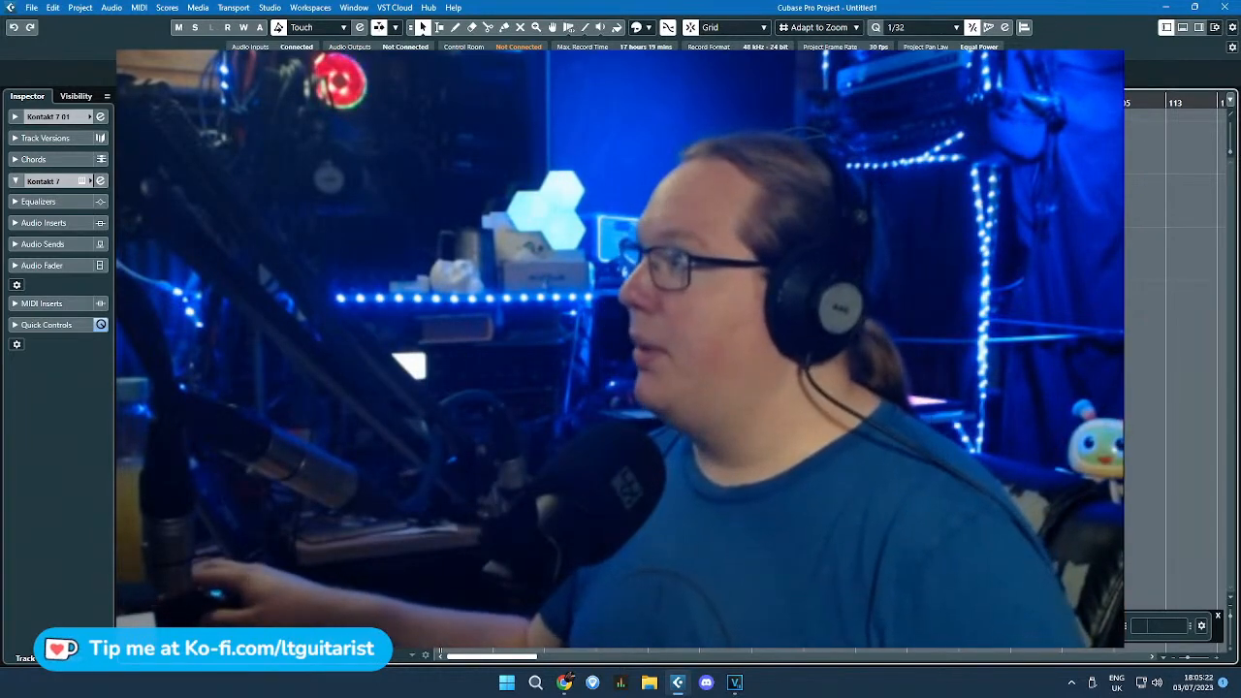
# Step: Load the Irish Harp instrument into Kontakt on the first instrument track
pyautogui.hotkey('alt', 'Tab')
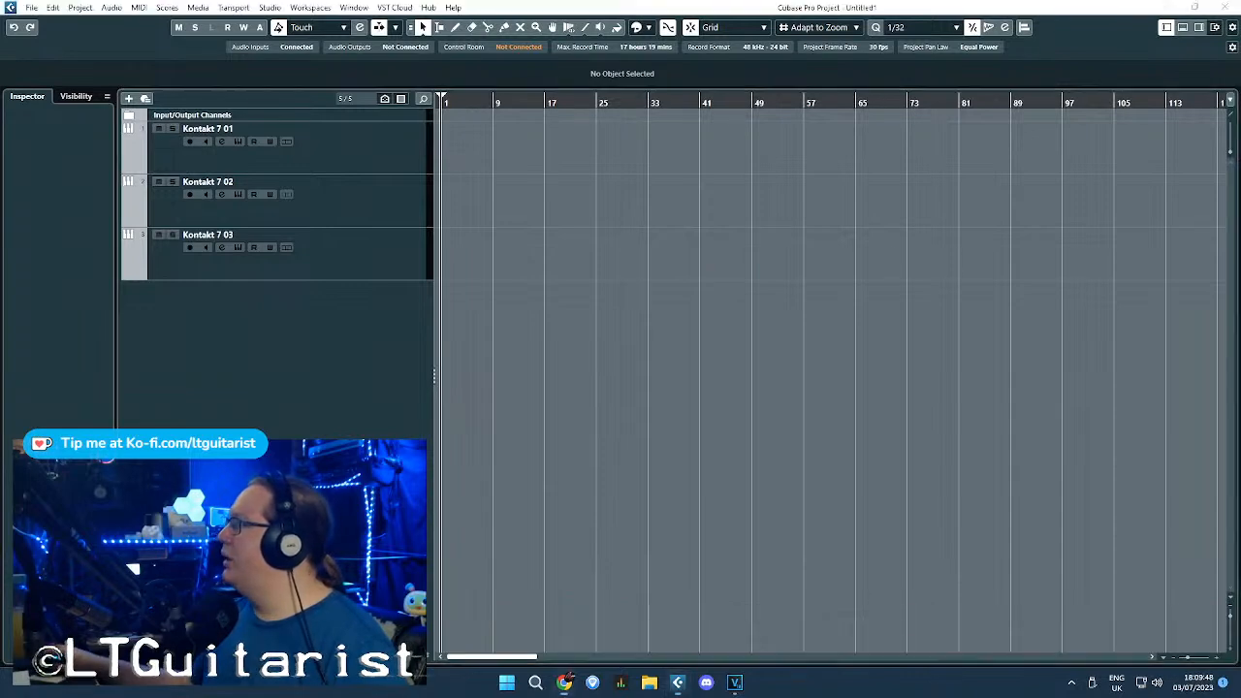
pyautogui.click(815, 272)
pyautogui.click(349, 167)
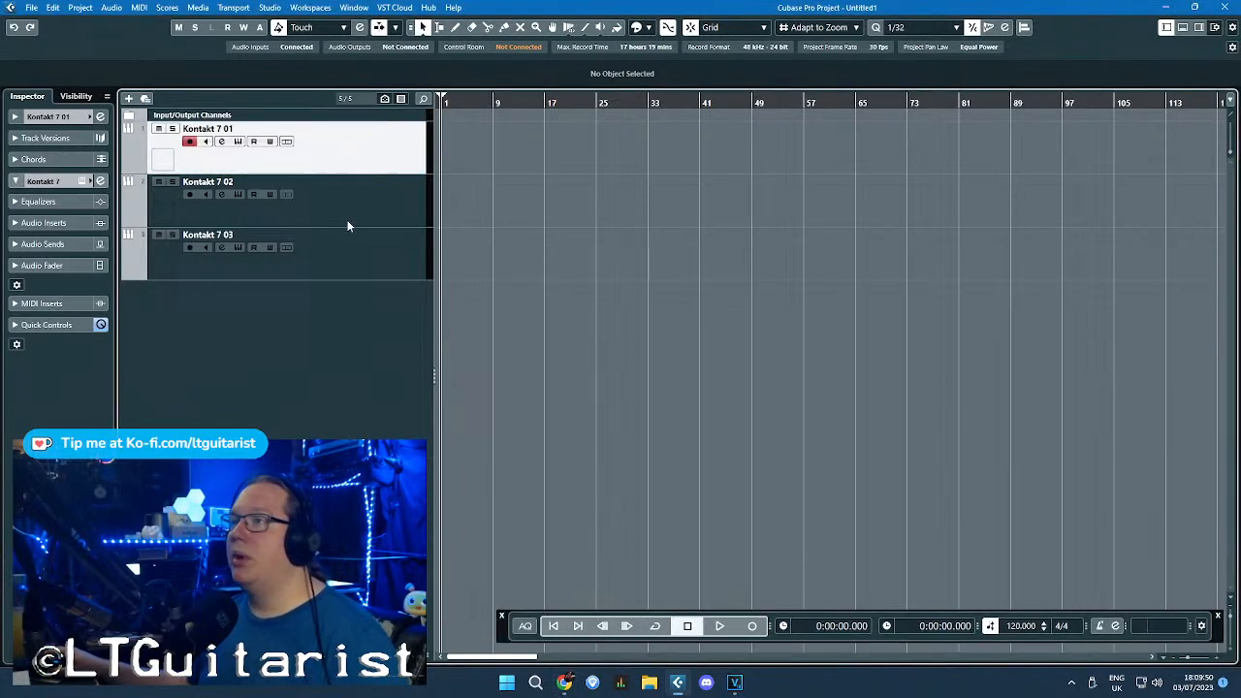
pyautogui.click(90, 183)
pyautogui.click(305, 162)
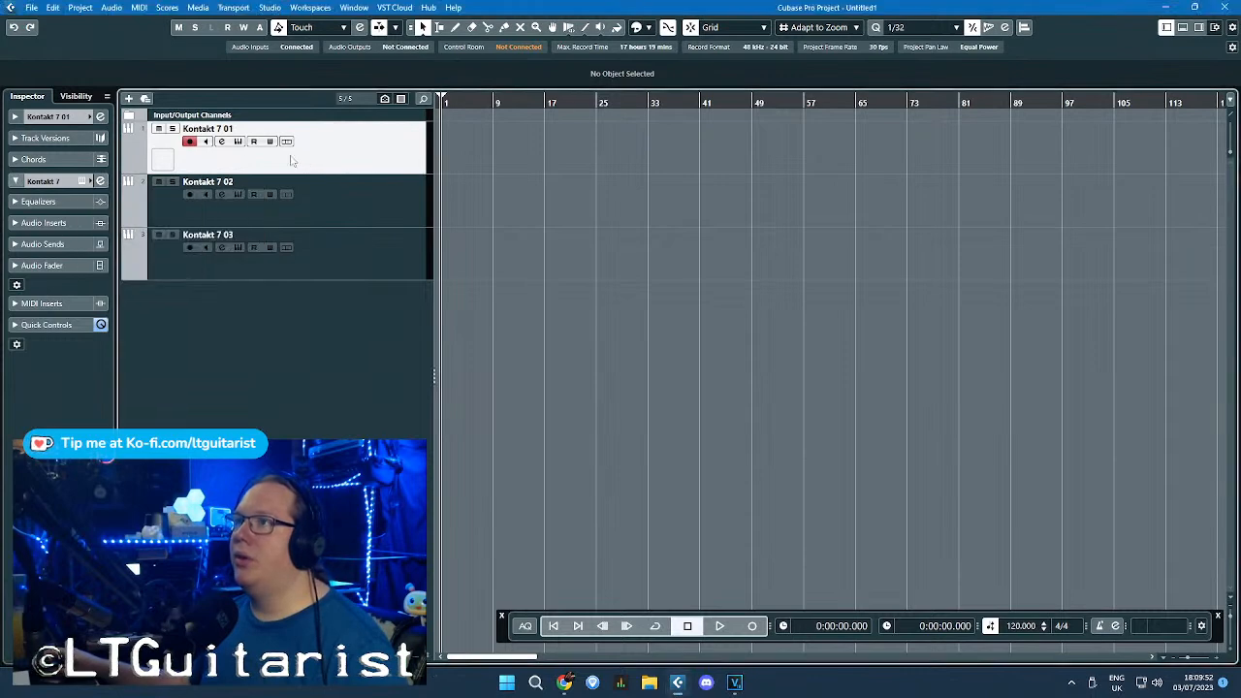
pyautogui.click(238, 142)
pyautogui.scroll(-1, 494, 144)
pyautogui.scroll(1, 494, 144)
pyautogui.click(392, 242)
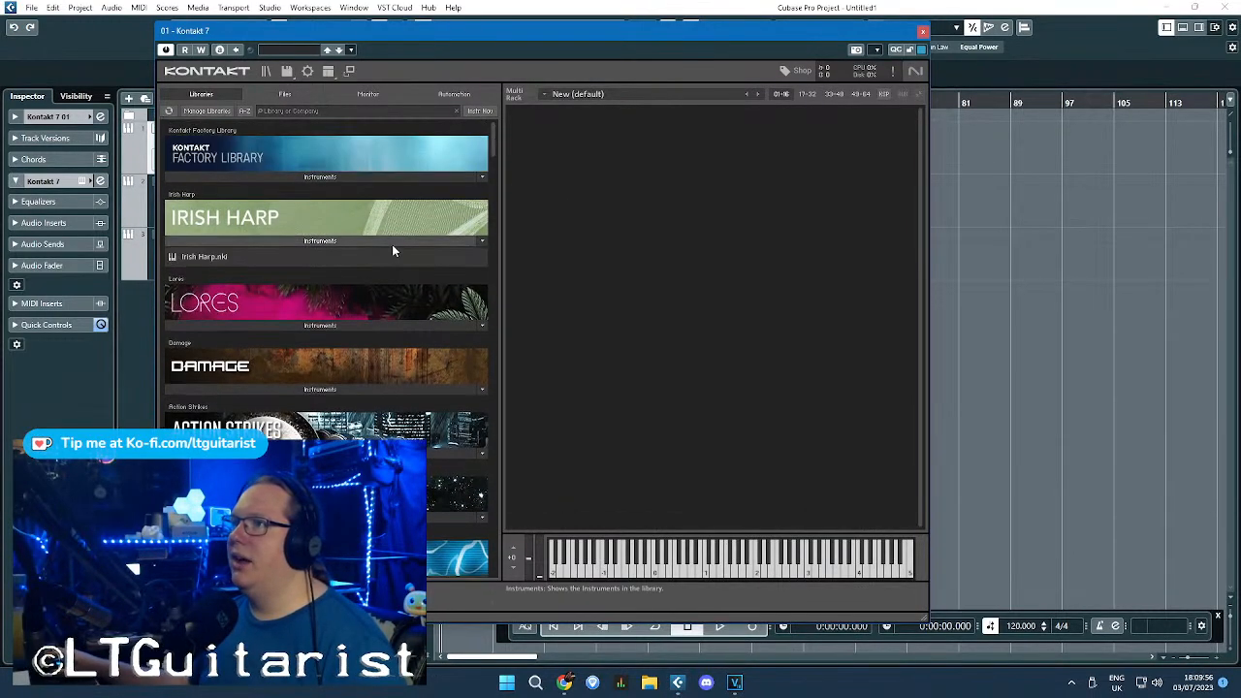
pyautogui.doubleClick(265, 256)
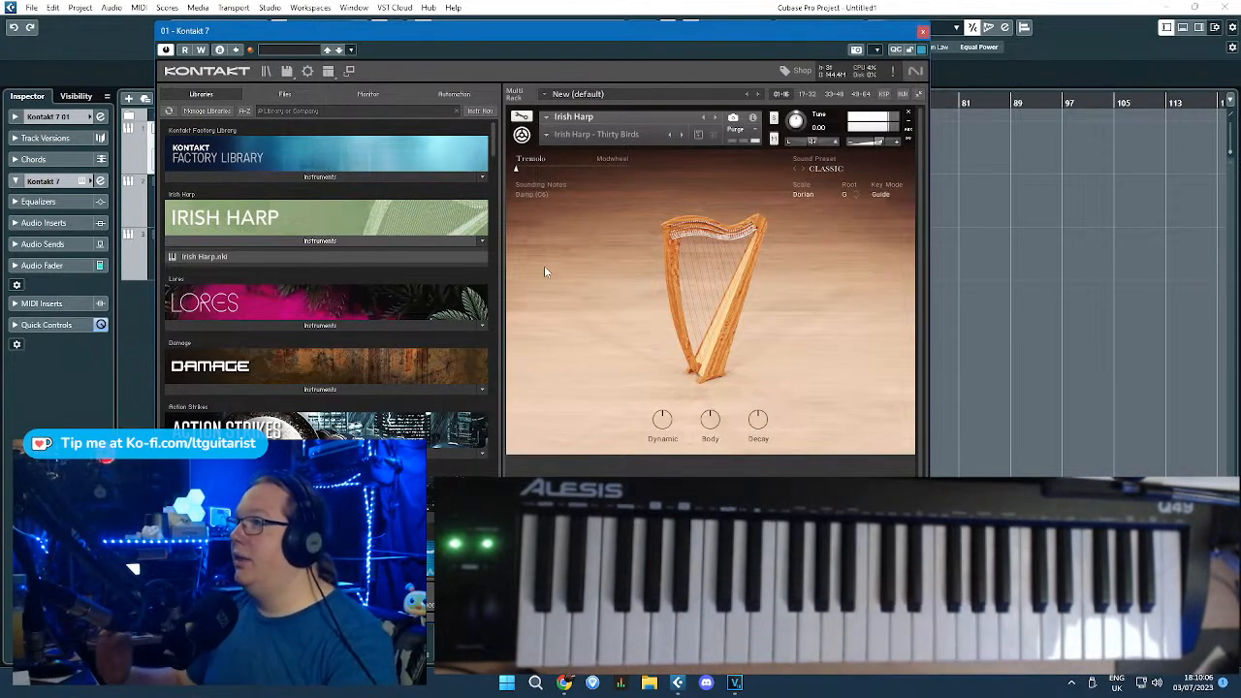
# Step: Close the harp's Kontakt window and assign the Stereo Out bus to the Focusrite USB ASIO audio device
pyautogui.click(558, 6)
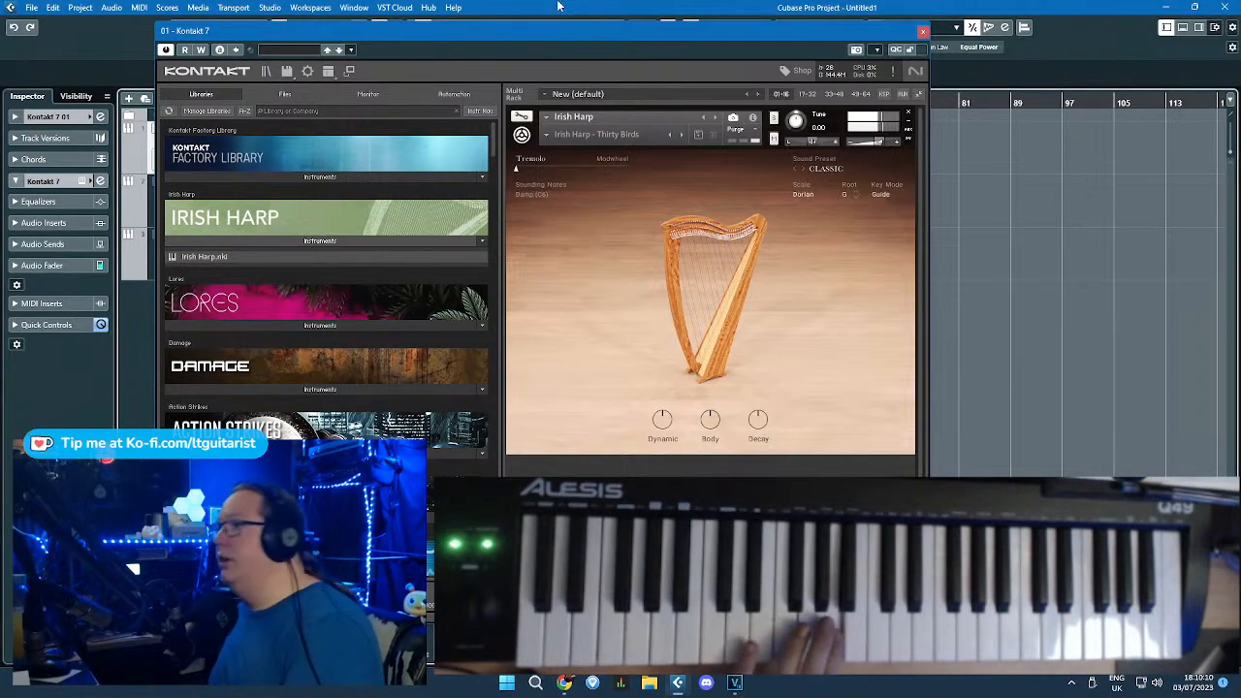
pyautogui.moveTo(606, 30); pyautogui.dragTo(612, 91)
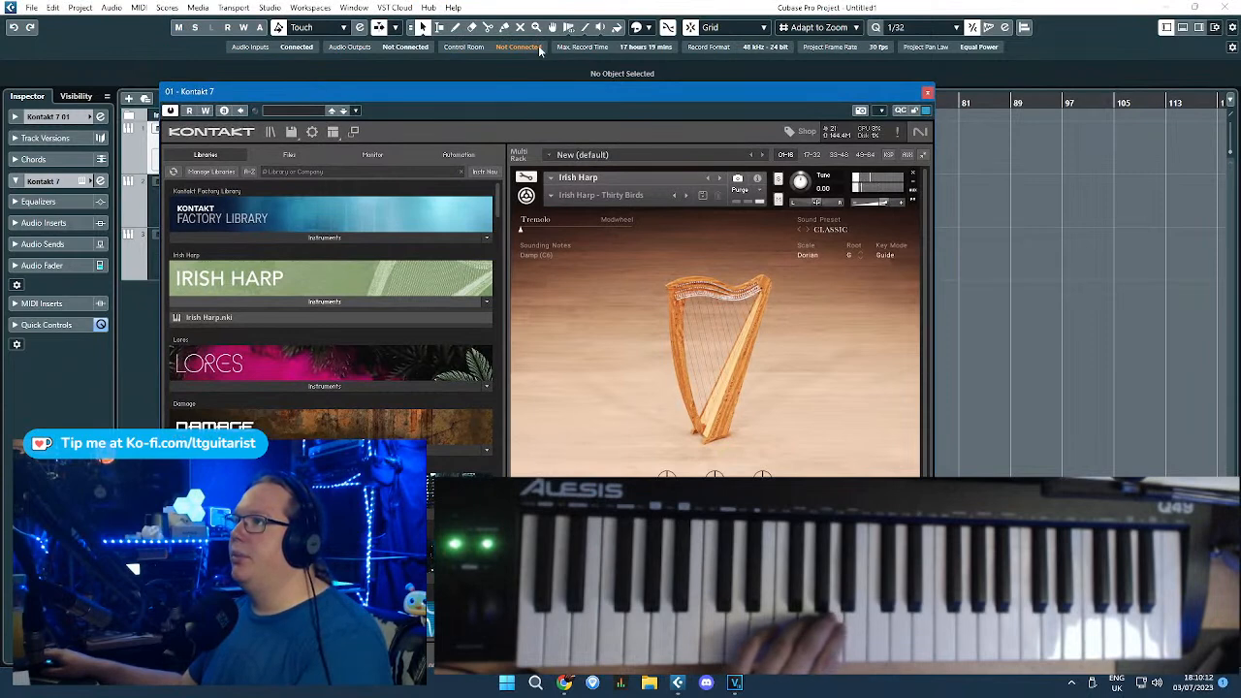
pyautogui.click(928, 93)
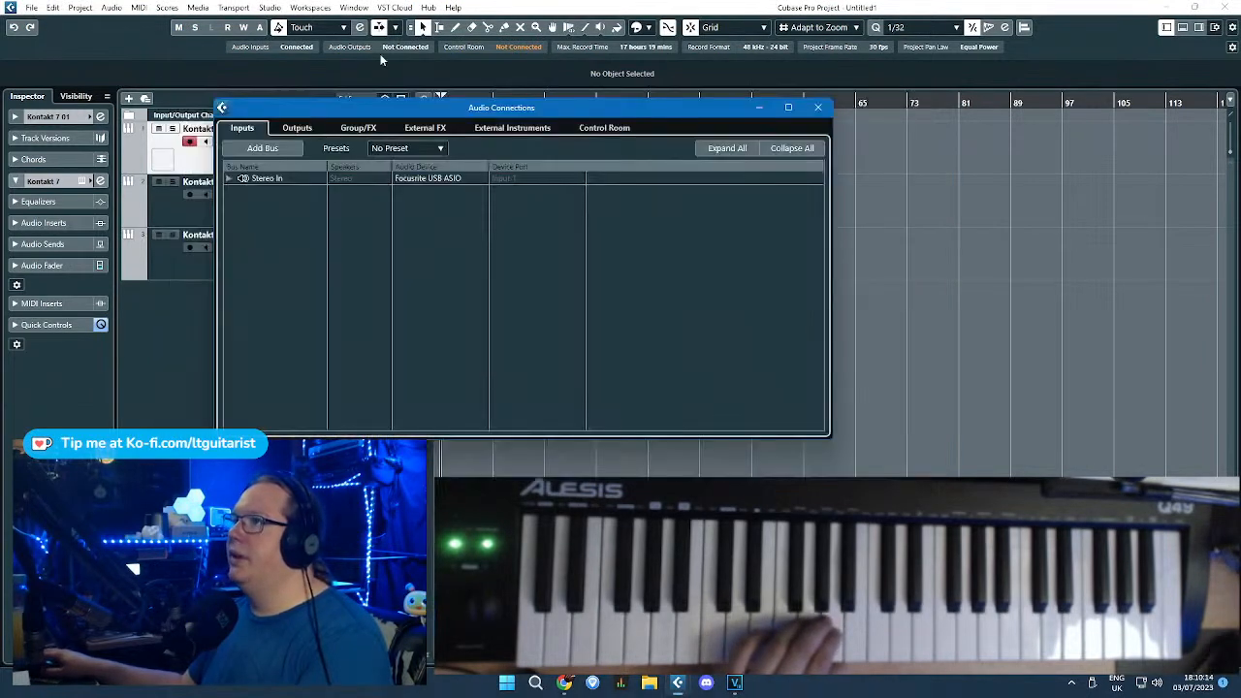
pyautogui.click(297, 127)
pyautogui.click(416, 177)
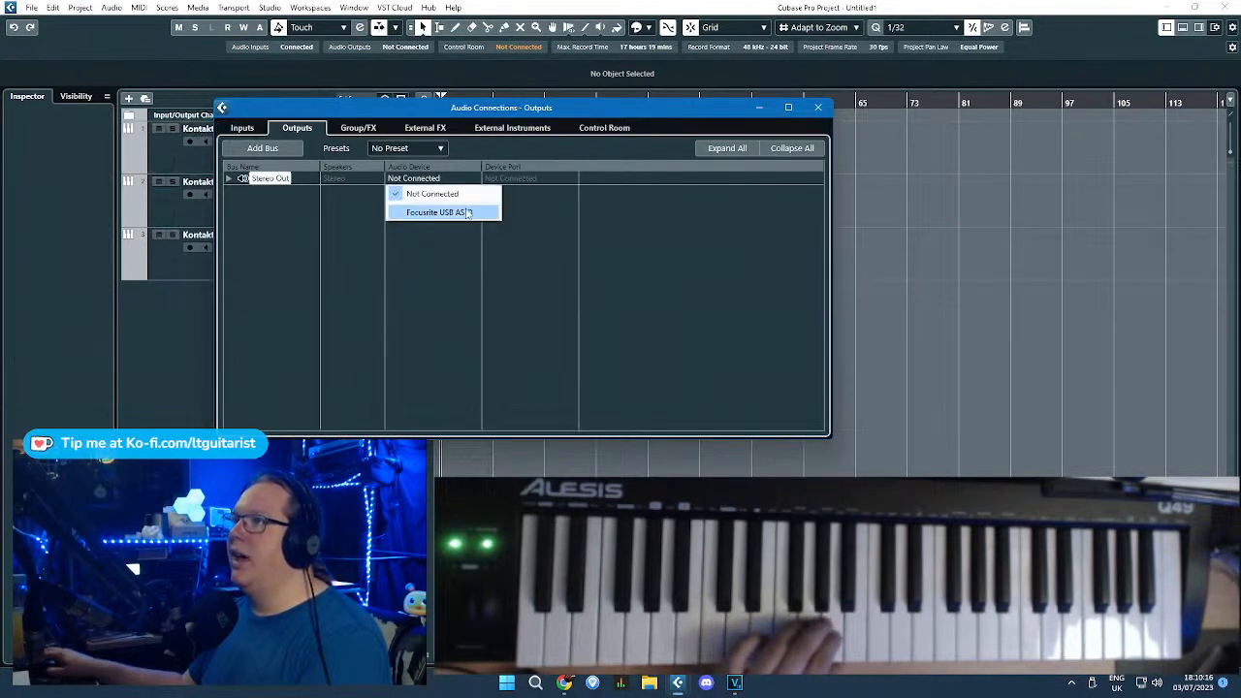
pyautogui.click(444, 212)
pyautogui.click(817, 107)
pyautogui.click(368, 158)
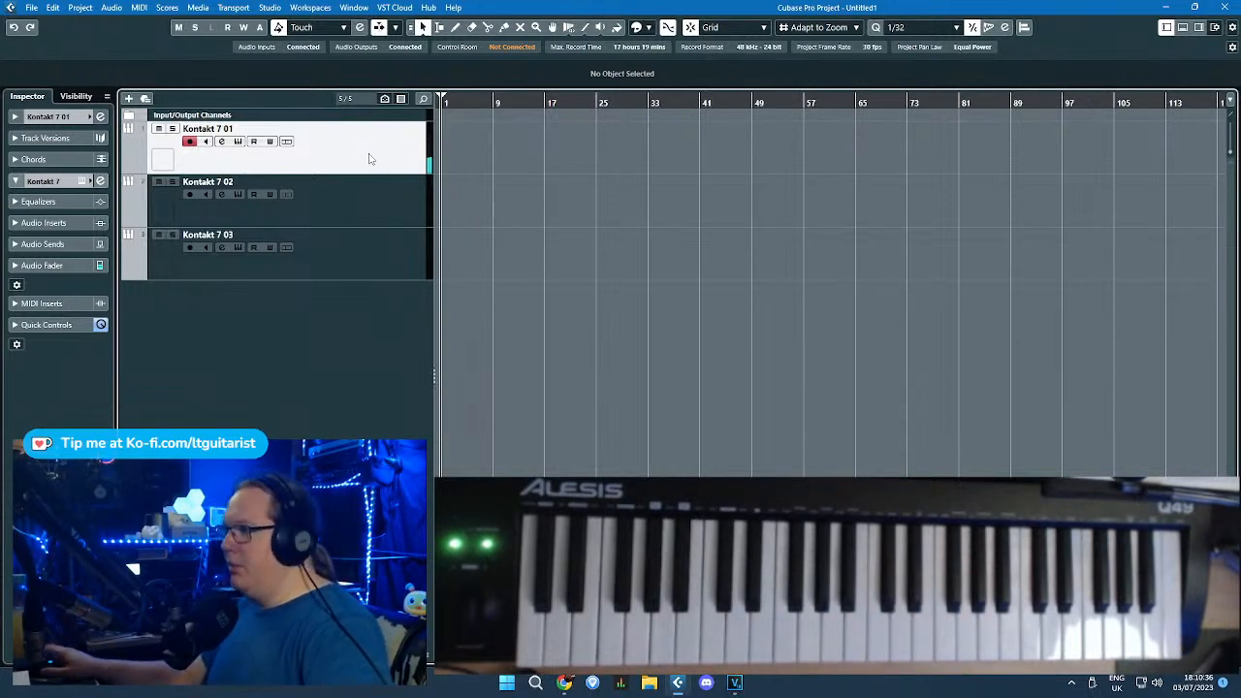
# Step: Switch to Focusrite Control and examine the output routing and the list of outputs
pyautogui.click(621, 681)
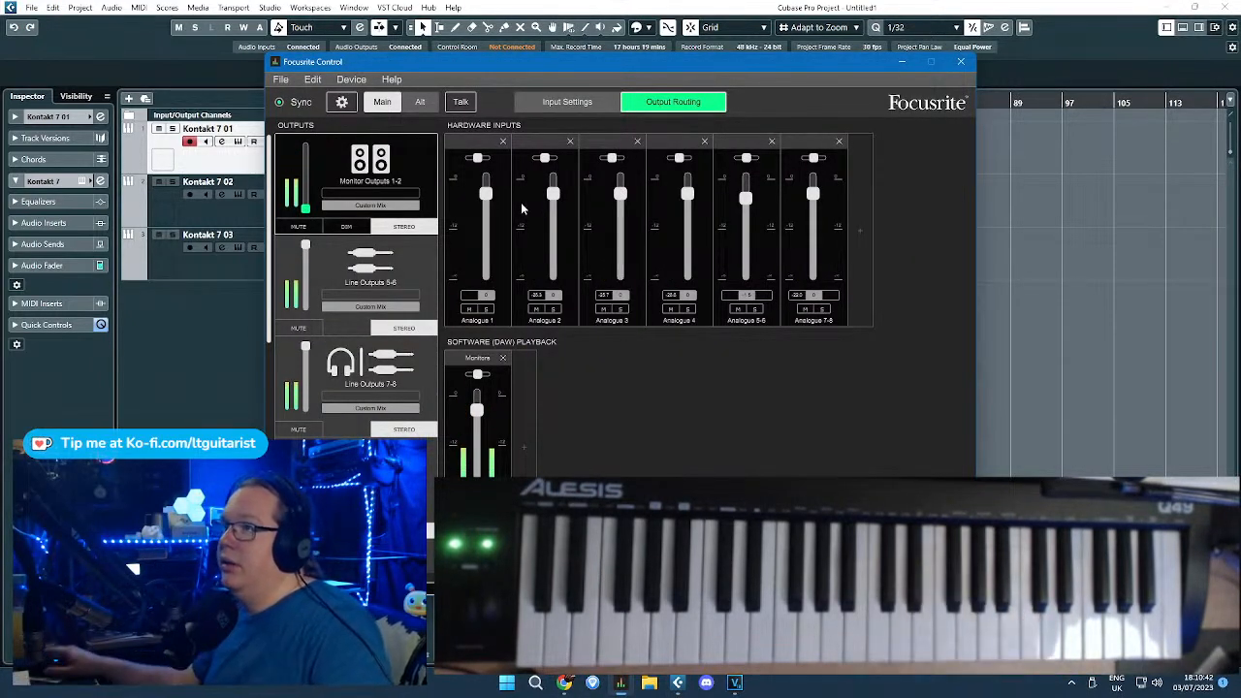
pyautogui.scroll(-3, 355, 291)
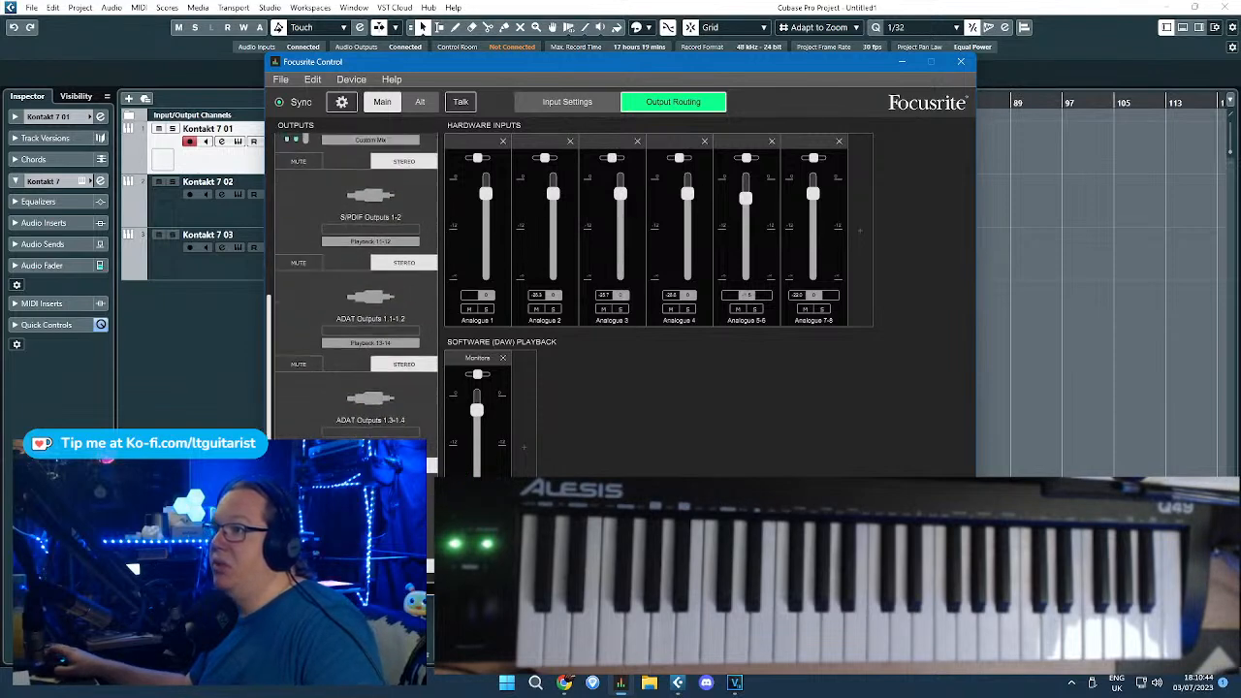
pyautogui.scroll(2, 424, 190)
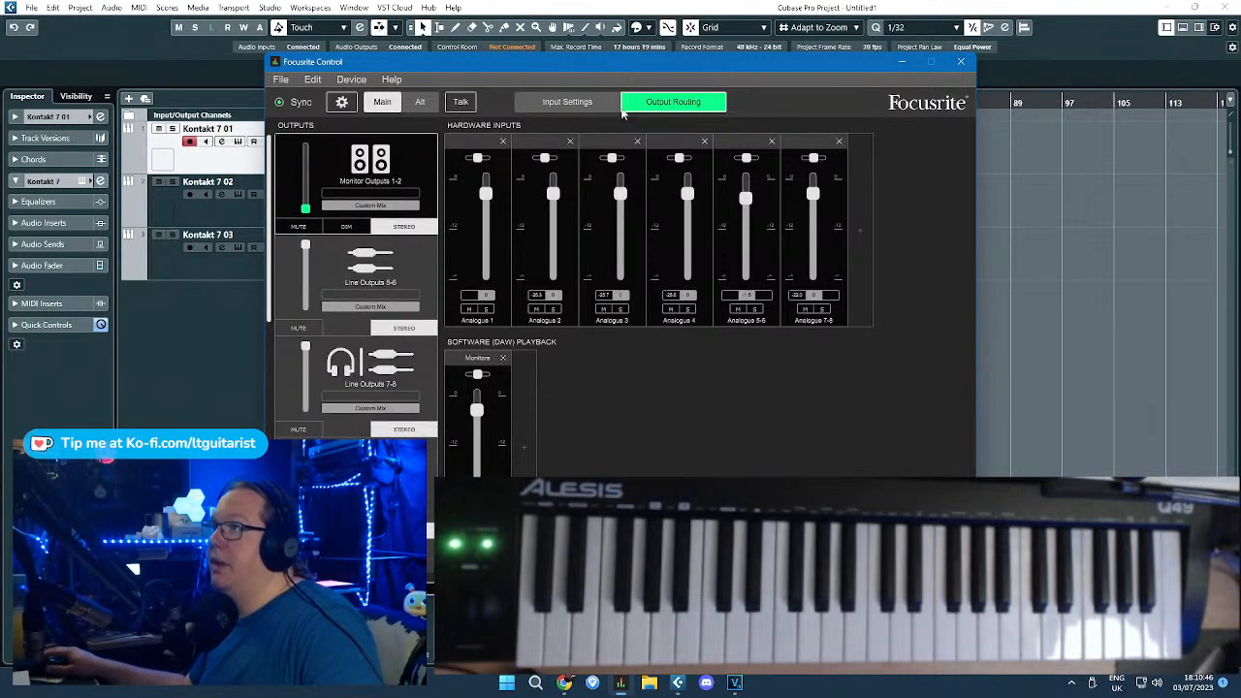
pyautogui.click(959, 62)
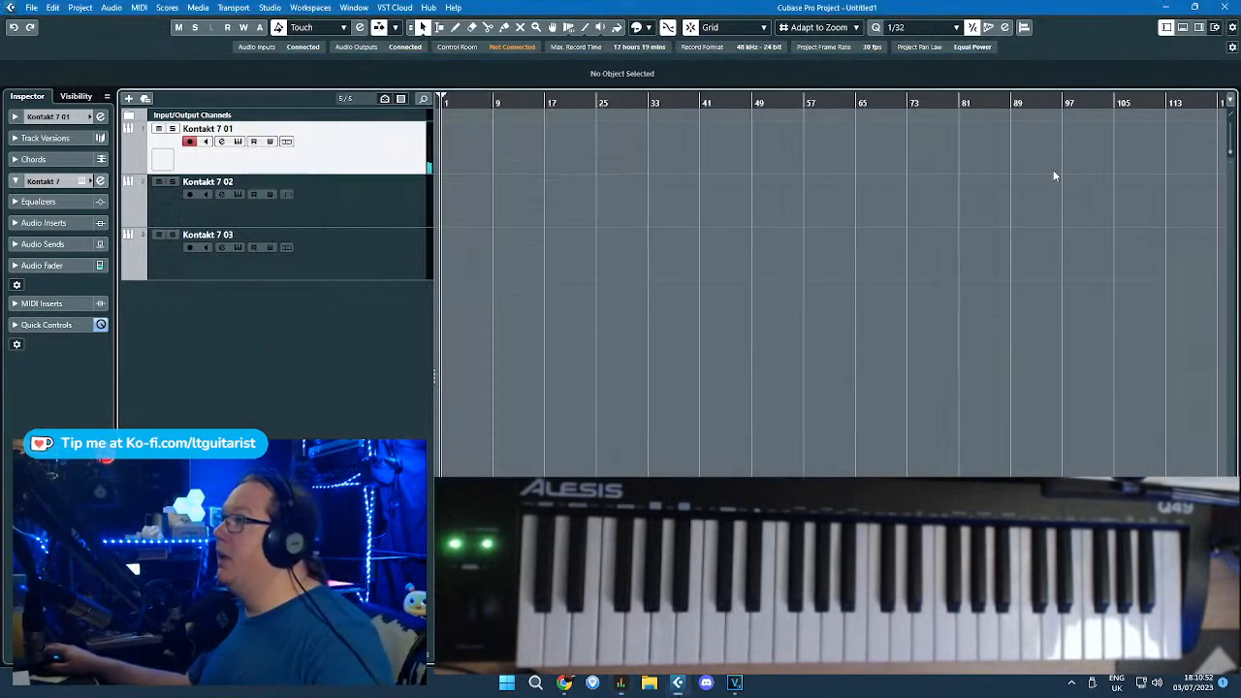
# Step: Rename the first track as Harp and the second track as Piano
pyautogui.click(291, 203)
pyautogui.doubleClick(205, 128)
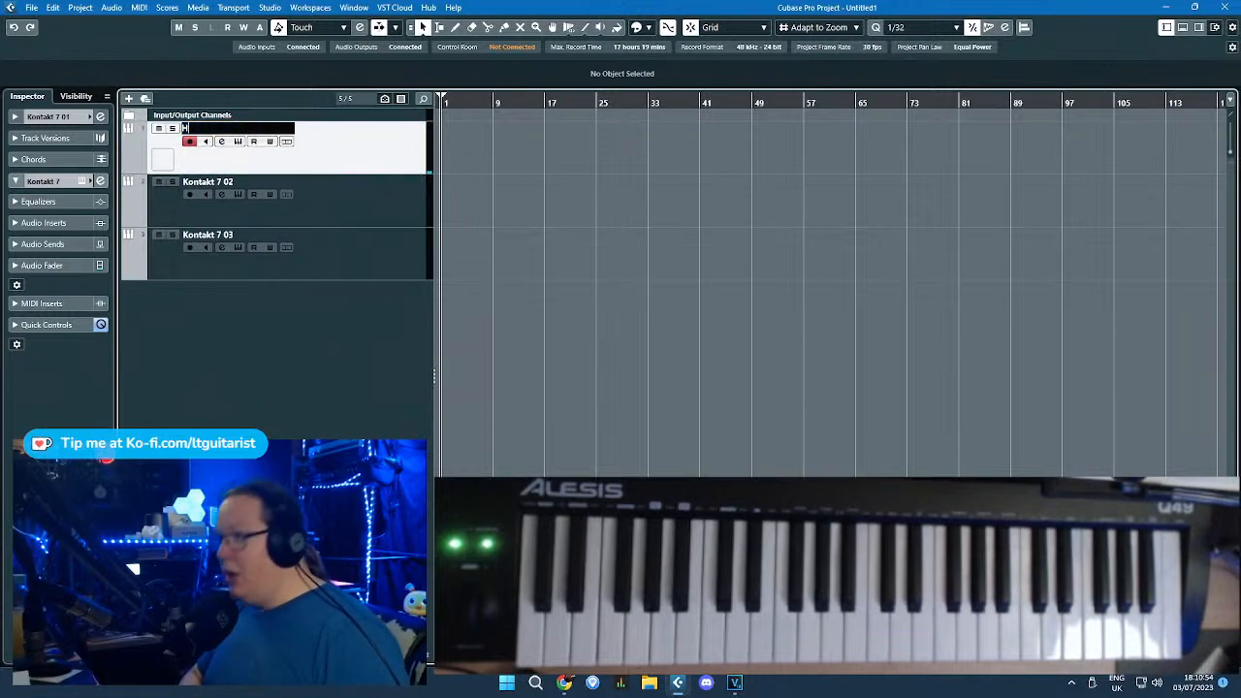
pyautogui.write('Harp')
pyautogui.press('Tab')
pyautogui.write('Piano')
pyautogui.press('Return')
# Step: Load the Una Corda Pure instrument into Kontakt on the Piano track and close its window
pyautogui.click(334, 216)
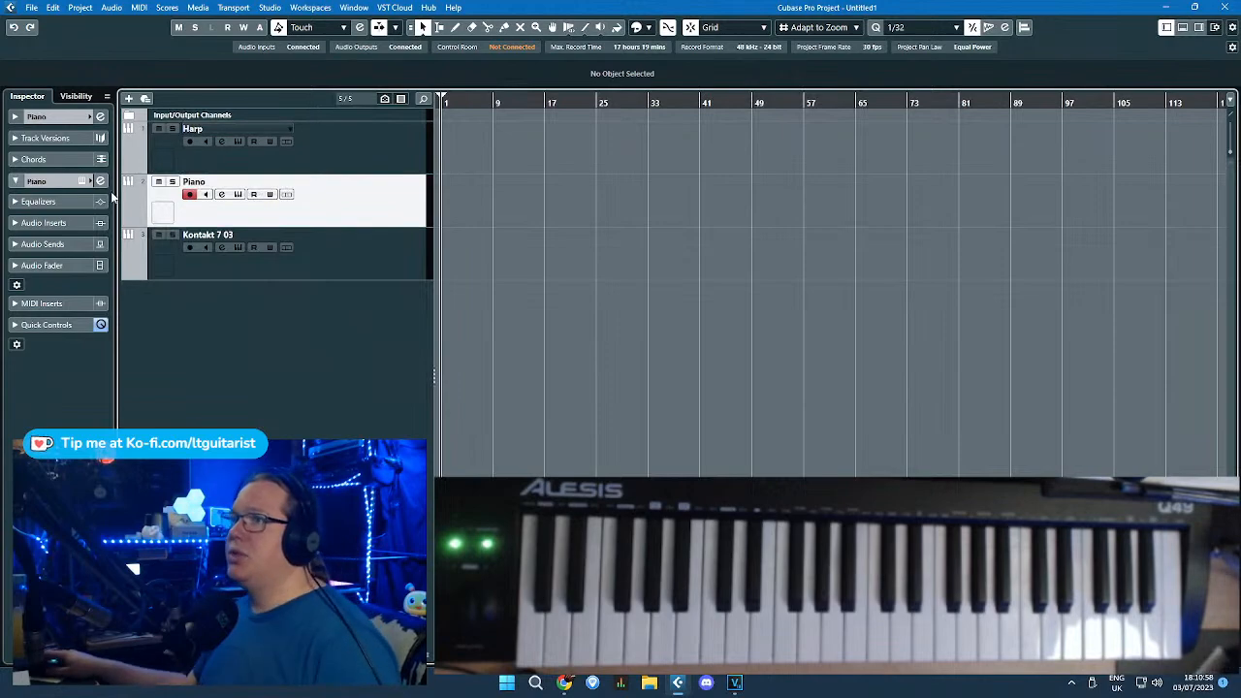
pyautogui.click(82, 184)
pyautogui.scroll(-5, 432, 189)
pyautogui.moveTo(433, 189); pyautogui.dragTo(432, 337)
pyautogui.click(223, 320)
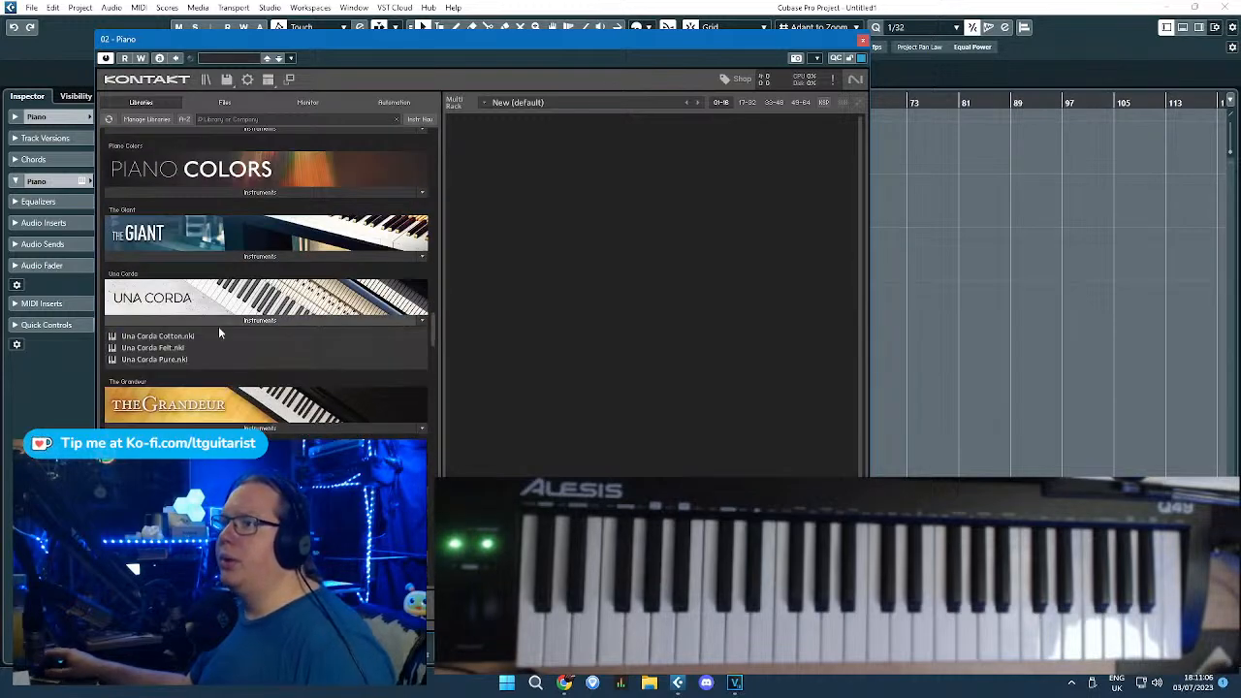
pyautogui.doubleClick(175, 359)
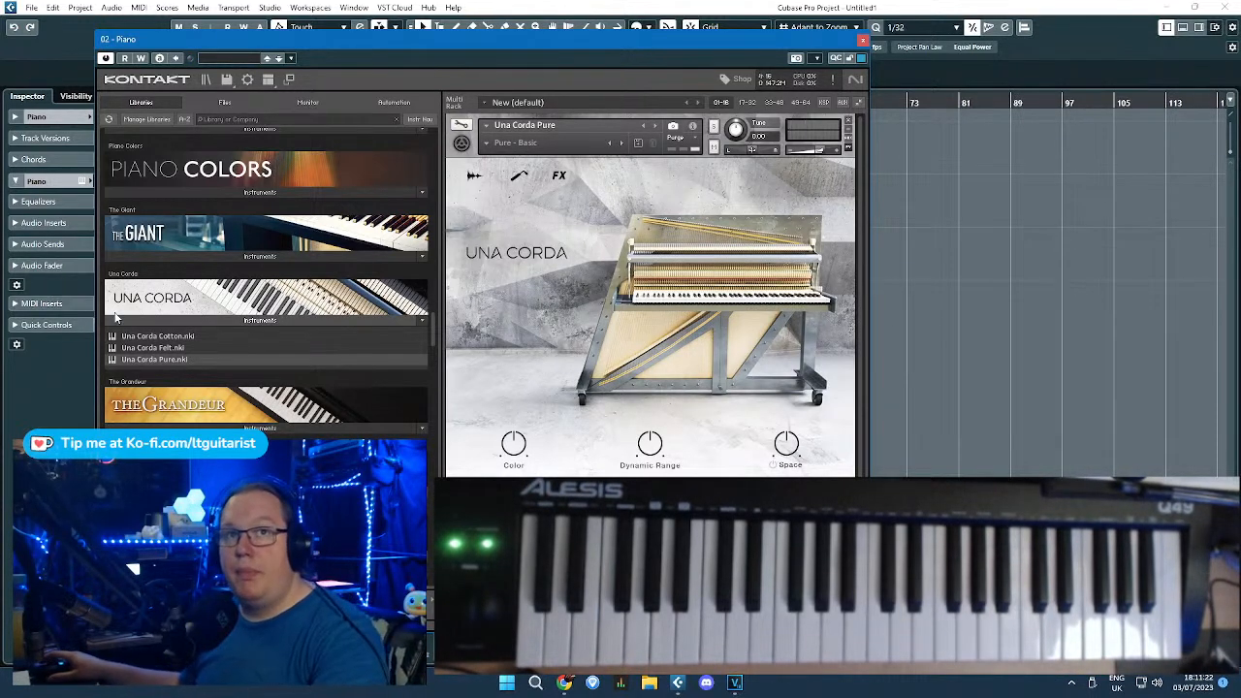
pyautogui.moveTo(384, 41); pyautogui.dragTo(491, 32)
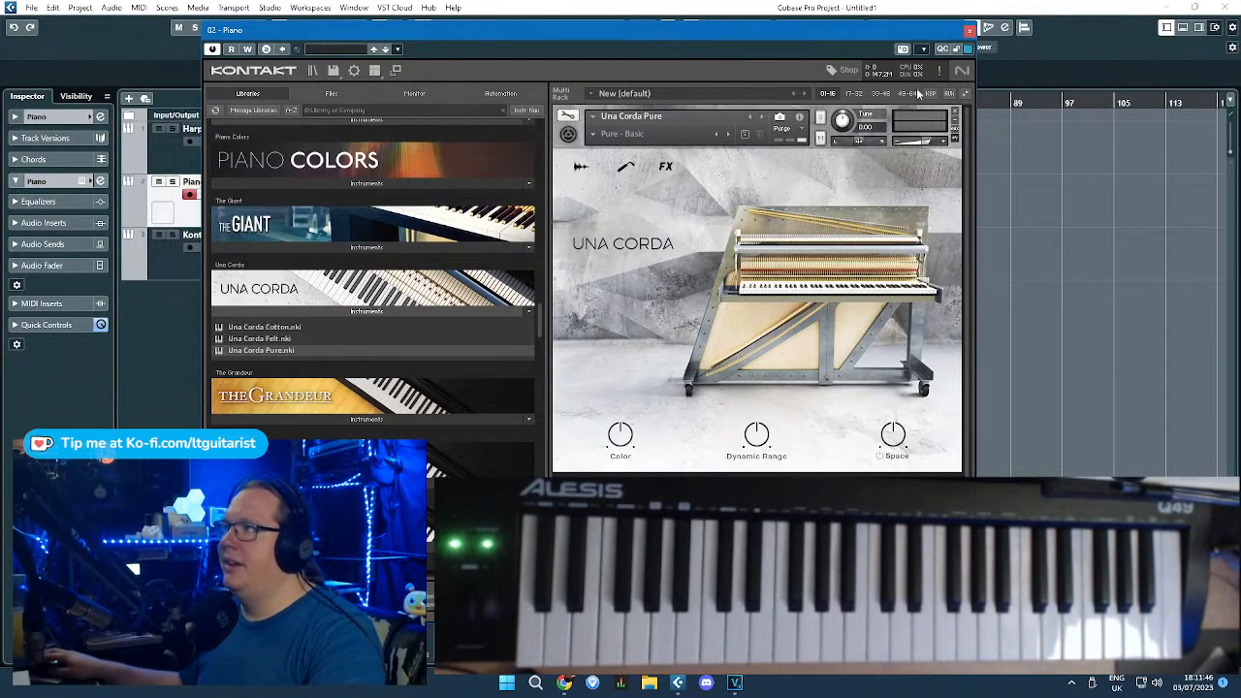
pyautogui.click(969, 31)
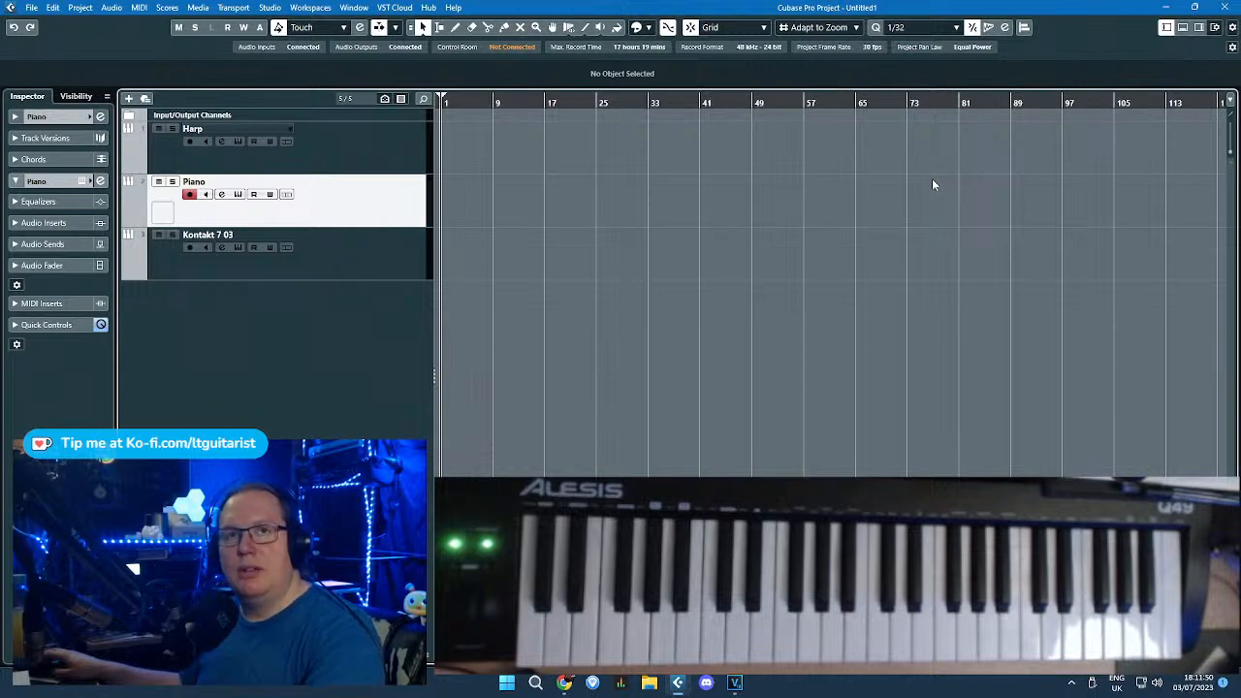
# Step: Load the standard Amati Viola instrument, not the Multi Mic version, into Kontakt on the third track
pyautogui.click(312, 247)
pyautogui.click(82, 182)
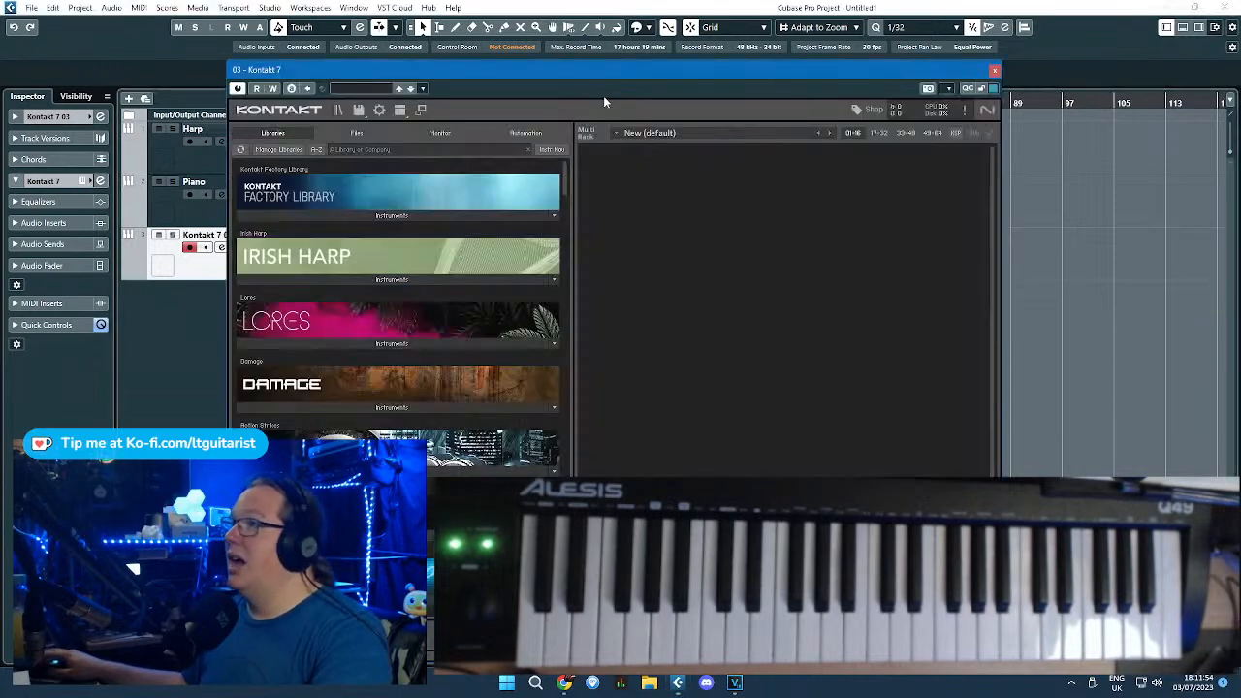
pyautogui.moveTo(618, 62); pyautogui.dragTo(690, 56)
pyautogui.moveTo(640, 145); pyautogui.dragTo(690, 457)
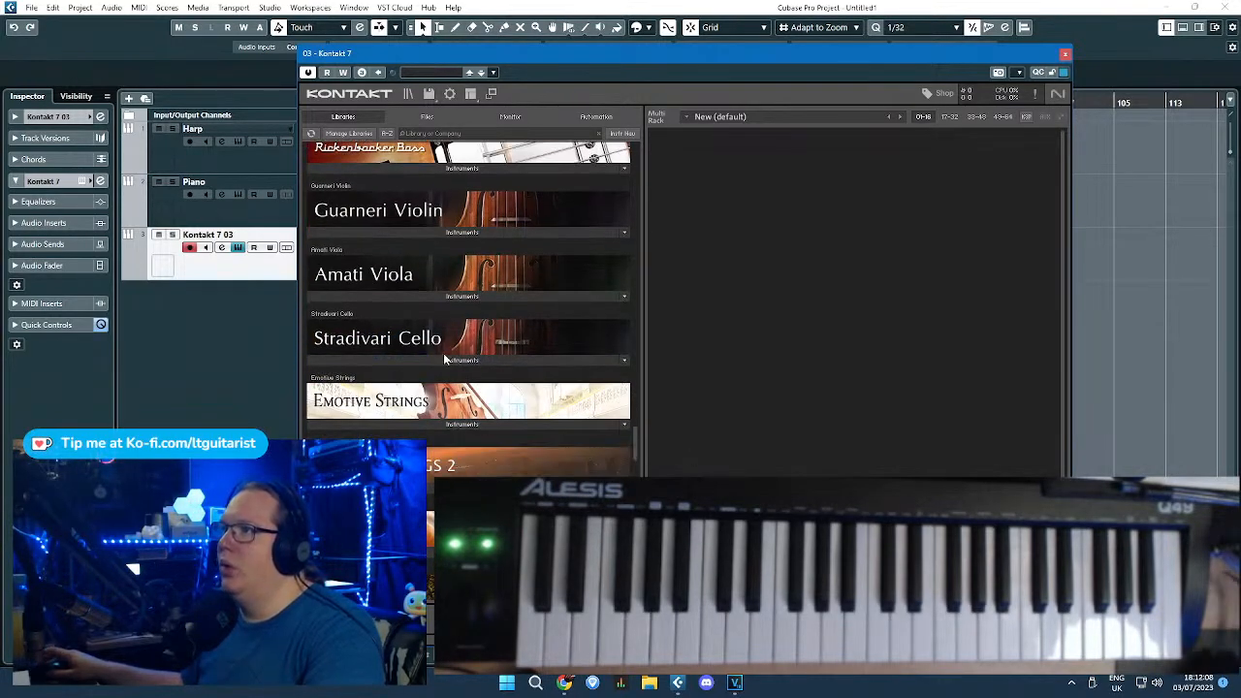
pyautogui.click(523, 297)
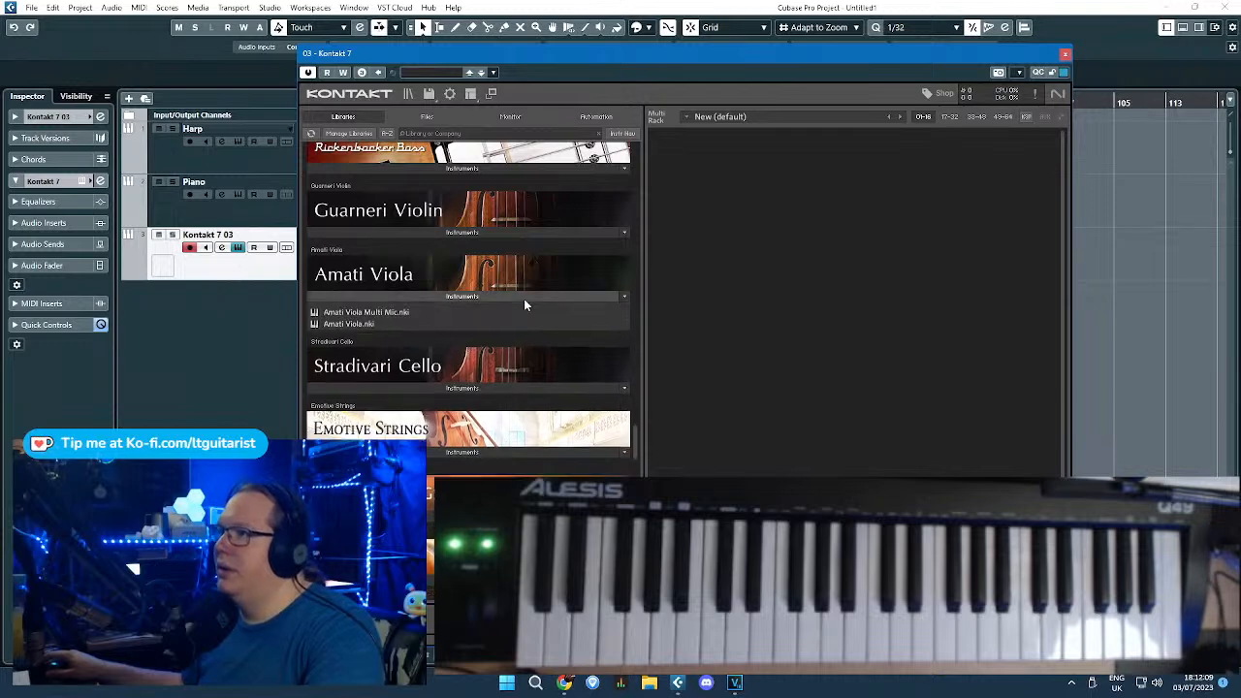
pyautogui.click(394, 321)
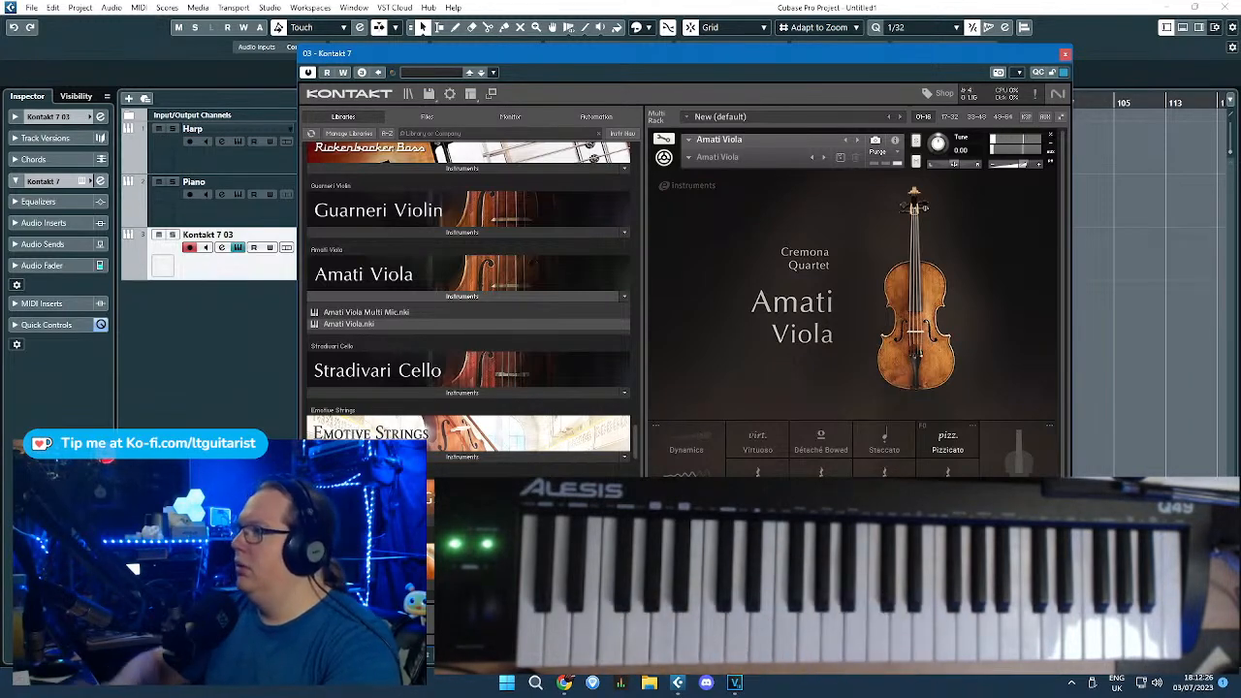
# Step: Rename the third track as Viola and close its Kontakt window
pyautogui.doubleClick(214, 235)
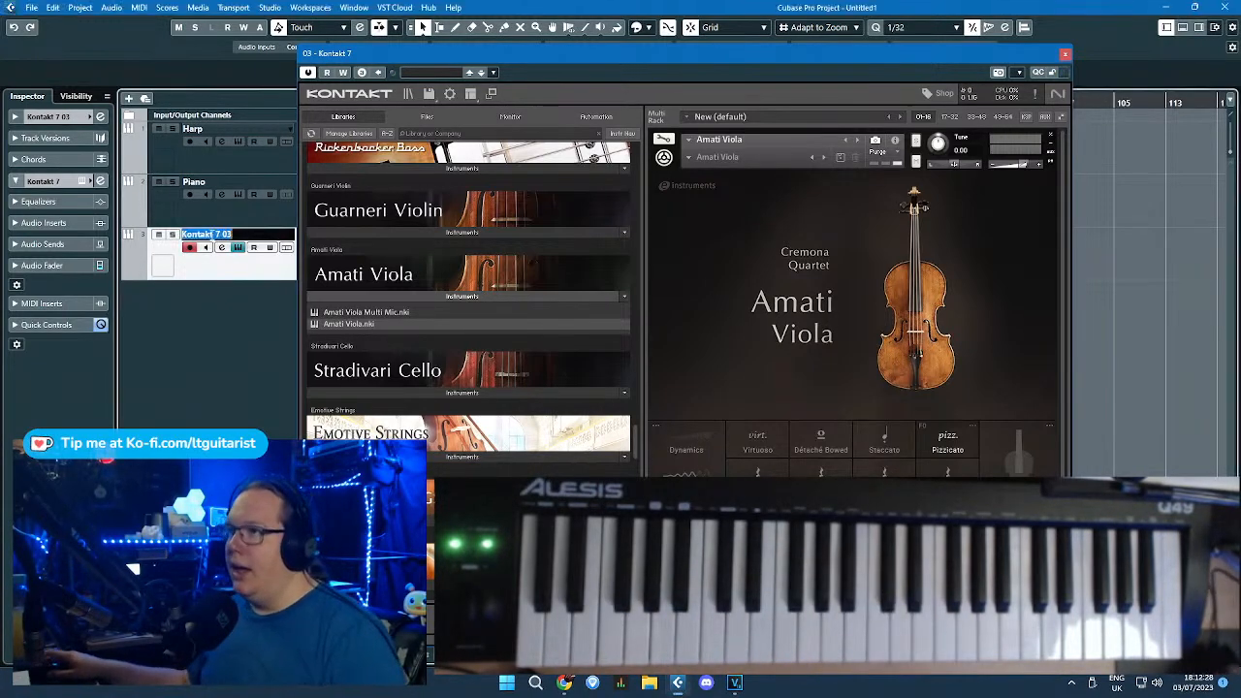
pyautogui.write('Viola')
pyautogui.press('Return')
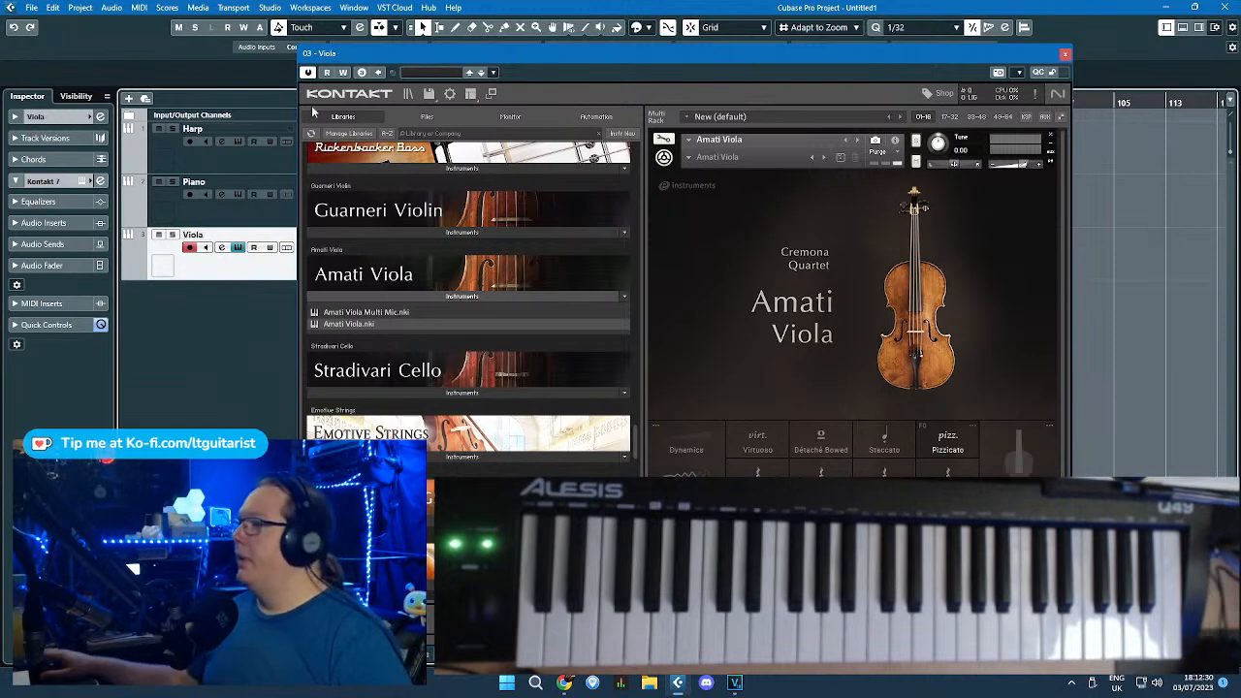
pyautogui.click(1065, 54)
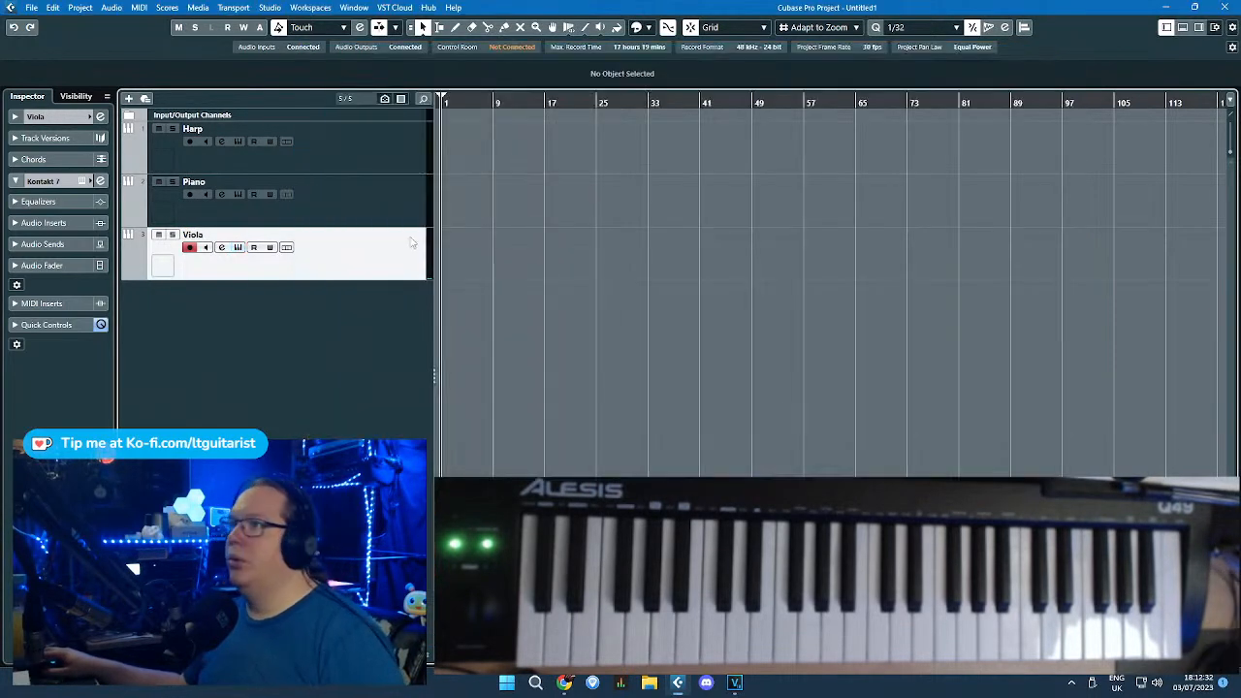
# Step: Add a fourth instrument track using Kontakt 7 below the Viola track
pyautogui.rightClick(352, 317)
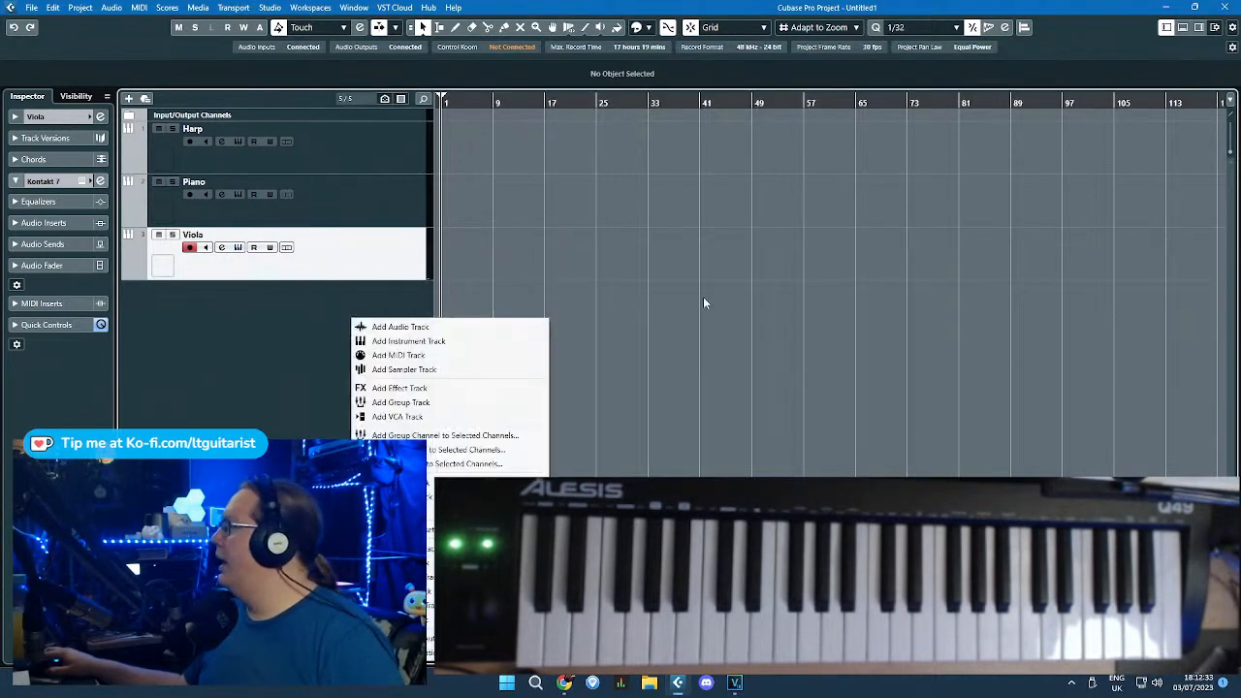
pyautogui.click(408, 342)
pyautogui.click(660, 220)
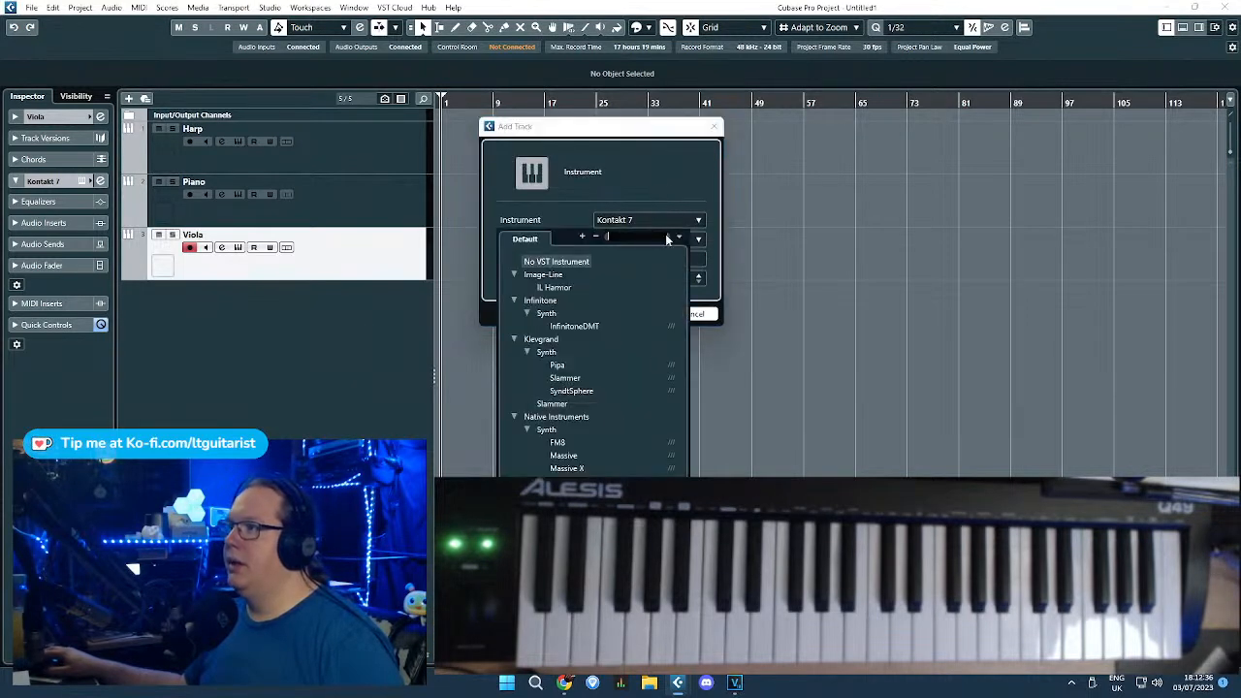
pyautogui.click(675, 205)
pyautogui.click(636, 314)
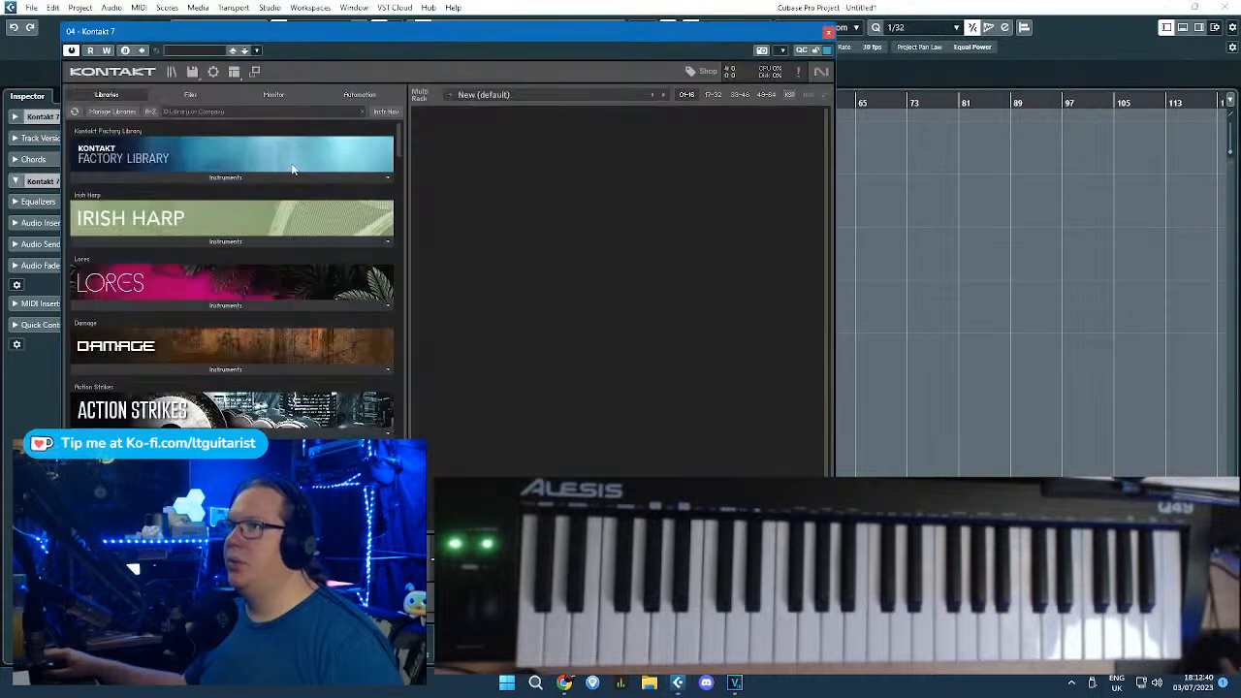
# Step: Load a bass instrument from the Band category of the Kontakt Factory Library on the new track and close Kontakt
pyautogui.click(281, 177)
pyautogui.click(131, 193)
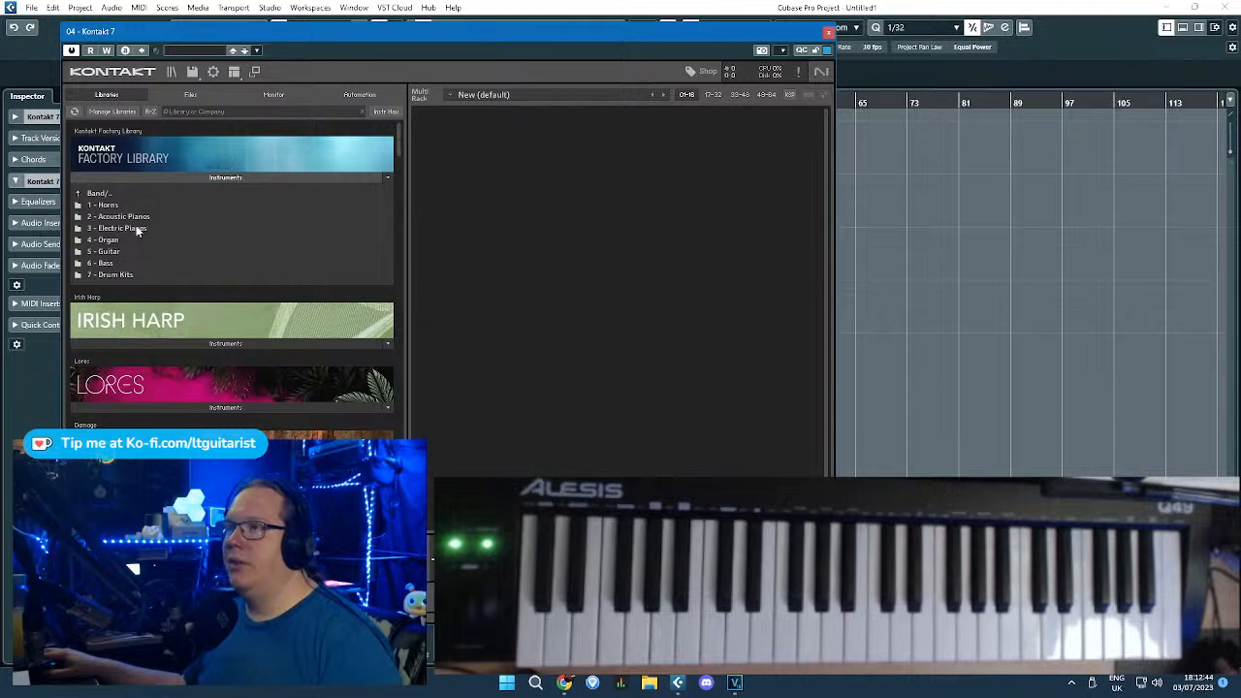
pyautogui.click(107, 262)
pyautogui.doubleClick(151, 251)
pyautogui.click(828, 33)
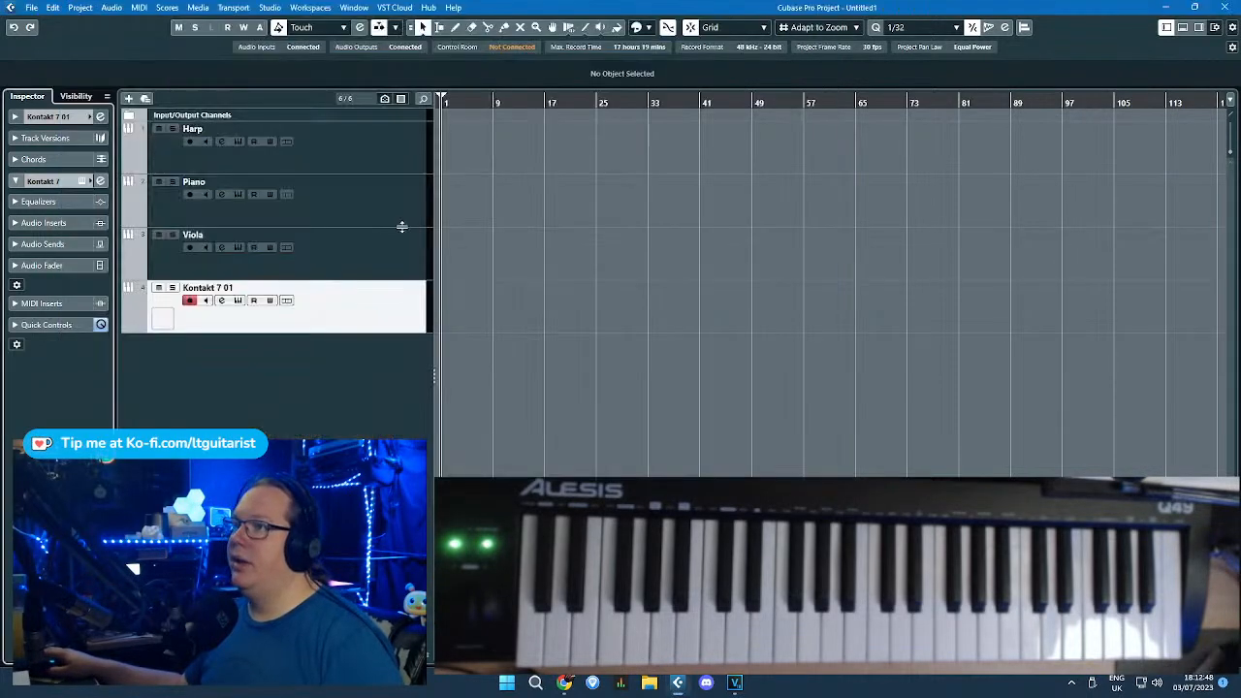
# Step: Rename the fourth instrument track, the one below Viola, as Bass
pyautogui.doubleClick(237, 289)
pyautogui.write('Bass')
pyautogui.press('Return')
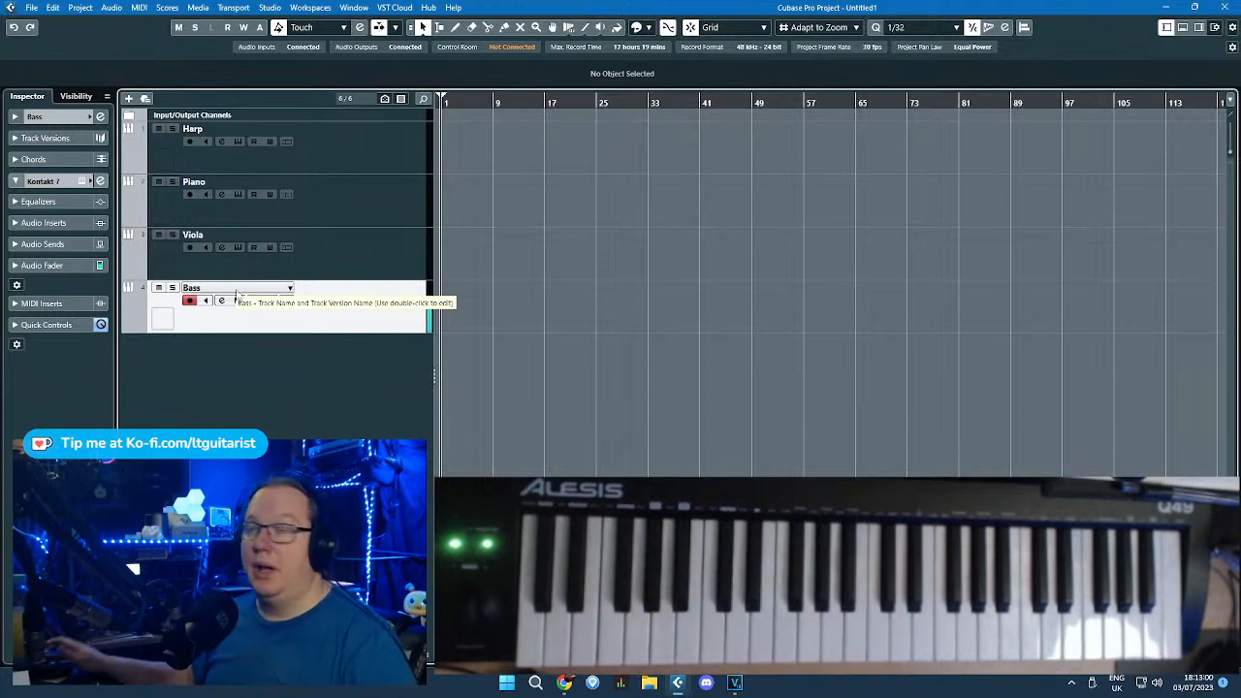
# Step: Add a fifth instrument track using Kontakt 7 below the Bass track
pyautogui.rightClick(267, 356)
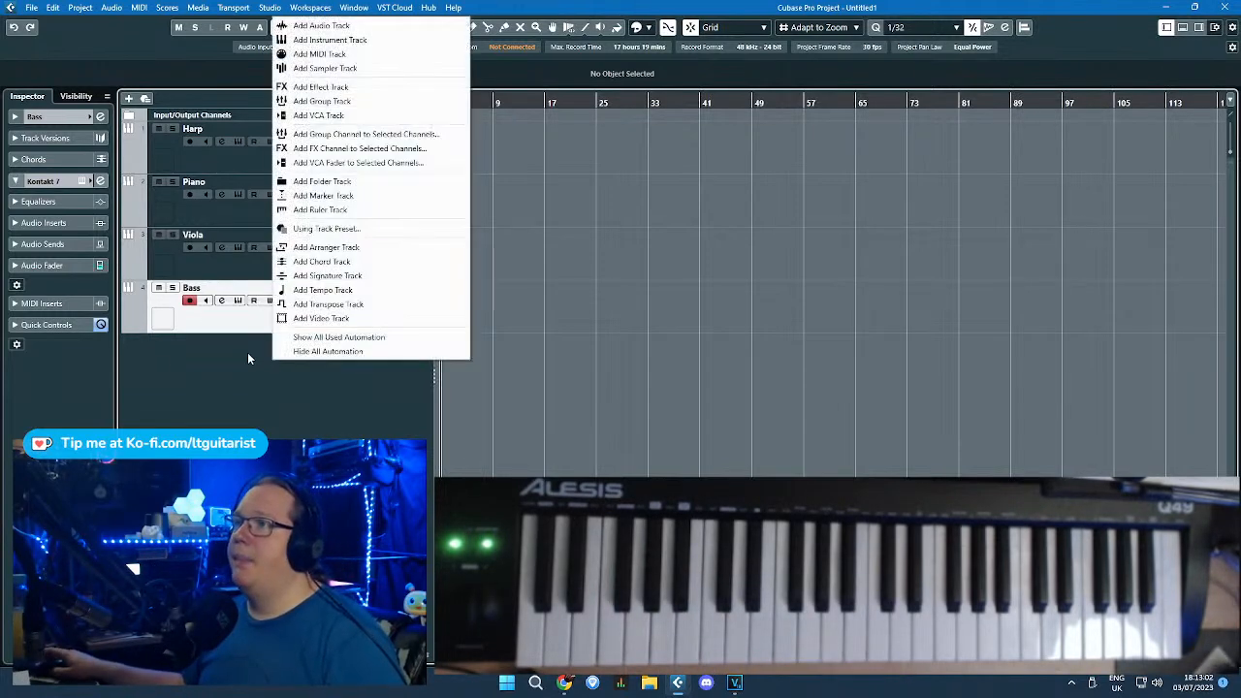
pyautogui.click(329, 41)
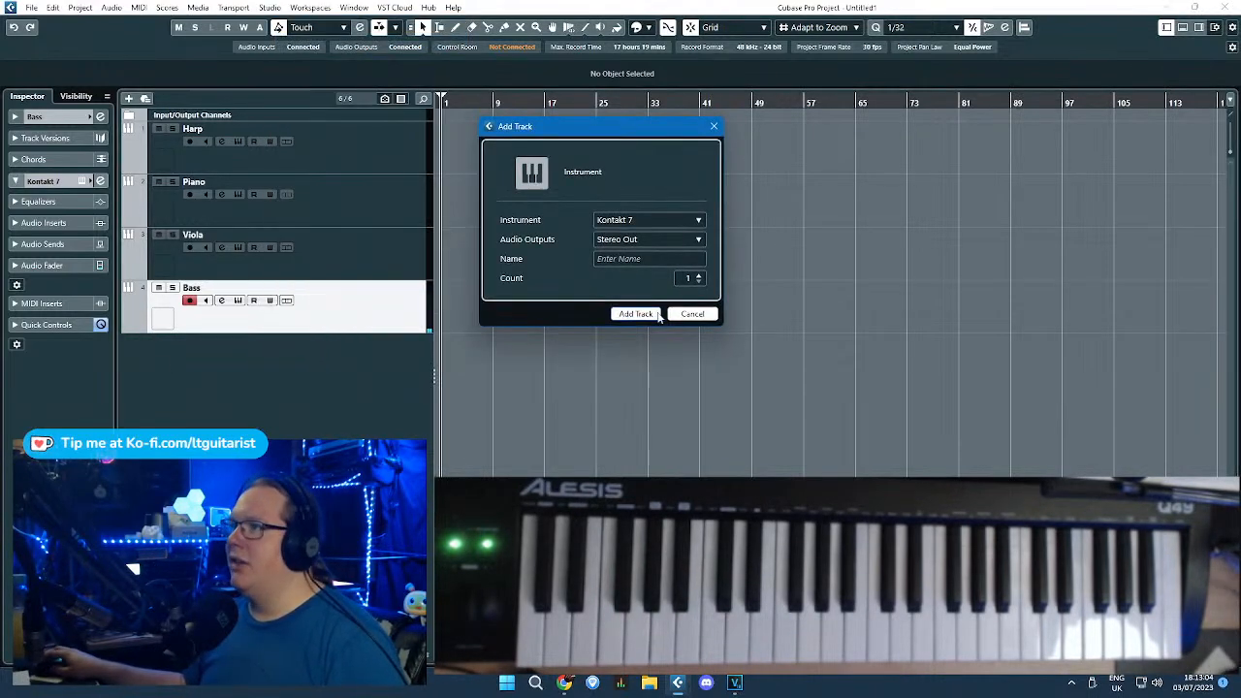
pyautogui.click(634, 311)
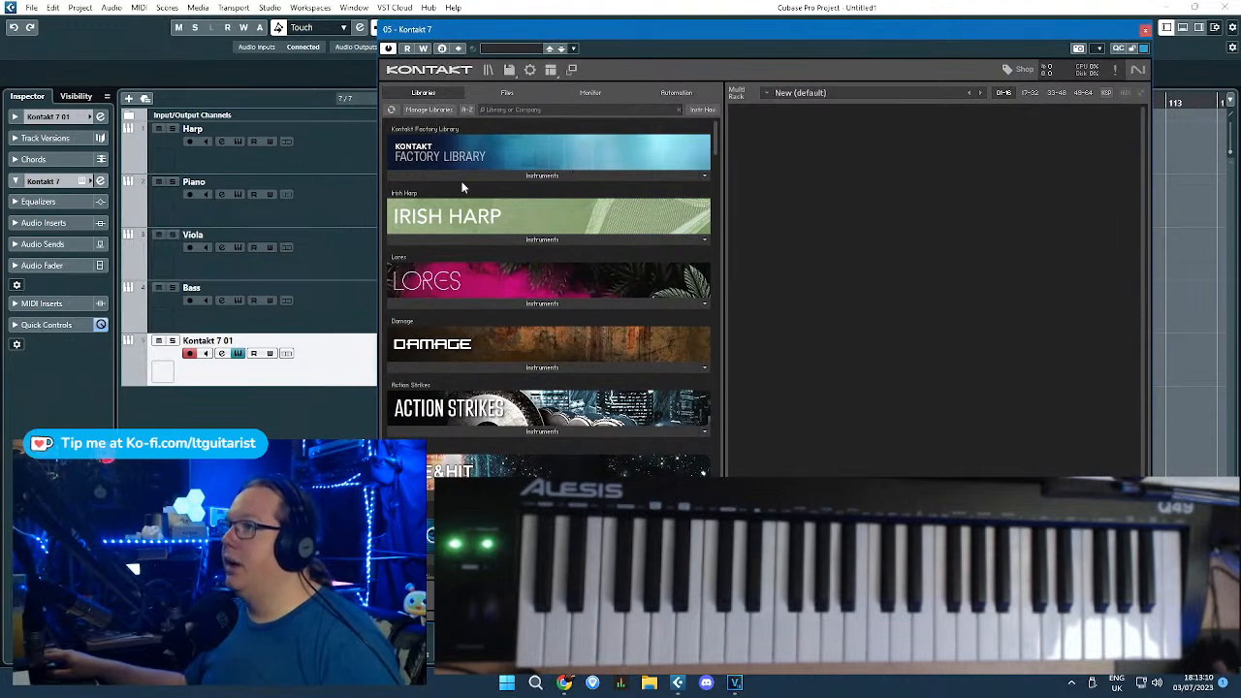
# Step: Load Xylophone from Orchestral, VSL Percussion in the Kontakt Factory Library on the new track and close Kontakt
pyautogui.click(446, 176)
pyautogui.click(443, 192)
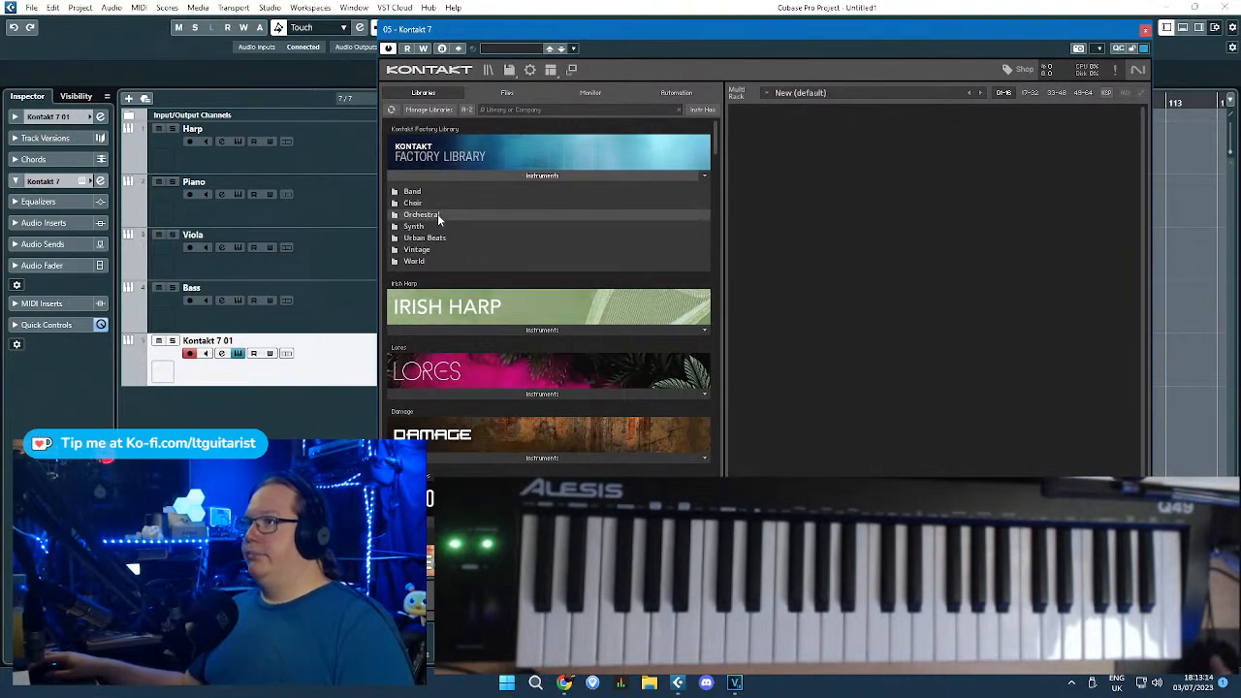
pyautogui.click(437, 214)
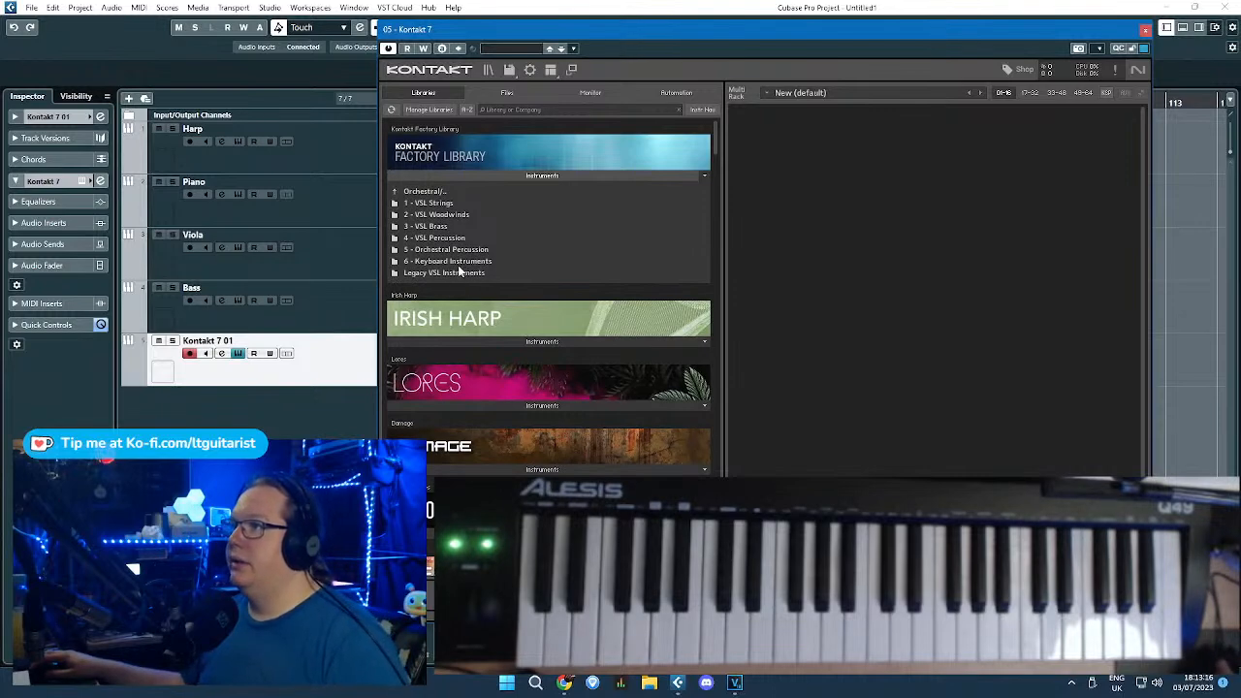
pyautogui.click(435, 238)
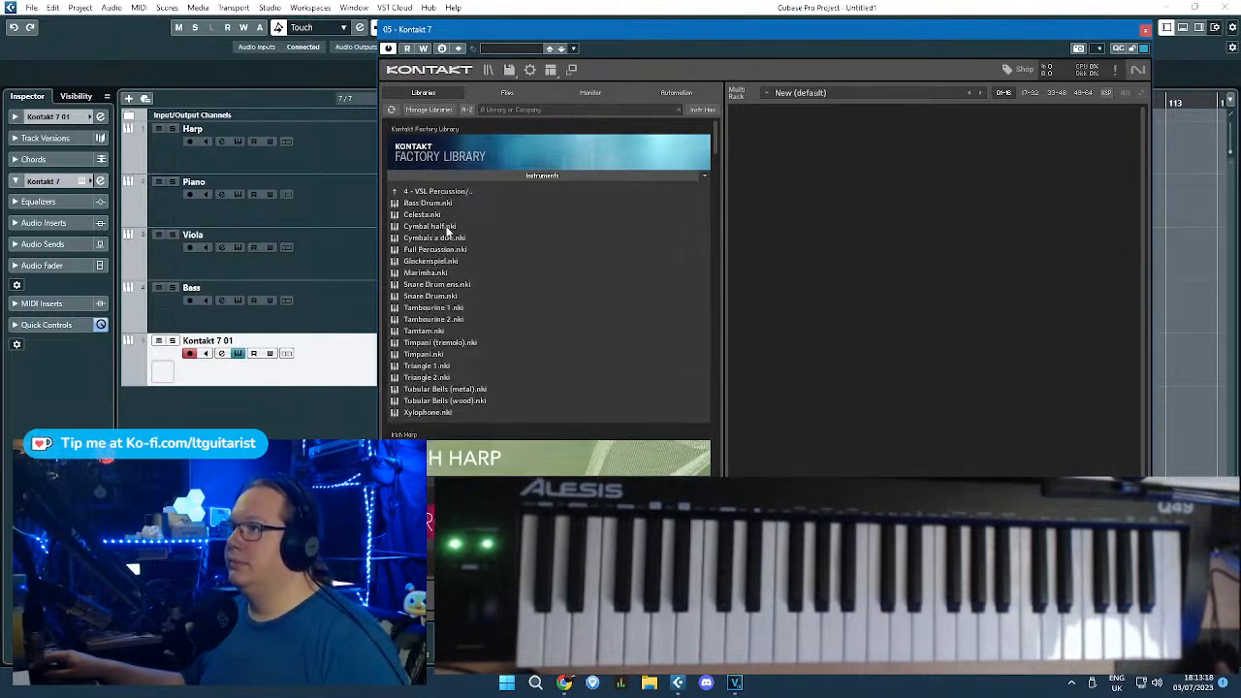
pyautogui.doubleClick(428, 412)
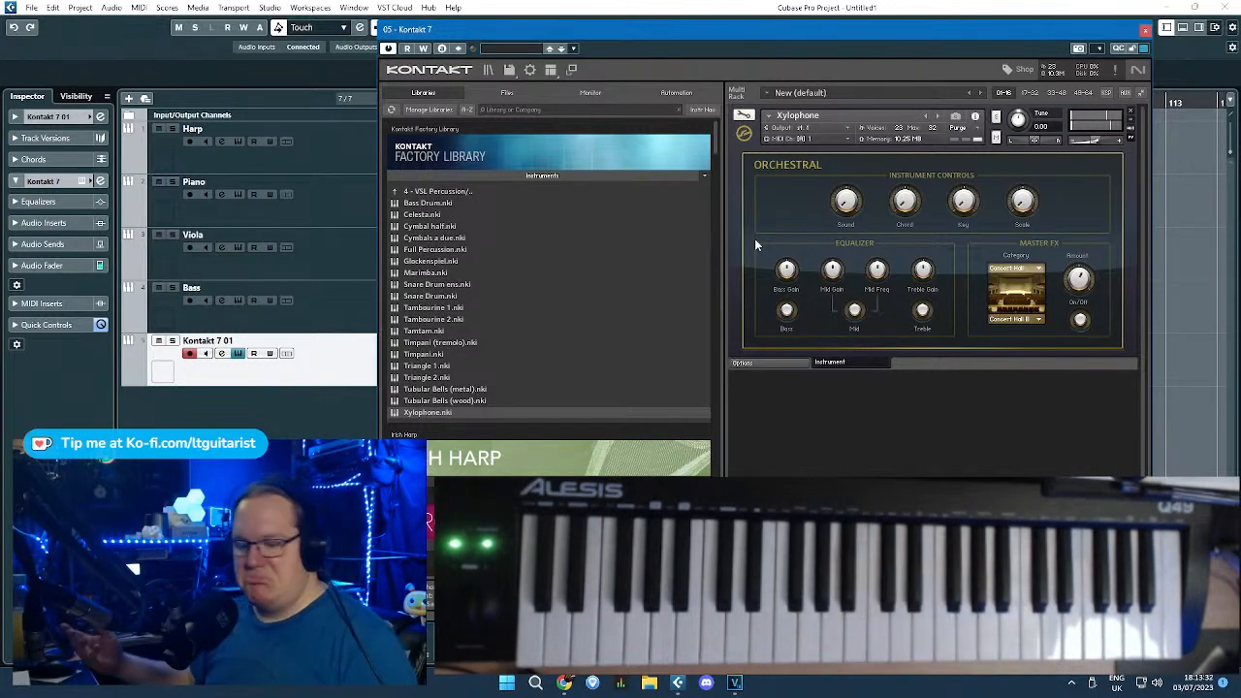
pyautogui.click(1145, 29)
# Step: Rename the fifth instrument track as Xylophone
pyautogui.click(320, 308)
pyautogui.doubleClick(215, 341)
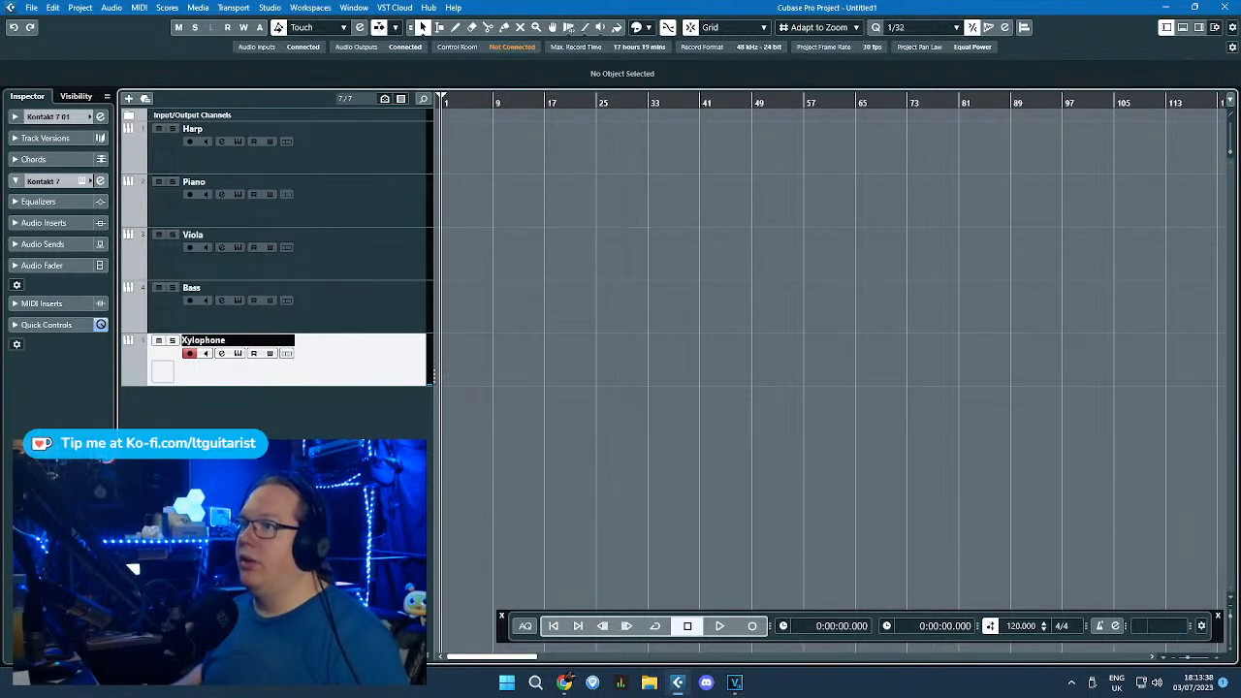
pyautogui.press('Return')
# Step: Reorder the tracks as Bass, Piano, Harp, Viola, Xylophone
pyautogui.moveTo(295, 308); pyautogui.dragTo(344, 164)
pyautogui.click(387, 251)
pyautogui.moveTo(396, 245); pyautogui.dragTo(431, 194)
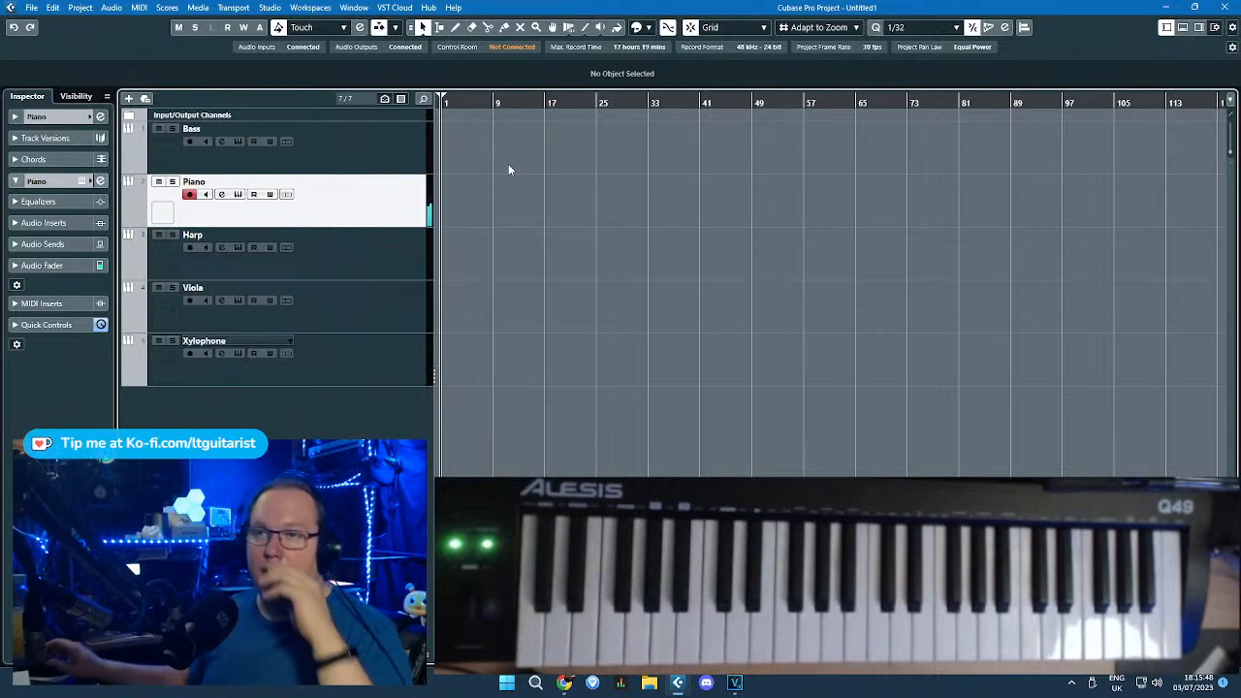
# Step: Draw an empty MIDI part on the Piano track from bar 3 to bar 5
pyautogui.moveTo(464, 102); pyautogui.dragTo(335, 254)
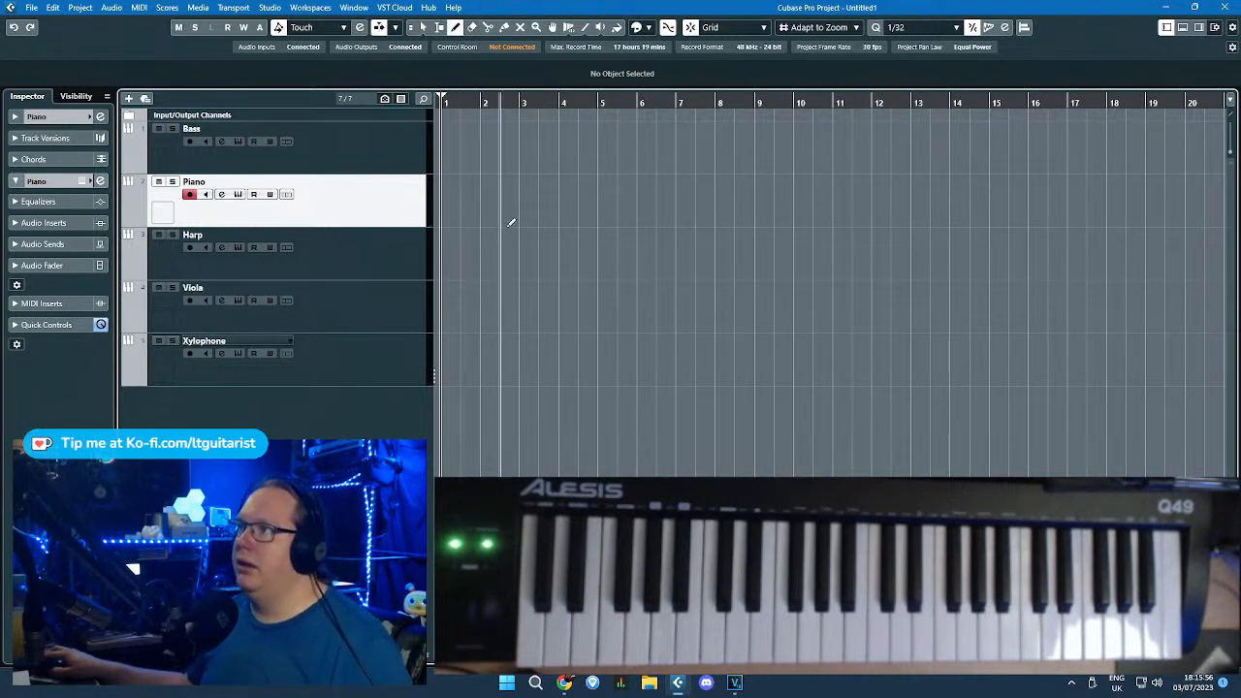
pyautogui.moveTo(529, 215); pyautogui.dragTo(598, 215)
pyautogui.press('1')
pyautogui.scroll(4, 567, 258)
pyautogui.moveTo(567, 260); pyautogui.dragTo(448, 267)
pyautogui.moveTo(560, 260); pyautogui.dragTo(422, 259)
pyautogui.scroll(-3, 649, 288)
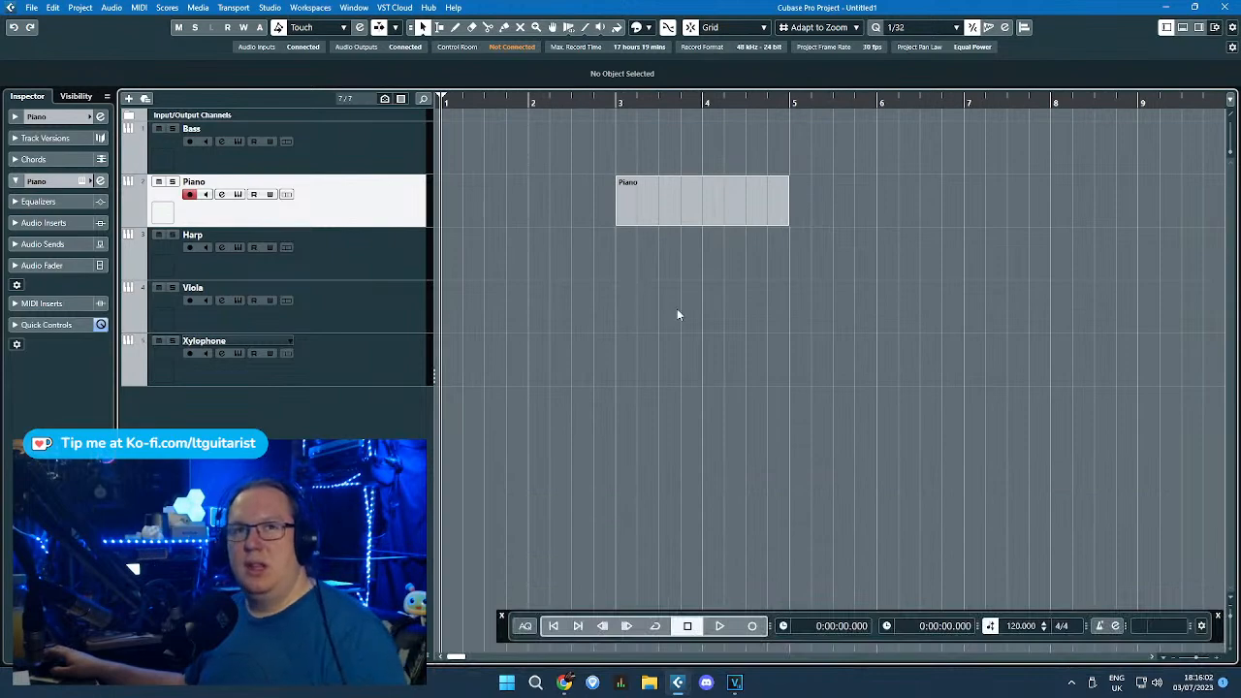
# Step: Open the Piano part in the Key Editor and draw a one-beat A#1 note at the start of bar 3
pyautogui.doubleClick(693, 201)
pyautogui.moveTo(611, 213); pyautogui.dragTo(151, 252)
pyautogui.scroll(3, 188, 274)
pyautogui.scroll(-3, 272, 303)
pyautogui.hscroll(-1, 278, 310)
pyautogui.click(226, 300)
pyautogui.scroll(3, 205, 310)
pyautogui.moveTo(422, 303); pyautogui.dragTo(398, 304)
pyautogui.click(401, 310)
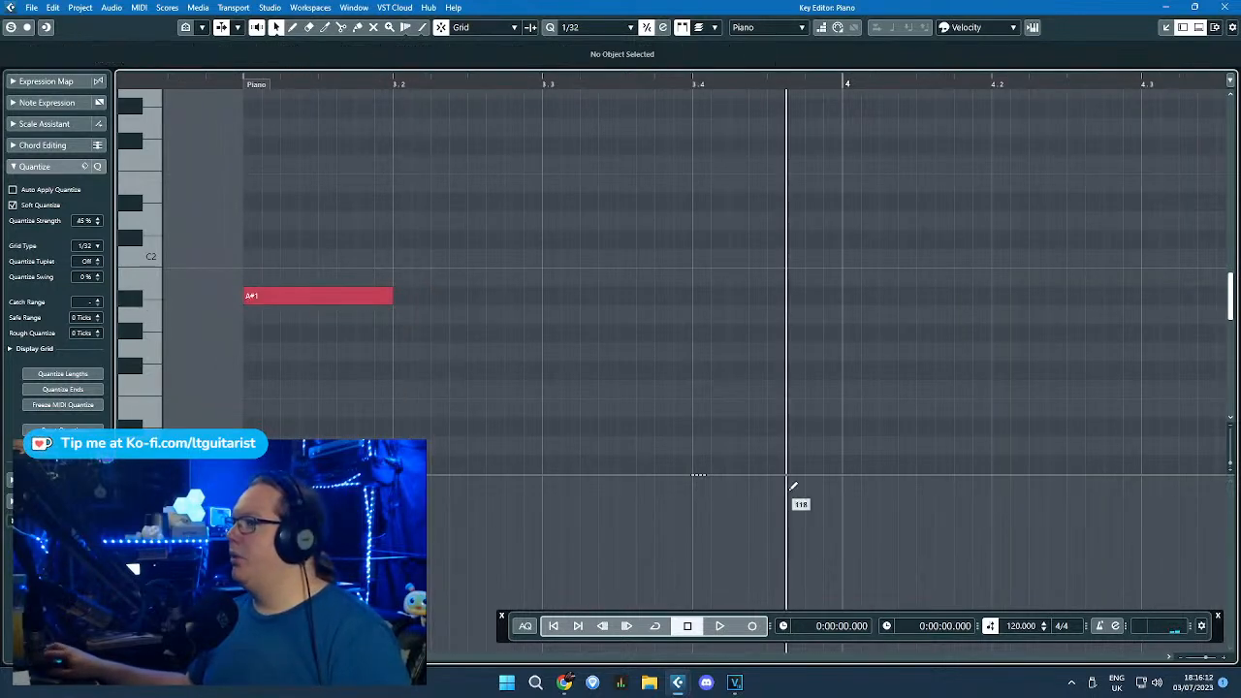
# Step: Try a project tempo of 93 BPM by playing the Piano part with the metronome on
pyautogui.click(991, 625)
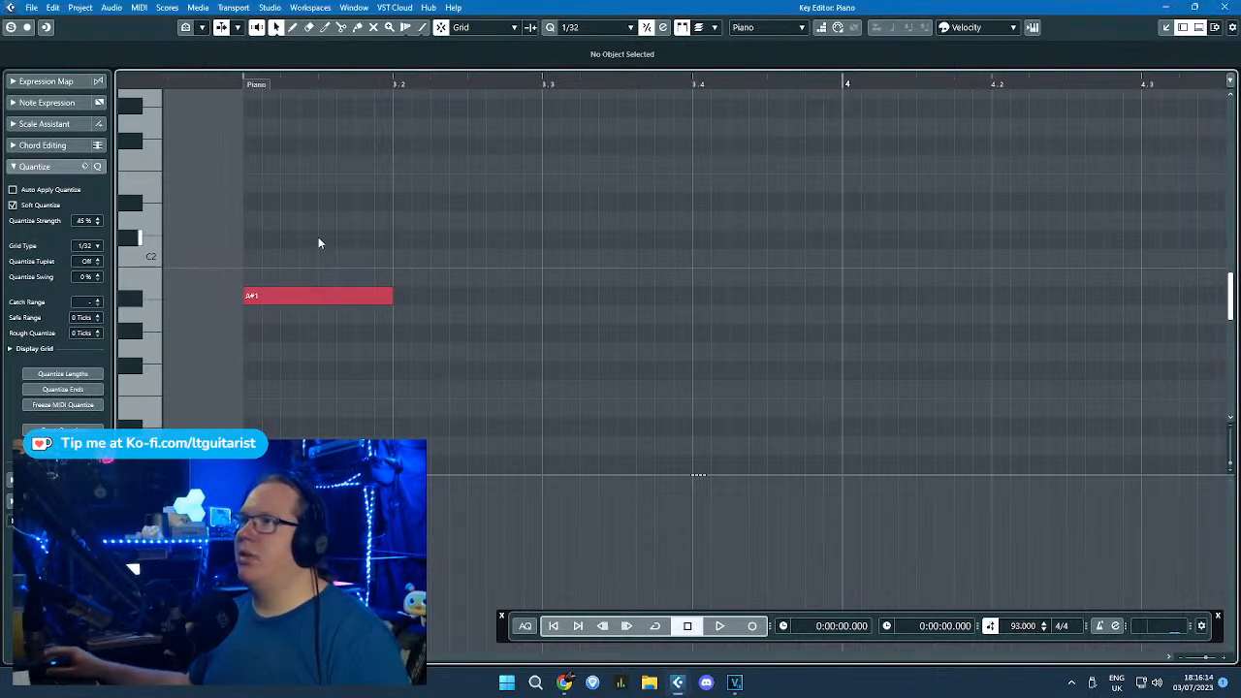
pyautogui.press('space')
pyautogui.scroll(-2, 313, 230)
pyautogui.scroll(1, 511, 291)
pyautogui.press('space')
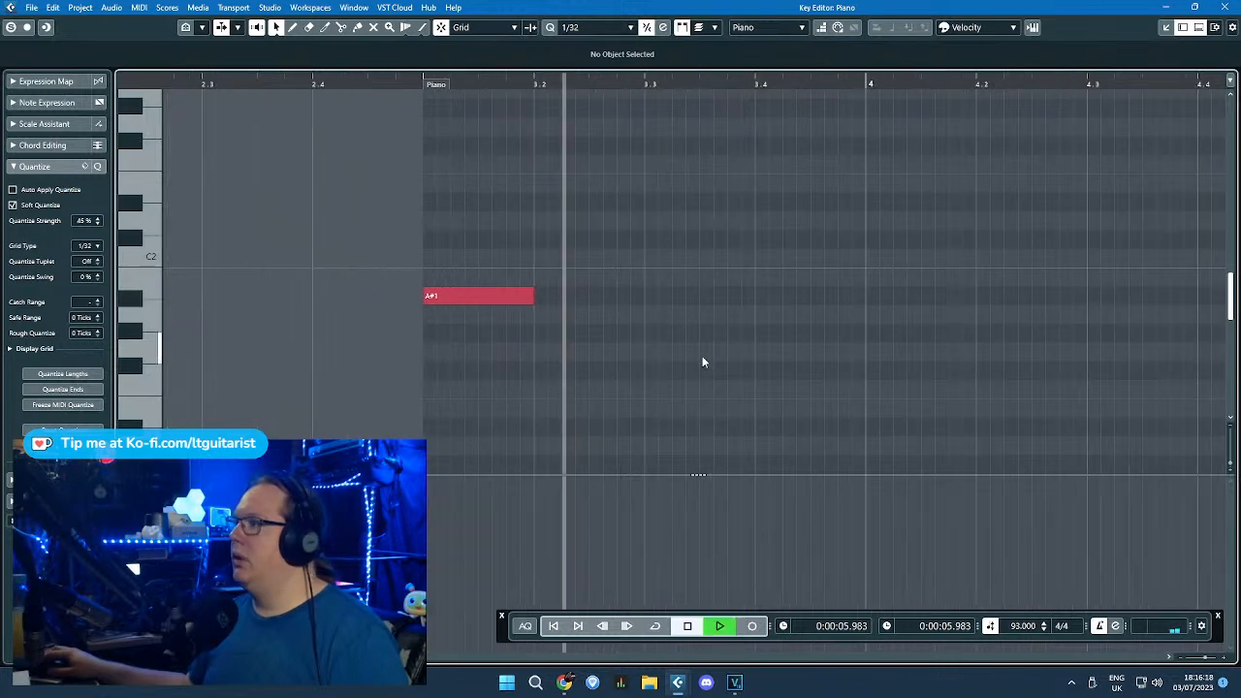
pyautogui.press('space')
pyautogui.scroll(-1, 696, 359)
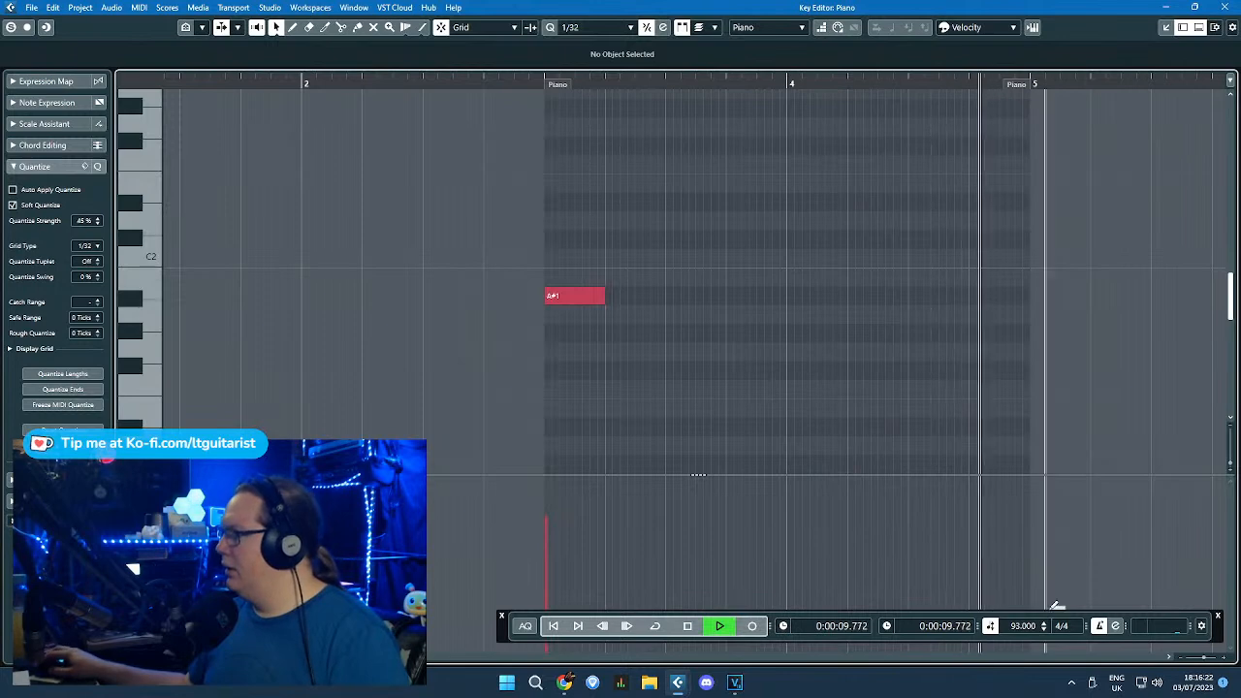
# Step: Set the project tempo to 87 BPM and play the Piano part from just before bar 3
pyautogui.press('space')
pyautogui.click(536, 83)
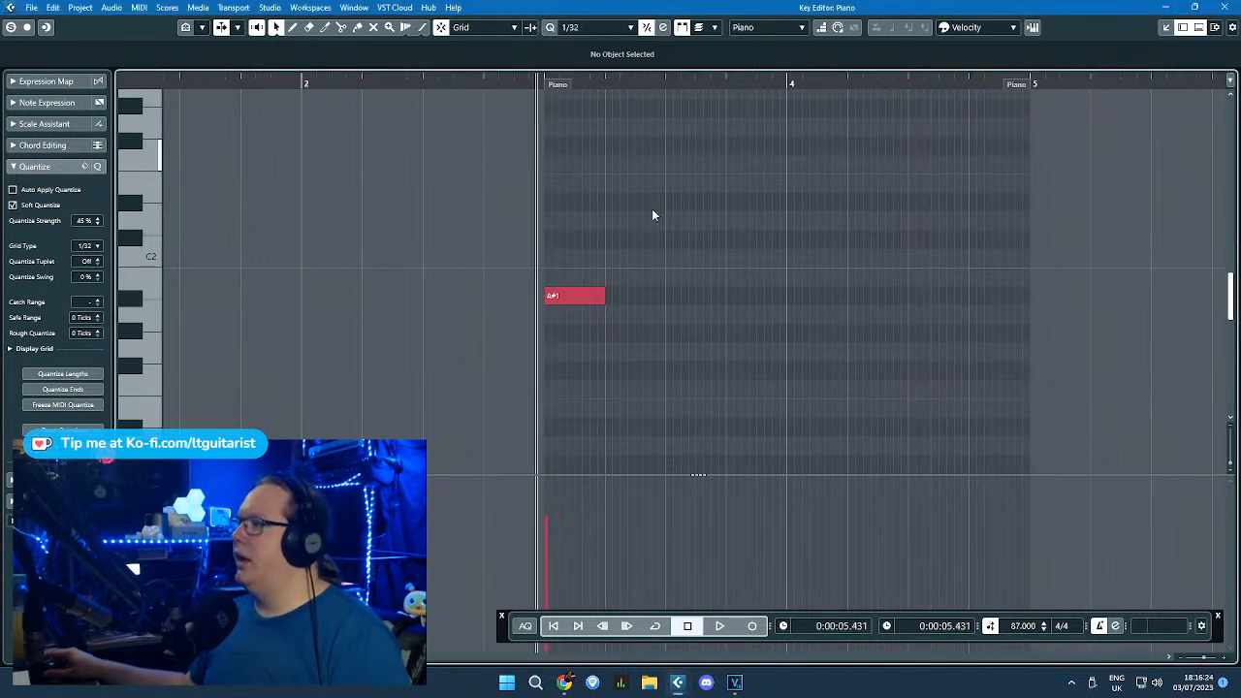
pyautogui.press('space')
pyautogui.scroll(1, 645, 254)
pyautogui.press('space')
# Step: Shorten the A#1 note to three sixteenths and duplicate it directly after the original
pyautogui.click(564, 297)
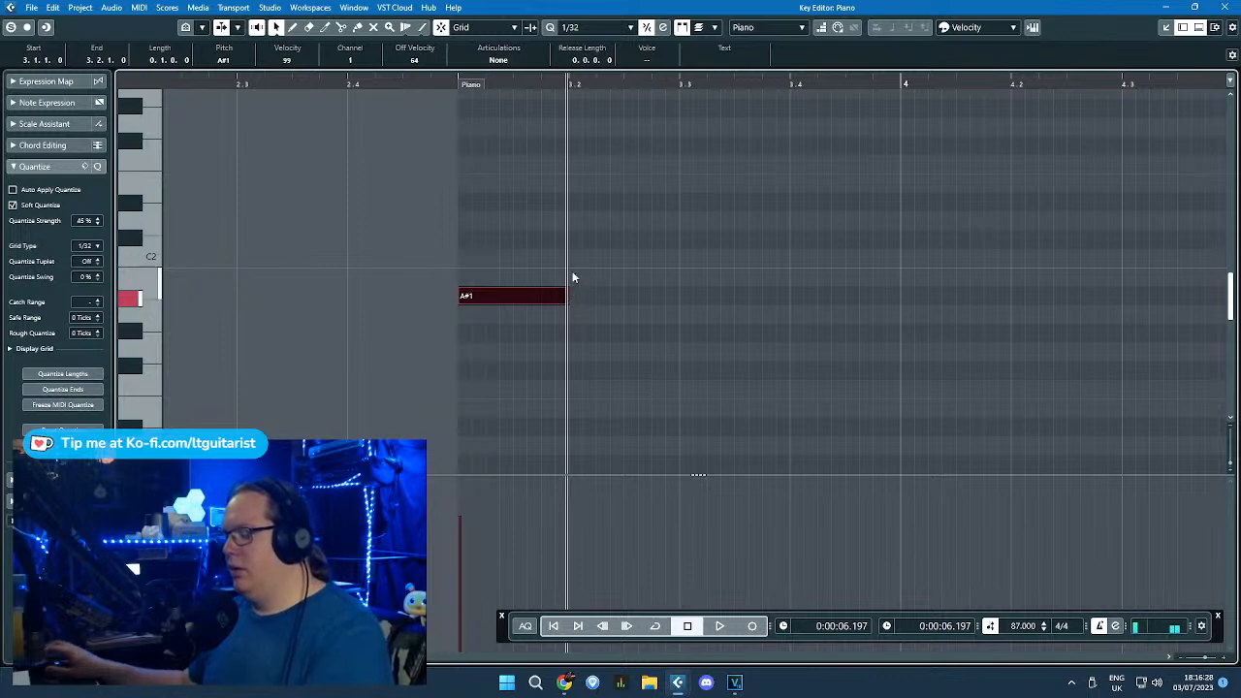
pyautogui.hotkey('alt', 'space')
pyautogui.press('space')
pyautogui.moveTo(568, 293); pyautogui.dragTo(541, 296)
pyautogui.hotkey('ctrl', 'd')
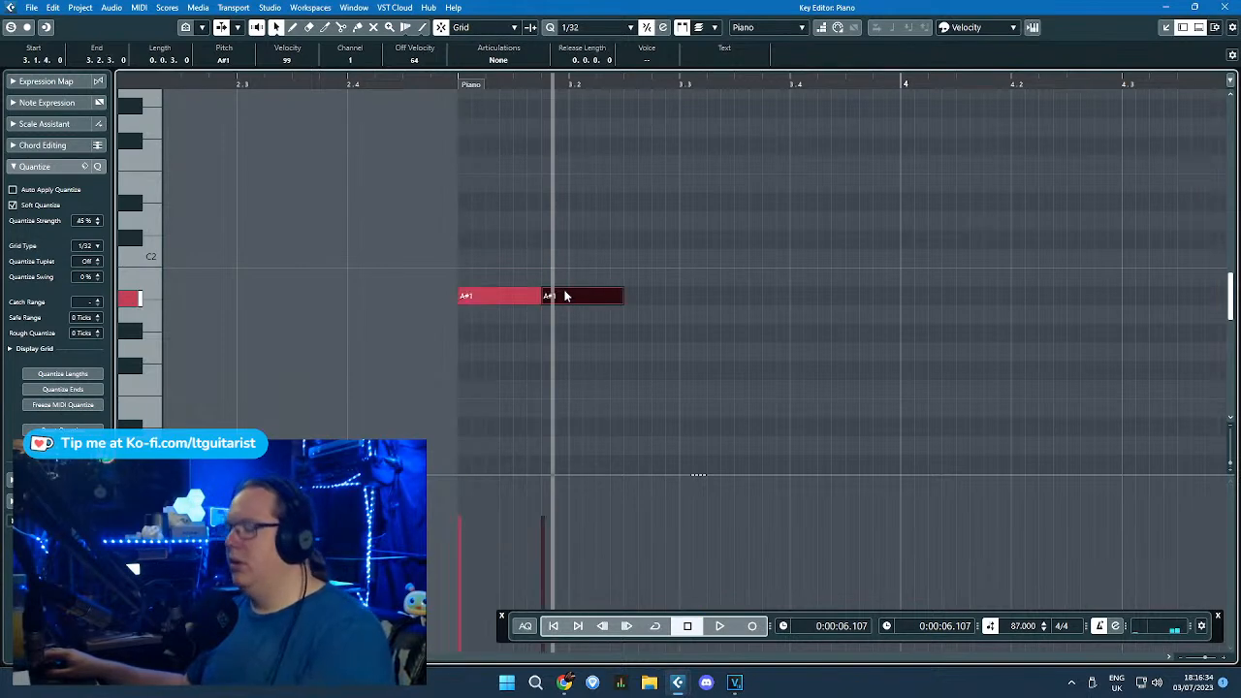
# Step: Turn the duplicated note into a one-sixteenth D#2 and add an F#2 directly after it at 3.2.1
pyautogui.moveTo(583, 296); pyautogui.dragTo(569, 137)
pyautogui.click(456, 122)
pyautogui.press('space')
pyautogui.press('space')
pyautogui.hotkey('ctrl', 'd')
pyautogui.click(586, 197)
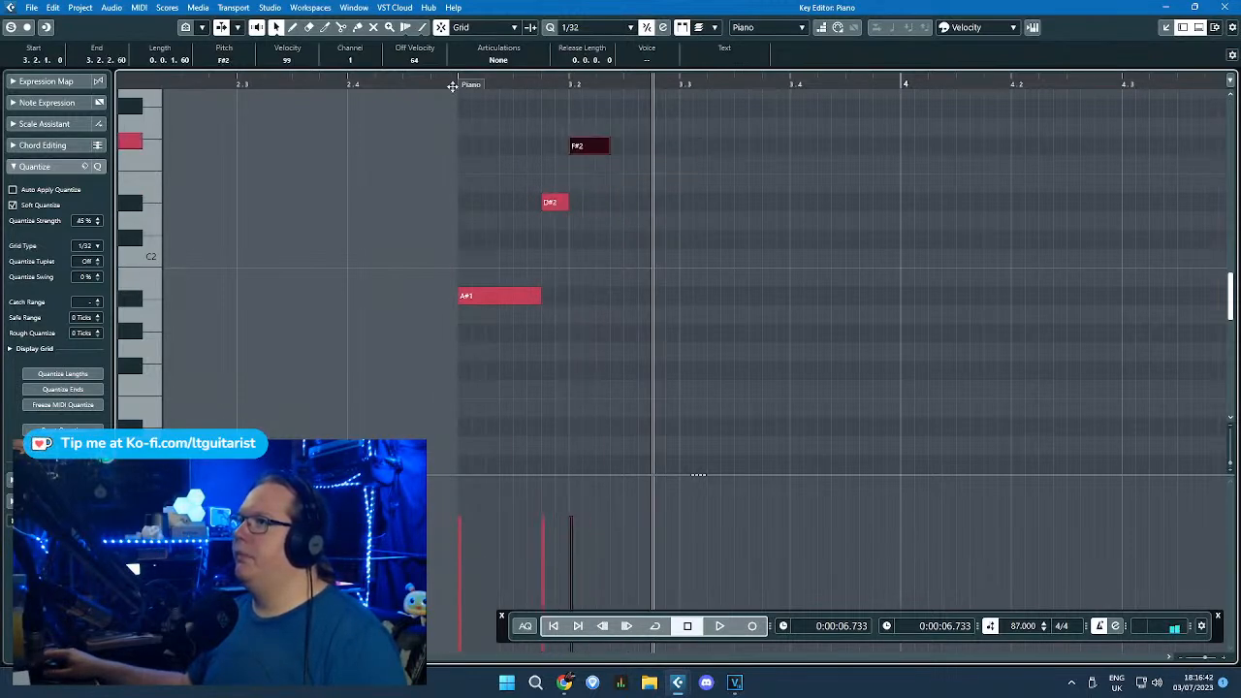
# Step: Play back the phrase, duplicate the F#2 note and place the copy as G#2 at 3.2.4
pyautogui.press('space')
pyautogui.press('space')
pyautogui.scroll(2, 607, 187)
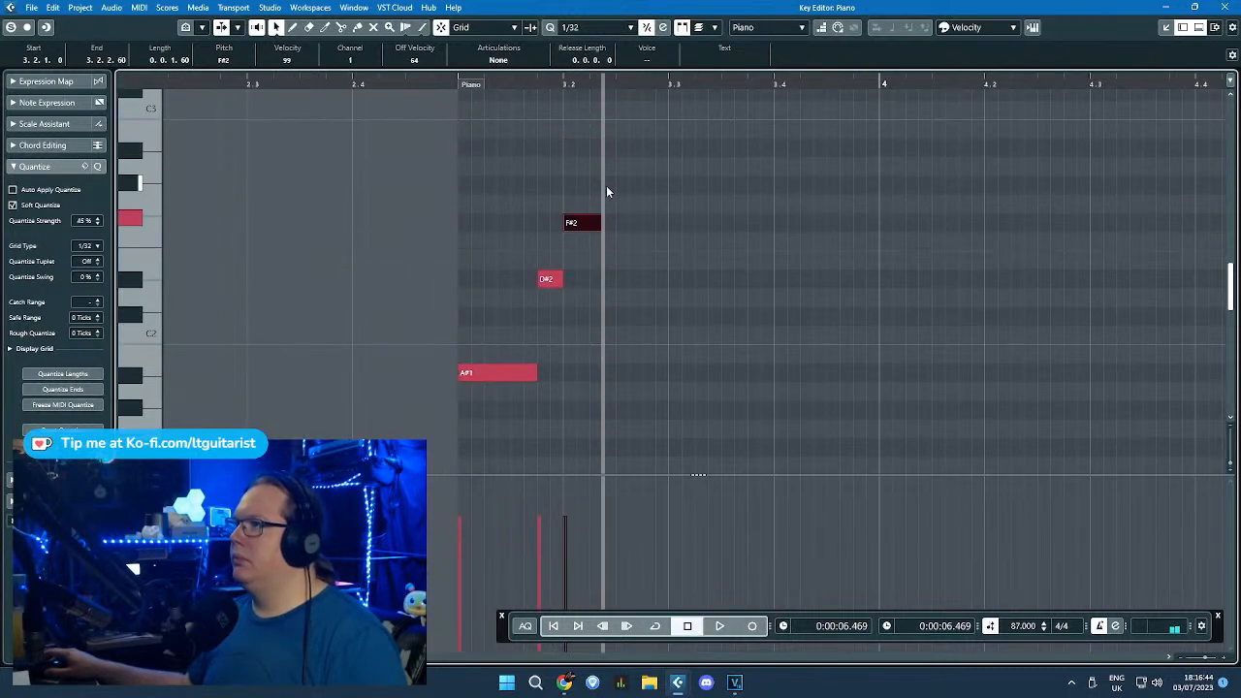
pyautogui.hotkey('ctrl', 'd')
pyautogui.moveTo(618, 220); pyautogui.dragTo(659, 186)
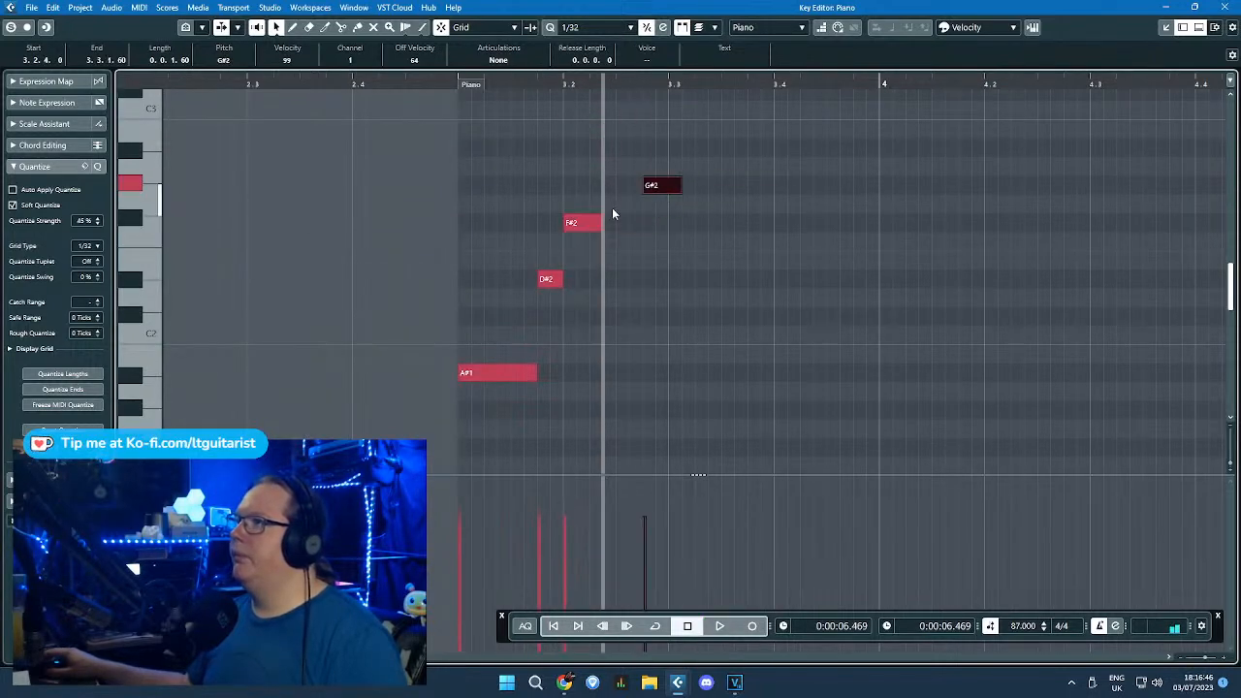
# Step: Audition the phrase, move G#2 a sixteenth earlier at one sixteenth long, and add a one-beat A#1 at 3.2.4
pyautogui.click(455, 84)
pyautogui.press('space')
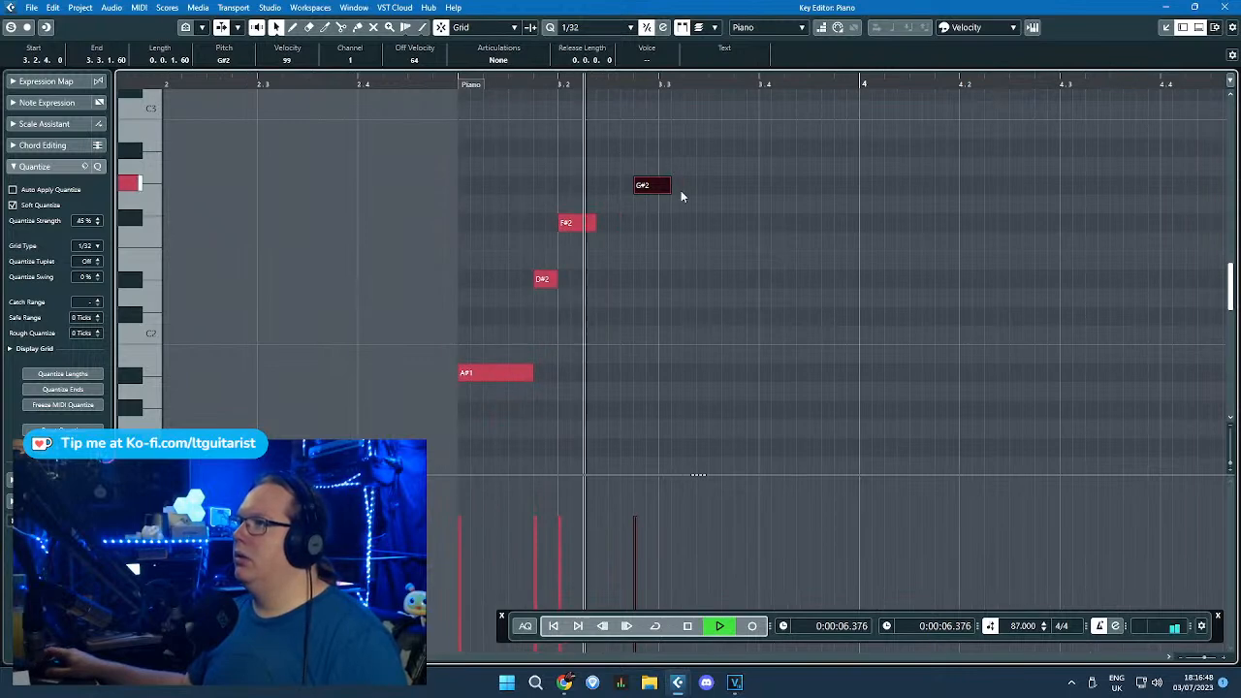
pyautogui.press('space')
pyautogui.moveTo(647, 185); pyautogui.dragTo(734, 373)
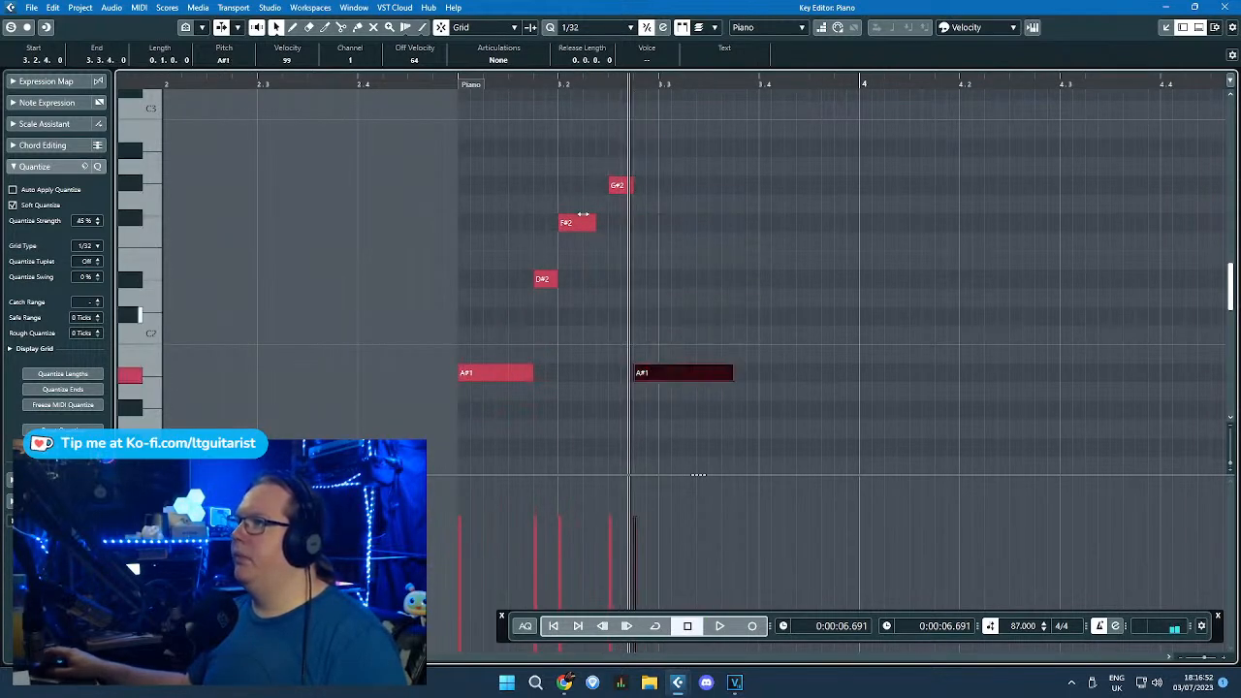
# Step: Shorten the F#2 note to one sixteenth and the second A#1 to three sixteenths, playing back to check
pyautogui.press('space')
pyautogui.press('h')
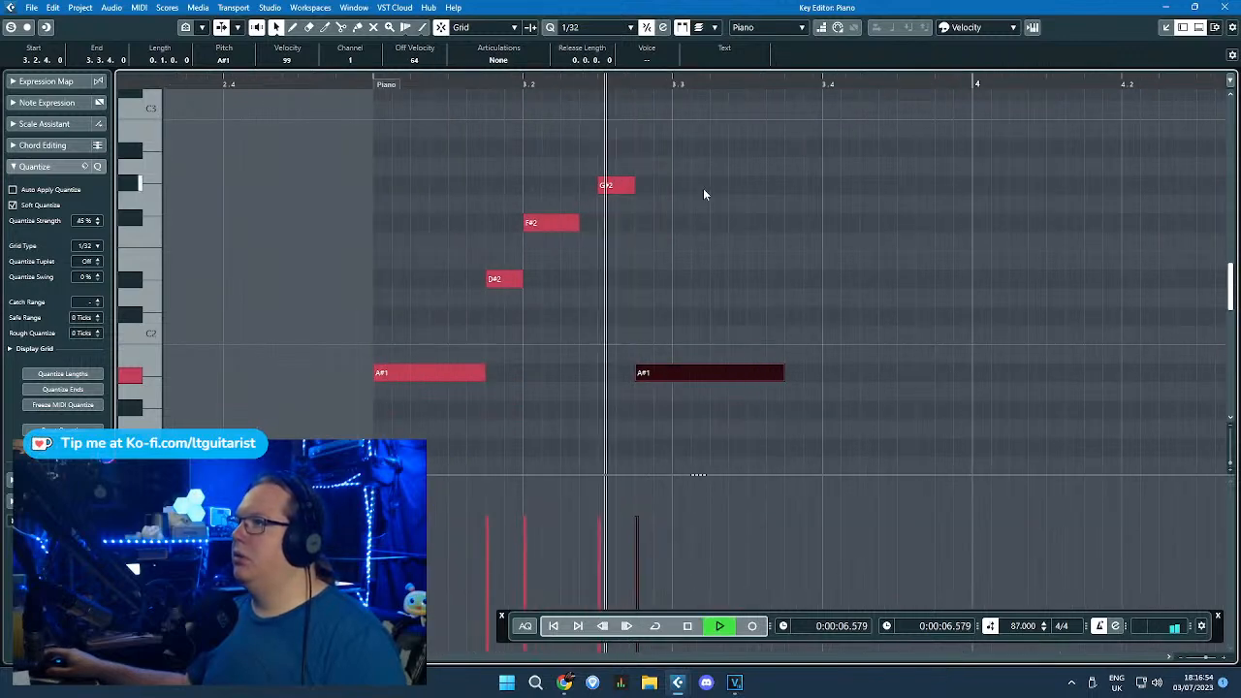
pyautogui.press('space')
pyautogui.moveTo(576, 223); pyautogui.dragTo(560, 223)
pyautogui.press('space')
pyautogui.press('g')
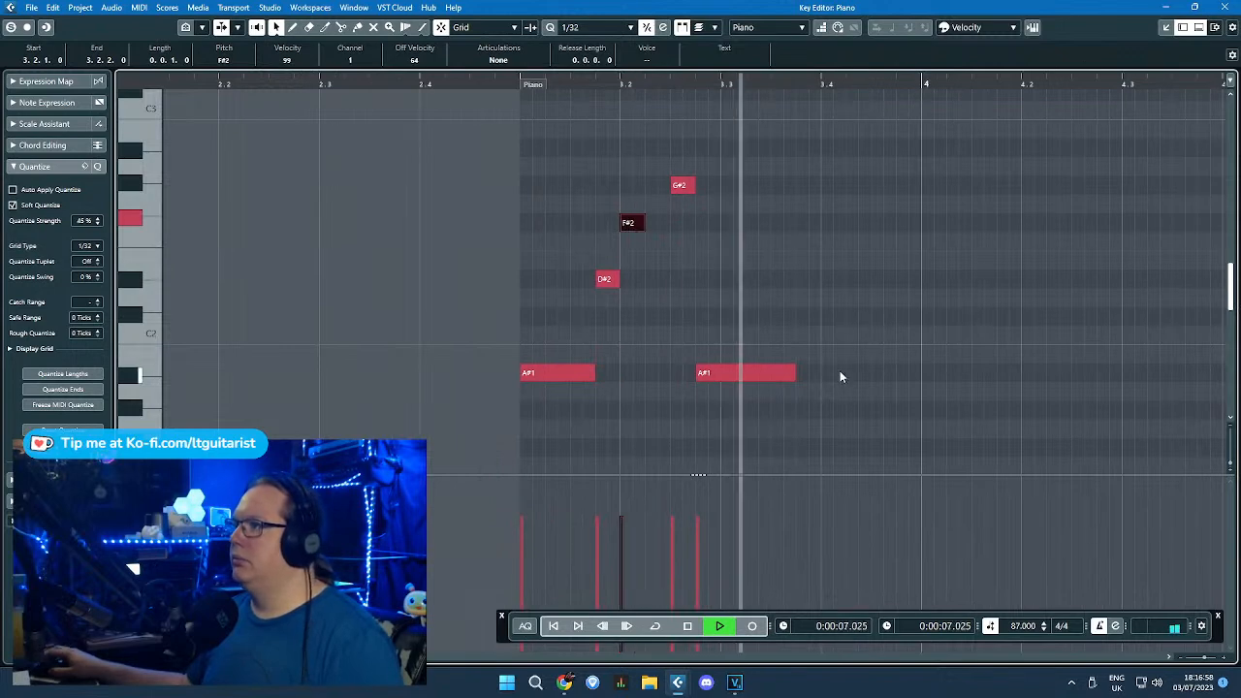
pyautogui.press('space')
pyautogui.moveTo(795, 375); pyautogui.dragTo(769, 374)
# Step: Try duplicating the D#2 and F#2 notes directly after the originals
pyautogui.moveTo(795, 320); pyautogui.dragTo(629, 189)
pyautogui.hotkey('ctrl', 'd')
pyautogui.scroll(1, 780, 277)
pyautogui.hotkey('ctrl', 'z')
pyautogui.moveTo(651, 280); pyautogui.dragTo(516, 216)
pyautogui.hotkey('ctrl', 'd')
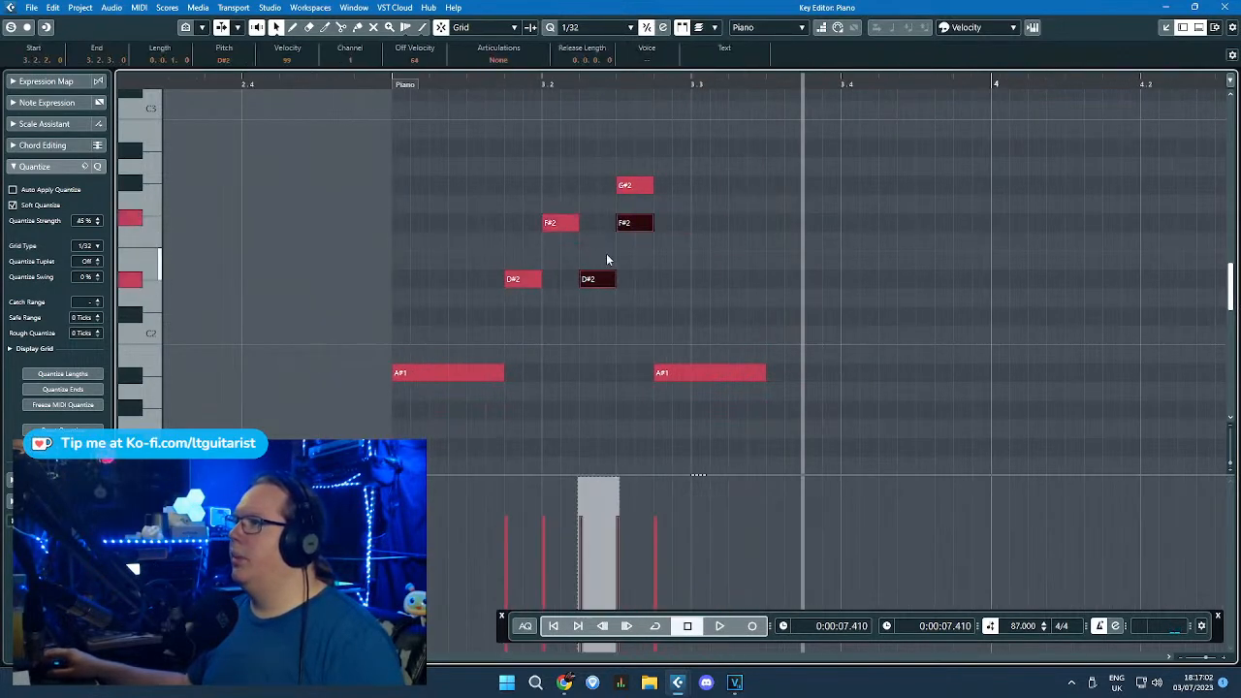
pyautogui.press('Delete')
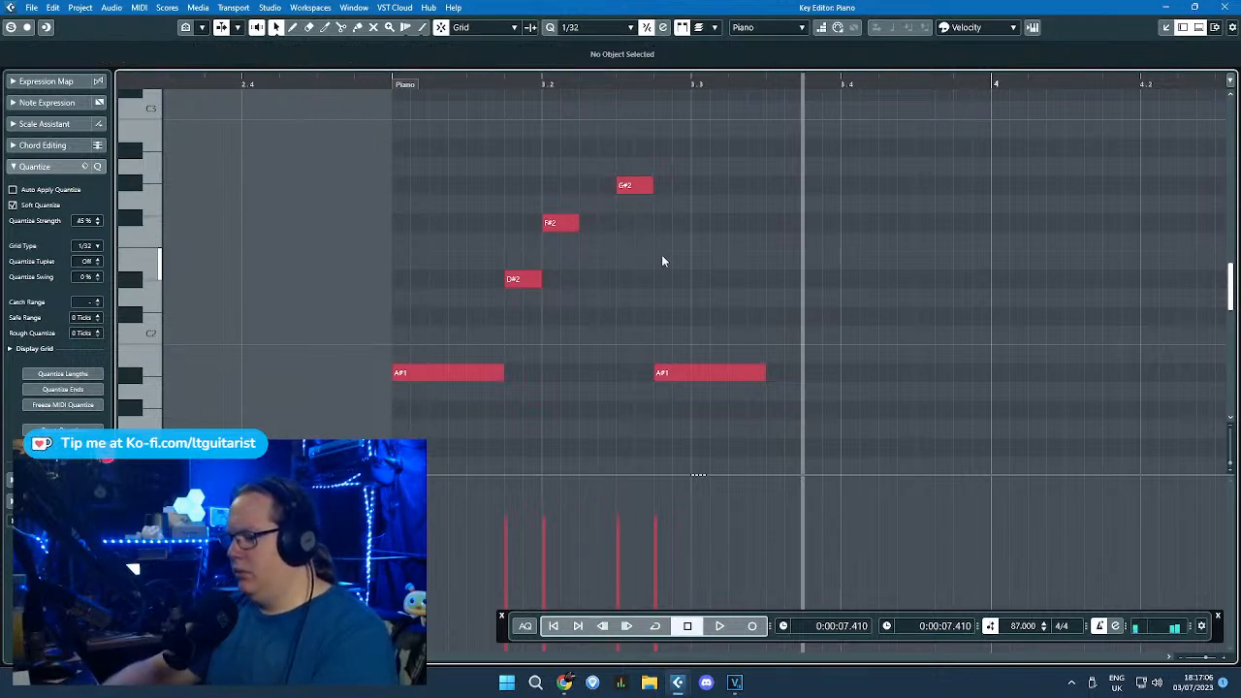
# Step: Copy the D#2 and F#2 notes after the second A#1, add a three-sixteenth G#1 at 3.4.2, and play
pyautogui.moveTo(504, 161); pyautogui.dragTo(777, 286)
pyautogui.hotkey('ctrl', 'd')
pyautogui.moveTo(896, 185); pyautogui.dragTo(989, 410)
pyautogui.click(387, 78)
pyautogui.press('space')
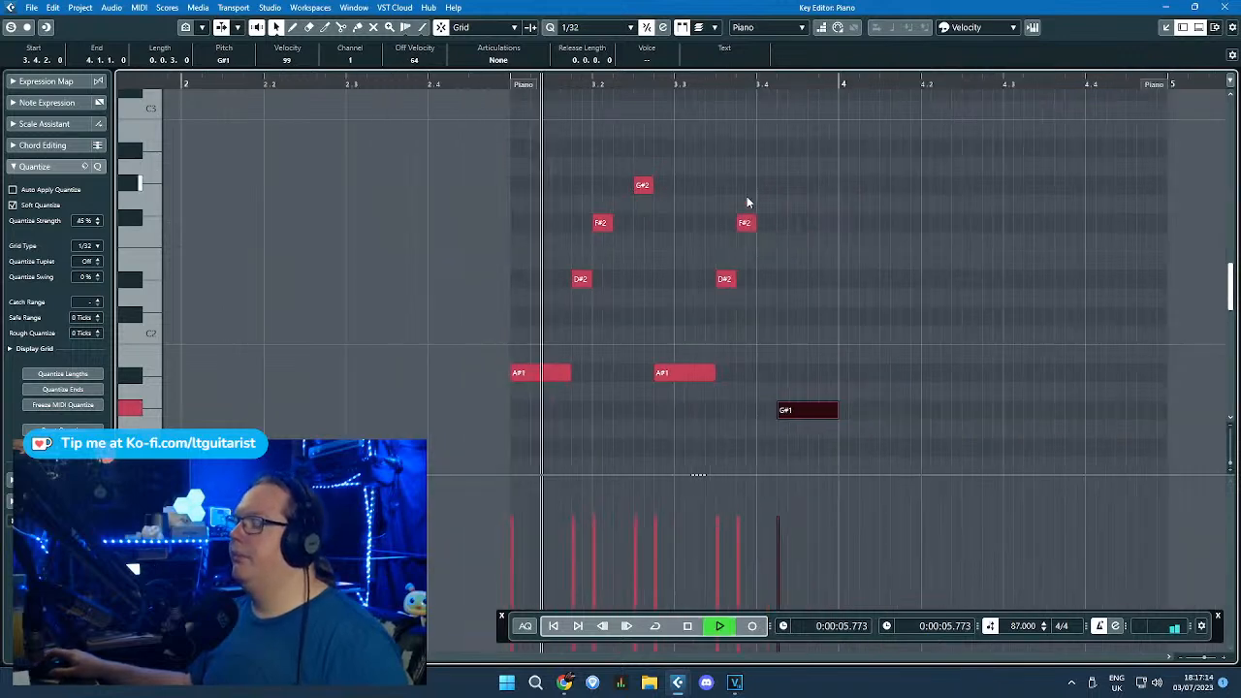
# Step: Move the second D#2 and F#2 notes a sixteenth later and lengthen the second A#1 to one beat
pyautogui.press('space')
pyautogui.moveTo(779, 191); pyautogui.dragTo(685, 237)
pyautogui.moveTo(730, 203); pyautogui.dragTo(645, 296)
pyautogui.moveTo(698, 224); pyautogui.dragTo(731, 227)
pyautogui.click(668, 326)
pyautogui.moveTo(648, 372); pyautogui.dragTo(680, 372)
pyautogui.press('KP_0')
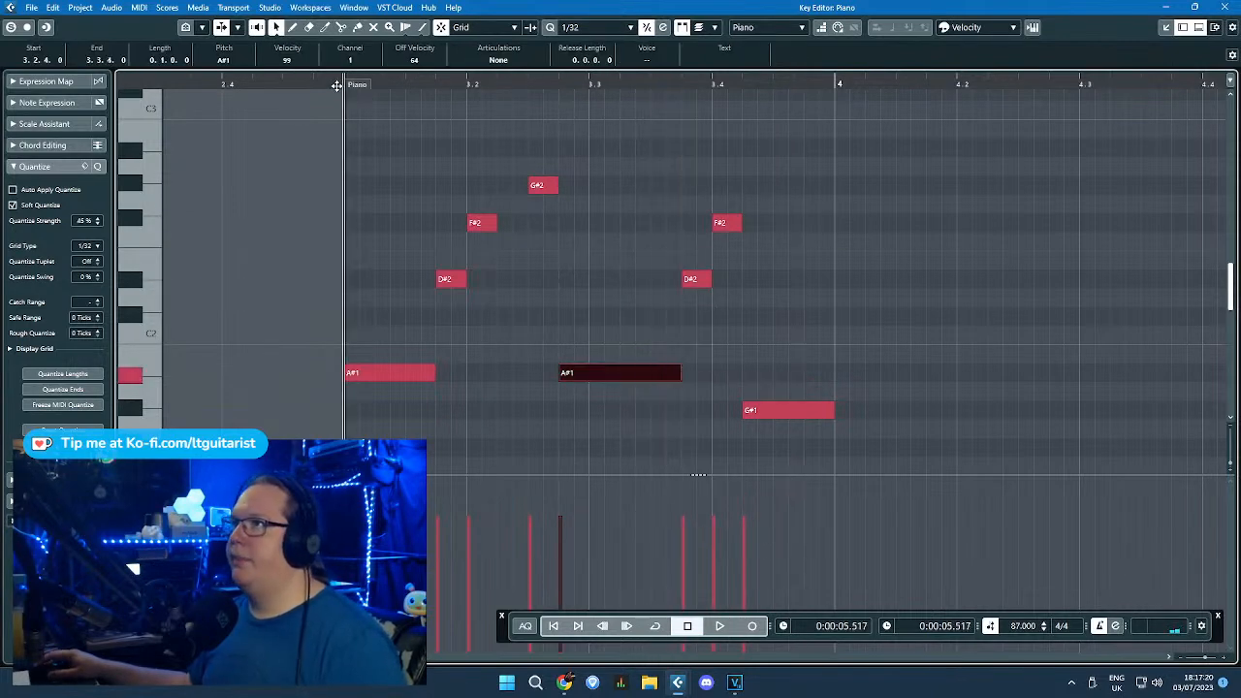
# Step: Play back the phrase and trim the start of the G#1 note so it lasts two sixteenths
pyautogui.press('space')
pyautogui.scroll(-2, 555, 137)
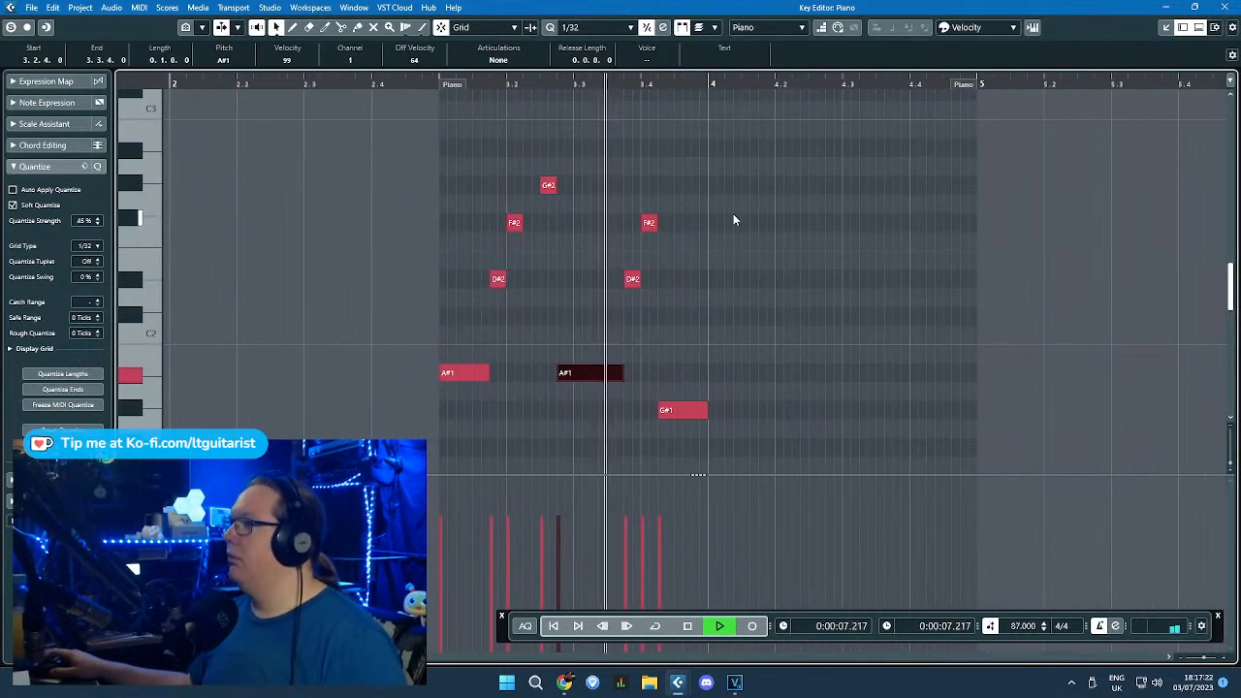
pyautogui.scroll(2, 733, 214)
pyautogui.press('space')
pyautogui.moveTo(565, 410); pyautogui.dragTo(606, 409)
# Step: Duplicate the whole bar 3 note pattern into bar 4 and play back both bars
pyautogui.scroll(-2, 606, 397)
pyautogui.moveTo(408, 142); pyautogui.dragTo(699, 471)
pyautogui.hotkey('ctrl', 'd')
pyautogui.press('KP_0')
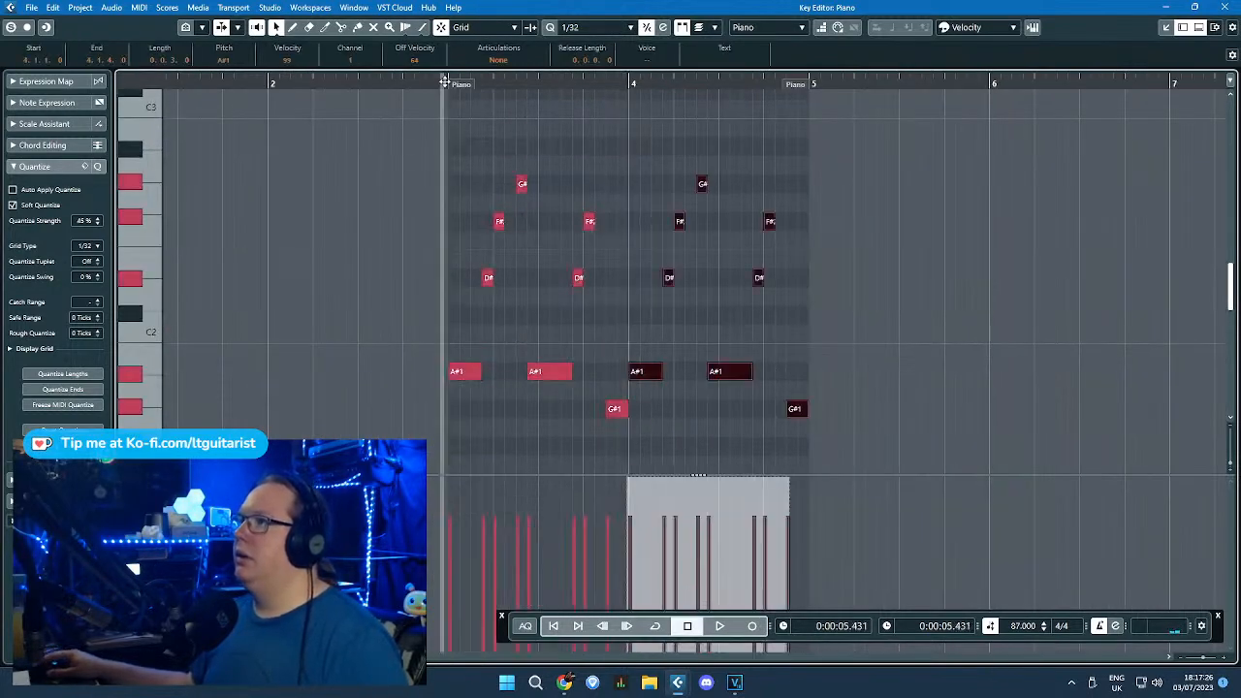
pyautogui.press('space')
pyautogui.scroll(2, 475, 106)
pyautogui.click(642, 143)
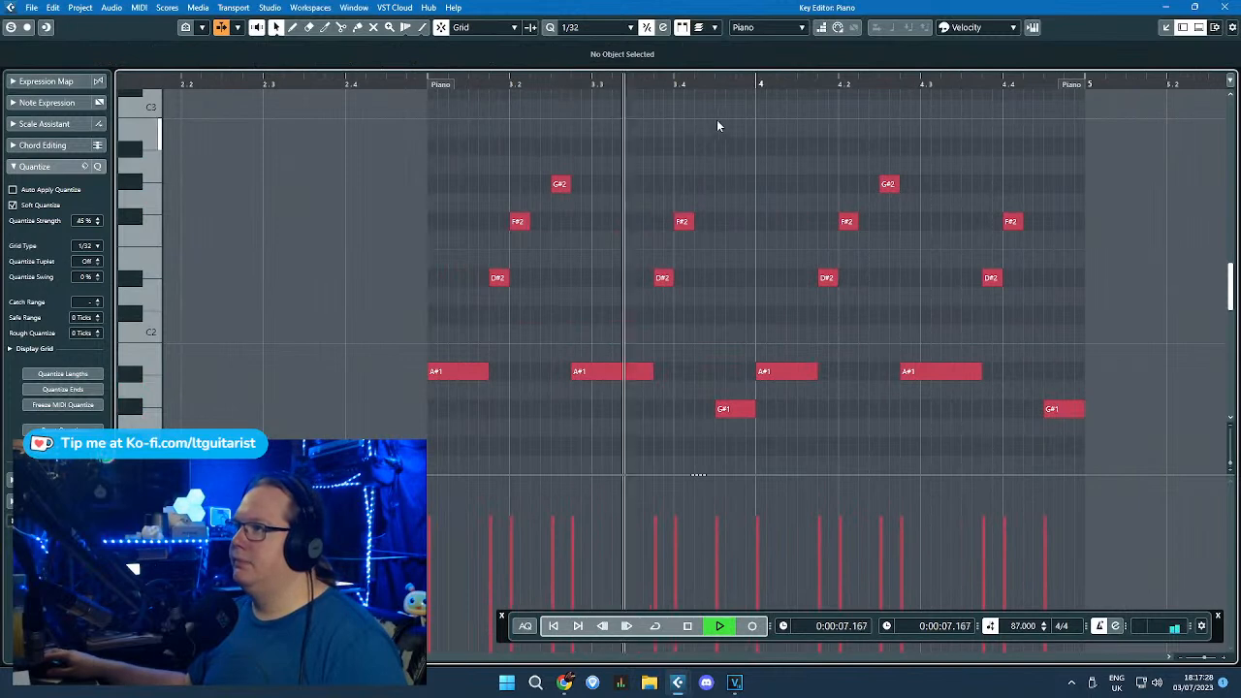
pyautogui.scroll(-3, 762, 155)
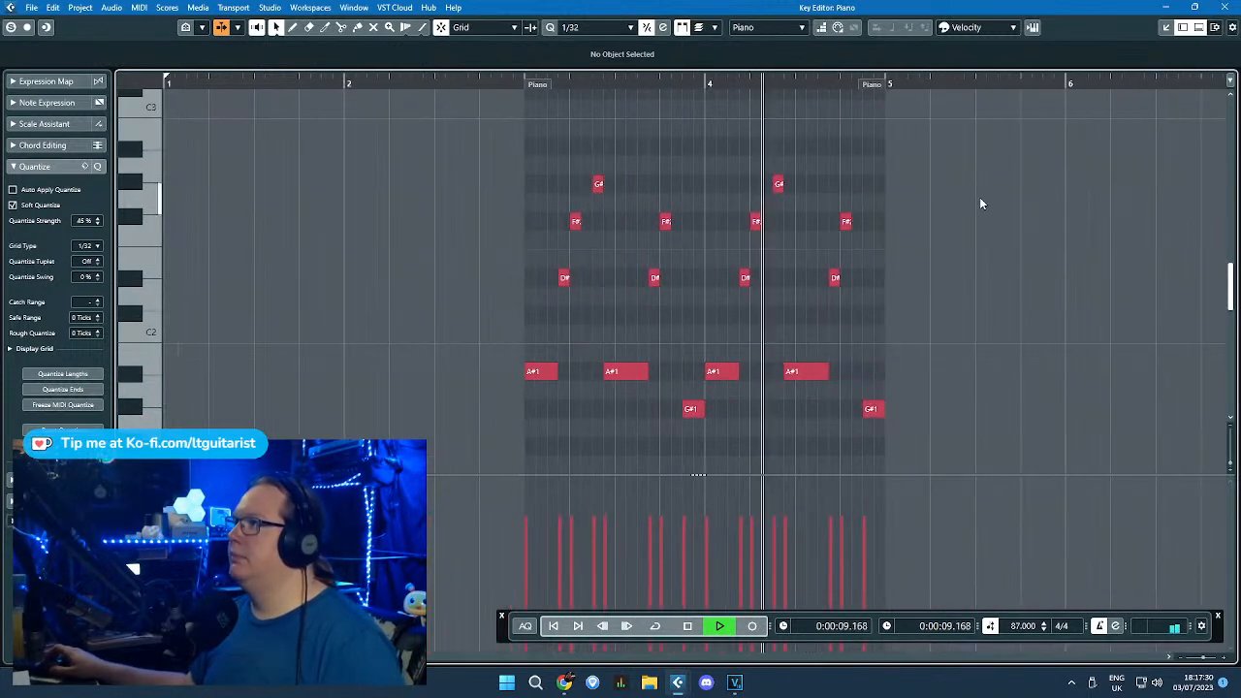
pyautogui.scroll(2, 869, 228)
pyautogui.press('space')
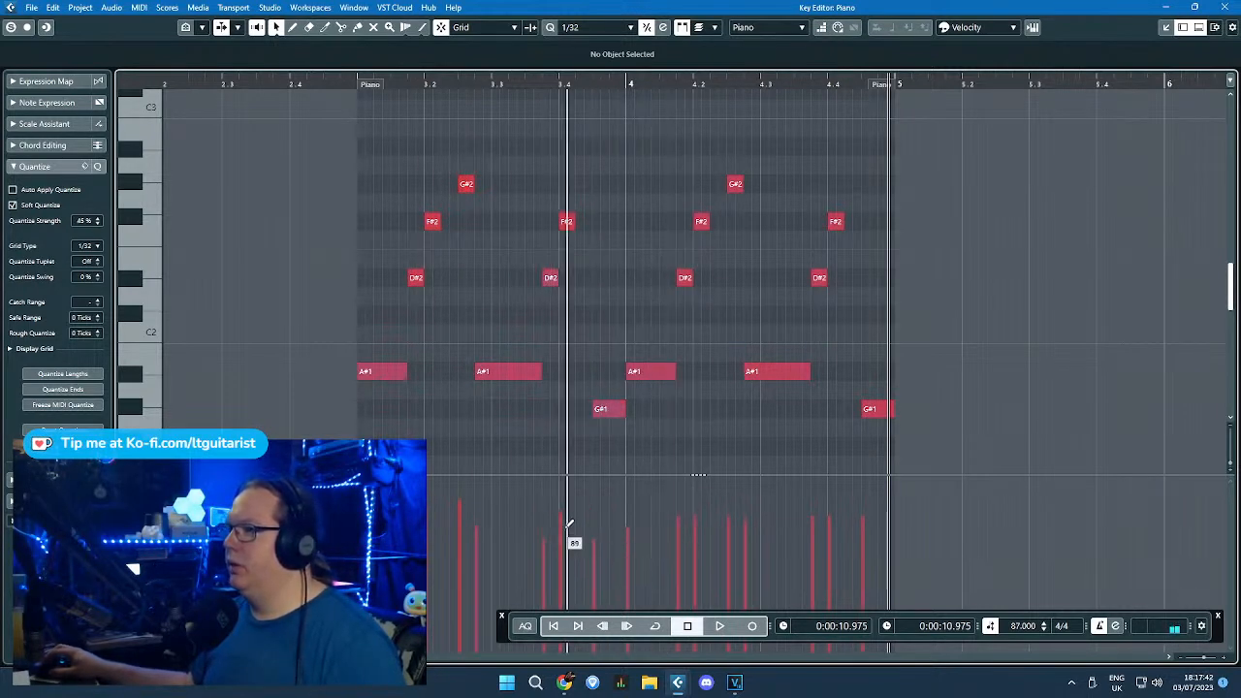
# Step: Vary the velocities of the individual piano notes in bar 4
pyautogui.click(627, 538)
pyautogui.click(679, 512)
pyautogui.click(696, 502)
pyautogui.click(729, 496)
pyautogui.click(745, 508)
pyautogui.click(812, 522)
pyautogui.click(745, 536)
pyautogui.click(830, 504)
pyautogui.click(864, 512)
# Step: Set the locator range from bar 3 to bar 5 and play back the piano pattern
pyautogui.moveTo(343, 87)
pyautogui.mouseDown()
pyautogui.moveTo(745, 143)
pyautogui.moveTo(841, 122)
pyautogui.mouseUp()
pyautogui.press('space')
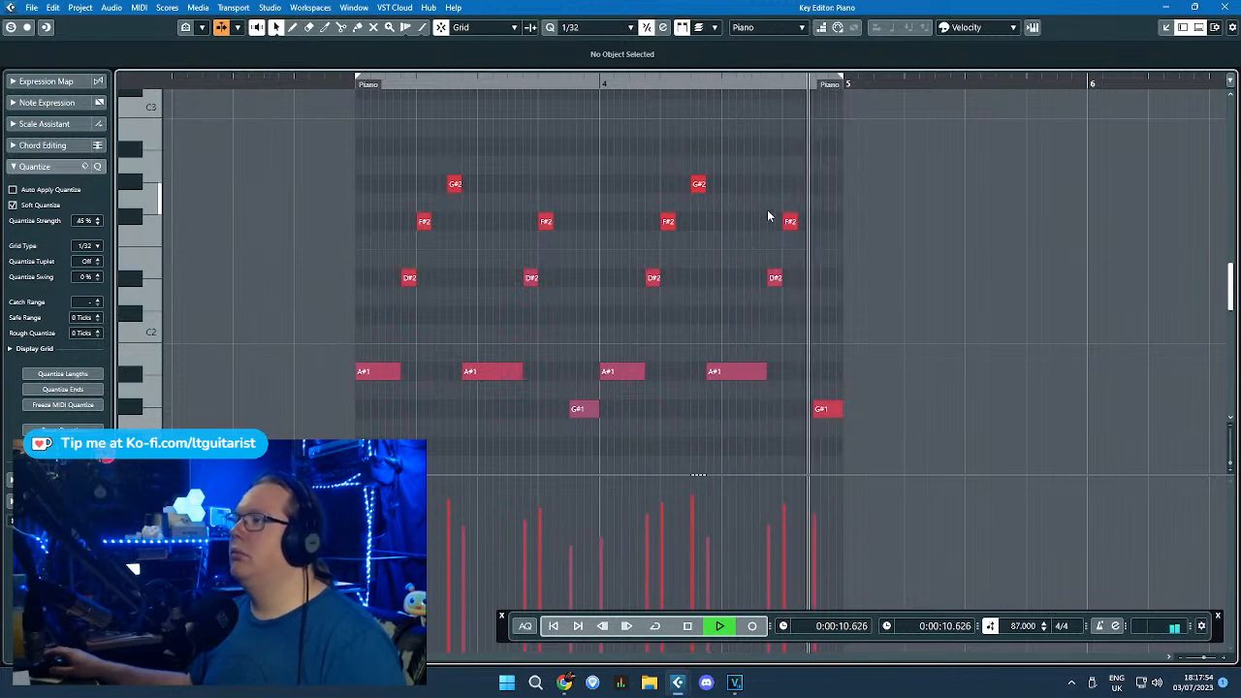
# Step: Shift the starts and ends of bar 4's first F#2, G#2, D#2 and A#1 notes and bar 3's G#1 slightly off the grid
pyautogui.press('space')
pyautogui.keyDown('ctrl'); pyautogui.scroll(3, 680, 202); pyautogui.keyUp('ctrl')
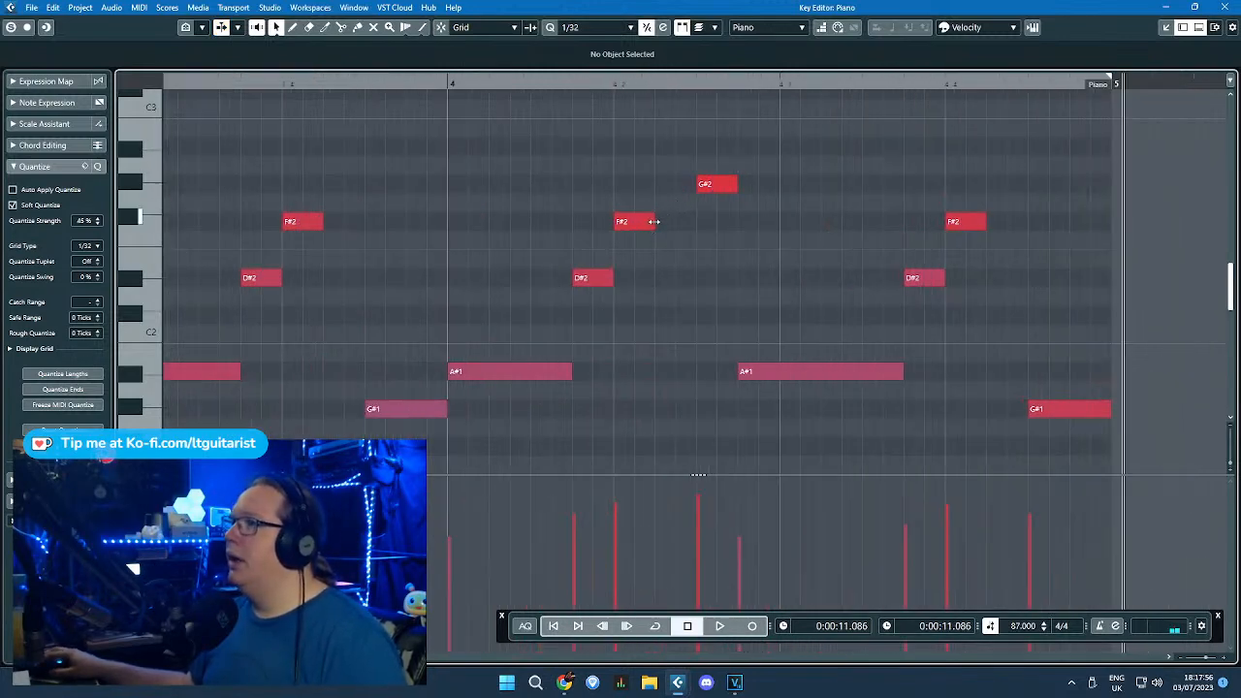
pyautogui.moveTo(653, 221); pyautogui.dragTo(635, 222)
pyautogui.click(624, 221)
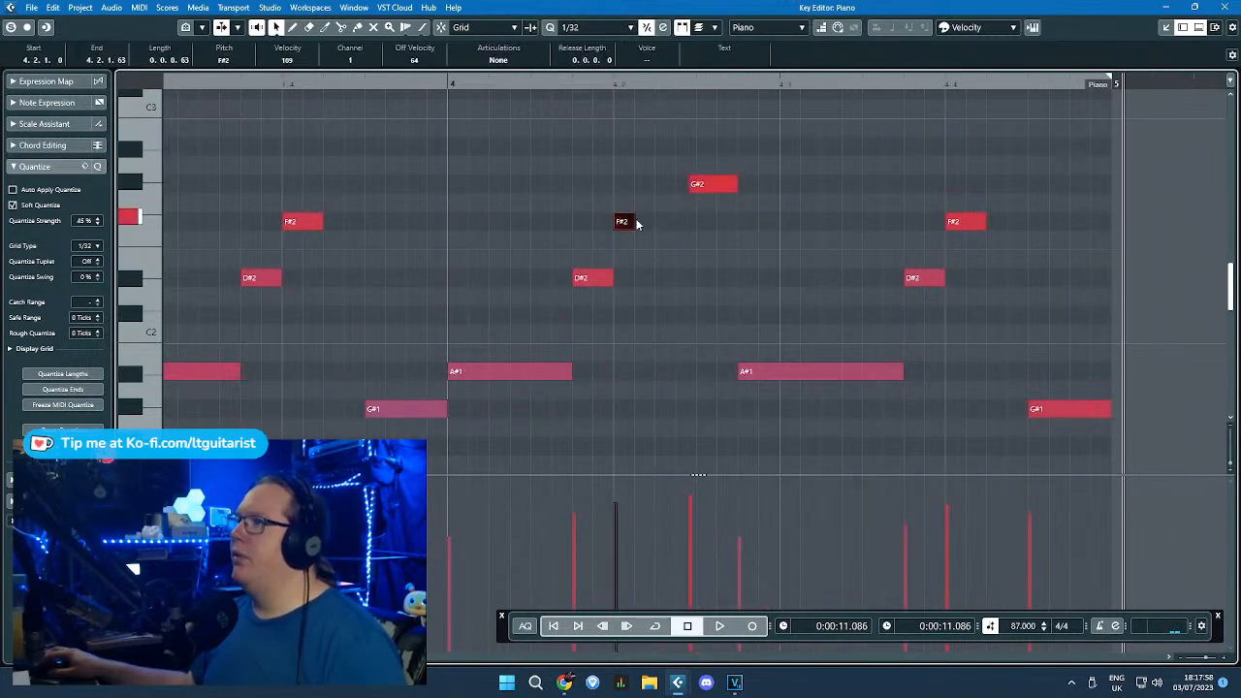
pyautogui.moveTo(634, 222); pyautogui.dragTo(651, 222)
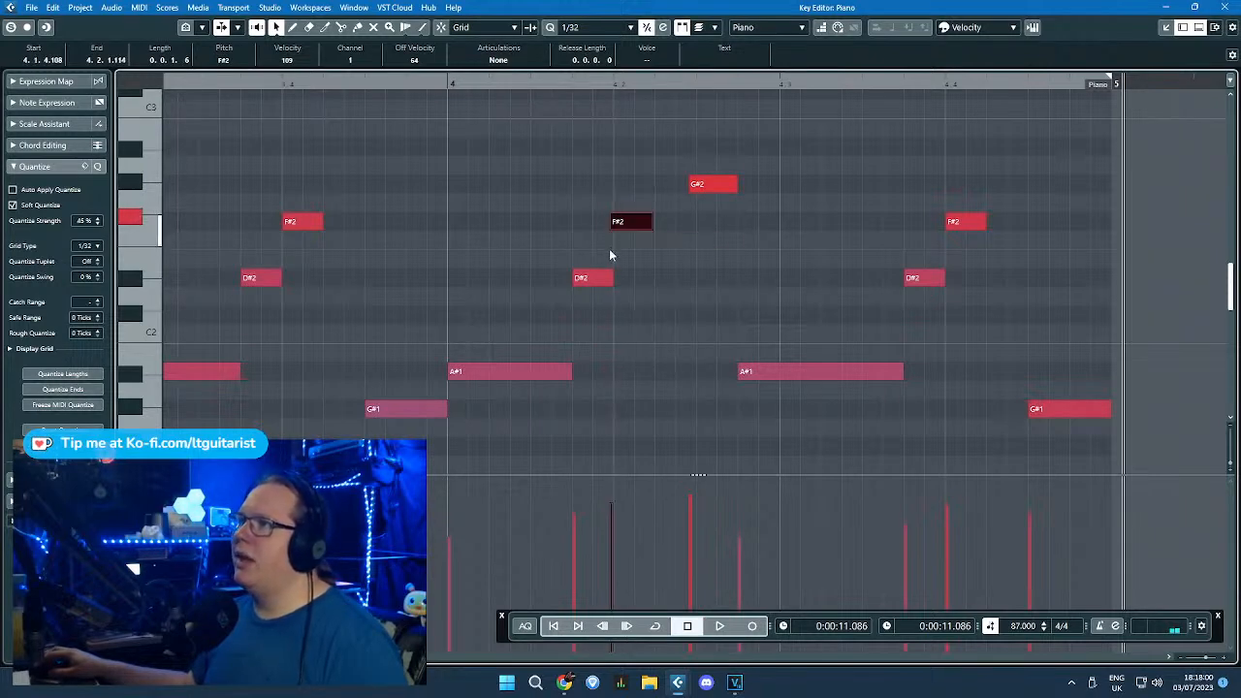
pyautogui.click(578, 279)
pyautogui.moveTo(568, 366); pyautogui.dragTo(557, 366)
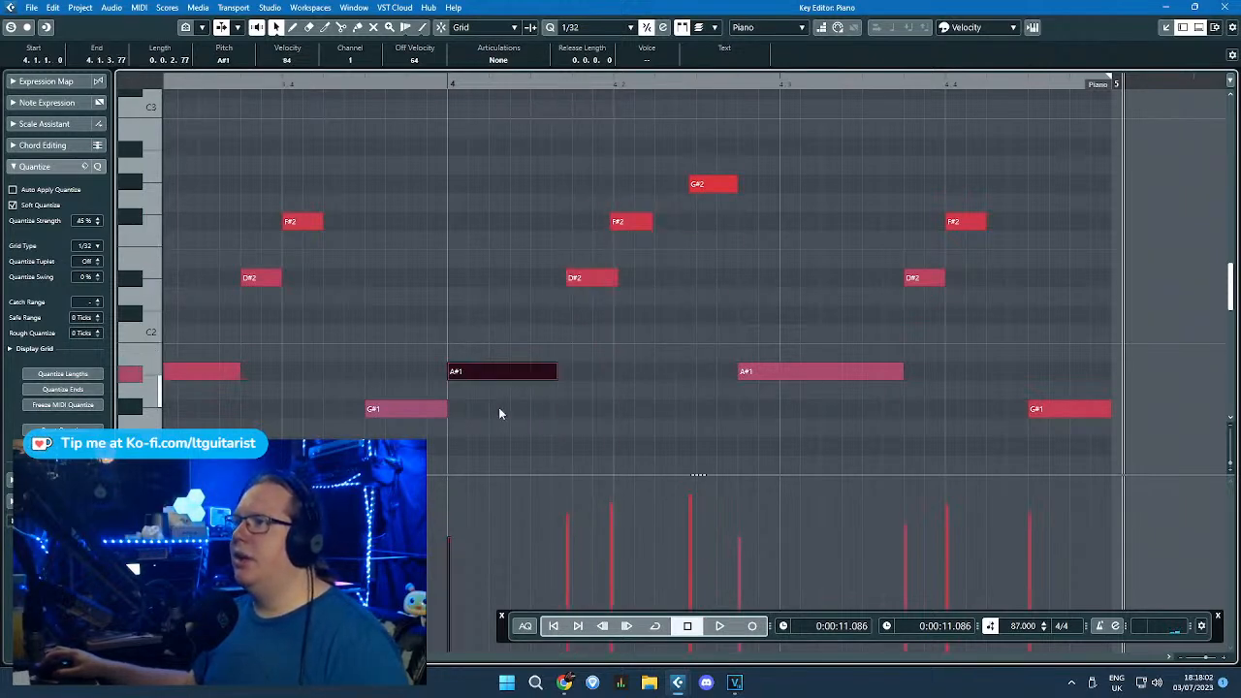
pyautogui.moveTo(447, 408); pyautogui.dragTo(438, 409)
# Step: Loosen the timing of bar 3's F#2 notes and second D#2, and of the last F#2 and G#1 in bar 4
pyautogui.click(280, 278)
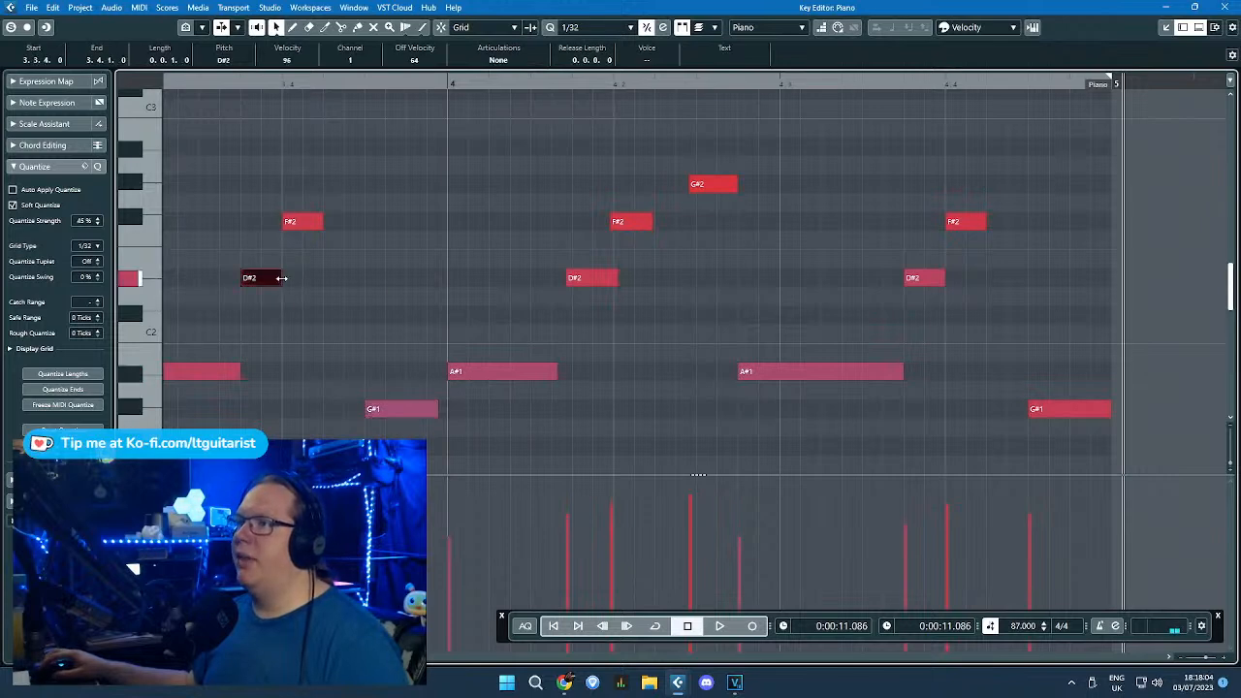
pyautogui.moveTo(283, 221); pyautogui.dragTo(286, 221)
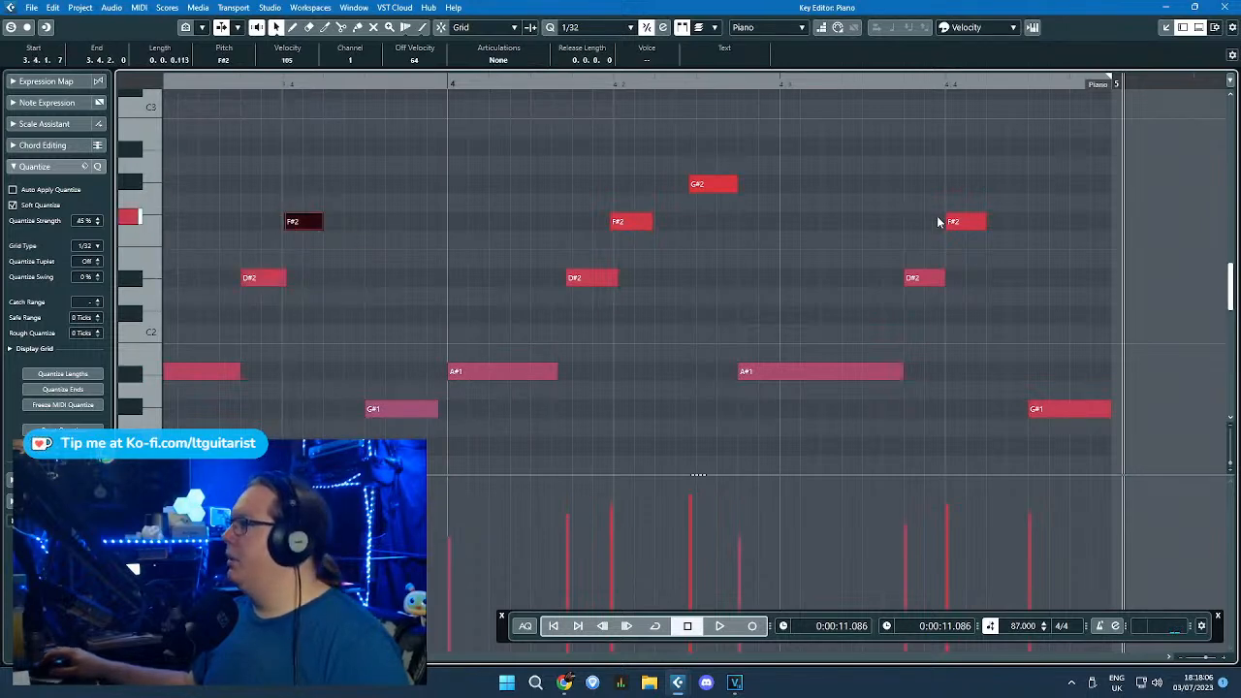
pyautogui.moveTo(948, 221); pyautogui.dragTo(950, 221)
pyautogui.click(1033, 408)
pyautogui.hscroll(3, 535, 257)
pyautogui.moveTo(451, 224); pyautogui.dragTo(447, 221)
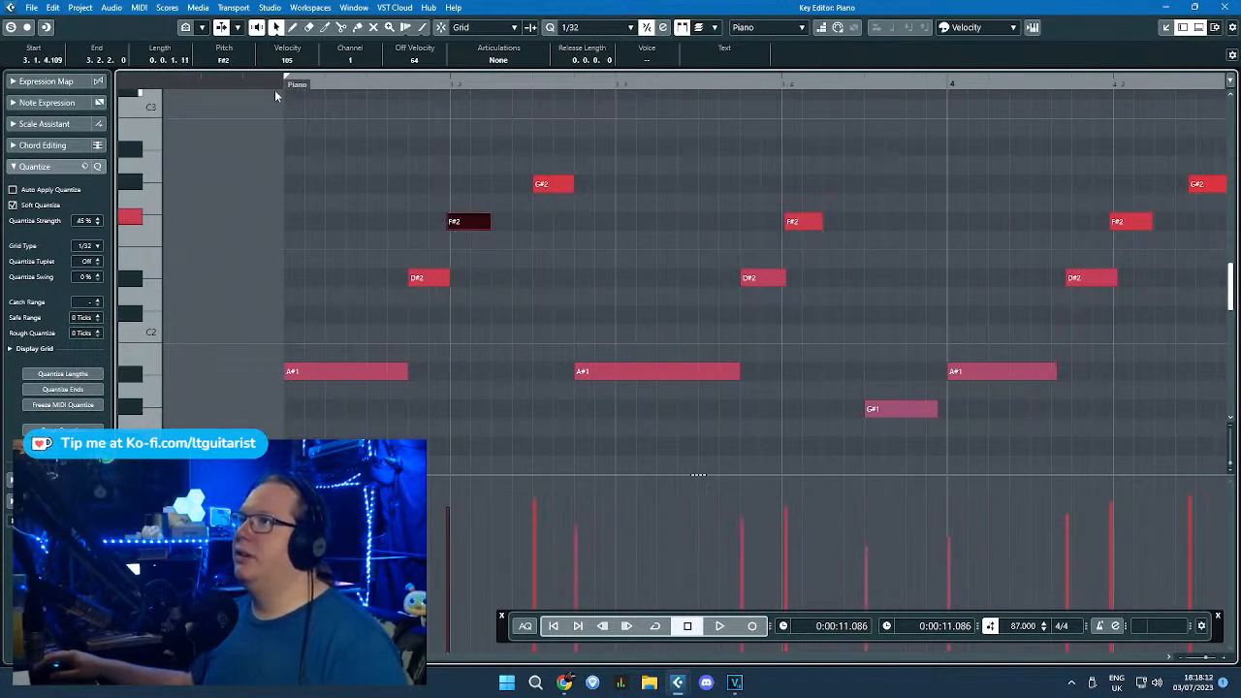
# Step: Play back the piano pattern from bar 3 to hear the loosened note timing
pyautogui.press('space')
pyautogui.scroll(-5, 356, 155)
pyautogui.moveTo(355, 155); pyautogui.dragTo(190, 147)
pyautogui.scroll(2, 257, 107)
pyautogui.click(203, 84)
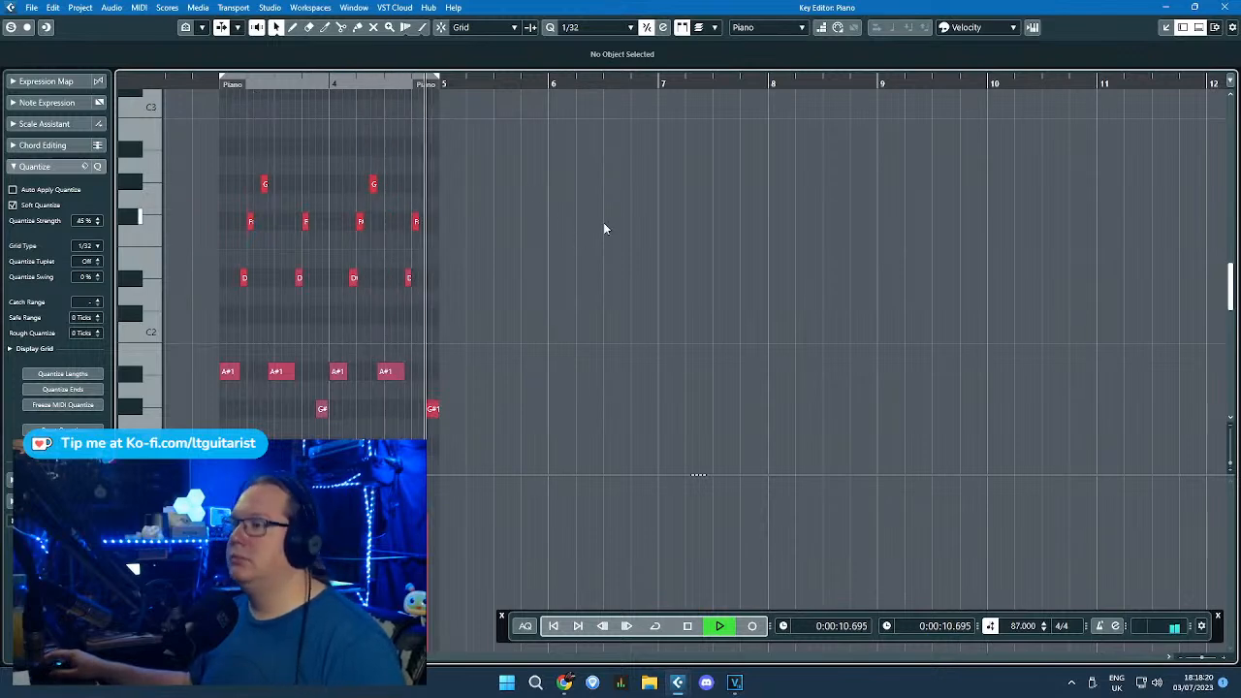
pyautogui.press('space')
# Step: Close the Key Editor and duplicate the two-bar Piano part three times so the copies run up to bar 11
pyautogui.click(1223, 6)
pyautogui.hotkey('ctrl', 'd')
pyautogui.scroll(-3, 638, 207)
pyautogui.moveTo(862, 326)
pyautogui.mouseDown()
pyautogui.moveTo(603, 252)
pyautogui.moveTo(543, 208)
pyautogui.mouseUp()
pyautogui.hotkey('ctrl', 'd')
# Step: Extend the locator range to span bars 3 to 11 over all the Piano parts
pyautogui.click(494, 104)
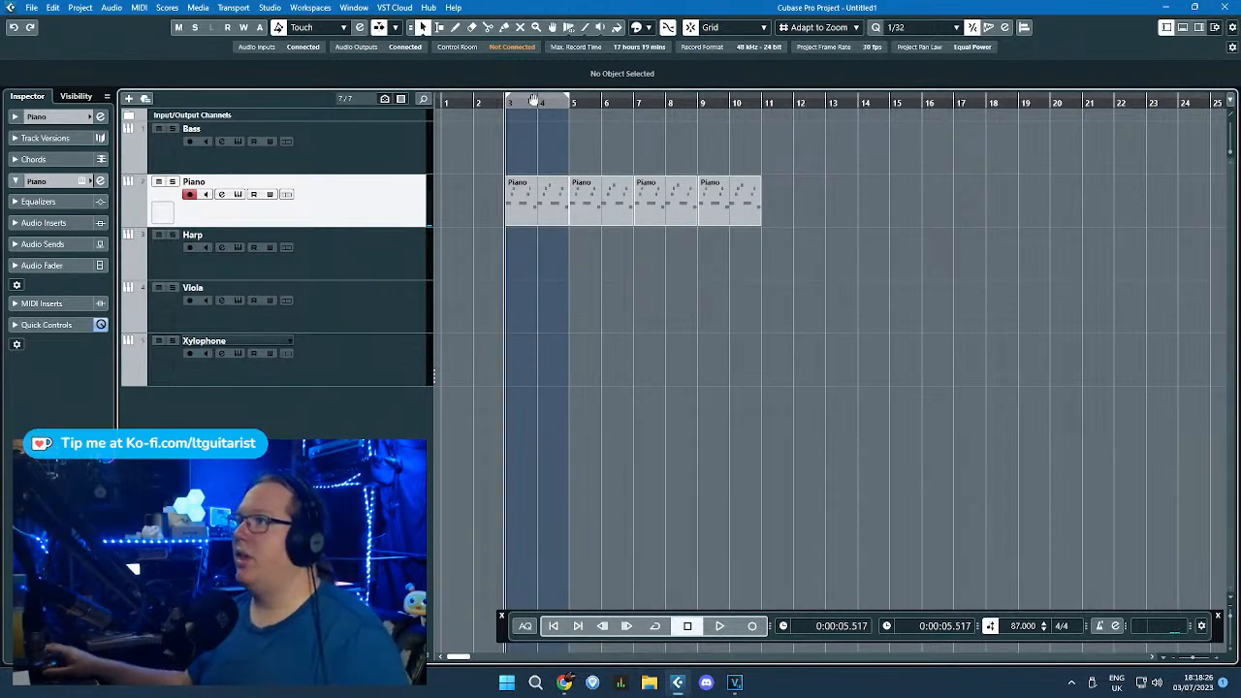
pyautogui.scroll(6, 506, 230)
pyautogui.scroll(-4, 592, 213)
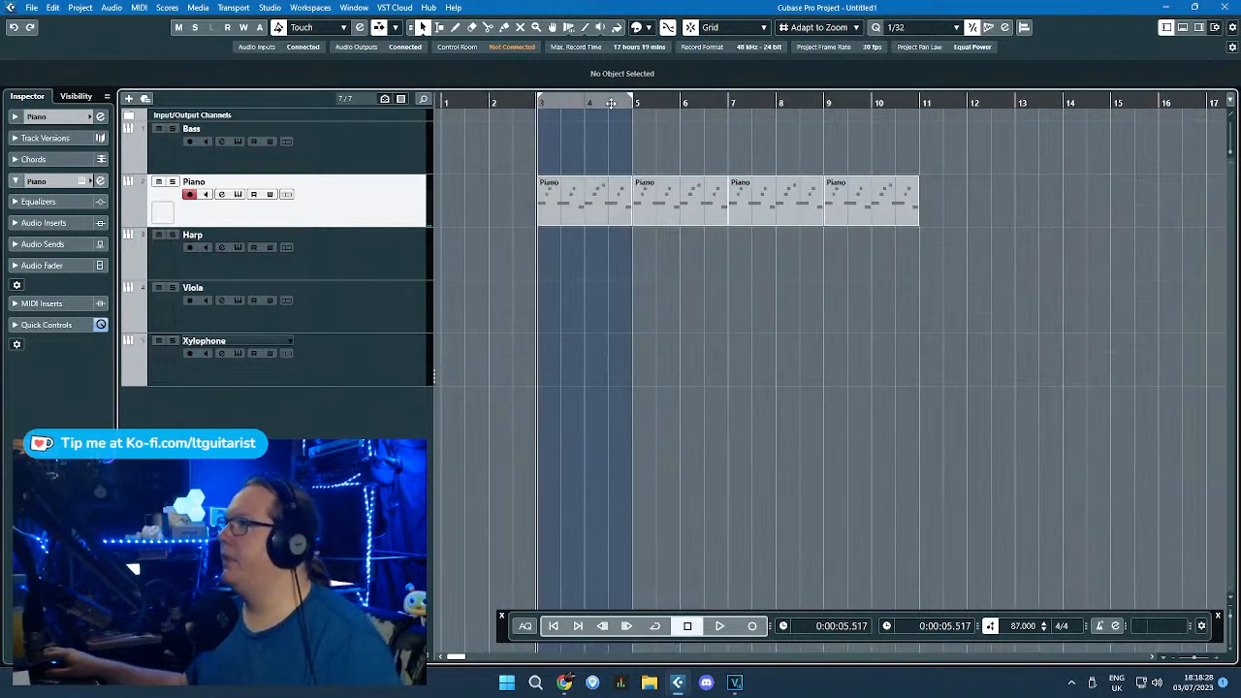
pyautogui.moveTo(825, 152); pyautogui.dragTo(909, 148)
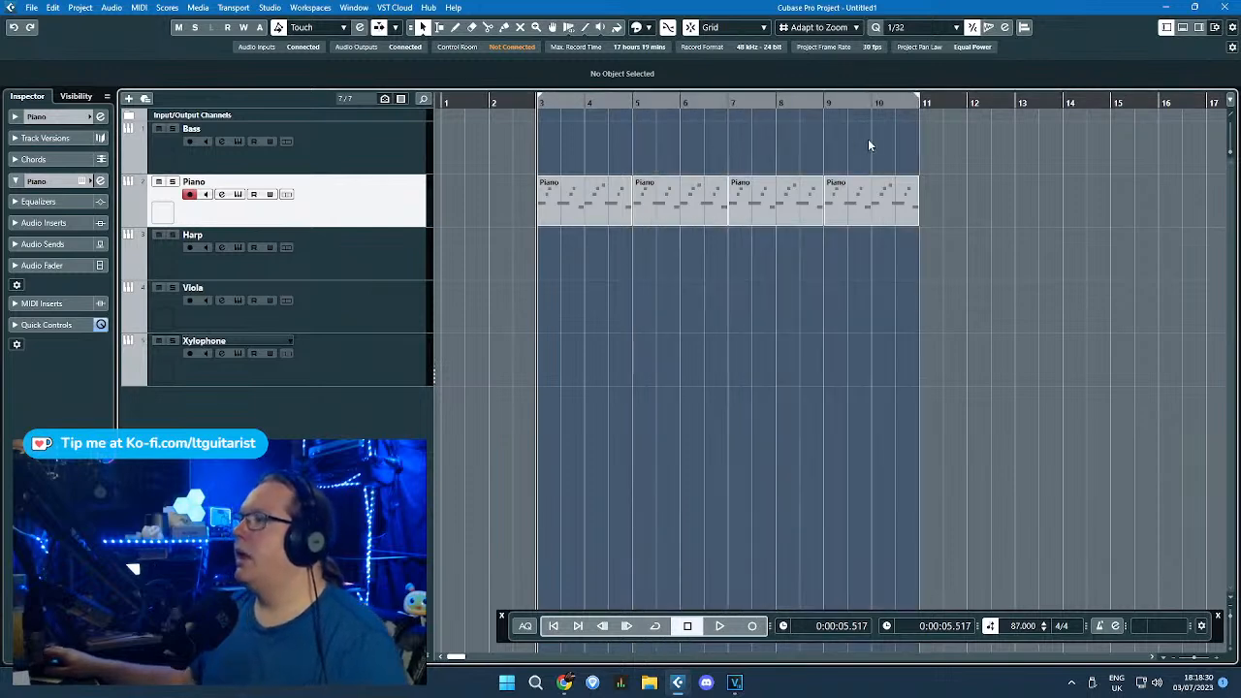
# Step: Save the project as Digital Minimalism in the Digital Minimalism livestream folder
pyautogui.hotkey('ctrl', 's')
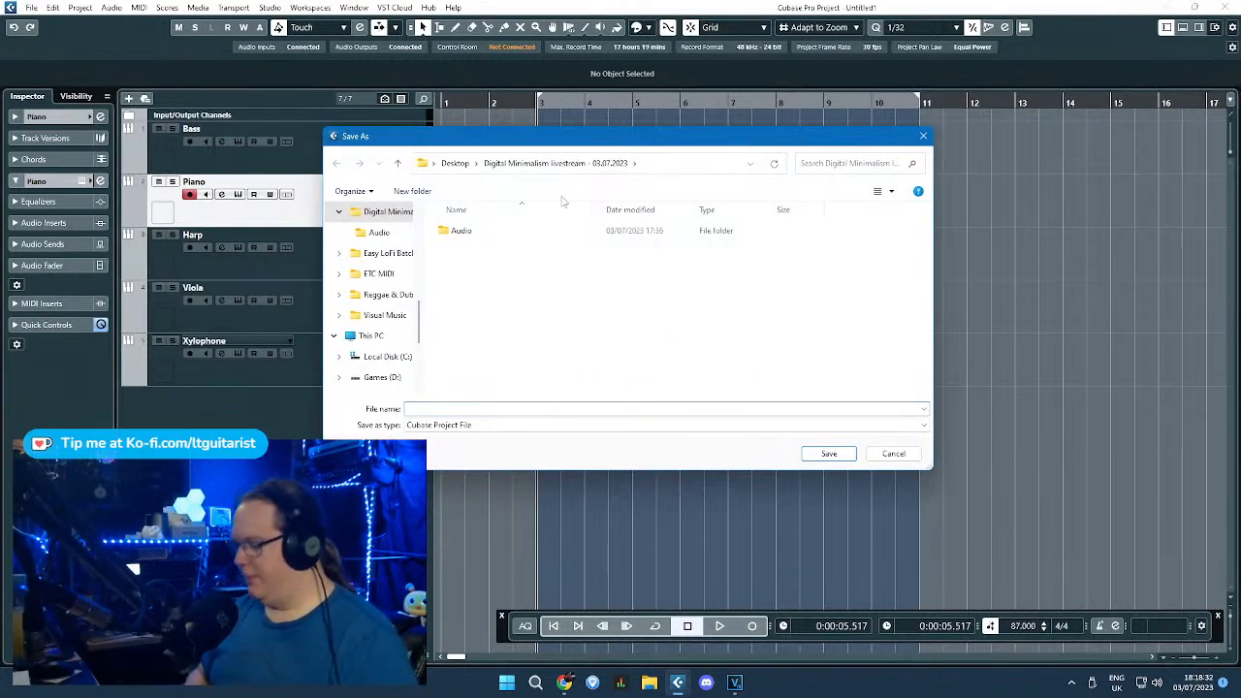
pyautogui.click(468, 409)
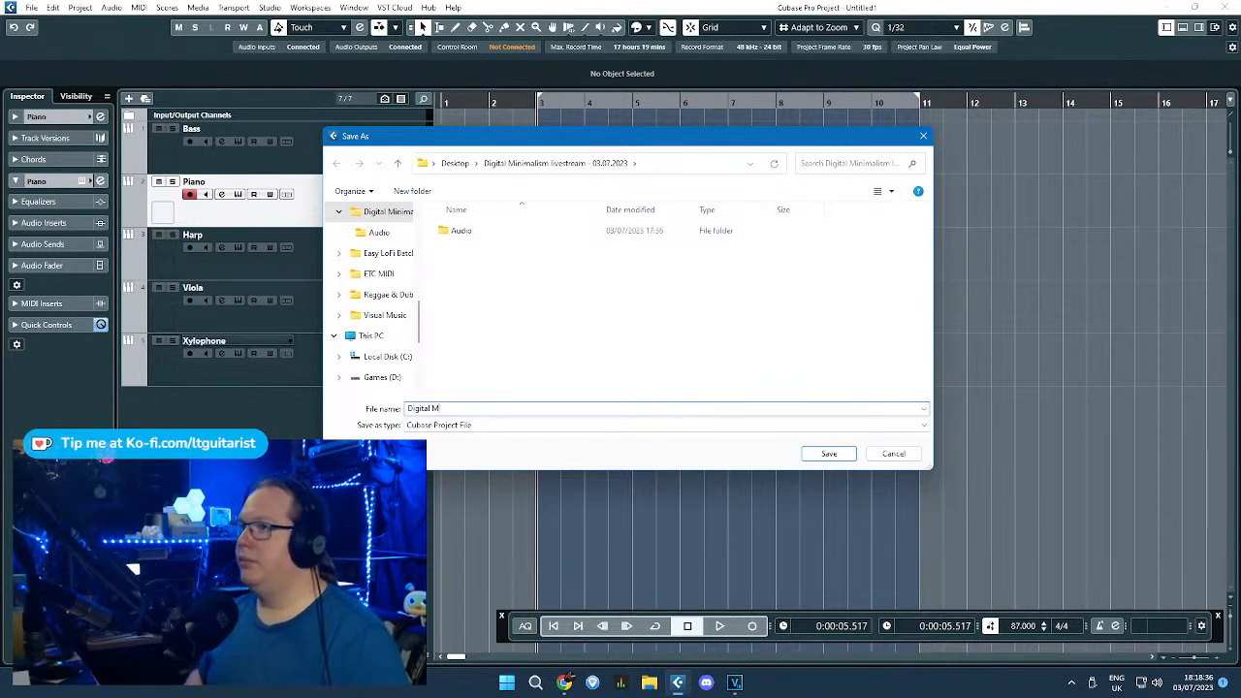
pyautogui.write('Digital Minimalism')
pyautogui.press('Return')
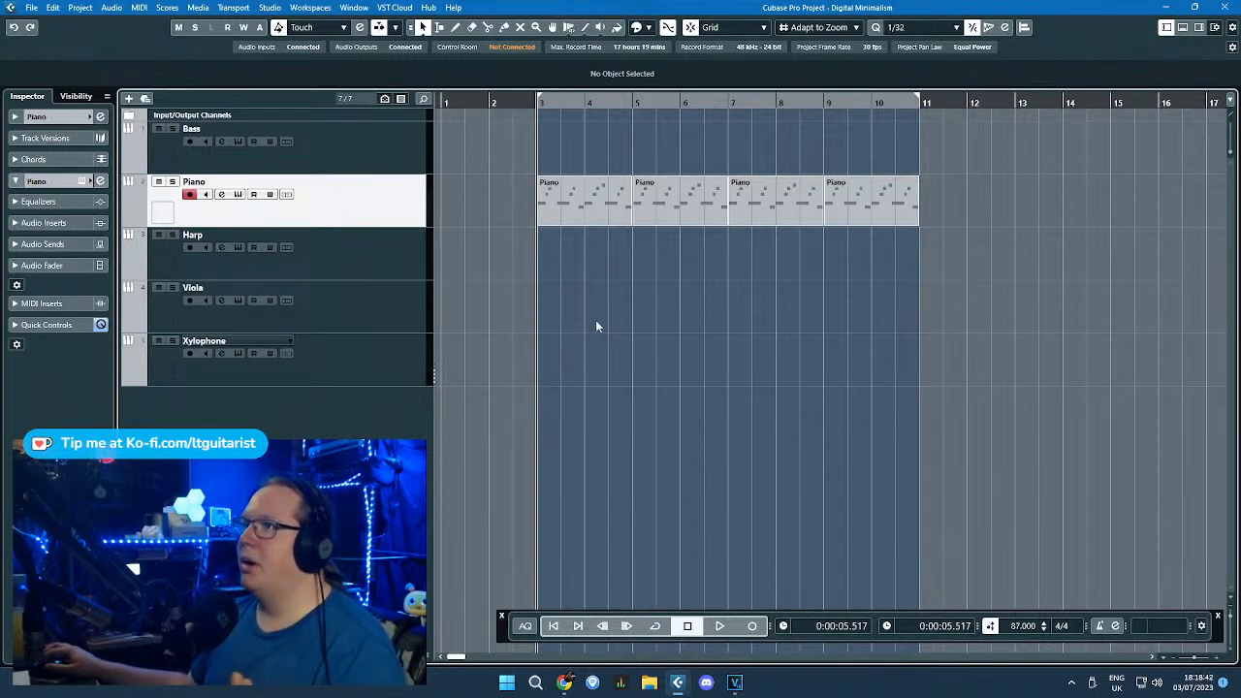
# Step: Copy the Piano part to the Harp track at bar 3 and duplicate it three times up to bar 11
pyautogui.moveTo(940, 286); pyautogui.dragTo(597, 213)
pyautogui.click(692, 270)
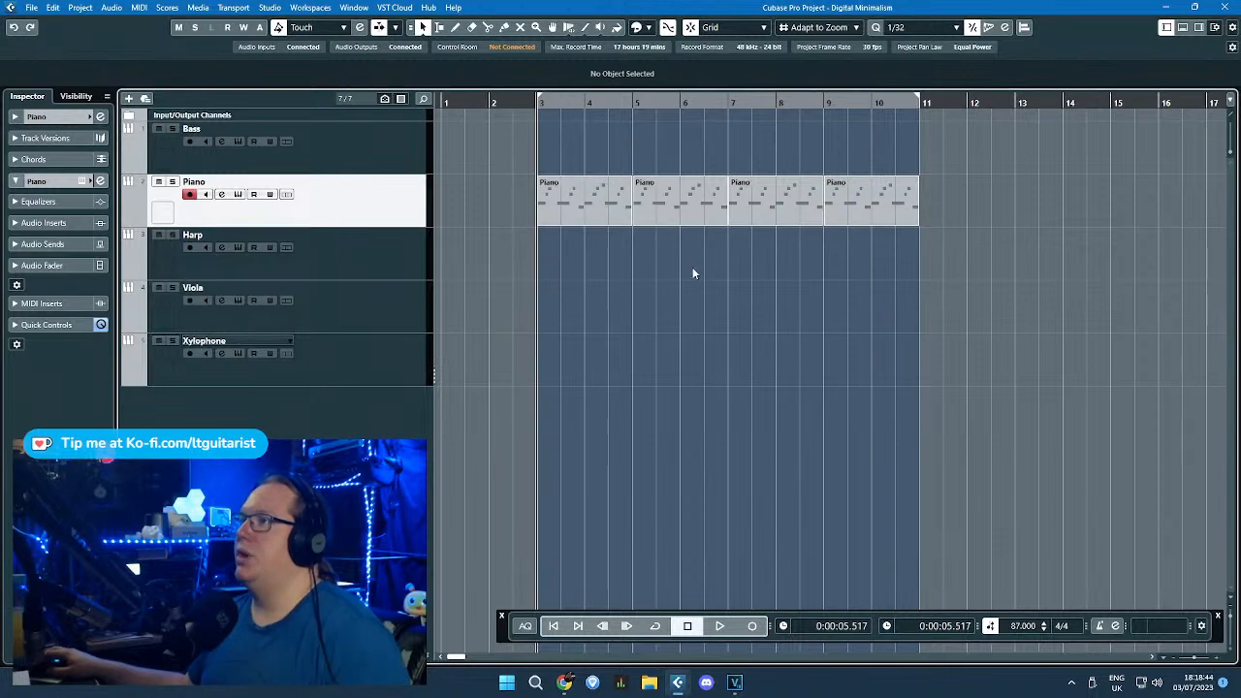
pyautogui.click(873, 199)
pyautogui.hotkey('ctrl', 'd')
pyautogui.moveTo(925, 216); pyautogui.dragTo(543, 255)
pyautogui.click(531, 357)
pyautogui.click(592, 257)
pyautogui.hotkey('ctrl', 'd')
pyautogui.hotkey('ctrl', 'd')
pyautogui.hotkey('ctrl', 'd')
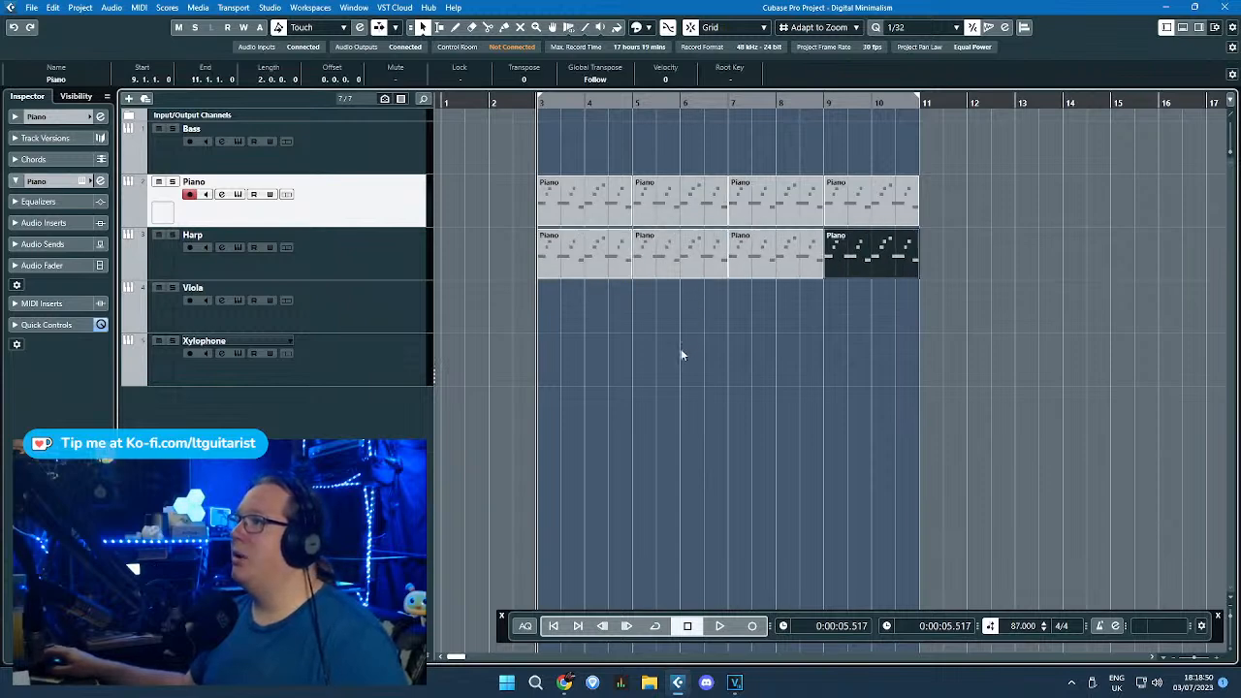
# Step: Deselect the parts and play the Piano and Harp tracks together with cycle mode activated
pyautogui.click(686, 341)
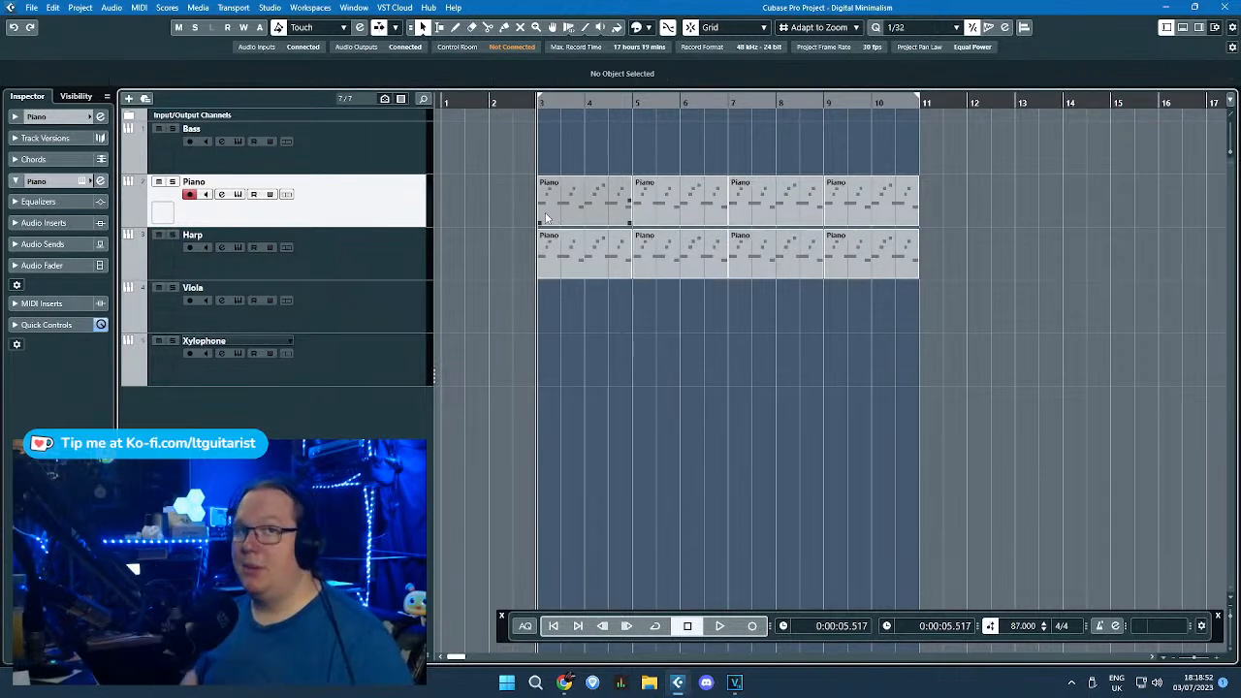
pyautogui.press('space')
pyautogui.click(656, 627)
pyautogui.click(166, 271)
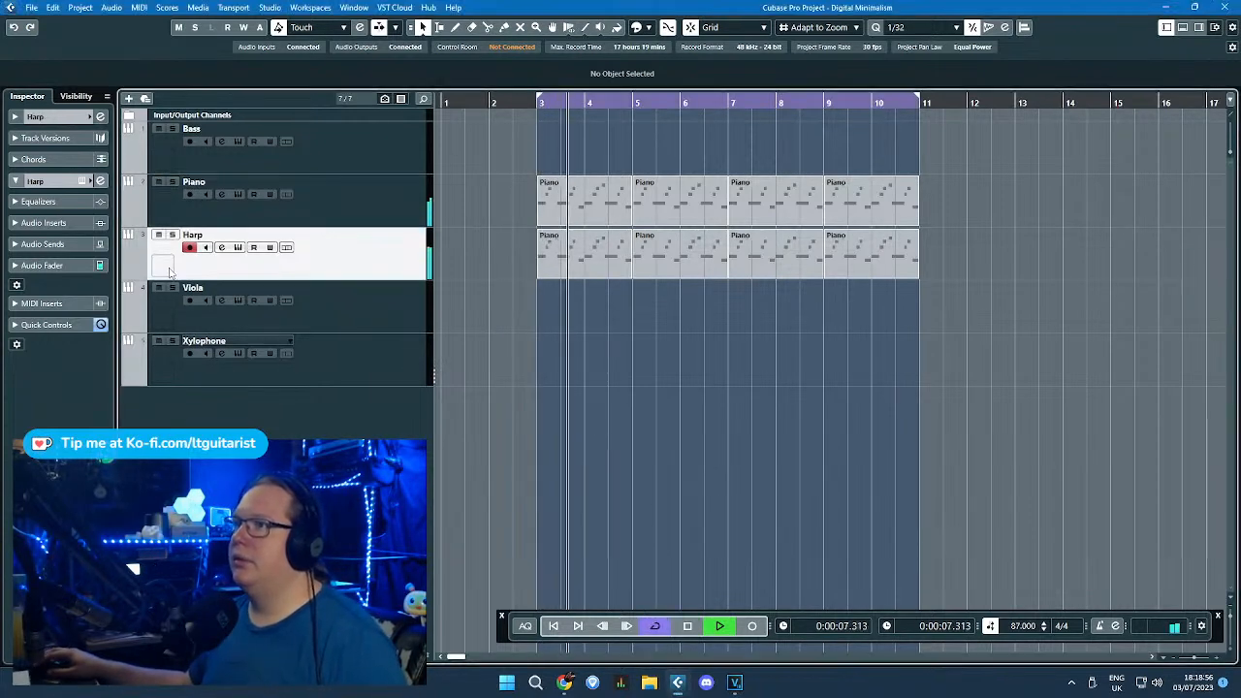
pyautogui.doubleClick(166, 271)
pyautogui.scroll(-5, 546, 310)
pyautogui.scroll(-6, 667, 339)
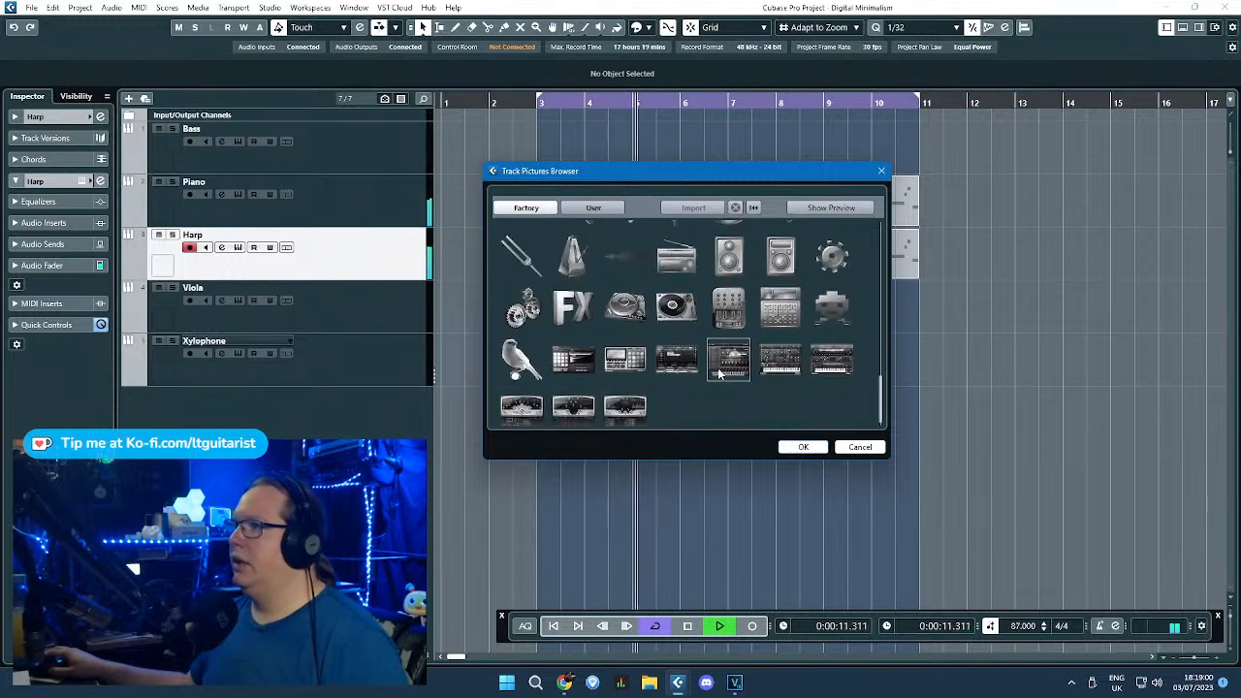
pyautogui.scroll(3, 744, 369)
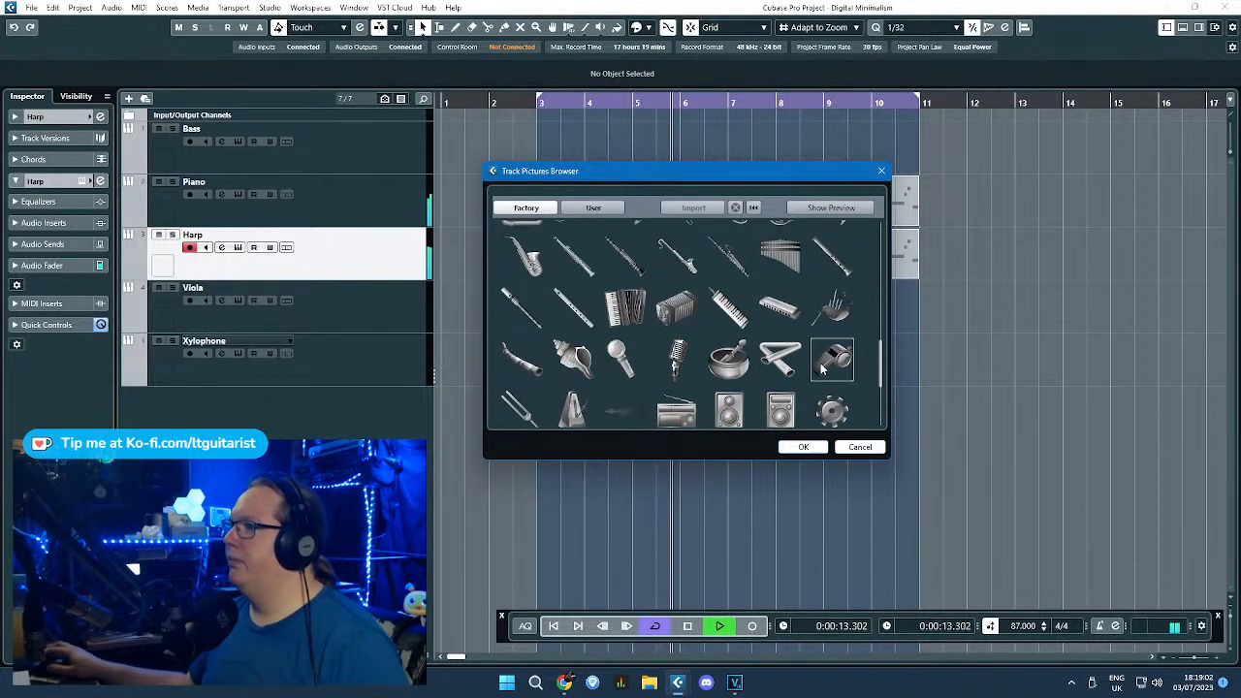
pyautogui.scroll(-2, 807, 368)
pyautogui.scroll(5, 737, 363)
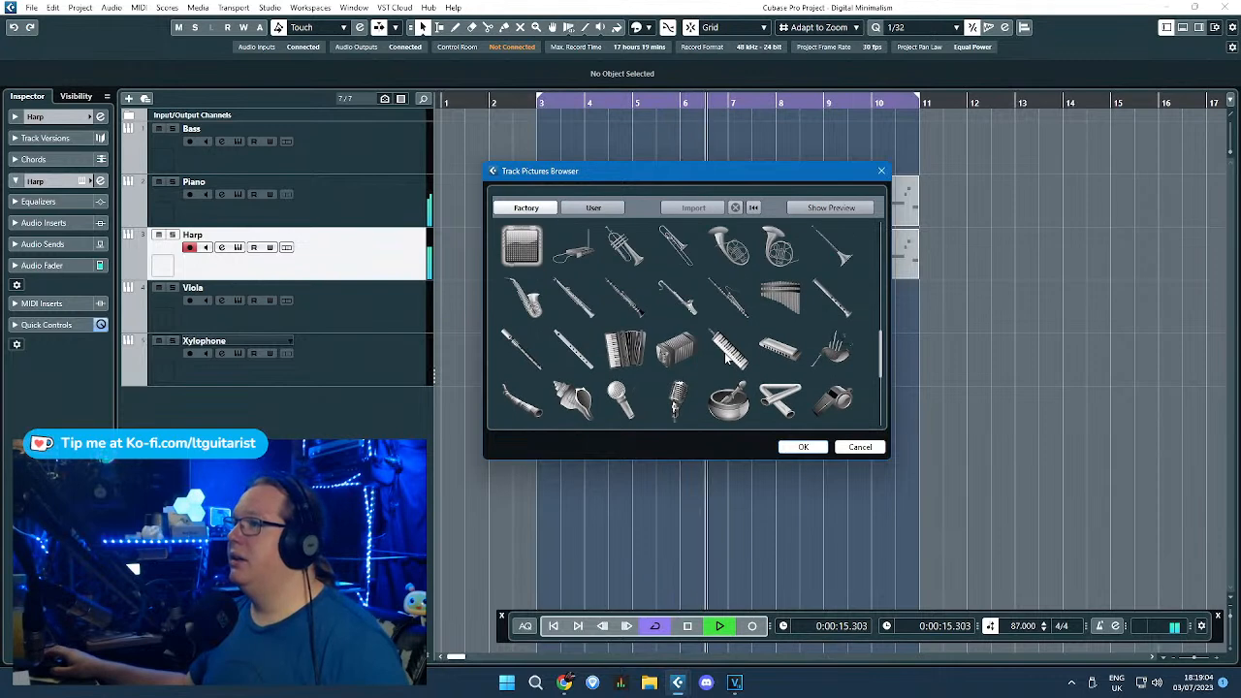
pyautogui.scroll(8, 725, 359)
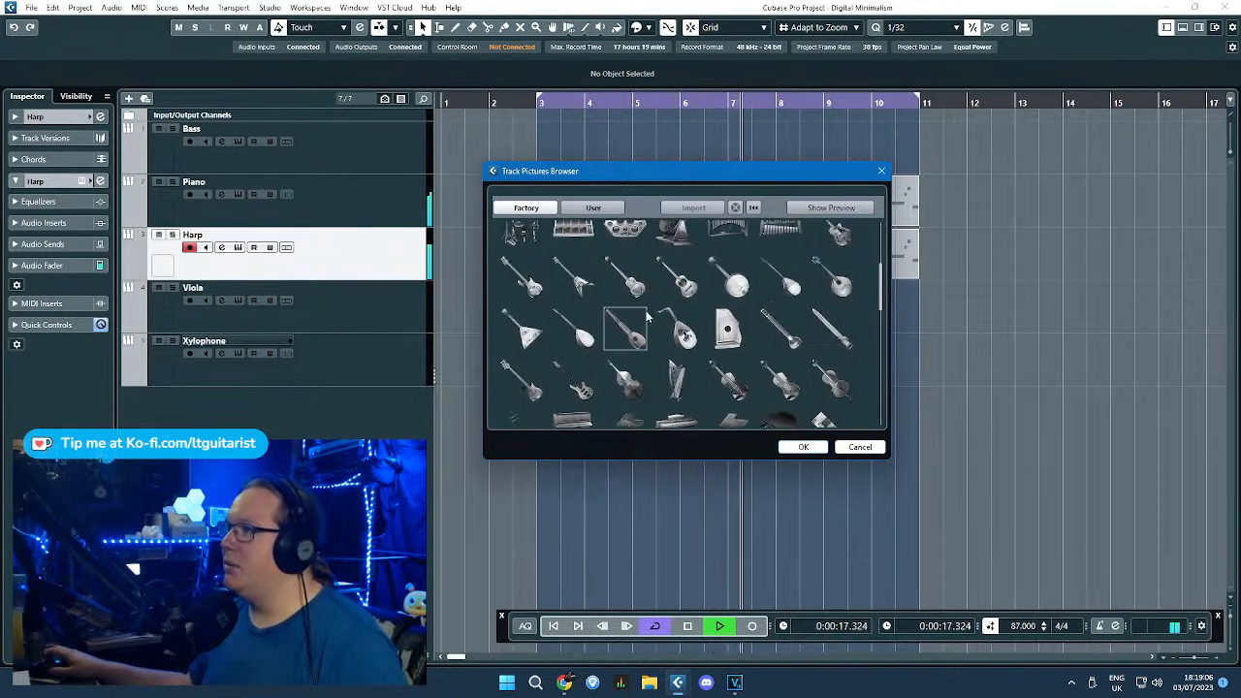
pyautogui.click(881, 171)
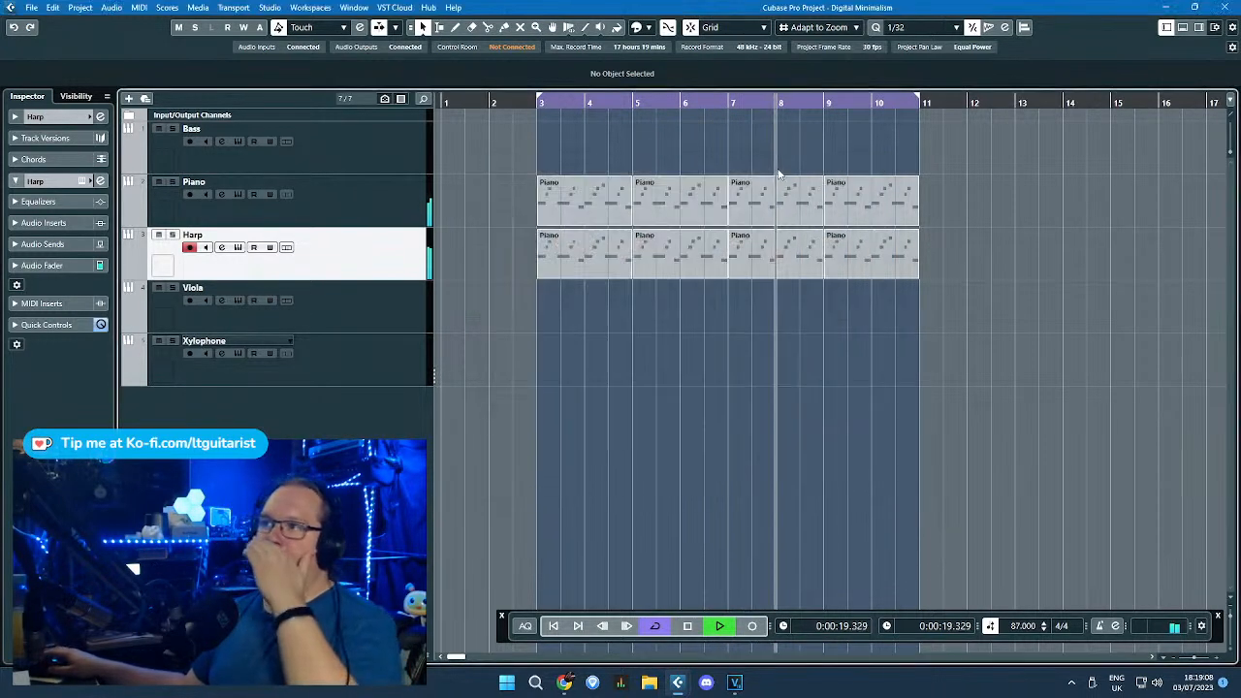
# Step: Color the Harp track yellow and the Piano track orange, and stop playback
pyautogui.click(132, 258)
pyautogui.click(178, 255)
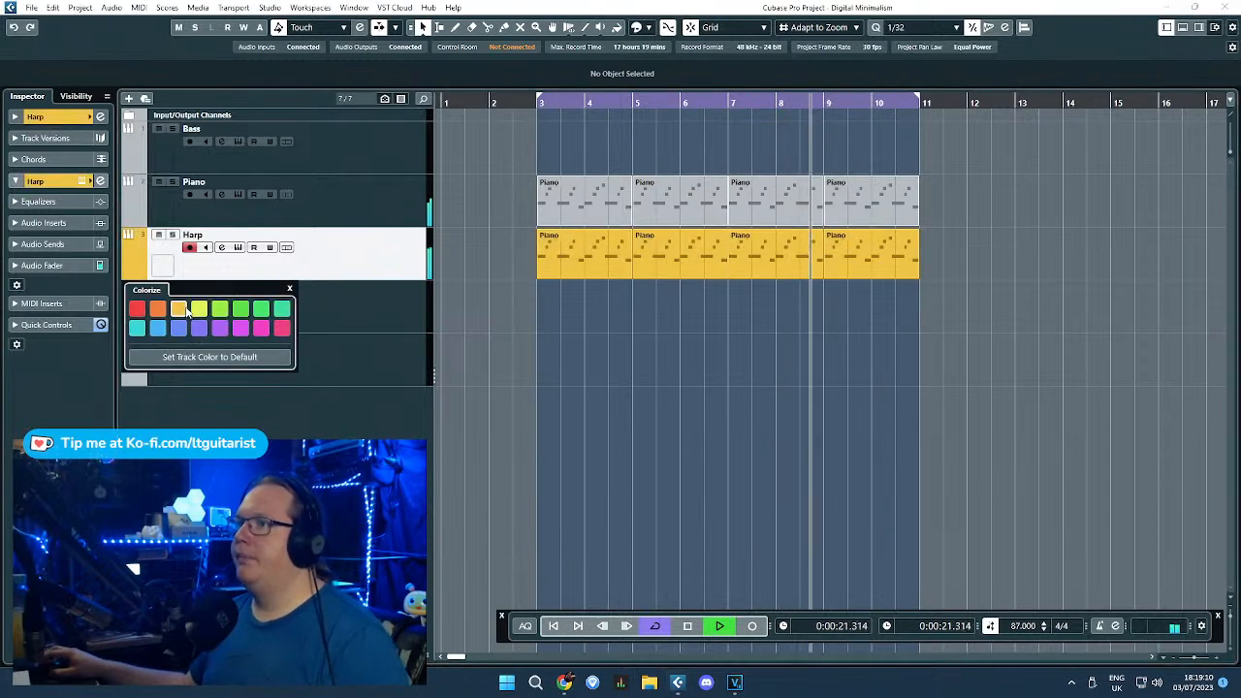
pyautogui.click(158, 255)
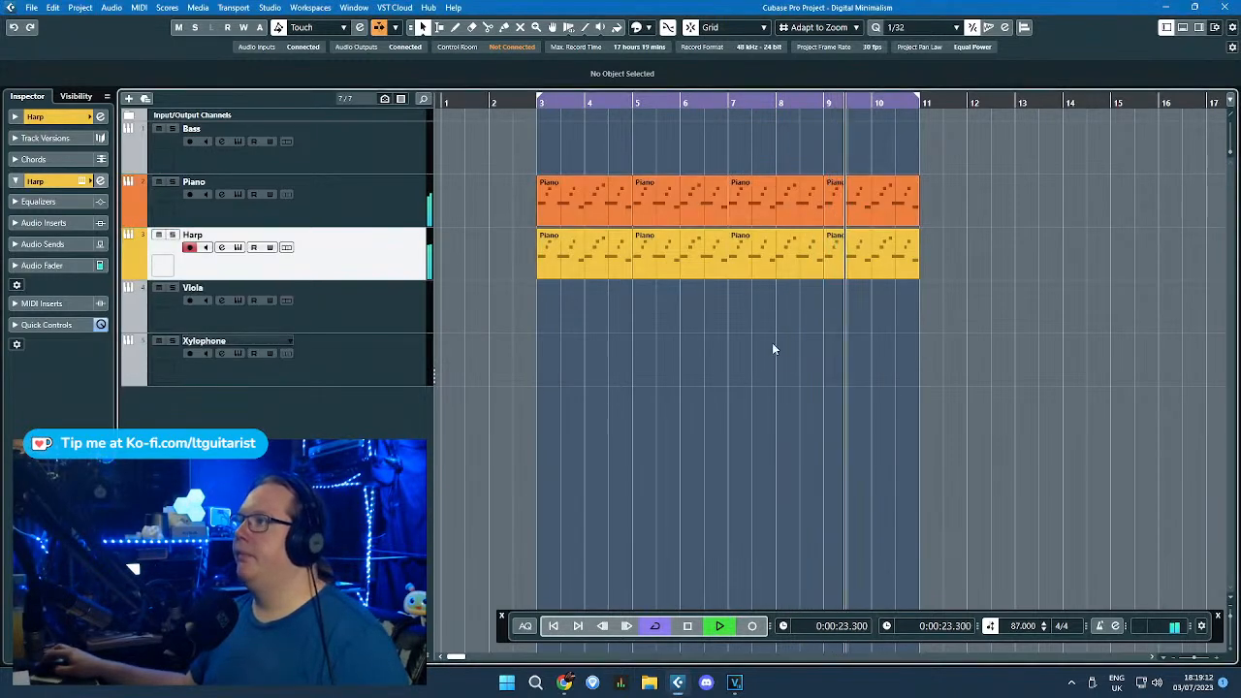
pyautogui.press('space')
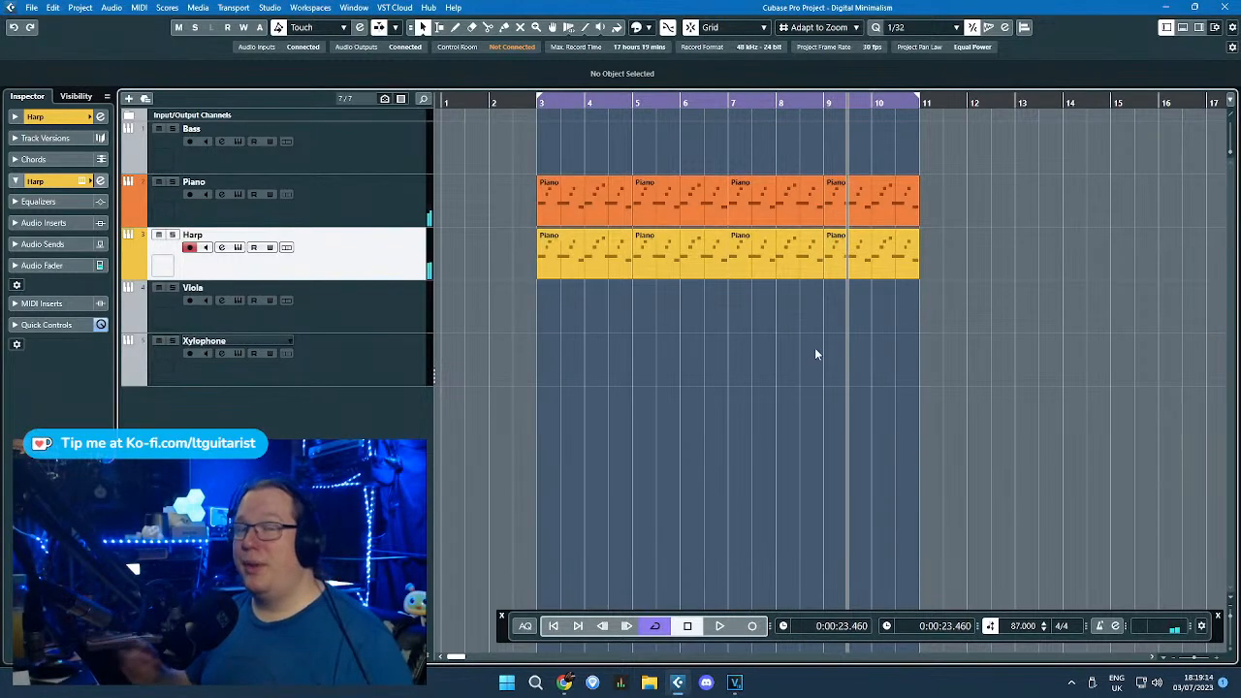
# Step: Delete the three Harp track copies from bar 5 onward and look over the remaining part's notes in the Key Editor
pyautogui.moveTo(973, 328); pyautogui.dragTo(642, 268)
pyautogui.press('Delete')
pyautogui.click(616, 261)
pyautogui.doubleClick(616, 260)
pyautogui.moveTo(481, 155); pyautogui.dragTo(276, 145)
pyautogui.scroll(5, 273, 189)
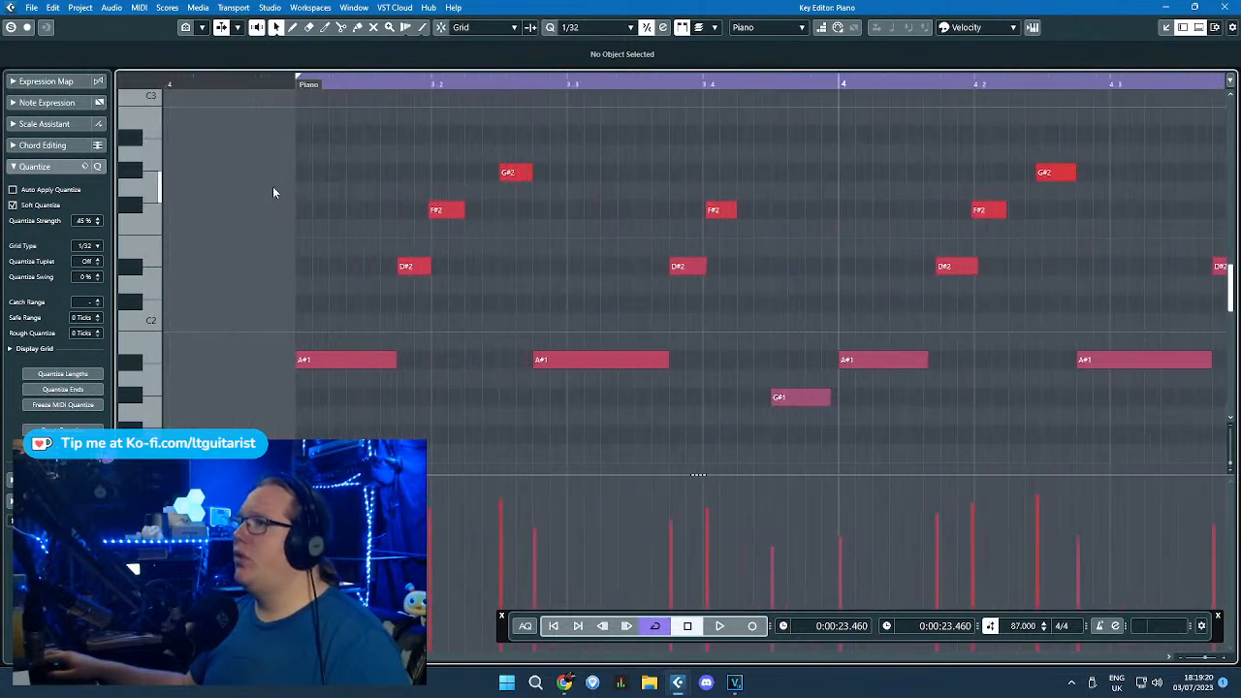
pyautogui.scroll(-5, 273, 186)
pyautogui.click(1220, 7)
pyautogui.click(596, 247)
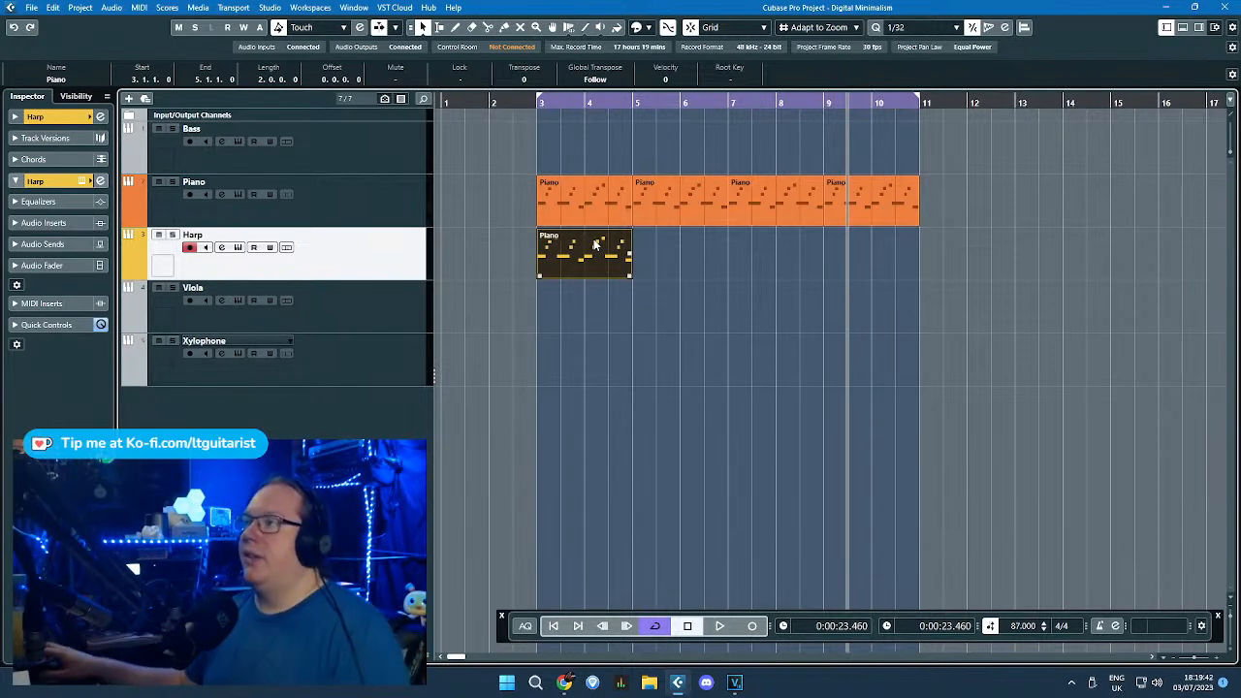
pyautogui.click(630, 301)
pyautogui.scroll(2, 605, 302)
pyautogui.press('Right')
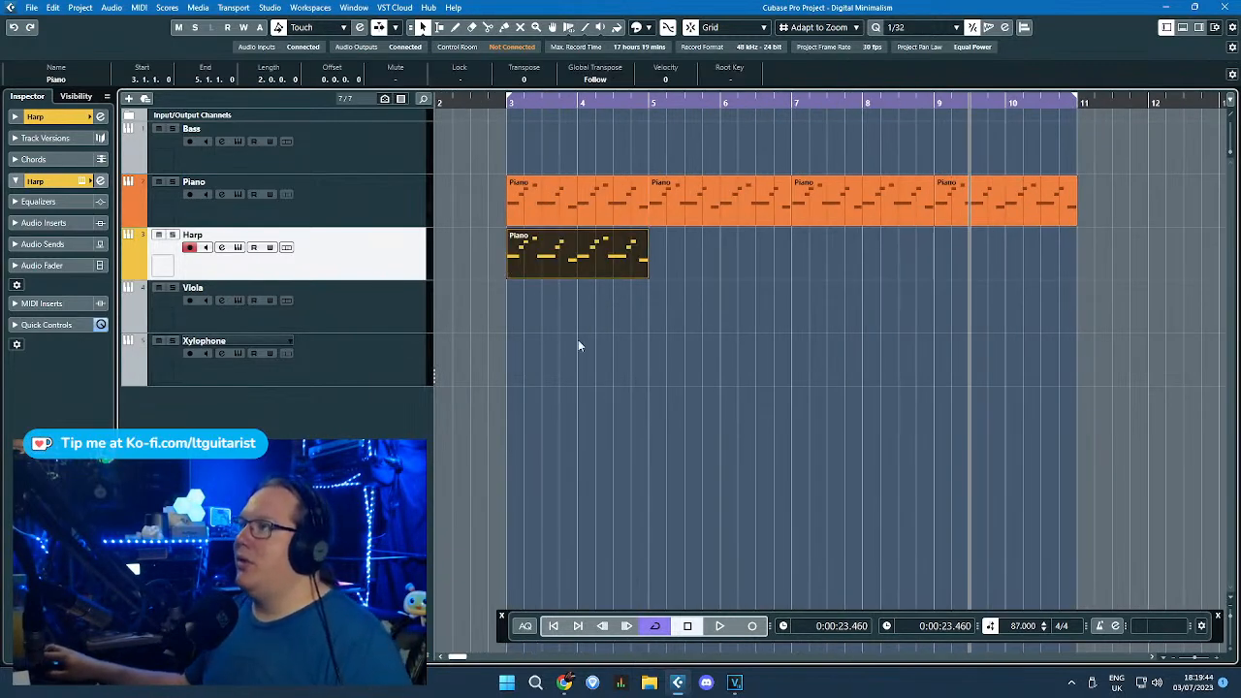
pyautogui.click(512, 130)
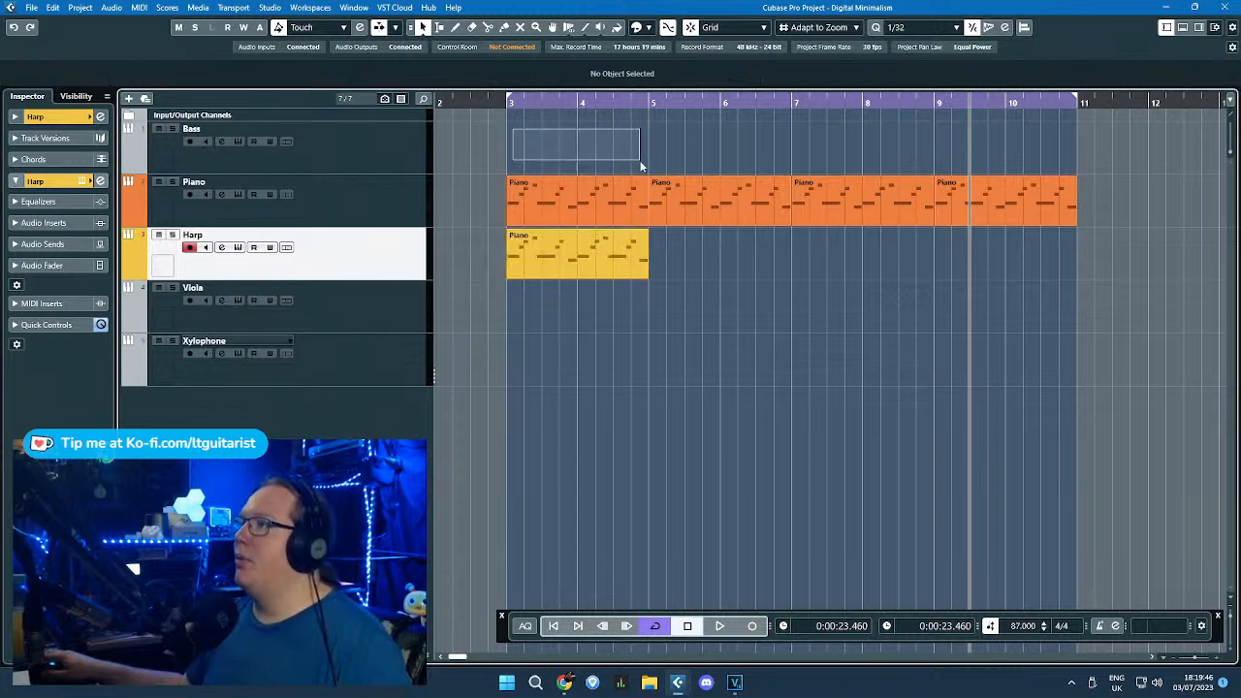
pyautogui.moveTo(648, 170); pyautogui.dragTo(520, 116)
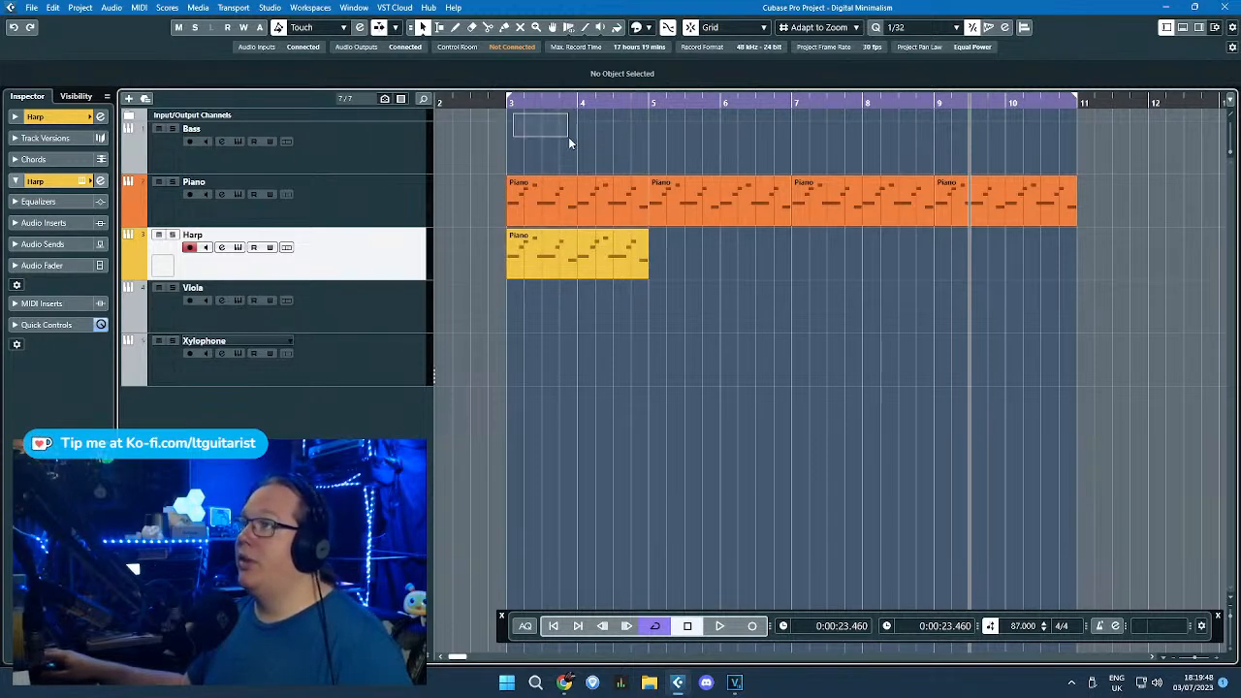
# Step: Time-stretch the Harp part from bar 3 to end at bar 7, and return the selection tool to Normal Sizing
pyautogui.click(602, 242)
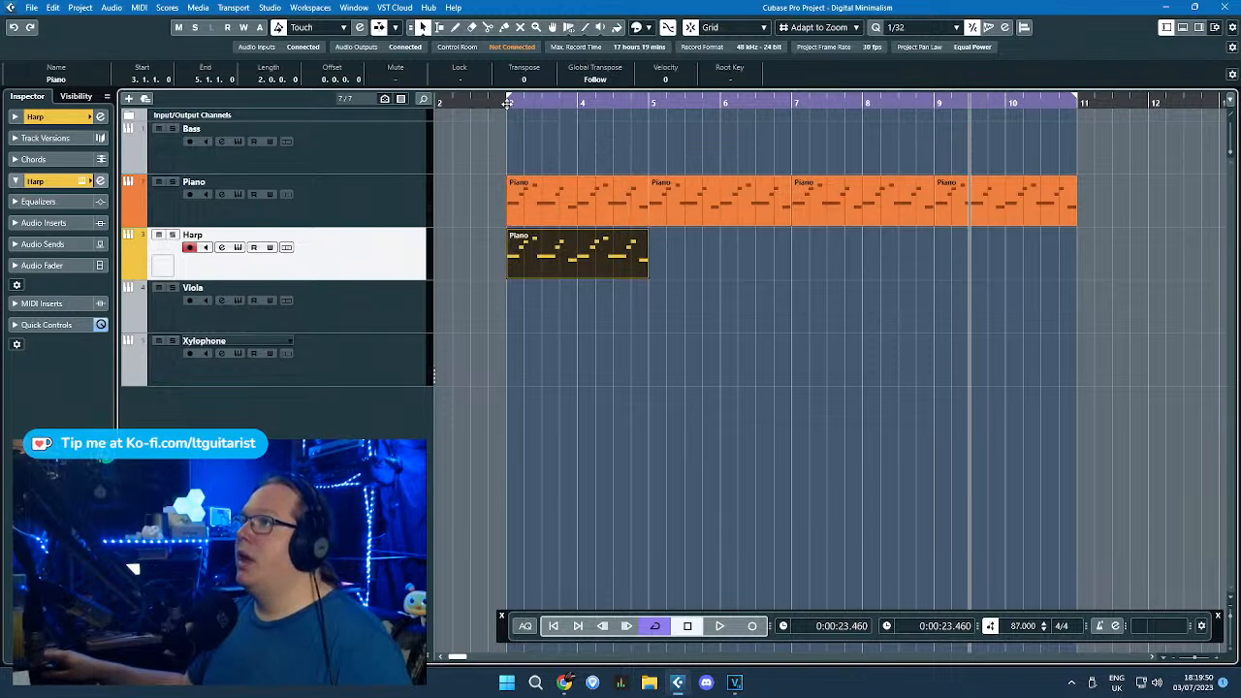
pyautogui.press('1')
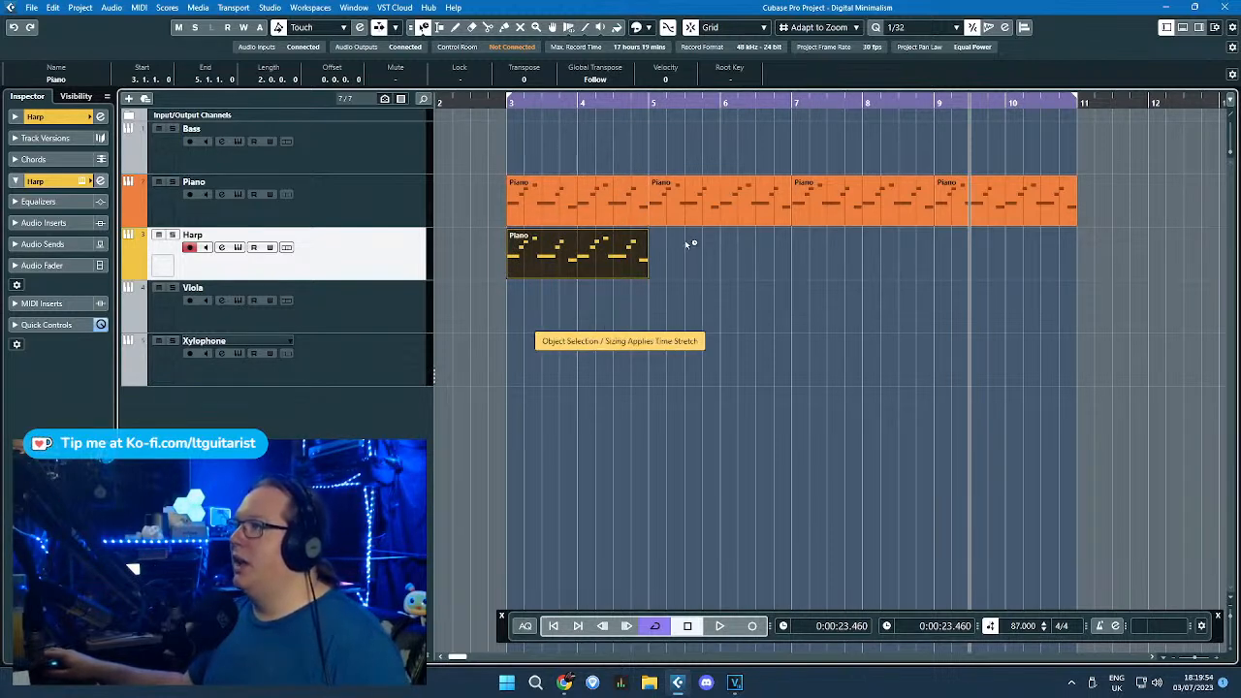
pyautogui.press('1')
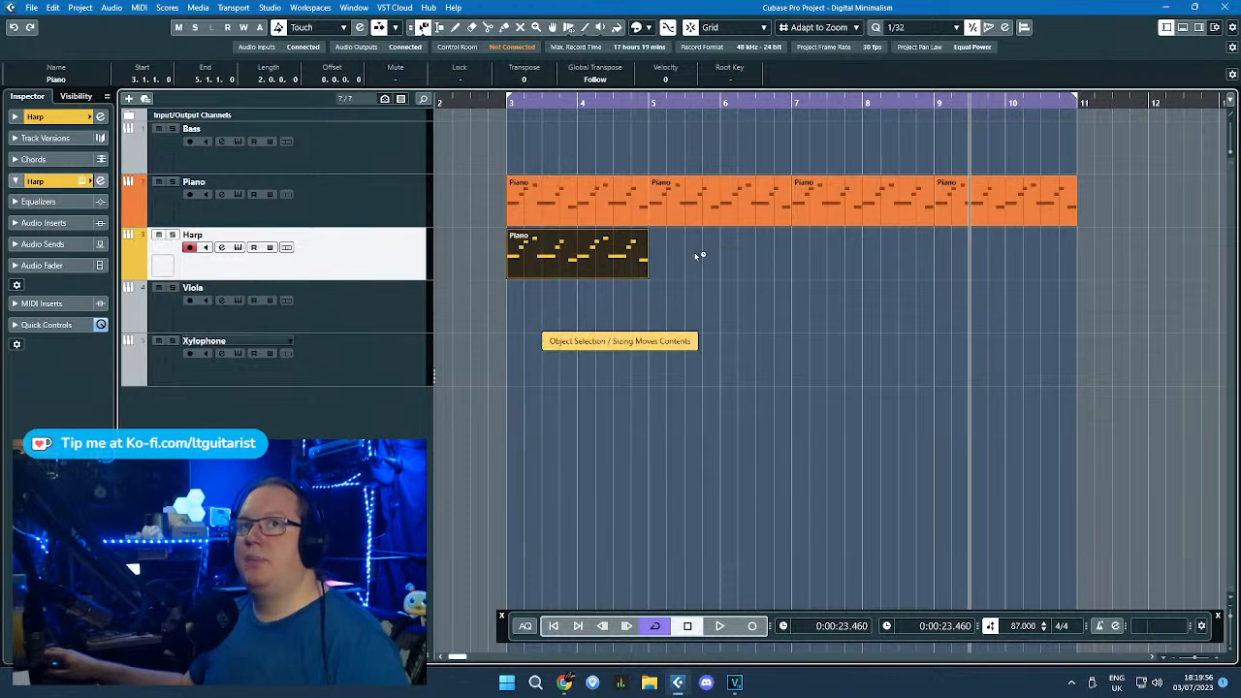
pyautogui.press('1')
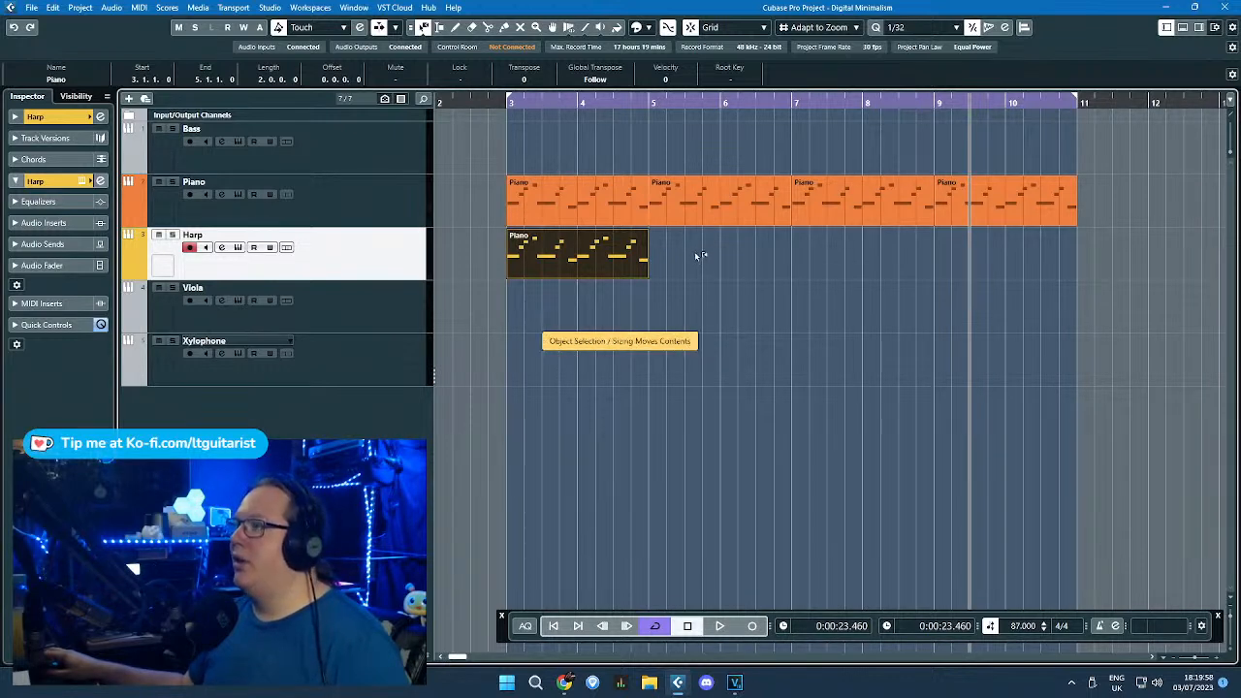
pyautogui.press('1')
pyautogui.press('1')
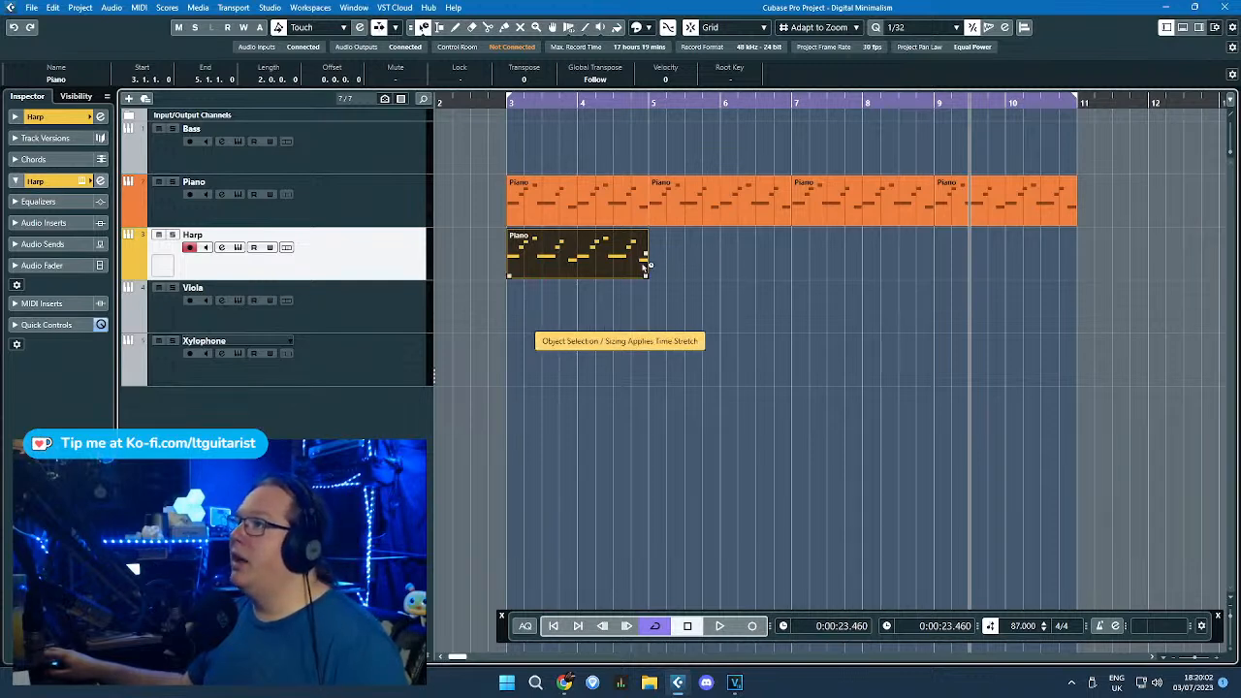
pyautogui.moveTo(646, 277); pyautogui.dragTo(791, 279)
pyautogui.press('1')
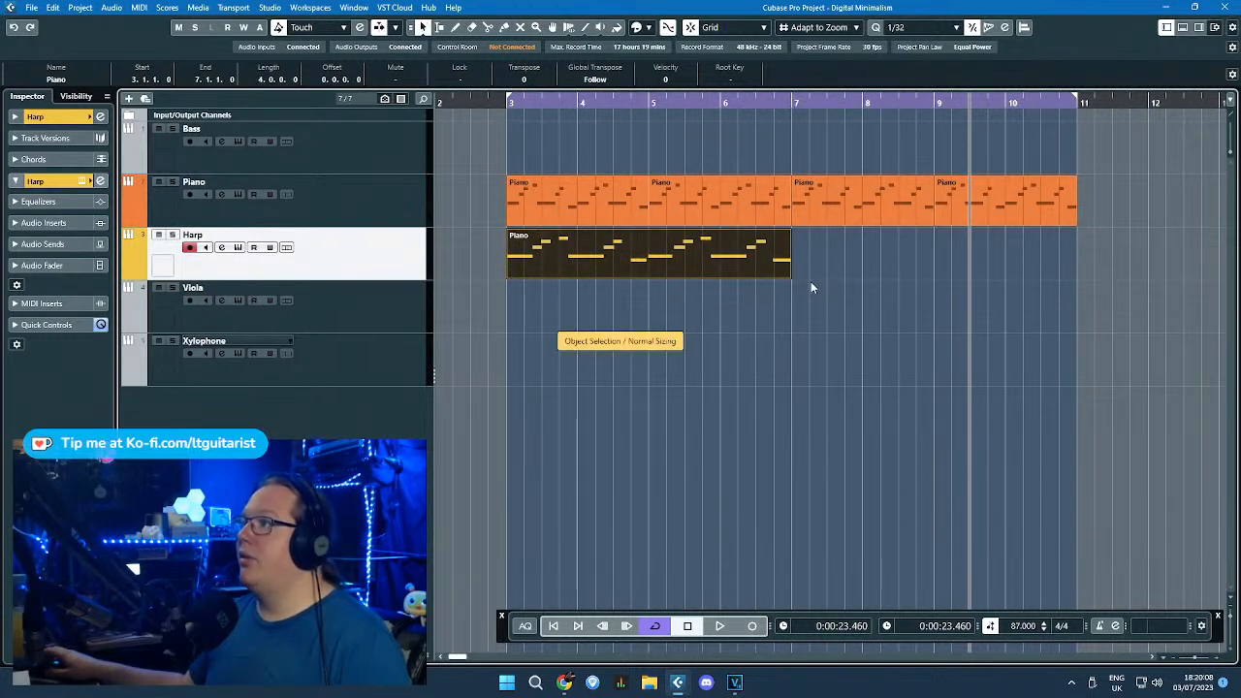
# Step: Duplicate the stretched Harp part at bar 7 and undo the copy
pyautogui.click(721, 299)
pyautogui.click(695, 260)
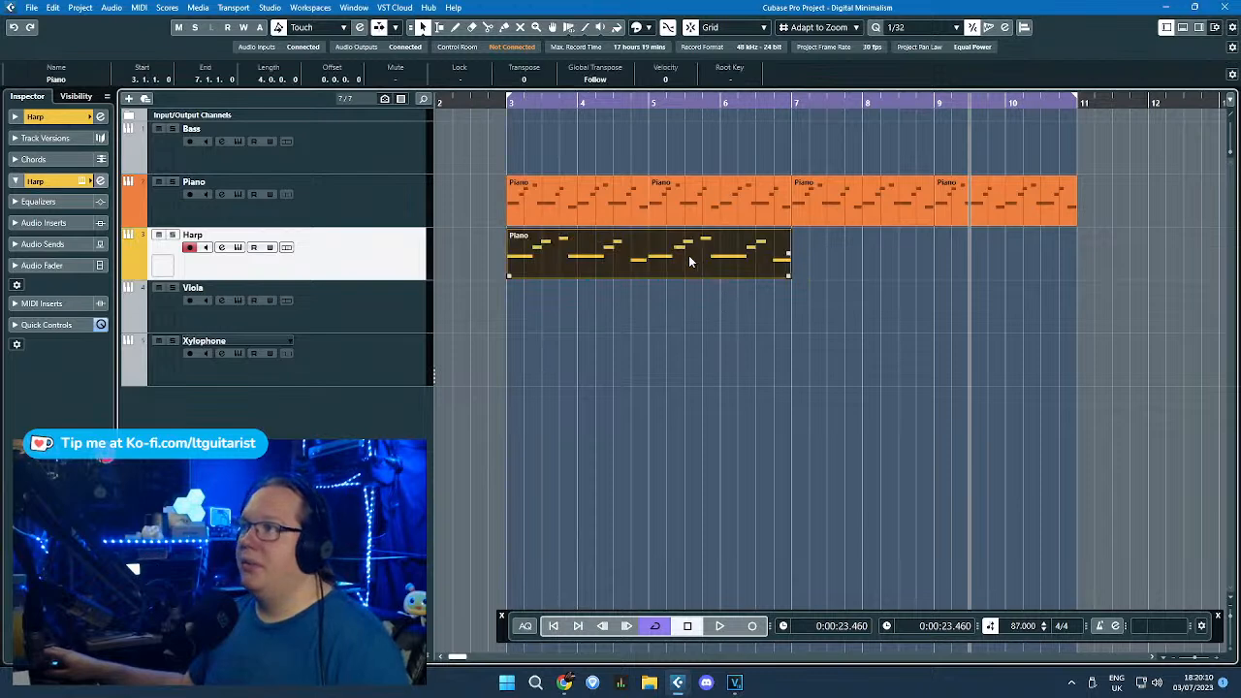
pyautogui.hotkey('ctrl', 'd')
pyautogui.click(495, 321)
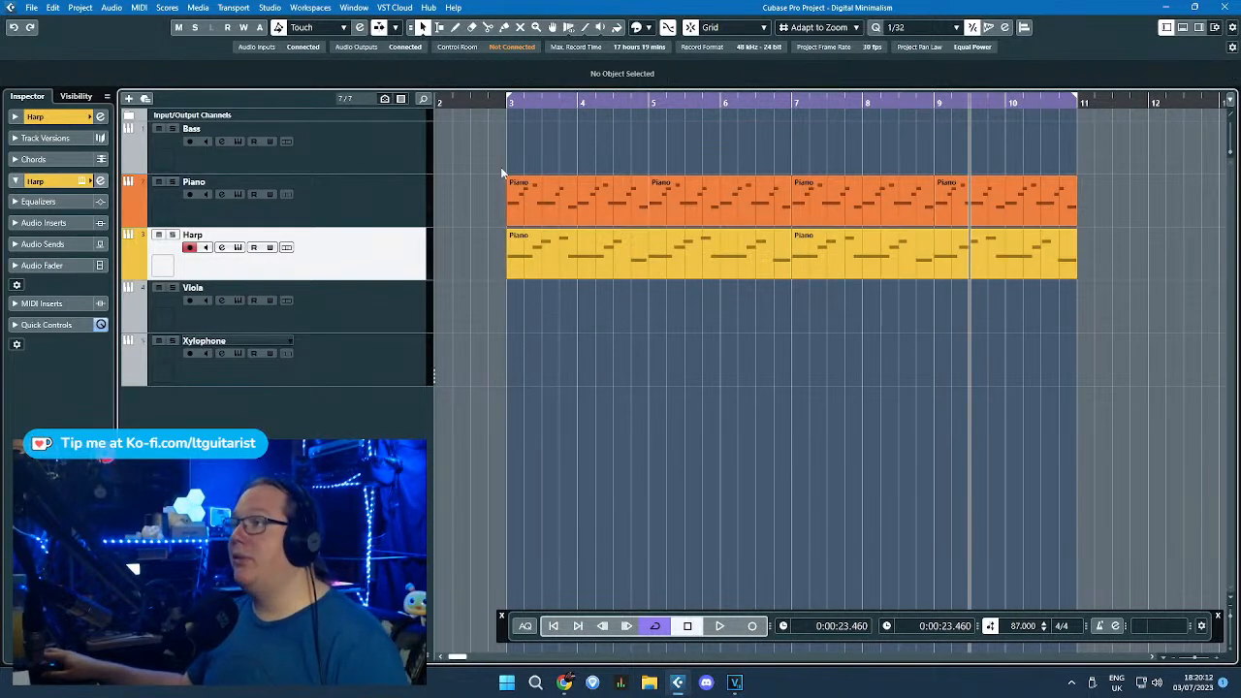
pyautogui.click(529, 263)
pyautogui.click(485, 236)
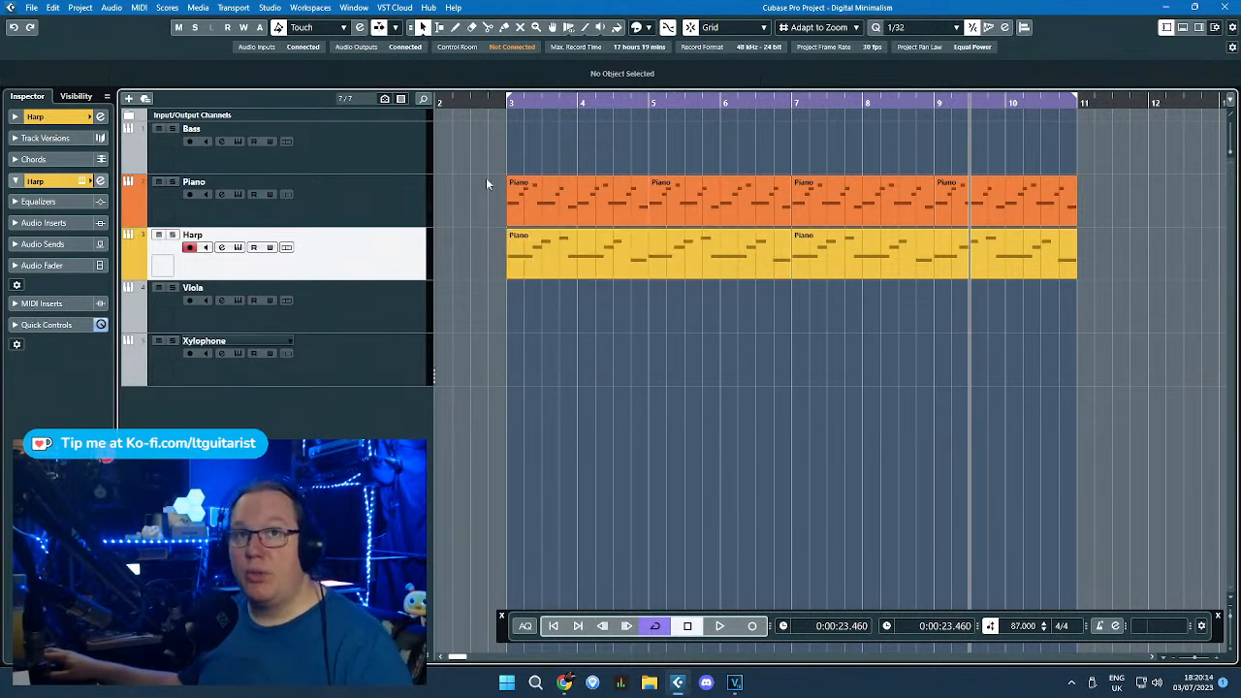
pyautogui.hotkey('ctrl', 'z')
pyautogui.moveTo(790, 276)
pyautogui.mouseDown()
pyautogui.moveTo(647, 276)
pyautogui.moveTo(792, 280)
pyautogui.mouseUp()
pyautogui.press('1')
pyautogui.click(665, 294)
pyautogui.click(665, 279)
pyautogui.press('1')
pyautogui.click(791, 326)
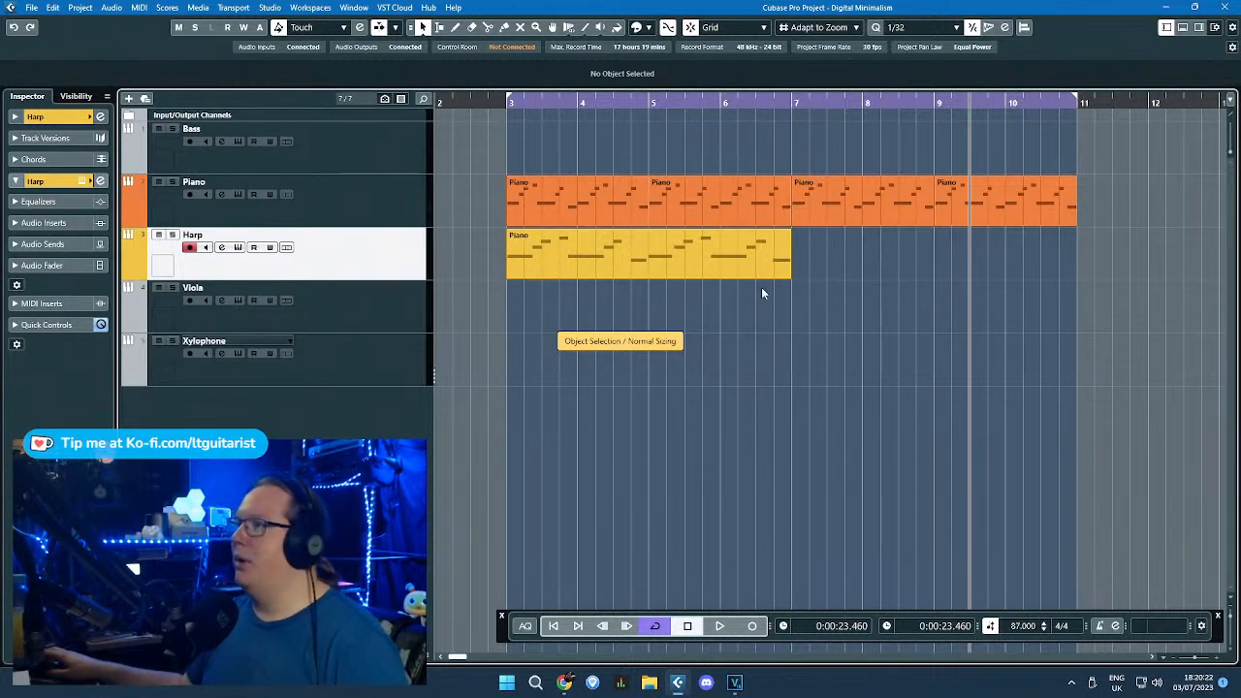
pyautogui.click(770, 273)
pyautogui.click(566, 166)
pyautogui.click(615, 252)
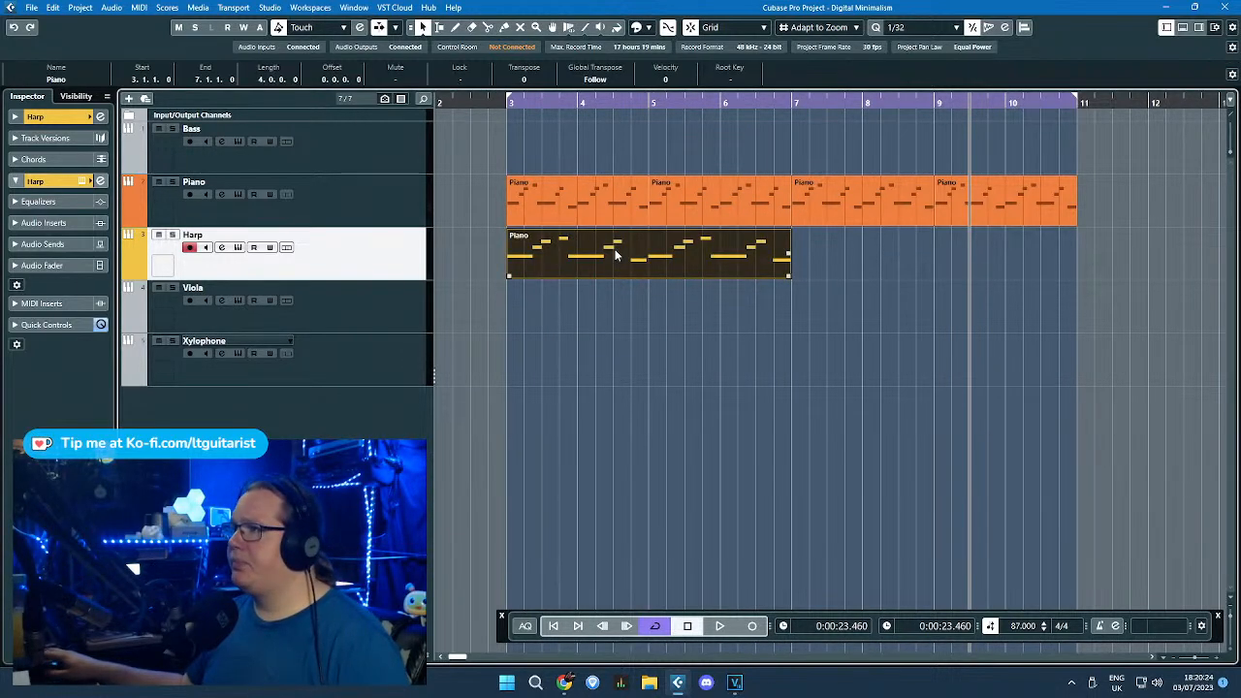
pyautogui.click(624, 355)
pyautogui.click(613, 262)
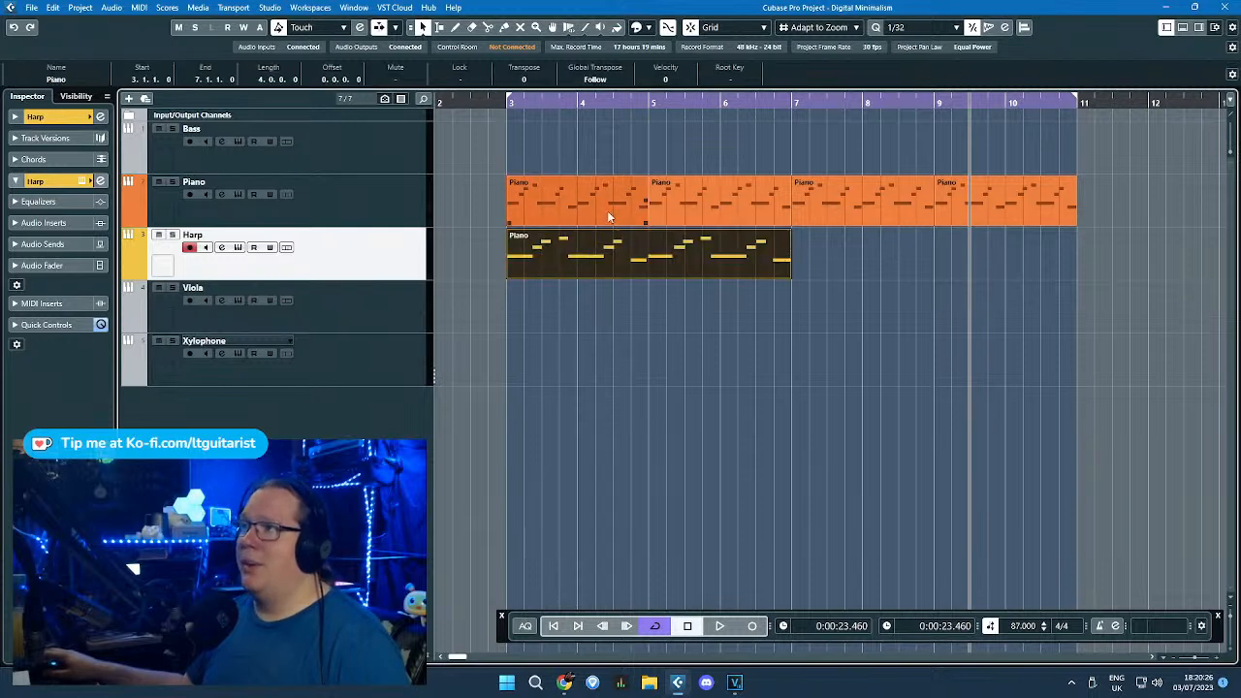
# Step: Try duplicating the last Piano part at bar 11 and remove the copies
pyautogui.click(946, 200)
pyautogui.press('g')
pyautogui.press('g')
pyautogui.press('g')
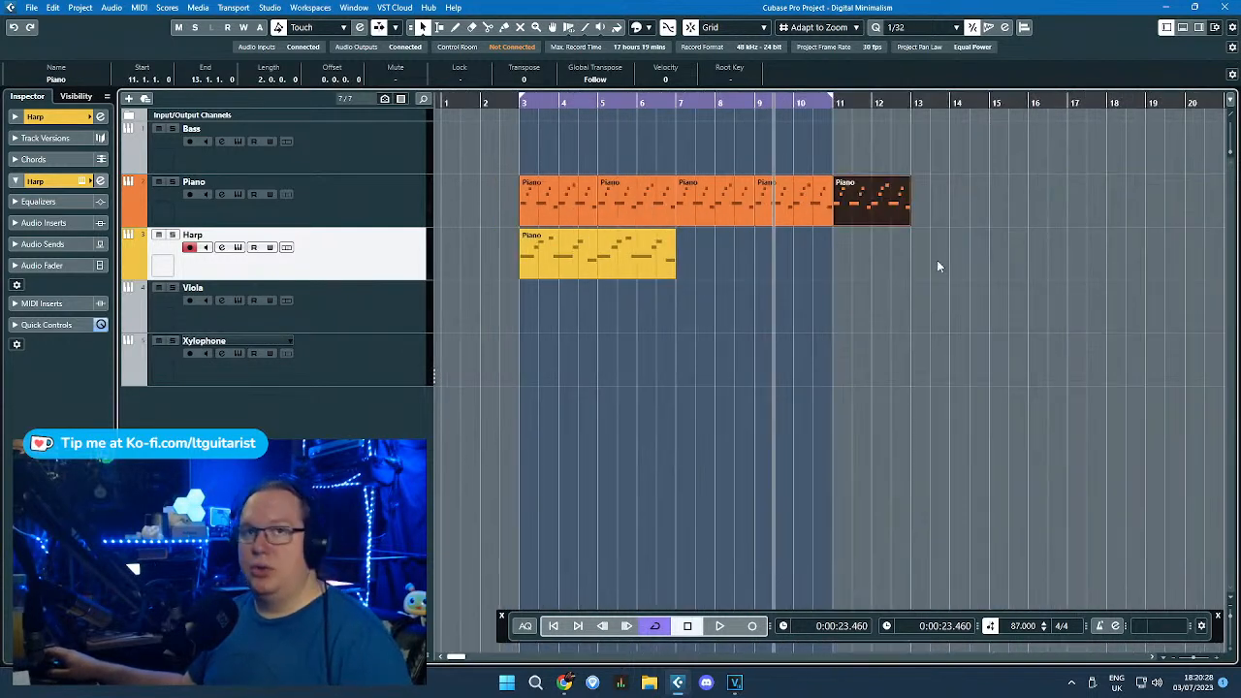
pyautogui.press('Delete')
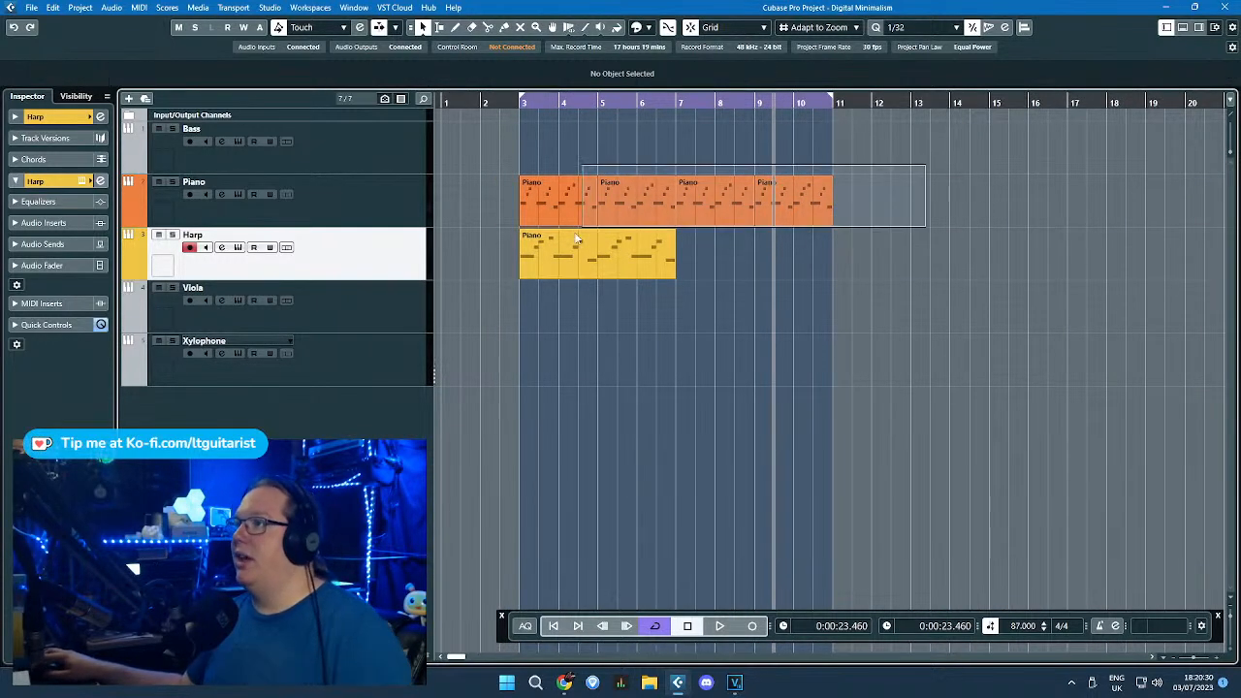
pyautogui.hotkey('ctrl', 'a')
pyautogui.hotkey('ctrl', 'd')
pyautogui.hotkey('ctrl', 'd')
pyautogui.hotkey('ctrl', 'd')
pyautogui.hotkey('ctrl', 'z')
pyautogui.hotkey('ctrl', 'z')
pyautogui.hotkey('ctrl', 'z')
pyautogui.moveTo(550, 337); pyautogui.dragTo(351, 347)
# Step: Duplicate the stretched Harp part at bar 7 and play it together with the Piano parts
pyautogui.click(601, 257)
pyautogui.hotkey('ctrl', 'd')
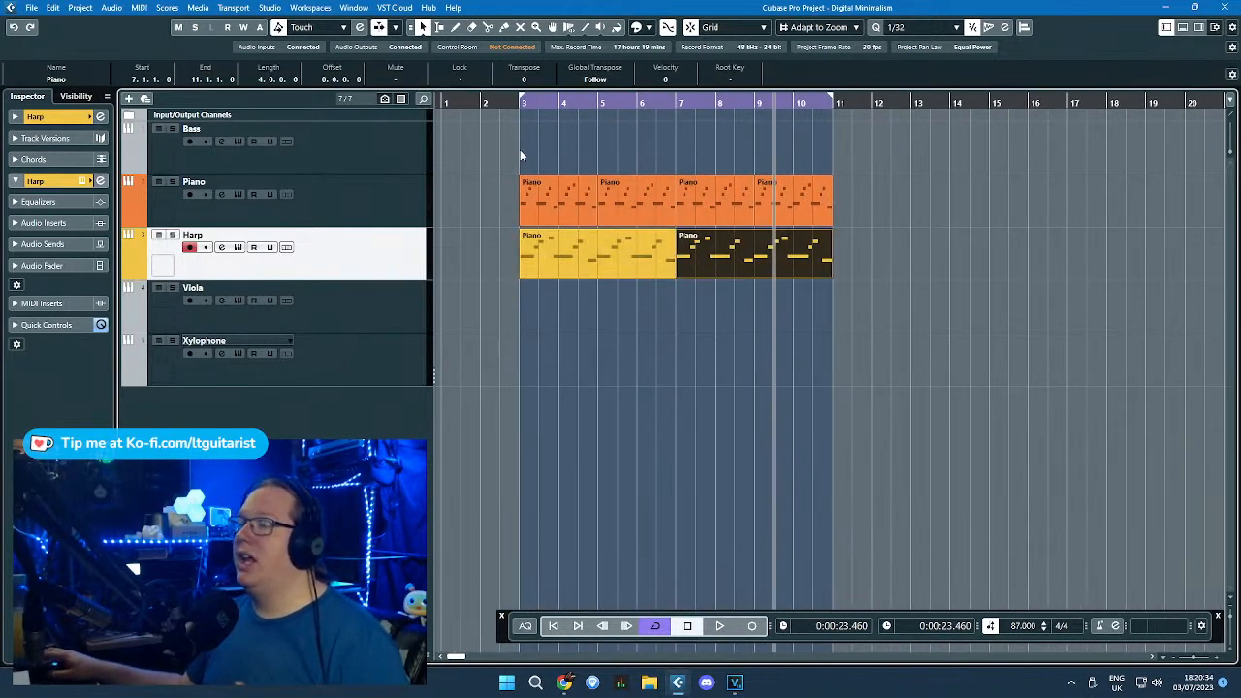
pyautogui.click(520, 153)
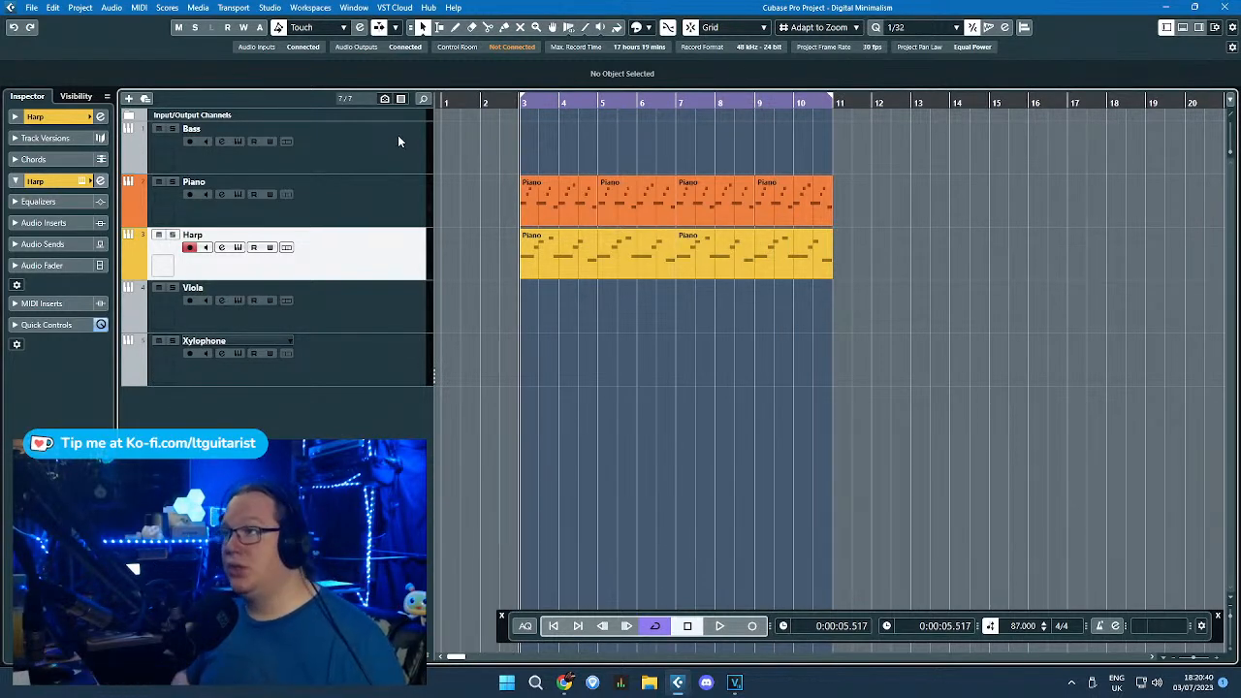
pyautogui.press('space')
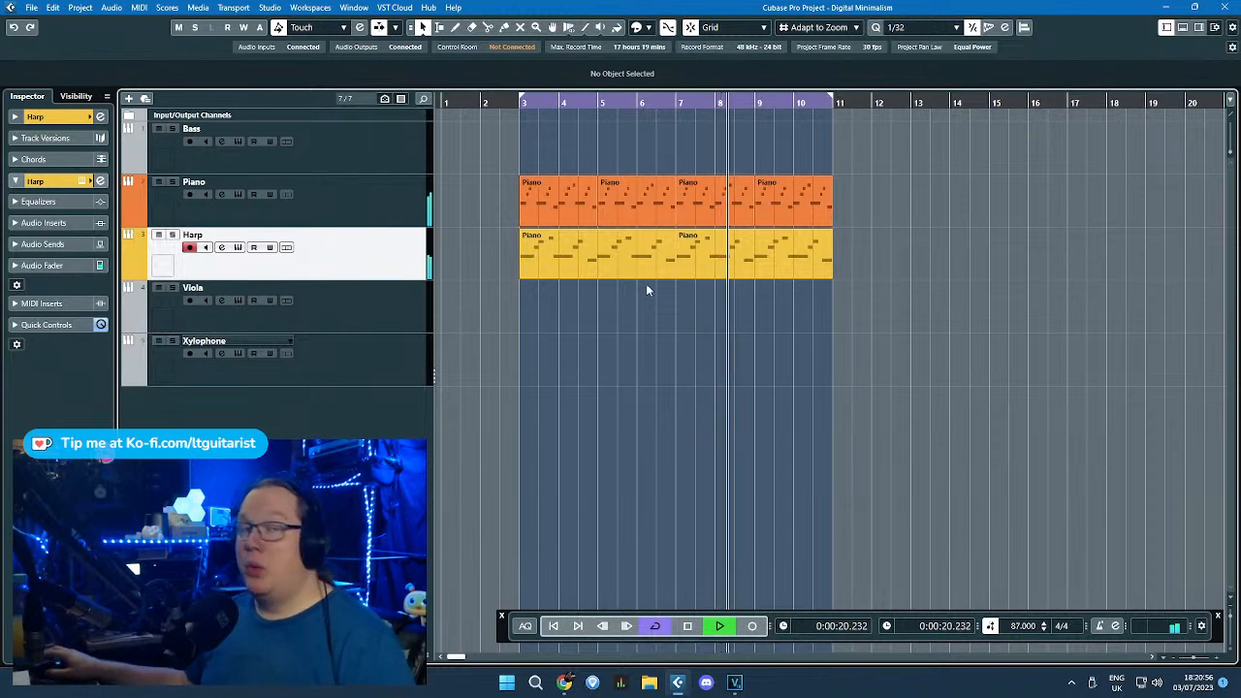
pyautogui.press('space')
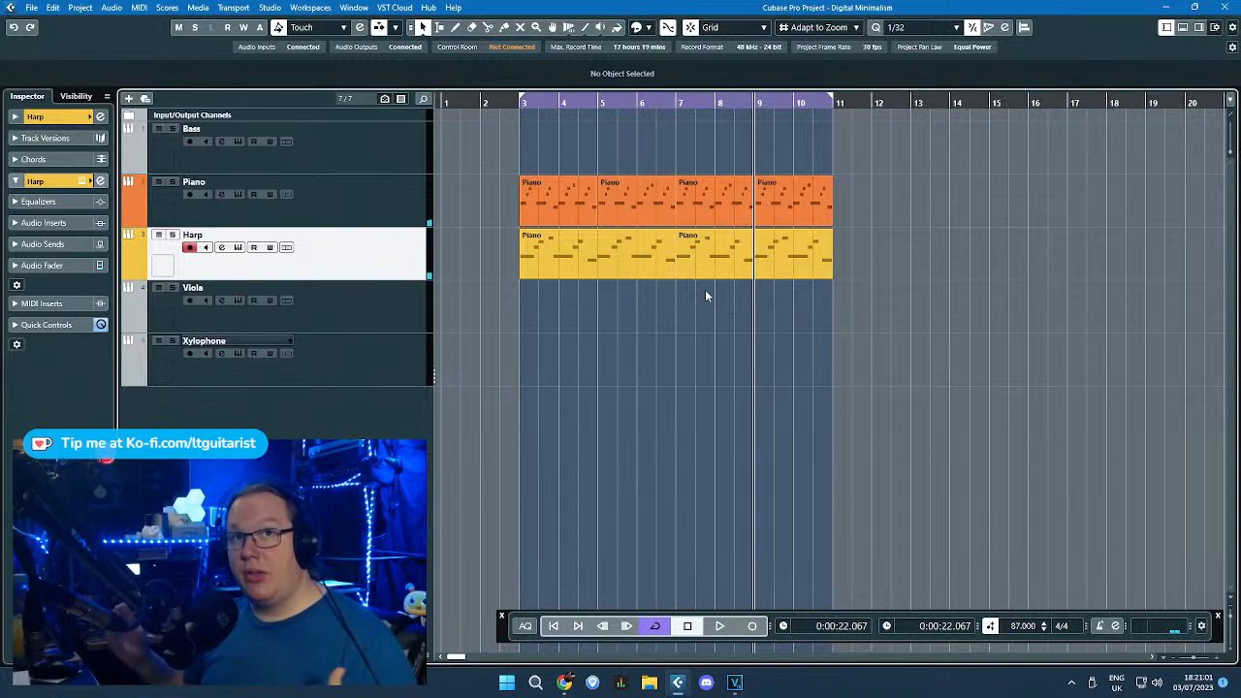
# Step: Undo the Harp duplicate and open the remaining Harp part in the Key Editor
pyautogui.hotkey('ctrl', 'z')
pyautogui.click(645, 274)
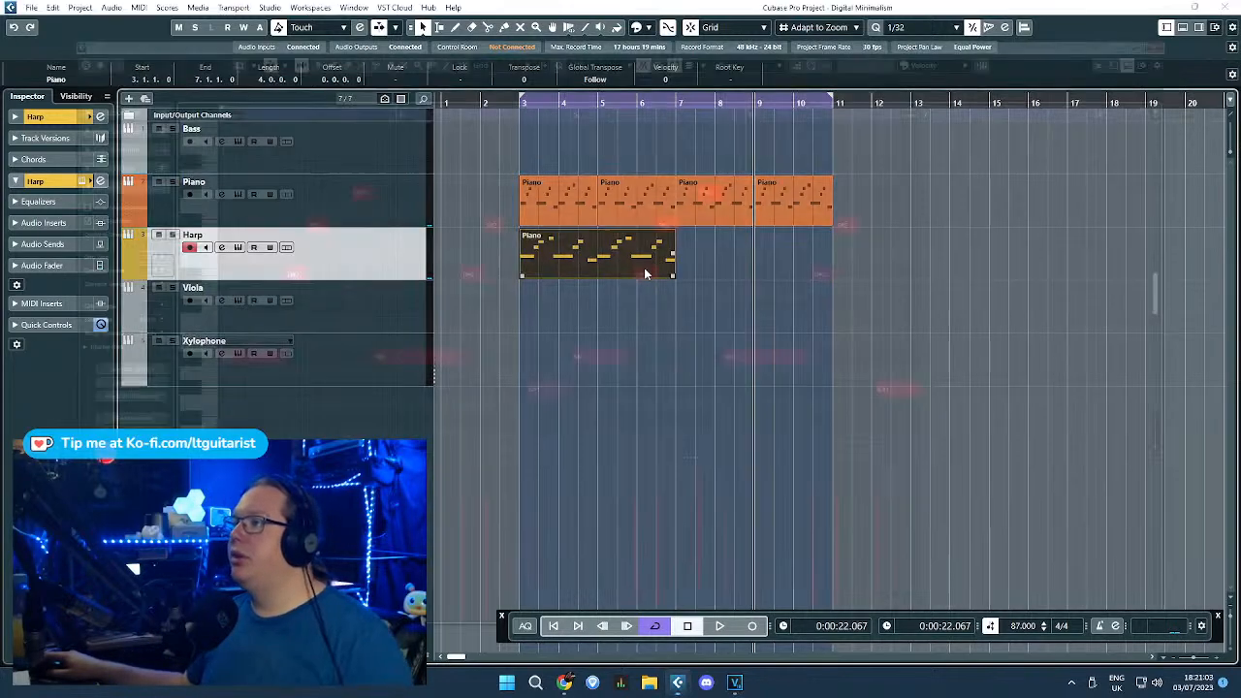
pyautogui.doubleClick(645, 274)
# Step: Adjust the second G#2 note to start at 5.4.1.1 and shorten the final G#1 note to end at 6.4.4.50
pyautogui.moveTo(846, 144); pyautogui.dragTo(378, 372)
pyautogui.scroll(3, 447, 387)
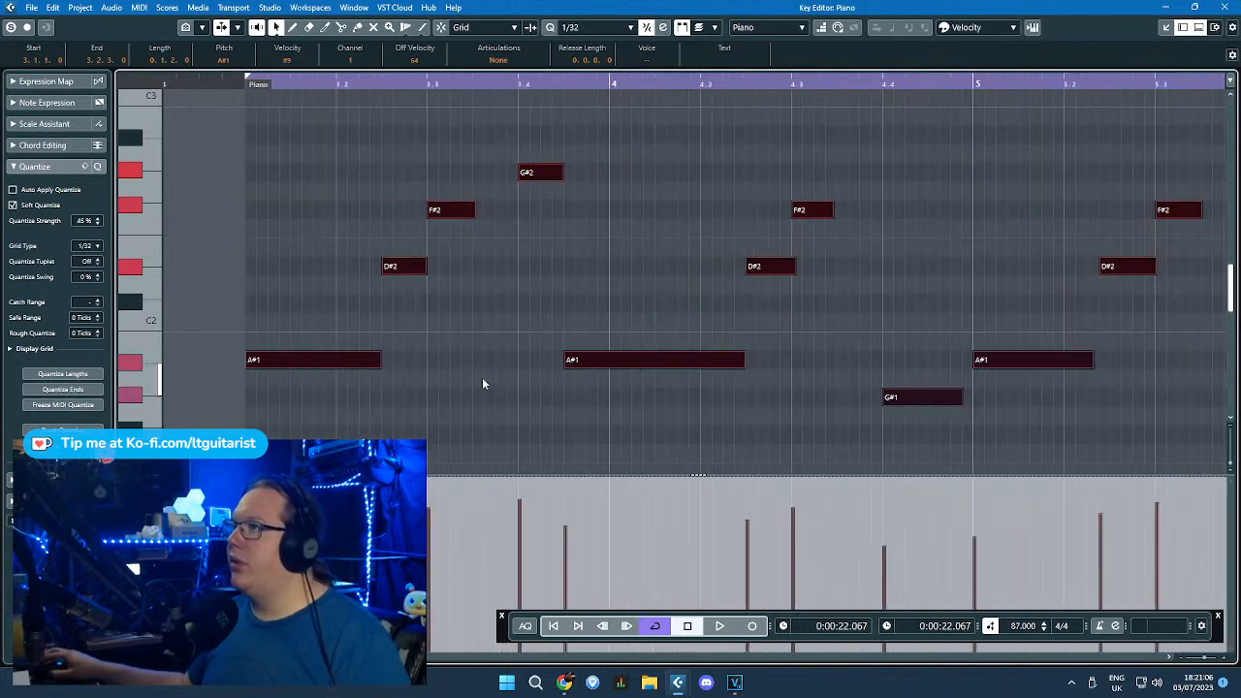
pyautogui.click(522, 331)
pyautogui.hscroll(5, 503, 300)
pyautogui.moveTo(982, 176); pyautogui.dragTo(991, 175)
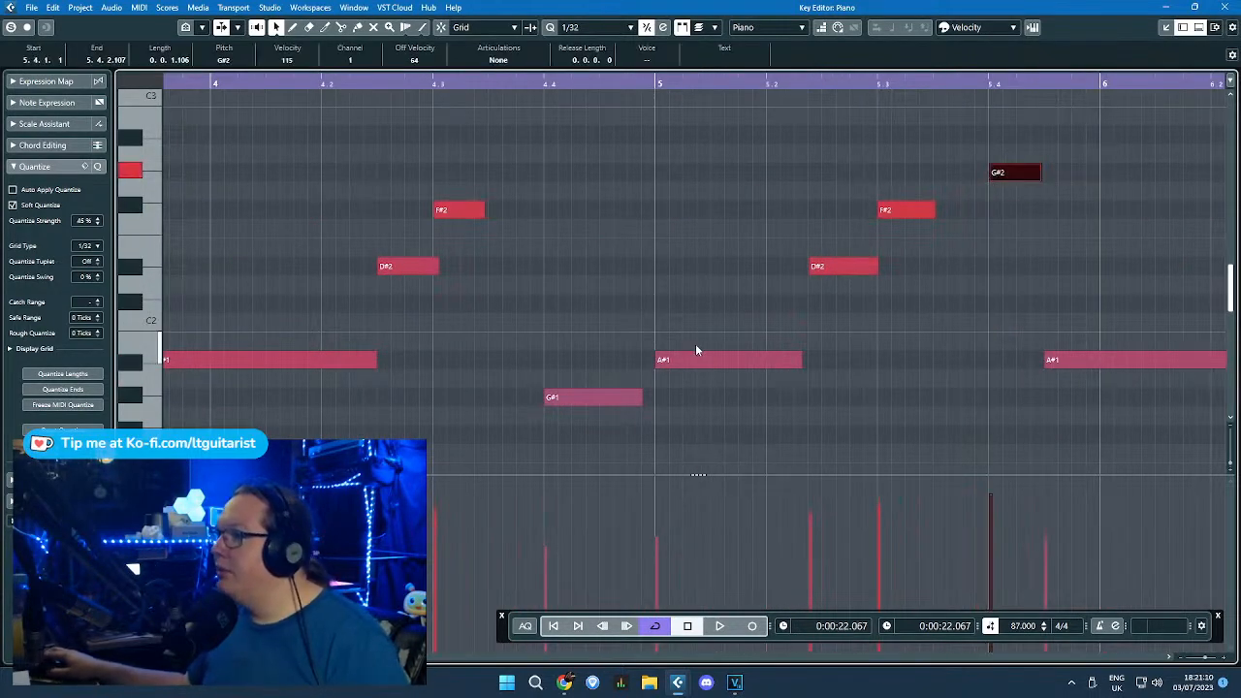
pyautogui.hscroll(5, 690, 344)
pyautogui.scroll(-3, 924, 310)
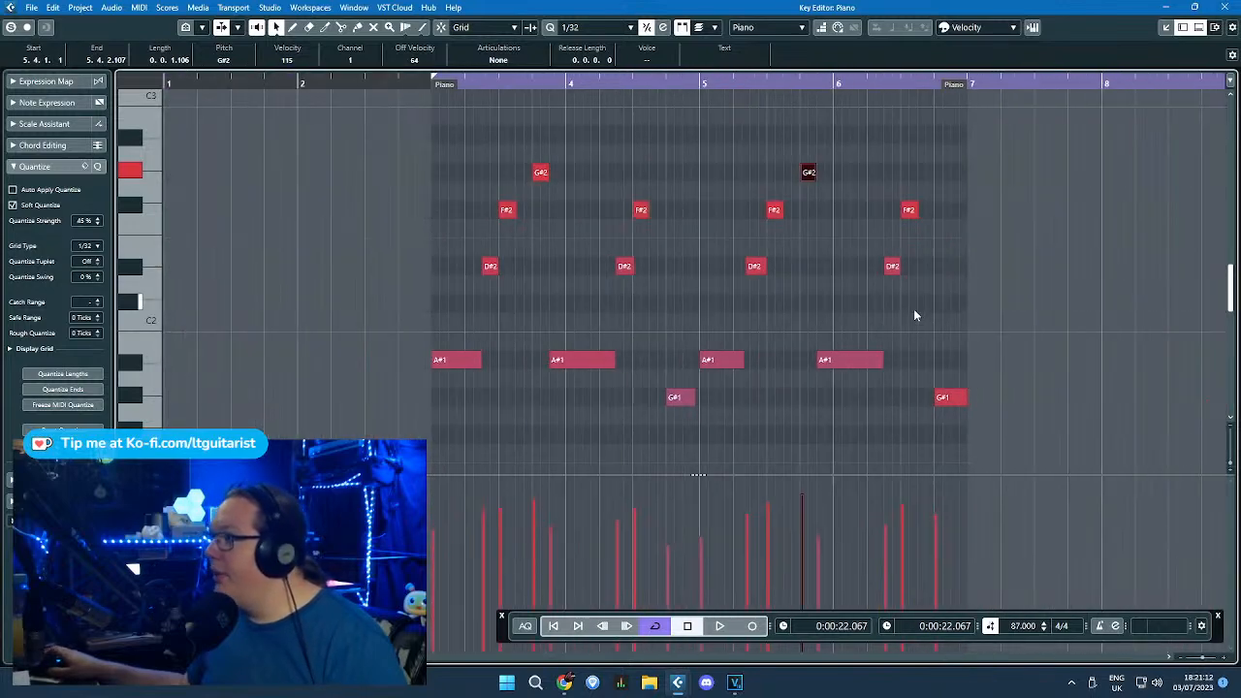
pyautogui.click(974, 403)
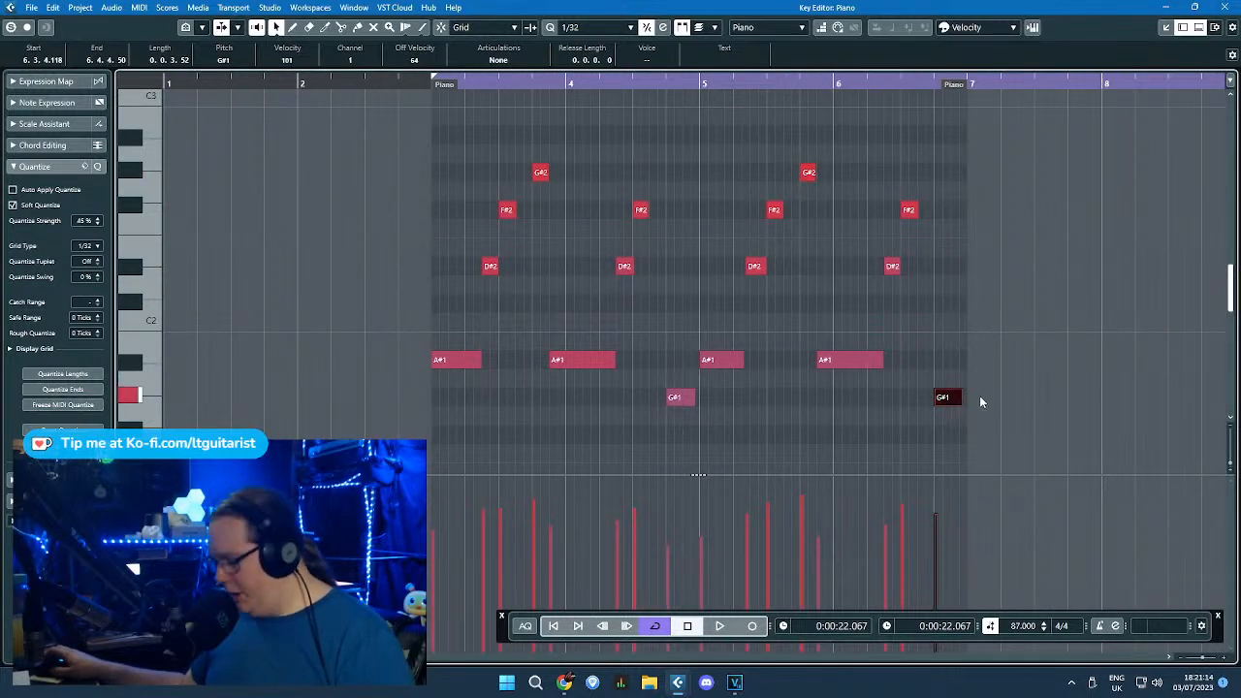
# Step: Transpose all notes of the Harp part up one octave and play the result
pyautogui.hotkey('ctrl', 'a')
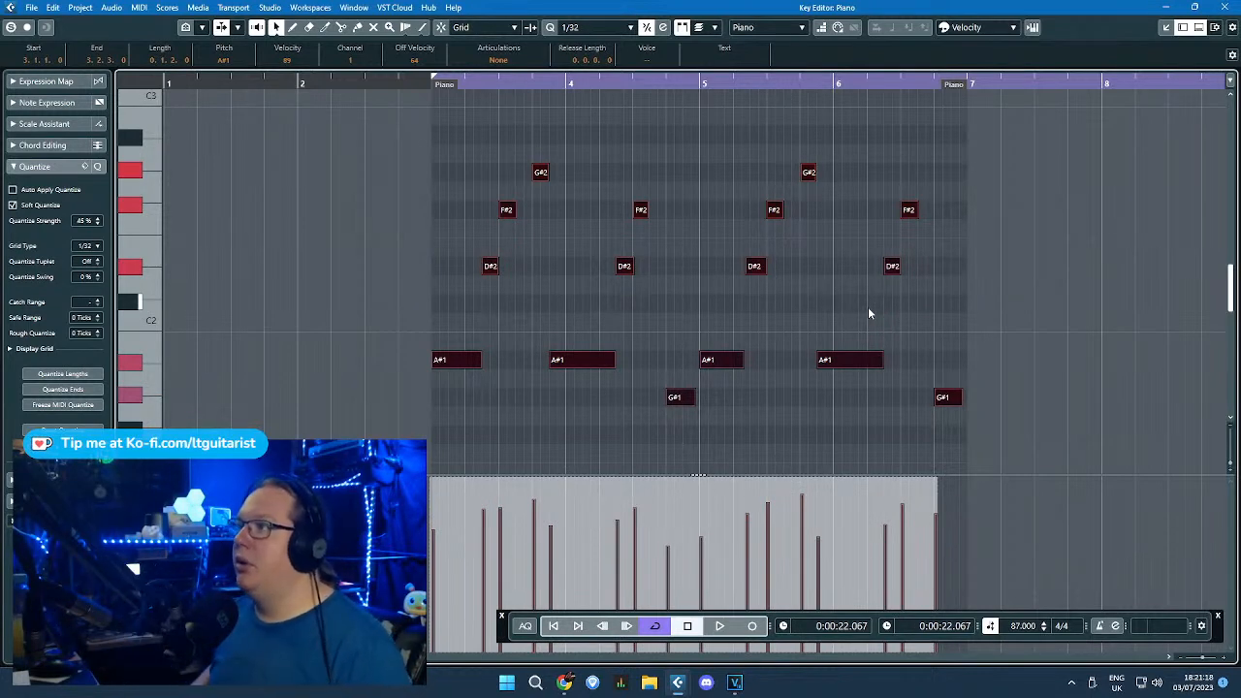
pyautogui.hotkey('shift', 'Up')
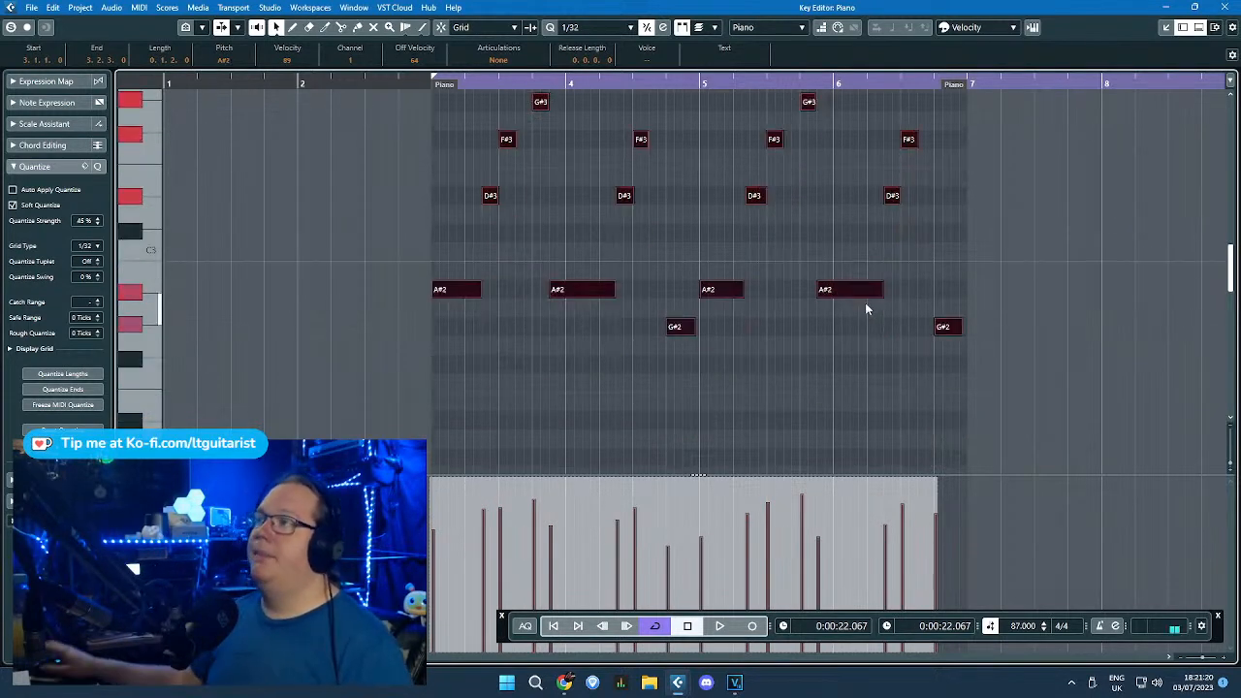
pyautogui.click(729, 248)
pyautogui.press('space')
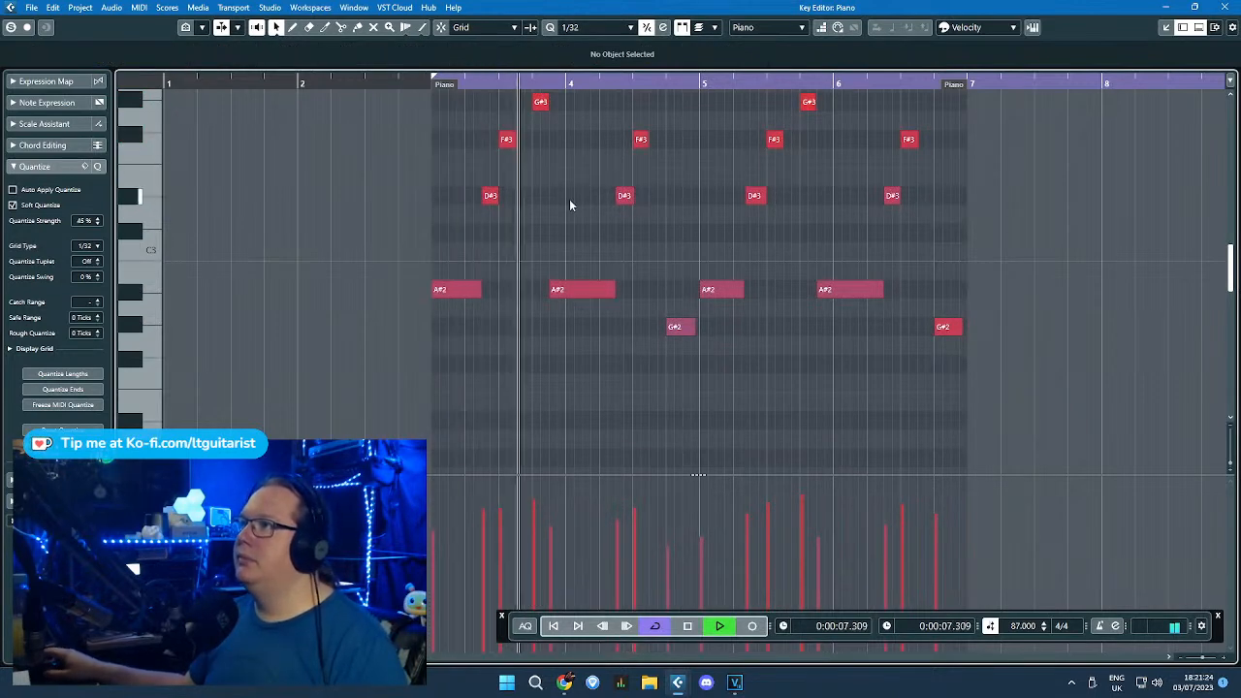
pyautogui.scroll(1, 569, 199)
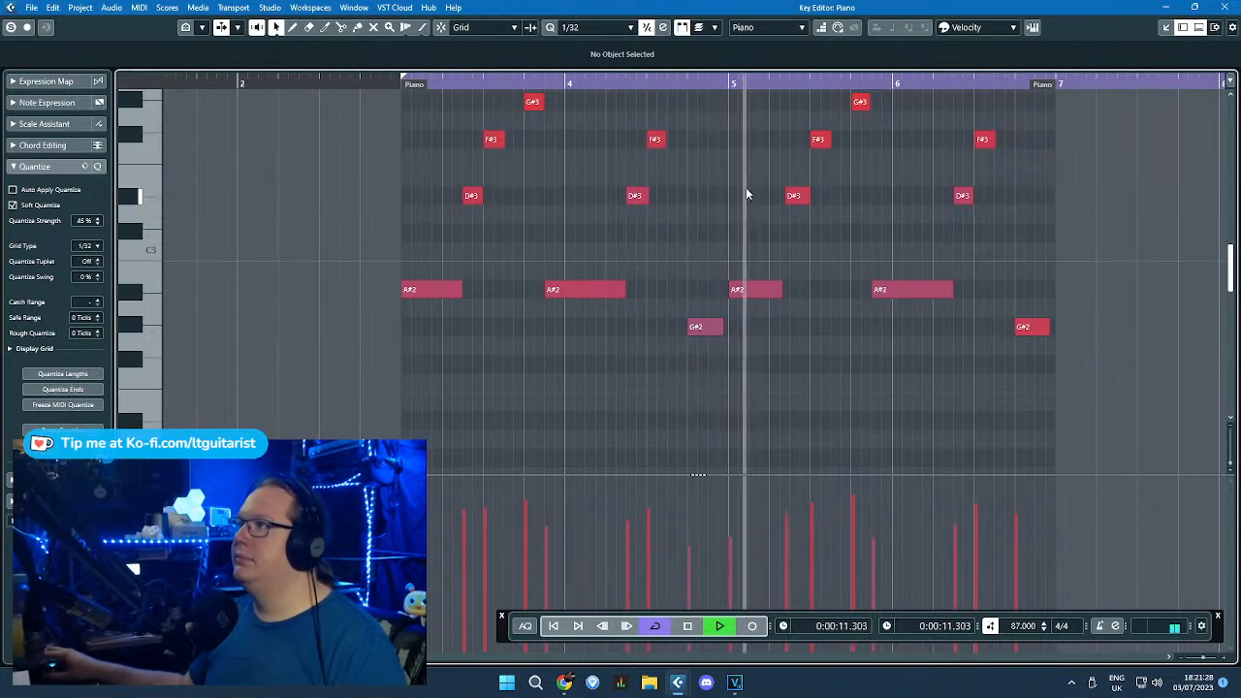
# Step: Close the Key Editor, duplicate the transposed Harp part from bar 7 to bar 11, and stop playback
pyautogui.click(1224, 7)
pyautogui.click(948, 299)
pyautogui.moveTo(773, 297); pyautogui.dragTo(663, 260)
pyautogui.hotkey('ctrl', 'd')
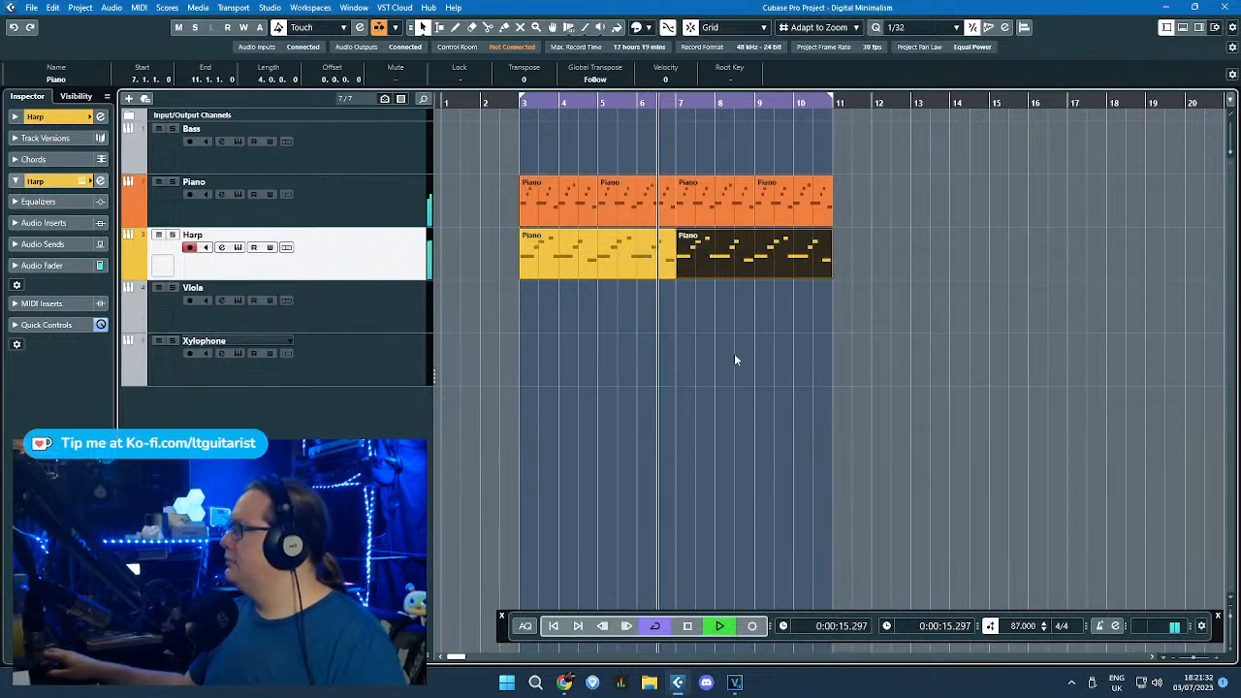
pyautogui.press('g')
pyautogui.click(792, 370)
pyautogui.press('space')
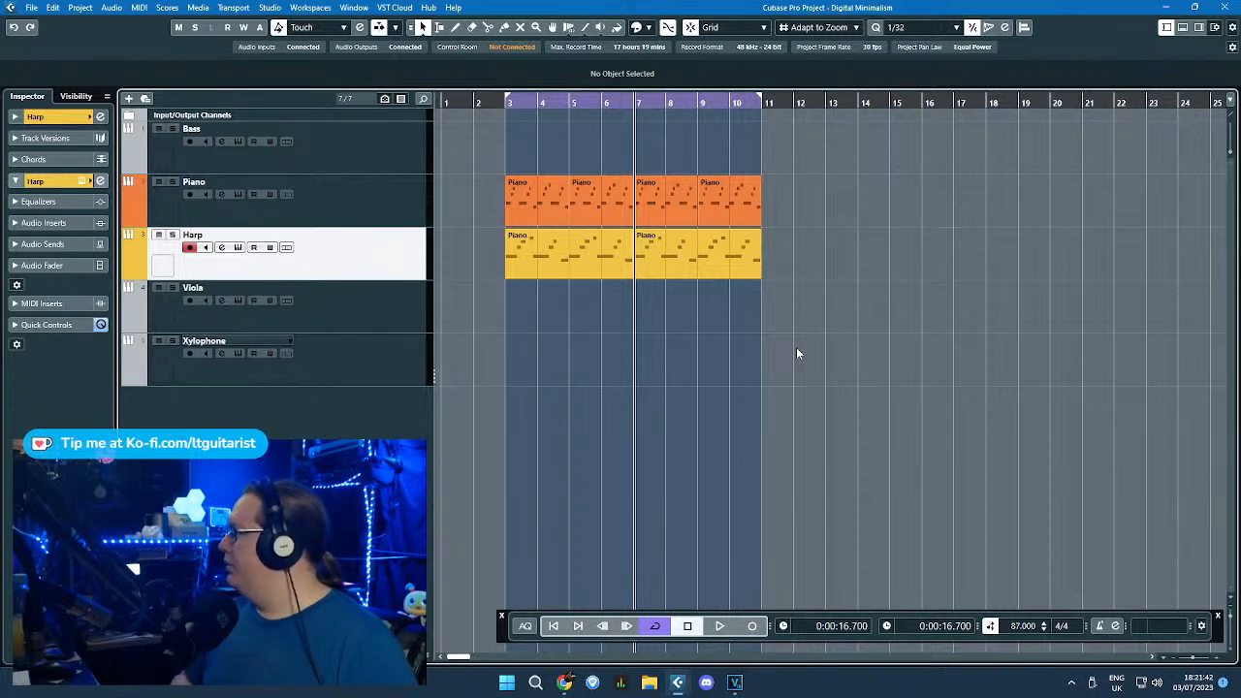
pyautogui.press('g')
pyautogui.moveTo(817, 330); pyautogui.dragTo(519, 207)
pyautogui.click(543, 360)
pyautogui.moveTo(466, 147); pyautogui.dragTo(766, 126)
pyautogui.moveTo(768, 133); pyautogui.dragTo(559, 134)
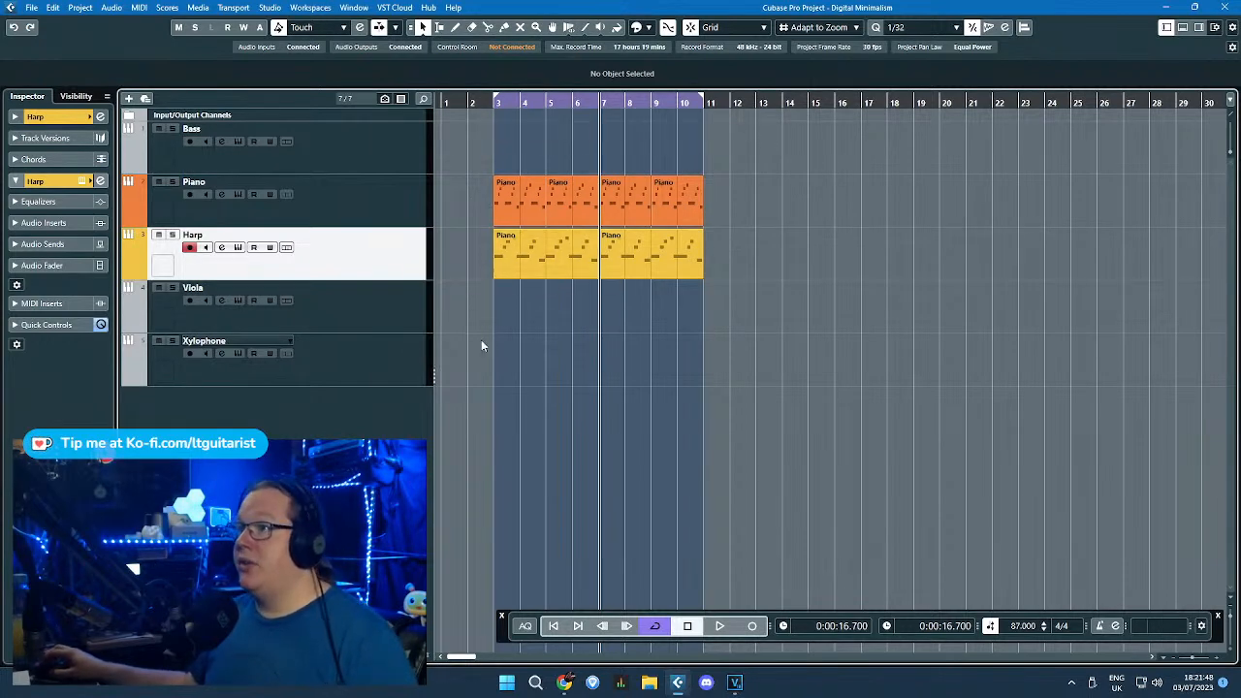
# Step: Color the Bass track red and copy the first Piano part onto it at bar 3
pyautogui.click(137, 152)
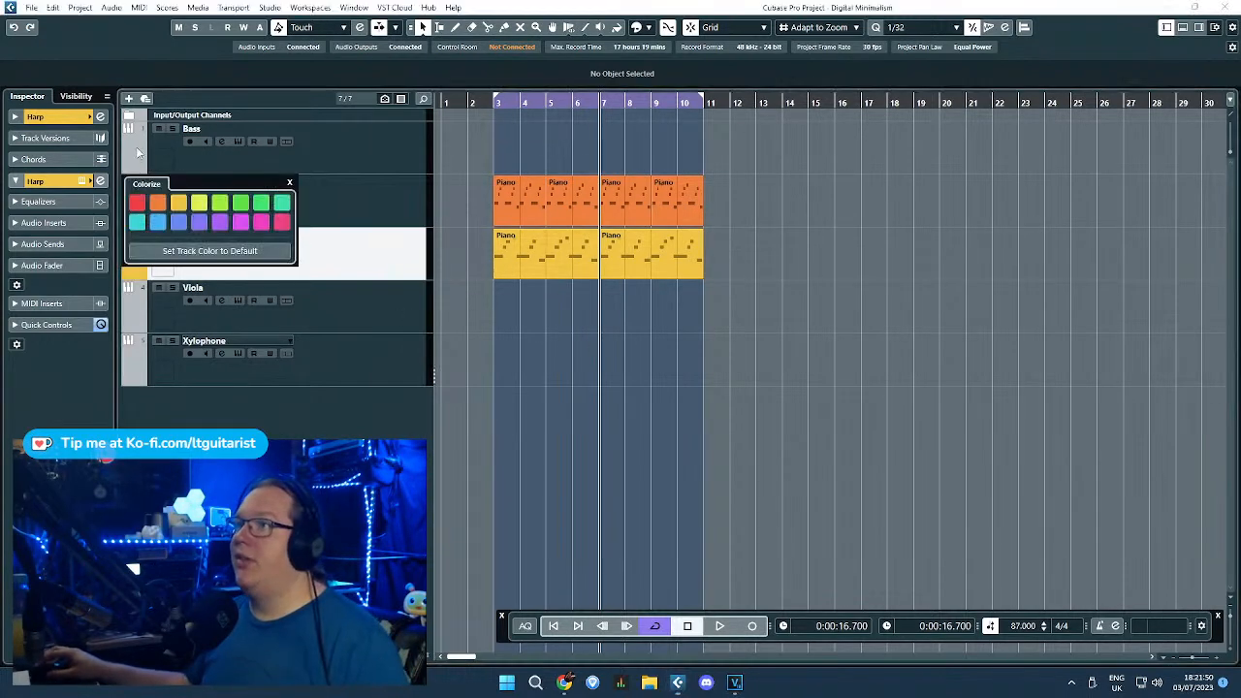
pyautogui.click(456, 142)
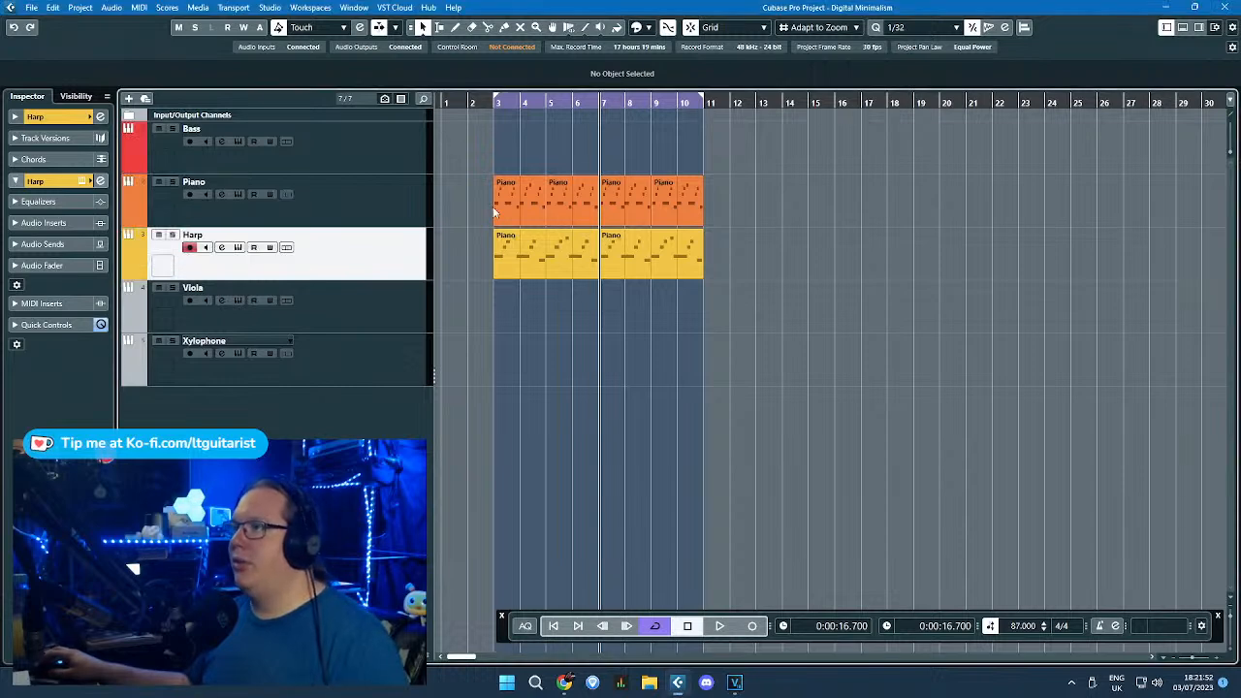
pyautogui.keyDown('ctrl'); pyautogui.scroll(2, 461, 313); pyautogui.keyUp('ctrl')
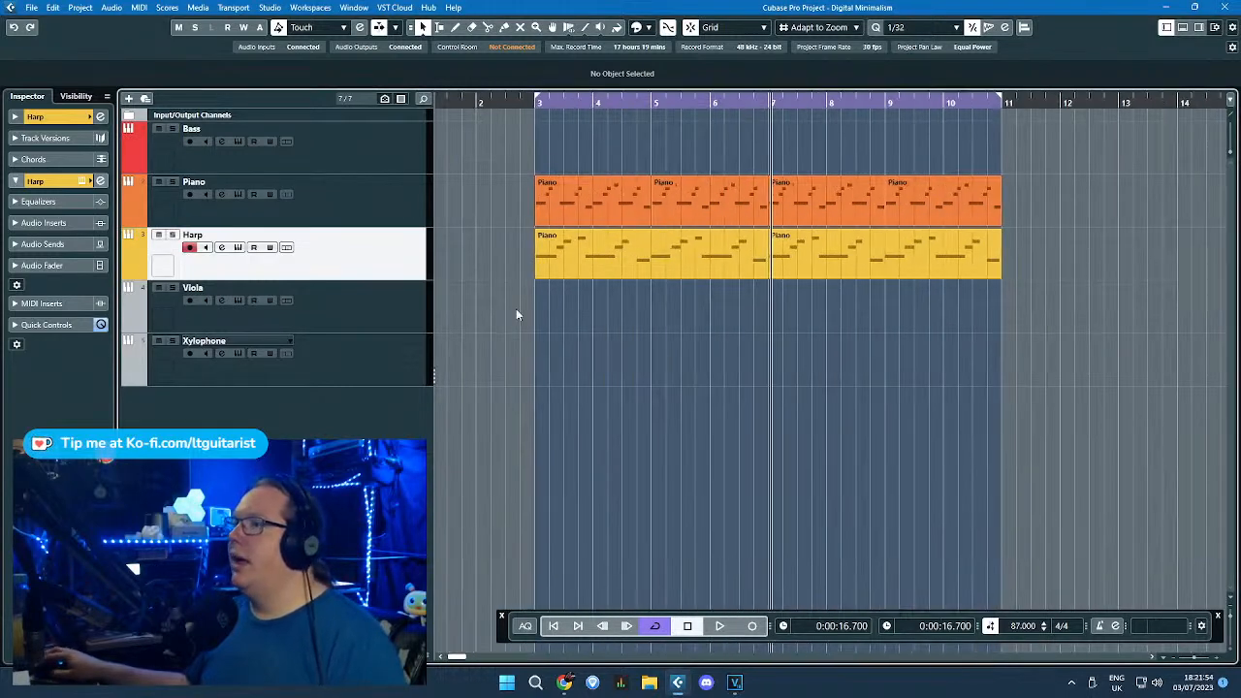
pyautogui.click(578, 212)
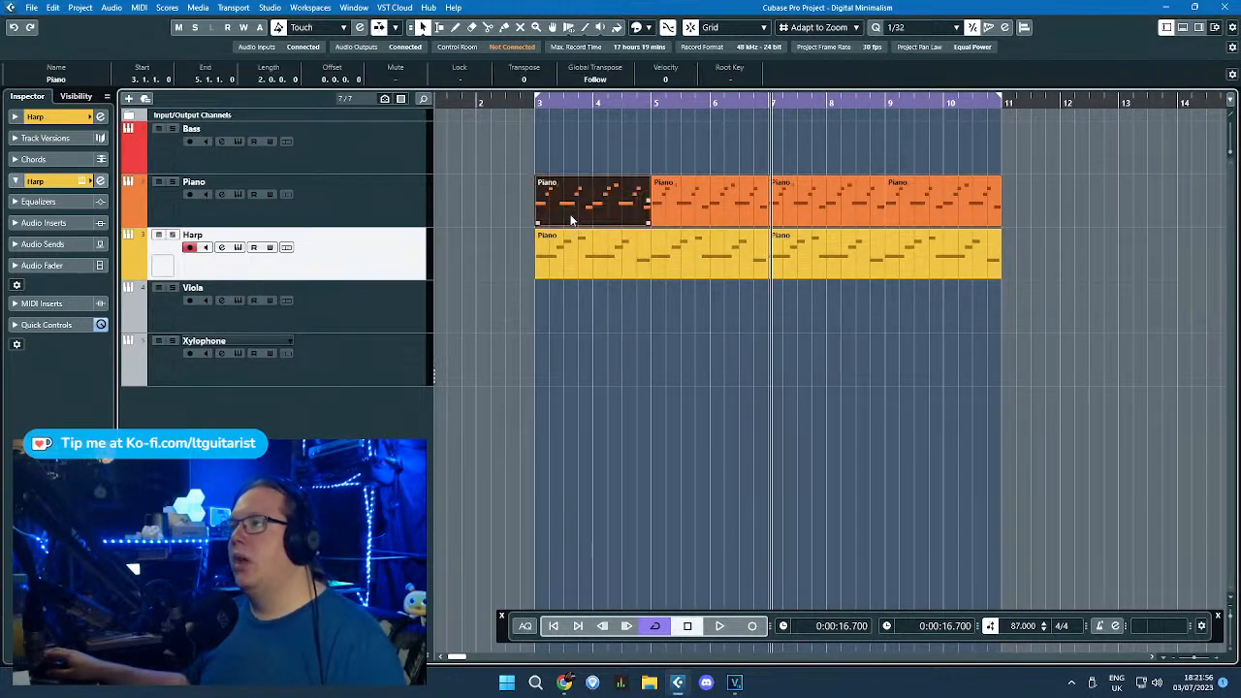
pyautogui.keyDown('alt'); pyautogui.moveTo(548, 218); pyautogui.dragTo(549, 147); pyautogui.keyUp('alt')
# Step: Open the copied part on the Bass track in the Key Editor with all its notes in view
pyautogui.keyDown('ctrl'); pyautogui.scroll(4, 572, 147); pyautogui.keyUp('ctrl')
pyautogui.doubleClick(566, 154)
pyautogui.keyDown('ctrl'); pyautogui.scroll(-1, 451, 160); pyautogui.keyUp('ctrl')
pyautogui.keyDown('ctrl'); pyautogui.scroll(4, 248, 169); pyautogui.keyUp('ctrl')
pyautogui.keyDown('ctrl'); pyautogui.scroll(-1, 208, 195); pyautogui.keyUp('ctrl')
pyautogui.hscroll(-2, 264, 201)
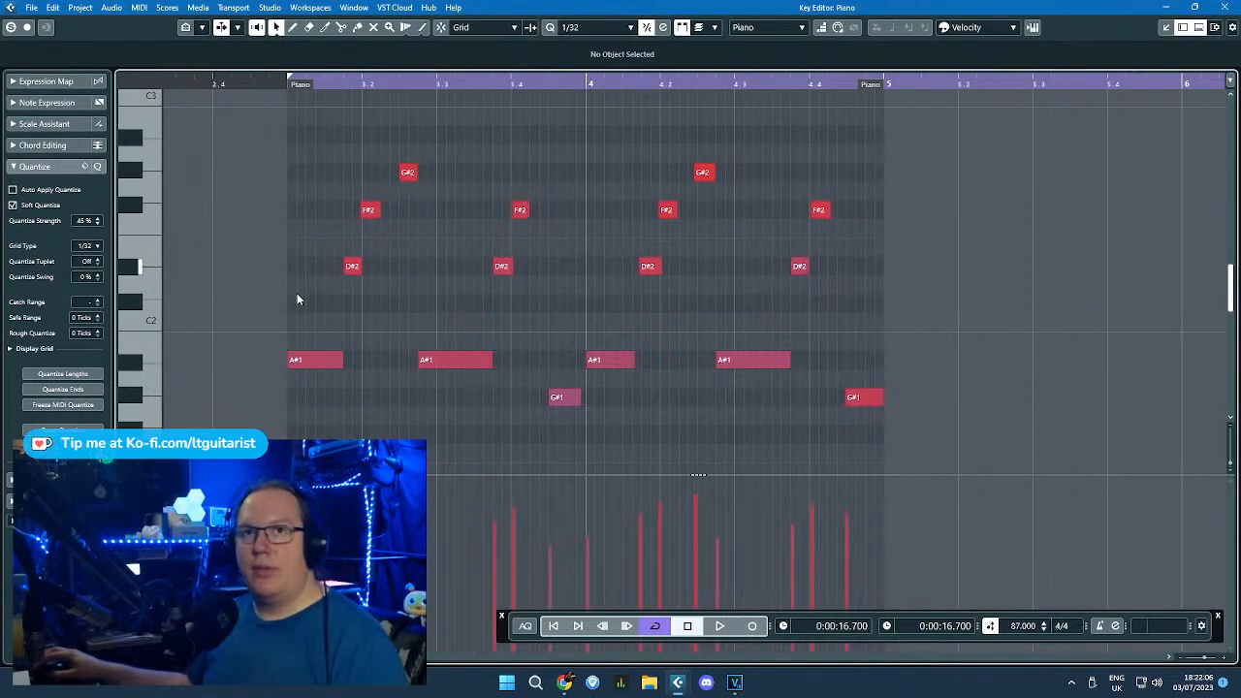
# Step: Delete every note in the Bass part except the opening A#1, D#2, F#2 and G#2
pyautogui.moveTo(1012, 450); pyautogui.dragTo(481, 143)
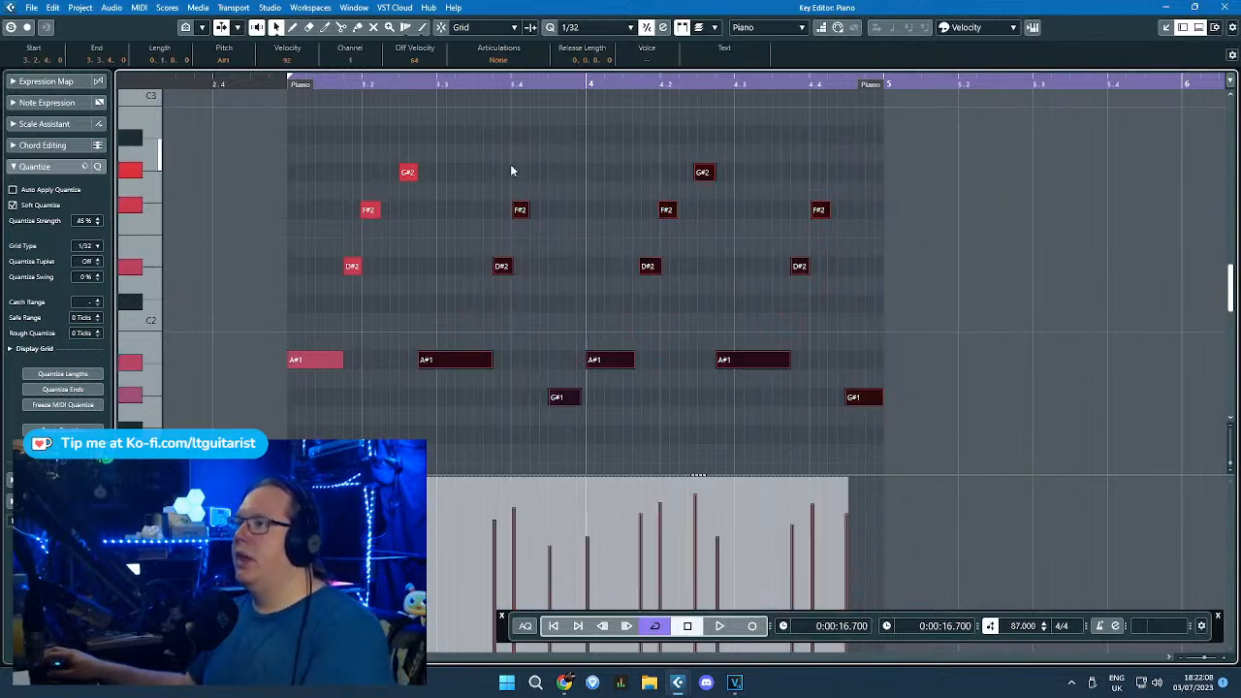
pyautogui.click(567, 373)
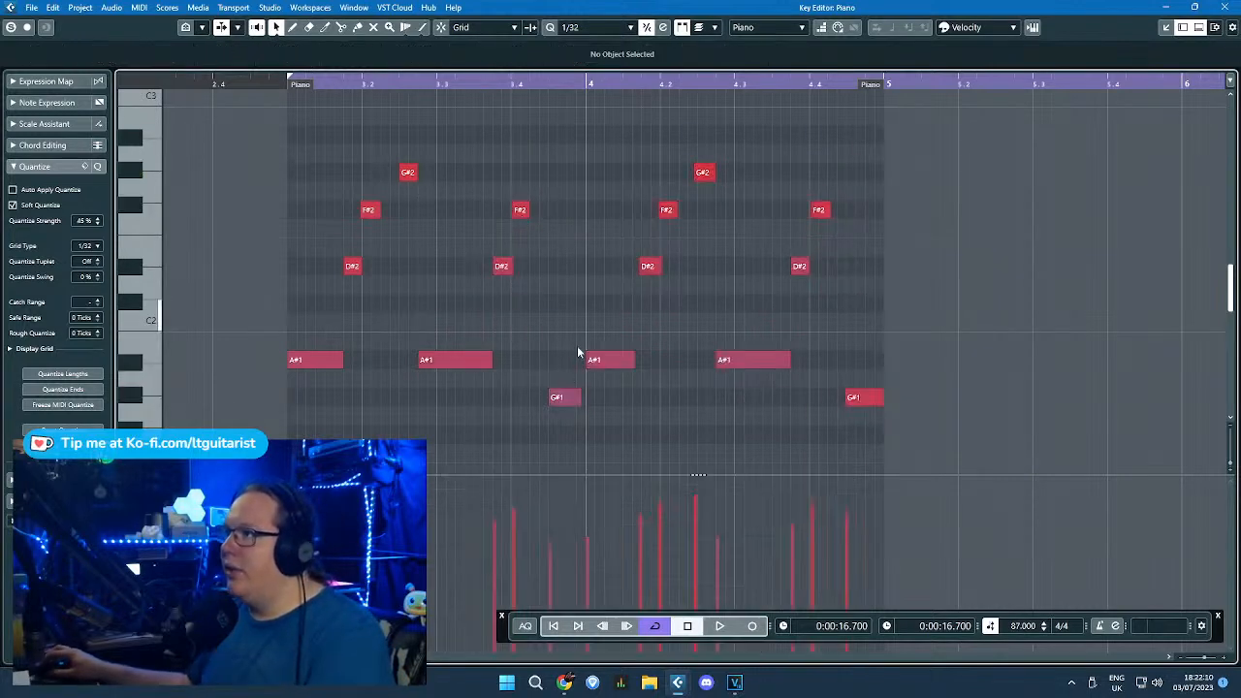
pyautogui.click(568, 397)
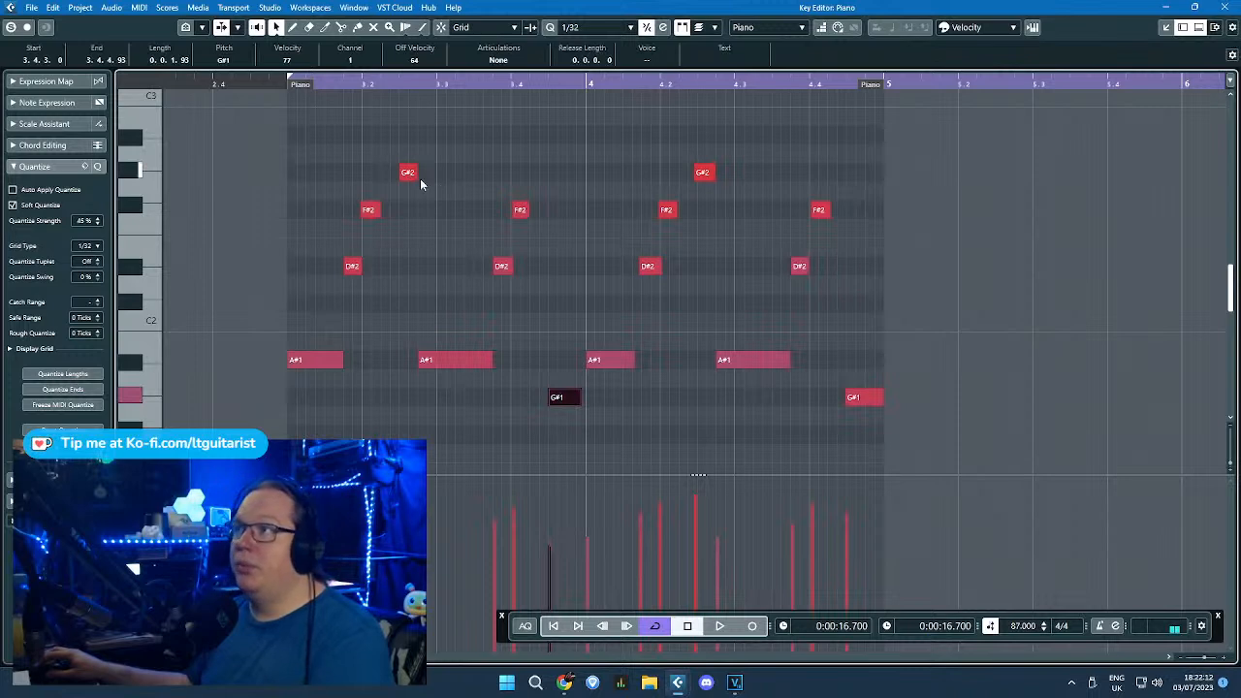
pyautogui.moveTo(477, 161); pyautogui.dragTo(909, 424)
pyautogui.press('Delete')
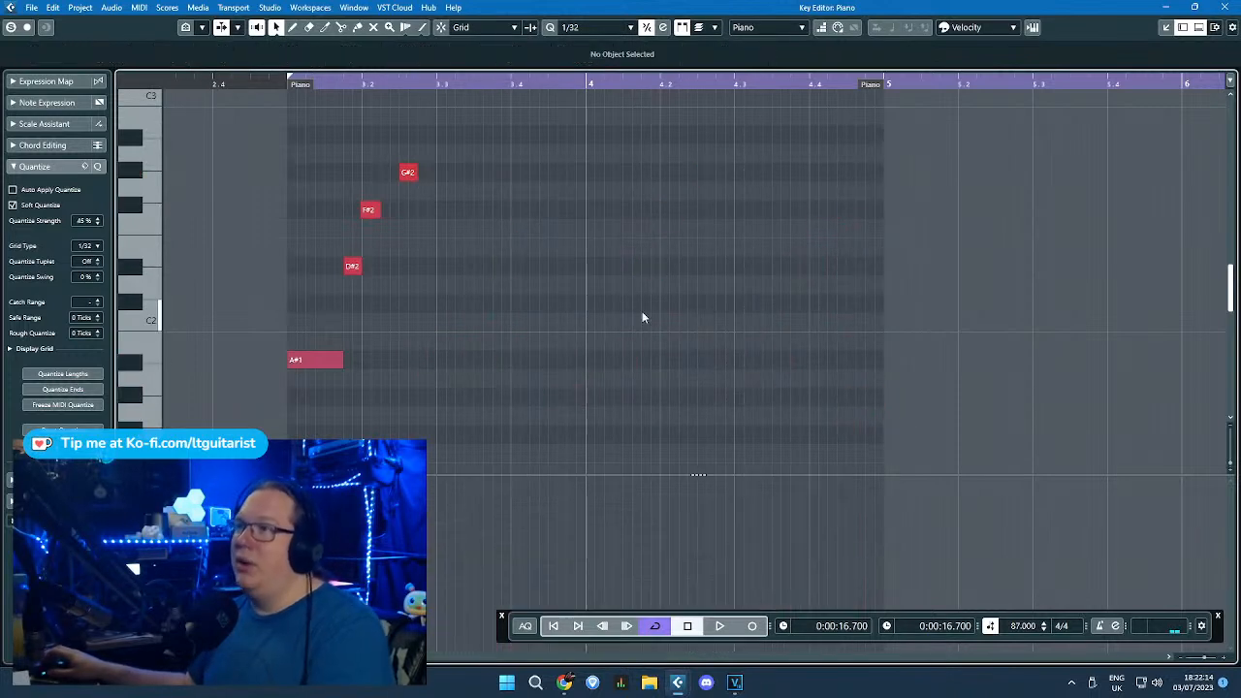
# Step: Lengthen the opening A#1 note of the Bass part to fill bar 3
pyautogui.scroll(1, 248, 291)
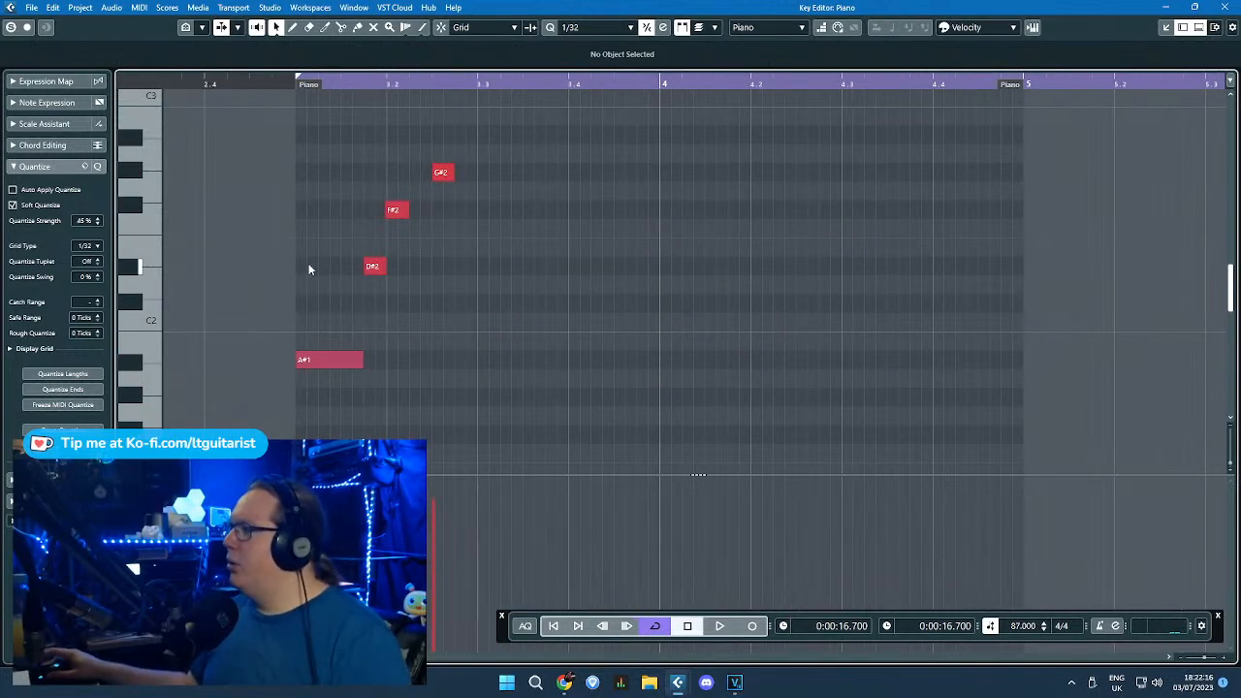
pyautogui.moveTo(359, 359); pyautogui.dragTo(652, 364)
pyautogui.scroll(-4, 647, 364)
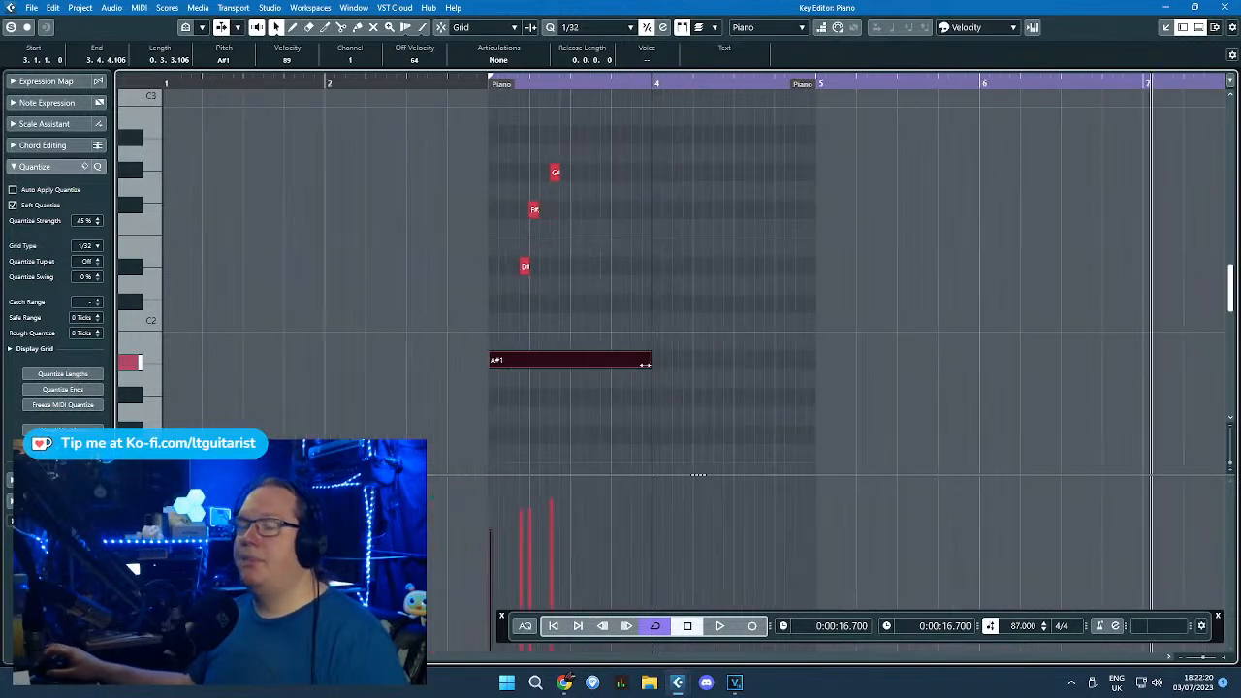
pyautogui.moveTo(450, 93); pyautogui.dragTo(609, 92)
pyautogui.scroll(3, 580, 145)
pyautogui.scroll(2, 571, 123)
pyautogui.click(508, 129)
pyautogui.scroll(-2, 501, 129)
pyautogui.moveTo(339, 124); pyautogui.dragTo(145, 136)
pyautogui.scroll(3, 271, 219)
# Step: Move the D#2, F#2 and G#2 notes to start at bar 4, and set the A#1 velocity to 111 and the G#2 velocity to 103
pyautogui.click(544, 265)
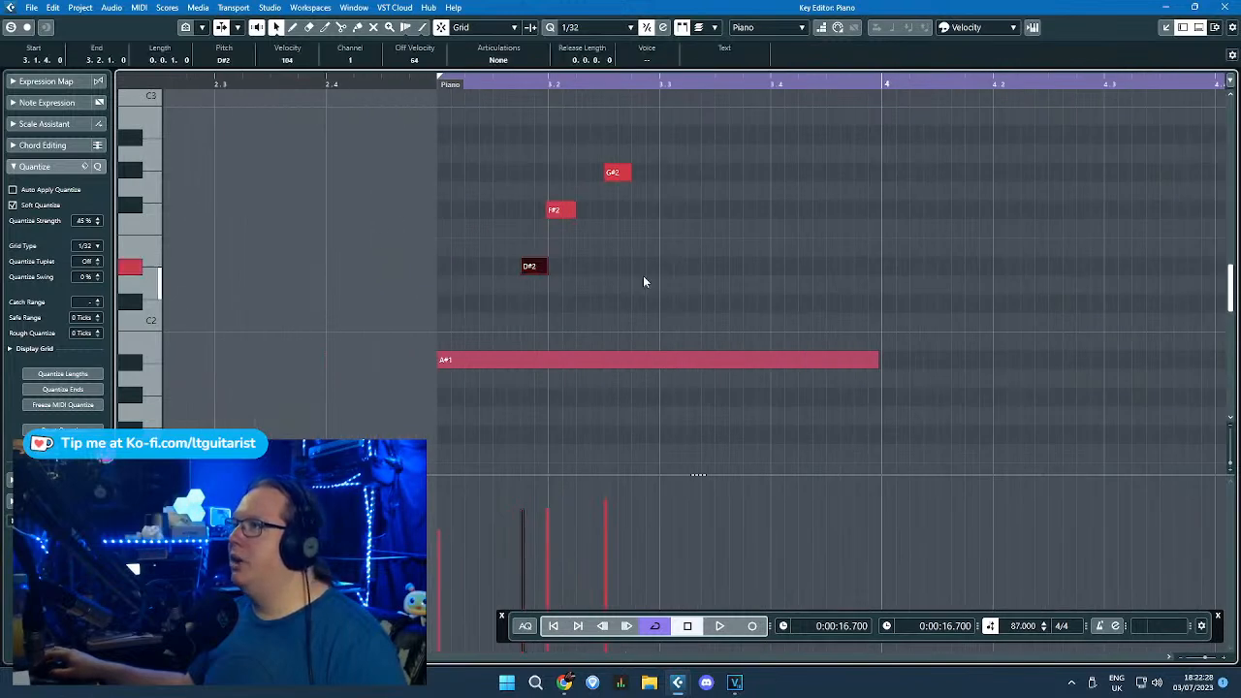
pyautogui.moveTo(644, 276); pyautogui.dragTo(501, 159)
pyautogui.scroll(-2, 548, 213)
pyautogui.moveTo(548, 264); pyautogui.dragTo(791, 264)
pyautogui.click(698, 417)
pyautogui.click(481, 499)
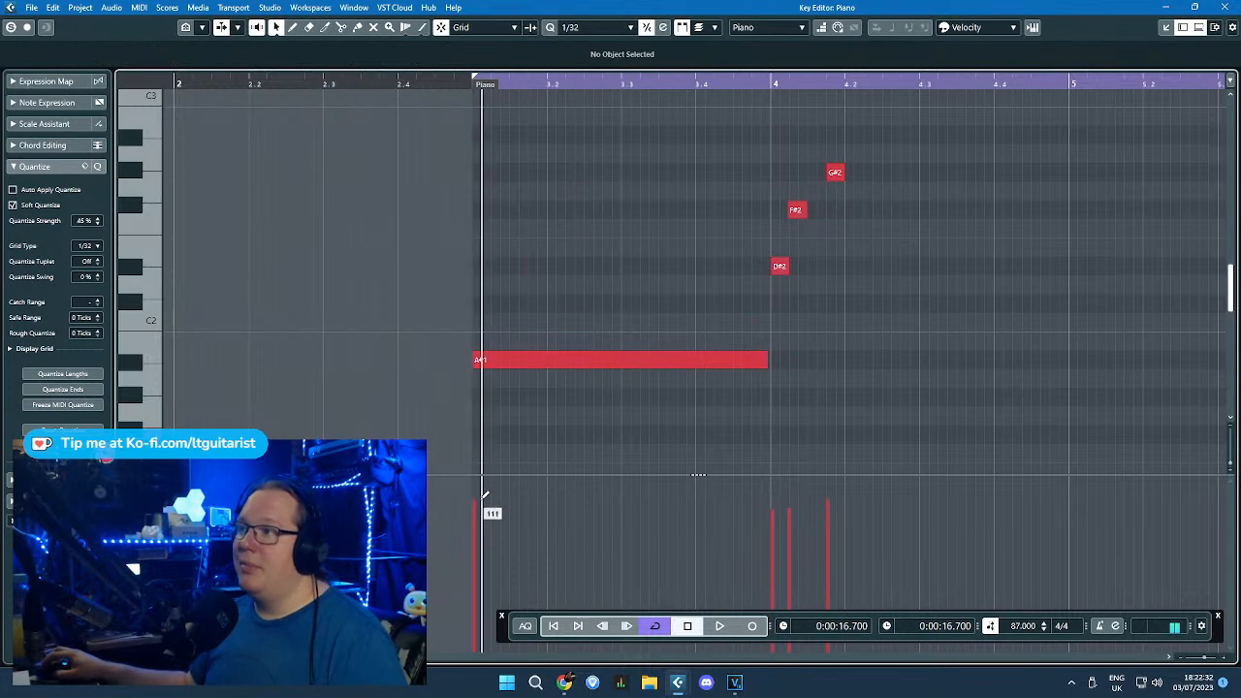
pyautogui.click(834, 510)
# Step: Arrange the D#2, F#2 and G#2 notes as full-bar notes in bars 4, 5 and 6 respectively
pyautogui.moveTo(1168, 383); pyautogui.dragTo(1238, 380)
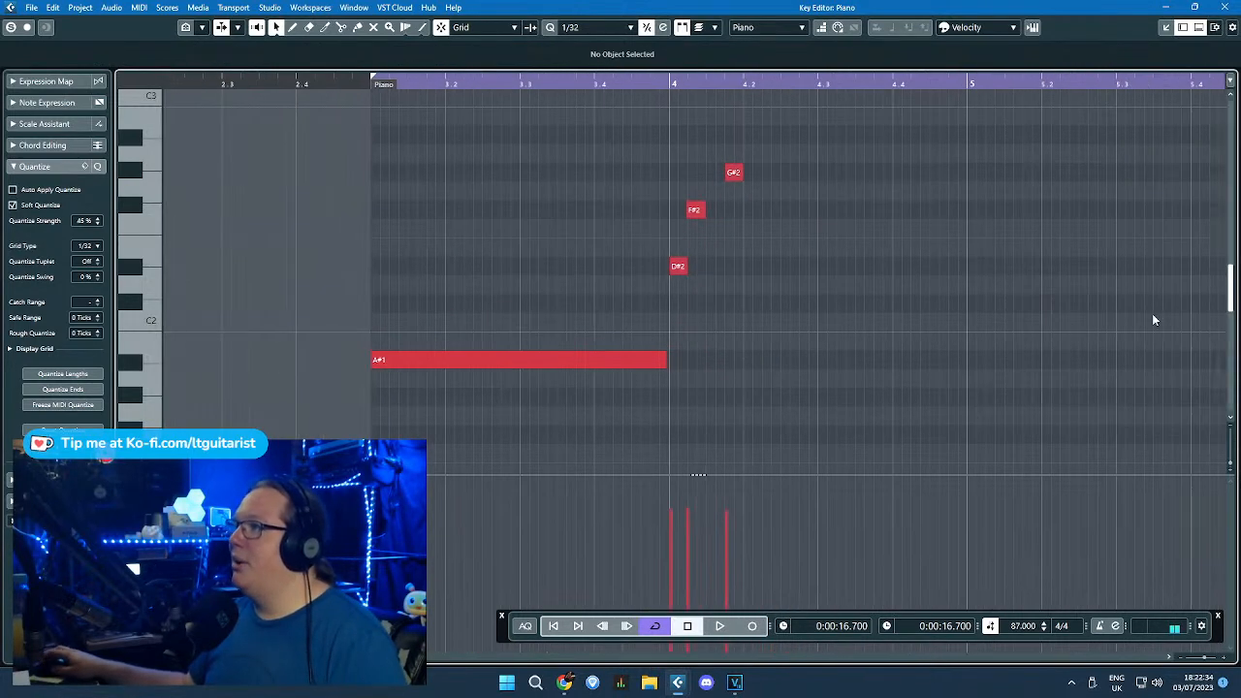
pyautogui.moveTo(801, 186); pyautogui.dragTo(659, 270)
pyautogui.moveTo(700, 212); pyautogui.dragTo(980, 218)
pyautogui.moveTo(1053, 278); pyautogui.dragTo(1230, 280)
pyautogui.moveTo(369, 208); pyautogui.dragTo(652, 210)
pyautogui.moveTo(464, 174); pyautogui.dragTo(998, 173)
pyautogui.scroll(-3, 913, 230)
# Step: Try transposing all four Bass notes down one octave, audition the first note, and undo the transposition
pyautogui.click(472, 363)
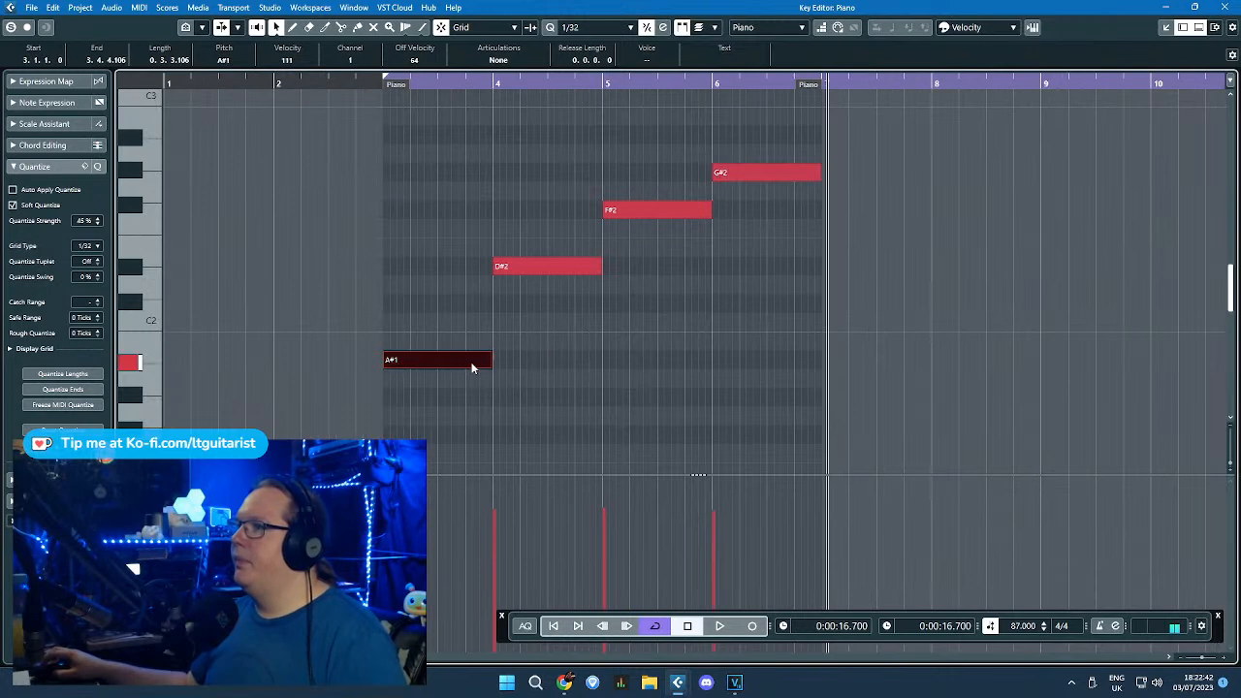
pyautogui.moveTo(393, 158); pyautogui.dragTo(837, 423)
pyautogui.hotkey('shift', 'Down')
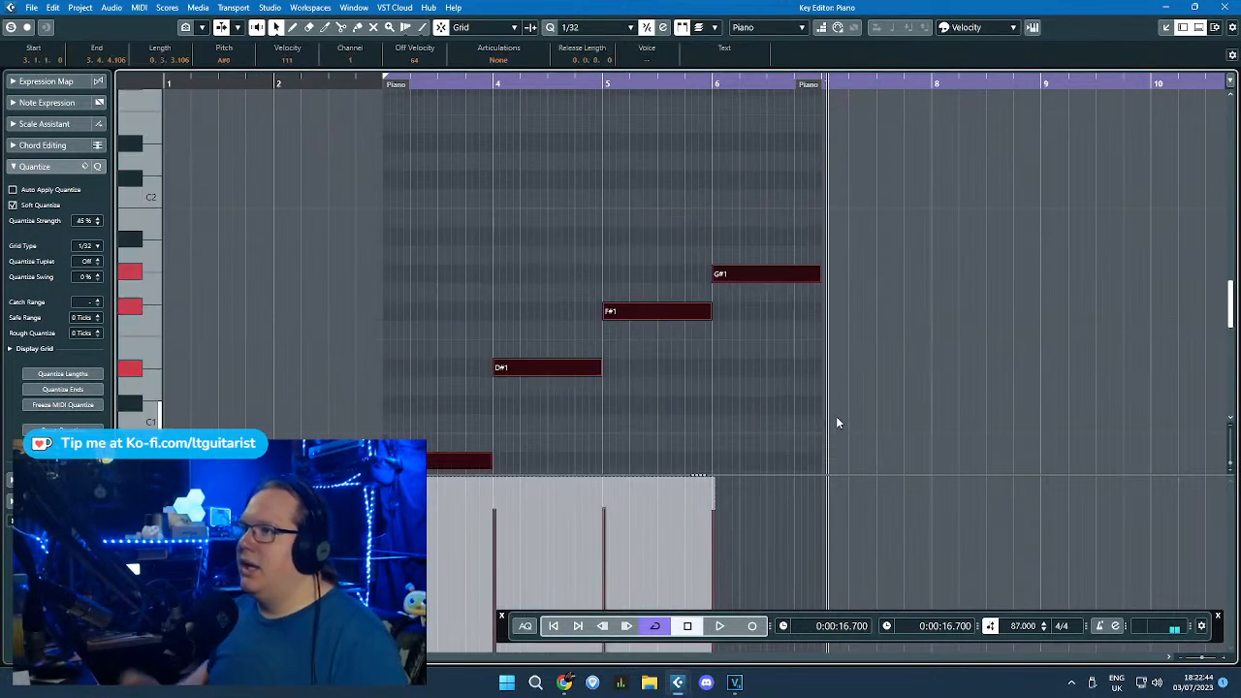
pyautogui.click(453, 256)
pyautogui.click(440, 458)
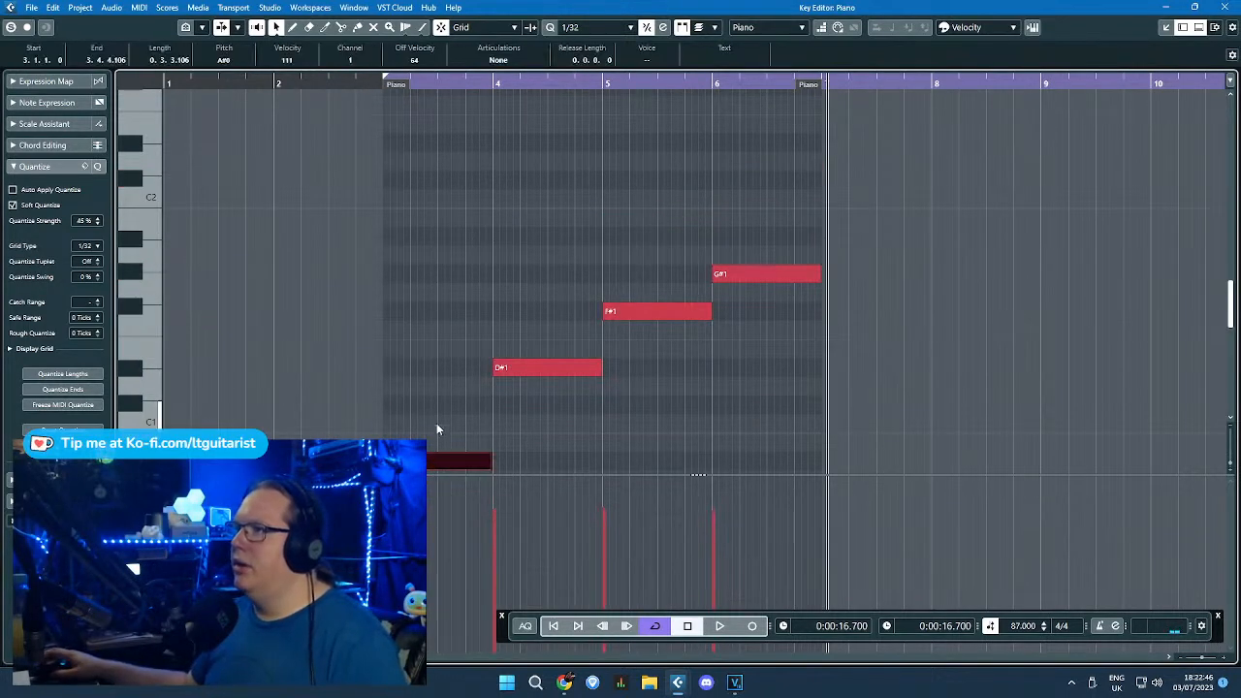
pyautogui.hotkey('ctrl', 'z')
pyautogui.scroll(4, 608, 239)
pyautogui.click(547, 294)
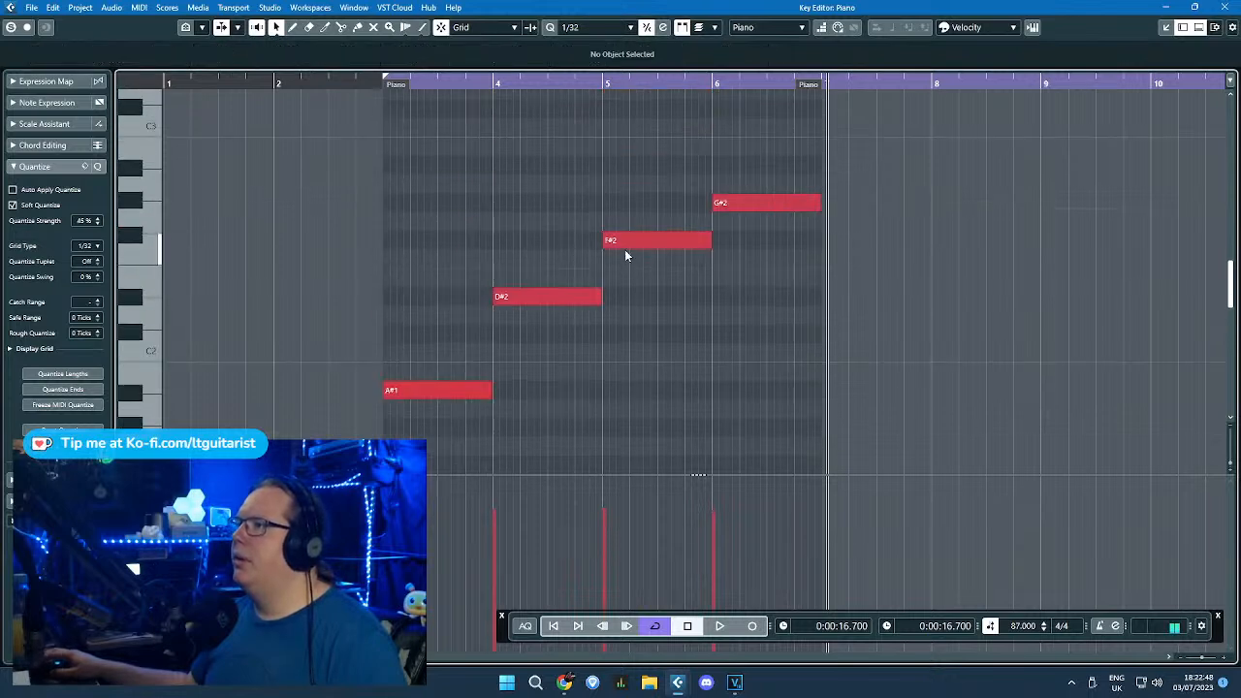
# Step: Transpose only the notes in bars 5 and 6 down one octave, audition them, and close the Key Editor
pyautogui.moveTo(665, 193); pyautogui.dragTo(805, 283)
pyautogui.hotkey('shift', 'Down')
pyautogui.click(660, 341)
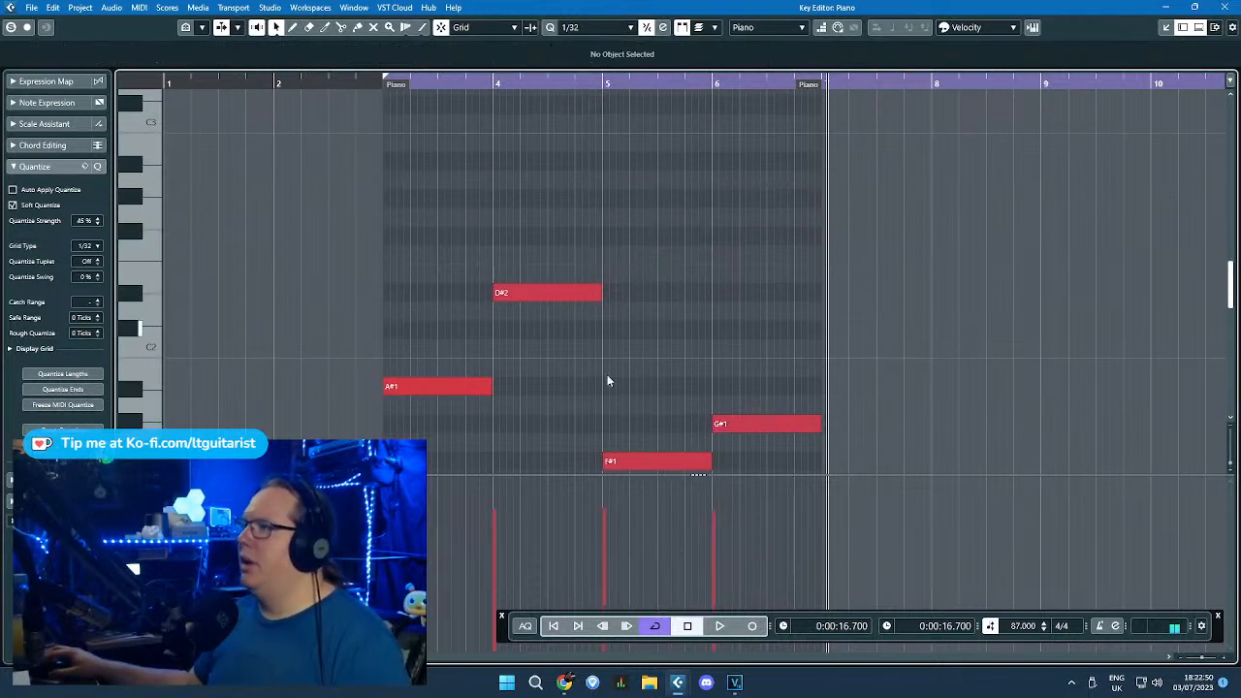
pyautogui.click(634, 459)
pyautogui.click(746, 430)
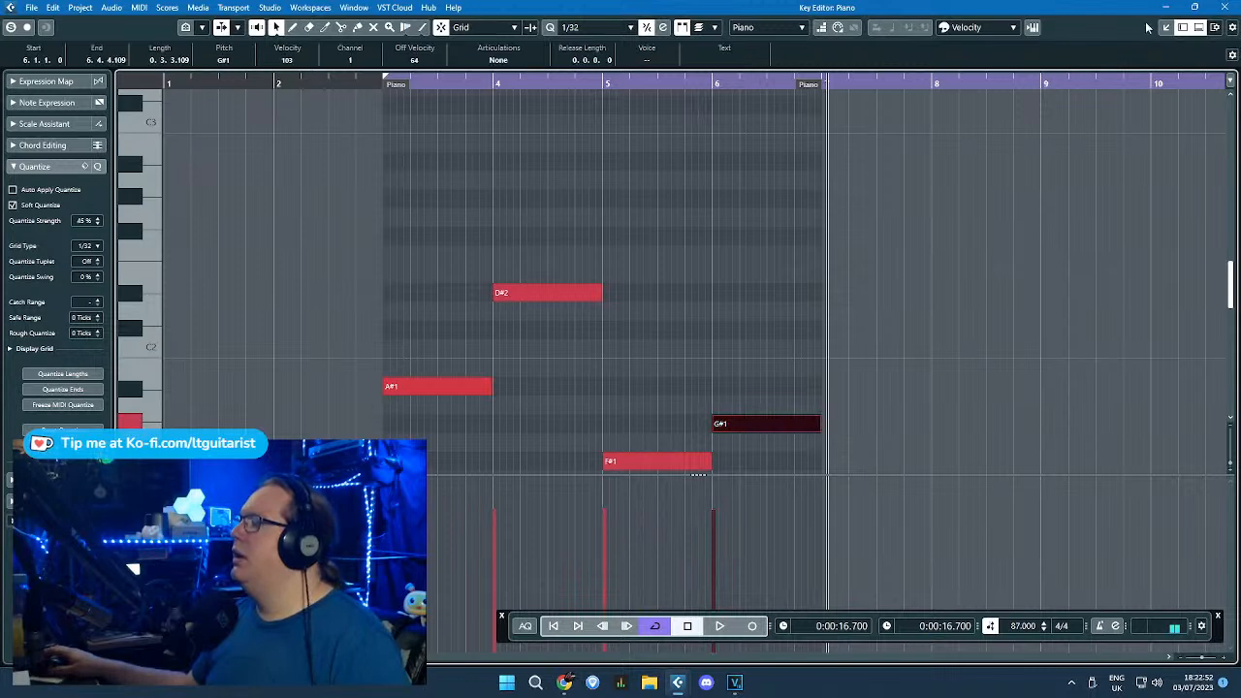
pyautogui.click(1223, 7)
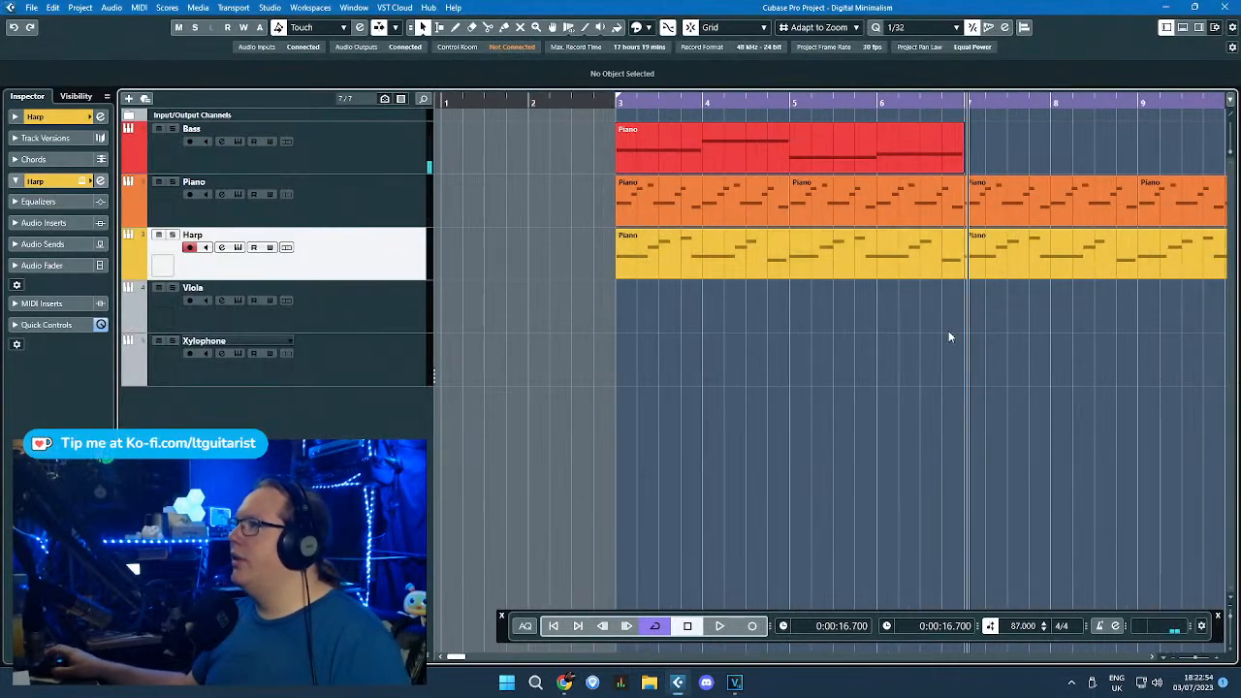
# Step: Duplicate the four-bar Bass part to bar 7 and play the Bass, Piano and Harp together
pyautogui.click(847, 166)
pyautogui.hotkey('ctrl', 'd')
pyautogui.press('g')
pyautogui.press('space')
pyautogui.click(692, 365)
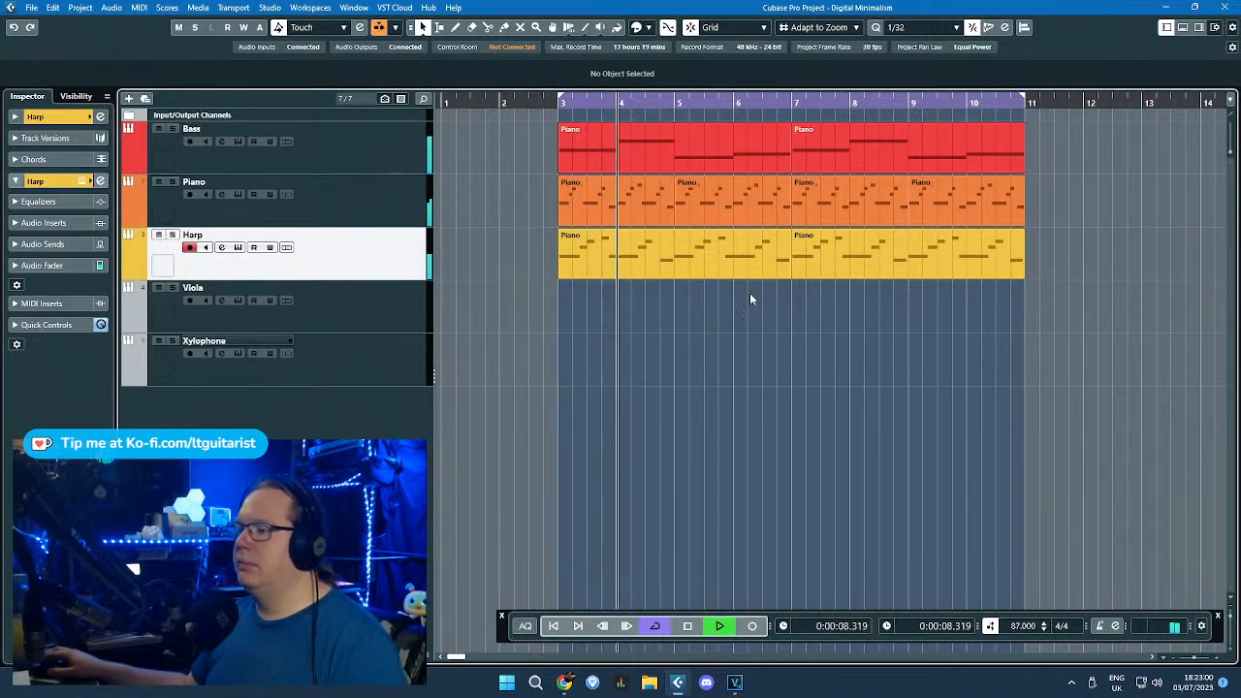
pyautogui.scroll(1, 855, 360)
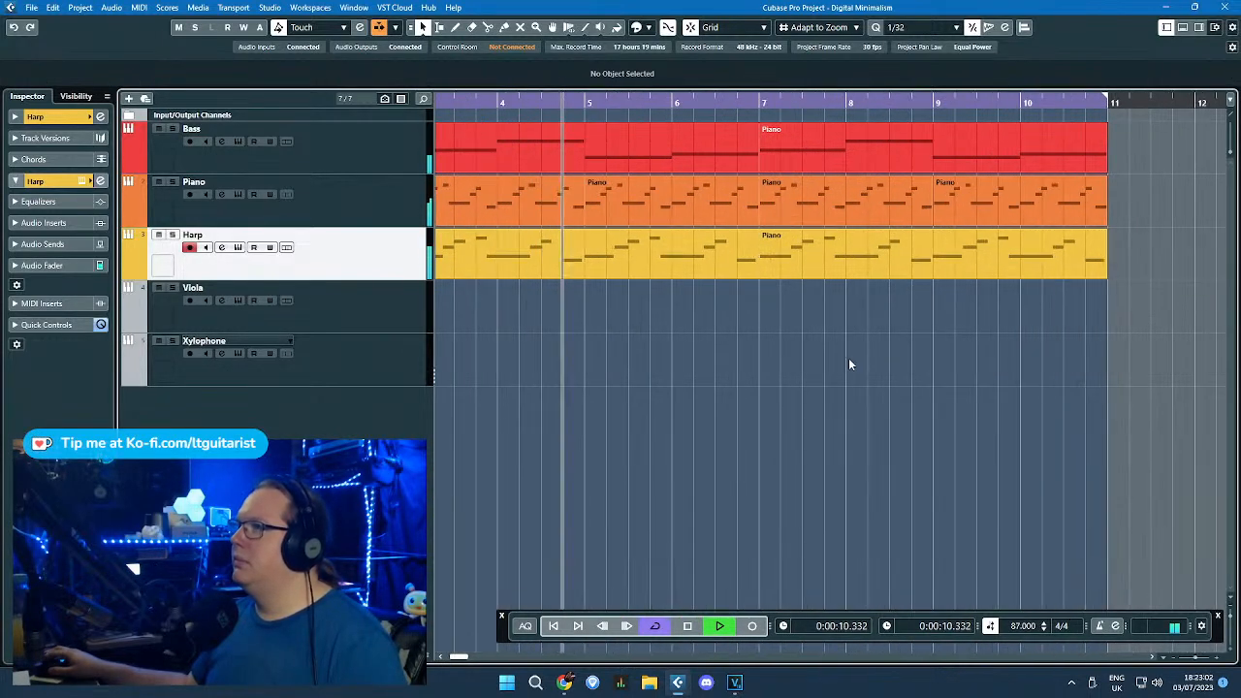
pyautogui.scroll(-1, 844, 355)
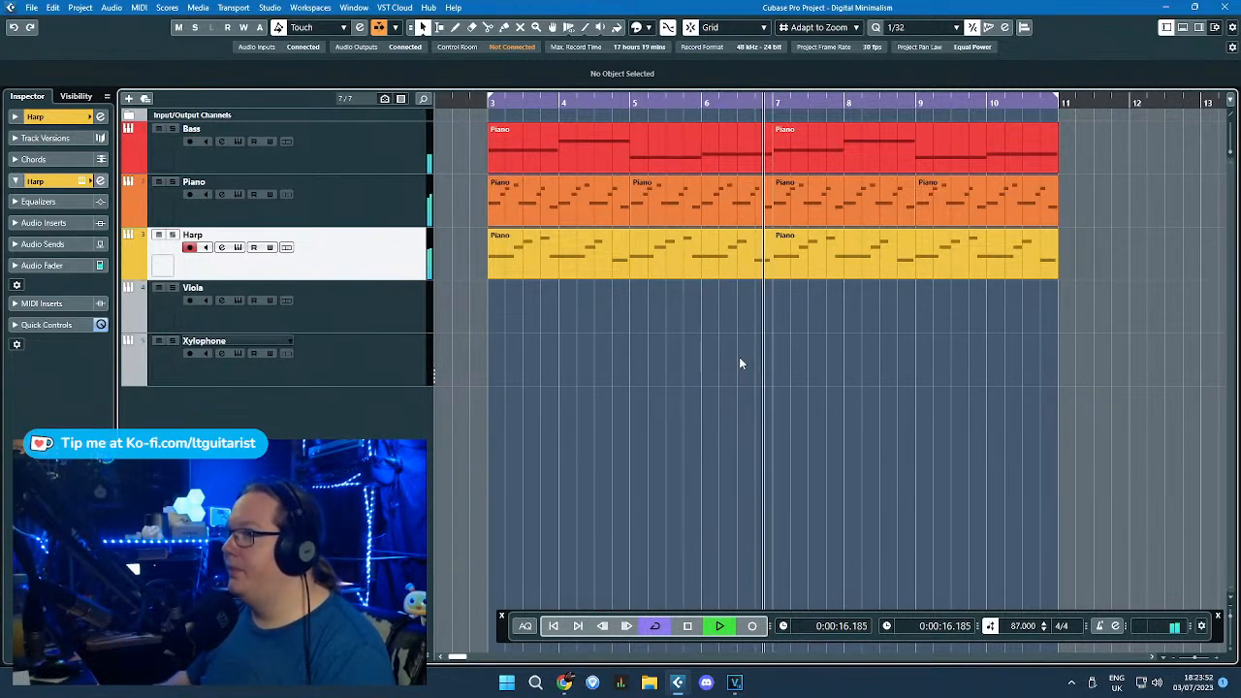
pyautogui.press('space')
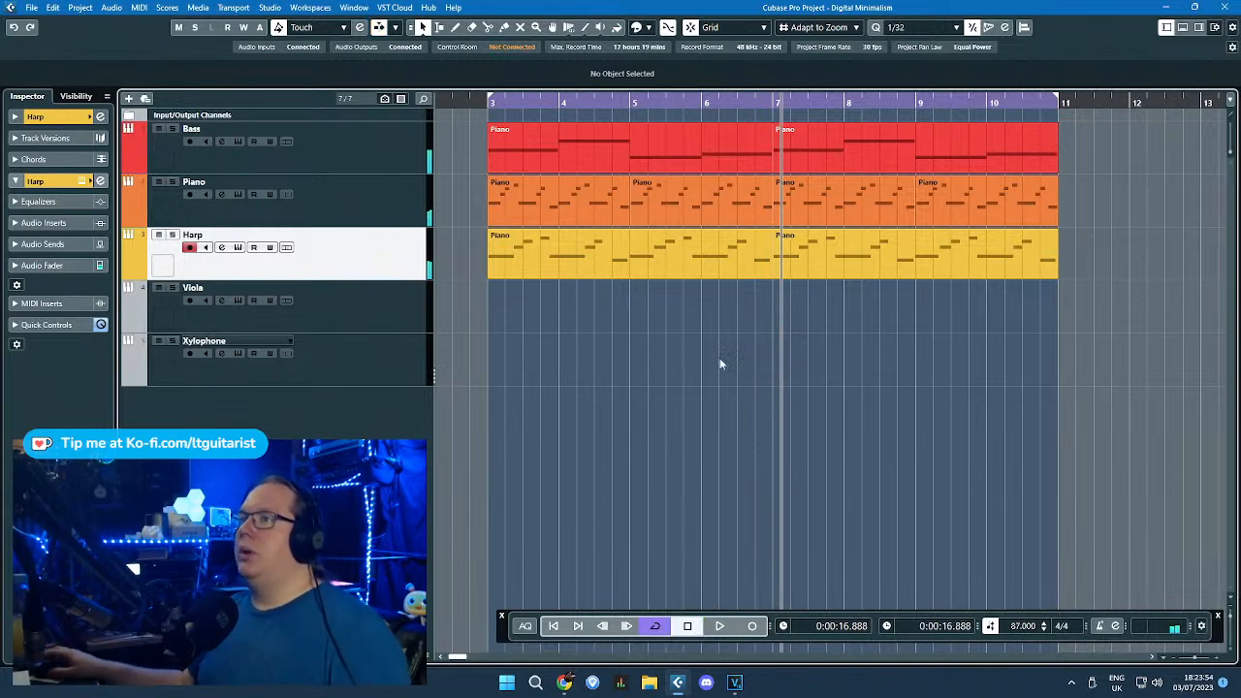
# Step: Color the Xylophone track green and copy the two-bar Piano part onto it at bar 3
pyautogui.click(136, 364)
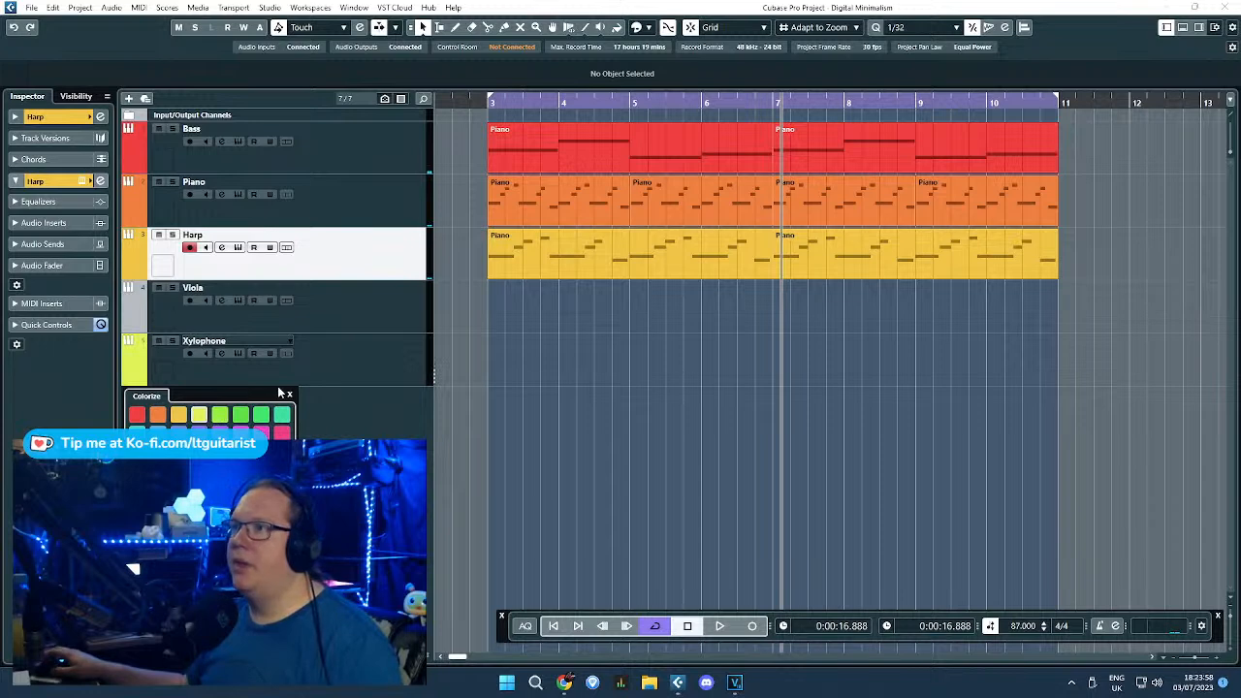
pyautogui.click(309, 385)
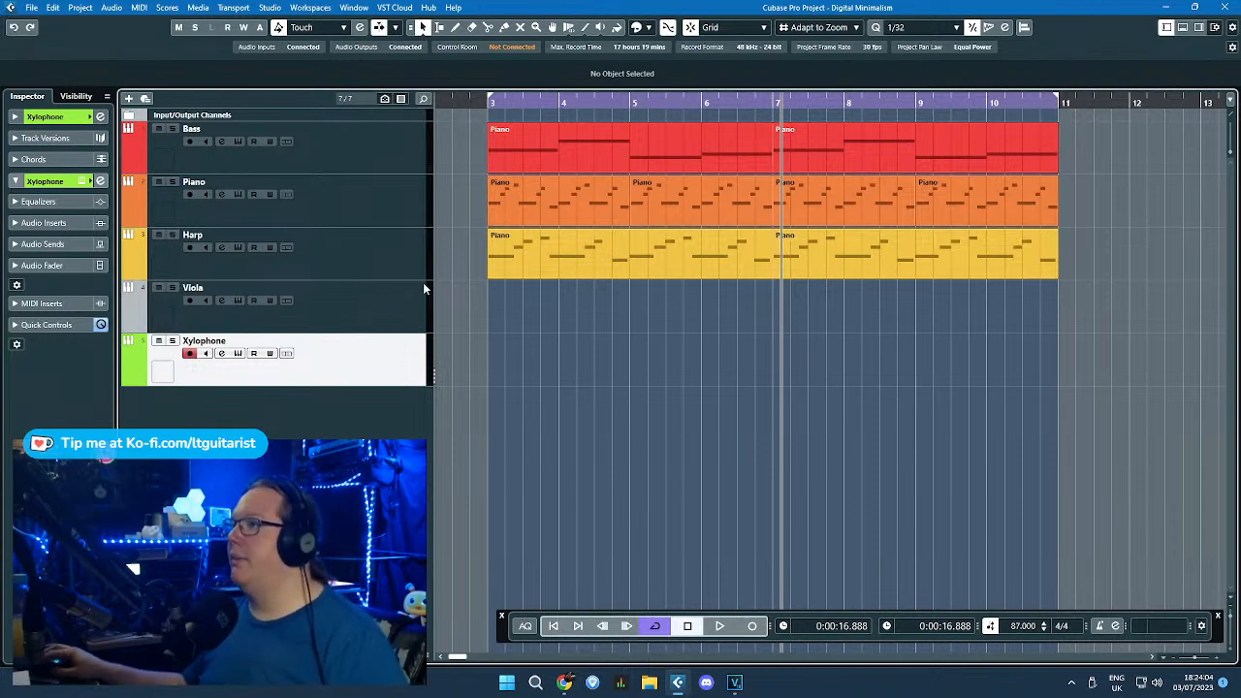
pyautogui.click(496, 216)
pyautogui.hotkey('ctrl', 'd')
pyautogui.click(626, 212)
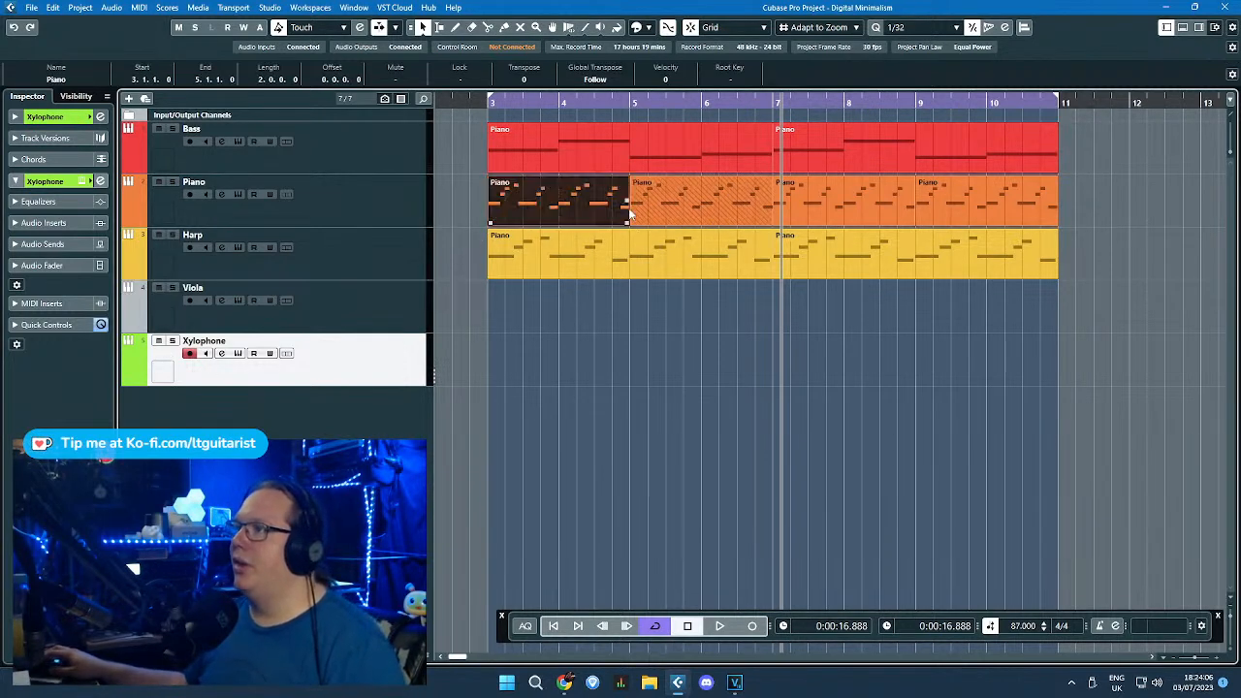
pyautogui.moveTo(667, 205); pyautogui.dragTo(578, 293)
pyautogui.hotkey('ctrl', 'z')
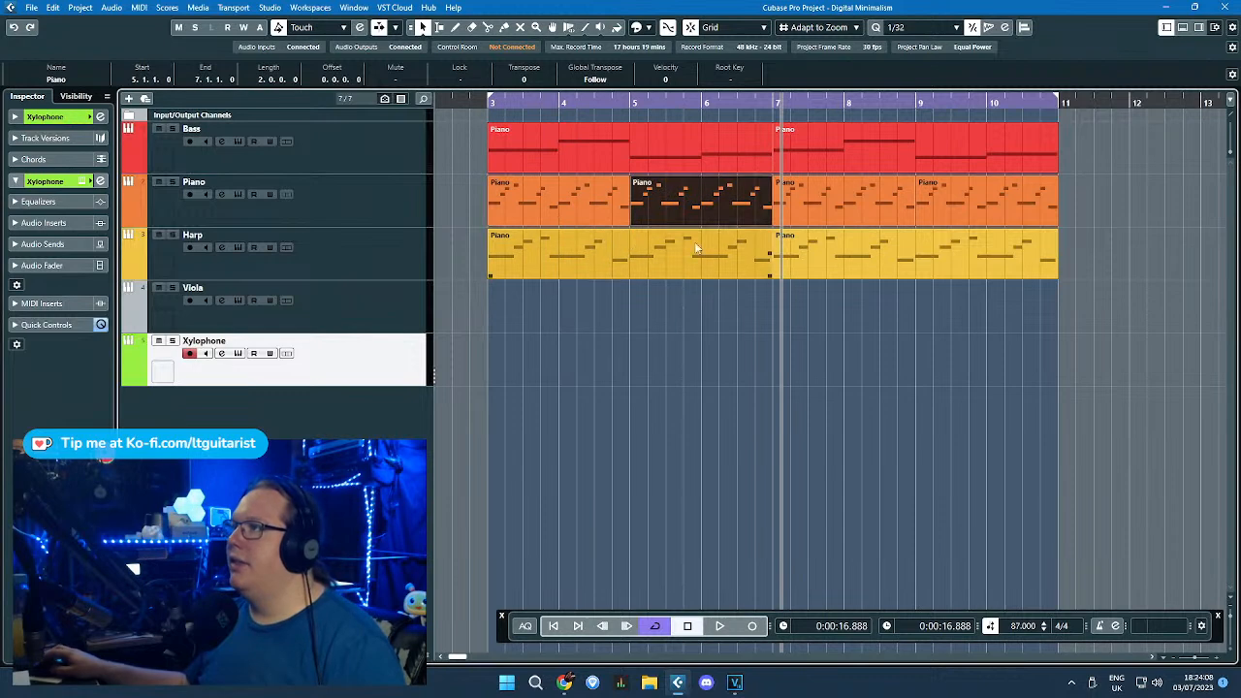
pyautogui.click(870, 223)
pyautogui.moveTo(800, 199); pyautogui.dragTo(515, 357)
pyautogui.click(506, 327)
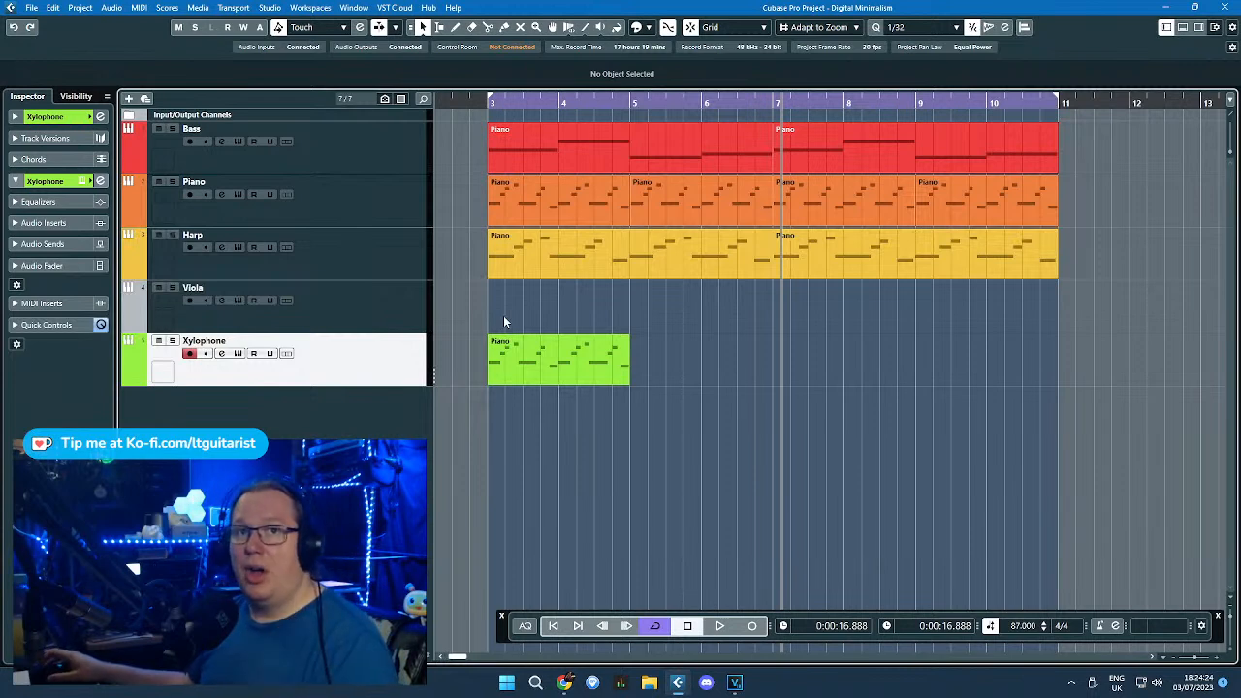
# Step: Split the Xylophone part at bar 4 and delete its second half
pyautogui.click(586, 340)
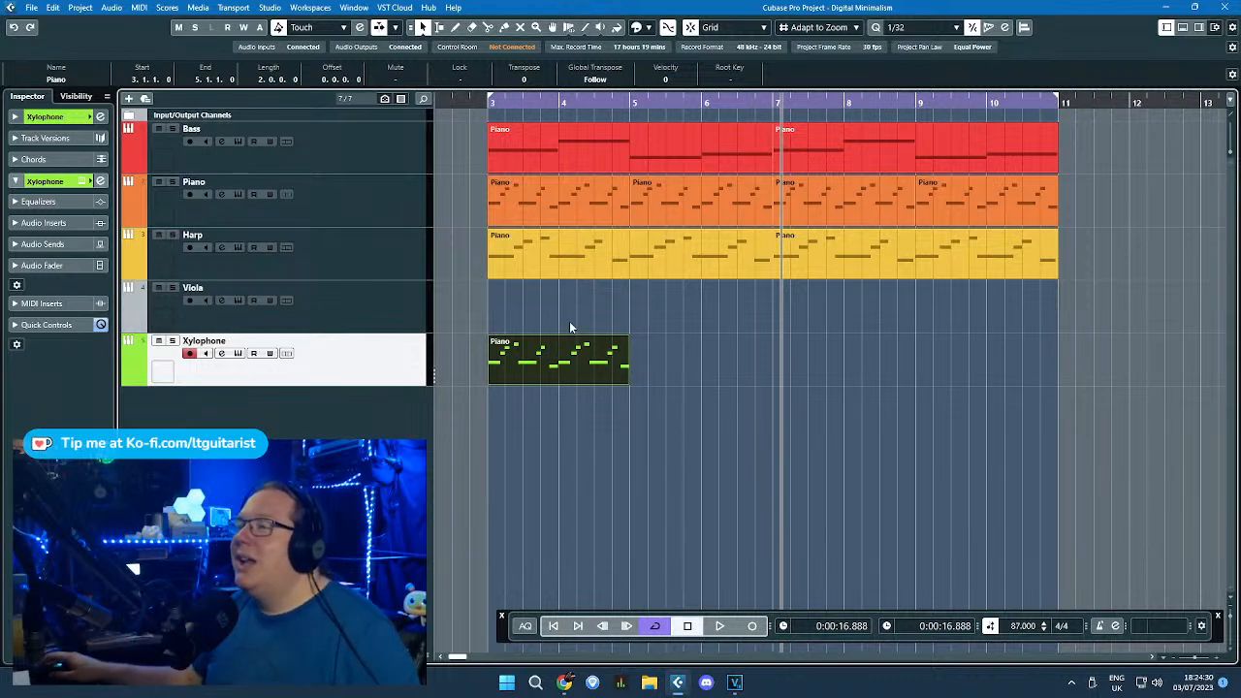
pyautogui.click(570, 327)
pyautogui.scroll(2, 502, 365)
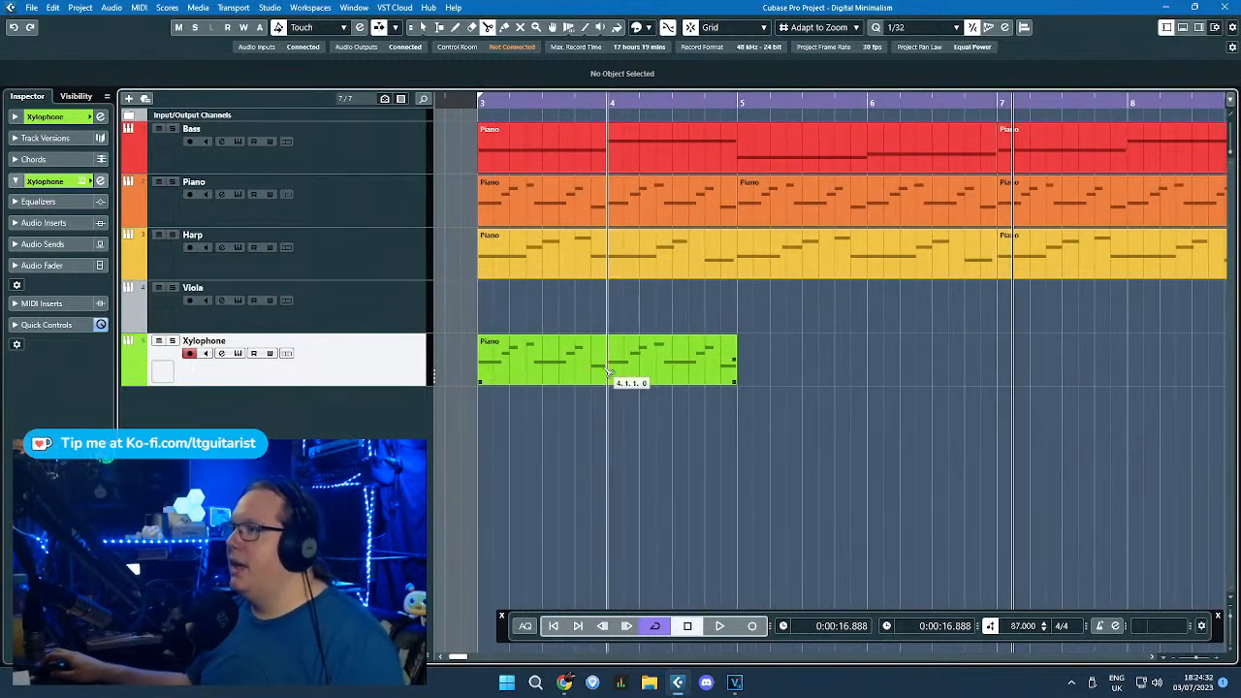
pyautogui.keyDown('alt'); pyautogui.click(606, 369); pyautogui.keyUp('alt')
pyautogui.press('Delete')
# Step: Open the one-bar Xylophone part in the Key Editor and transpose all its notes up two octaves
pyautogui.doubleClick(562, 363)
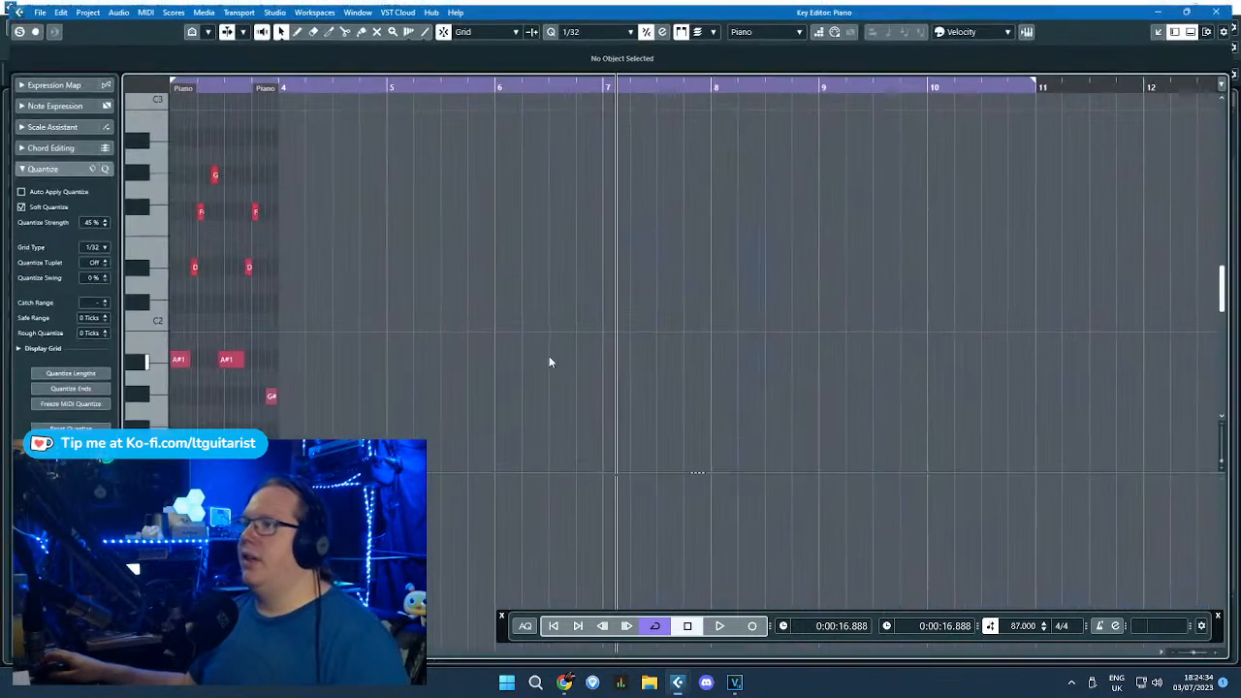
pyautogui.moveTo(176, 336); pyautogui.dragTo(160, 346)
pyautogui.scroll(2, 240, 335)
pyautogui.moveTo(369, 158); pyautogui.dragTo(791, 421)
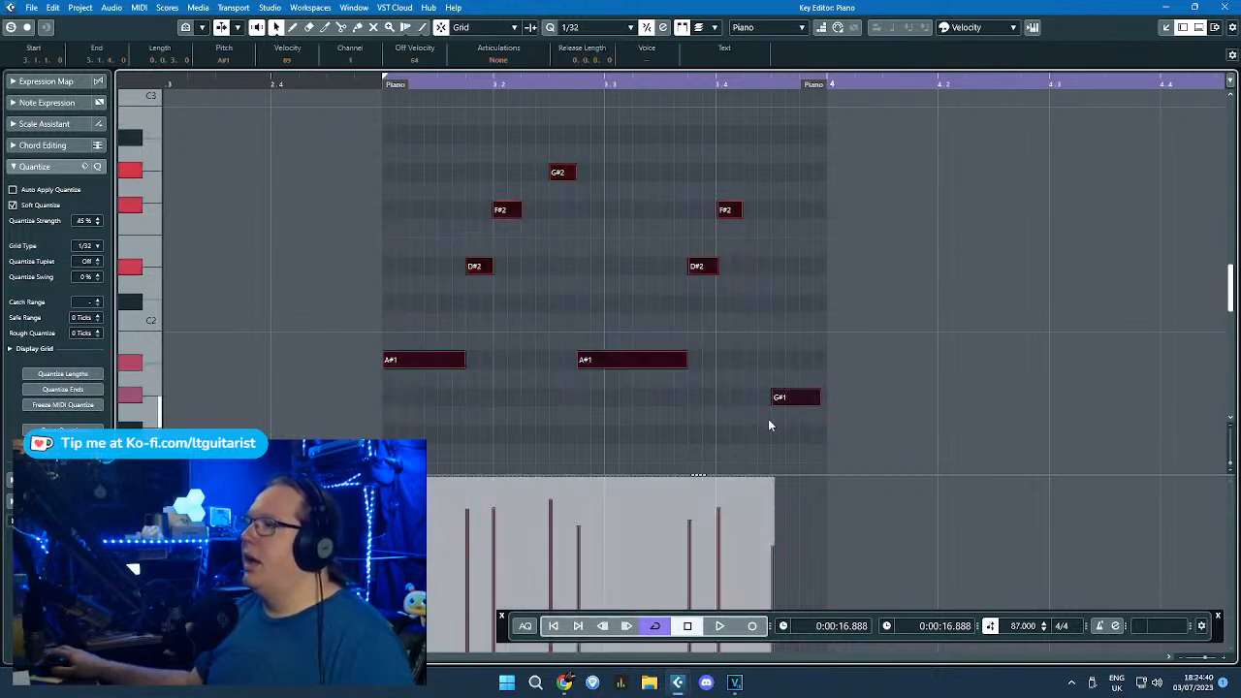
pyautogui.scroll(-1, 770, 415)
pyautogui.click(560, 371)
pyautogui.click(550, 361)
pyautogui.moveTo(490, 180); pyautogui.dragTo(849, 414)
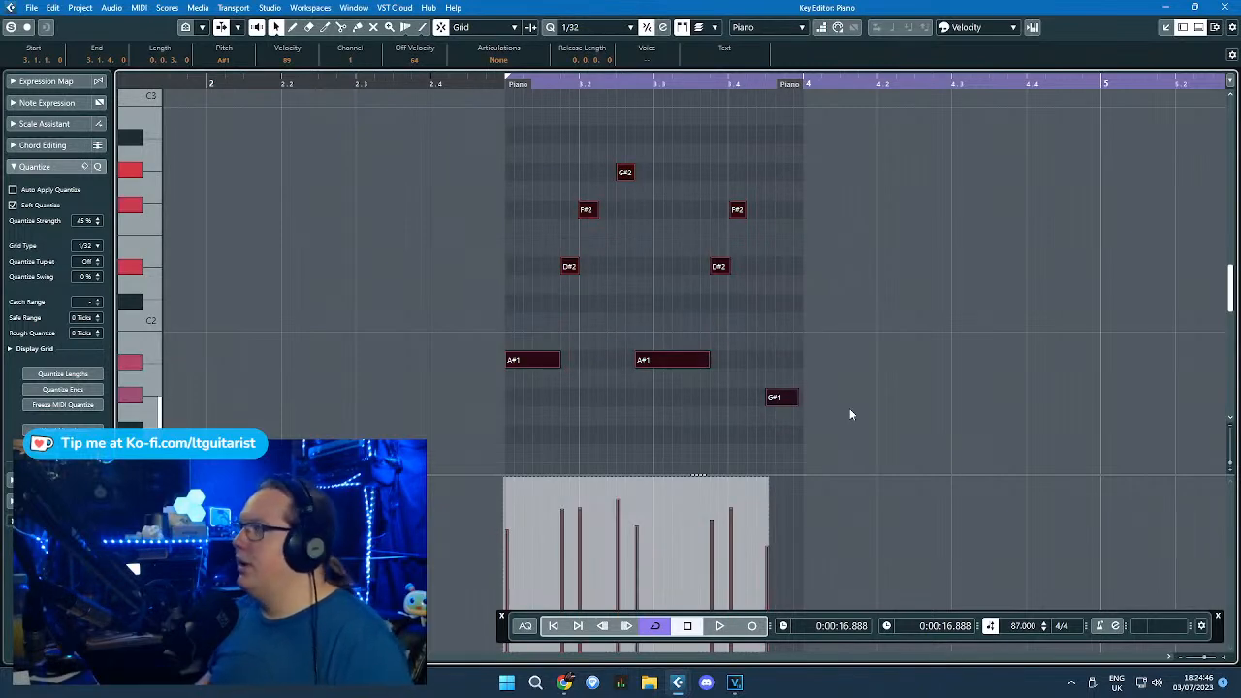
pyautogui.hotkey('shift', 'Up')
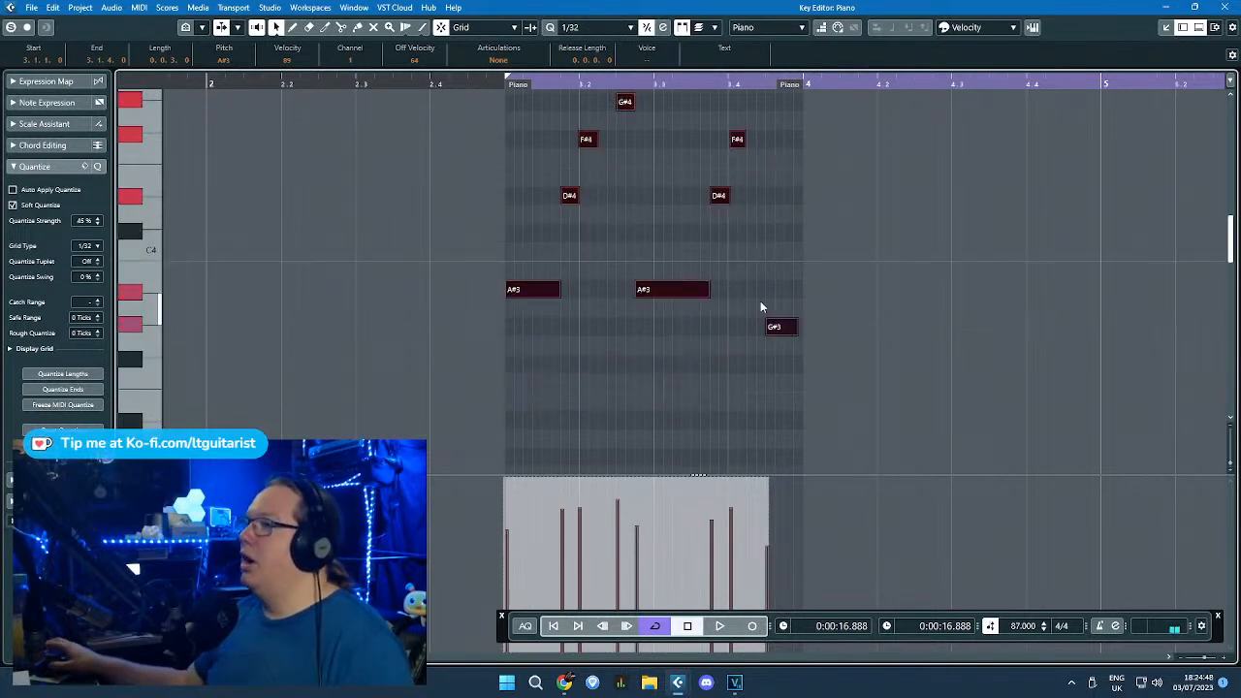
# Step: Audition the transposed Xylophone notes, play them with the other tracks, and close the Key Editor
pyautogui.click(532, 293)
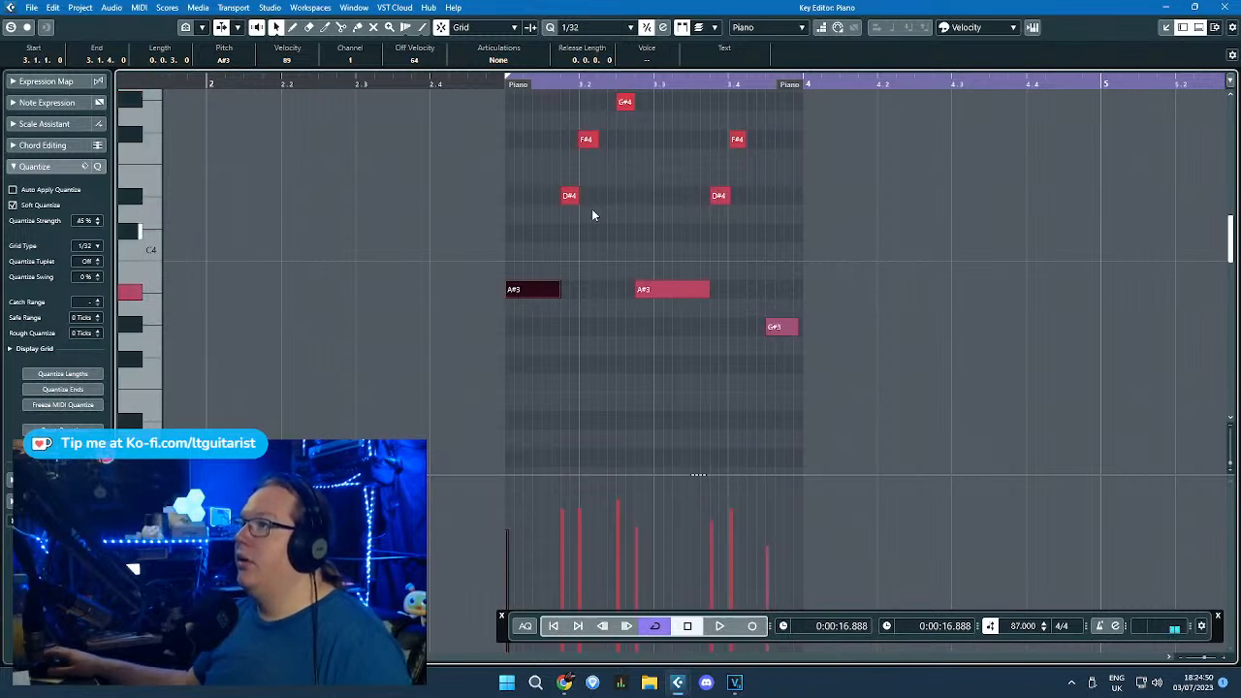
pyautogui.click(497, 94)
pyautogui.press('space')
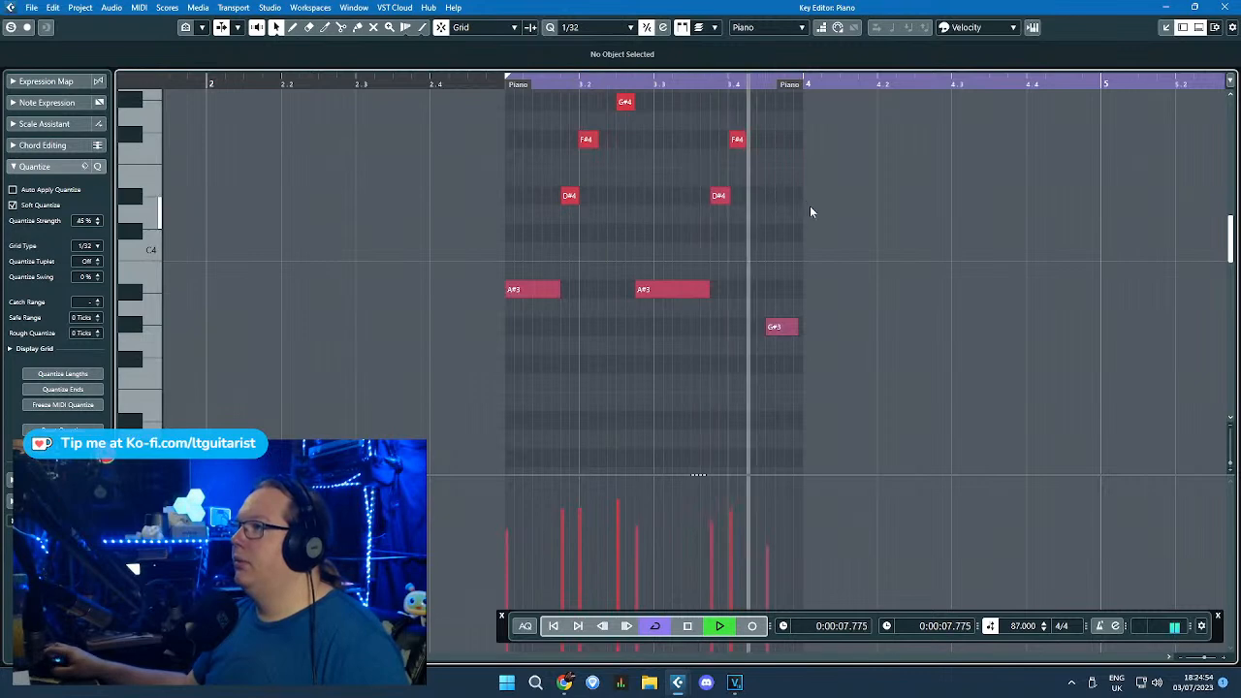
pyautogui.press('space')
pyautogui.click(1225, 9)
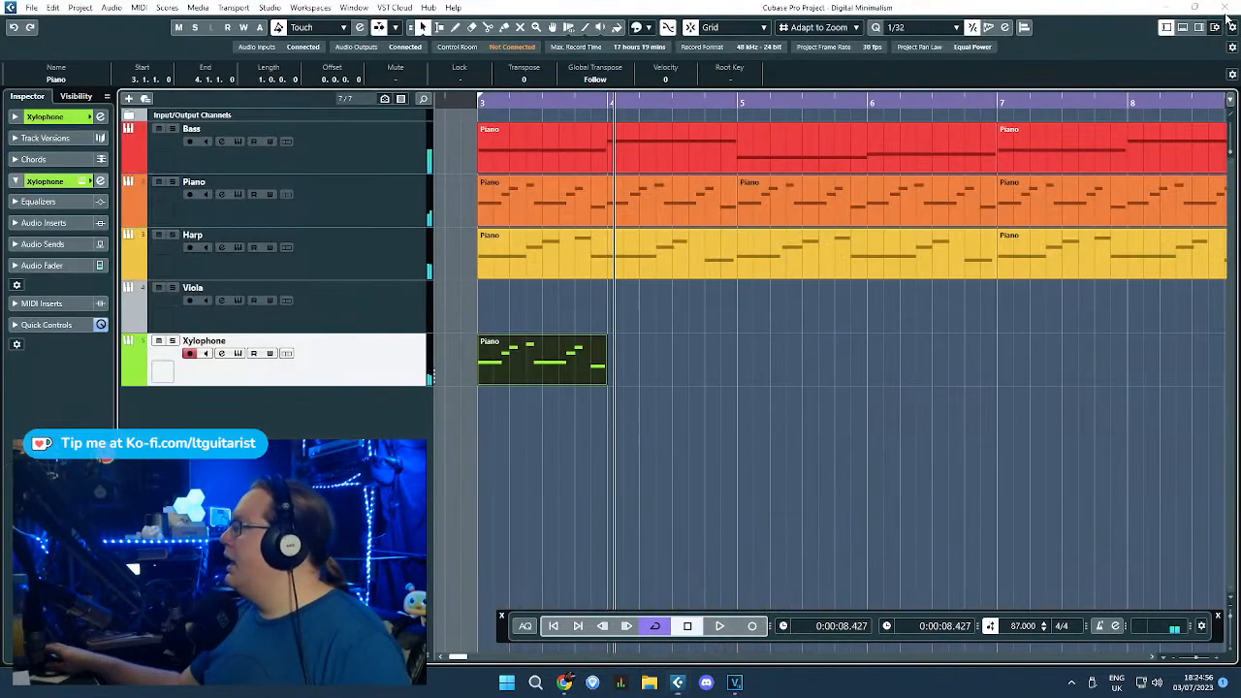
pyautogui.rightClick(1224, 12)
pyautogui.click(825, 274)
pyautogui.click(804, 325)
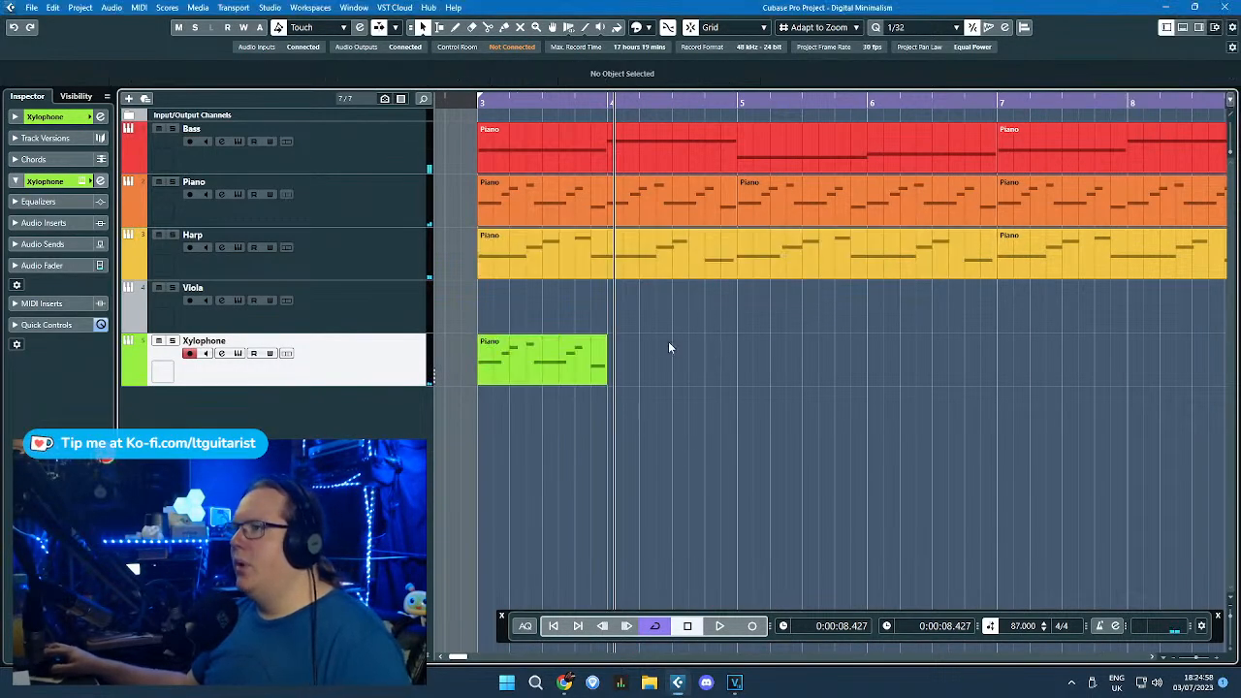
# Step: Try compressing the one-bar Xylophone part to half a bar with Sizing Applies Time Stretch
pyautogui.click(586, 346)
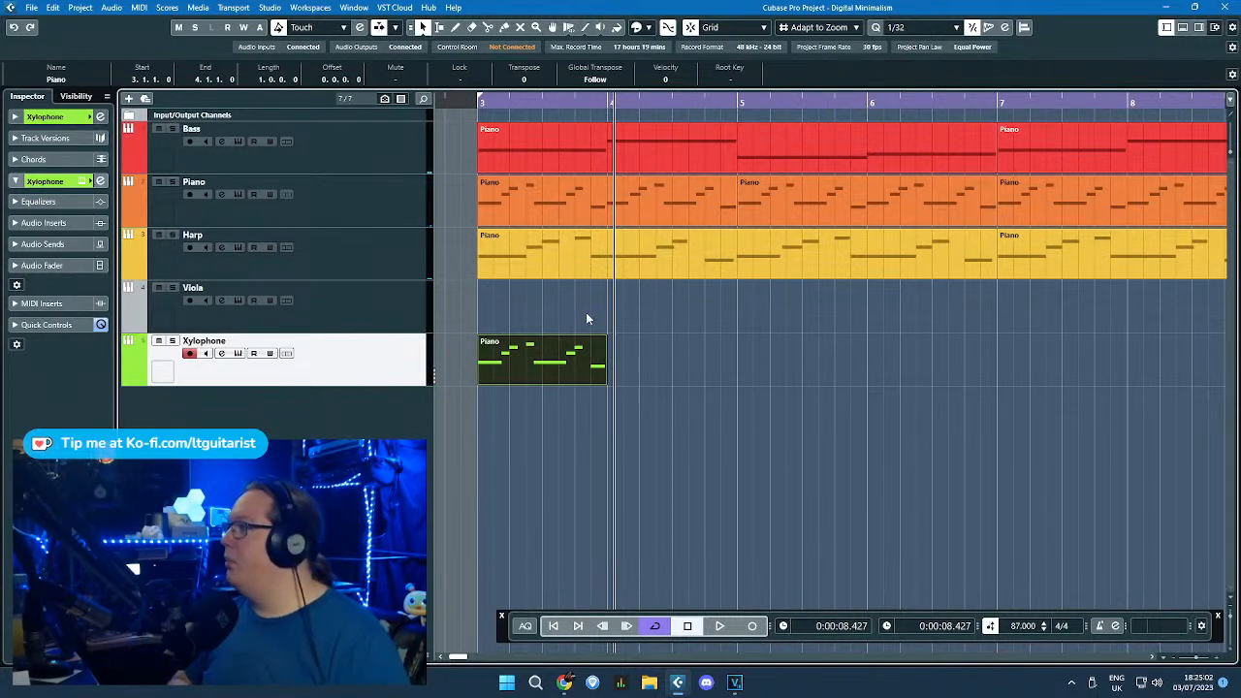
pyautogui.scroll(3, 491, 318)
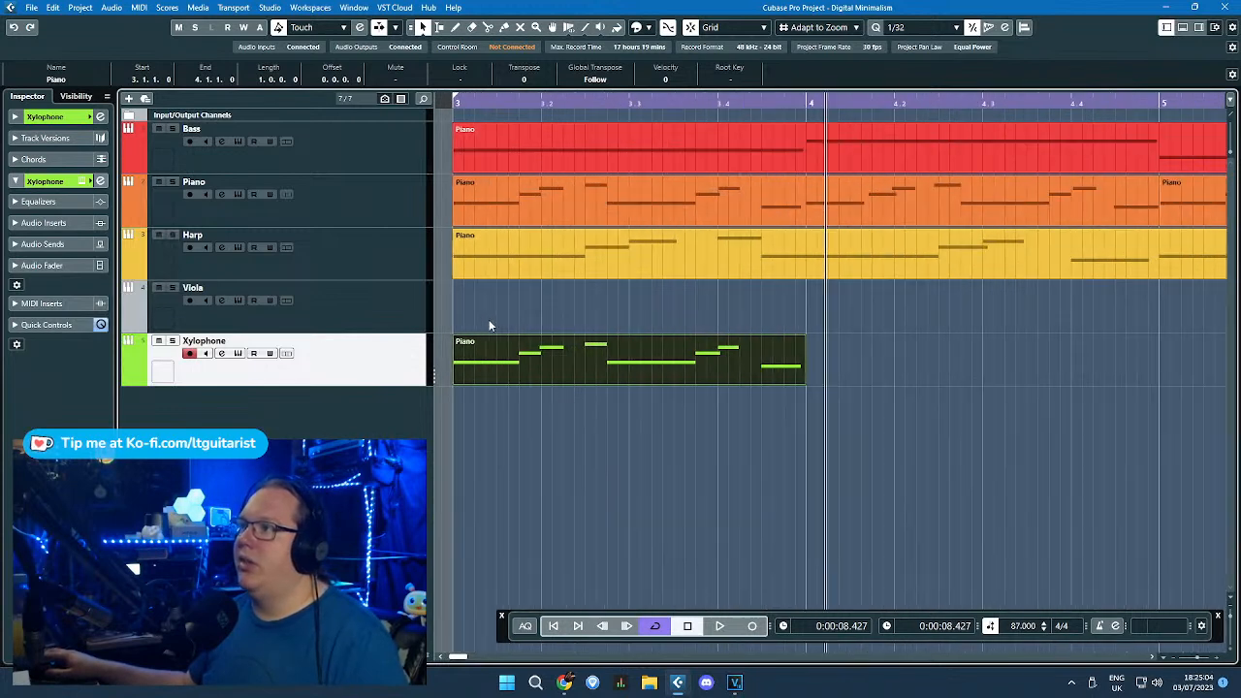
pyautogui.click(453, 424)
pyautogui.hscroll(-3, 504, 436)
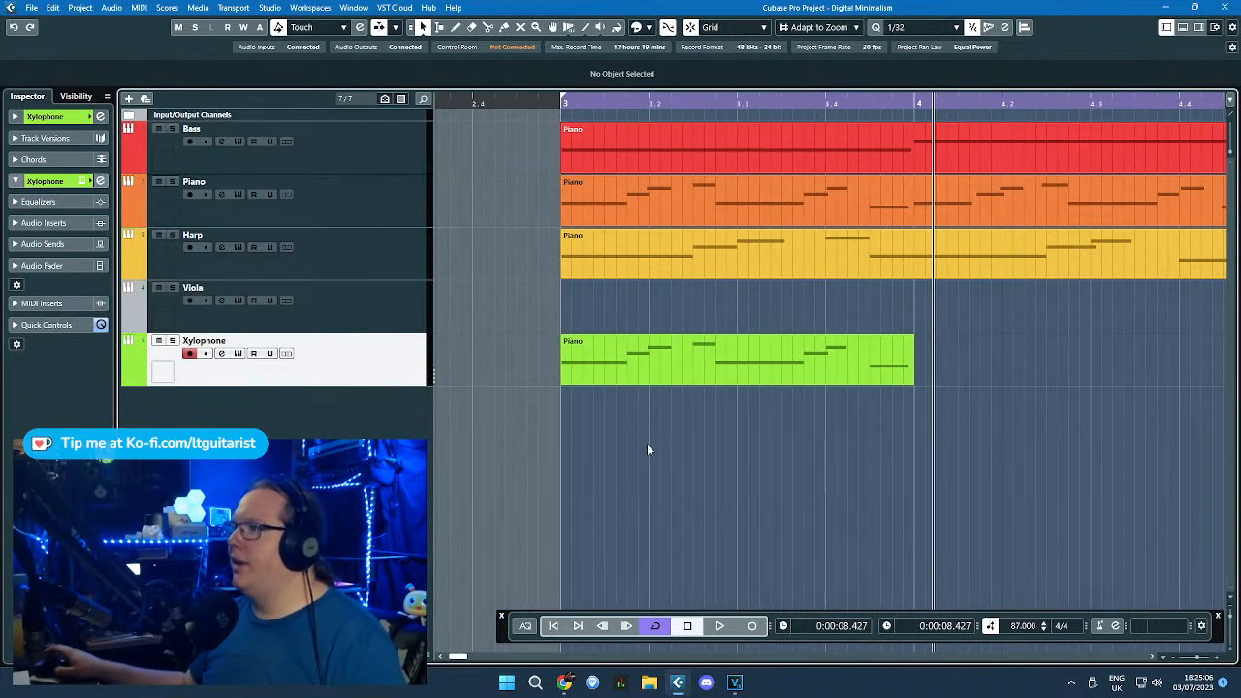
pyautogui.press('1')
pyautogui.press('1')
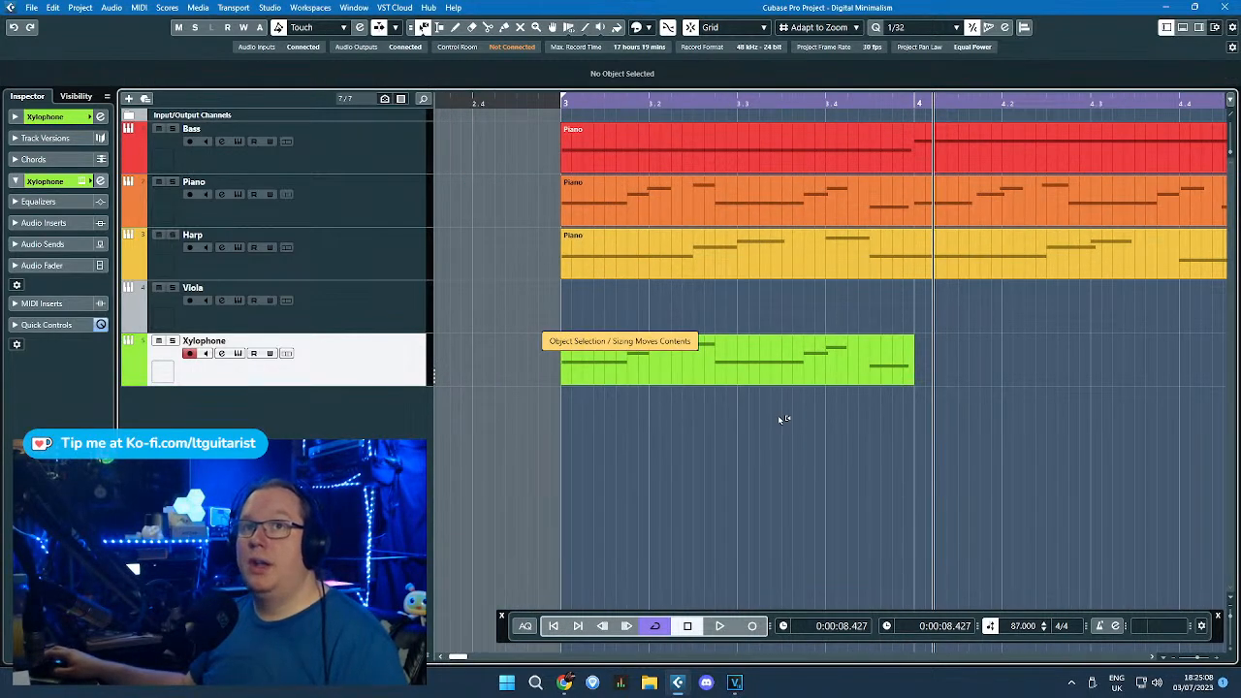
pyautogui.press('1')
pyautogui.press('1')
pyautogui.press('1')
pyautogui.press('1')
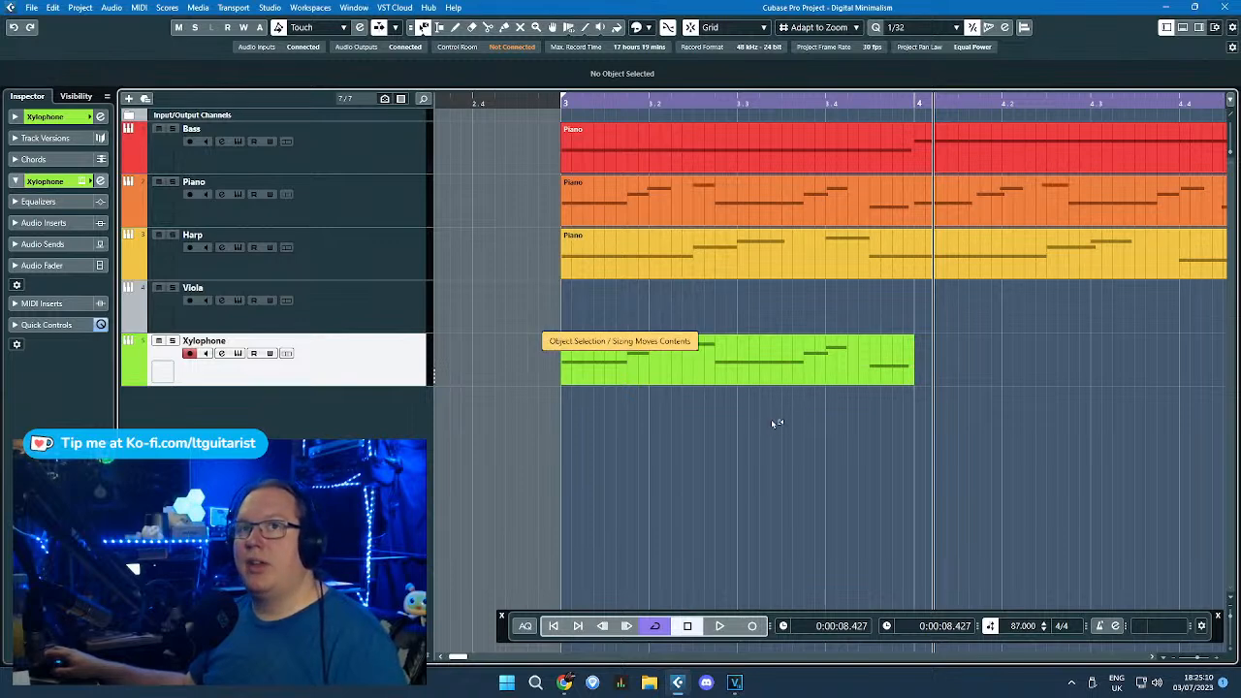
pyautogui.press('1')
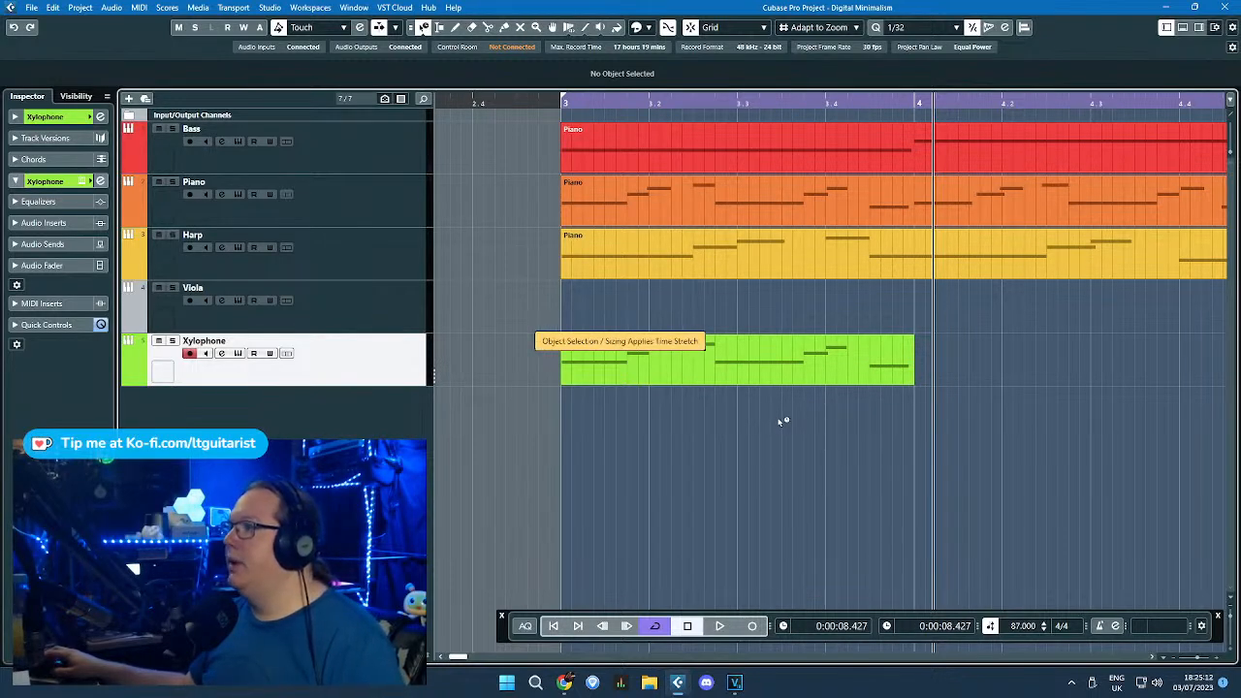
pyautogui.click(844, 382)
pyautogui.moveTo(911, 383); pyautogui.dragTo(737, 372)
pyautogui.click(542, 252)
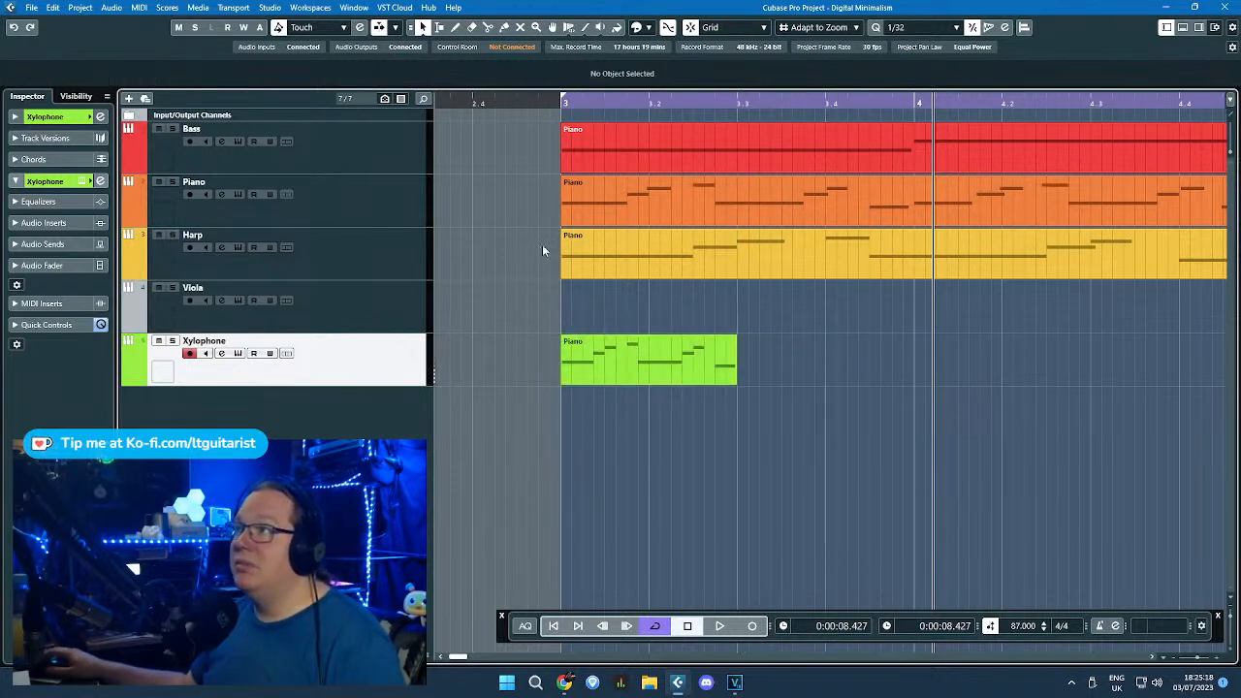
# Step: Audition the compressed Xylophone part soloed and undo its time stretch
pyautogui.click(549, 115)
pyautogui.press('space')
pyautogui.press('space')
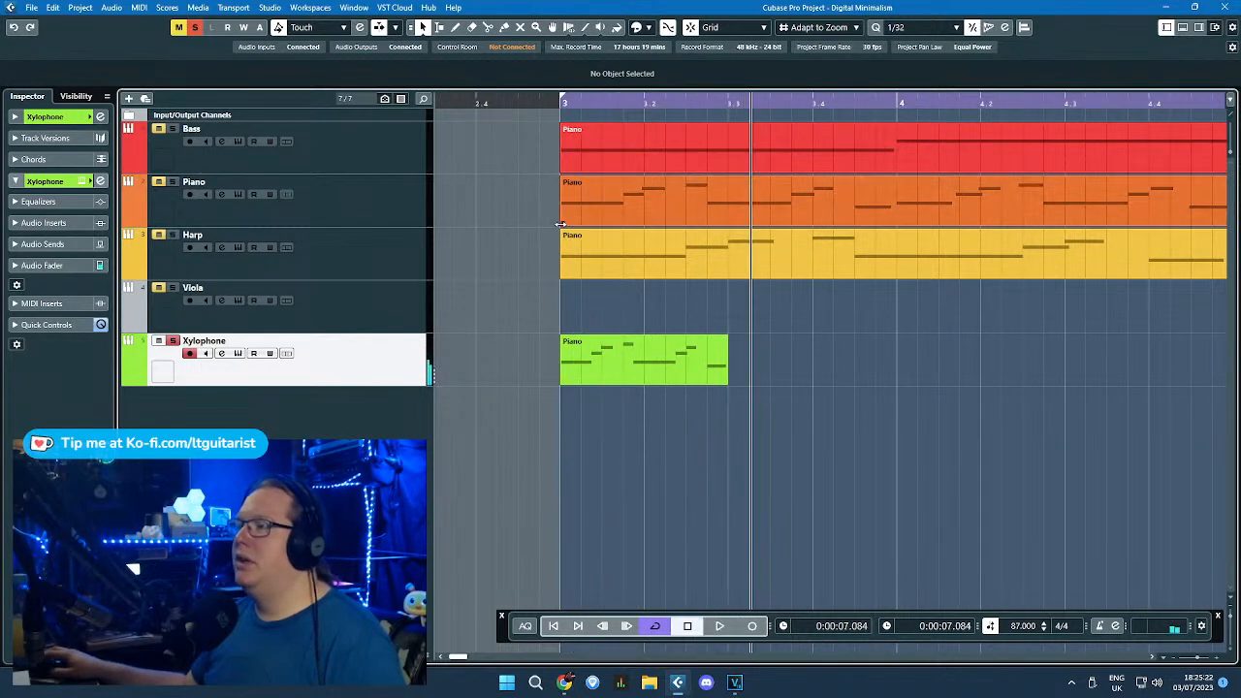
pyautogui.hotkey('ctrl', 'z')
# Step: Open the one-bar Xylophone part in the Key Editor, shorten the first A#3 by half and move the first D#4 to 3.1.3
pyautogui.scroll(-3, 538, 274)
pyautogui.click(553, 276)
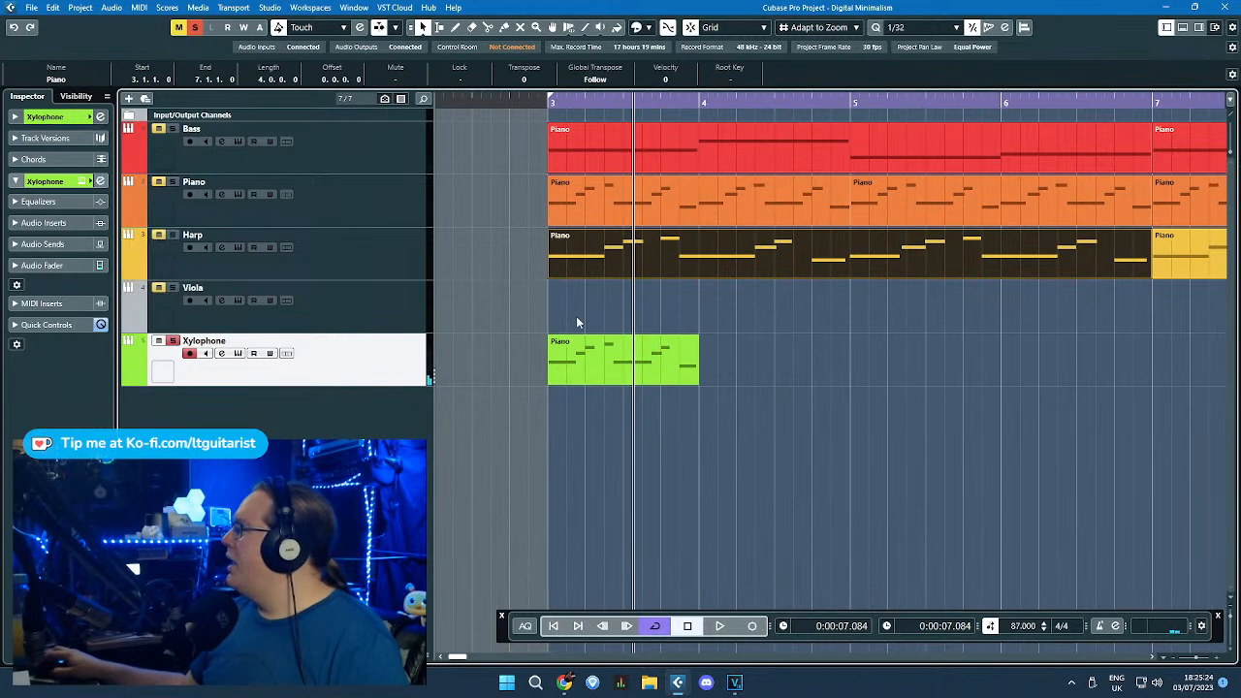
pyautogui.click(597, 351)
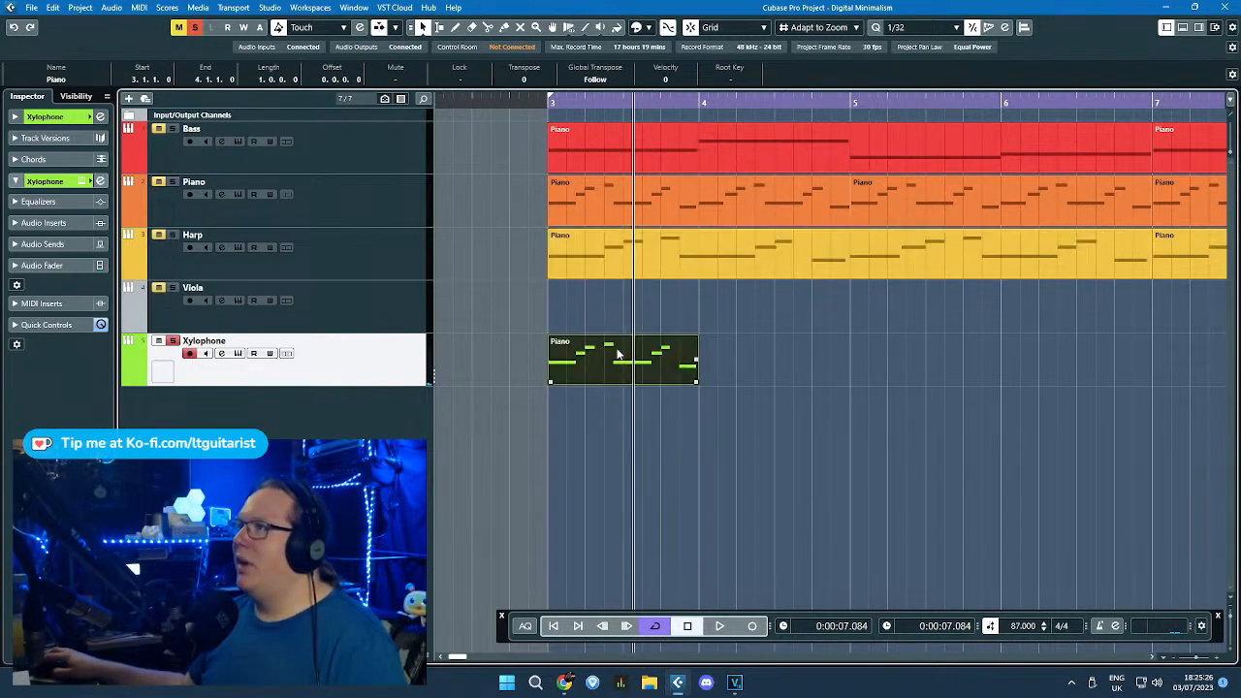
pyautogui.doubleClick(617, 355)
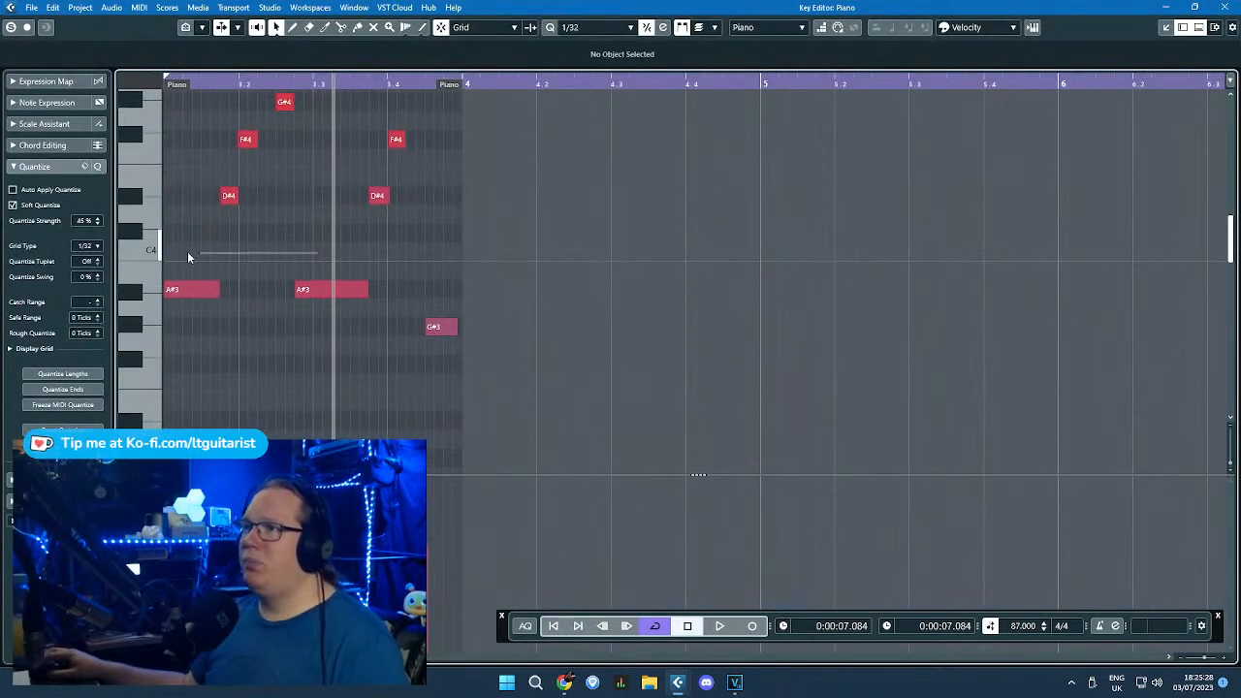
pyautogui.hscroll(-2, 175, 256)
pyautogui.scroll(2, 275, 276)
pyautogui.scroll(1, 330, 282)
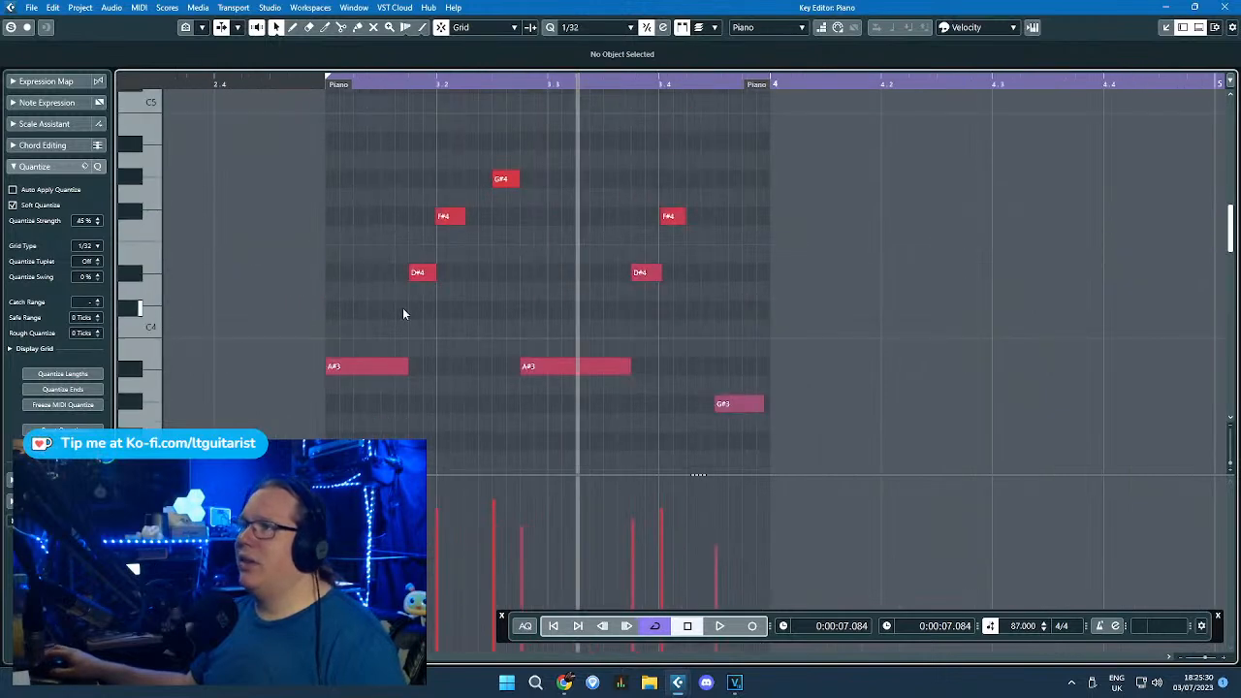
pyautogui.moveTo(404, 363); pyautogui.dragTo(376, 363)
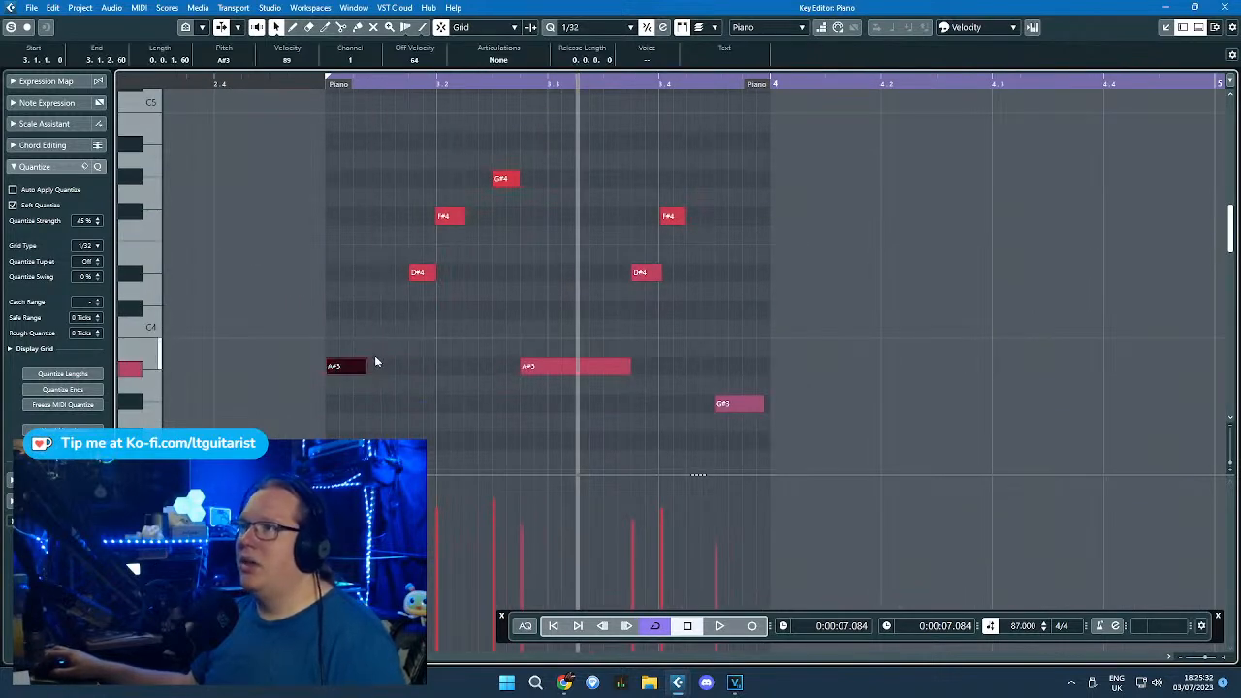
pyautogui.moveTo(417, 276); pyautogui.dragTo(393, 283)
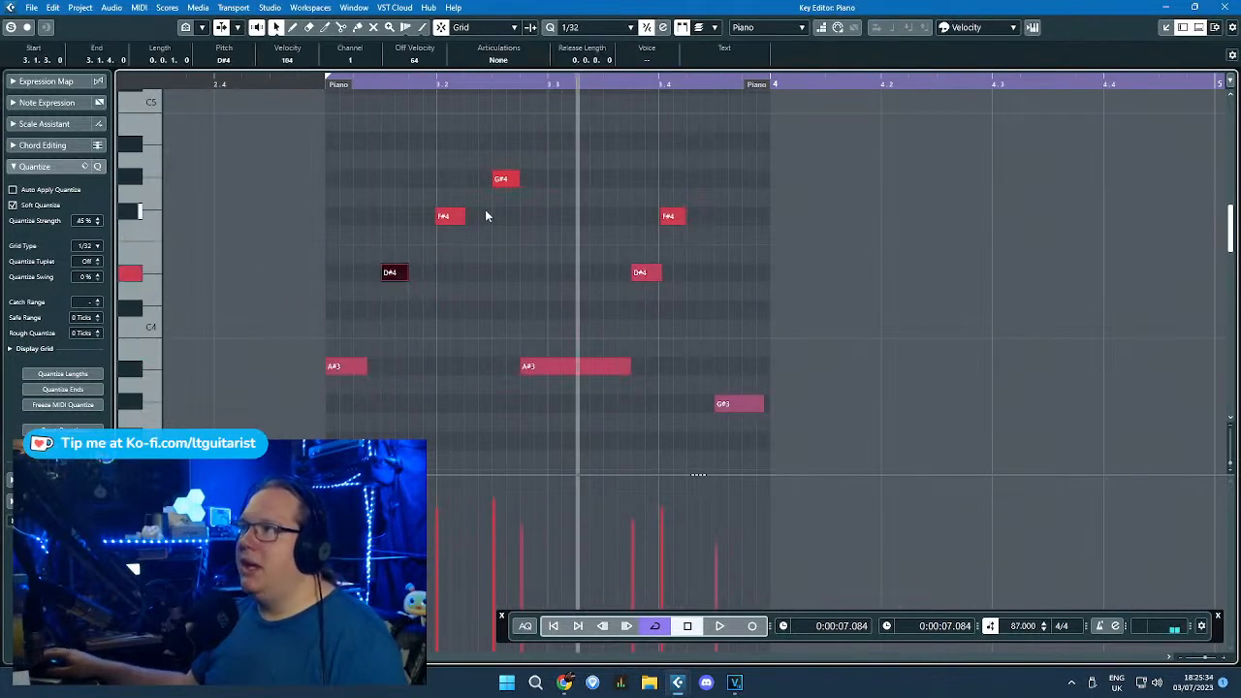
# Step: Replace the notes in the bar's second half with a copy of the first four notes at 3.3, and raise both A#3 velocities
pyautogui.moveTo(530, 194); pyautogui.dragTo(324, 152)
pyautogui.press('Delete')
pyautogui.hotkey('ctrl', 'd')
pyautogui.moveTo(540, 366); pyautogui.dragTo(566, 364)
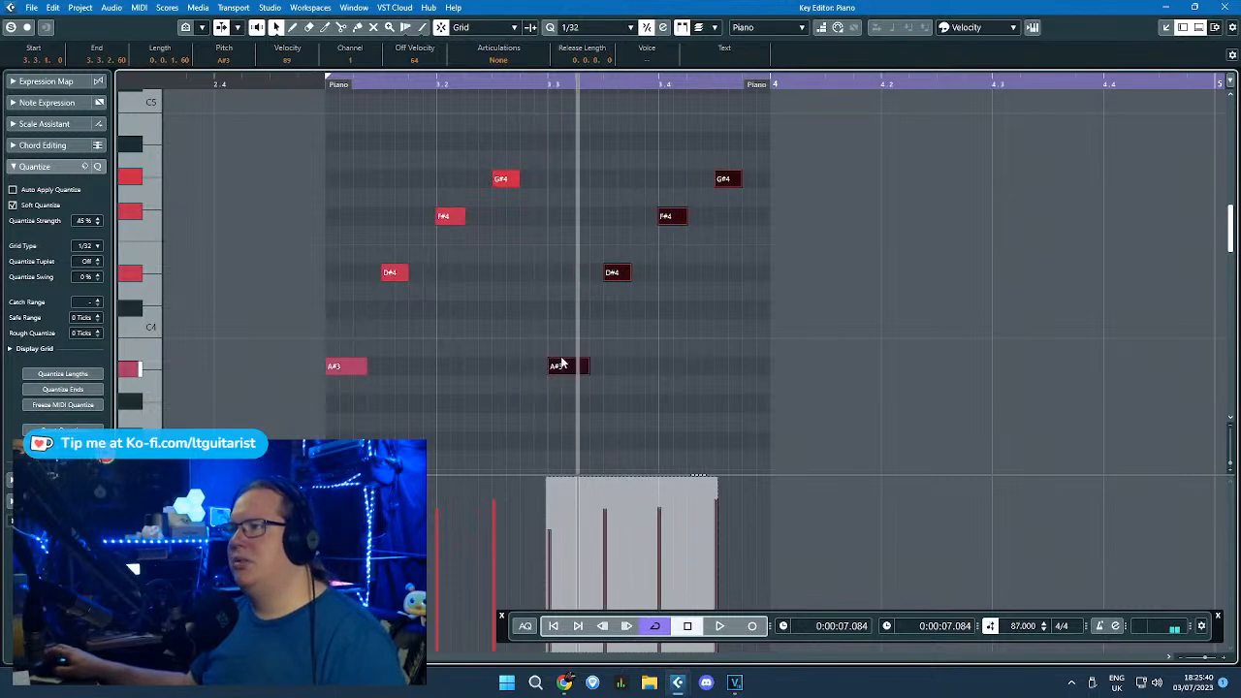
pyautogui.click(577, 355)
pyautogui.moveTo(566, 510); pyautogui.dragTo(484, 502)
pyautogui.moveTo(368, 509); pyautogui.dragTo(340, 511)
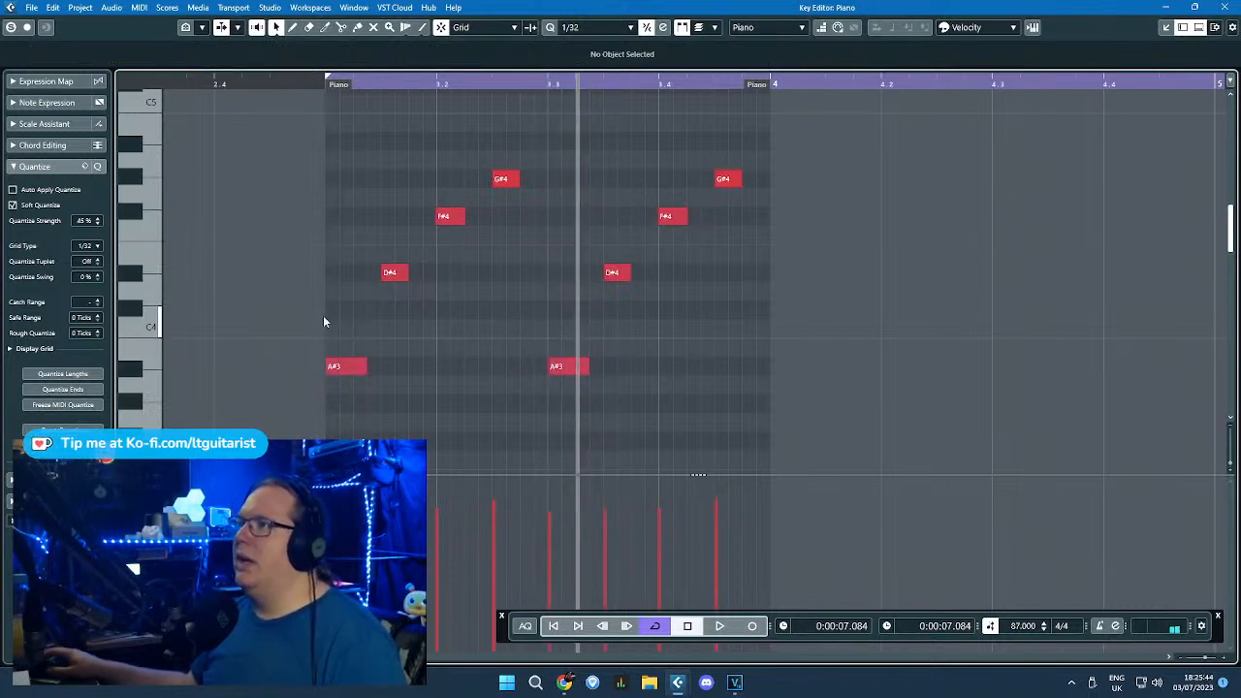
# Step: Audition the Xylophone pattern, lower its last G#4 an octave to G#3, replay it and close the Key Editor
pyautogui.click(313, 85)
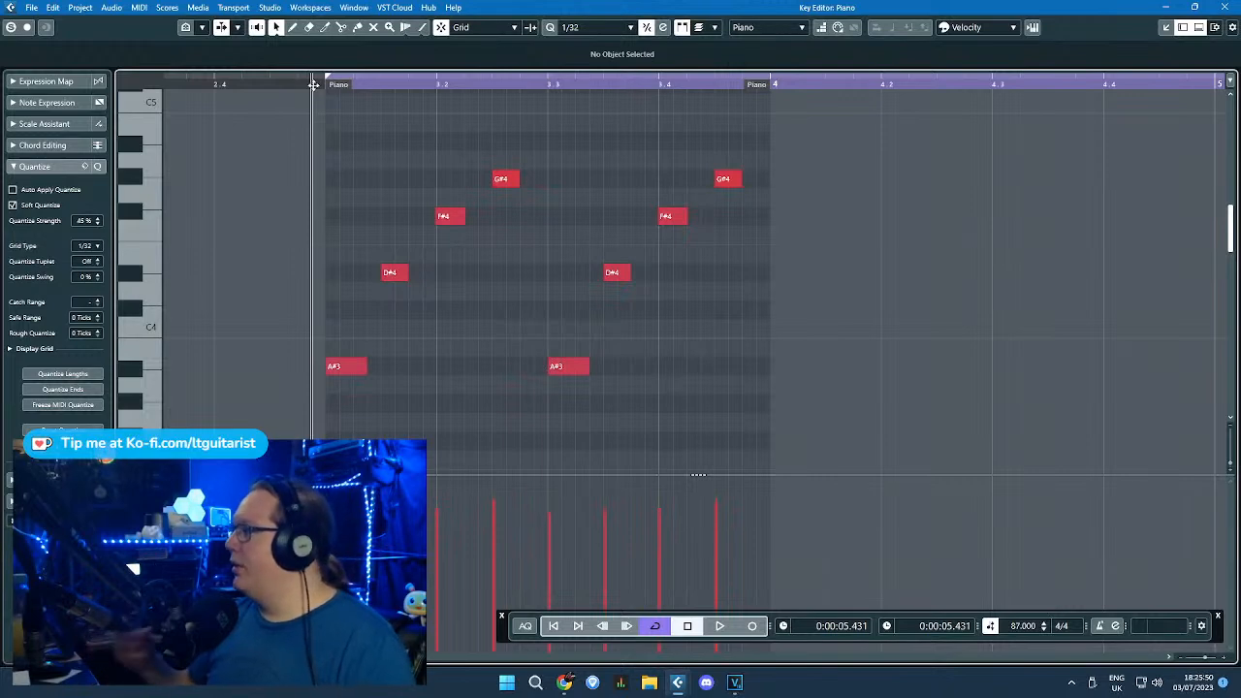
pyautogui.press('space')
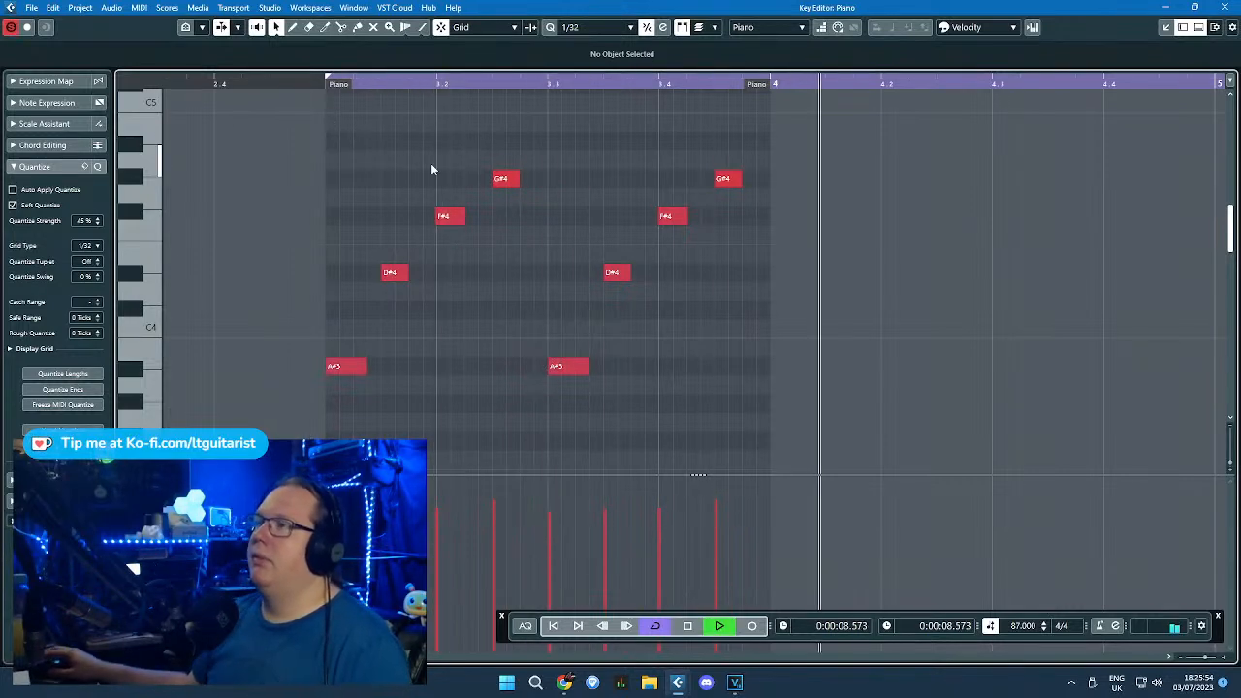
pyautogui.press('space')
pyautogui.moveTo(717, 162); pyautogui.dragTo(741, 181)
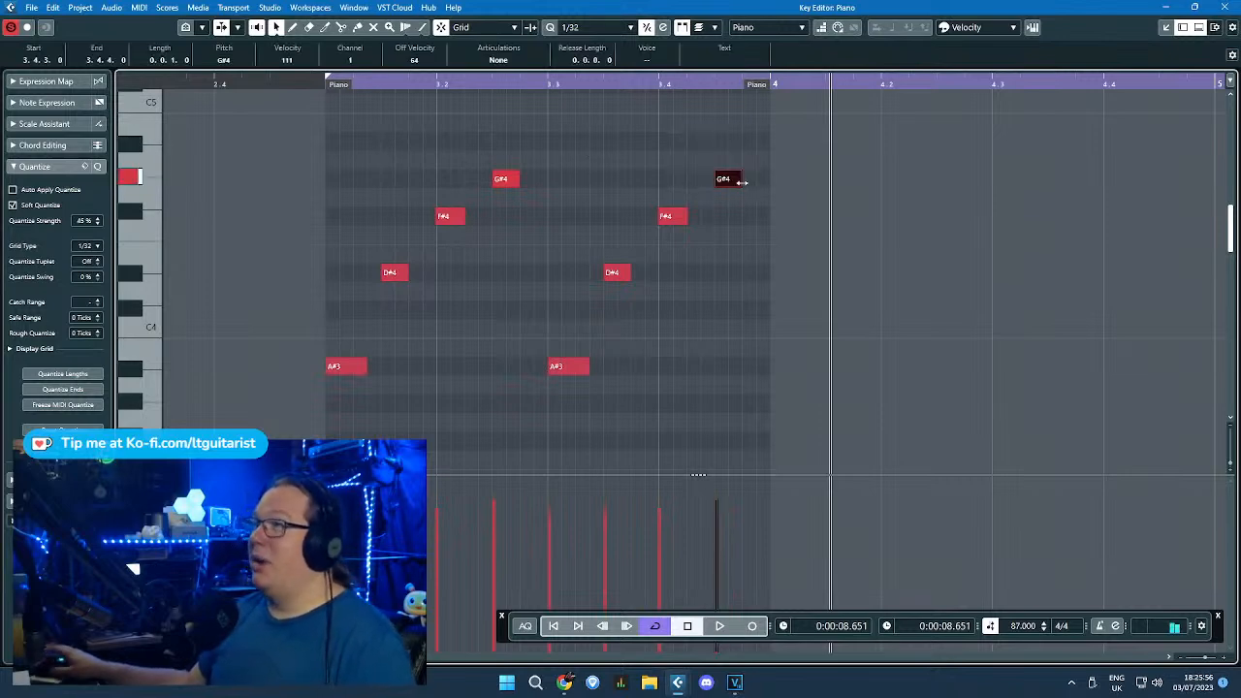
pyautogui.press('space')
pyautogui.click(560, 123)
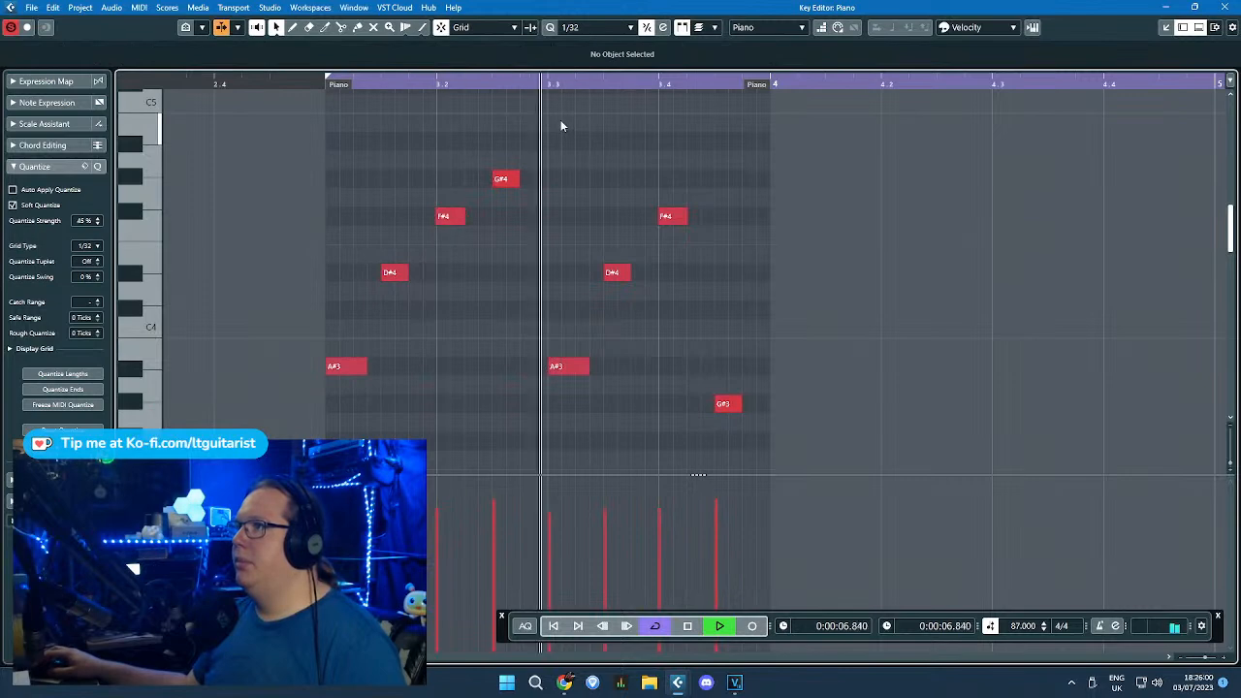
pyautogui.press('space')
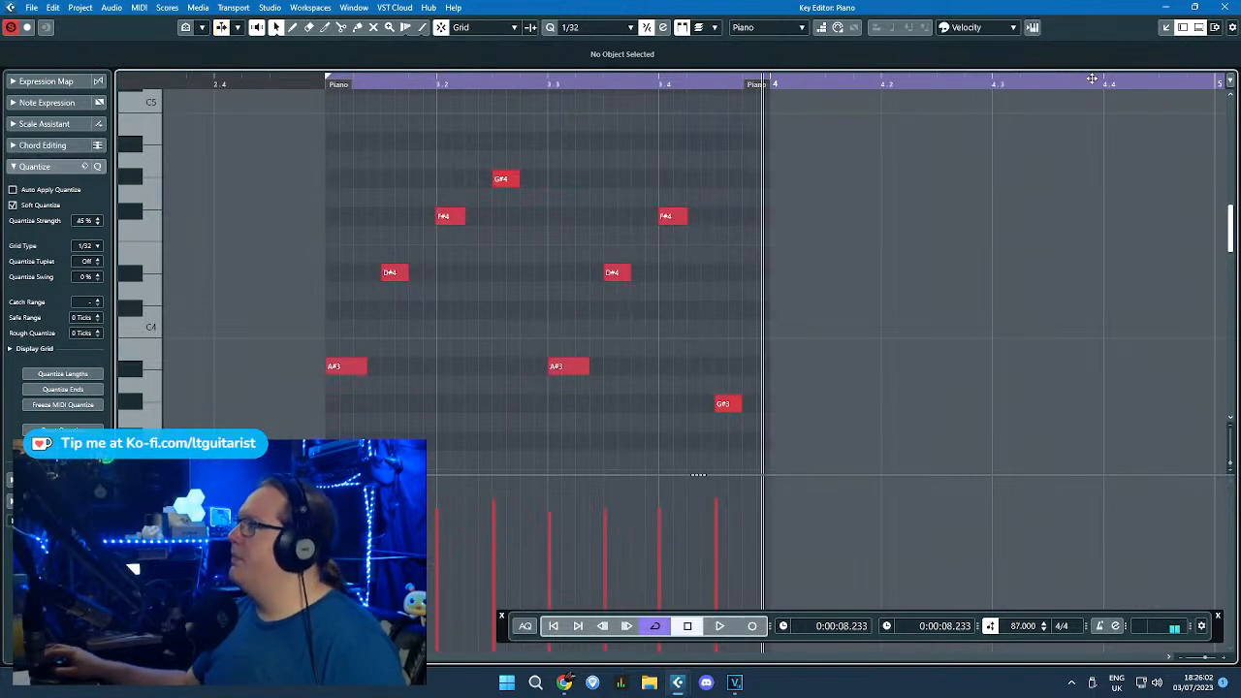
pyautogui.click(1224, 7)
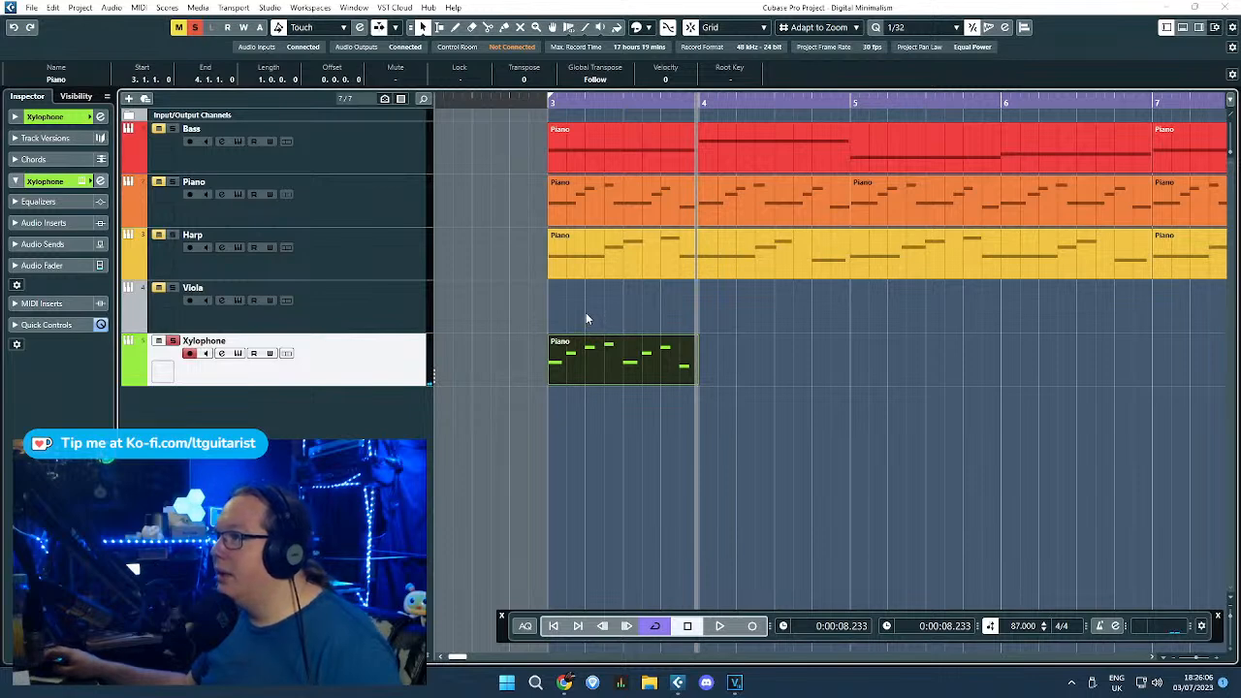
# Step: Duplicate the one-bar Xylophone part across bars 4 to 6 while playing it with the other tracks
pyautogui.hotkey('ctrl', 'd')
pyautogui.scroll(-3, 465, 213)
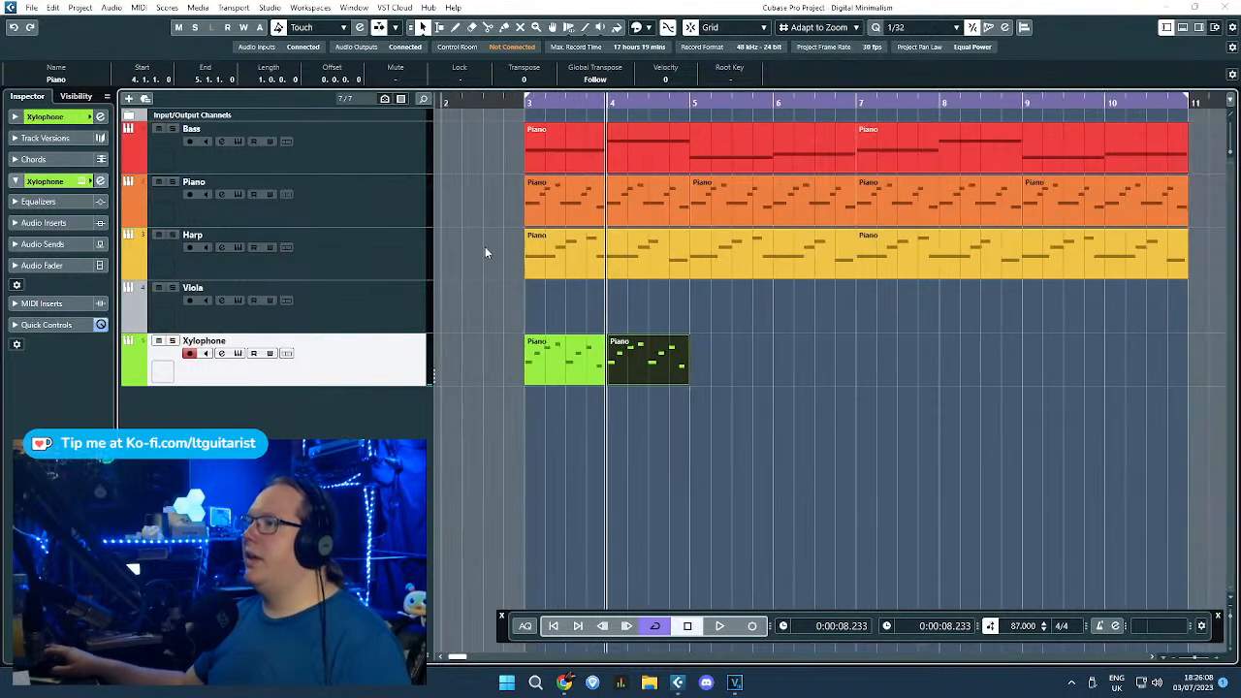
pyautogui.scroll(6, 502, 174)
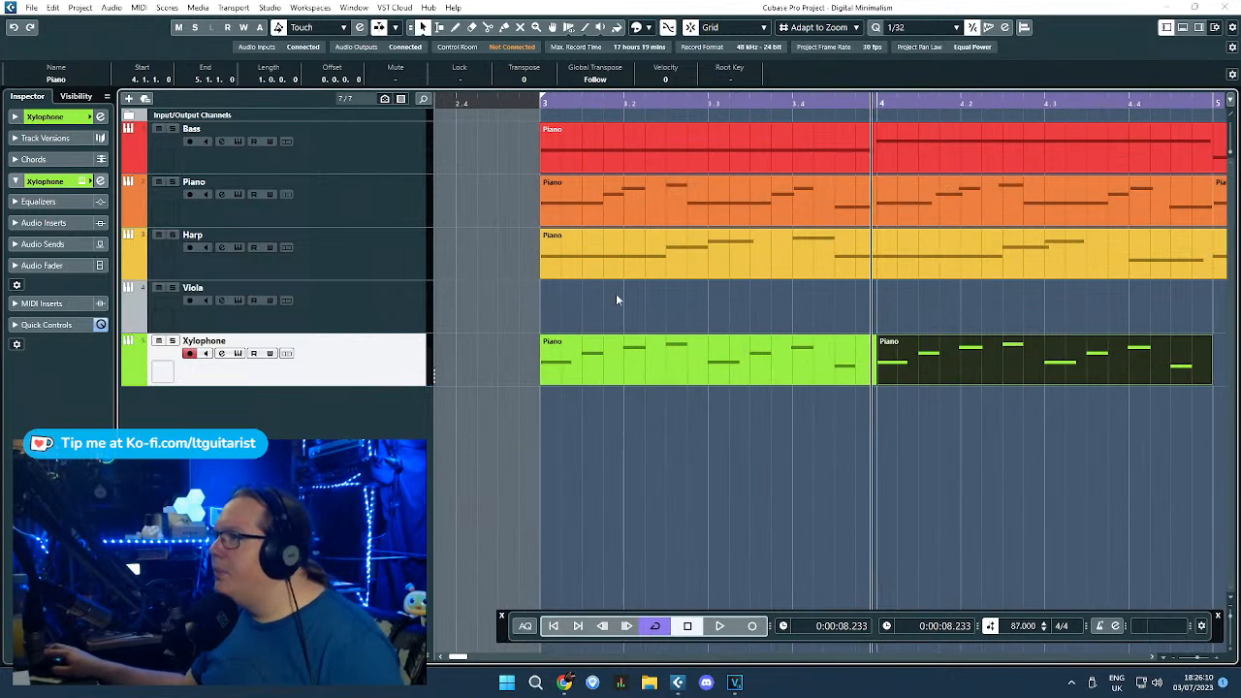
pyautogui.scroll(-3, 602, 304)
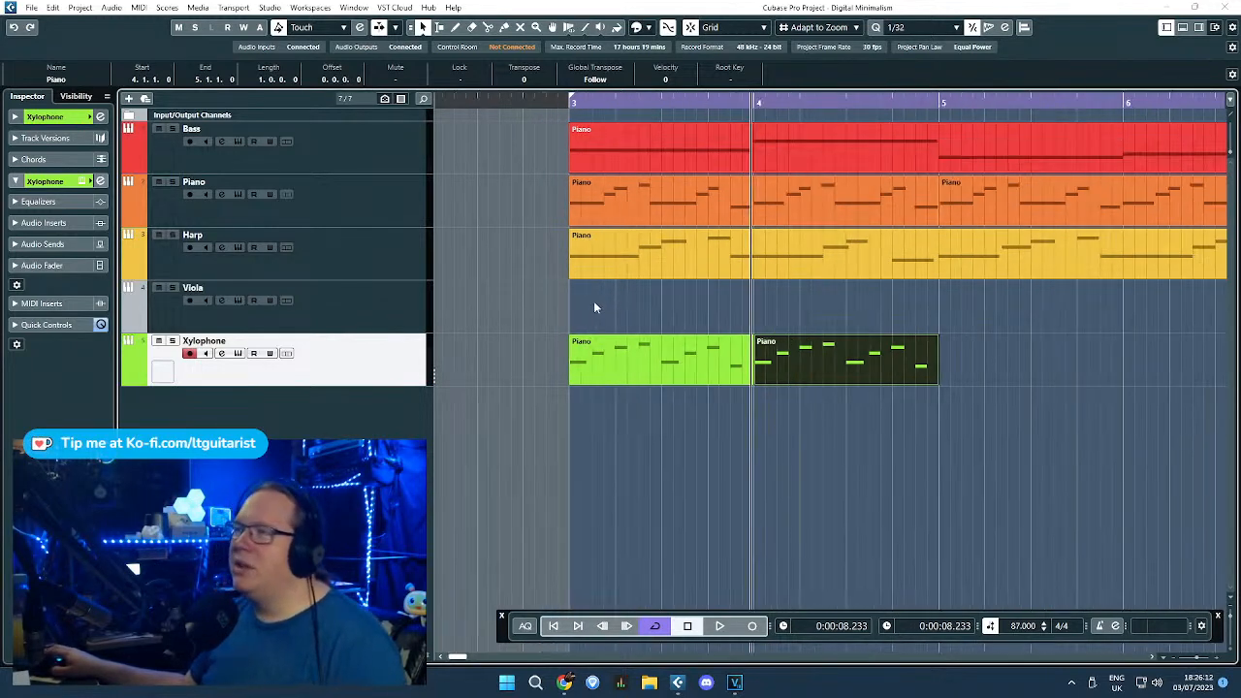
pyautogui.click(567, 107)
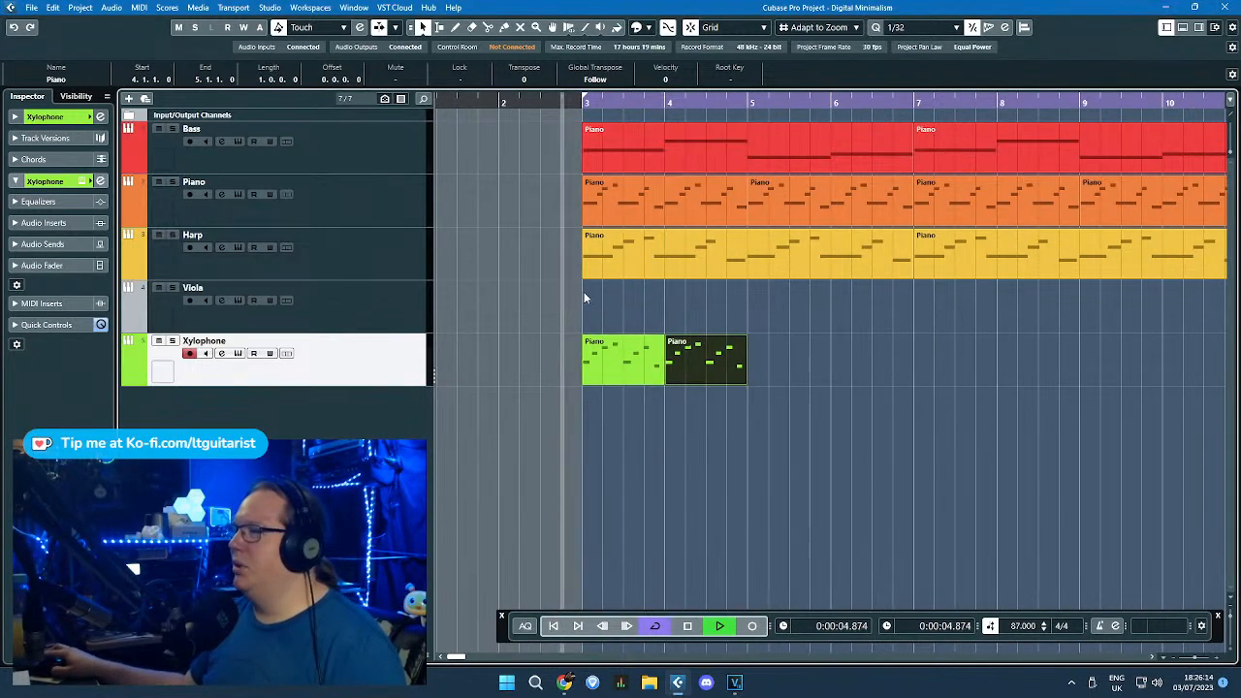
pyautogui.scroll(-1, 586, 297)
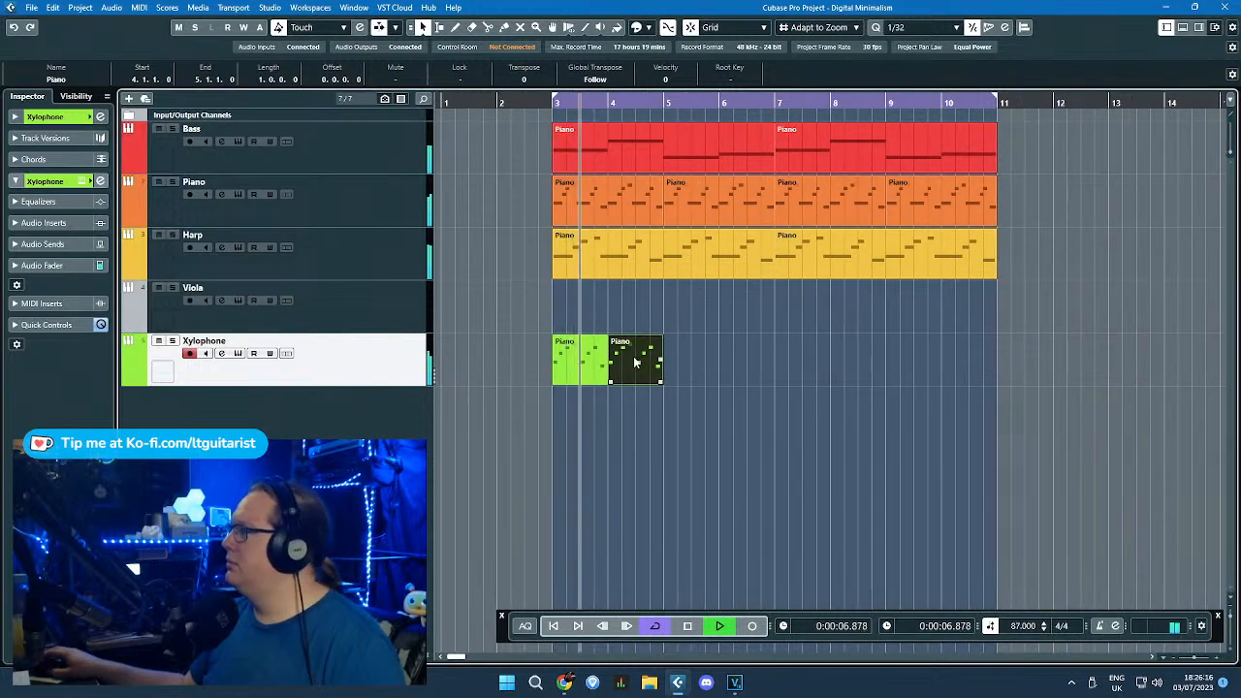
pyautogui.hotkey('ctrl', 'd')
pyautogui.hotkey('ctrl', 'd')
pyautogui.click(623, 437)
pyautogui.scroll(2, 640, 432)
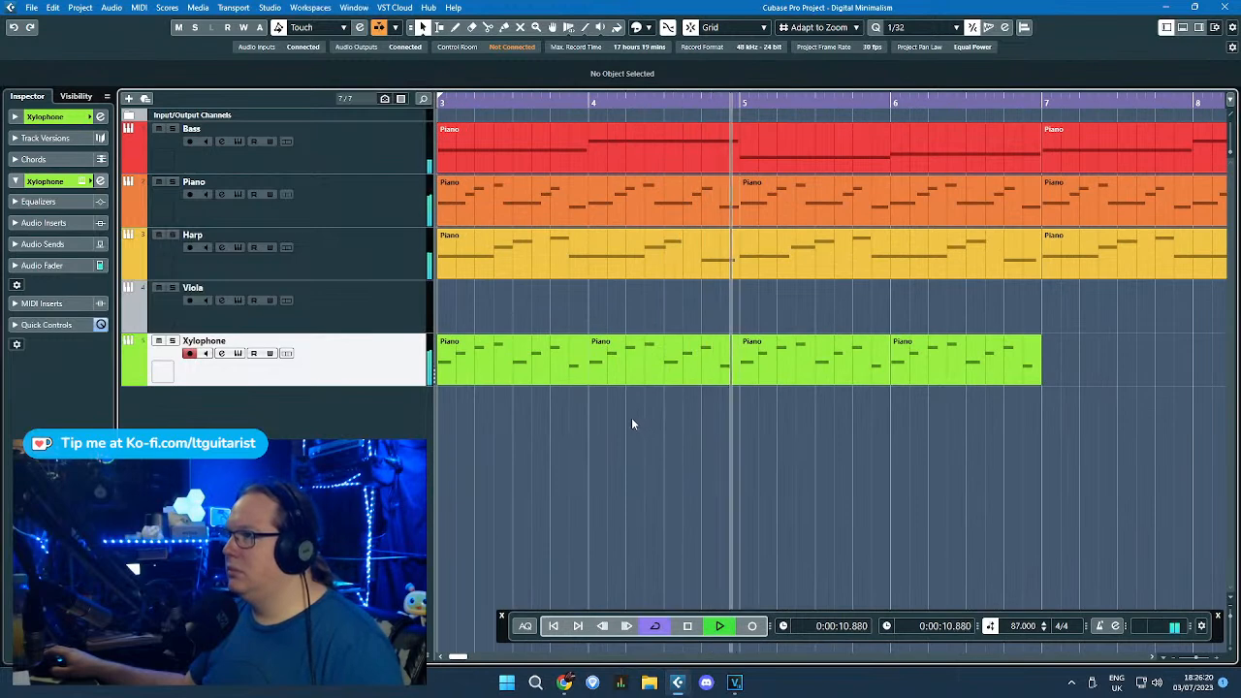
# Step: Stop playback, delete the three duplicated Xylophone parts and check the remaining part's notes in the Key Editor
pyautogui.scroll(-2, 625, 415)
pyautogui.moveTo(710, 428); pyautogui.dragTo(495, 357)
pyautogui.click(527, 322)
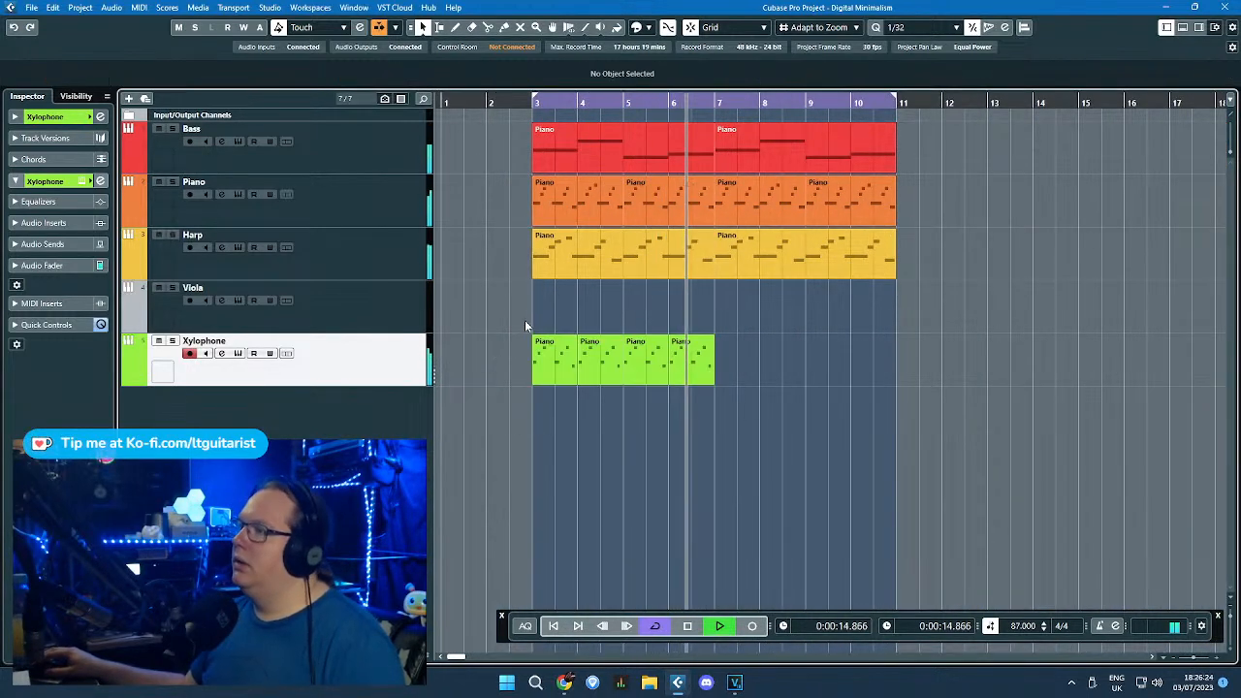
pyautogui.press('space')
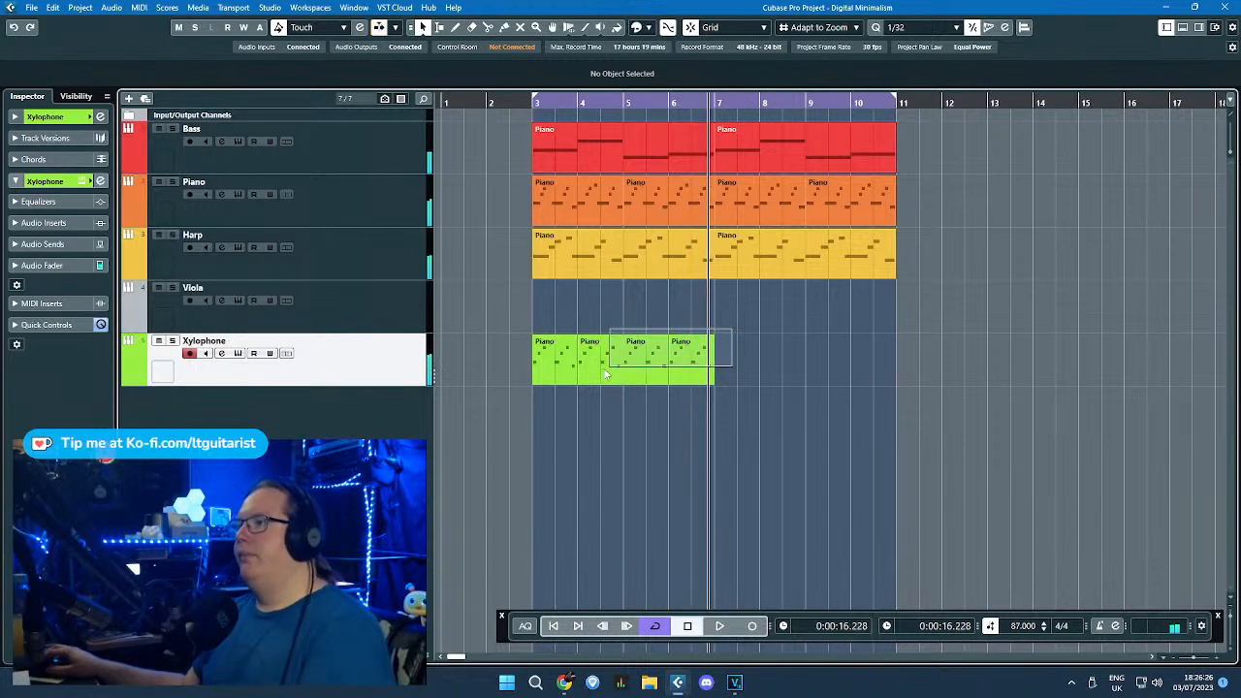
pyautogui.doubleClick(566, 373)
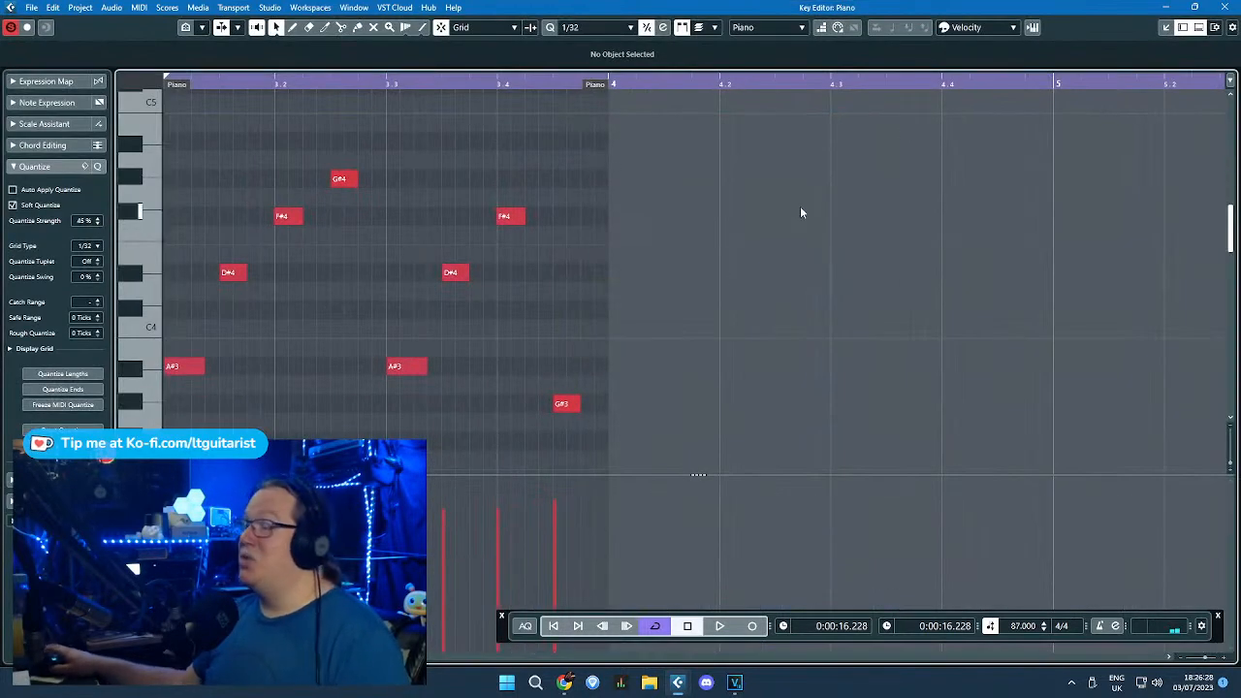
pyautogui.click(1219, 7)
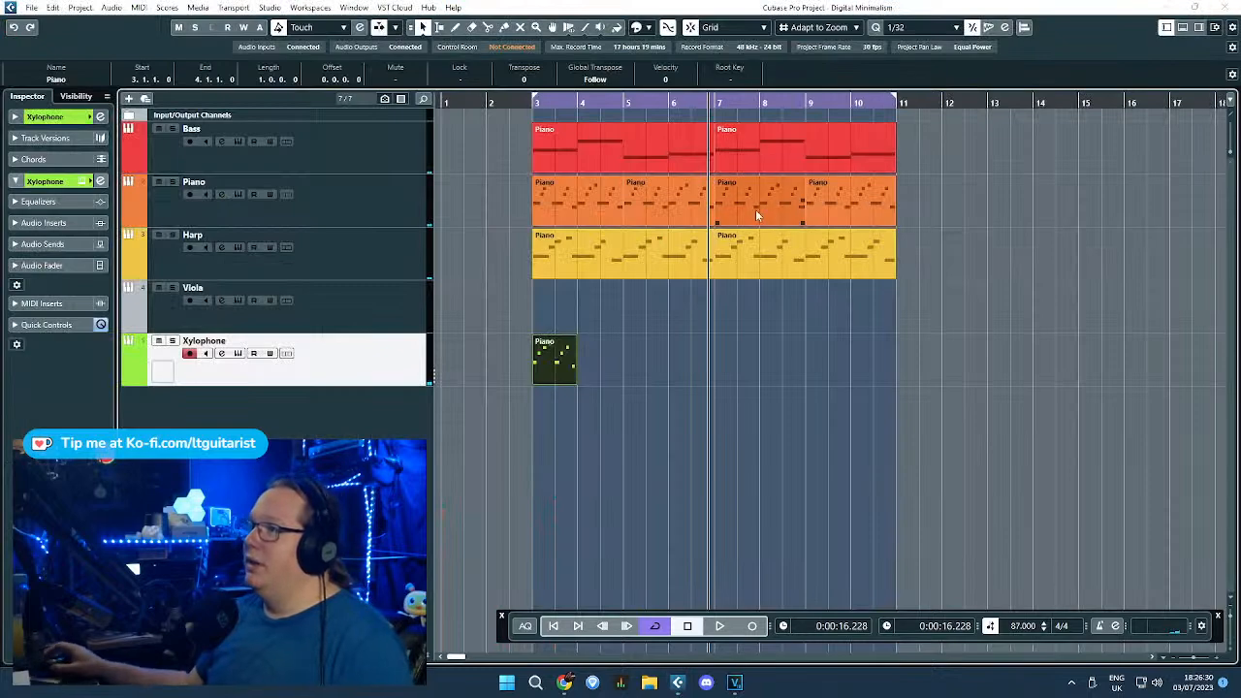
# Step: Time-stretch the remaining Xylophone part to half a bar and audition it soloed from bar 3
pyautogui.scroll(2, 553, 311)
pyautogui.hscroll(-4, 446, 321)
pyautogui.click(722, 378)
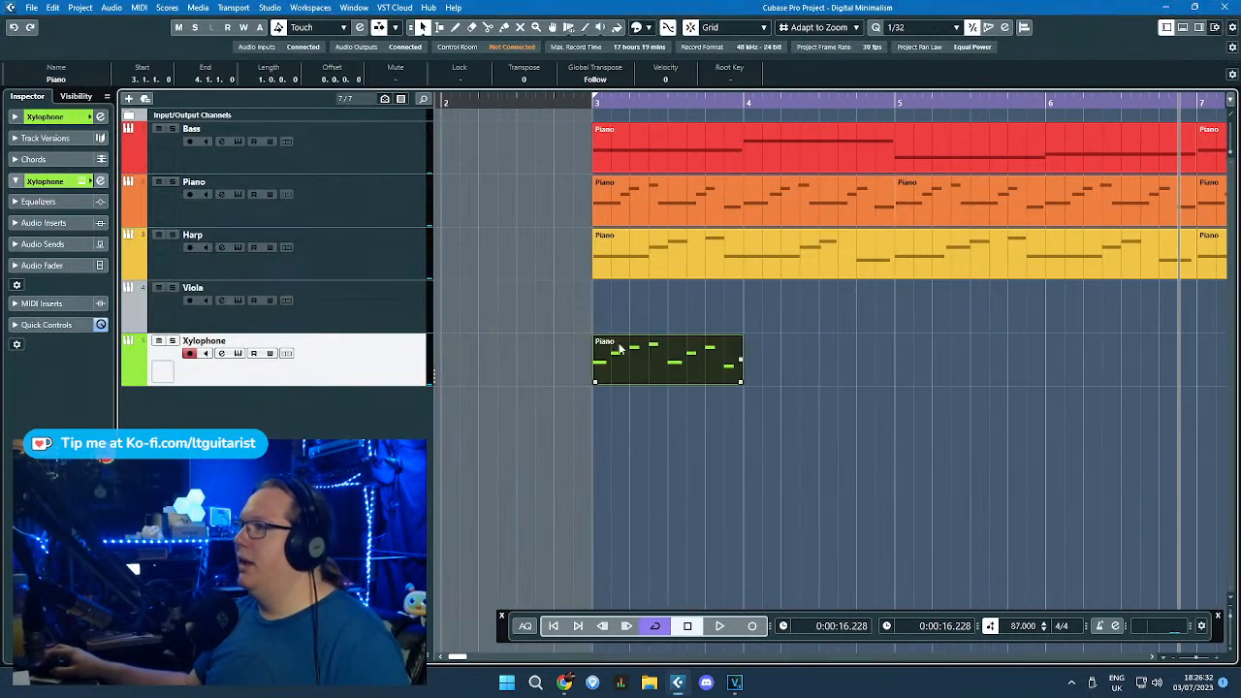
pyautogui.moveTo(740, 383); pyautogui.dragTo(667, 383)
pyautogui.click(644, 320)
pyautogui.press('s')
pyautogui.moveTo(589, 107); pyautogui.dragTo(584, 105)
pyautogui.press('space')
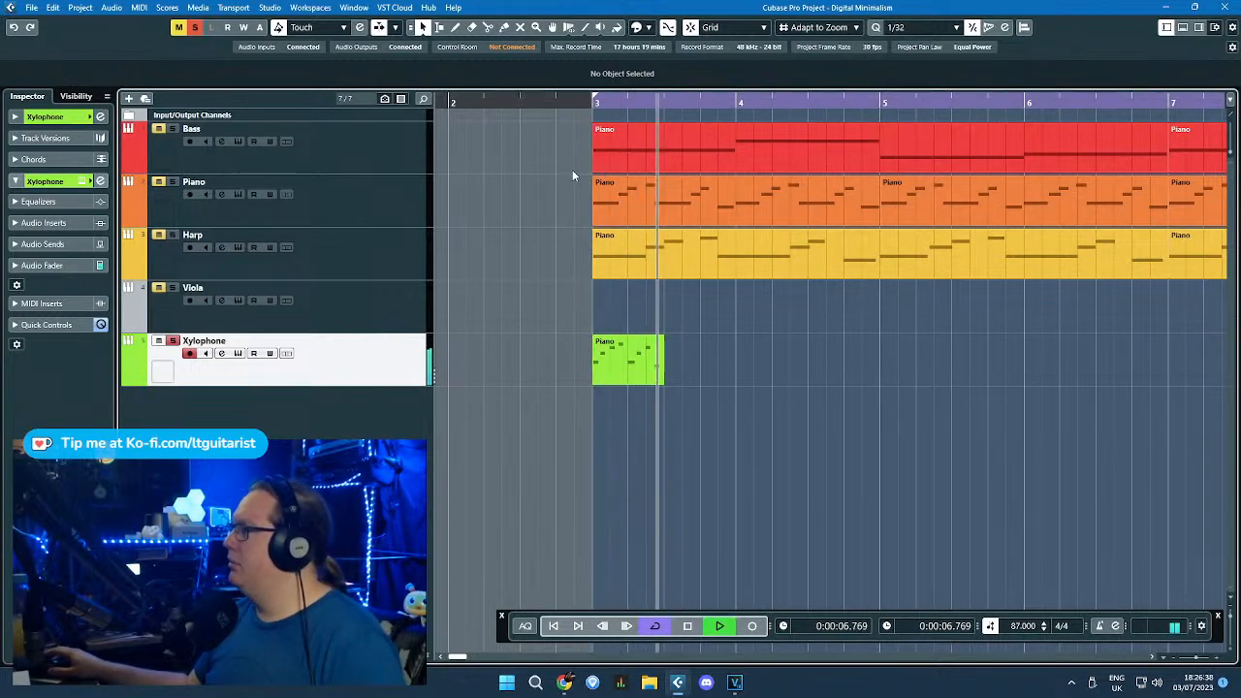
pyautogui.press('space')
# Step: Duplicate the half-bar Xylophone part repeatedly until the copies reach bar 11, matching the other tracks' length
pyautogui.click(606, 347)
pyautogui.hotkey('ctrl', 'd')
pyautogui.scroll(-2, 603, 334)
pyautogui.hotkey('ctrl', 'd')
pyautogui.scroll(-3, 621, 384)
pyautogui.hotkey('ctrl', 'd')
pyautogui.hotkey('ctrl', 'd')
pyautogui.hotkey('ctrl', 'd')
pyautogui.hotkey('ctrl', 'd')
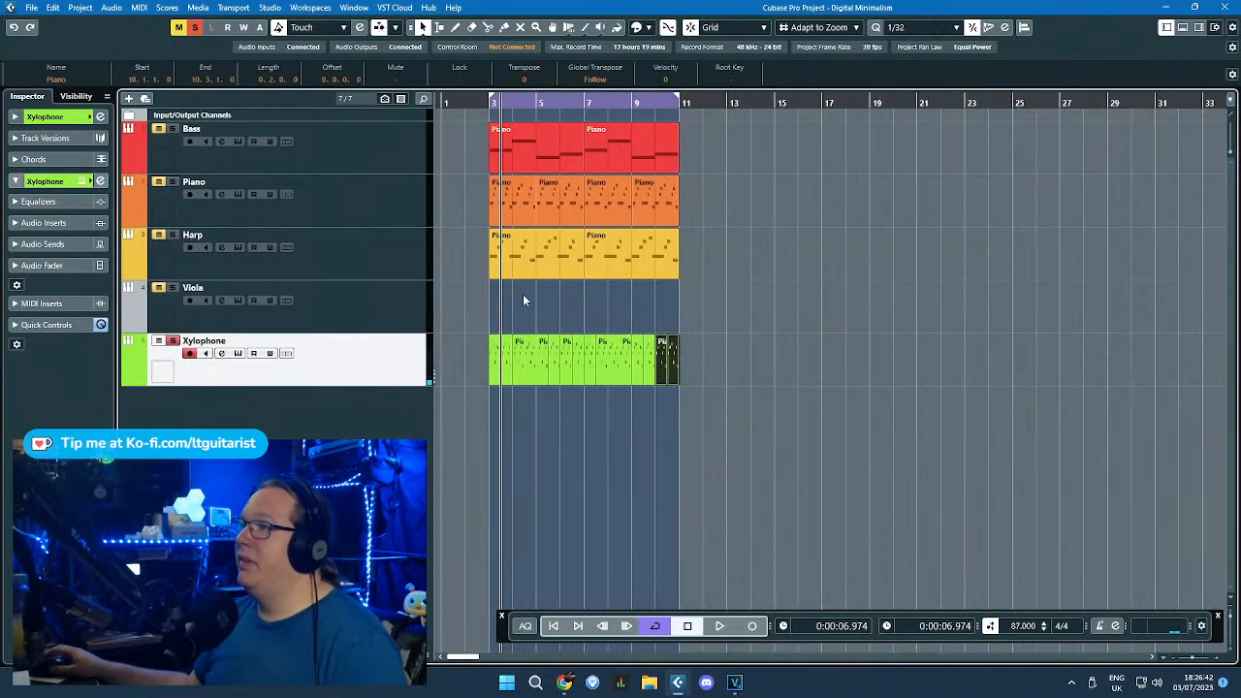
# Step: Unsolo the Xylophone and audition it together with the other tracks from just before bar 3
pyautogui.moveTo(485, 103); pyautogui.dragTo(484, 101)
pyautogui.press('space')
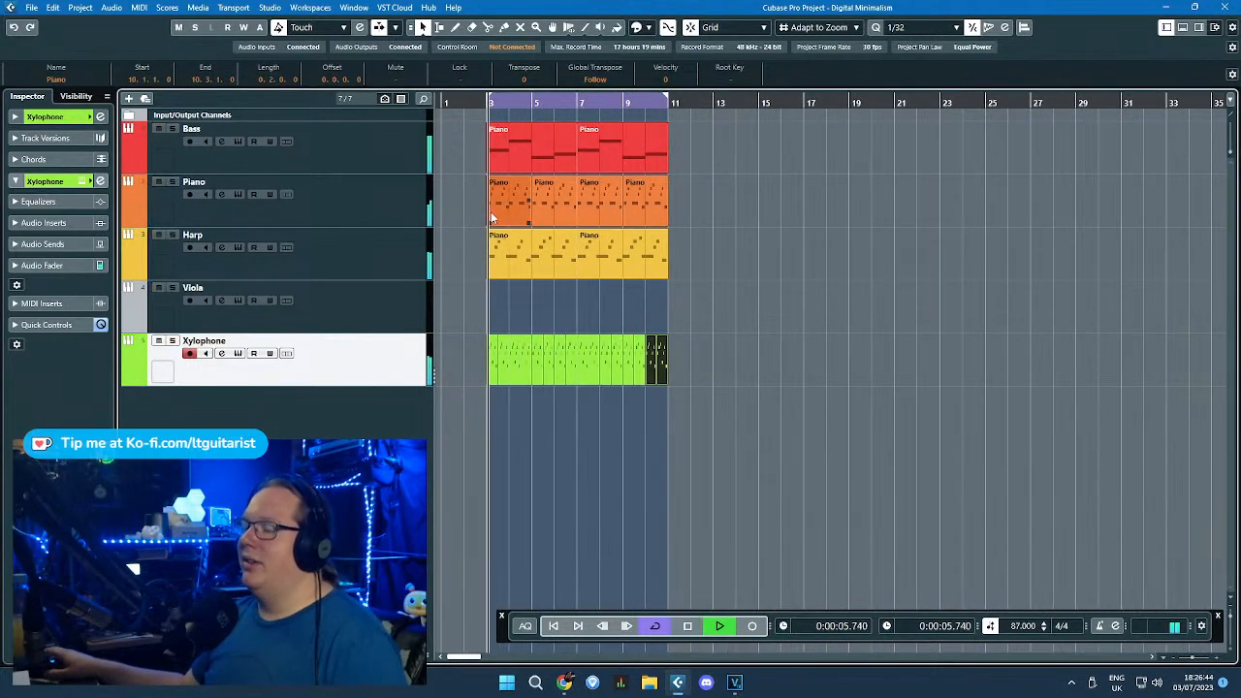
pyautogui.scroll(3, 475, 239)
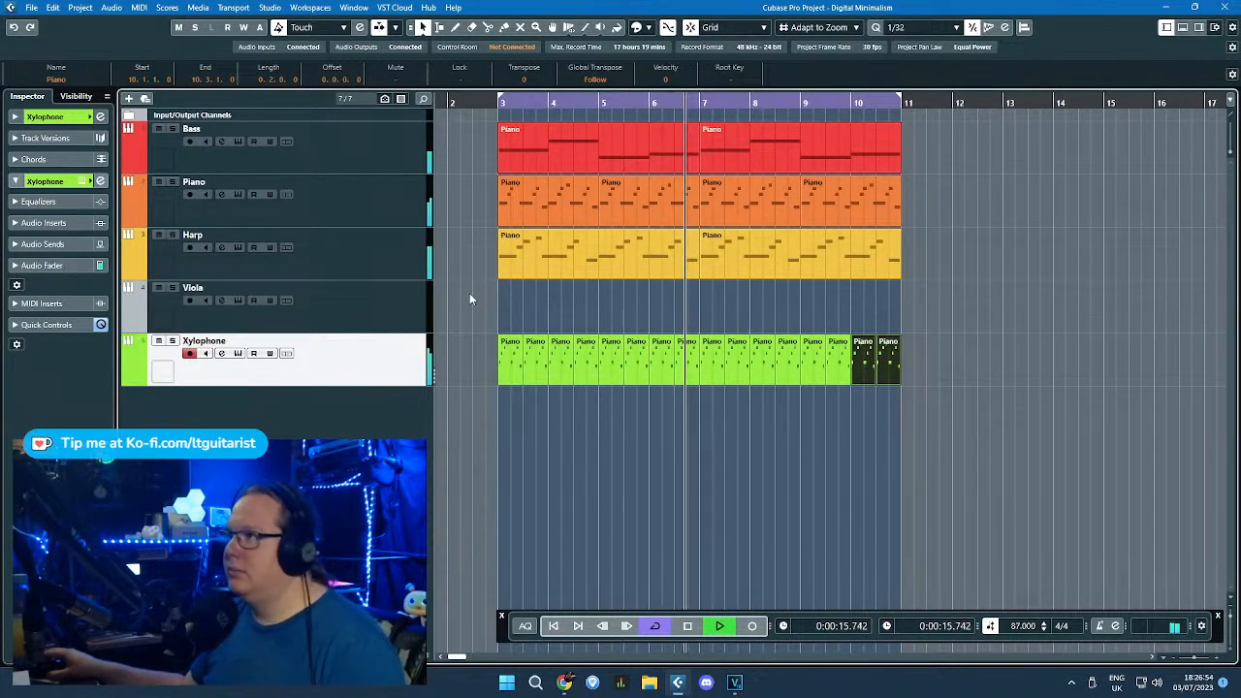
pyautogui.press('space')
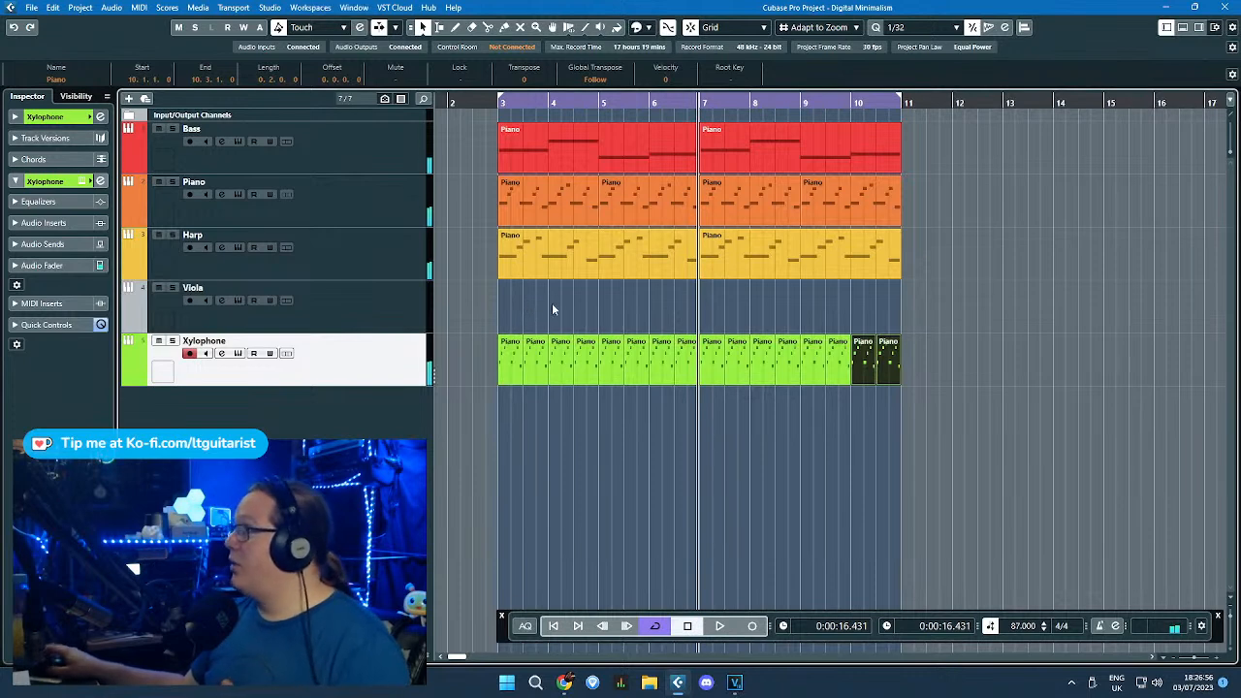
# Step: Clear the Xylophone part selection and replay the full arrangement from just before bar 3
pyautogui.hotkey('alt', 'Tab')
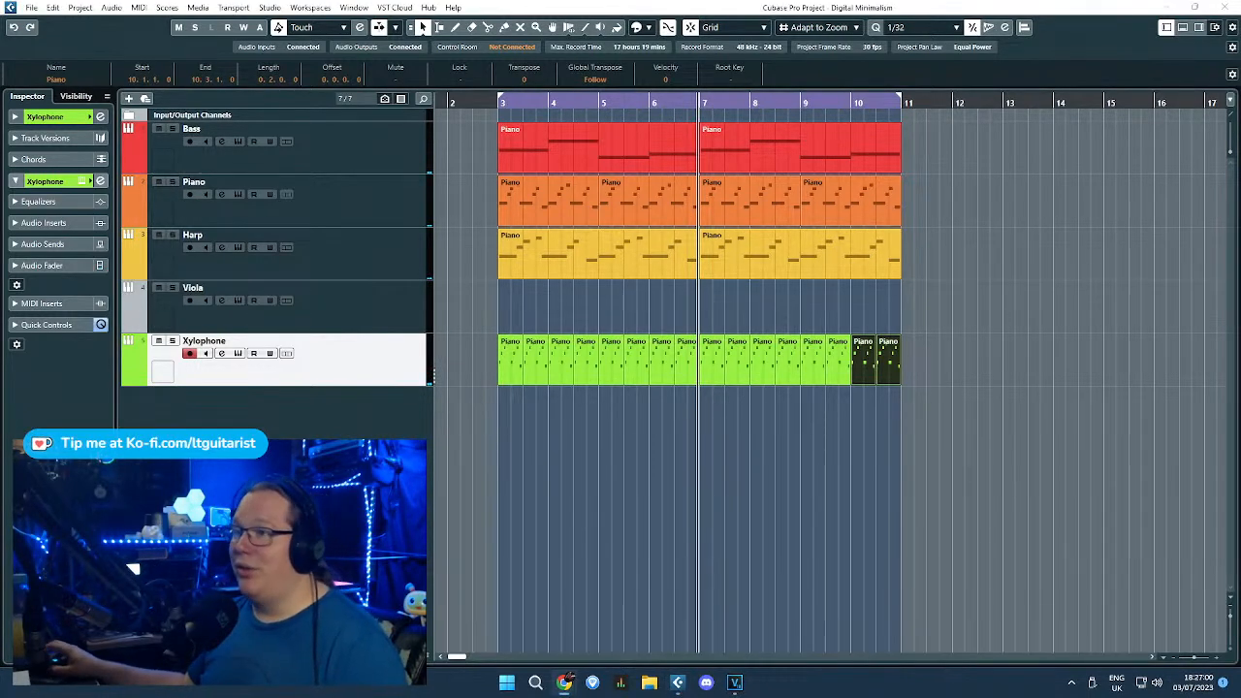
pyautogui.click(1027, 179)
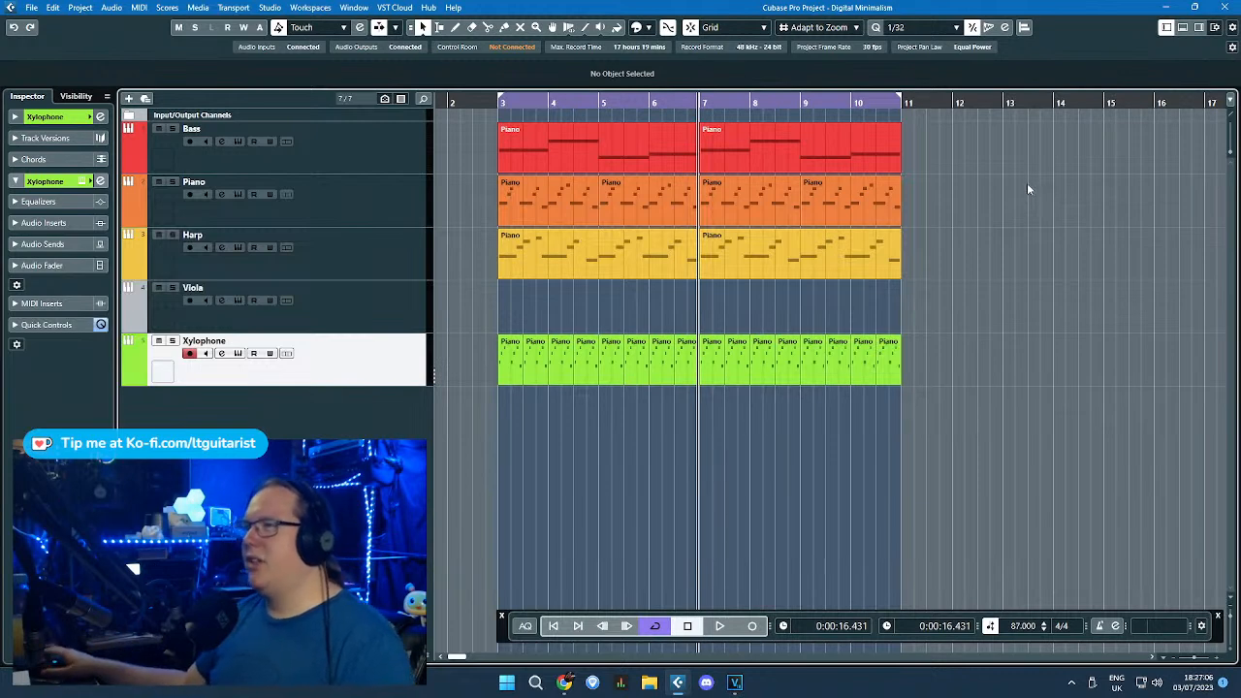
pyautogui.click(483, 103)
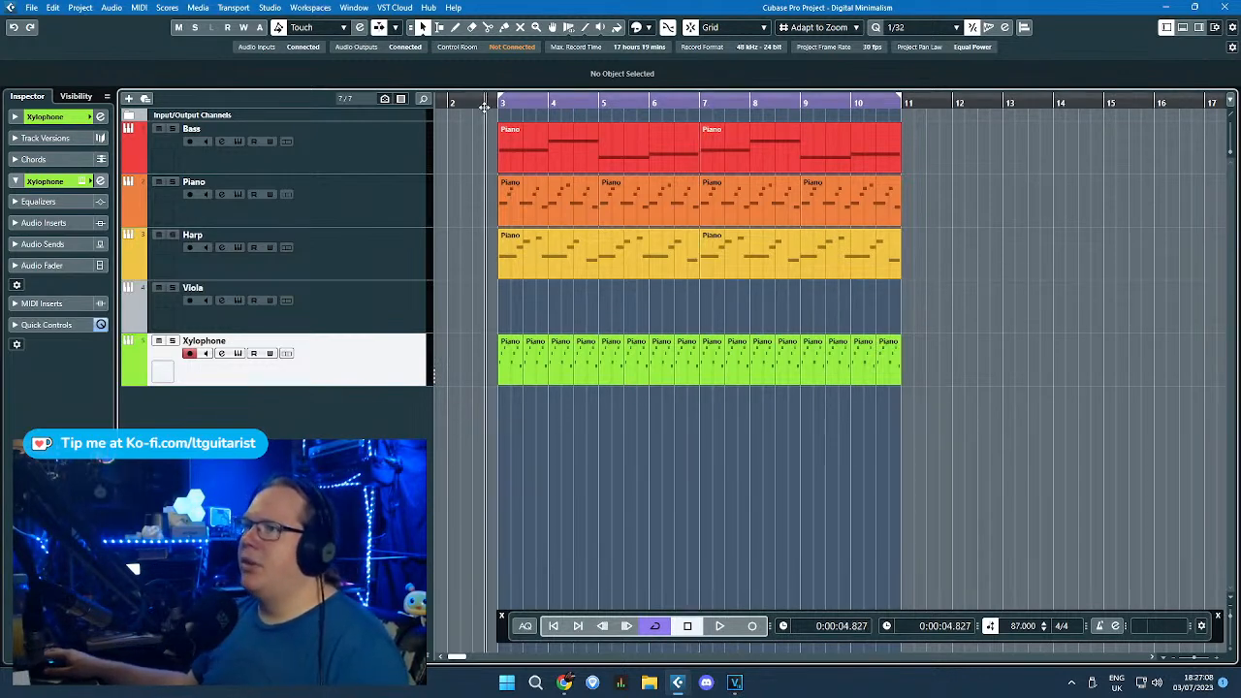
pyautogui.press('space')
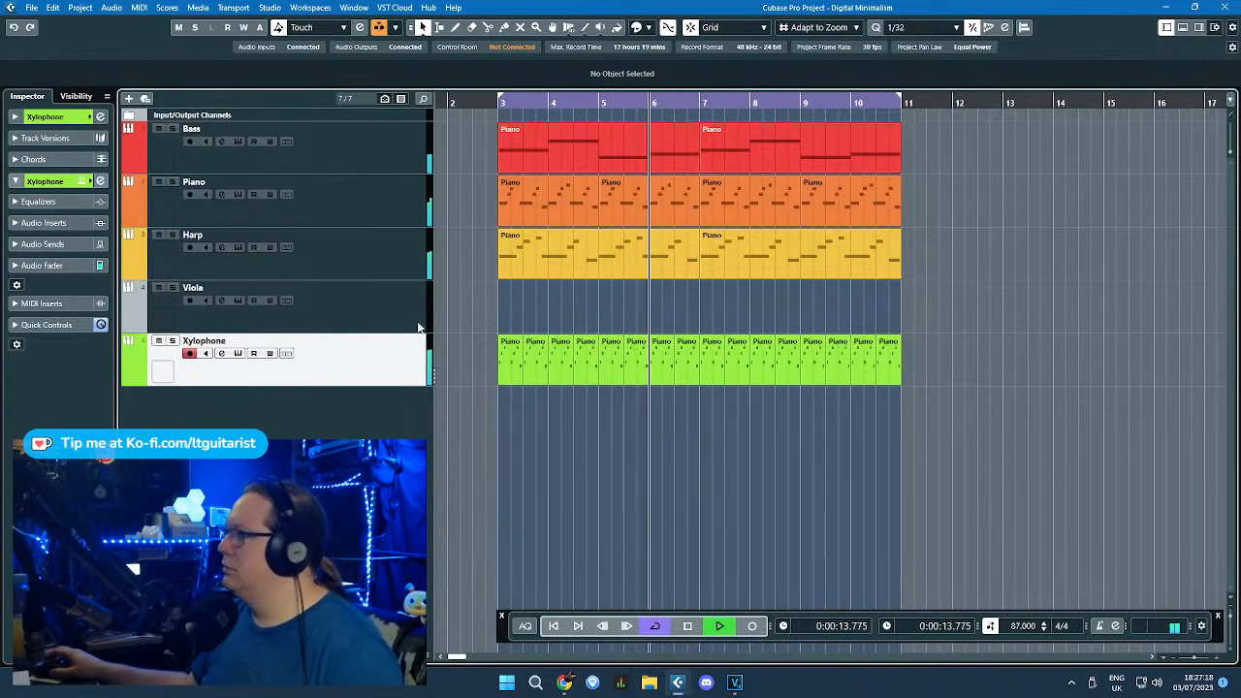
pyautogui.scroll(4, 475, 374)
pyautogui.press('space')
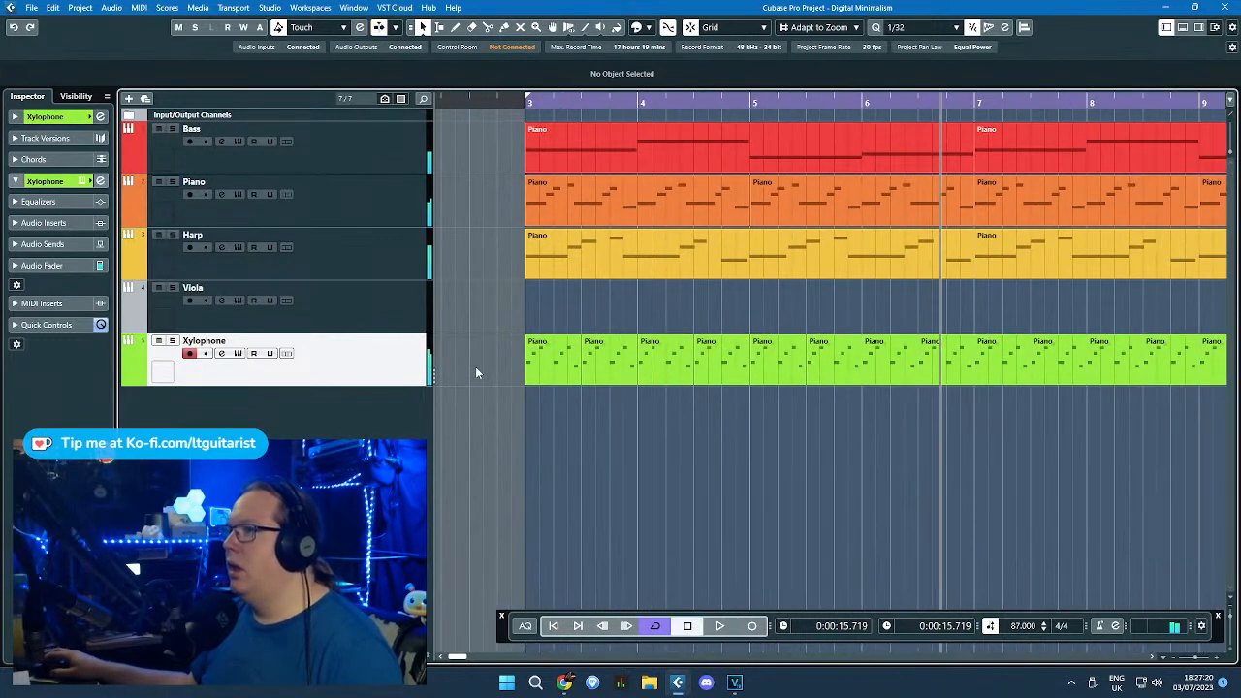
# Step: Duplicate the last half-bar Xylophone part so that a copy starts at bar 11
pyautogui.scroll(-3, 475, 374)
pyautogui.scroll(-1, 475, 375)
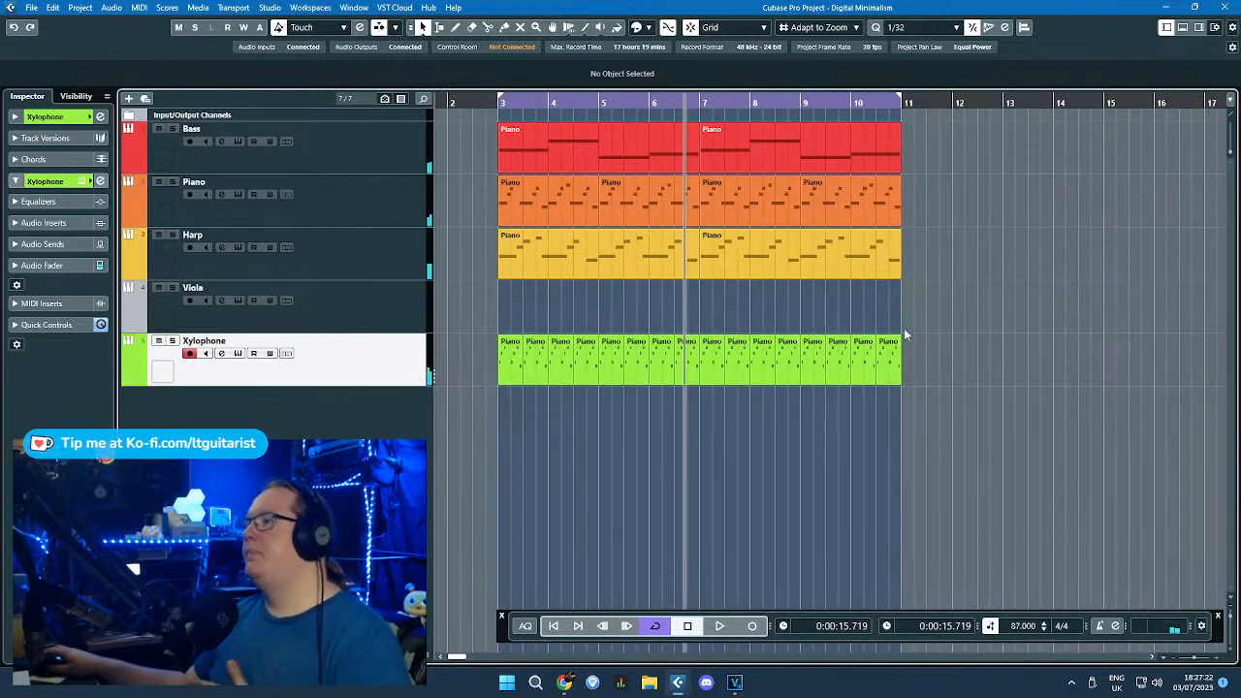
pyautogui.moveTo(747, 343); pyautogui.dragTo(546, 369)
pyautogui.scroll(-2, 746, 402)
pyautogui.moveTo(830, 412); pyautogui.dragTo(614, 373)
pyautogui.scroll(2, 664, 384)
pyautogui.click(672, 377)
pyautogui.moveTo(710, 403); pyautogui.dragTo(674, 372)
pyautogui.hotkey('ctrl', 'd')
# Step: Open the Xylophone copy at bar 11 in the Key Editor and delete every note after the first three
pyautogui.doubleClick(705, 366)
pyautogui.moveTo(240, 305); pyautogui.dragTo(160, 309)
pyautogui.scroll(4, 246, 312)
pyautogui.scroll(-3, 332, 301)
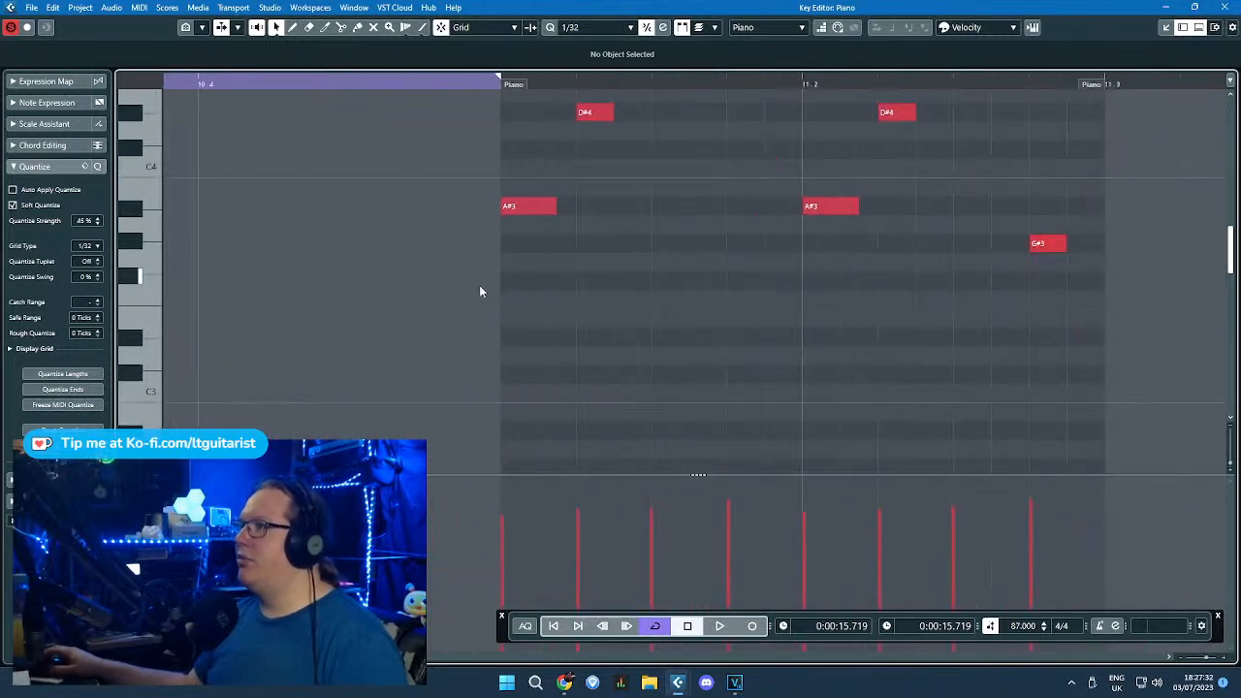
pyautogui.scroll(3, 473, 284)
pyautogui.moveTo(1060, 424); pyautogui.dragTo(506, 396)
pyautogui.press('Delete')
# Step: Duplicate the three notes to start at 11.1.4, shorten the part to end after them and close the Key Editor
pyautogui.hotkey('alt', 'd')
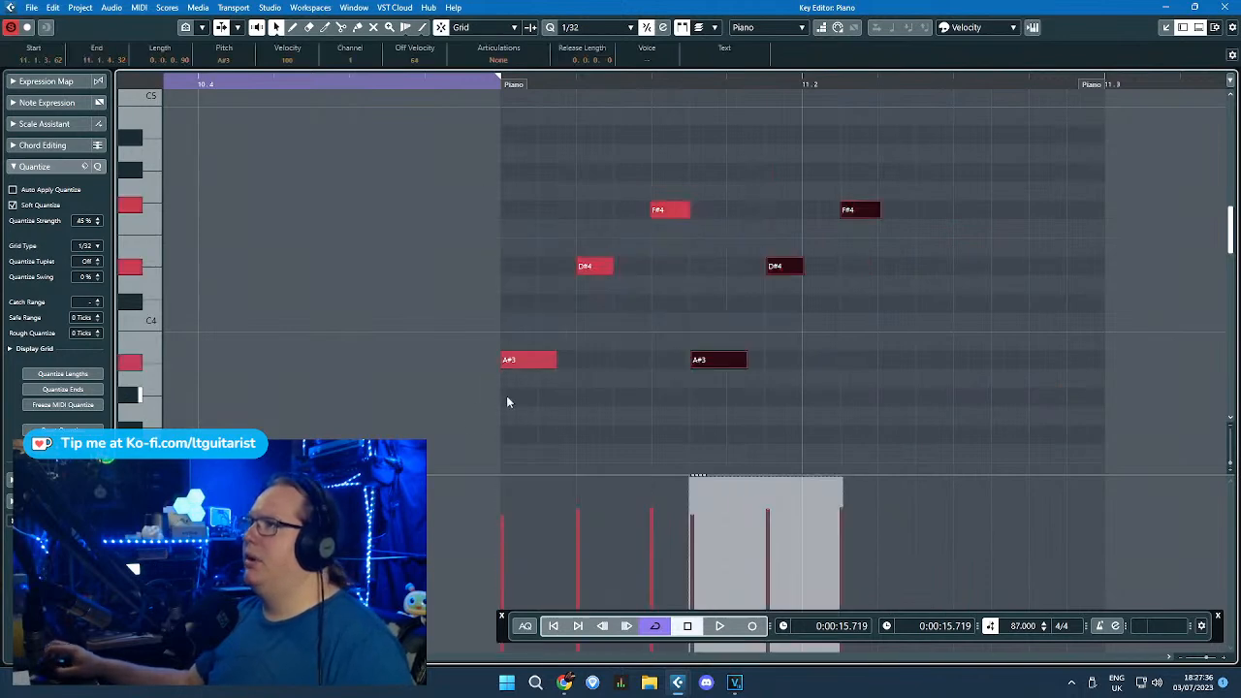
pyautogui.moveTo(705, 364); pyautogui.dragTo(734, 371)
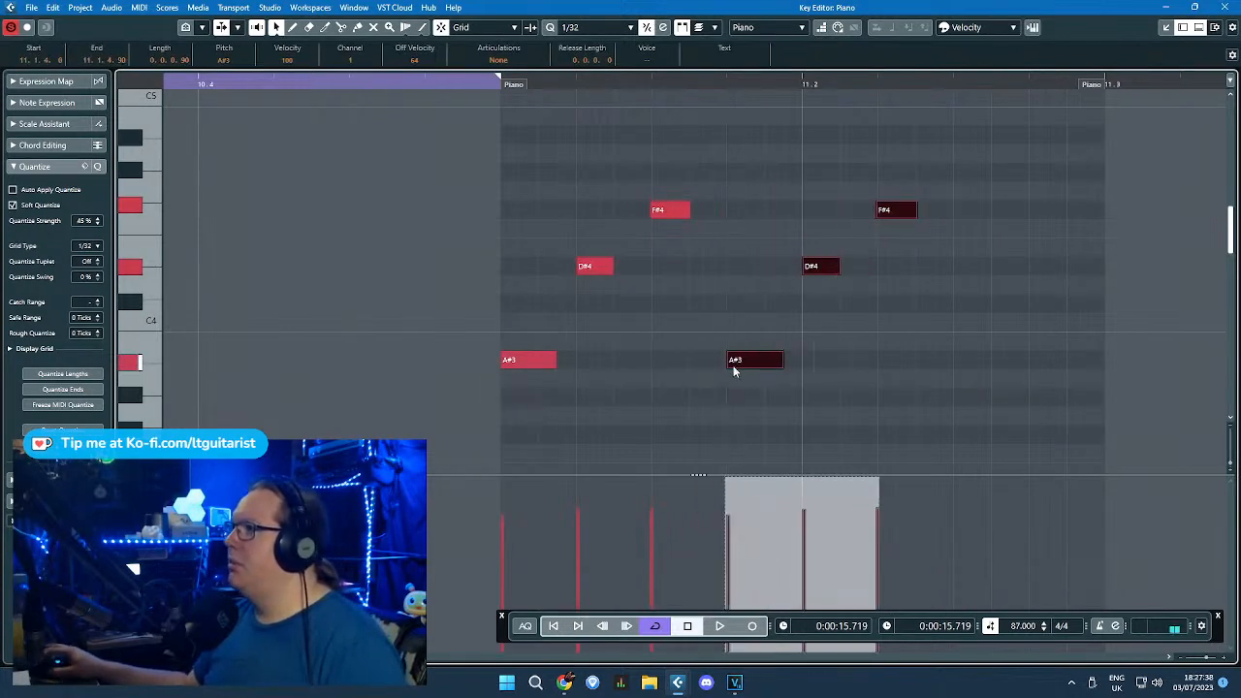
pyautogui.keyDown('ctrl'); pyautogui.scroll(-3, 878, 330); pyautogui.keyUp('ctrl')
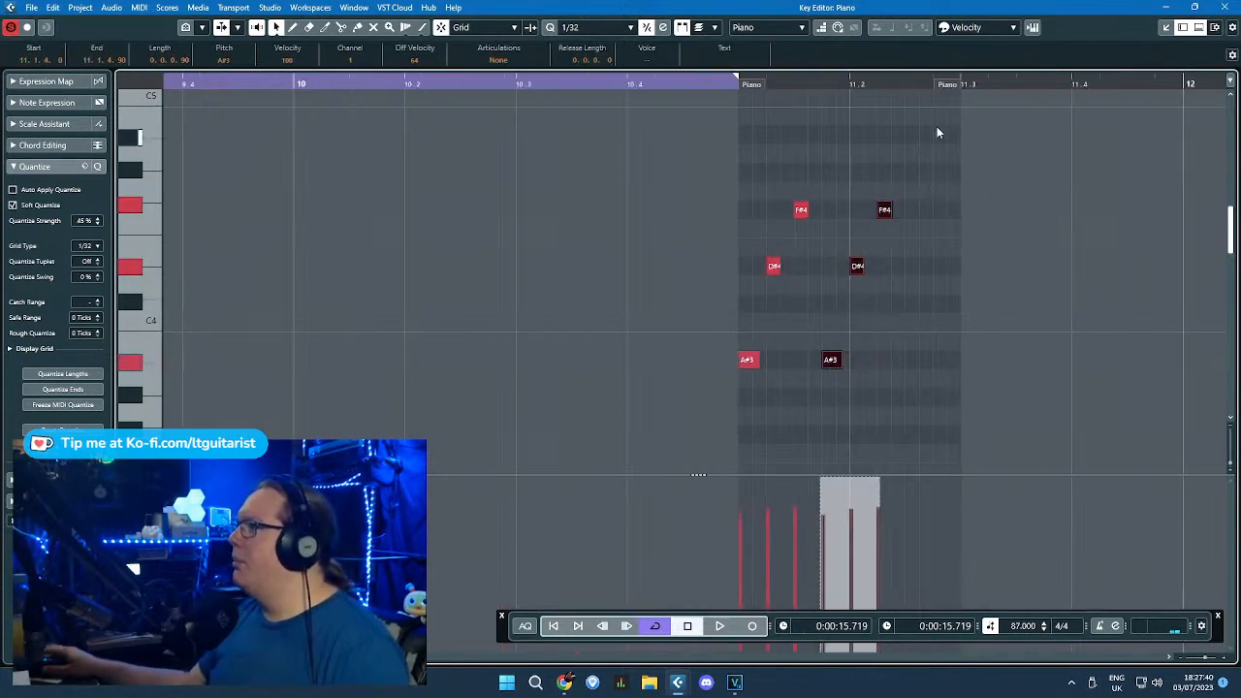
pyautogui.keyDown('ctrl'); pyautogui.scroll(3, 938, 125); pyautogui.keyUp('ctrl')
pyautogui.moveTo(961, 94); pyautogui.dragTo(858, 99)
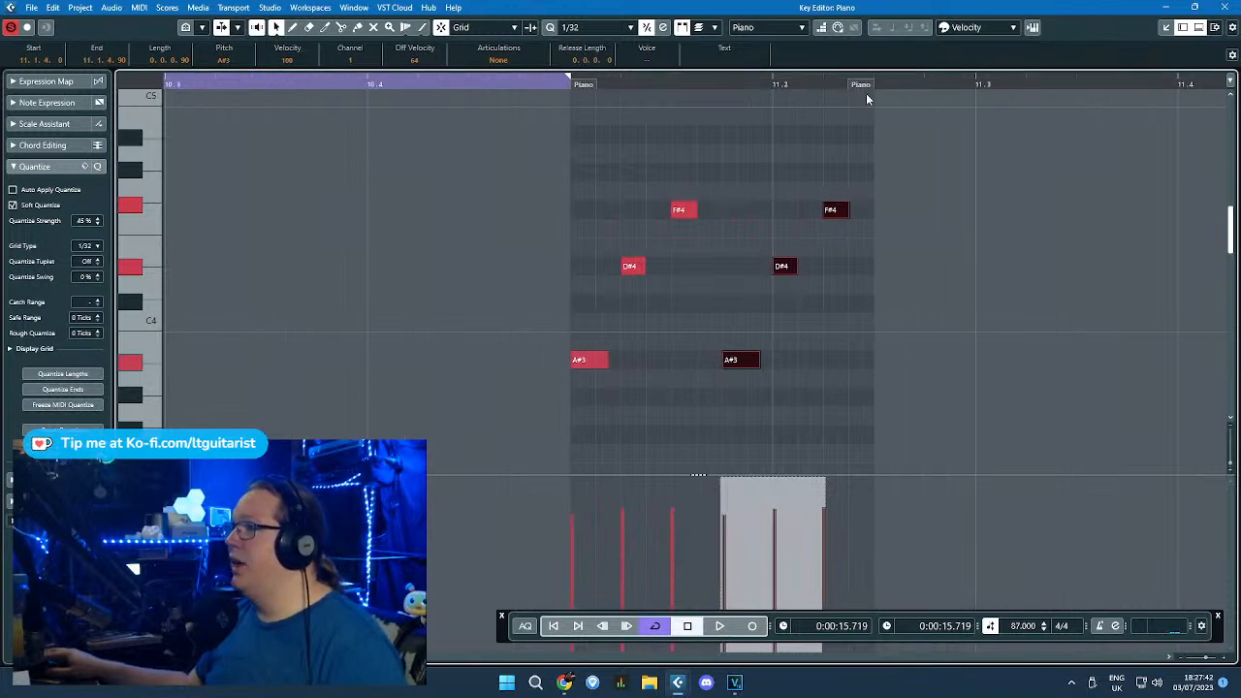
pyautogui.click(1223, 7)
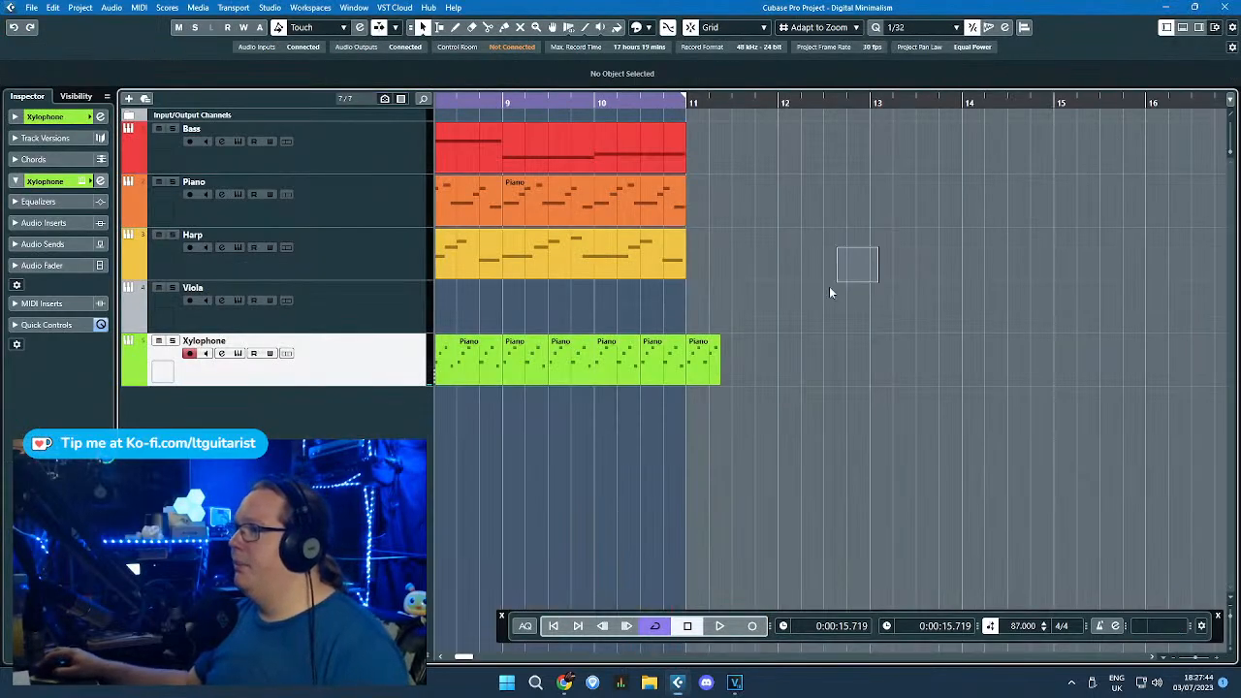
# Step: Set one half-bar Xylophone part aside just before bar 13 and delete the other half-bar parts from bar 3 to 11
pyautogui.moveTo(663, 364); pyautogui.dragTo(871, 363)
pyautogui.scroll(-3, 836, 364)
pyautogui.moveTo(759, 330); pyautogui.dragTo(438, 372)
pyautogui.press('Delete')
# Step: Move the shortened six-note Xylophone part to bar 3 and duplicate it repeatedly until the copies pass bar 11
pyautogui.moveTo(835, 357); pyautogui.dragTo(503, 397)
pyautogui.scroll(1, 501, 400)
pyautogui.hotkey('ctrl', 'd')
pyautogui.hotkey('ctrl', 'd')
pyautogui.hotkey('ctrl', 'd')
pyautogui.hotkey('ctrl', 'd')
pyautogui.hotkey('ctrl', 'd')
pyautogui.scroll(4, 591, 411)
pyautogui.hotkey('ctrl', 'd')
pyautogui.hotkey('ctrl', 'd')
pyautogui.hotkey('ctrl', 'd')
pyautogui.hotkey('ctrl', 'd')
pyautogui.scroll(-1, 724, 421)
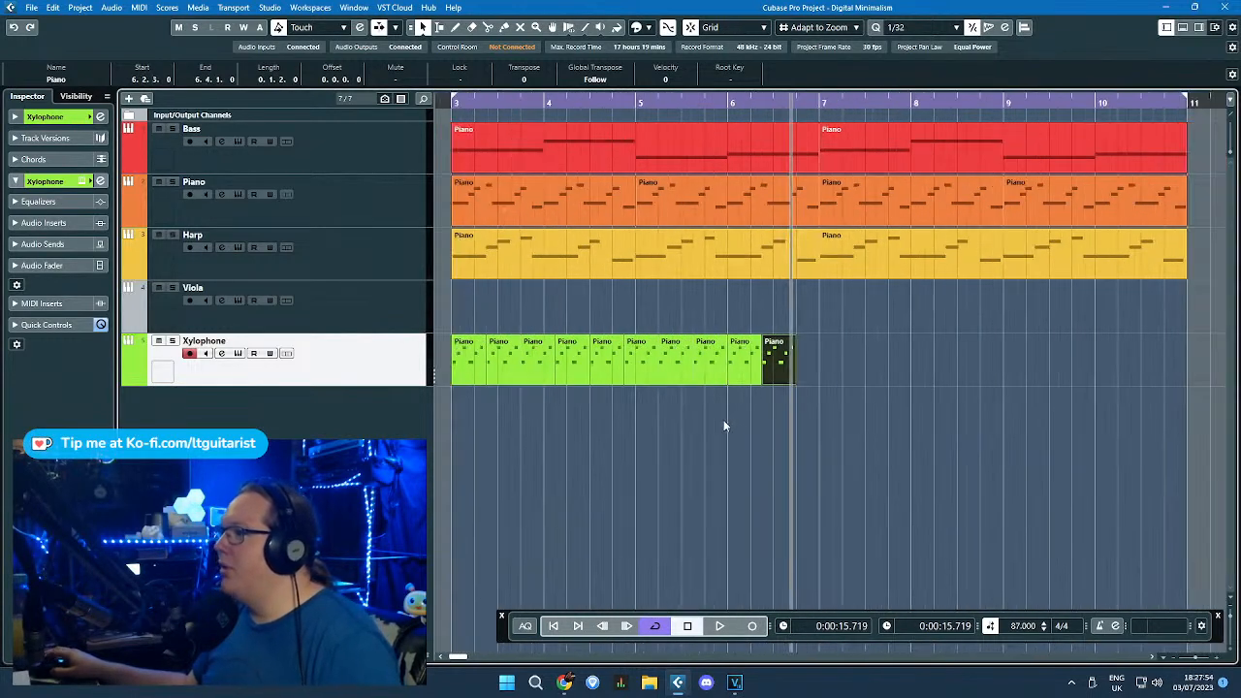
pyautogui.hotkey('ctrl', 'd')
pyautogui.hotkey('ctrl', 'd')
pyautogui.hotkey('ctrl', 'd')
pyautogui.hotkey('ctrl', 'd')
pyautogui.hotkey('ctrl', 'd')
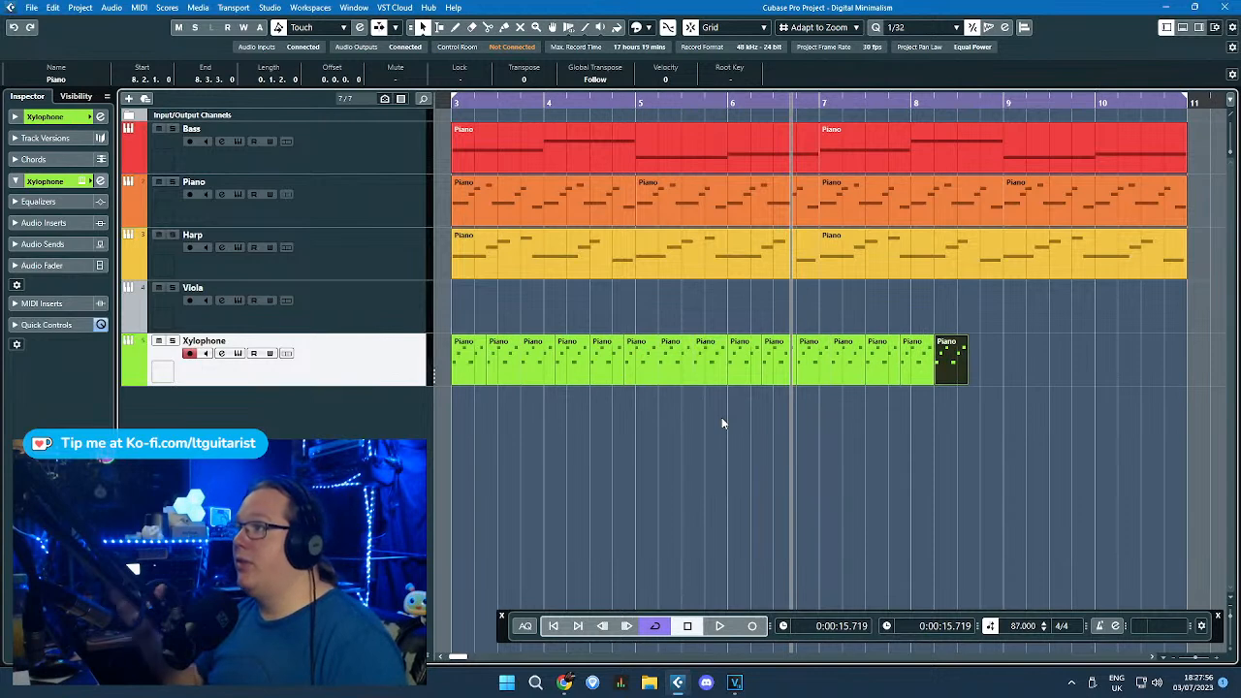
pyautogui.hotkey('ctrl', 'd')
pyautogui.hotkey('ctrl', 'd')
pyautogui.hotkey('ctrl', 'd')
pyautogui.hotkey('ctrl', 'd')
pyautogui.hotkey('ctrl', 'd')
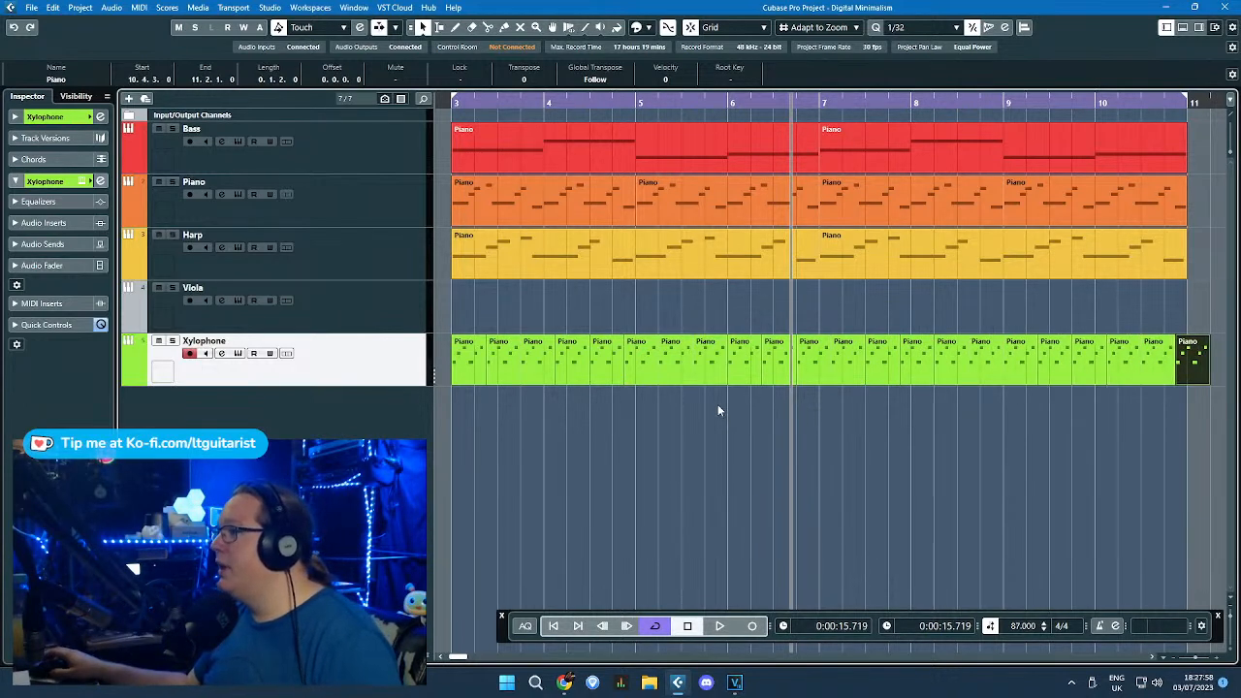
# Step: Audition the six-note Xylophone pattern against the Bass, Piano and Harp from bar 3, watching how the parts line up
pyautogui.keyDown('ctrl'); pyautogui.scroll(-2, 654, 320); pyautogui.keyUp('ctrl')
pyautogui.click(540, 106)
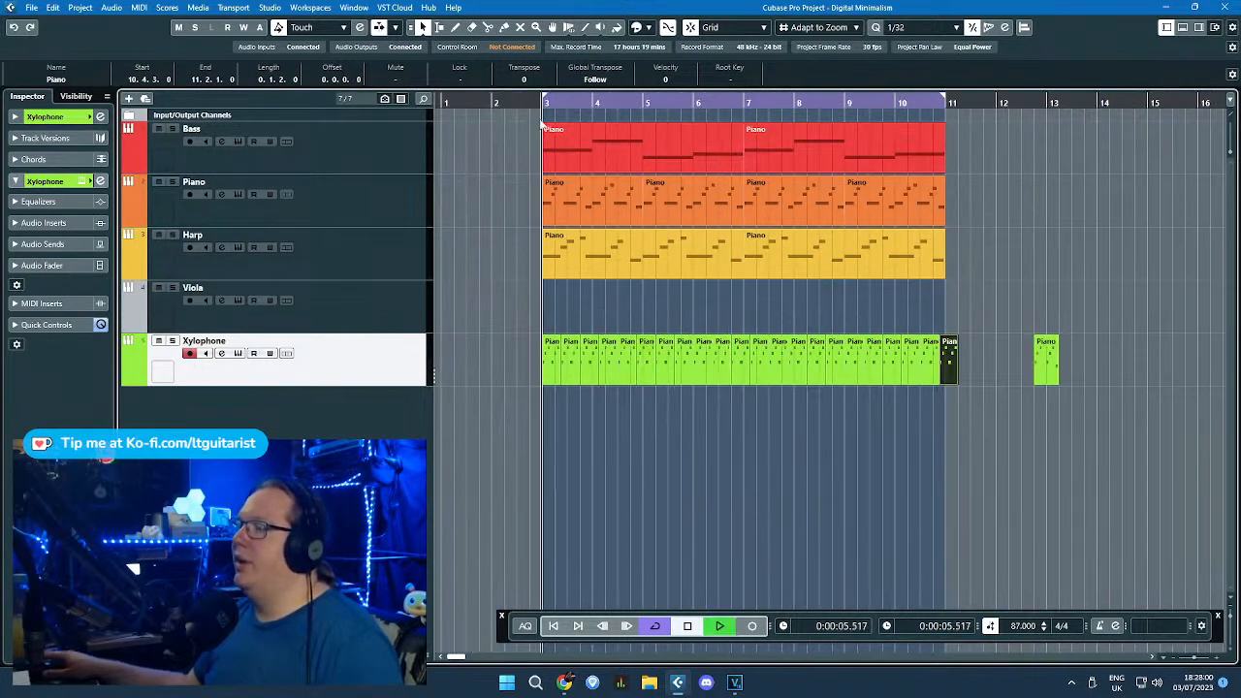
pyautogui.press('space')
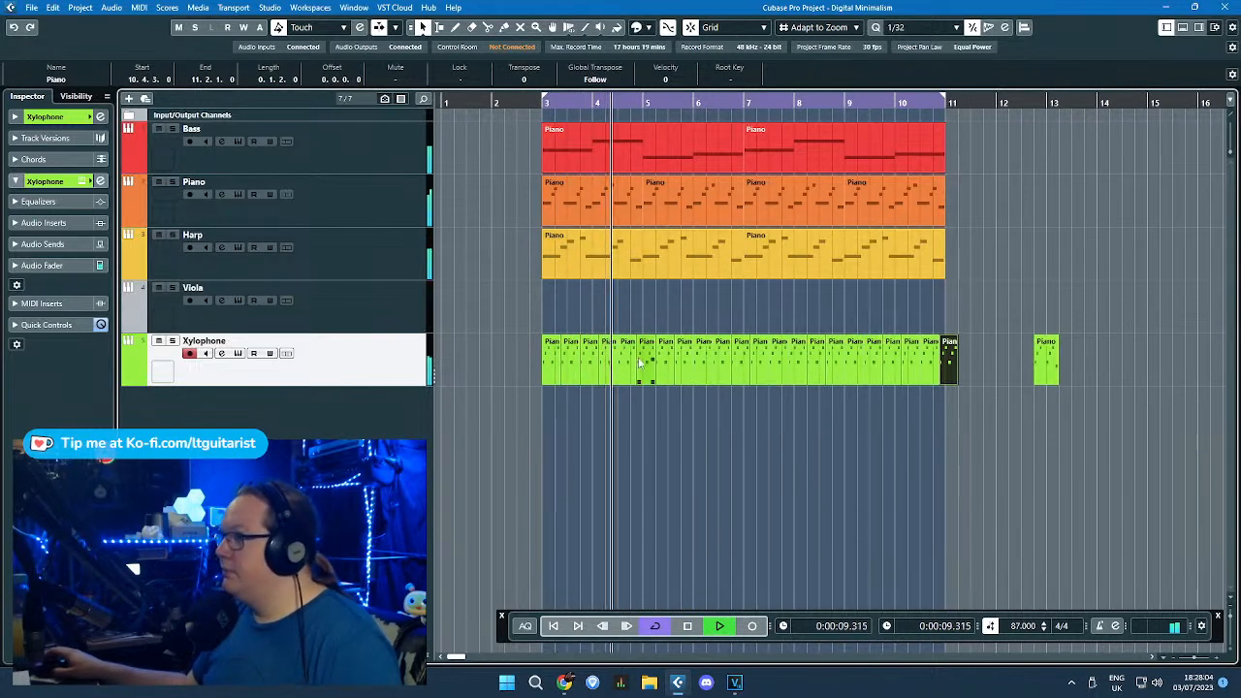
pyautogui.click(606, 411)
pyautogui.keyDown('ctrl'); pyautogui.scroll(2, 604, 409); pyautogui.keyUp('ctrl')
pyautogui.keyDown('ctrl'); pyautogui.scroll(-2, 582, 426); pyautogui.keyUp('ctrl')
pyautogui.keyDown('ctrl'); pyautogui.scroll(-1, 582, 427); pyautogui.keyUp('ctrl')
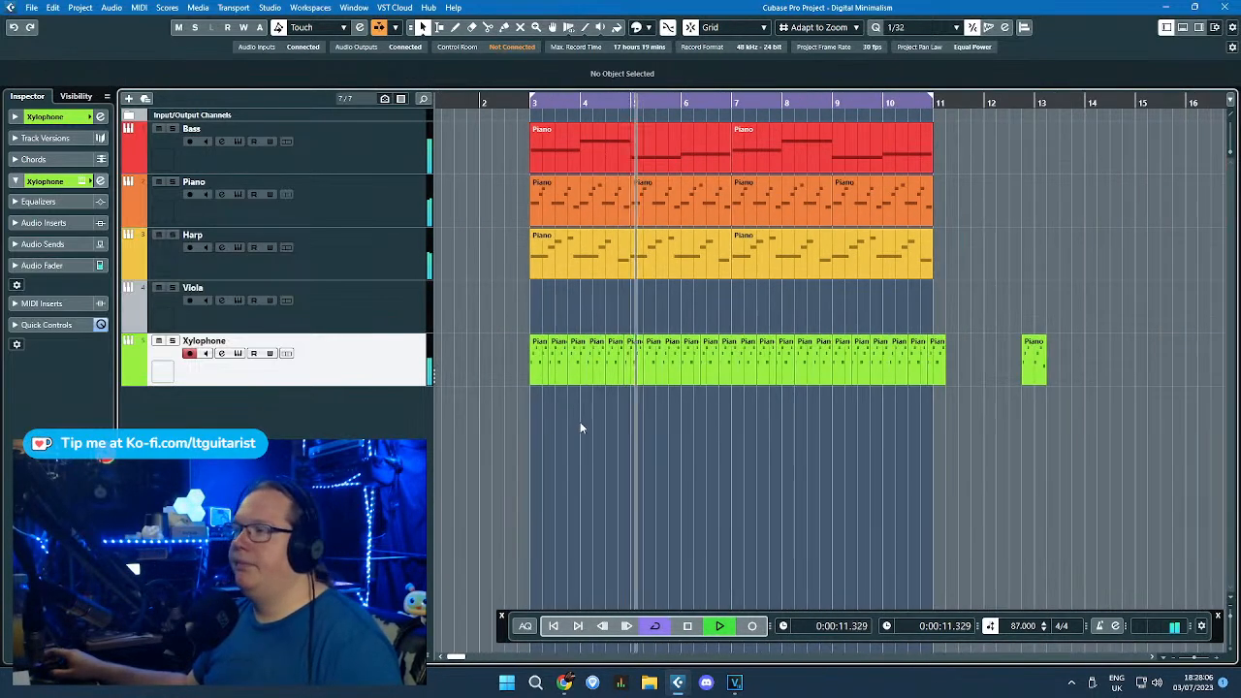
pyautogui.keyDown('ctrl'); pyautogui.scroll(2, 786, 424); pyautogui.keyUp('ctrl')
pyautogui.keyDown('ctrl'); pyautogui.scroll(4, 994, 397); pyautogui.keyUp('ctrl')
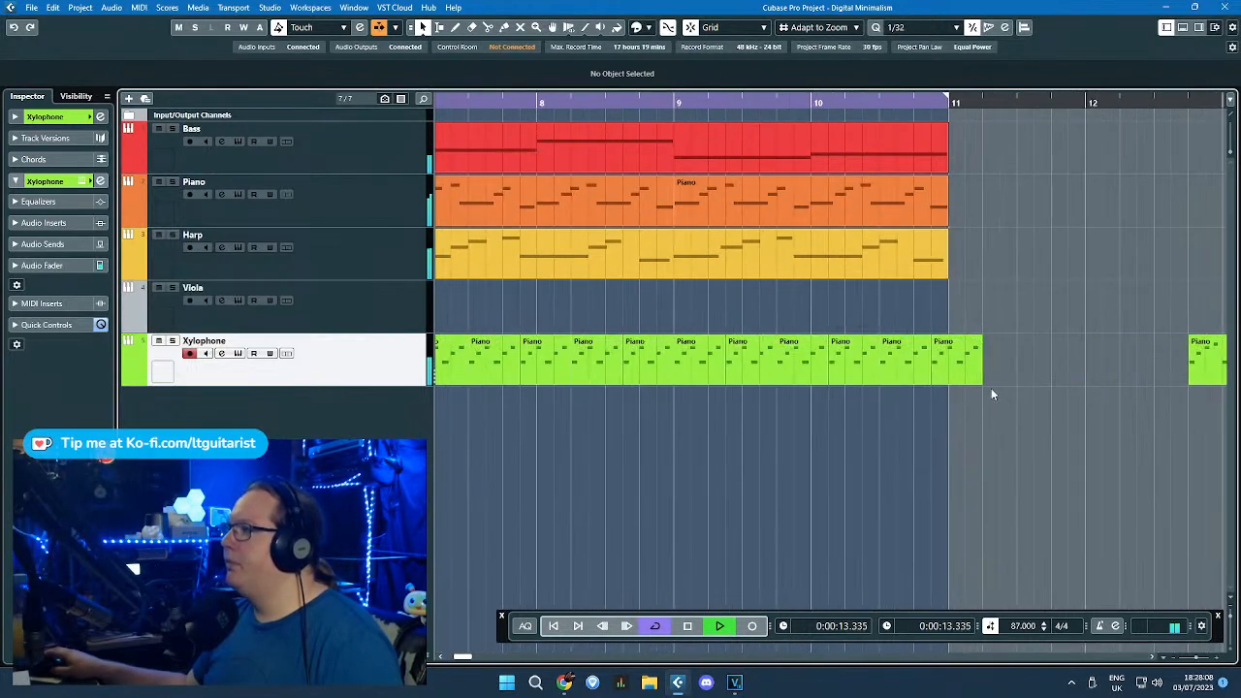
pyautogui.keyDown('ctrl'); pyautogui.scroll(-3, 902, 390); pyautogui.keyUp('ctrl')
pyautogui.keyDown('ctrl'); pyautogui.scroll(4, 776, 412); pyautogui.keyUp('ctrl')
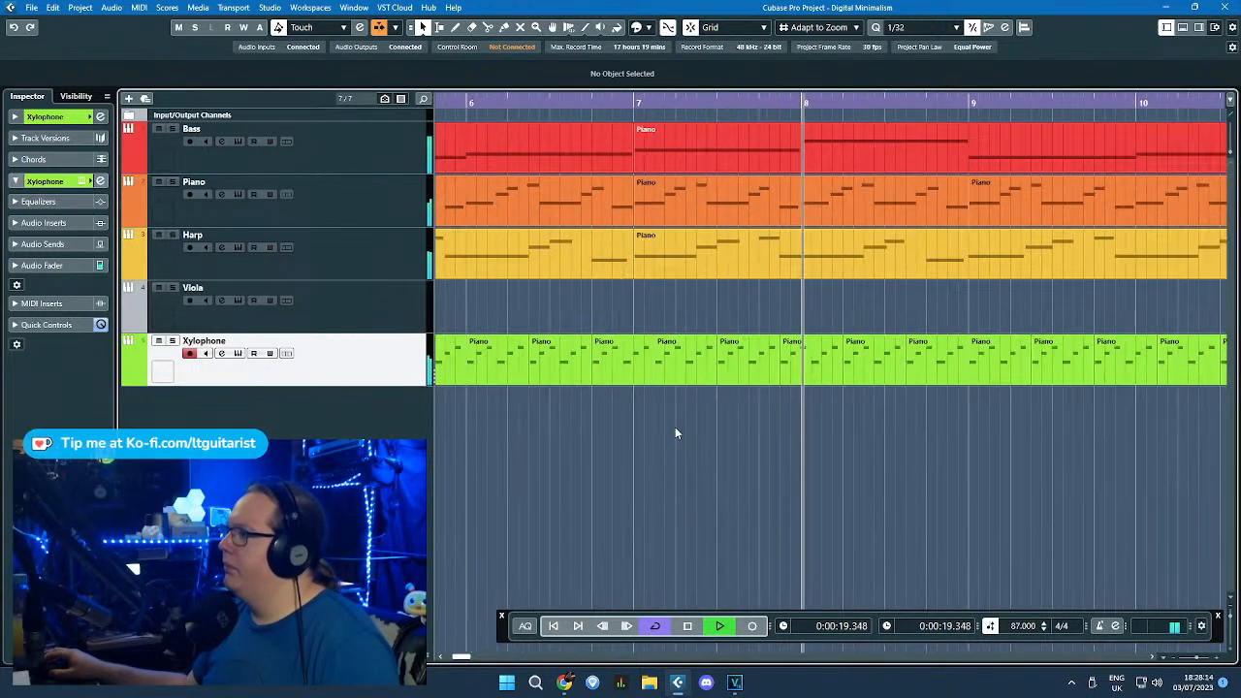
pyautogui.keyDown('ctrl'); pyautogui.scroll(-3, 675, 426); pyautogui.keyUp('ctrl')
pyautogui.keyDown('ctrl'); pyautogui.scroll(-1, 673, 427); pyautogui.keyUp('ctrl')
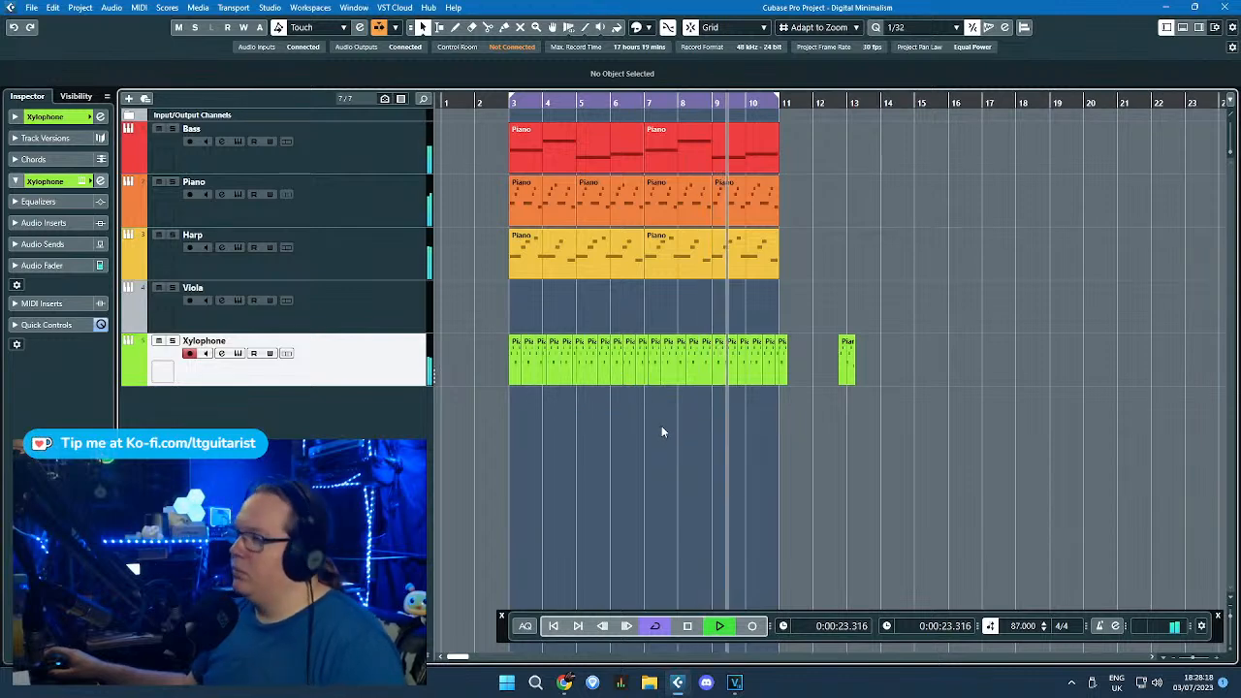
pyautogui.keyDown('ctrl'); pyautogui.scroll(5, 745, 446); pyautogui.keyUp('ctrl')
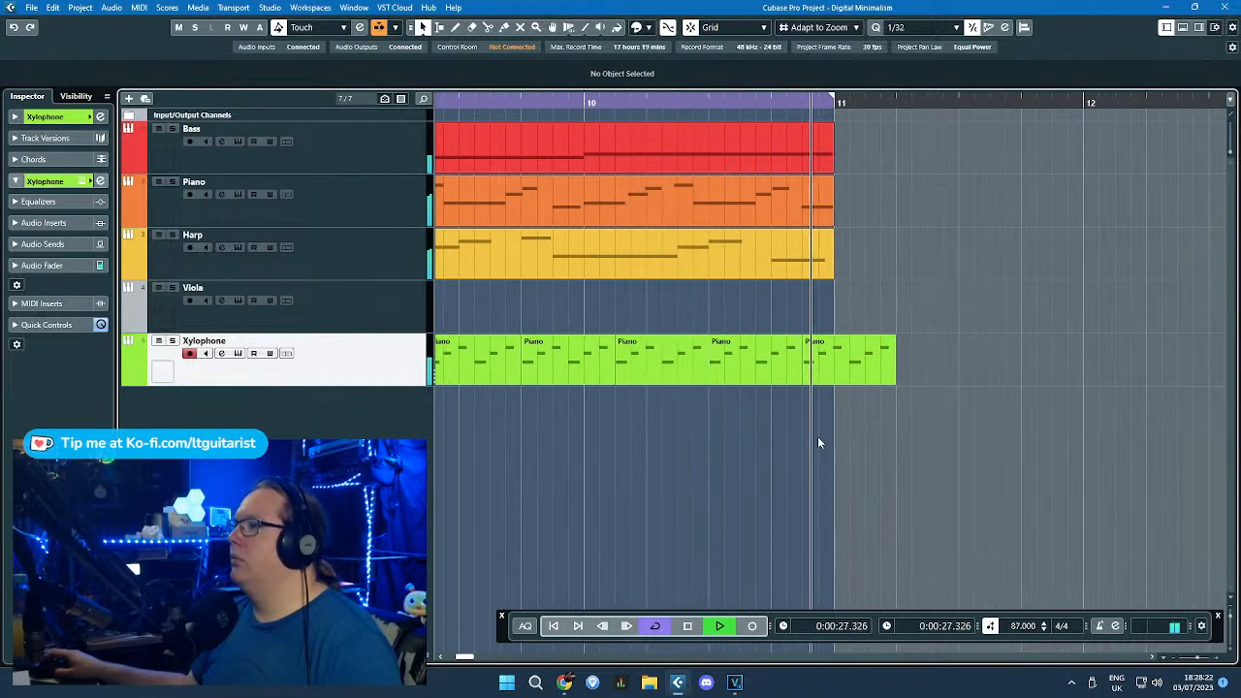
pyautogui.keyDown('ctrl'); pyautogui.scroll(-3, 756, 451); pyautogui.keyUp('ctrl')
pyautogui.press('space')
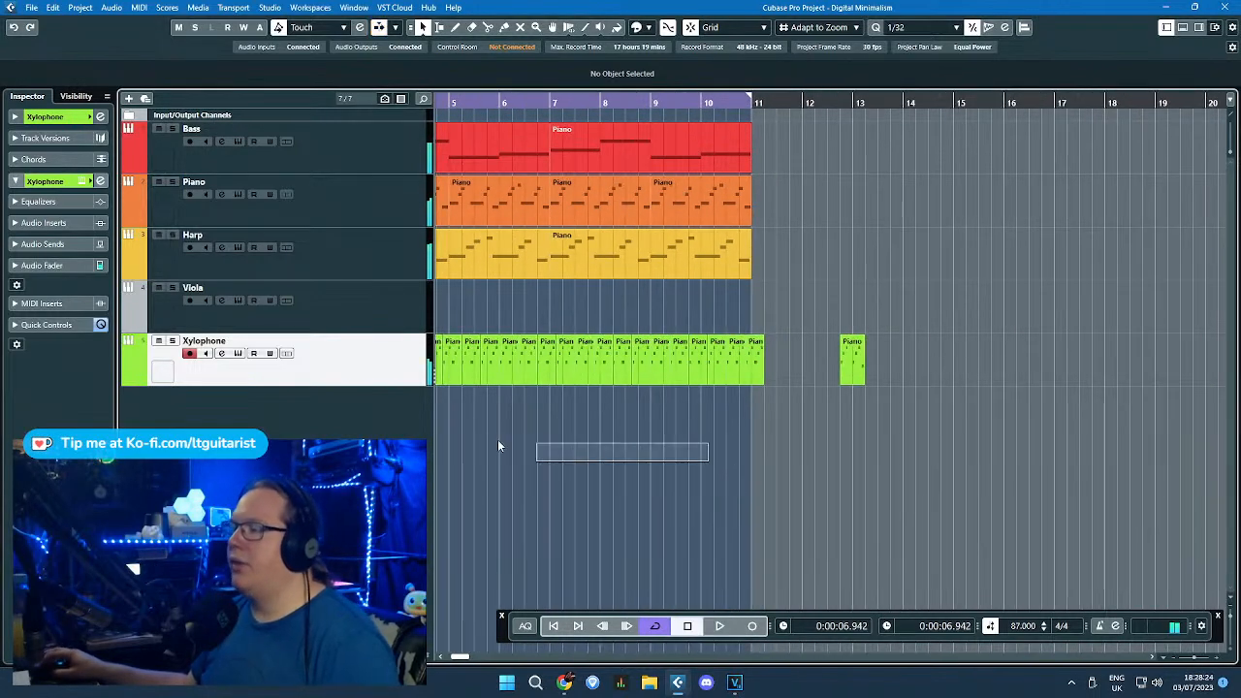
pyautogui.keyDown('ctrl'); pyautogui.scroll(-2, 539, 432); pyautogui.keyUp('ctrl')
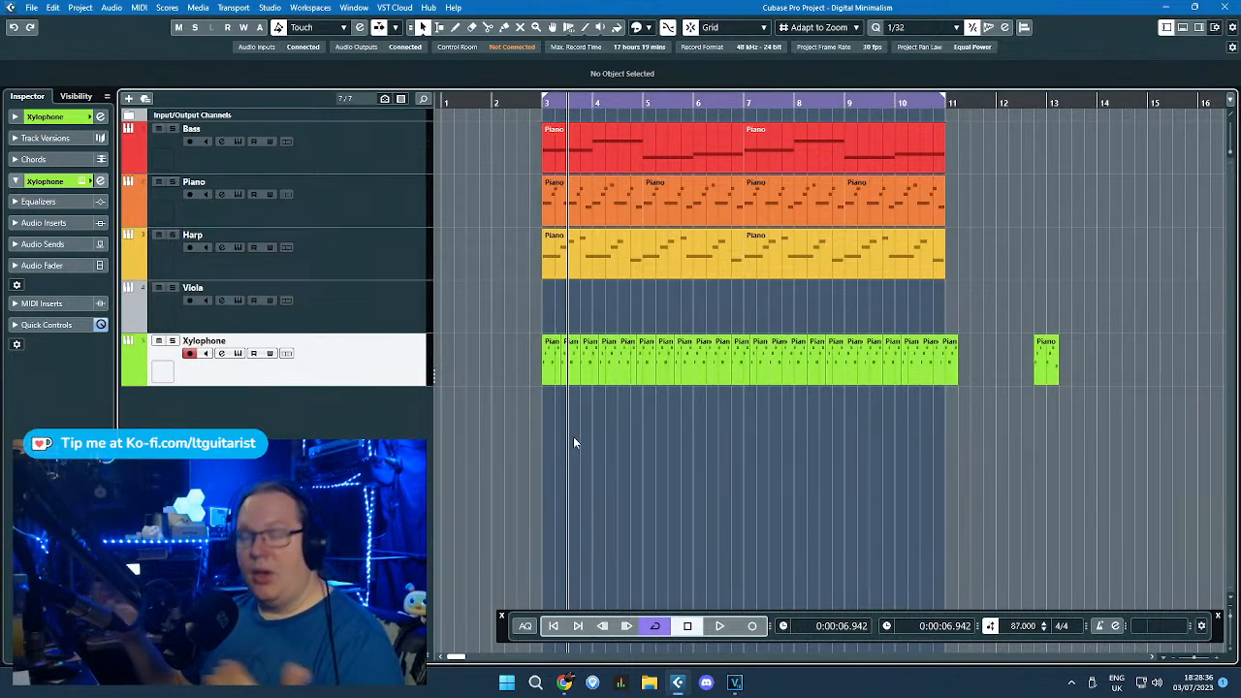
# Step: Select the consecutive Xylophone parts from bar 3 to bar 6 to examine where the pattern realigns with the bar line
pyautogui.scroll(5, 587, 428)
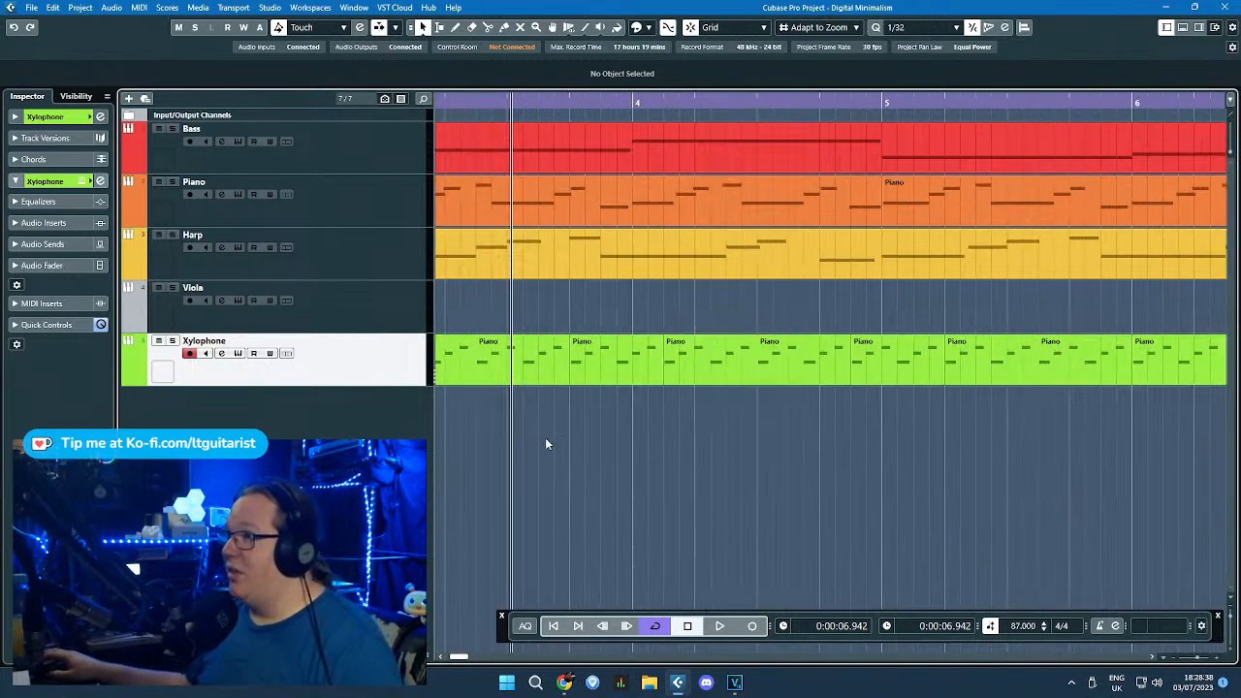
pyautogui.click(725, 371)
pyautogui.scroll(-1, 727, 376)
pyautogui.moveTo(717, 393); pyautogui.dragTo(534, 356)
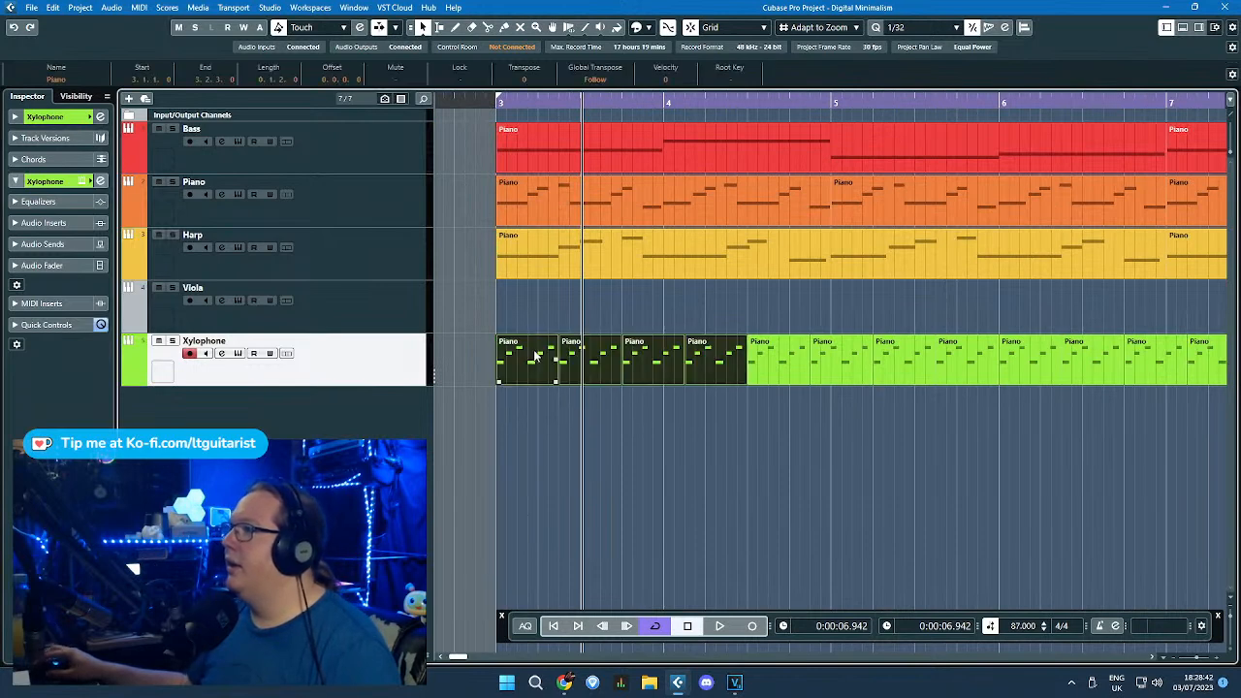
pyautogui.keyDown('shift'); pyautogui.click(776, 363); pyautogui.keyUp('shift')
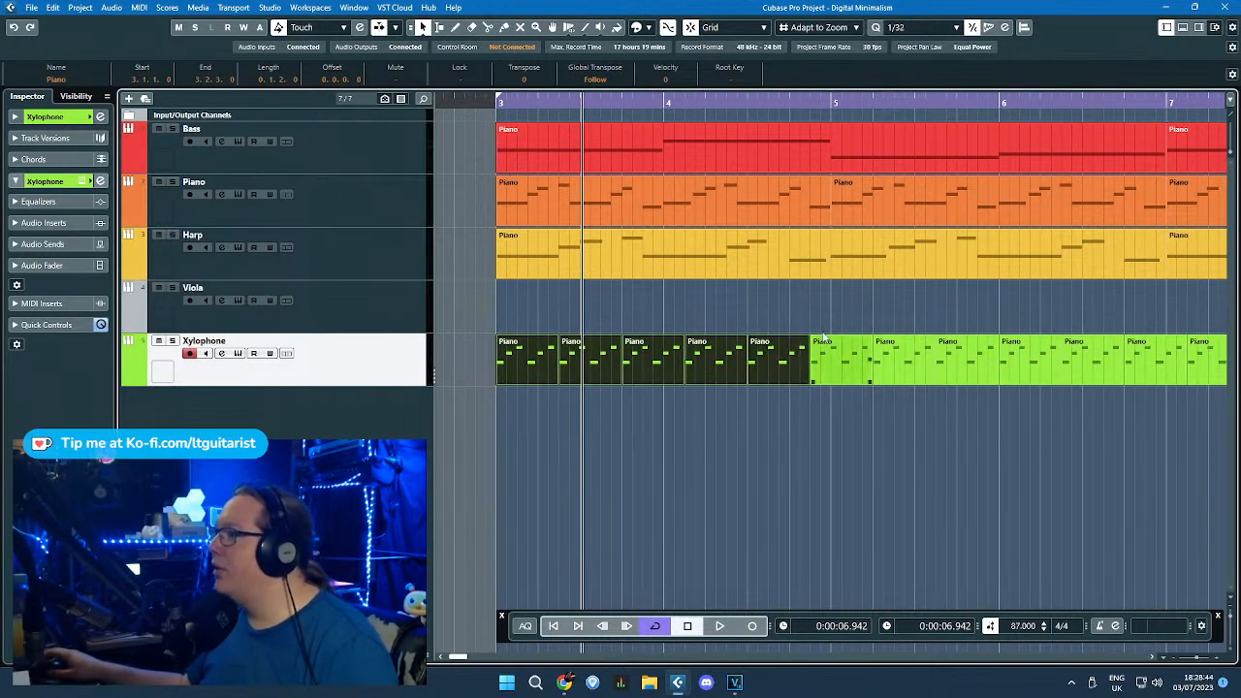
pyautogui.keyDown('shift'); pyautogui.click(836, 365); pyautogui.keyUp('shift')
pyautogui.scroll(2, 894, 392)
pyautogui.keyDown('shift'); pyautogui.click(916, 368); pyautogui.keyUp('shift')
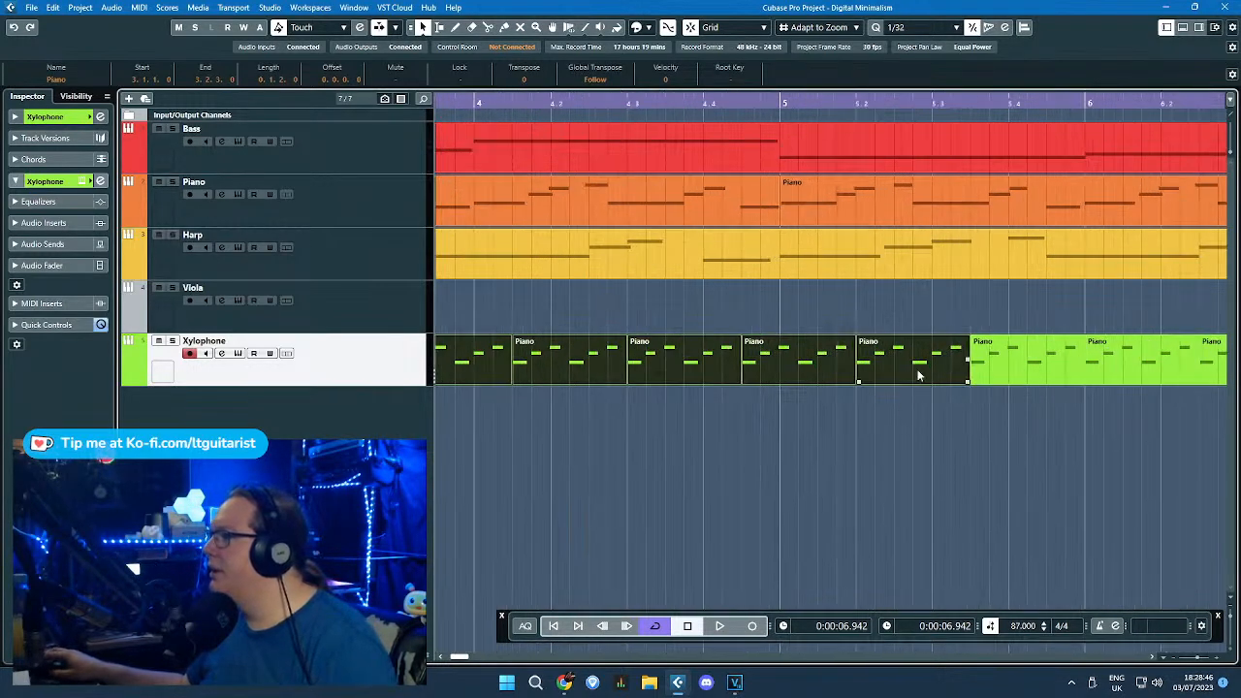
pyautogui.keyDown('shift'); pyautogui.click(1032, 349); pyautogui.keyUp('shift')
pyautogui.scroll(-2, 1008, 373)
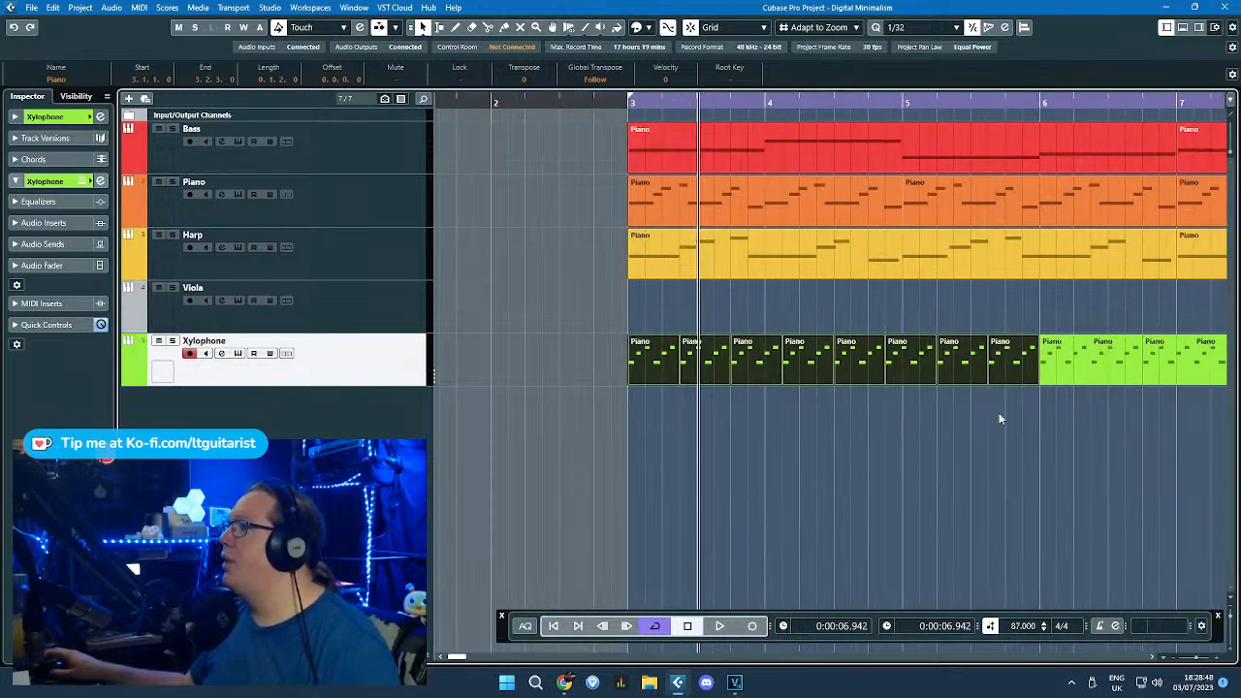
# Step: Reselect the Xylophone parts spanning bars 3 to 6 to recheck the cycle, and clear the selection
pyautogui.click(812, 399)
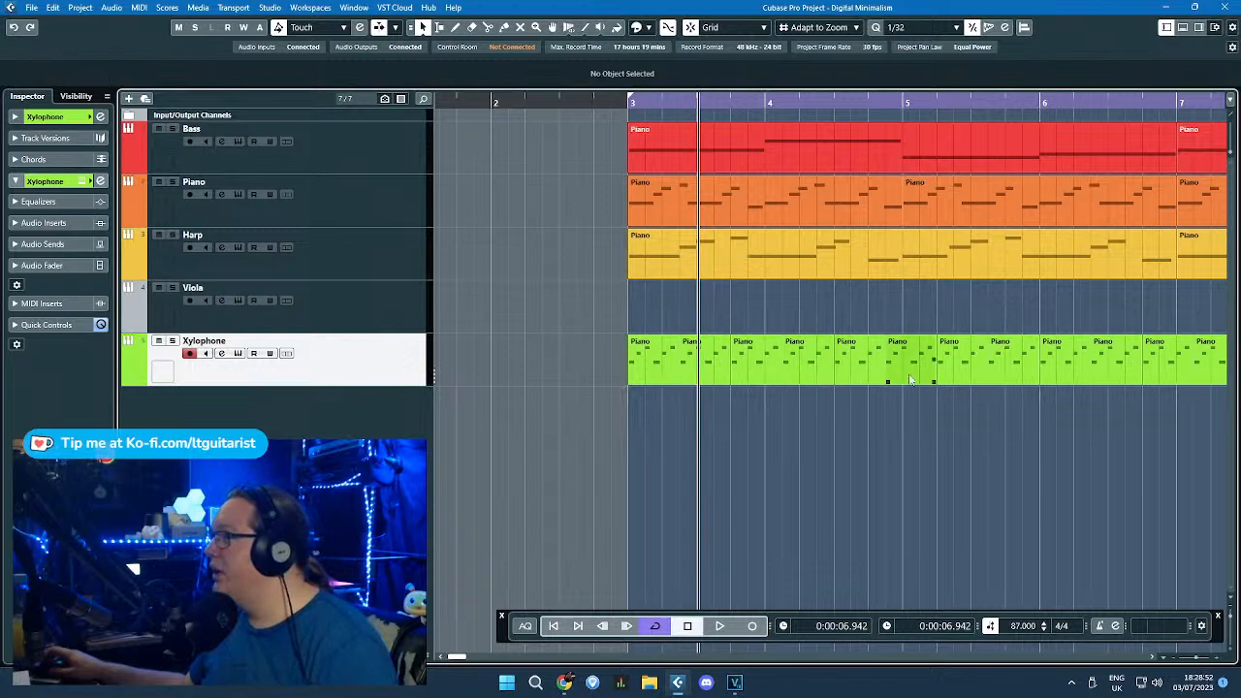
pyautogui.moveTo(1008, 415); pyautogui.dragTo(654, 359)
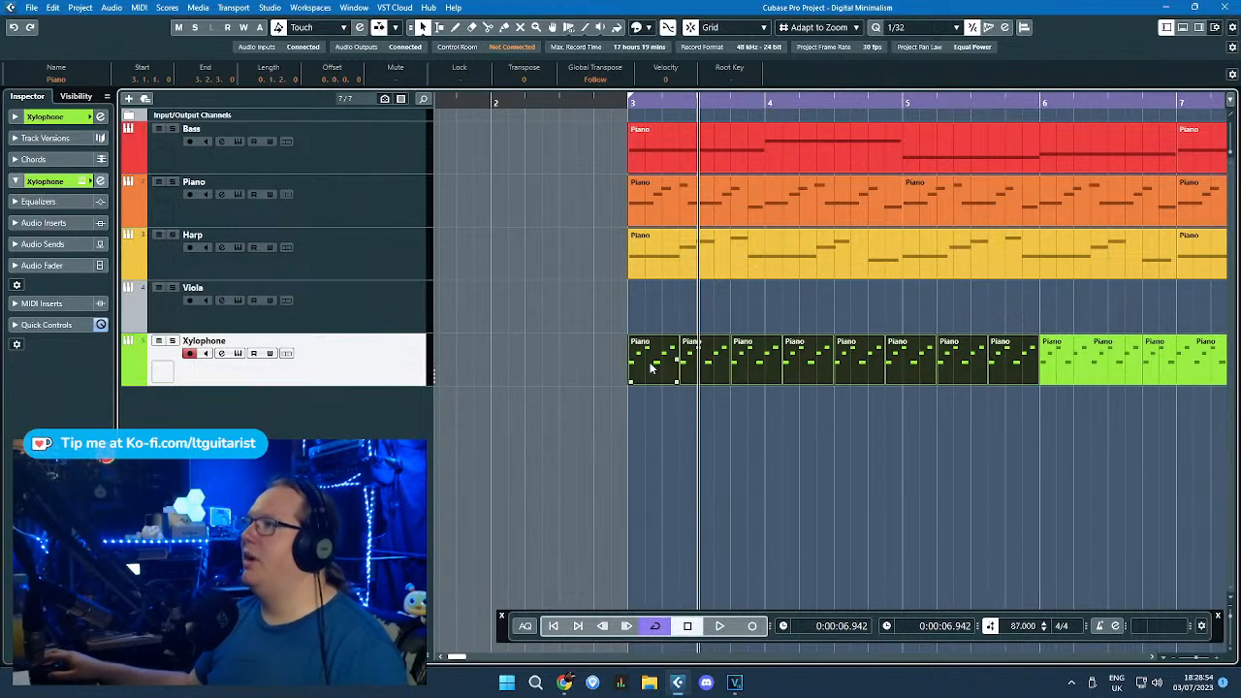
pyautogui.press('g')
pyautogui.press('g')
pyautogui.press('g')
pyautogui.press('g')
pyautogui.click(698, 400)
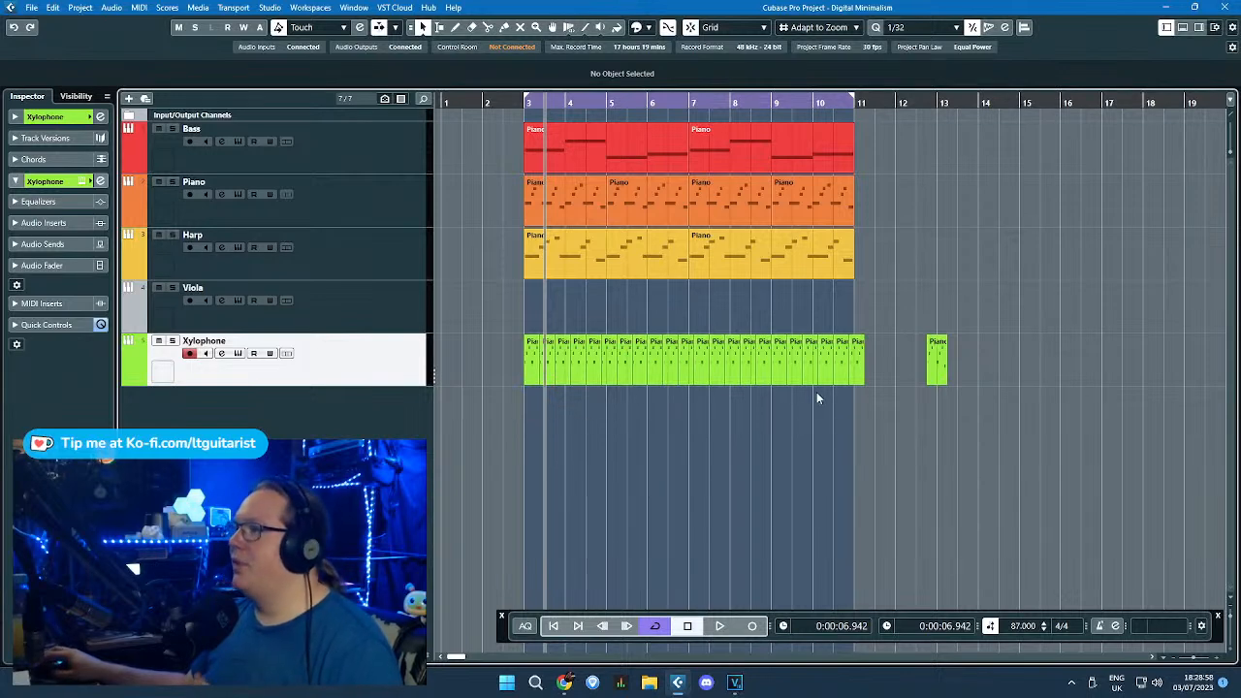
# Step: Copy the first two-bar Piano part to bar 3 of the Viola track and open the copy for note editing
pyautogui.click(398, 327)
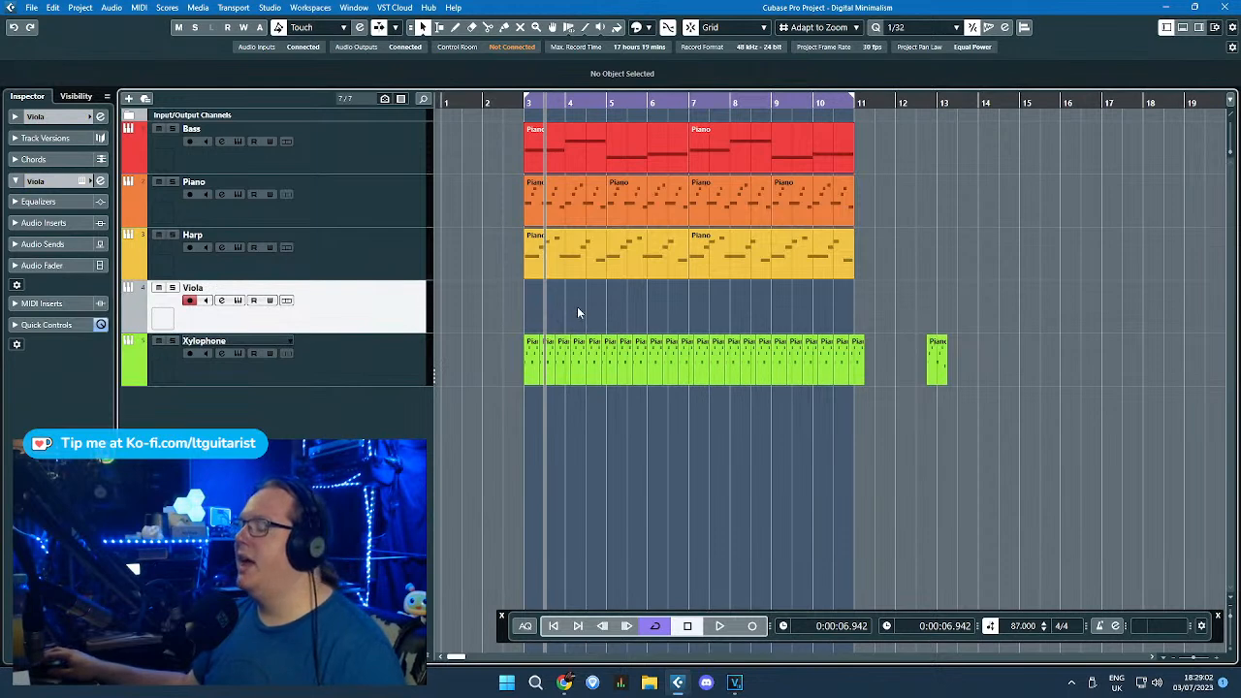
pyautogui.click(545, 274)
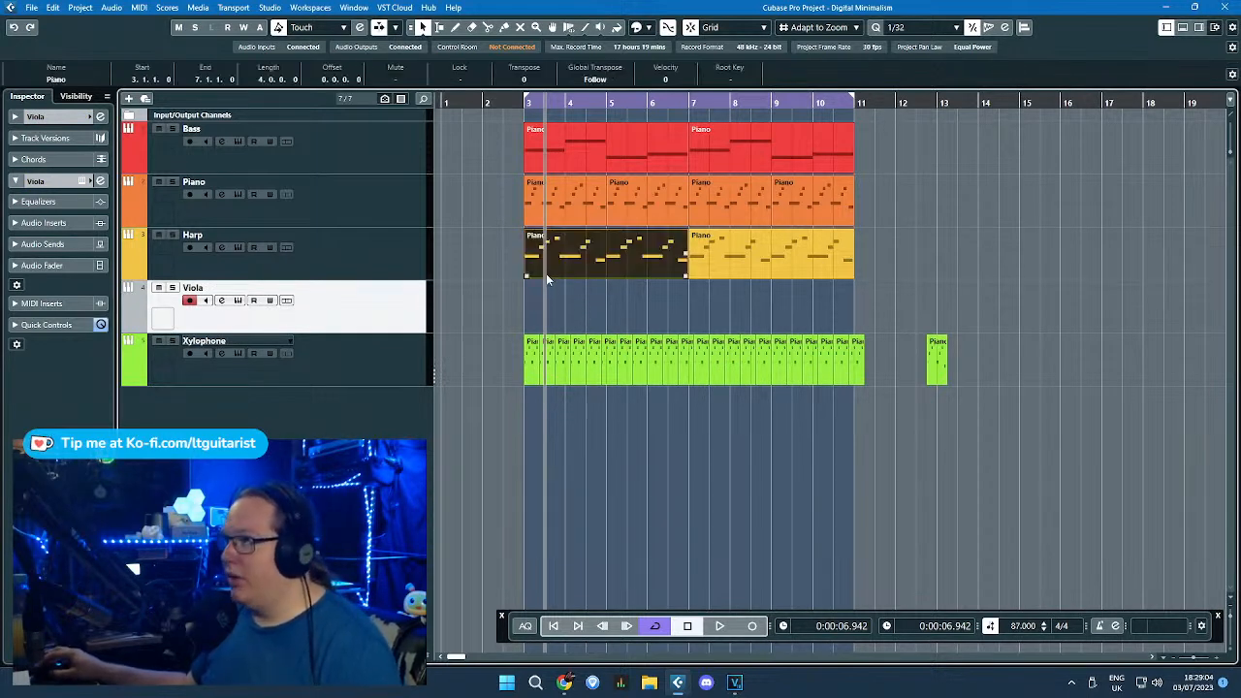
pyautogui.click(589, 225)
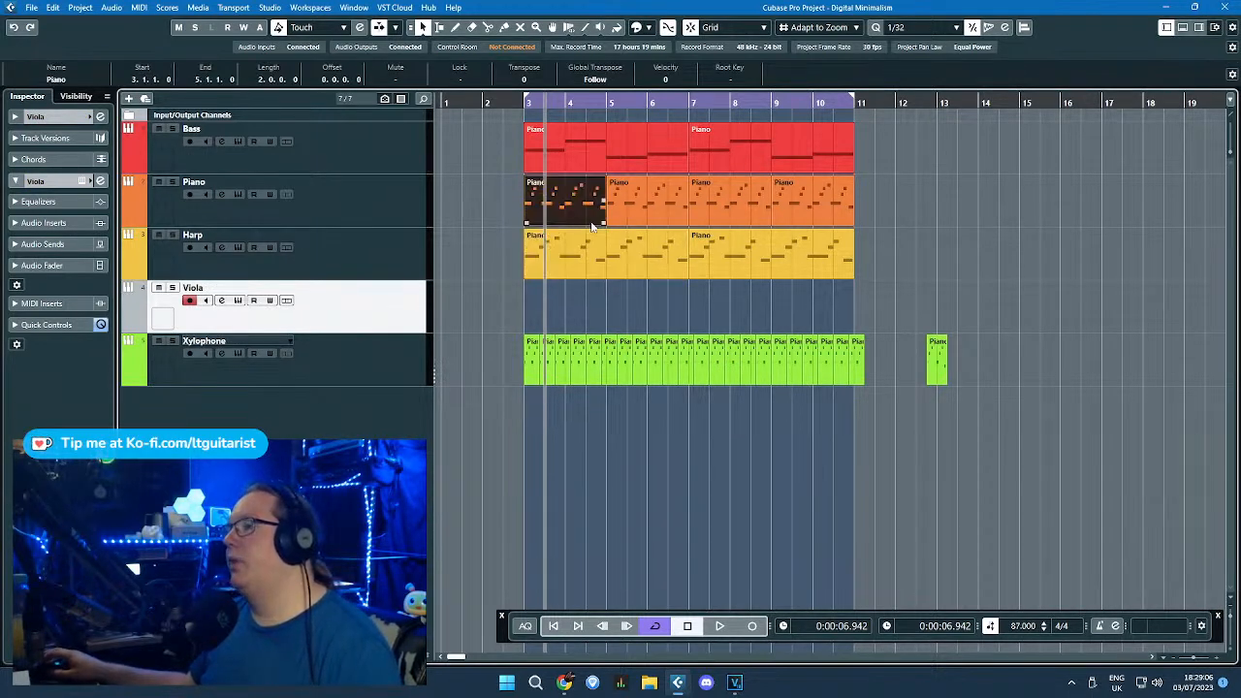
pyautogui.moveTo(625, 215); pyautogui.dragTo(552, 289)
pyautogui.doubleClick(546, 312)
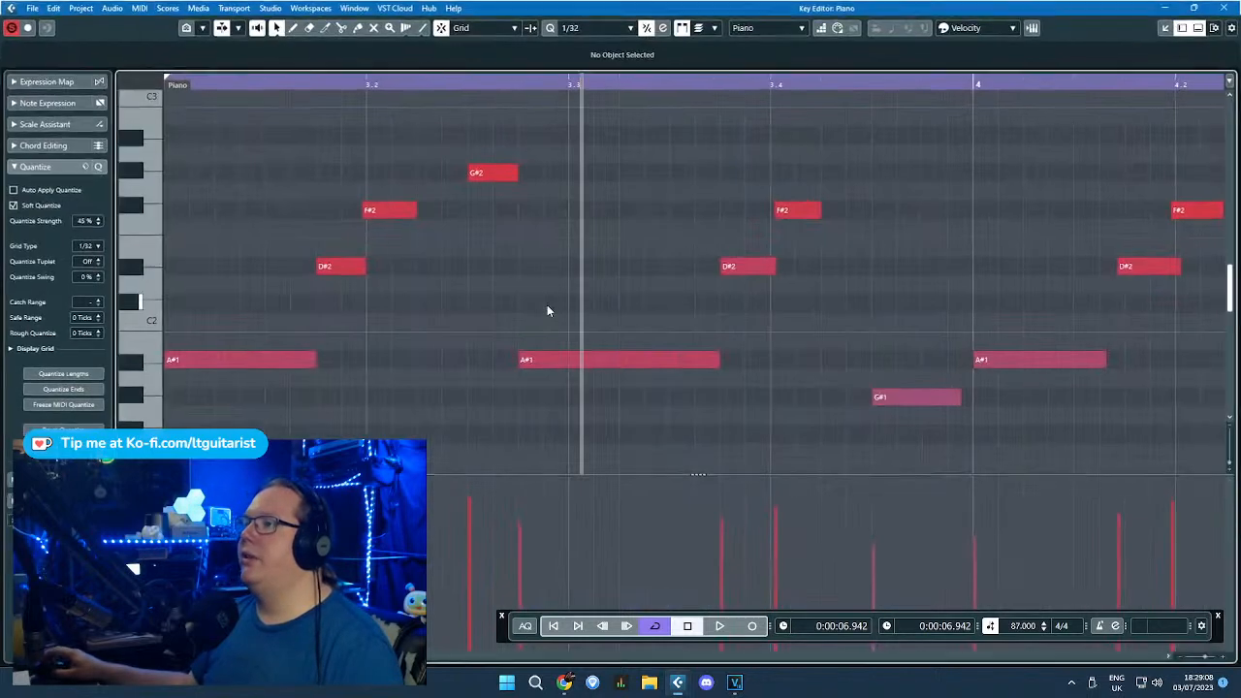
# Step: Transpose all notes in the Viola part up one octave
pyautogui.click(301, 360)
pyautogui.scroll(-3, 302, 360)
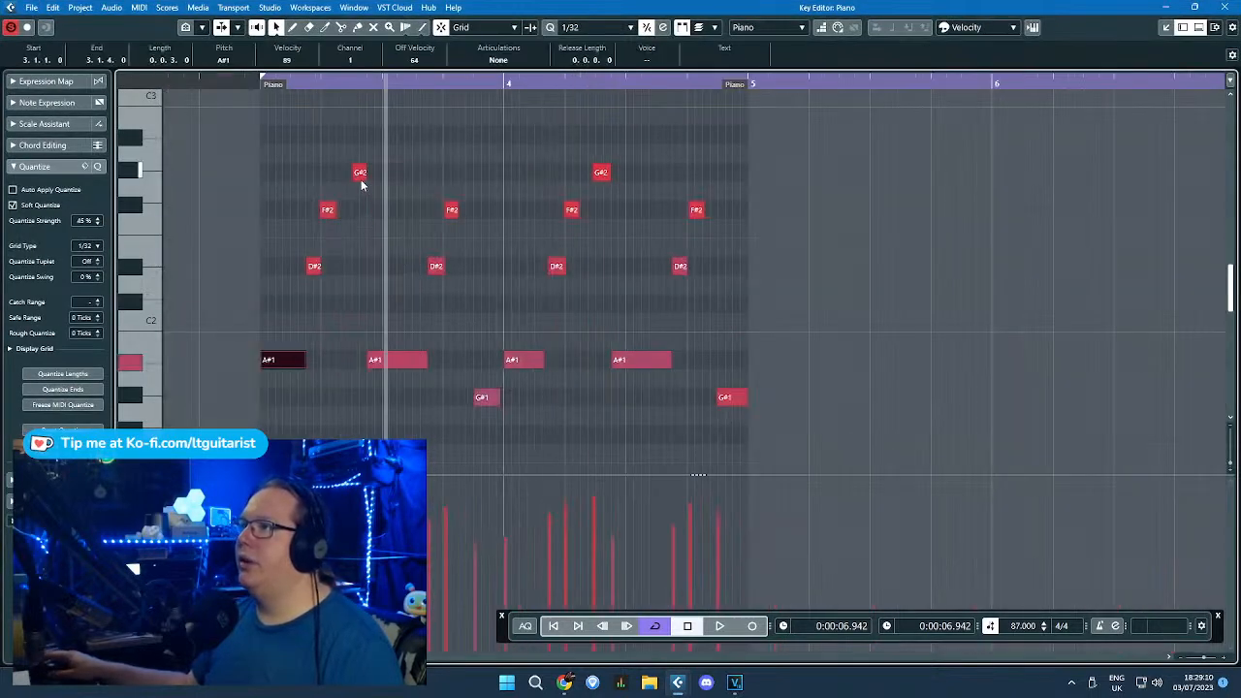
pyautogui.click(361, 180)
pyautogui.moveTo(264, 142); pyautogui.dragTo(766, 435)
pyautogui.hotkey('shift', 'Up')
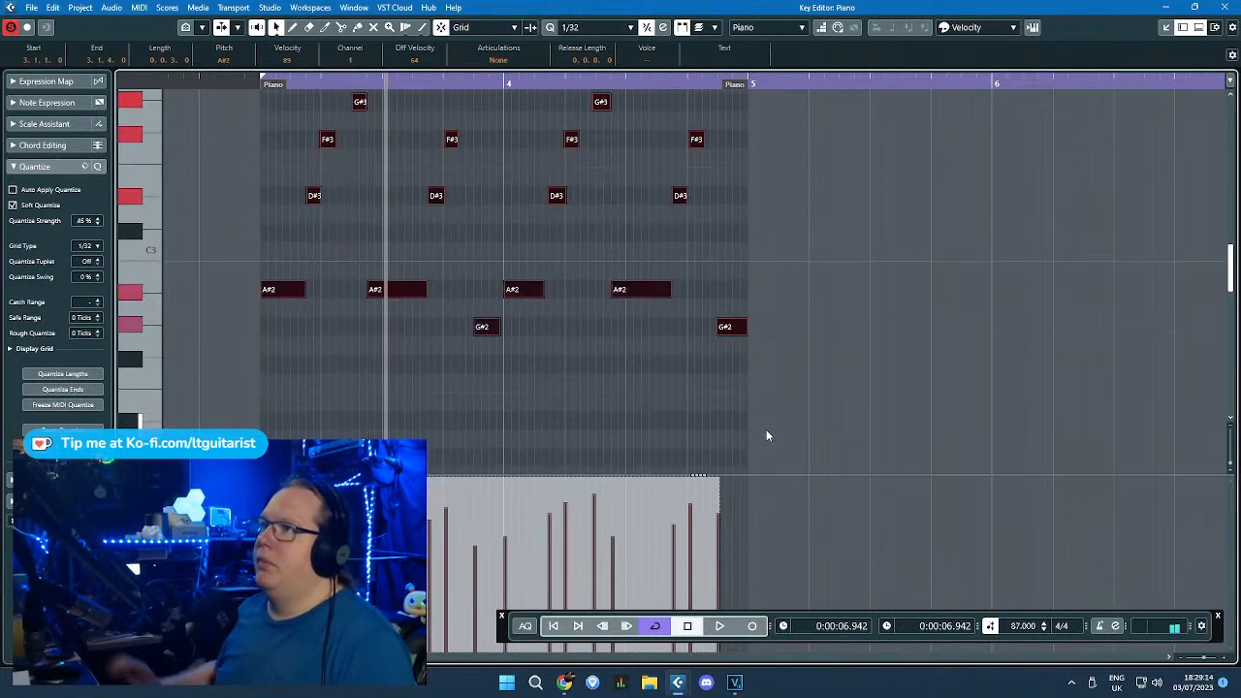
# Step: Audition the transposed Viola pattern from bar 3 and review its notes
pyautogui.click(293, 291)
pyautogui.click(254, 84)
pyautogui.press('space')
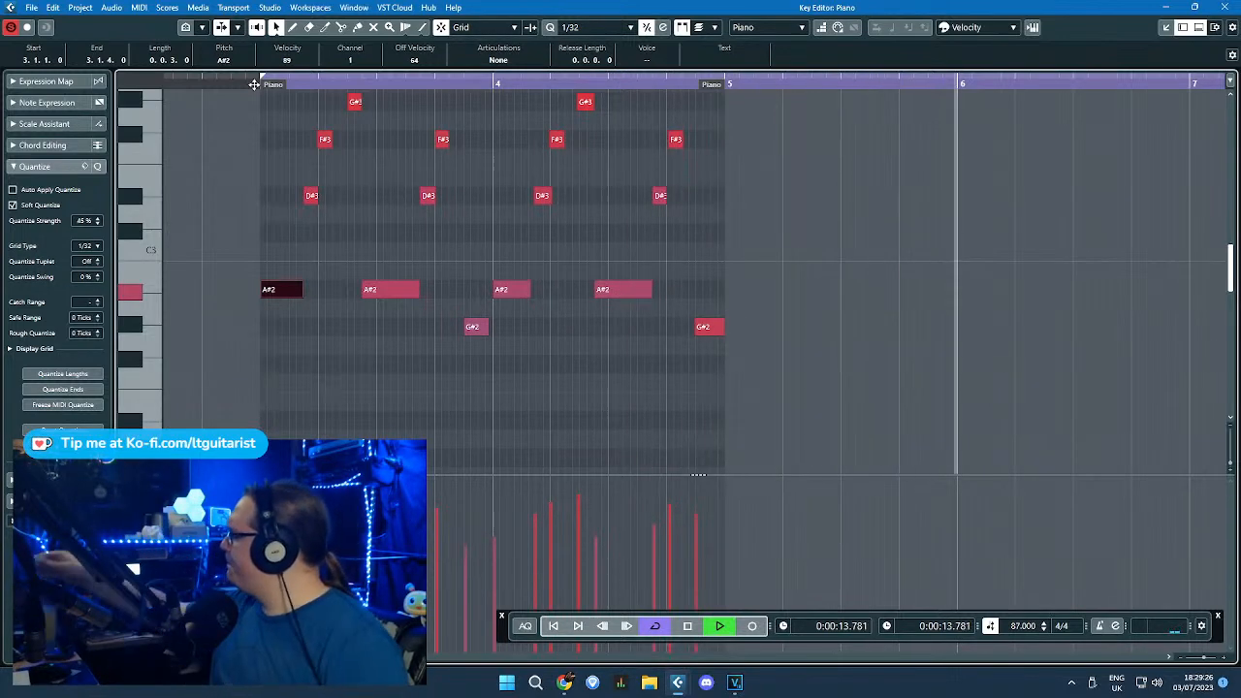
pyautogui.press('space')
pyautogui.scroll(4, 243, 117)
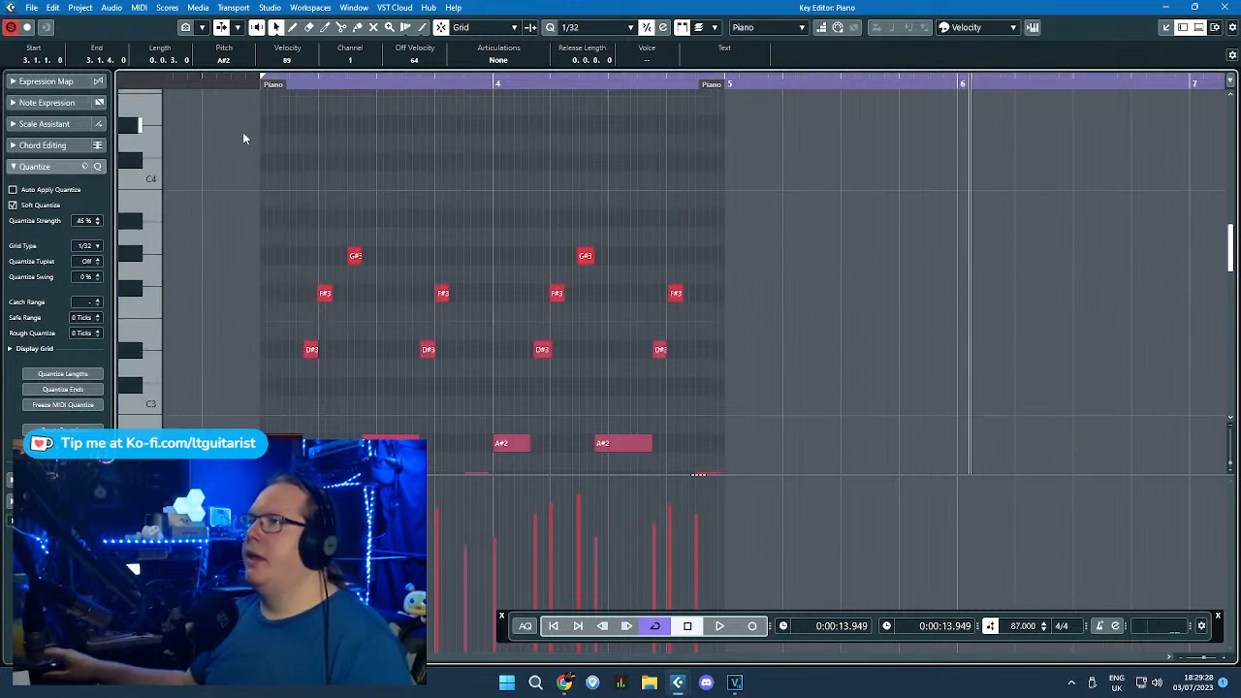
pyautogui.scroll(-2, 247, 138)
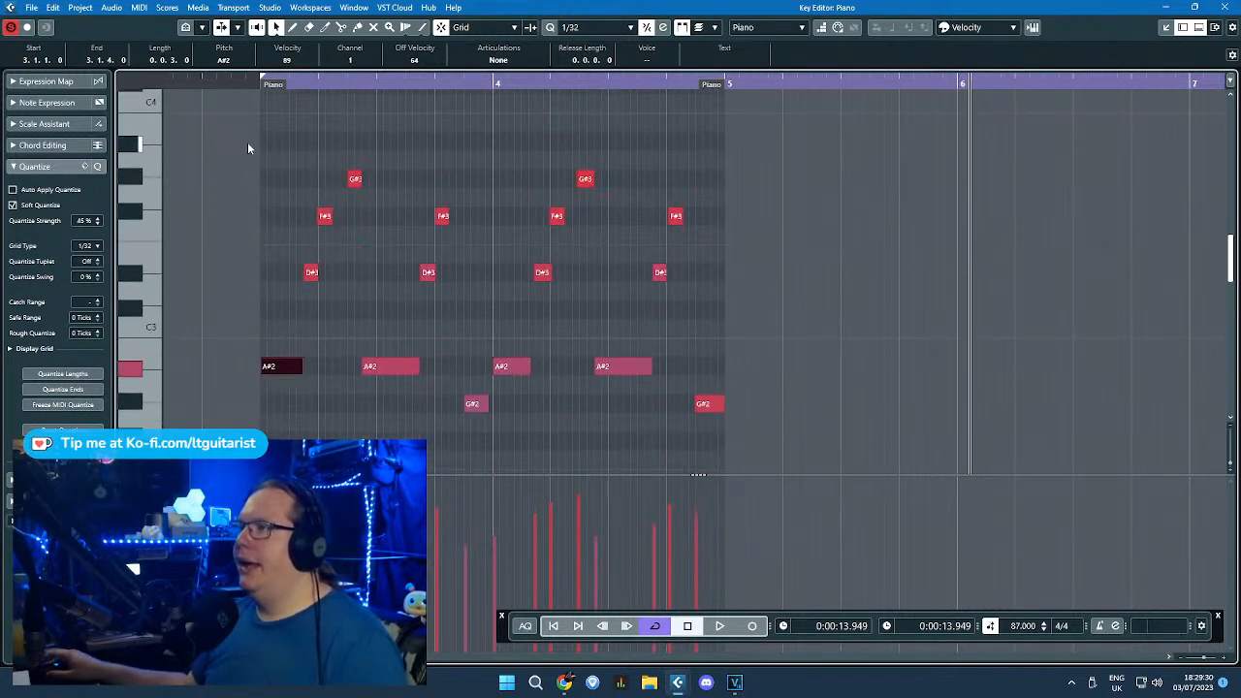
# Step: Delete every note after the first four in the Viola part, keeping A#2, D#3, F#3 and G#3
pyautogui.keyDown('ctrl'); pyautogui.scroll(1, 238, 155); pyautogui.keyUp('ctrl')
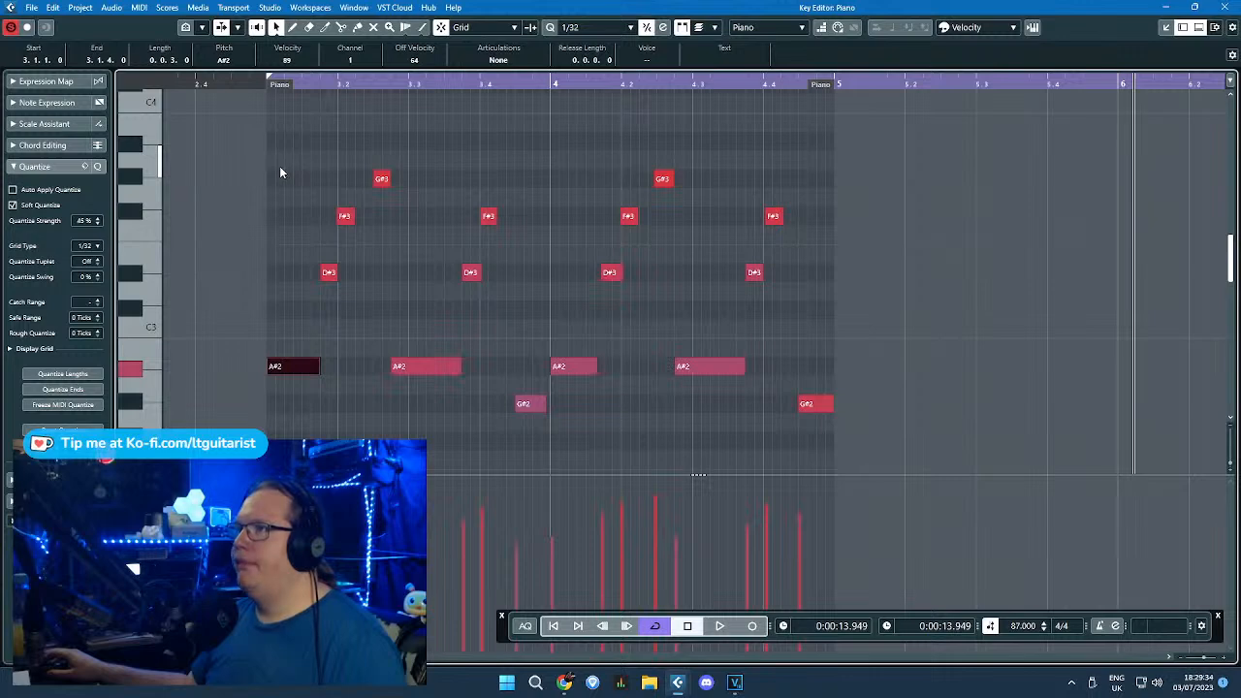
pyautogui.moveTo(824, 155); pyautogui.dragTo(436, 414)
pyautogui.press('Delete')
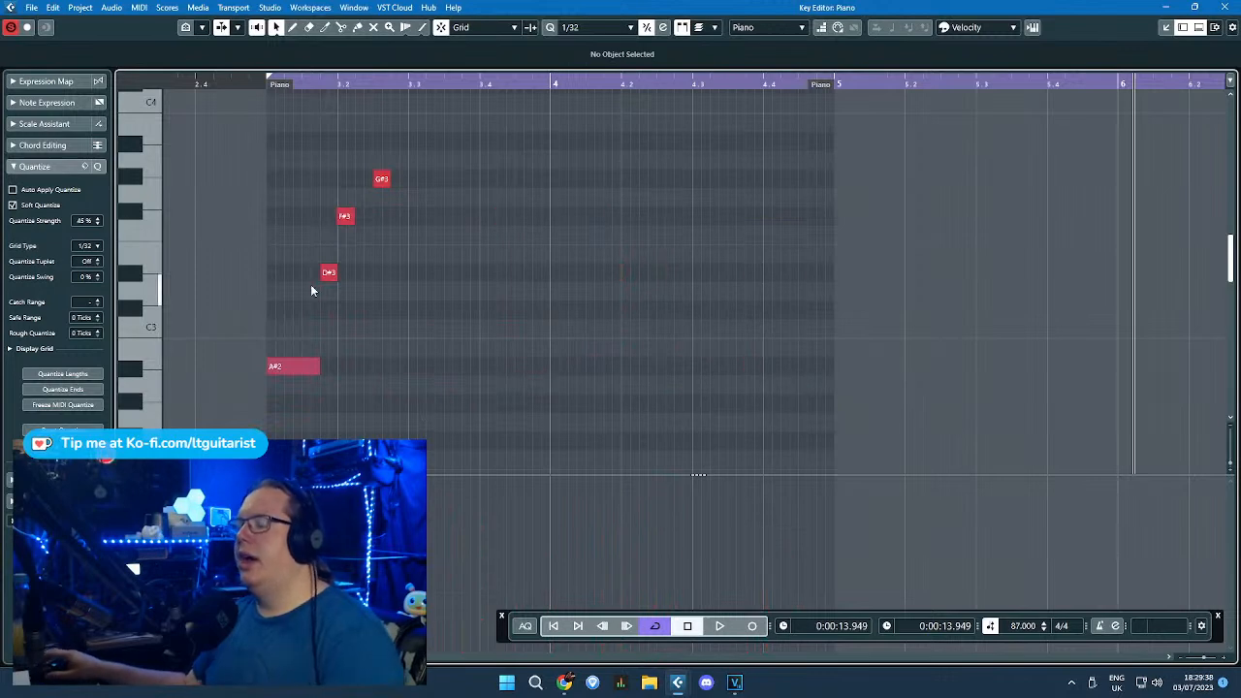
# Step: Rearrange the four Viola notes into short, evenly spaced descending eighths G#3, F#3, D#3, A#2 from bar 3, raising the A#2 velocity to match
pyautogui.keyDown('ctrl'); pyautogui.scroll(2, 262, 303); pyautogui.keyUp('ctrl')
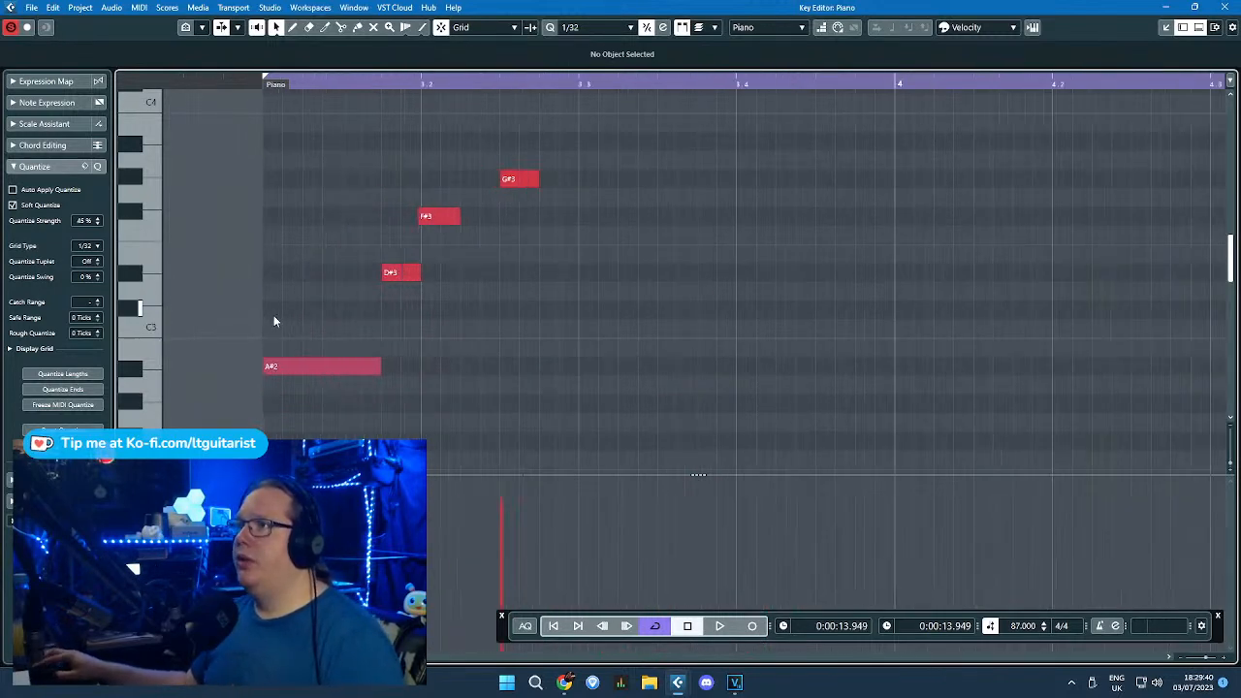
pyautogui.moveTo(379, 360); pyautogui.dragTo(341, 361)
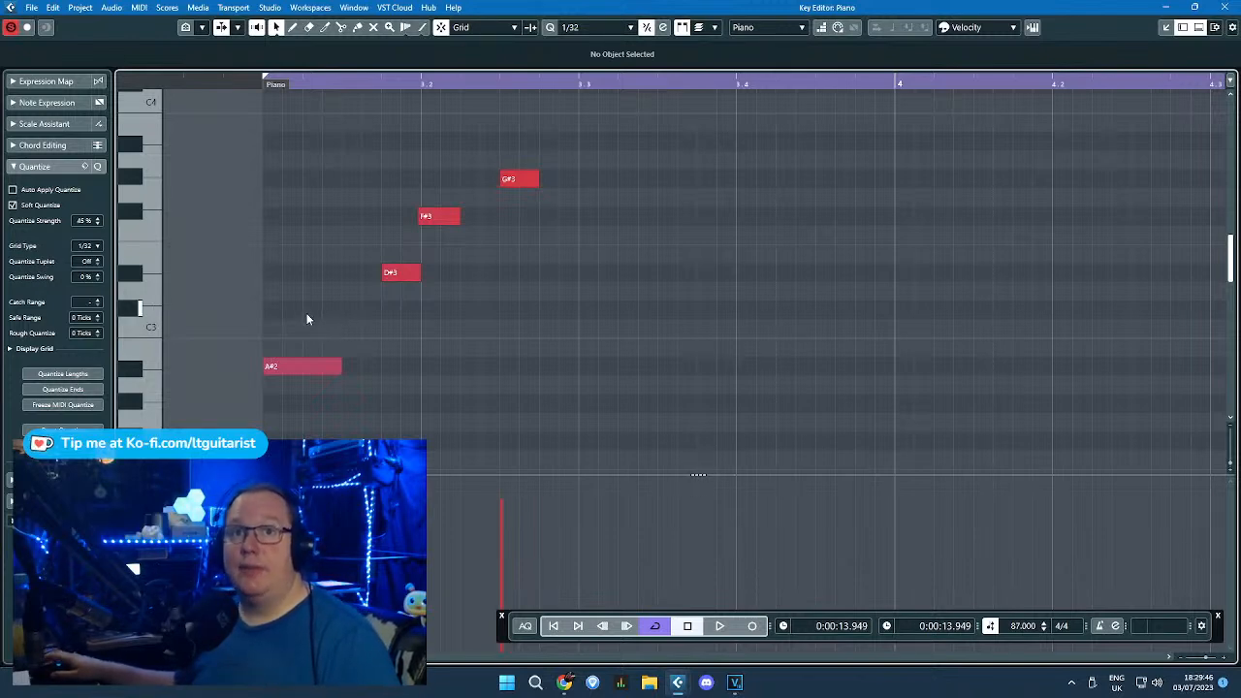
pyautogui.click(512, 182)
pyautogui.moveTo(512, 178); pyautogui.dragTo(279, 180)
pyautogui.moveTo(426, 217); pyautogui.dragTo(352, 217)
pyautogui.moveTo(405, 282); pyautogui.dragTo(442, 280)
pyautogui.moveTo(323, 367); pyautogui.dragTo(532, 370)
pyautogui.scroll(-2, 528, 379)
pyautogui.click(589, 384)
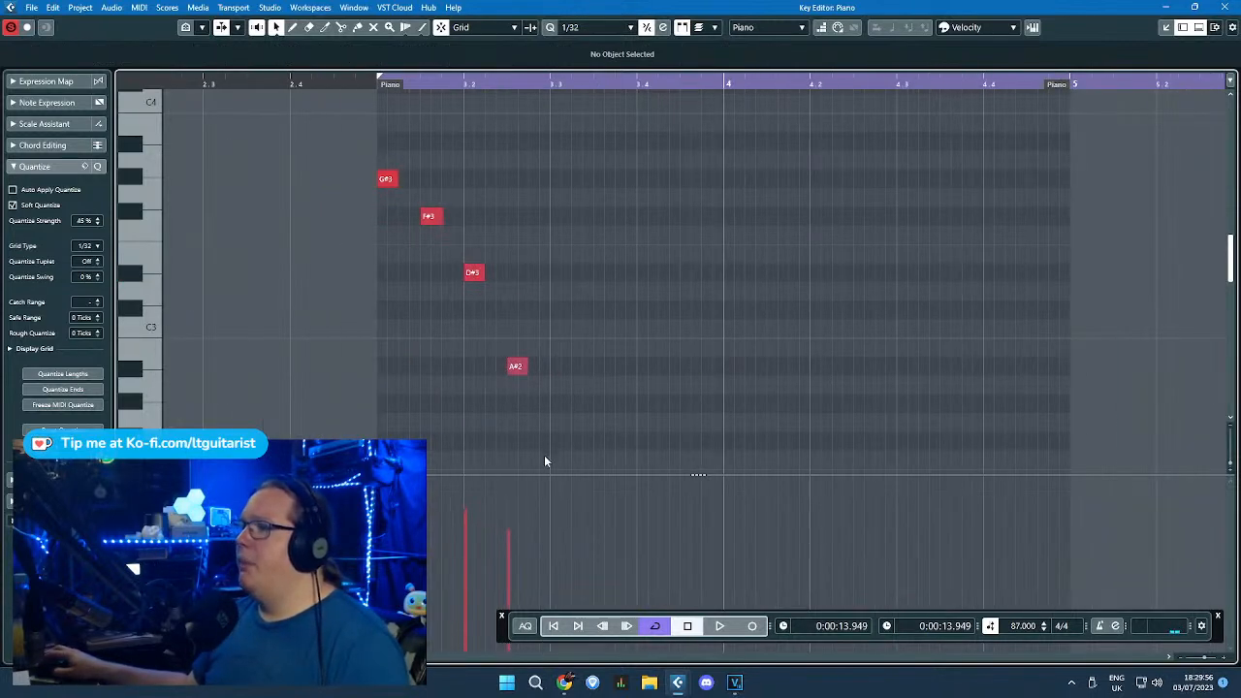
pyautogui.moveTo(522, 501)
pyautogui.mouseDown()
pyautogui.moveTo(434, 511)
pyautogui.moveTo(465, 499)
pyautogui.moveTo(487, 514)
pyautogui.moveTo(508, 500)
pyautogui.mouseUp()
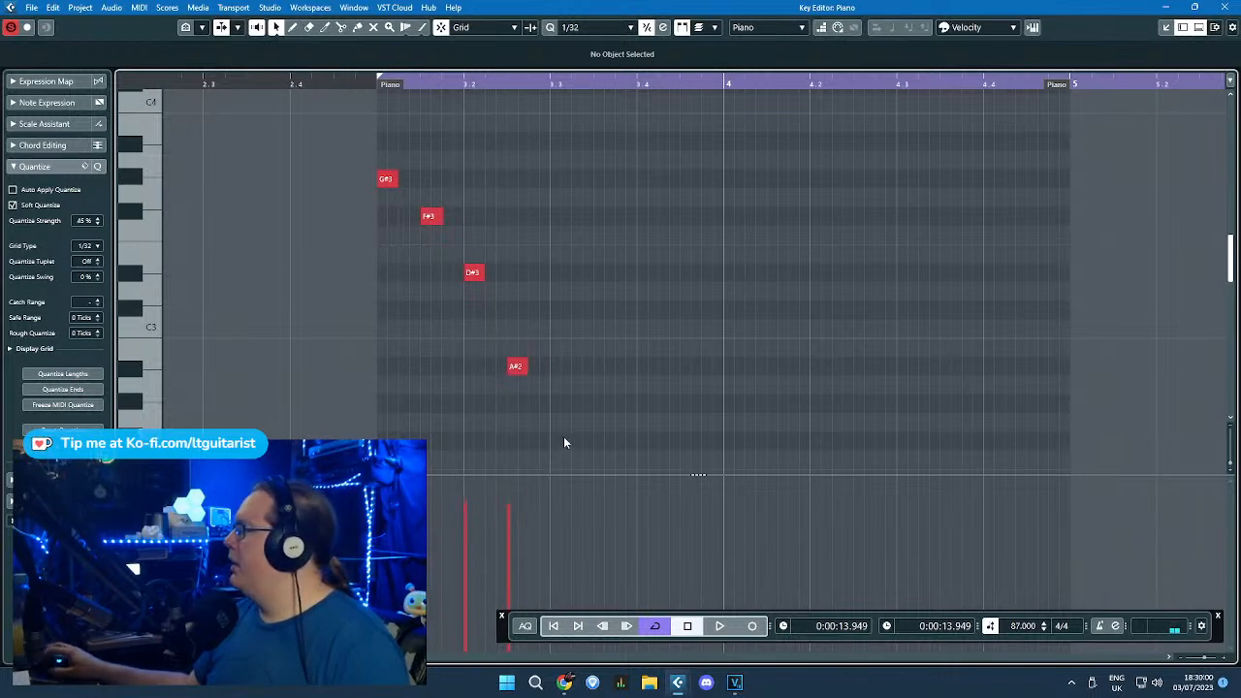
# Step: Spread the Viola notes two beats apart, with F#3 at 3.3, D#3 at bar 4 and A#2 at 4.3
pyautogui.moveTo(618, 413); pyautogui.dragTo(567, 223)
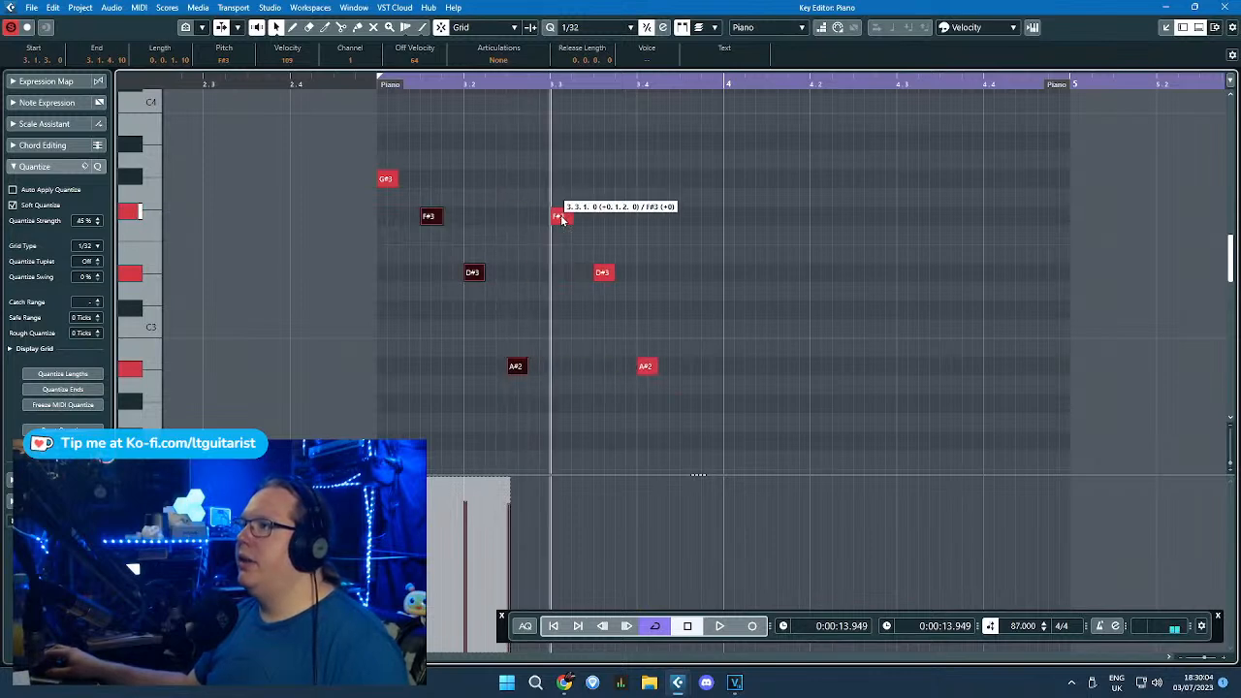
pyautogui.moveTo(423, 127); pyautogui.dragTo(511, 132)
pyautogui.moveTo(604, 273); pyautogui.dragTo(725, 288)
pyautogui.moveTo(657, 365); pyautogui.dragTo(375, 169)
# Step: Duplicate the four Viola notes twice, starting the copies at 3.1.4 and 3.2.3, and lower the velocity of the last set
pyautogui.hotkey('ctrl', 'd')
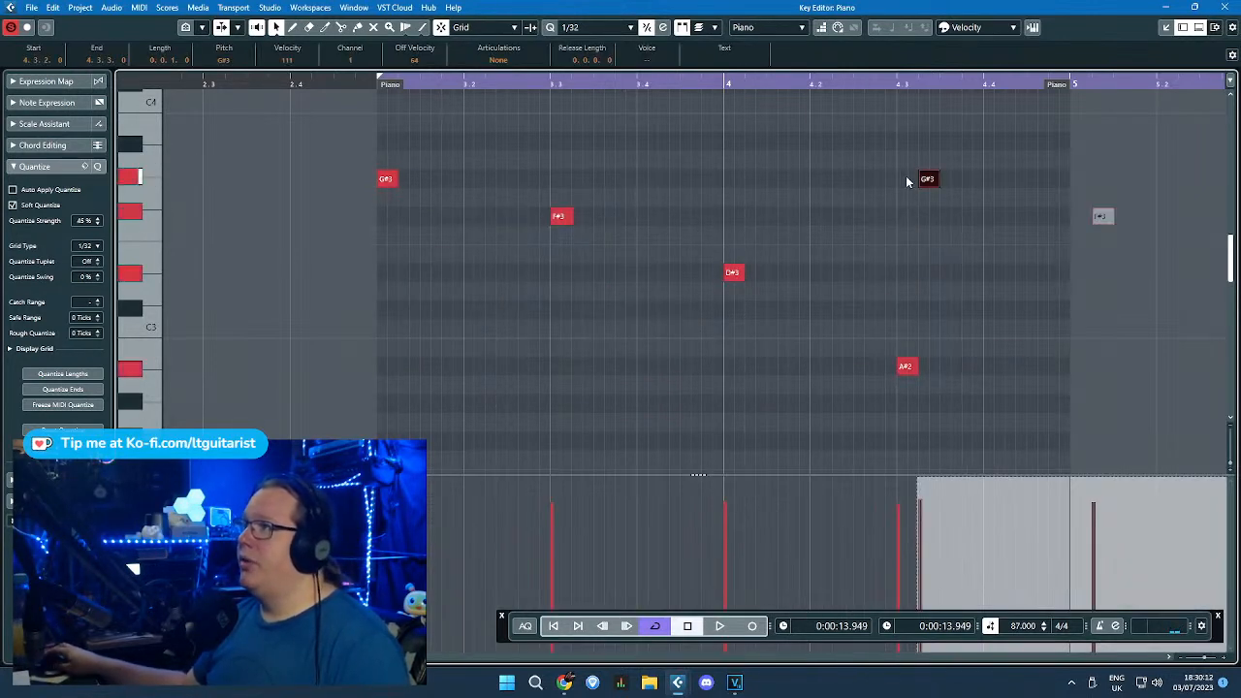
pyautogui.moveTo(919, 181); pyautogui.dragTo(447, 187)
pyautogui.hotkey('ctrl', 'd')
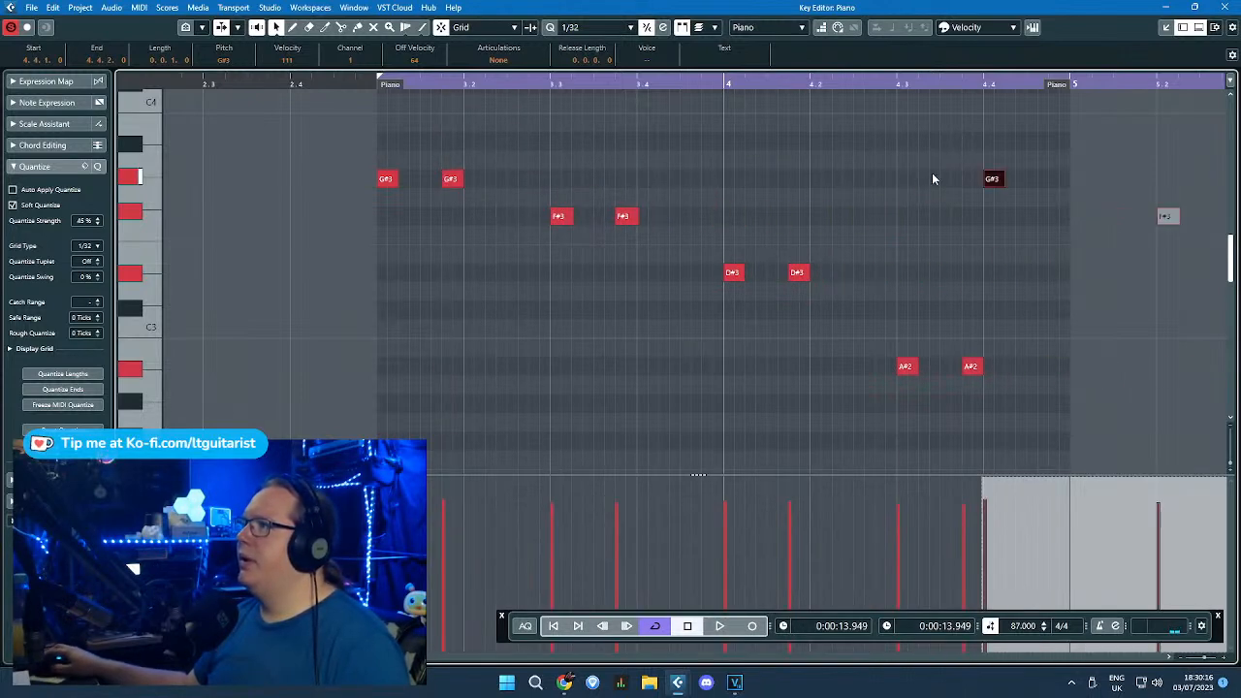
pyautogui.moveTo(992, 180); pyautogui.dragTo(515, 180)
pyautogui.moveTo(584, 480); pyautogui.dragTo(584, 492)
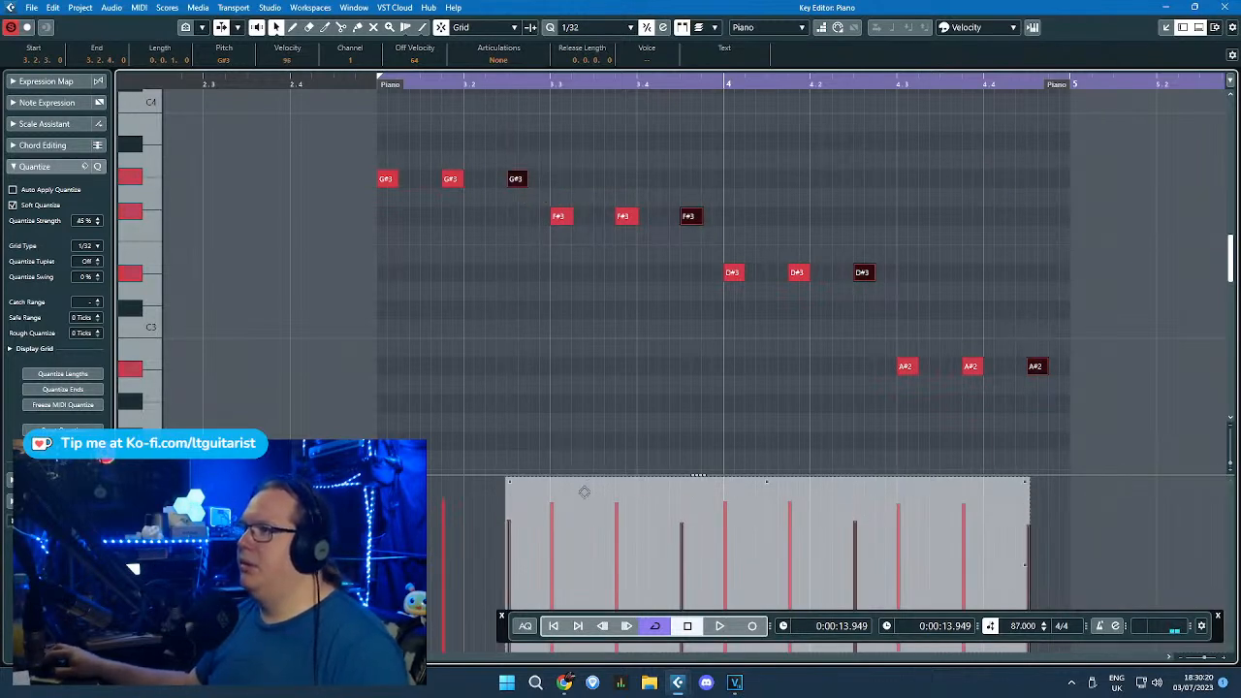
# Step: Audition the three-note Viola groups from bar 3 and clear the note selection
pyautogui.click(368, 85)
pyautogui.press('space')
pyautogui.click(500, 123)
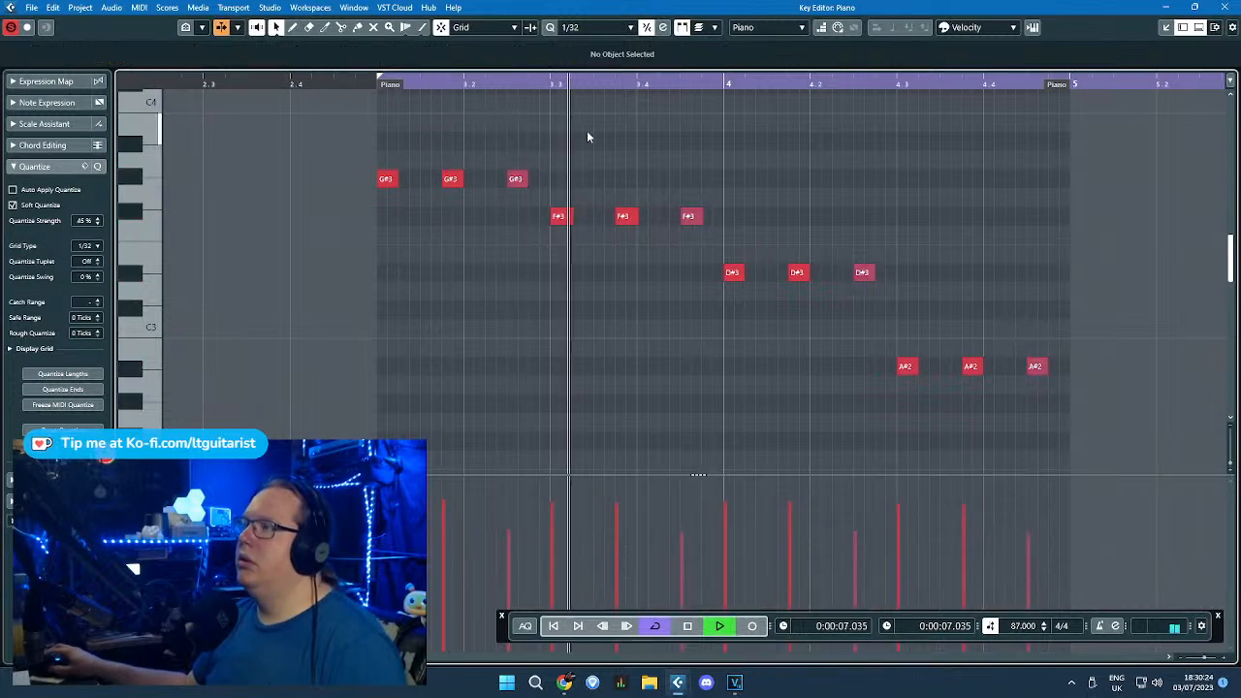
pyautogui.scroll(-2, 593, 141)
pyautogui.scroll(1, 698, 185)
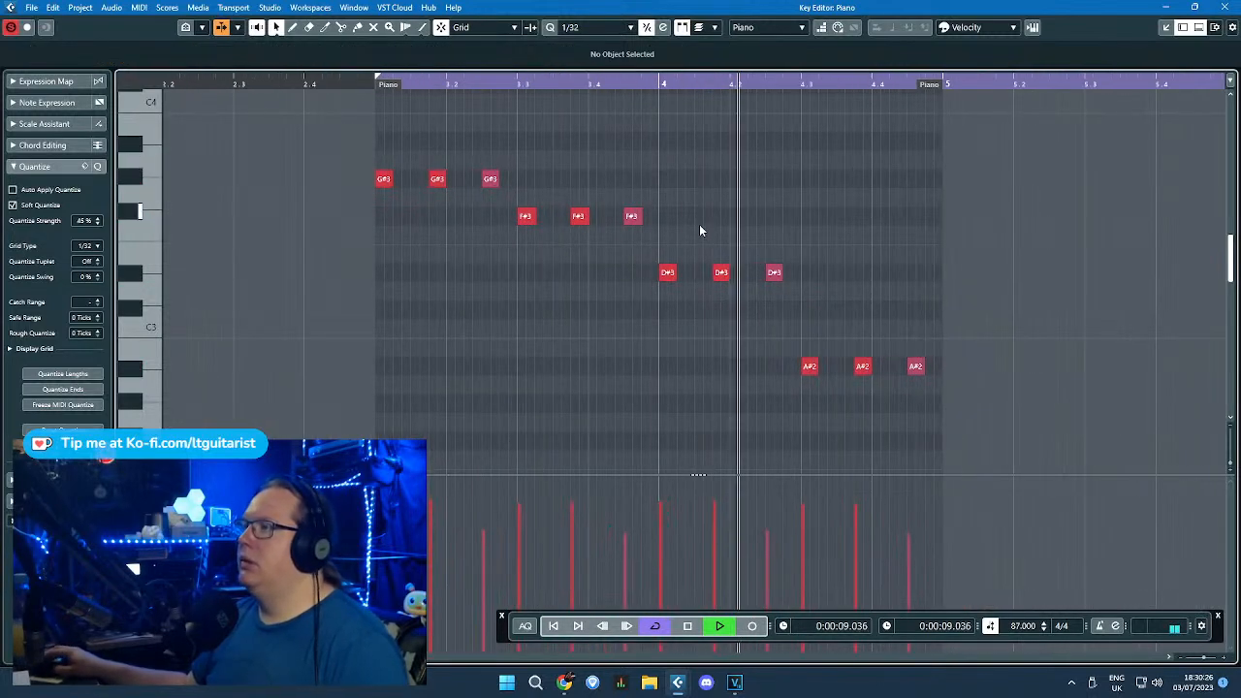
pyautogui.press('space')
# Step: Lower the velocity of the middle note in each of the four three-note Viola groups
pyautogui.click(720, 272)
pyautogui.keyDown('shift'); pyautogui.click(862, 366); pyautogui.keyUp('shift')
pyautogui.keyDown('shift'); pyautogui.click(578, 216); pyautogui.keyUp('shift')
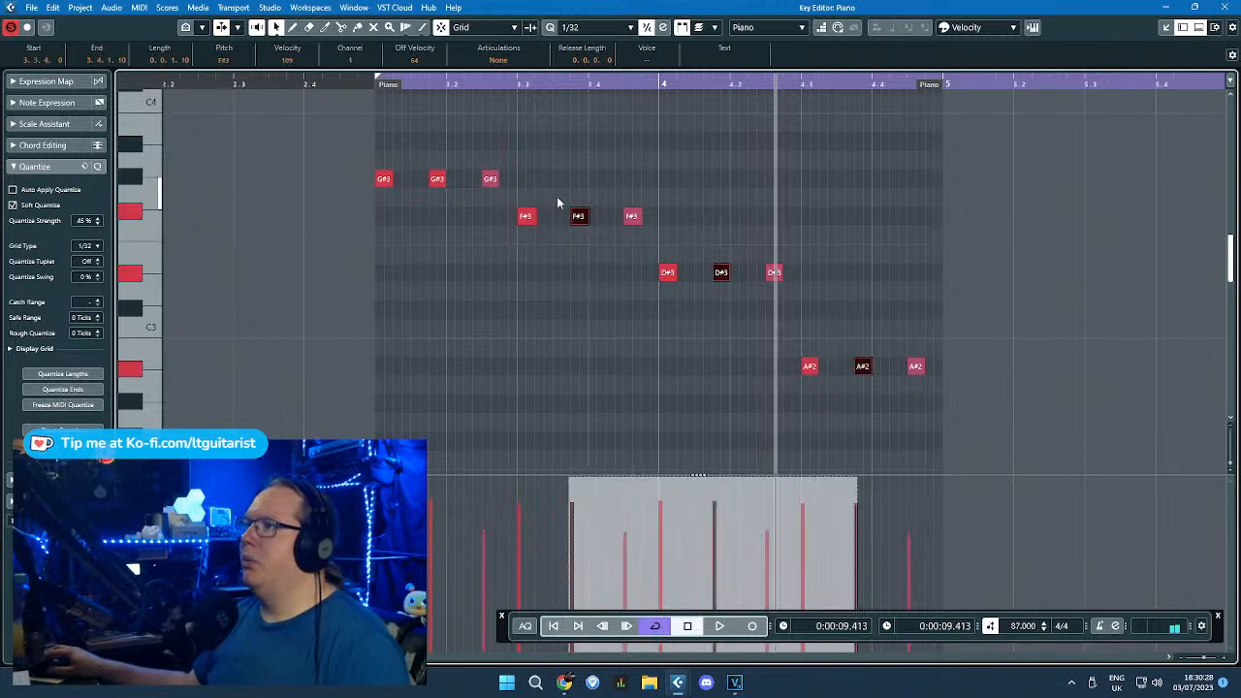
pyautogui.keyDown('shift'); pyautogui.click(437, 178); pyautogui.keyUp('shift')
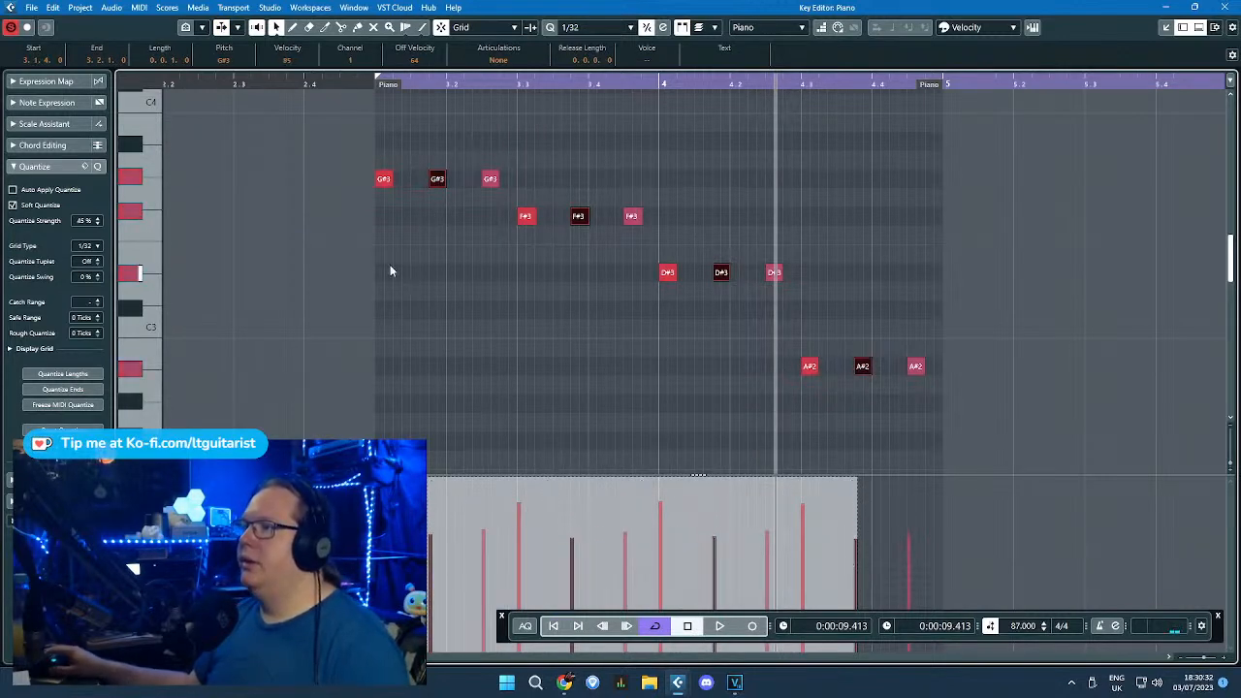
# Step: Play the Viola part again from bar 3 to check the softened repeated notes
pyautogui.click(370, 137)
pyautogui.press('space')
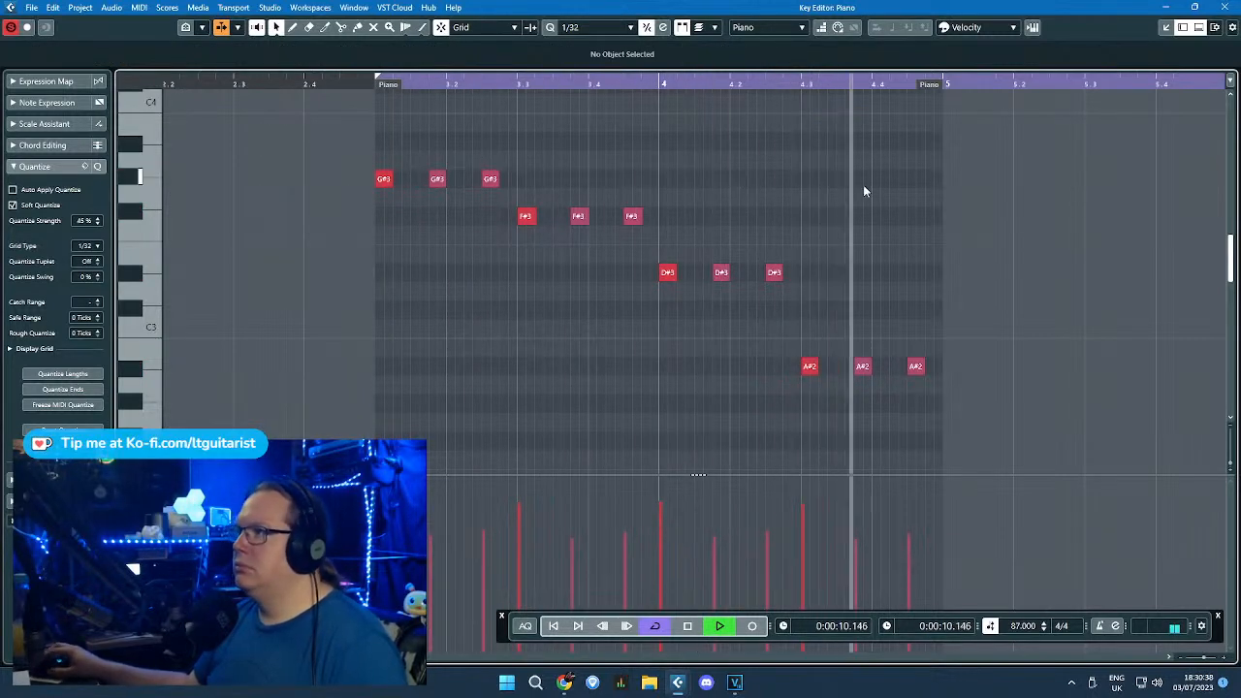
pyautogui.press('space')
# Step: Close the note editor, duplicate the two-bar Viola part through bar 10, and audition all tracks from bar 3
pyautogui.click(1226, 7)
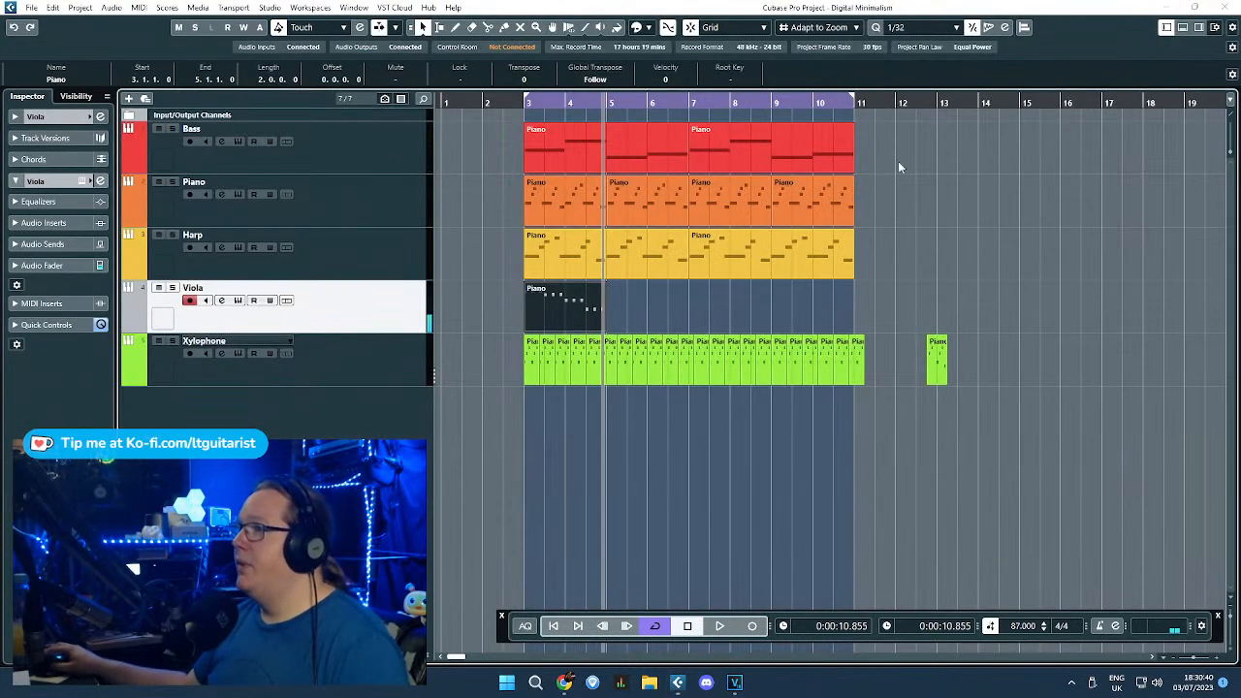
pyautogui.hotkey('ctrl', 'd')
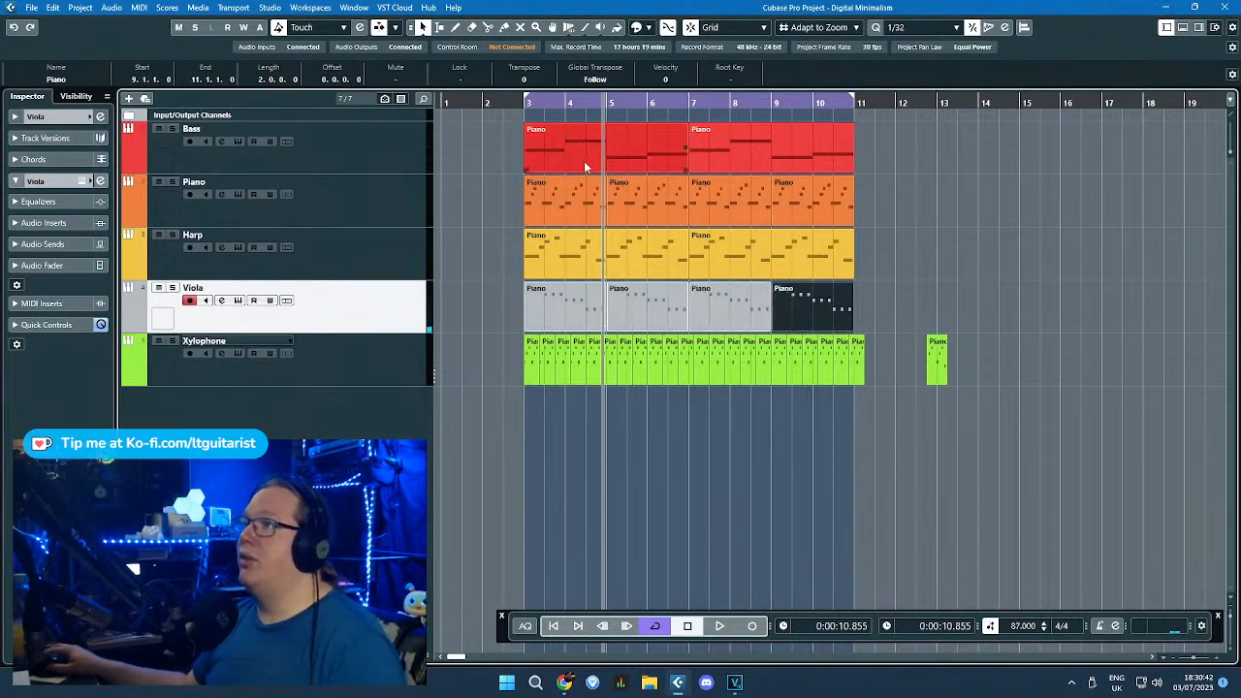
pyautogui.click(516, 103)
pyautogui.press('space')
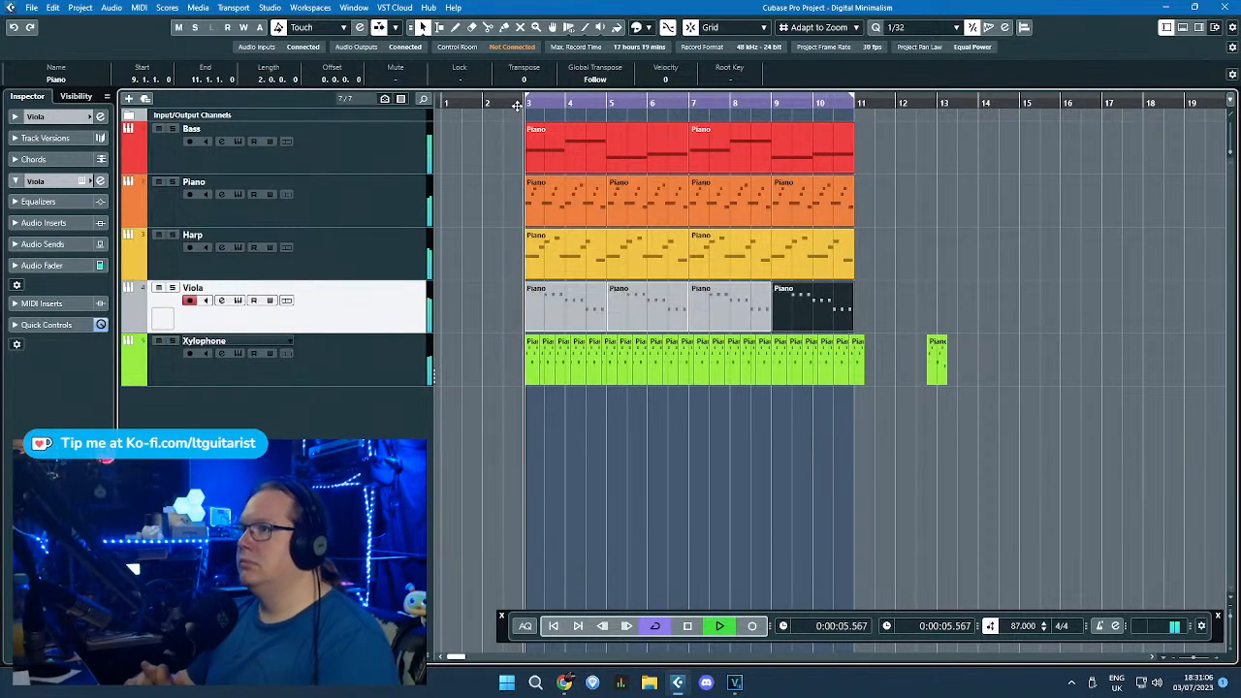
pyautogui.press('space')
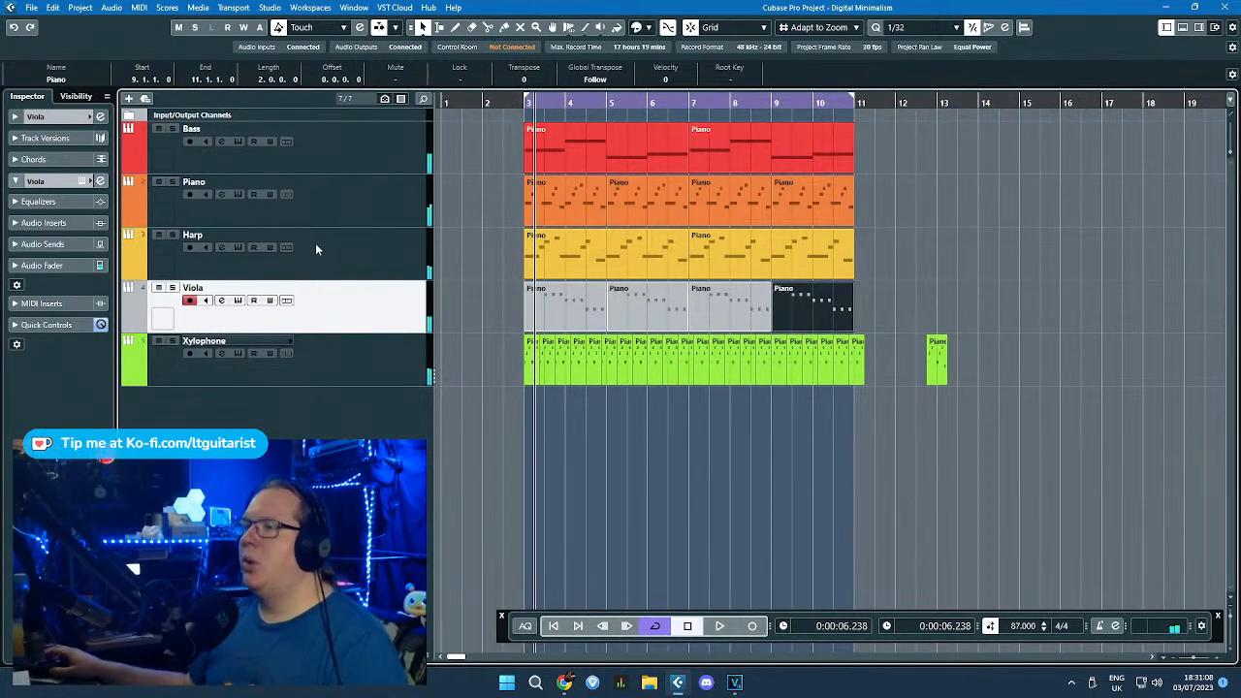
# Step: Colour the Viola track yellow, between the Harp and Xylophone track colours, and select the Piano track
pyautogui.click(321, 342)
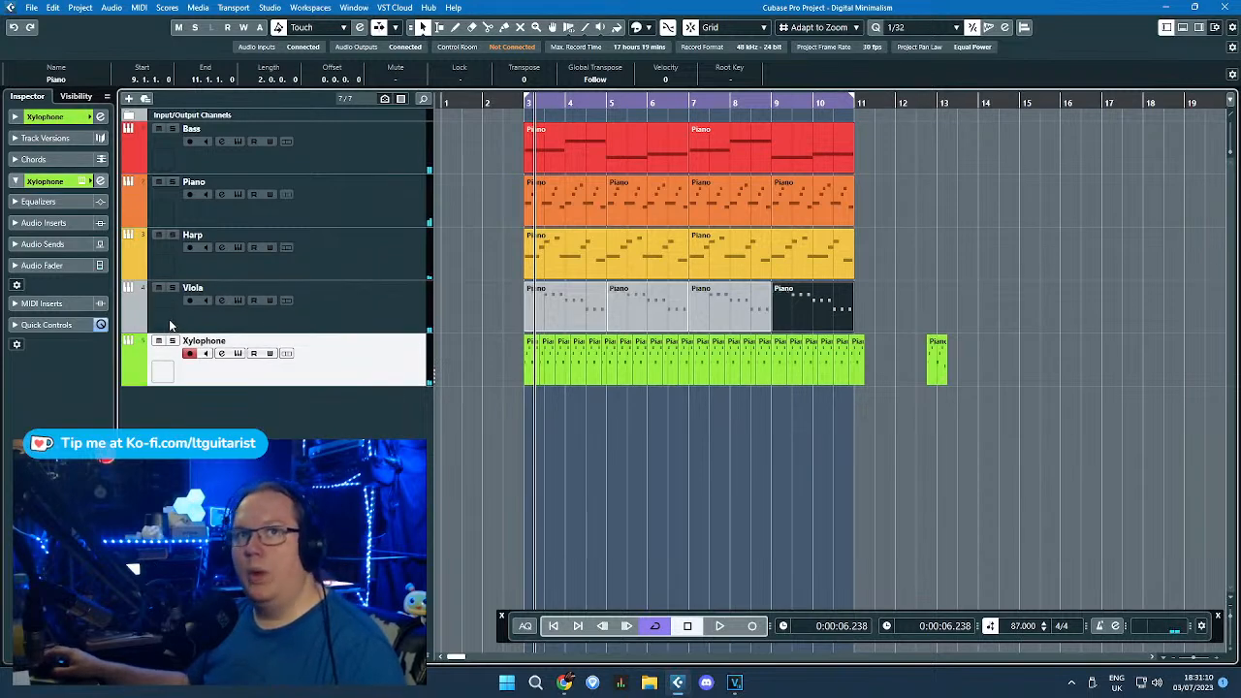
pyautogui.keyDown('ctrl'); pyautogui.click(141, 313); pyautogui.keyUp('ctrl')
pyautogui.click(202, 359)
pyautogui.click(309, 313)
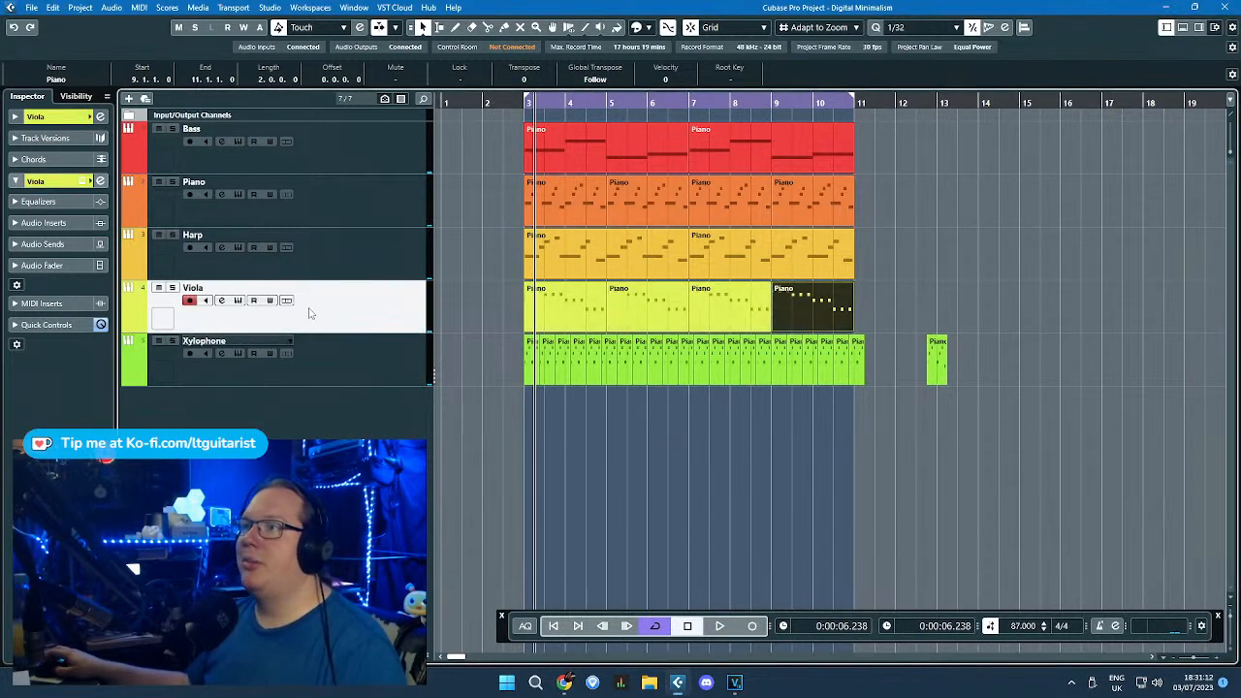
pyautogui.click(248, 217)
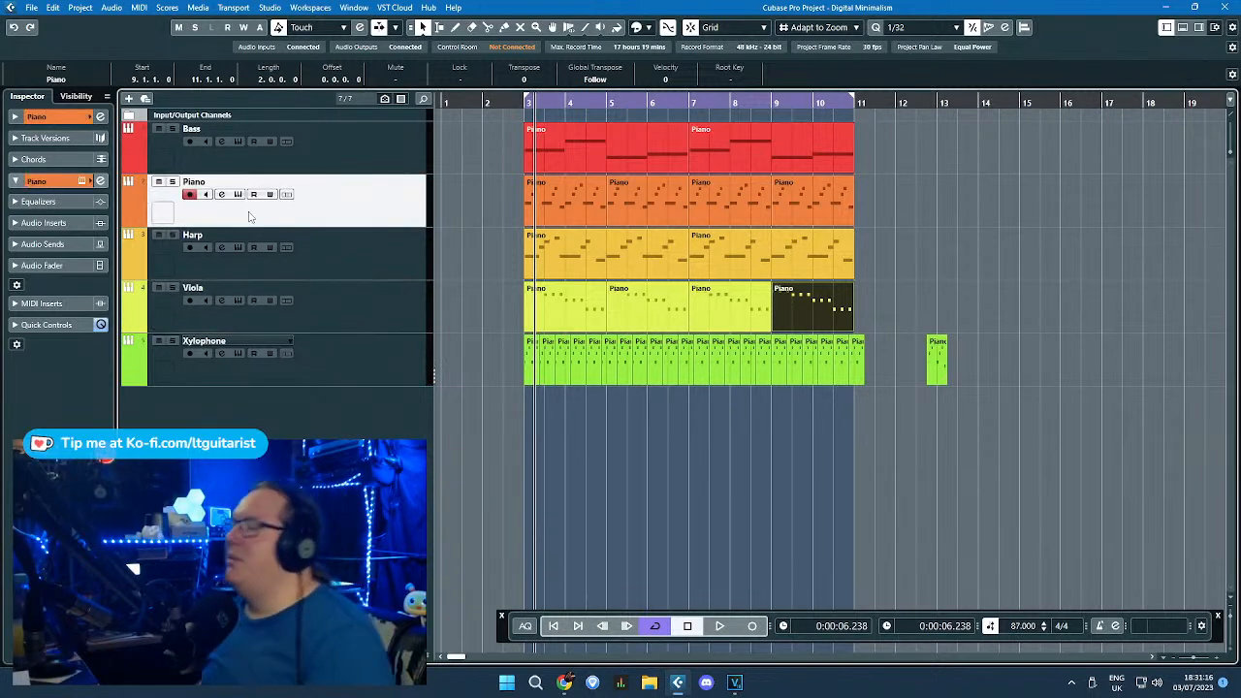
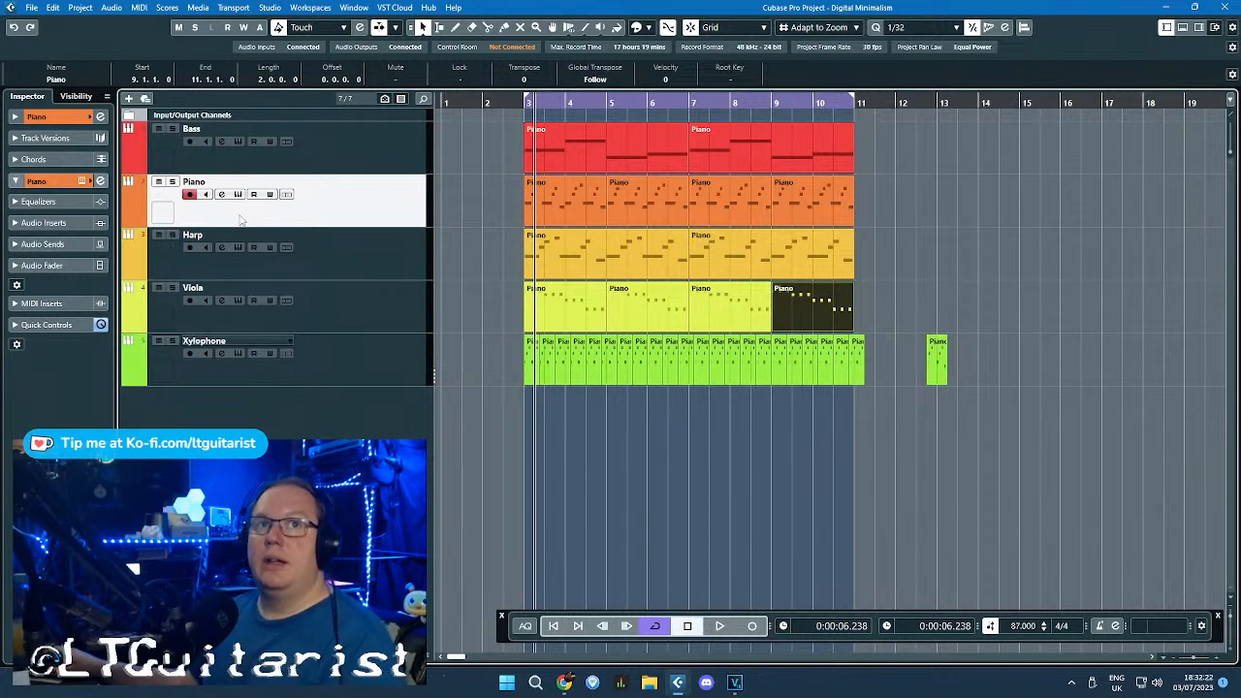
# Step: Move all parts on every track four bars later so the full arrangement starts at bar 7
pyautogui.click(452, 225)
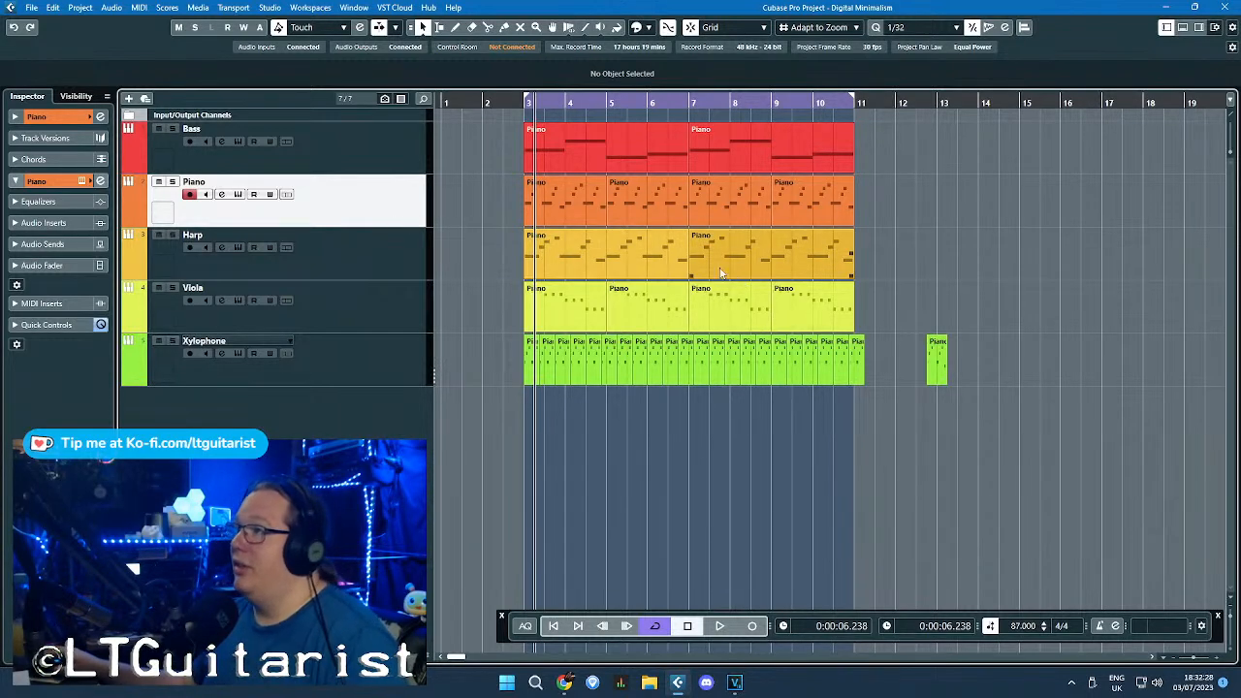
pyautogui.moveTo(983, 384); pyautogui.dragTo(718, 151)
pyautogui.press('Delete')
# Step: Copy the two-bar Piano part to bars 3 and 5 as a solo intro, and start playback from bar 3
pyautogui.moveTo(637, 197); pyautogui.dragTo(560, 206)
pyautogui.hotkey('ctrl', 'd')
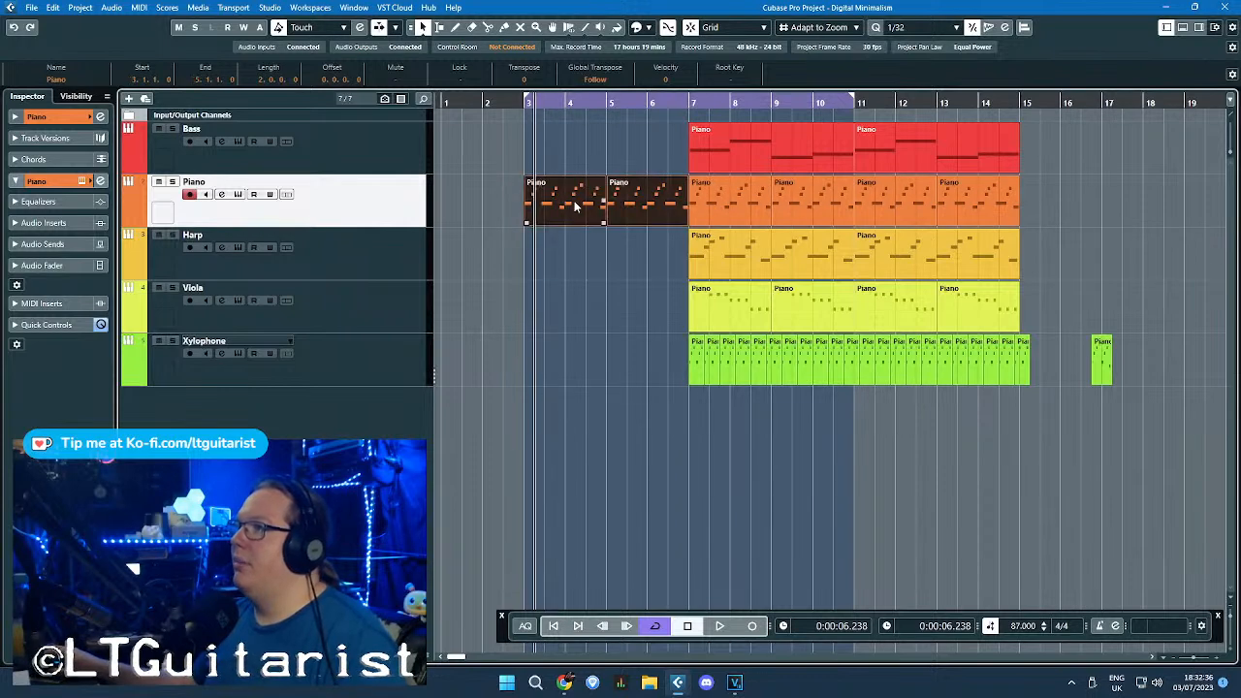
pyautogui.click(544, 164)
pyautogui.press('space')
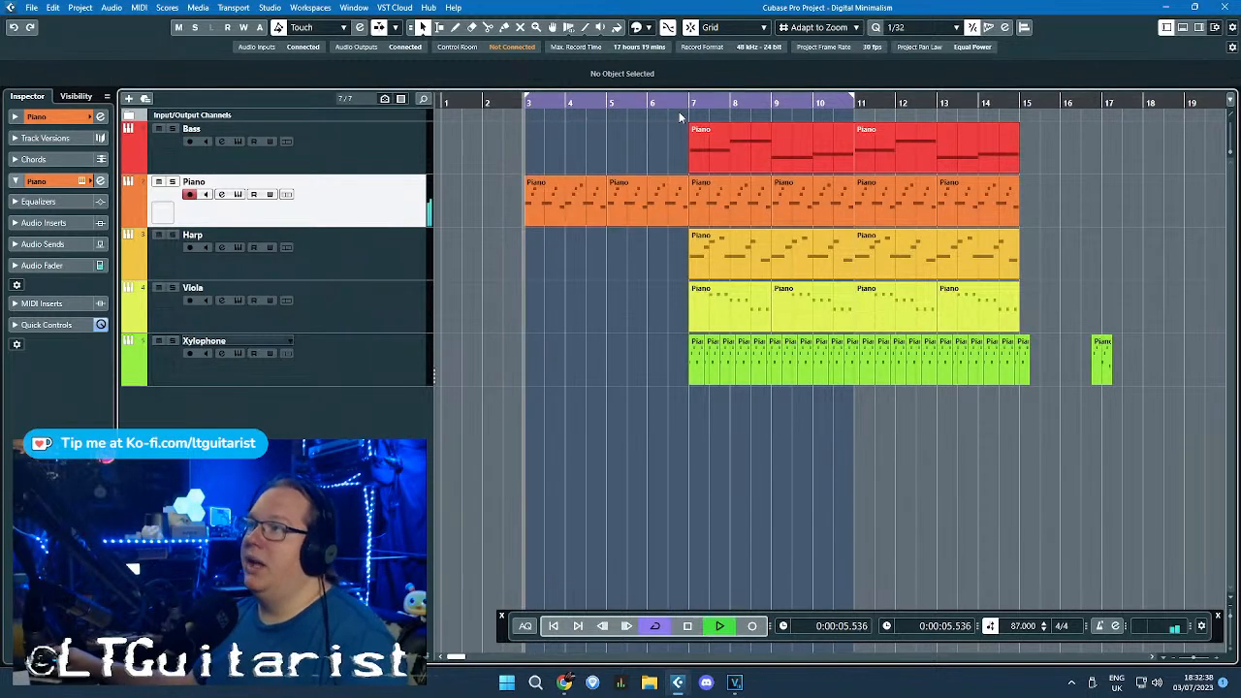
# Step: Extend the cycle range to the end of the parts at bar 15 and stop playback
pyautogui.moveTo(851, 100); pyautogui.dragTo(1018, 101)
pyautogui.scroll(-3, 653, 256)
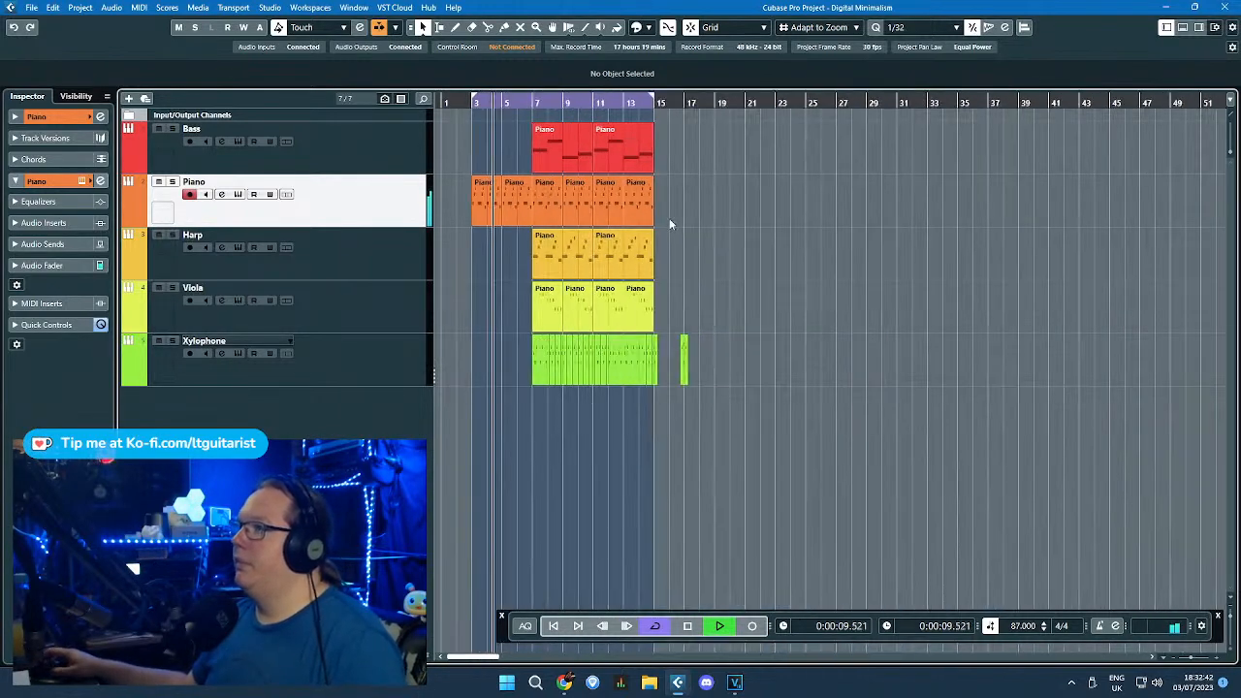
pyautogui.press('space')
# Step: Duplicate the Bass parts into bars 15 to 22 and delete the Bass parts before bar 15
pyautogui.scroll(3, 568, 236)
pyautogui.moveTo(840, 151); pyautogui.dragTo(519, 145)
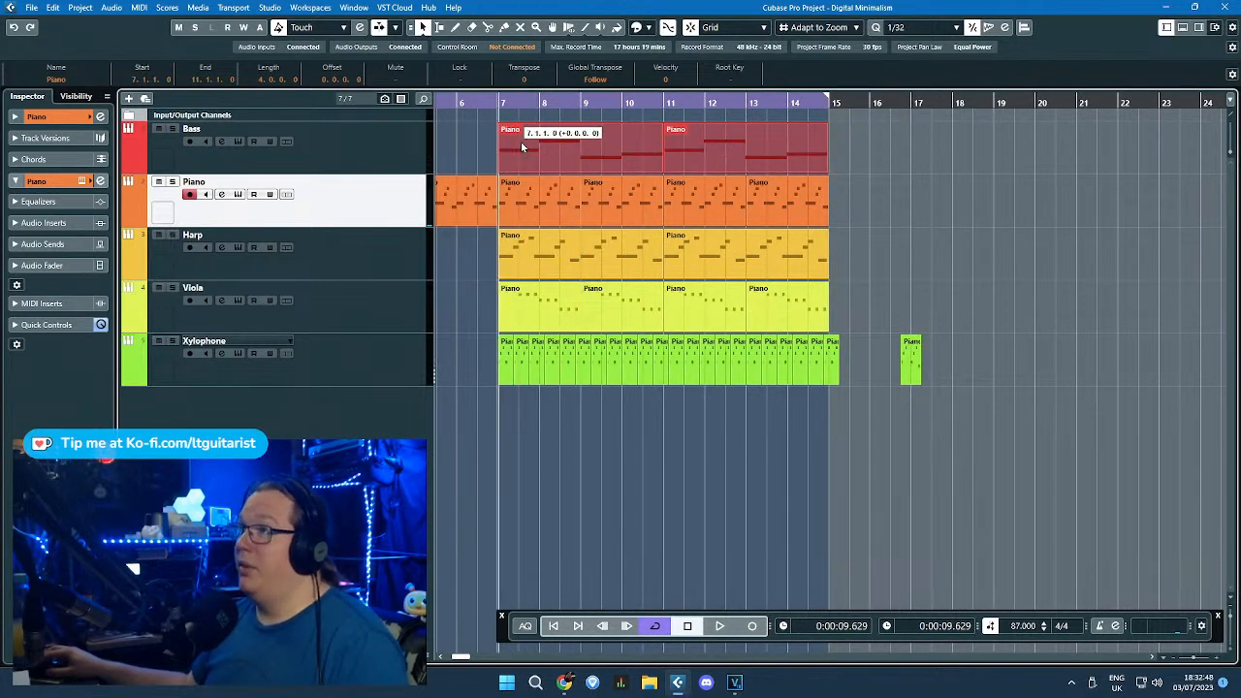
pyautogui.hotkey('ctrl', 'd')
pyautogui.moveTo(470, 140); pyautogui.dragTo(775, 156)
pyautogui.press('Delete')
# Step: Duplicate the Piano, Harp and Viola parts of bars 7 to 14 into bars 15 to 22
pyautogui.moveTo(843, 183); pyautogui.dragTo(564, 208)
pyautogui.hotkey('ctrl', 'd')
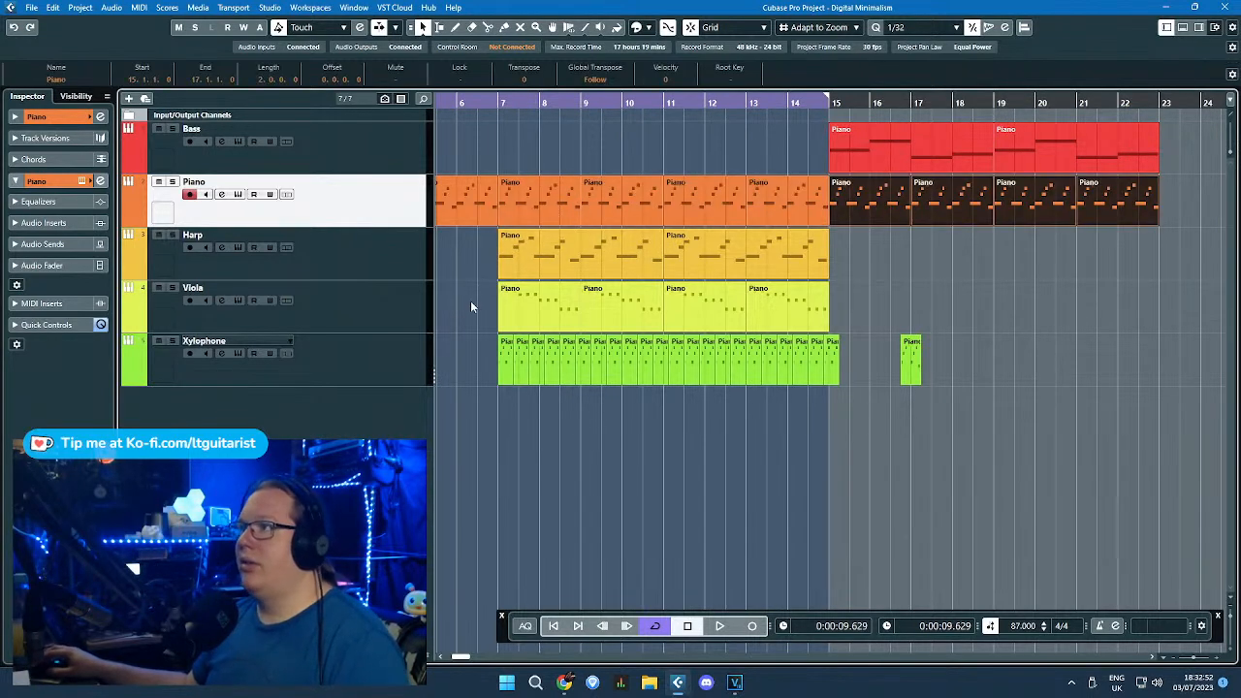
pyautogui.press('g')
pyautogui.moveTo(458, 310); pyautogui.dragTo(709, 273)
pyautogui.hotkey('ctrl', 'd')
pyautogui.click(750, 386)
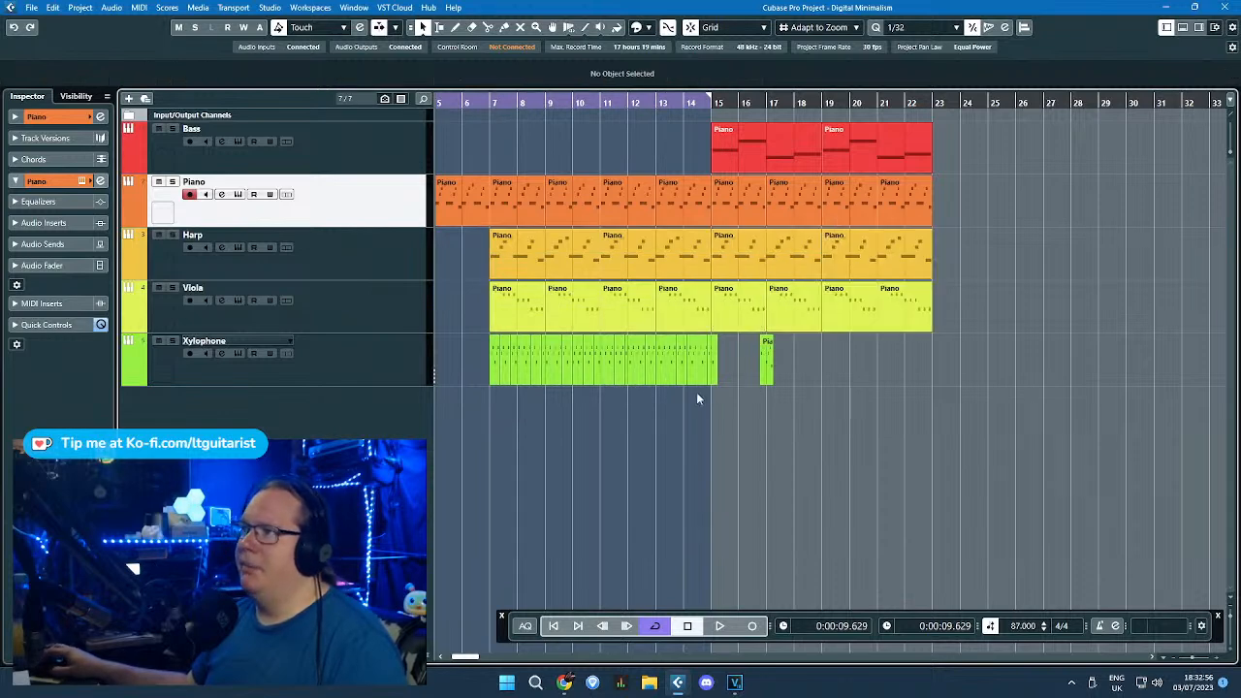
# Step: Move all Xylophone parts eight bars later to start at bar 15, and delete the first two Viola parts so Viola enters at bar 11
pyautogui.moveTo(750, 390); pyautogui.dragTo(717, 358)
pyautogui.moveTo(602, 357); pyautogui.dragTo(522, 321)
pyautogui.moveTo(518, 346); pyautogui.dragTo(572, 324)
pyautogui.press('Delete')
pyautogui.click(574, 350)
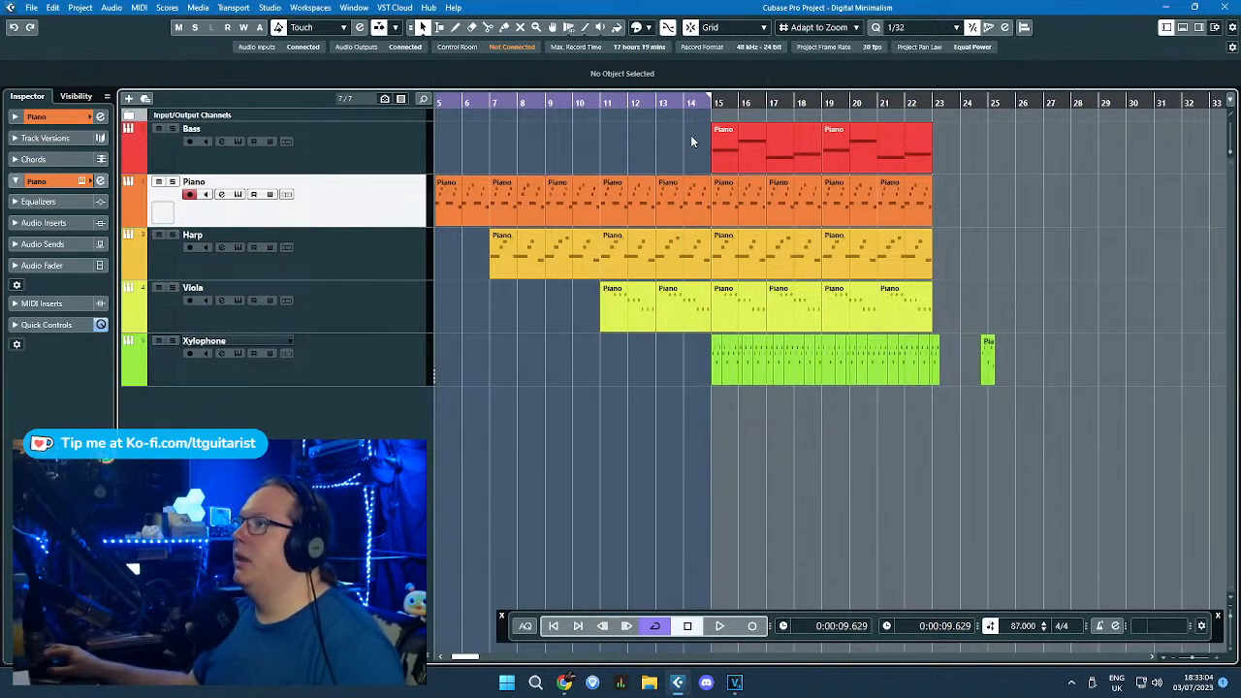
# Step: Extend the cycle range to bar 23 and play the staggered arrangement from bar 3
pyautogui.scroll(-1, 714, 125)
pyautogui.scroll(-1, 713, 125)
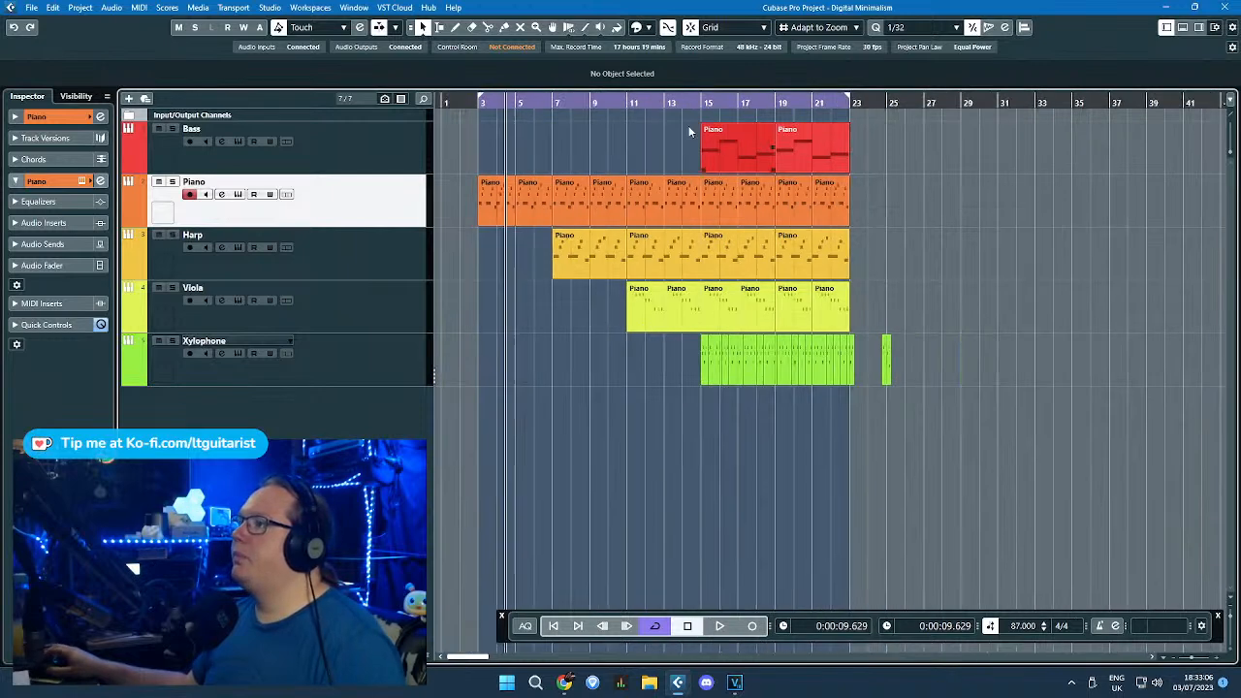
pyautogui.click(476, 102)
pyautogui.press('space')
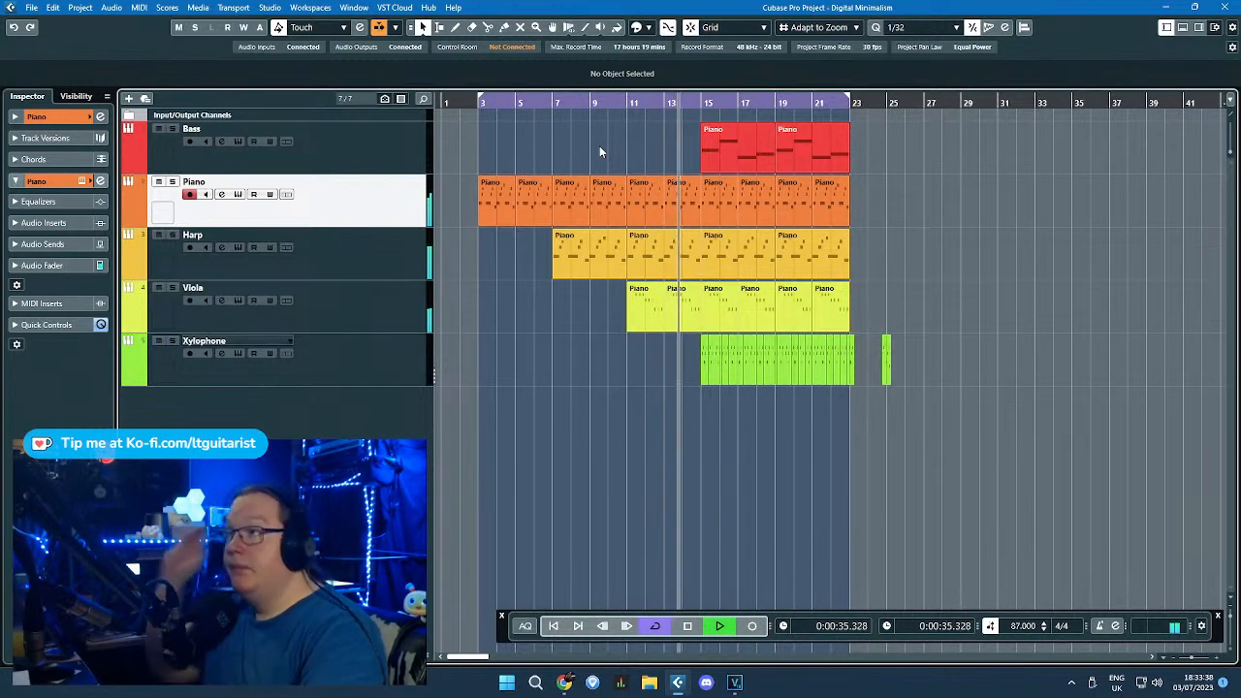
pyautogui.moveTo(604, 145); pyautogui.dragTo(691, 134)
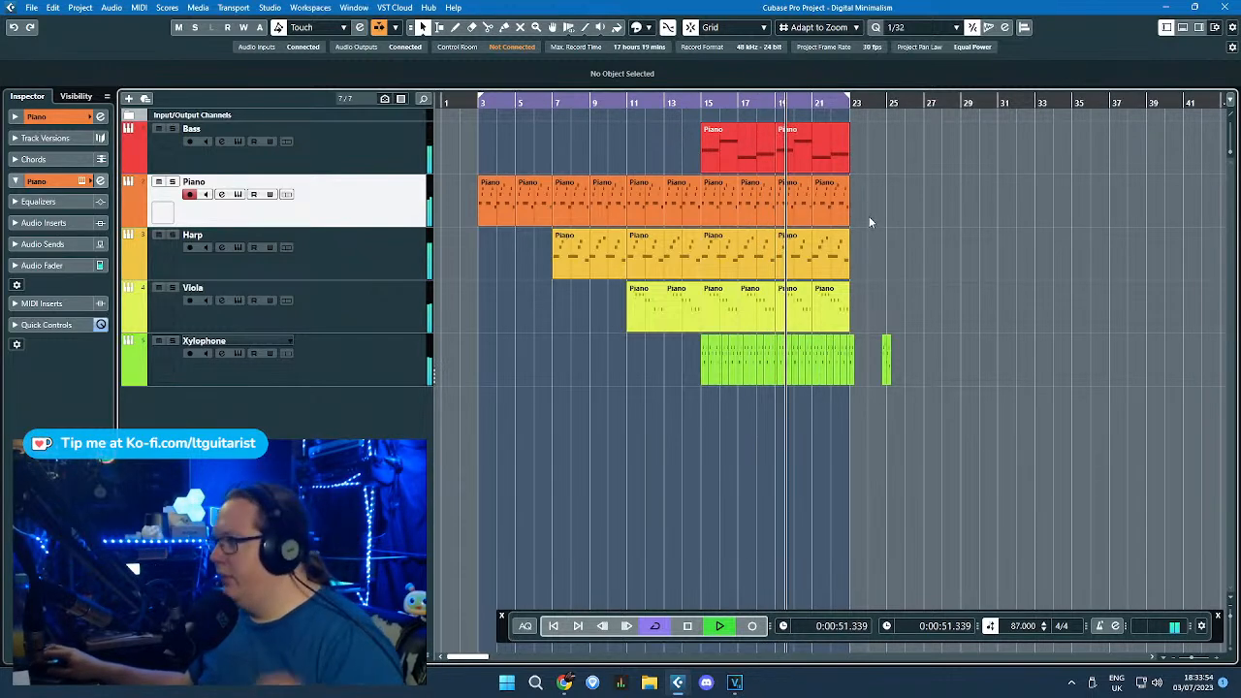
# Step: Stop playback, move the spare Xylophone part out of the way, and duplicate the other four tracks' parts from bars 15–22 into bars 23–30
pyautogui.press('space')
pyautogui.moveTo(886, 354); pyautogui.dragTo(1085, 357)
pyautogui.moveTo(944, 316); pyautogui.dragTo(717, 138)
pyautogui.hotkey('ctrl', 'd')
pyautogui.press('g')
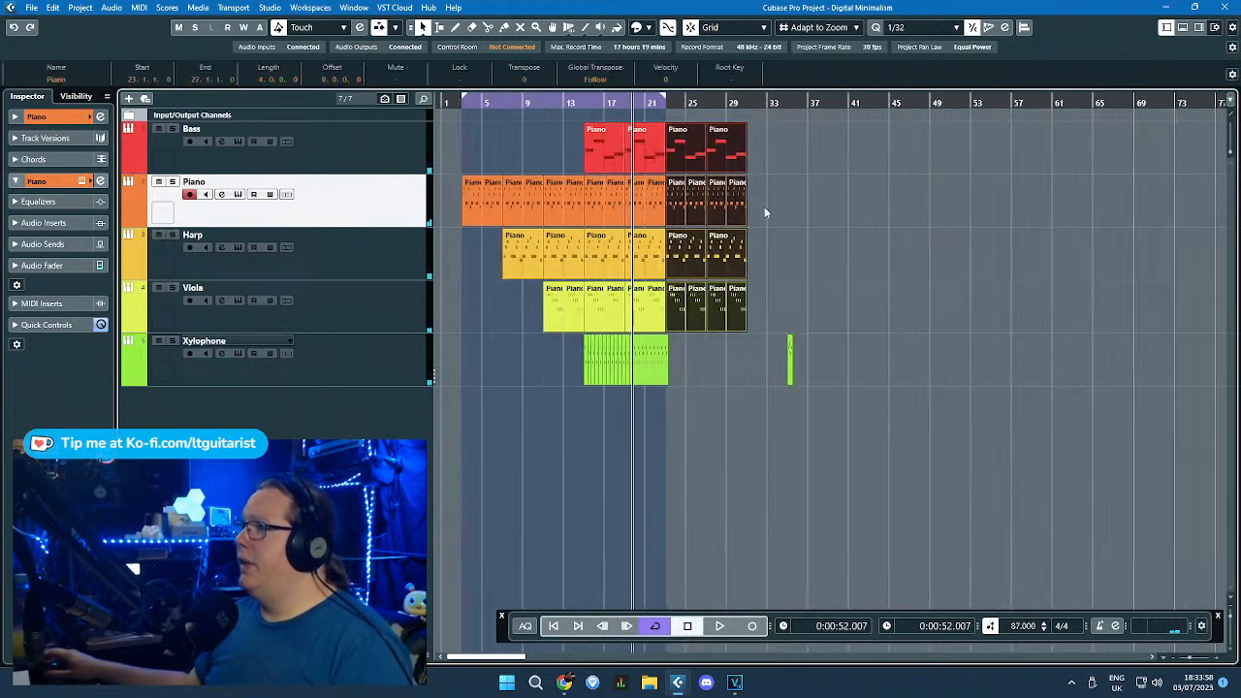
# Step: Move the spare Xylophone part to bar 29, and duplicate the Bass, Piano, Harp and Viola parts of bars 15–30 into bars 31–46
pyautogui.click(791, 359)
pyautogui.moveTo(791, 359); pyautogui.dragTo(599, 161)
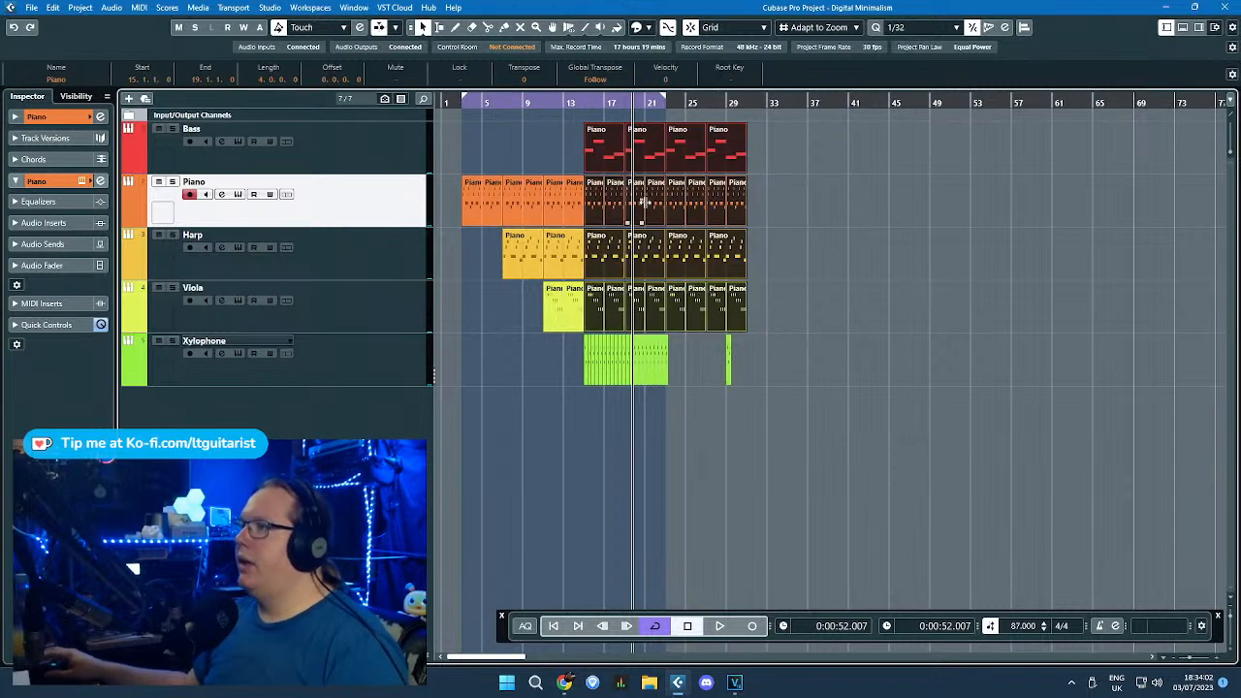
pyautogui.click(752, 118)
pyautogui.moveTo(785, 133); pyautogui.dragTo(599, 299)
pyautogui.hotkey('ctrl', 'd')
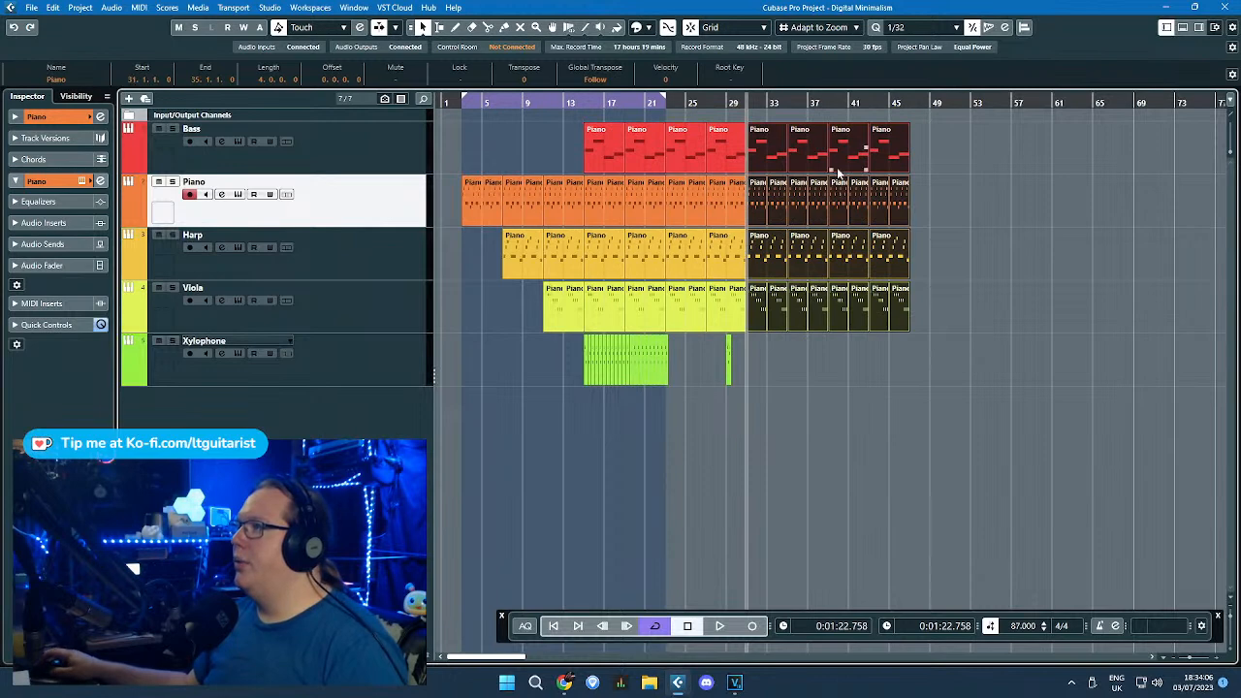
# Step: Duplicate the 16-bar block of Bass, Piano, Harp and Viola parts twice more through bar 78, and place the cursor at bar 79
pyautogui.hotkey('ctrl', 'd')
pyautogui.click(1067, 104)
pyautogui.hotkey('ctrl', 'd')
pyautogui.press('g')
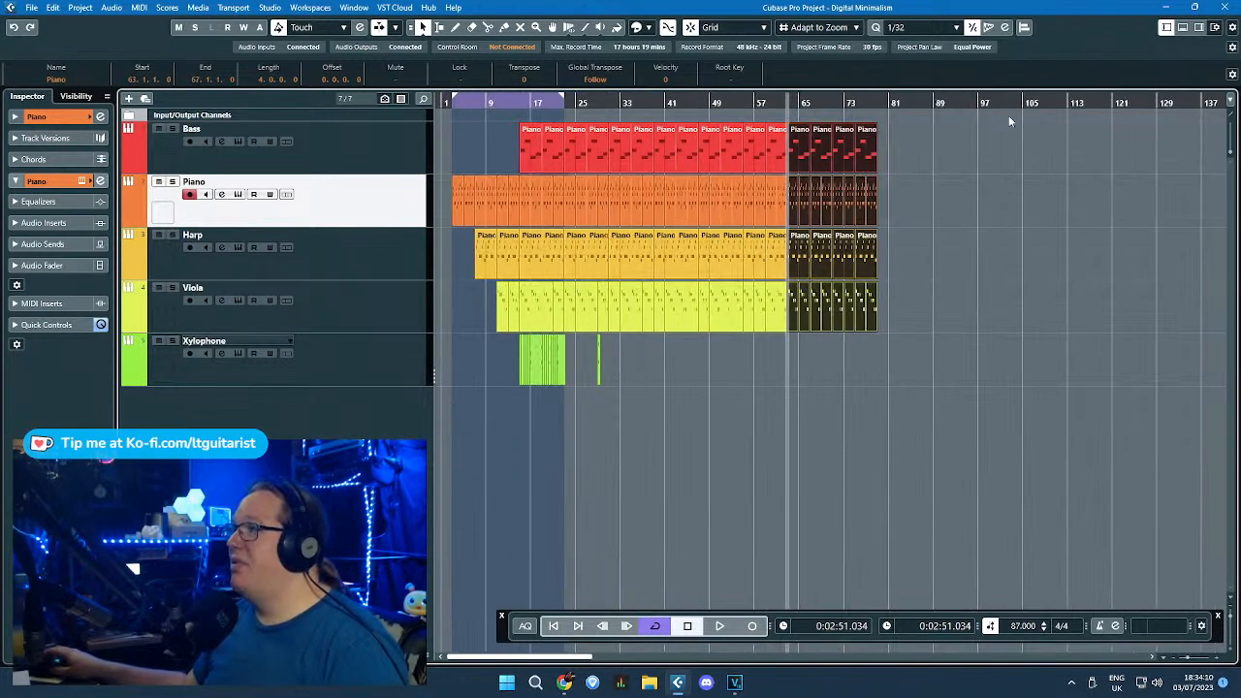
pyautogui.click(883, 104)
pyautogui.press('h')
pyautogui.click(814, 353)
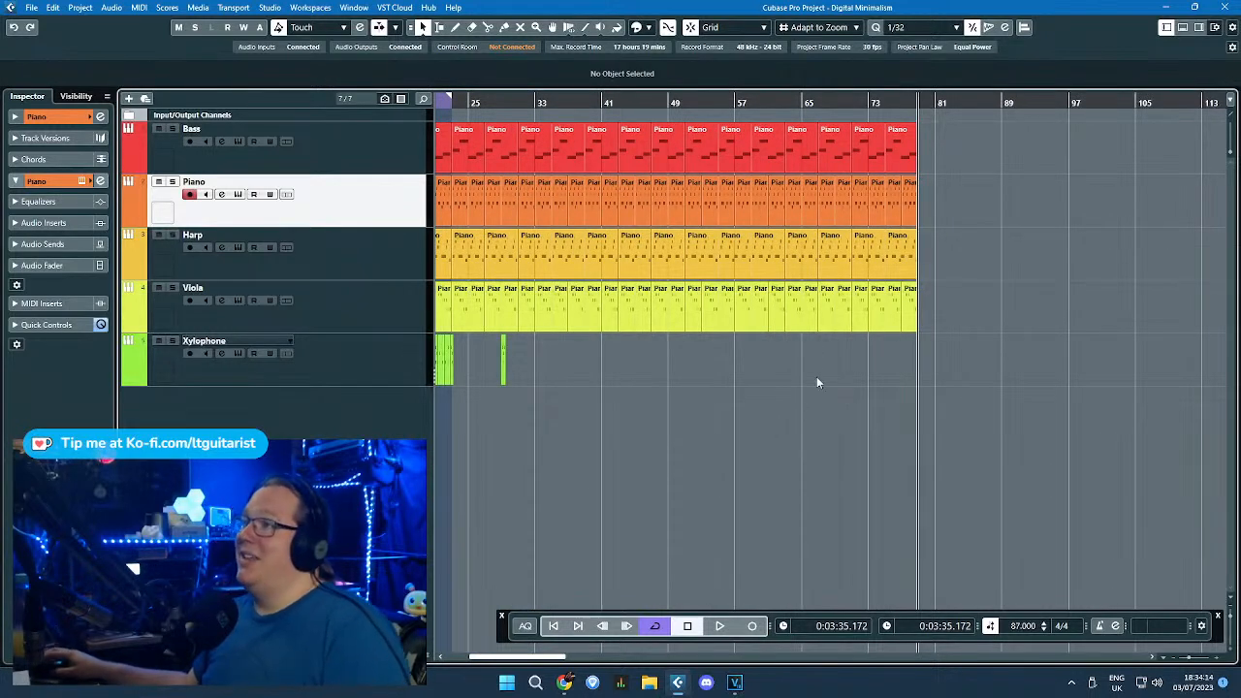
pyautogui.moveTo(690, 440); pyautogui.dragTo(475, 471)
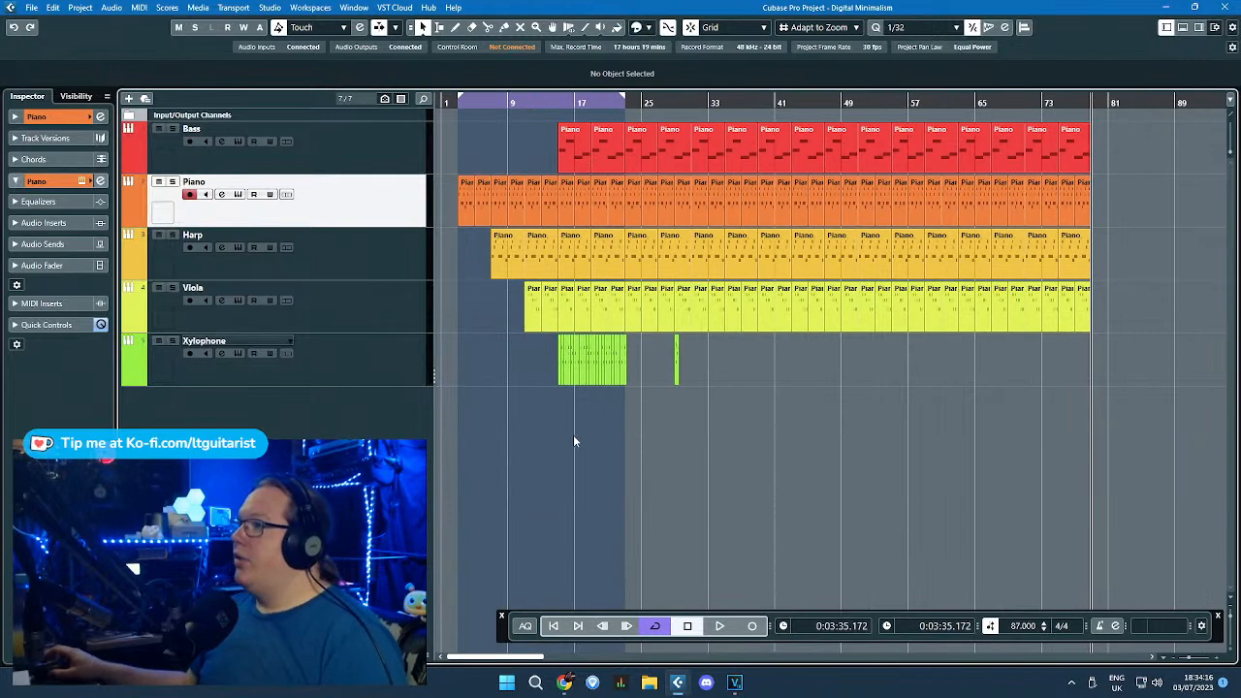
# Step: Move the spare Xylophone part to bar 35 and the main block of Xylophone parts eight bars later to start at bar 23
pyautogui.scroll(4, 627, 384)
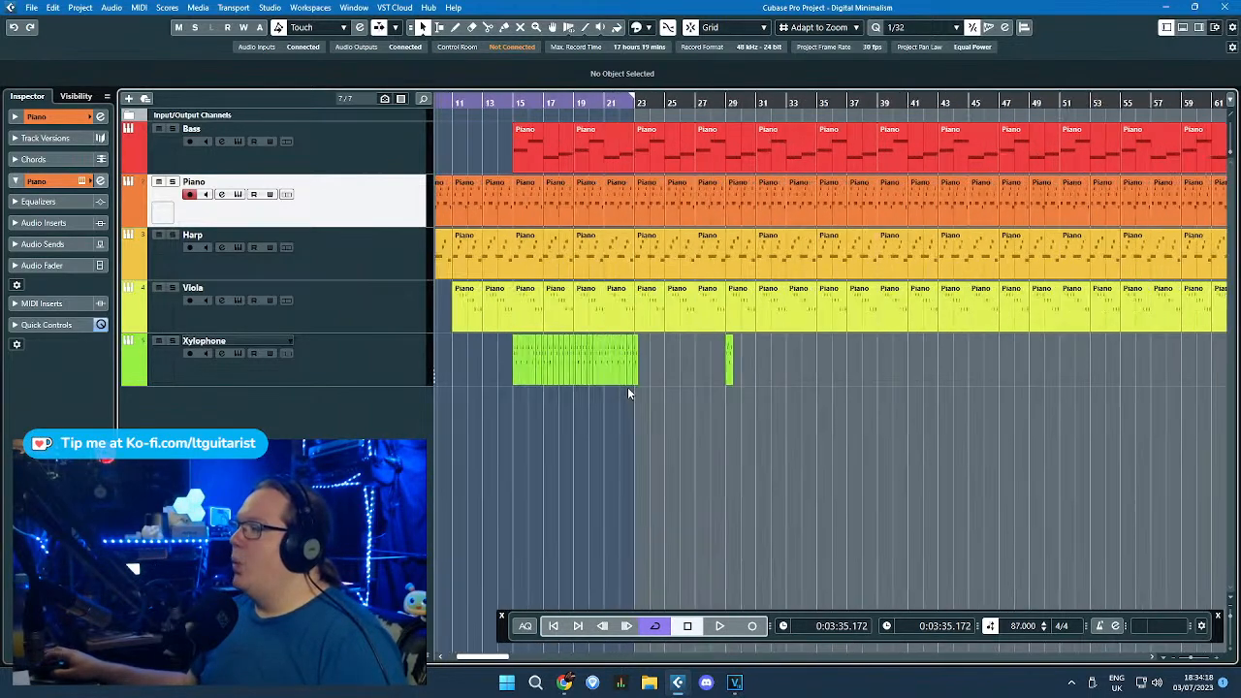
pyautogui.scroll(-2, 626, 384)
pyautogui.moveTo(739, 354); pyautogui.dragTo(852, 354)
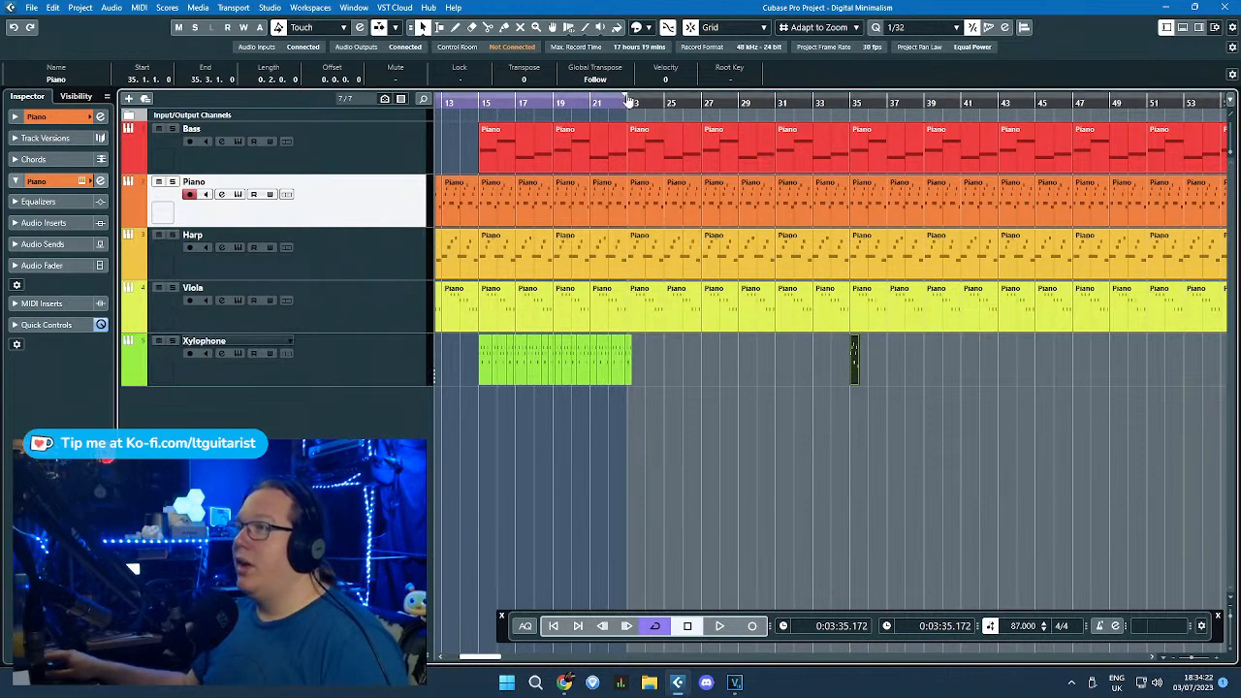
pyautogui.click(575, 410)
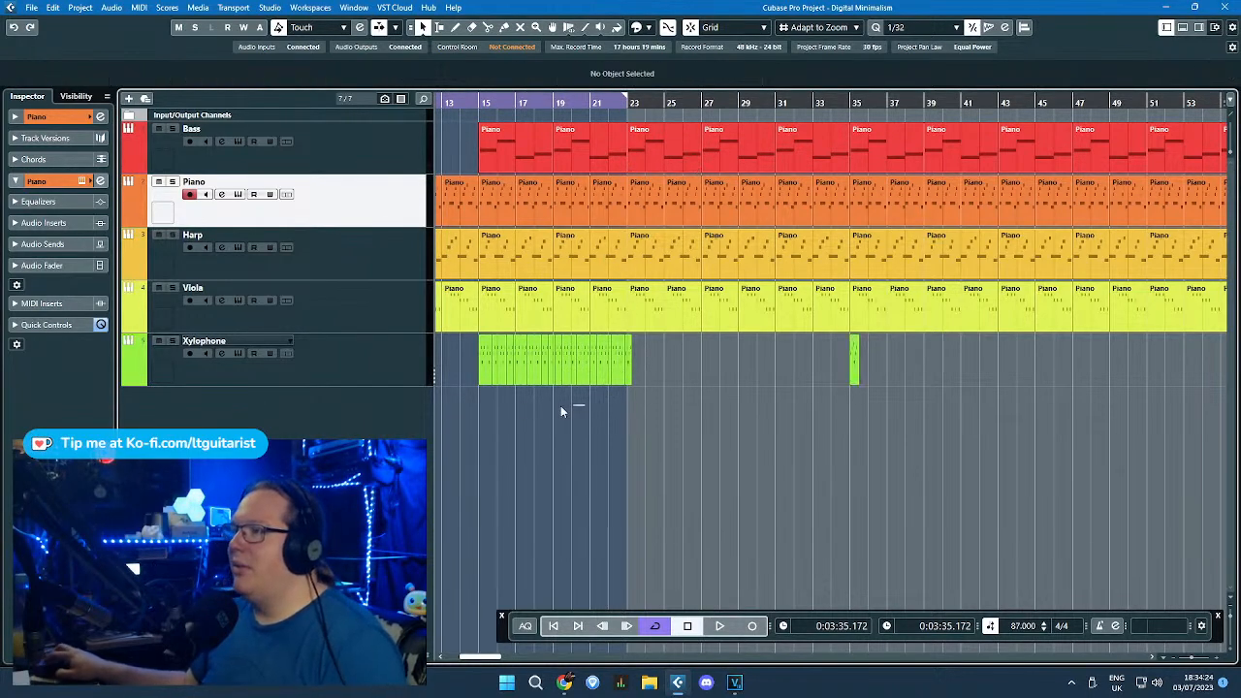
pyautogui.hscroll(-3, 385, 402)
pyautogui.scroll(4, 764, 422)
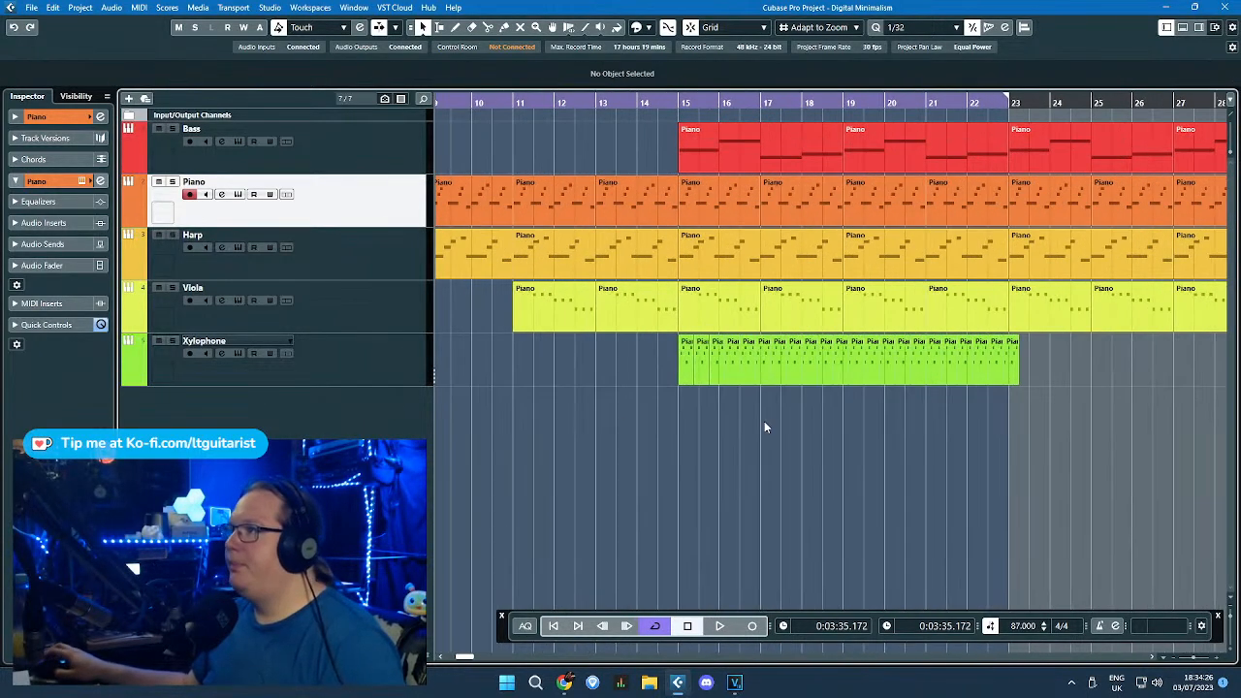
pyautogui.scroll(-4, 752, 422)
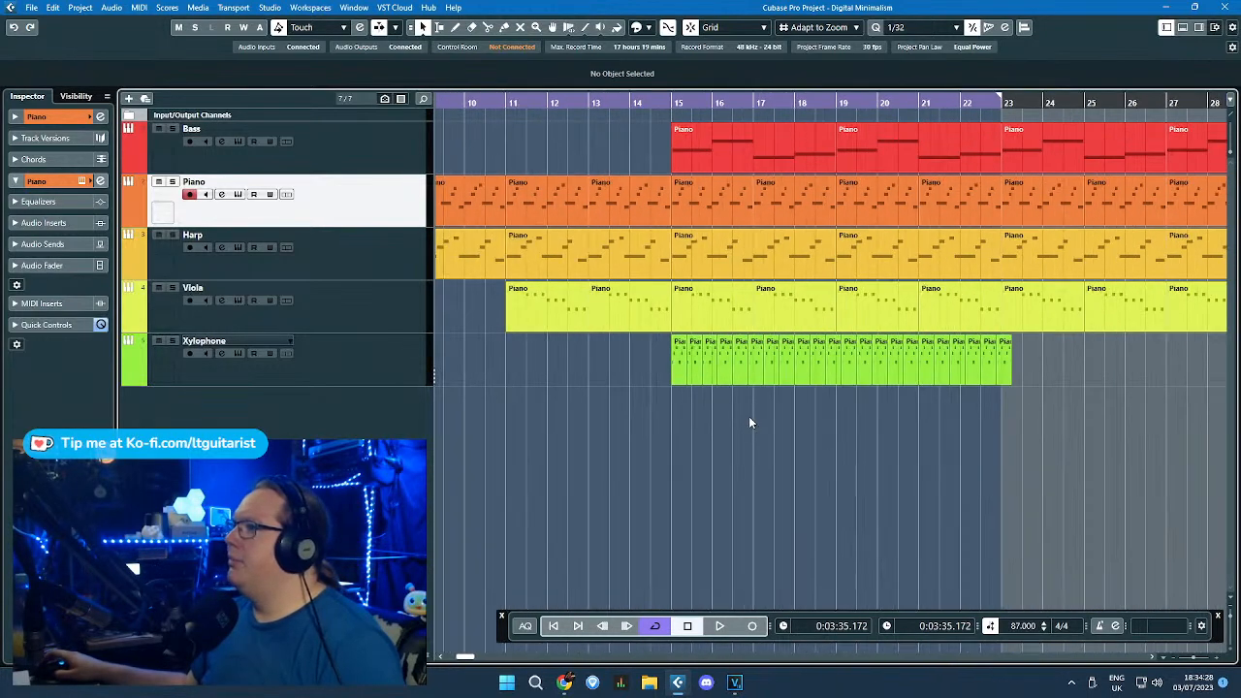
pyautogui.scroll(-1, 813, 434)
pyautogui.moveTo(827, 411); pyautogui.dragTo(797, 359)
pyautogui.scroll(-3, 905, 395)
pyautogui.scroll(3, 623, 349)
pyautogui.moveTo(841, 357); pyautogui.dragTo(842, 359)
pyautogui.scroll(-3, 741, 388)
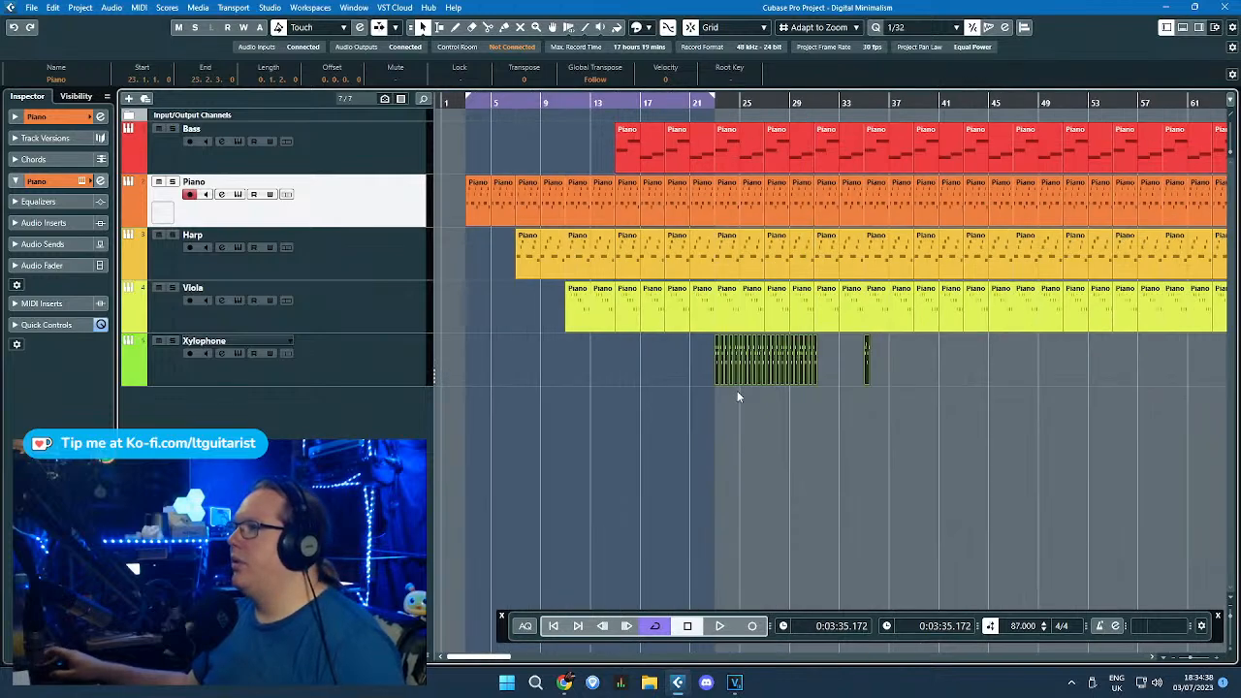
# Step: Solo the Xylophone track and extend the cycle range to the end of the arrangement
pyautogui.click(728, 405)
pyautogui.moveTo(710, 102); pyautogui.dragTo(937, 161)
pyautogui.scroll(3, 884, 316)
pyautogui.scroll(-4, 914, 155)
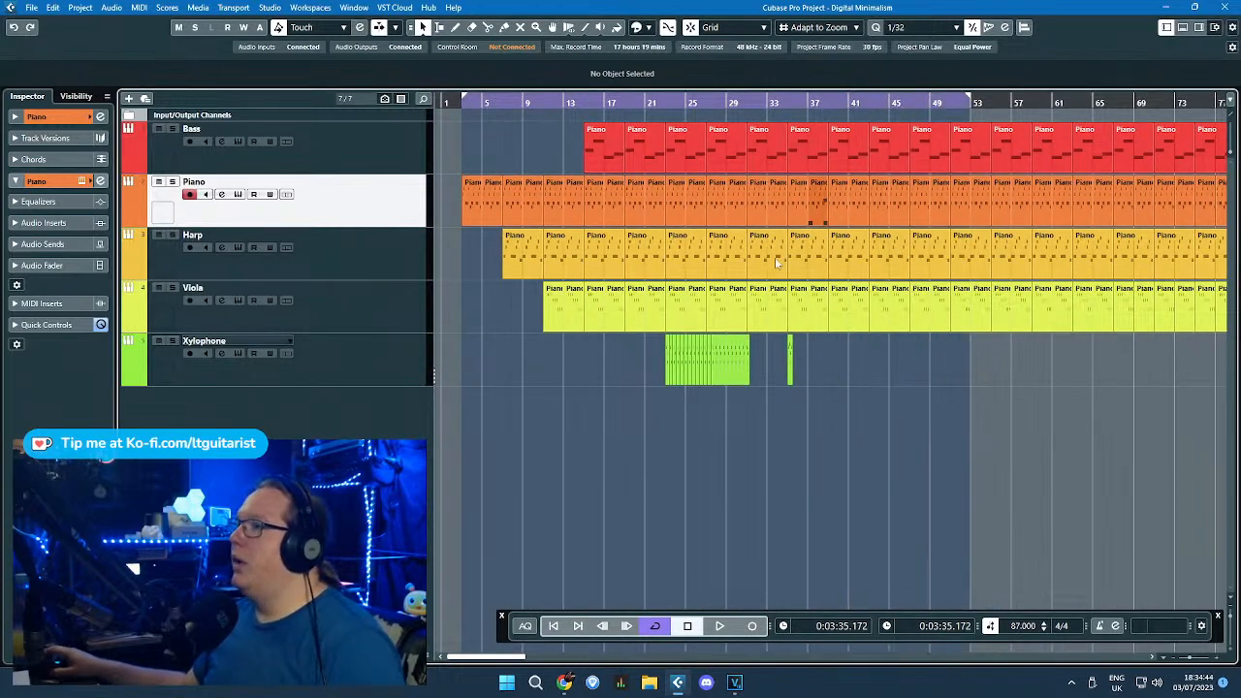
pyautogui.scroll(2, 721, 389)
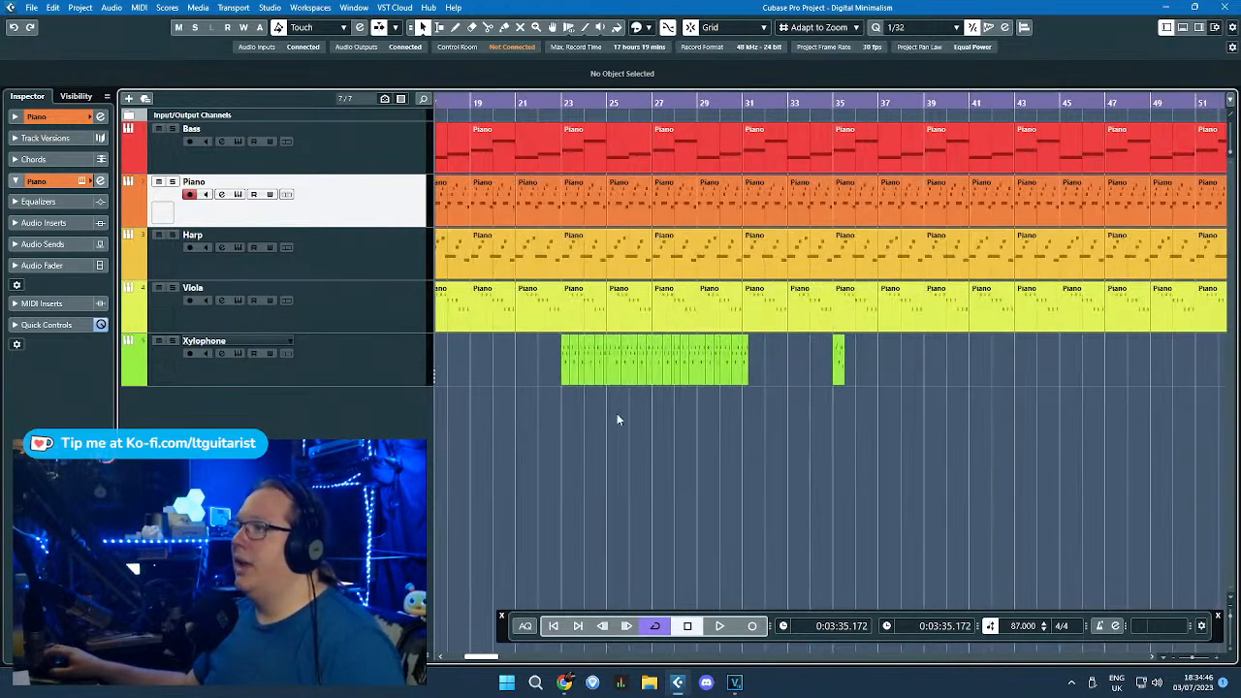
pyautogui.click(422, 384)
pyautogui.scroll(-2, 572, 418)
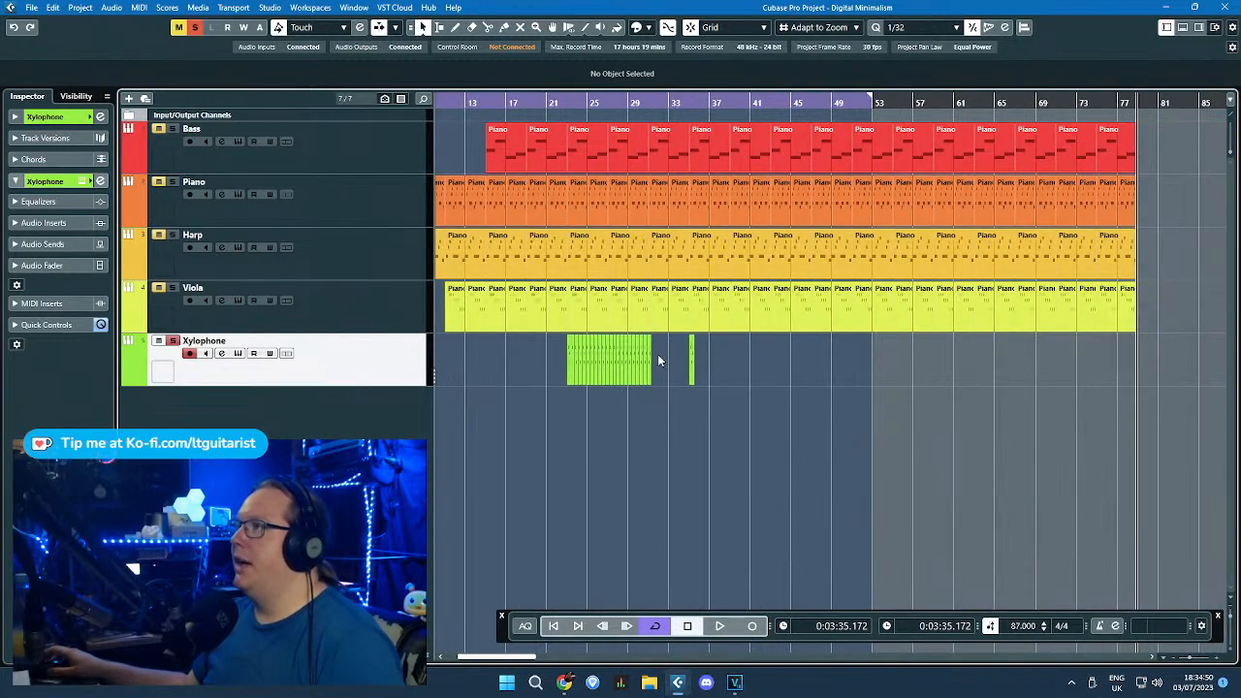
pyautogui.moveTo(869, 98); pyautogui.dragTo(1144, 207)
# Step: Move the spare half-bar Xylophone part to bar 32, compare it with the last part of the block, and delete it
pyautogui.scroll(3, 785, 343)
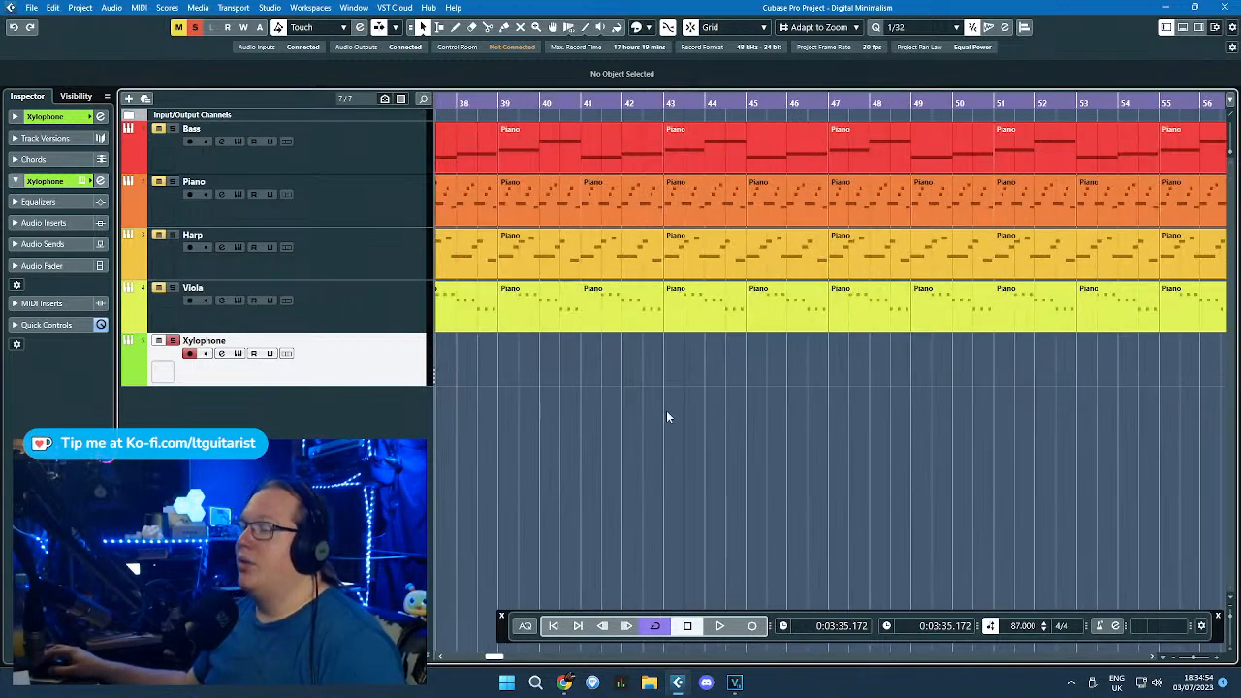
pyautogui.hscroll(-5, 463, 452)
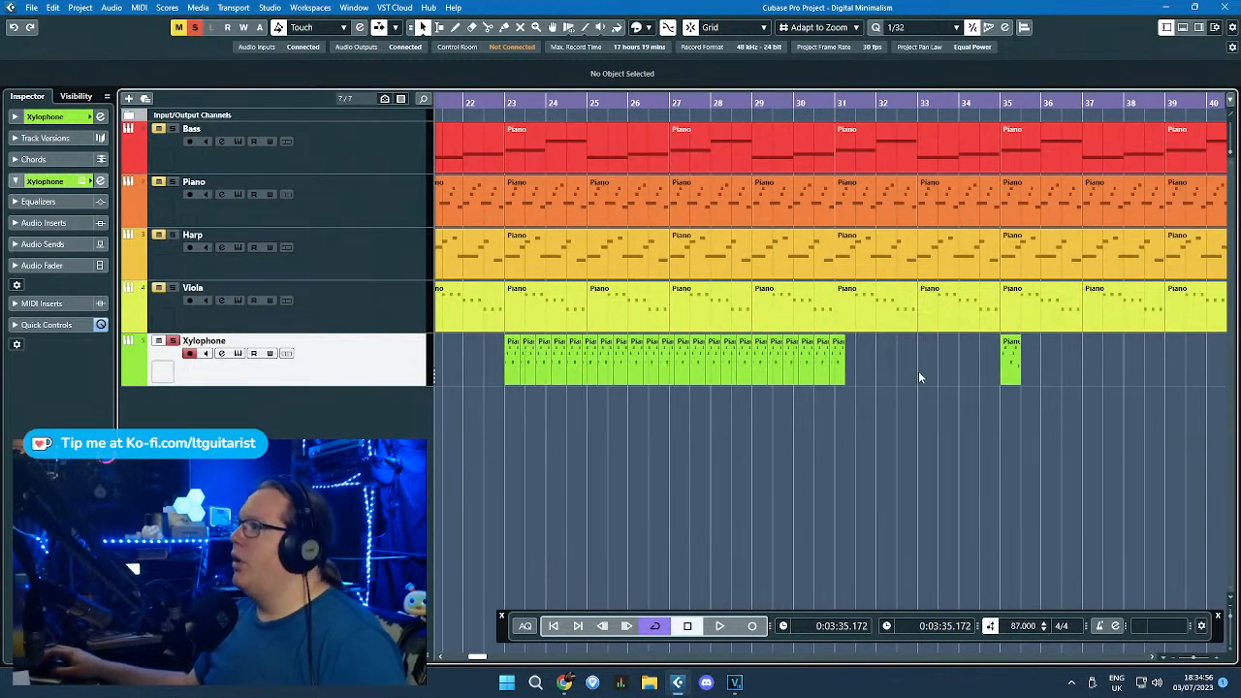
pyautogui.moveTo(1004, 361); pyautogui.dragTo(887, 361)
pyautogui.scroll(4, 867, 392)
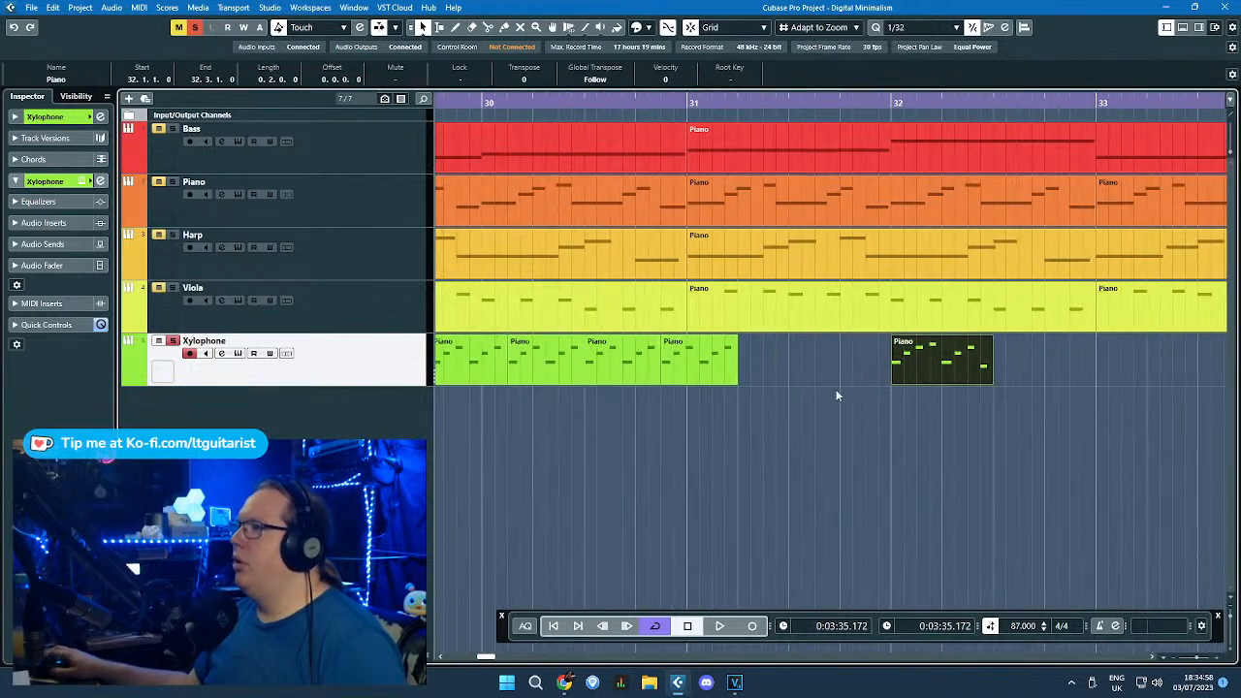
pyautogui.click(725, 378)
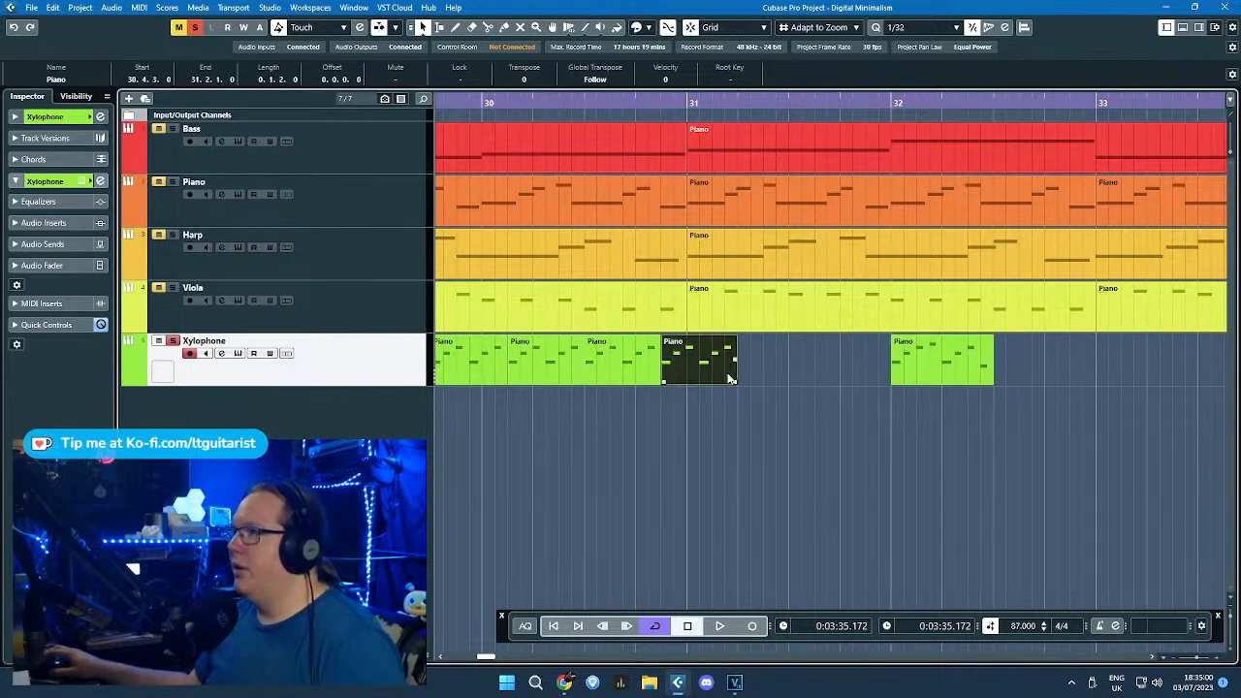
pyautogui.click(917, 369)
pyautogui.scroll(-4, 832, 394)
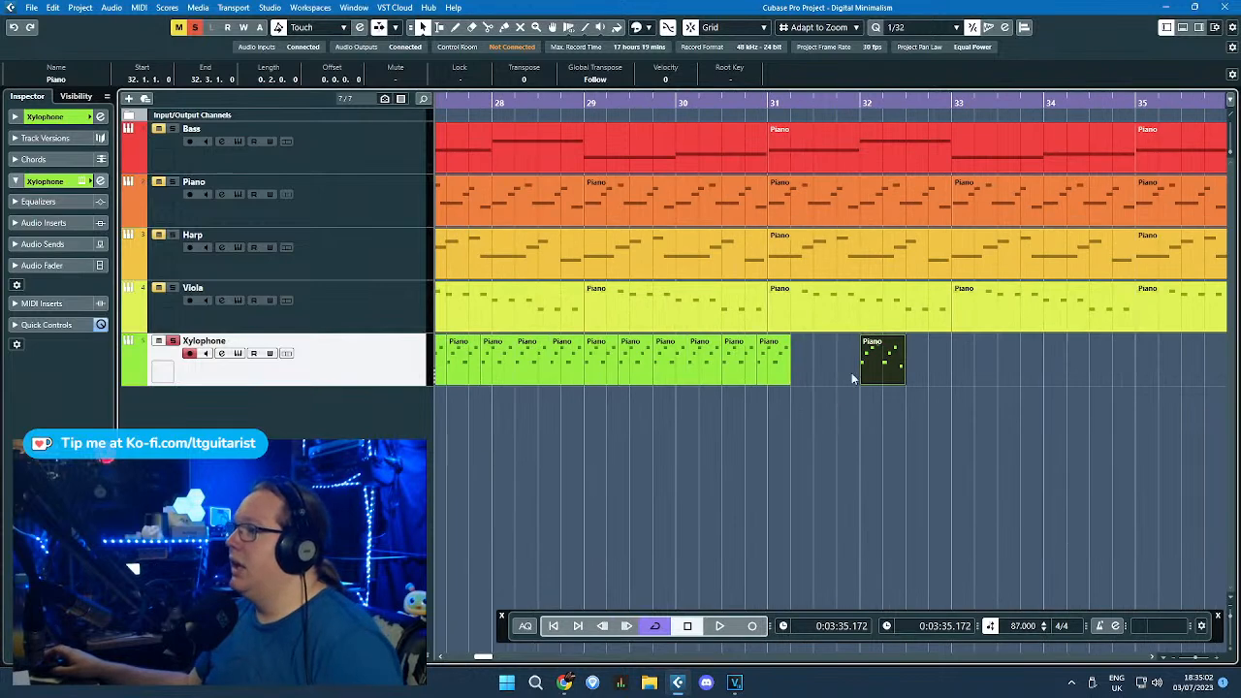
pyautogui.press('Delete')
# Step: Split the Piano part at bar 32 and copy its first bar onto the Xylophone track directly after the last Xylophone part
pyautogui.click(841, 219)
pyautogui.keyDown('alt'); pyautogui.click(860, 218); pyautogui.keyUp('alt')
pyautogui.click(852, 216)
pyautogui.moveTo(849, 209); pyautogui.dragTo(872, 360)
pyautogui.scroll(3, 847, 387)
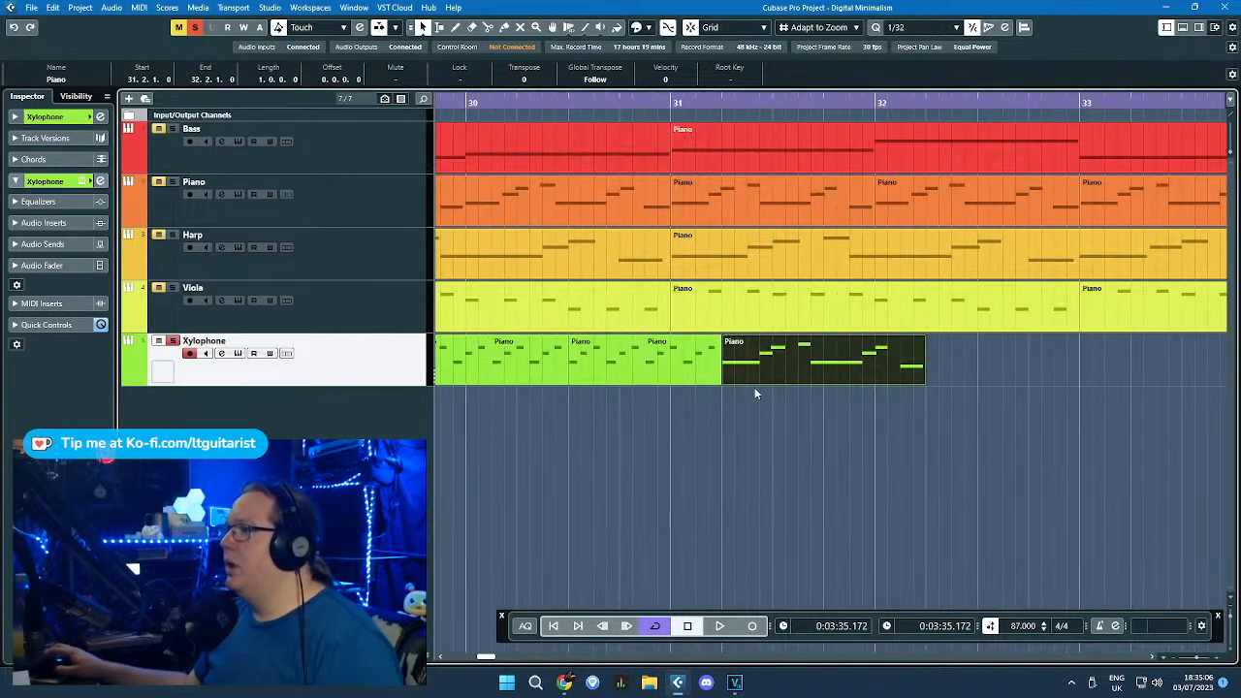
# Step: Compare the last short Xylophone part with the one-bar copy that follows it
pyautogui.press('4')
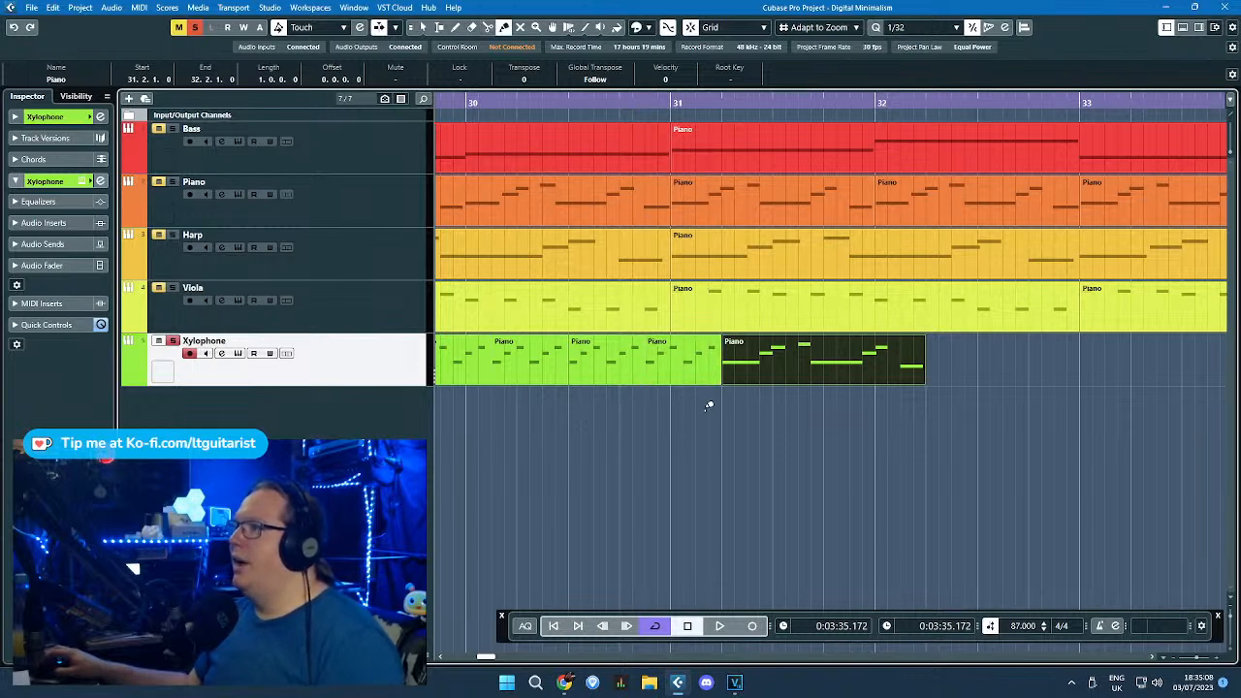
pyautogui.press('1')
pyautogui.click(695, 400)
pyautogui.click(686, 368)
pyautogui.click(762, 373)
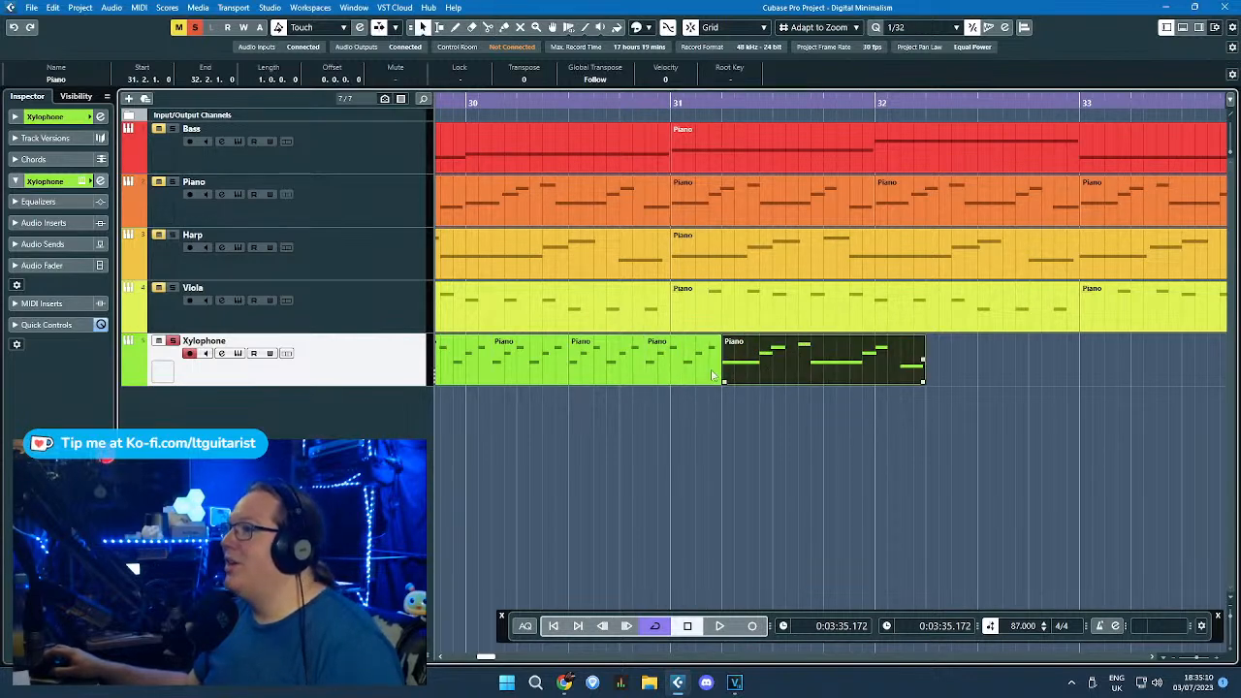
pyautogui.scroll(-2, 745, 399)
pyautogui.scroll(5, 744, 402)
pyautogui.moveTo(581, 419); pyautogui.dragTo(508, 435)
pyautogui.hscroll(-2, 531, 437)
pyautogui.scroll(-3, 531, 438)
pyautogui.click(569, 380)
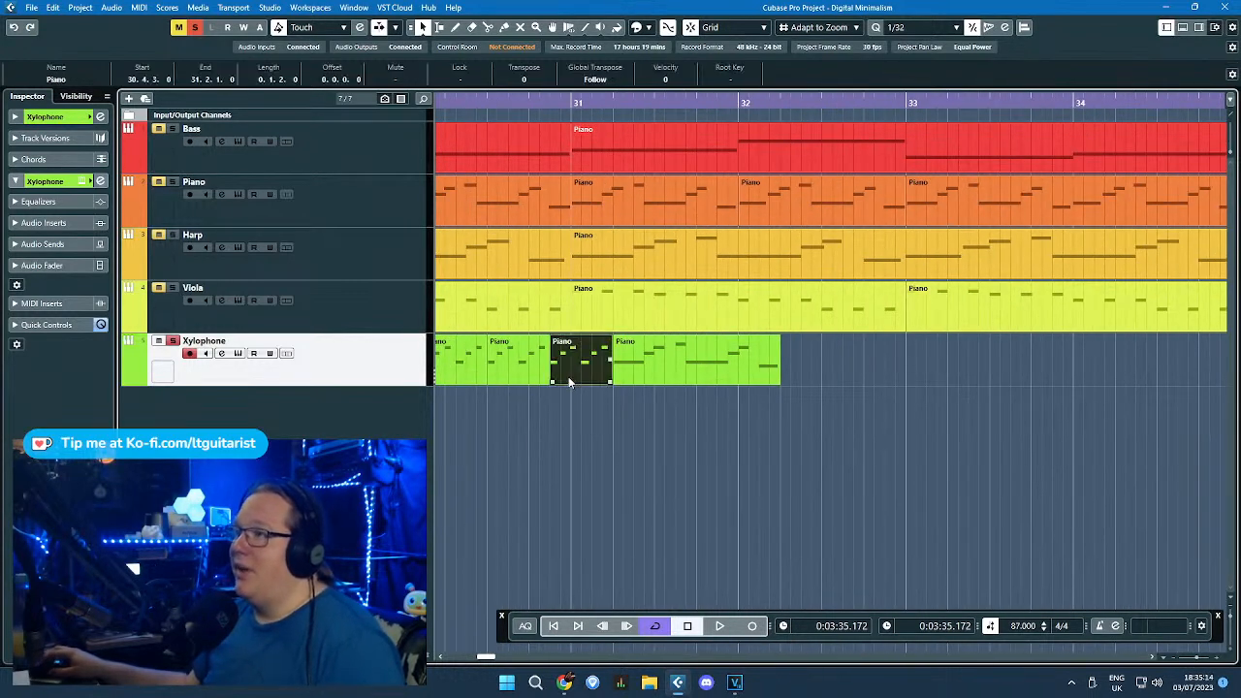
pyautogui.click(632, 370)
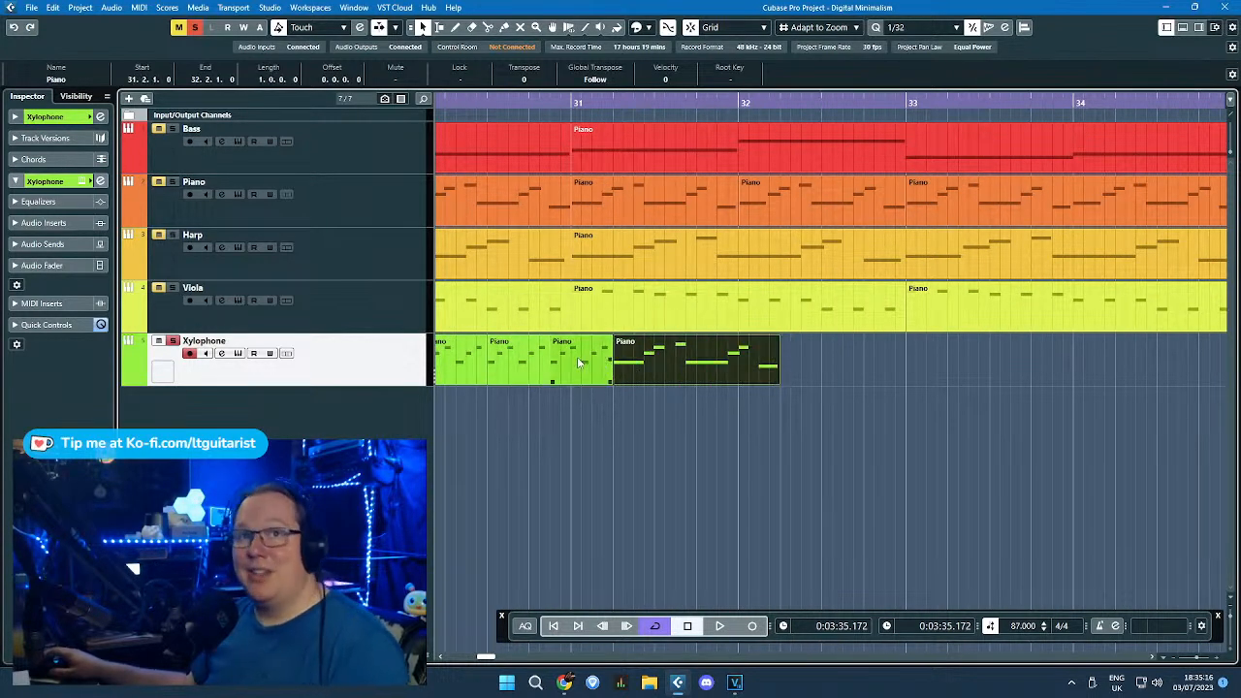
pyautogui.click(590, 438)
pyautogui.scroll(-2, 587, 434)
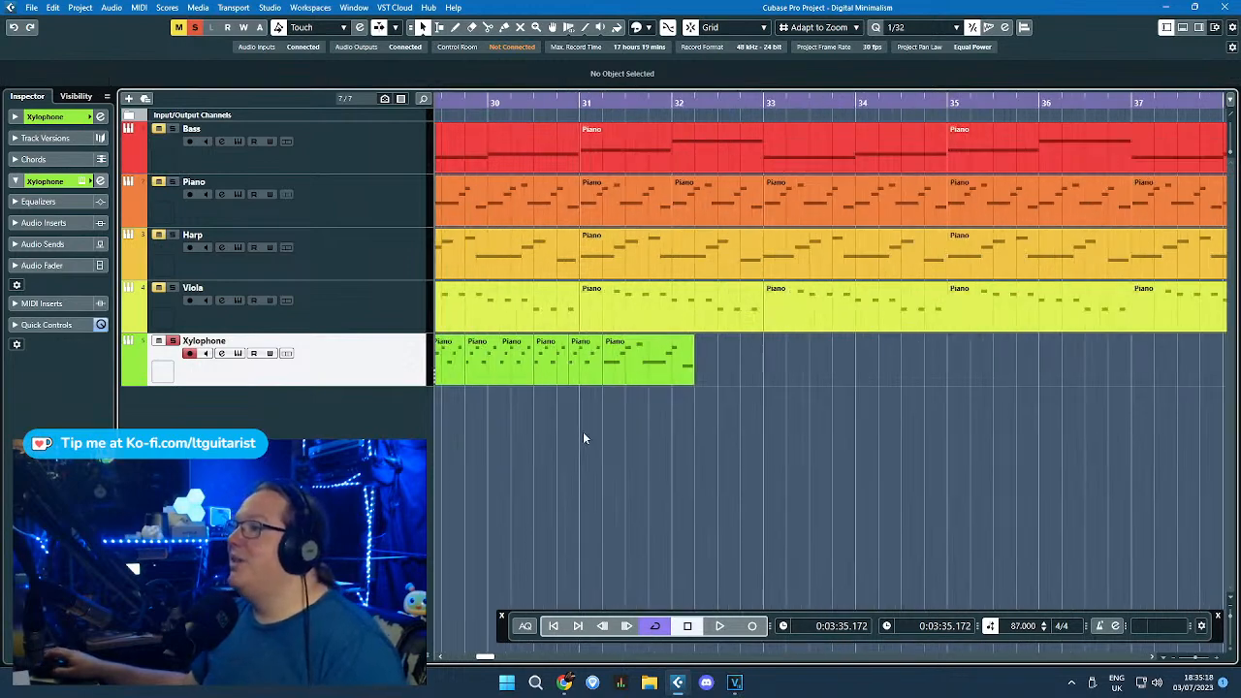
# Step: Move the one-bar copy on the Xylophone track away from the block to bar 37
pyautogui.click(632, 374)
pyautogui.click(580, 365)
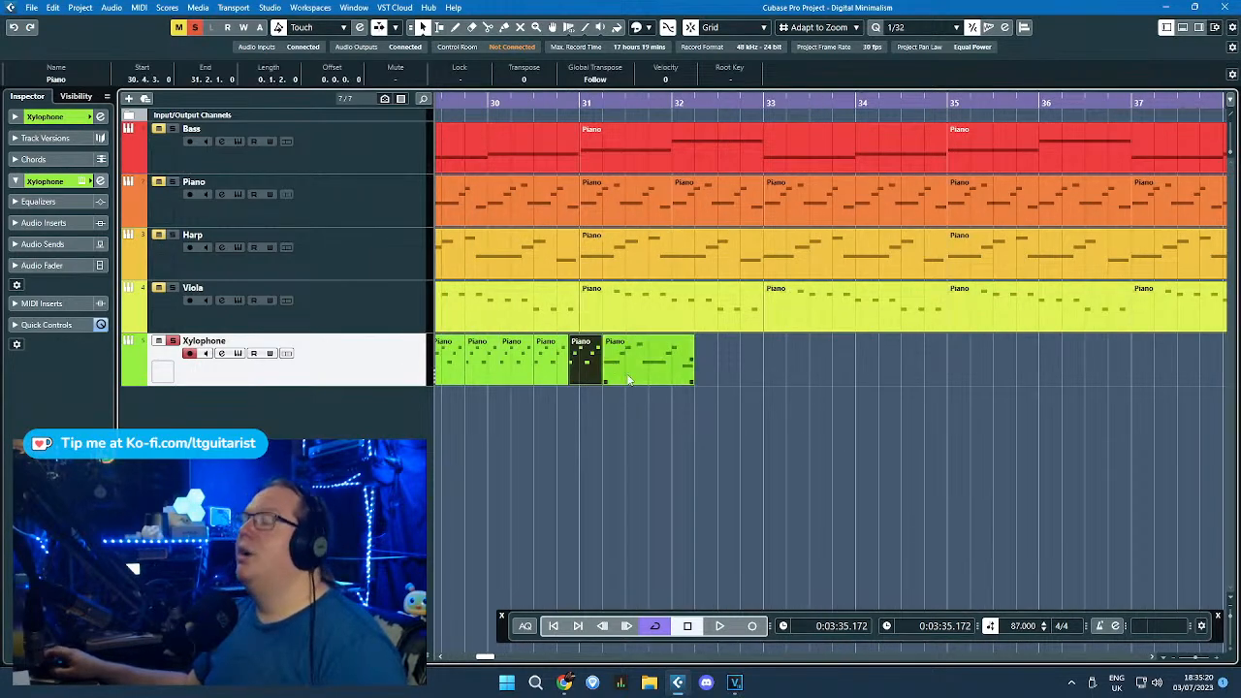
pyautogui.scroll(-2, 628, 381)
pyautogui.moveTo(628, 381); pyautogui.dragTo(846, 370)
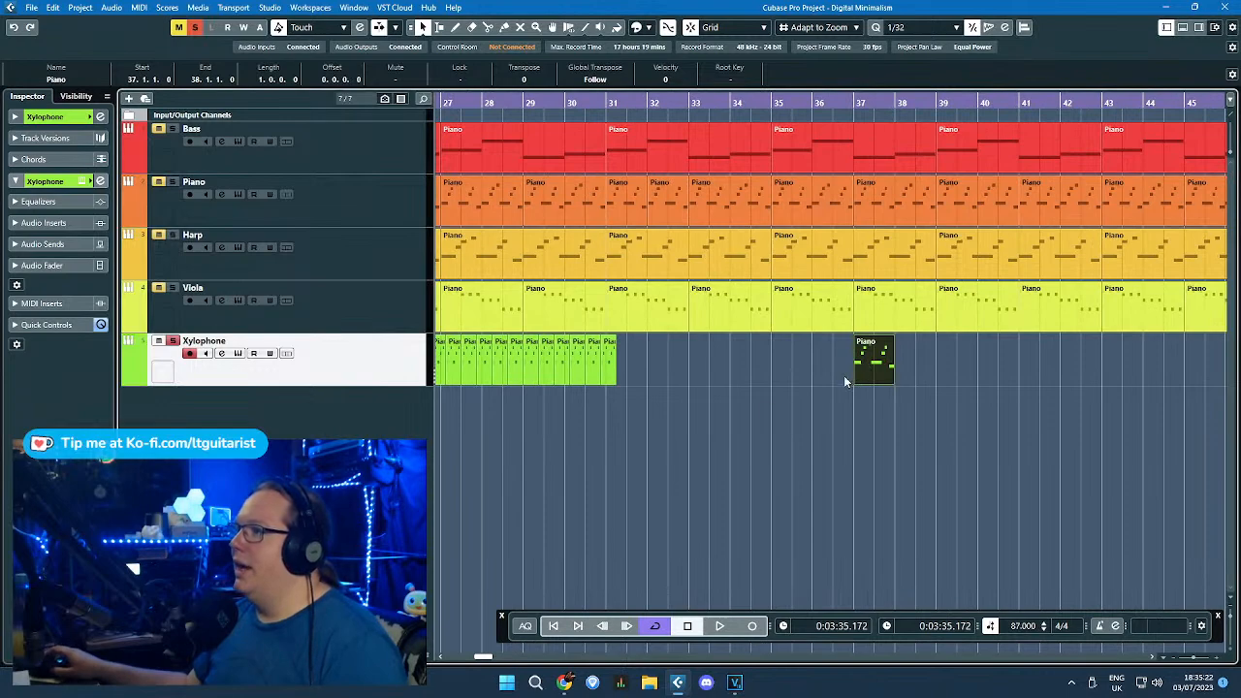
# Step: Delete the repeated Xylophone parts after 29.2.3 and move the last remaining short part from bar 29 to bar 31
pyautogui.scroll(2, 622, 405)
pyautogui.moveTo(655, 406); pyautogui.dragTo(596, 349)
pyautogui.scroll(-6, 623, 368)
pyautogui.press('Delete')
pyautogui.scroll(4, 601, 372)
pyautogui.click(572, 367)
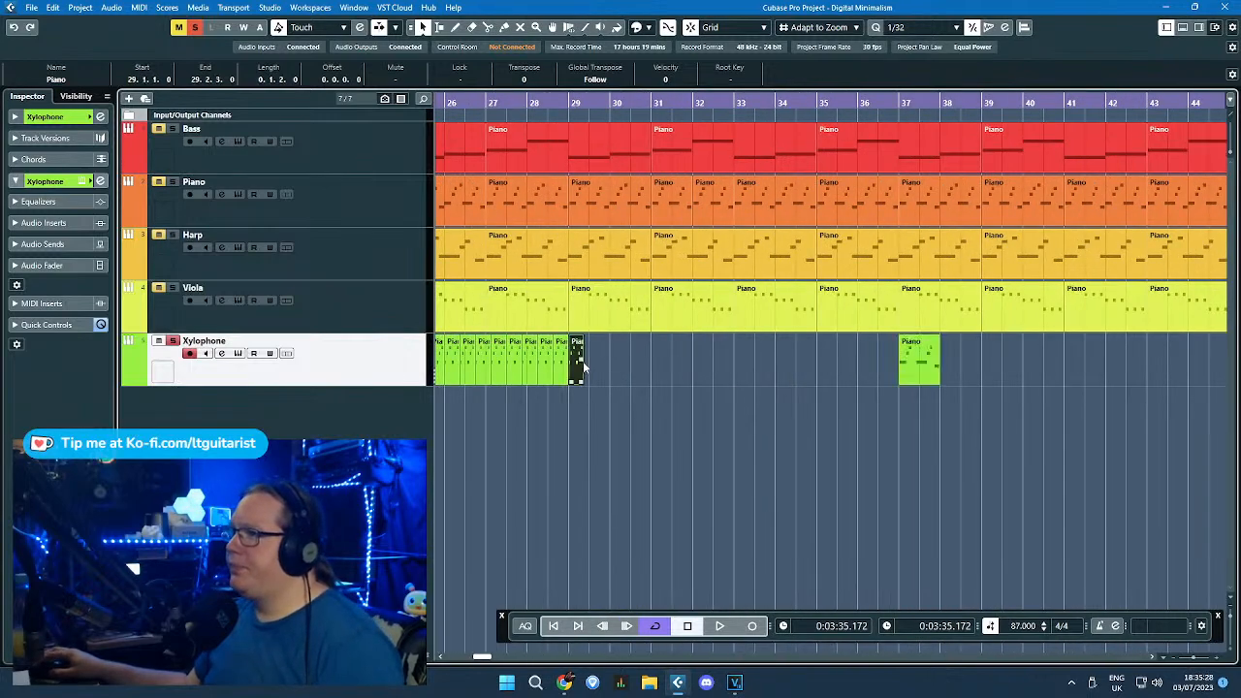
pyautogui.moveTo(560, 367); pyautogui.dragTo(664, 367)
pyautogui.scroll(3, 687, 388)
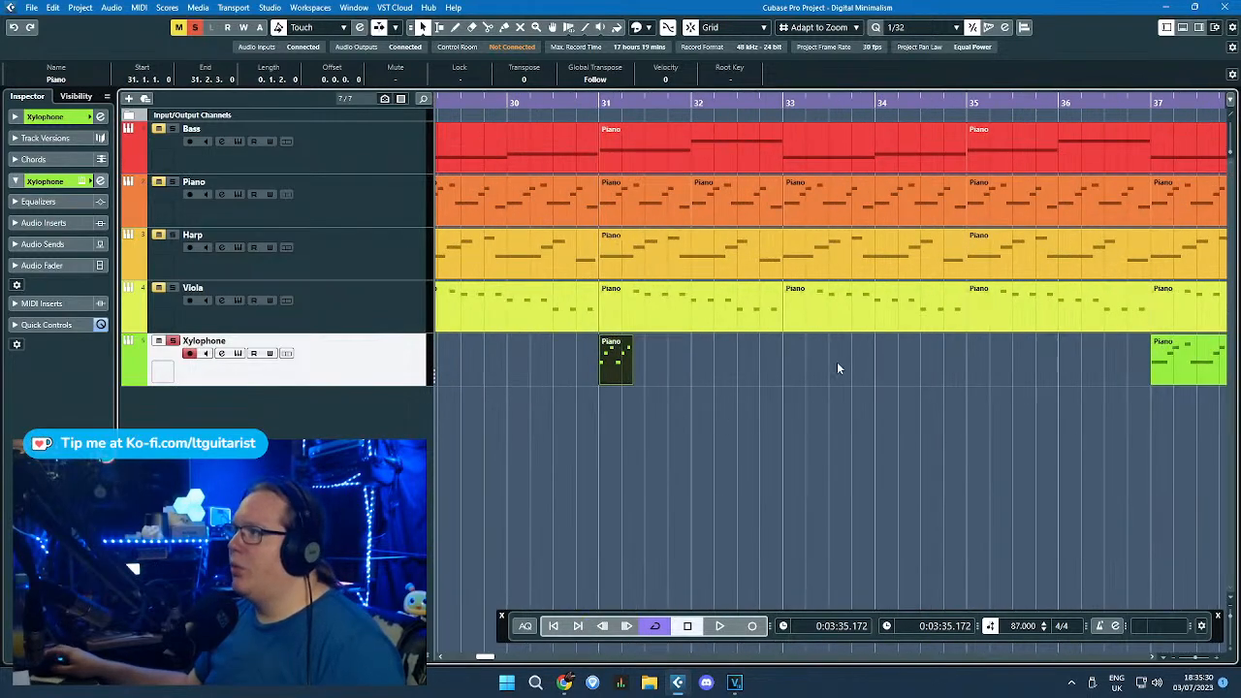
# Step: Move the long Xylophone part at bar 37 back to 32.2.1, behind the short part at bar 31
pyautogui.moveTo(1151, 362); pyautogui.dragTo(830, 362)
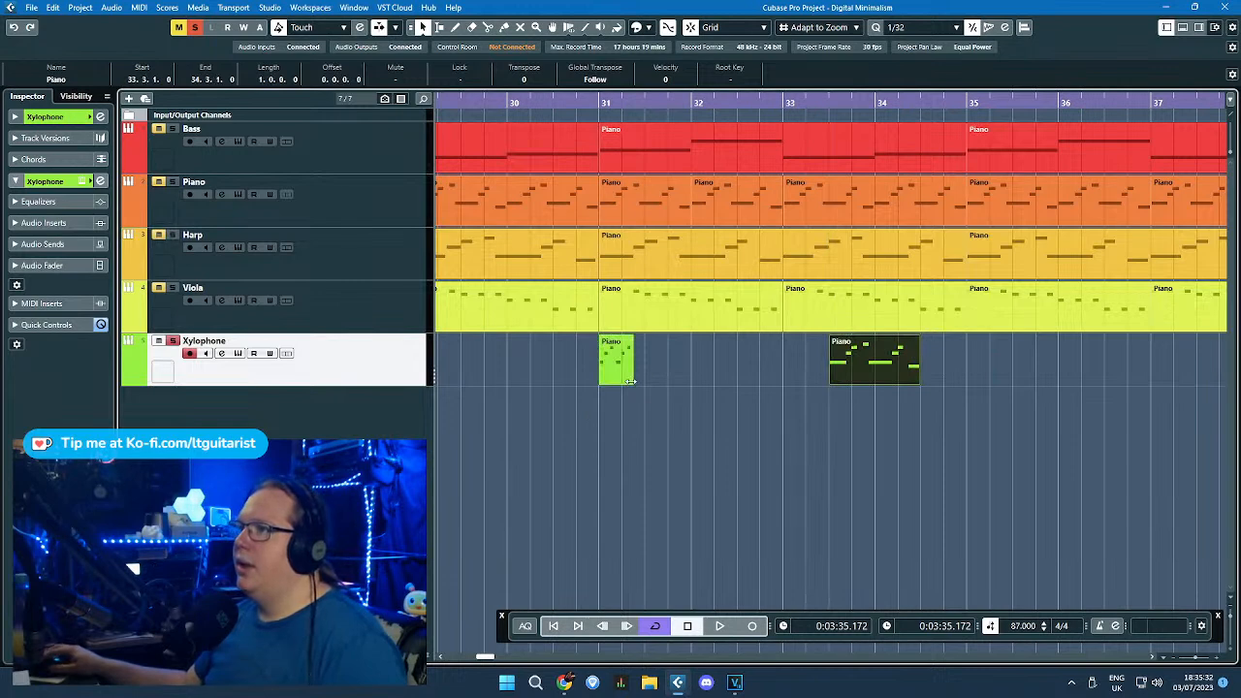
pyautogui.click(621, 366)
pyautogui.scroll(1, 621, 373)
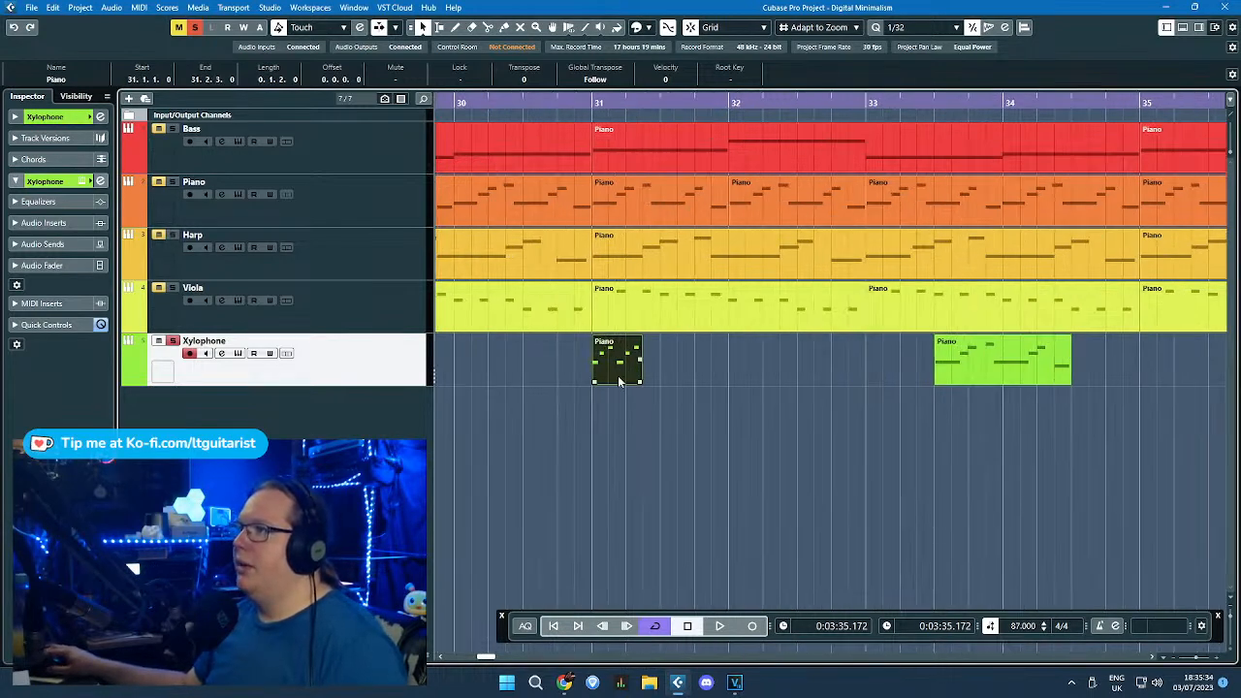
pyautogui.moveTo(970, 380); pyautogui.dragTo(798, 385)
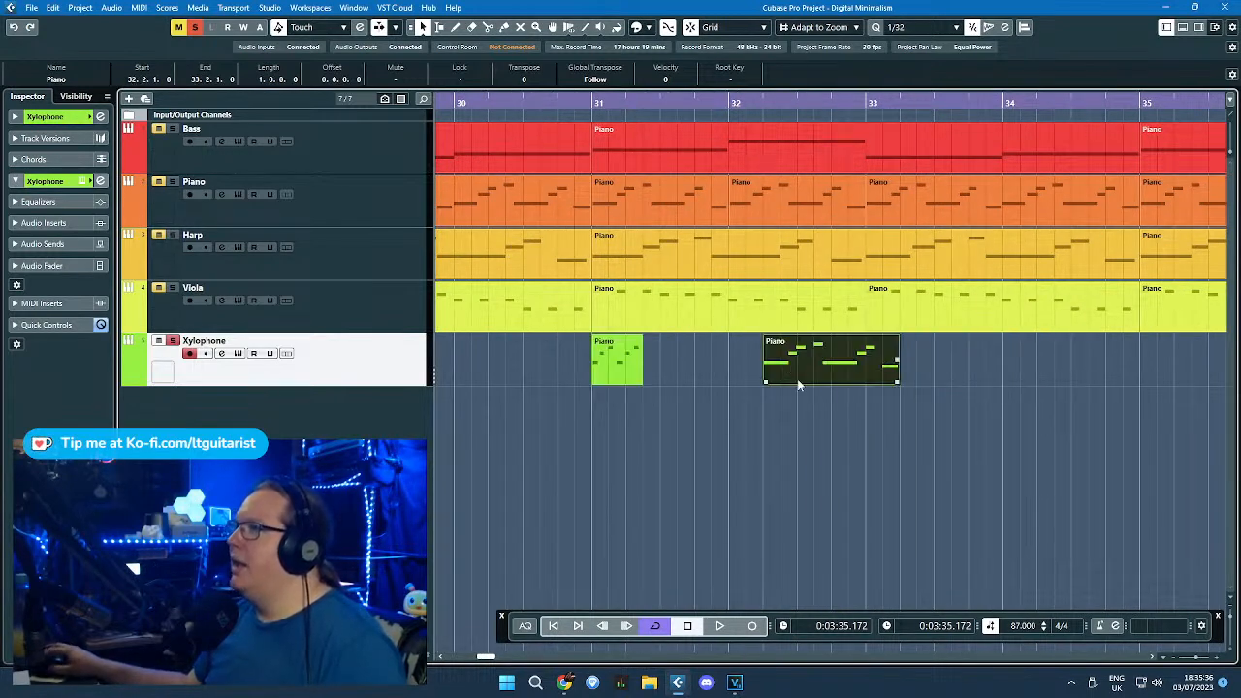
pyautogui.scroll(1, 678, 408)
# Step: Extend the short Xylophone part at bar 31 to a length of two beats, ending at 31.3.1
pyautogui.doubleClick(611, 372)
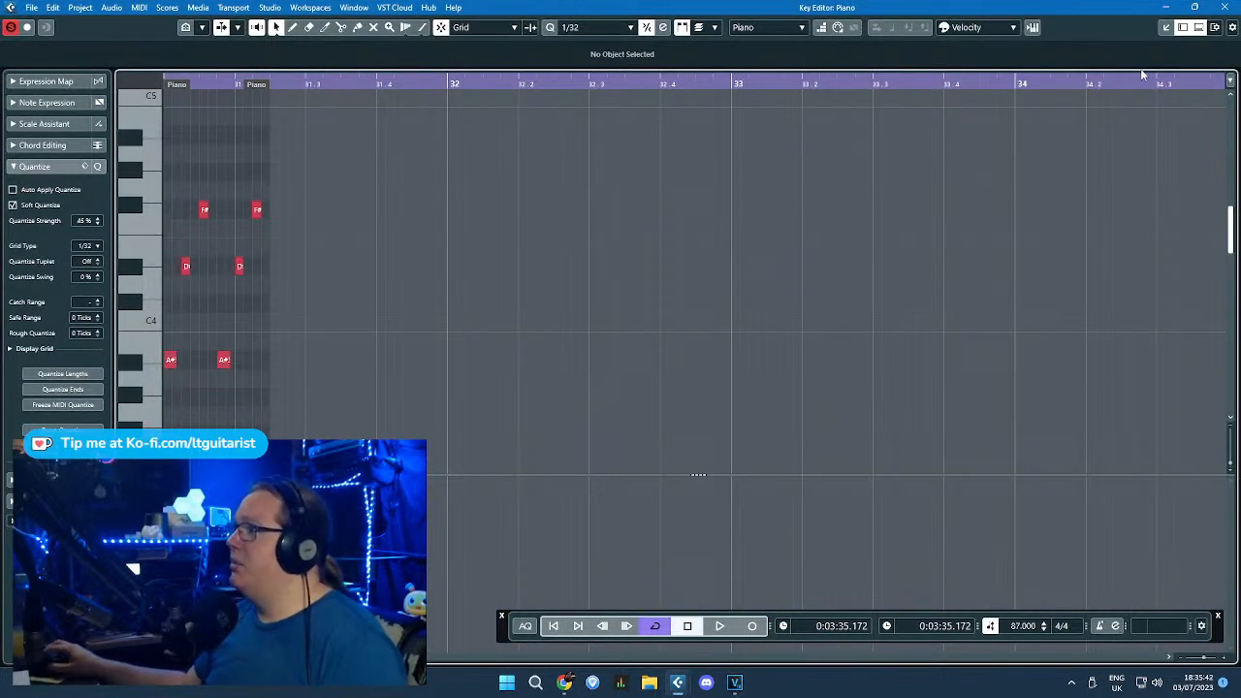
pyautogui.click(1222, 8)
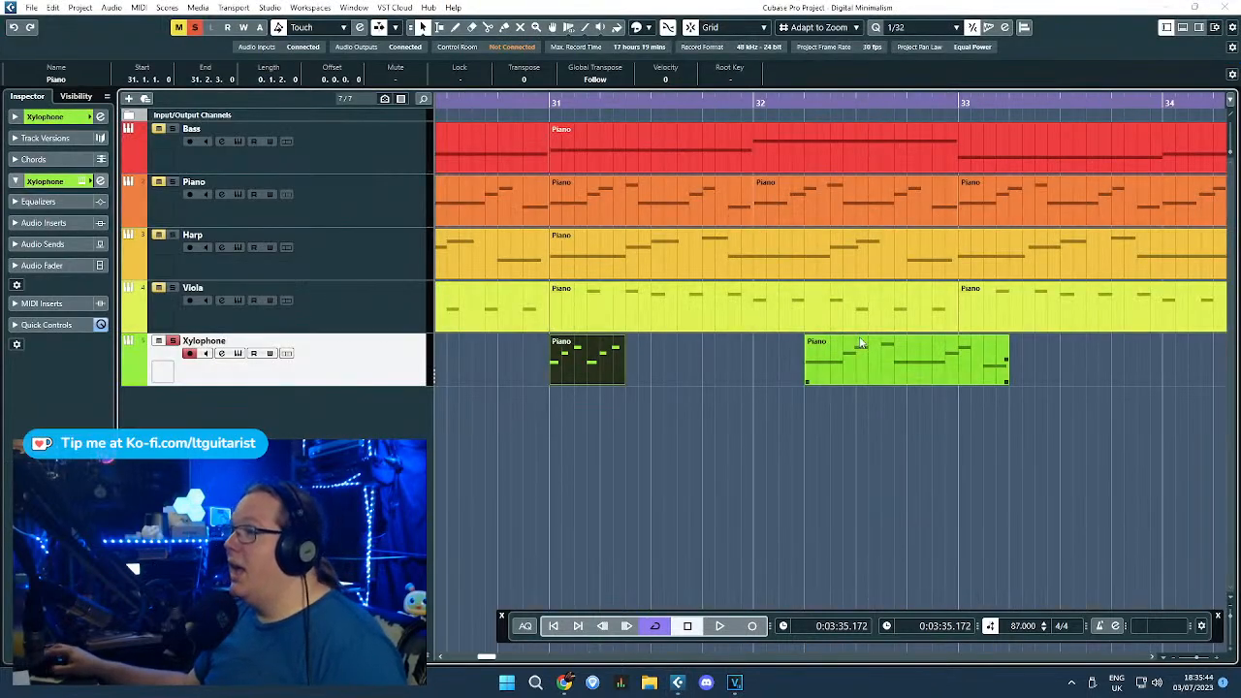
pyautogui.click(833, 364)
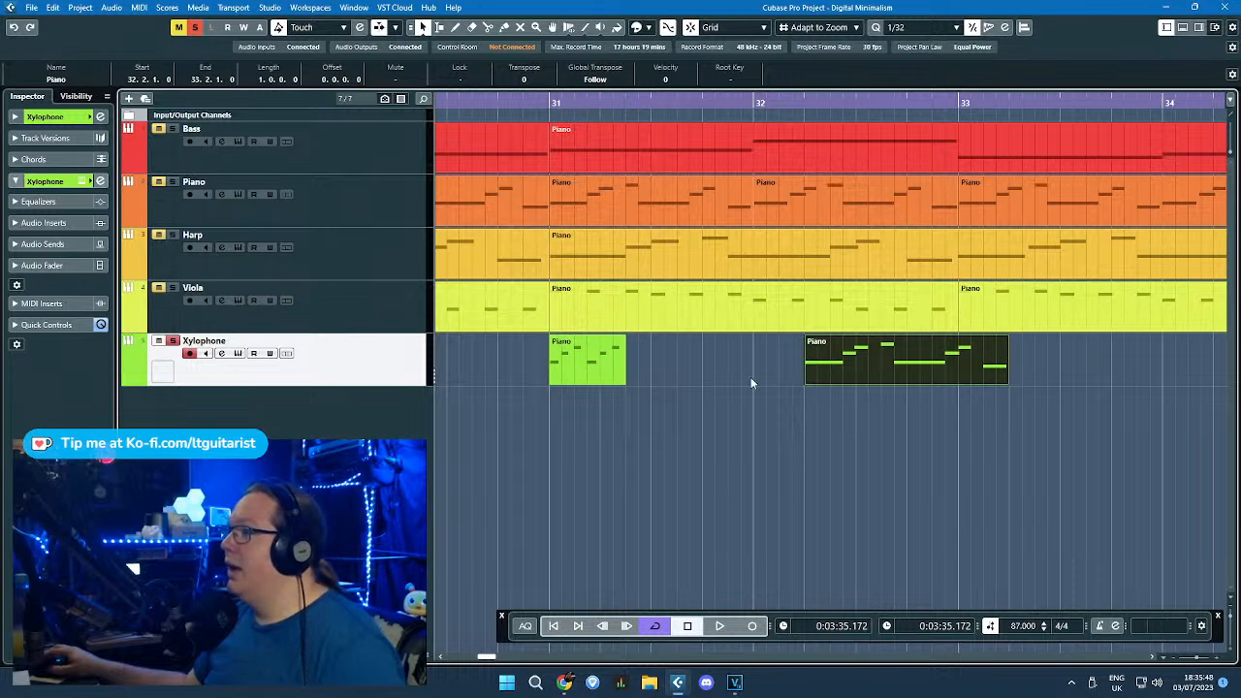
pyautogui.click(668, 396)
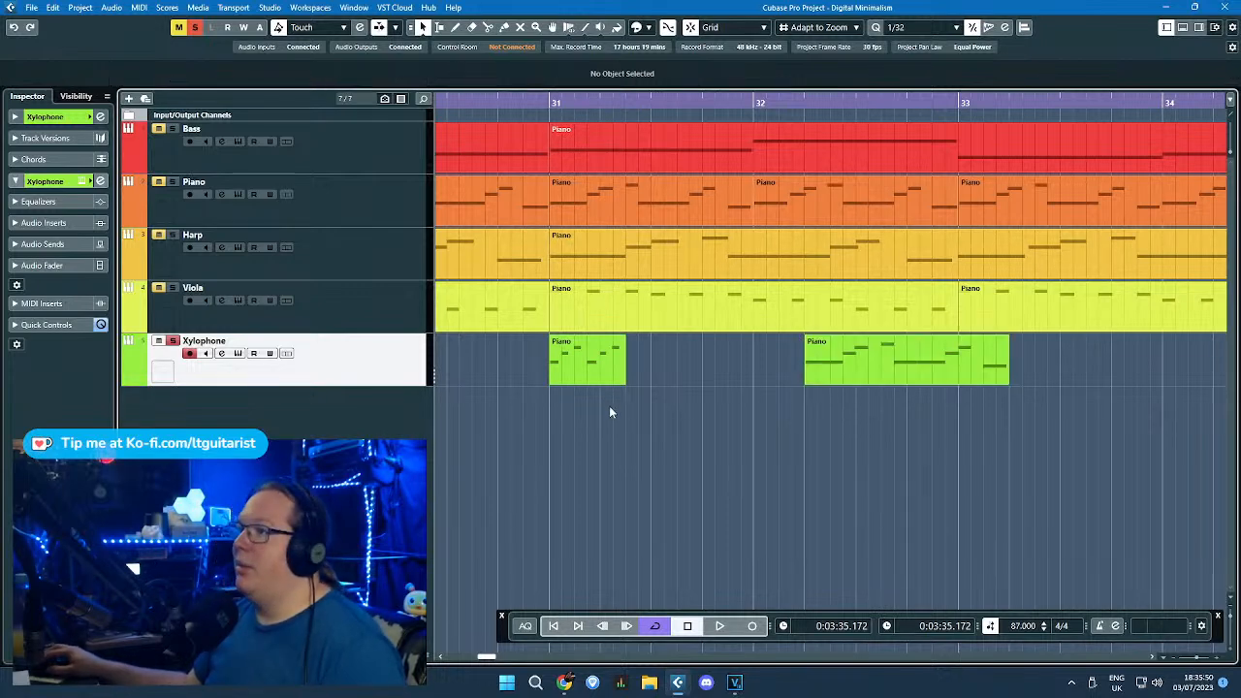
pyautogui.click(618, 378)
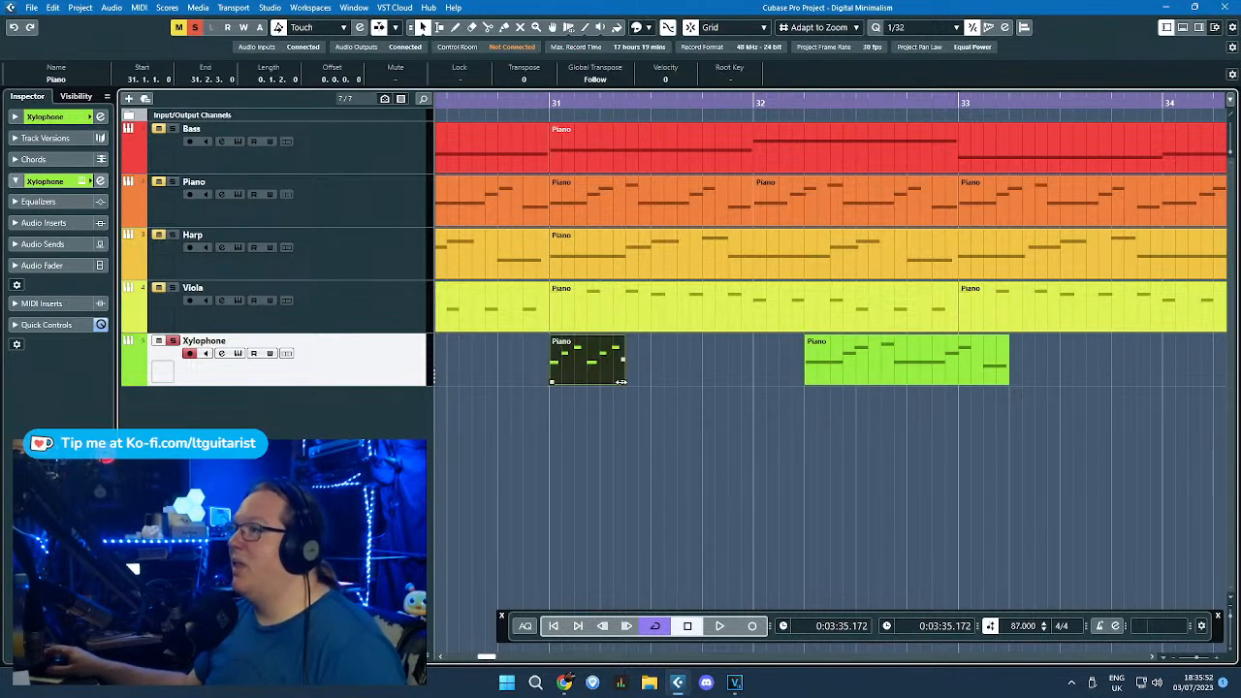
pyautogui.moveTo(620, 381)
pyautogui.mouseDown()
pyautogui.moveTo(651, 380)
pyautogui.moveTo(611, 381)
pyautogui.moveTo(625, 381)
pyautogui.mouseUp()
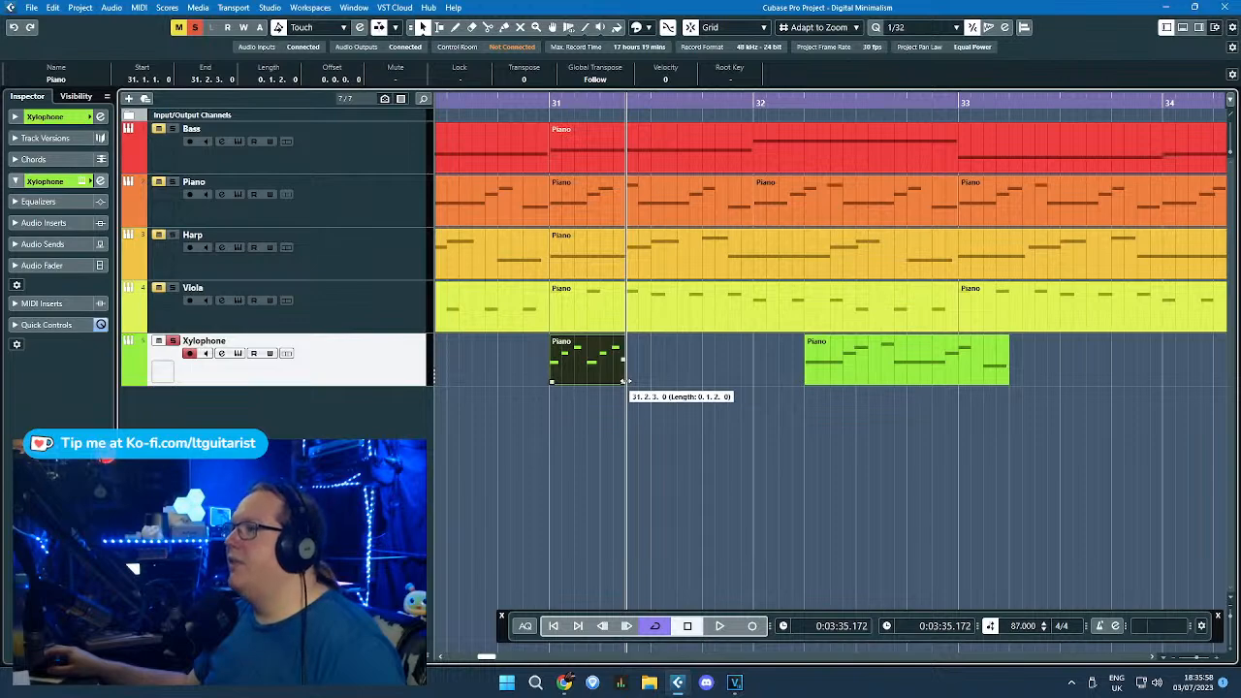
pyautogui.moveTo(625, 381); pyautogui.dragTo(641, 380)
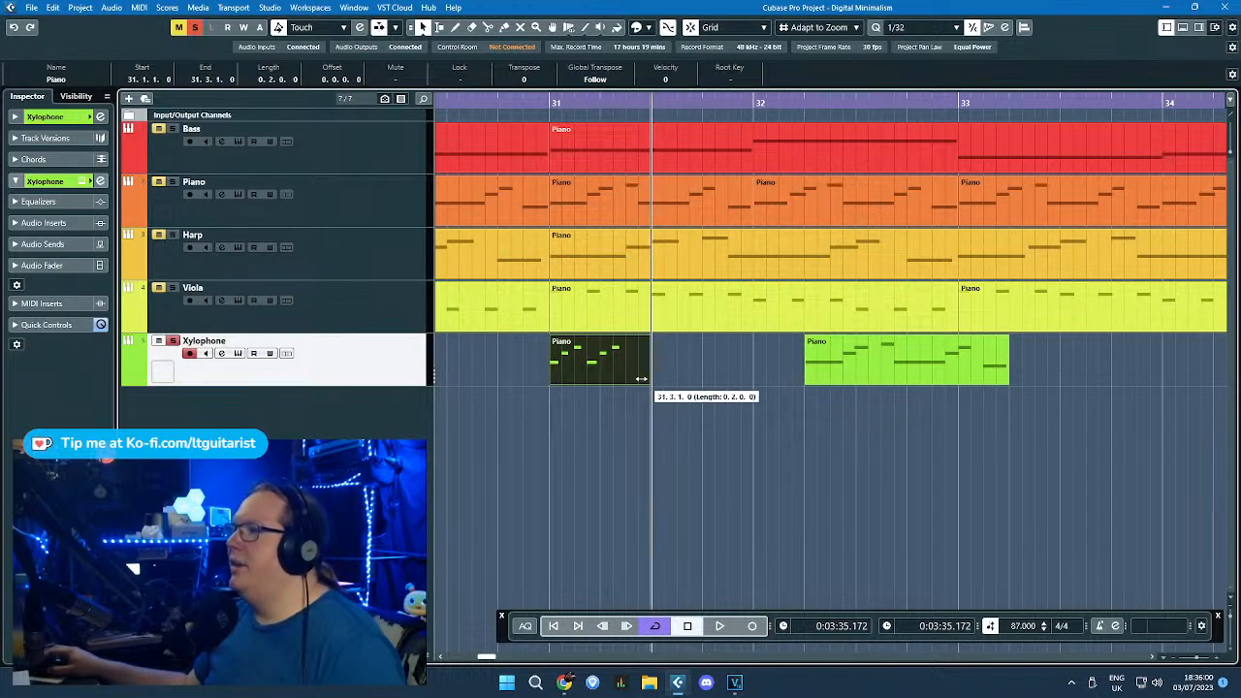
# Step: In the Key Editor, duplicate the last F#4 note of the bar 31 part and lower the copy to G#3
pyautogui.doubleClick(621, 371)
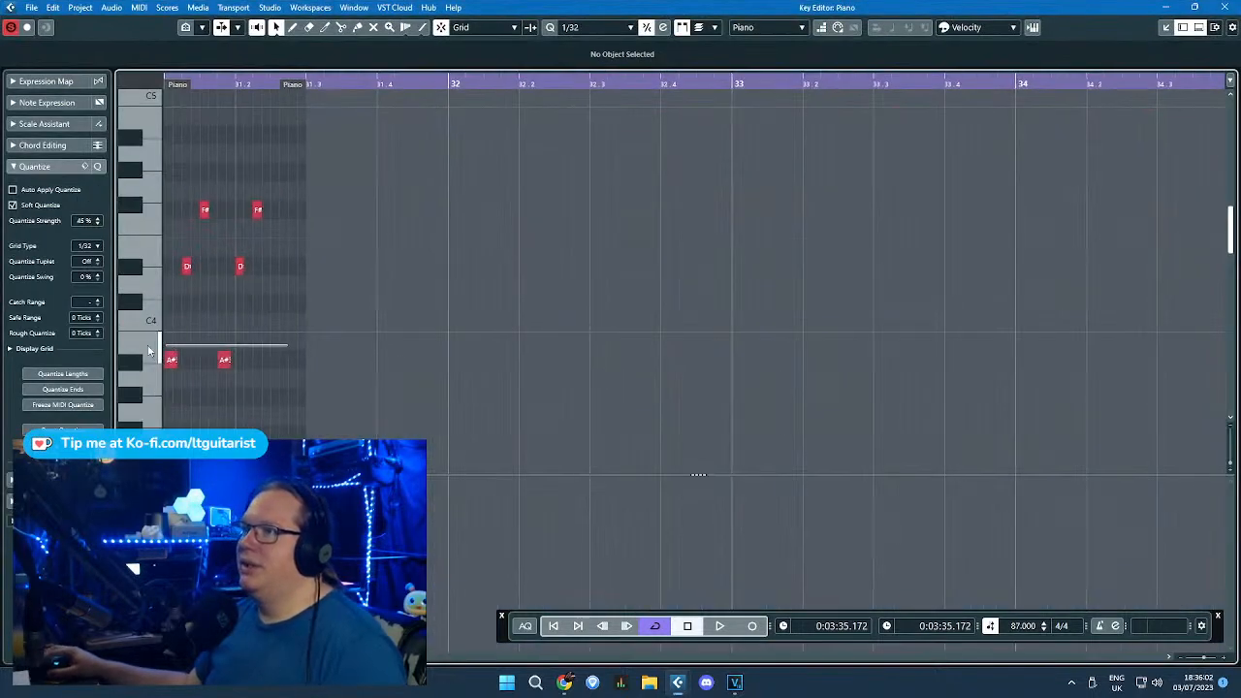
pyautogui.press('h')
pyautogui.press('h')
pyautogui.press('h')
pyautogui.moveTo(448, 185); pyautogui.dragTo(617, 211)
pyautogui.hotkey('ctrl', 'd')
pyautogui.click(635, 228)
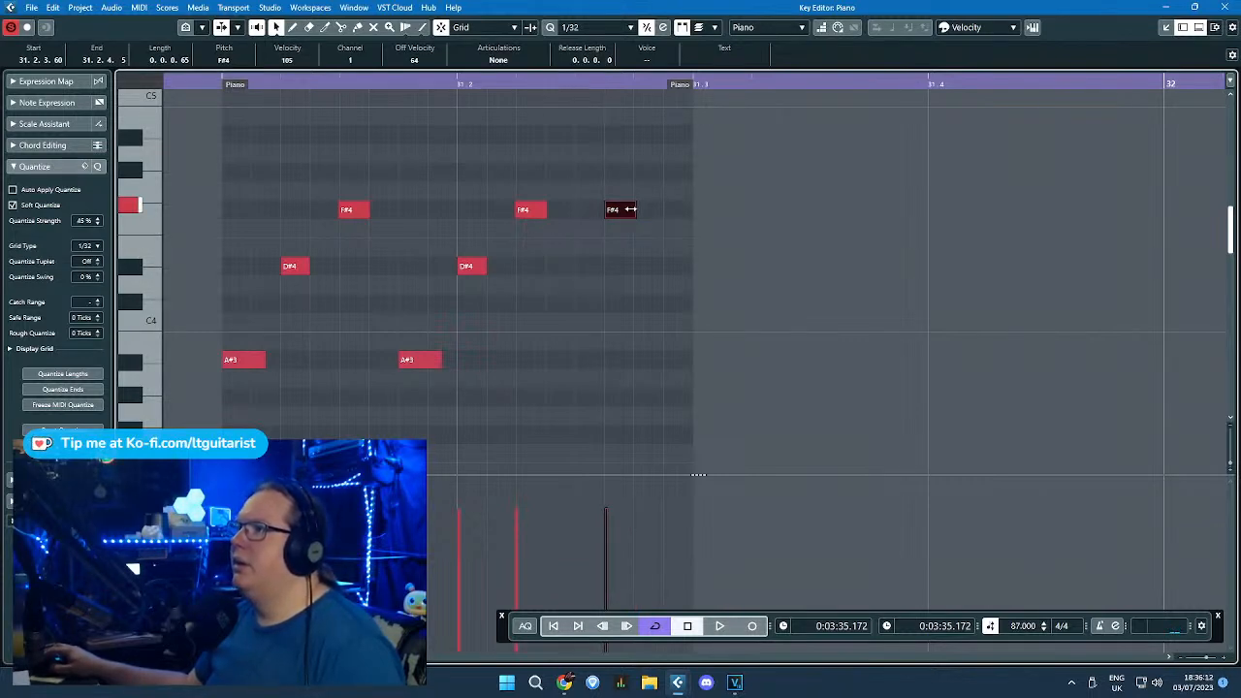
pyautogui.moveTo(628, 209); pyautogui.dragTo(626, 397)
# Step: Audition the phrase, move the G#3 note earlier to 31.2.3, and shorten the part to end at 31.2.4
pyautogui.press('space')
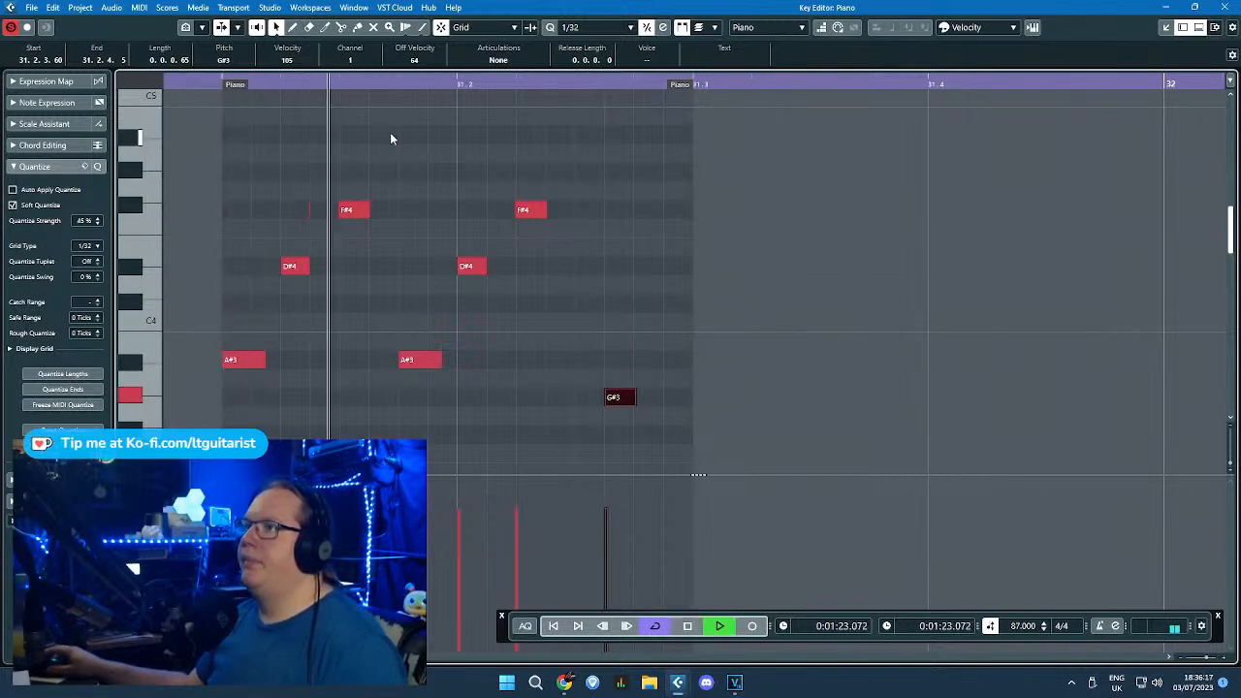
pyautogui.press('space')
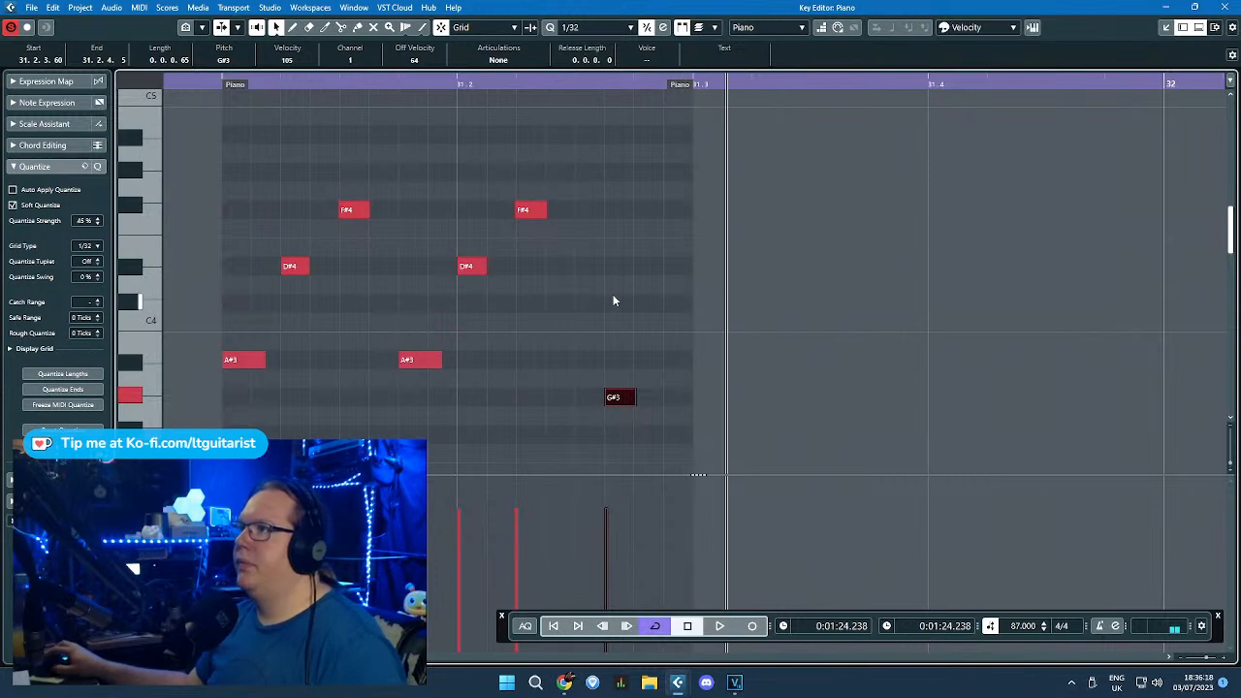
pyautogui.moveTo(616, 397); pyautogui.dragTo(588, 396)
pyautogui.moveTo(670, 97); pyautogui.dragTo(620, 97)
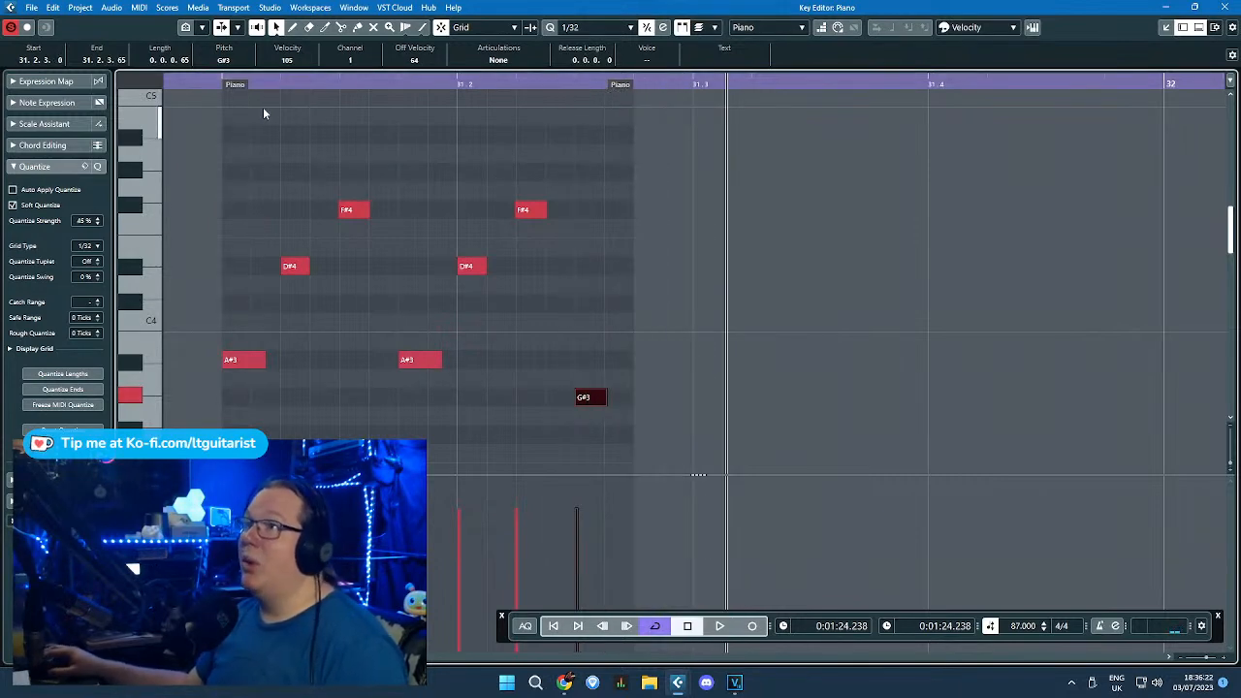
pyautogui.click(219, 83)
pyautogui.press('space')
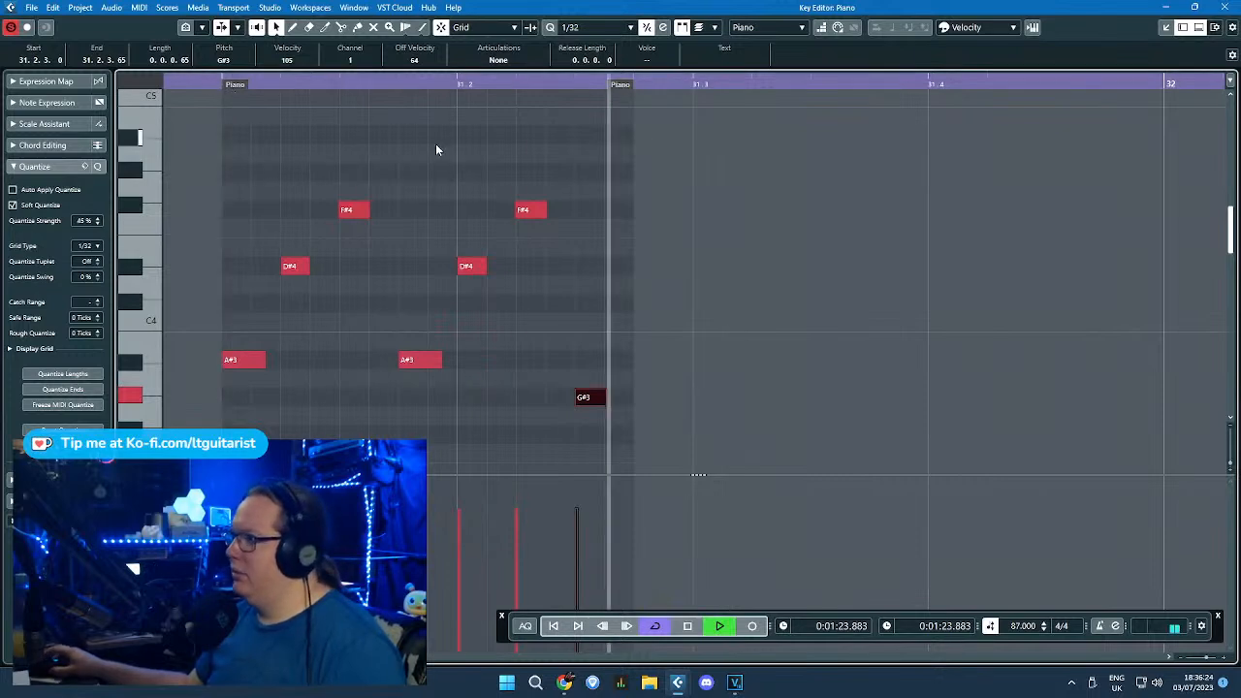
pyautogui.press('space')
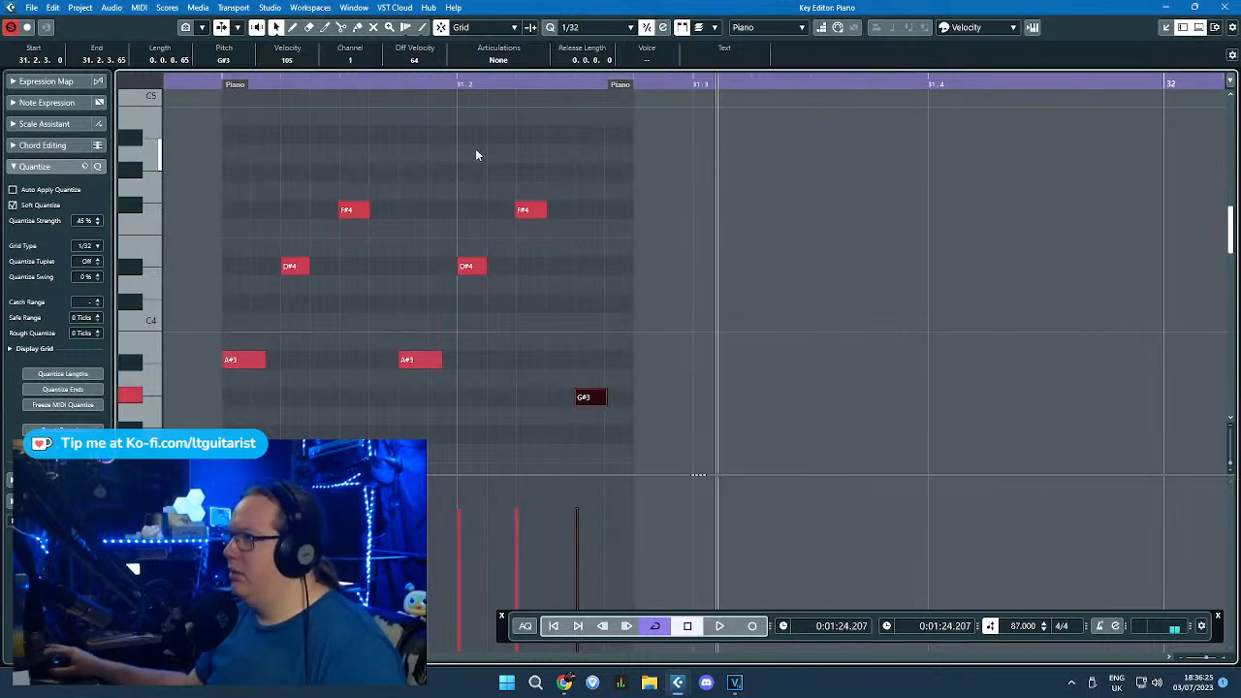
# Step: Duplicate the edited Xylophone part into four back-to-back copies from bar 31, with the long part moved to bar 34
pyautogui.click(1227, 10)
pyautogui.hotkey('ctrl', 'd')
pyautogui.scroll(-4, 877, 346)
pyautogui.moveTo(869, 361)
pyautogui.mouseDown()
pyautogui.moveTo(1001, 369)
pyautogui.moveTo(775, 359)
pyautogui.mouseUp()
pyautogui.hotkey('ctrl', 'd')
# Step: Play the arrangement from bar 31 to hear the four repeated Xylophone parts against the other tracks
pyautogui.click(758, 105)
pyautogui.press('space')
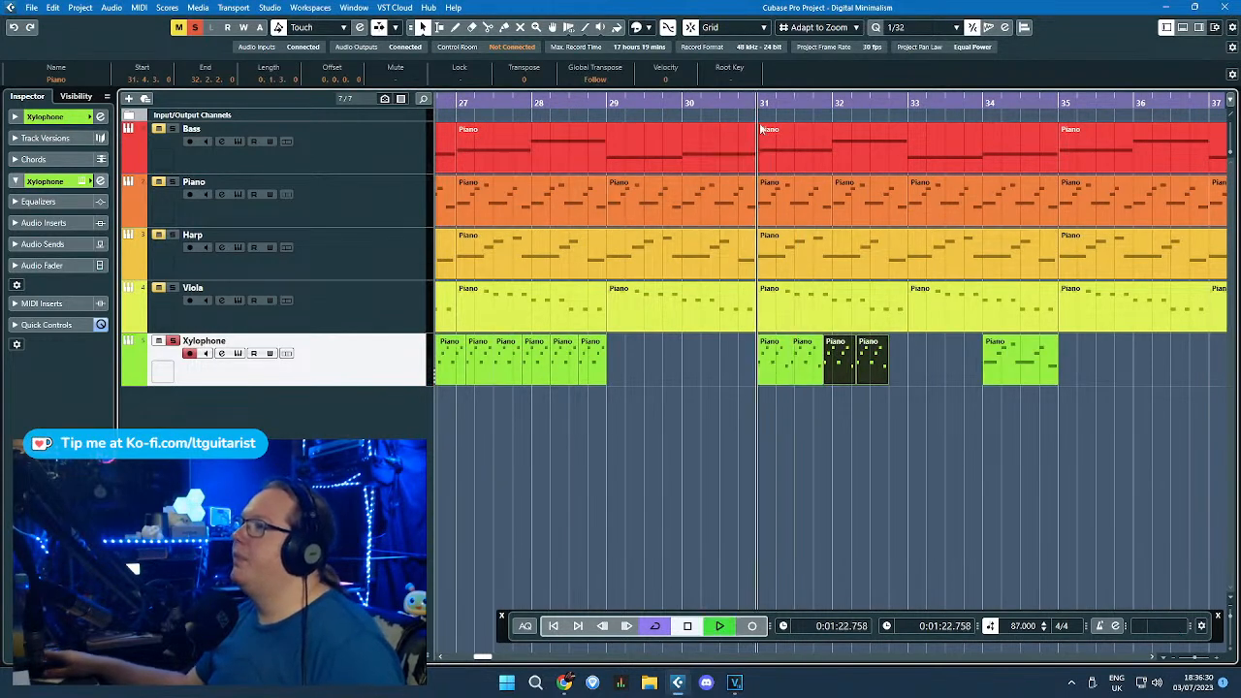
pyautogui.scroll(3, 881, 408)
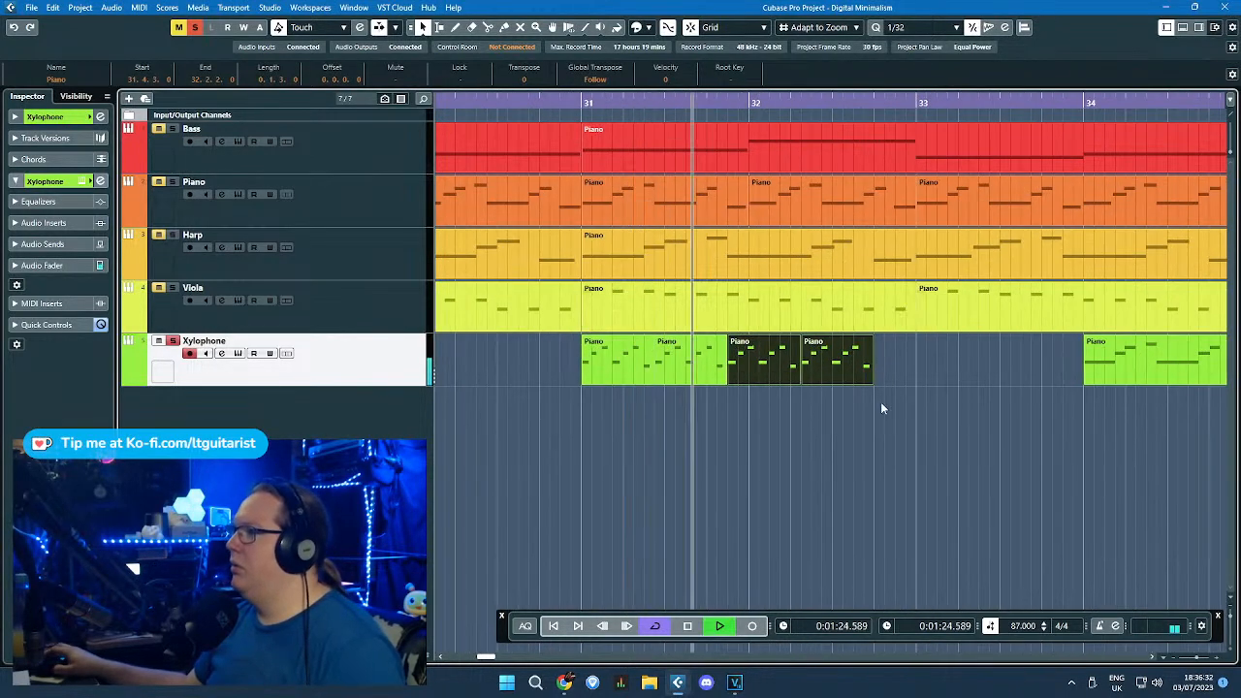
pyautogui.scroll(-2, 877, 402)
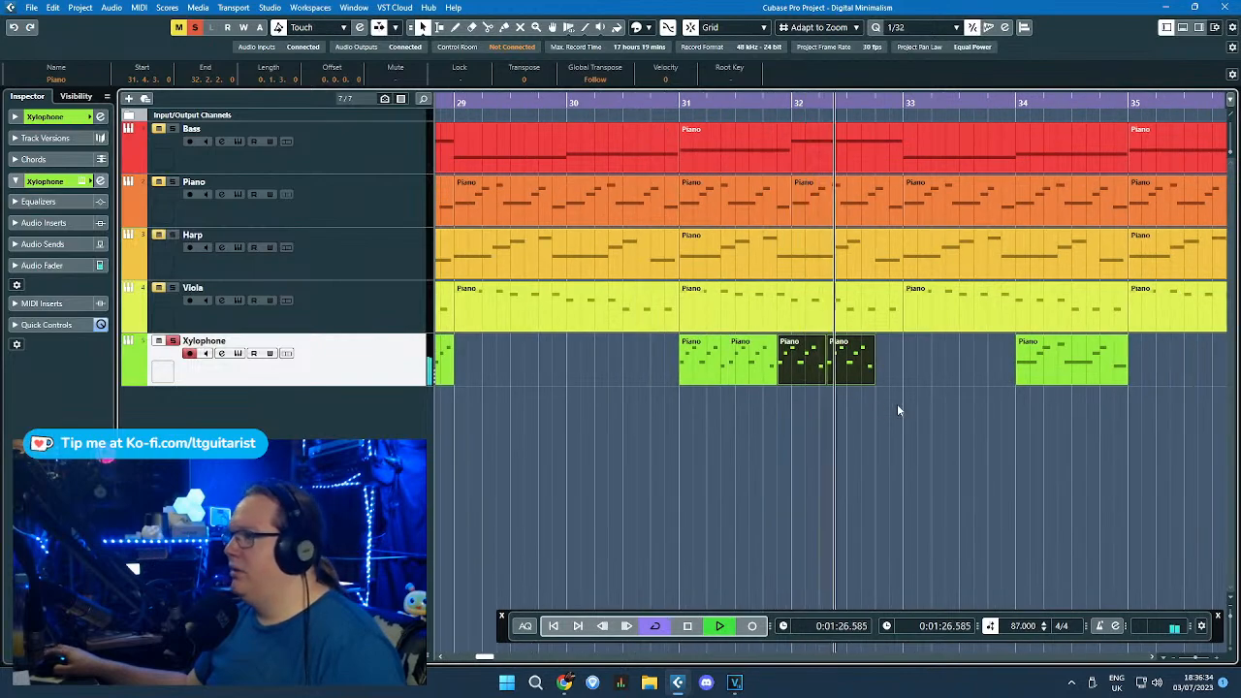
pyautogui.scroll(-3, 897, 403)
pyautogui.press('space')
pyautogui.scroll(3, 1024, 418)
pyautogui.click(1111, 425)
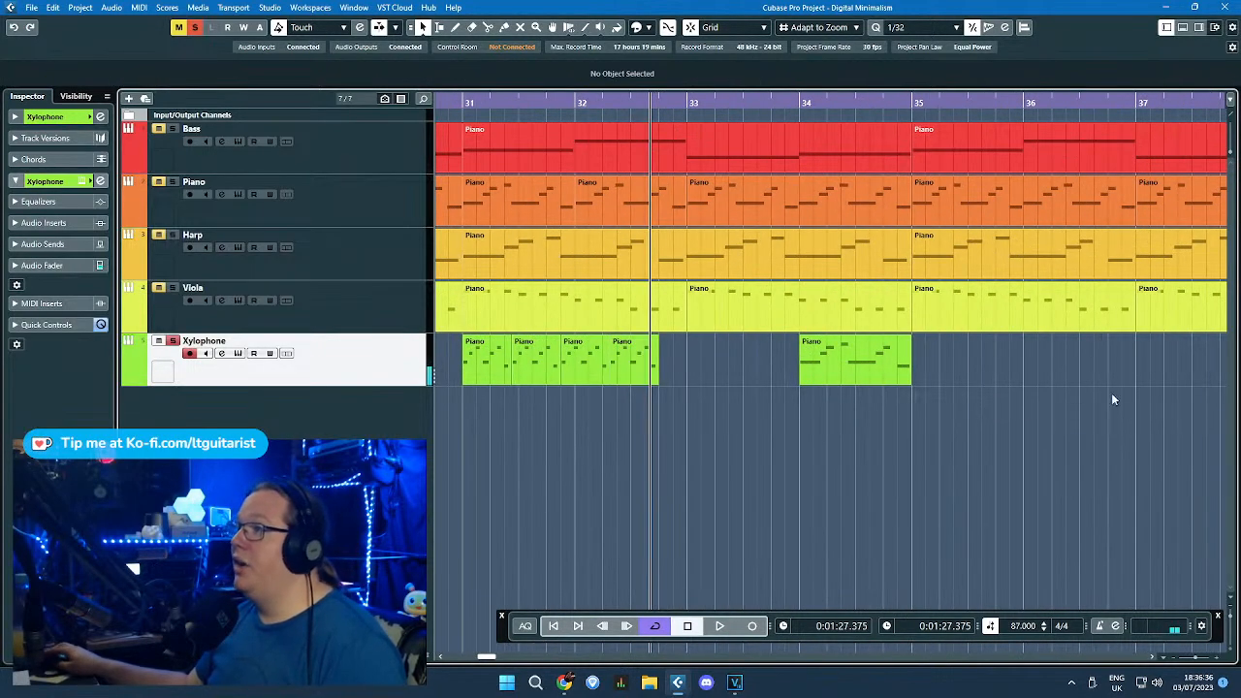
# Step: Place a copy of the seven-note Xylophone part at bar 34 and move the long part clear of it to 35.3.4
pyautogui.moveTo(846, 367); pyautogui.dragTo(1100, 366)
pyautogui.click(640, 369)
pyautogui.hotkey('ctrl', 'd')
pyautogui.moveTo(681, 366); pyautogui.dragTo(822, 361)
pyautogui.click(886, 387)
pyautogui.scroll(2, 969, 446)
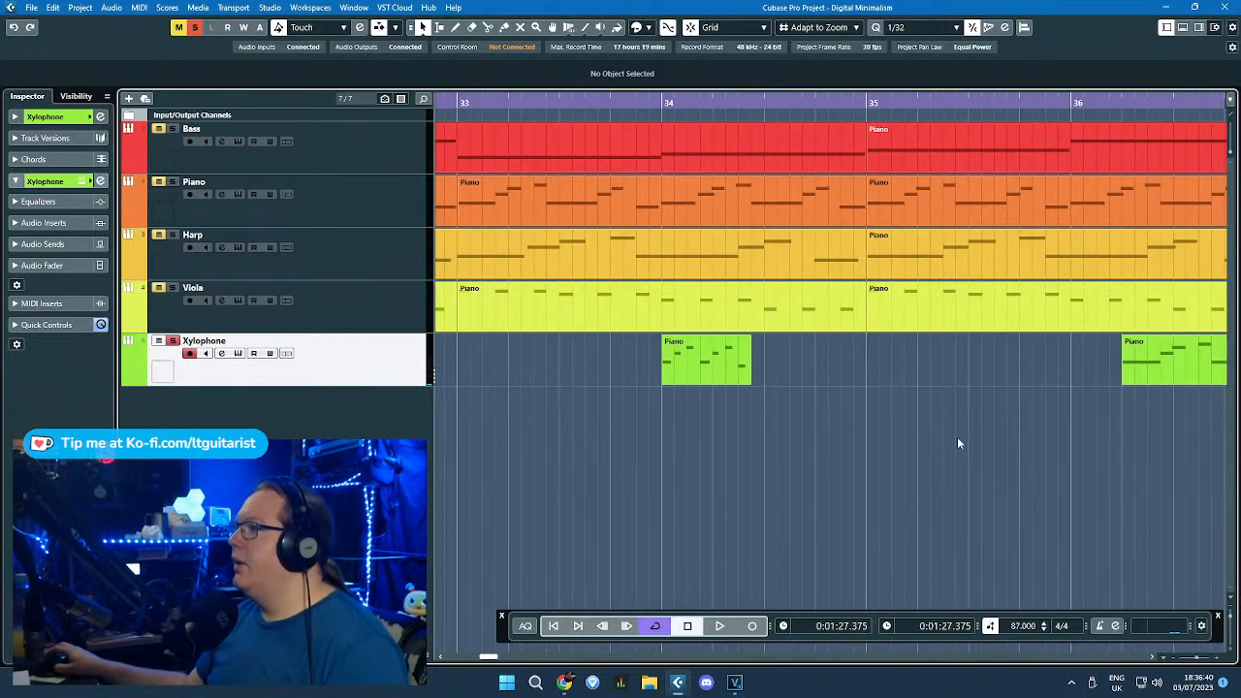
pyautogui.click(751, 379)
pyautogui.moveTo(1195, 364); pyautogui.dragTo(1081, 366)
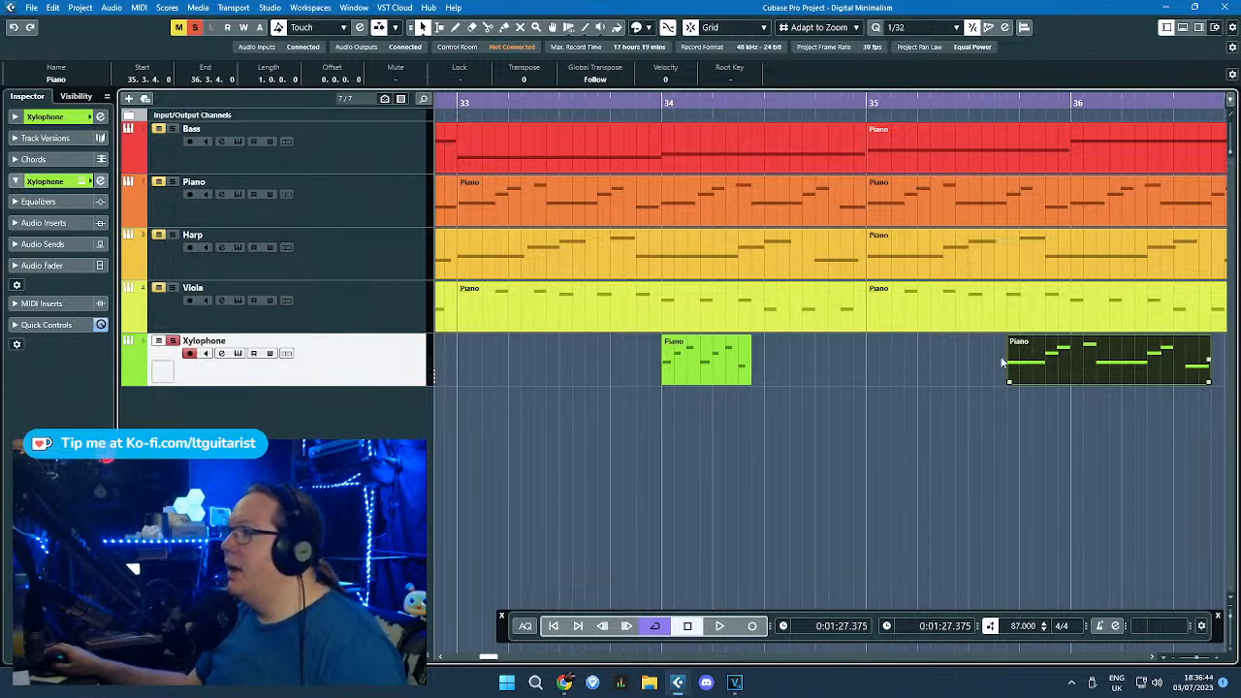
# Step: In the Key Editor, extend the bar 34 part to bar 35 and shift its last four notes a sixteenth later, starting at 34.2
pyautogui.doubleClick(754, 363)
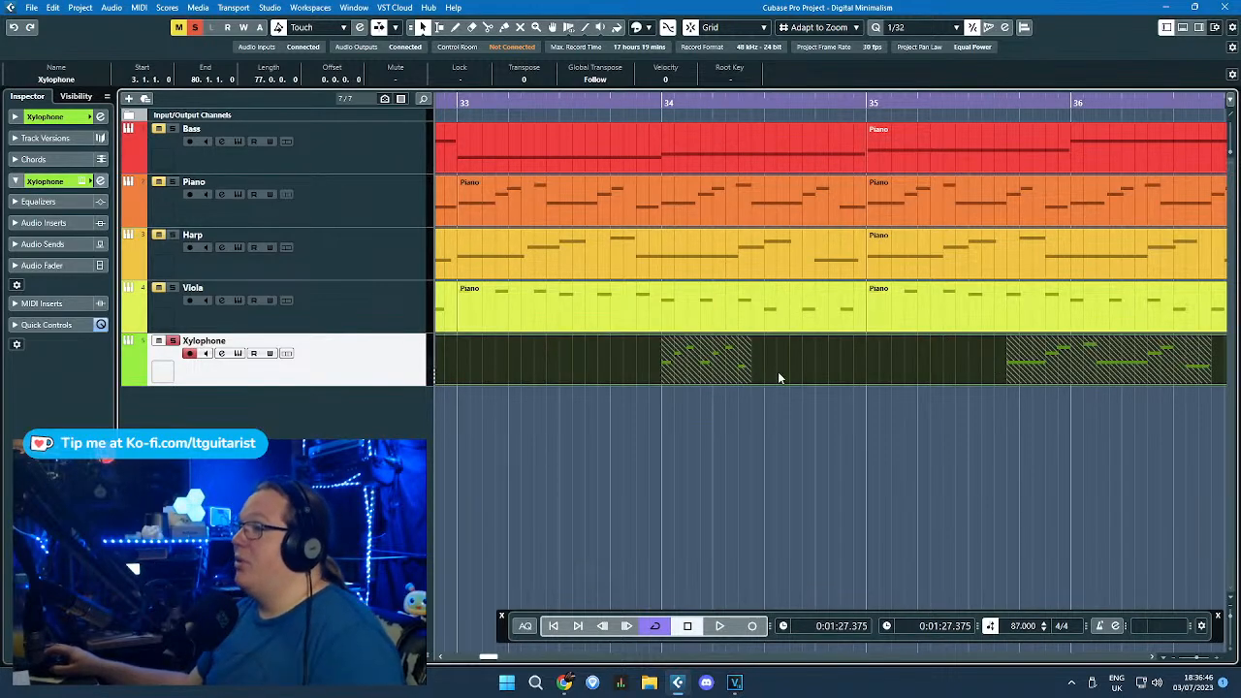
pyautogui.hotkey('ctrl', 'z')
pyautogui.doubleClick(743, 371)
pyautogui.scroll(-2, 636, 293)
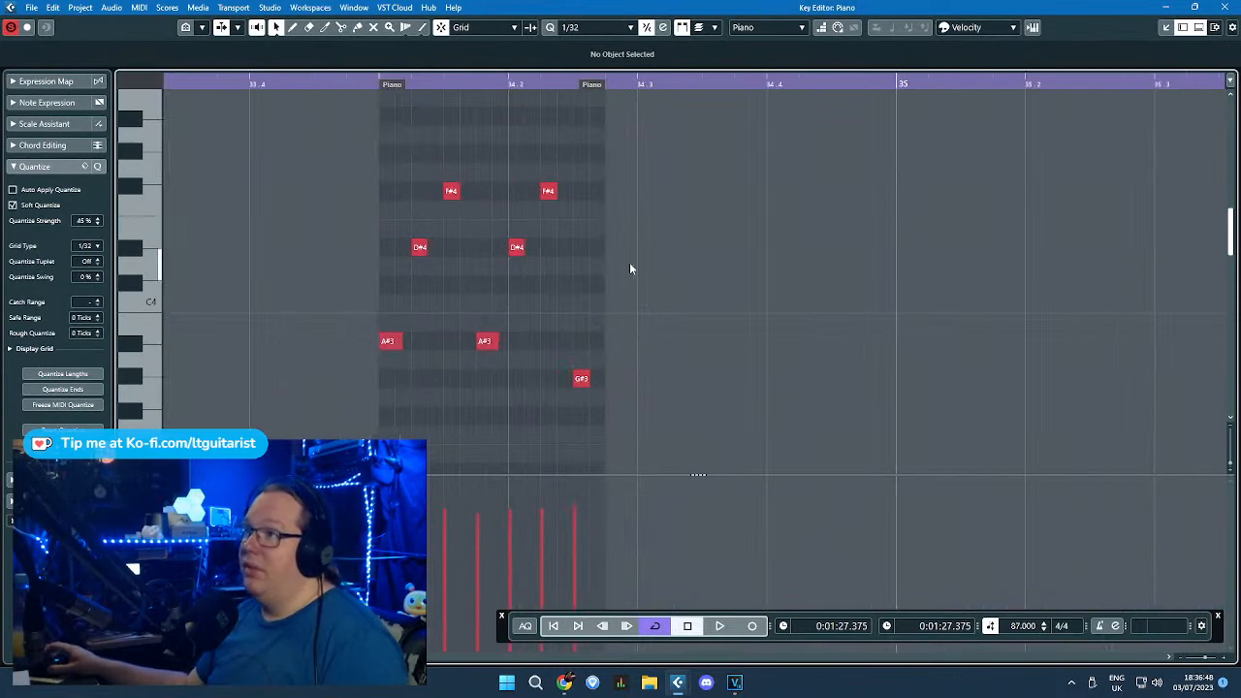
pyautogui.moveTo(590, 90); pyautogui.dragTo(892, 90)
pyautogui.moveTo(827, 113); pyautogui.dragTo(468, 383)
pyautogui.scroll(2, 480, 358)
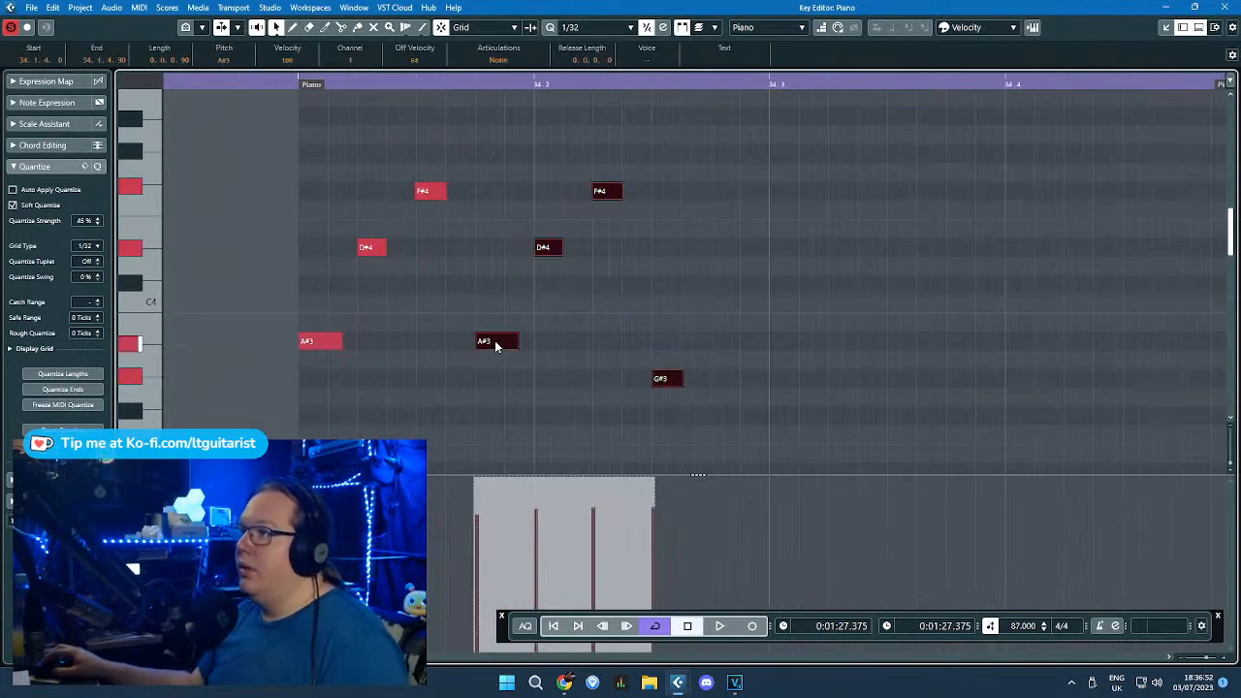
pyautogui.moveTo(494, 340); pyautogui.dragTo(545, 340)
pyautogui.doubleClick(484, 155)
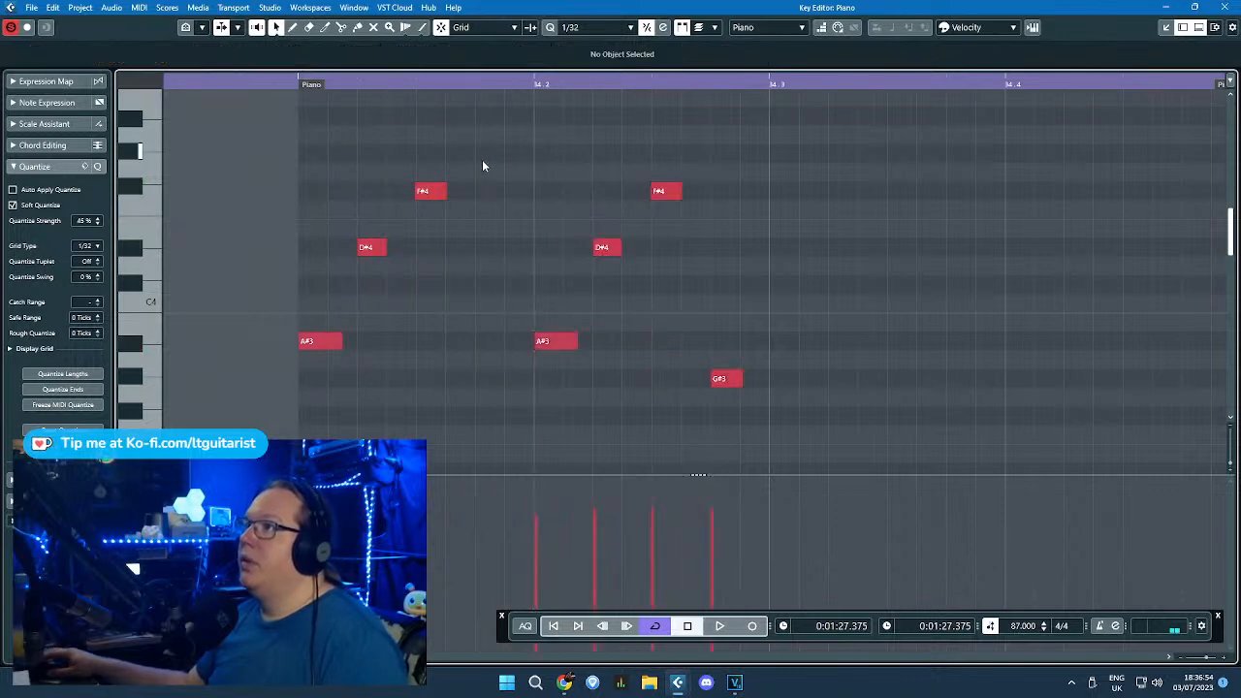
# Step: Split the bar 34 Xylophone part at 34.3.1 and delete the empty second half
pyautogui.click(1218, 7)
pyautogui.keyDown('alt'); pyautogui.click(766, 351); pyautogui.keyUp('alt')
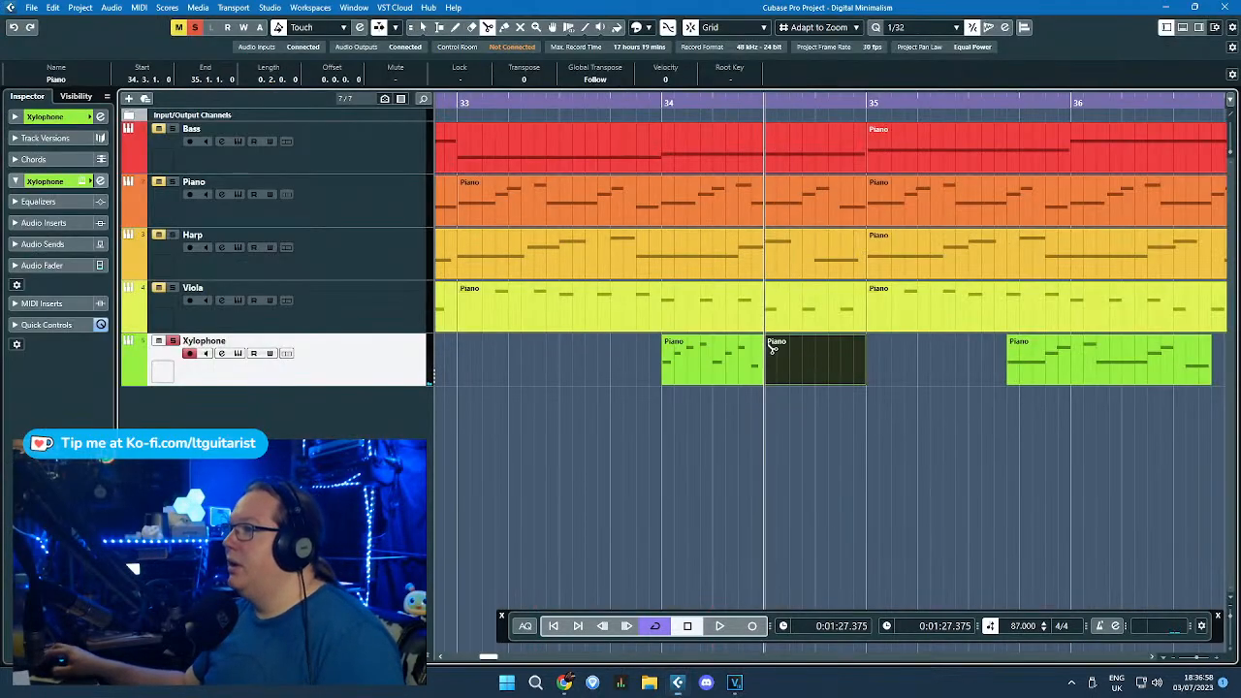
pyautogui.press('Delete')
# Step: Duplicate the trimmed Xylophone part into four back-to-back copies from bar 34 to bar 36, with the long part moved to bar 37
pyautogui.click(749, 371)
pyautogui.hotkey('ctrl', 'd')
pyautogui.scroll(-3, 753, 390)
pyautogui.click(834, 376)
pyautogui.moveTo(911, 360); pyautogui.dragTo(722, 353)
pyautogui.click(926, 364)
pyautogui.hotkey('ctrl', 'd')
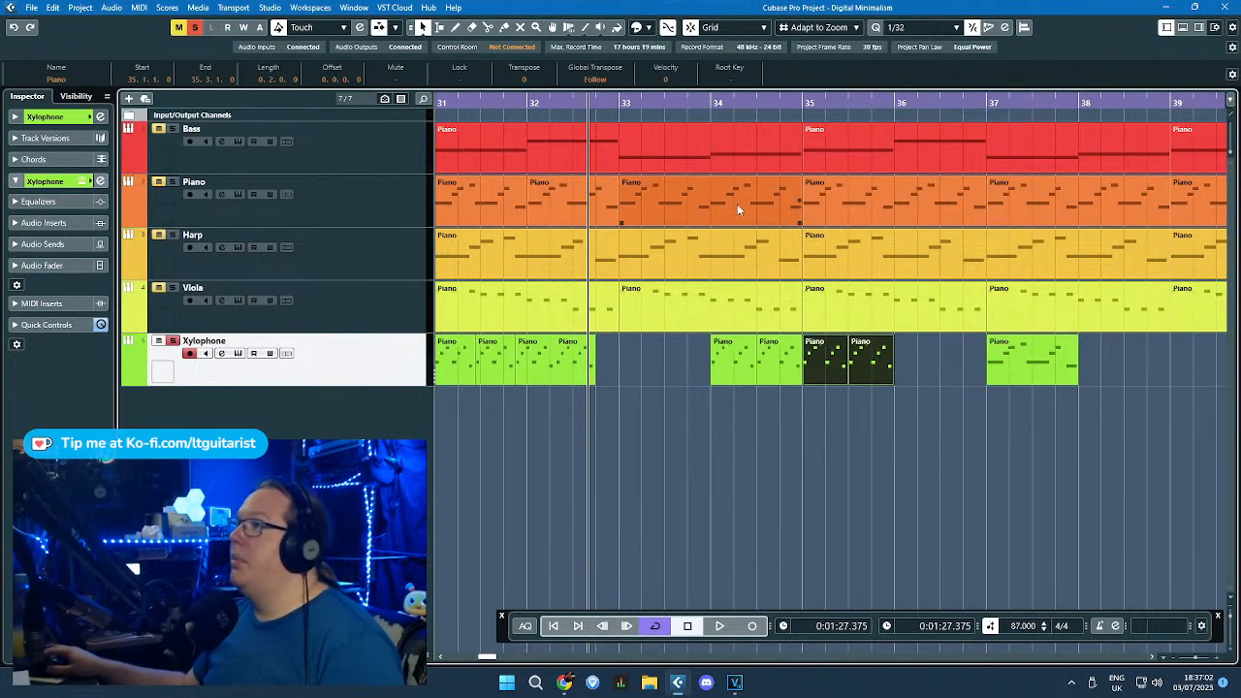
# Step: Play the arrangement from bar 34 to hear the new Xylophone repeats with the other tracks
pyautogui.click(711, 112)
pyautogui.click(710, 114)
pyautogui.press('space')
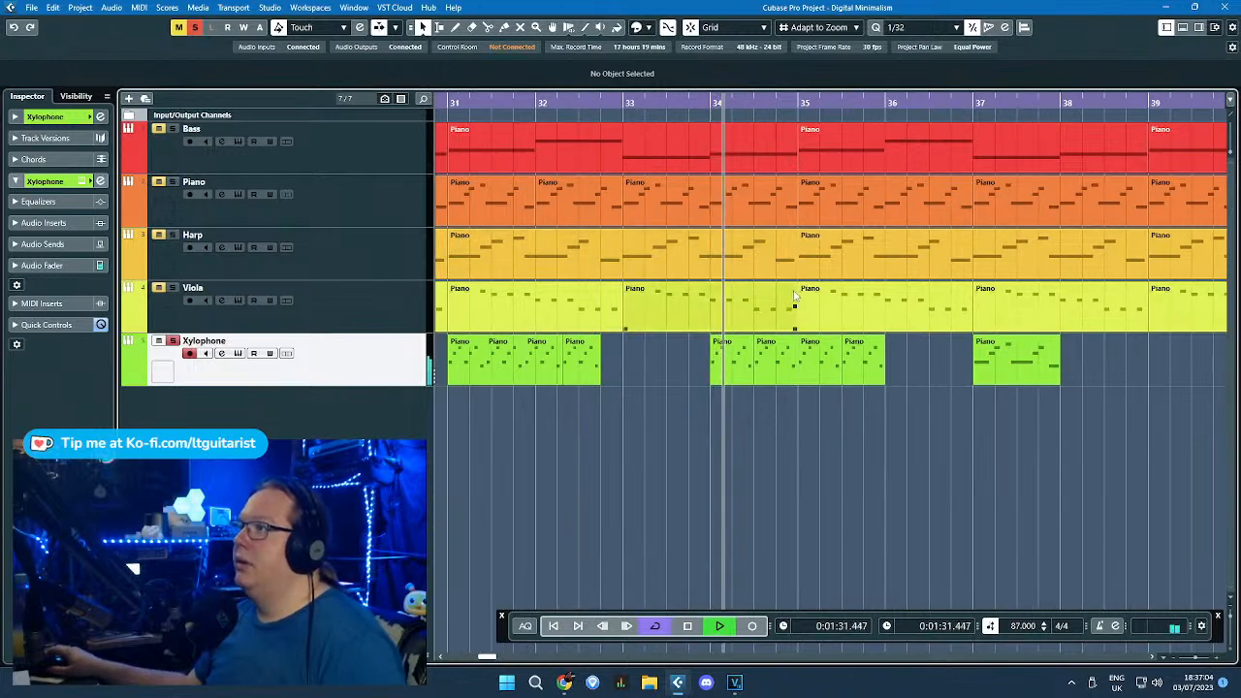
pyautogui.scroll(2, 845, 400)
pyautogui.scroll(-3, 894, 413)
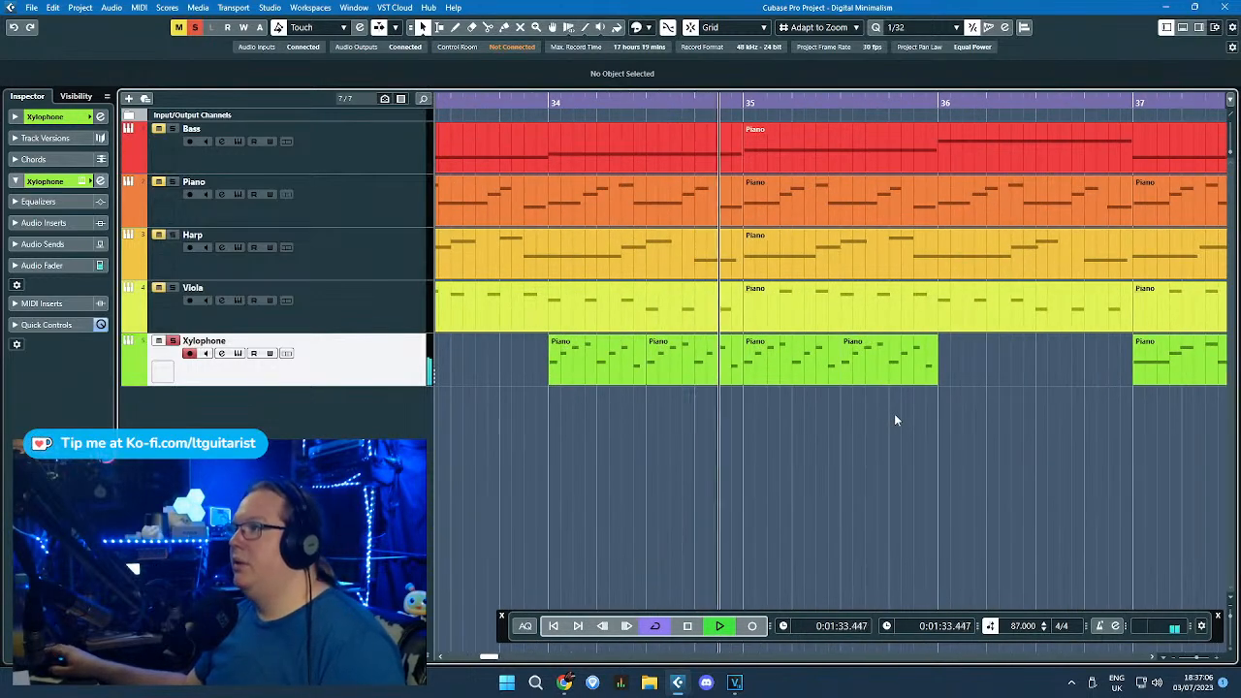
pyautogui.scroll(1, 893, 444)
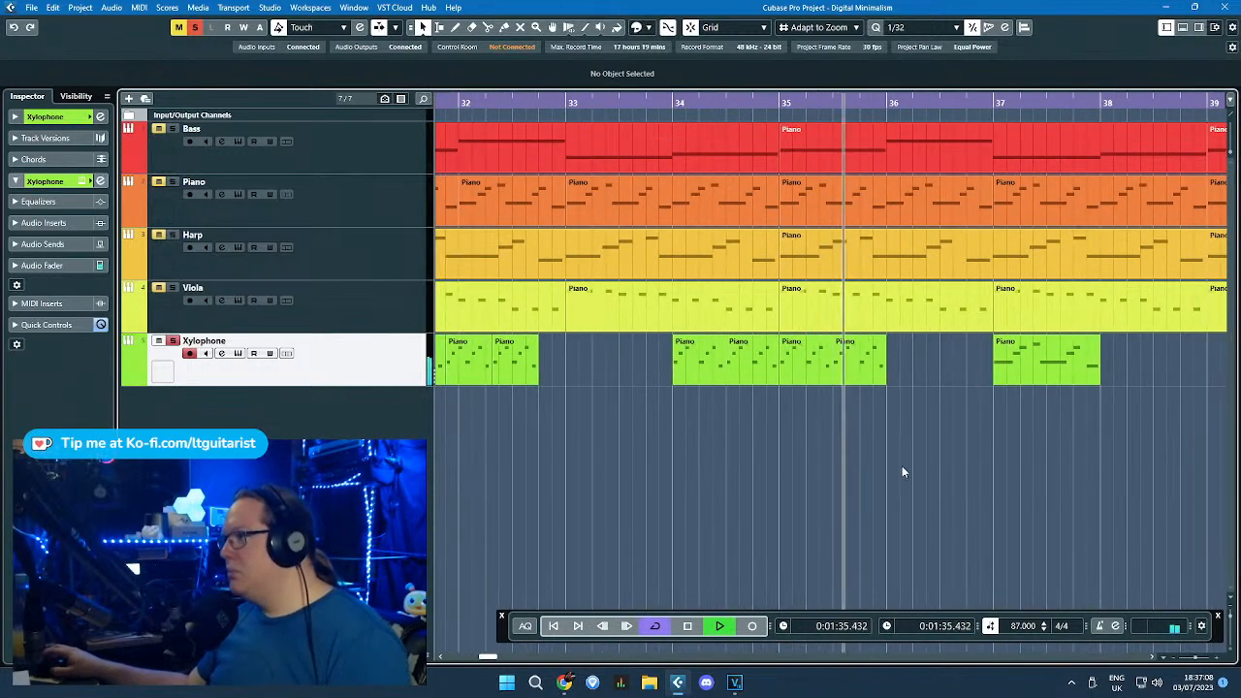
pyautogui.press('space')
pyautogui.moveTo(970, 457); pyautogui.dragTo(1165, 447)
pyautogui.hscroll(4, 1144, 441)
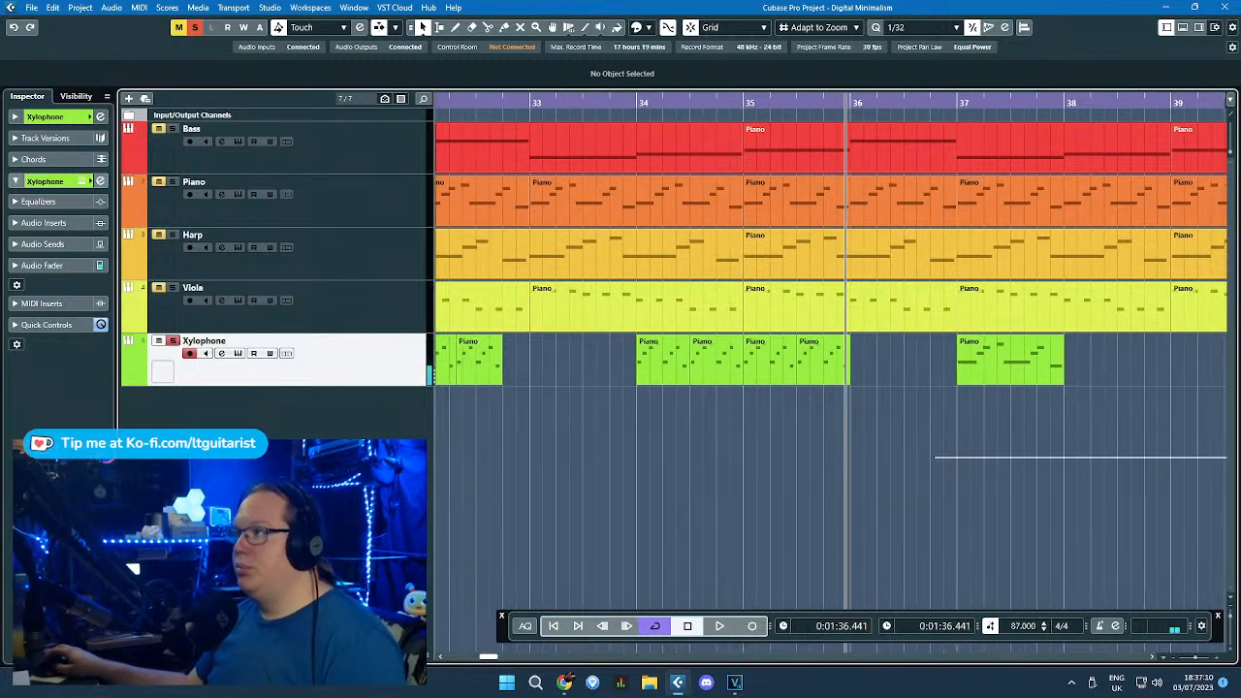
# Step: Move the long Xylophone part to 39.1.3 and place a copy of the last short part at bar 38
pyautogui.moveTo(696, 369); pyautogui.dragTo(923, 369)
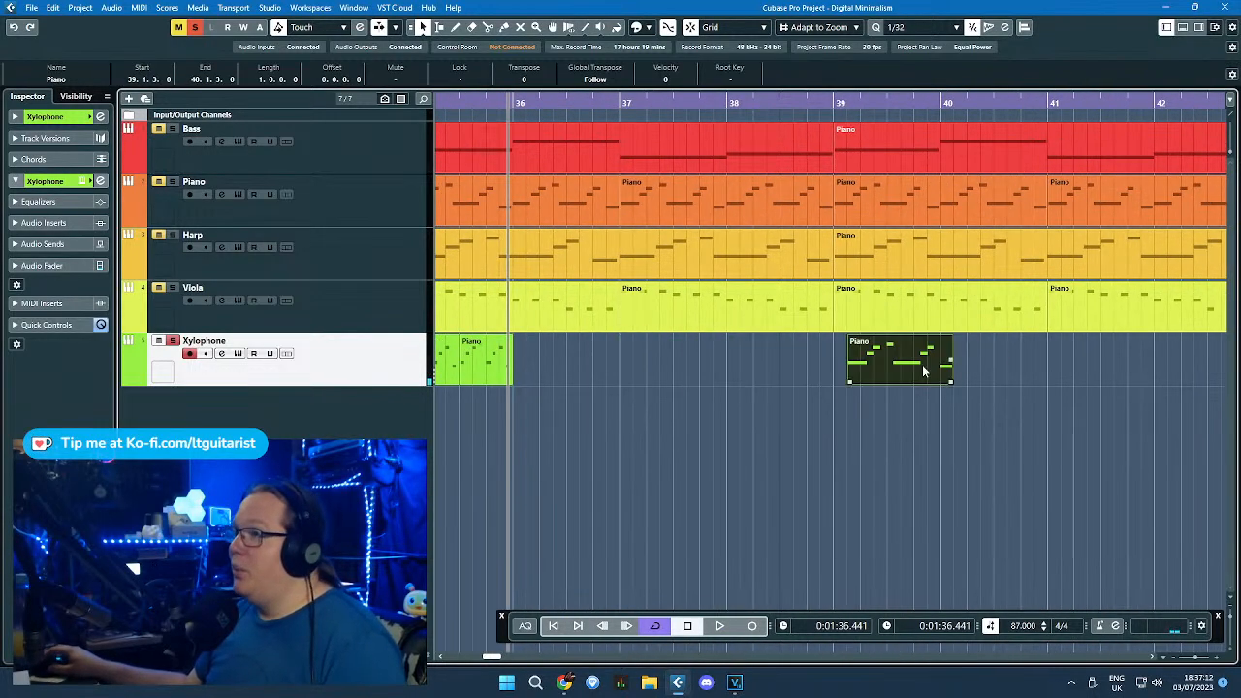
pyautogui.click(498, 373)
pyautogui.hotkey('ctrl', 'd')
pyautogui.moveTo(541, 368); pyautogui.dragTo(755, 369)
pyautogui.scroll(2, 841, 400)
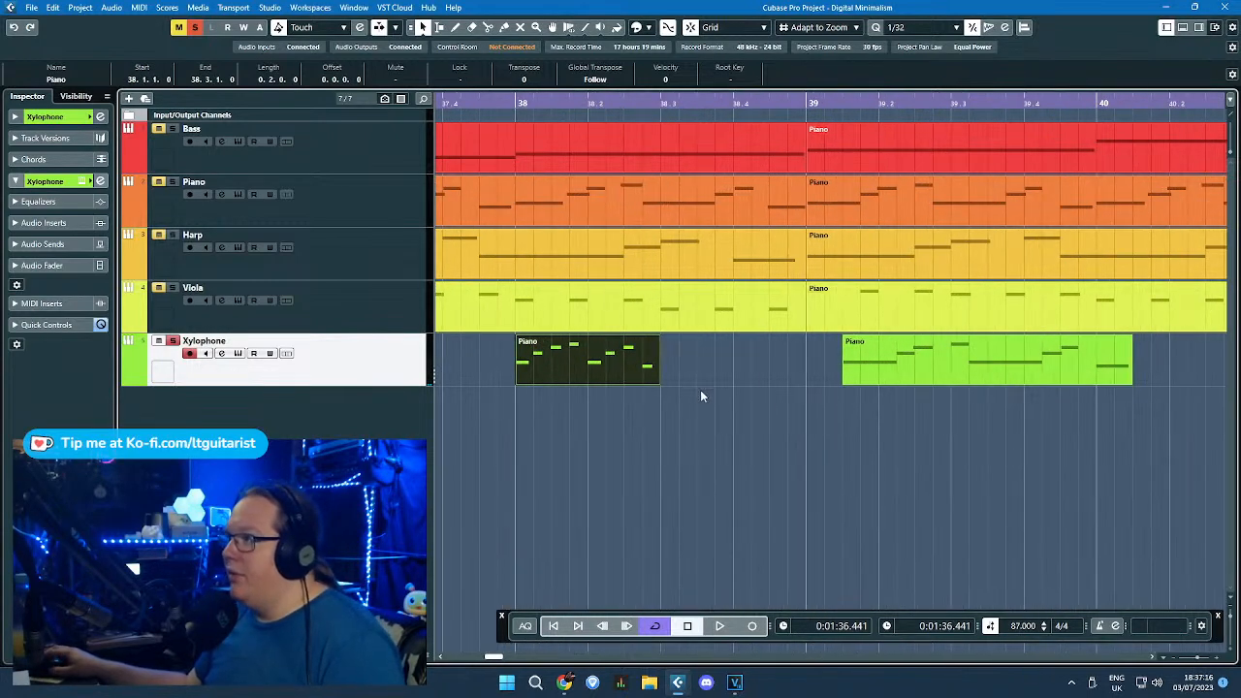
# Step: Extend the short Xylophone part at bar 38 to bar 39 and move the long part to 39.3.2
pyautogui.click(934, 370)
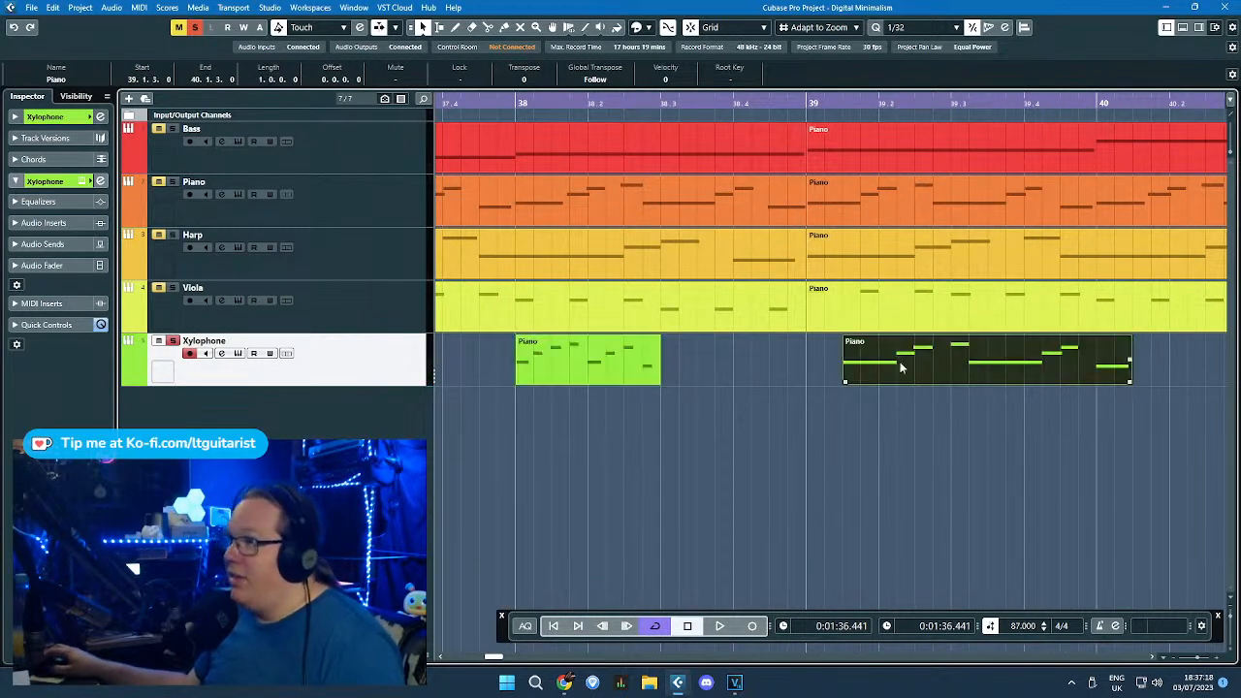
pyautogui.scroll(-1, 984, 369)
pyautogui.moveTo(940, 362); pyautogui.dragTo(1091, 357)
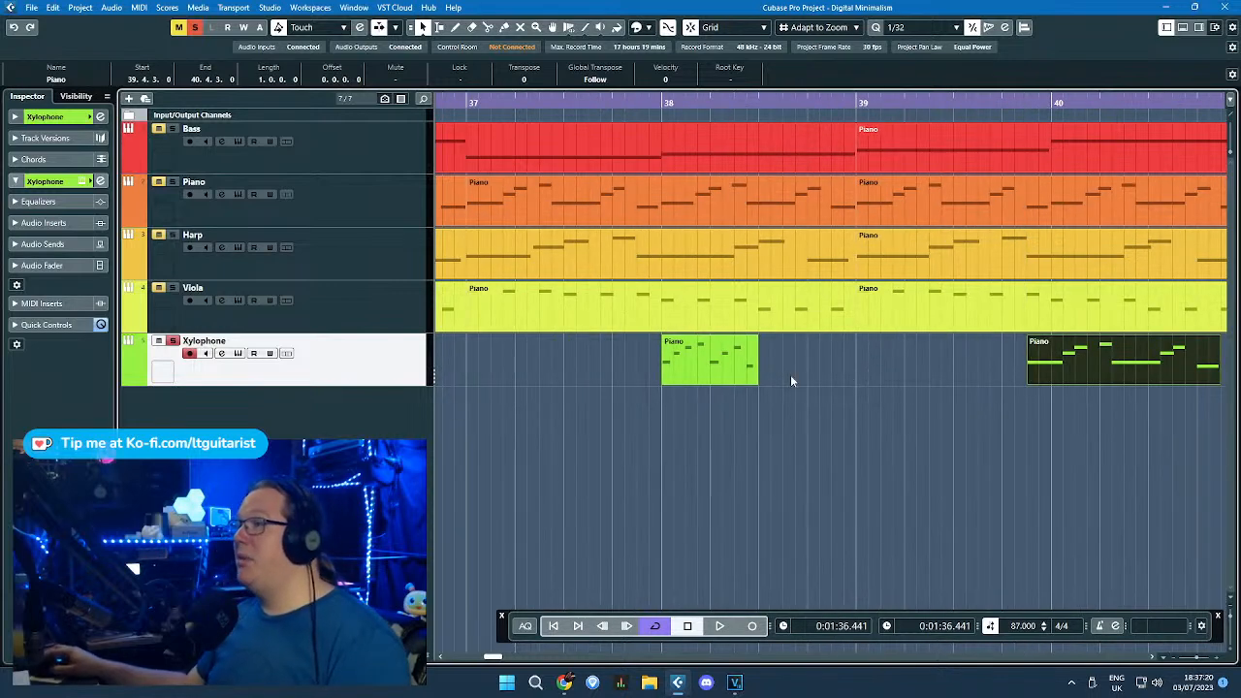
pyautogui.moveTo(761, 384); pyautogui.dragTo(853, 379)
pyautogui.scroll(-2, 854, 379)
pyautogui.moveTo(980, 372)
pyautogui.mouseDown()
pyautogui.moveTo(946, 373)
pyautogui.moveTo(985, 379)
pyautogui.mouseUp()
pyautogui.scroll(3, 998, 379)
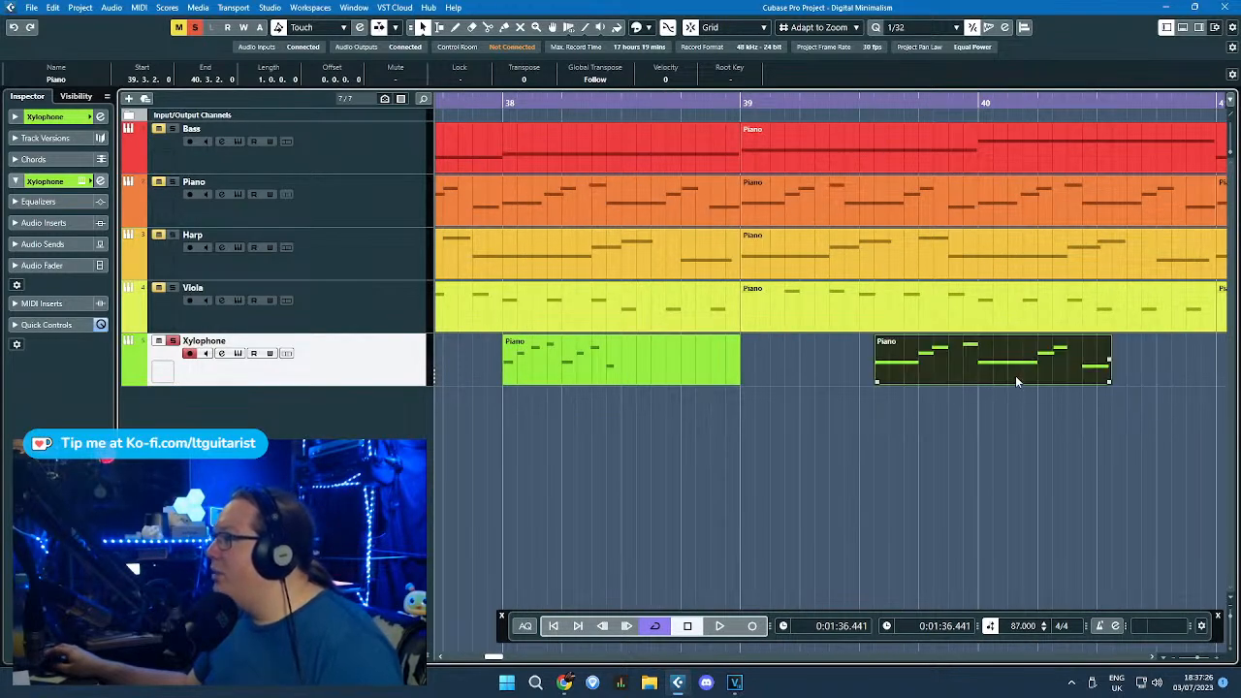
# Step: In the bar 38 part, shift the last three notes a sixteenth later and lengthen the second A#3 to 0.0.1.60
pyautogui.doubleClick(690, 381)
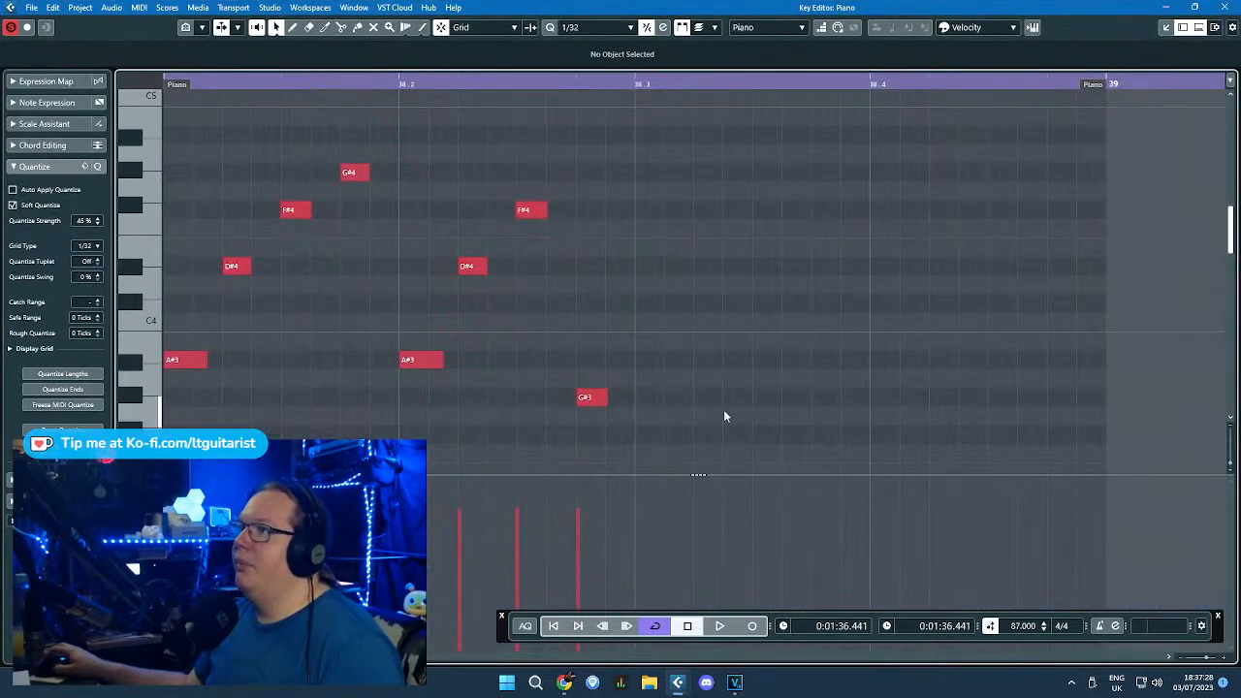
pyautogui.moveTo(723, 416); pyautogui.dragTo(471, 203)
pyautogui.moveTo(475, 268); pyautogui.dragTo(539, 273)
pyautogui.moveTo(446, 356); pyautogui.dragTo(487, 358)
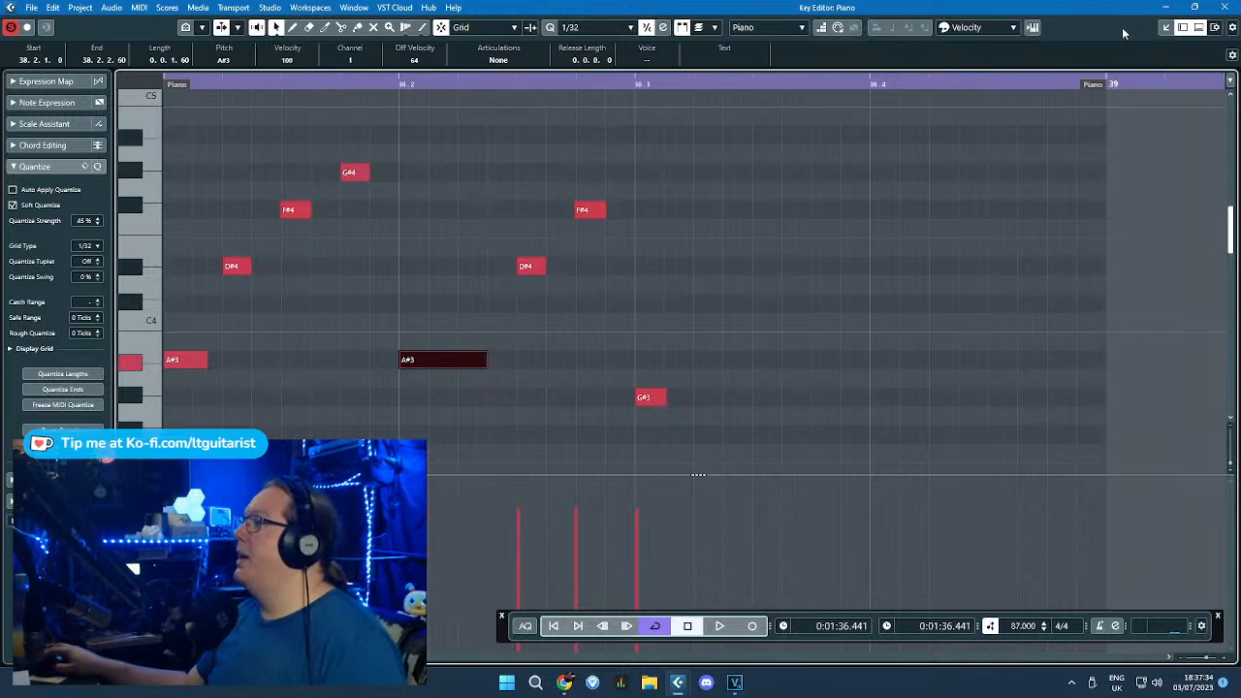
pyautogui.click(1221, 7)
# Step: Move the long part further along and trim the empty end of the bar 38 part so it ends at 38.3.2
pyautogui.moveTo(957, 359); pyautogui.dragTo(1097, 358)
pyautogui.scroll(5, 912, 375)
pyautogui.press('3')
pyautogui.click(747, 373)
pyautogui.press('1')
pyautogui.click(779, 365)
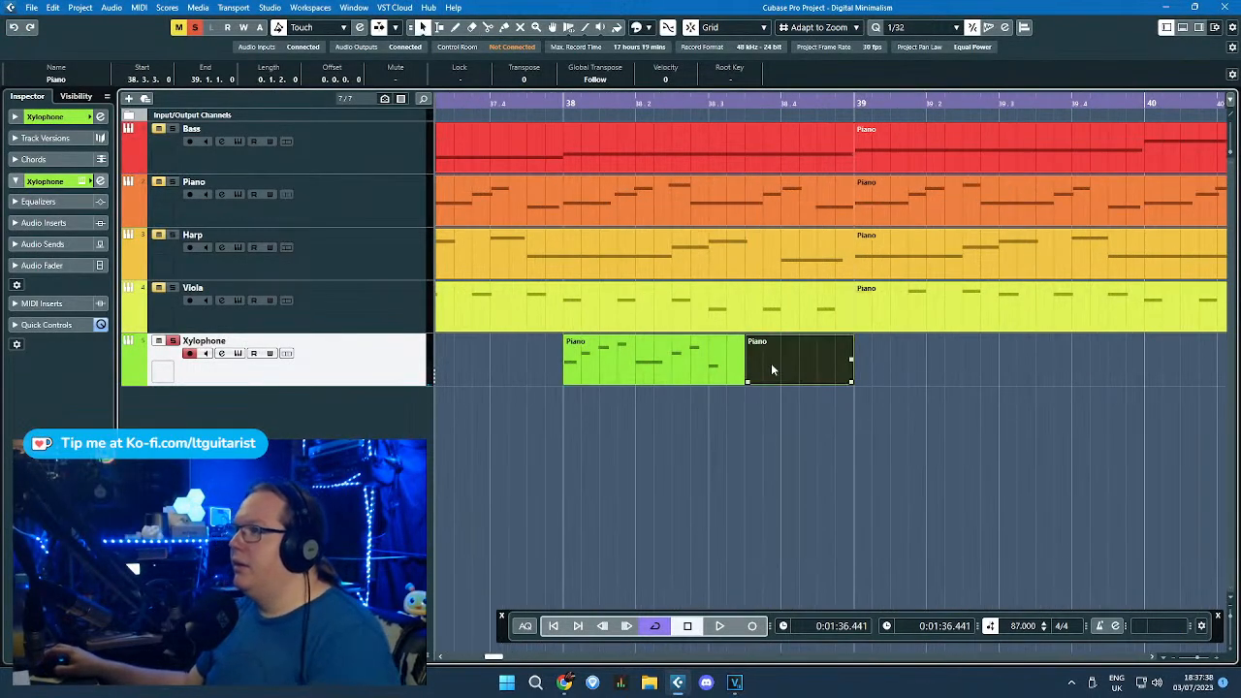
pyautogui.press('Delete')
pyautogui.scroll(2, 725, 378)
pyautogui.press('3')
pyautogui.click(734, 378)
pyautogui.press('1')
pyautogui.press('Delete')
# Step: Duplicate the trimmed Xylophone part and move the copy to bar 40
pyautogui.click(700, 376)
pyautogui.hotkey('ctrl', 'd')
pyautogui.scroll(-3, 691, 377)
pyautogui.moveTo(740, 379); pyautogui.dragTo(937, 376)
pyautogui.scroll(-3, 1066, 378)
pyautogui.click(1173, 408)
pyautogui.hscroll(4, 1115, 398)
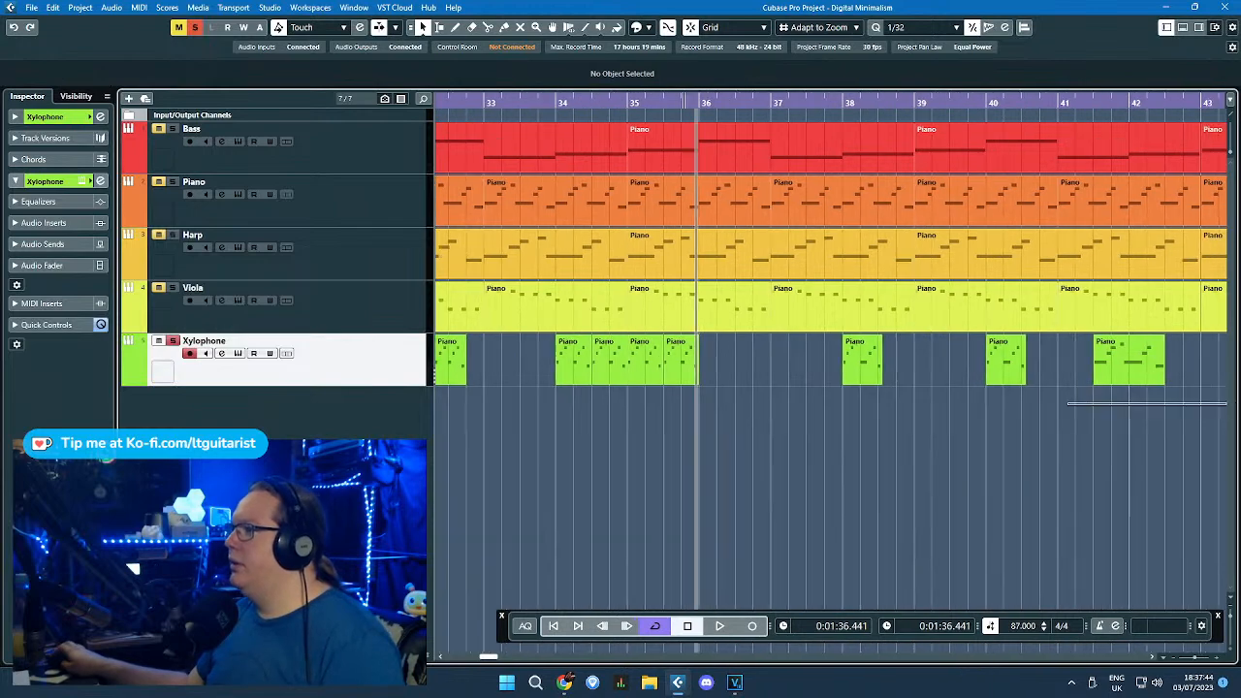
# Step: Move the long Xylophone part to just before bar 45 and the bar 40 copy to bar 42
pyautogui.moveTo(1059, 423); pyautogui.dragTo(1078, 363)
pyautogui.scroll(3, 901, 369)
pyautogui.moveTo(794, 371); pyautogui.dragTo(864, 365)
pyautogui.scroll(-8, 816, 387)
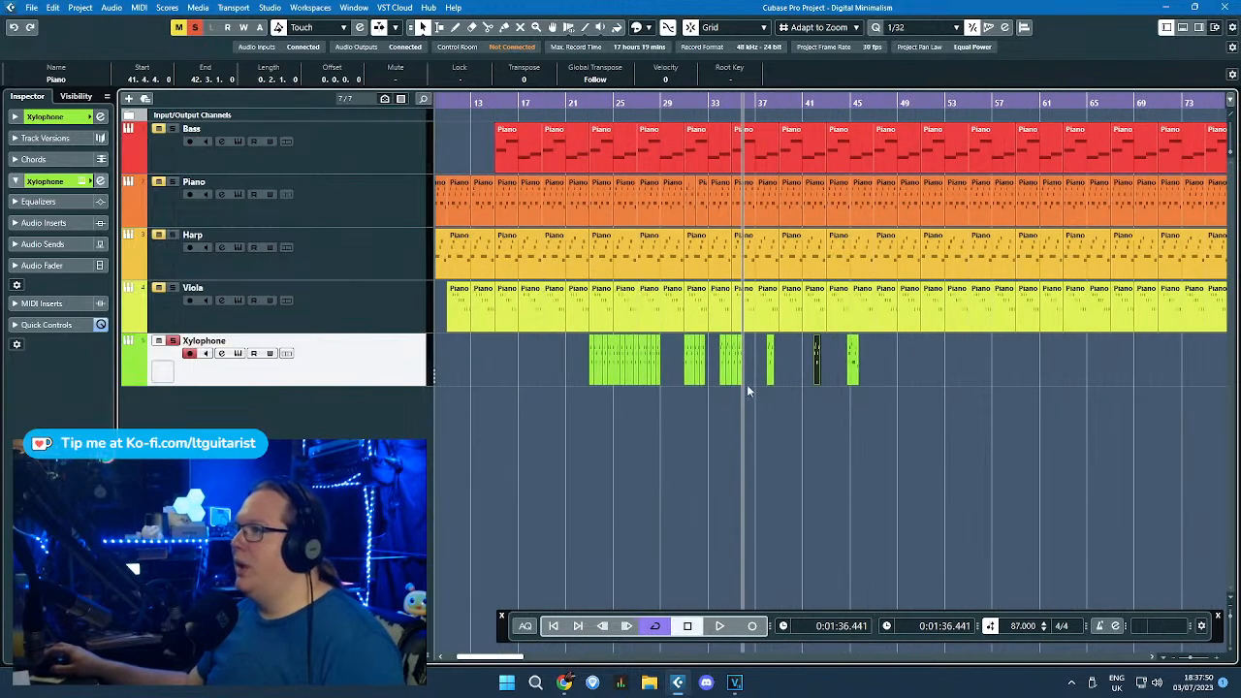
pyautogui.scroll(8, 766, 378)
pyautogui.moveTo(790, 378); pyautogui.dragTo(327, 233)
# Step: In the Key Editor, extend the bar 42 part to 42.3.3 and shift its last seven notes a sixteenth later, starting at 42.1.3
pyautogui.doubleClick(809, 365)
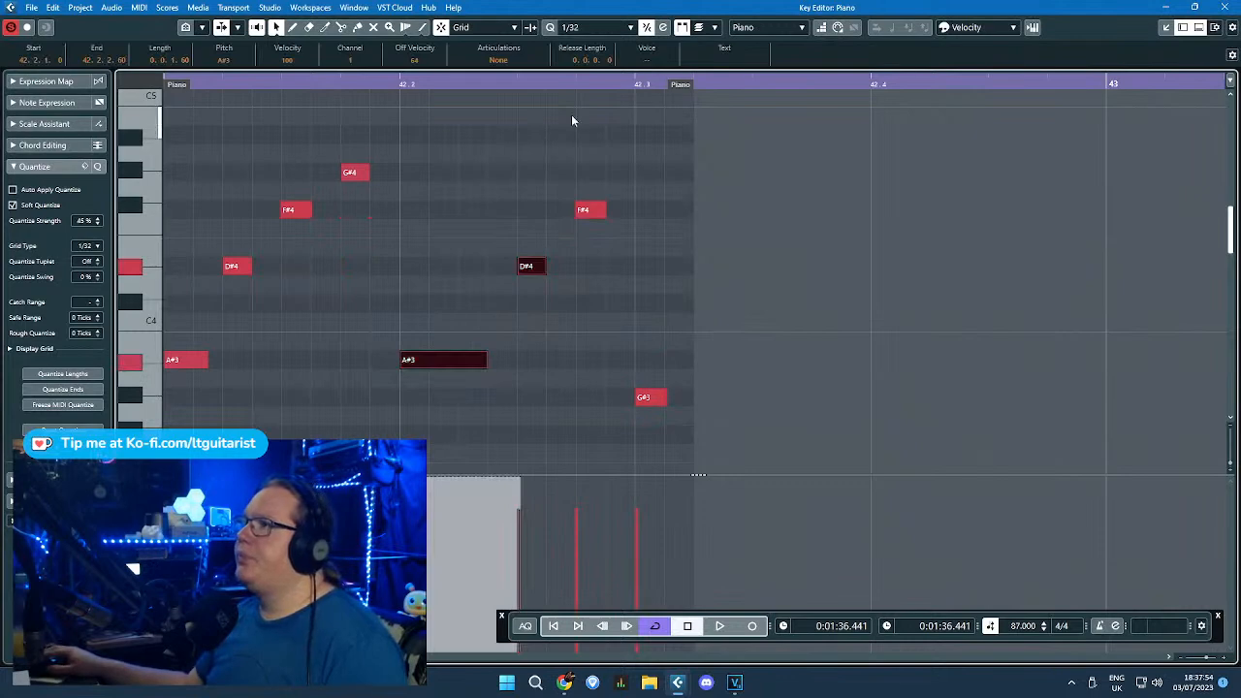
pyautogui.moveTo(676, 90); pyautogui.dragTo(737, 90)
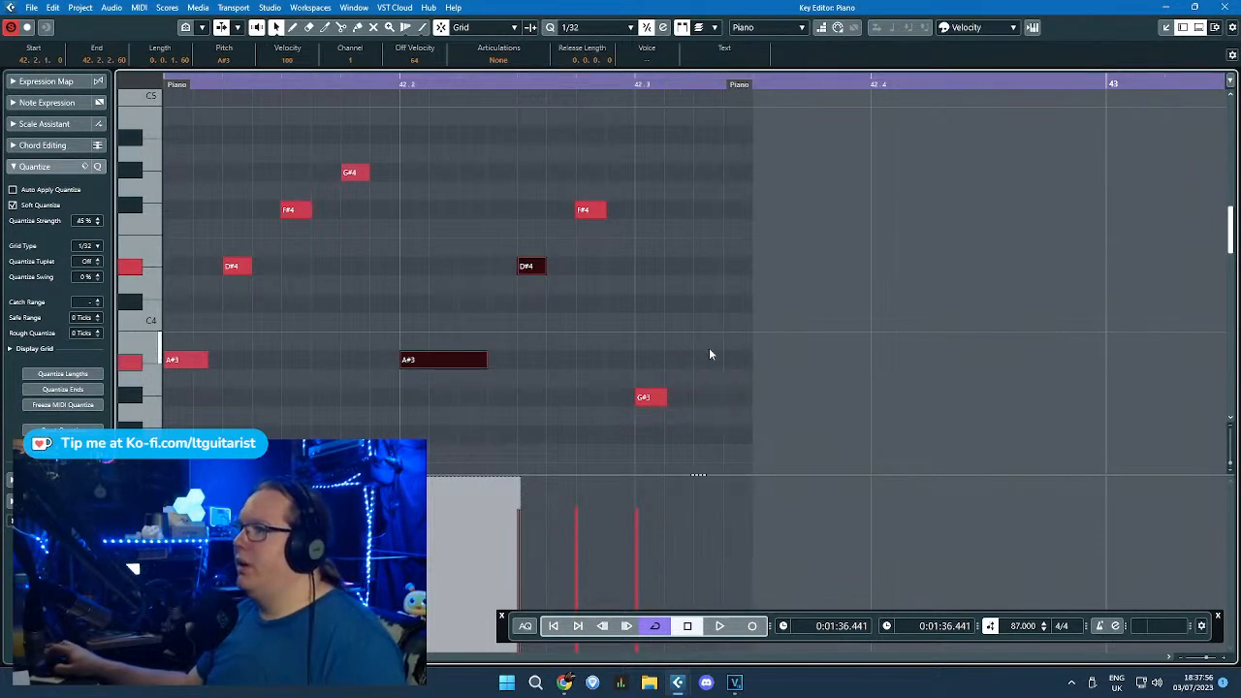
pyautogui.moveTo(722, 408); pyautogui.dragTo(405, 298)
pyautogui.moveTo(286, 209); pyautogui.dragTo(222, 157)
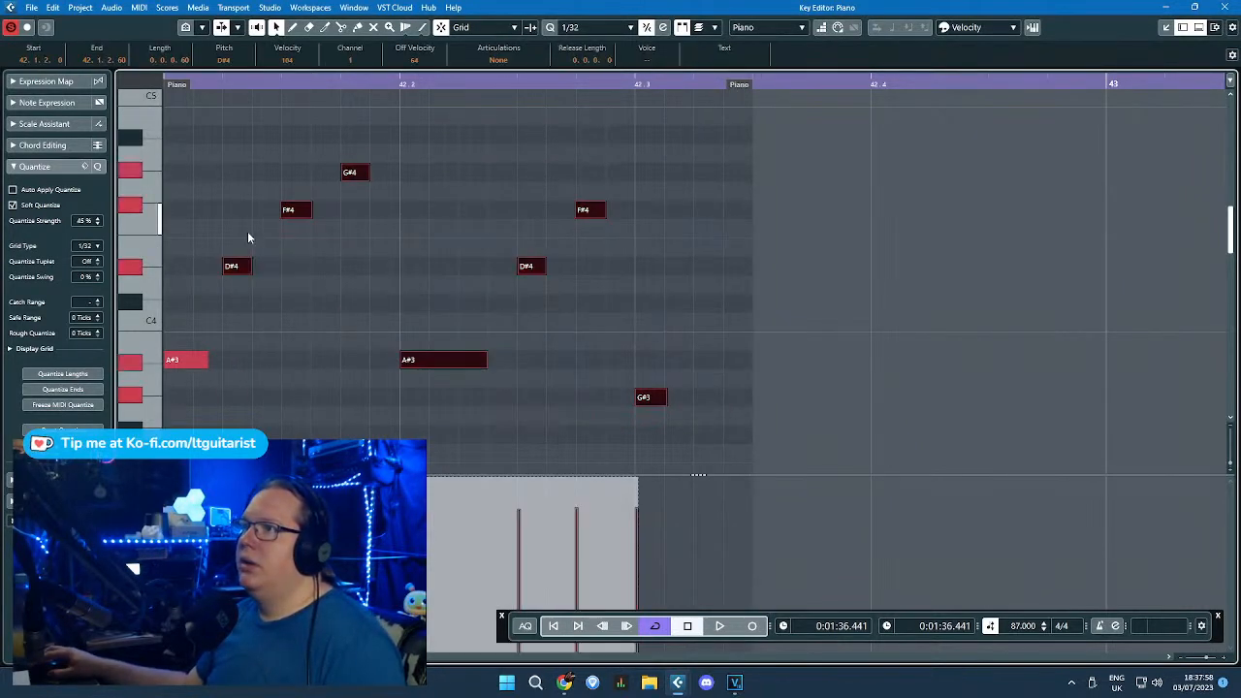
pyautogui.moveTo(240, 270); pyautogui.dragTo(297, 270)
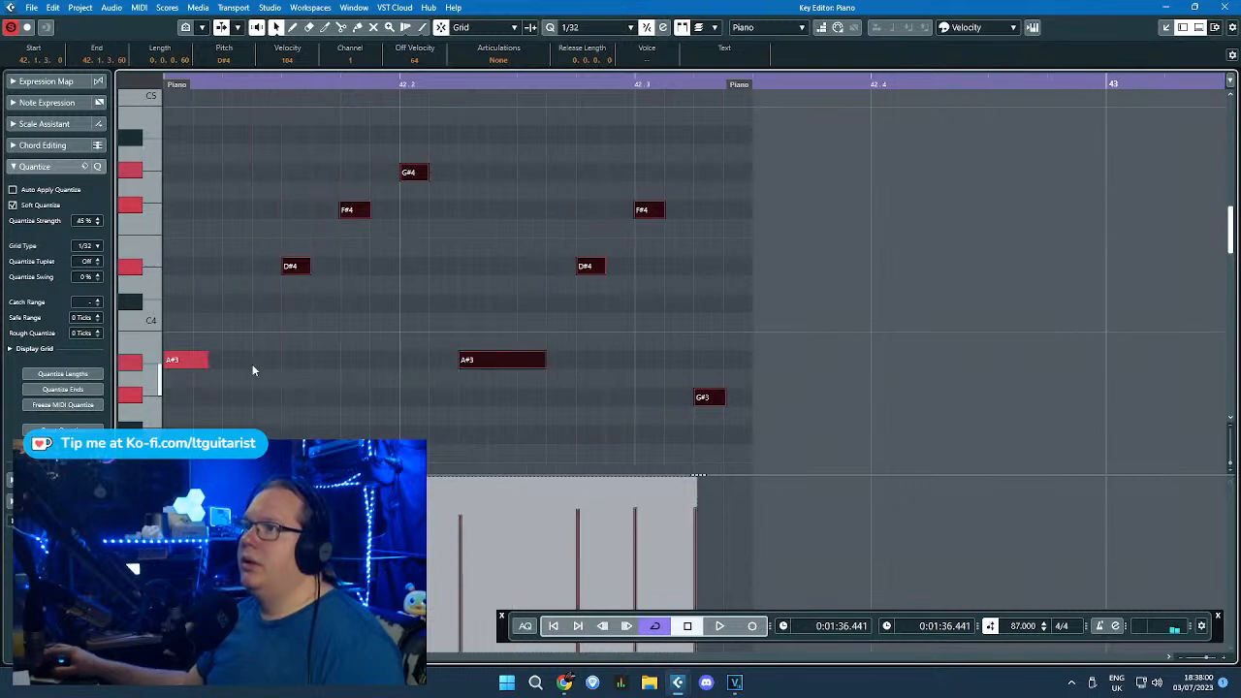
# Step: Lengthen the first A#3 of the bar 42 part to 0.0.1.60 and close the Key Editor
pyautogui.moveTo(212, 361); pyautogui.dragTo(255, 357)
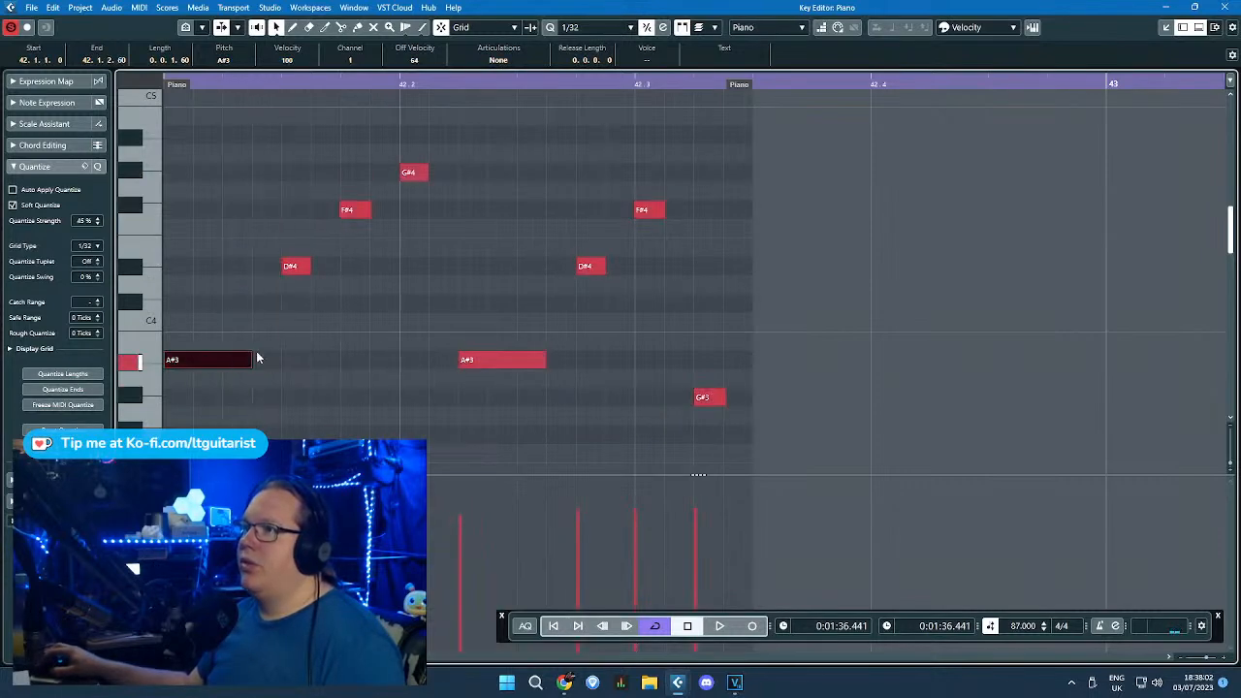
pyautogui.click(323, 314)
pyautogui.press('g')
pyautogui.press('g')
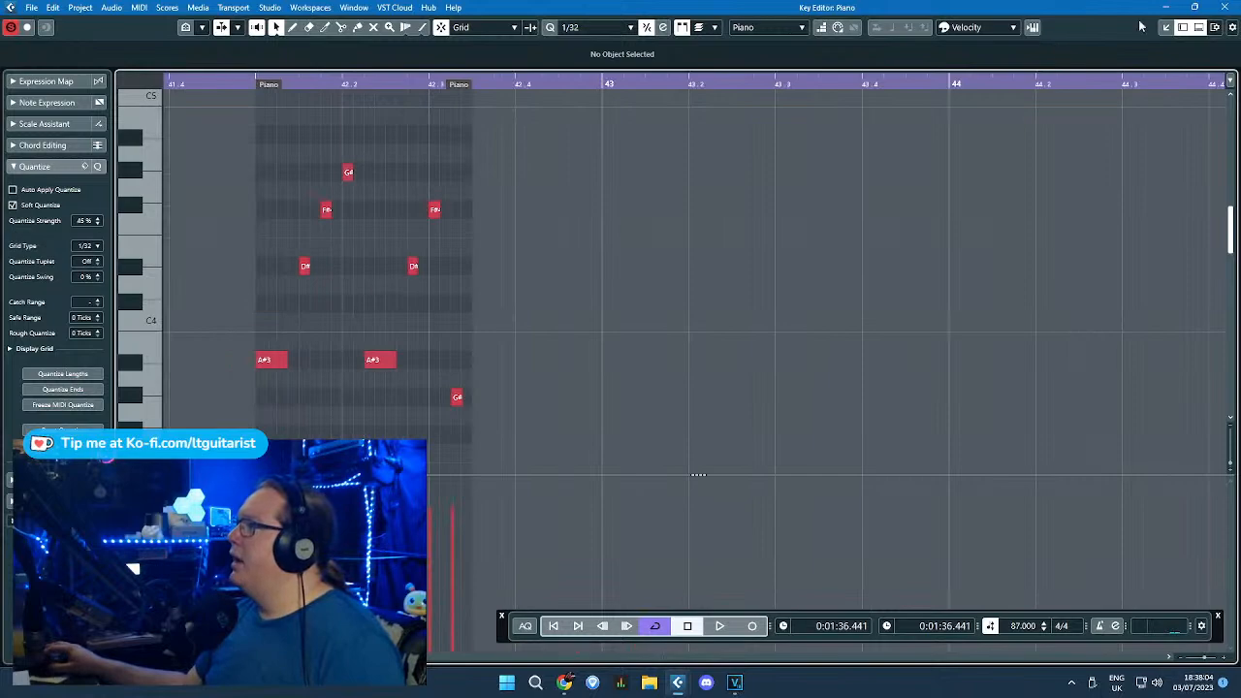
pyautogui.click(1232, 10)
pyautogui.scroll(-7, 946, 401)
pyautogui.scroll(2, 949, 404)
pyautogui.scroll(-2, 948, 398)
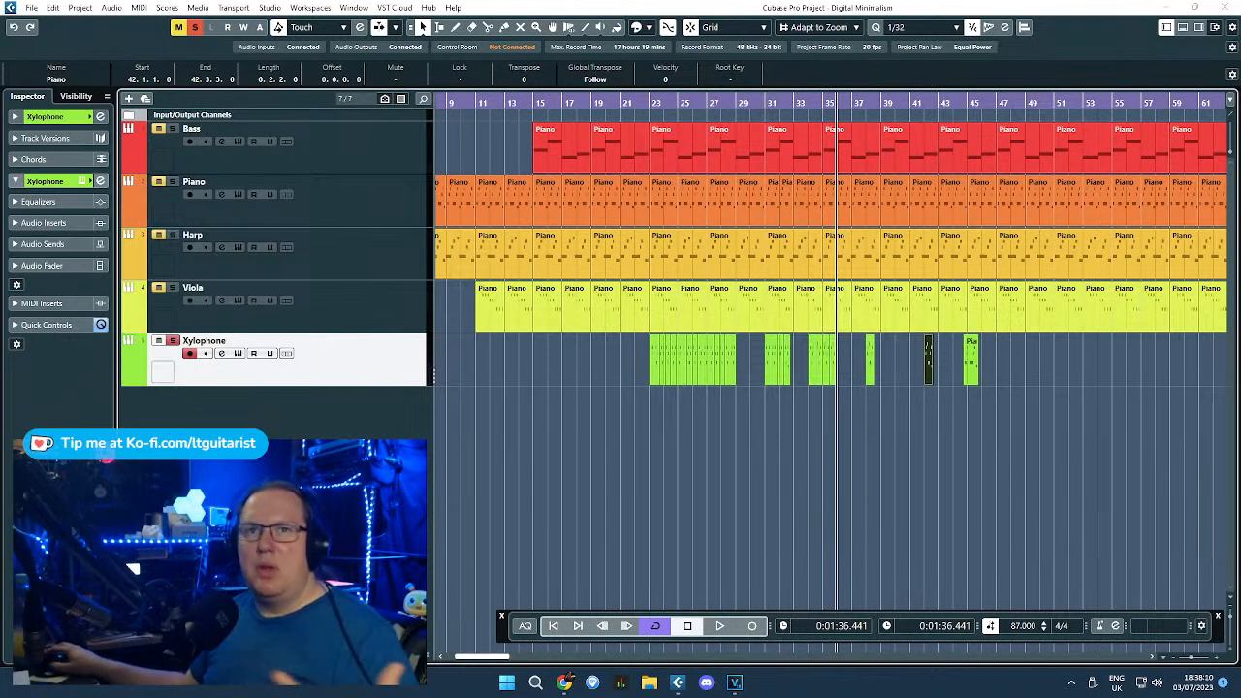
pyautogui.press('F2')
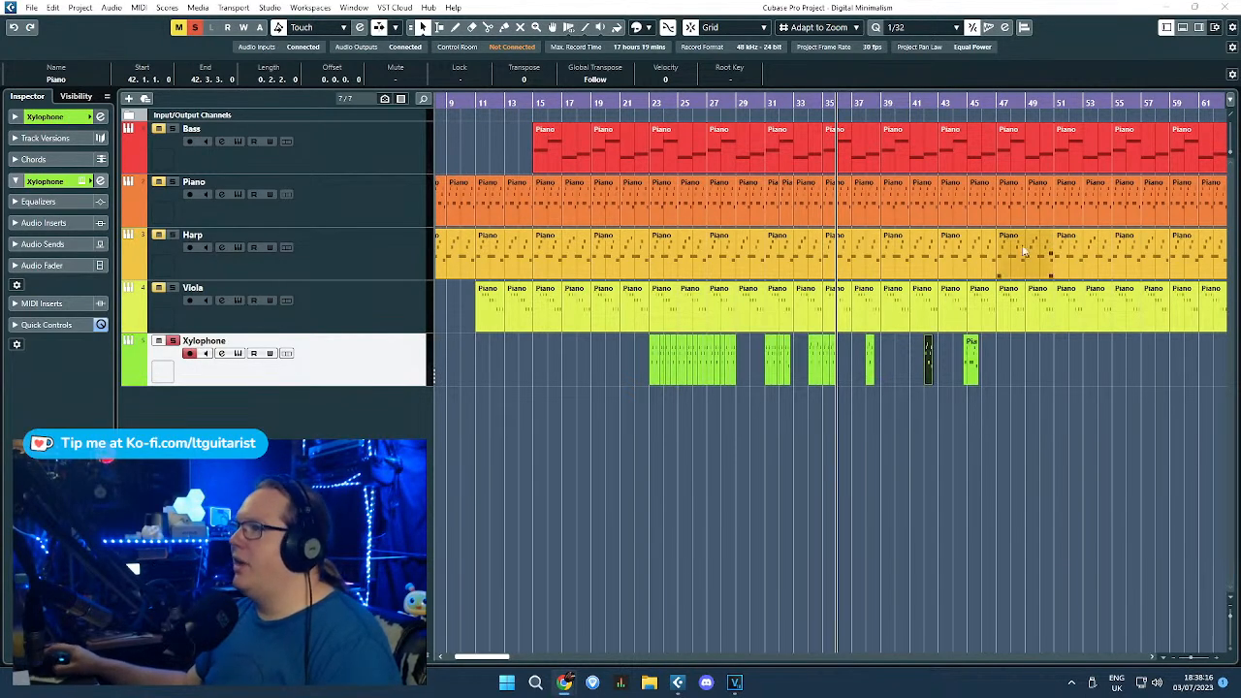
pyautogui.click(898, 419)
pyautogui.press('F2')
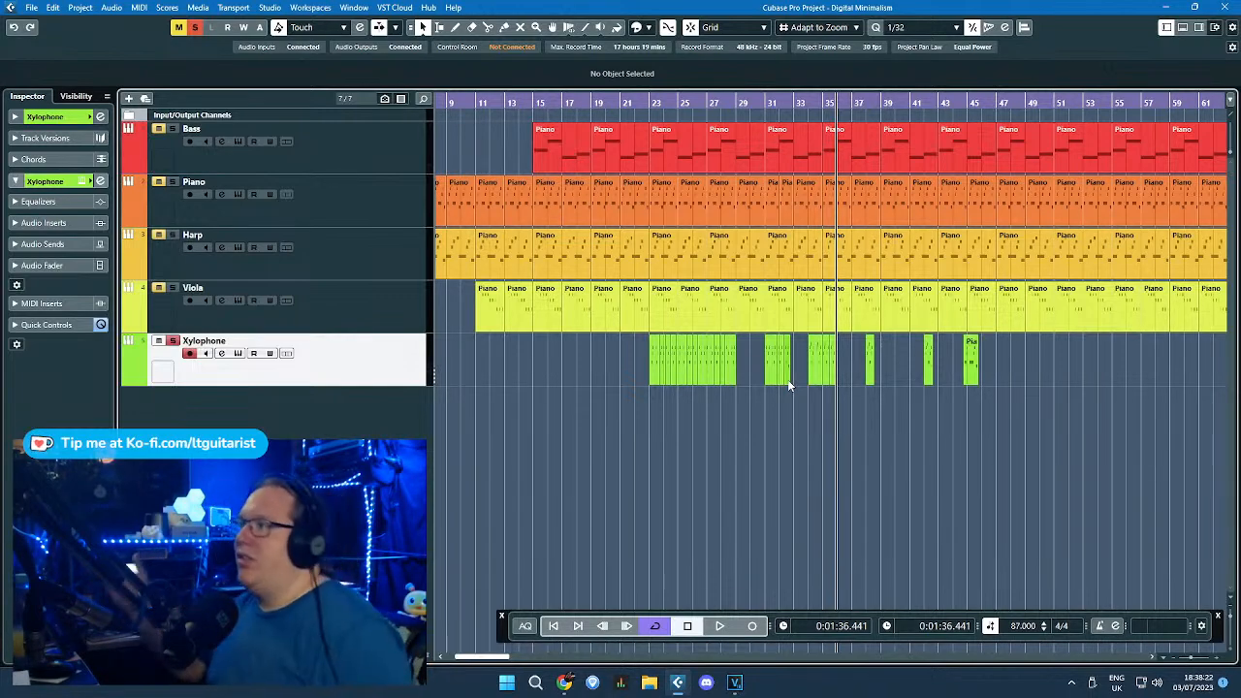
# Step: Duplicate the bar 38 Xylophone part four times back to back, filling the track up to 40.4.2
pyautogui.scroll(-4, 778, 443)
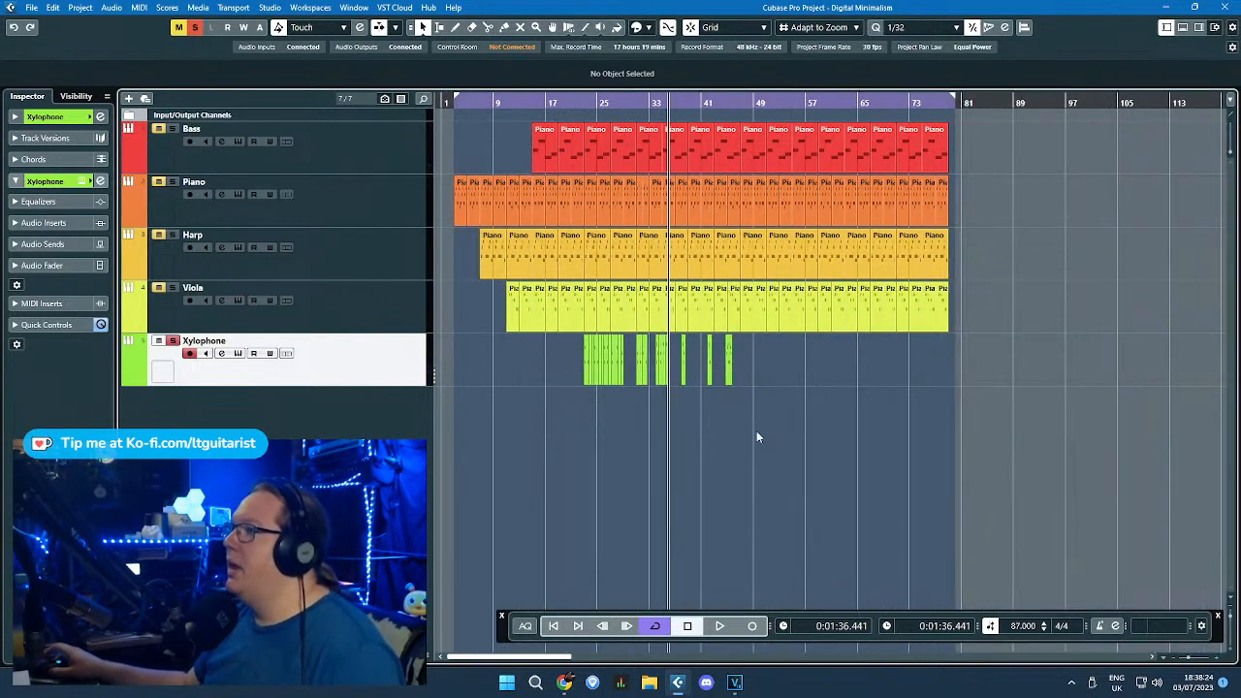
pyautogui.scroll(9, 757, 430)
pyautogui.scroll(-1, 601, 436)
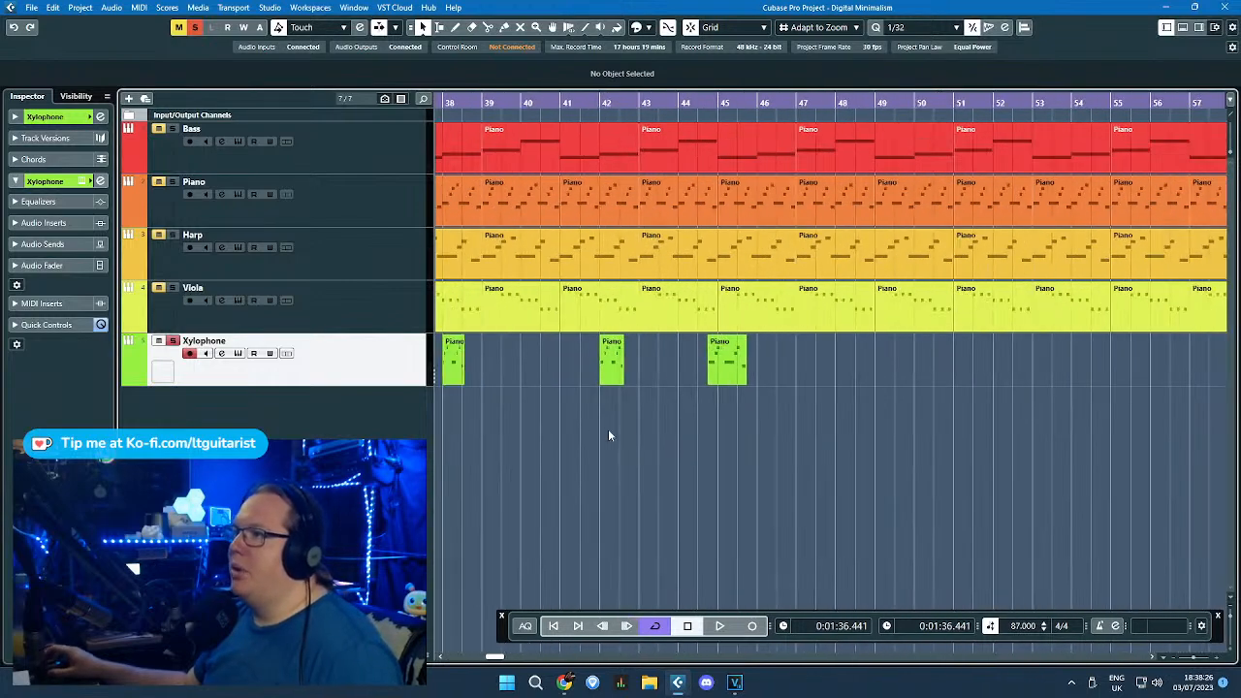
pyautogui.scroll(4, 504, 436)
pyautogui.click(761, 376)
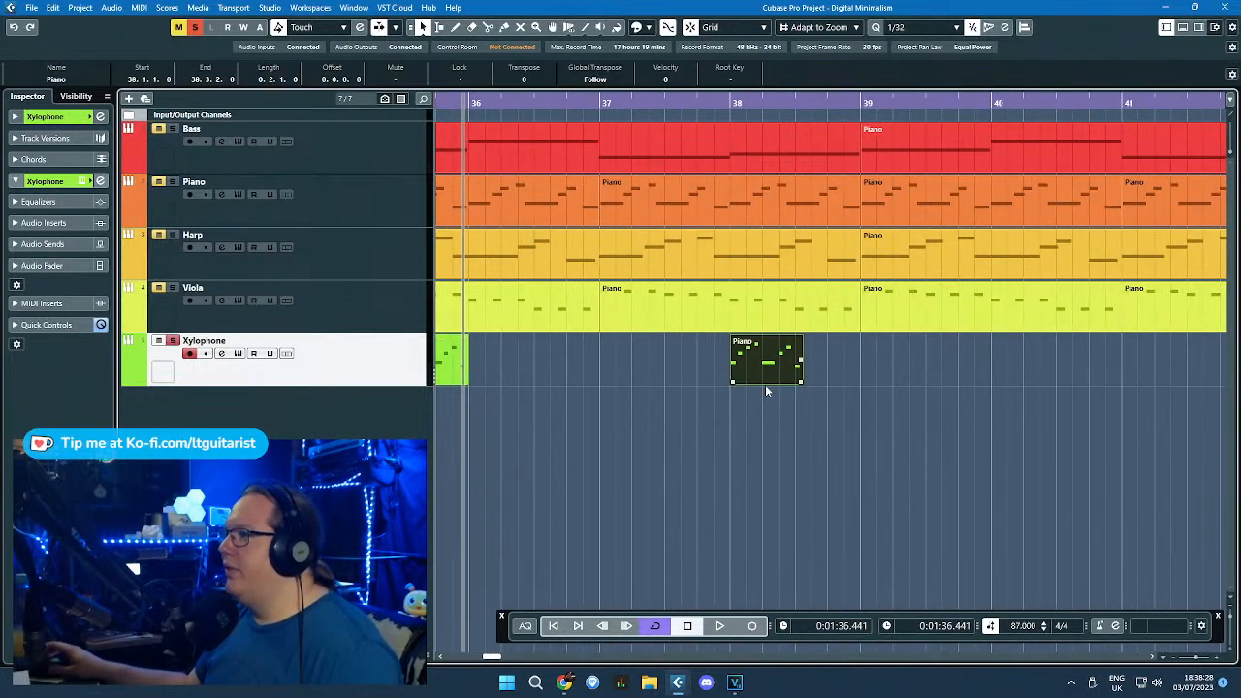
pyautogui.hotkey('ctrl', 'd')
pyautogui.hotkey('ctrl', 'd')
pyautogui.hotkey('ctrl', 'd')
pyautogui.hotkey('ctrl', 'd')
# Step: Play the arrangement from bar 38 to hear the new Xylophone repeats
pyautogui.click(735, 101)
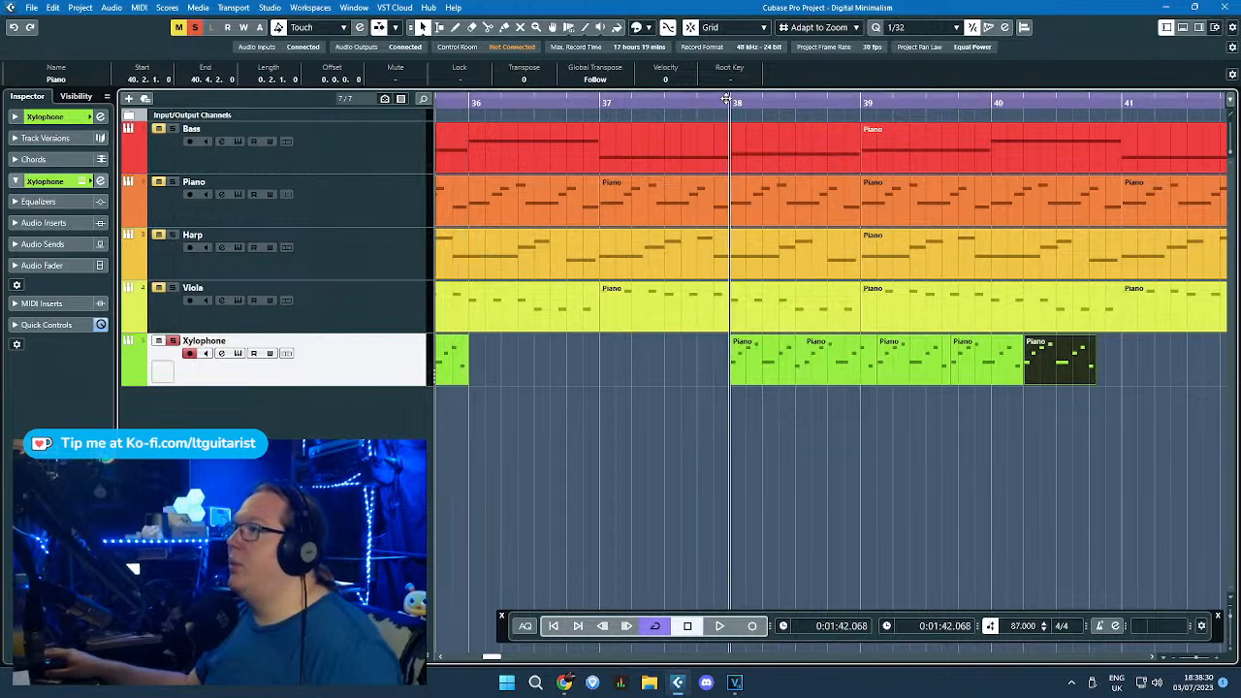
pyautogui.press('space')
pyautogui.scroll(-2, 751, 315)
pyautogui.moveTo(977, 424); pyautogui.dragTo(1115, 432)
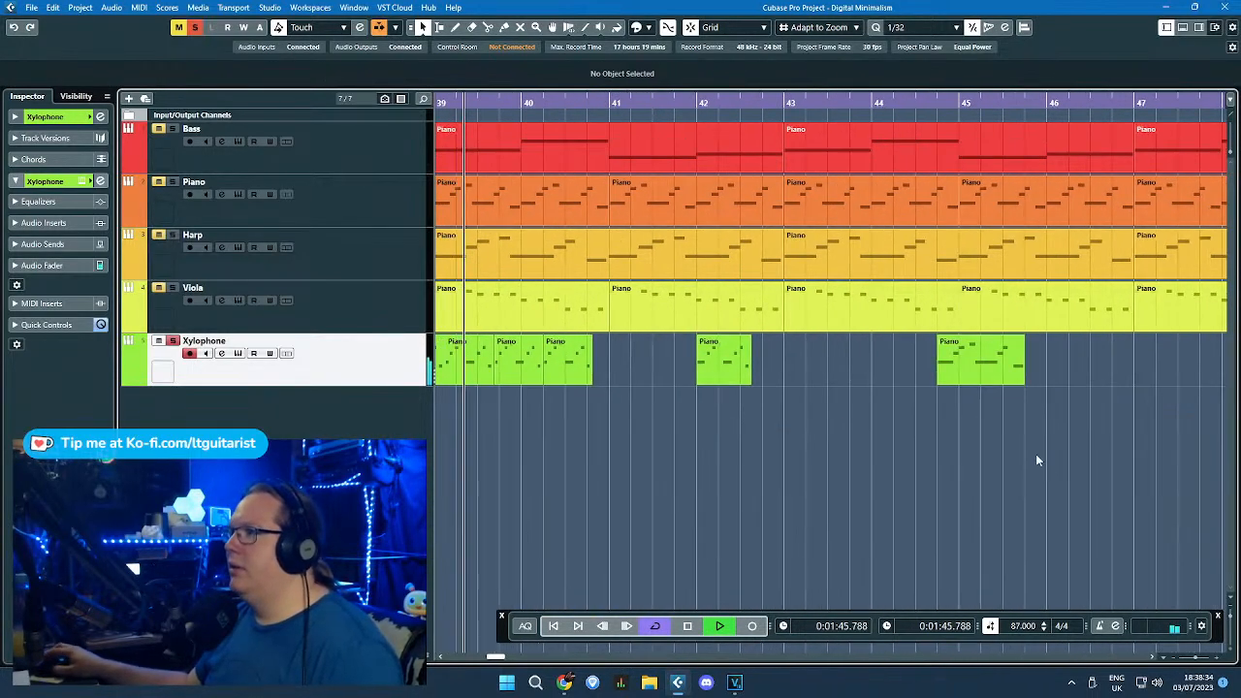
# Step: Move the long Xylophone part to bar 46 and duplicate the bar 42 part four times back to back, up to 45.1.3
pyautogui.moveTo(984, 386); pyautogui.dragTo(1095, 378)
pyautogui.click(713, 366)
pyautogui.hotkey('ctrl', 'd')
pyautogui.hotkey('ctrl', 'd')
pyautogui.hotkey('ctrl', 'd')
pyautogui.hotkey('ctrl', 'd')
# Step: Play the arrangement from bar 42 to hear the longer Xylophone pattern, and stop playback around bar 44
pyautogui.click(694, 104)
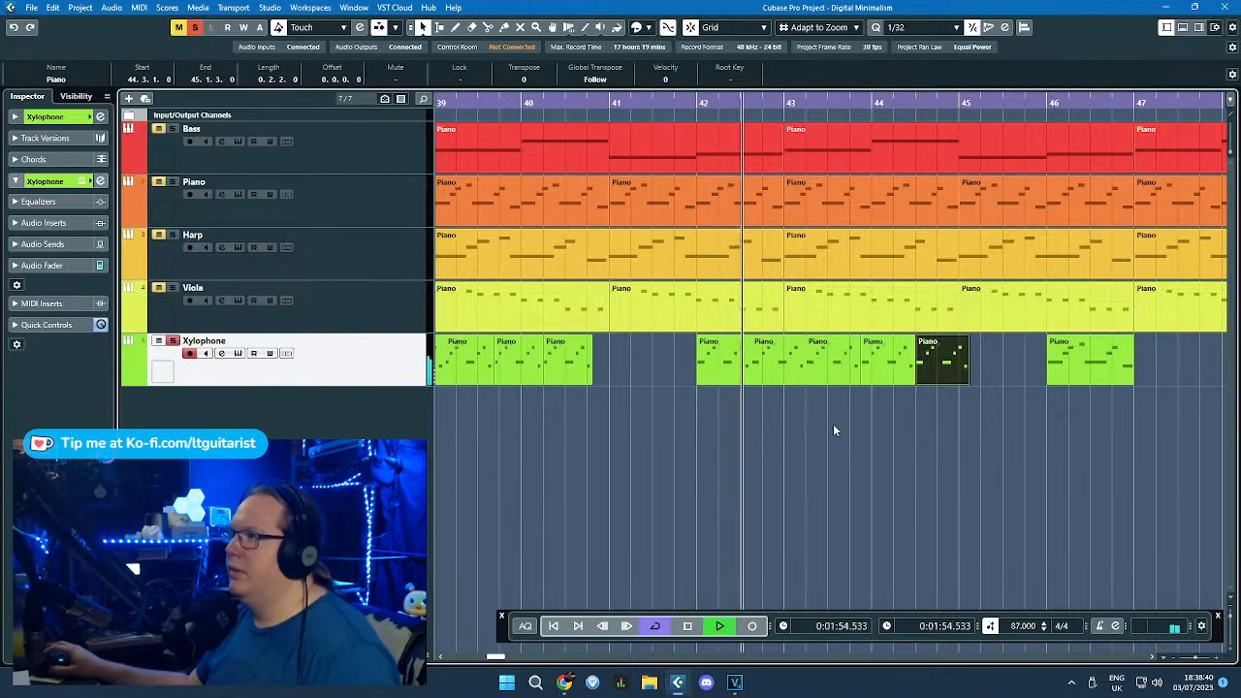
pyautogui.scroll(2, 979, 431)
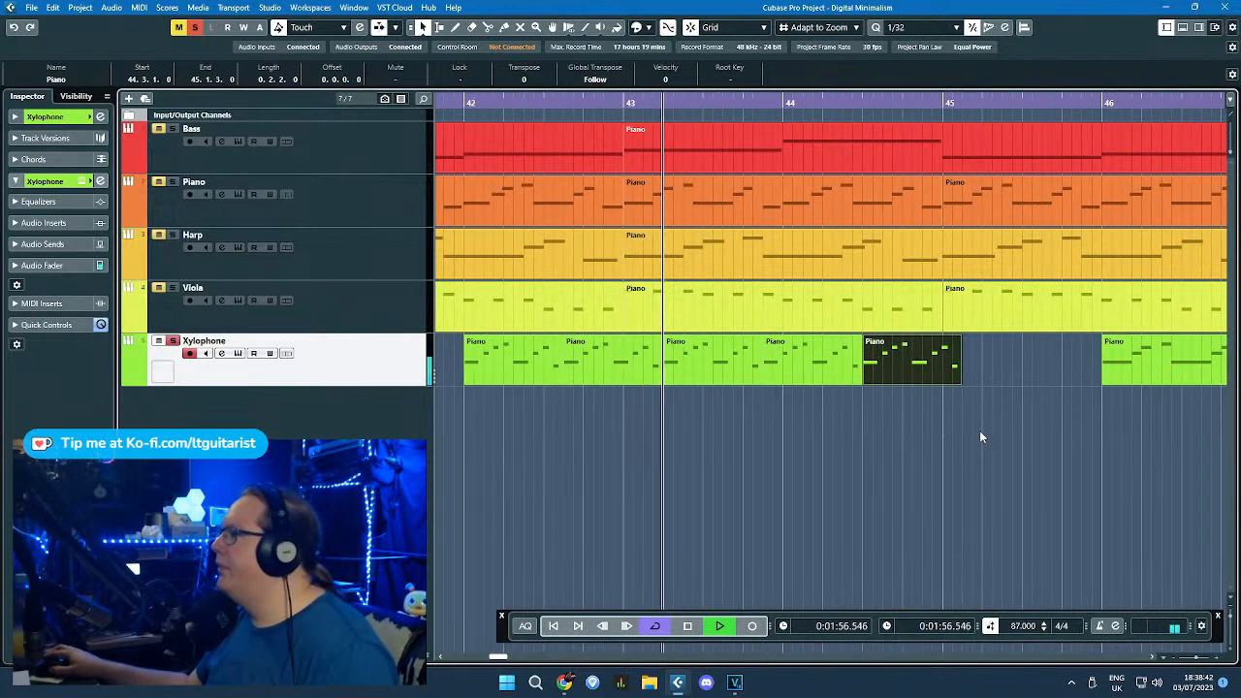
pyautogui.click(1082, 423)
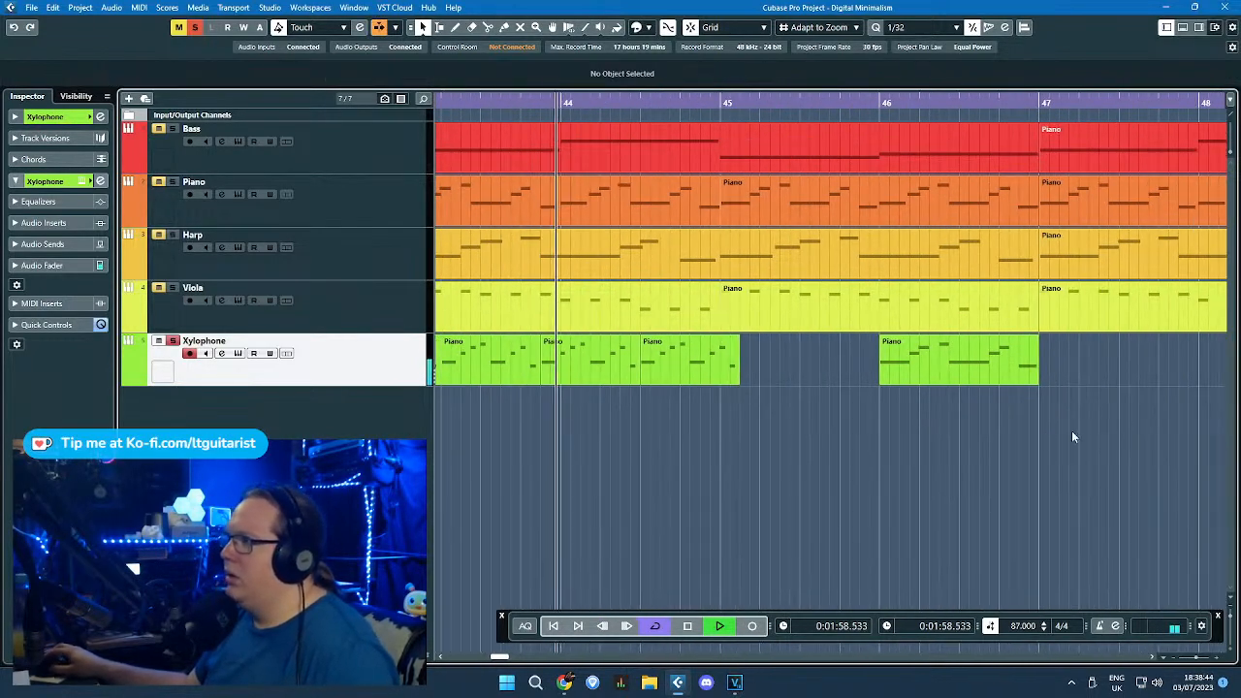
pyautogui.press('space')
# Step: Move the last short Xylophone copy onto the long part at bar 46, combining both into a single part up to bar 47
pyautogui.moveTo(717, 373); pyautogui.dragTo(1031, 401)
pyautogui.scroll(2, 1014, 412)
pyautogui.press('1')
pyautogui.moveTo(913, 383); pyautogui.dragTo(966, 410)
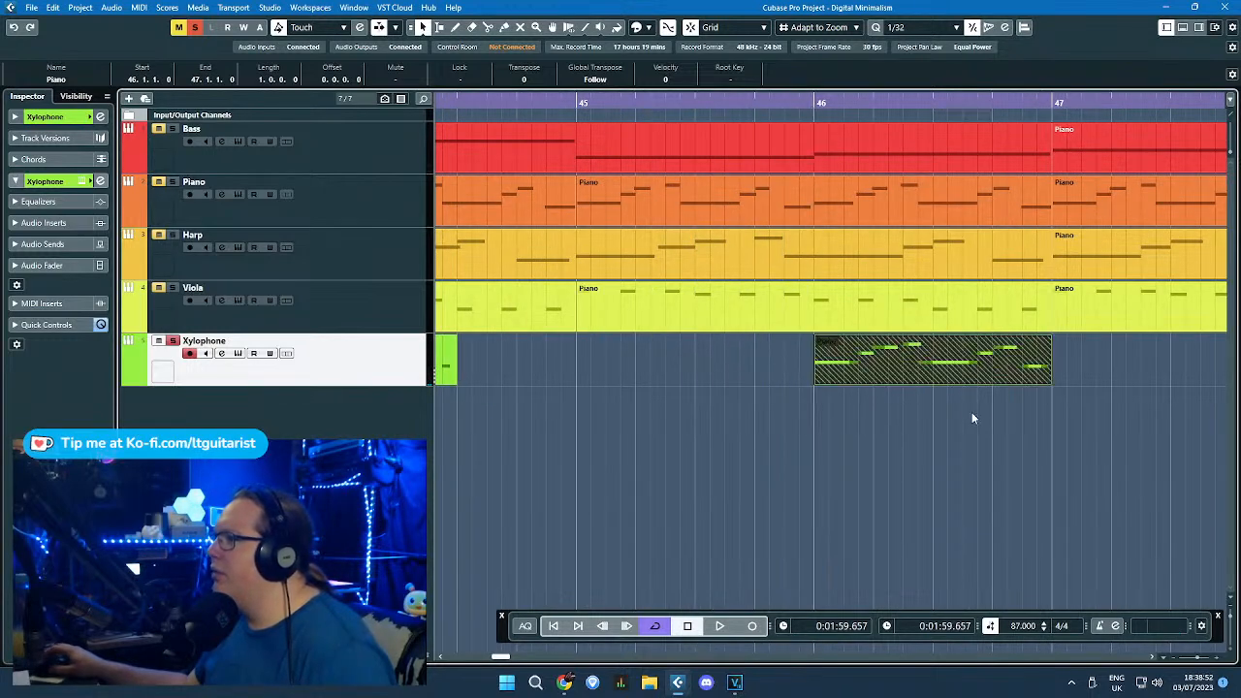
pyautogui.scroll(1, 967, 410)
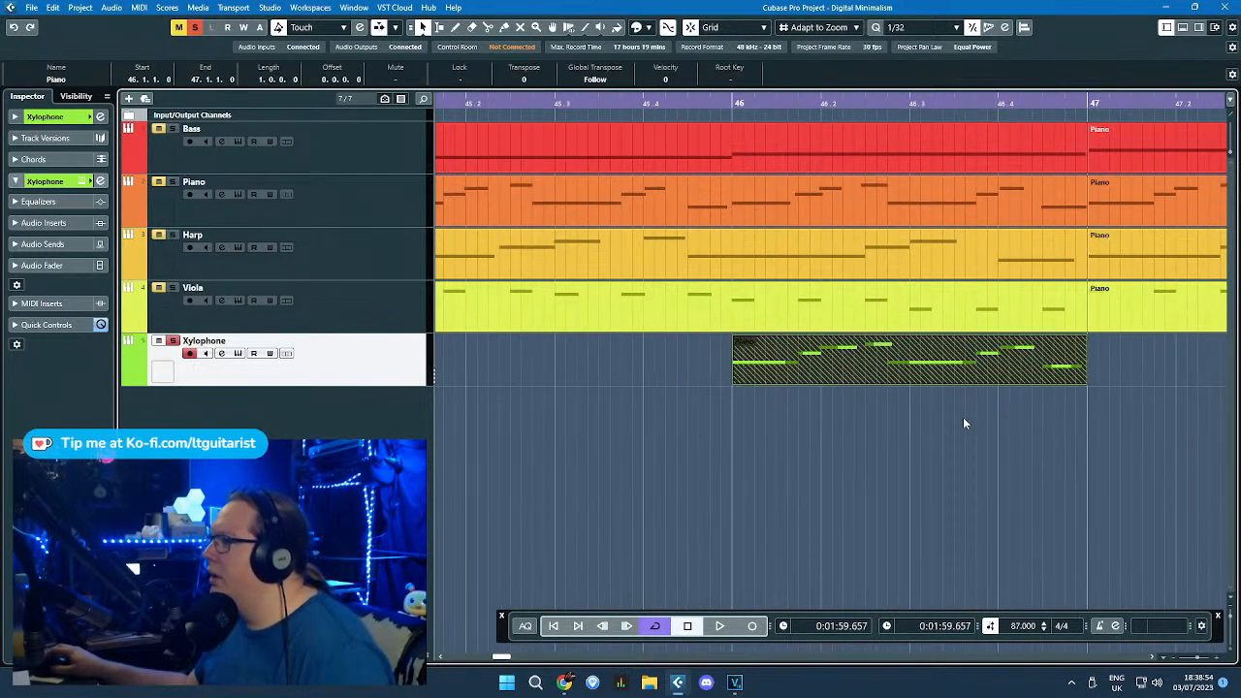
pyautogui.moveTo(957, 383)
pyautogui.mouseDown()
pyautogui.moveTo(914, 384)
pyautogui.moveTo(968, 387)
pyautogui.moveTo(814, 373)
pyautogui.moveTo(587, 383)
pyautogui.moveTo(960, 366)
pyautogui.moveTo(943, 370)
pyautogui.mouseUp()
pyautogui.hotkey('ctrl', 'z')
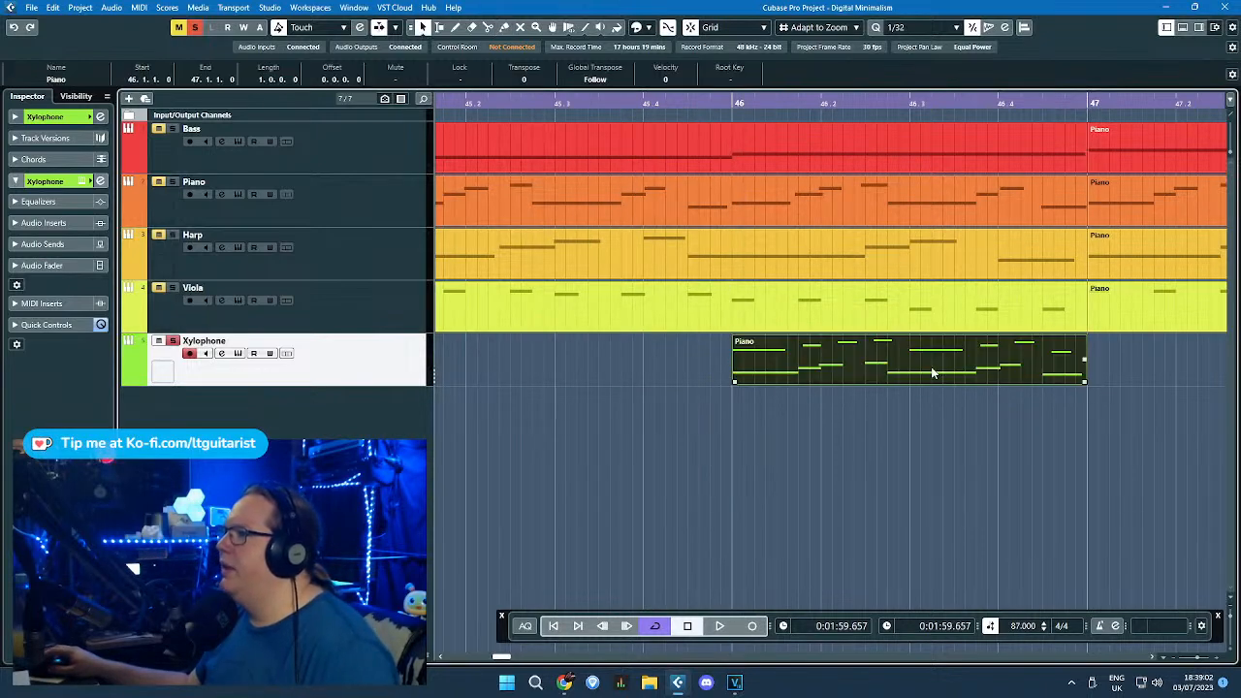
# Step: Open the bar 46 Xylophone part in the Key Editor and compare its upper and lower note patterns
pyautogui.doubleClick(933, 373)
pyautogui.scroll(10, 291, 388)
pyautogui.scroll(-2, 283, 331)
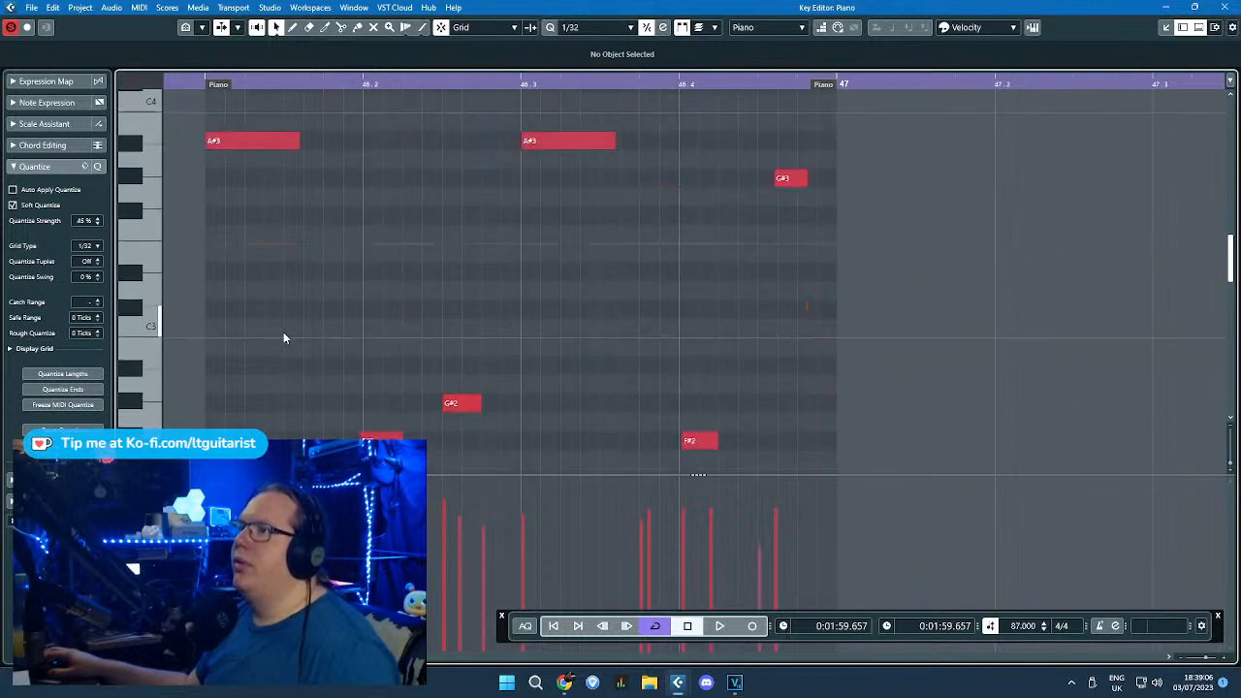
pyautogui.scroll(4, 283, 332)
pyautogui.scroll(-3, 300, 392)
pyautogui.scroll(1, 309, 399)
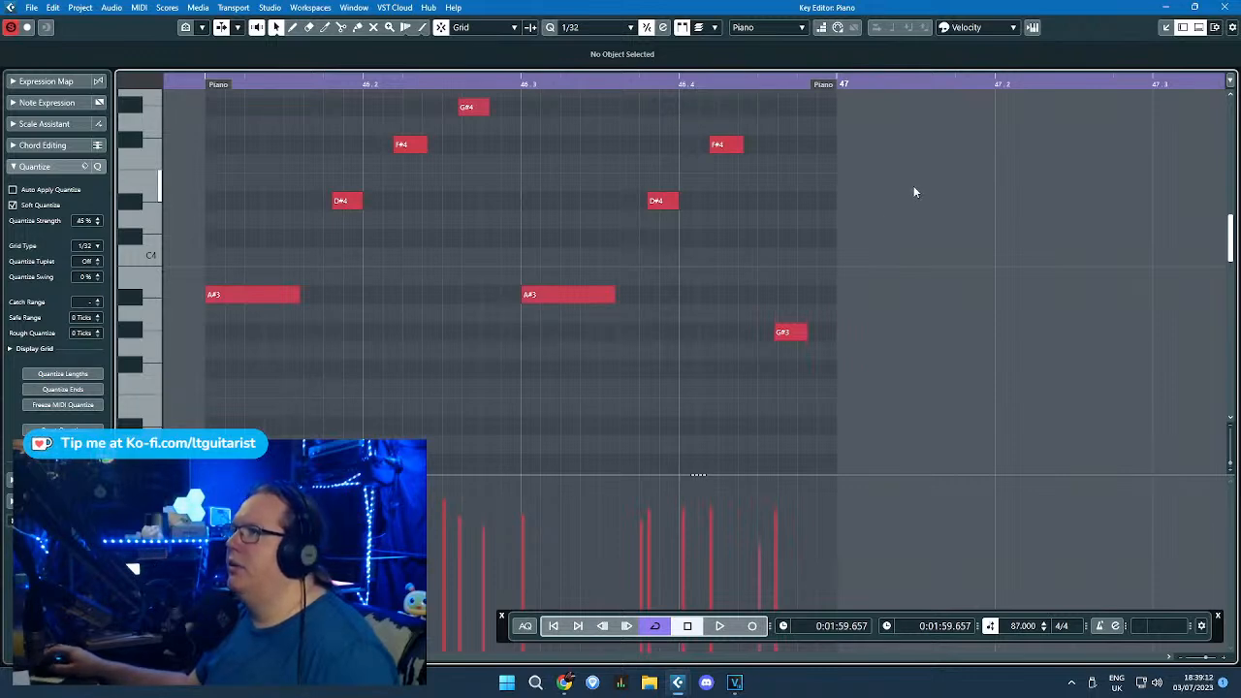
pyautogui.scroll(-5, 558, 278)
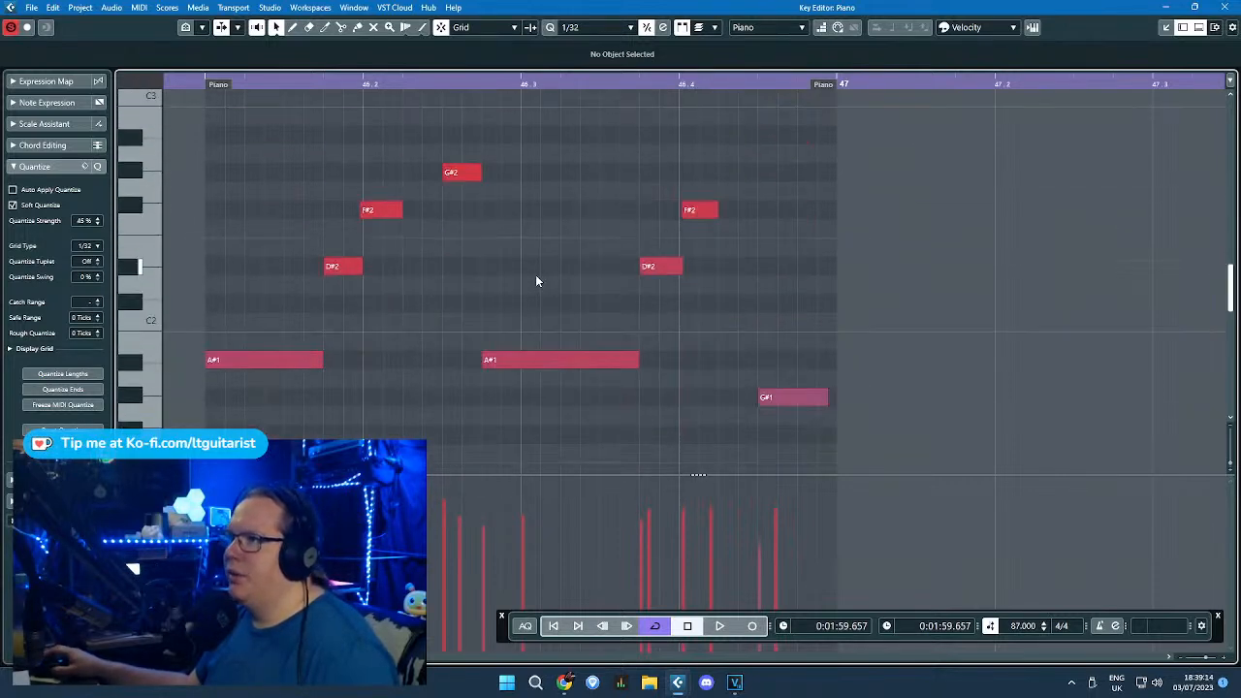
pyautogui.scroll(4, 346, 319)
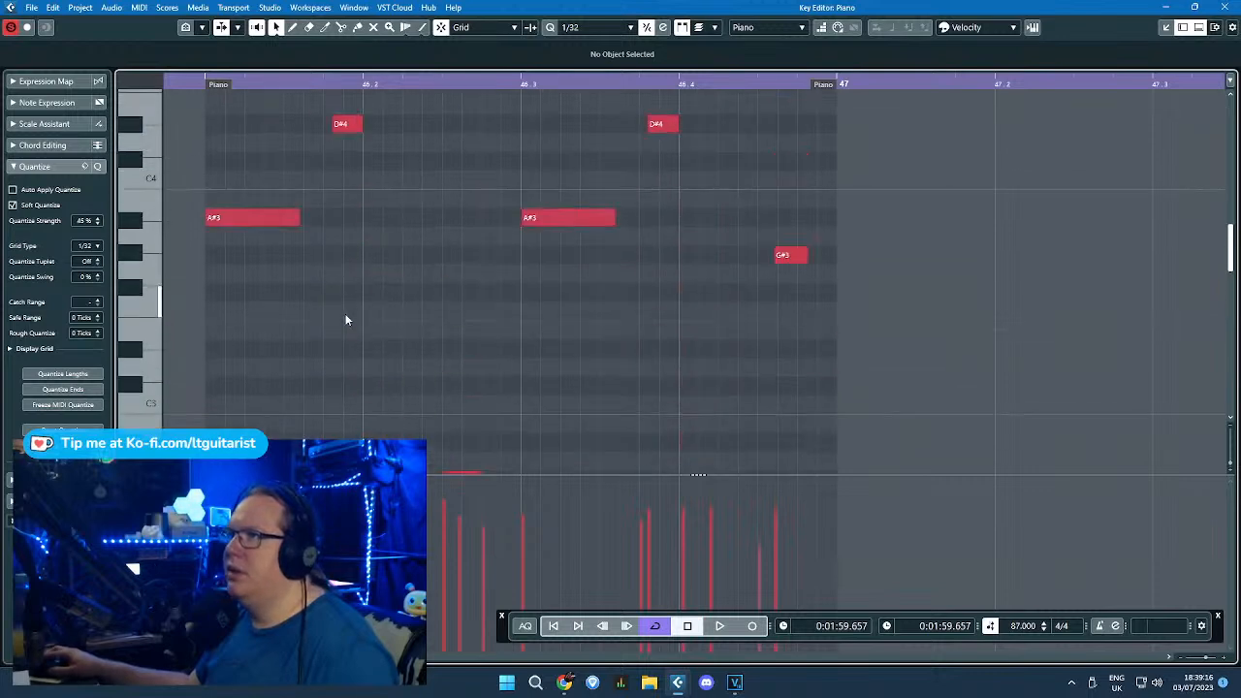
pyautogui.scroll(1, 346, 319)
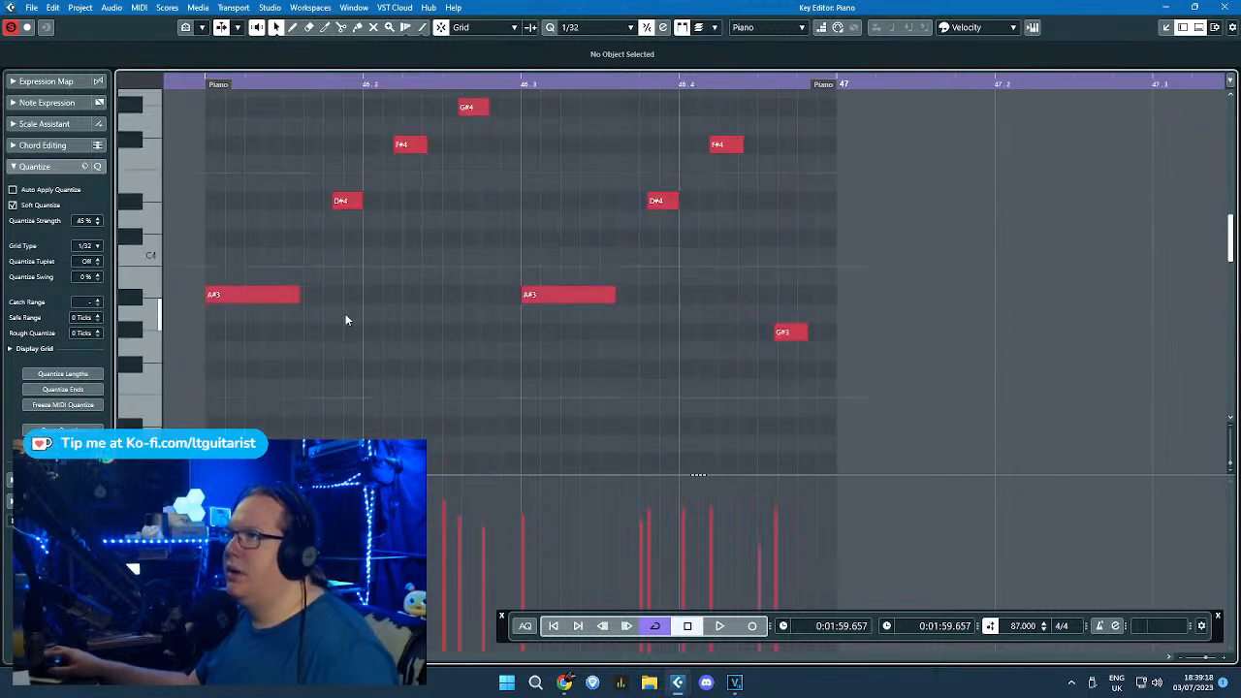
# Step: Close the Key Editor and undo the combining of the short and long Xylophone parts at bar 46
pyautogui.scroll(-5, 345, 315)
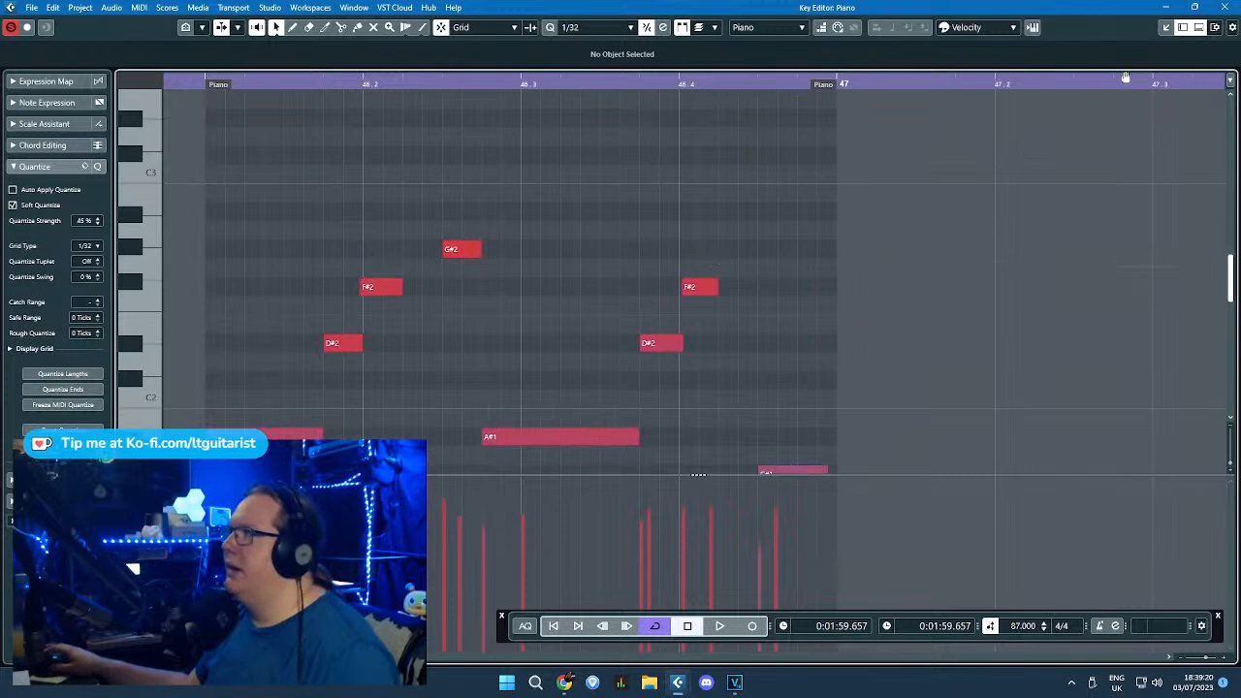
pyautogui.click(1223, 7)
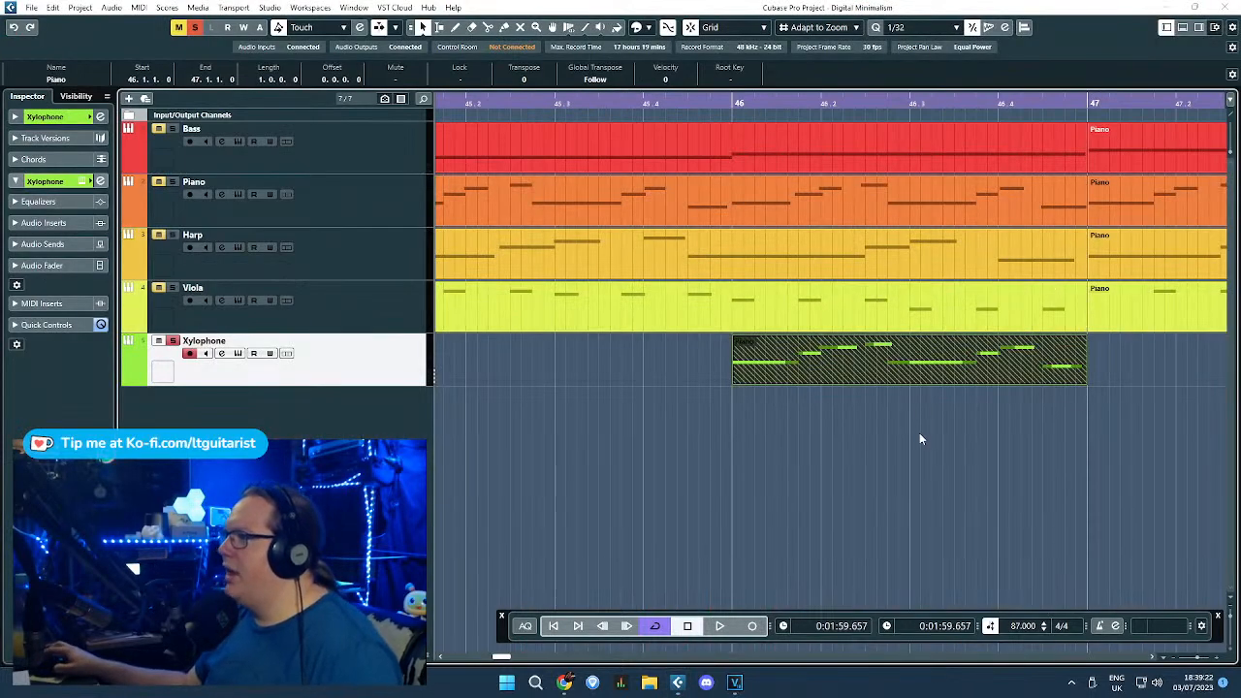
pyautogui.hotkey('ctrl', 'z')
pyautogui.scroll(-1, 937, 402)
pyautogui.hotkey('ctrl', 'z')
pyautogui.hotkey('ctrl', 'z')
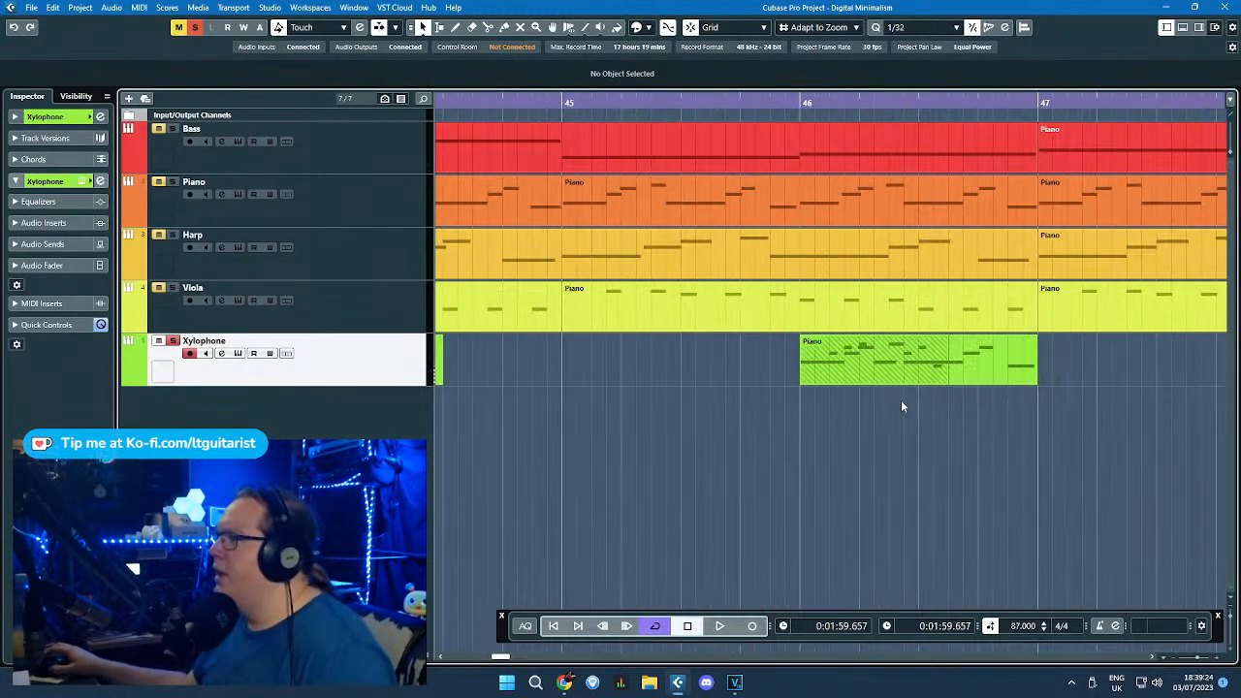
# Step: Time-stretch the short Xylophone part lying over the long one at bar 46 so that it ends at bar 47
pyautogui.click(886, 378)
pyautogui.scroll(2, 960, 392)
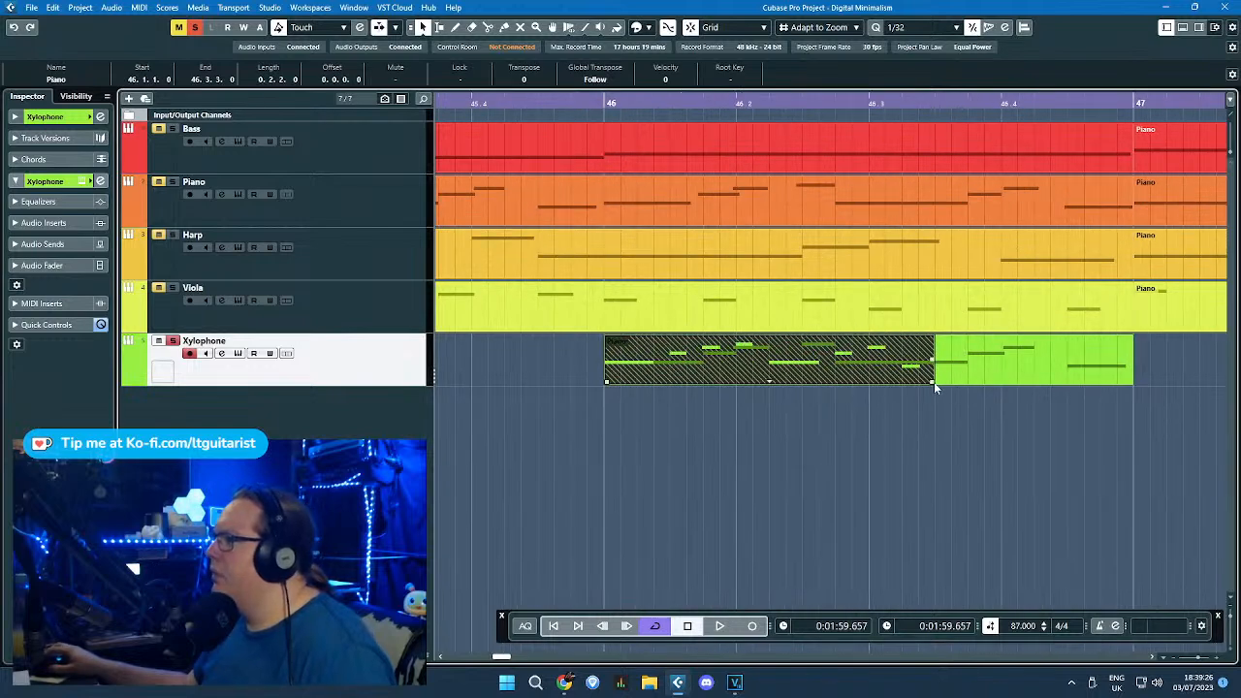
pyautogui.moveTo(927, 379); pyautogui.dragTo(1122, 388)
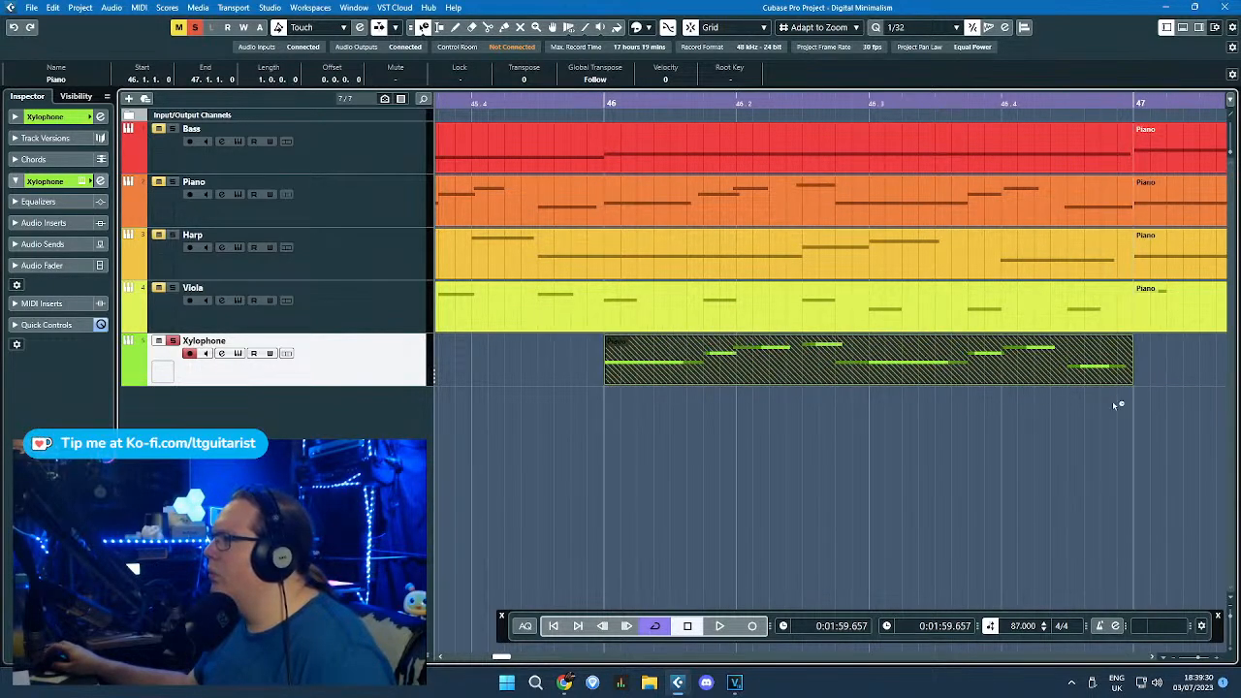
# Step: Compare the stretched upper notes with the original lower notes of the bar 46 Xylophone parts in the Key Editor
pyautogui.doubleClick(995, 378)
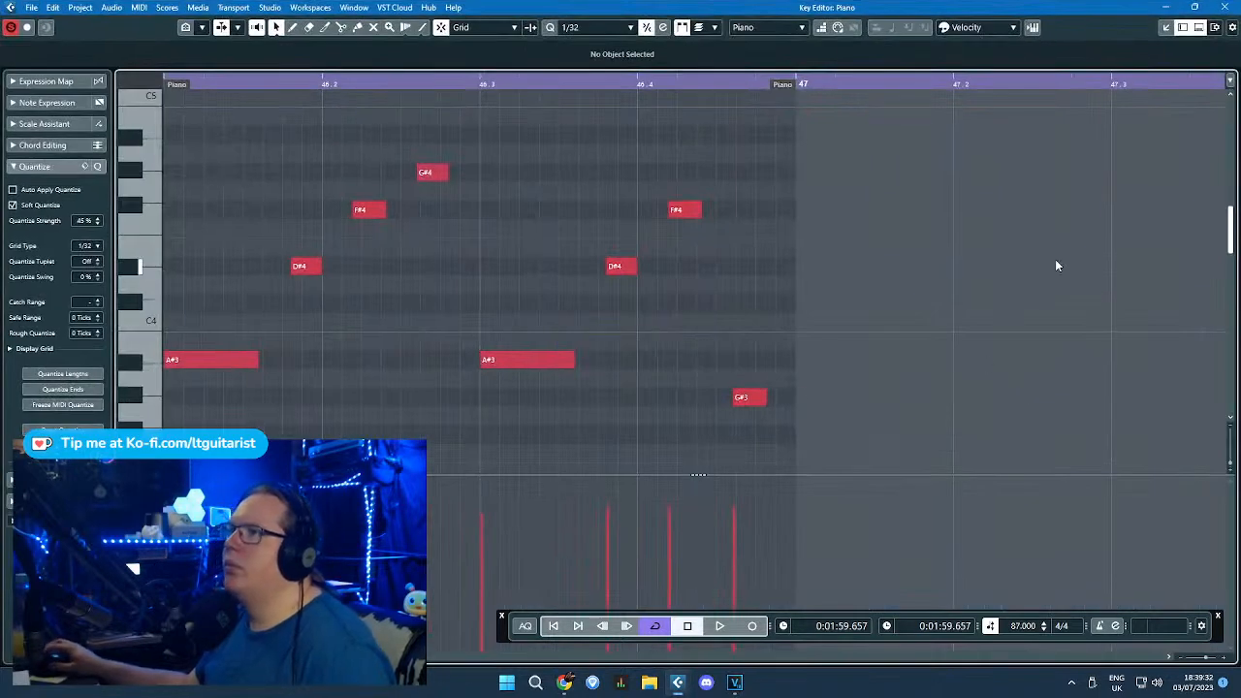
pyautogui.click(1224, 7)
pyautogui.doubleClick(970, 359)
pyautogui.scroll(-6, 734, 343)
pyautogui.scroll(9, 654, 351)
pyautogui.scroll(6, 609, 363)
pyautogui.scroll(-4, 554, 354)
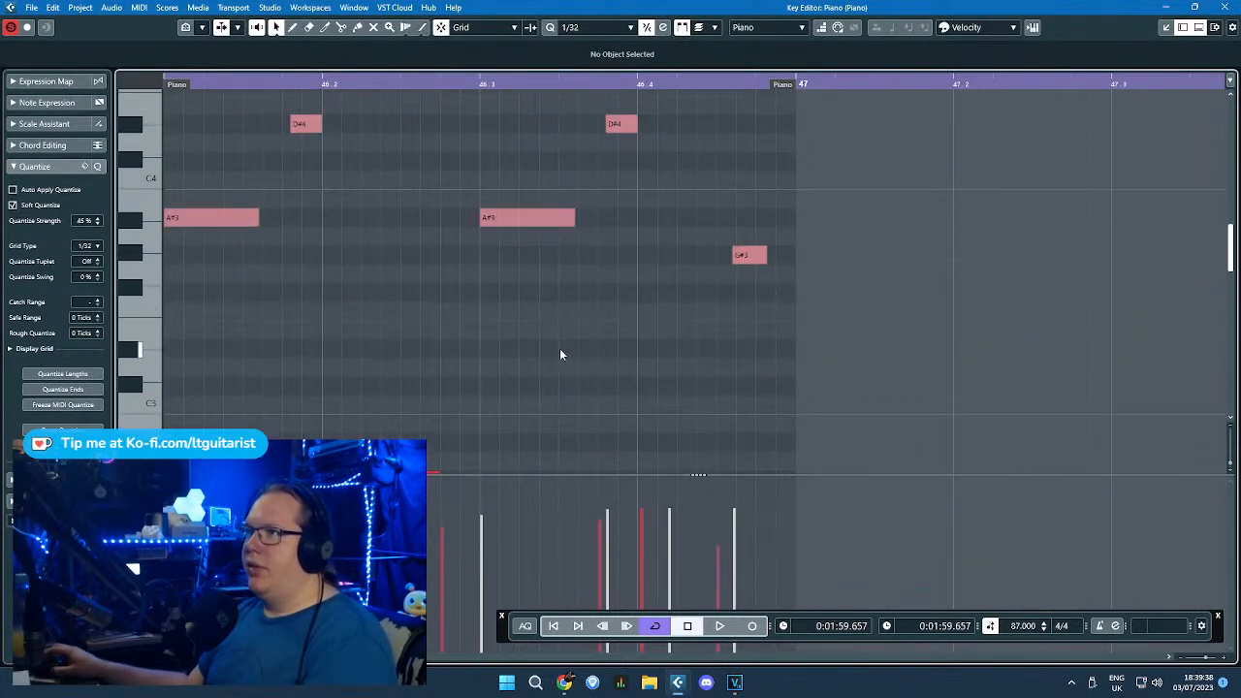
pyautogui.click(419, 85)
pyautogui.moveTo(394, 248); pyautogui.dragTo(163, 278)
pyautogui.scroll(4, 320, 276)
pyautogui.scroll(-4, 335, 272)
pyautogui.scroll(4, 486, 274)
pyautogui.scroll(-6, 489, 279)
pyautogui.scroll(9, 499, 274)
pyautogui.scroll(-2, 522, 279)
pyautogui.scroll(-6, 519, 274)
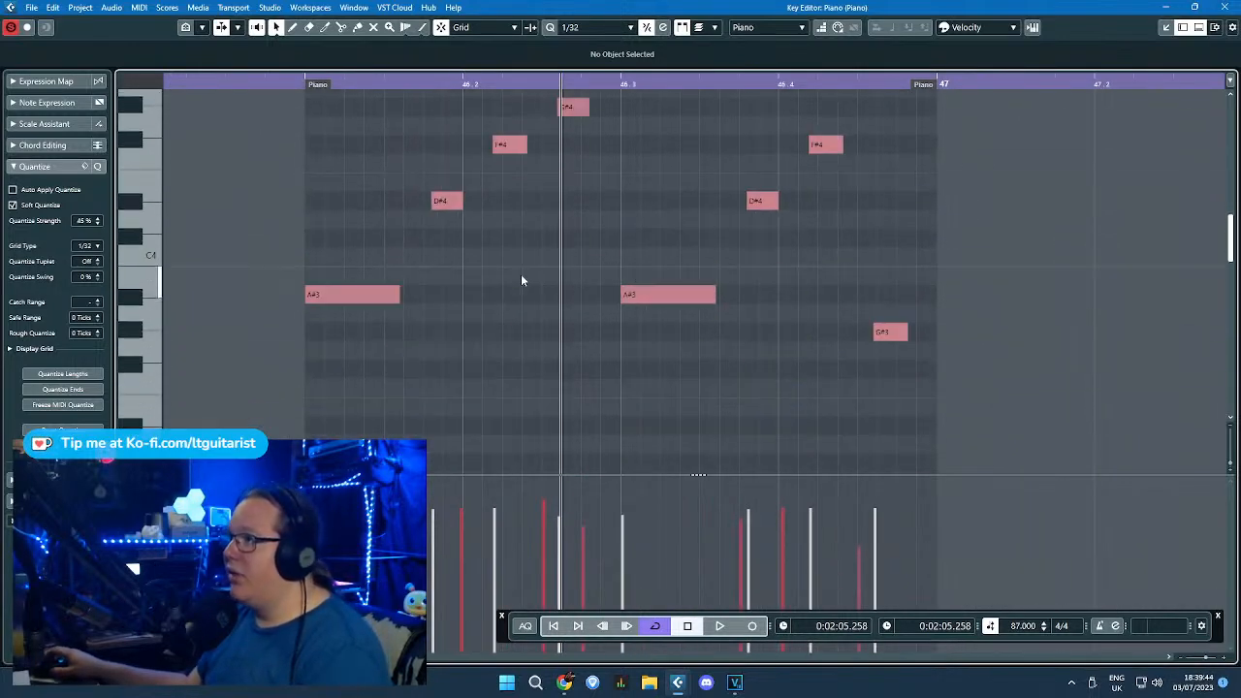
pyautogui.scroll(6, 504, 273)
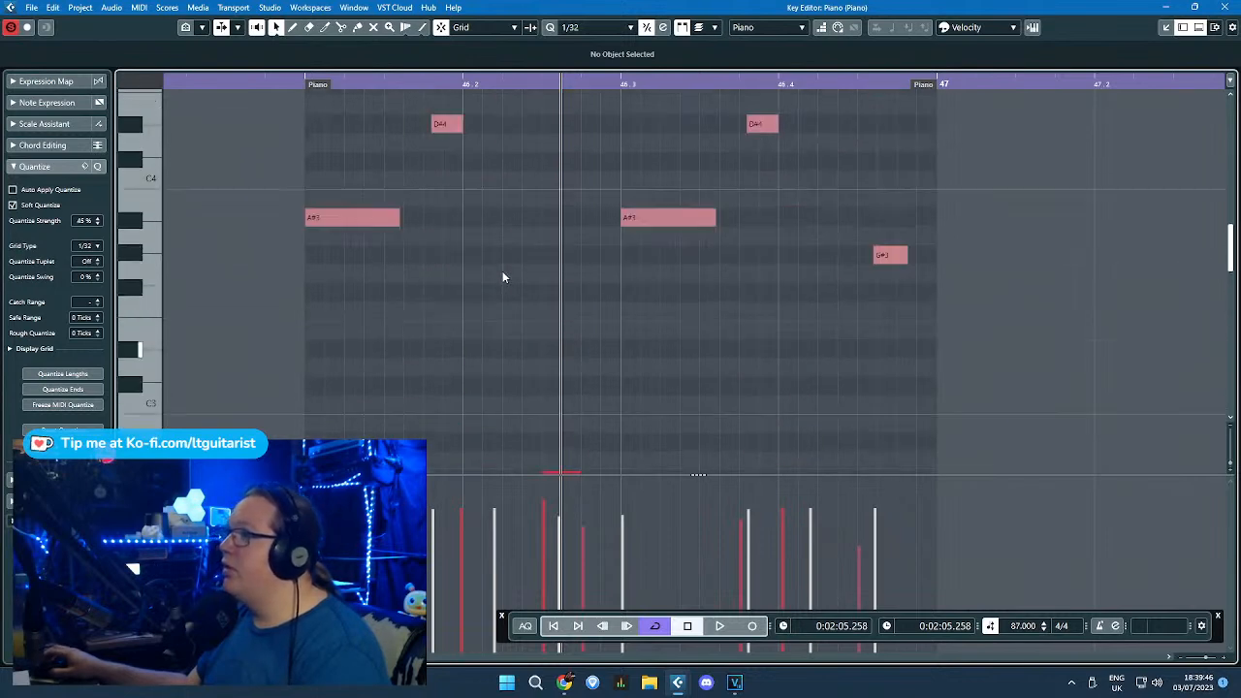
pyautogui.scroll(1, 845, 179)
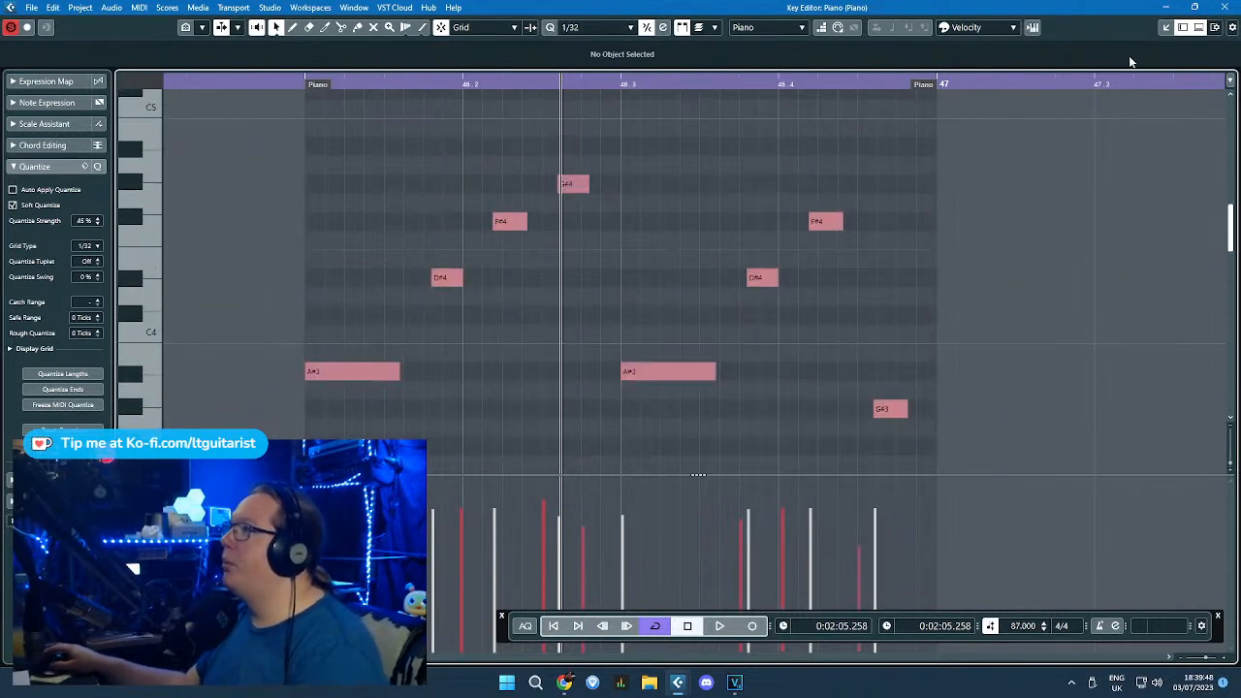
pyautogui.click(1223, 8)
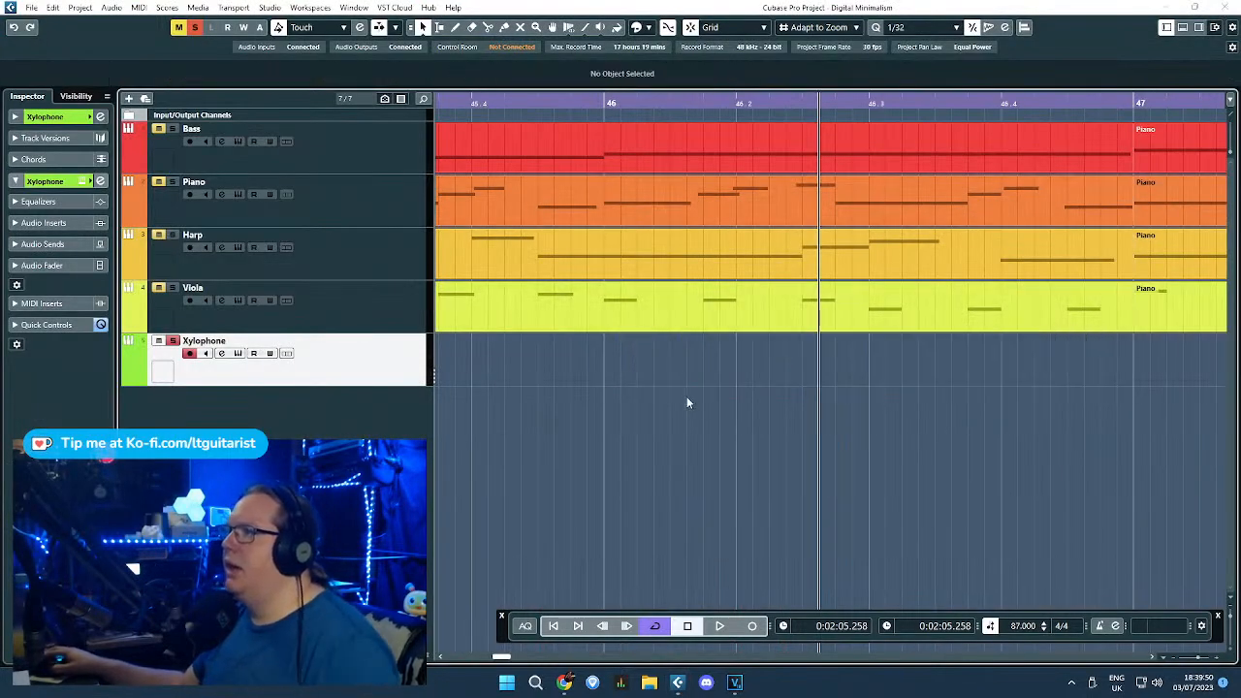
# Step: Undo the last removal to bring back the long Xylophone part at bar 46
pyautogui.scroll(-5, 686, 403)
pyautogui.hotkey('ctrl', 'z')
pyautogui.scroll(2, 666, 422)
pyautogui.scroll(-3, 648, 407)
# Step: Move the long Xylophone part to 47.3.1 and play it from its start, stopping after bar 48
pyautogui.moveTo(676, 360); pyautogui.dragTo(749, 361)
pyautogui.scroll(1, 746, 250)
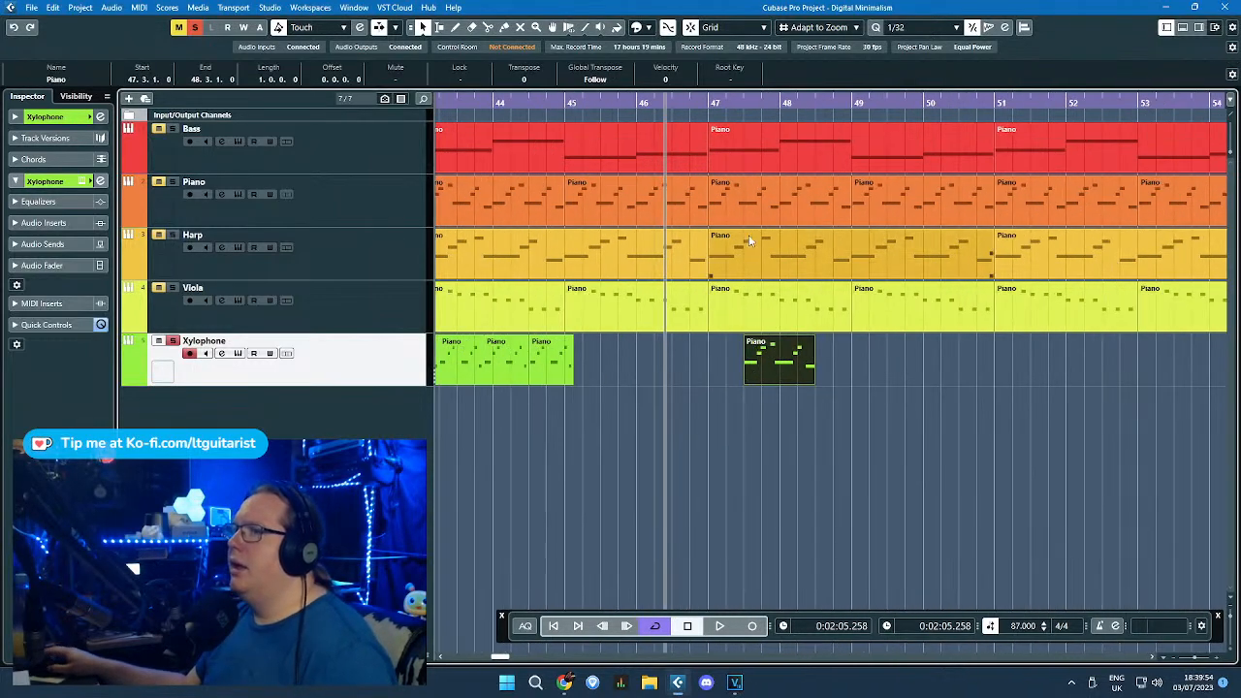
pyautogui.click(743, 106)
pyautogui.press('space')
pyautogui.scroll(2, 763, 316)
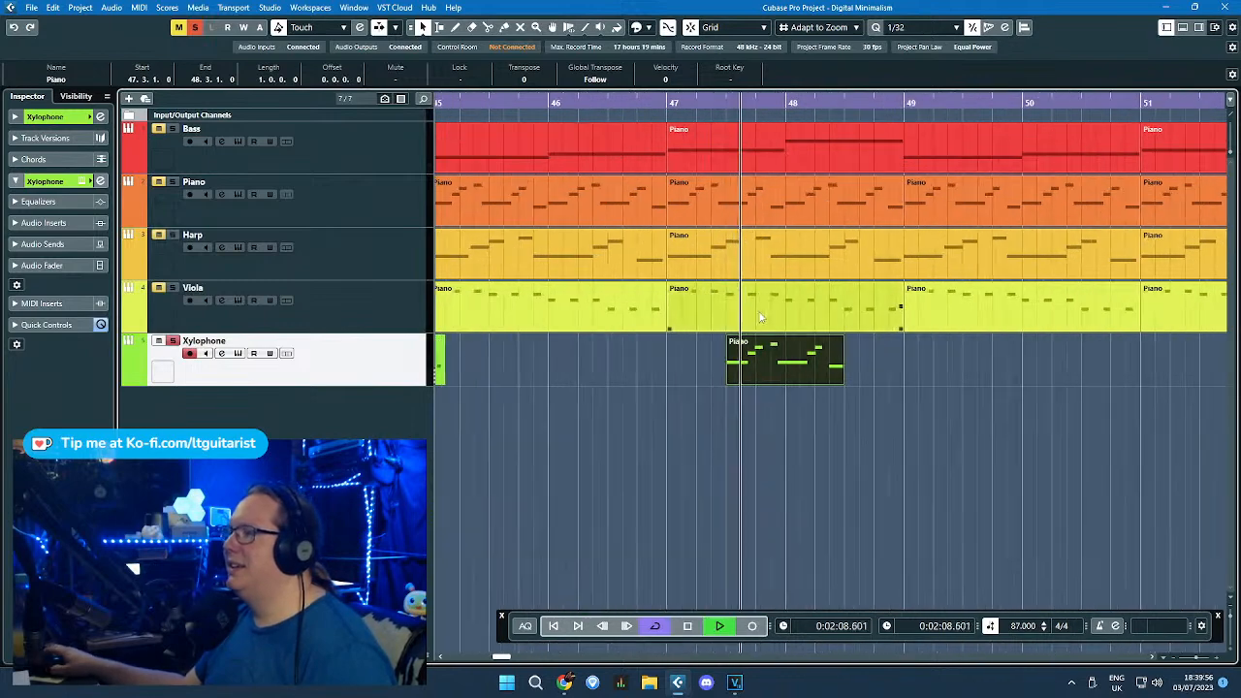
pyautogui.press('space')
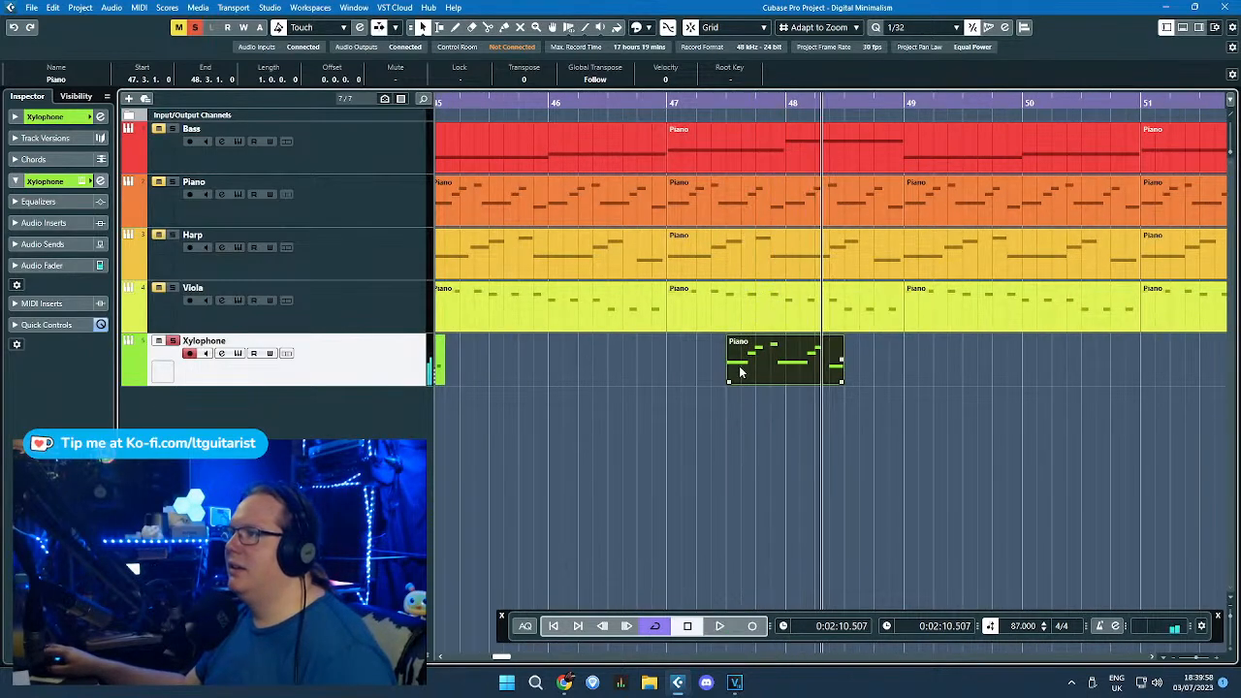
# Step: Transpose all notes of the long Xylophone part up one octave and play the part through
pyautogui.doubleClick(740, 372)
pyautogui.moveTo(733, 407); pyautogui.dragTo(469, 205)
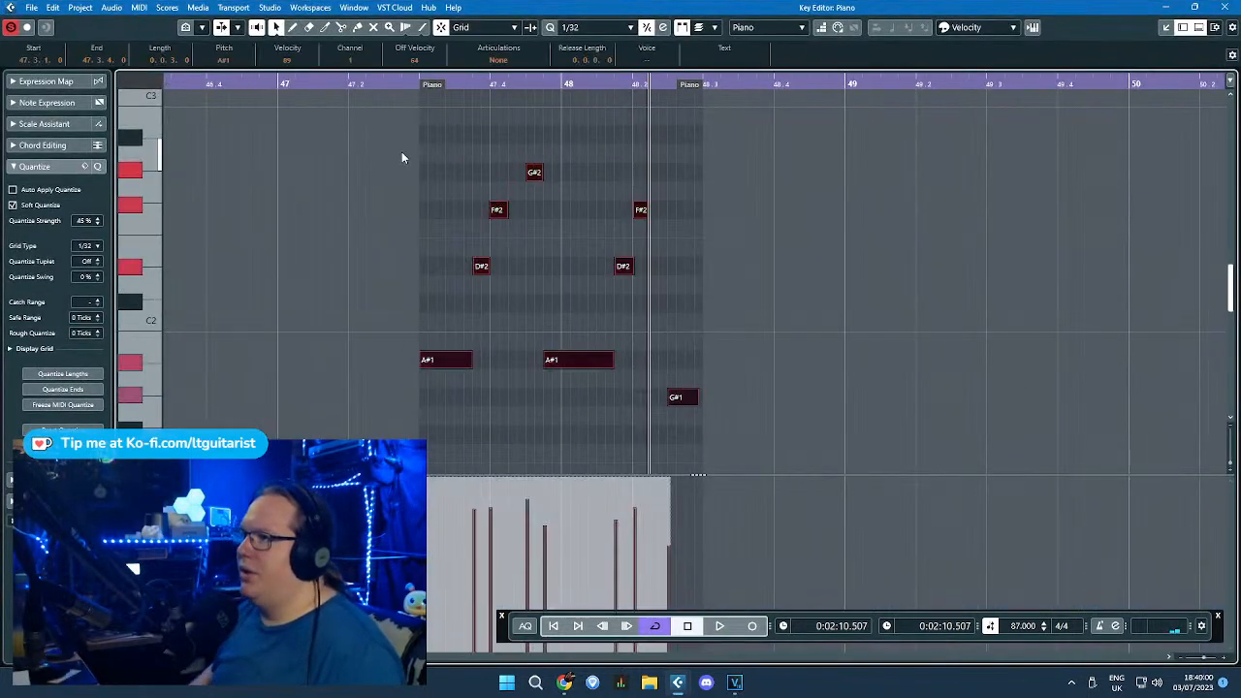
pyautogui.hotkey('shift', 'Up')
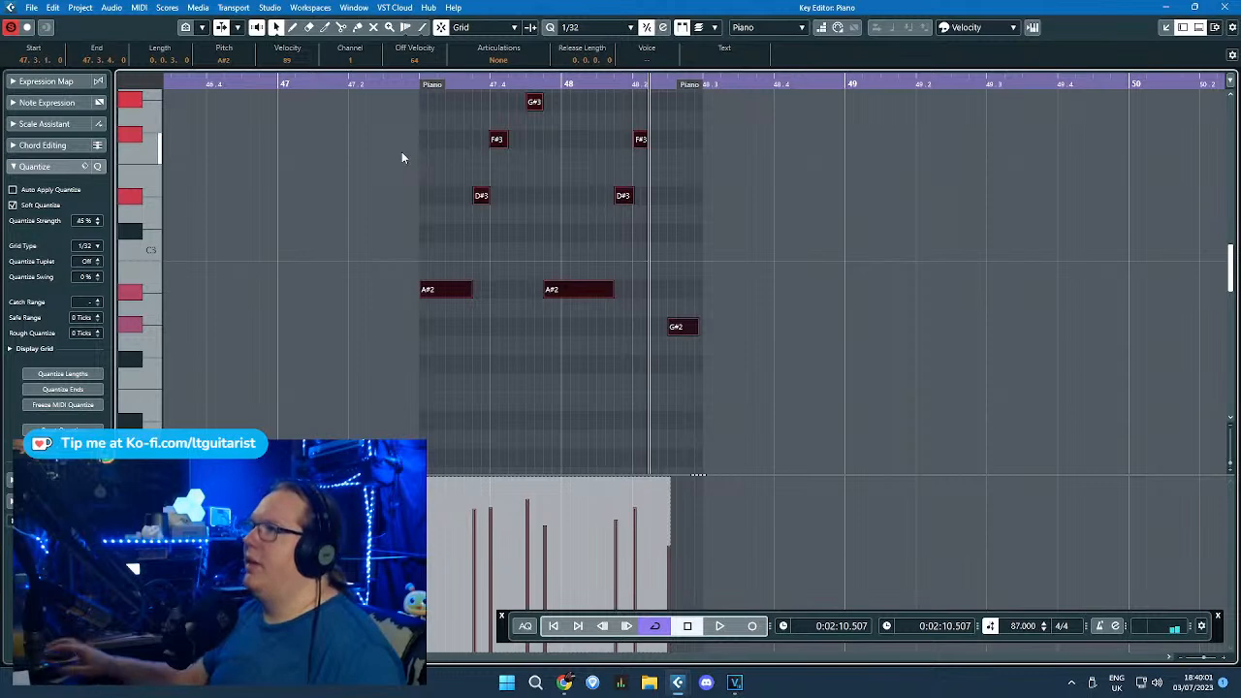
pyautogui.click(1224, 8)
pyautogui.click(709, 105)
pyautogui.press('space')
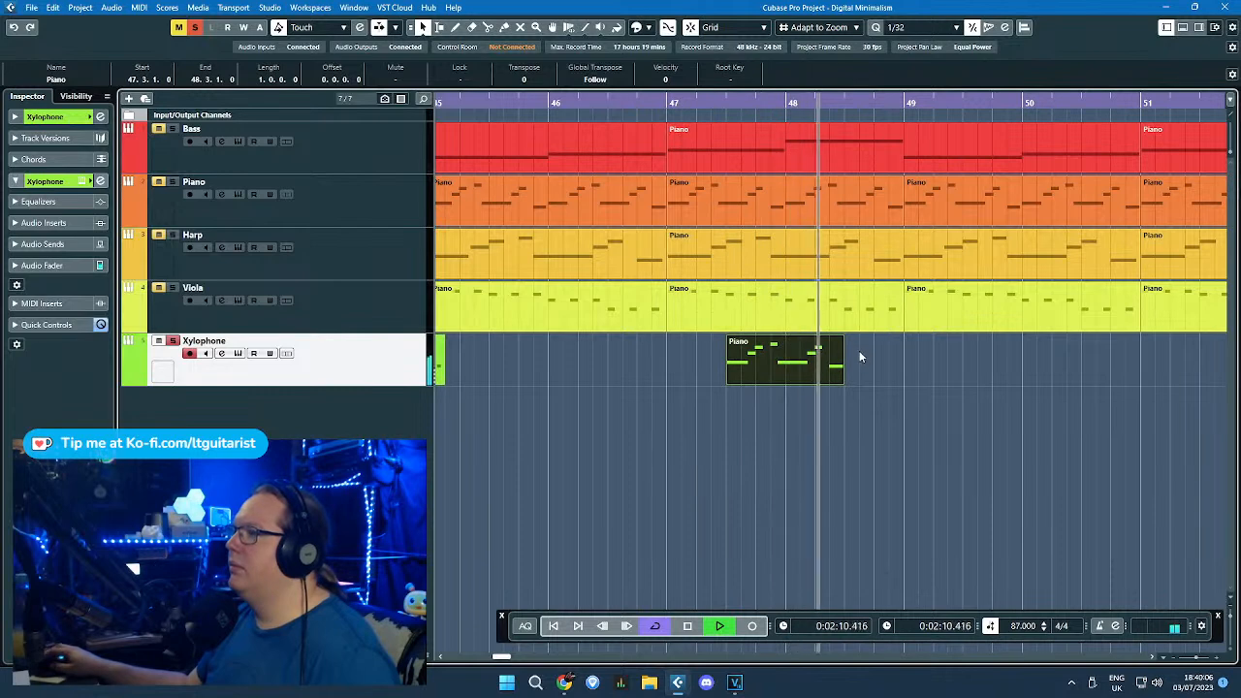
pyautogui.press('space')
# Step: Compress the long Xylophone part by time stretching to half a bar, spanning 47.1.1 to 47.3.1
pyautogui.moveTo(814, 359); pyautogui.dragTo(733, 388)
pyautogui.press('1')
pyautogui.press('1')
pyautogui.press('1')
# Step: Play the compressed Xylophone part from bar 47 and stop playback after it ends
pyautogui.click(667, 104)
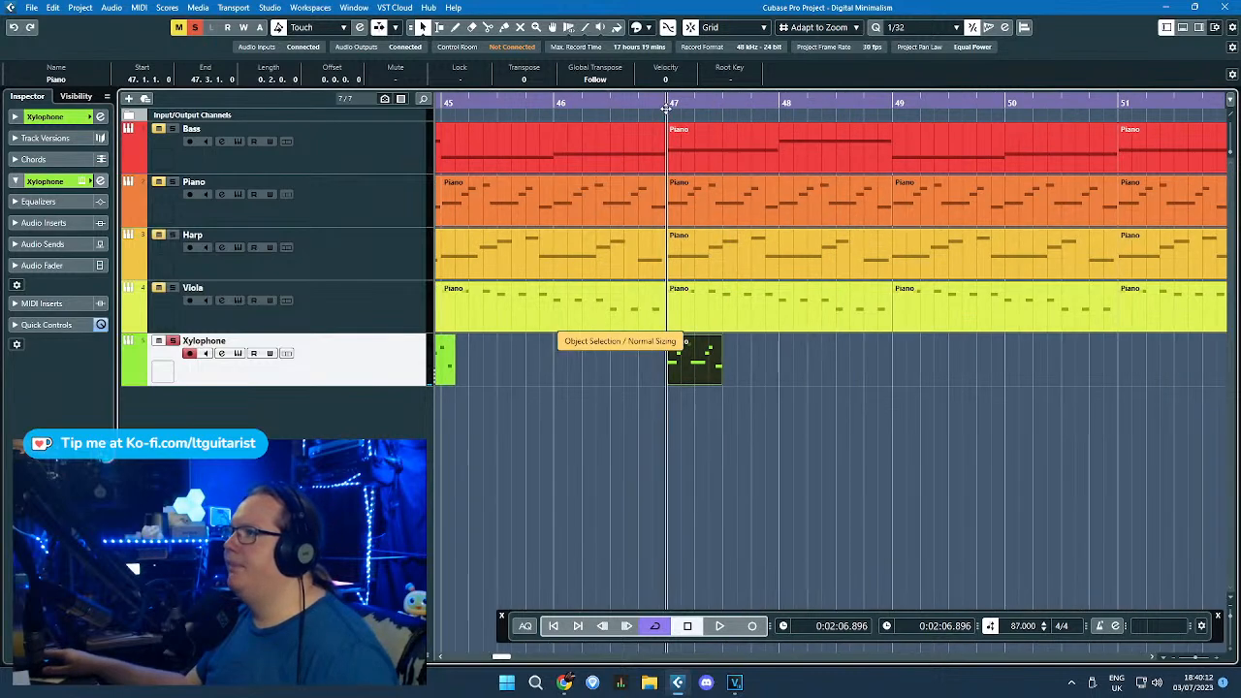
pyautogui.press('space')
pyautogui.scroll(3, 663, 318)
pyautogui.scroll(-8, 658, 313)
pyautogui.press('space')
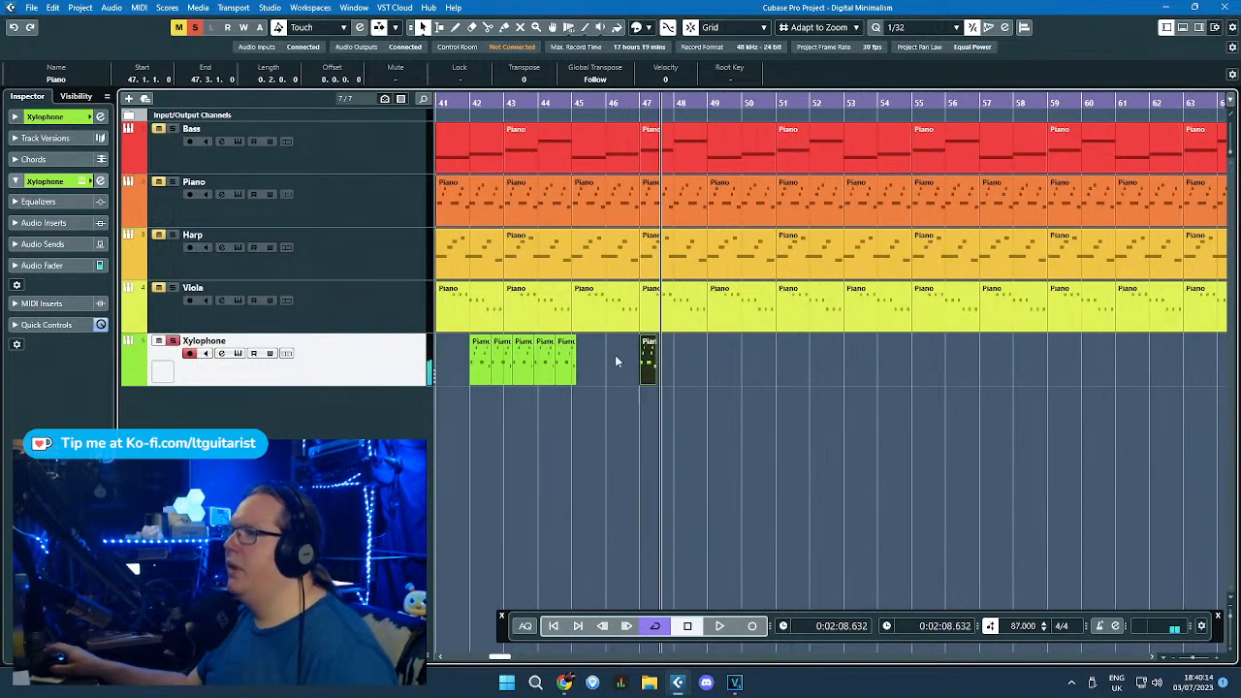
# Step: Deselect the compressed part and set the playback position to bar 42
pyautogui.scroll(4, 506, 420)
pyautogui.moveTo(531, 423); pyautogui.dragTo(397, 437)
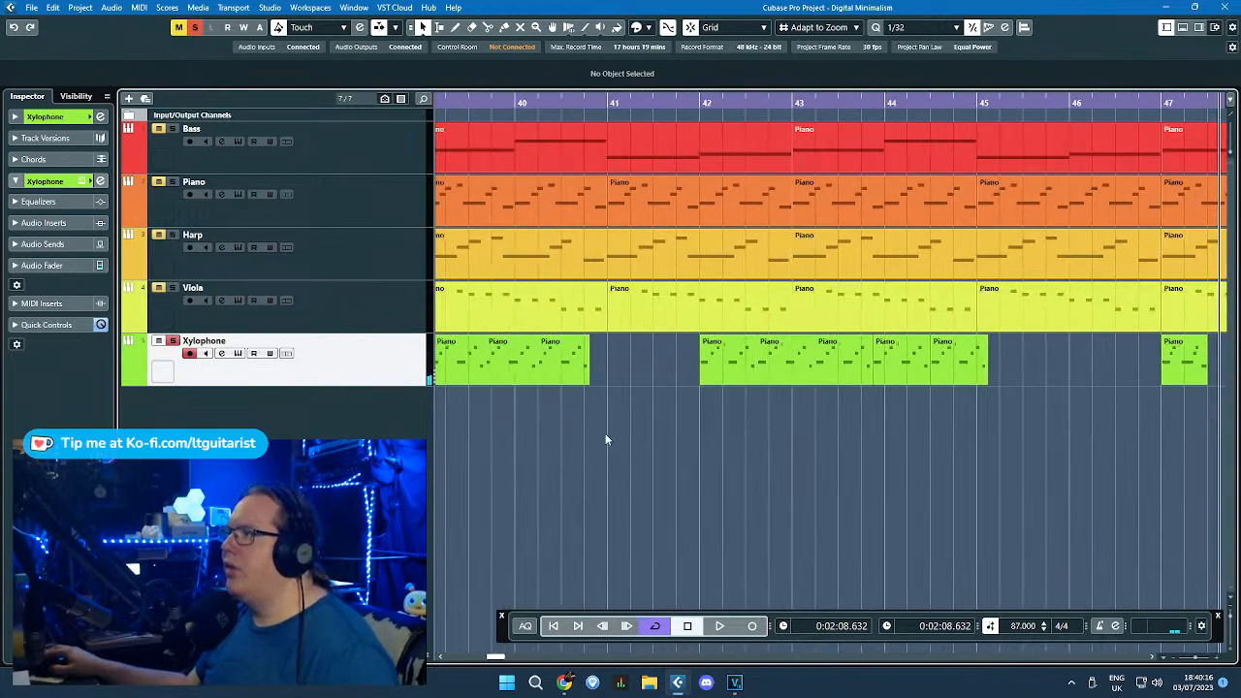
pyautogui.scroll(-3, 676, 462)
pyautogui.scroll(4, 703, 473)
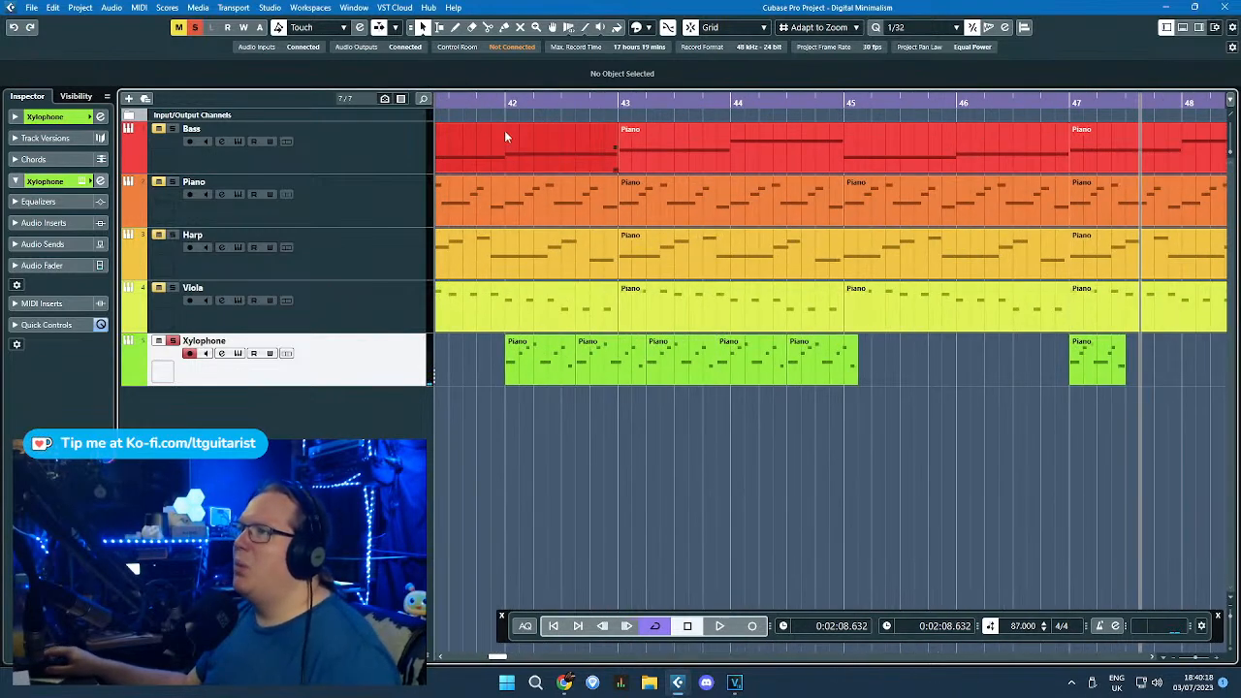
pyautogui.click(504, 102)
pyautogui.scroll(-4, 547, 169)
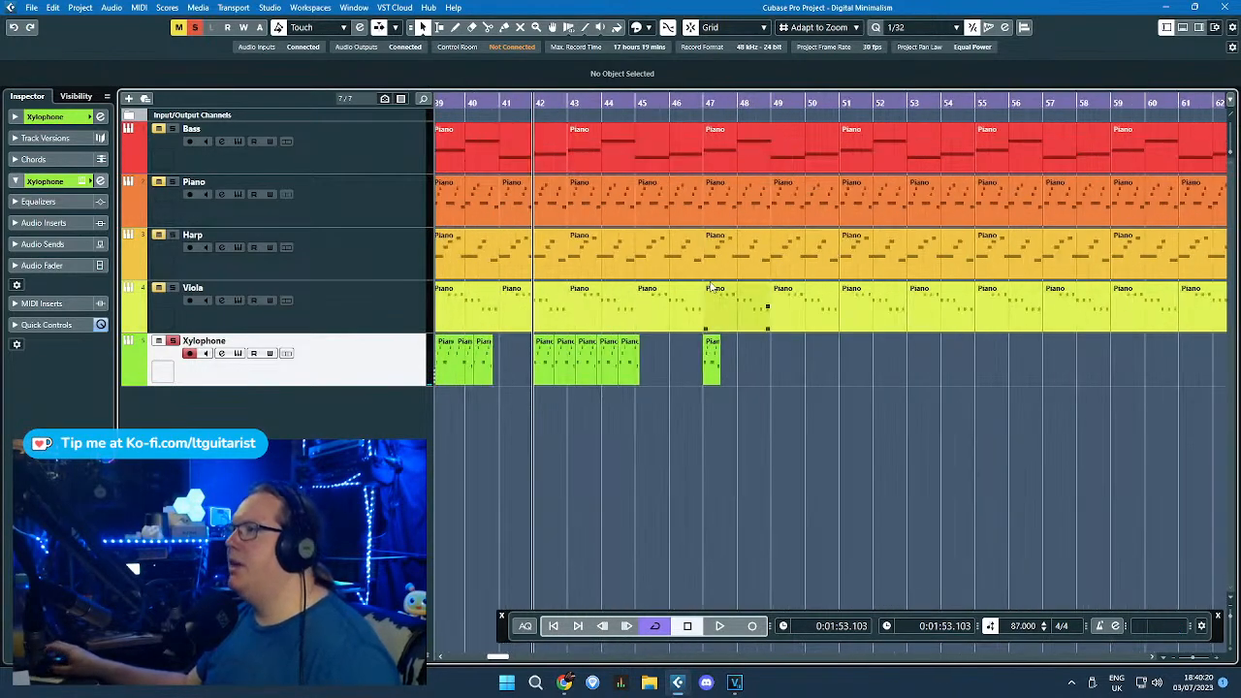
# Step: Undo the compression, octave transposition and relocation of the long Xylophone part
pyautogui.hotkey('ctrl', 'z')
pyautogui.scroll(3, 718, 412)
pyautogui.moveTo(713, 373); pyautogui.dragTo(748, 396)
pyautogui.hotkey('ctrl', 'z')
pyautogui.hotkey('ctrl', 'z')
pyautogui.hotkey('ctrl', 'shift', 'z')
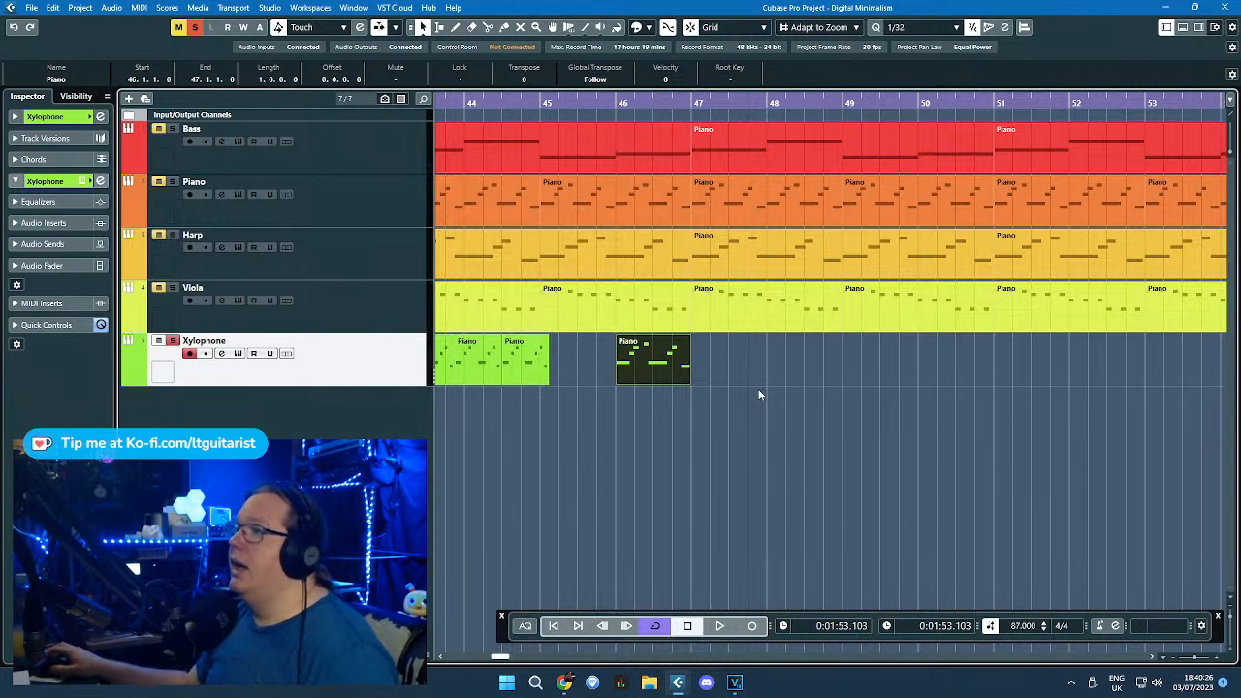
# Step: Move the long Xylophone part to bar 50 and place the last short part at bar 48, extending its end to bar 49
pyautogui.moveTo(665, 362); pyautogui.dragTo(949, 362)
pyautogui.click(569, 371)
pyautogui.moveTo(539, 363); pyautogui.dragTo(805, 361)
pyautogui.moveTo(910, 379); pyautogui.dragTo(936, 361)
pyautogui.scroll(2, 964, 383)
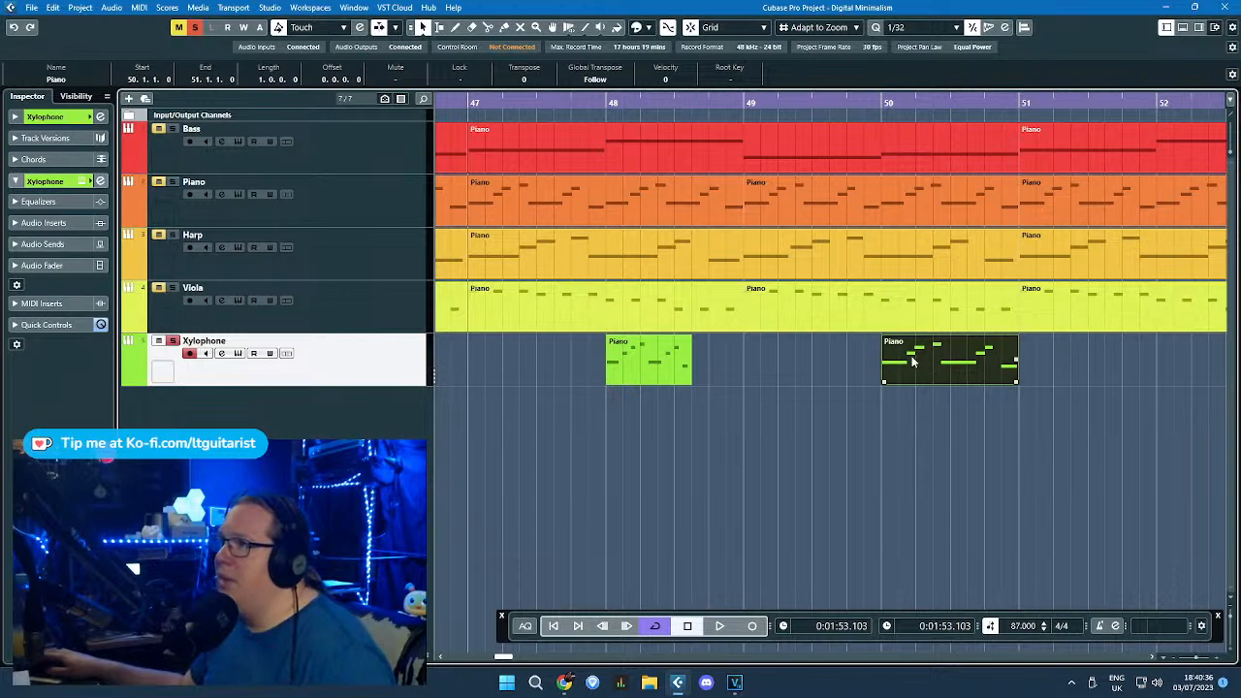
pyautogui.moveTo(692, 382); pyautogui.dragTo(741, 384)
# Step: Examine the note lengths and spacing of the bar 50 Xylophone part in the Key Editor, especially its two A#1 notes
pyautogui.click(927, 376)
pyautogui.doubleClick(959, 373)
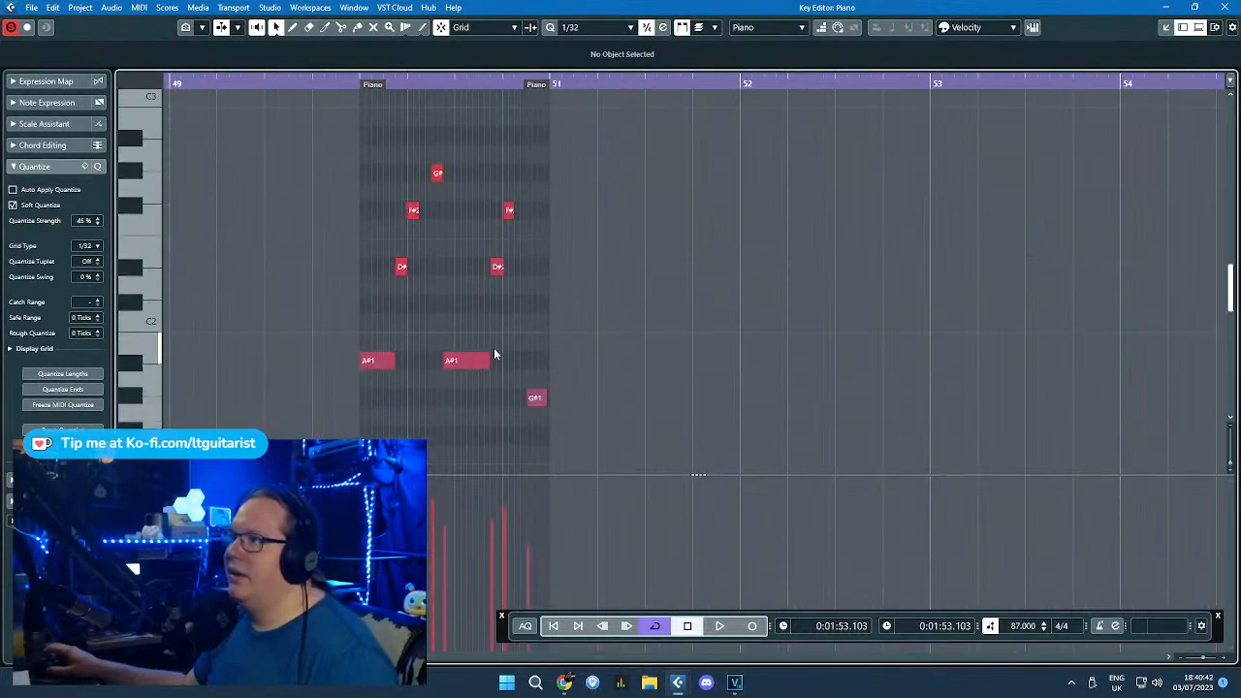
pyautogui.scroll(-2, 466, 349)
pyautogui.keyDown('ctrl'); pyautogui.scroll(3, 426, 344); pyautogui.keyUp('ctrl')
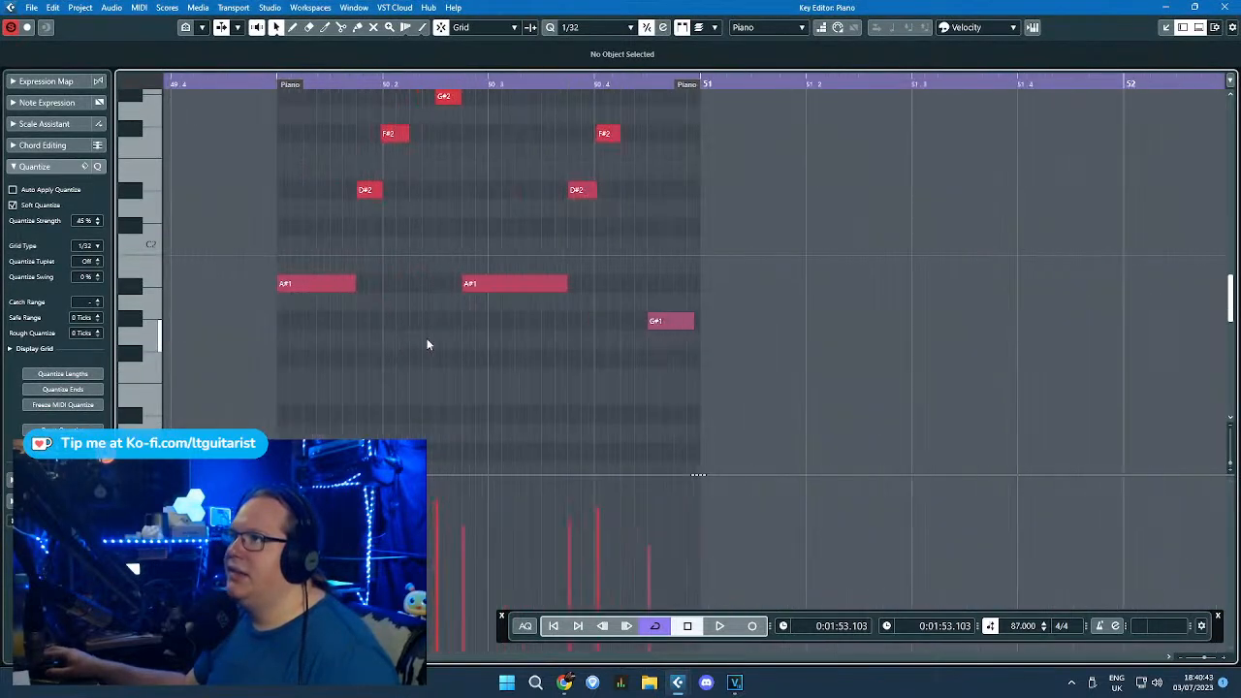
pyautogui.click(469, 287)
pyautogui.click(347, 287)
pyautogui.scroll(2, 386, 295)
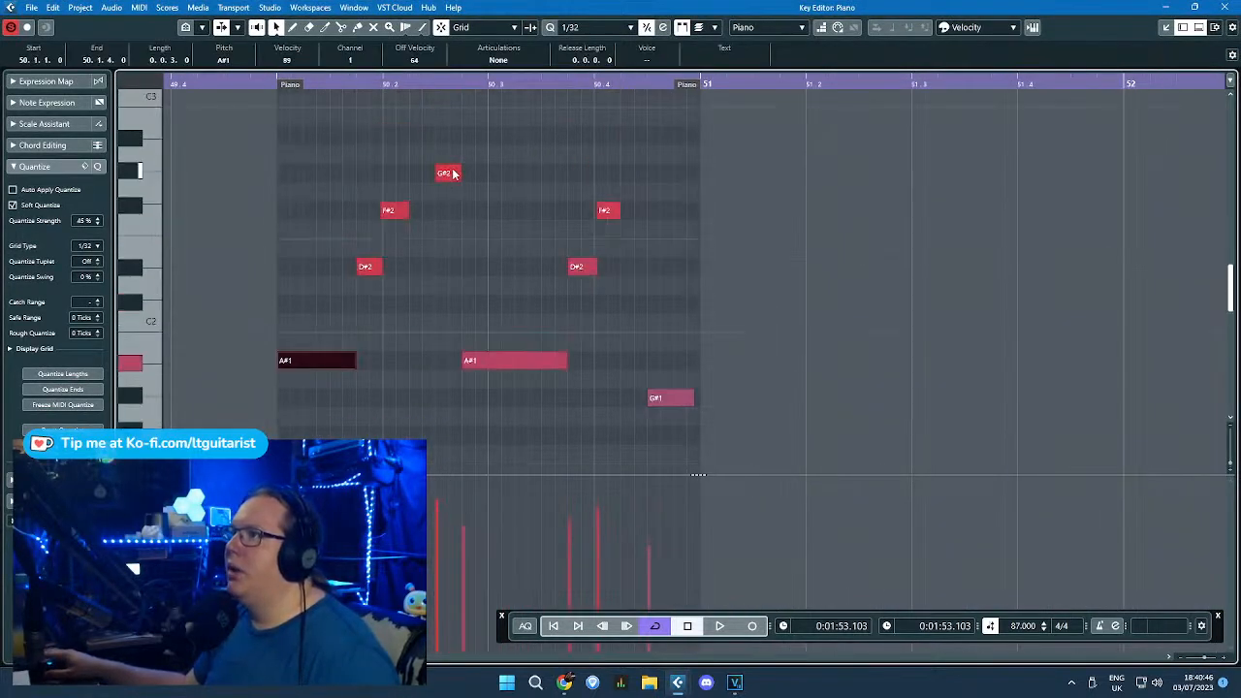
pyautogui.click(486, 361)
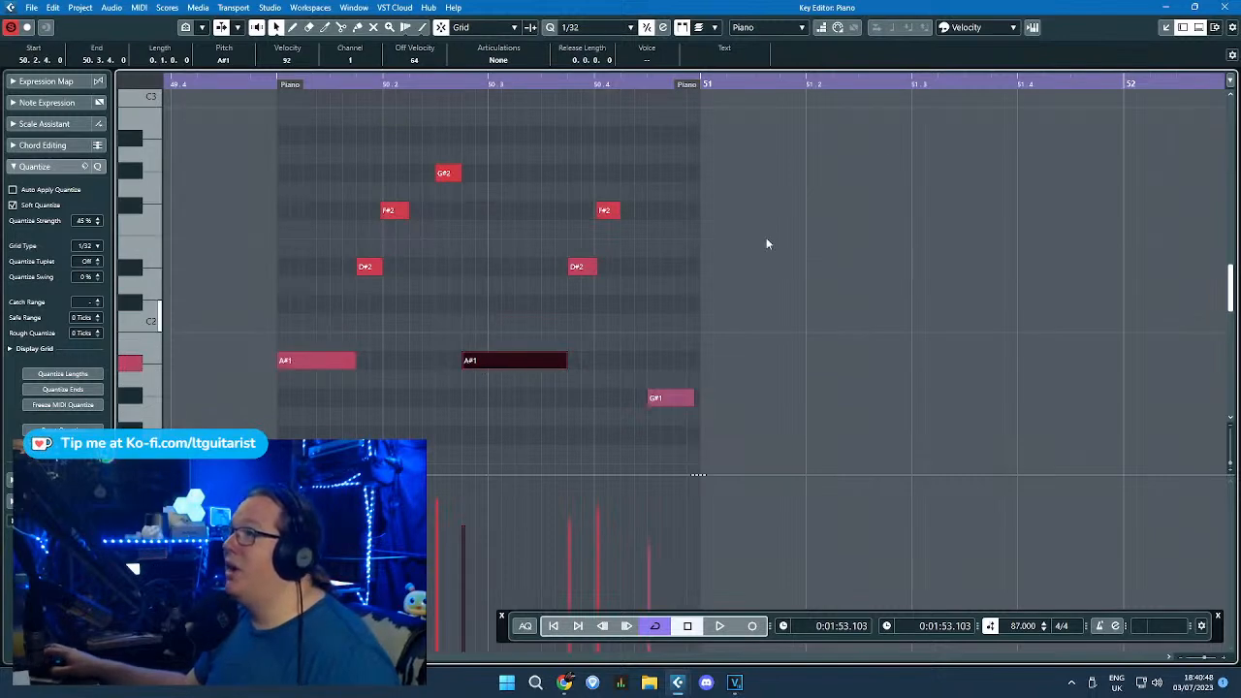
pyautogui.click(836, 165)
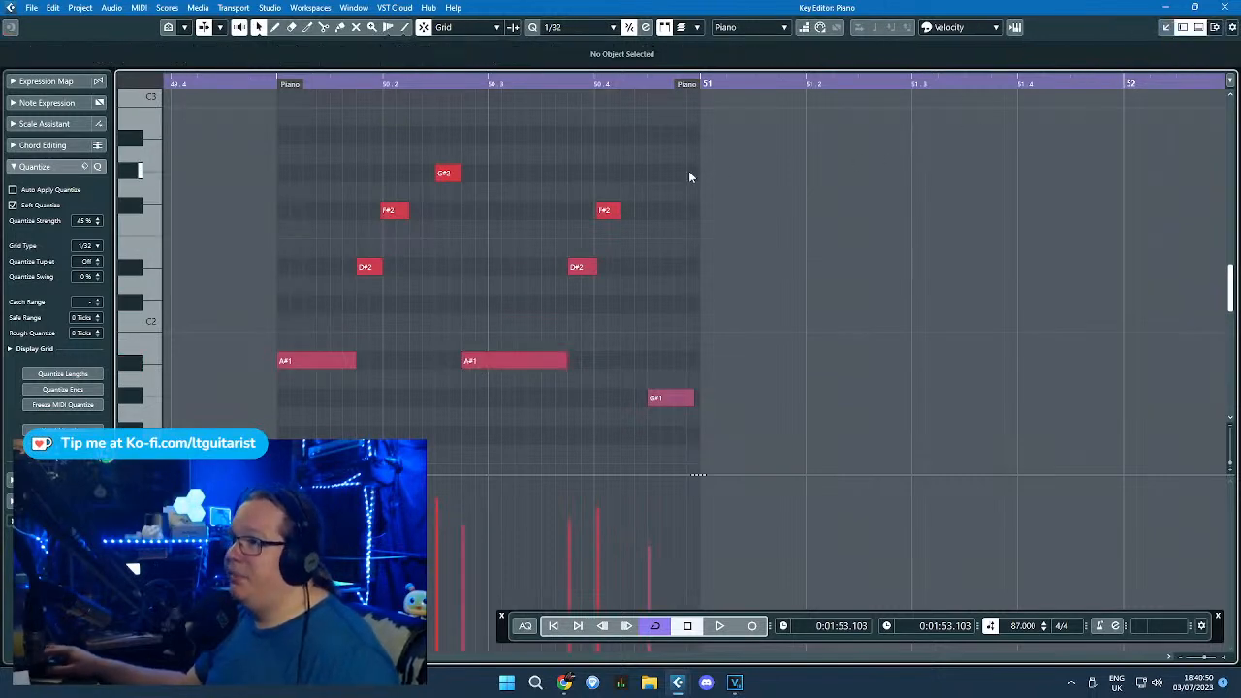
pyautogui.moveTo(379, 346); pyautogui.dragTo(300, 392)
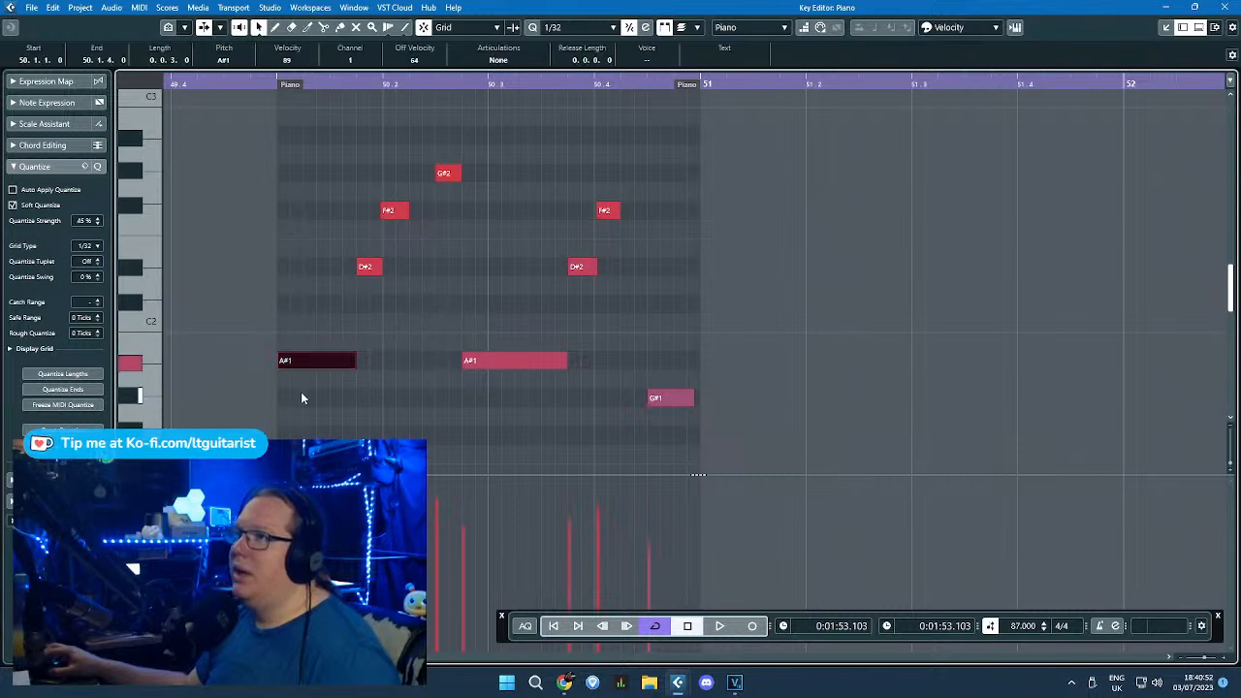
pyautogui.scroll(2, 275, 338)
pyautogui.moveTo(276, 330); pyautogui.dragTo(382, 337)
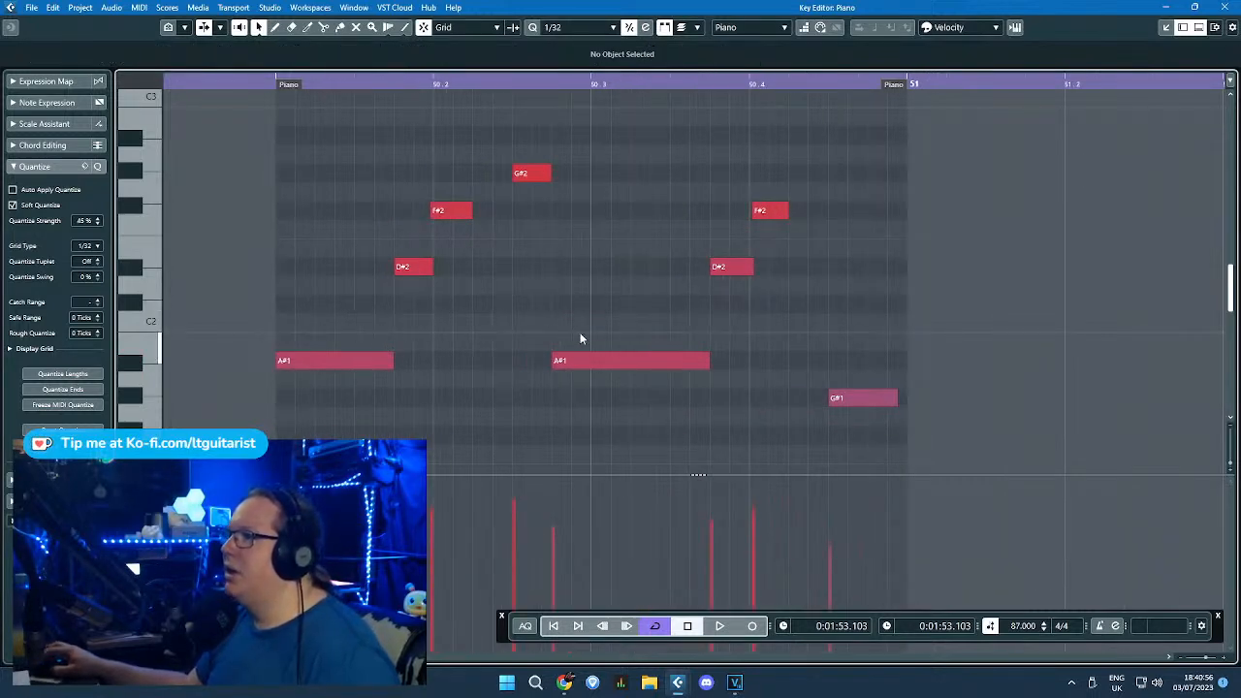
pyautogui.click(1220, 7)
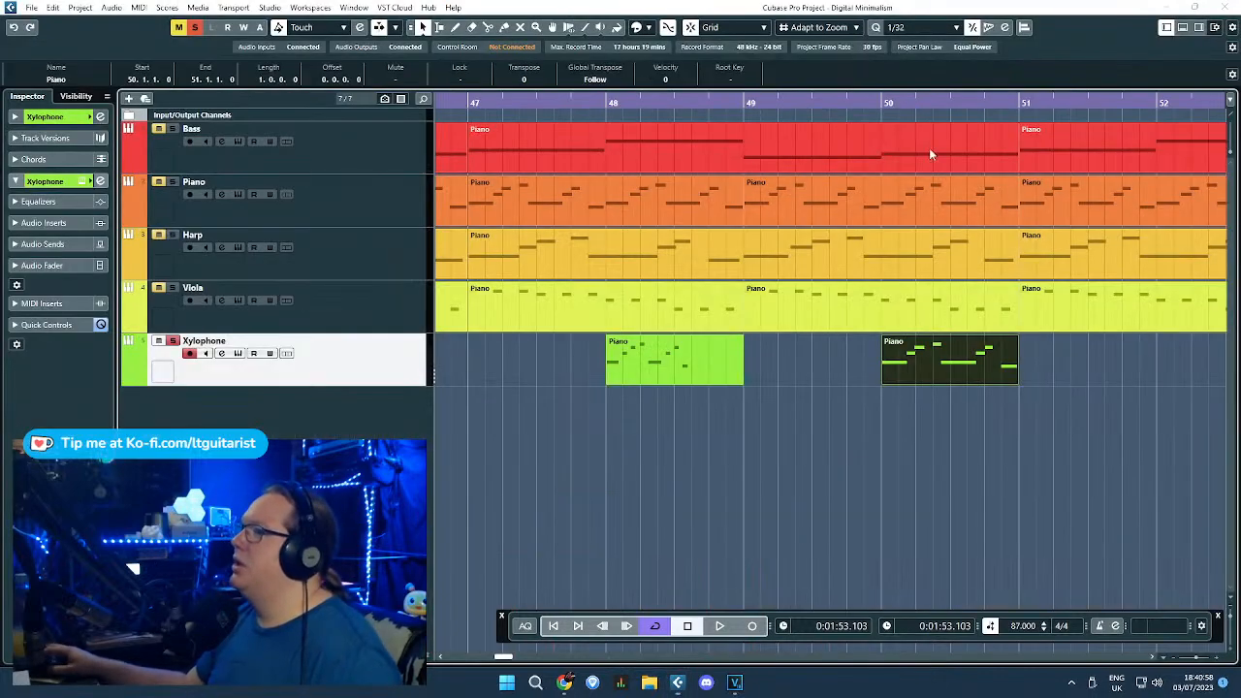
# Step: In the bar 48 Xylophone part, shift the final D#4, F#4 and G#3 notes one sixteenth later
pyautogui.doubleClick(700, 345)
pyautogui.moveTo(361, 323)
pyautogui.mouseDown()
pyautogui.moveTo(165, 353)
pyautogui.moveTo(365, 328)
pyautogui.mouseUp()
pyautogui.moveTo(572, 411); pyautogui.dragTo(446, 194)
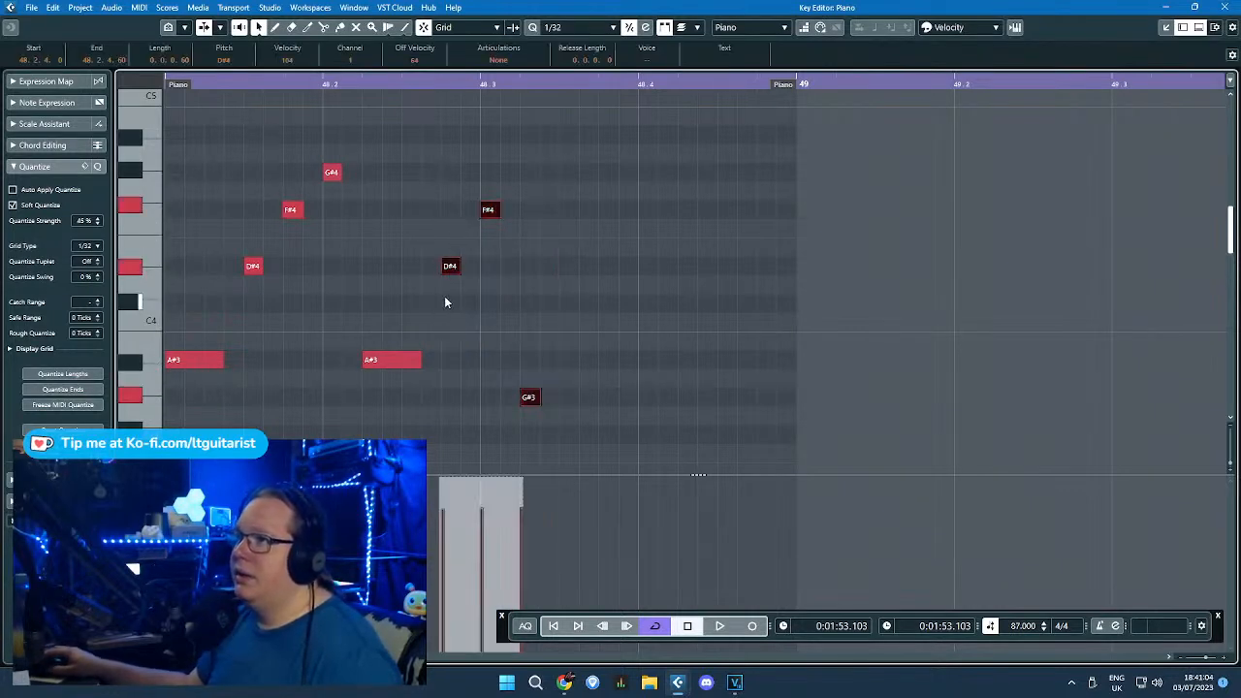
pyautogui.moveTo(450, 267); pyautogui.dragTo(489, 267)
# Step: Lengthen the second A#3 note by one sixteenth and shorten the bar 48 part to end one sixteenth before 48.4
pyautogui.moveTo(418, 359); pyautogui.dragTo(458, 368)
pyautogui.hotkey('ctrl', 'z')
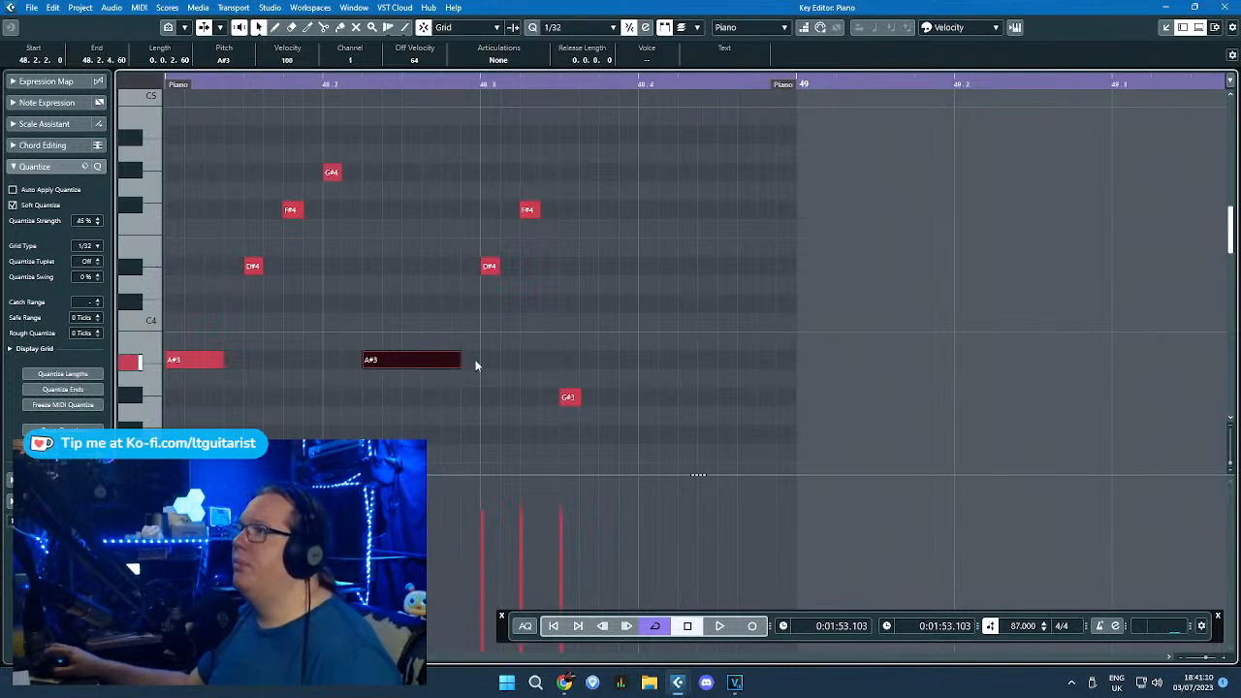
pyautogui.moveTo(785, 92); pyautogui.dragTo(599, 121)
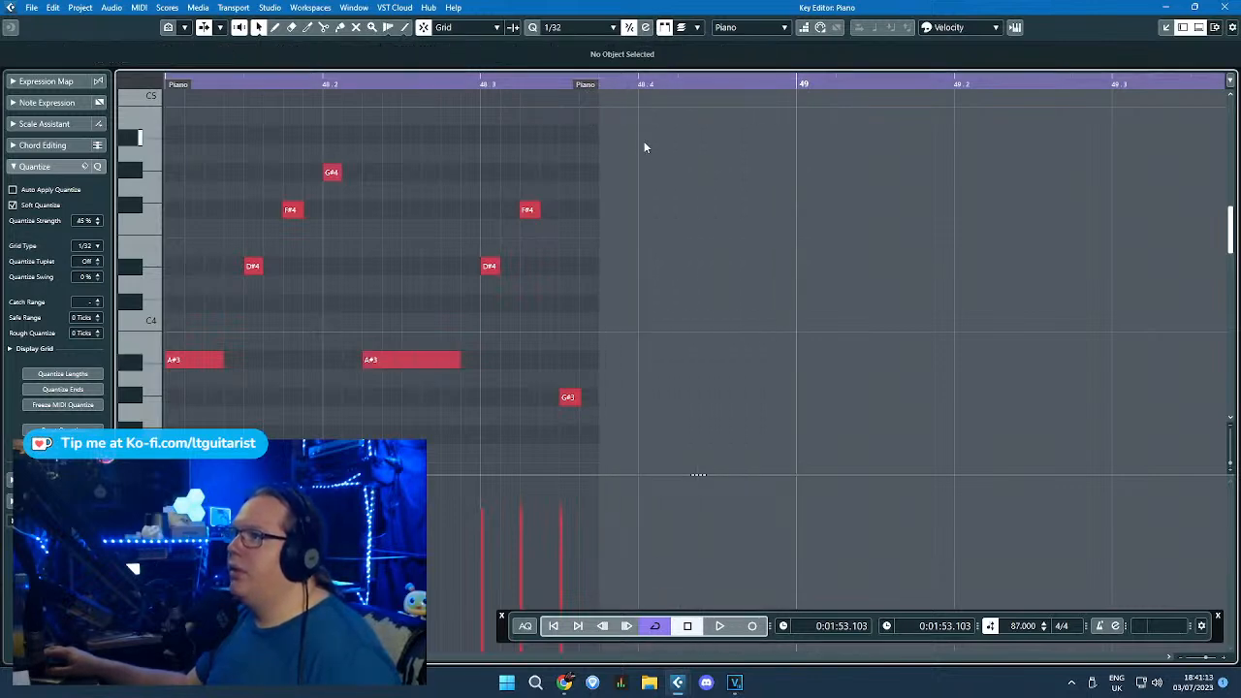
# Step: Repeat the bar 48 Xylophone part into four back-to-back copies, and place a further copy at bar 53 before the long part
pyautogui.click(1222, 9)
pyautogui.hotkey('ctrl', 'd')
pyautogui.scroll(-4, 812, 391)
pyautogui.moveTo(858, 364); pyautogui.dragTo(1088, 362)
pyautogui.moveTo(918, 383); pyautogui.dragTo(776, 368)
pyautogui.hotkey('ctrl', 'd')
pyautogui.scroll(1, 947, 407)
pyautogui.hotkey('ctrl', 'z')
pyautogui.moveTo(841, 374); pyautogui.dragTo(997, 372)
pyautogui.click(1112, 417)
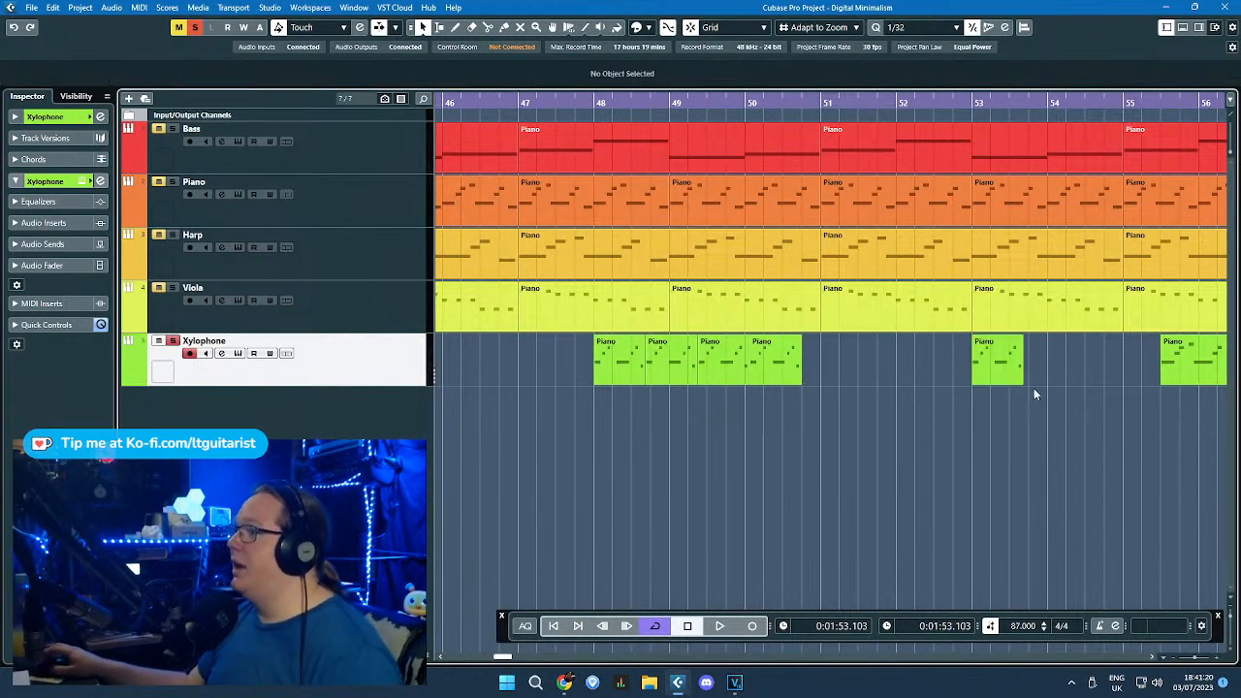
# Step: In the bar 53 part, extend the end to 53.4, shift everything after the first A#3 one sixteenth later and lengthen that A#3 to match
pyautogui.doubleClick(1002, 372)
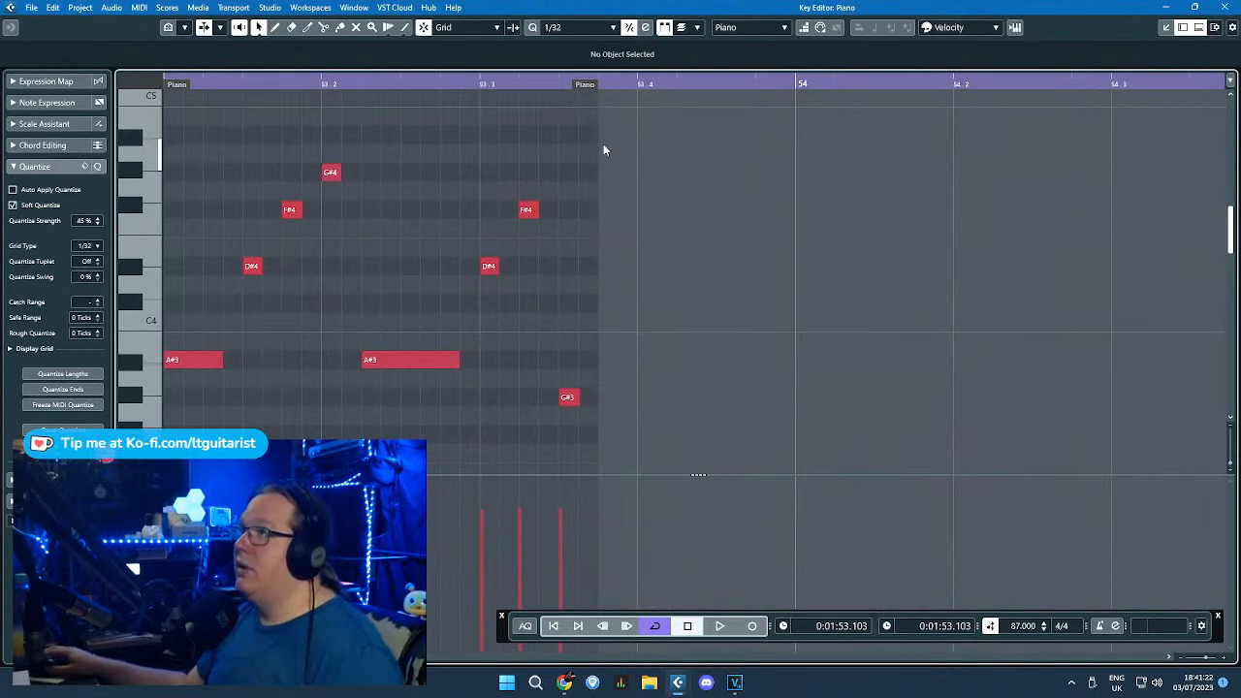
pyautogui.moveTo(588, 89); pyautogui.dragTo(242, 412)
pyautogui.moveTo(256, 270); pyautogui.dragTo(295, 269)
pyautogui.click(227, 342)
pyautogui.moveTo(222, 360); pyautogui.dragTo(261, 359)
pyautogui.click(374, 337)
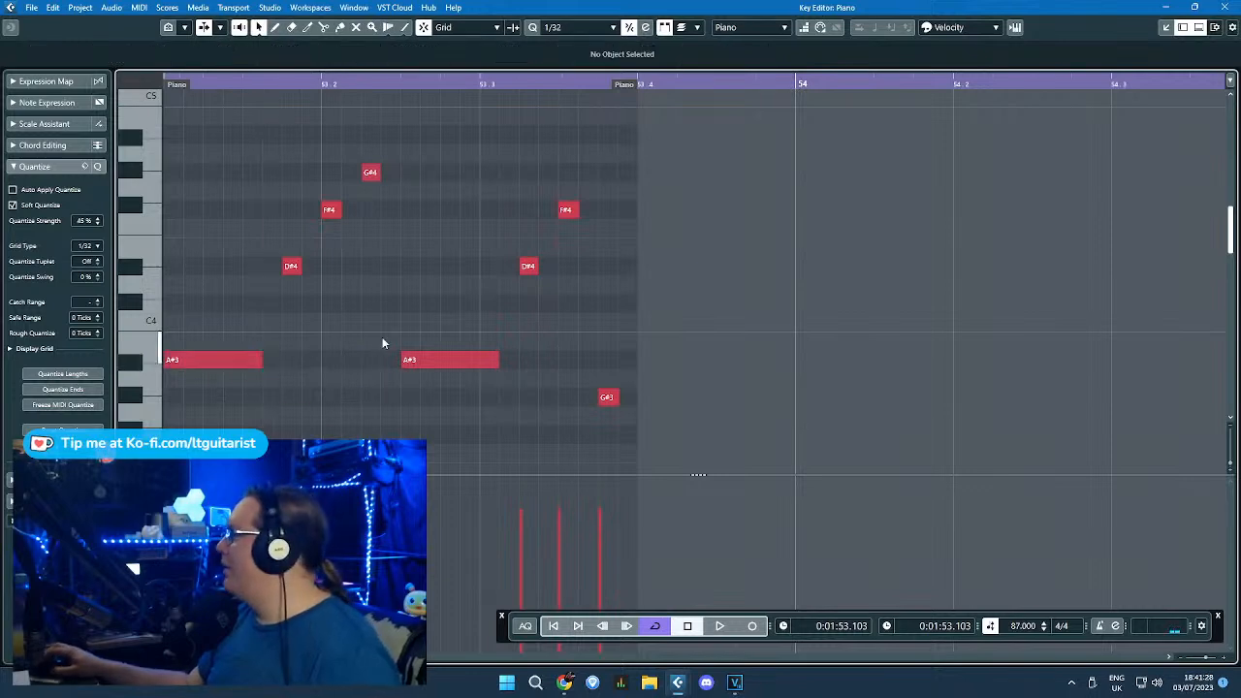
pyautogui.click(1225, 8)
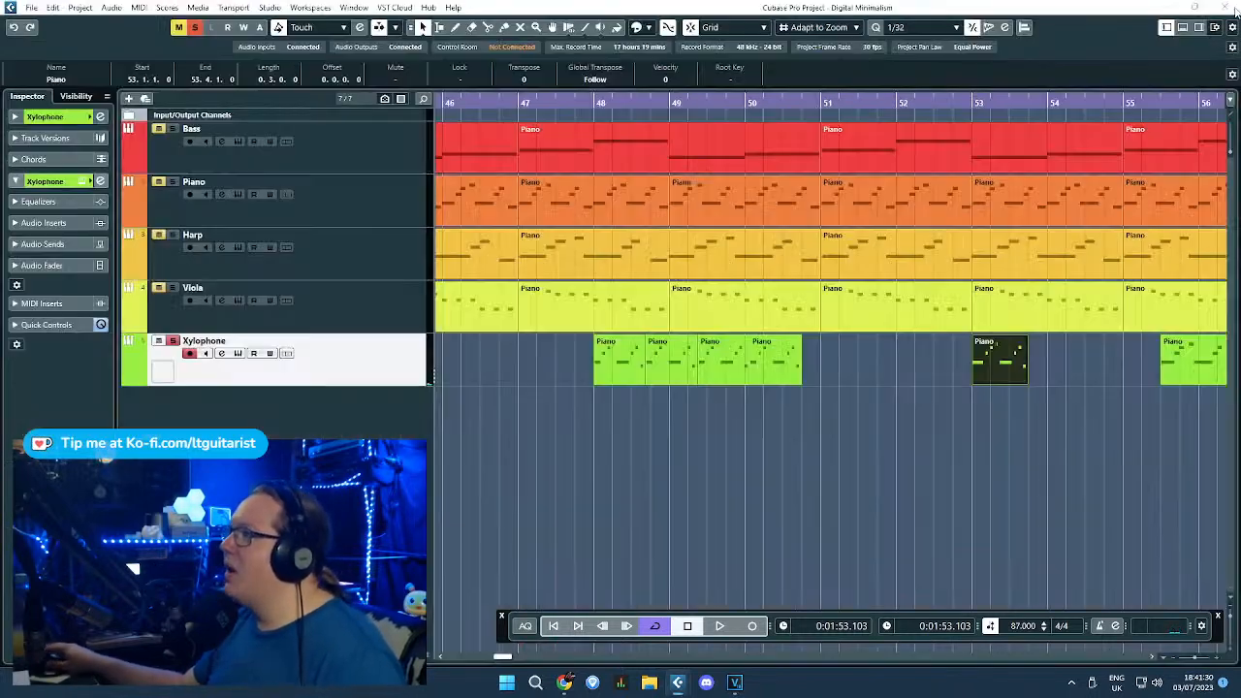
# Step: Repeat the bar 53 Xylophone part into a back-to-back run and move the long part clear of the copies
pyautogui.moveTo(967, 448); pyautogui.dragTo(1231, 473)
pyautogui.moveTo(876, 455); pyautogui.dragTo(758, 376)
pyautogui.hotkey('ctrl', 'd')
pyautogui.hotkey('ctrl', 'd')
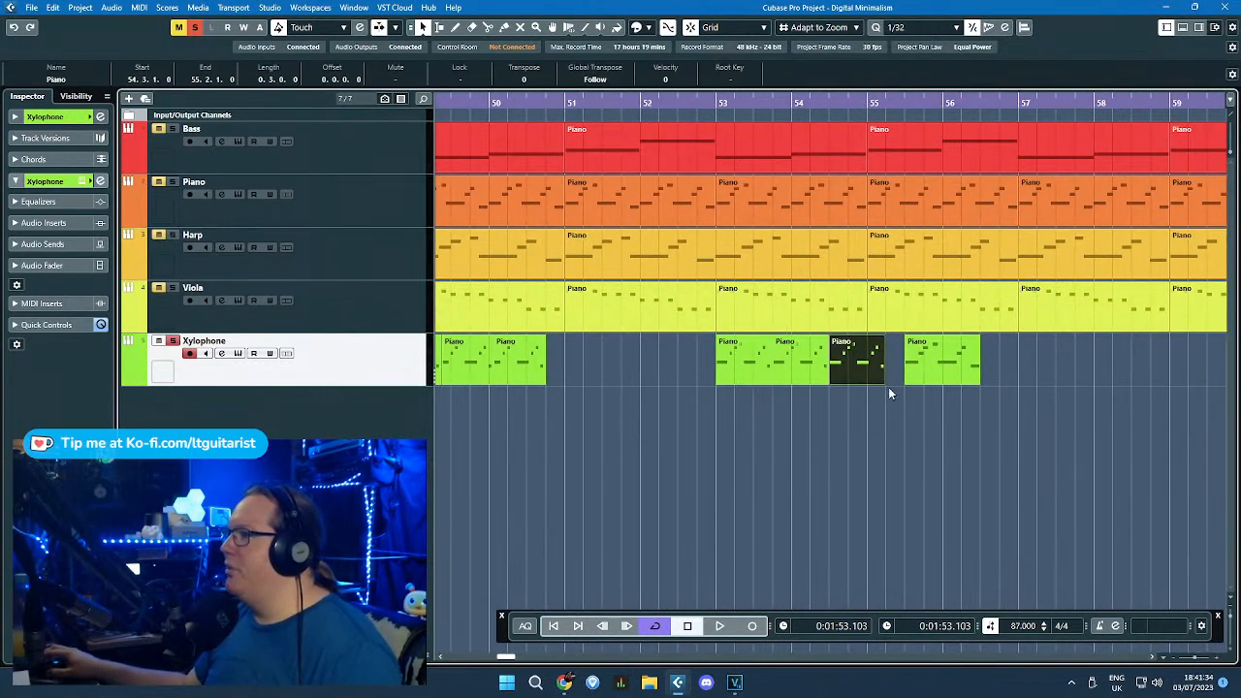
pyautogui.moveTo(1133, 368); pyautogui.dragTo(1152, 371)
pyautogui.moveTo(977, 394); pyautogui.dragTo(754, 369)
pyautogui.hotkey('ctrl', 'd')
# Step: Move the long Xylophone part beyond bar 61 and place a copy of the short part at bar 59
pyautogui.scroll(-3, 752, 370)
pyautogui.scroll(3, 935, 373)
pyautogui.moveTo(935, 370); pyautogui.dragTo(1201, 370)
pyautogui.moveTo(857, 373); pyautogui.dragTo(995, 368)
pyautogui.hotkey('ctrl', 'd')
pyautogui.moveTo(1049, 424); pyautogui.dragTo(1231, 436)
# Step: Extend the bar 59 part to 59.4.2 and shift its final D#4, F#4 and G#3 notes one sixteenth later
pyautogui.doubleClick(630, 380)
pyautogui.moveTo(637, 83); pyautogui.dragTo(667, 89)
pyautogui.moveTo(705, 163)
pyautogui.mouseDown()
pyautogui.moveTo(632, 222)
pyautogui.moveTo(528, 408)
pyautogui.mouseUp()
pyautogui.moveTo(607, 397); pyautogui.dragTo(644, 398)
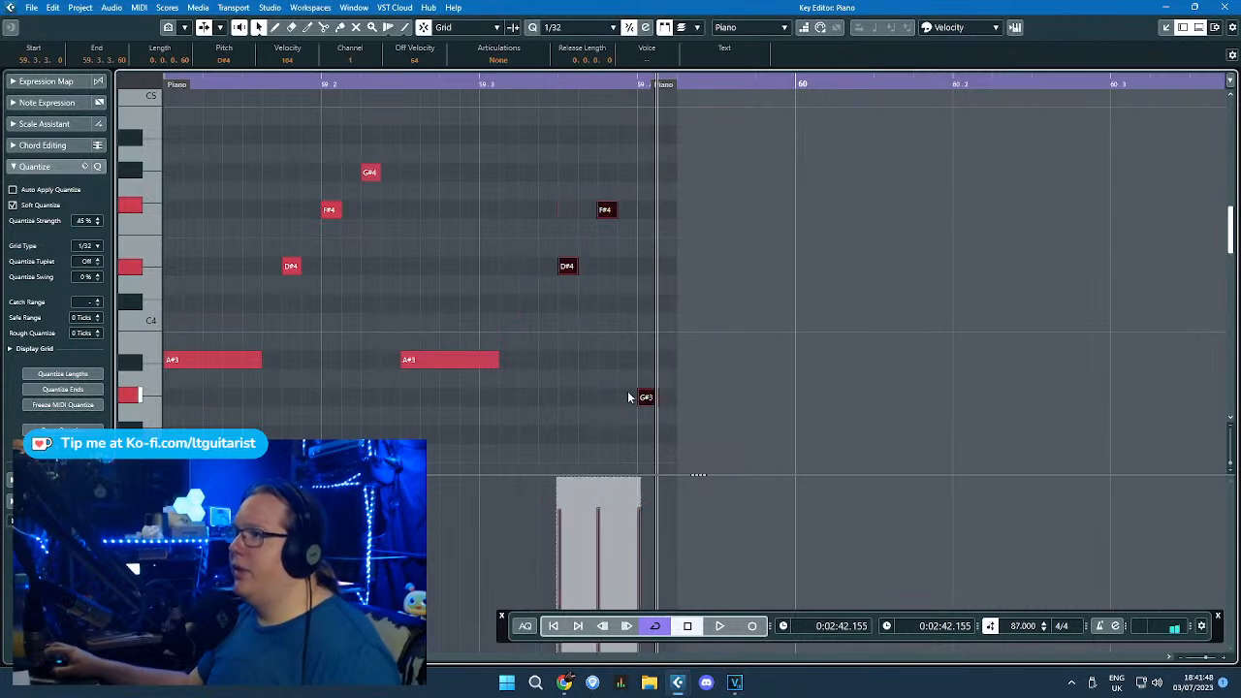
# Step: Lengthen the second A#3 note of the bar 59 part by one sixteenth and return to the project
pyautogui.click(507, 363)
pyautogui.moveTo(500, 360); pyautogui.dragTo(541, 358)
pyautogui.click(556, 364)
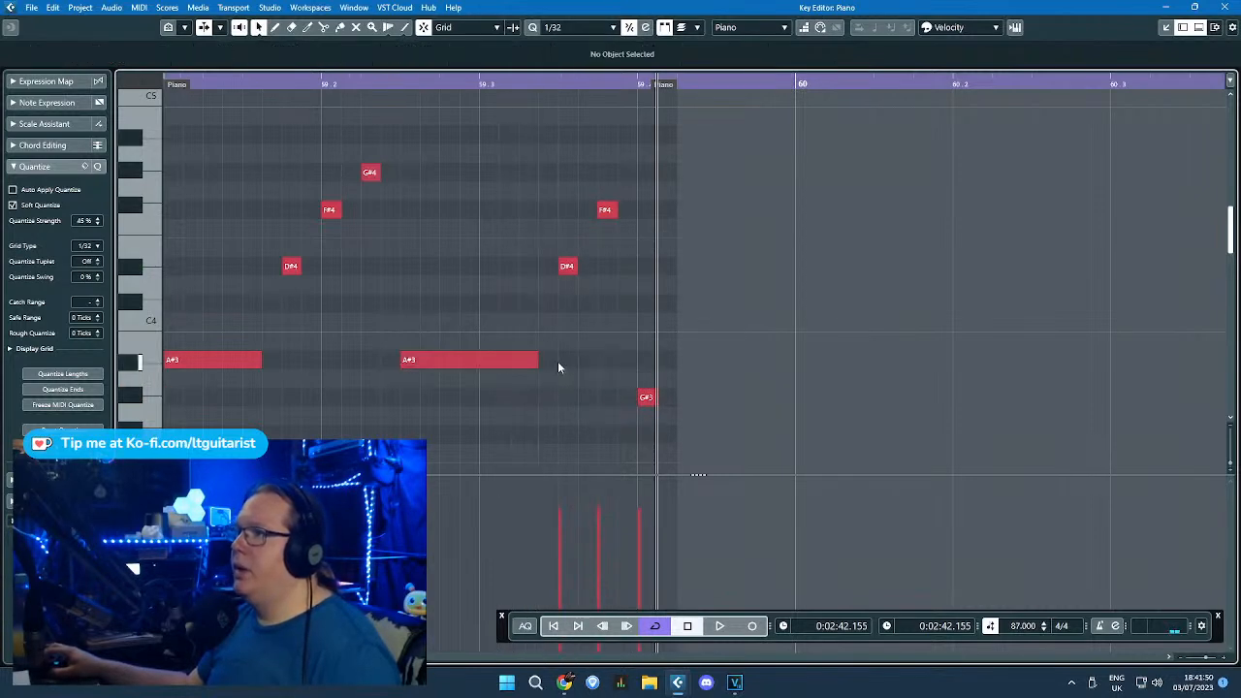
pyautogui.scroll(-2, 568, 372)
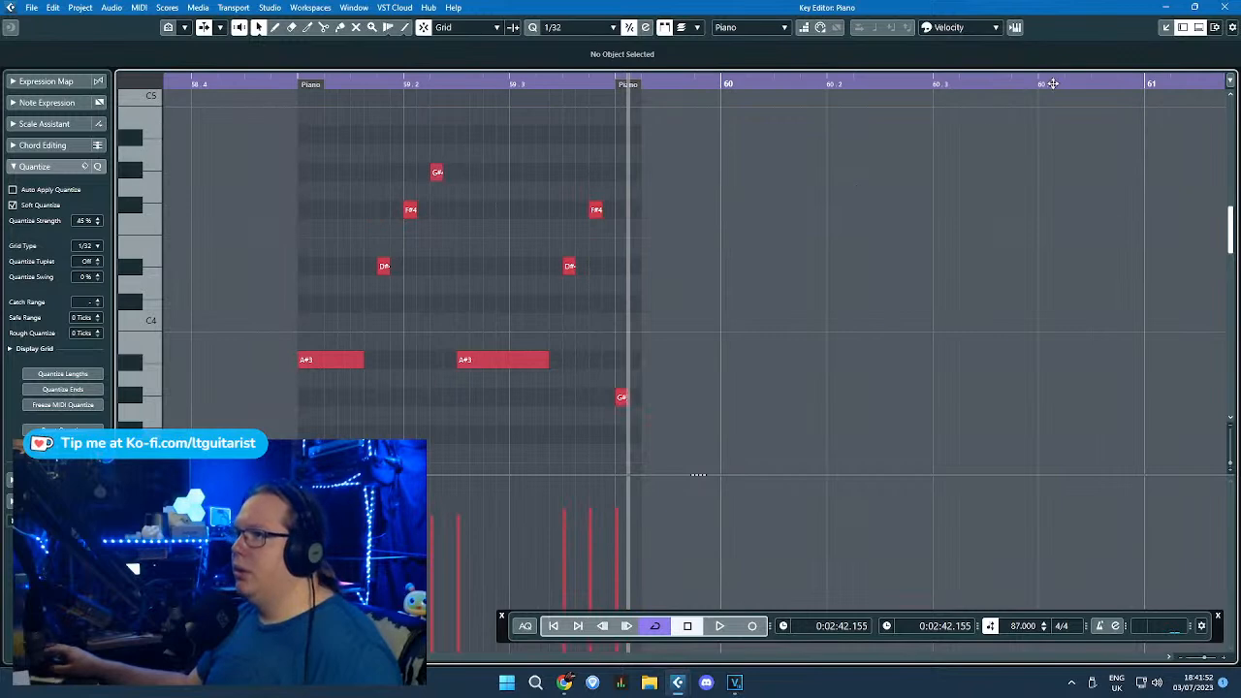
pyautogui.click(1225, 8)
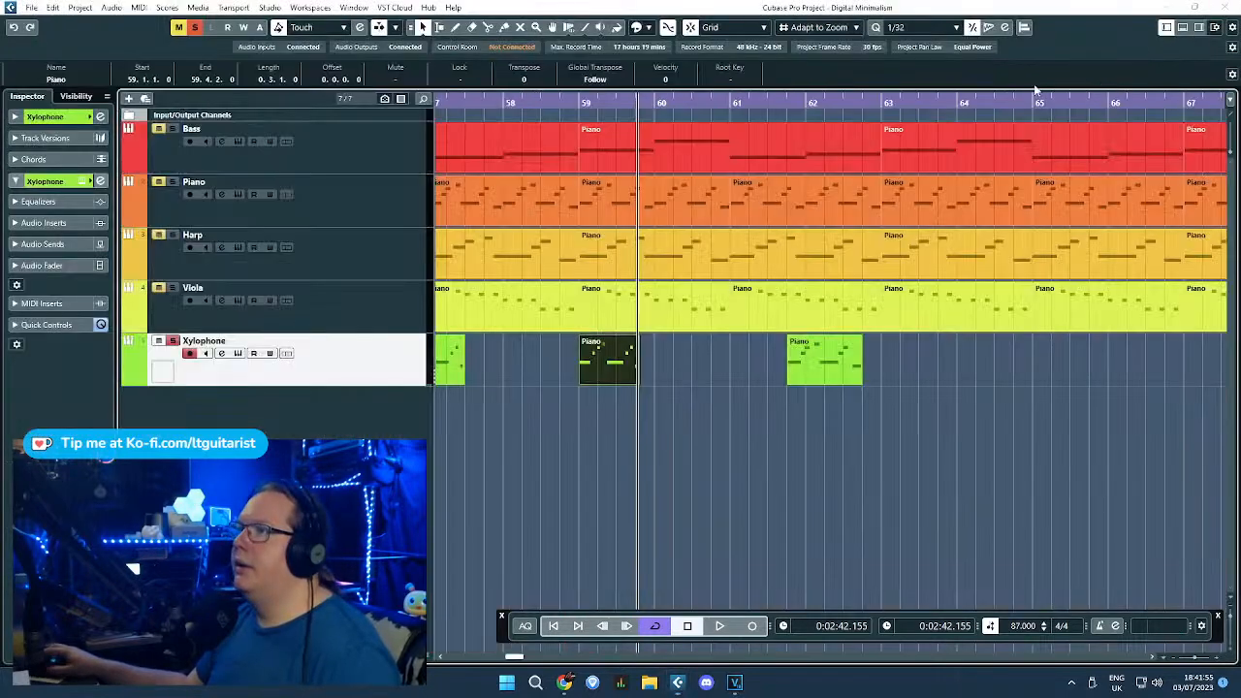
# Step: Play back the edited Xylophone part from bar 59
pyautogui.doubleClick(578, 105)
pyautogui.scroll(2, 669, 300)
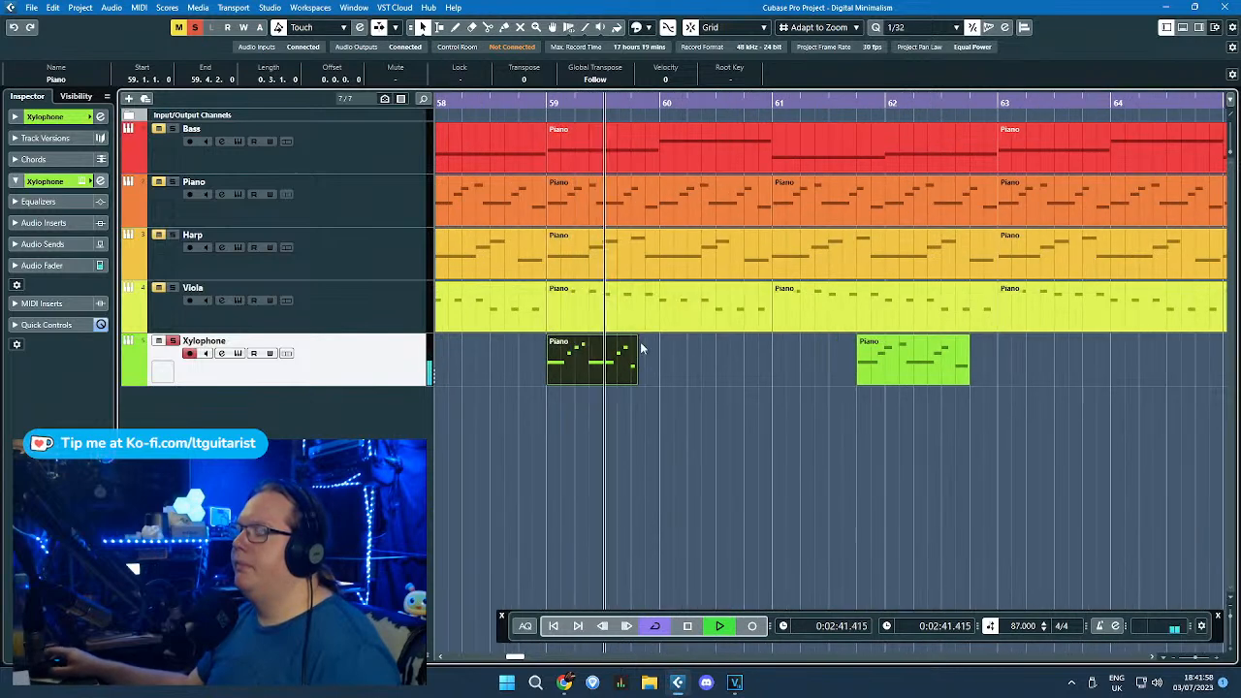
pyautogui.scroll(-2, 634, 417)
pyautogui.press('space')
# Step: Move the long Xylophone part later and repeat the bar 59 part until four copies run back to back
pyautogui.moveTo(746, 370); pyautogui.dragTo(836, 370)
pyautogui.click(622, 377)
pyautogui.moveTo(623, 377); pyautogui.dragTo(661, 377)
pyautogui.scroll(3, 640, 383)
pyautogui.click(554, 375)
pyautogui.hotkey('ctrl', 'd')
pyautogui.scroll(-3, 555, 375)
pyautogui.scroll(-1, 739, 373)
# Step: Place a copy of the short Xylophone part at bar 66 and move the long part to 68.2
pyautogui.moveTo(739, 363); pyautogui.dragTo(958, 361)
pyautogui.click(704, 366)
pyautogui.moveTo(730, 364); pyautogui.dragTo(850, 361)
pyautogui.scroll(4, 908, 393)
pyautogui.moveTo(1015, 375); pyautogui.dragTo(966, 374)
pyautogui.keyDown('ctrl'); pyautogui.scroll(5, 729, 385); pyautogui.keyUp('ctrl')
pyautogui.scroll(-2, 873, 376)
pyautogui.moveTo(866, 377); pyautogui.dragTo(1115, 377)
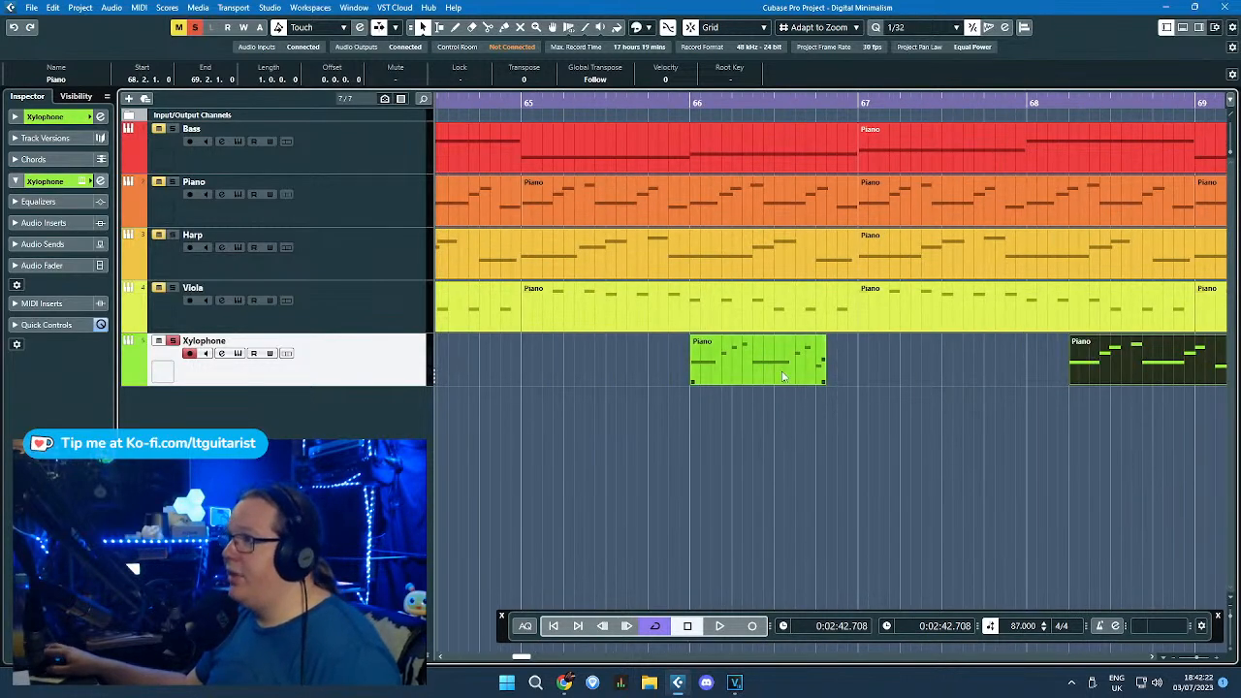
# Step: In the bar 66 part, extend the end to 66.4.3 and shift the first G#4 and all notes from the second A#3 one sixteenth later
pyautogui.doubleClick(785, 376)
pyautogui.moveTo(498, 90); pyautogui.dragTo(332, 417)
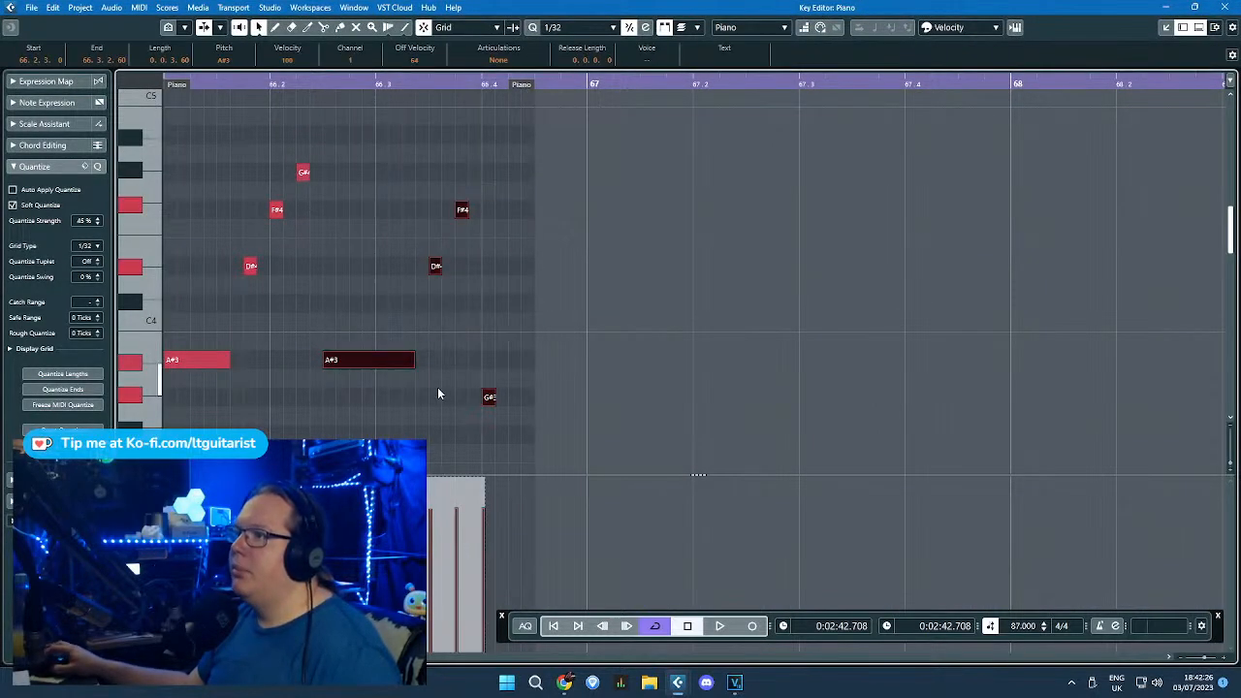
pyautogui.moveTo(491, 400); pyautogui.dragTo(515, 391)
pyautogui.click(346, 212)
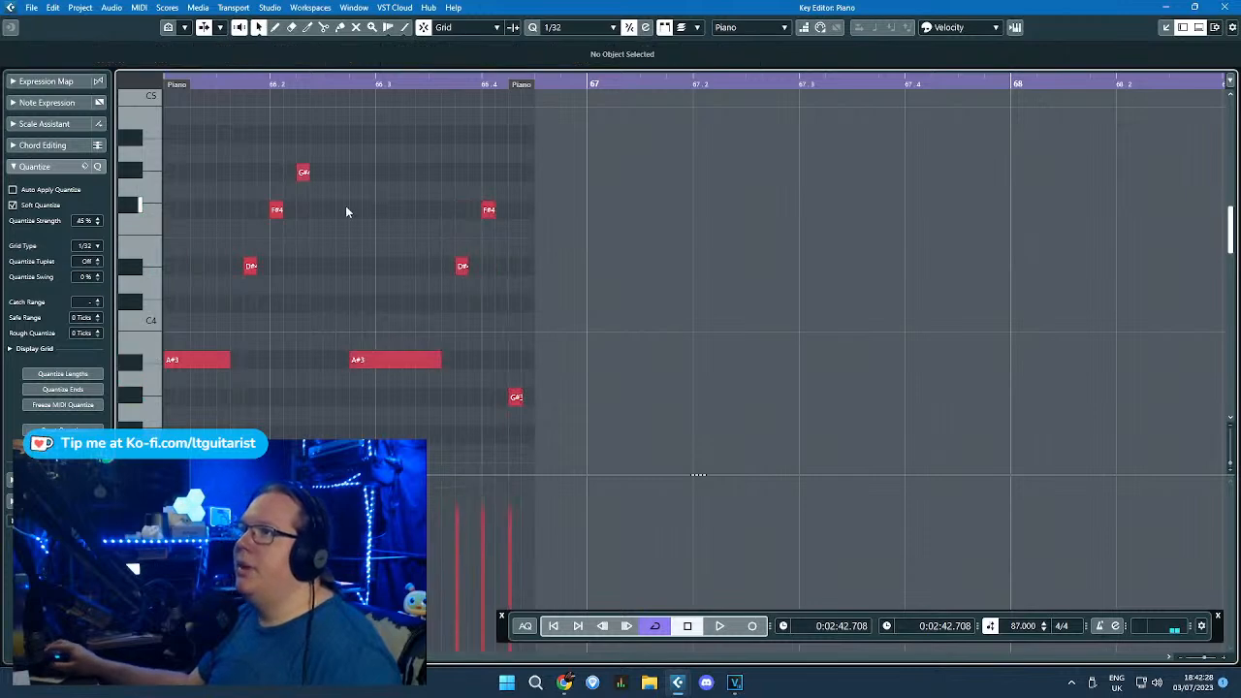
pyautogui.moveTo(306, 181); pyautogui.dragTo(331, 179)
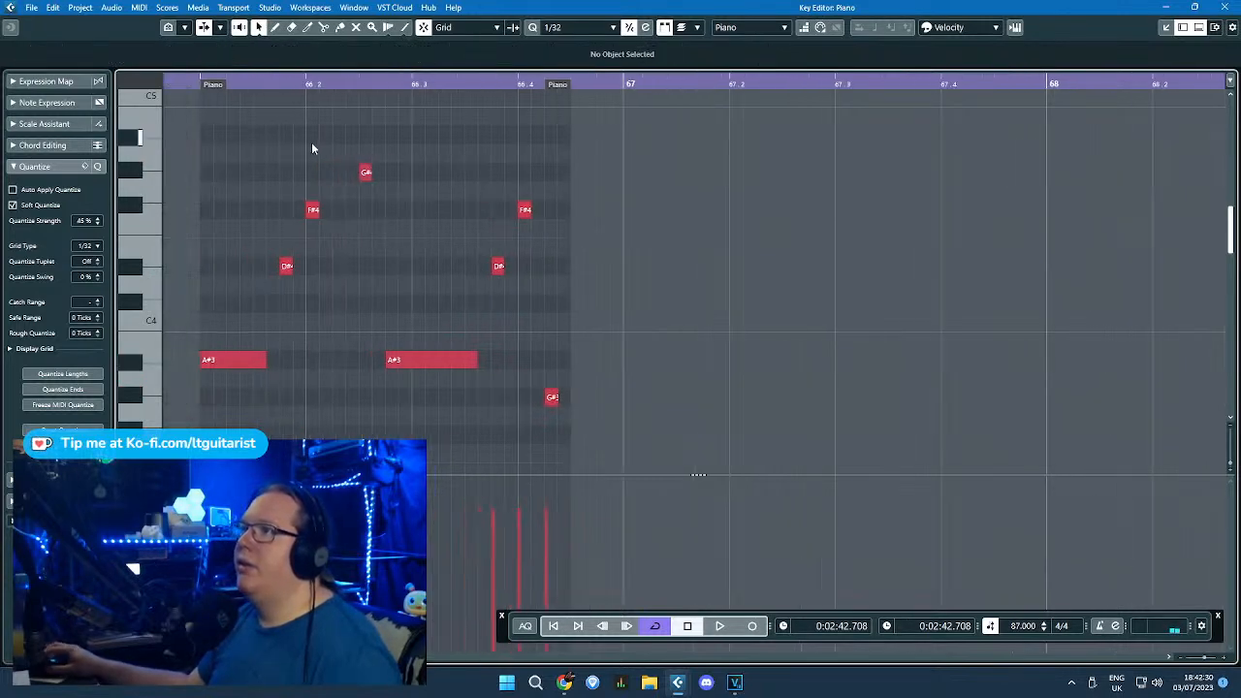
pyautogui.click(1224, 8)
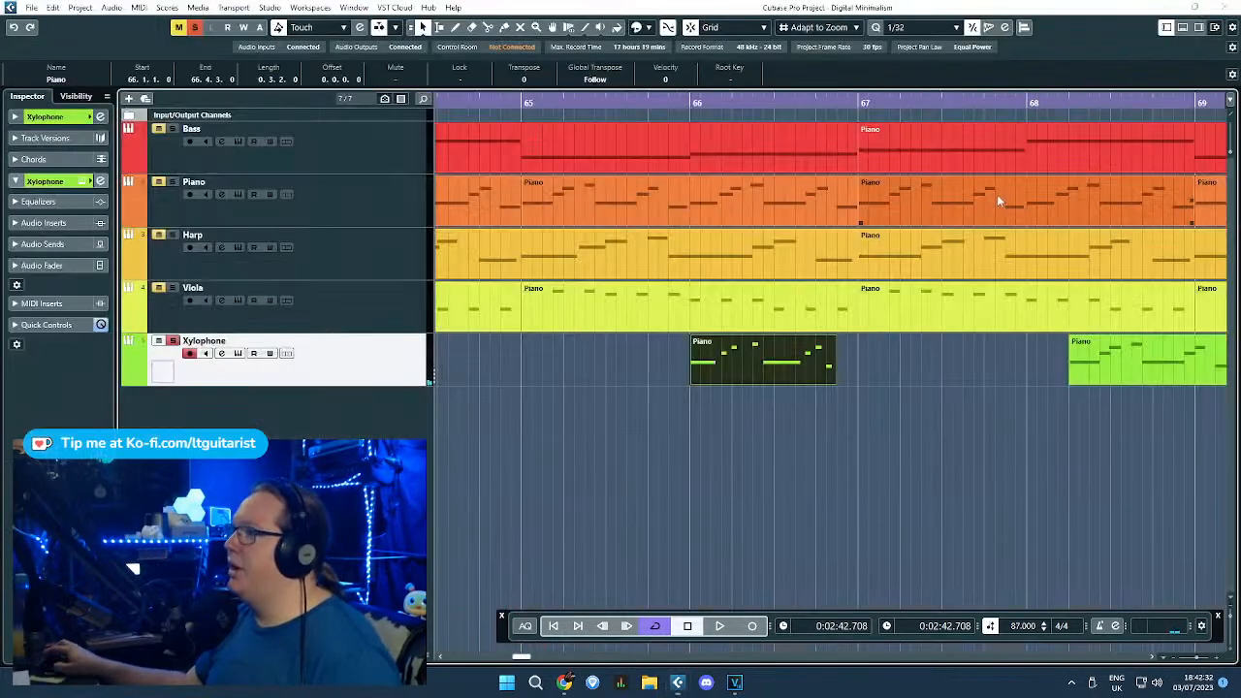
# Step: Move the long Xylophone part to bar 74 and repeat the bar 66 part three times
pyautogui.scroll(-7, 992, 330)
pyautogui.moveTo(1008, 363); pyautogui.dragTo(1019, 366)
pyautogui.scroll(5, 1003, 369)
pyautogui.click(909, 368)
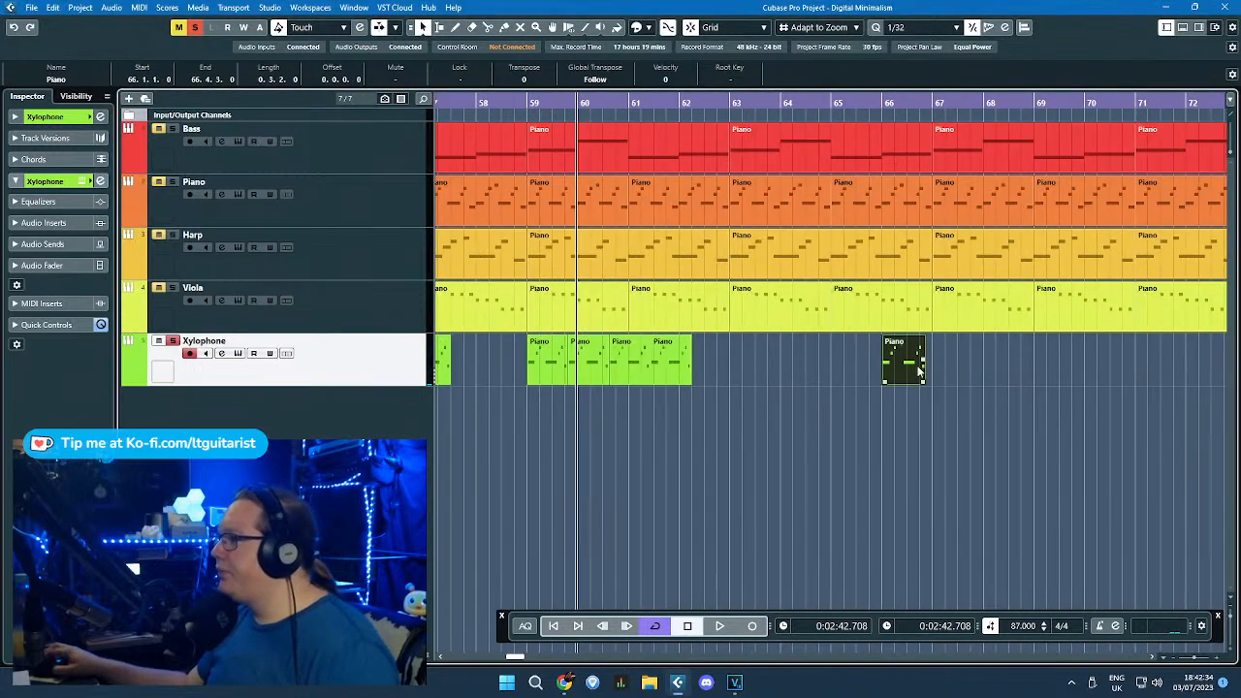
pyautogui.scroll(5, 925, 371)
pyautogui.hotkey('ctrl', 'd')
pyautogui.hotkey('ctrl', 'd')
pyautogui.hotkey('ctrl', 'd')
pyautogui.scroll(-7, 848, 386)
pyautogui.scroll(4, 1051, 418)
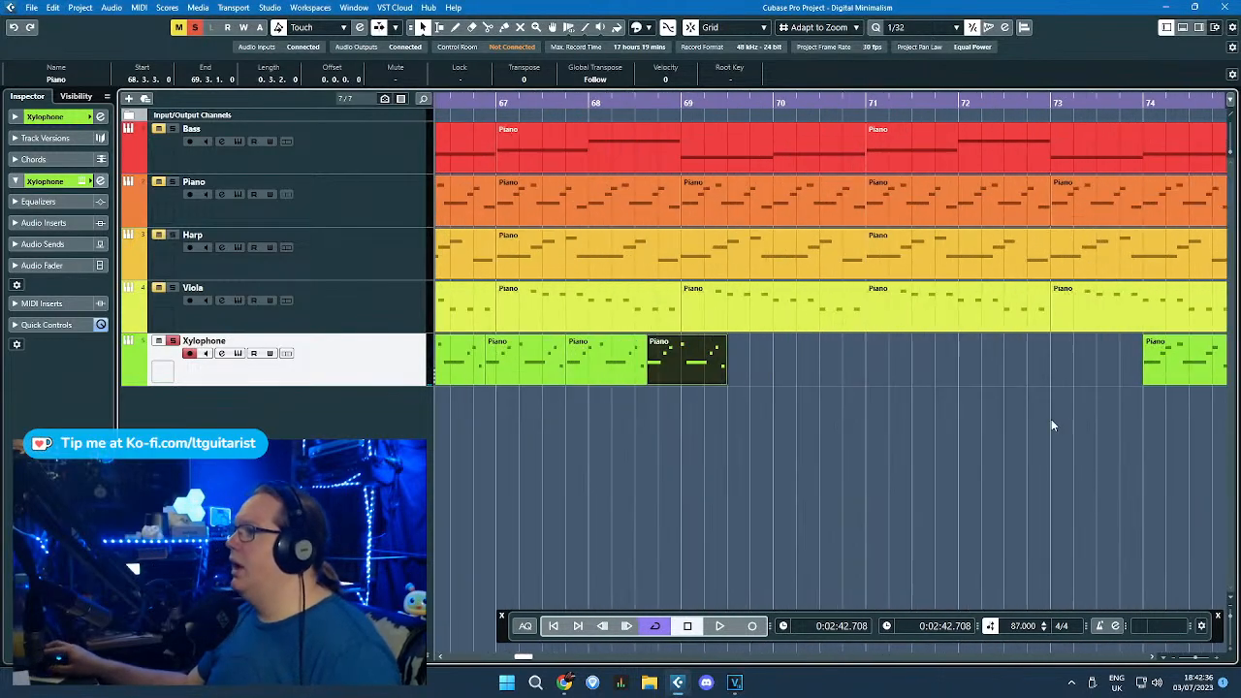
# Step: Place a copy of the short Xylophone part at bar 71 and move the long part to 73.4
pyautogui.moveTo(1141, 371); pyautogui.dragTo(1008, 371)
pyautogui.click(764, 369)
pyautogui.hotkey('ctrl', 'd')
pyautogui.moveTo(817, 366); pyautogui.dragTo(1028, 372)
pyautogui.scroll(4, 1051, 392)
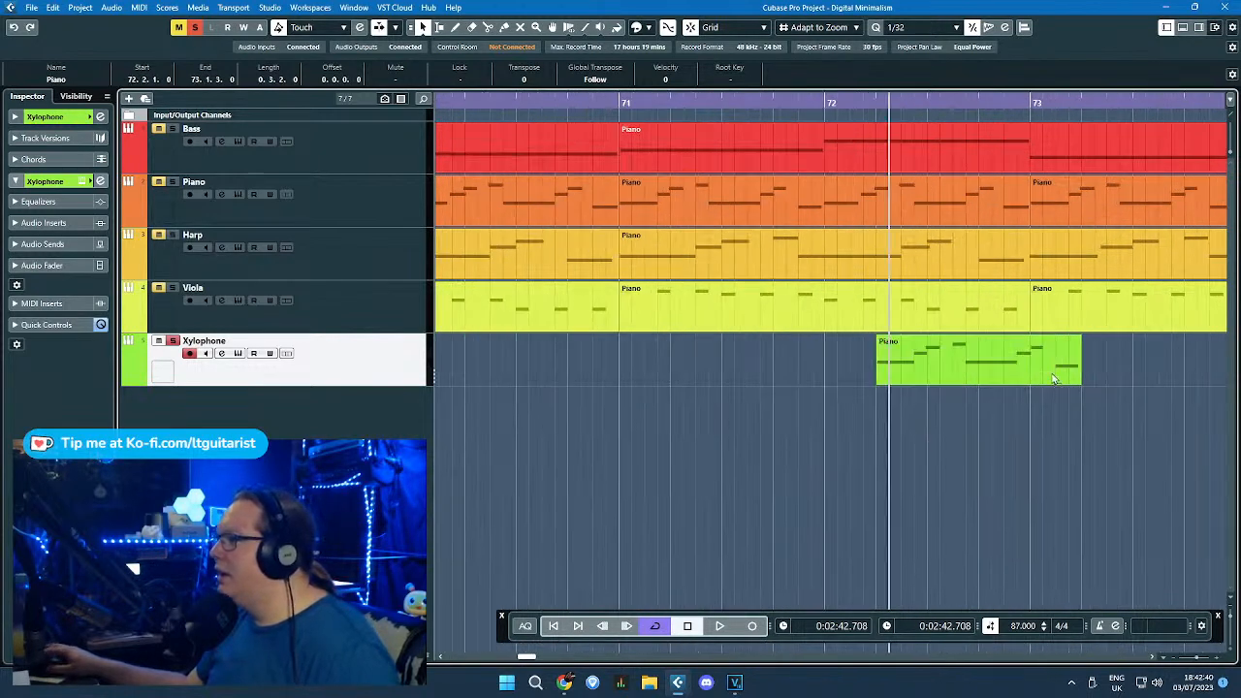
pyautogui.moveTo(1014, 383); pyautogui.dragTo(771, 383)
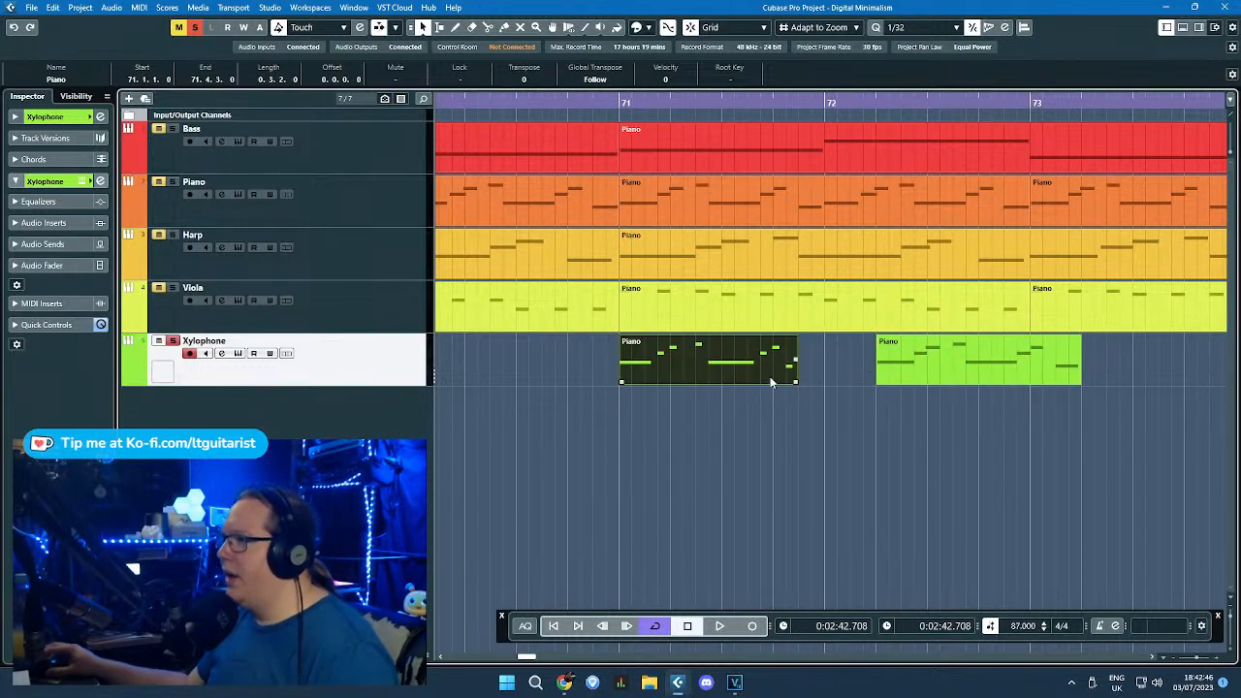
pyautogui.scroll(-2, 780, 380)
pyautogui.moveTo(855, 375); pyautogui.dragTo(1021, 368)
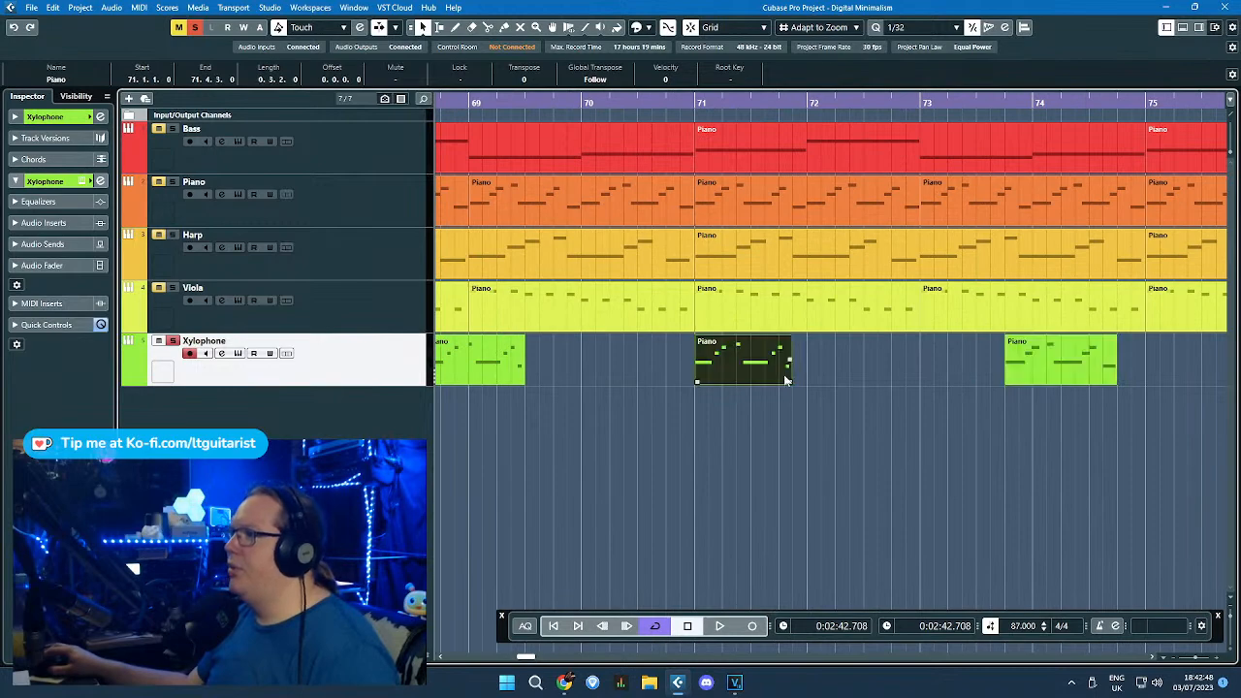
# Step: Extend the bar 71 part to 71.4.4 and shift its final G#3 note one sixteenth later
pyautogui.doubleClick(785, 380)
pyautogui.moveTo(522, 90); pyautogui.dragTo(557, 90)
pyautogui.scroll(2, 554, 239)
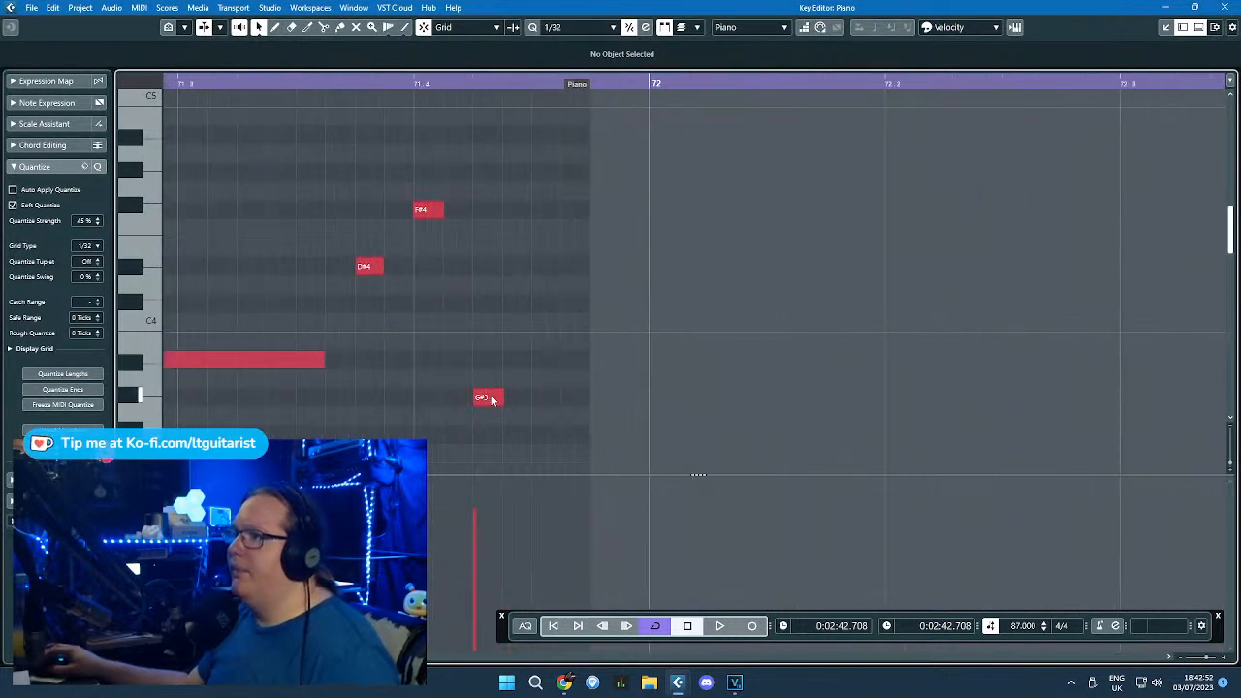
pyautogui.moveTo(489, 400); pyautogui.dragTo(544, 398)
pyautogui.scroll(-3, 668, 346)
pyautogui.click(1232, 28)
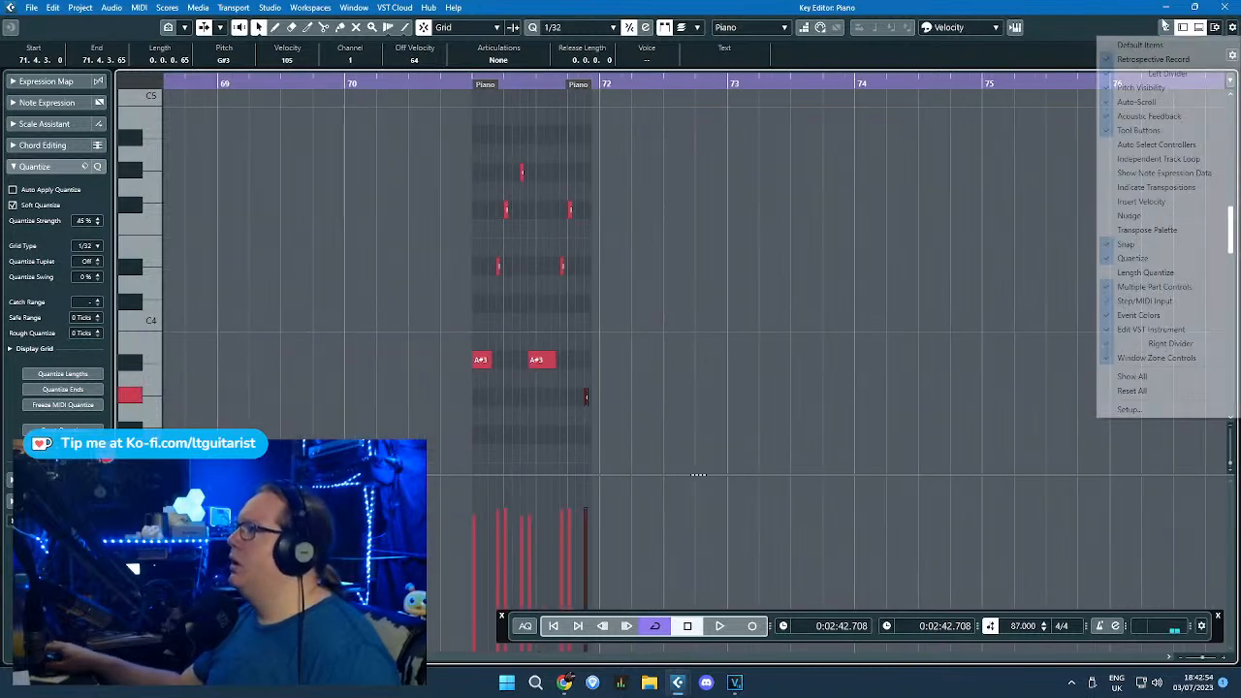
pyautogui.click(1225, 7)
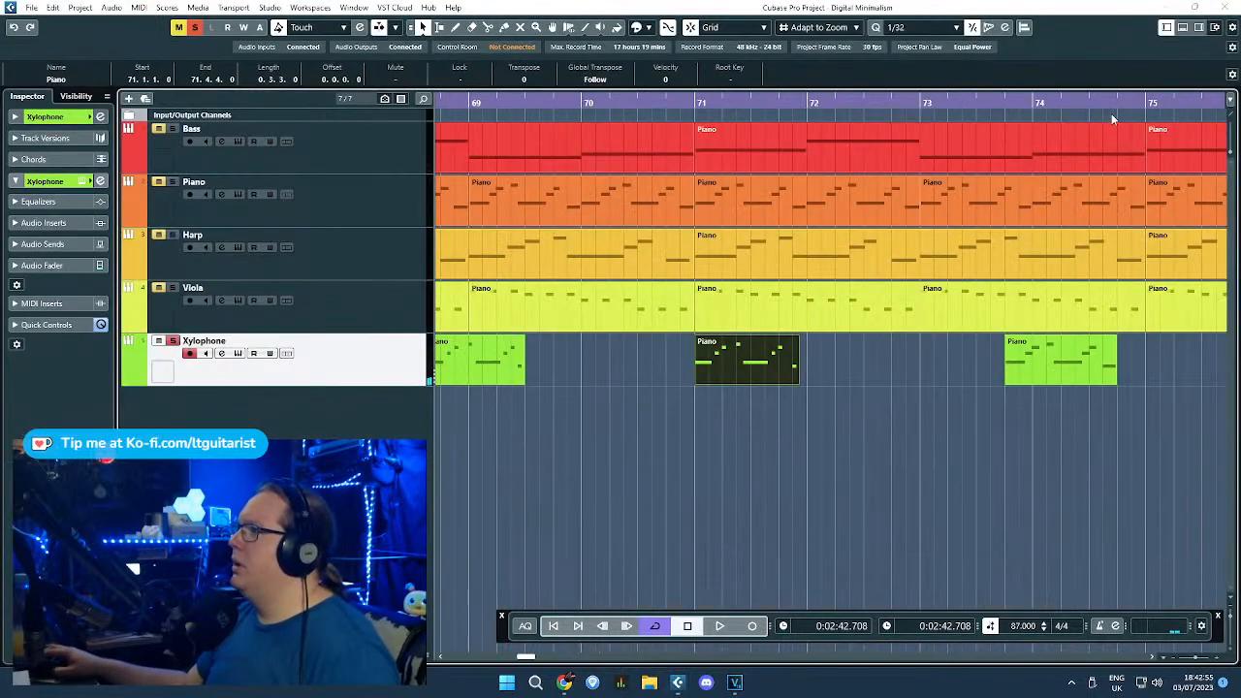
# Step: Repeat the bar 71 Xylophone part twice and move the long part clear of the copies
pyautogui.hotkey('ctrl', 'd')
pyautogui.hotkey('ctrl', 'd')
pyautogui.scroll(-3, 805, 388)
pyautogui.moveTo(907, 376); pyautogui.dragTo(1021, 376)
# Step: Place one more copy after the run from bar 71, and delete every Xylophone part beyond the first three
pyautogui.click(869, 375)
pyautogui.hotkey('ctrl', 'd')
pyautogui.scroll(3, 914, 375)
pyautogui.moveTo(831, 375); pyautogui.dragTo(1047, 378)
pyautogui.scroll(3, 1118, 392)
pyautogui.scroll(-3, 1038, 438)
pyautogui.moveTo(1083, 434); pyautogui.dragTo(973, 374)
pyautogui.press('Delete')
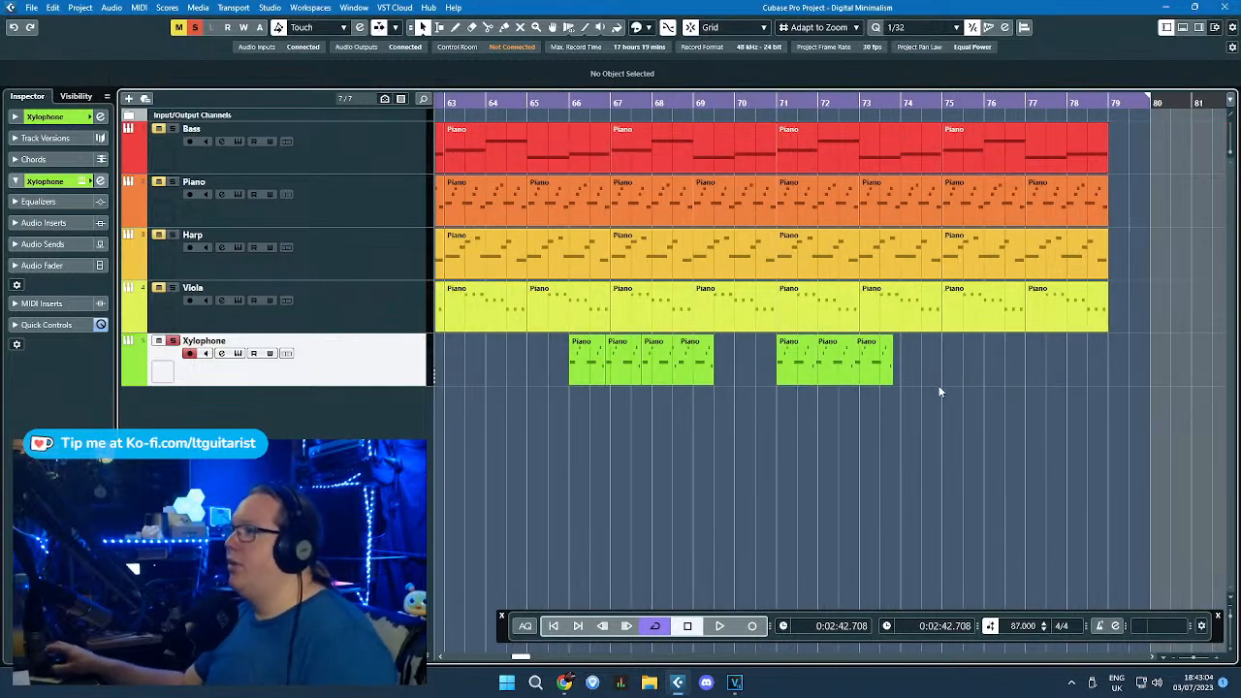
# Step: Repeat the last short Xylophone parts before bar 31 twice, continuing their run to 30.3
pyautogui.scroll(-3, 917, 394)
pyautogui.moveTo(888, 435); pyautogui.dragTo(576, 462)
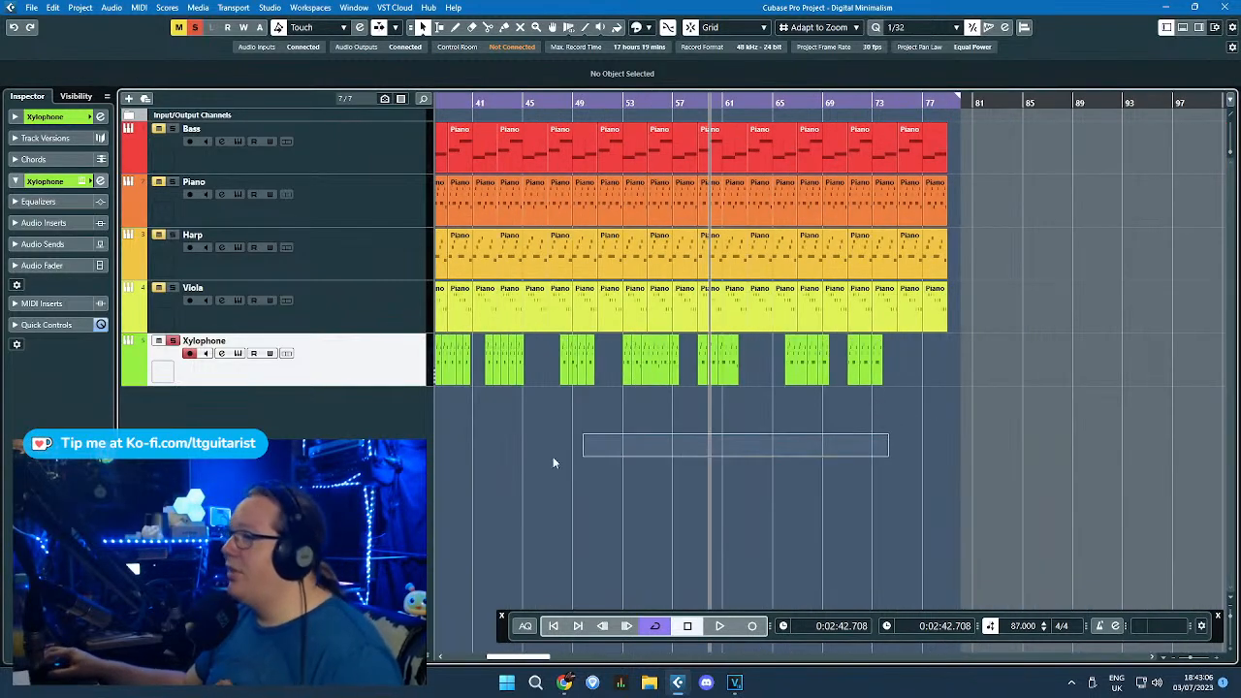
pyautogui.moveTo(479, 465); pyautogui.dragTo(450, 480)
pyautogui.scroll(4, 570, 456)
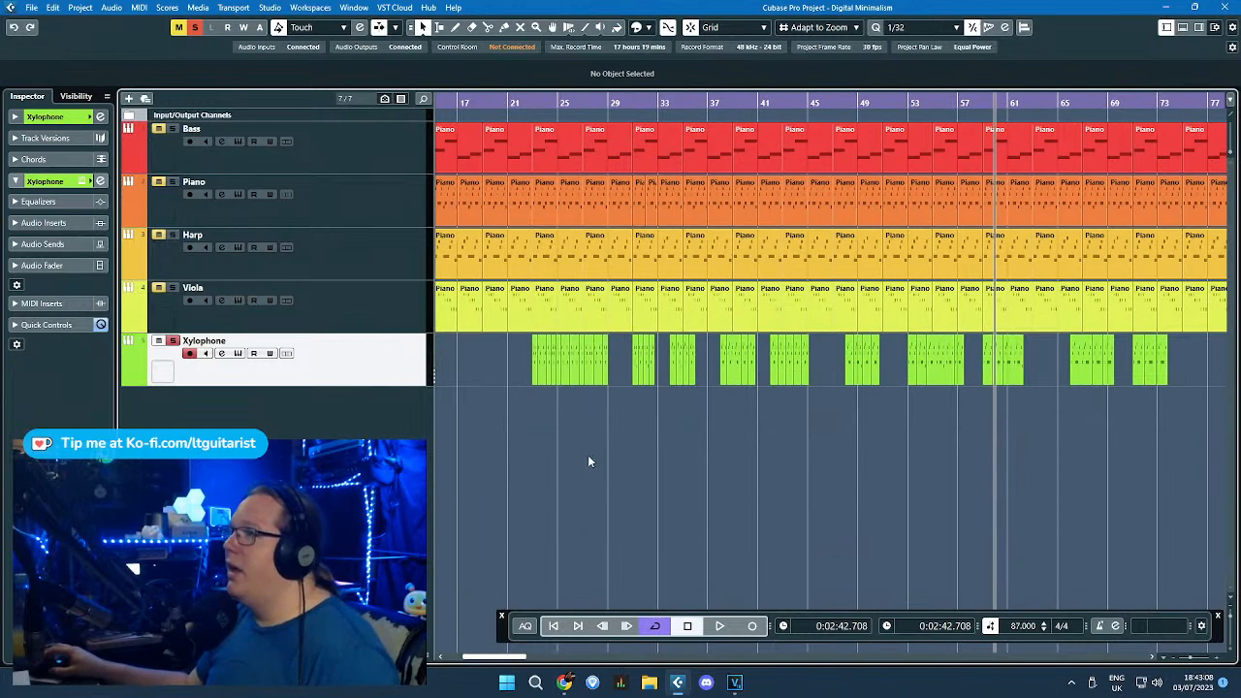
pyautogui.scroll(4, 649, 454)
pyautogui.moveTo(656, 432); pyautogui.dragTo(567, 378)
pyautogui.hotkey('ctrl', 'd')
pyautogui.hotkey('ctrl', 'd')
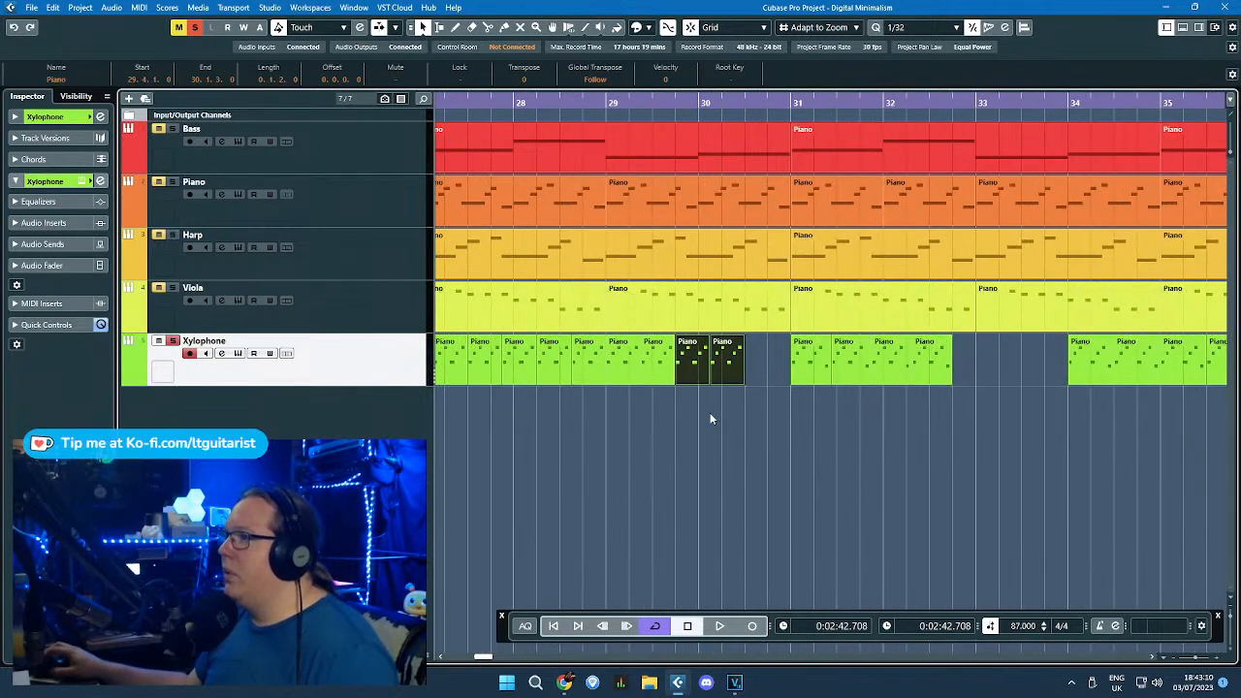
pyautogui.moveTo(820, 431); pyautogui.dragTo(742, 386)
pyautogui.click(737, 379)
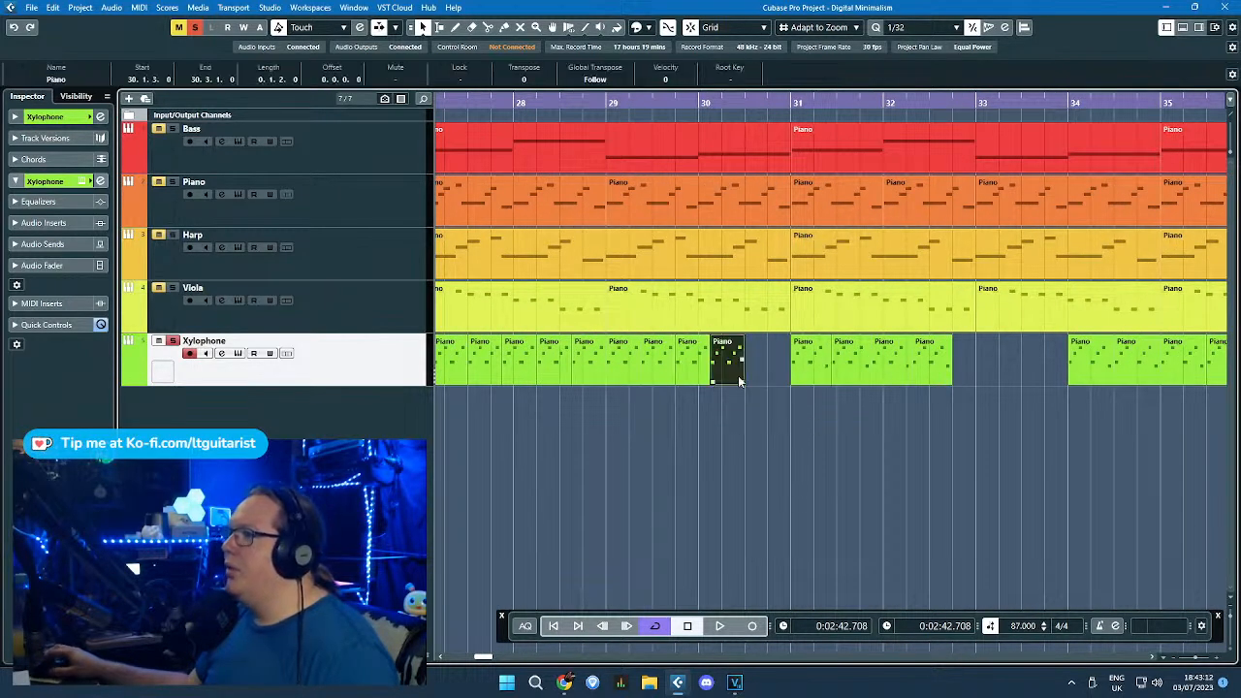
pyautogui.hotkey('ctrl', 'd')
pyautogui.moveTo(944, 411); pyautogui.dragTo(814, 364)
pyautogui.scroll(4, 816, 378)
pyautogui.scroll(-4, 816, 388)
pyautogui.hotkey('ctrl', 'z')
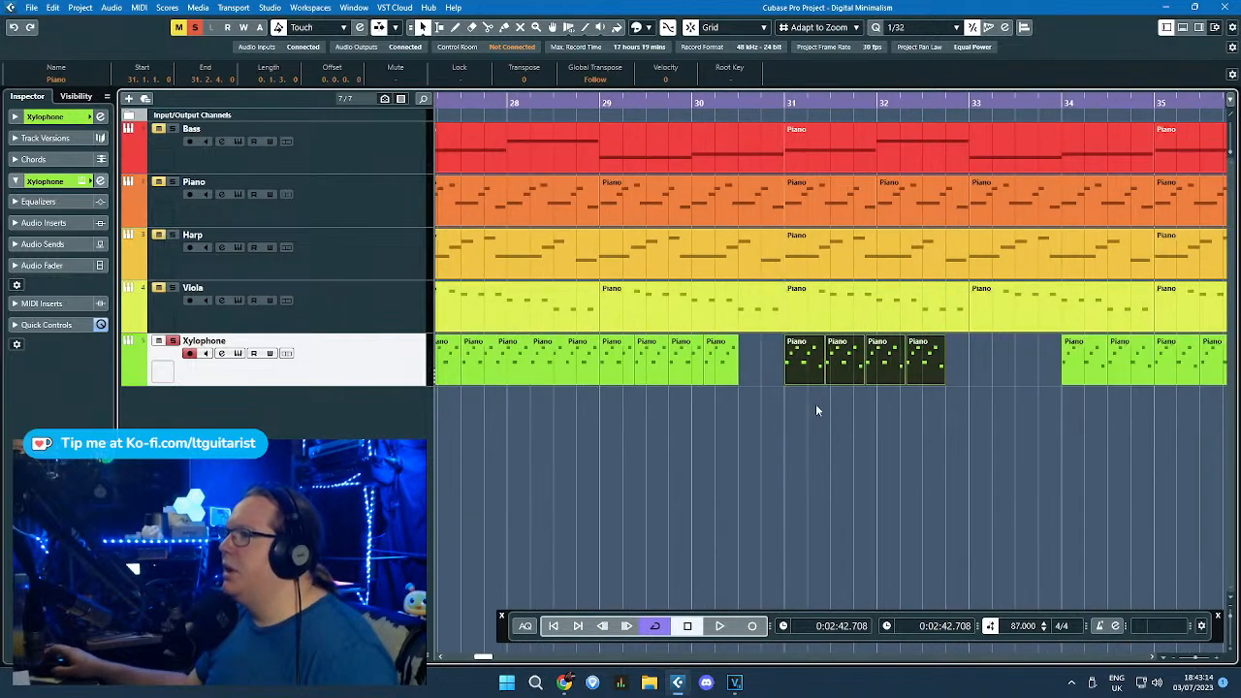
# Step: Move the four bar 31 Xylophone parts to 30.3, directly after the short run, and repeat the last two once
pyautogui.click(875, 400)
pyautogui.moveTo(876, 398); pyautogui.dragTo(801, 361)
pyautogui.moveTo(928, 400); pyautogui.dragTo(766, 368)
pyautogui.click(884, 394)
pyautogui.moveTo(885, 390); pyautogui.dragTo(855, 361)
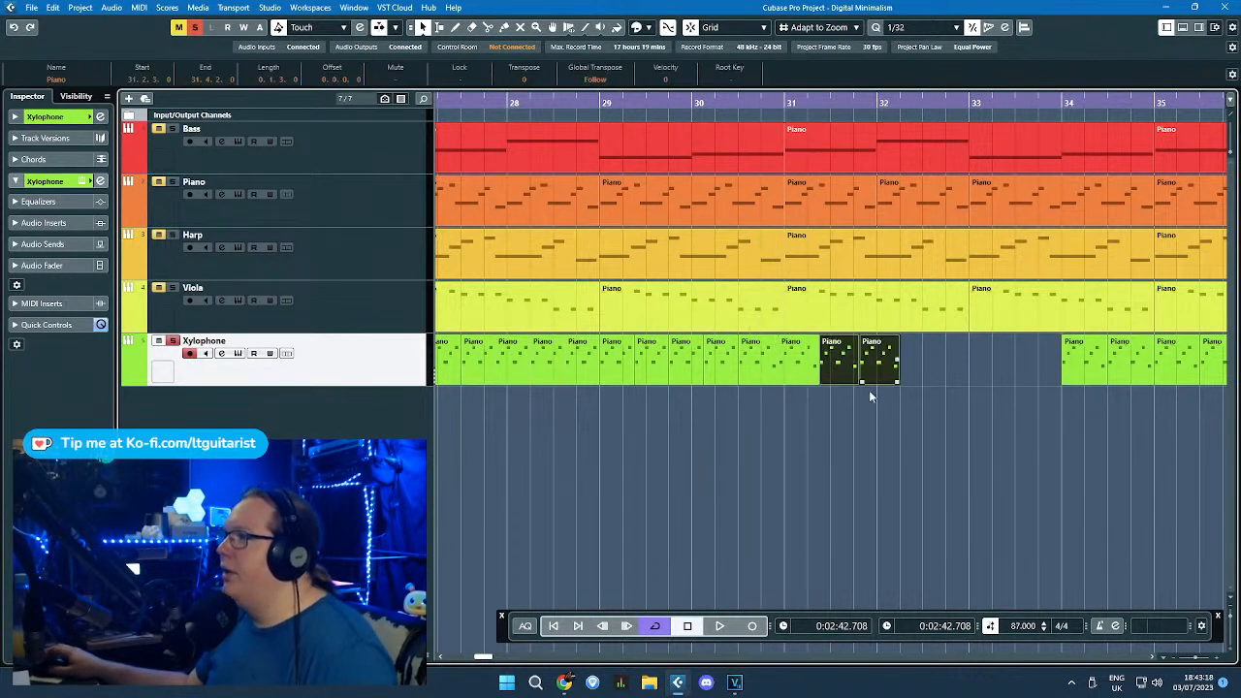
pyautogui.hotkey('ctrl', 'd')
# Step: Move the Xylophone parts from bar 34 onward one bar later
pyautogui.click(998, 435)
pyautogui.moveTo(1133, 443); pyautogui.dragTo(1231, 450)
pyautogui.scroll(-5, 1080, 466)
pyautogui.moveTo(1109, 462); pyautogui.dragTo(974, 453)
# Step: Repeat the last two parts of the Xylophone run twice, filling the track almost to bar 35
pyautogui.moveTo(814, 434); pyautogui.dragTo(497, 363)
pyautogui.scroll(4, 586, 379)
pyautogui.scroll(-4, 629, 380)
pyautogui.scroll(4, 581, 407)
pyautogui.hotkey('ctrl', 'd')
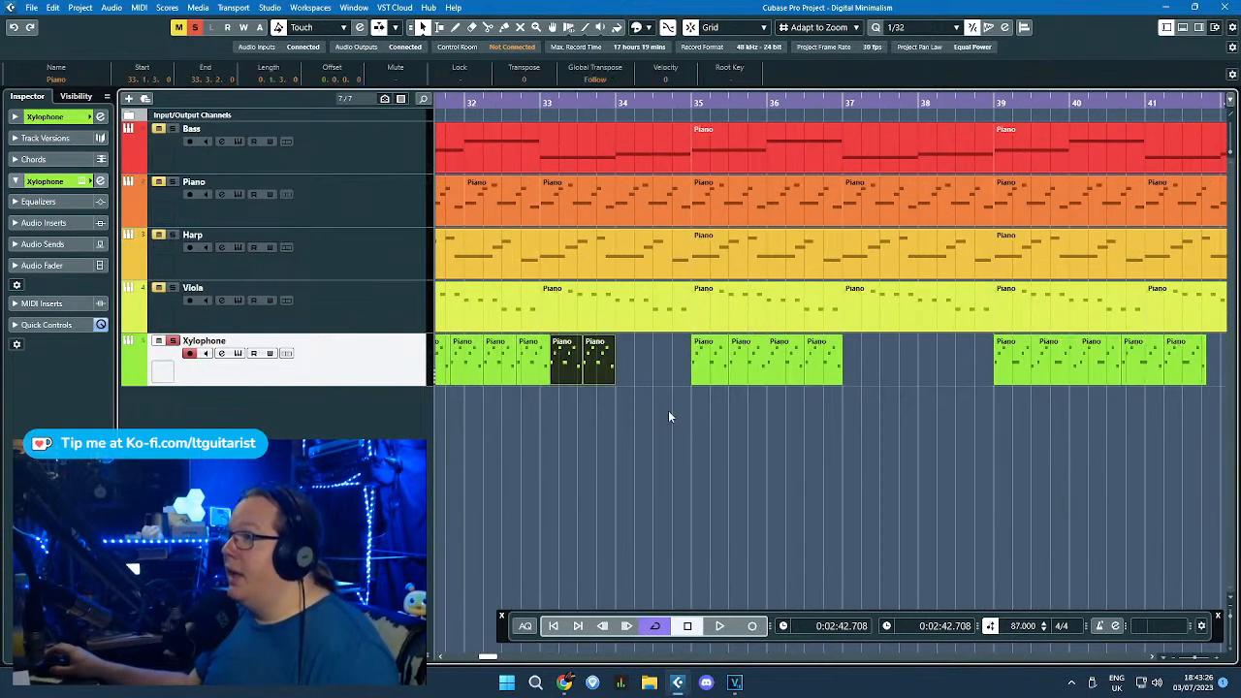
pyautogui.hotkey('ctrl', 'd')
# Step: Move the four-part bar 35 group to bar 37 and repeat the last part before it into bar 36, deleting the surplus copy
pyautogui.moveTo(813, 436); pyautogui.dragTo(716, 372)
pyautogui.moveTo(716, 372); pyautogui.dragTo(850, 377)
pyautogui.moveTo(771, 404); pyautogui.dragTo(678, 359)
pyautogui.hotkey('ctrl', 'd')
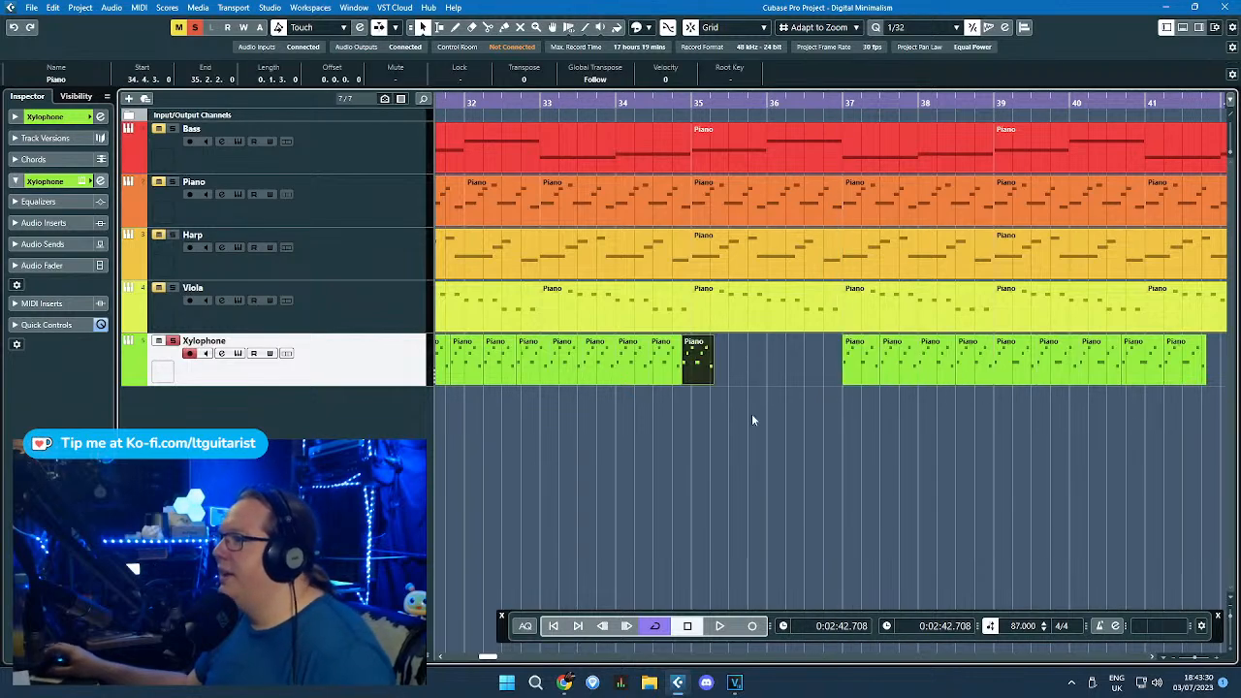
pyautogui.hotkey('ctrl', 'd')
pyautogui.hotkey('ctrl', 'd')
pyautogui.scroll(4, 893, 430)
pyautogui.press('Delete')
pyautogui.scroll(-4, 877, 441)
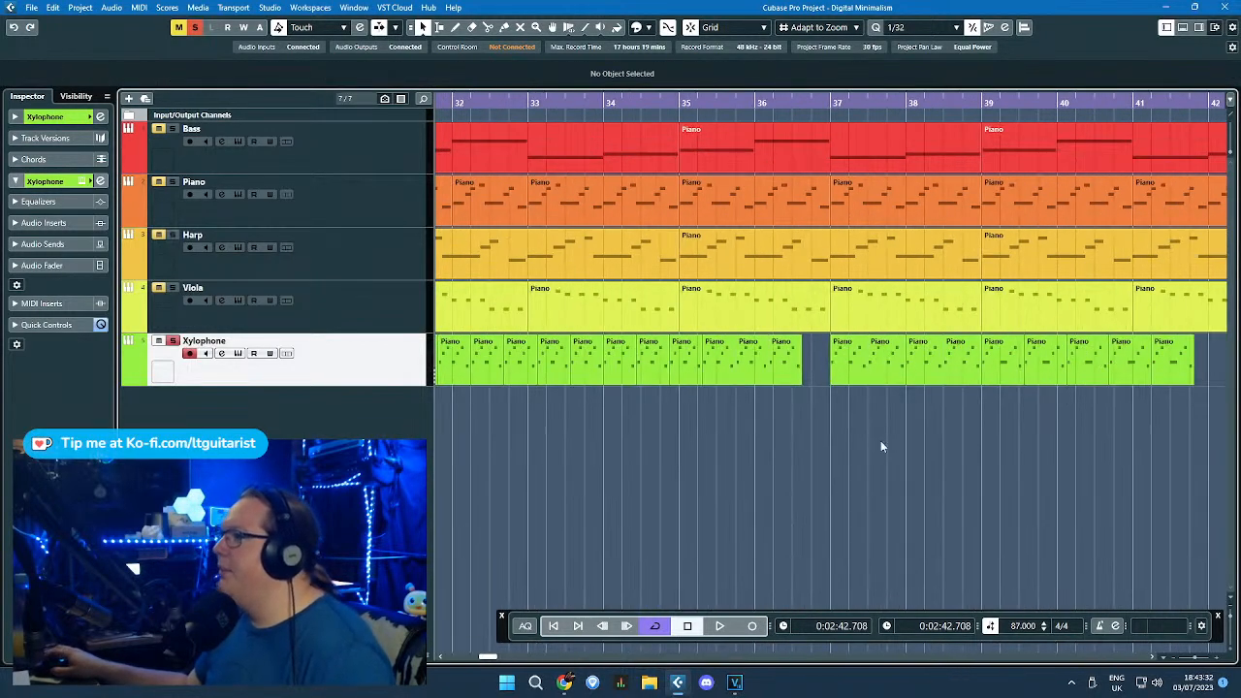
# Step: Clear the Xylophone parts from bars 37 to 41, after the continuous run
pyautogui.scroll(-6, 695, 427)
pyautogui.moveTo(1045, 433); pyautogui.dragTo(914, 368)
pyautogui.scroll(5, 690, 362)
pyautogui.moveTo(667, 415); pyautogui.dragTo(432, 432)
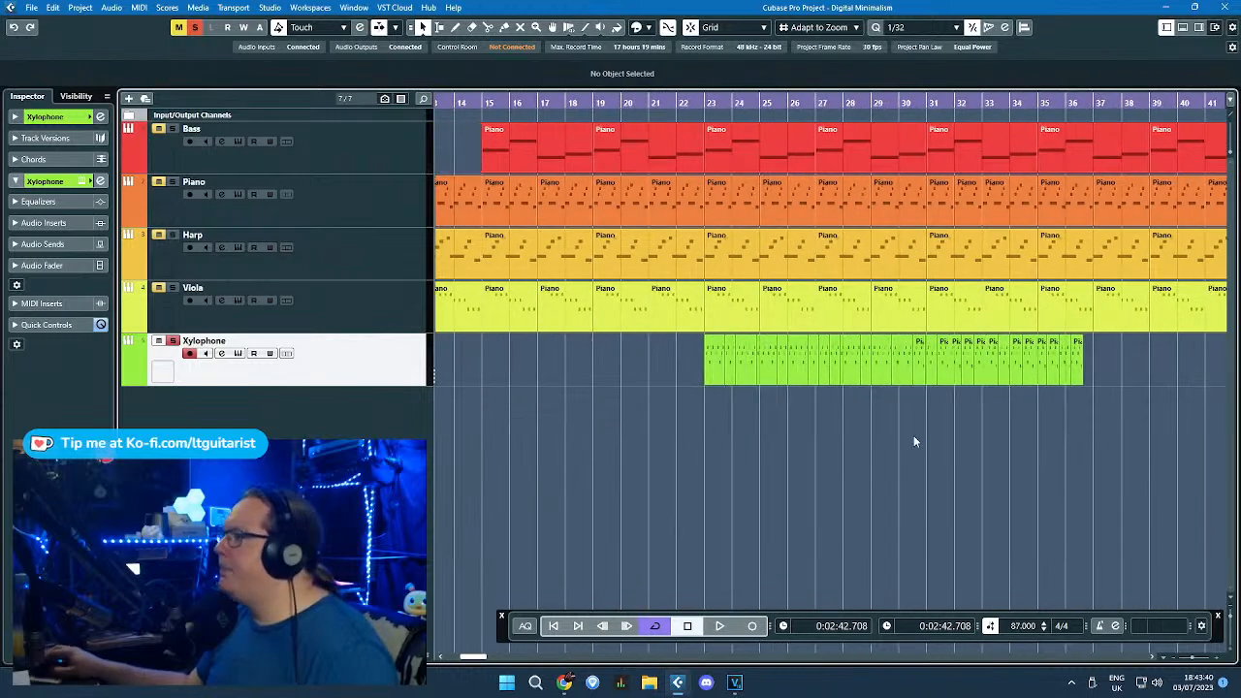
# Step: Repeat the last part of the Xylophone run from bar 36 until the run reaches the middle of bar 40
pyautogui.moveTo(1183, 451); pyautogui.dragTo(1233, 446)
pyautogui.scroll(4, 968, 433)
pyautogui.moveTo(725, 387)
pyautogui.mouseDown()
pyautogui.moveTo(706, 376)
pyautogui.moveTo(740, 379)
pyautogui.mouseUp()
pyautogui.hotkey('ctrl', 'd')
pyautogui.scroll(3, 849, 403)
pyautogui.hotkey('ctrl', 'd')
pyautogui.hotkey('ctrl', 'd')
pyautogui.hotkey('ctrl', 'd')
pyautogui.hotkey('ctrl', 'd')
pyautogui.hotkey('ctrl', 'd')
pyautogui.scroll(-3, 861, 436)
pyautogui.hotkey('ctrl', 'd')
pyautogui.hotkey('ctrl', 'd')
pyautogui.hotkey('ctrl', 'd')
pyautogui.hotkey('ctrl', 'd')
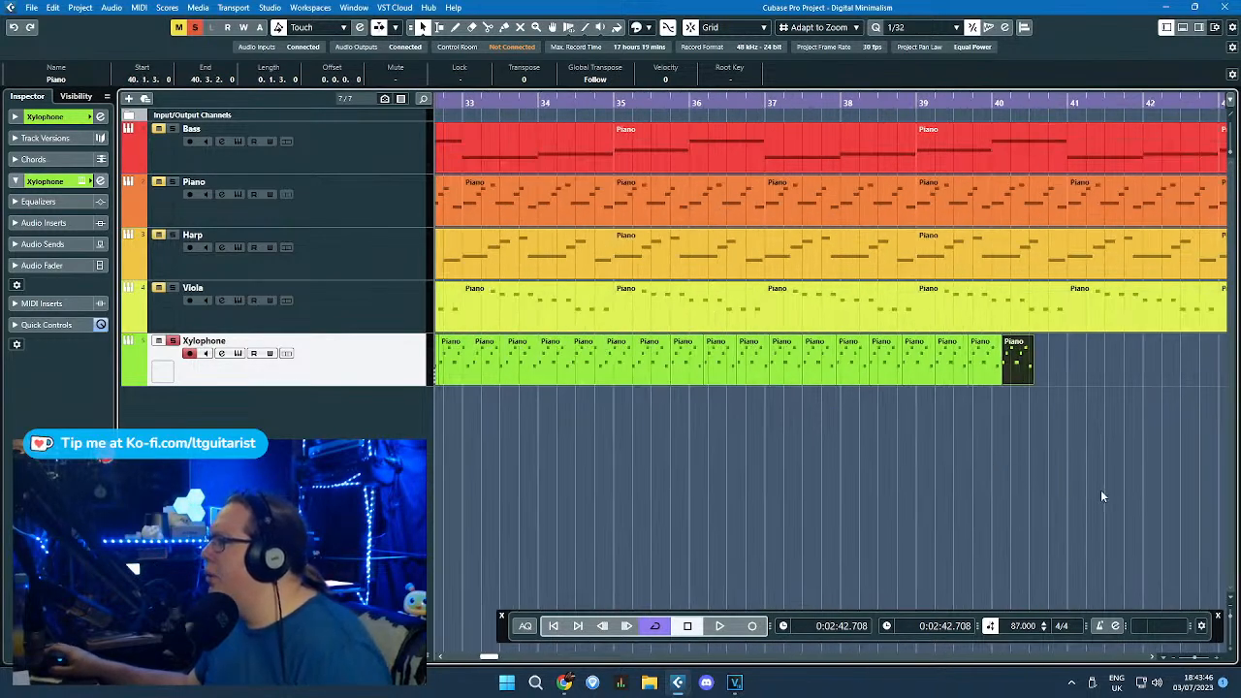
# Step: Move the next nine-part Xylophone group so that it starts at bar 41, directly behind the run
pyautogui.scroll(-5, 1096, 467)
pyautogui.click(1046, 439)
pyautogui.moveTo(1046, 439); pyautogui.dragTo(755, 365)
pyautogui.scroll(5, 857, 407)
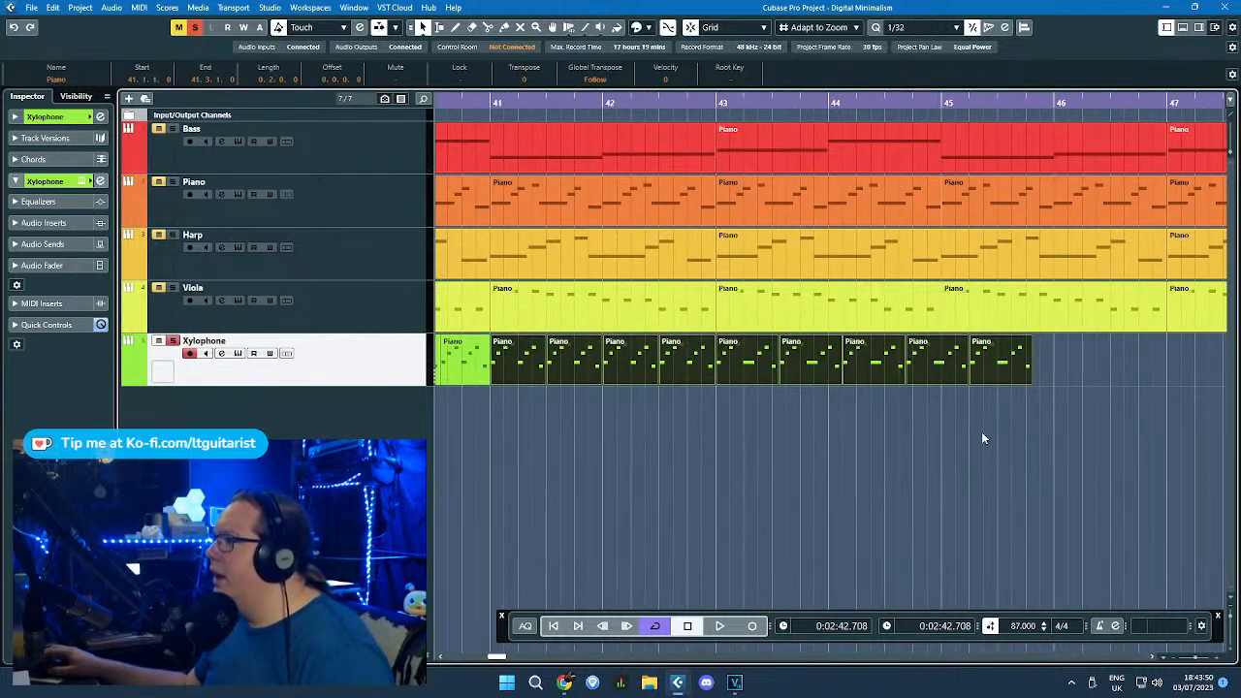
# Step: Repeat the last part of the moved Xylophone group until the run extends just past the start of bar 49
pyautogui.click(982, 438)
pyautogui.click(999, 369)
pyautogui.hotkey('ctrl', 'd')
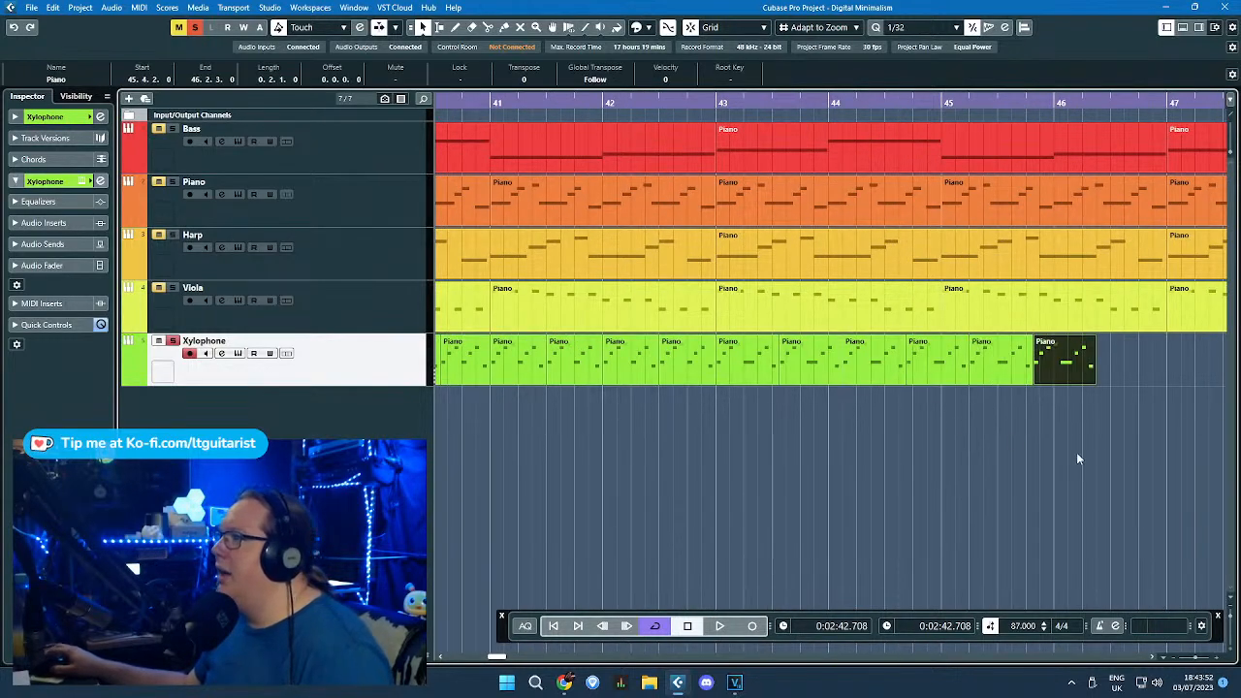
pyautogui.hscroll(4, 1018, 465)
pyautogui.hotkey('ctrl', 'd')
pyautogui.hotkey('ctrl', 'd')
pyautogui.hotkey('ctrl', 'd')
pyautogui.hotkey('ctrl', 'd')
pyautogui.hotkey('ctrl', 'd')
pyautogui.hotkey('ctrl', 'd')
pyautogui.hotkey('ctrl', 'd')
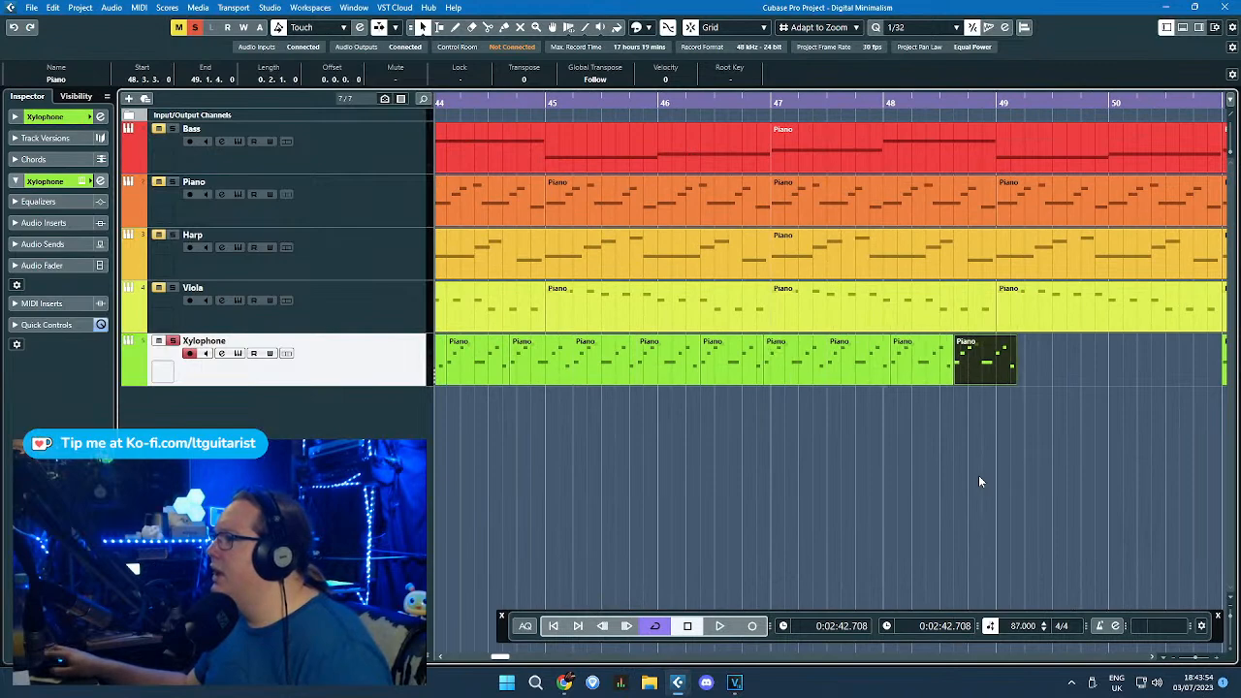
# Step: Move all Xylophone groups from bar 51 onward about twelve bars later, so that they start at about bar 63
pyautogui.click(967, 485)
pyautogui.hscroll(6, 1008, 485)
pyautogui.scroll(-4, 1045, 491)
pyautogui.moveTo(894, 430); pyautogui.dragTo(1194, 369)
pyautogui.scroll(-5, 1020, 400)
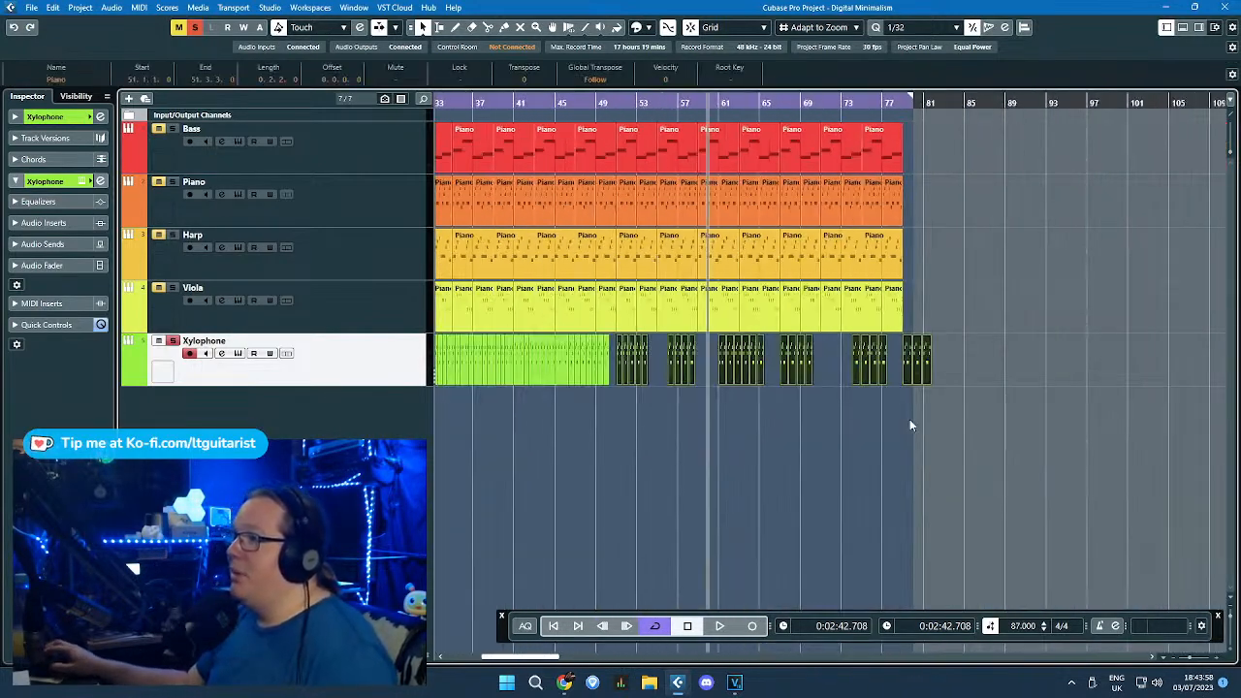
pyautogui.scroll(4, 728, 400)
pyautogui.moveTo(608, 376); pyautogui.dragTo(940, 353)
pyautogui.scroll(-2, 698, 413)
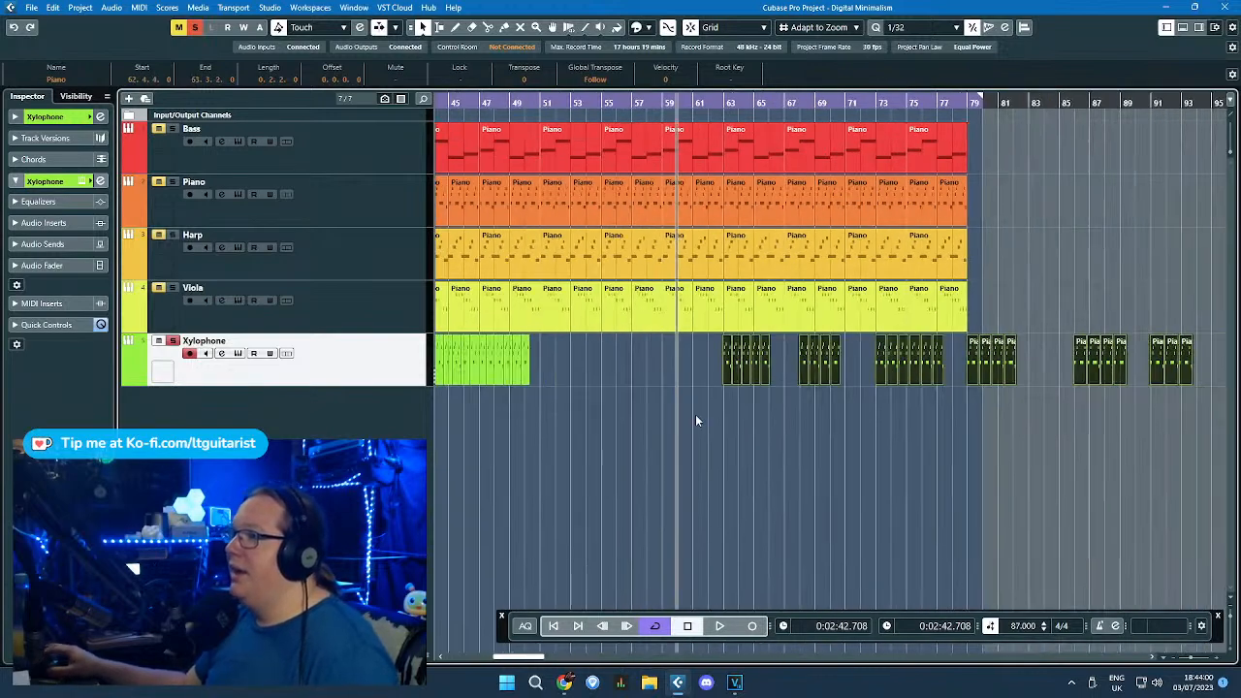
# Step: Repeat the last part of the Xylophone run up to bar 52 and delete the surplus copy starting there
pyautogui.scroll(6, 541, 417)
pyautogui.moveTo(541, 416); pyautogui.dragTo(417, 433)
pyautogui.scroll(3, 483, 424)
pyautogui.click(480, 376)
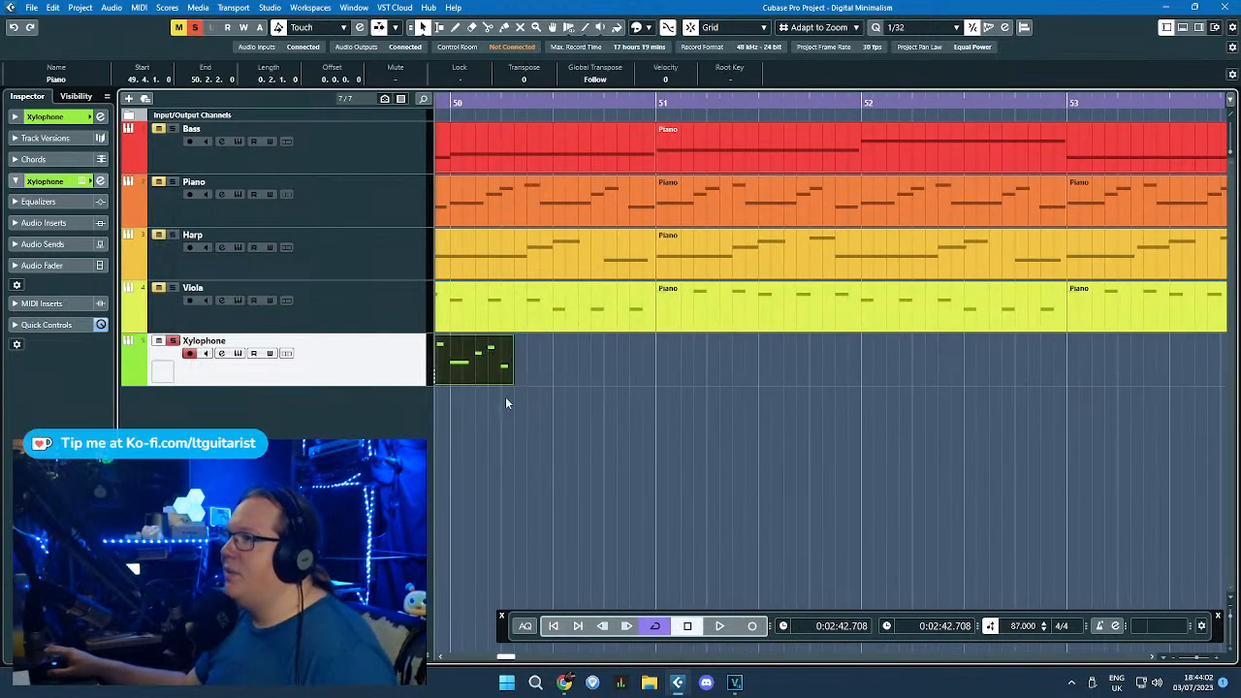
pyautogui.hotkey('ctrl', 'd')
pyautogui.hotkey('ctrl', 'd')
pyautogui.hotkey('ctrl', 'd')
pyautogui.scroll(-2, 586, 443)
pyautogui.hotkey('ctrl', 'd')
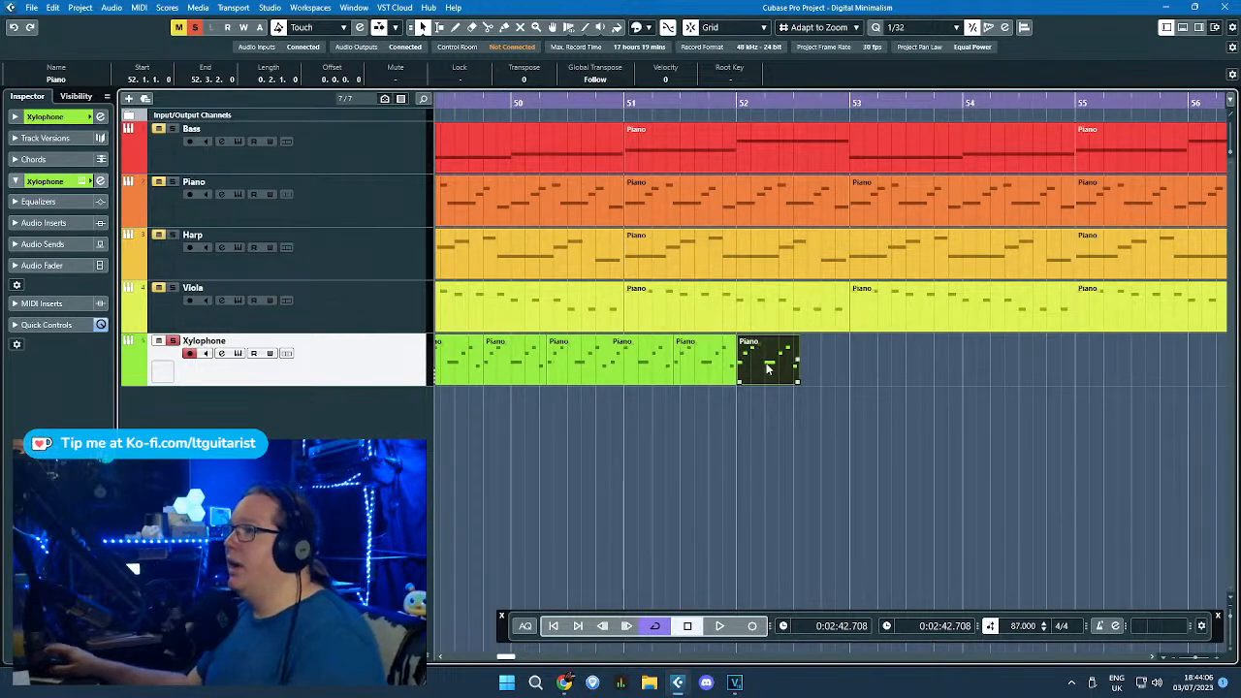
pyautogui.press('Delete')
# Step: Move the five-part Xylophone group from bar 63 to bar 52, directly behind the run
pyautogui.scroll(-3, 781, 390)
pyautogui.moveTo(858, 387); pyautogui.dragTo(1100, 369)
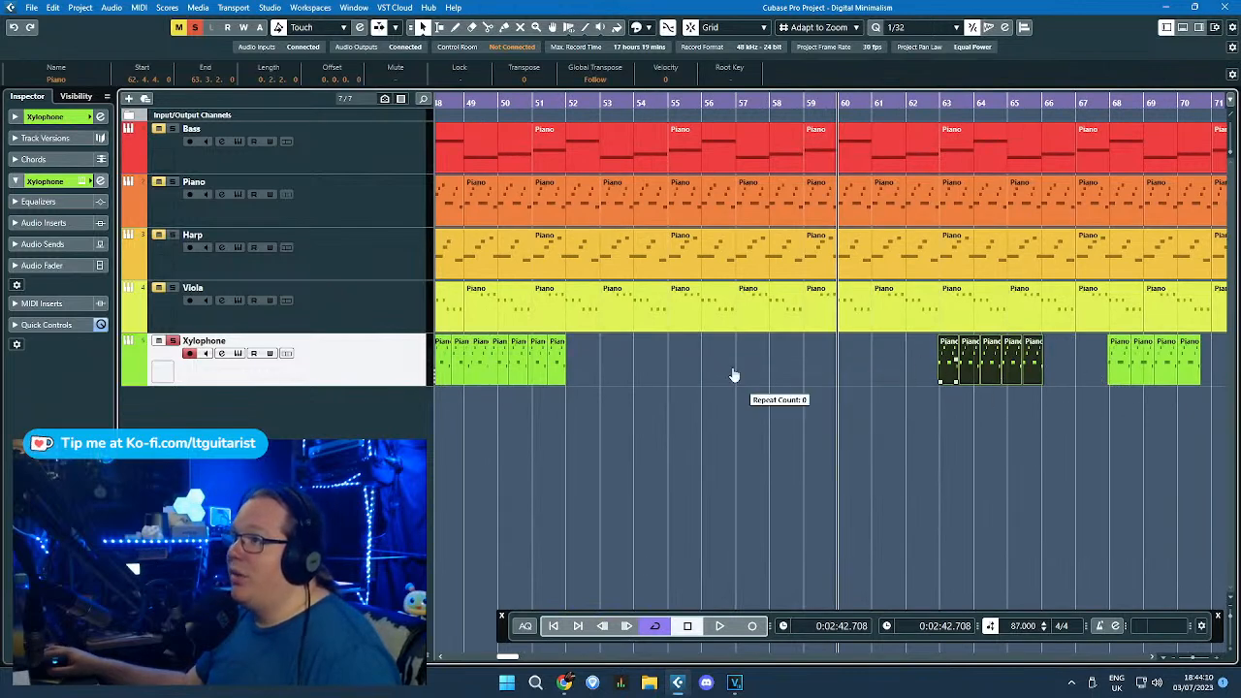
pyautogui.moveTo(948, 357); pyautogui.dragTo(578, 361)
# Step: Repeat the last part of the five-part Xylophone group until the run reaches bar 57
pyautogui.scroll(3, 666, 414)
pyautogui.moveTo(690, 414); pyautogui.dragTo(643, 372)
pyautogui.hotkey('ctrl', 'd')
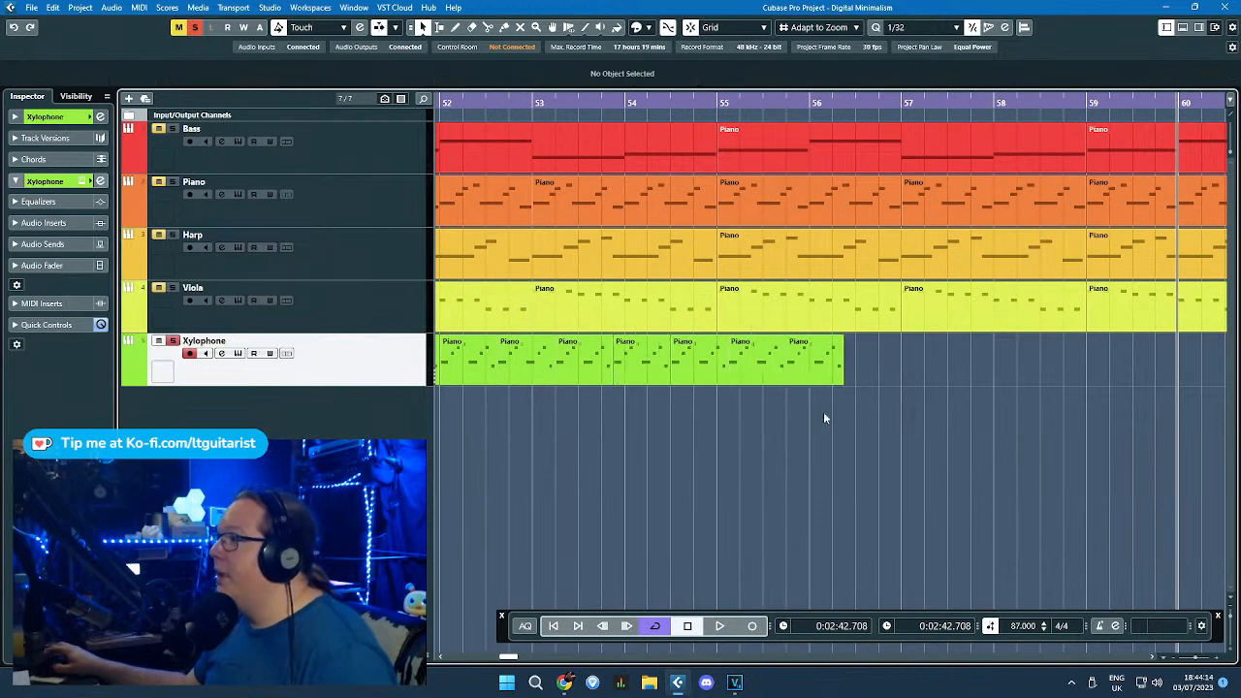
pyautogui.moveTo(826, 420); pyautogui.dragTo(810, 377)
pyautogui.hotkey('ctrl', 'd')
# Step: Move the four-part Xylophone group from about bar 68 to bar 57, closing the gap behind the run
pyautogui.scroll(-3, 881, 386)
pyautogui.moveTo(1010, 427); pyautogui.dragTo(1147, 436)
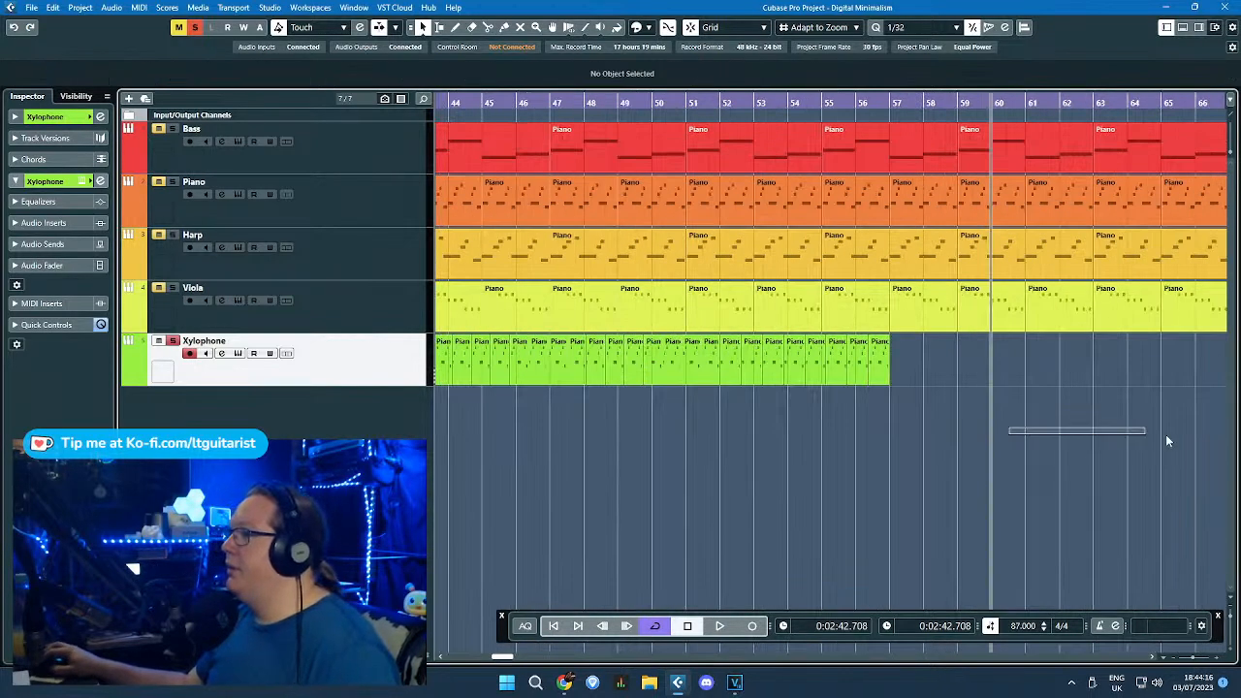
pyautogui.scroll(-4, 1067, 446)
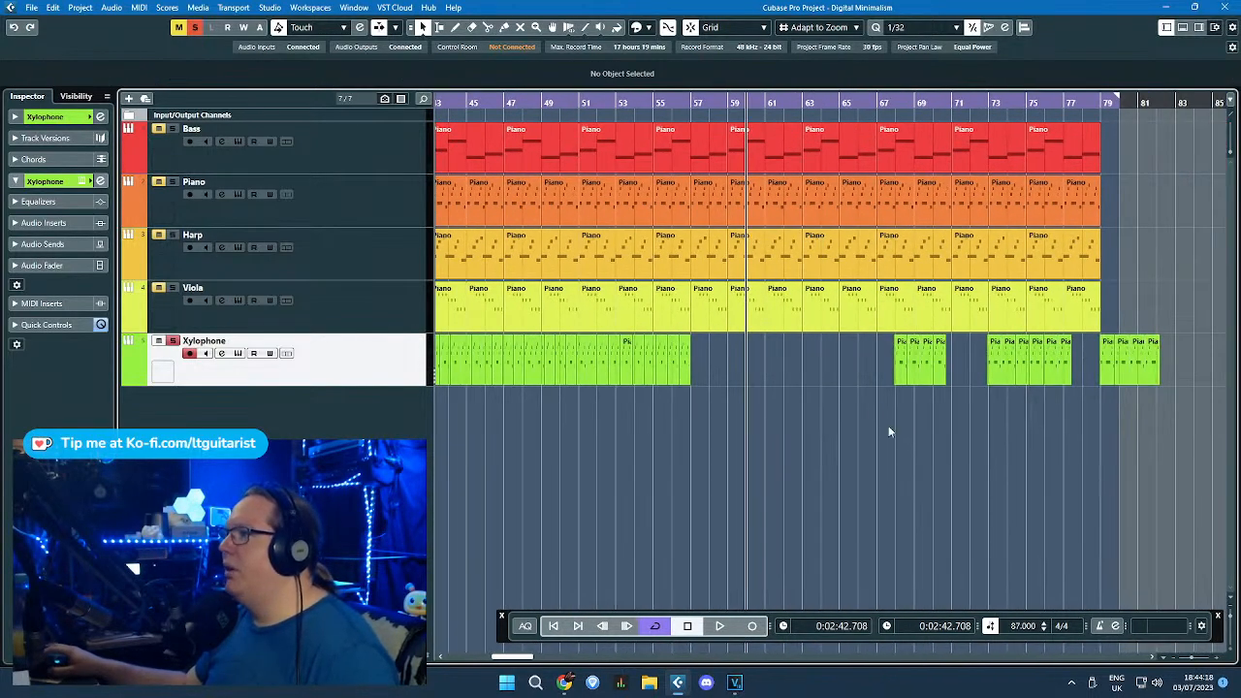
pyautogui.moveTo(950, 361); pyautogui.dragTo(696, 366)
# Step: Repeat the last part of the Xylophone group at bar 57 until the run extends just past the start of bar 63
pyautogui.scroll(4, 751, 397)
pyautogui.click(716, 379)
pyautogui.click(762, 411)
pyautogui.click(717, 371)
pyautogui.scroll(3, 813, 412)
pyautogui.hotkey('ctrl', 'd')
pyautogui.hotkey('ctrl', 'd')
pyautogui.hotkey('ctrl', 'd')
pyautogui.scroll(-4, 834, 421)
pyautogui.hotkey('ctrl', 'd')
pyautogui.hotkey('ctrl', 'd')
pyautogui.scroll(2, 923, 440)
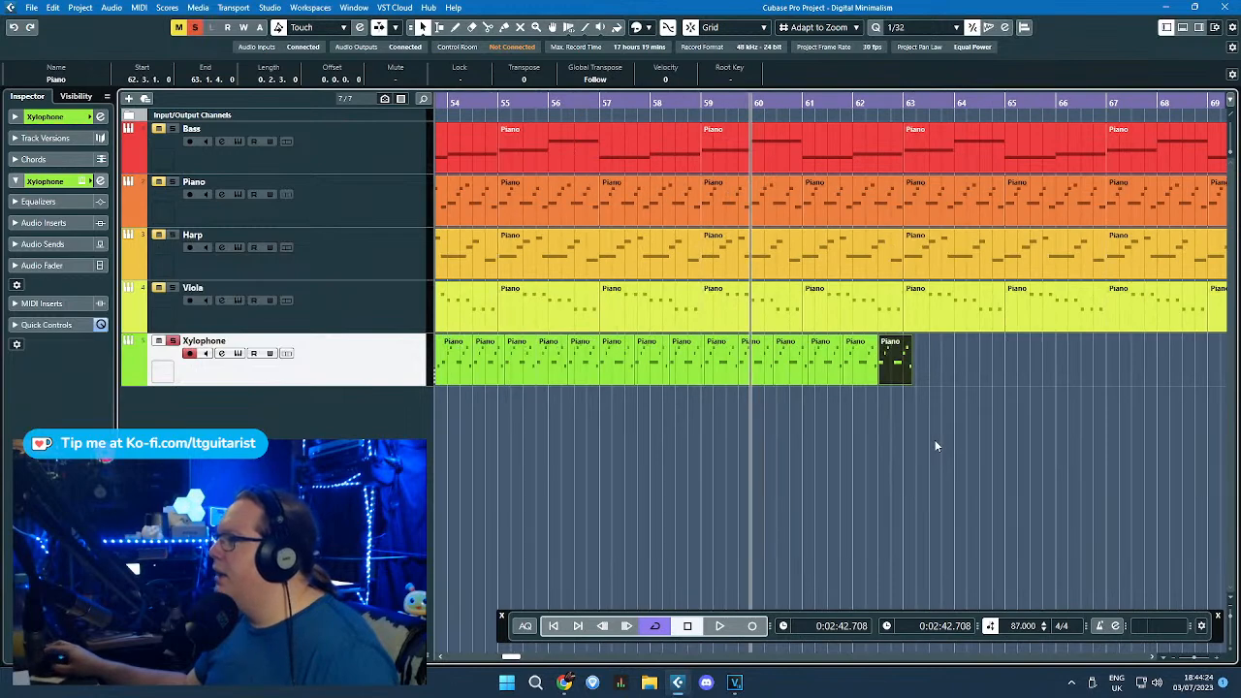
# Step: Continue repeating the last Xylophone part from bar 63 until the run extends just past the start of bar 72
pyautogui.hotkey('ctrl', 'd')
pyautogui.hotkey('ctrl', 'd')
pyautogui.hotkey('ctrl', 'd')
pyautogui.moveTo(961, 449); pyautogui.dragTo(1226, 459)
pyautogui.moveTo(776, 463); pyautogui.dragTo(477, 361)
pyautogui.scroll(3, 519, 398)
pyautogui.hotkey('ctrl', 'd')
pyautogui.hotkey('ctrl', 'd')
pyautogui.hotkey('ctrl', 'd')
pyautogui.hotkey('ctrl', 'd')
pyautogui.hotkey('ctrl', 'd')
pyautogui.hotkey('ctrl', 'd')
pyautogui.hotkey('ctrl', 'd')
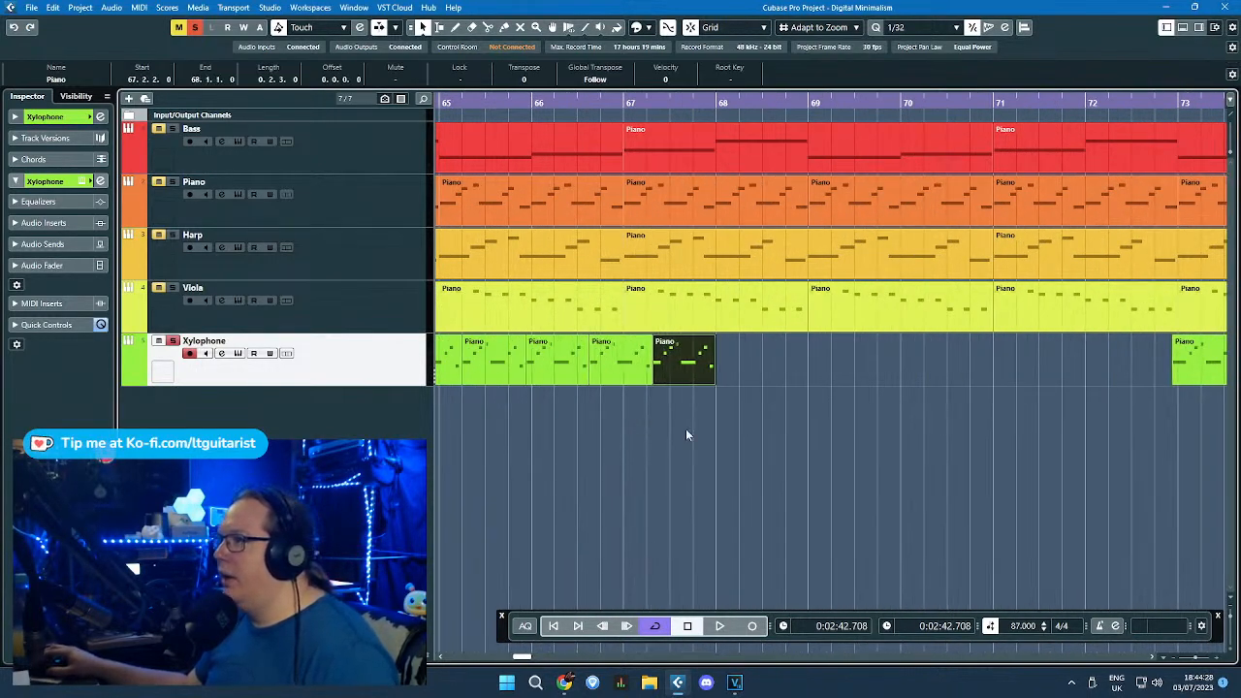
pyautogui.moveTo(797, 456); pyautogui.dragTo(1008, 369)
pyautogui.hotkey('ctrl', 'd')
# Step: Move all Xylophone groups from bar 73 onward 13 bars later, so that they start at bar 86
pyautogui.moveTo(1087, 436); pyautogui.dragTo(1226, 459)
pyautogui.scroll(-3, 921, 450)
pyautogui.scroll(4, 815, 444)
pyautogui.scroll(-6, 819, 443)
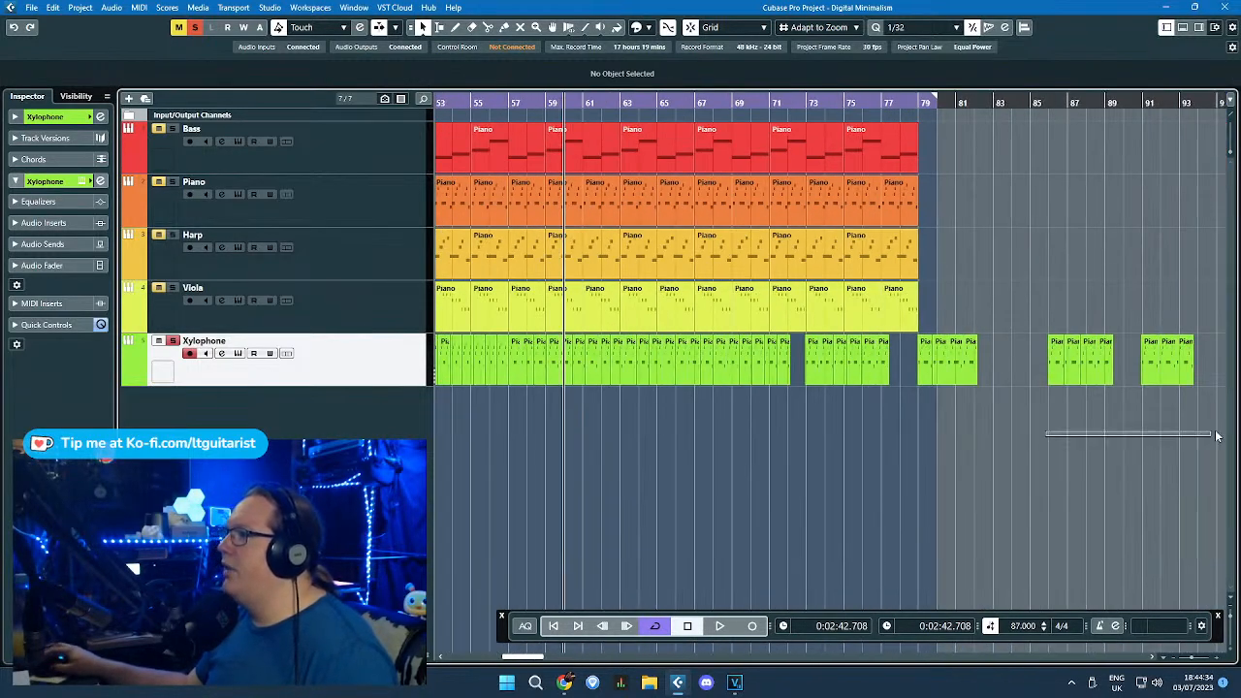
pyautogui.moveTo(1147, 424); pyautogui.dragTo(817, 365)
pyautogui.moveTo(820, 363); pyautogui.dragTo(1064, 362)
# Step: Repeat the last part of the Xylophone run from bar 72 until it ends exactly at bar 79, level with the other tracks
pyautogui.scroll(4, 793, 391)
pyautogui.scroll(3, 952, 409)
pyautogui.hotkey('ctrl', 'd')
pyautogui.hotkey('ctrl', 'd')
pyautogui.hotkey('ctrl', 'd')
pyautogui.hotkey('ctrl', 'd')
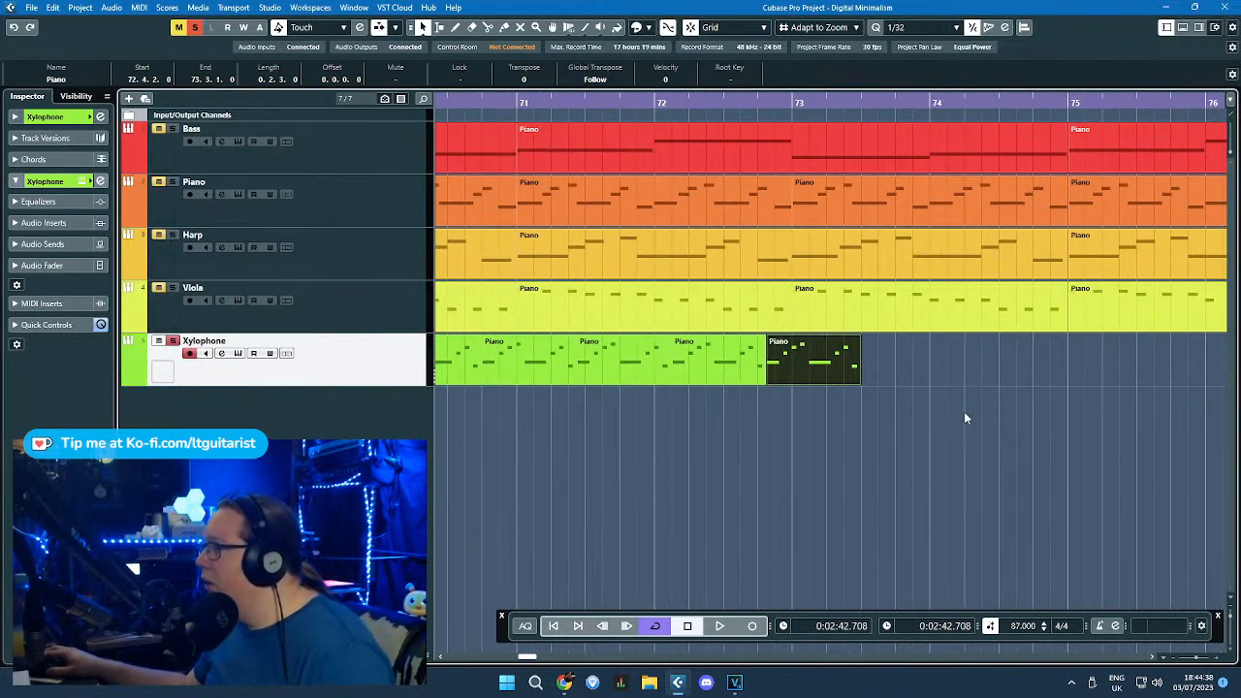
pyautogui.moveTo(1009, 447); pyautogui.dragTo(1131, 451)
pyautogui.hscroll(3, 937, 452)
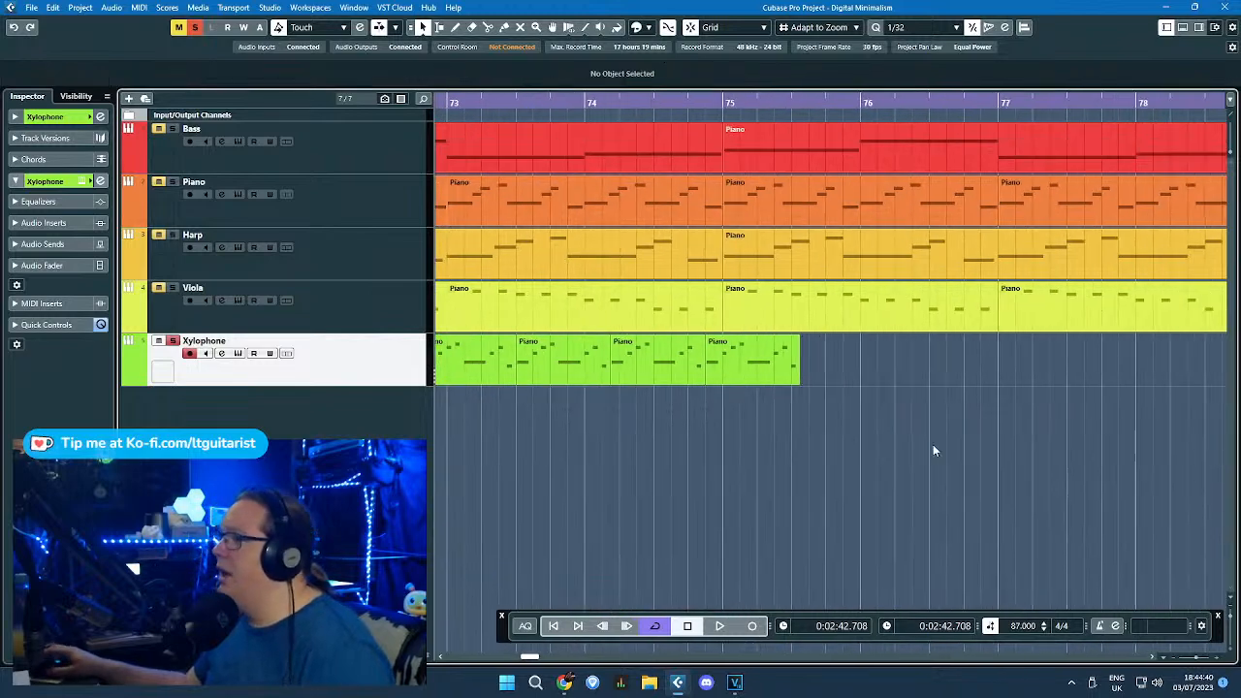
pyautogui.click(762, 359)
pyautogui.hotkey('ctrl', 'd')
pyautogui.hotkey('ctrl', 'd')
pyautogui.moveTo(1013, 450); pyautogui.dragTo(1129, 443)
pyautogui.click(776, 373)
pyautogui.hotkey('ctrl', 'd')
pyautogui.hotkey('ctrl', 'd')
pyautogui.hotkey('ctrl', 'd')
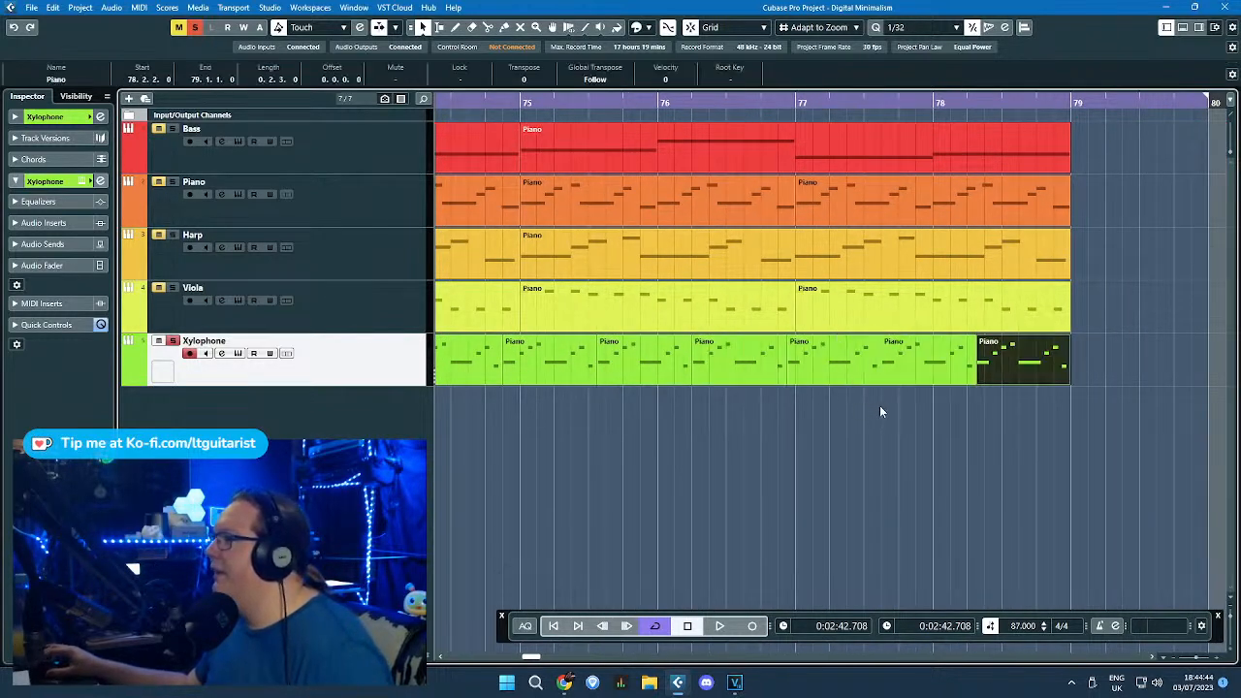
# Step: Repeat the last 16 bars of the Bass, Piano, Harp and Viola tracks three times, extending them to bar 127
pyautogui.scroll(-1, 963, 426)
pyautogui.scroll(-5, 983, 359)
pyautogui.moveTo(1028, 306); pyautogui.dragTo(811, 153)
pyautogui.hotkey('ctrl', 'd')
pyautogui.scroll(-2, 811, 153)
pyautogui.hotkey('ctrl', 'd')
pyautogui.hotkey('ctrl', 'd')
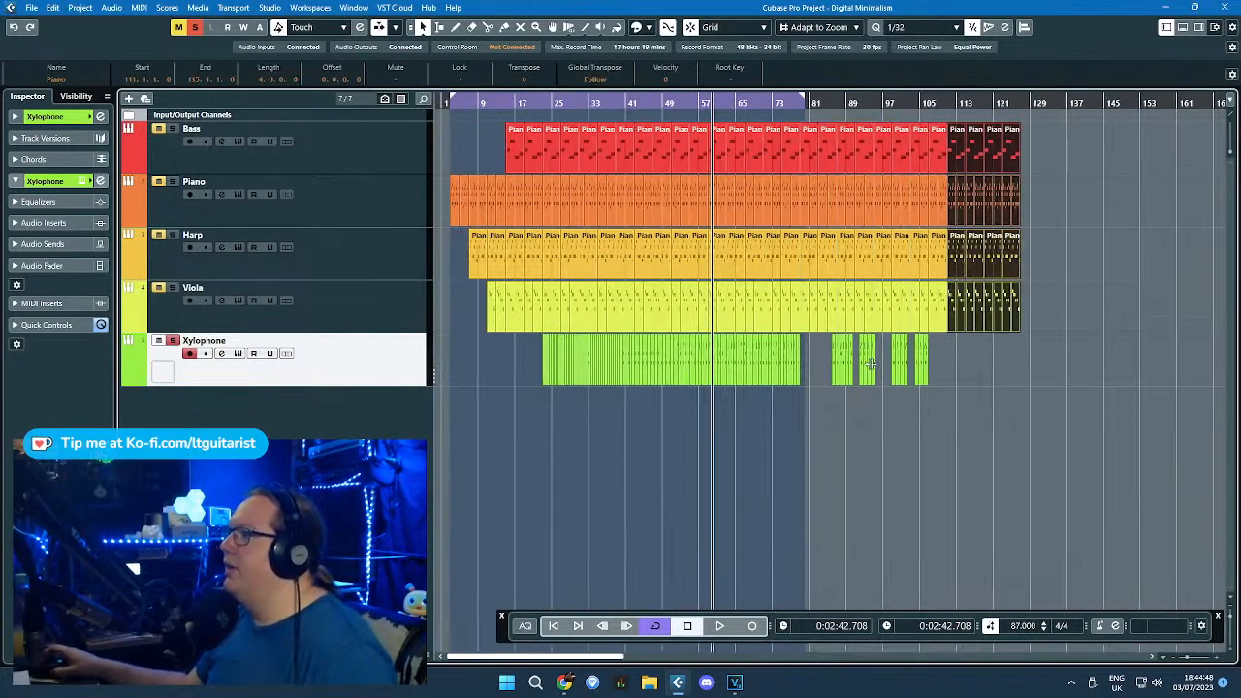
# Step: Move the Xylophone group at bar 86 to bar 79 and repeat its last part twice, filling up to bar 85
pyautogui.scroll(4, 856, 352)
pyautogui.moveTo(719, 417); pyautogui.dragTo(767, 394)
pyautogui.moveTo(648, 368); pyautogui.dragTo(496, 369)
pyautogui.scroll(4, 749, 447)
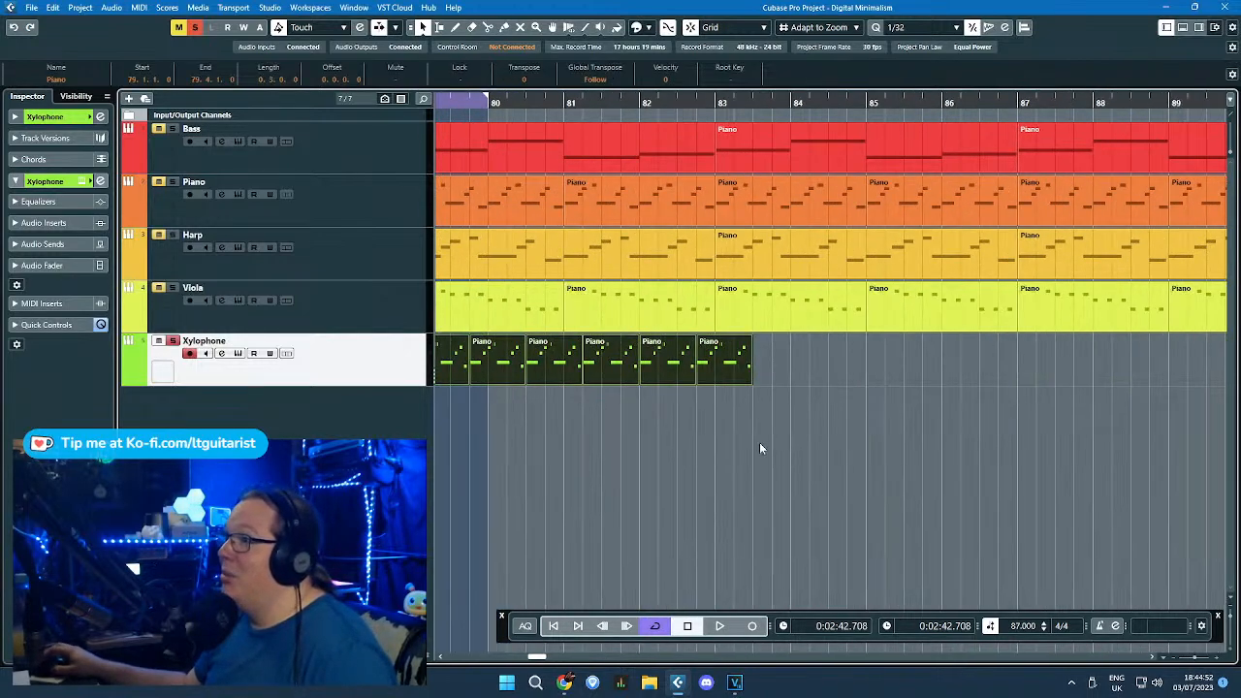
pyautogui.moveTo(770, 429); pyautogui.dragTo(733, 368)
pyautogui.hotkey('ctrl', 'd')
pyautogui.hotkey('ctrl', 'd')
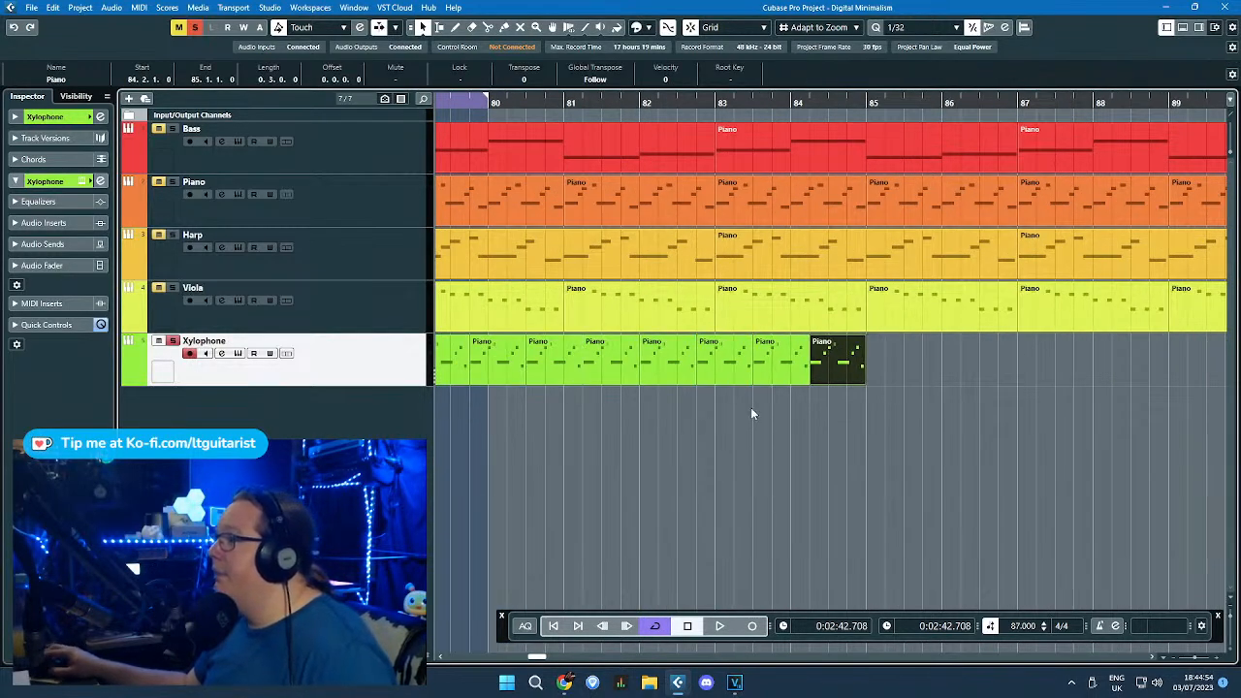
# Step: Move the four-part Xylophone group from bar 92 to bar 85, directly behind the run
pyautogui.scroll(-4, 810, 421)
pyautogui.scroll(-3, 815, 423)
pyautogui.scroll(4, 947, 414)
pyautogui.moveTo(1025, 415); pyautogui.dragTo(897, 360)
pyautogui.moveTo(907, 359); pyautogui.dragTo(729, 367)
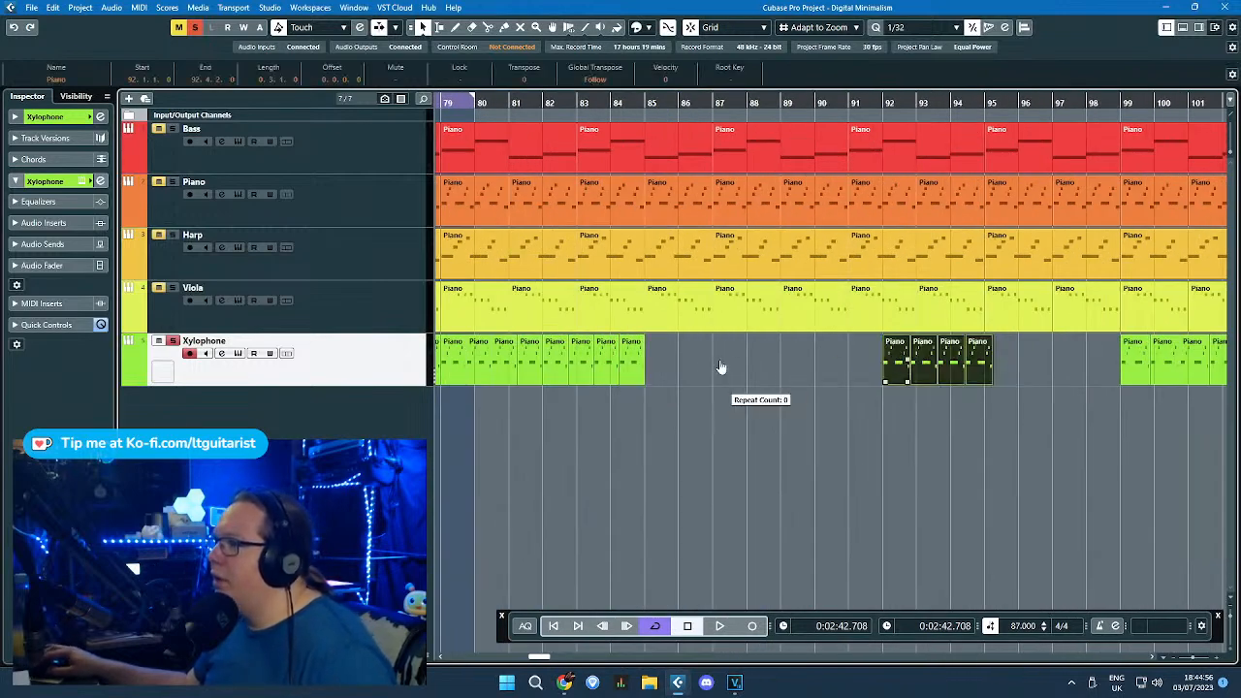
pyautogui.moveTo(899, 366); pyautogui.dragTo(660, 367)
# Step: Repeat the whole four-part Xylophone group at bar 85 twice, extending the run to the end of bar 94
pyautogui.scroll(3, 705, 380)
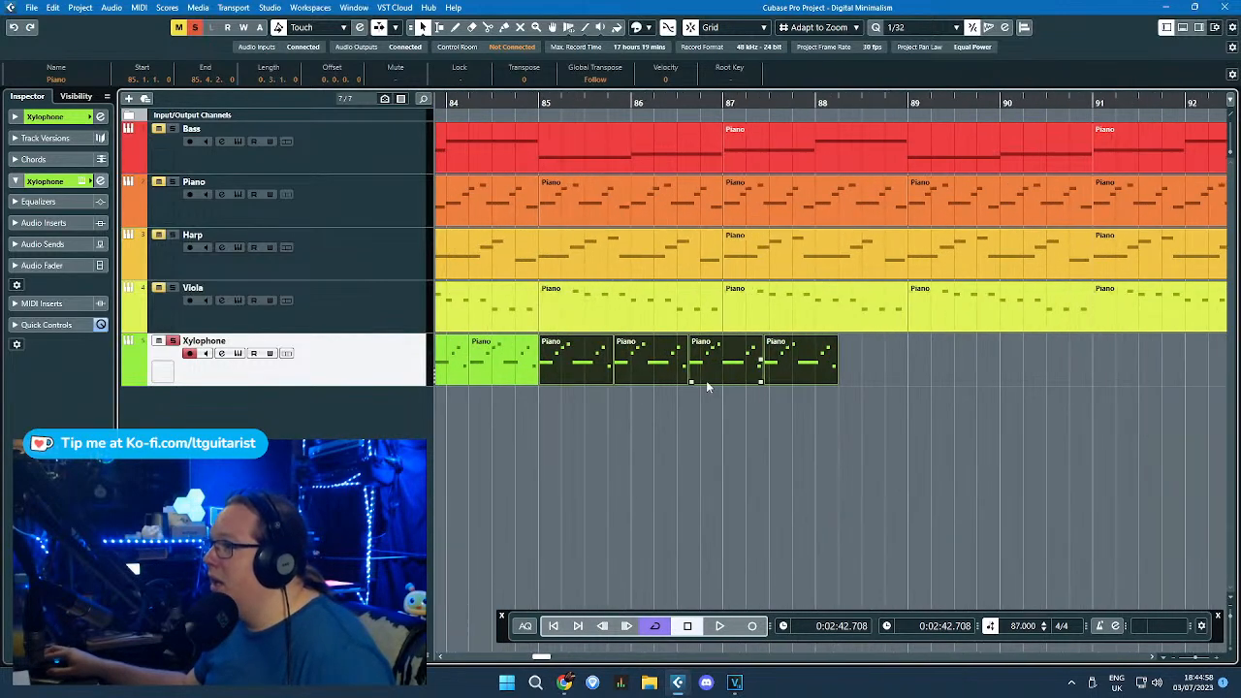
pyautogui.hotkey('ctrl', 'd')
pyautogui.scroll(3, 897, 424)
pyautogui.scroll(-3, 897, 425)
pyautogui.hotkey('ctrl', 'd')
pyautogui.moveTo(1103, 458); pyautogui.dragTo(931, 471)
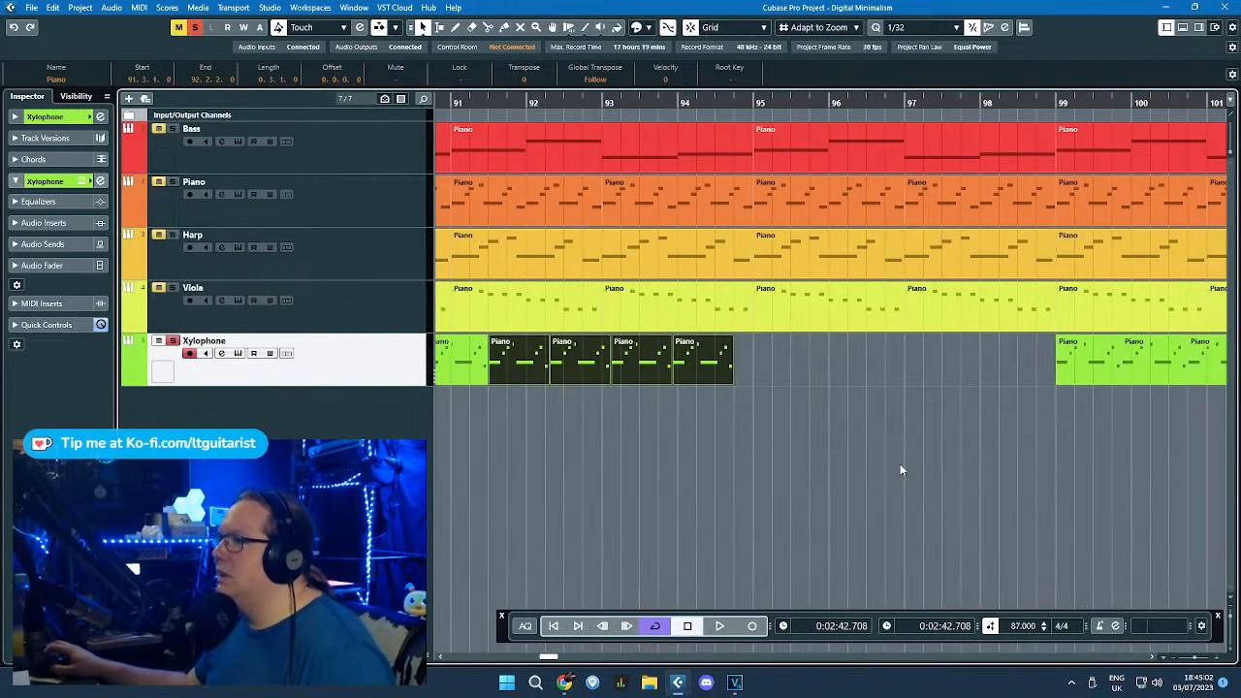
# Step: Repeat the last part of the Xylophone run from bar 94 until it ends just before bar 99
pyautogui.moveTo(812, 454); pyautogui.dragTo(714, 379)
pyautogui.hotkey('ctrl', 'd')
pyautogui.hotkey('ctrl', 'd')
pyautogui.hotkey('ctrl', 'd')
pyautogui.hotkey('ctrl', 'd')
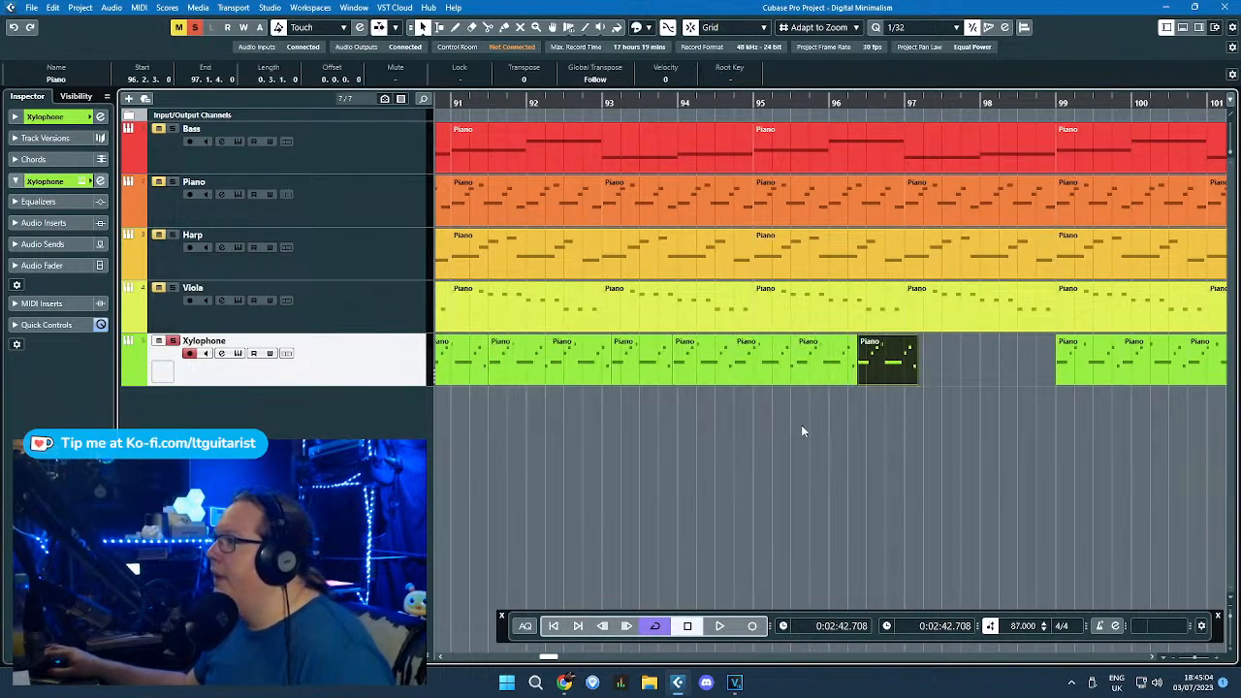
pyautogui.scroll(-3, 799, 432)
pyautogui.hotkey('ctrl', 'd')
# Step: Move the remaining Xylophone groups from bar 99 onward to bar 129
pyautogui.scroll(3, 992, 464)
pyautogui.scroll(-6, 969, 461)
pyautogui.moveTo(1064, 457); pyautogui.dragTo(878, 359)
pyautogui.moveTo(902, 365); pyautogui.dragTo(1155, 369)
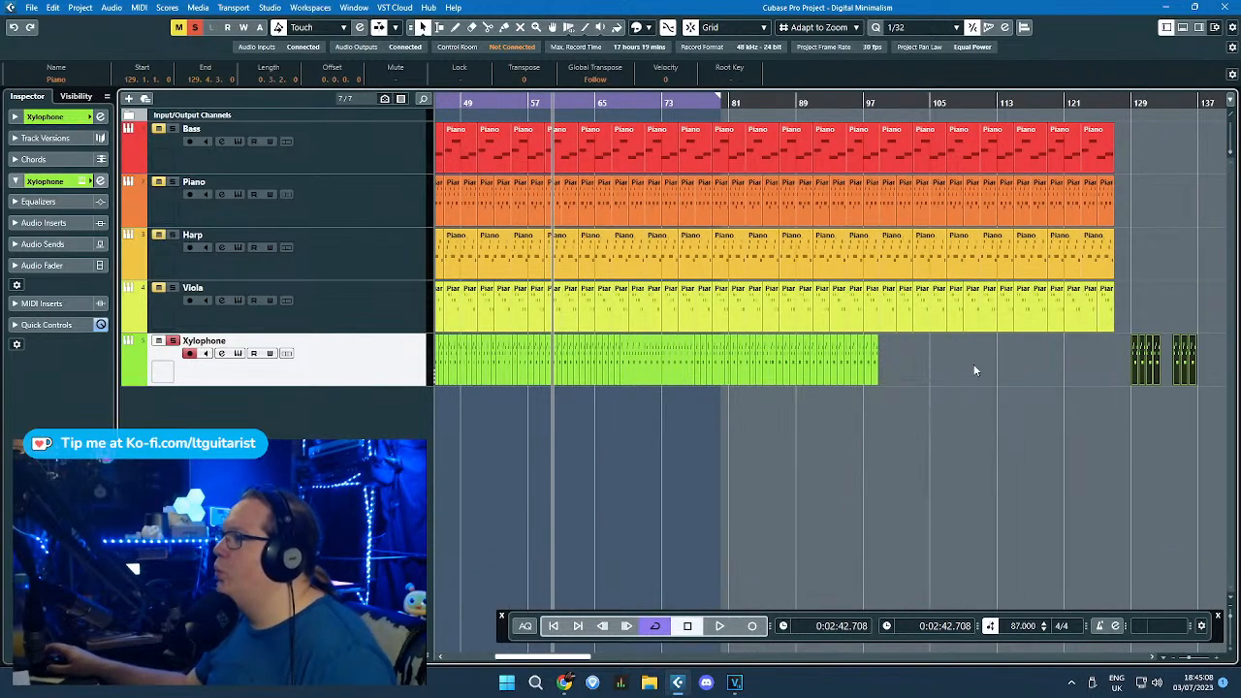
# Step: Repeat the last part of the Xylophone run from bar 99 until the run ends exactly at bar 111
pyautogui.scroll(6, 933, 378)
pyautogui.moveTo(792, 405); pyautogui.dragTo(516, 360)
pyautogui.hotkey('ctrl', 'd')
pyautogui.hotkey('ctrl', 'd')
pyautogui.hotkey('ctrl', 'd')
pyautogui.hotkey('ctrl', 'd')
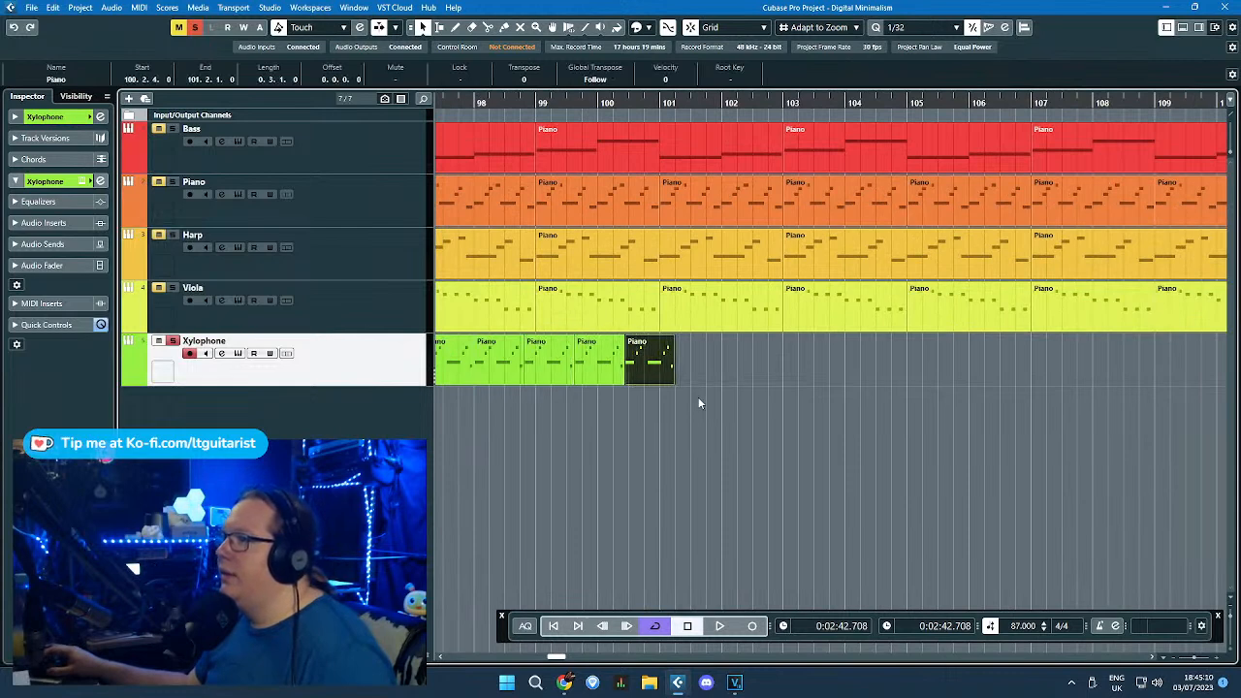
pyautogui.hotkey('ctrl', 'd')
pyautogui.hotkey('ctrl', 'd')
pyautogui.hotkey('ctrl', 'd')
pyautogui.hotkey('ctrl', 'd')
pyautogui.hotkey('ctrl', 'd')
pyautogui.hotkey('ctrl', 'd')
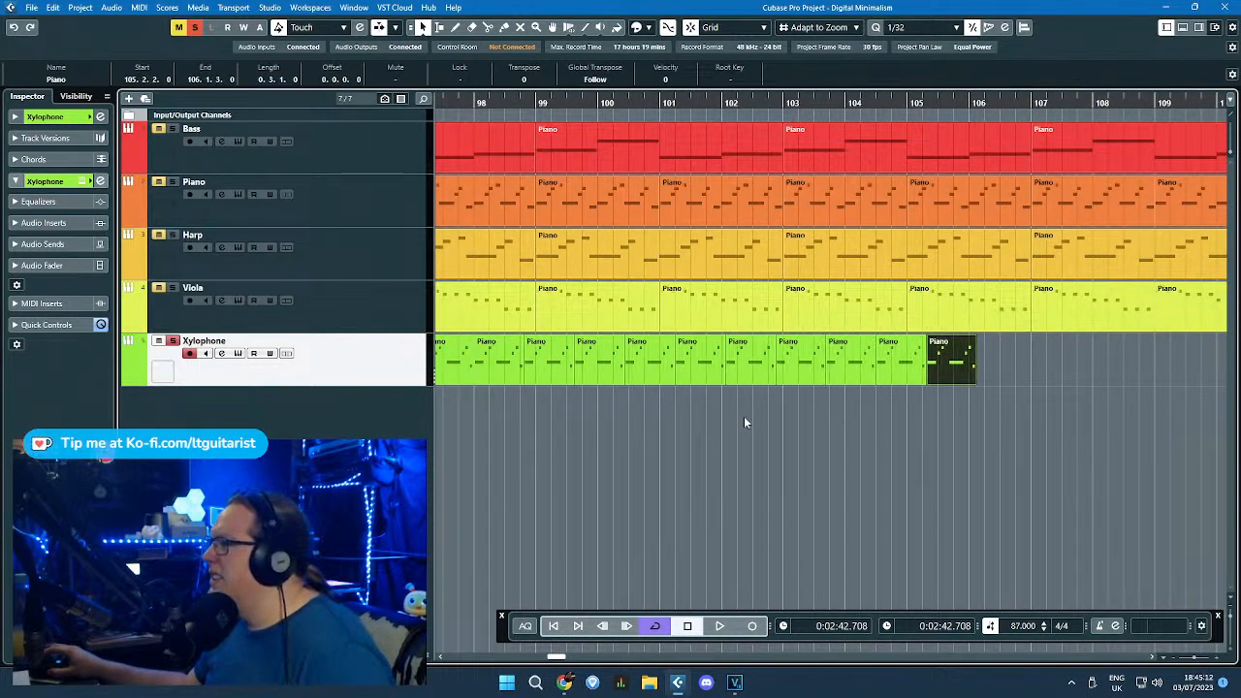
pyautogui.hotkey('ctrl', 'd')
pyautogui.hotkey('ctrl', 'd')
pyautogui.moveTo(968, 443); pyautogui.dragTo(1037, 443)
pyautogui.moveTo(1172, 457); pyautogui.dragTo(1100, 371)
pyautogui.hotkey('ctrl', 'd')
pyautogui.moveTo(1129, 444); pyautogui.dragTo(1188, 445)
pyautogui.hscroll(5, 980, 401)
pyautogui.click(816, 374)
pyautogui.hotkey('ctrl', 'd')
pyautogui.hotkey('ctrl', 'd')
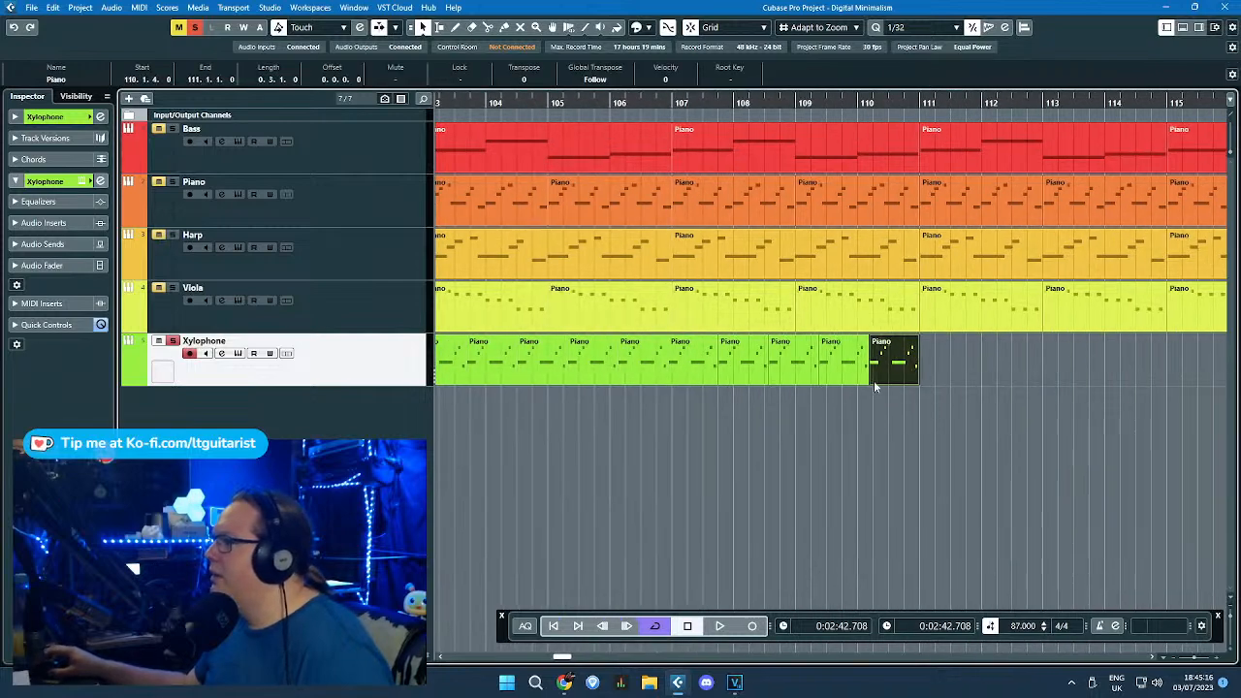
# Step: Move the Xylophone group waiting at bar 129 to bar 111, directly behind the run
pyautogui.scroll(-7, 890, 417)
pyautogui.scroll(3, 919, 425)
pyautogui.moveTo(866, 375); pyautogui.dragTo(651, 376)
pyautogui.scroll(6, 746, 395)
# Step: Repeat the last Xylophone part of the moved group until the run ends exactly at bar 125
pyautogui.hotkey('ctrl', 'd')
pyautogui.hotkey('ctrl', 'd')
pyautogui.hotkey('ctrl', 'd')
pyautogui.hotkey('ctrl', 'd')
pyautogui.hotkey('ctrl', 'd')
pyautogui.hotkey('ctrl', 'd')
pyautogui.hotkey('ctrl', 'd')
pyautogui.hotkey('ctrl', 'd')
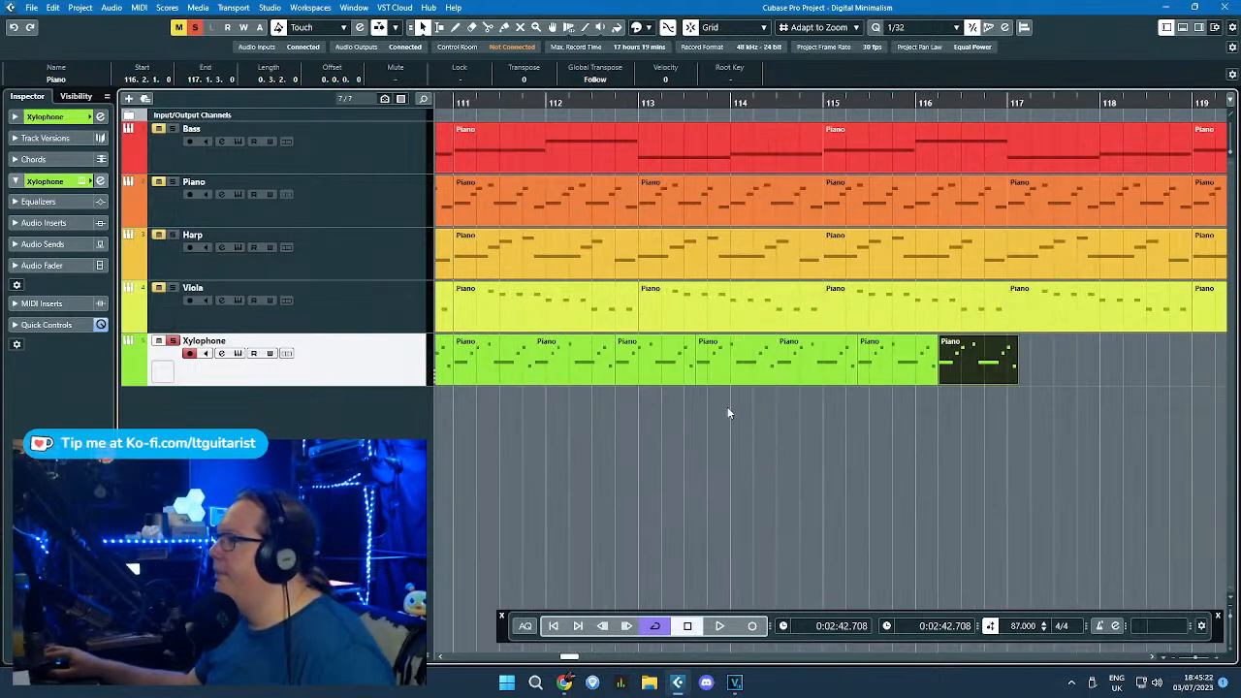
pyautogui.scroll(-3, 727, 406)
pyautogui.hscroll(5, 977, 448)
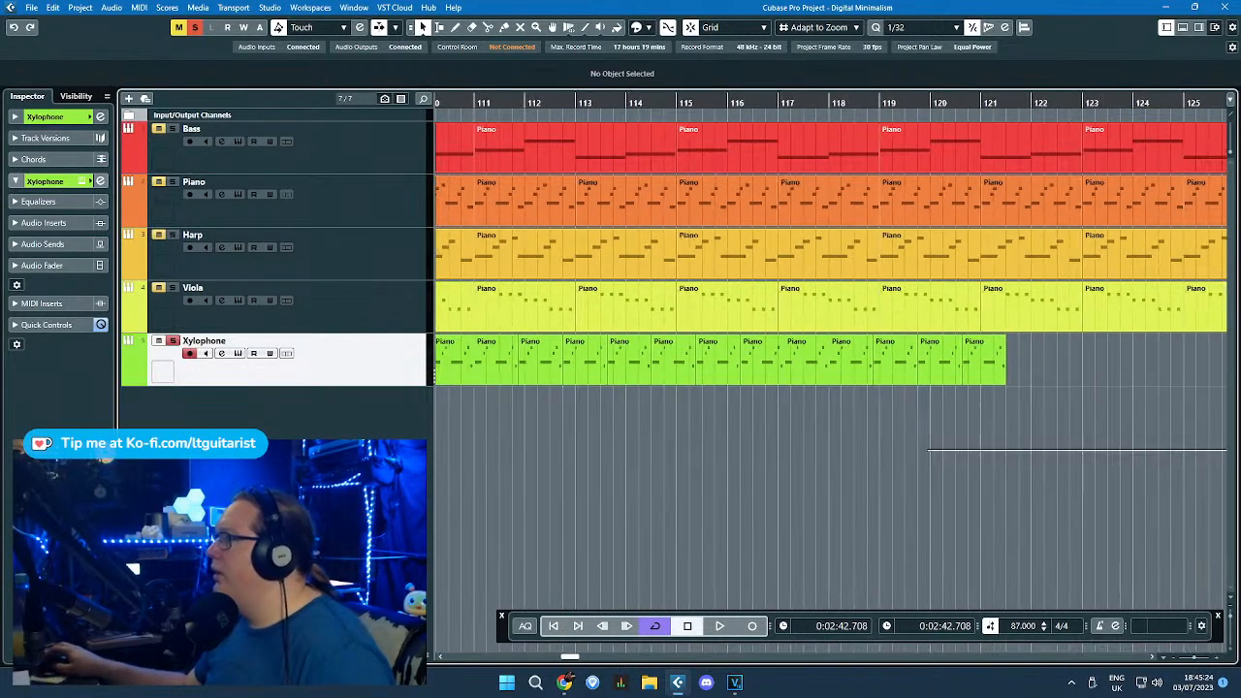
pyautogui.hotkey('ctrl', 'd')
pyautogui.hotkey('ctrl', 'd')
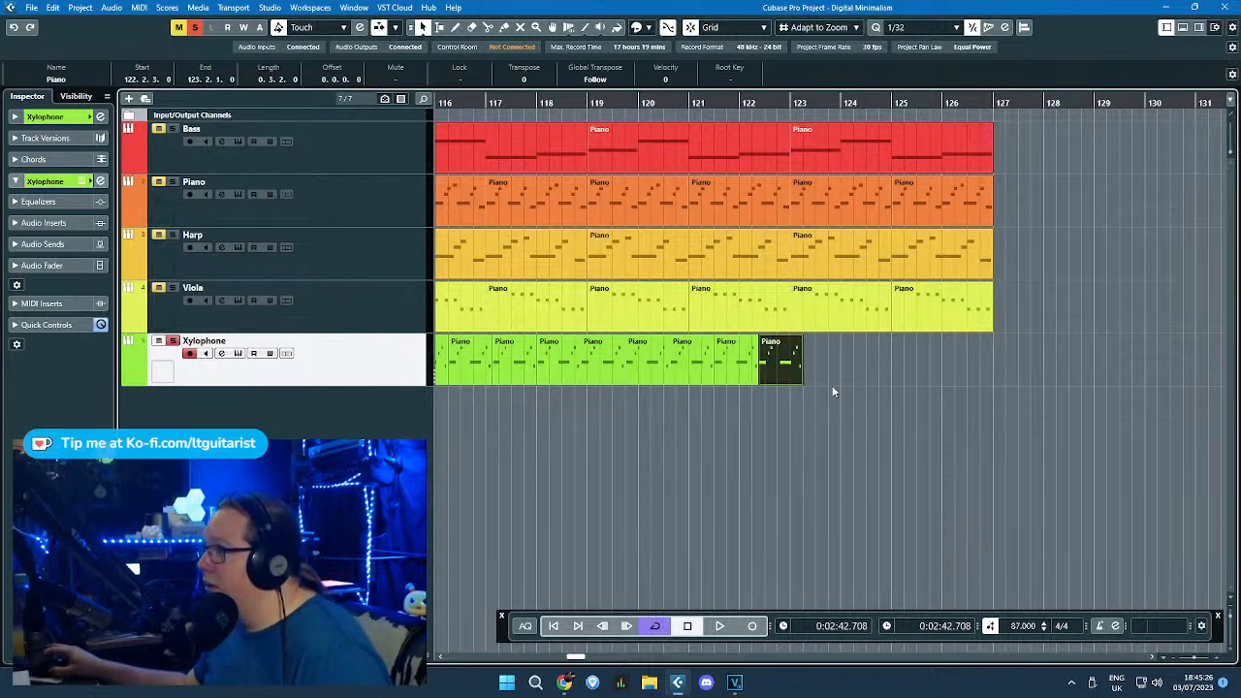
pyautogui.hotkey('ctrl', 'd')
pyautogui.hotkey('ctrl', 'd')
# Step: Move the remaining three-part Xylophone group to bar 125, directly behind the run
pyautogui.scroll(-5, 900, 397)
pyautogui.moveTo(1009, 418); pyautogui.dragTo(605, 368)
pyautogui.scroll(4, 968, 351)
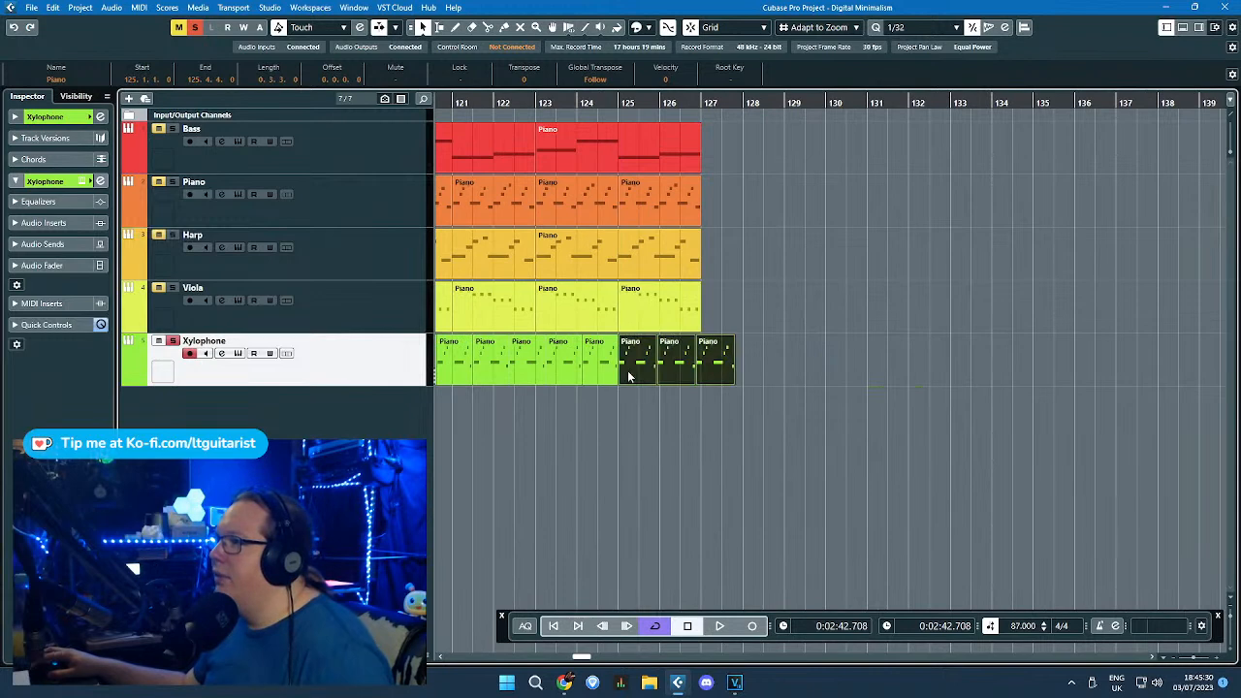
pyautogui.scroll(4, 649, 388)
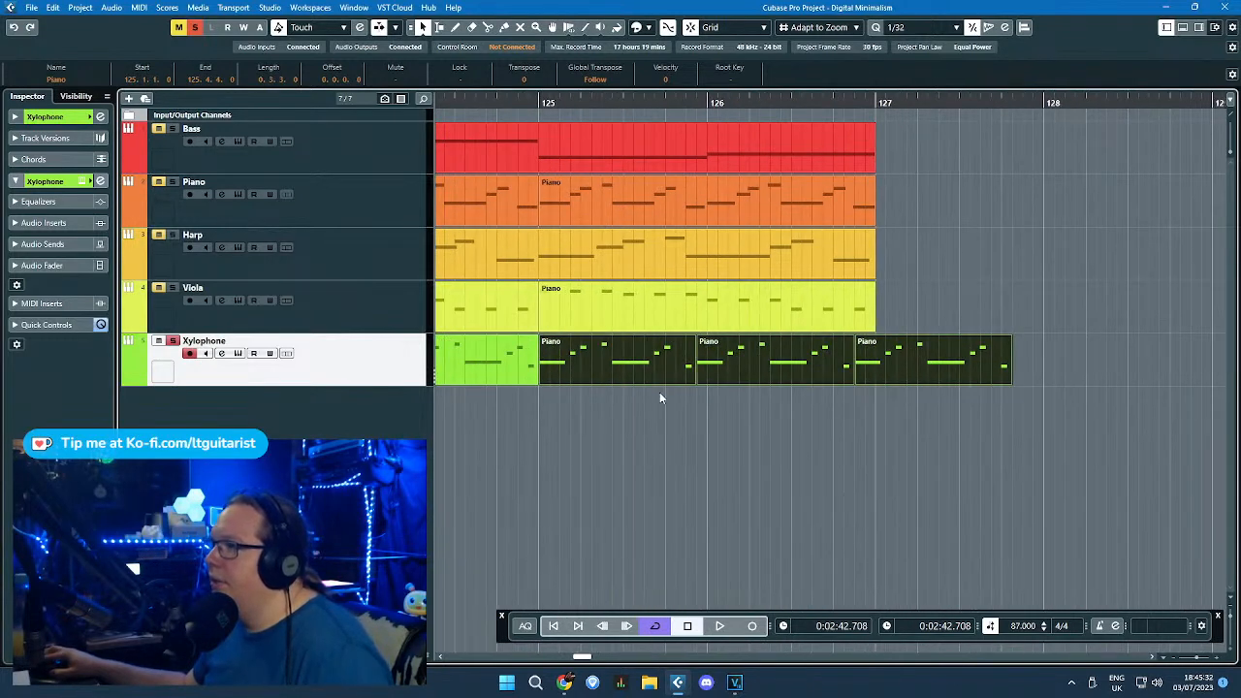
# Step: Play the Xylophone from bar 125 to check the three-part group, stopping at about bar 126
pyautogui.click(659, 397)
pyautogui.click(537, 107)
pyautogui.press('space')
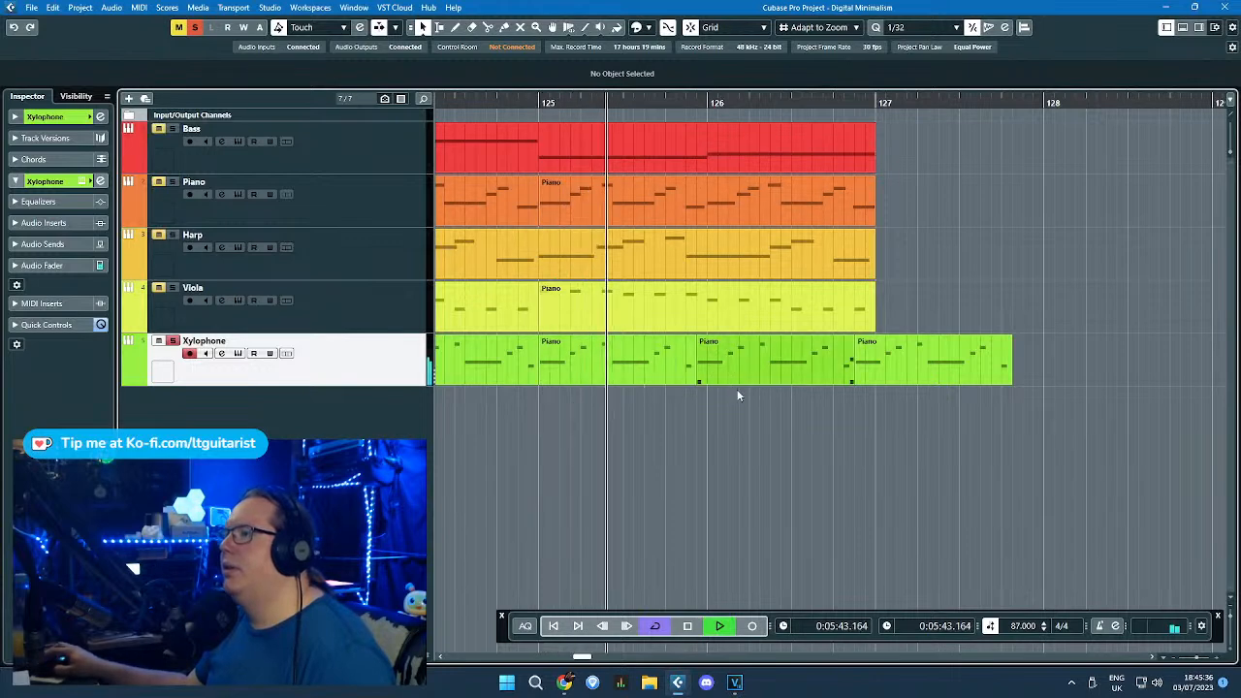
pyautogui.press('space')
# Step: Lengthen the Xylophone part at bar 125 to one full bar and delete the two surplus parts behind it
pyautogui.moveTo(883, 420); pyautogui.dragTo(709, 382)
pyautogui.click(715, 405)
pyautogui.click(925, 421)
pyautogui.moveTo(860, 386); pyautogui.dragTo(842, 374)
pyautogui.press('Delete')
# Step: Repeat the one-bar Xylophone part at bar 125 until the run ends at bar 134
pyautogui.moveTo(812, 386); pyautogui.dragTo(680, 373)
pyautogui.hotkey('ctrl', 'd')
pyautogui.scroll(-2, 731, 413)
pyautogui.hotkey('ctrl', 'd')
pyautogui.hotkey('ctrl', 'd')
pyautogui.hotkey('ctrl', 'd')
pyautogui.hotkey('ctrl', 'd')
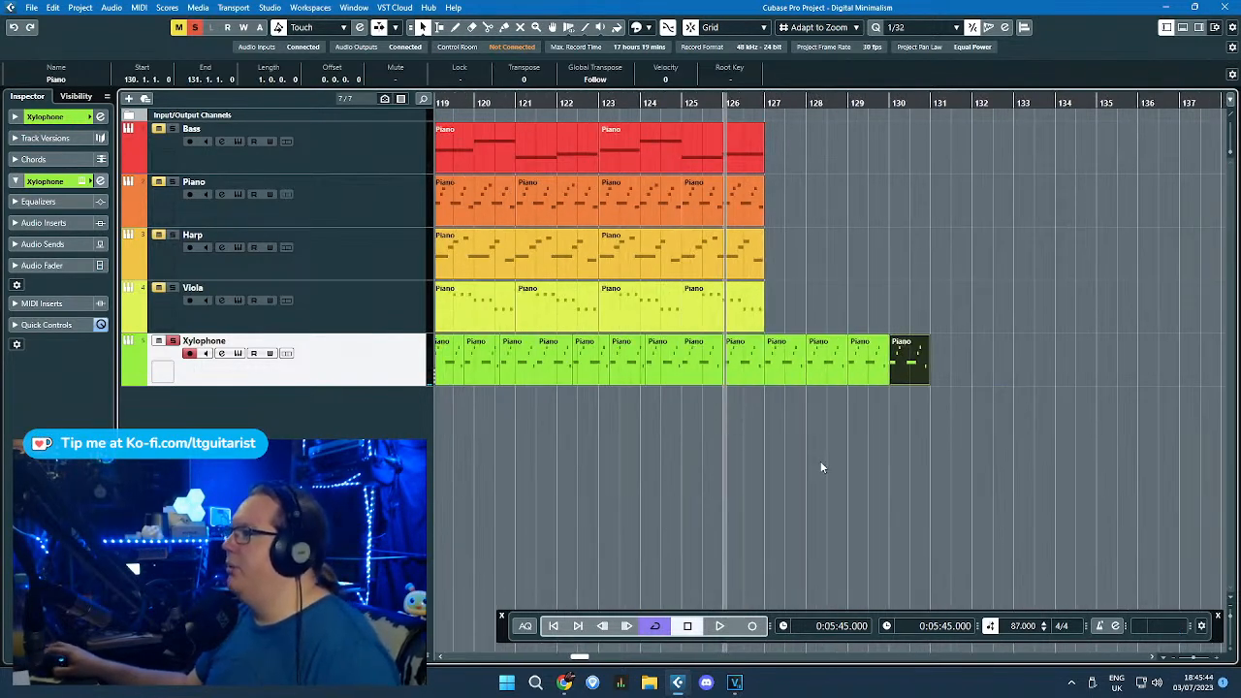
pyautogui.hotkey('ctrl', 'd')
pyautogui.hotkey('ctrl', 'd')
pyautogui.hotkey('ctrl', 'd')
# Step: Extend the end of the loop range to bar 135, just past the Xylophone run
pyautogui.scroll(-4, 824, 448)
pyautogui.moveTo(849, 447); pyautogui.dragTo(417, 453)
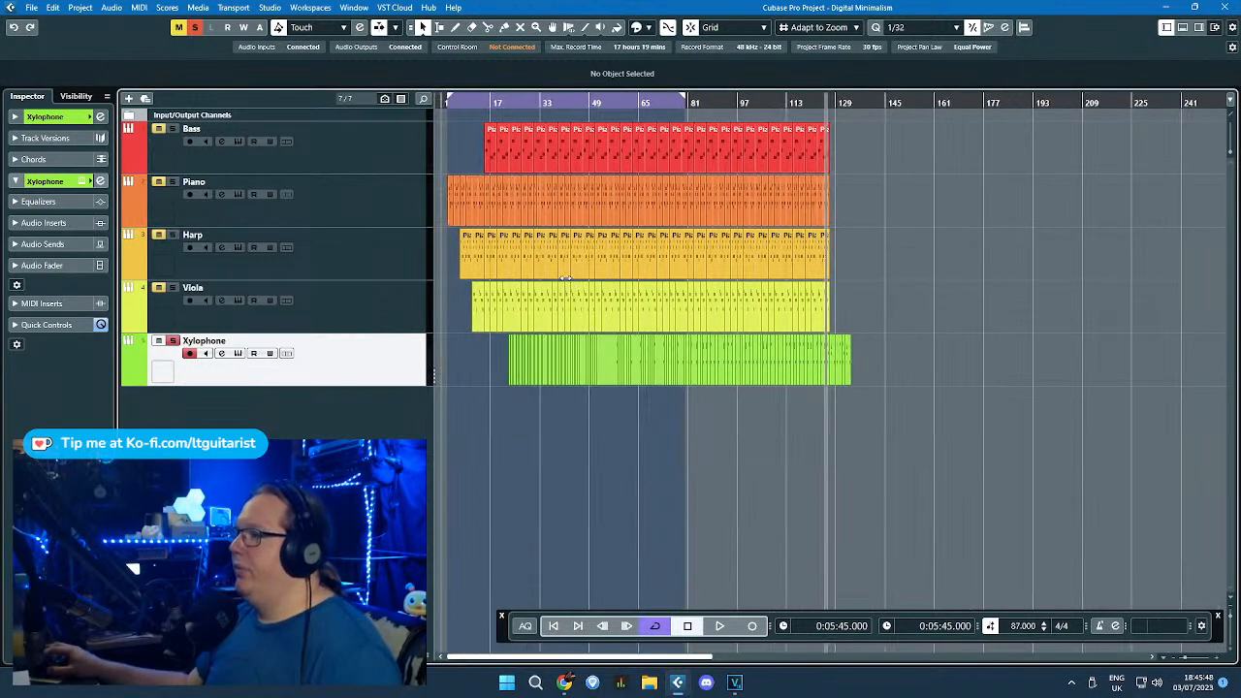
pyautogui.moveTo(686, 103); pyautogui.dragTo(852, 147)
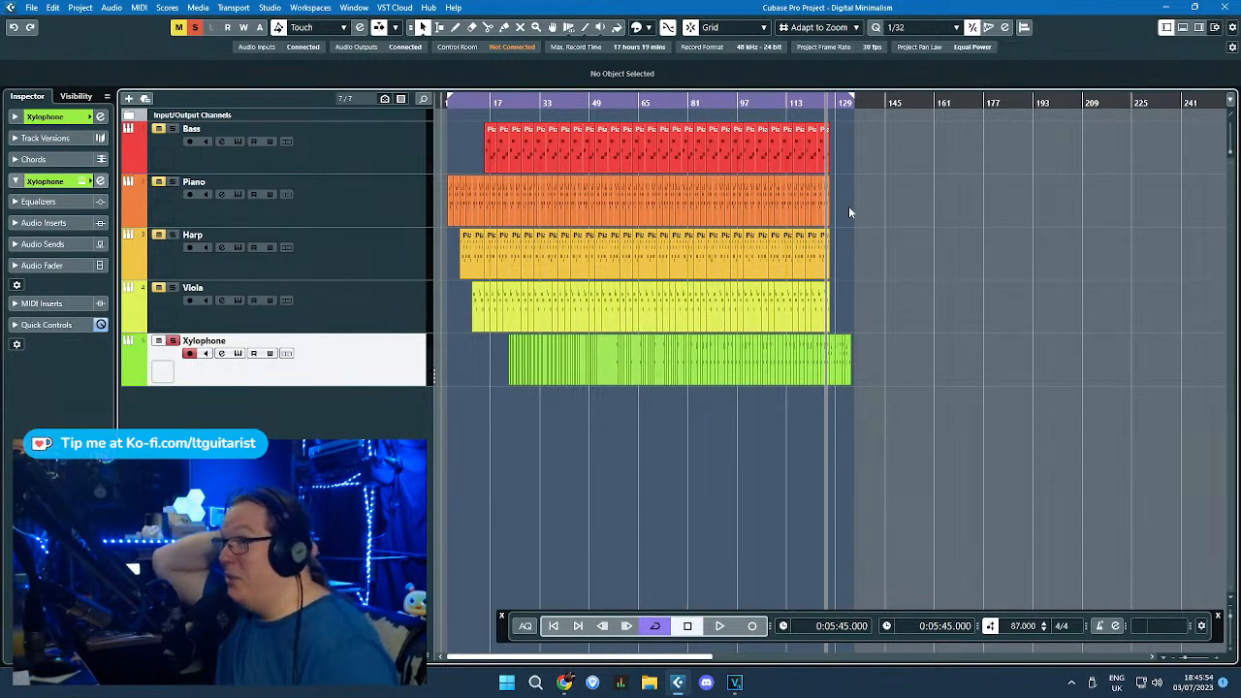
# Step: Unsolo the Xylophone track and play the full arrangement from about bar 20
pyautogui.press('s')
pyautogui.click(500, 105)
pyautogui.press('space')
pyautogui.scroll(8, 502, 250)
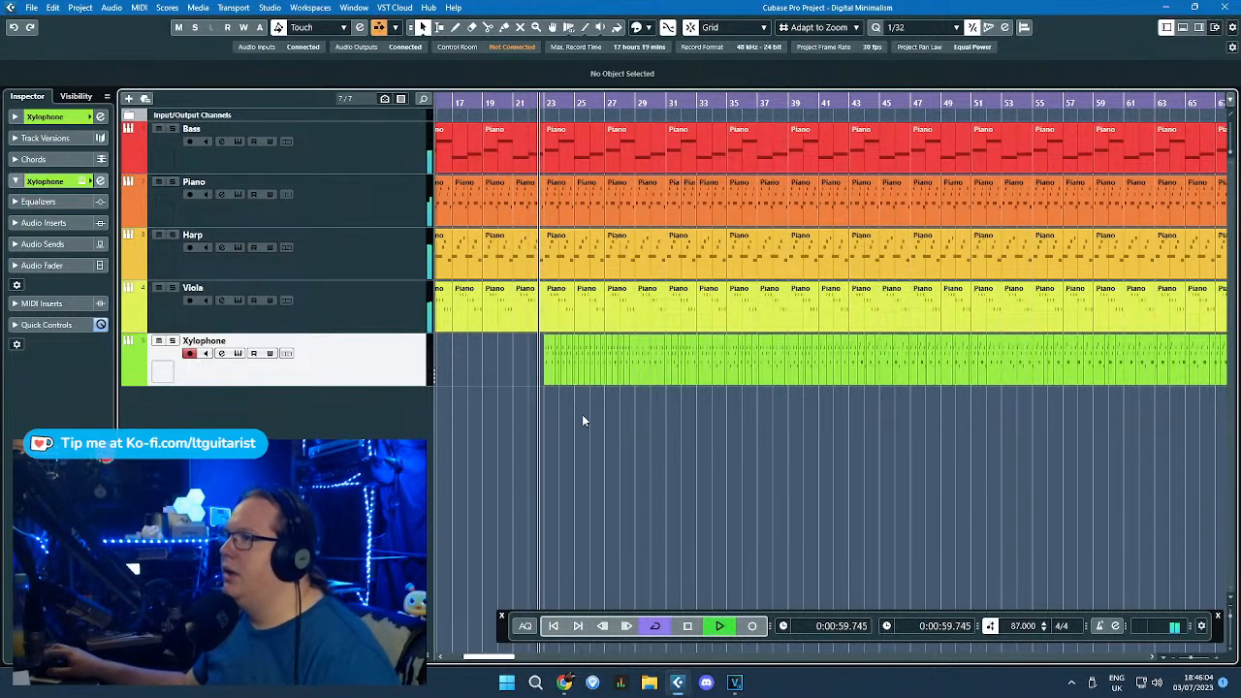
# Step: Delete the Xylophone parts between bars 23 and 29, stop playback and set the cursor to bar 23
pyautogui.scroll(4, 558, 391)
pyautogui.moveTo(499, 416); pyautogui.dragTo(853, 351)
pyautogui.press('Delete')
pyautogui.press('space')
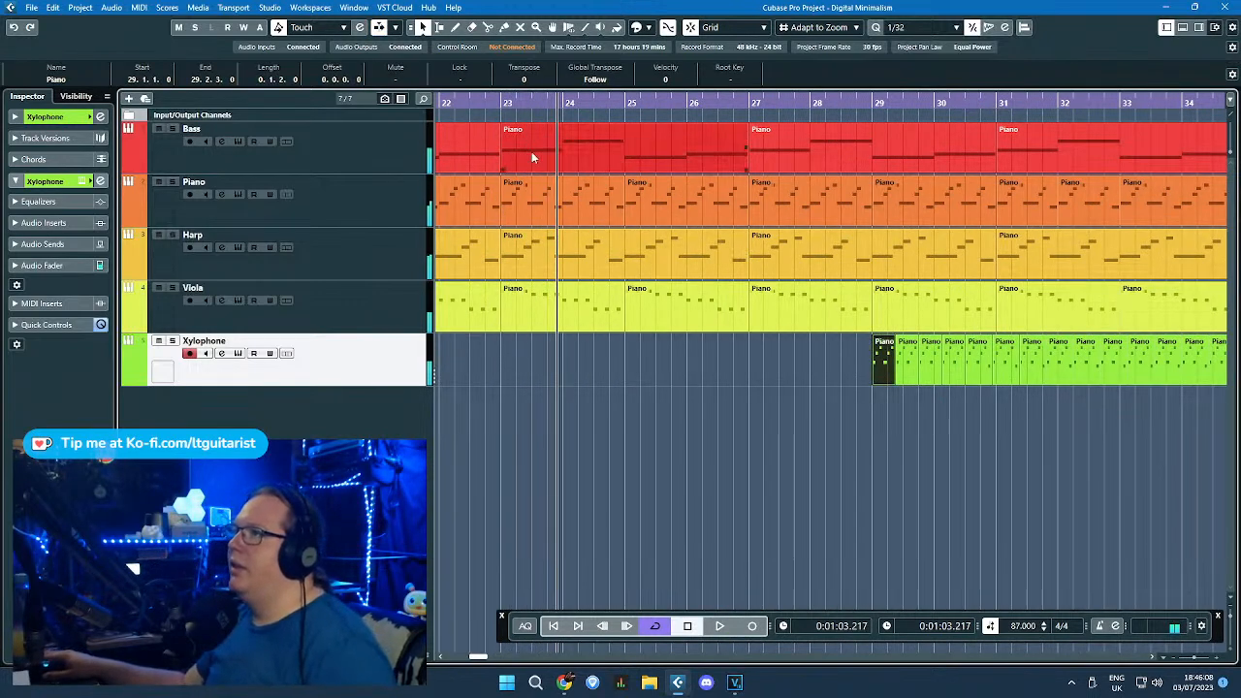
pyautogui.click(504, 103)
# Step: Move all remaining Xylophone parts together so the run starts at bar 19
pyautogui.scroll(-6, 572, 278)
pyautogui.moveTo(1081, 417); pyautogui.dragTo(539, 354)
pyautogui.scroll(8, 510, 362)
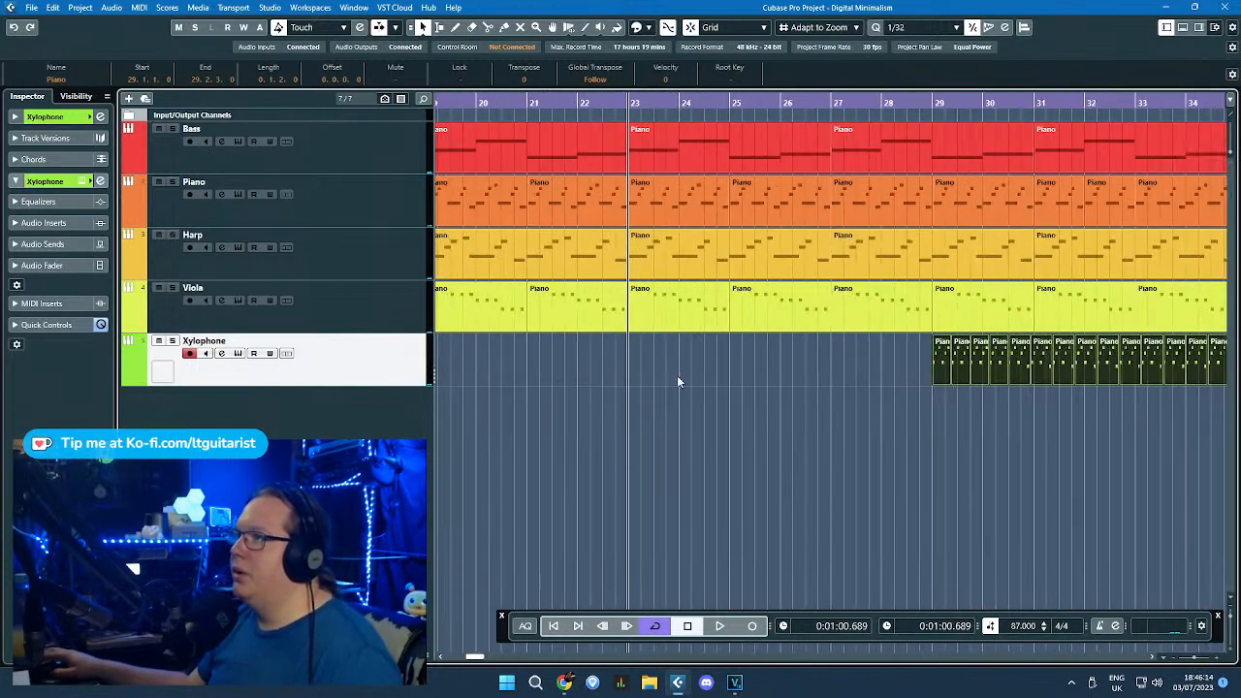
pyautogui.scroll(-2, 884, 369)
pyautogui.moveTo(919, 366); pyautogui.dragTo(578, 363)
pyautogui.scroll(-6, 606, 431)
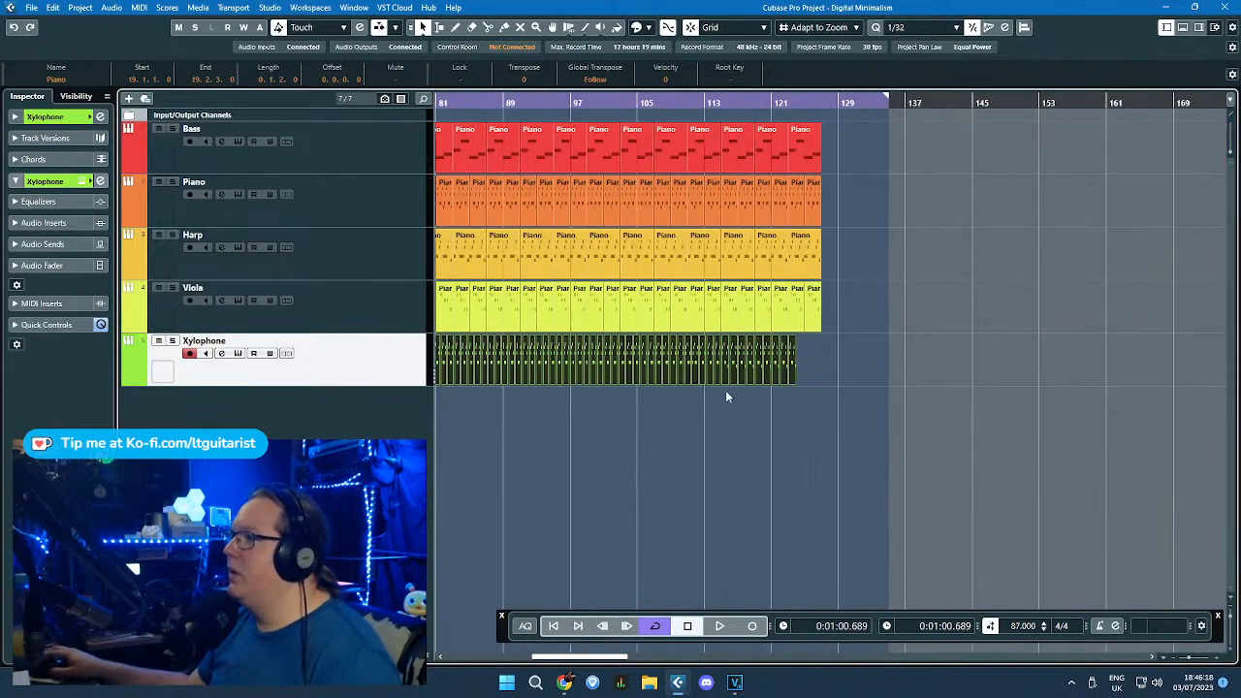
pyautogui.scroll(4, 790, 363)
pyautogui.moveTo(891, 320); pyautogui.dragTo(643, 140)
pyautogui.press('Delete')
pyautogui.hotkey('ctrl', 'z')
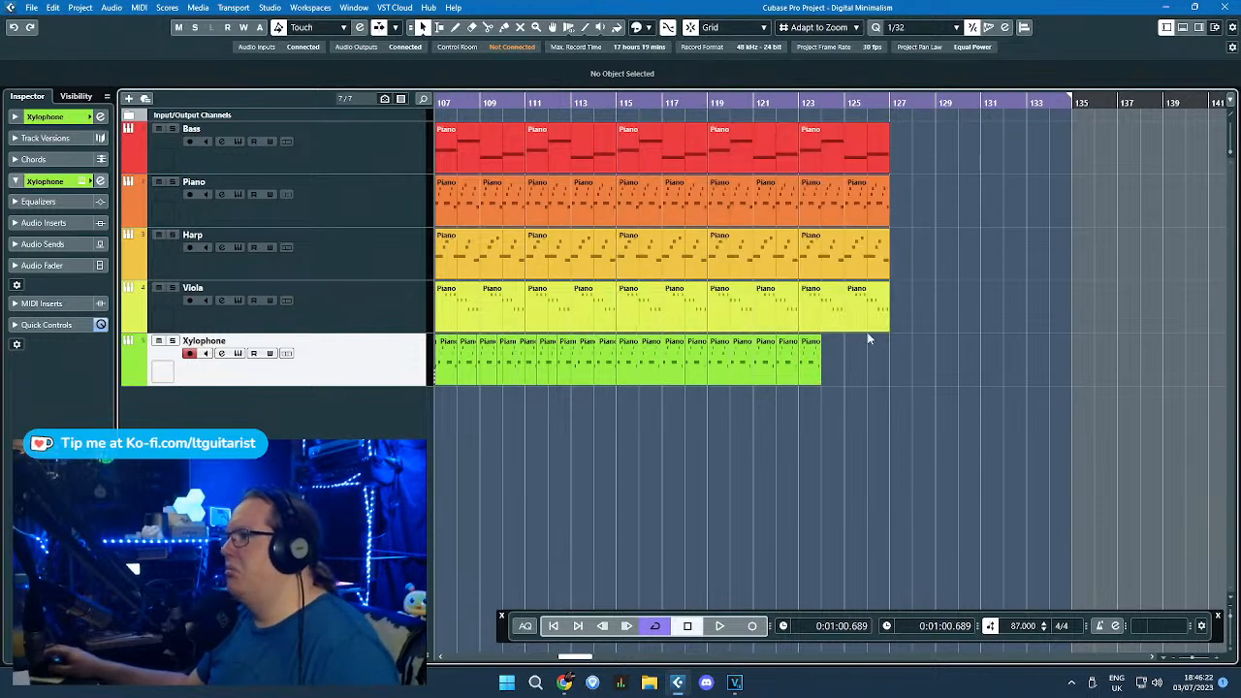
# Step: Delete the Bass, Piano, Harp and Viola parts from bar 119 onward
pyautogui.moveTo(923, 321); pyautogui.dragTo(729, 152)
pyautogui.press('Delete')
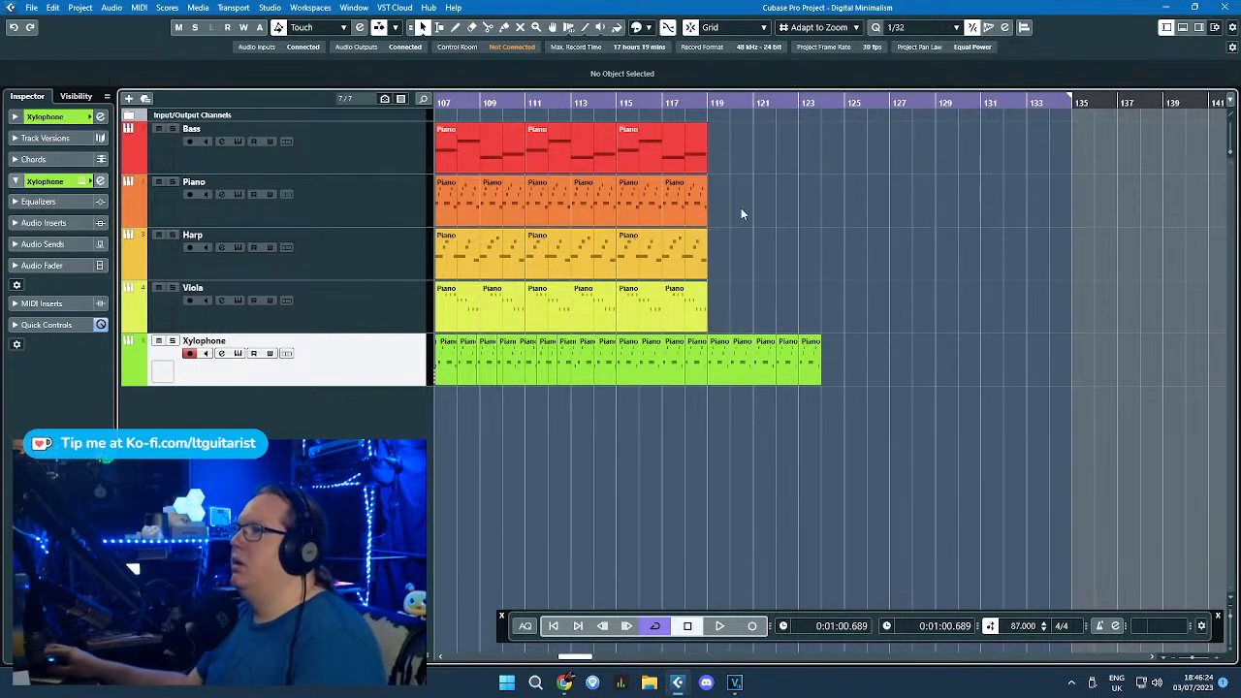
# Step: Play the arrangement from bar 23 and examine how the Xylophone parts line up with the backing tracks
pyautogui.hscroll(-5, 523, 427)
pyautogui.press('space')
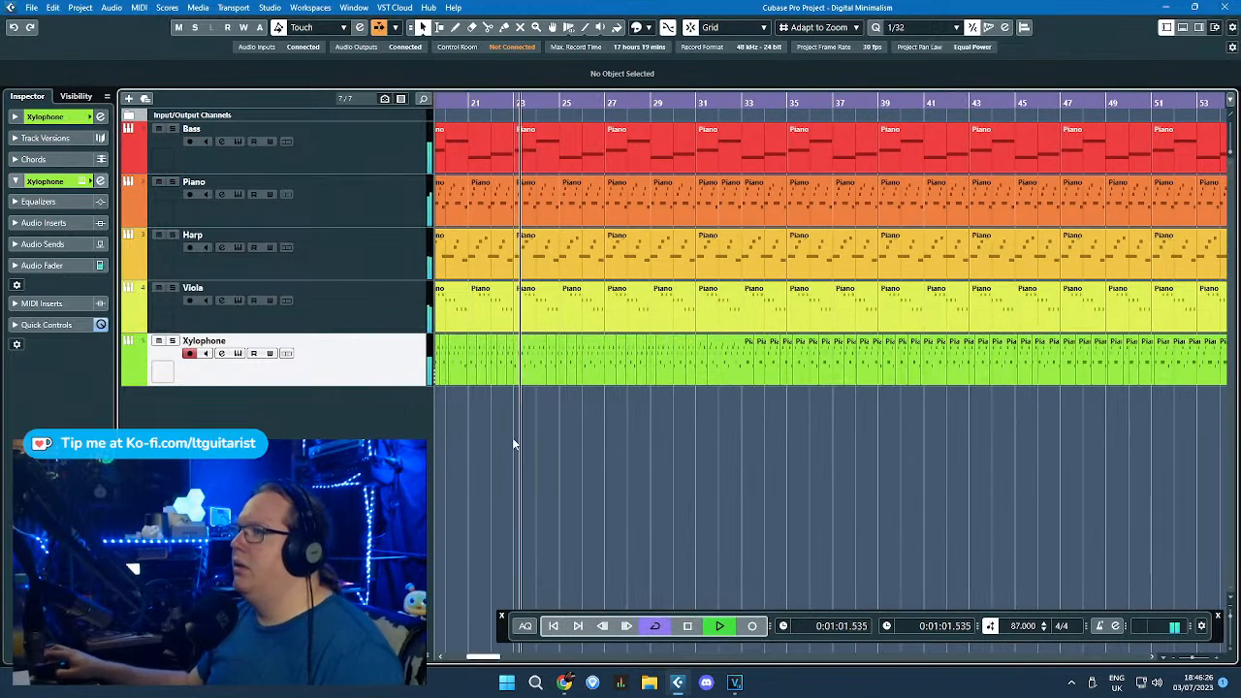
pyautogui.scroll(5, 539, 440)
pyautogui.moveTo(572, 456); pyautogui.dragTo(474, 461)
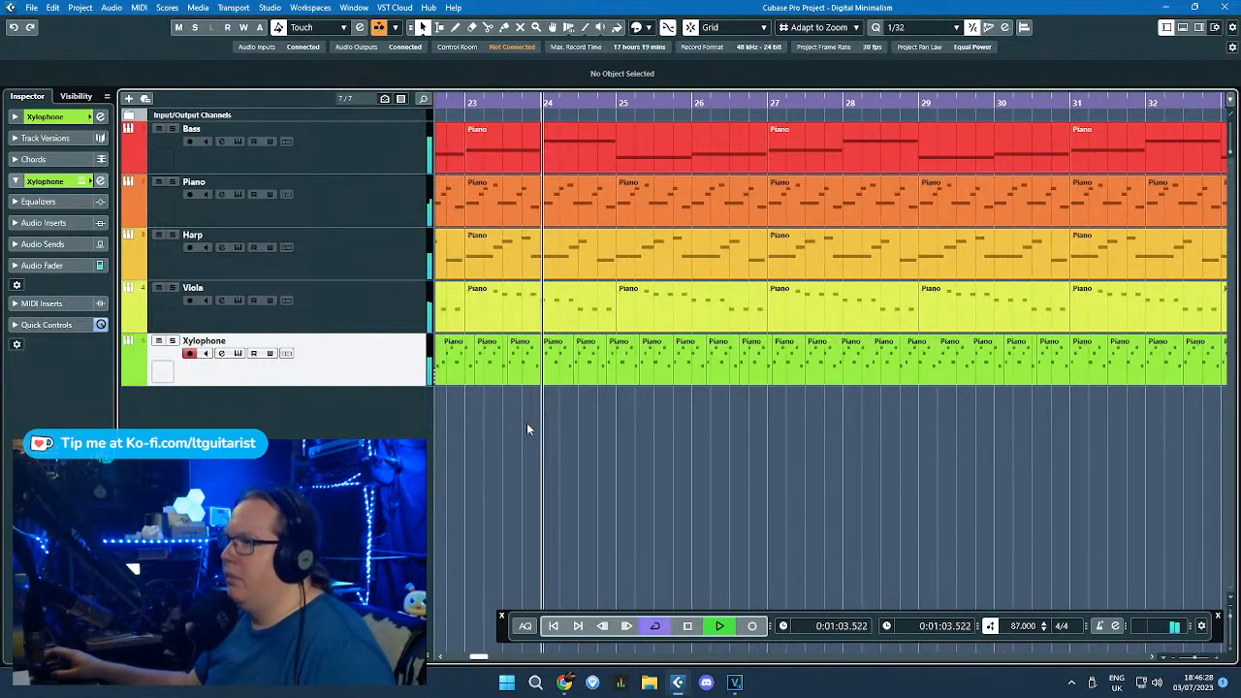
pyautogui.scroll(1, 533, 424)
pyautogui.scroll(-2, 541, 422)
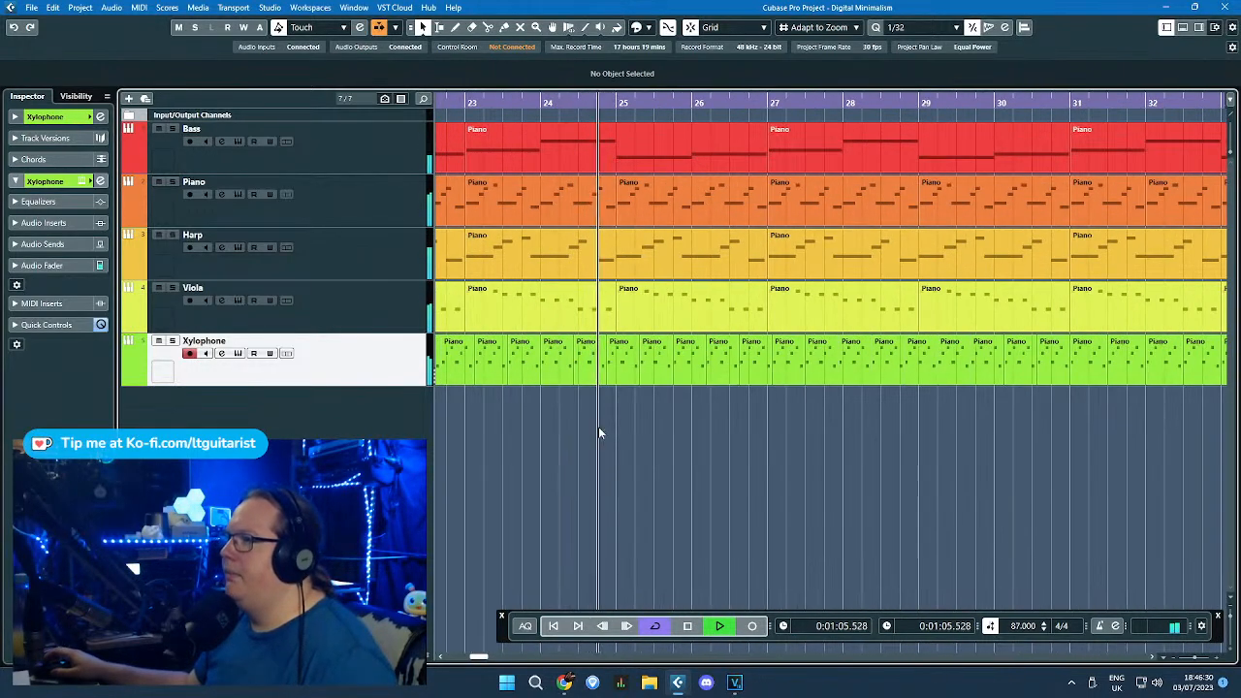
pyautogui.scroll(-2, 691, 427)
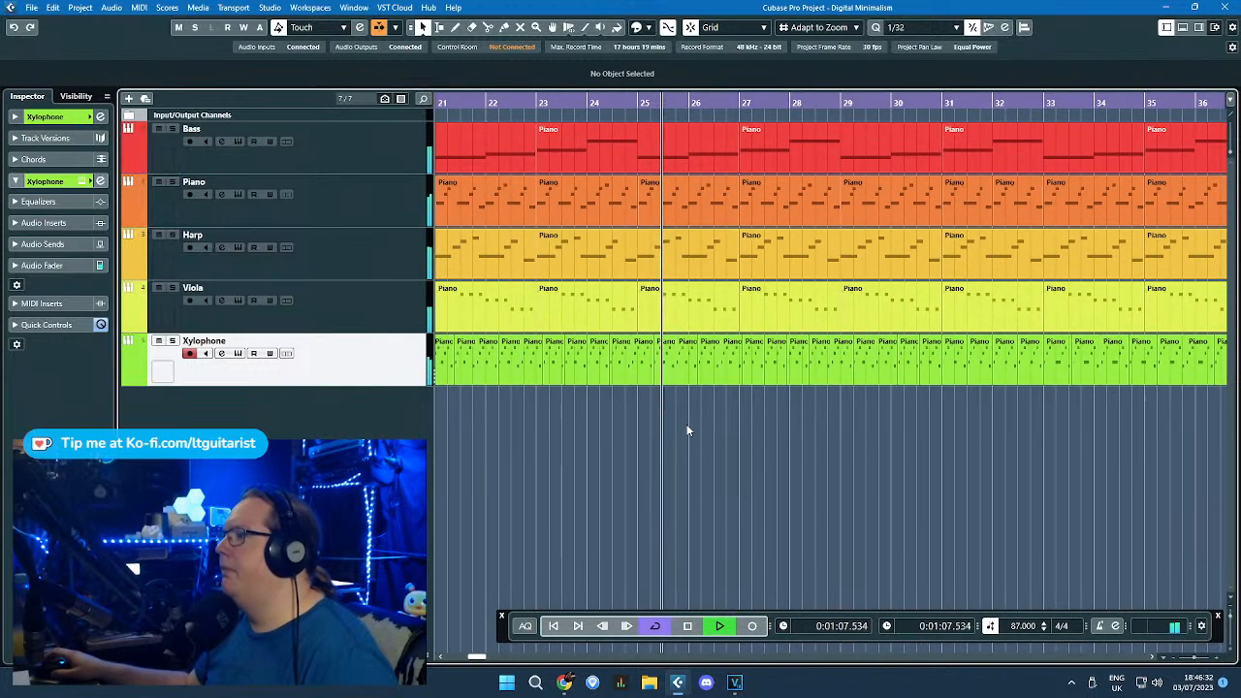
pyautogui.scroll(-4, 742, 423)
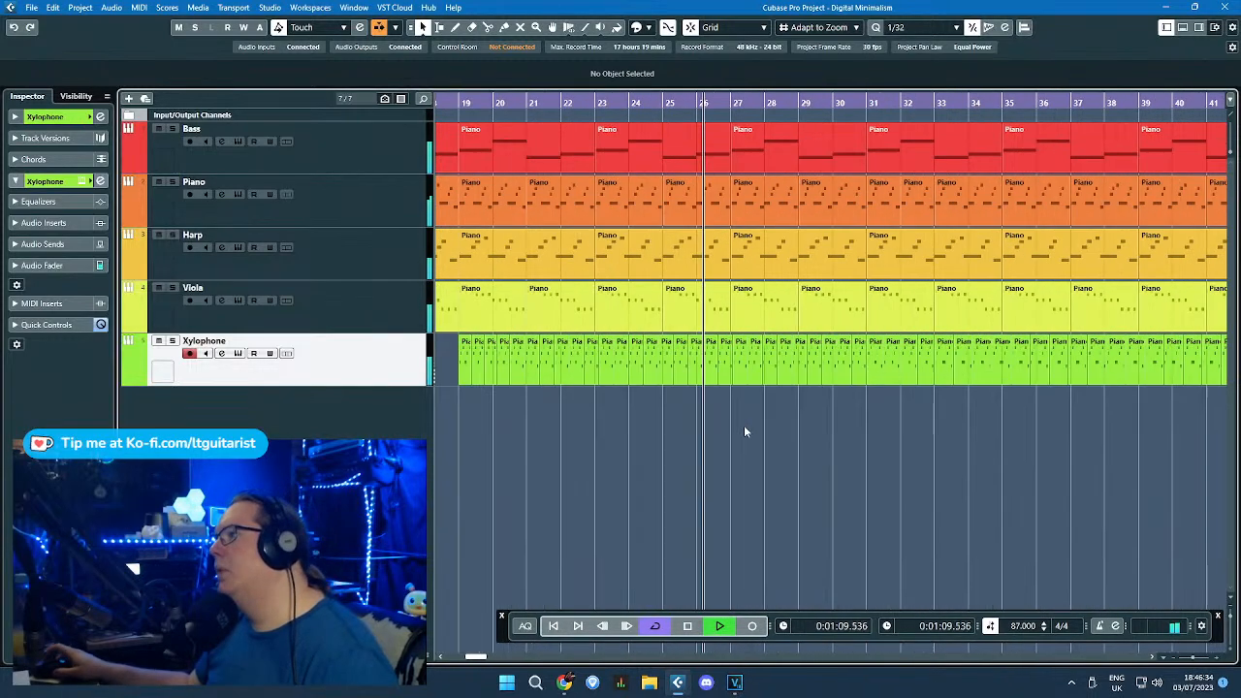
pyautogui.scroll(5, 747, 419)
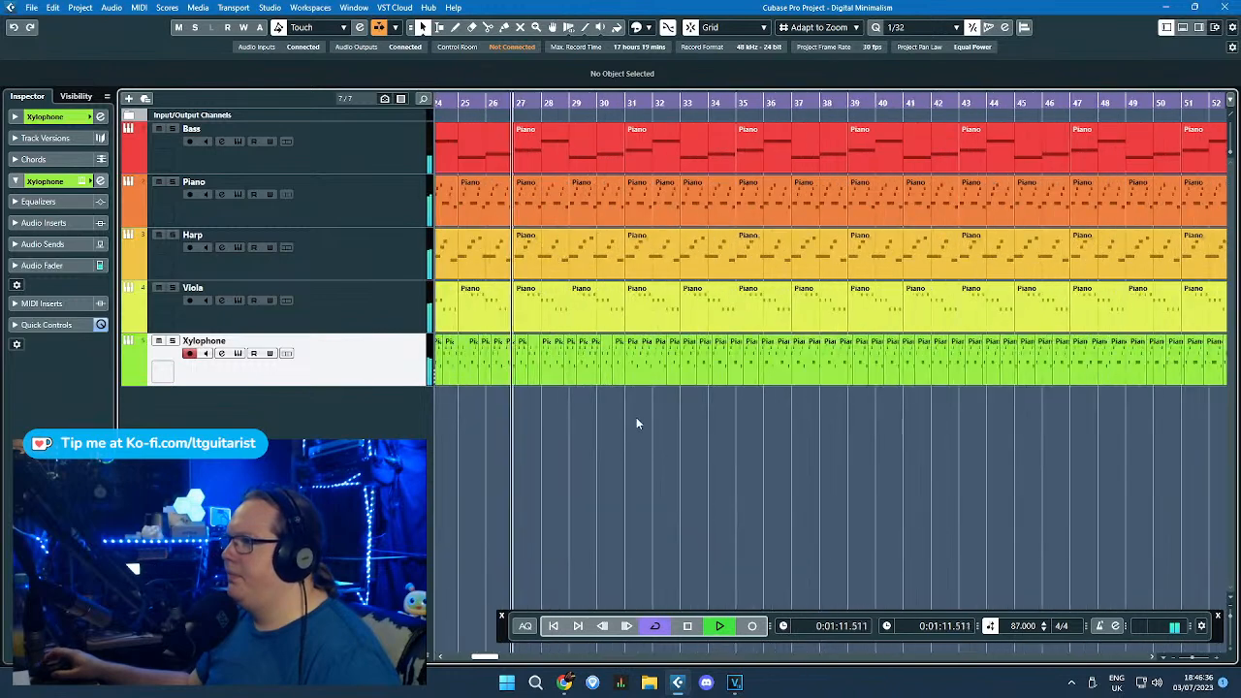
pyautogui.scroll(2, 622, 412)
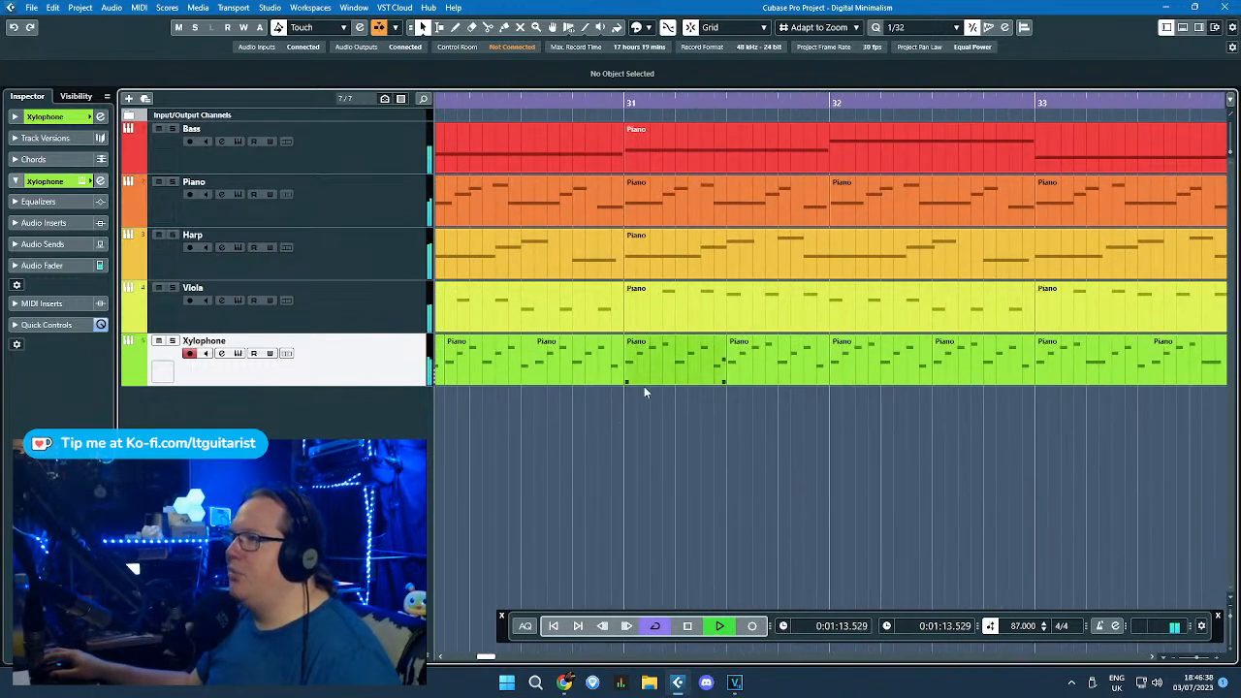
pyautogui.scroll(-1, 623, 399)
pyautogui.moveTo(655, 407); pyautogui.dragTo(593, 426)
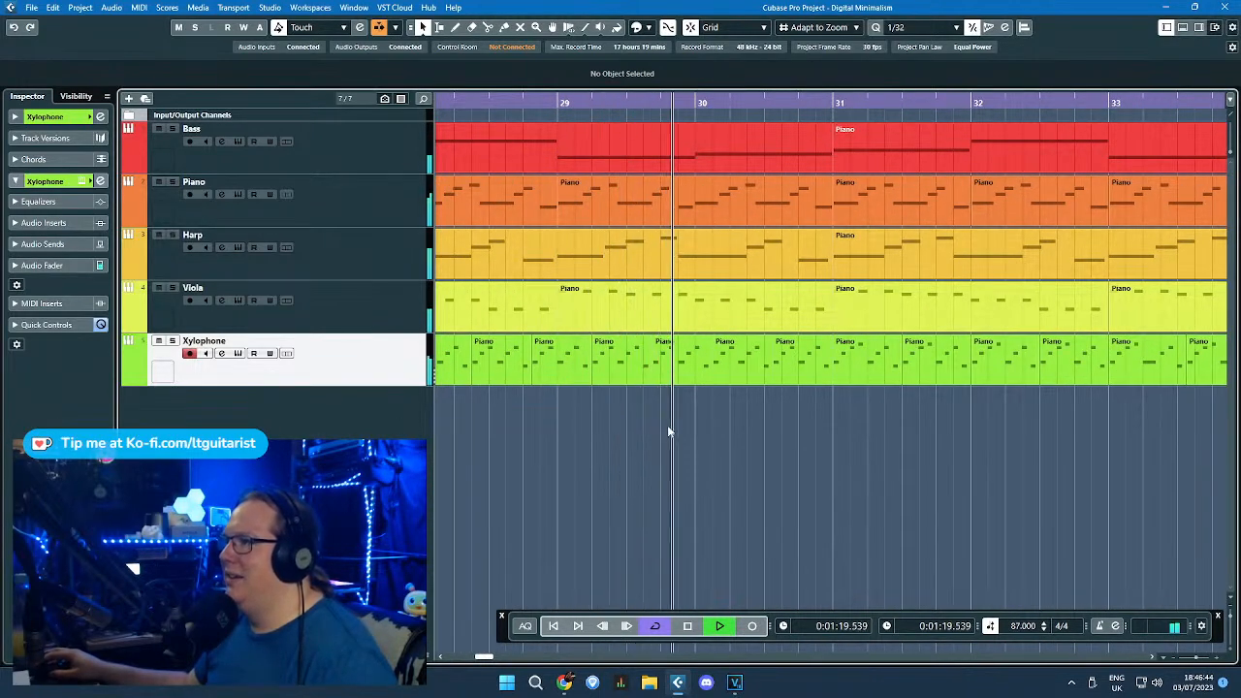
pyautogui.scroll(-3, 667, 425)
pyautogui.moveTo(667, 425); pyautogui.dragTo(691, 449)
pyautogui.scroll(2, 707, 450)
pyautogui.moveTo(867, 422); pyautogui.dragTo(1118, 420)
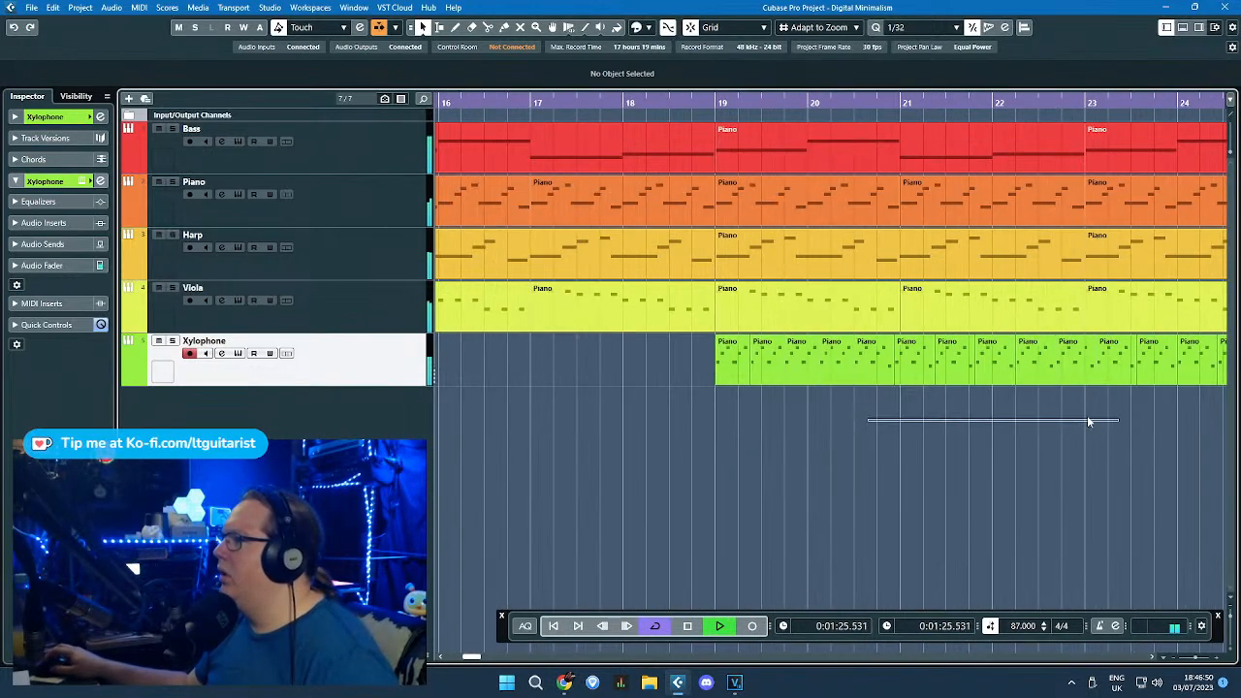
# Step: Duplicate the first four Xylophone parts and place the copies directly before bar 19, starting at 17.3.1
pyautogui.scroll(2, 929, 425)
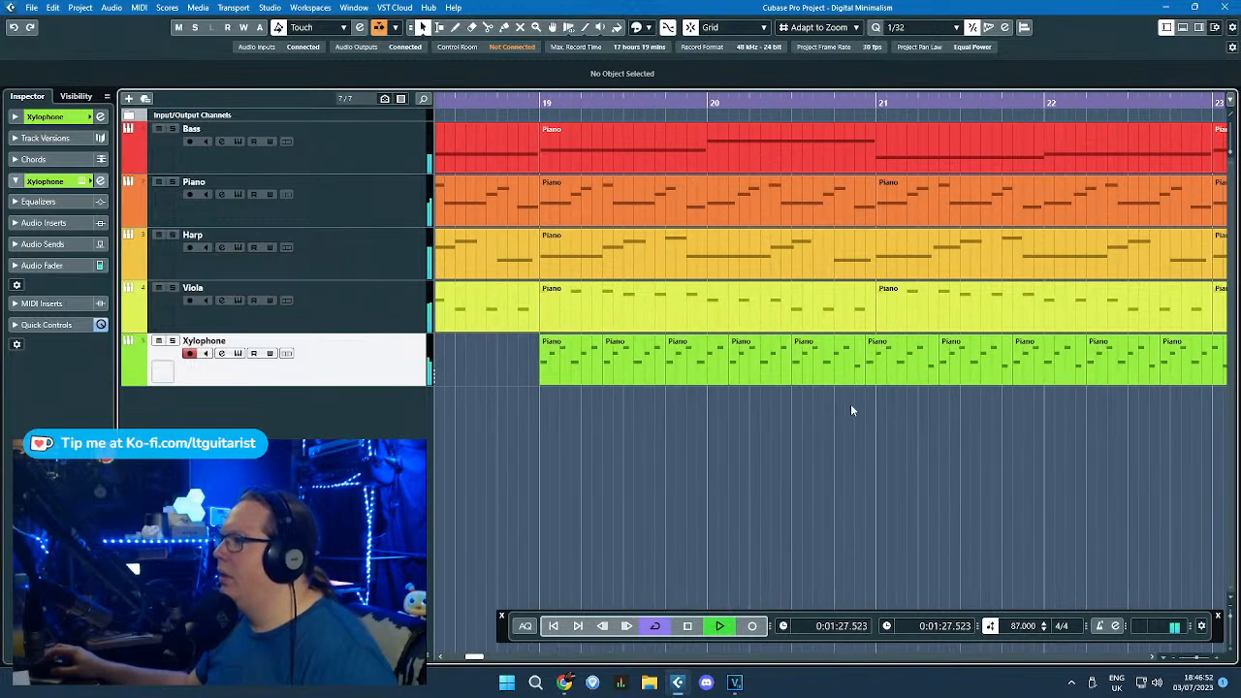
pyautogui.moveTo(762, 402); pyautogui.dragTo(576, 370)
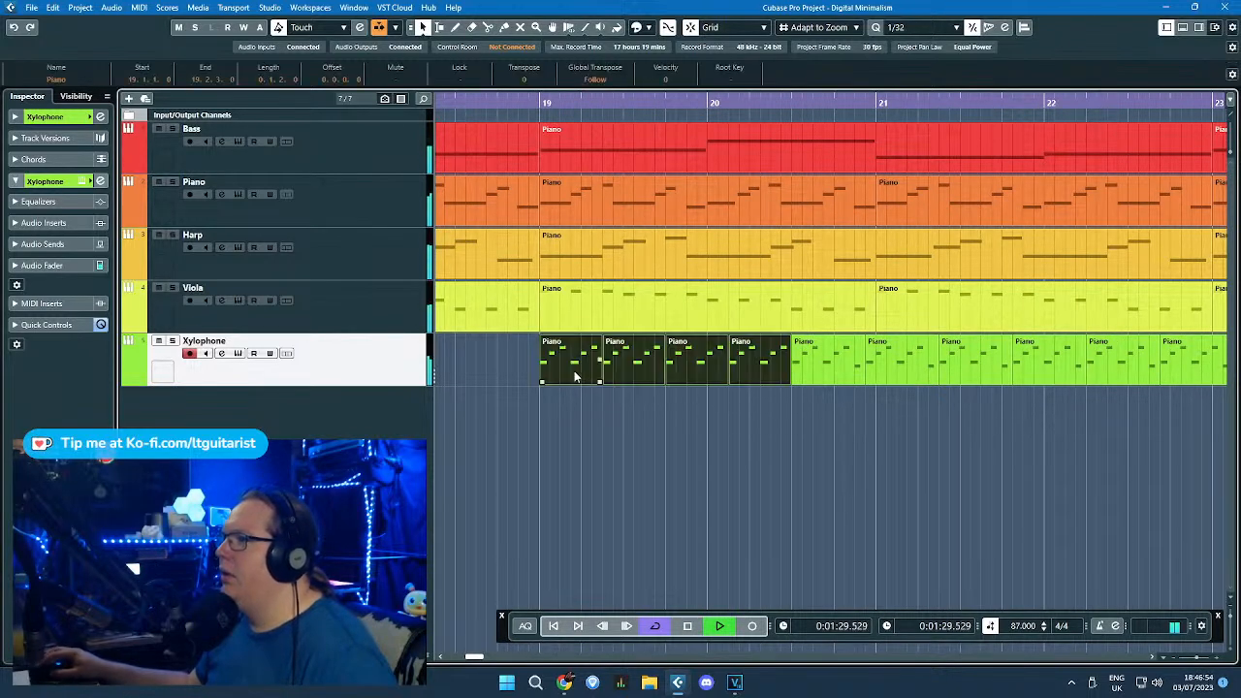
pyautogui.scroll(-2, 579, 371)
pyautogui.hotkey('ctrl', 'd')
pyautogui.moveTo(742, 371); pyautogui.dragTo(501, 360)
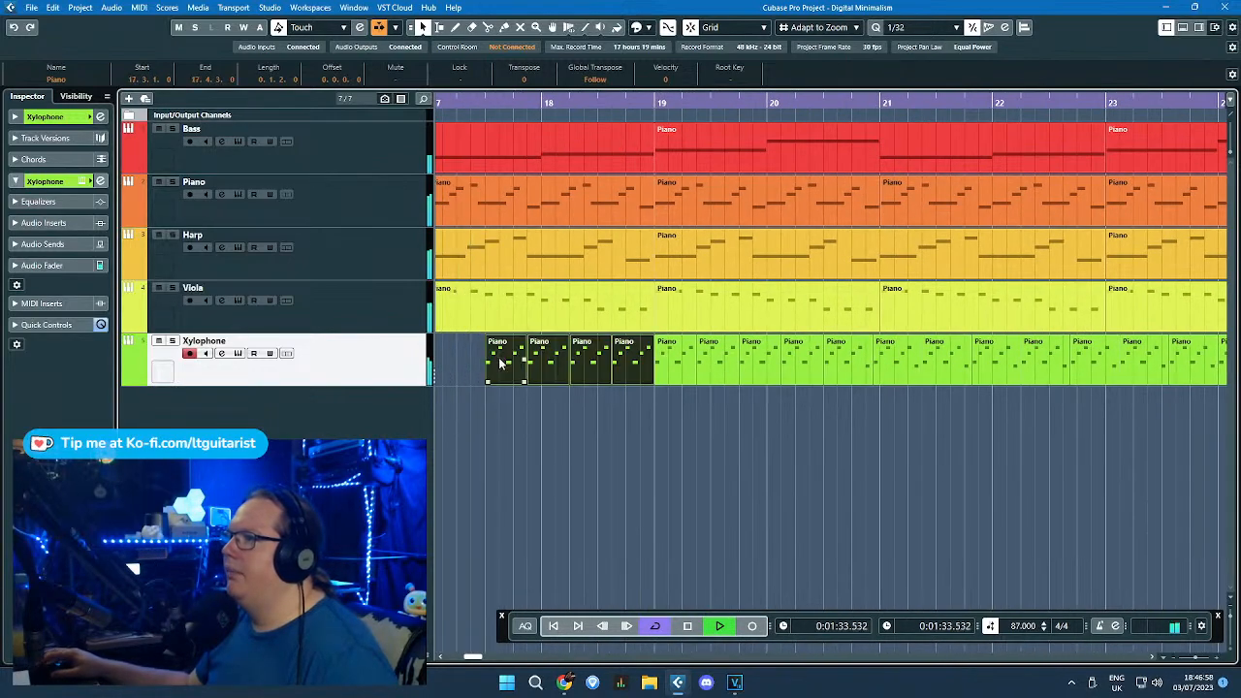
pyautogui.click(506, 399)
pyautogui.scroll(-2, 504, 402)
pyautogui.scroll(4, 522, 400)
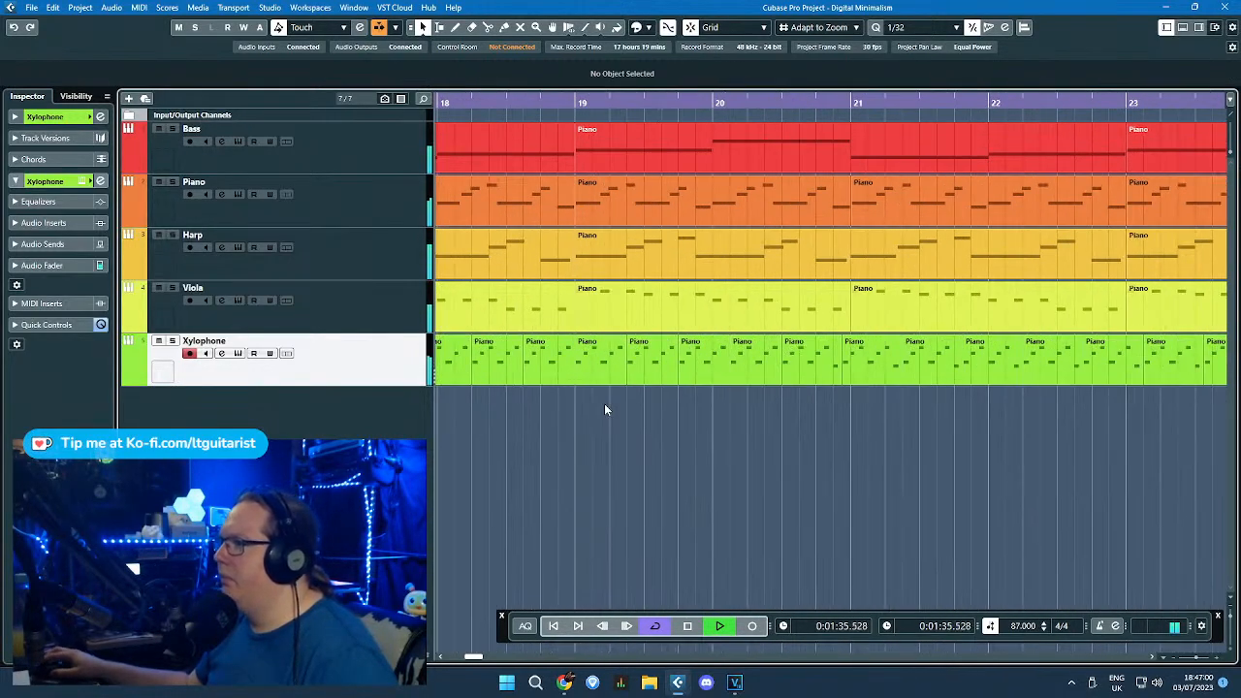
pyautogui.moveTo(732, 405); pyautogui.dragTo(1010, 406)
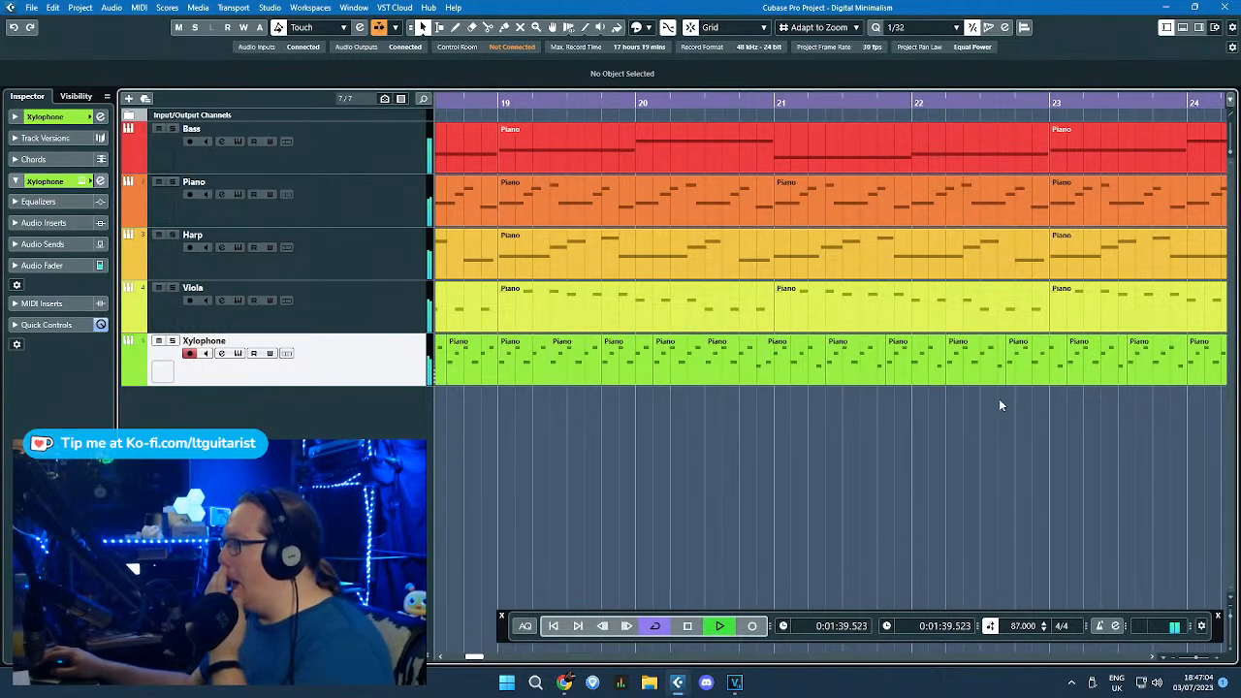
pyautogui.scroll(-6, 773, 446)
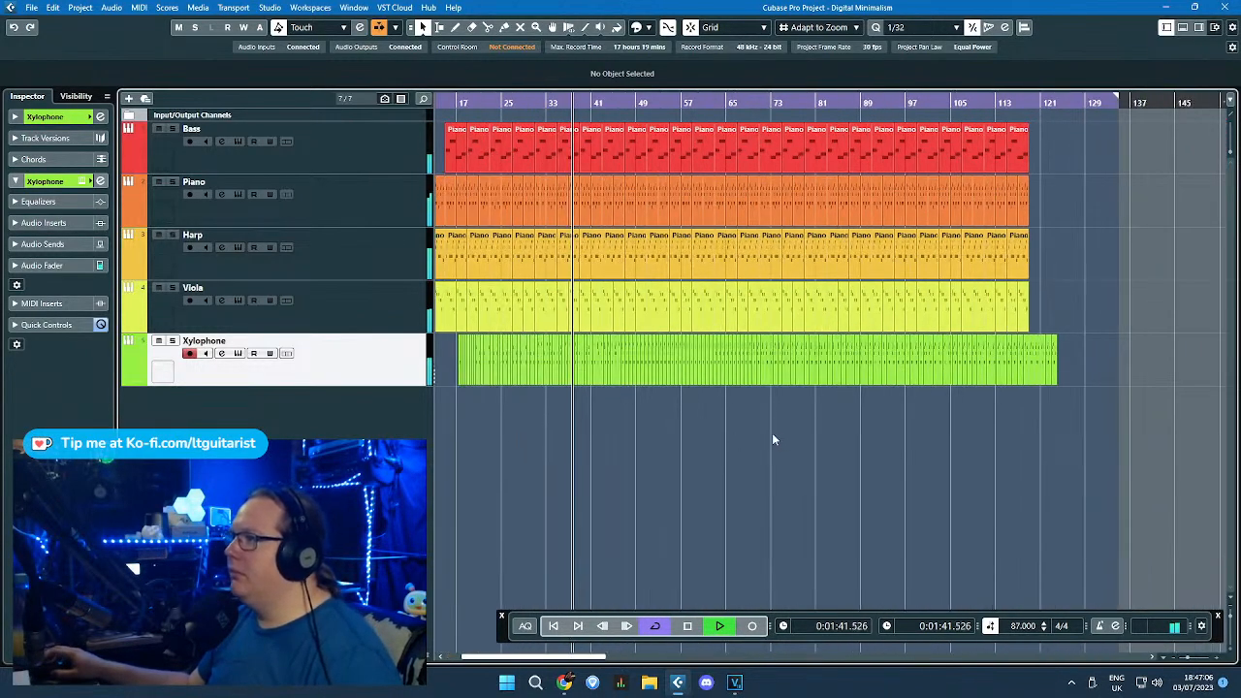
pyautogui.scroll(5, 552, 444)
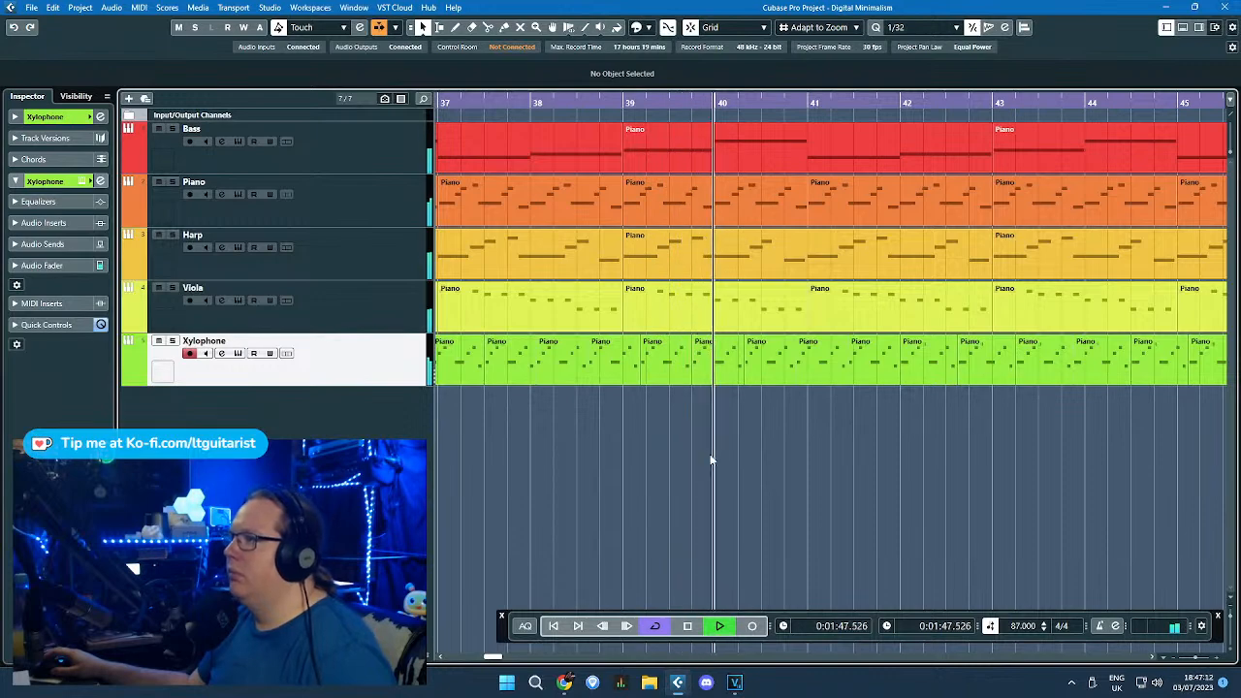
pyautogui.scroll(-4, 706, 454)
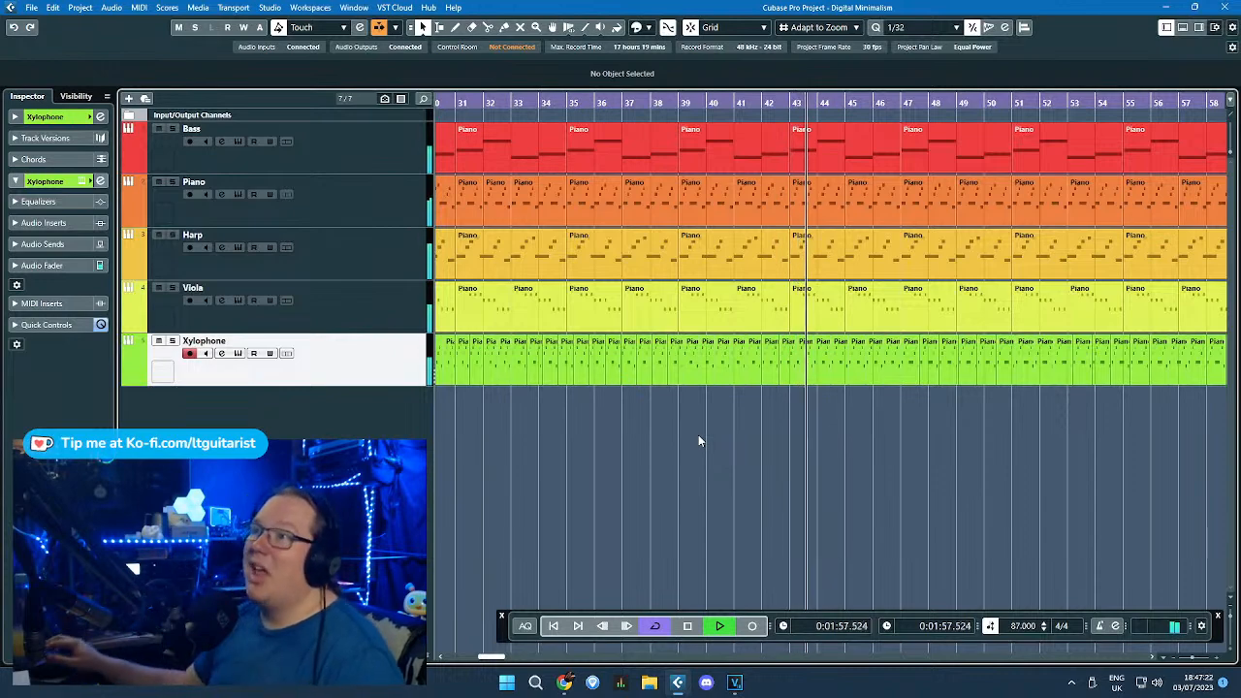
# Step: Play through to about bar 50 and examine how the Xylophone run lines up with the backing tracks across the full arrangement
pyautogui.scroll(-4, 648, 440)
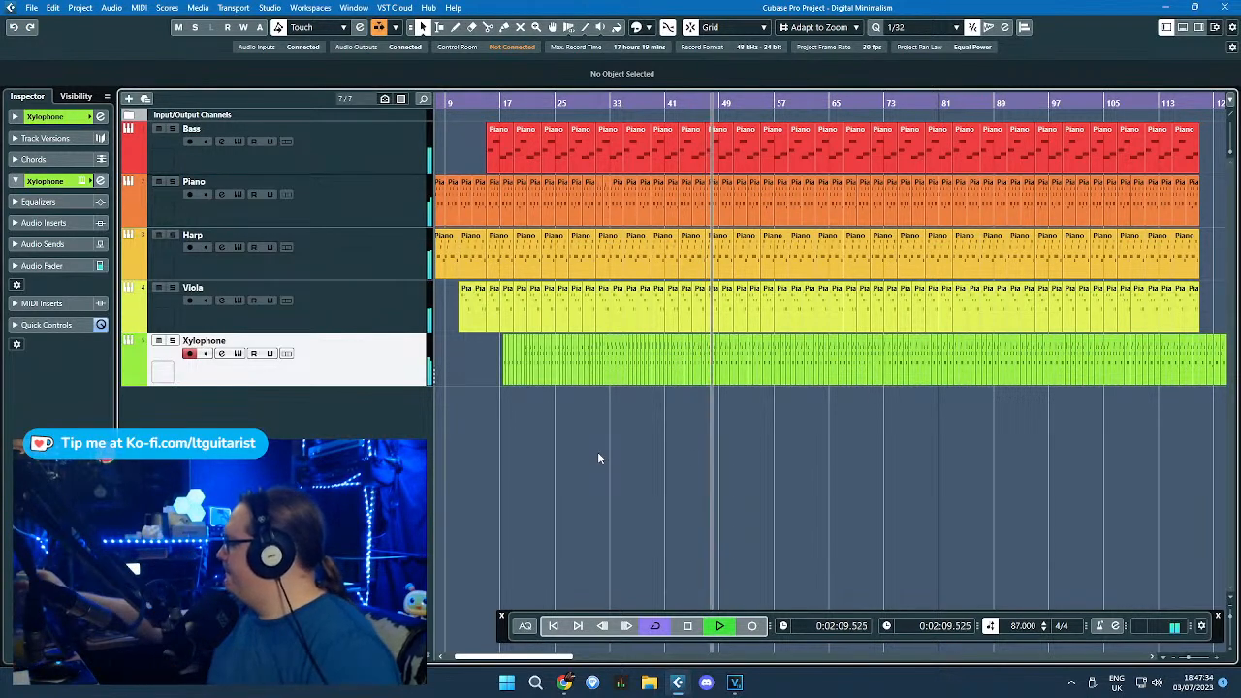
pyautogui.scroll(-4, 657, 469)
pyautogui.moveTo(659, 467); pyautogui.dragTo(589, 449)
pyautogui.scroll(4, 529, 447)
pyautogui.scroll(4, 593, 451)
pyautogui.scroll(-5, 594, 451)
pyautogui.scroll(-2, 594, 451)
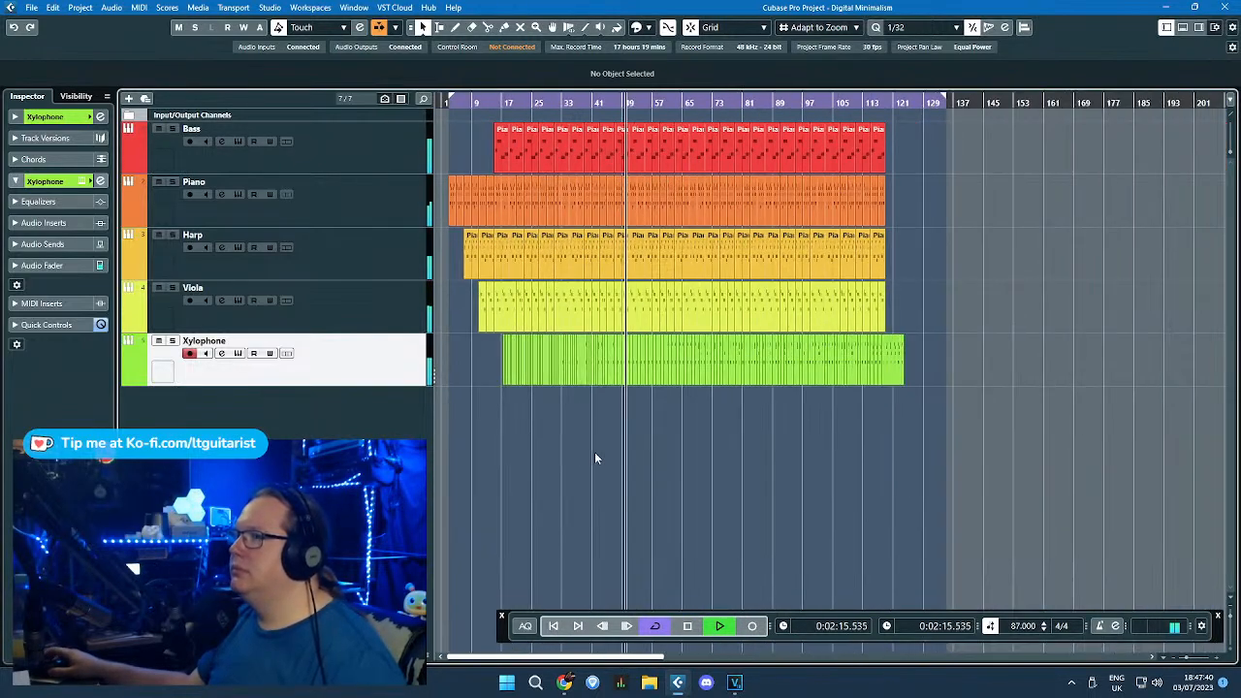
pyautogui.scroll(4, 597, 452)
pyautogui.scroll(-2, 598, 453)
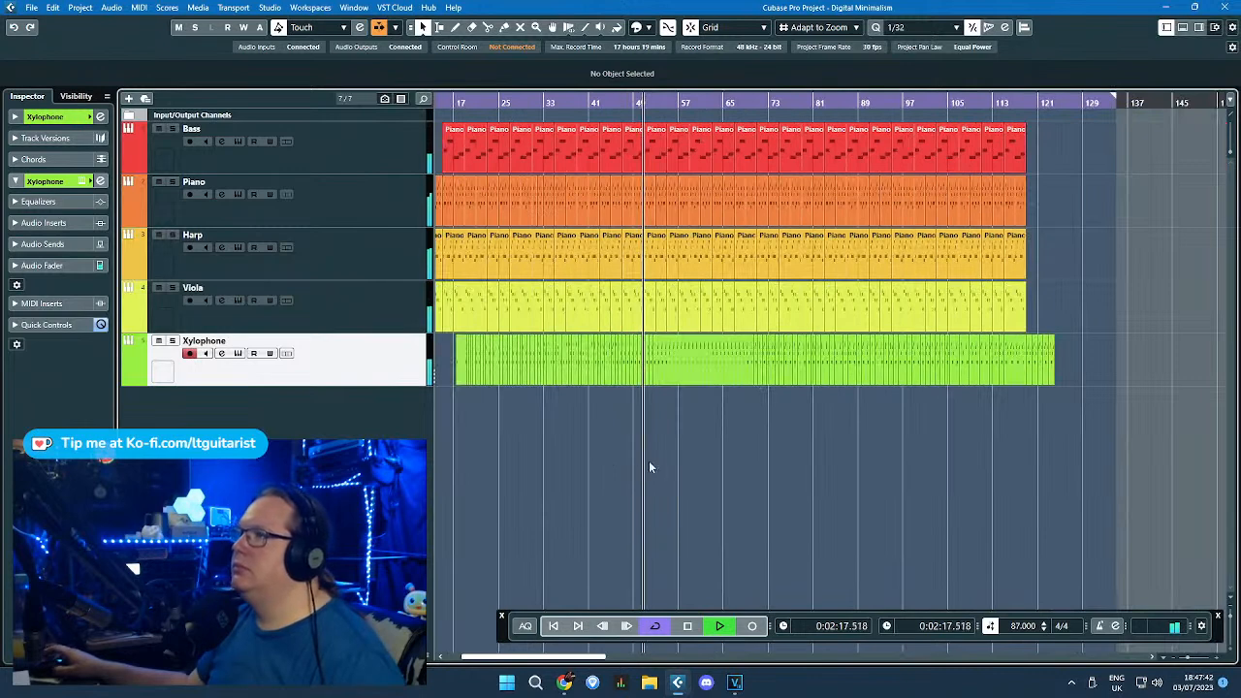
pyautogui.press('space')
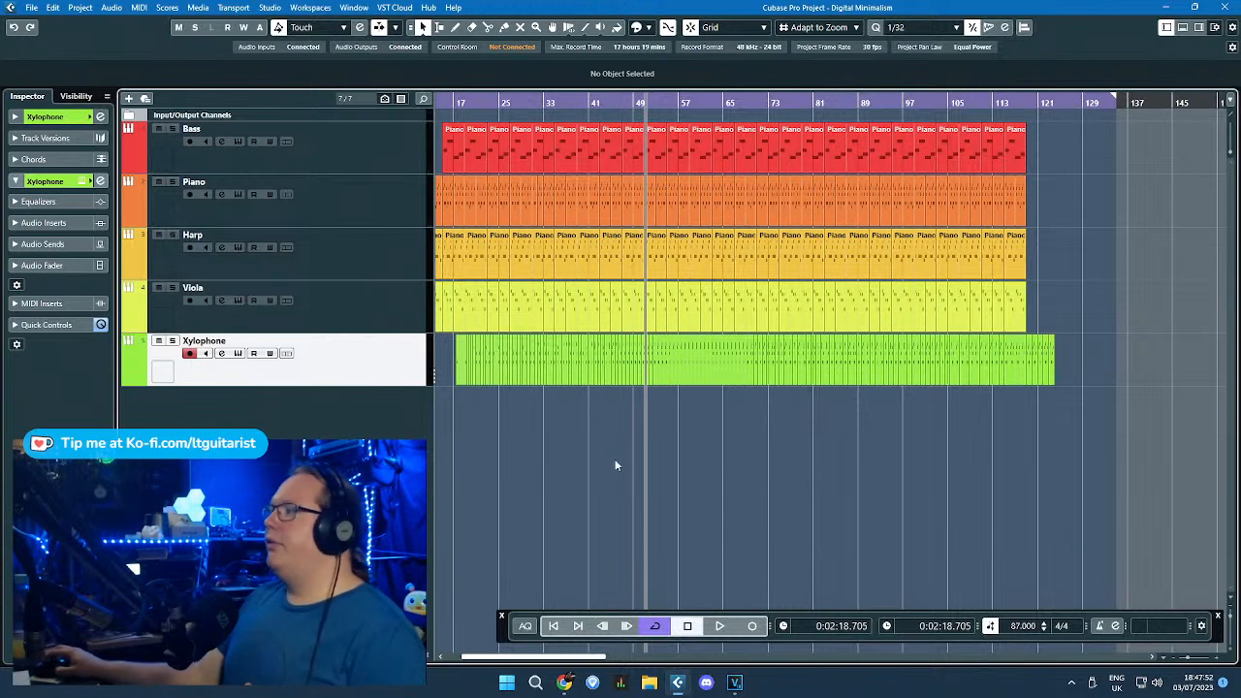
pyautogui.hscroll(-3, 608, 462)
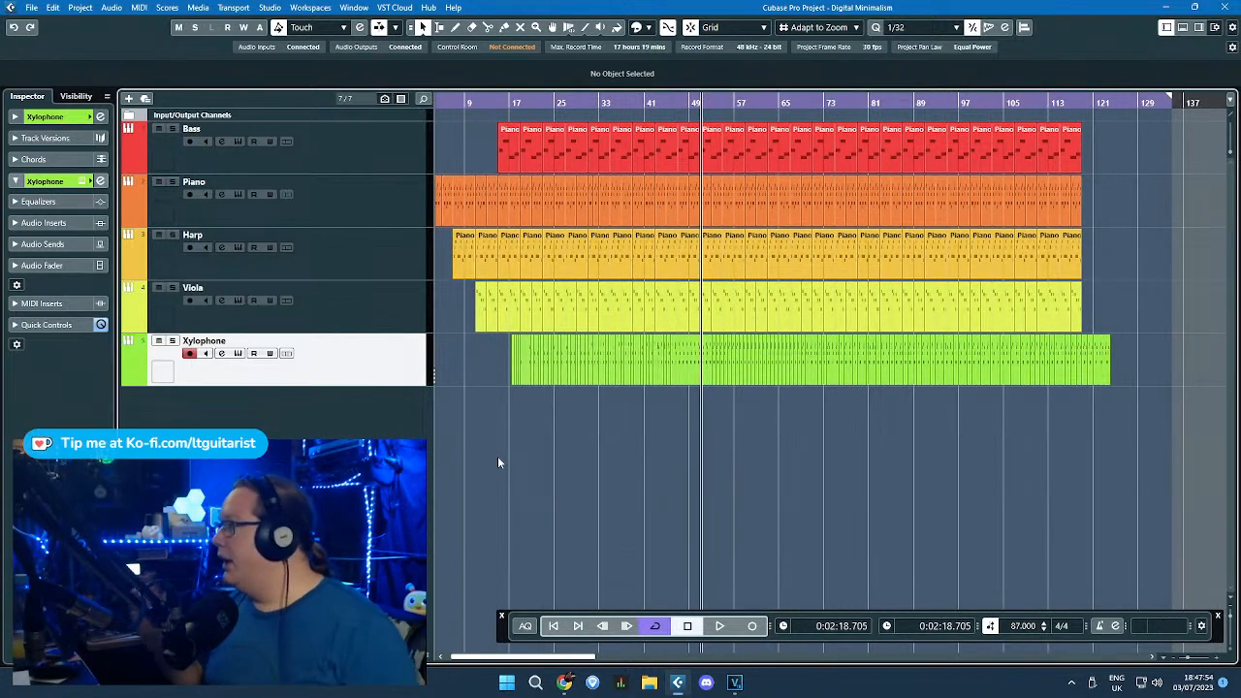
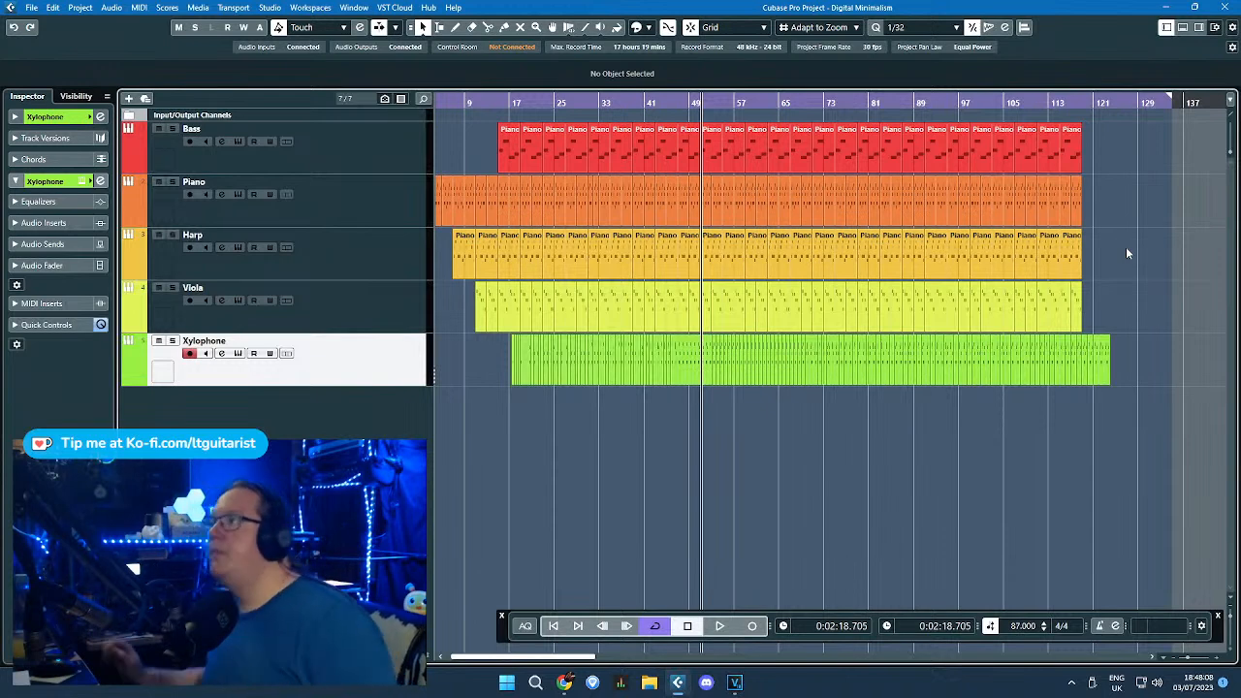
# Step: Place one four-bar Harp part at bar 126 and delete the other Harp parts from bar 43 onward
pyautogui.moveTo(1171, 242); pyautogui.dragTo(1115, 260)
pyautogui.press('Delete')
pyautogui.click(626, 269)
pyautogui.scroll(5, 1115, 260)
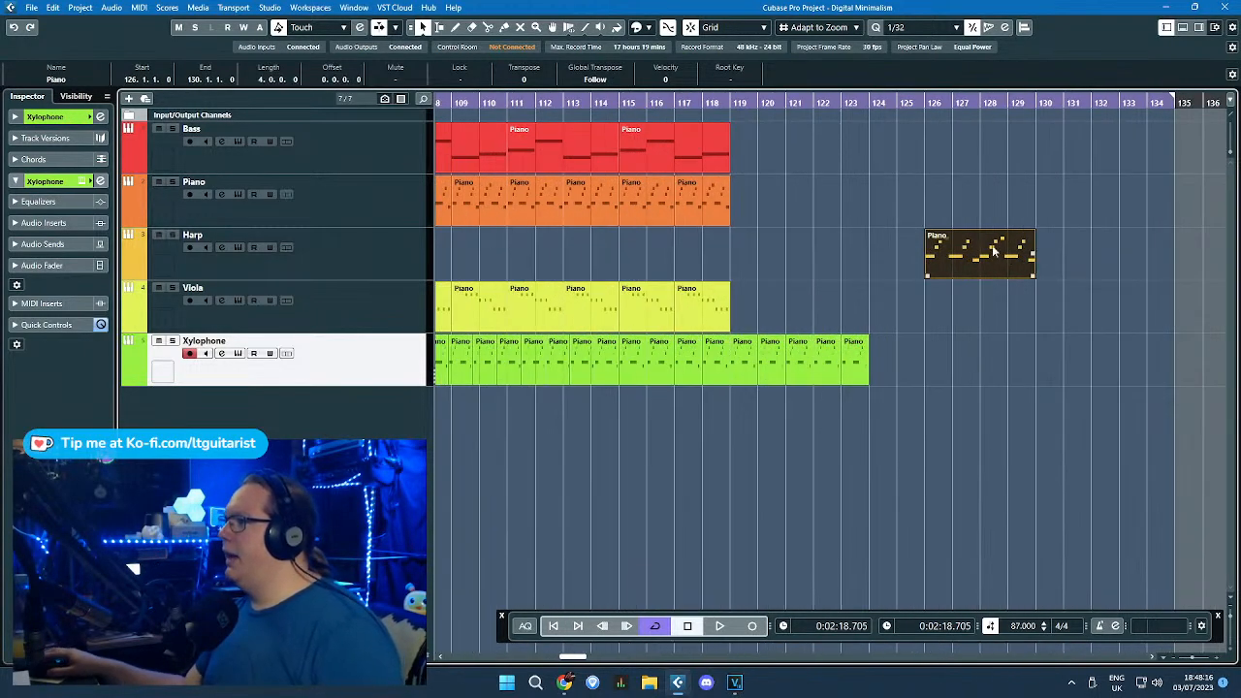
# Step: Delete the notes in the second half of the bar 126 Harp part and shorten the part to end at bar 128
pyautogui.doubleClick(988, 261)
pyautogui.moveTo(247, 323); pyautogui.dragTo(146, 325)
pyautogui.moveTo(707, 346); pyautogui.dragTo(545, 141)
pyautogui.press('Delete')
pyautogui.moveTo(755, 92); pyautogui.dragTo(501, 99)
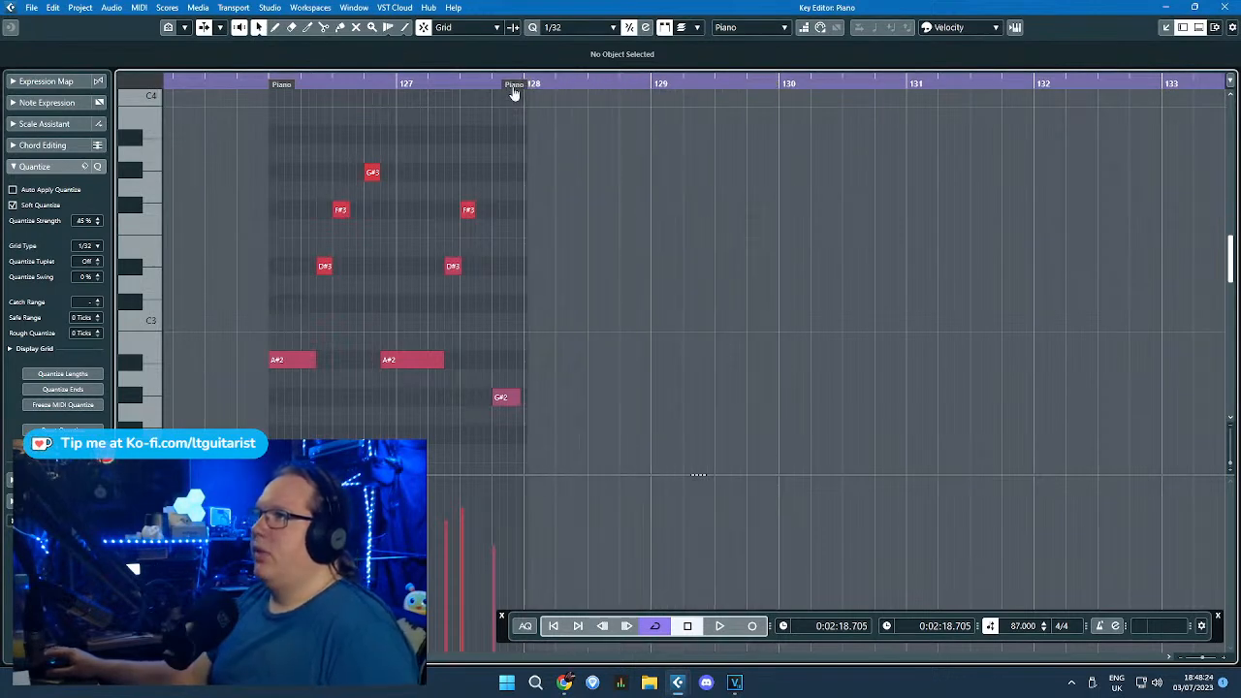
# Step: Audition the individual notes of the two-bar Harp pattern to study its melodic shape
pyautogui.scroll(4, 271, 130)
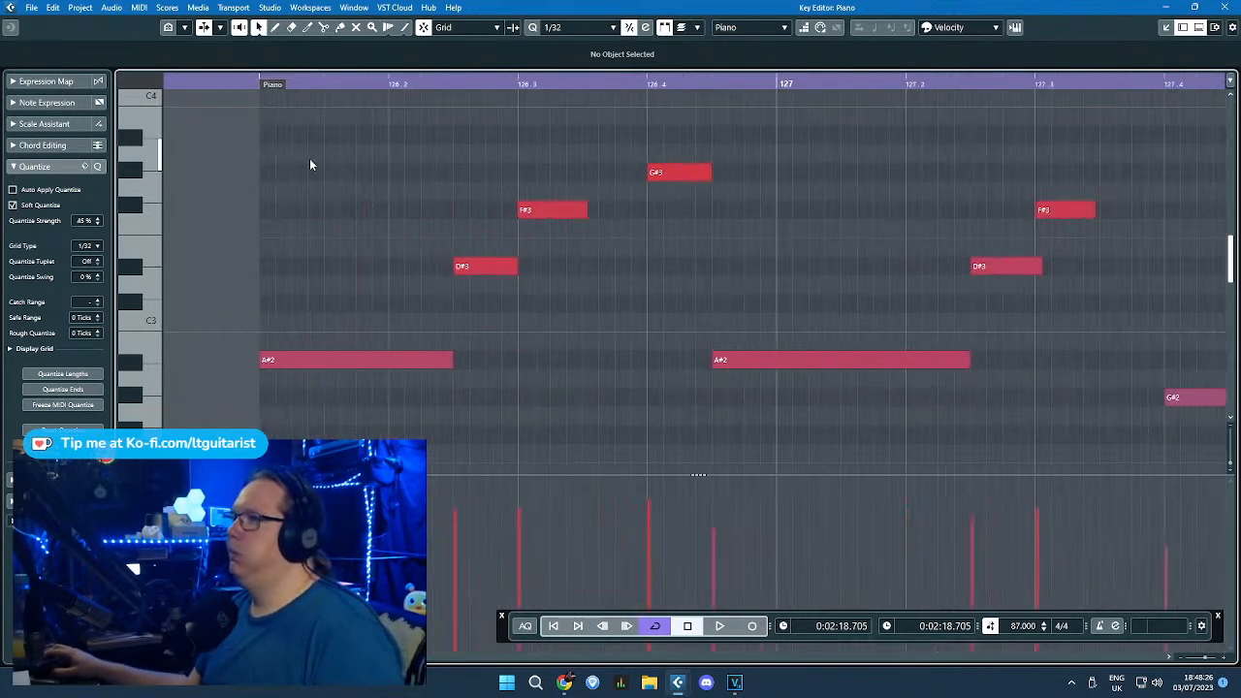
pyautogui.scroll(-2, 312, 154)
pyautogui.scroll(-2, 311, 156)
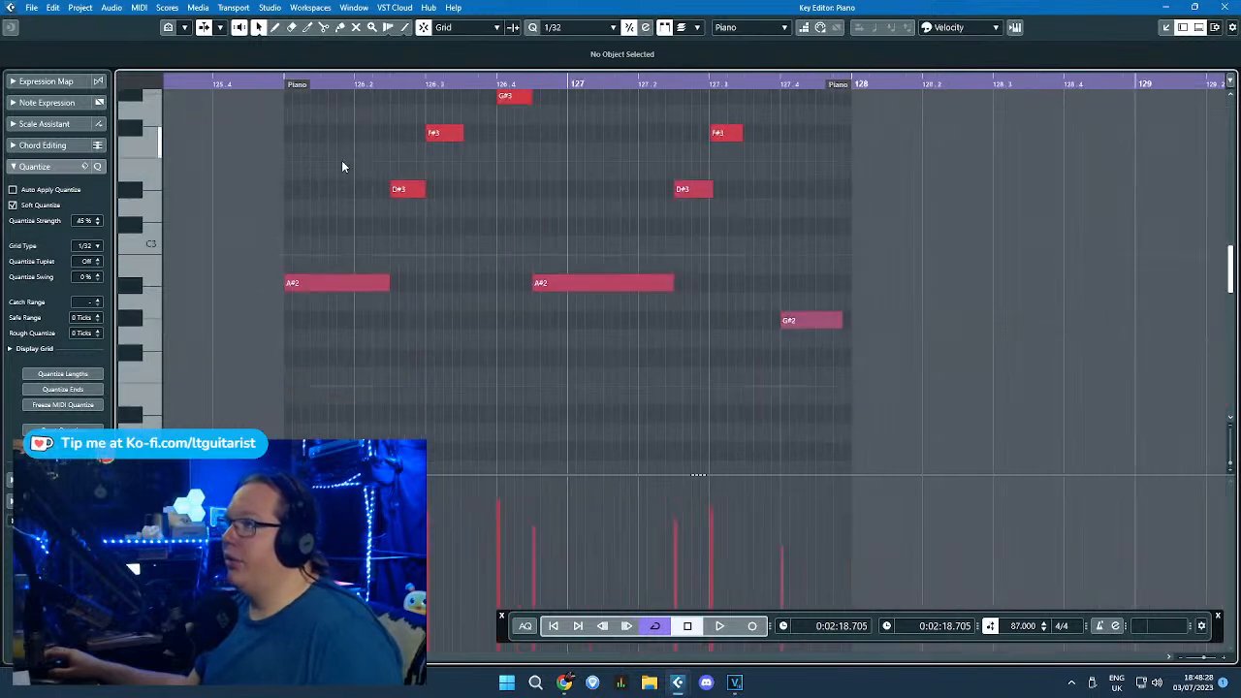
pyautogui.click(358, 282)
pyautogui.click(403, 189)
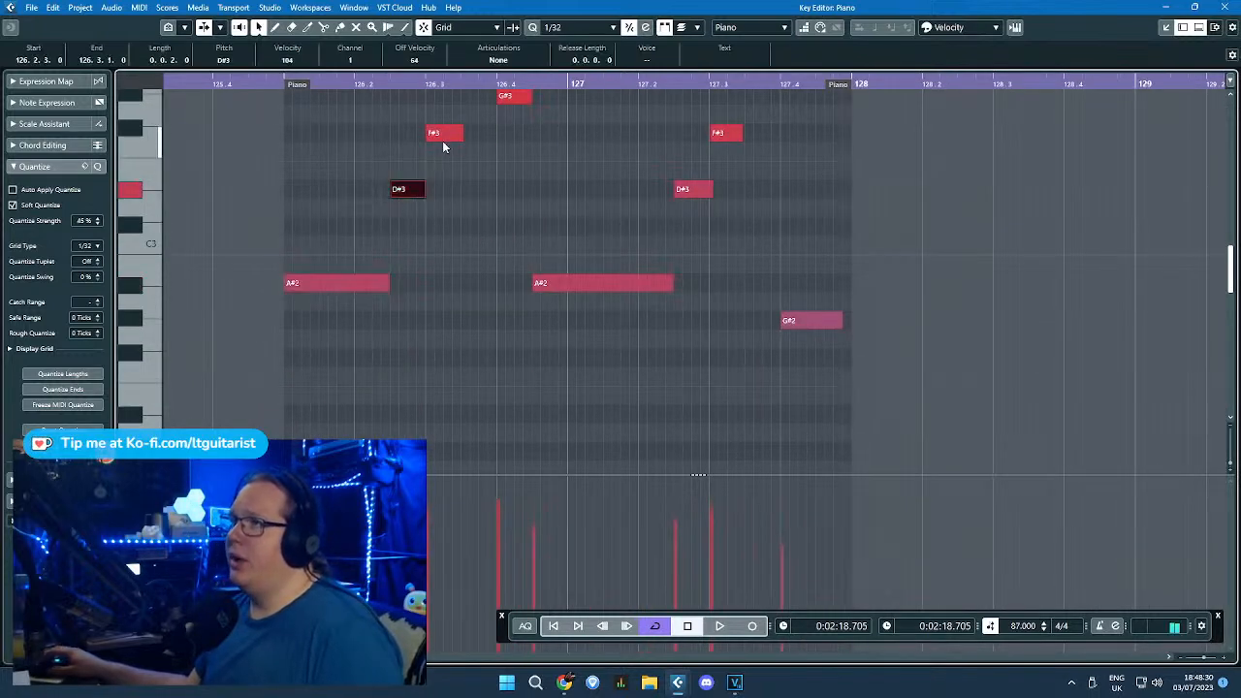
pyautogui.click(442, 133)
pyautogui.click(506, 100)
pyautogui.click(802, 326)
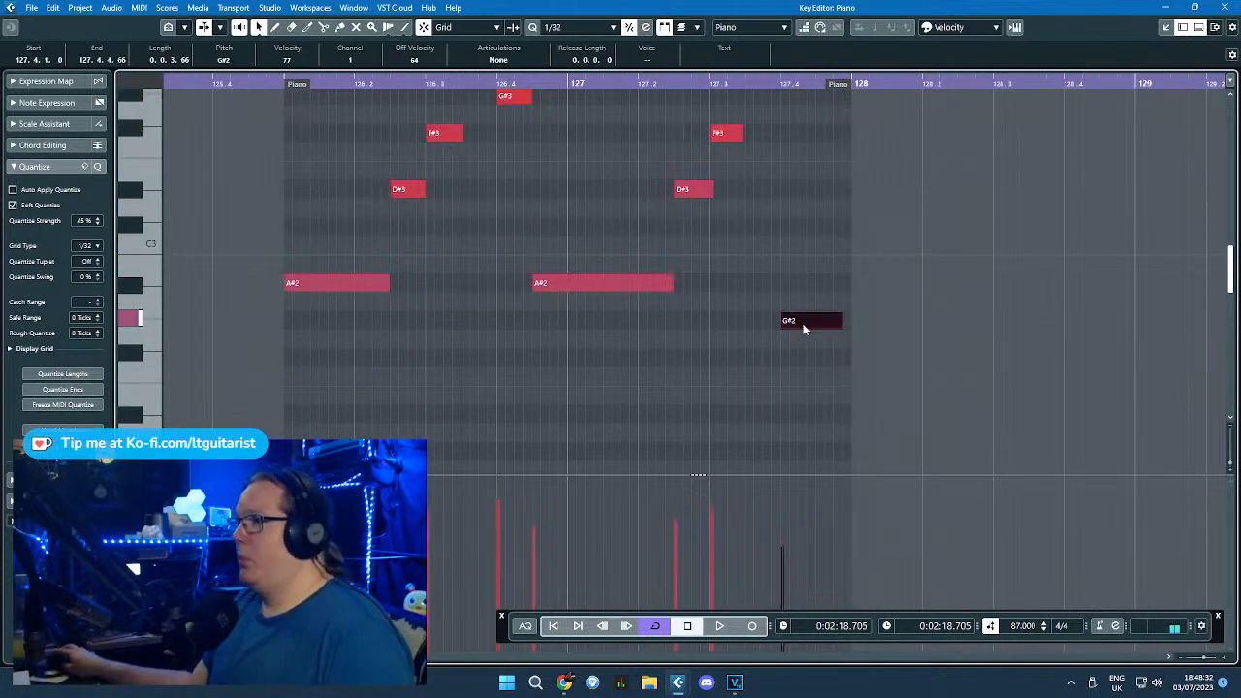
pyautogui.scroll(3, 702, 308)
pyautogui.moveTo(363, 242); pyautogui.dragTo(526, 300)
pyautogui.scroll(-3, 628, 306)
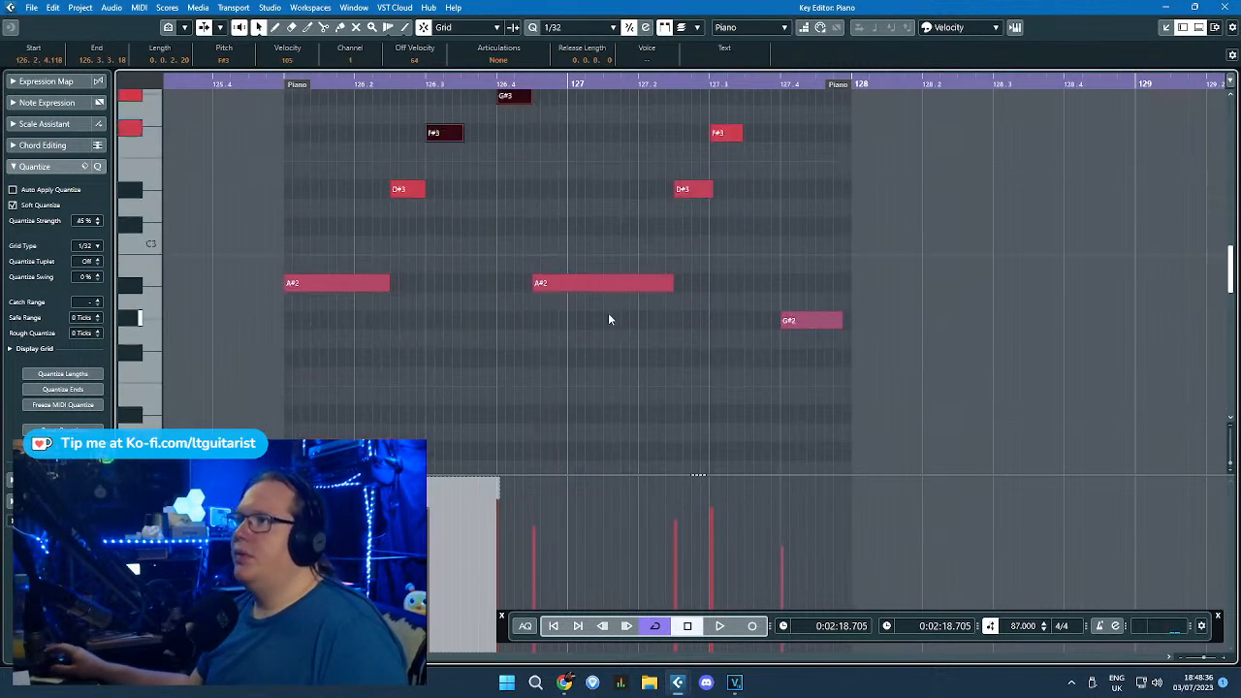
pyautogui.click(500, 282)
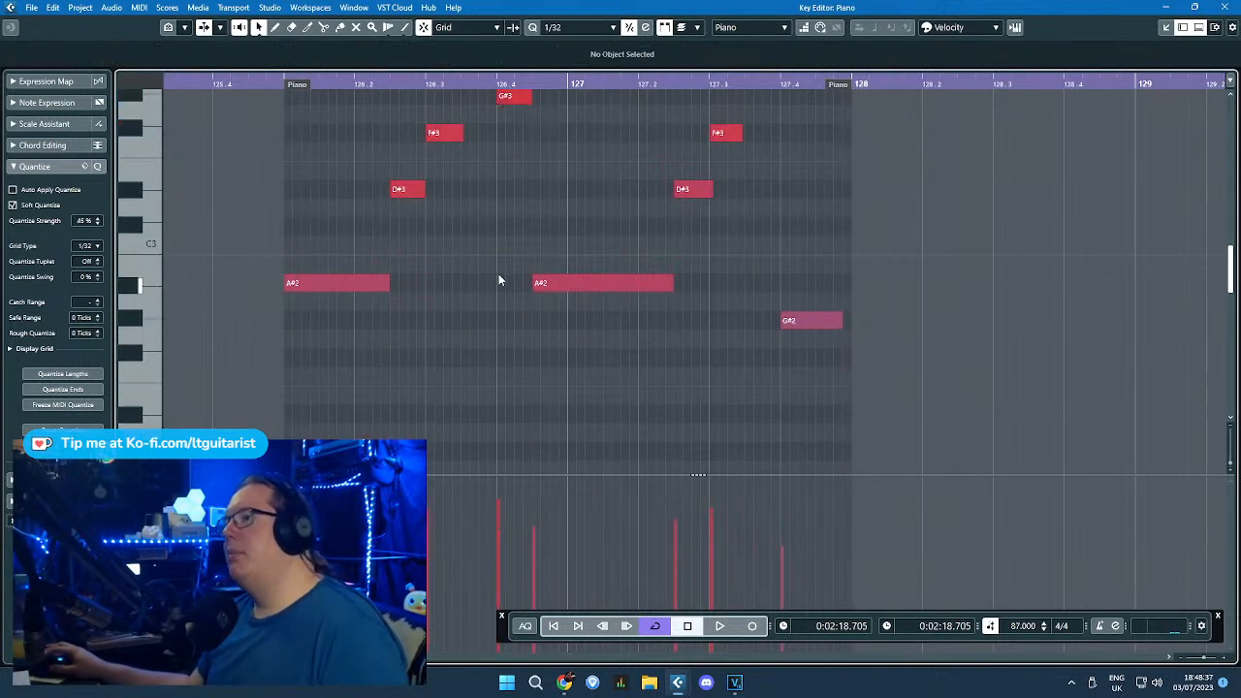
pyautogui.click(412, 190)
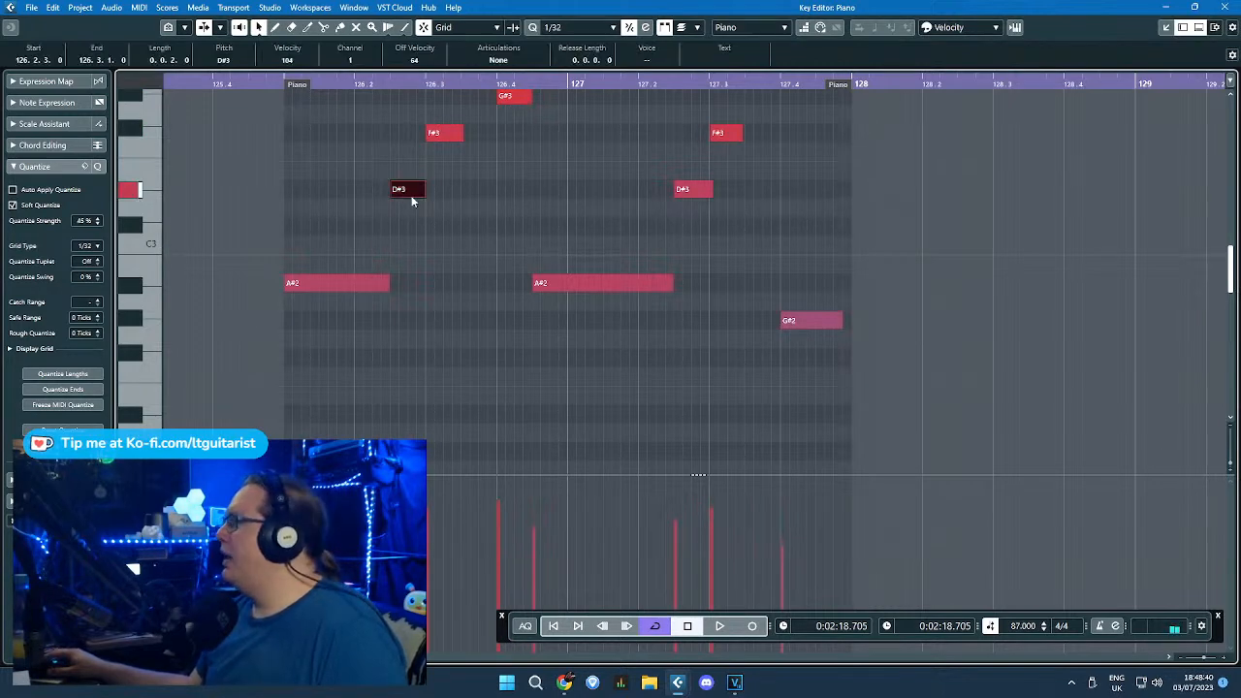
pyautogui.scroll(-3, 413, 225)
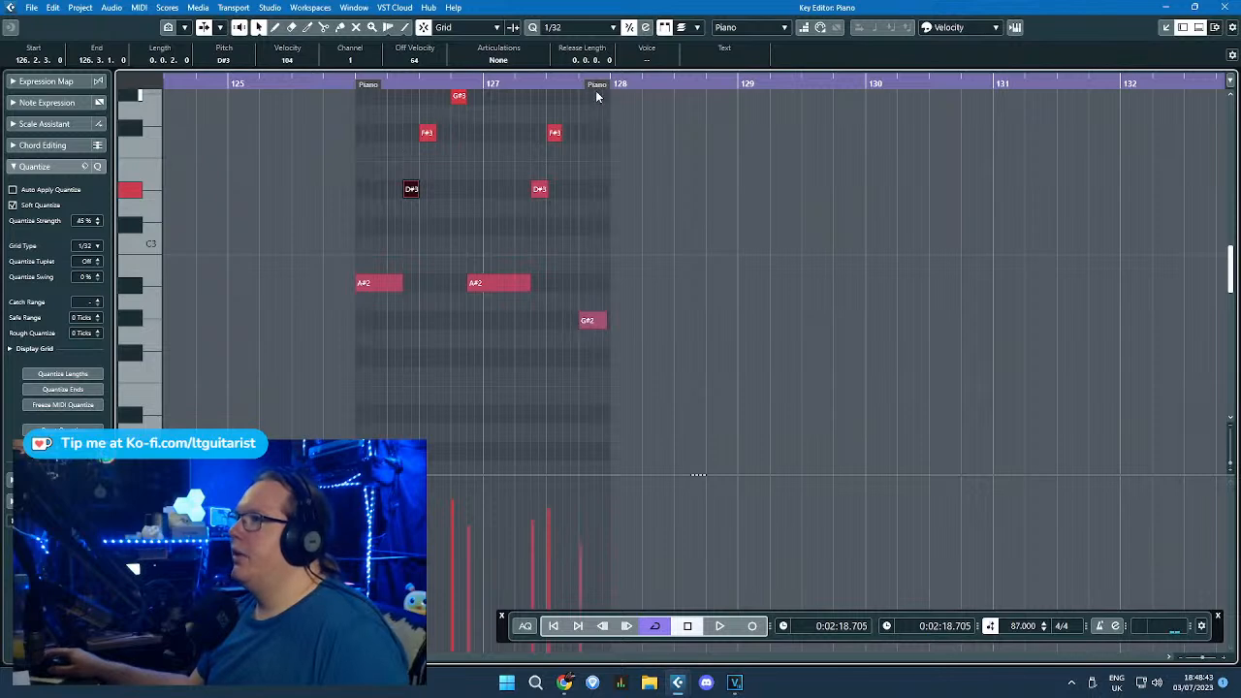
# Step: Extend the Harp part to bar 130 and duplicate the two-bar pattern so the copy starts exactly at bar 128
pyautogui.moveTo(595, 90)
pyautogui.mouseDown()
pyautogui.moveTo(685, 117)
pyautogui.moveTo(856, 111)
pyautogui.moveTo(866, 97)
pyautogui.mouseUp()
pyautogui.click(683, 315)
pyautogui.moveTo(688, 389); pyautogui.dragTo(388, 112)
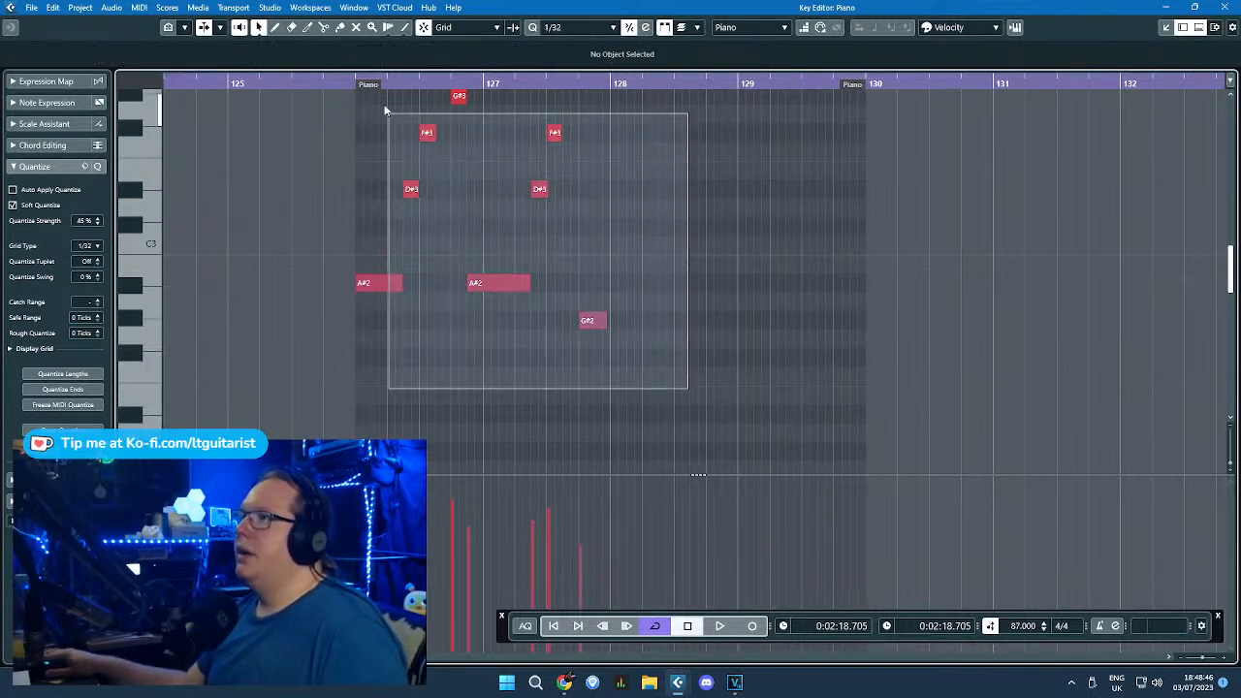
pyautogui.hotkey('ctrl', 'd')
pyautogui.scroll(1, 606, 286)
pyautogui.moveTo(617, 299); pyautogui.dragTo(621, 297)
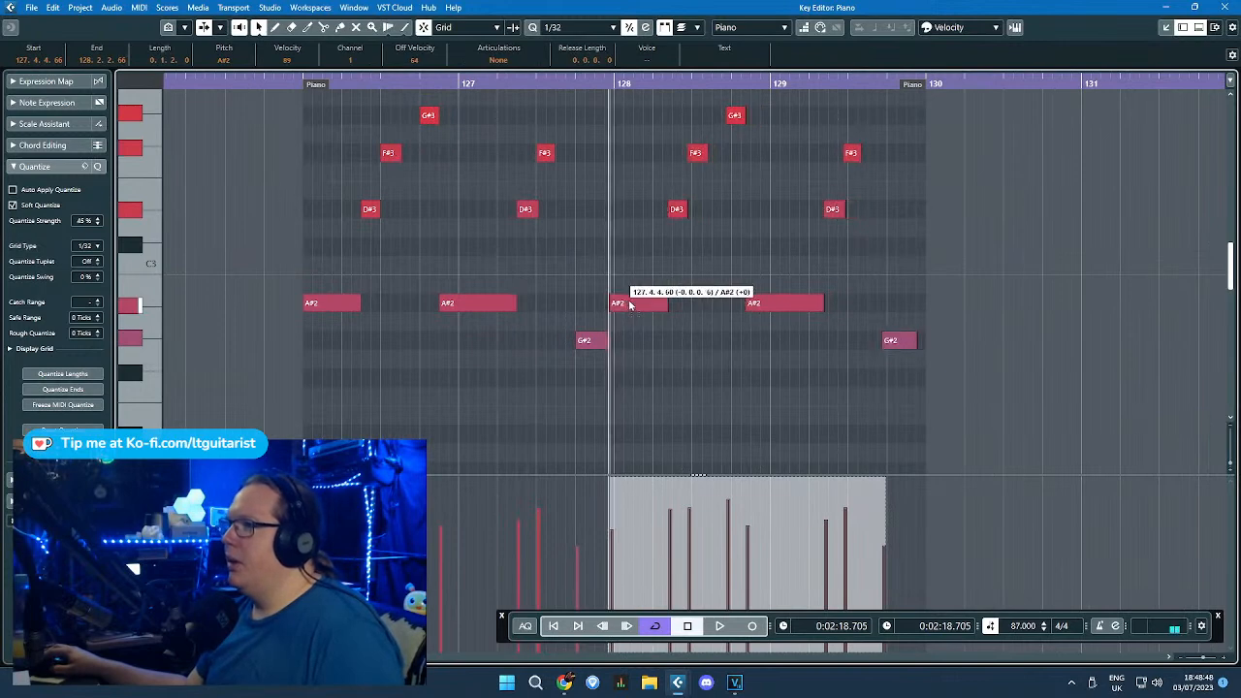
pyautogui.click(634, 281)
# Step: Lower the first D#3 note of the duplicated pattern, at 128.2.3, to G#2
pyautogui.moveTo(759, 302); pyautogui.dragTo(760, 306)
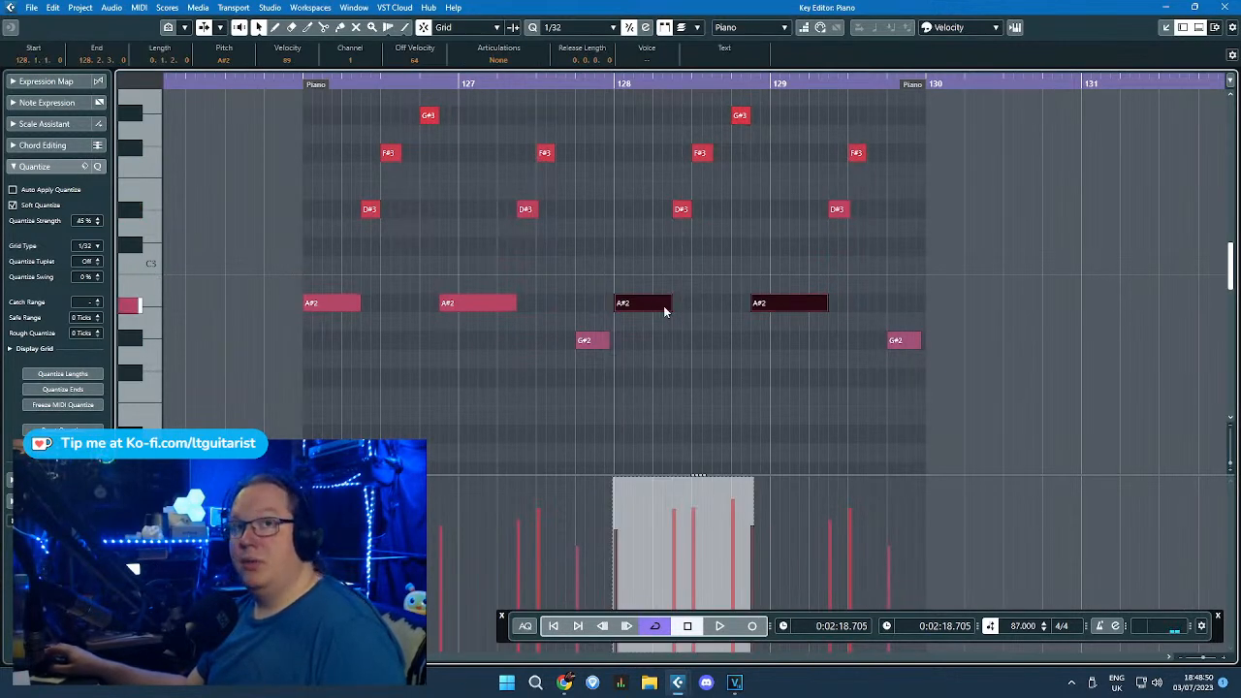
pyautogui.scroll(1, 824, 324)
pyautogui.keyDown('alt'); pyautogui.click(702, 301); pyautogui.keyUp('alt')
pyautogui.scroll(2, 699, 283)
pyautogui.moveTo(716, 268); pyautogui.dragTo(686, 302)
pyautogui.press('Delete')
pyautogui.moveTo(628, 212); pyautogui.dragTo(627, 340)
# Step: Lower the F#3 note in bar 128 to F#2 and the G#3 note at 128.4.1 to D#2
pyautogui.scroll(-1, 626, 341)
pyautogui.keyDown('alt'); pyautogui.click(630, 301); pyautogui.keyUp('alt')
pyautogui.moveTo(651, 286); pyautogui.dragTo(628, 306)
pyautogui.press('Delete')
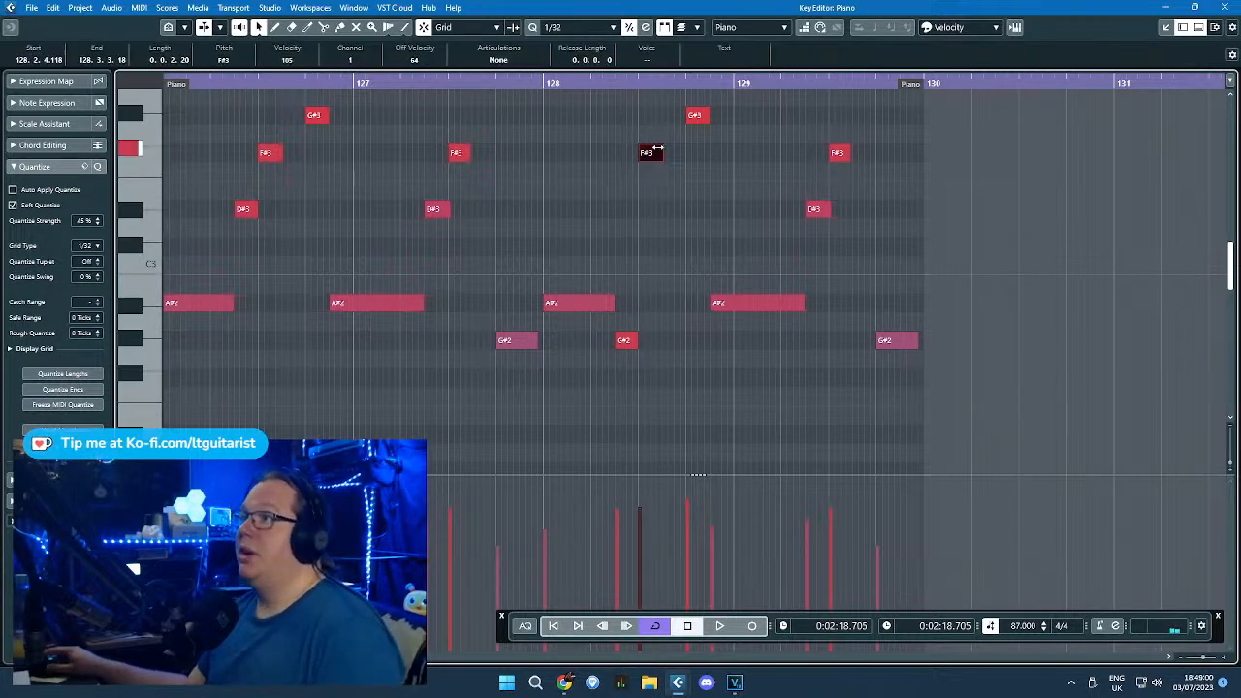
pyautogui.hotkey('shift', 'Down')
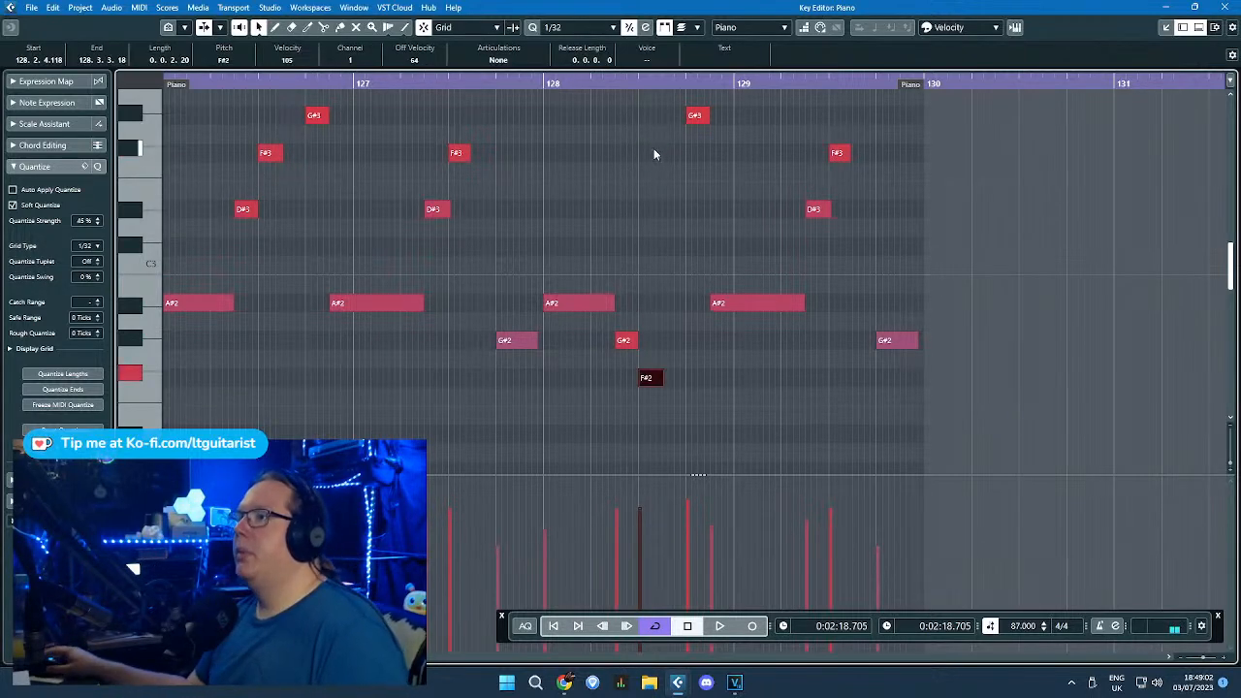
pyautogui.moveTo(697, 121); pyautogui.dragTo(699, 434)
pyautogui.click(763, 404)
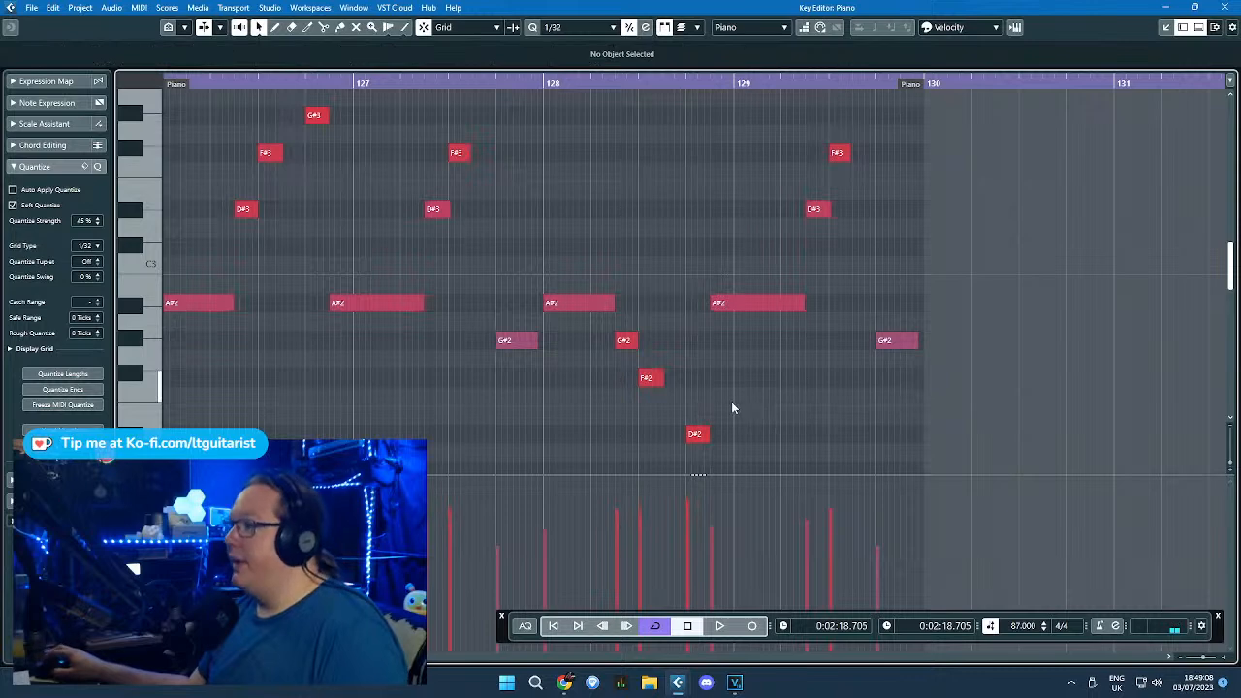
# Step: Audition the descending notes of bar 128 and the original held A#2 note before bar 127
pyautogui.click(606, 304)
pyautogui.click(624, 341)
pyautogui.click(647, 376)
pyautogui.click(695, 436)
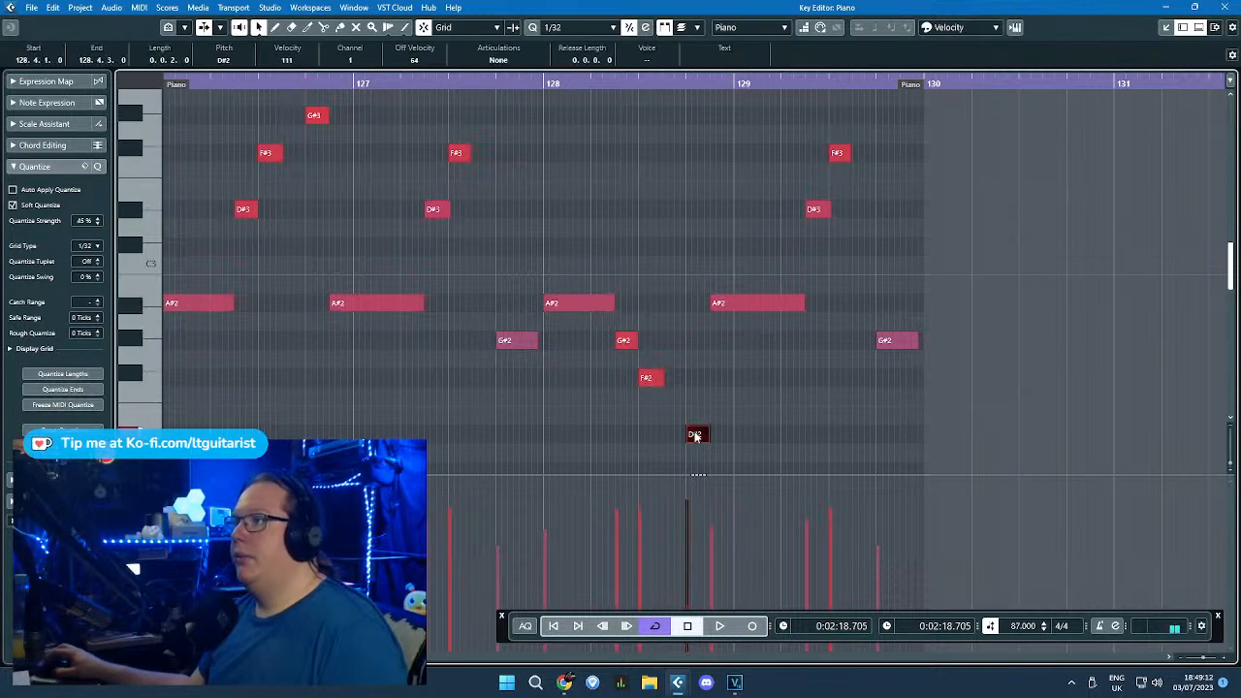
pyautogui.click(384, 306)
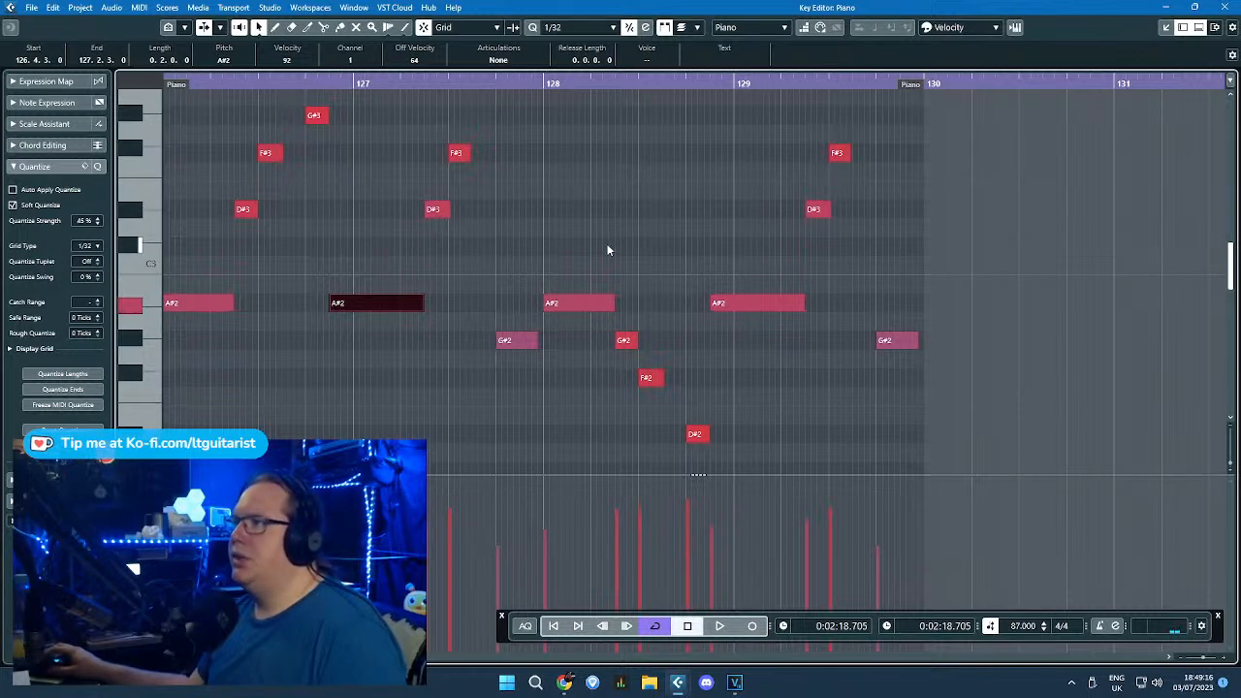
# Step: In bar 129, lower the D#3 note to G#2 and the F#3 to F#2, and raise the last G#2 to D#3
pyautogui.moveTo(820, 215); pyautogui.dragTo(820, 343)
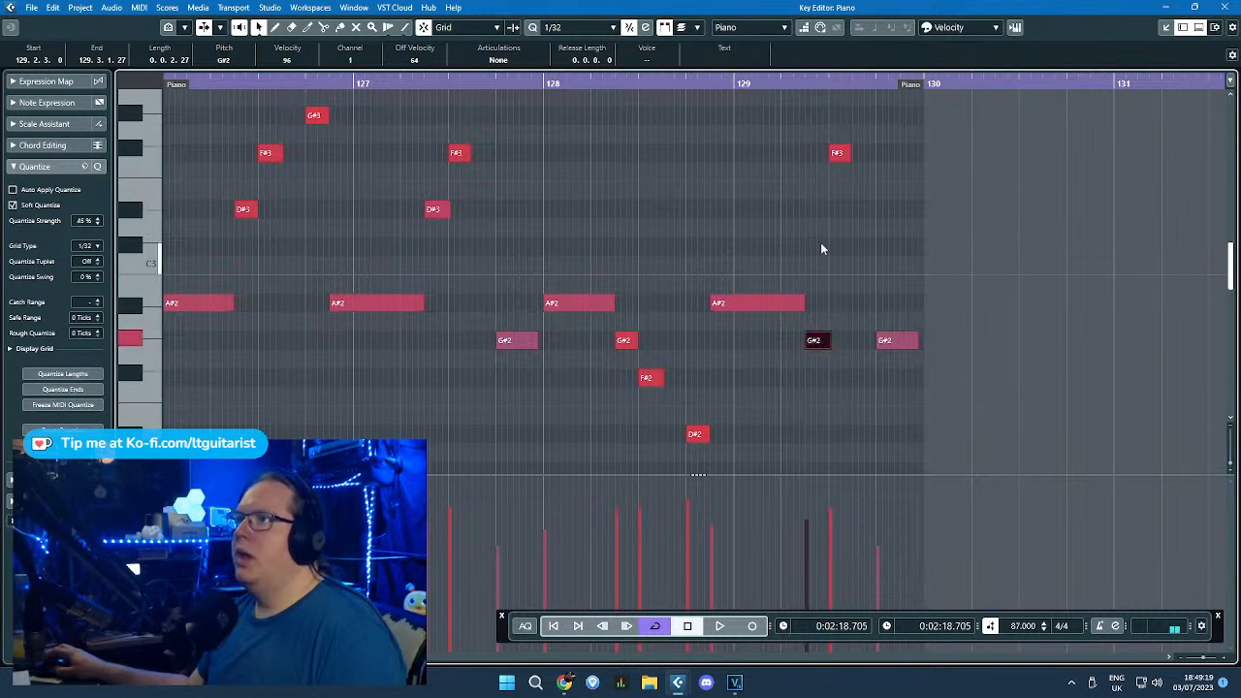
pyautogui.click(840, 155)
pyautogui.hotkey('shift', 'Down')
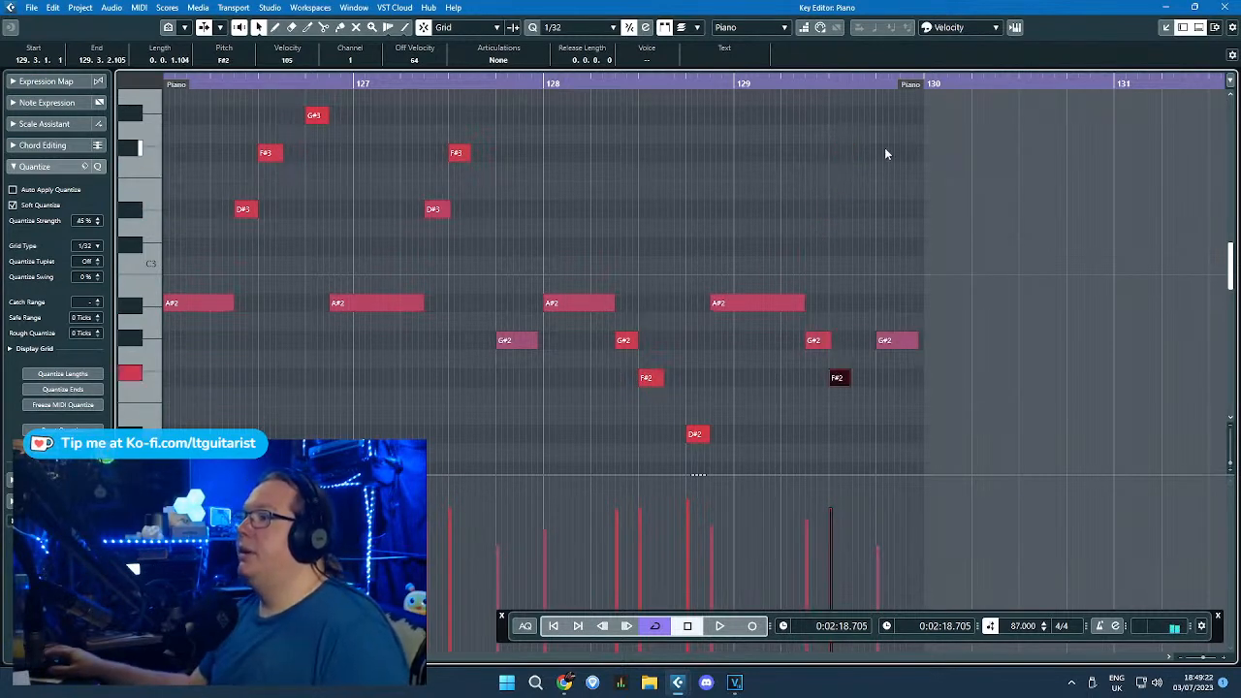
pyautogui.click(893, 344)
pyautogui.moveTo(891, 343); pyautogui.dragTo(890, 217)
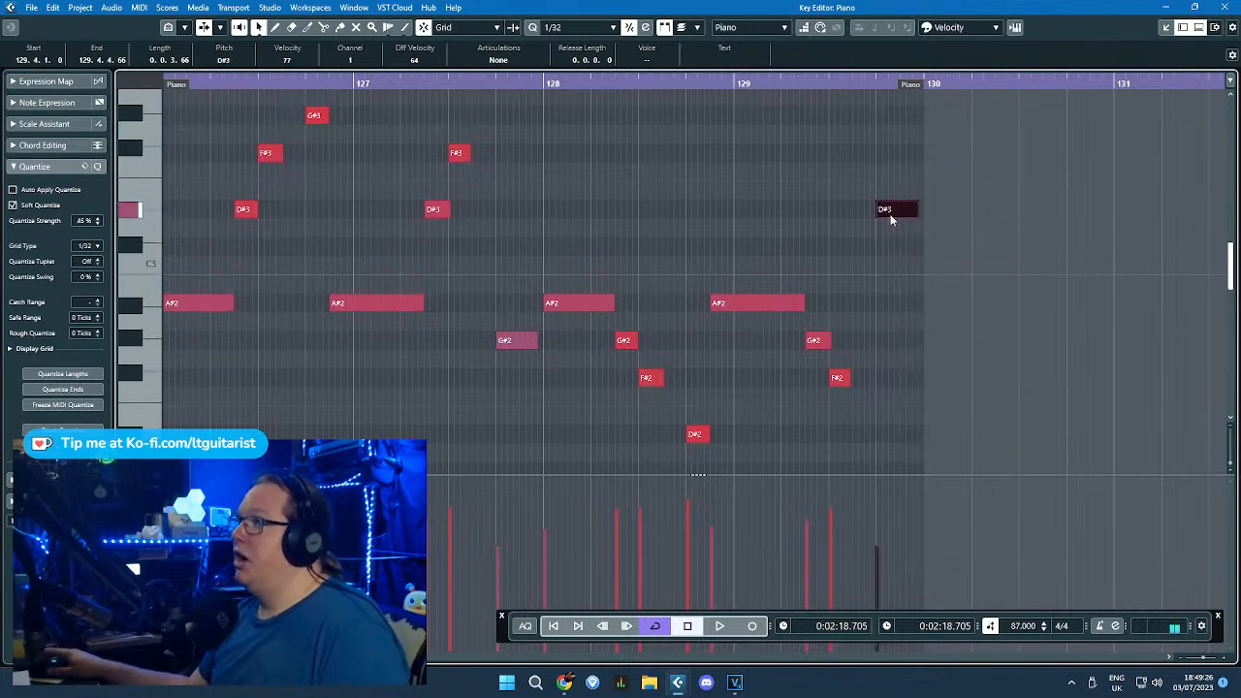
# Step: Play the altered Harp pattern from bar 128 to hear the new melody
pyautogui.scroll(-4, 875, 238)
pyautogui.click(703, 87)
pyautogui.press('space')
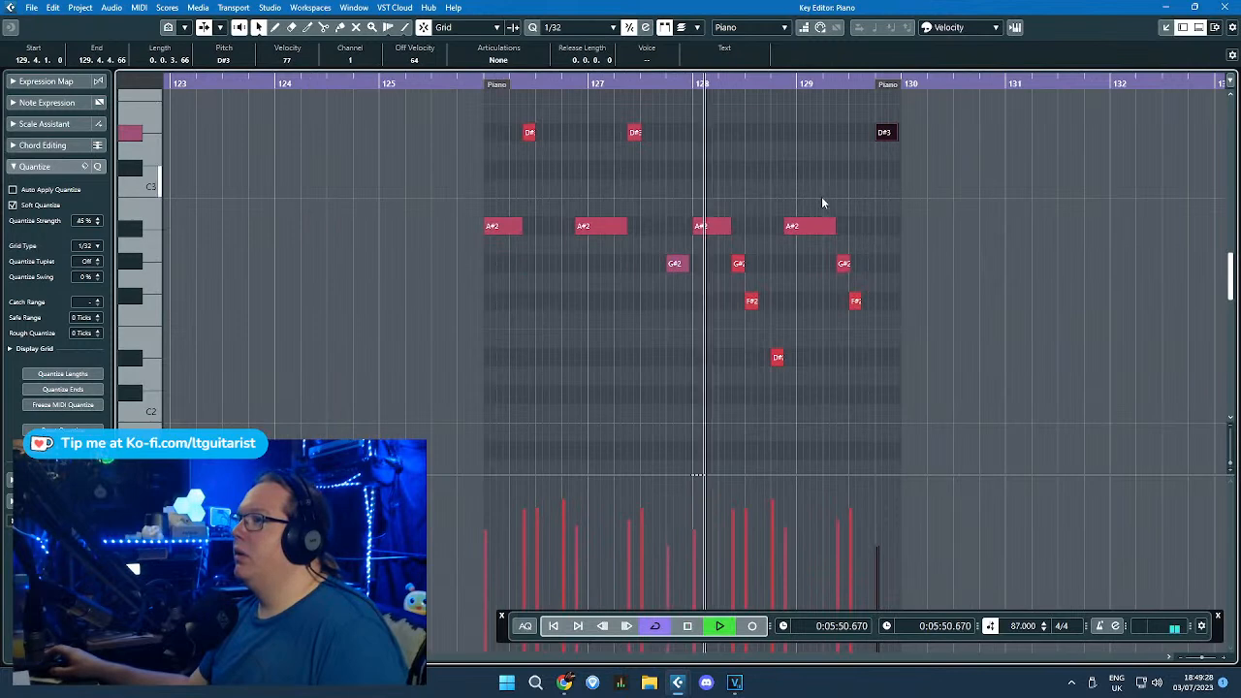
pyautogui.scroll(2, 823, 179)
pyautogui.scroll(-2, 821, 177)
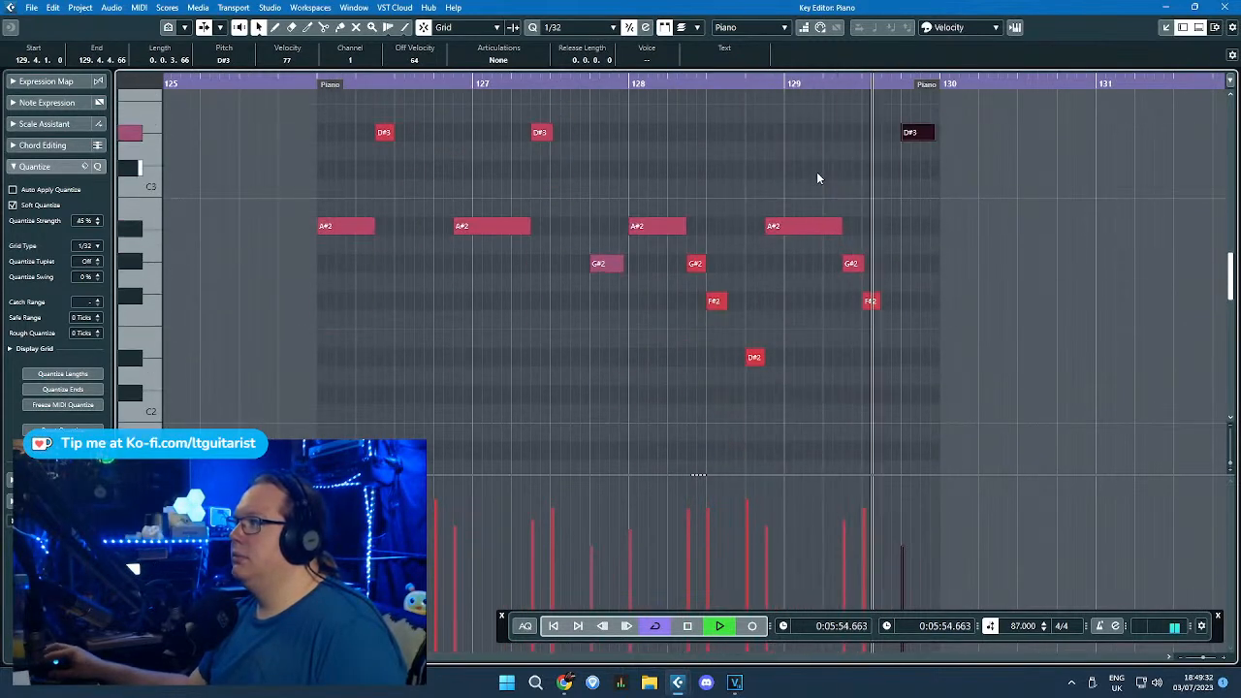
pyautogui.press('space')
# Step: Close the note editor, split the Harp part at bar 128 and delete its first half
pyautogui.click(1224, 7)
pyautogui.press('3')
pyautogui.click(986, 239)
pyautogui.press('1')
pyautogui.click(944, 271)
pyautogui.press('Delete')
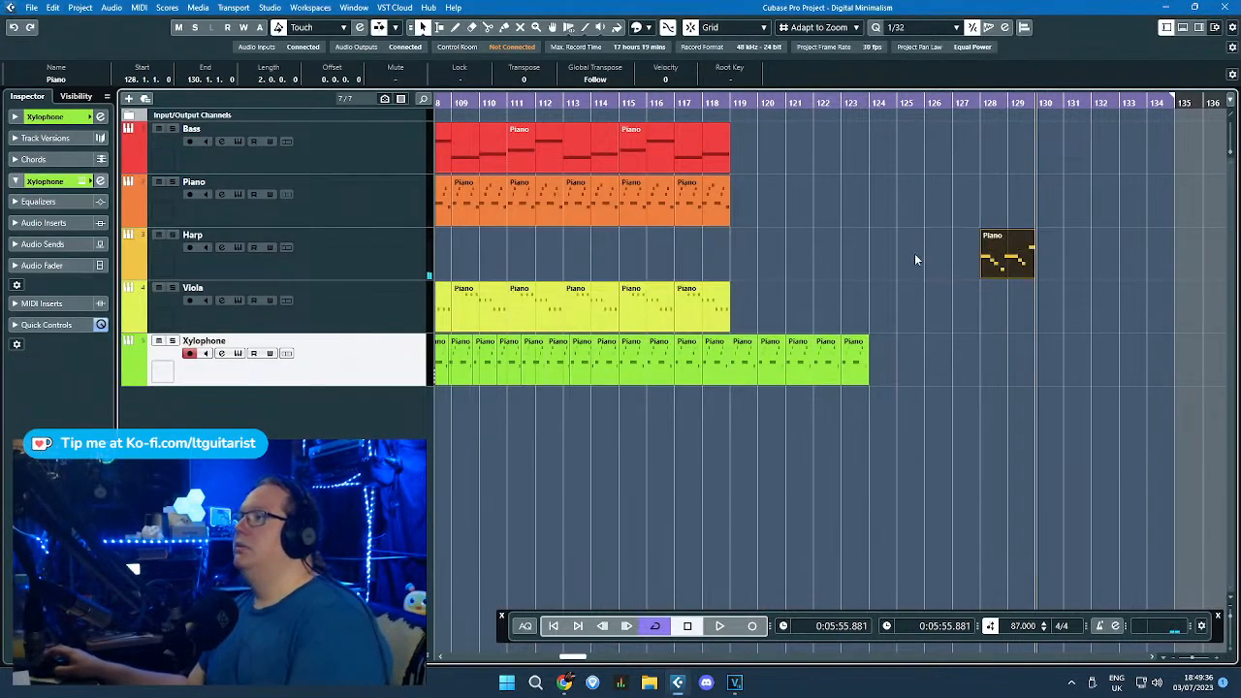
pyautogui.click(920, 256)
# Step: Copy the original Harp part from bar 39 to bar 124 and trim the copy to two bars
pyautogui.scroll(-3, 908, 256)
pyautogui.scroll(-3, 873, 254)
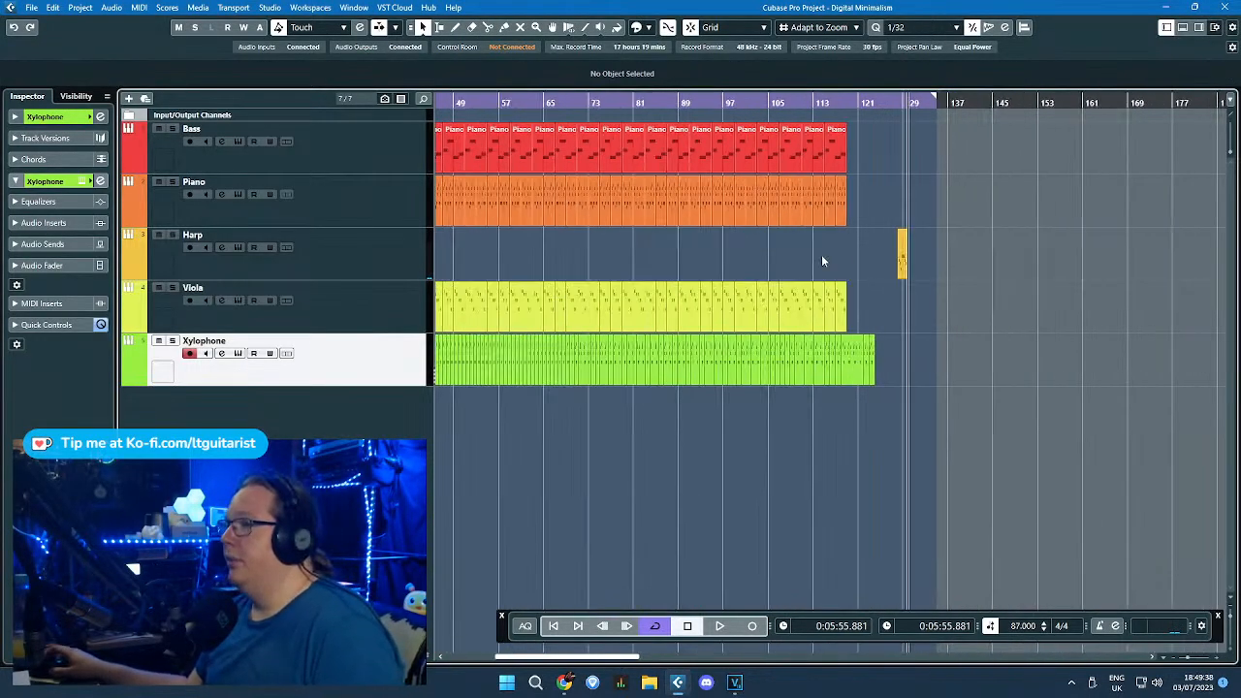
pyautogui.scroll(1, 792, 263)
pyautogui.moveTo(761, 260); pyautogui.dragTo(509, 268)
pyautogui.scroll(-3, 516, 266)
pyautogui.click(442, 257)
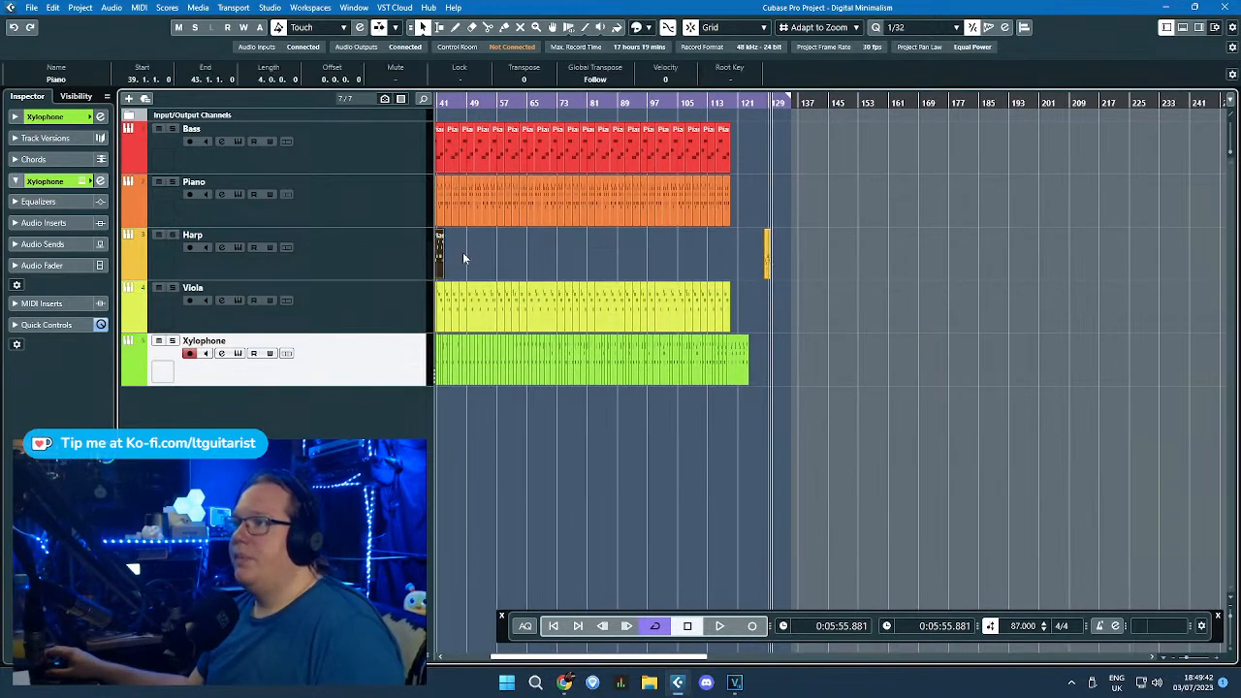
pyautogui.click(515, 258)
pyautogui.moveTo(453, 255); pyautogui.dragTo(680, 251)
pyautogui.scroll(2, 680, 251)
pyautogui.scroll(2, 741, 262)
pyautogui.moveTo(612, 273); pyautogui.dragTo(864, 273)
pyautogui.scroll(2, 902, 329)
pyautogui.click(951, 335)
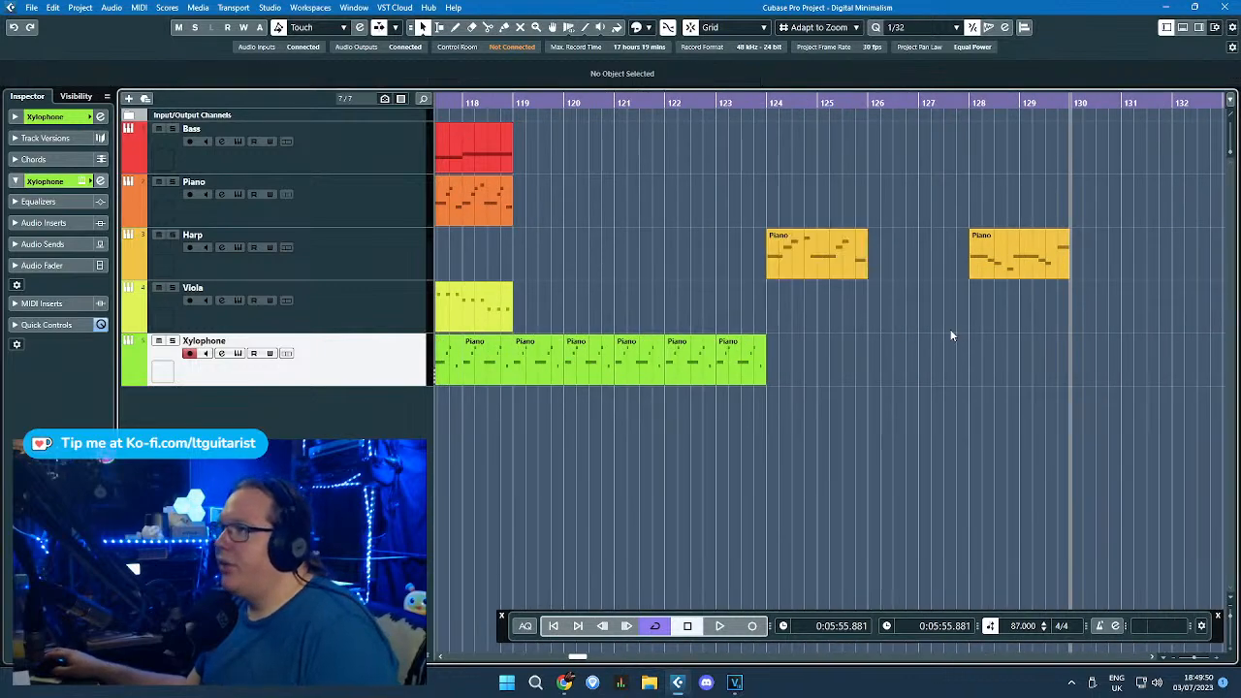
# Step: In the two-bar Harp part at bar 124, lower the first F#3 note to F#2 and close the note editor
pyautogui.doubleClick(816, 254)
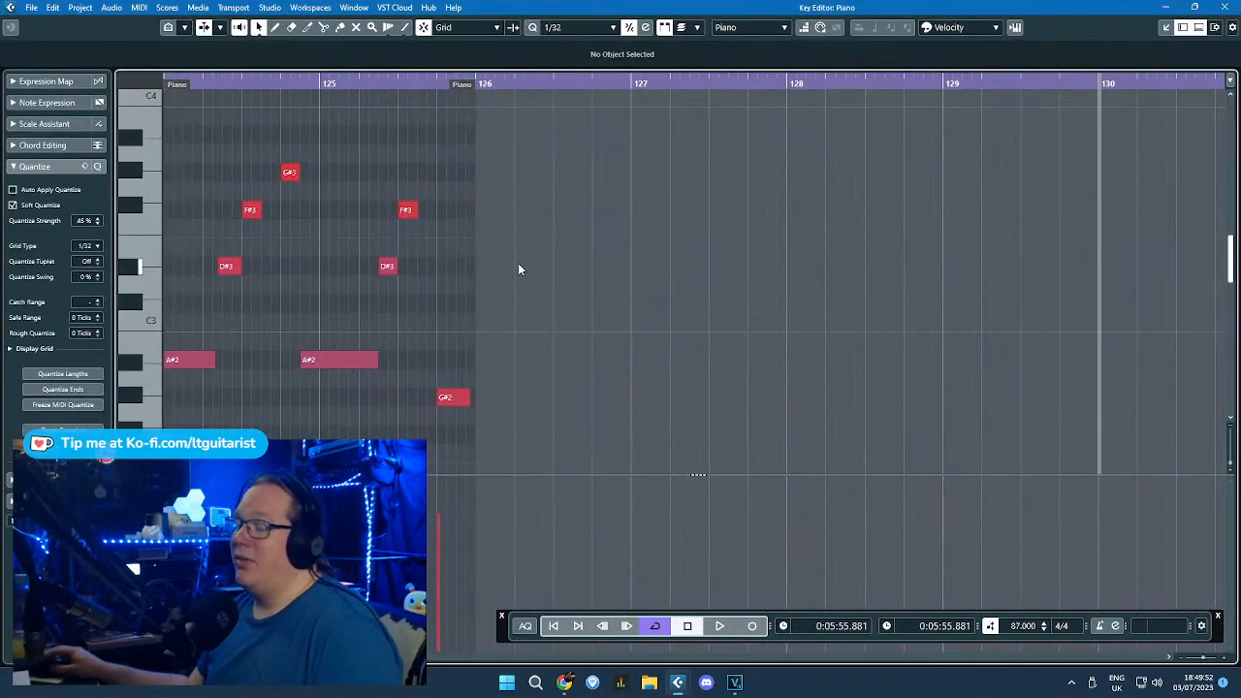
pyautogui.moveTo(303, 235); pyautogui.dragTo(252, 173)
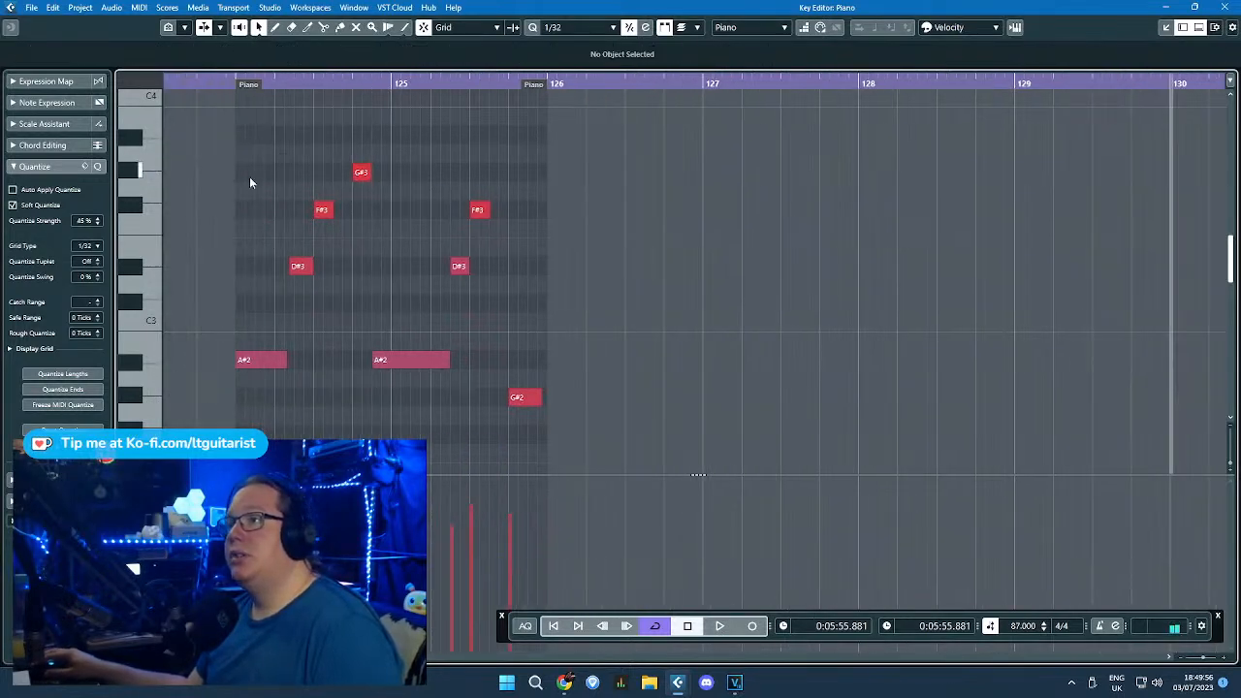
pyautogui.moveTo(318, 206); pyautogui.dragTo(329, 210)
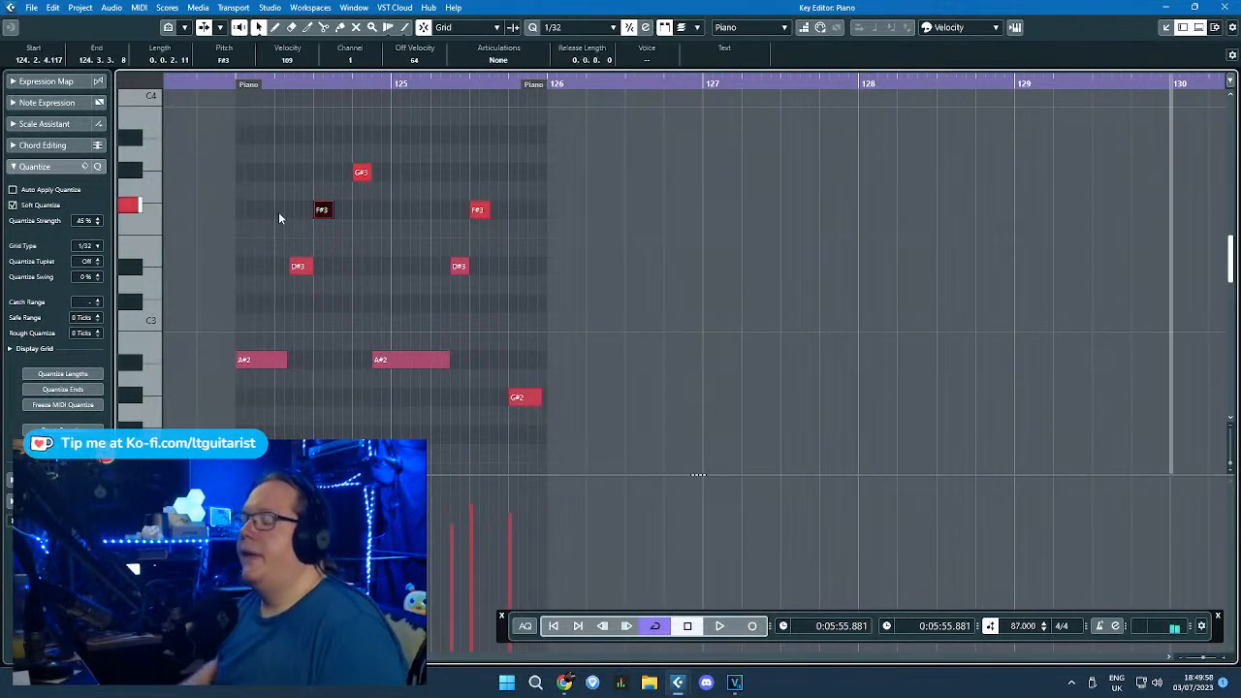
pyautogui.hotkey('shift', 'Down')
pyautogui.click(307, 221)
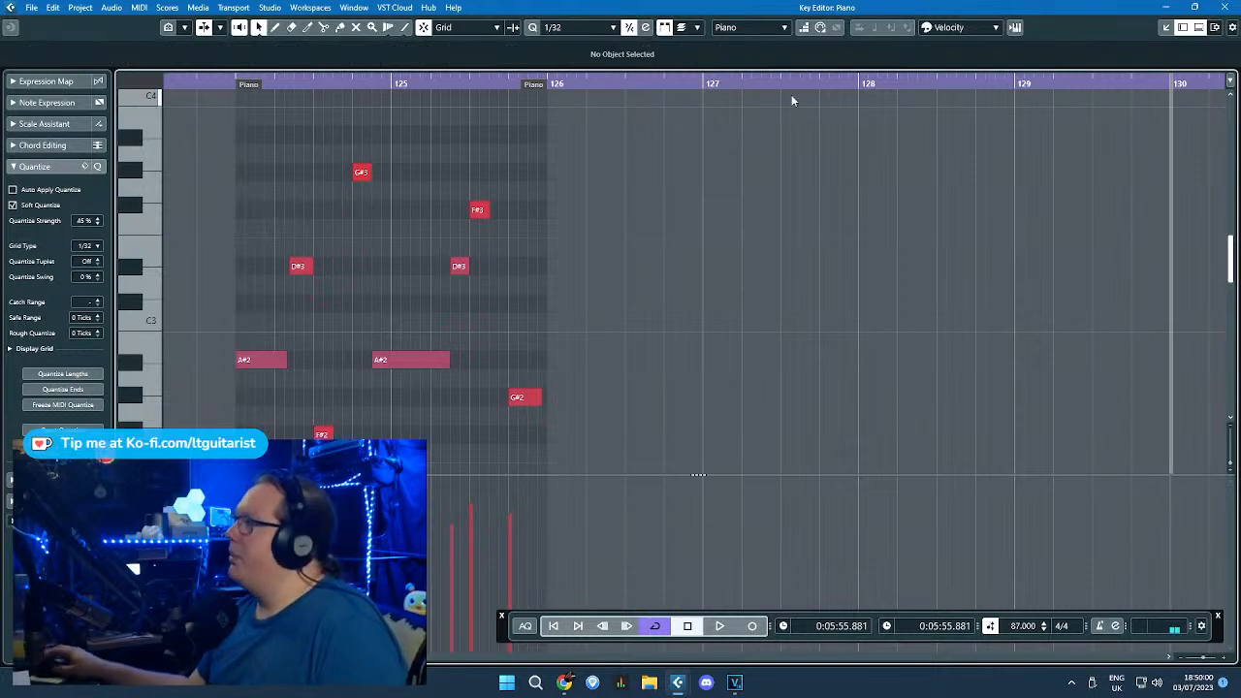
pyautogui.click(1202, 7)
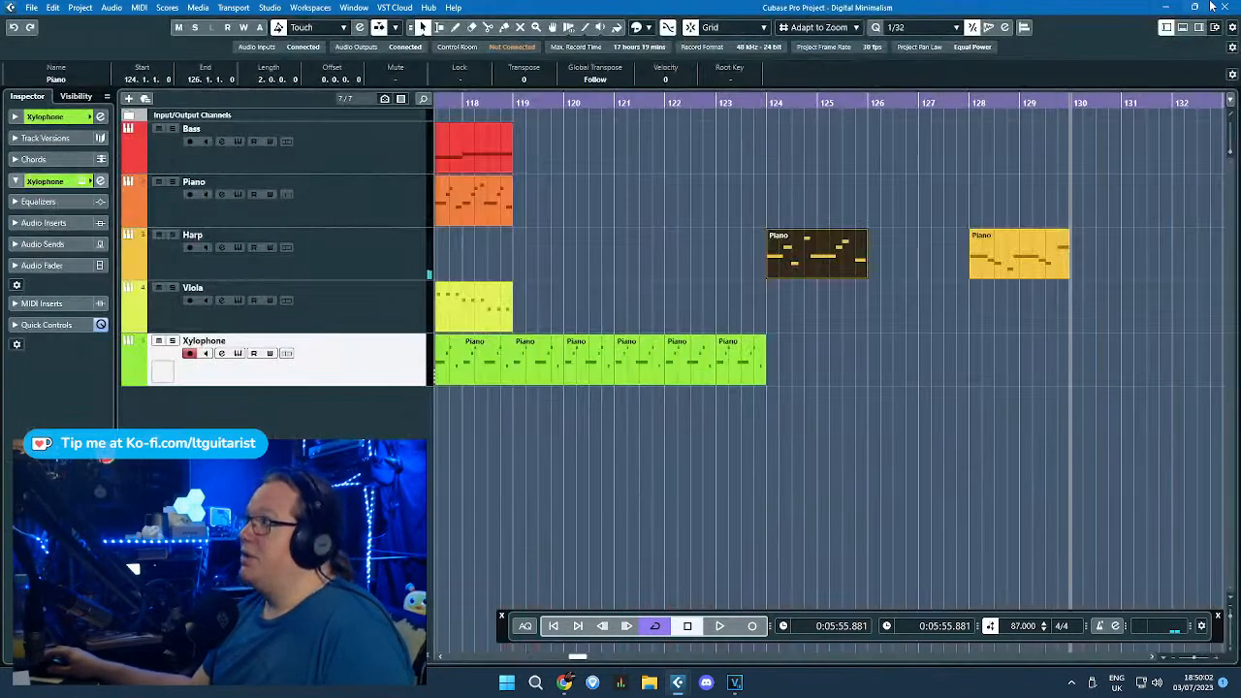
# Step: Move the edited two-bar Harp part from bar 124 back to bar 97
pyautogui.scroll(-3, 884, 254)
pyautogui.moveTo(859, 259); pyautogui.dragTo(483, 258)
pyautogui.scroll(-3, 625, 258)
pyautogui.hscroll(-4, 554, 257)
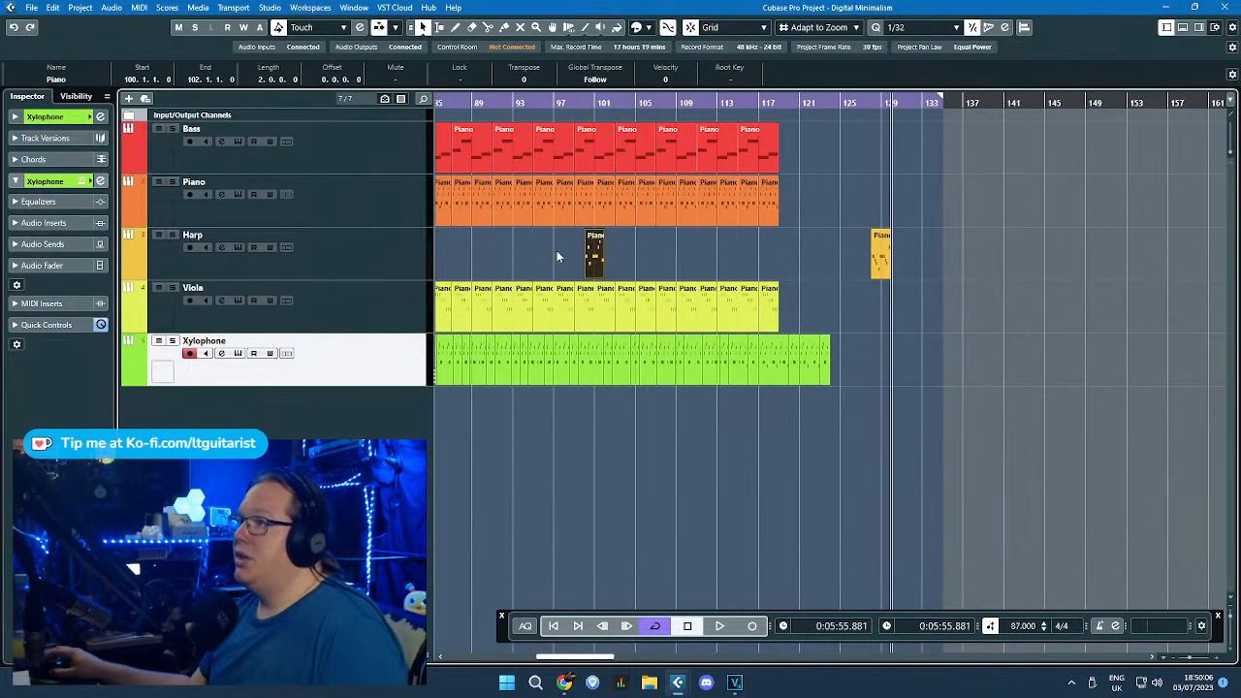
pyautogui.moveTo(594, 254); pyautogui.dragTo(560, 258)
pyautogui.scroll(3, 563, 258)
# Step: In the Harp part at bar 97, lower the D#3 note in its second bar to G#2 and close the editor
pyautogui.doubleClick(574, 256)
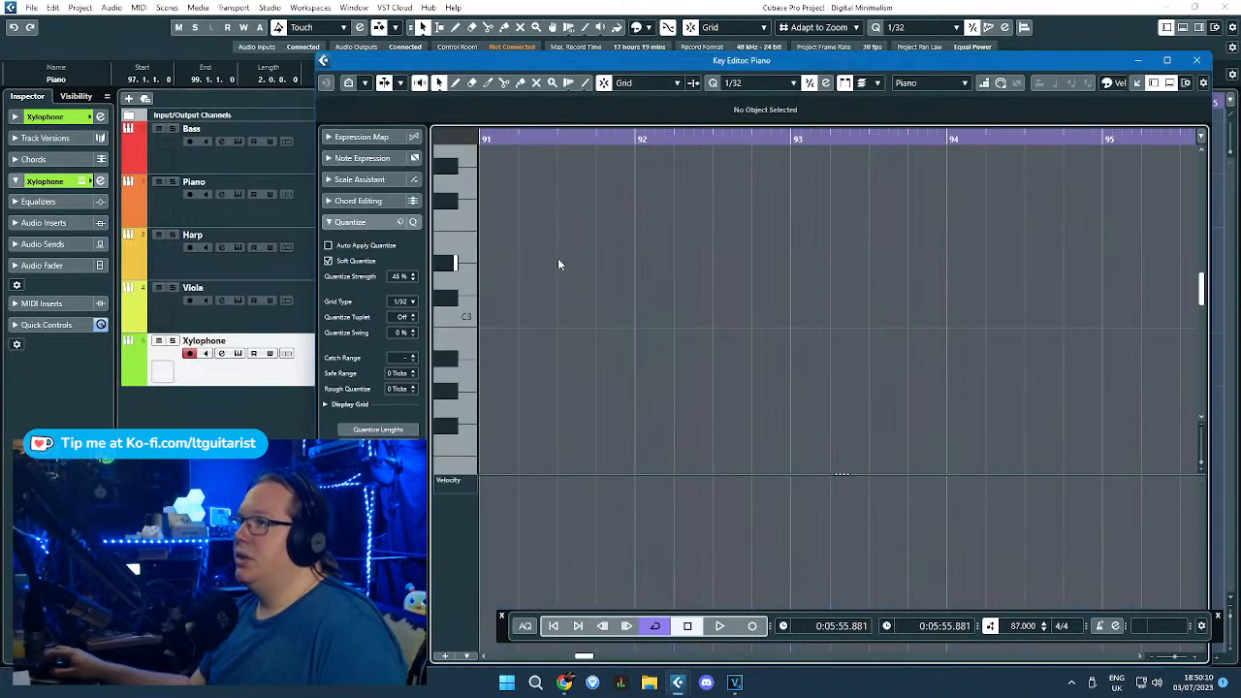
pyautogui.doubleClick(650, 60)
pyautogui.hscroll(6, 1196, 226)
pyautogui.hscroll(3, 1196, 233)
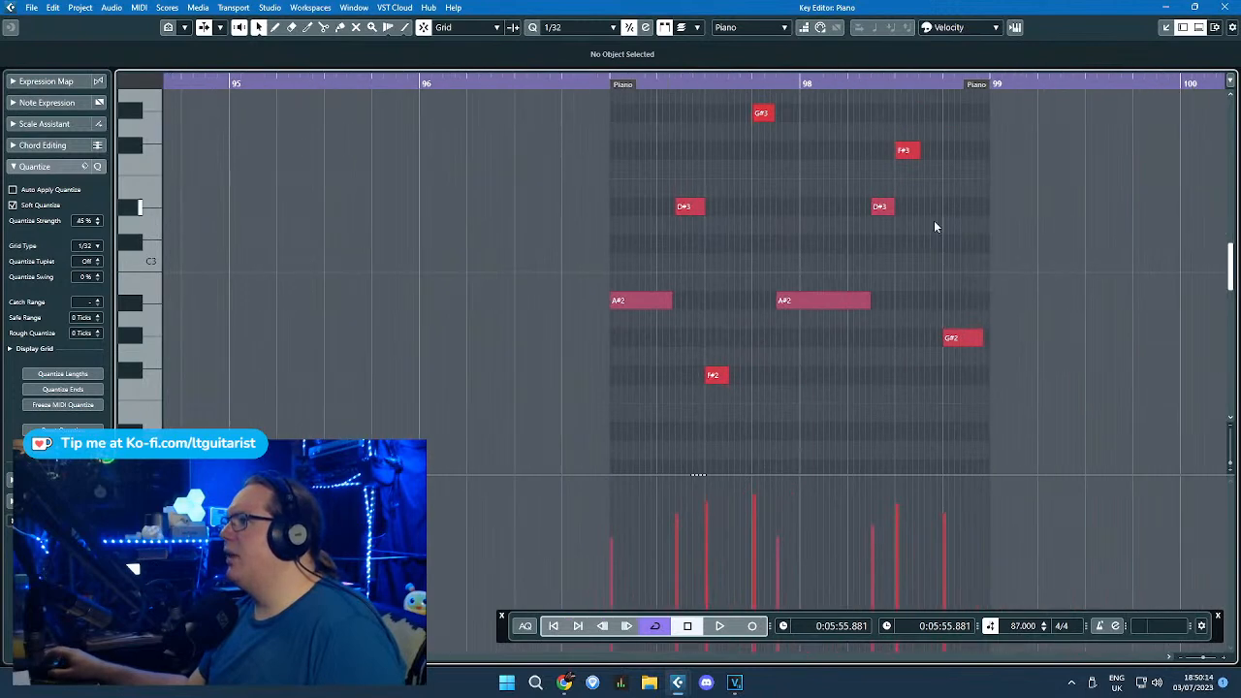
pyautogui.scroll(2, 948, 236)
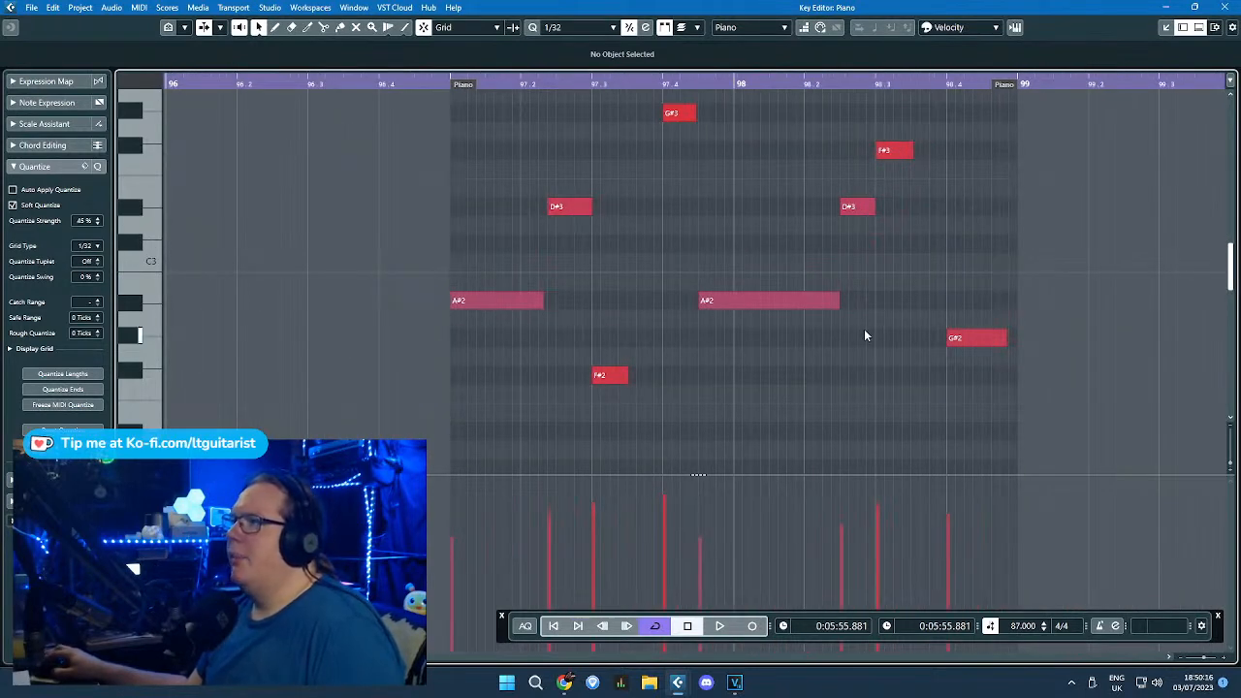
pyautogui.moveTo(863, 207); pyautogui.dragTo(863, 340)
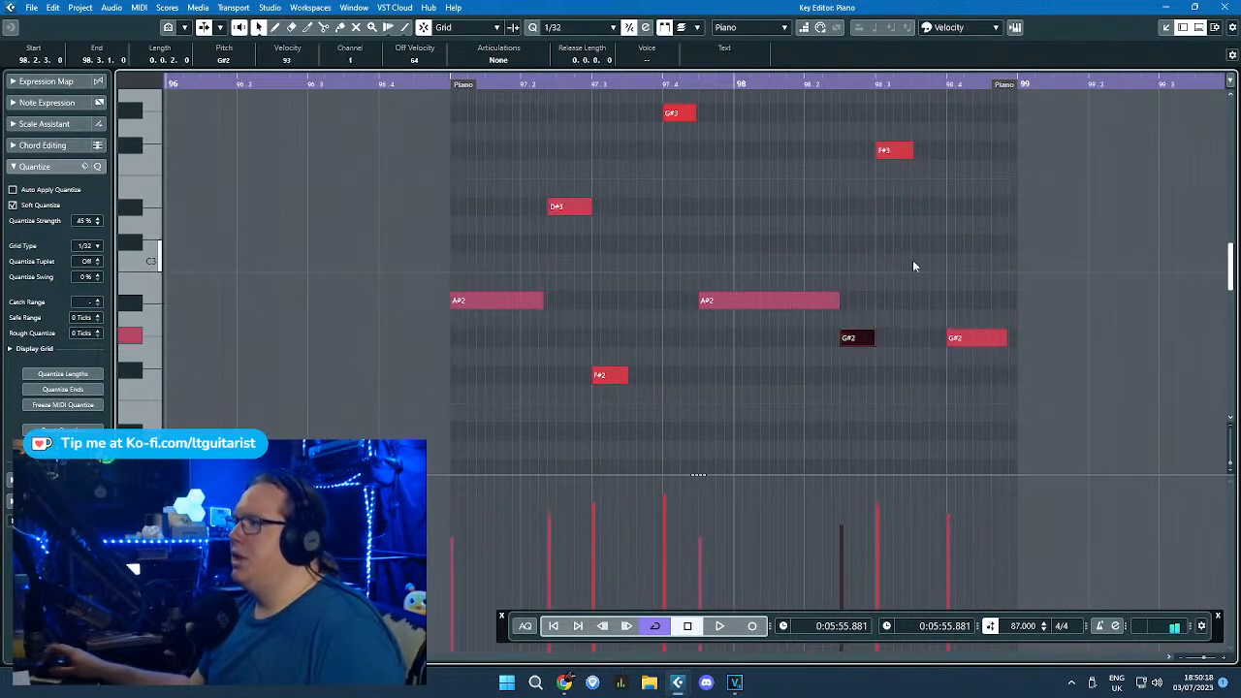
pyautogui.click(1076, 171)
pyautogui.click(1221, 8)
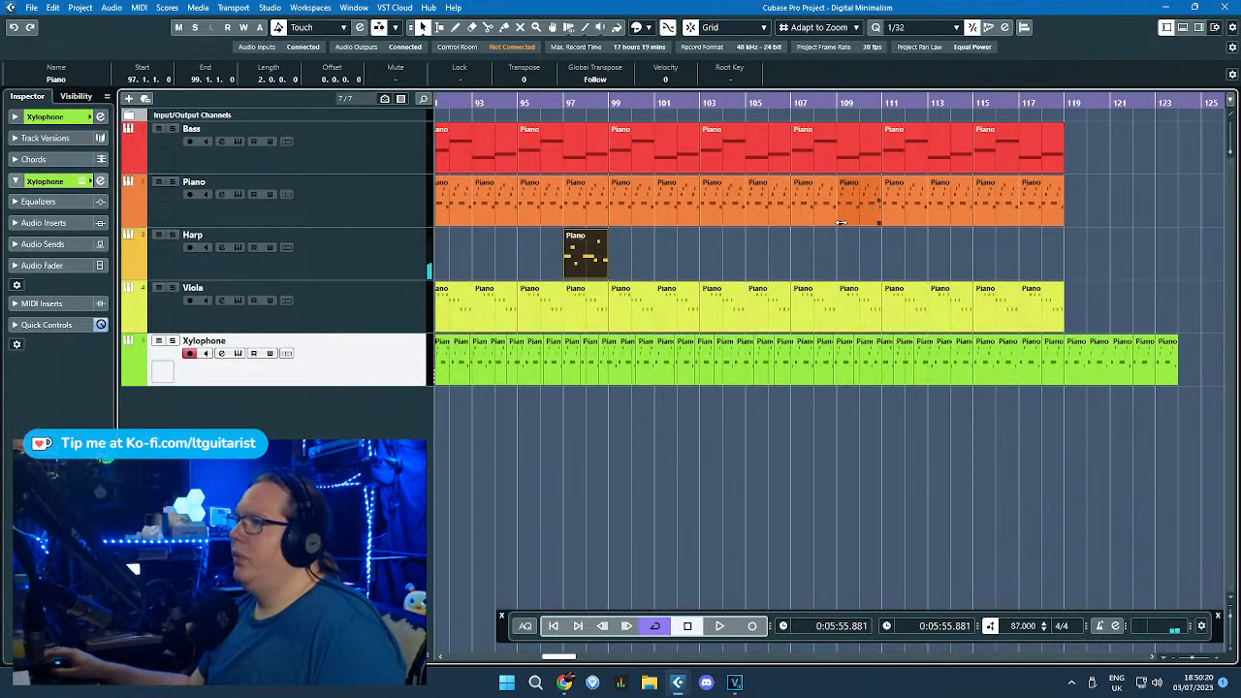
# Step: Copy the Harp part from bar 97 to bar 103 and lower the copy's G#3 note to D#2
pyautogui.click(671, 248)
pyautogui.moveTo(572, 254); pyautogui.dragTo(708, 254)
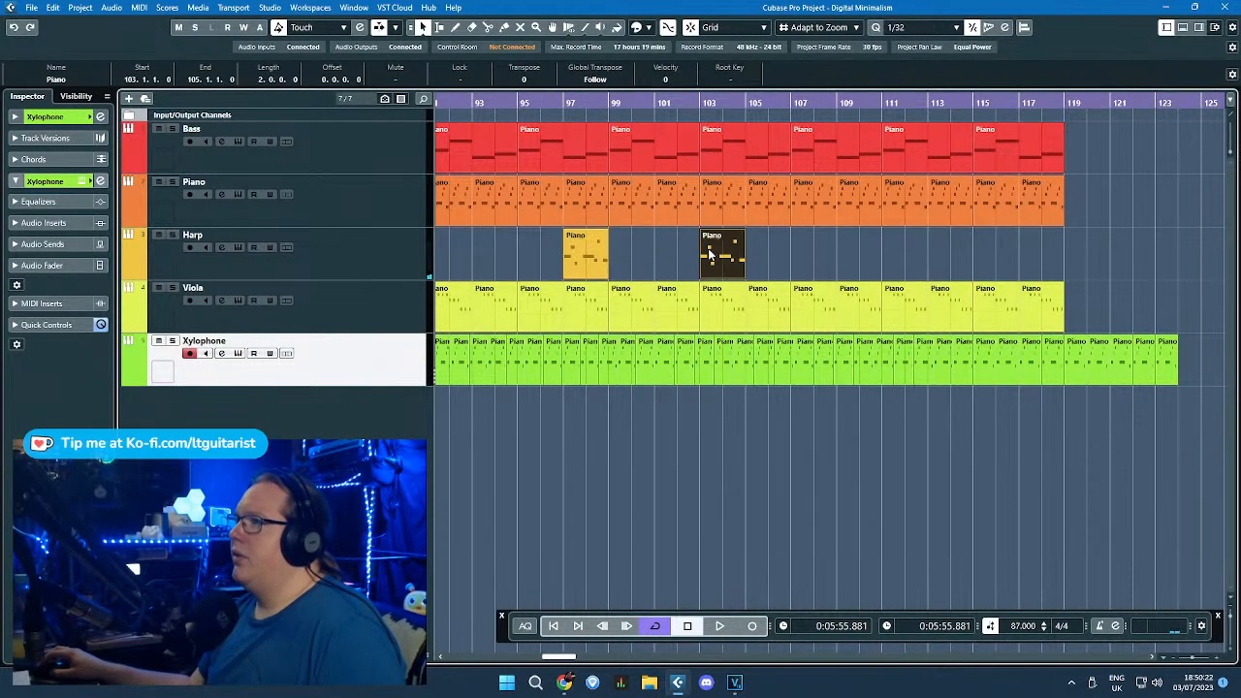
pyautogui.doubleClick(708, 249)
pyautogui.click(591, 193)
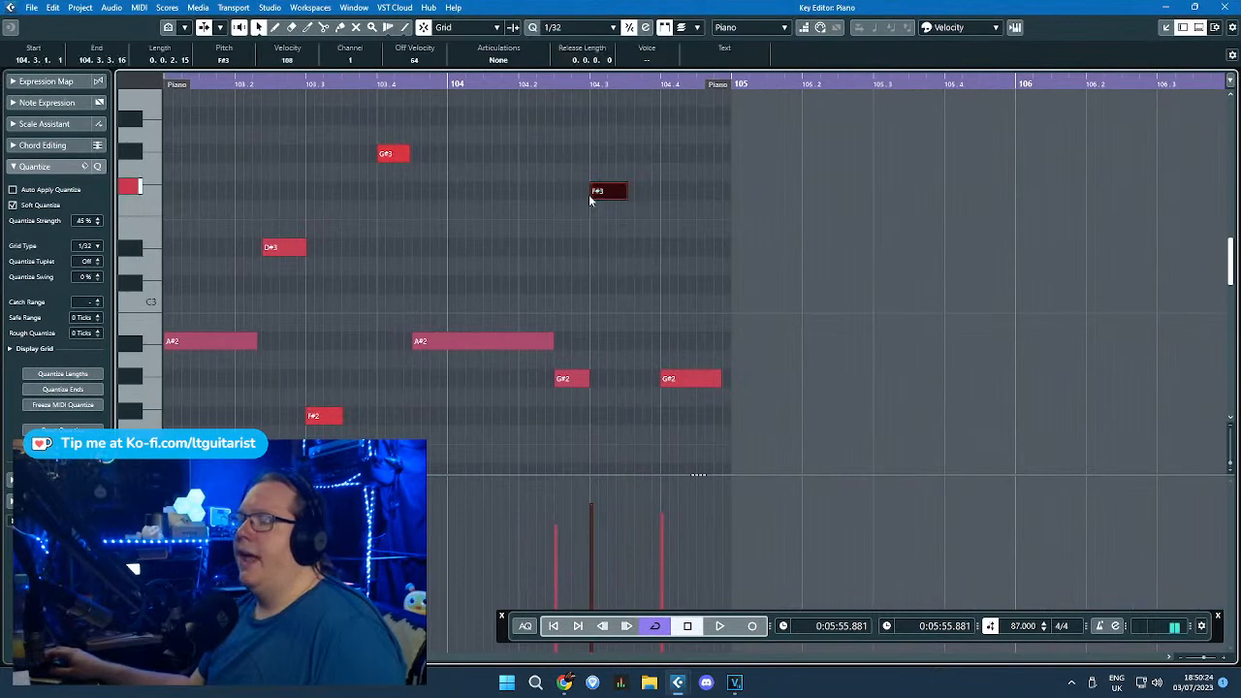
pyautogui.click(294, 249)
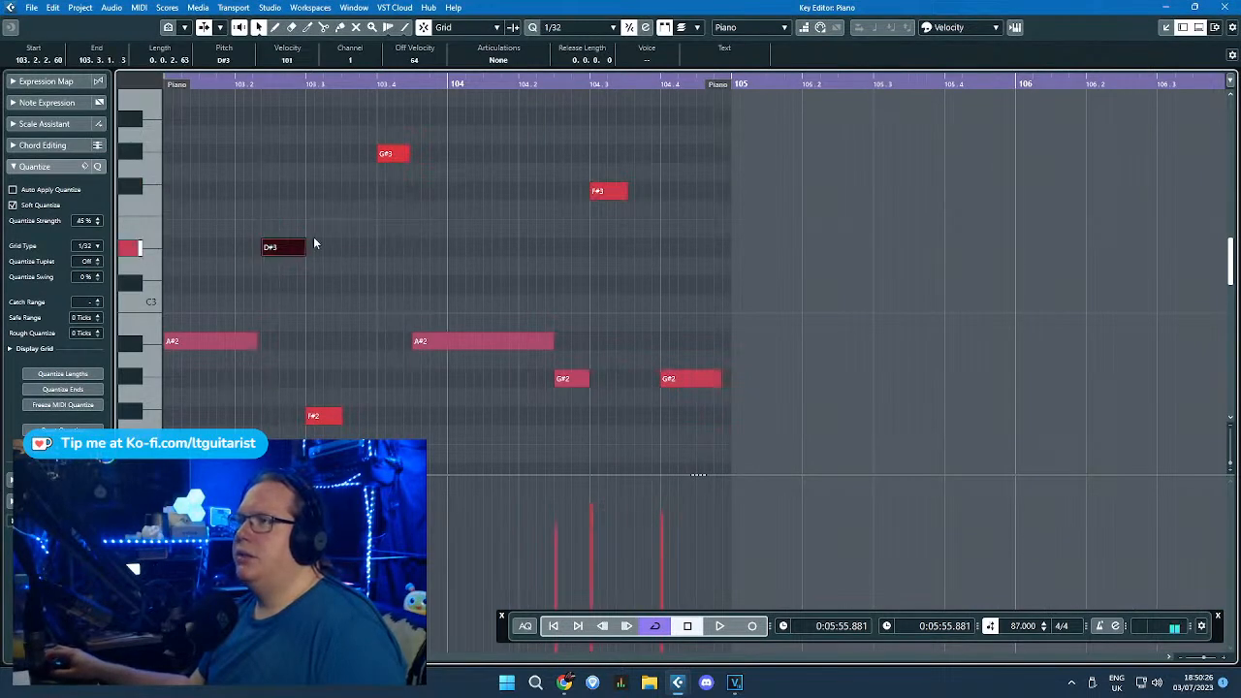
pyautogui.click(388, 157)
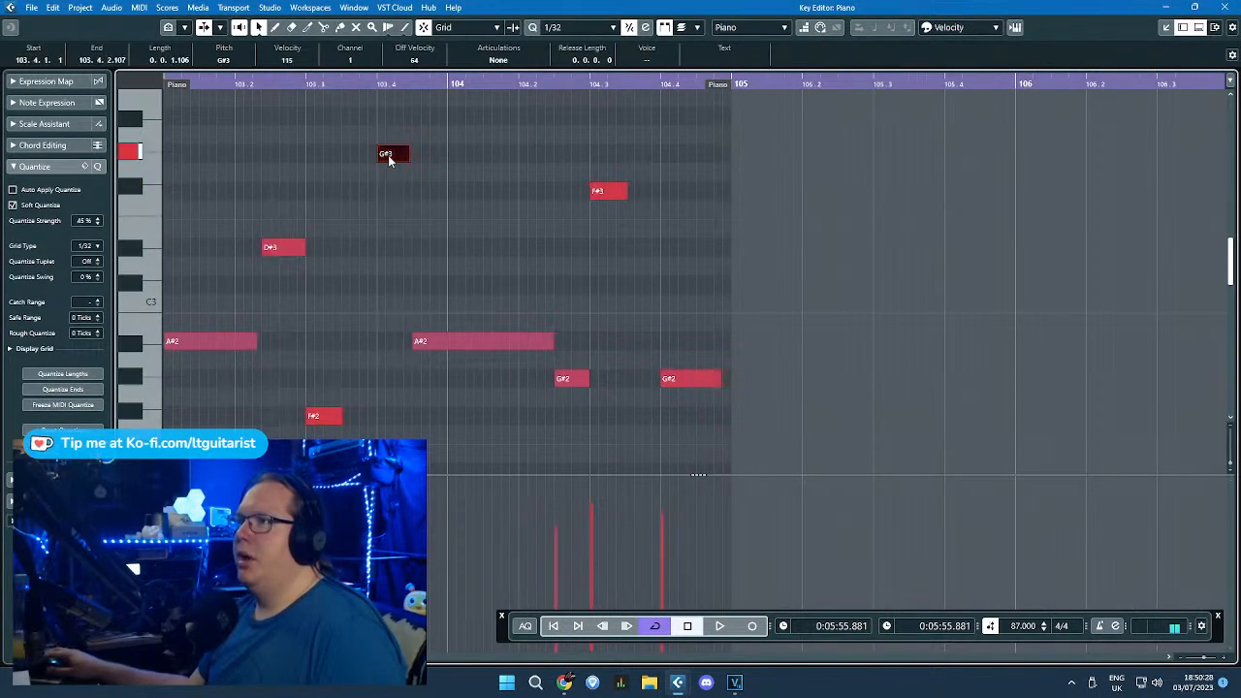
pyautogui.moveTo(388, 155); pyautogui.dragTo(398, 402)
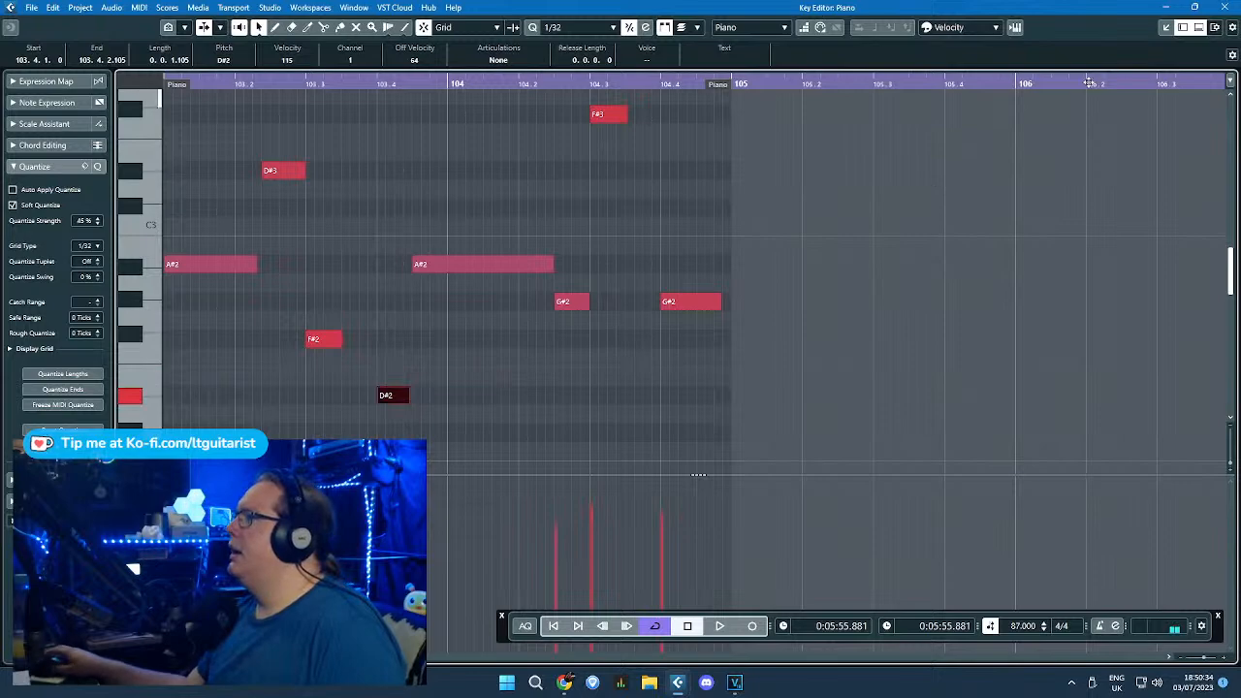
pyautogui.click(1225, 7)
pyautogui.rightClick(1225, 7)
# Step: Copy the bar 103 Harp part to bar 111 and lower the copy's F#3 note to F#2
pyautogui.click(839, 238)
pyautogui.click(733, 260)
pyautogui.hotkey('ctrl', 'd')
pyautogui.moveTo(763, 264); pyautogui.dragTo(901, 255)
pyautogui.doubleClick(901, 255)
pyautogui.moveTo(717, 219); pyautogui.dragTo(606, 133)
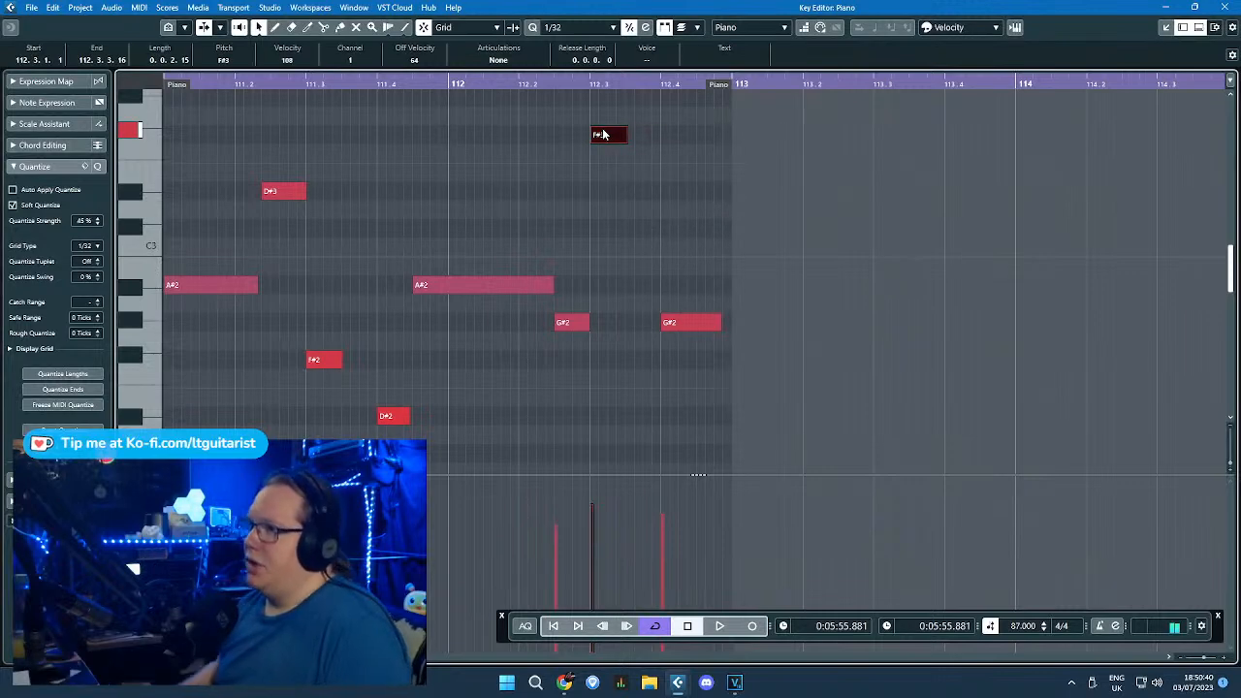
pyautogui.hotkey('shift', 'Down')
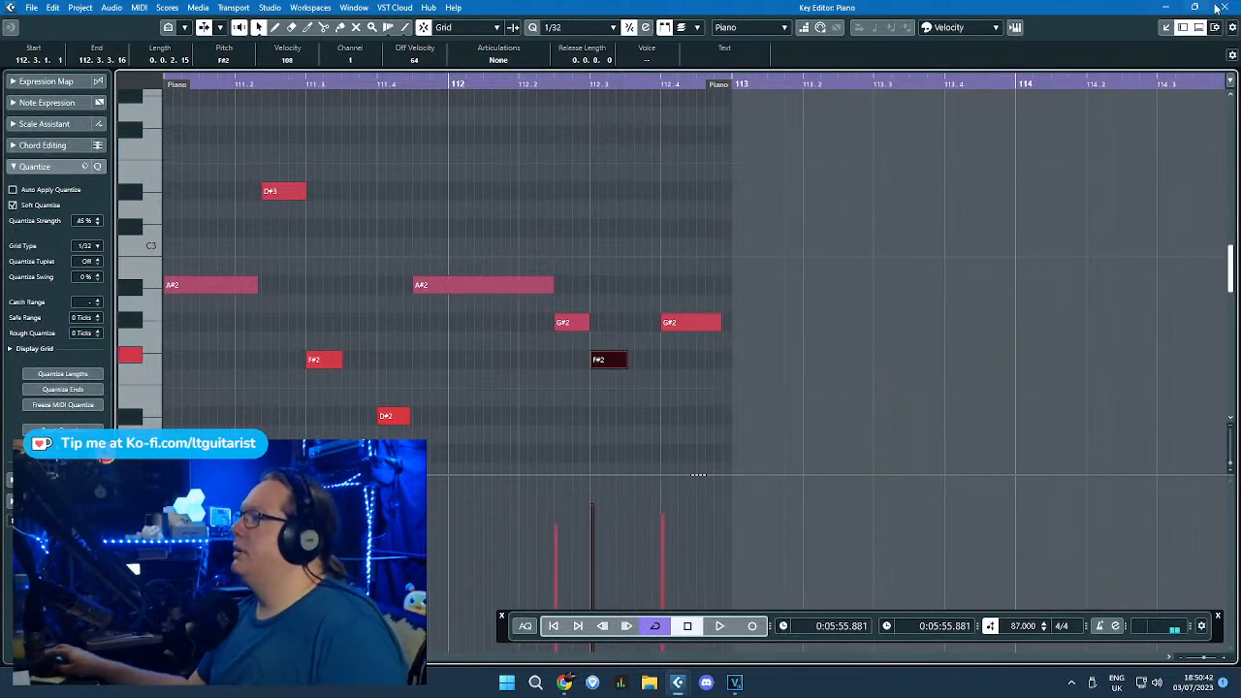
pyautogui.click(1209, 8)
# Step: Copy the bar 111 Harp part to bar 117 and raise the copy's last G#2 note to D#3
pyautogui.click(982, 250)
pyautogui.click(929, 254)
pyautogui.moveTo(949, 256); pyautogui.dragTo(1044, 258)
pyautogui.doubleClick(1043, 258)
pyautogui.moveTo(820, 238); pyautogui.dragTo(669, 323)
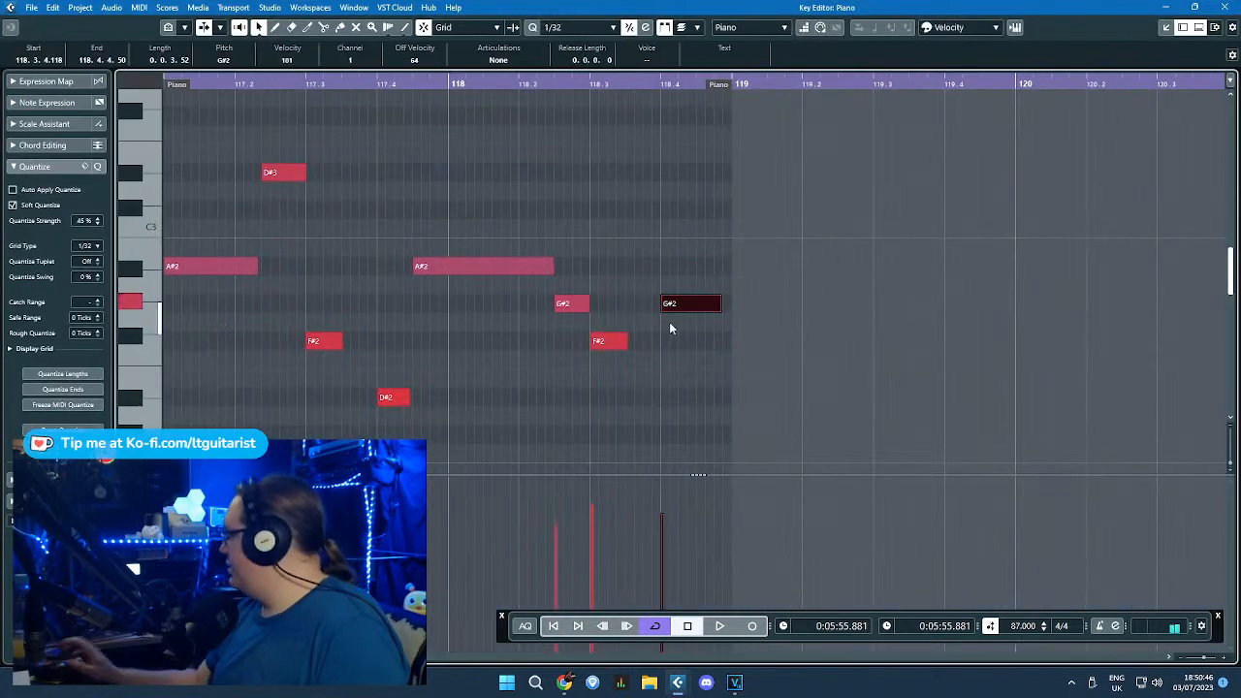
pyautogui.press('Up')
pyautogui.press('Up')
pyautogui.press('Up')
pyautogui.press('Up')
pyautogui.press('Up')
pyautogui.press('Up')
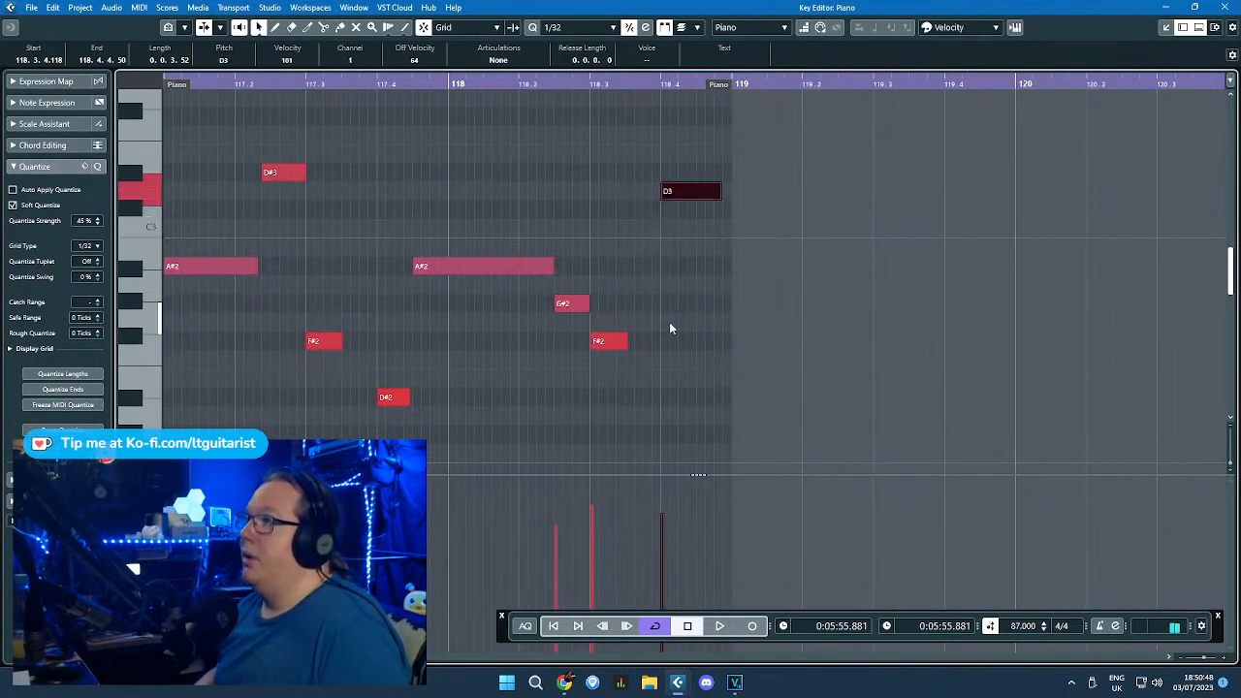
pyautogui.press('Up')
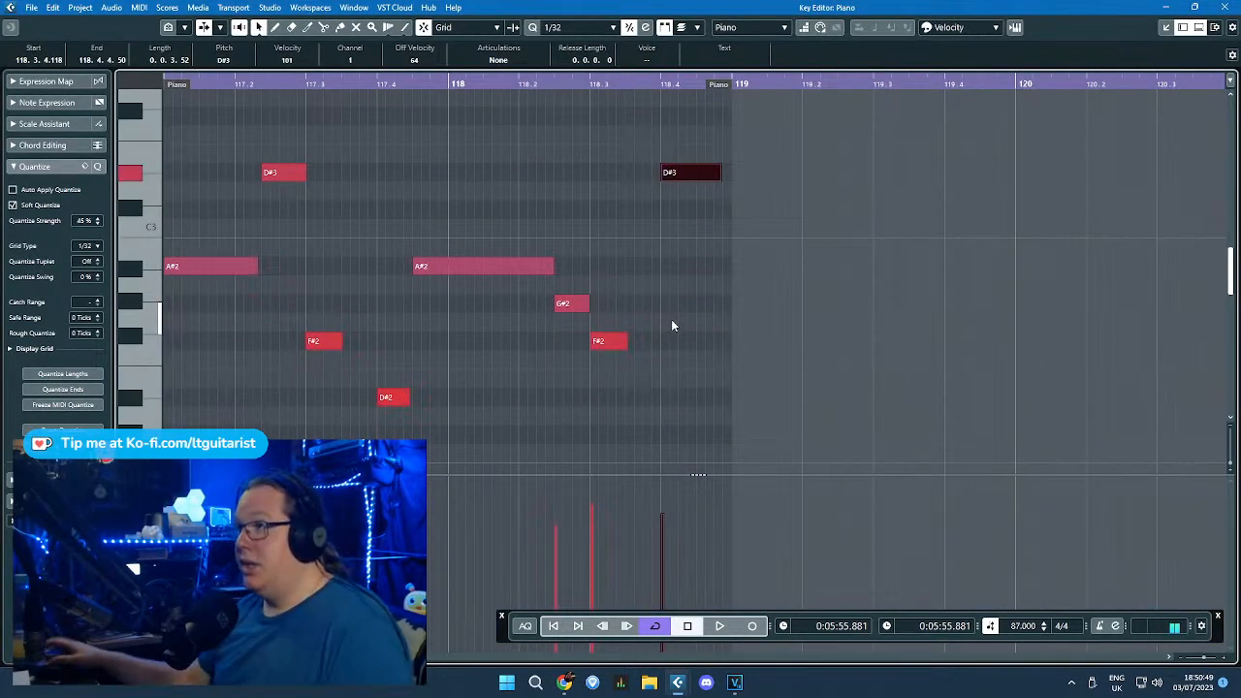
pyautogui.click(1226, 7)
# Step: Move the fully altered Harp part from bar 128 to bar 121
pyautogui.click(1142, 191)
pyautogui.press('g')
pyautogui.press('g')
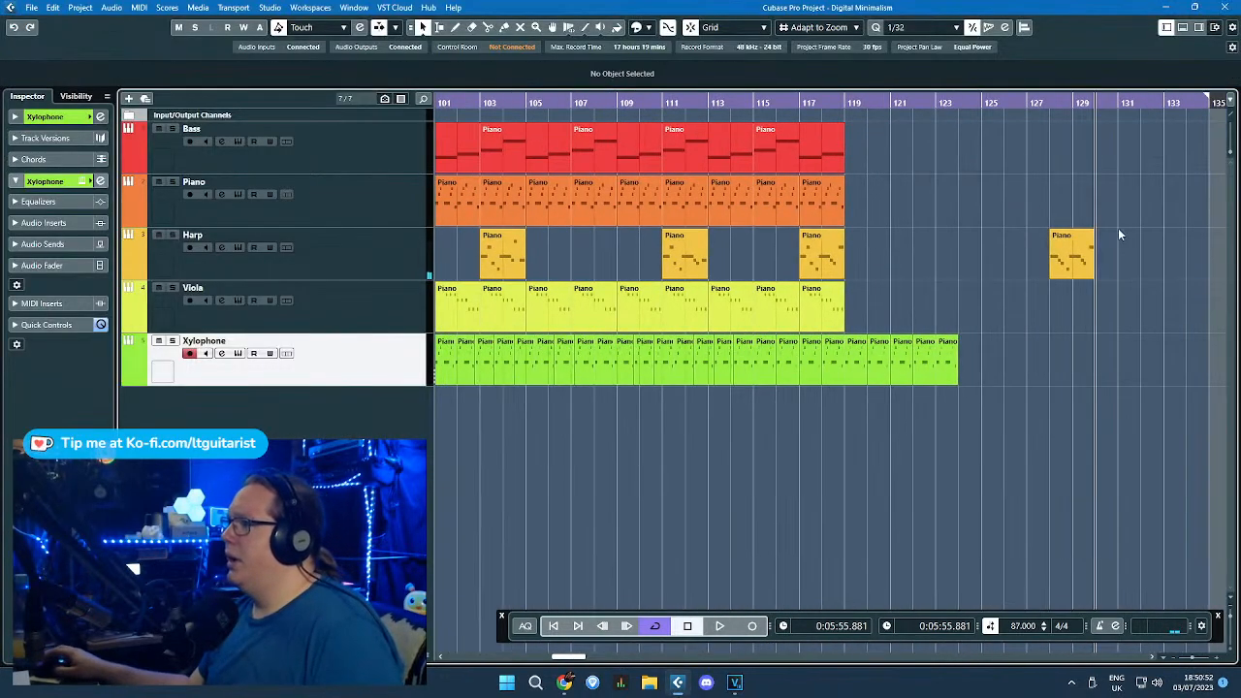
pyautogui.scroll(1, 1092, 267)
pyautogui.moveTo(1071, 264); pyautogui.dragTo(857, 274)
pyautogui.scroll(-4, 860, 273)
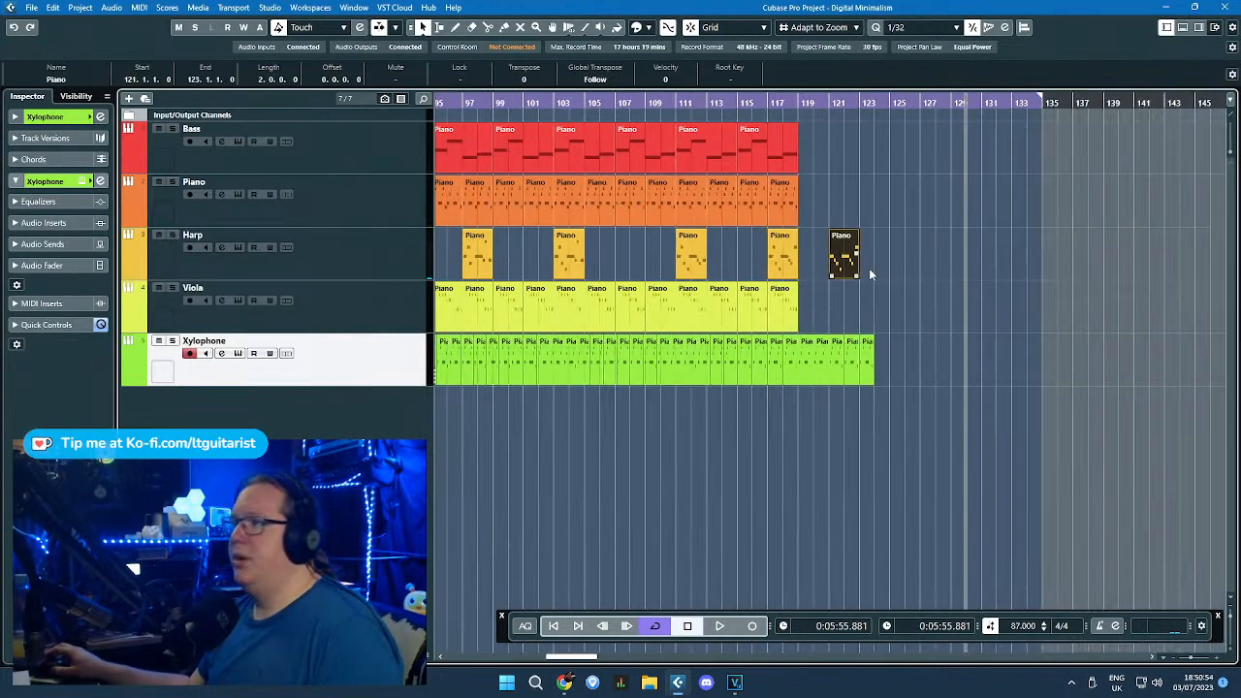
# Step: Move the Harp part from bar 97 to bar 43, directly after the original Harp pattern
pyautogui.moveTo(546, 255); pyautogui.dragTo(572, 263)
pyautogui.scroll(-5, 557, 268)
pyautogui.scroll(4, 559, 268)
pyautogui.moveTo(799, 255); pyautogui.dragTo(545, 269)
pyautogui.scroll(3, 548, 269)
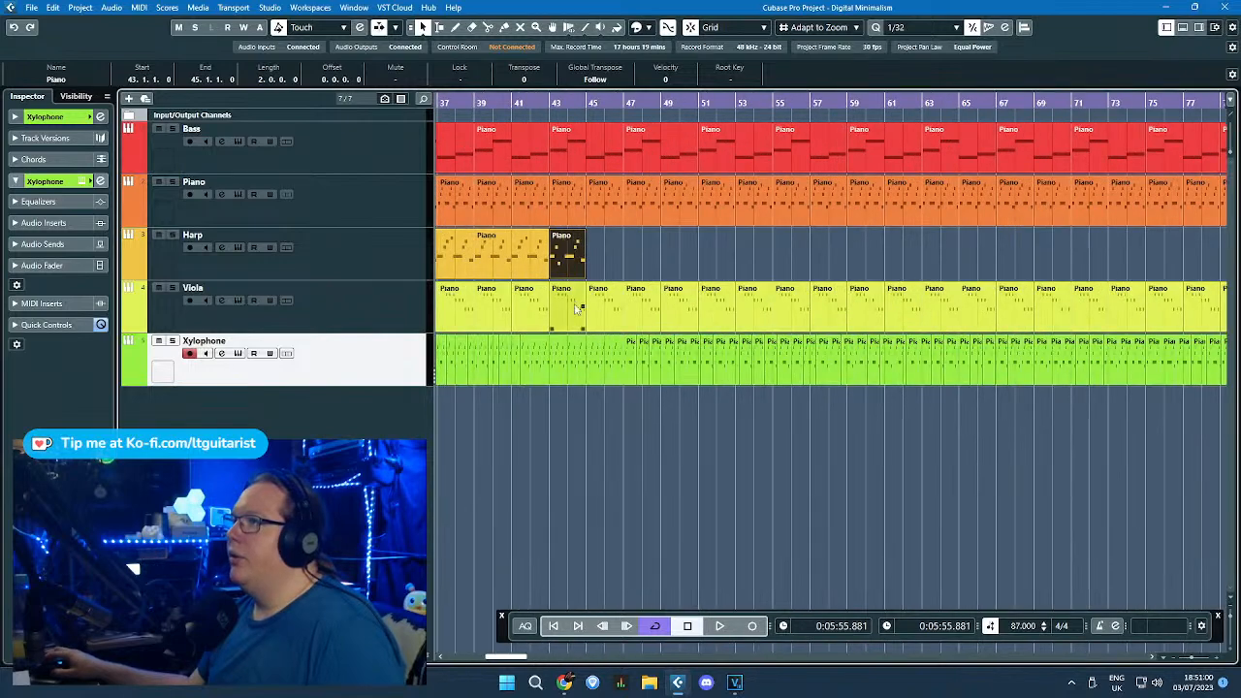
# Step: Duplicate the Harp variation at bar 43 repeatedly so the copies run up to bar 63
pyautogui.click(643, 262)
pyautogui.moveTo(643, 262); pyautogui.dragTo(566, 264)
pyautogui.hotkey('ctrl', 'd')
pyautogui.moveTo(712, 262); pyautogui.dragTo(569, 270)
pyautogui.hotkey('ctrl', 'd')
pyautogui.scroll(-3, 570, 304)
pyautogui.moveTo(940, 254); pyautogui.dragTo(682, 257)
pyautogui.scroll(3, 681, 336)
pyautogui.hotkey('ctrl', 'd')
pyautogui.hotkey('ctrl', 'd')
pyautogui.hotkey('ctrl', 'd')
pyautogui.hotkey('ctrl', 'd')
pyautogui.hotkey('ctrl', 'd')
pyautogui.hotkey('ctrl', 'd')
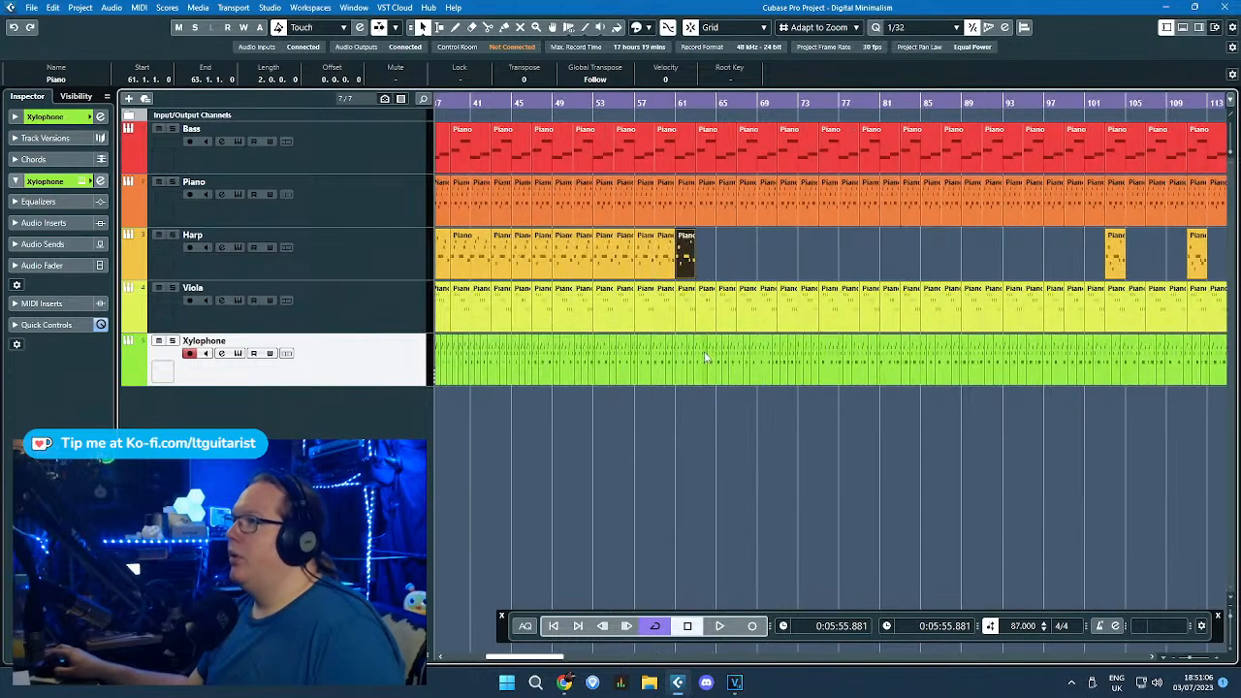
# Step: Continue duplicating the Harp variation up to bar 75 and delete the surplus copy that starts there
pyautogui.hotkey('ctrl', 'd')
pyautogui.scroll(2, 890, 298)
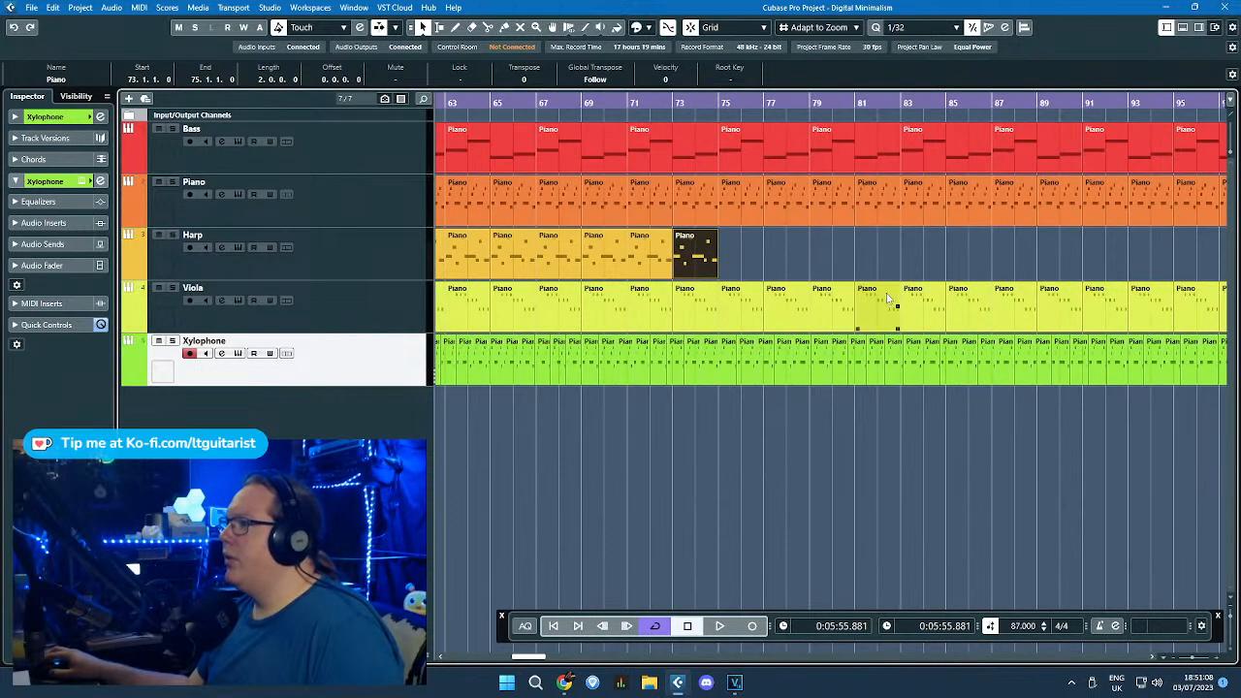
pyautogui.hotkey('ctrl', 'd')
pyautogui.scroll(-3, 872, 297)
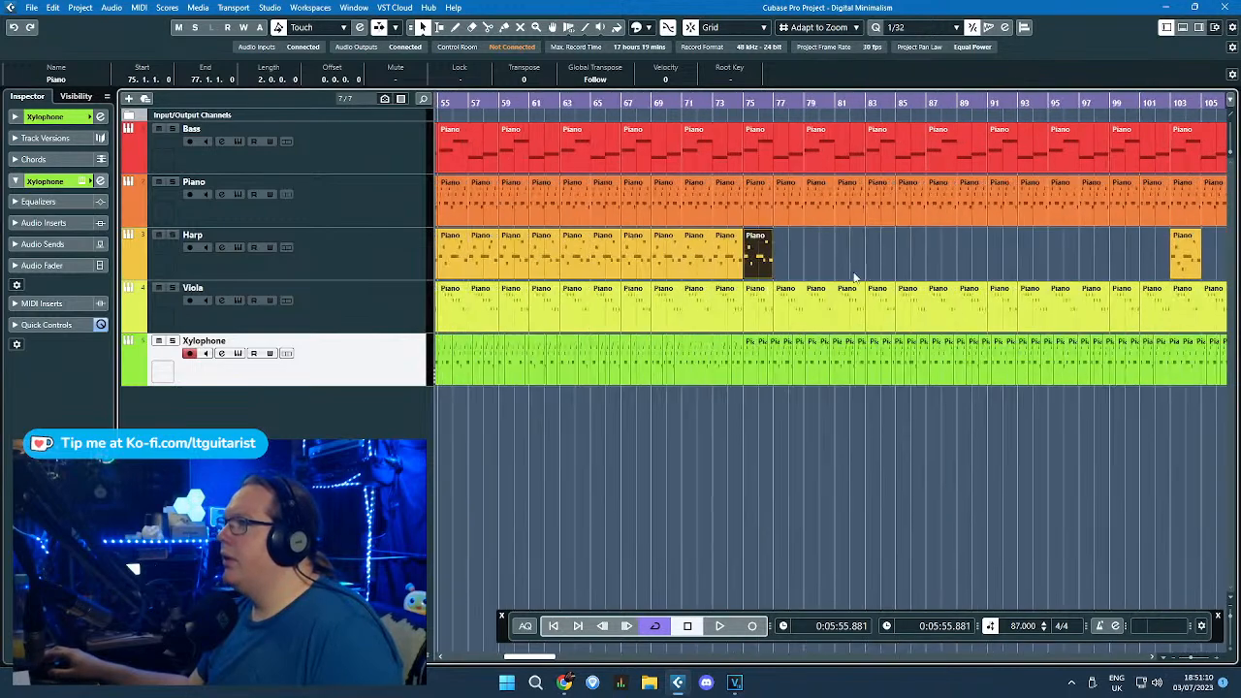
pyautogui.press('Delete')
# Step: Move the Harp part from bar 103 to bar 75 and duplicate it repeatedly
pyautogui.moveTo(1185, 257); pyautogui.dragTo(761, 264)
pyautogui.hotkey('ctrl', 'd')
pyautogui.hotkey('ctrl', 'd')
pyautogui.scroll(-3, 792, 335)
pyautogui.hotkey('ctrl', 'd')
pyautogui.hotkey('ctrl', 'd')
pyautogui.hotkey('ctrl', 'd')
pyautogui.hotkey('ctrl', 'd')
pyautogui.hotkey('ctrl', 'd')
# Step: Move the Harp part from bar 111 to follow the repeated variations and duplicate it past bar 99
pyautogui.scroll(2, 1098, 280)
pyautogui.moveTo(1067, 259); pyautogui.dragTo(814, 256)
pyautogui.hotkey('ctrl', 'd')
pyautogui.hotkey('ctrl', 'd')
pyautogui.hotkey('ctrl', 'd')
pyautogui.hotkey('ctrl', 'd')
pyautogui.hotkey('ctrl', 'd')
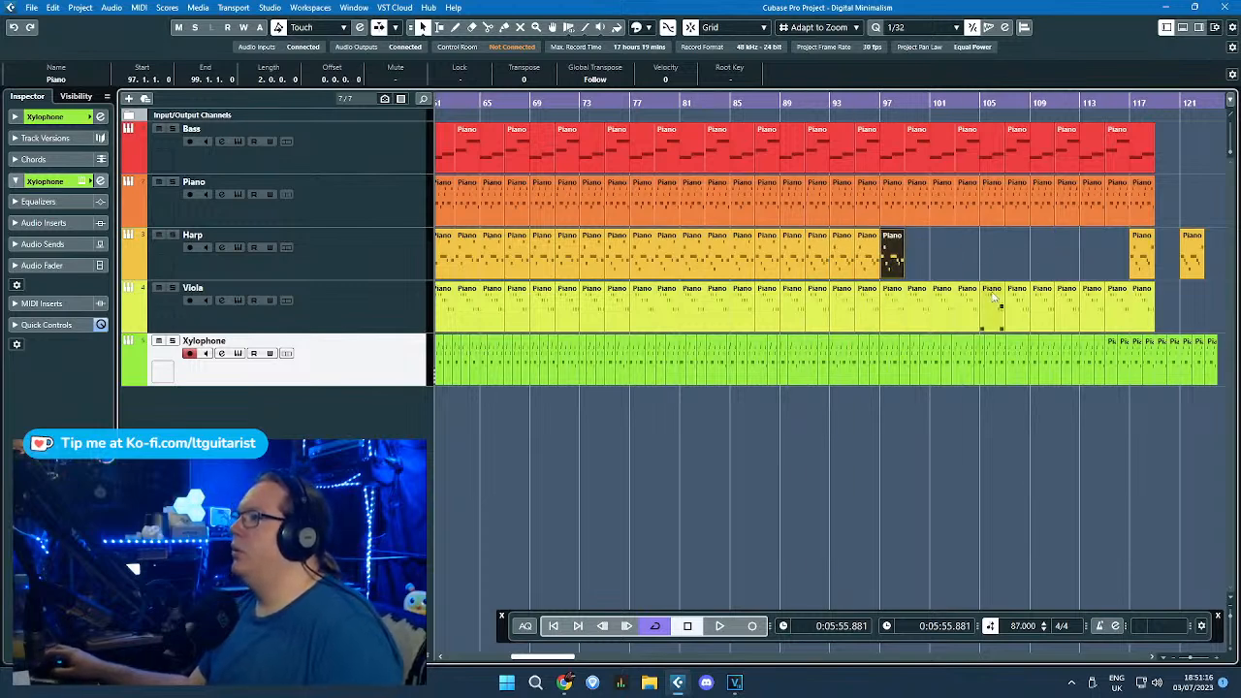
pyautogui.hotkey('ctrl', 'd')
pyautogui.hotkey('ctrl', 'd')
# Step: Move the Harp part from bar 117 to the end of the repeats and duplicate it up to bar 119
pyautogui.moveTo(930, 257)
pyautogui.mouseDown()
pyautogui.moveTo(1155, 257)
pyautogui.moveTo(944, 258)
pyautogui.mouseUp()
pyautogui.hotkey('ctrl', 'd')
pyautogui.hotkey('ctrl', 'd')
pyautogui.hotkey('ctrl', 'd')
pyautogui.hotkey('ctrl', 'd')
pyautogui.hotkey('ctrl', 'd')
pyautogui.hotkey('ctrl', 'd')
pyautogui.moveTo(1120, 392); pyautogui.dragTo(1236, 405)
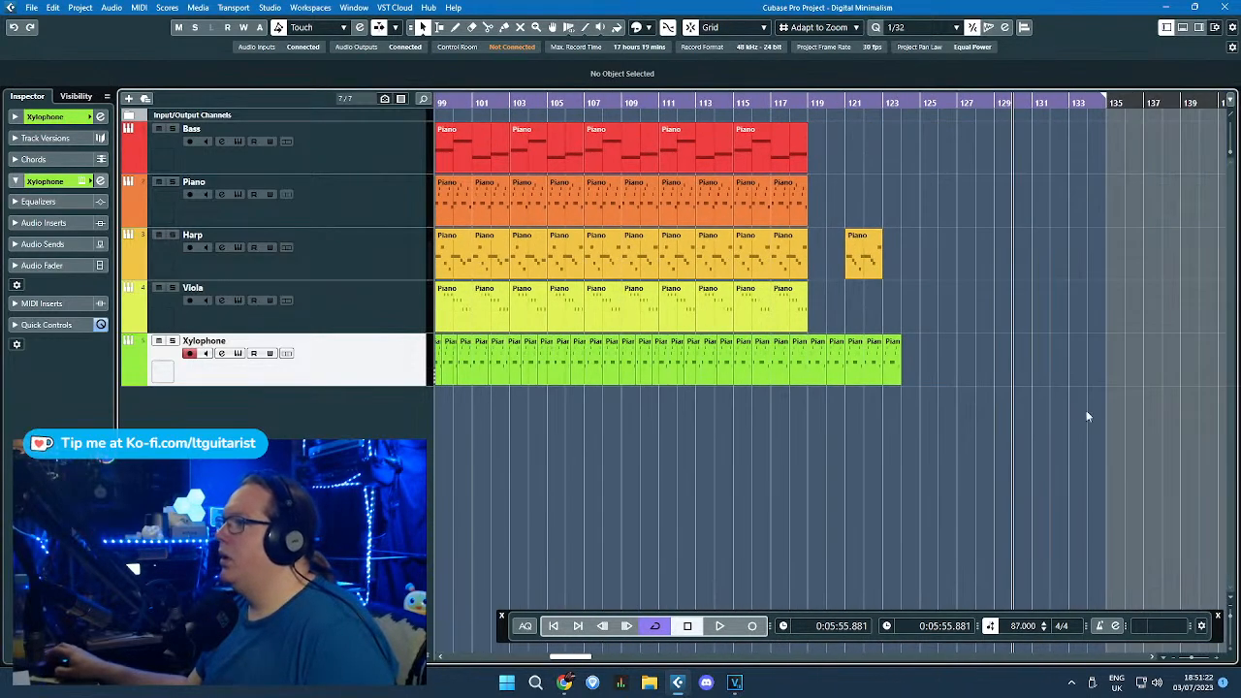
# Step: Move the Harp part from bar 121 to bar 119 and duplicate it until the repeats reach bar 135
pyautogui.moveTo(856, 280); pyautogui.dragTo(822, 276)
pyautogui.hotkey('ctrl', 'd')
pyautogui.moveTo(958, 311); pyautogui.dragTo(832, 273)
pyautogui.hotkey('ctrl', 'd')
pyautogui.scroll(-3, 831, 270)
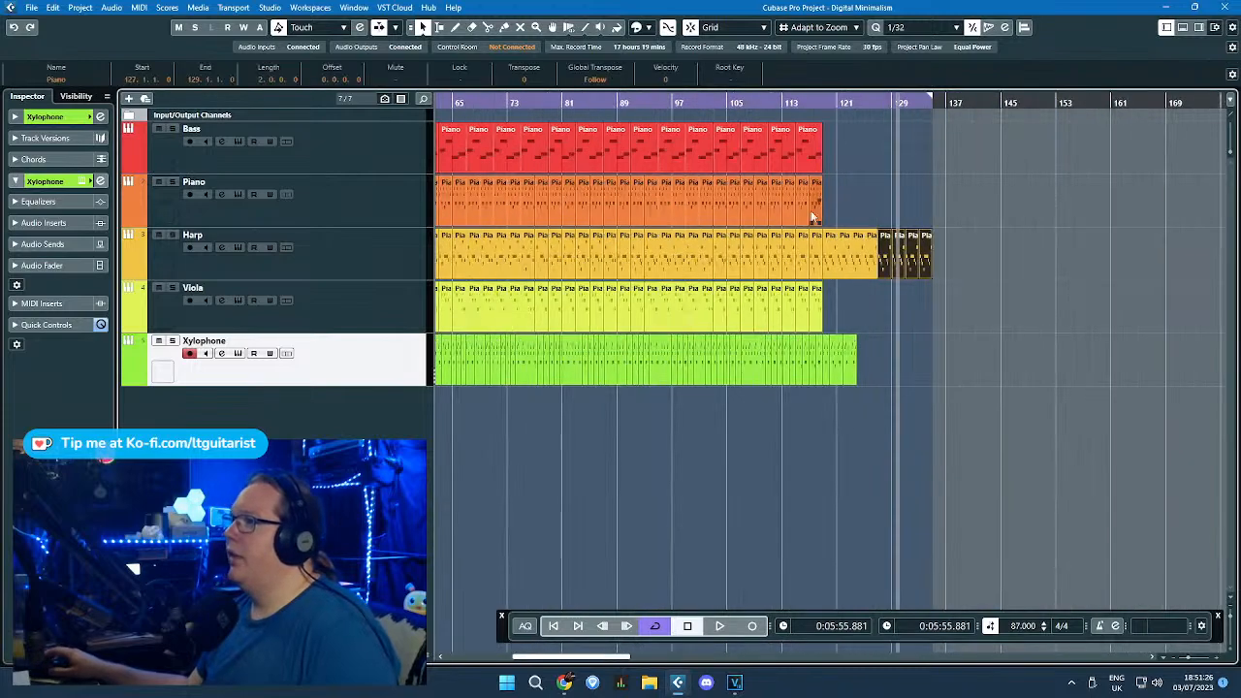
# Step: Select the Xylophone parts from bar 119 to bar 124 and duplicate them directly after
pyautogui.scroll(3, 816, 210)
pyautogui.scroll(-2, 865, 355)
pyautogui.scroll(3, 916, 389)
pyautogui.moveTo(916, 394); pyautogui.dragTo(792, 355)
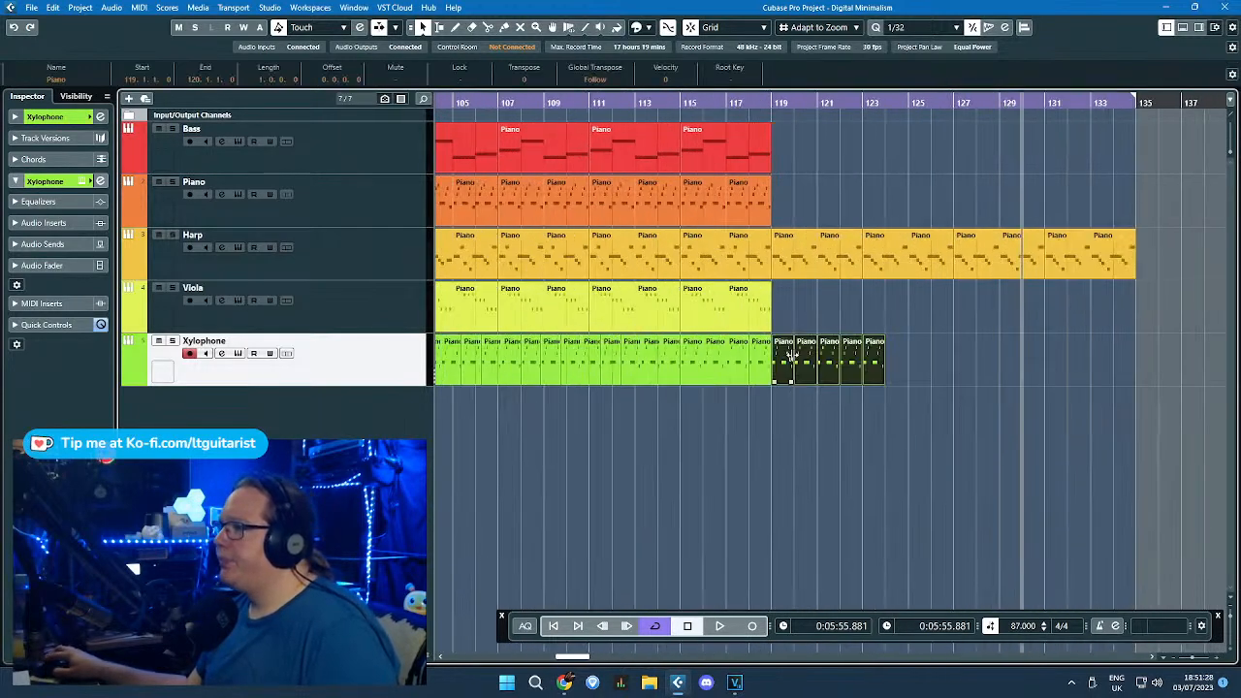
pyautogui.hotkey('ctrl', 'd')
# Step: Play the arrangement from shortly before bar 33 to hear the Harp variations with the other tracks
pyautogui.scroll(-3, 830, 403)
pyautogui.moveTo(862, 457); pyautogui.dragTo(496, 450)
pyautogui.hscroll(-6, 553, 423)
pyautogui.scroll(-3, 562, 413)
pyautogui.scroll(4, 549, 405)
pyautogui.click(579, 116)
pyautogui.scroll(-3, 567, 223)
pyautogui.scroll(2, 558, 252)
pyautogui.press('space')
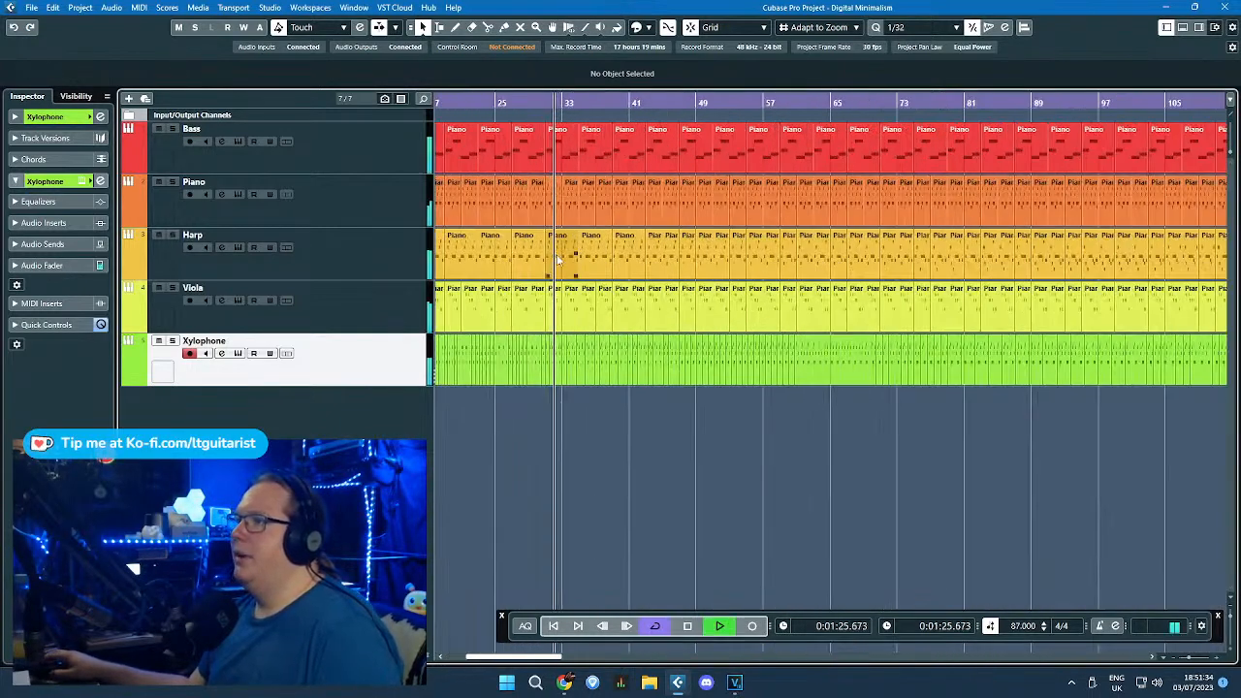
# Step: Select the Harp part at bar 39 and solo the Harp track during playback
pyautogui.scroll(2, 603, 325)
pyautogui.scroll(2, 620, 310)
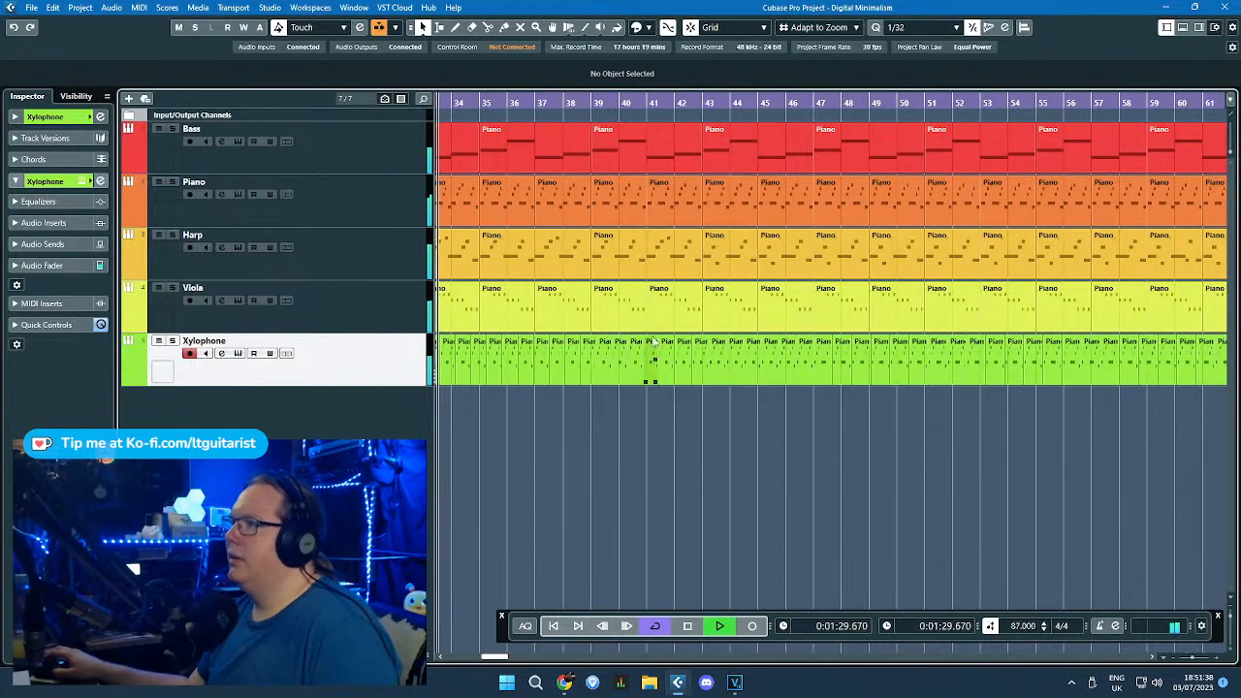
pyautogui.click(635, 259)
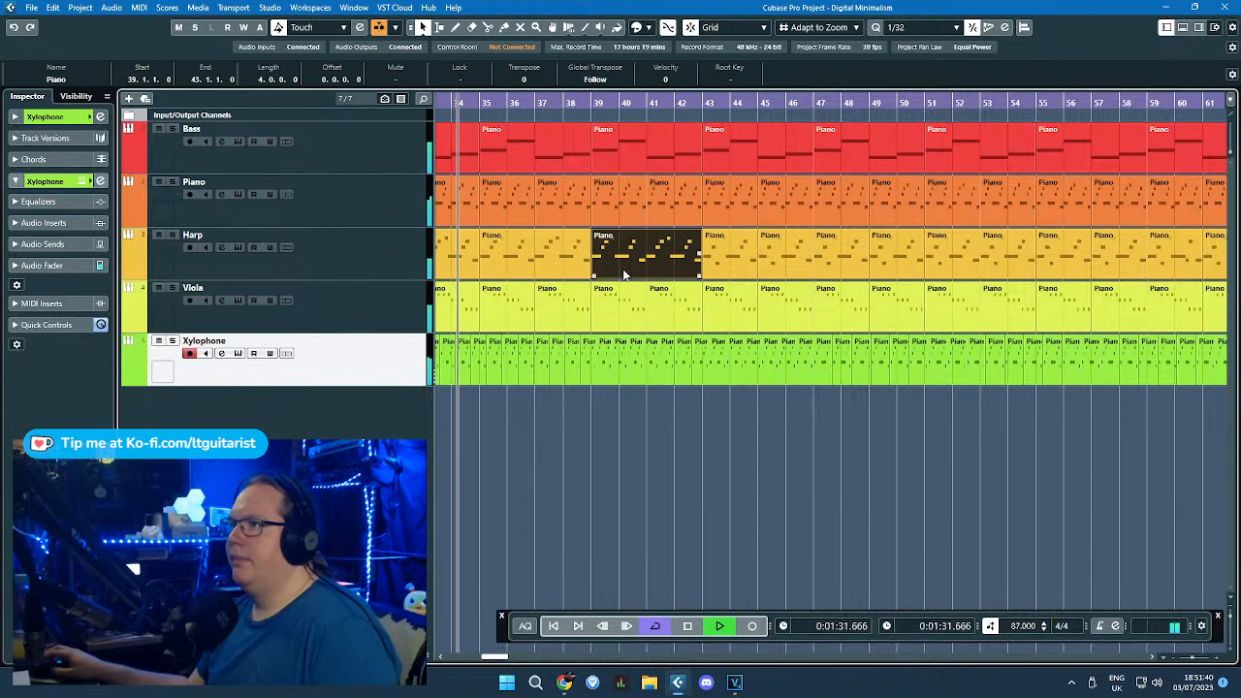
pyautogui.click(382, 259)
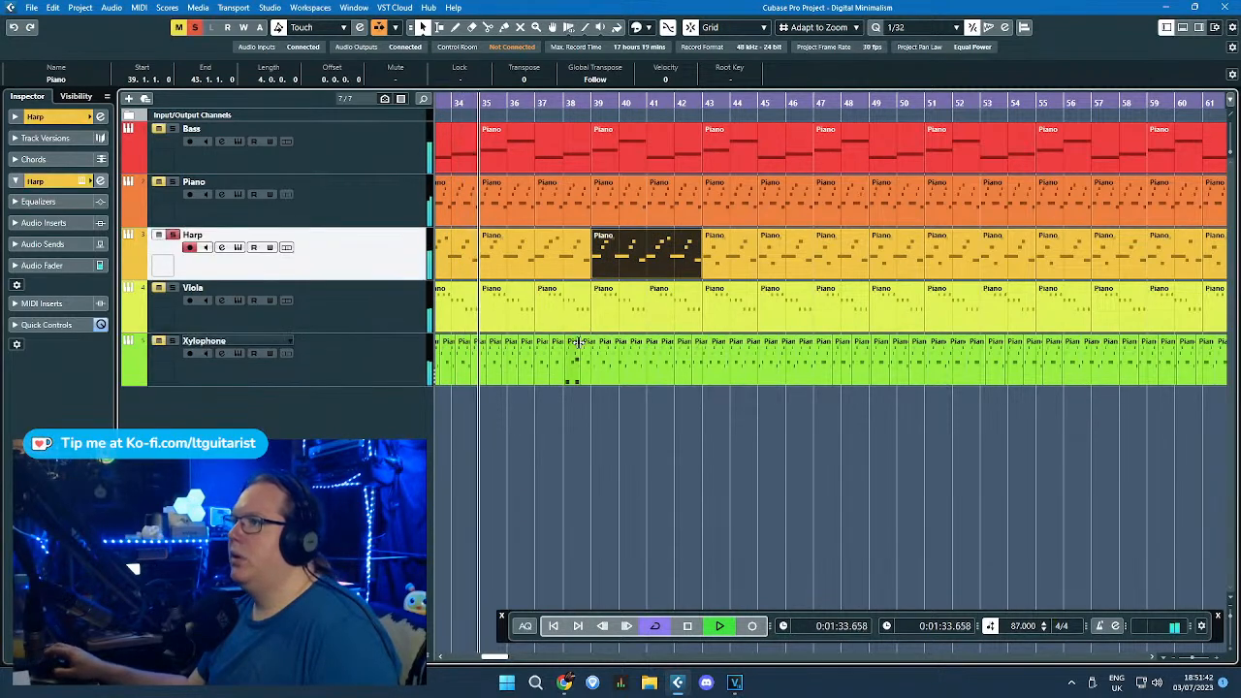
pyautogui.scroll(1, 528, 394)
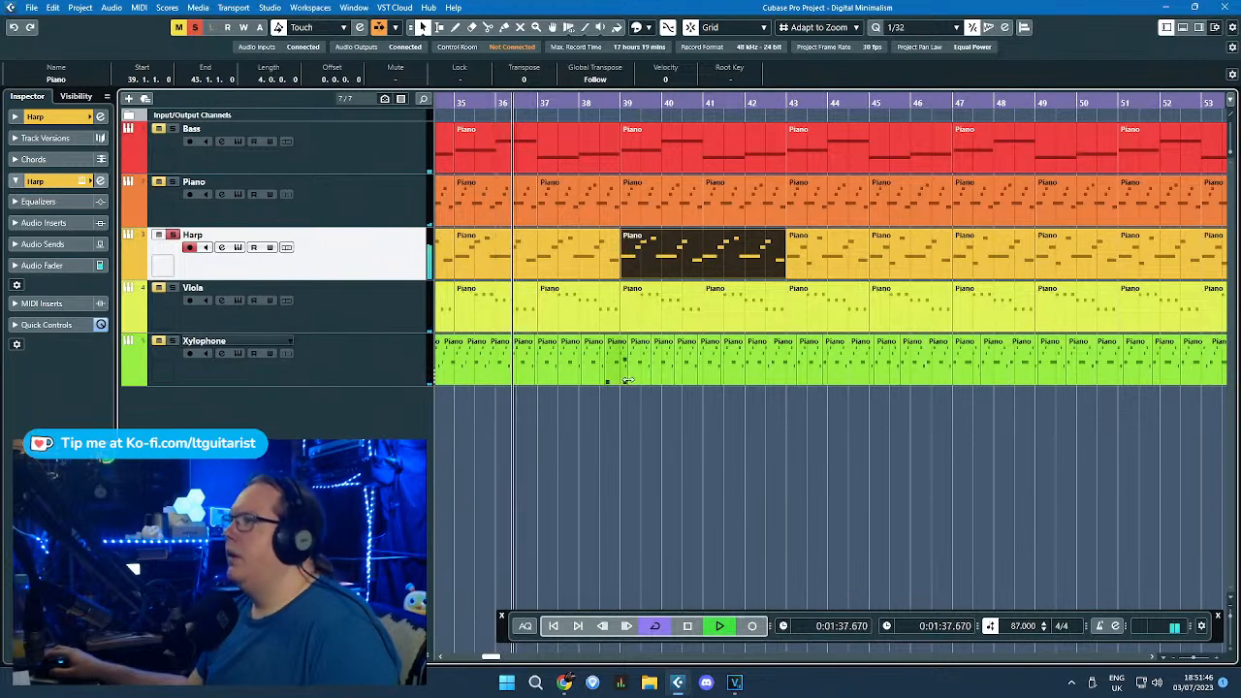
pyautogui.press('Right')
pyautogui.scroll(-4, 764, 317)
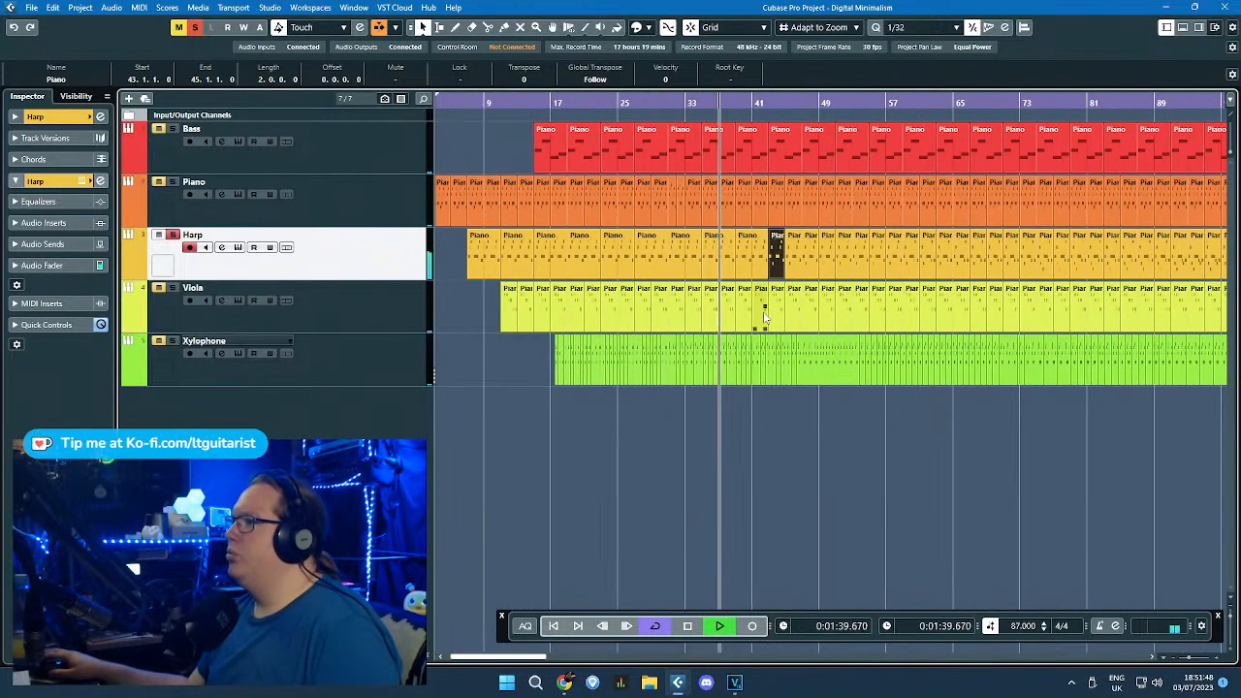
pyautogui.scroll(-3, 783, 282)
pyautogui.moveTo(1018, 254); pyautogui.dragTo(601, 279)
pyautogui.scroll(4, 624, 274)
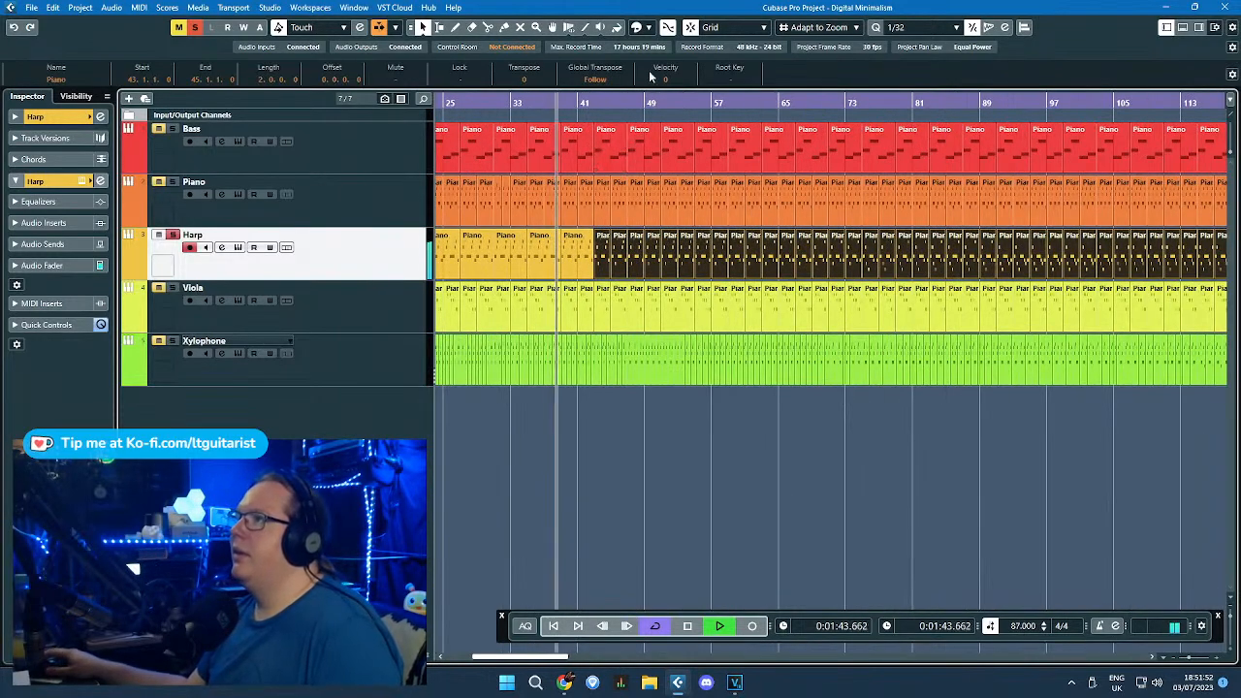
pyautogui.click(647, 29)
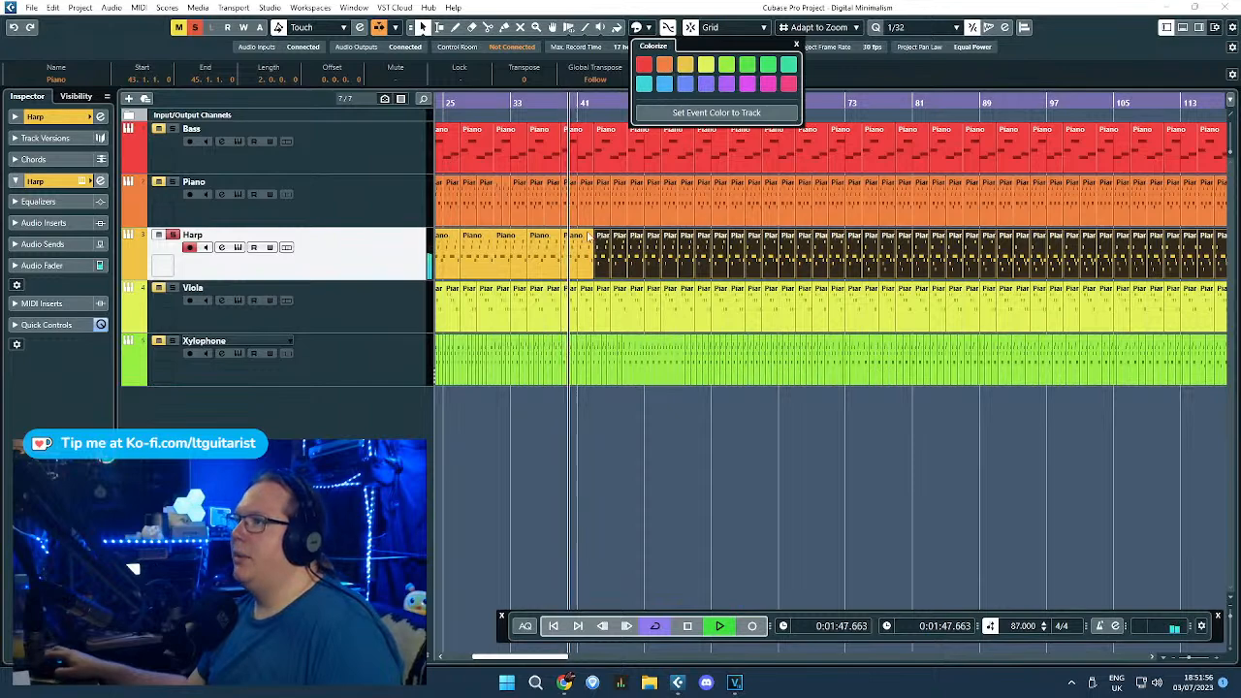
# Step: Colour the Harp parts from bar 7 up to bar 43 teal green and clear the selection
pyautogui.click(589, 236)
pyautogui.scroll(-4, 583, 250)
pyautogui.moveTo(451, 257); pyautogui.dragTo(585, 263)
pyautogui.scroll(3, 585, 263)
pyautogui.click(649, 29)
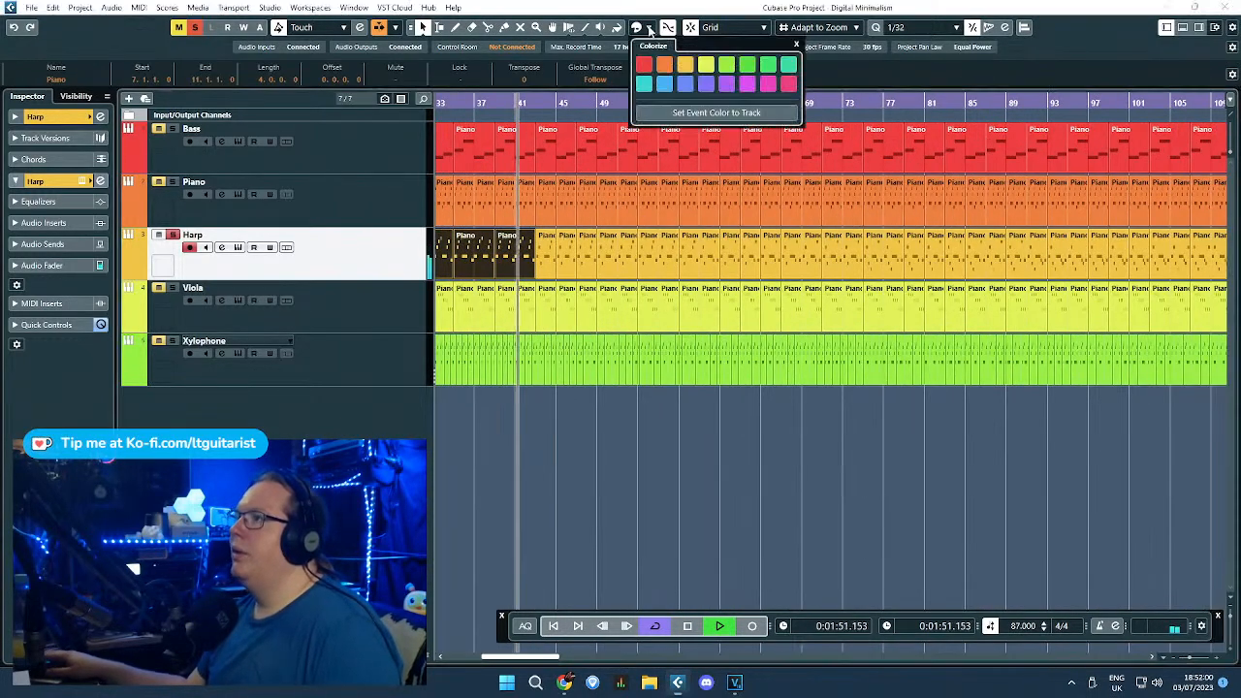
pyautogui.click(666, 85)
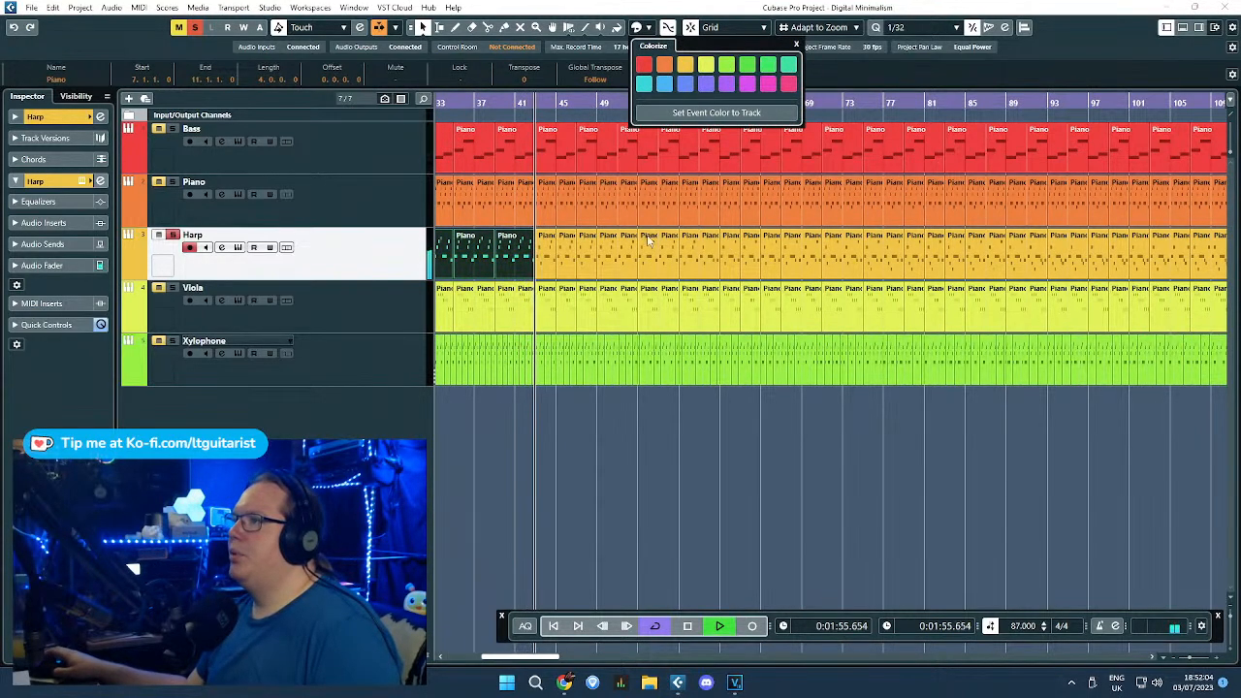
pyautogui.scroll(-3, 665, 416)
pyautogui.click(675, 422)
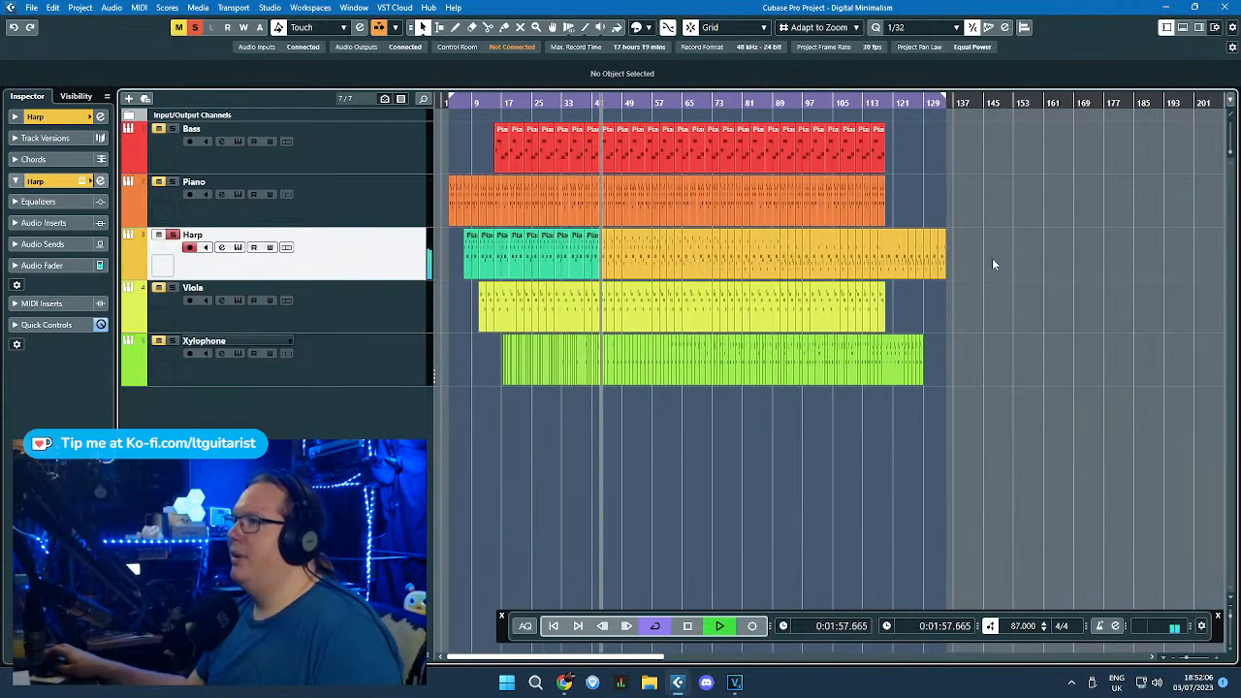
# Step: Colour all Harp parts from bar 43 to the end of the track cyan
pyautogui.keyDown('shift'); pyautogui.doubleClick(603, 260); pyautogui.keyUp('shift')
pyautogui.scroll(5, 604, 266)
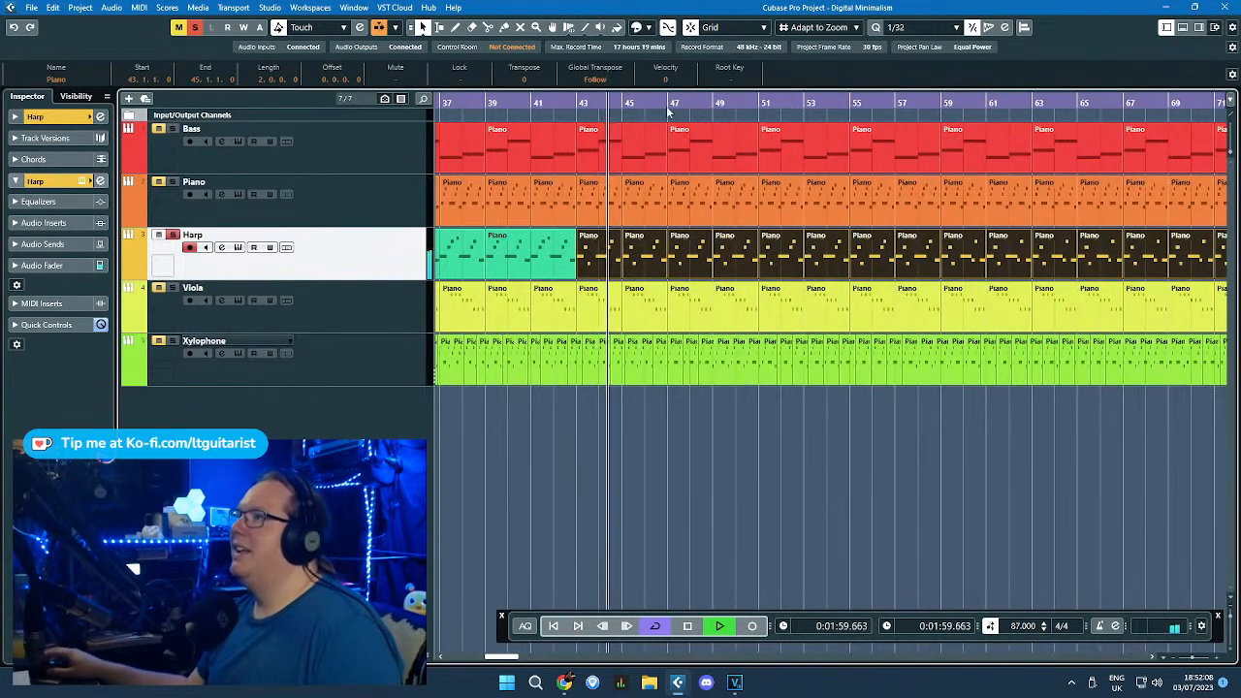
pyautogui.click(644, 32)
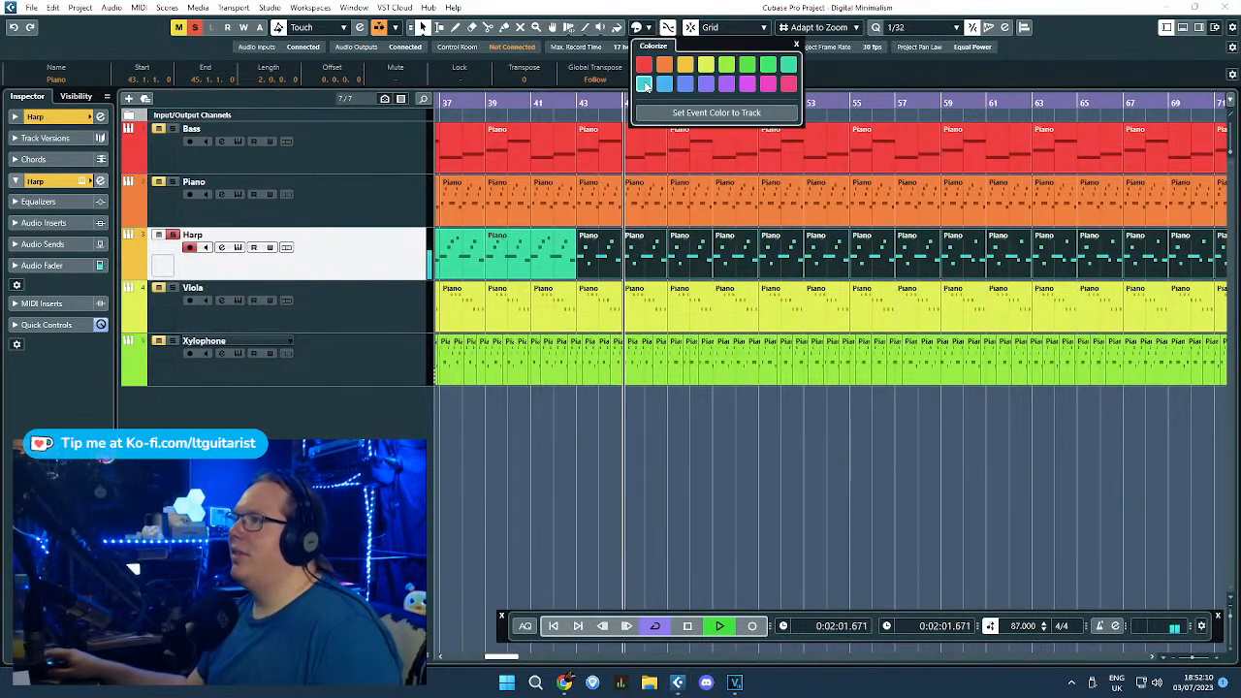
pyautogui.click(644, 84)
pyautogui.click(694, 376)
pyautogui.click(697, 408)
# Step: Examine the Harp parts around bars 55 to 59 to locate where the next note variation starts
pyautogui.scroll(2, 704, 396)
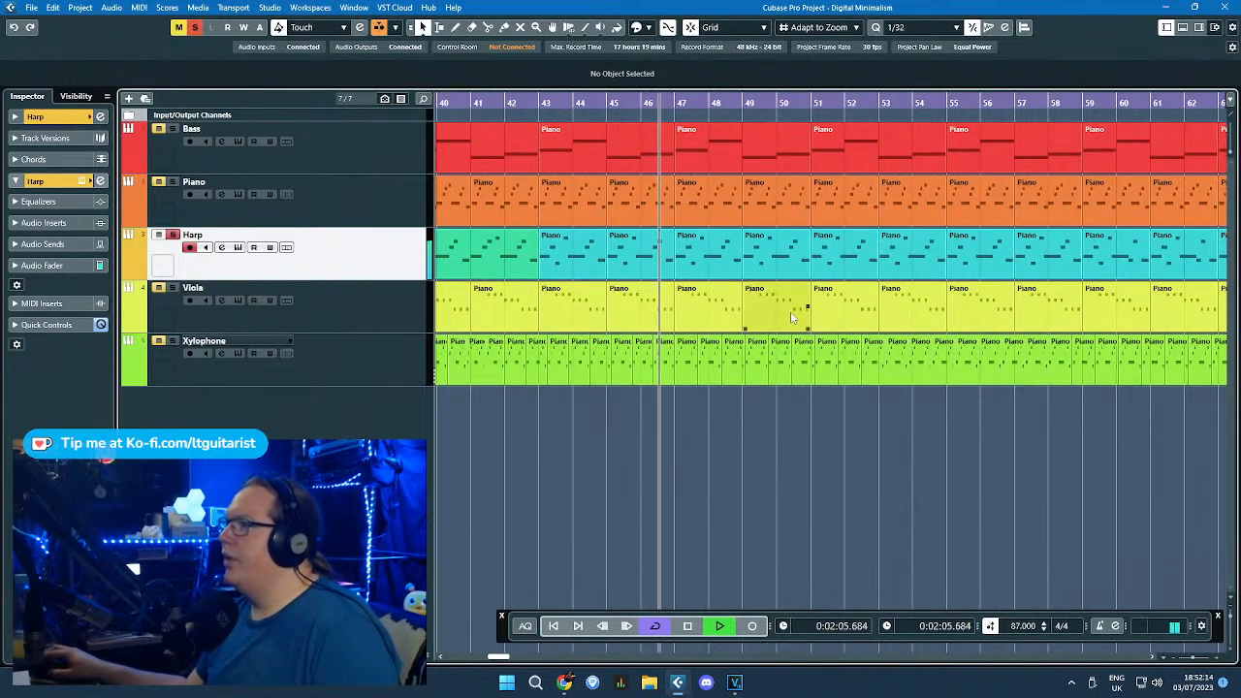
pyautogui.moveTo(945, 373); pyautogui.dragTo(1015, 389)
pyautogui.hotkey('ctrl', 'z')
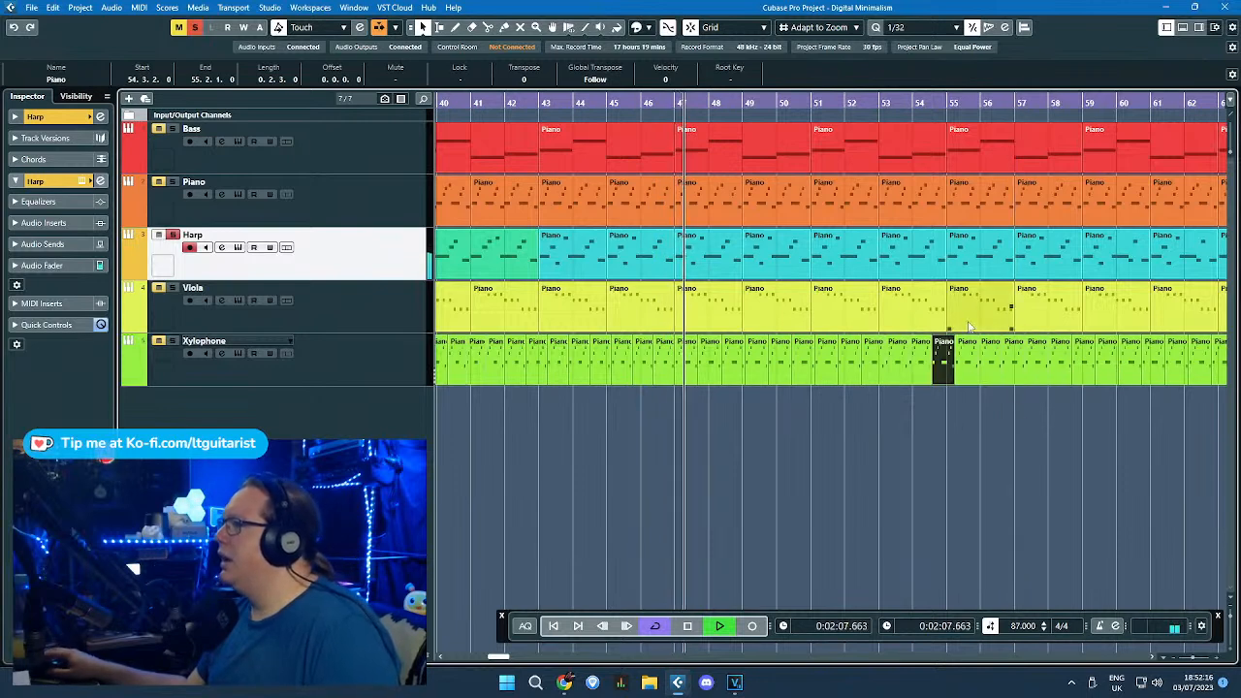
pyautogui.click(1002, 271)
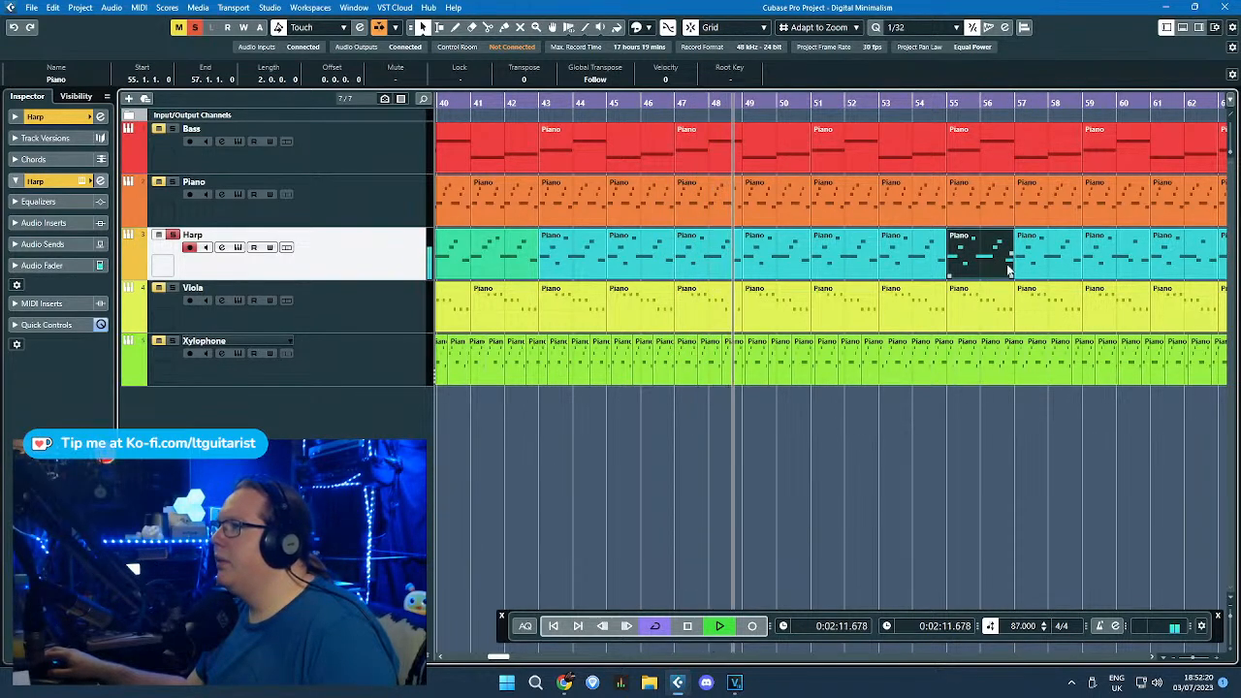
pyautogui.scroll(-2, 1055, 430)
pyautogui.moveTo(1058, 430); pyautogui.dragTo(1231, 438)
pyautogui.scroll(2, 785, 444)
pyautogui.click(672, 270)
pyautogui.scroll(-2, 672, 272)
pyautogui.scroll(2, 529, 348)
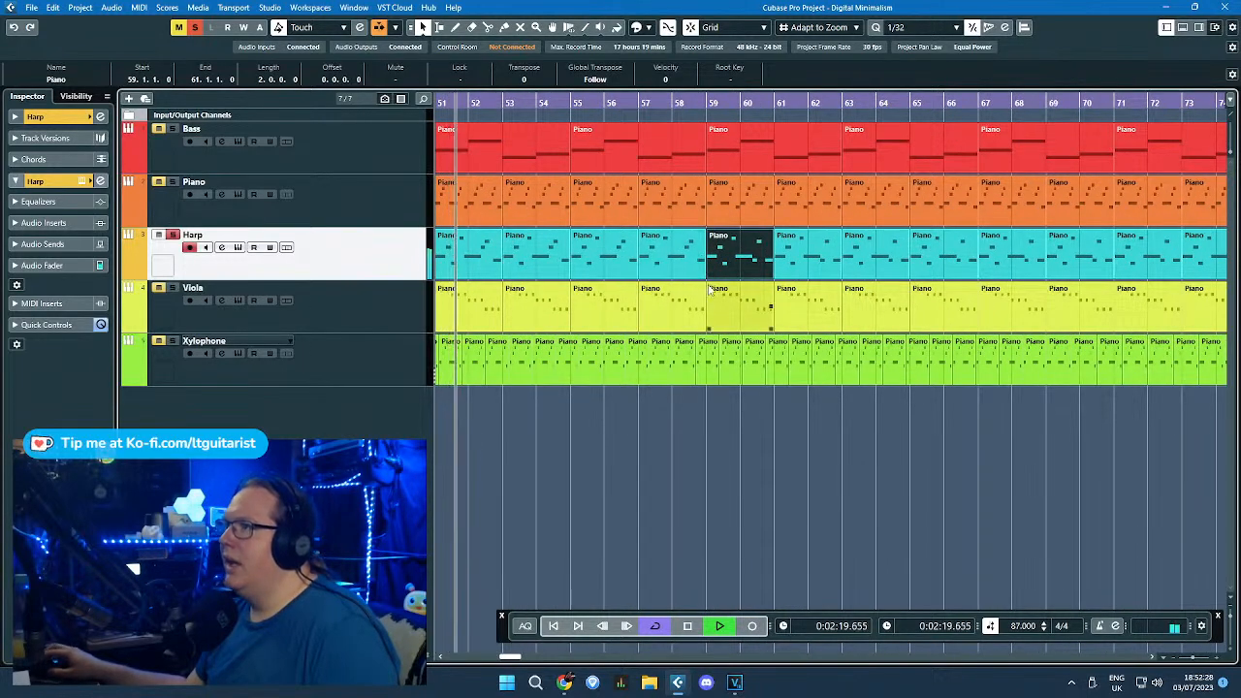
pyautogui.scroll(-3, 732, 269)
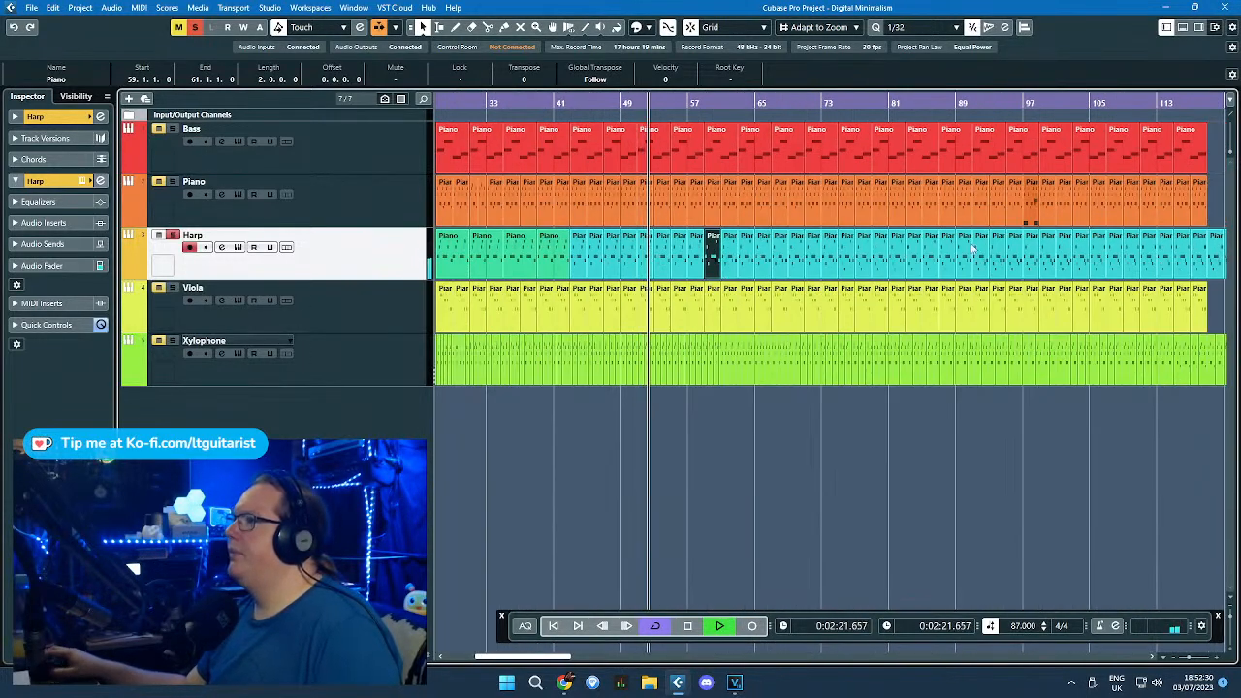
pyautogui.moveTo(990, 398); pyautogui.dragTo(1225, 407)
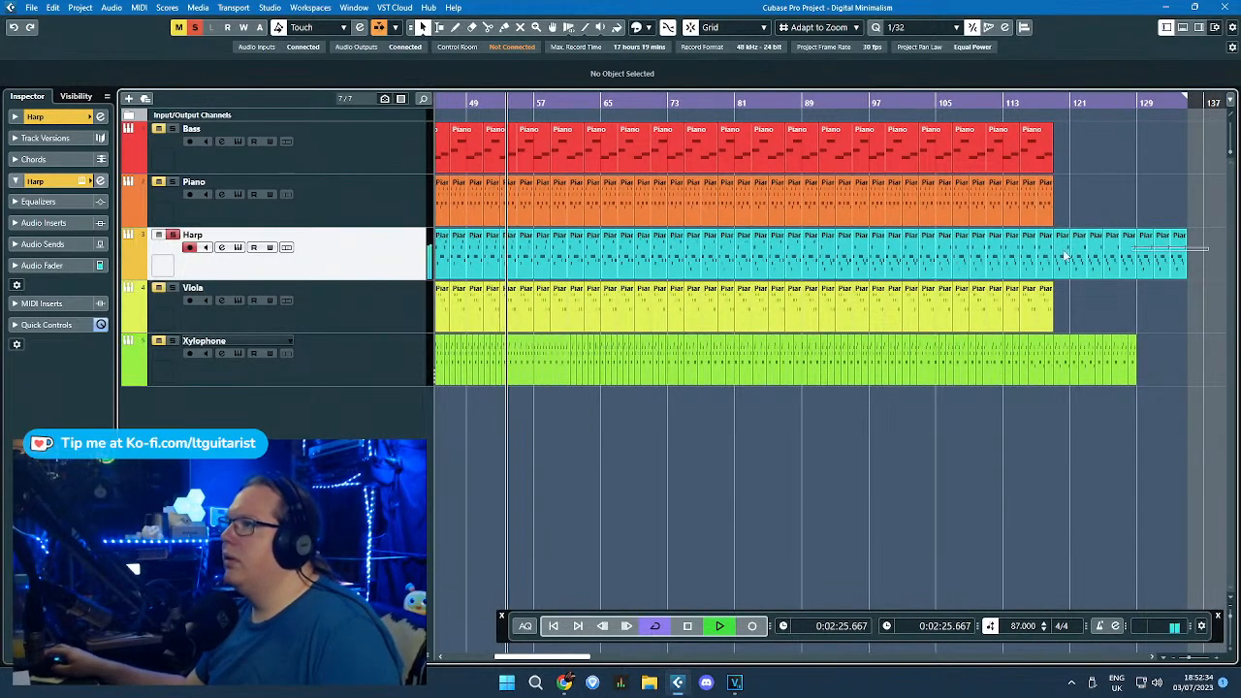
# Step: Colour all Harp parts from bar 59 to the end of the track light blue
pyautogui.keyDown('shift'); pyautogui.doubleClick(541, 274); pyautogui.keyUp('shift')
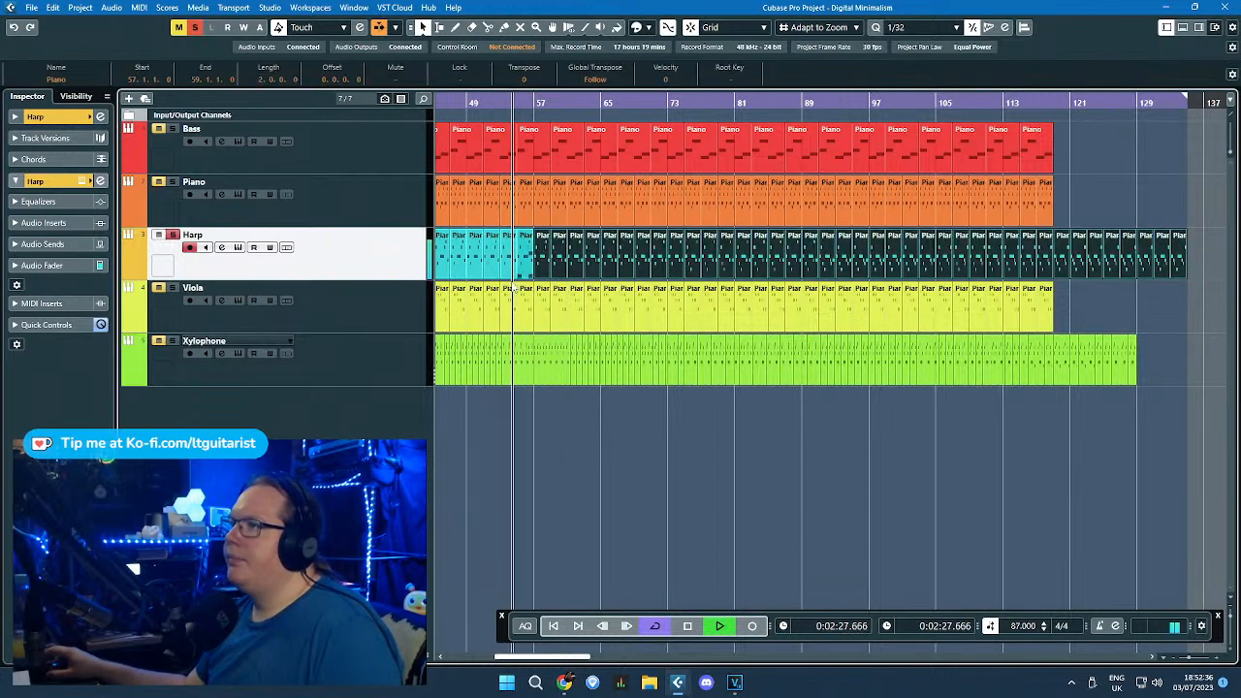
pyautogui.scroll(5, 522, 276)
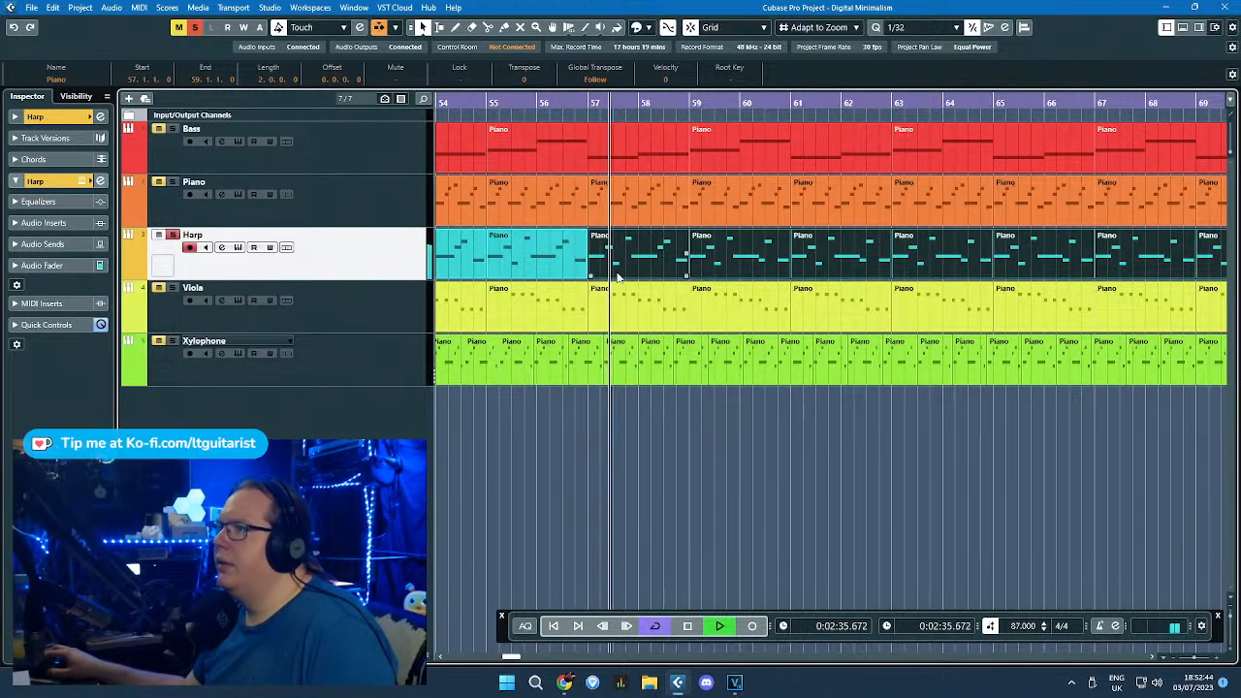
pyautogui.press('g')
pyautogui.keyDown('shift'); pyautogui.click(692, 268); pyautogui.keyUp('shift')
pyautogui.keyDown('shift'); pyautogui.click(635, 264); pyautogui.keyUp('shift')
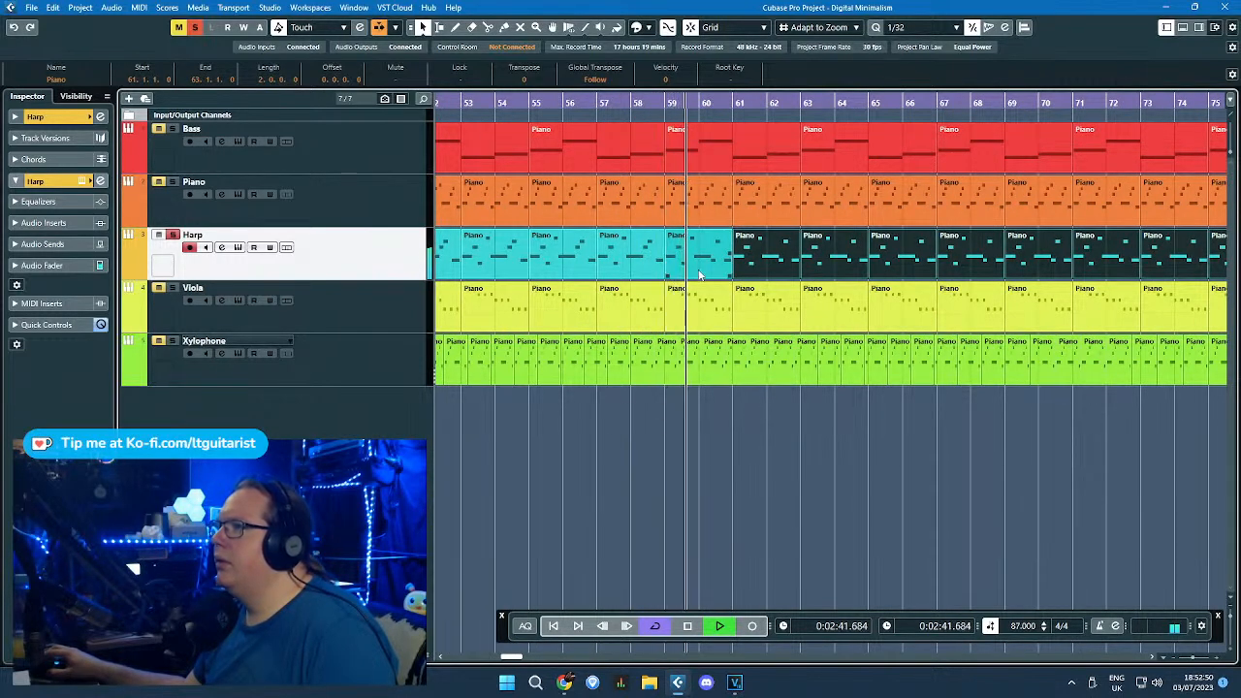
pyautogui.keyDown('shift'); pyautogui.click(698, 271); pyautogui.keyUp('shift')
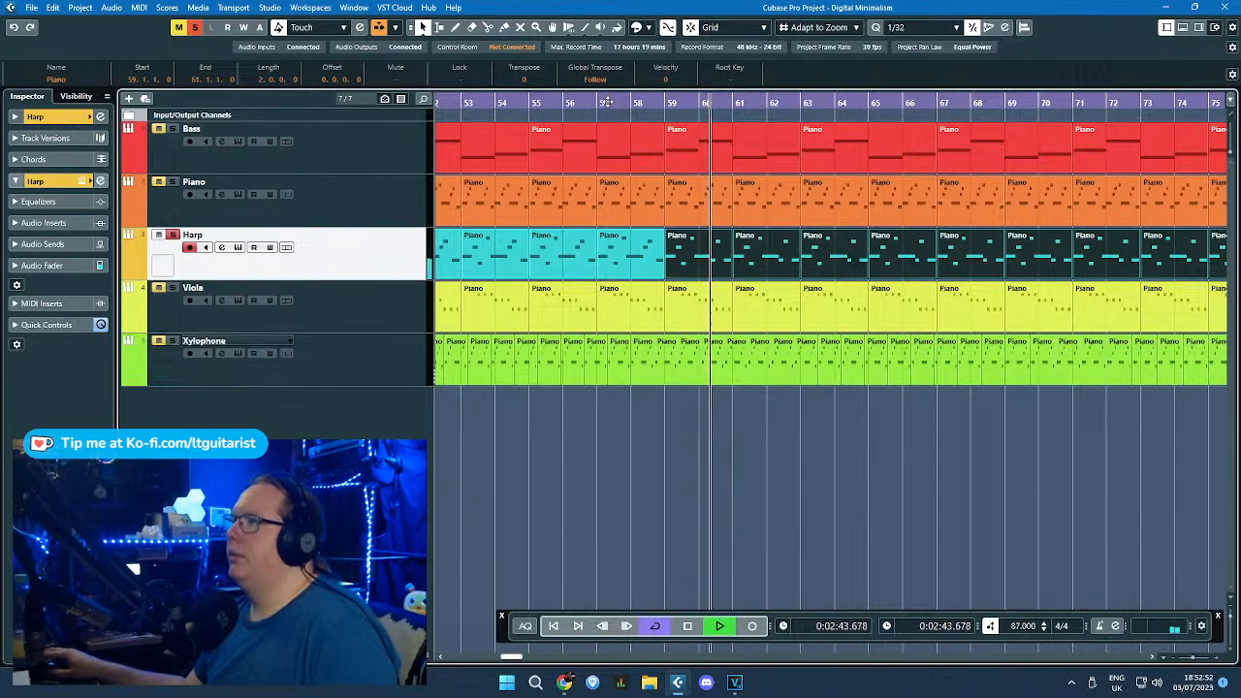
pyautogui.click(646, 28)
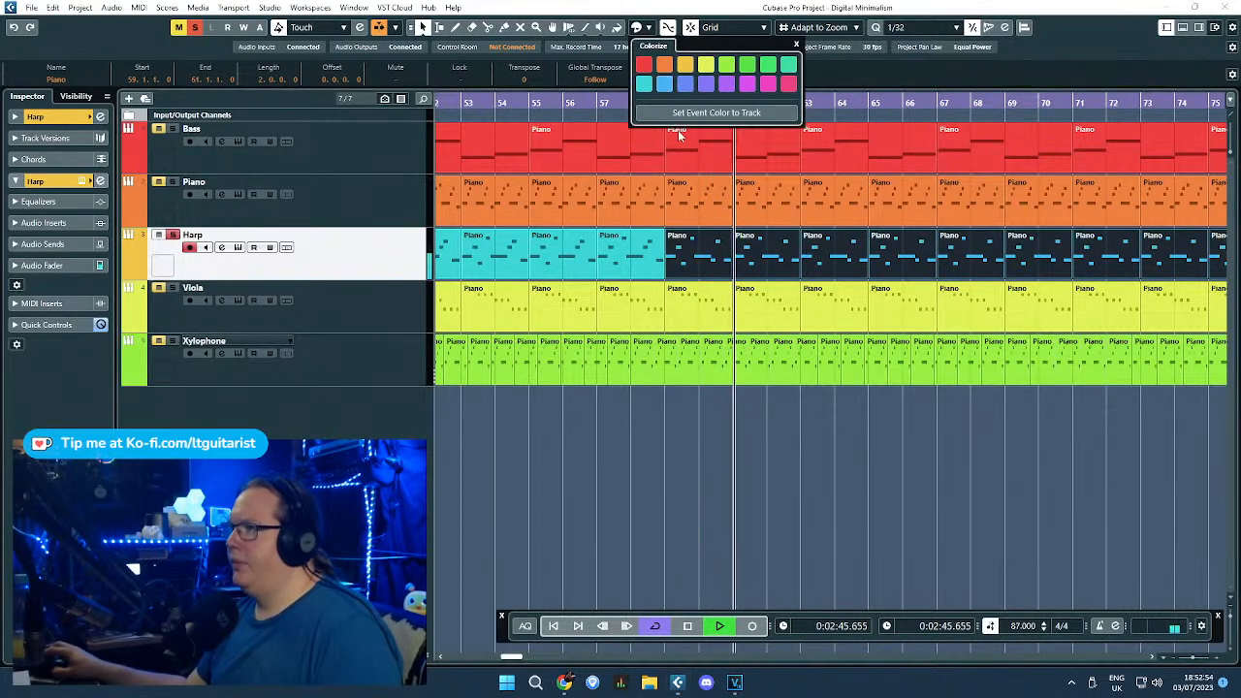
pyautogui.click(741, 390)
# Step: Colour all Harp parts from bar 75 to the end of the track a darker blue
pyautogui.scroll(-8, 740, 388)
pyautogui.scroll(2, 591, 317)
pyautogui.scroll(2, 589, 317)
pyautogui.scroll(2, 698, 187)
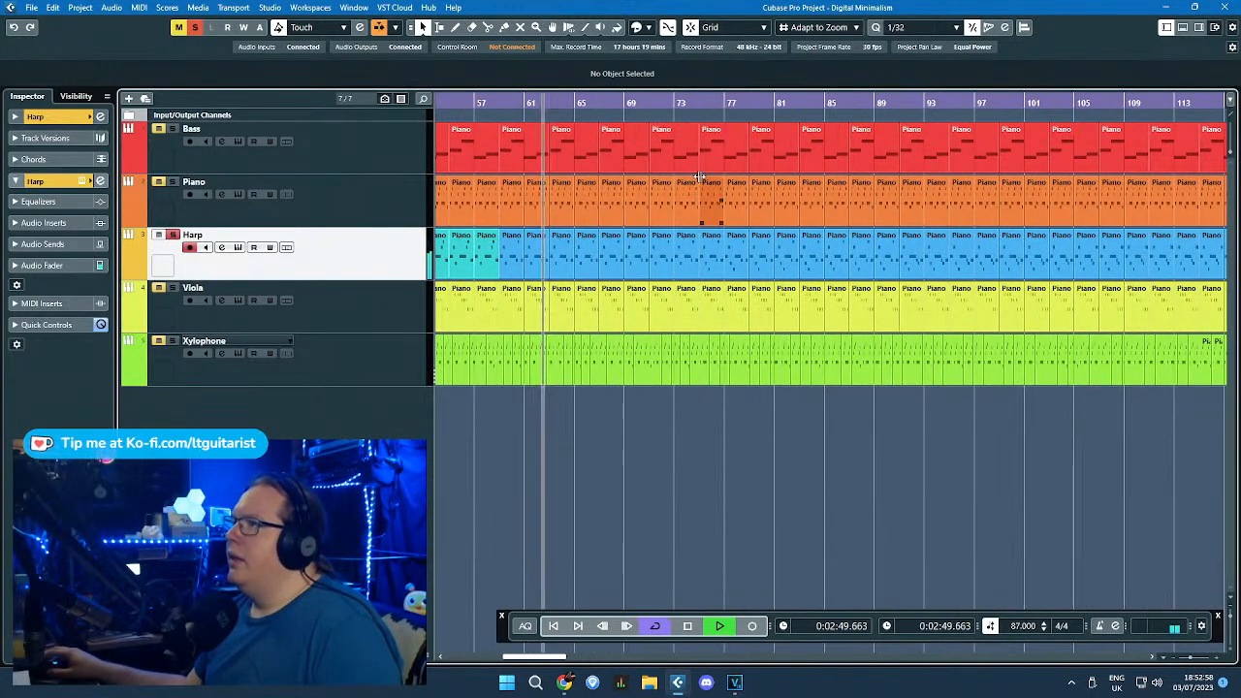
pyautogui.click(585, 254)
pyautogui.moveTo(585, 254); pyautogui.dragTo(749, 276)
pyautogui.scroll(2, 685, 258)
pyautogui.scroll(-5, 749, 276)
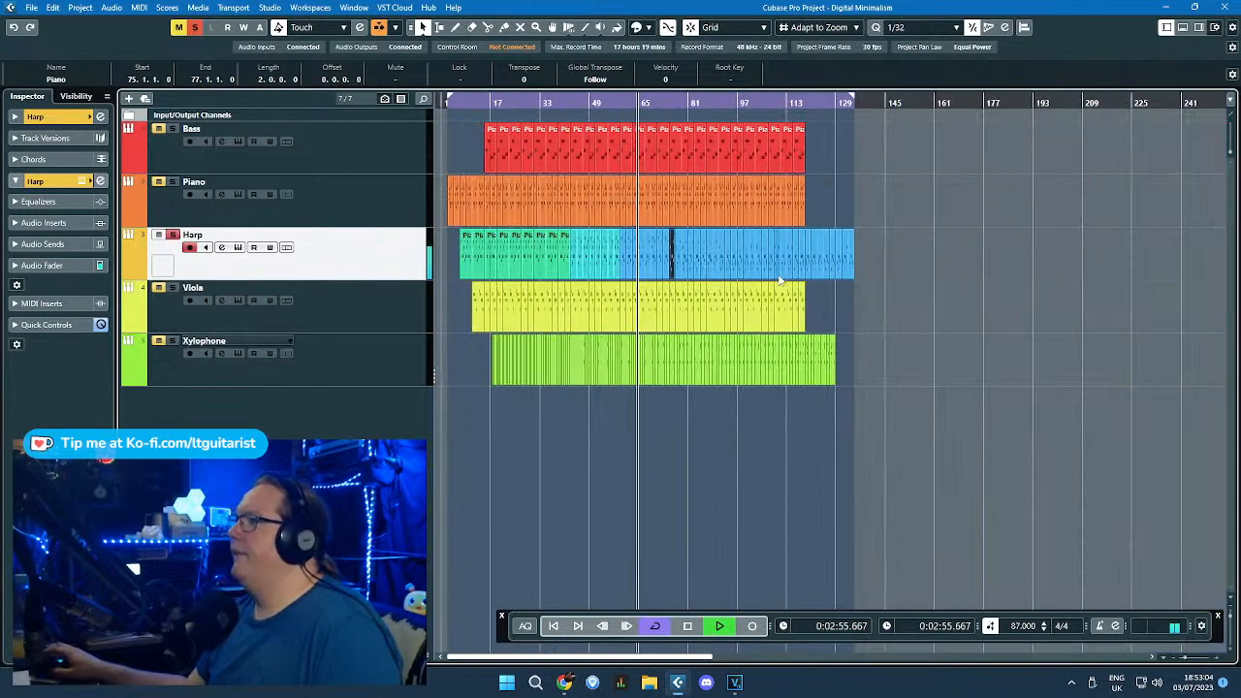
pyautogui.moveTo(681, 264); pyautogui.dragTo(686, 272)
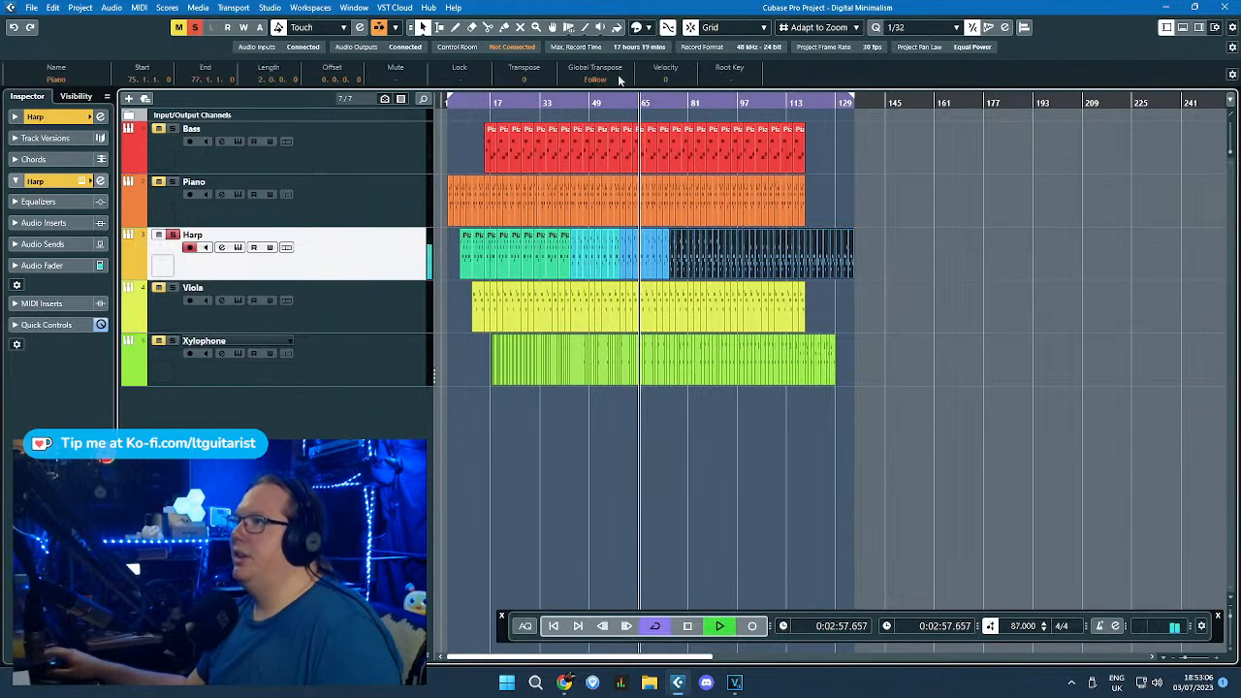
pyautogui.click(646, 30)
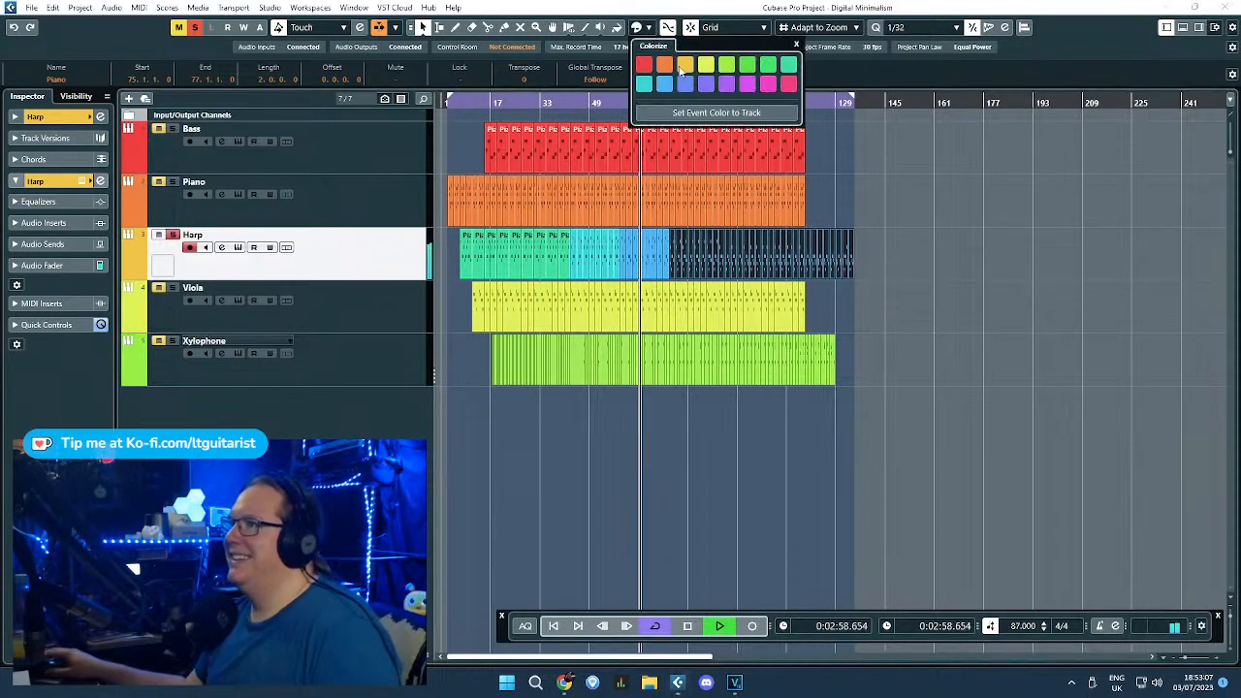
pyautogui.click(830, 185)
# Step: Colour all Harp parts from bar 91 to the end of the track violet
pyautogui.scroll(5, 684, 254)
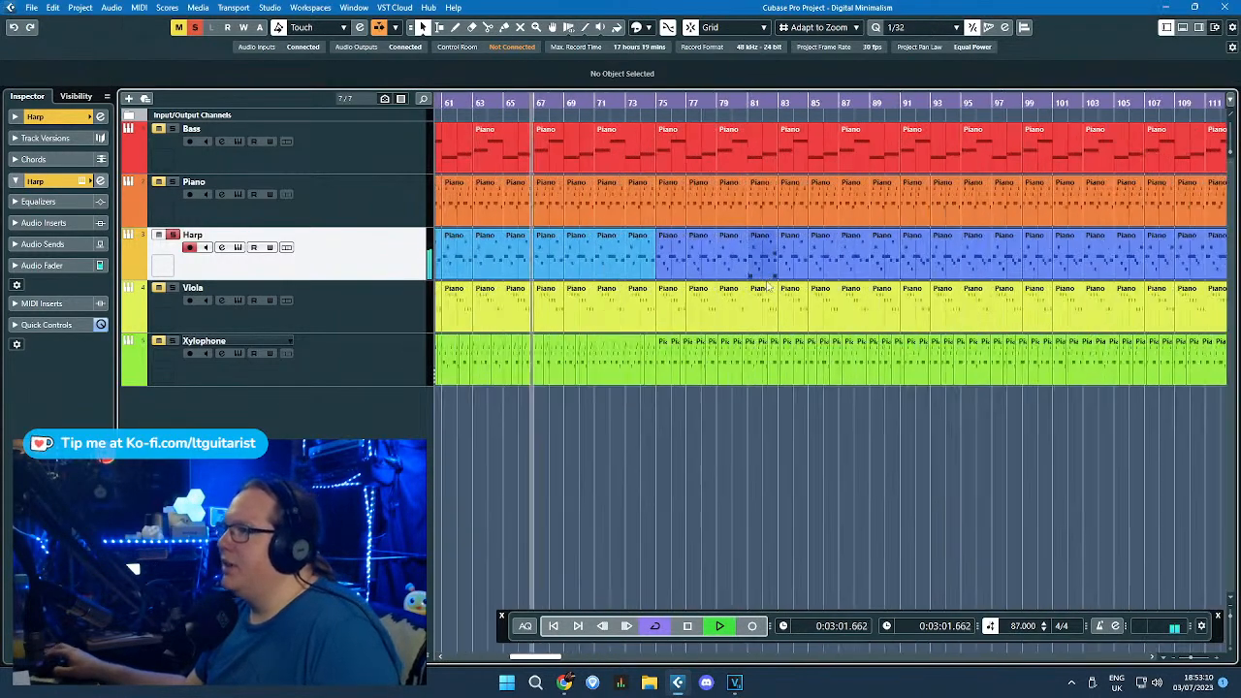
pyautogui.scroll(-2, 708, 275)
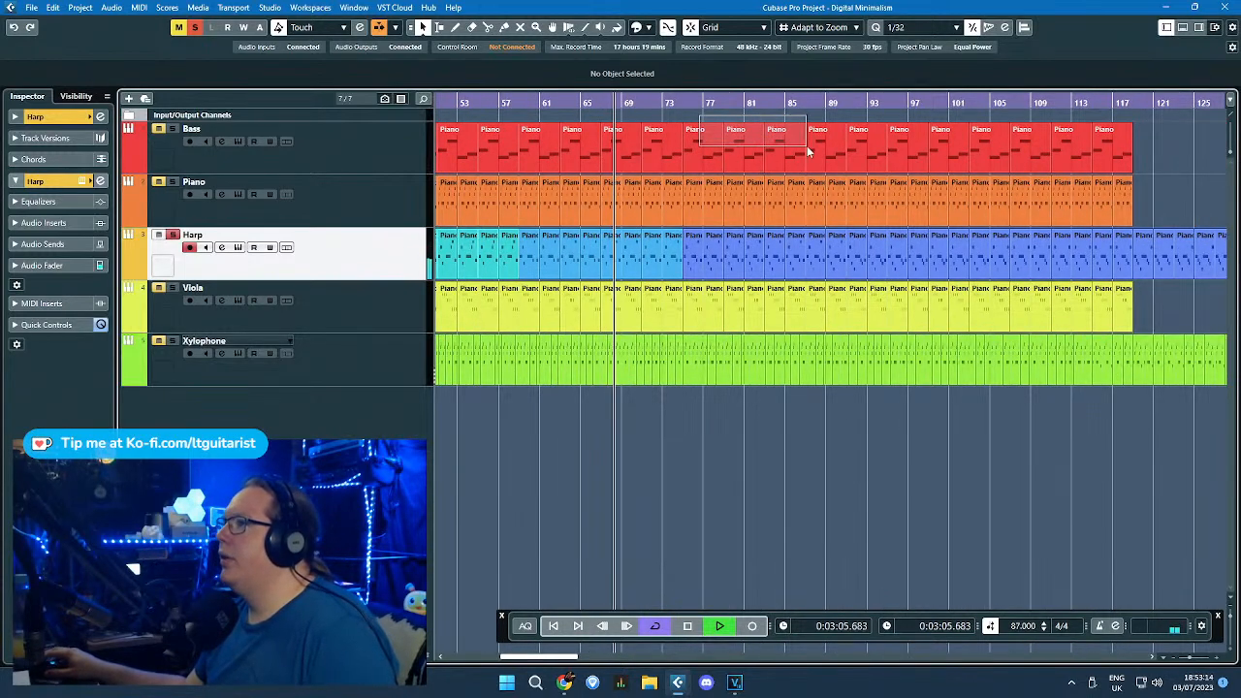
pyautogui.moveTo(807, 145); pyautogui.dragTo(833, 155)
pyautogui.scroll(5, 859, 244)
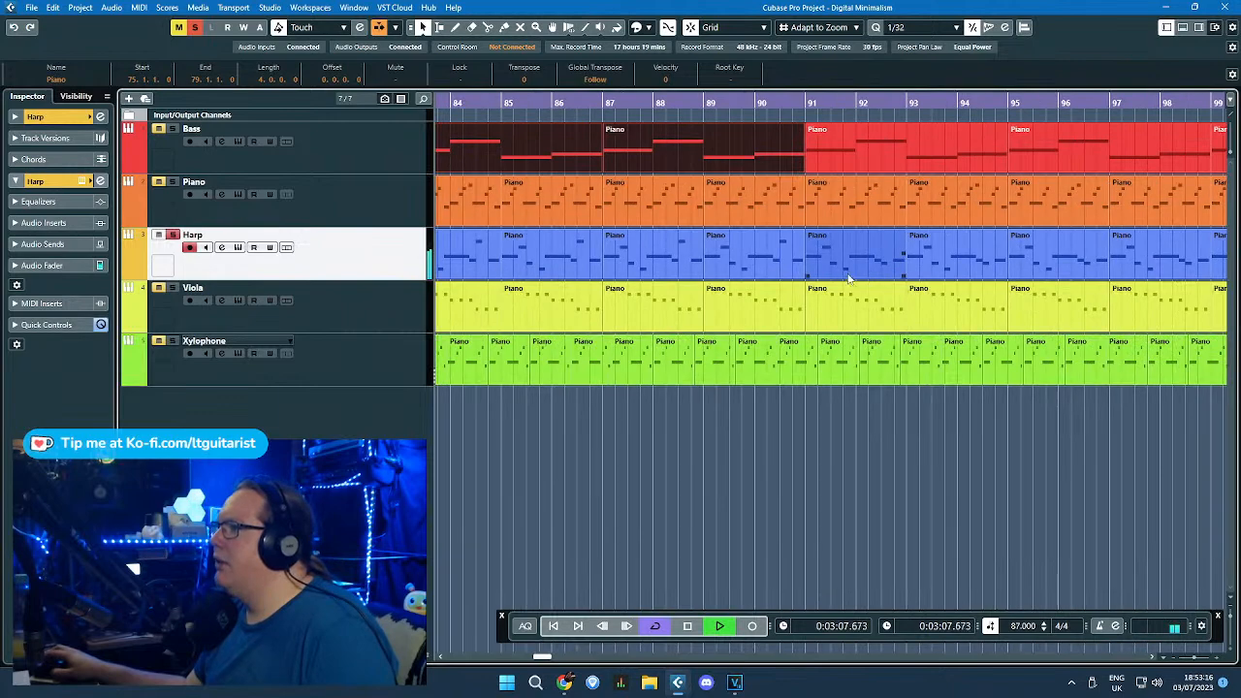
pyautogui.click(845, 274)
pyautogui.scroll(-7, 847, 275)
pyautogui.moveTo(987, 256); pyautogui.dragTo(789, 264)
pyautogui.click(648, 30)
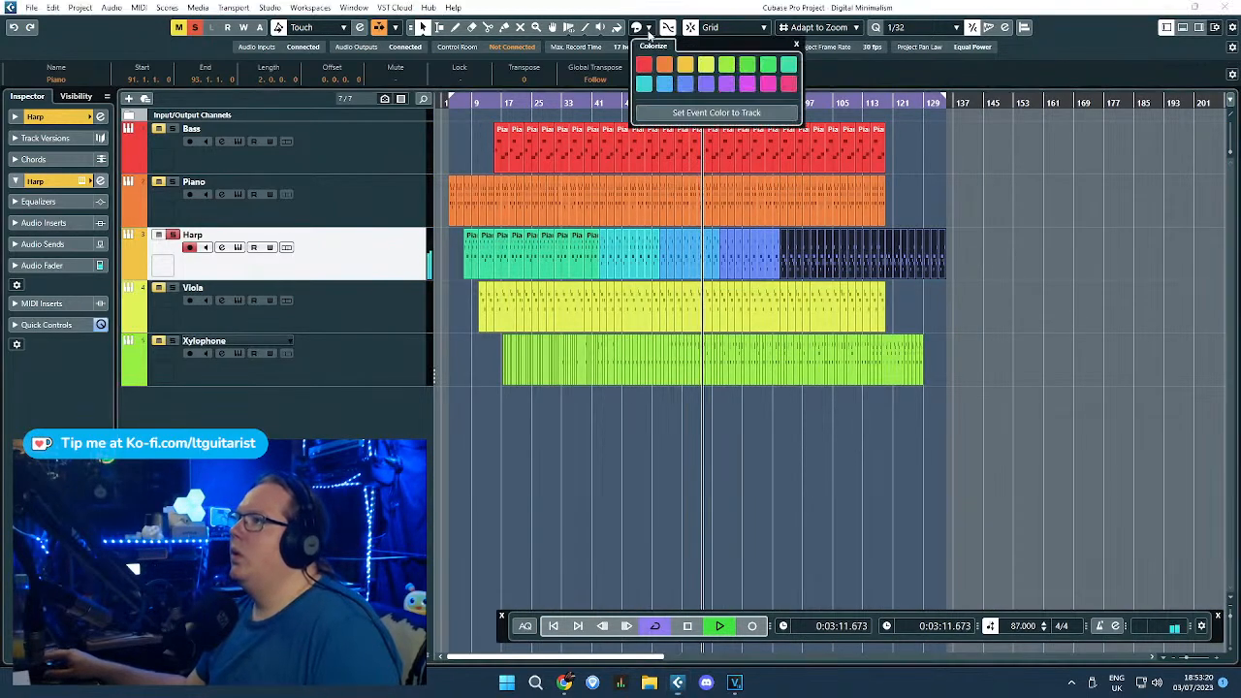
pyautogui.click(705, 84)
pyautogui.click(968, 190)
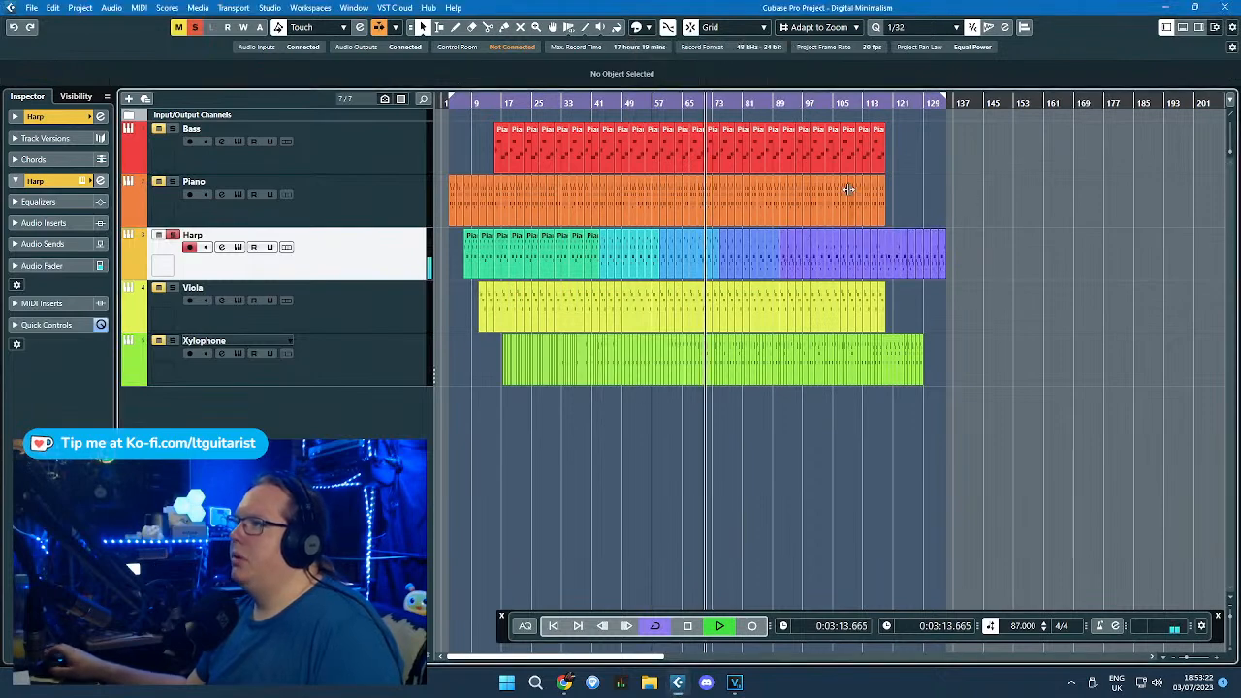
# Step: Examine the Harp parts from bar 91 onward, including bar 107, for the next pattern change
pyautogui.scroll(5, 806, 257)
pyautogui.scroll(3, 766, 259)
pyautogui.scroll(-3, 677, 276)
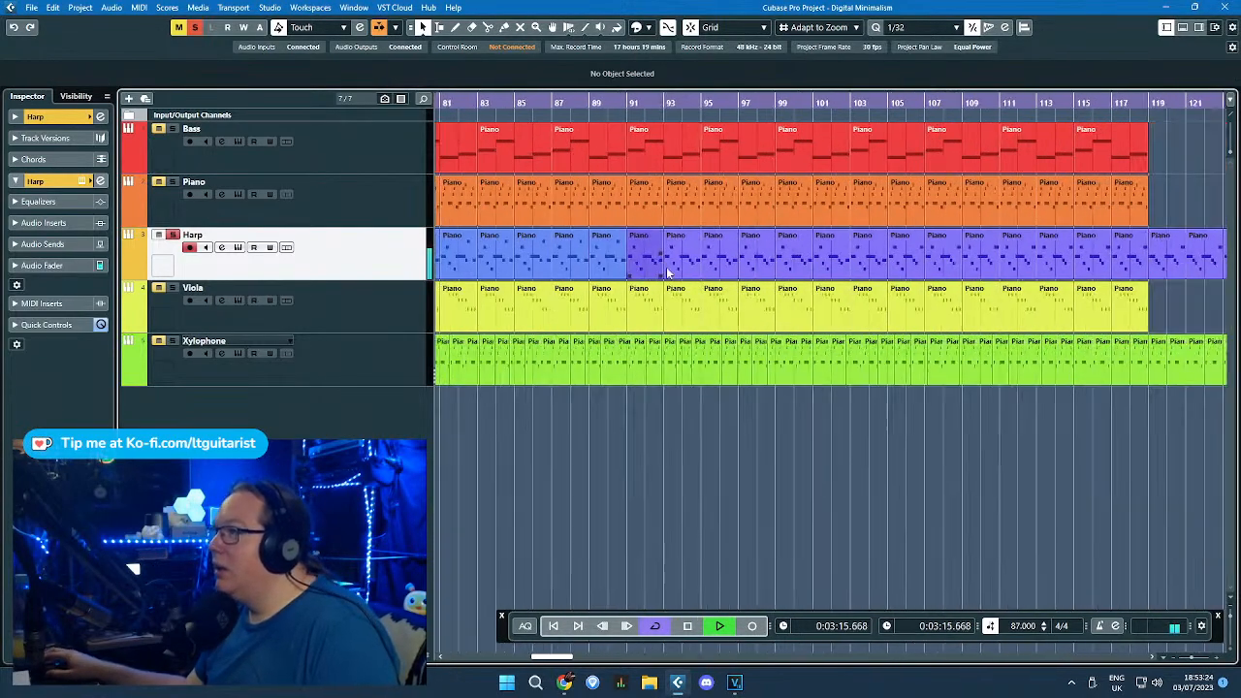
pyautogui.click(687, 152)
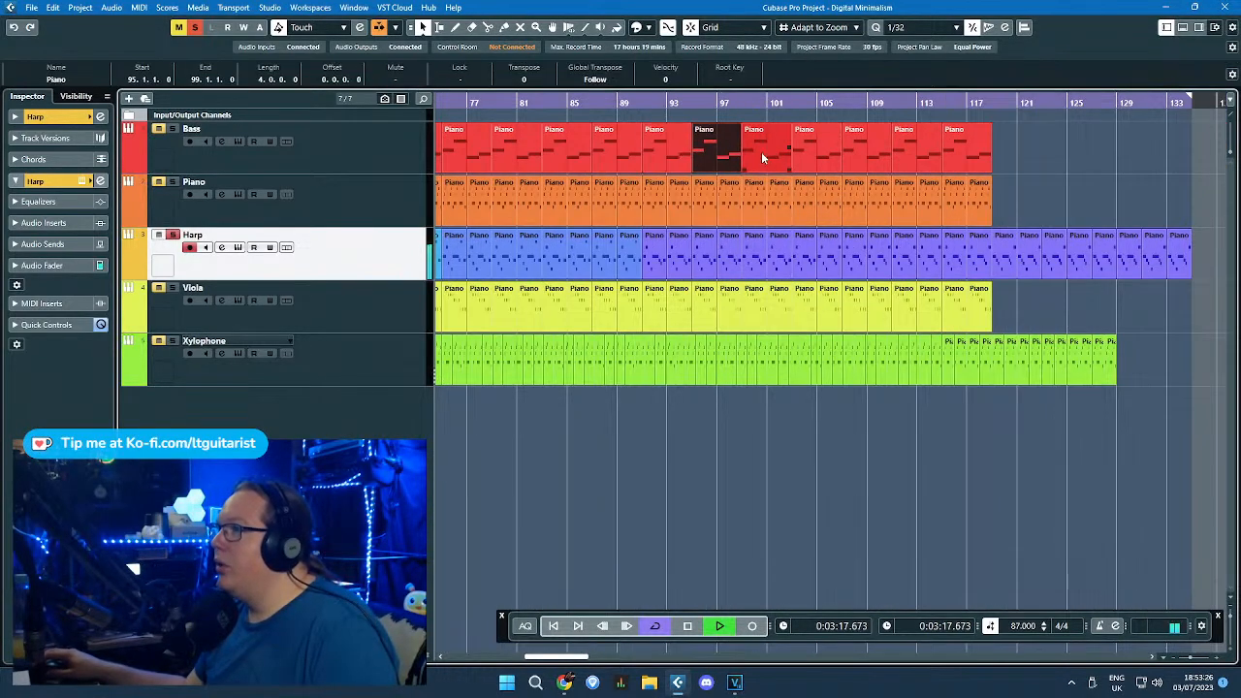
pyautogui.click(817, 150)
pyautogui.scroll(3, 849, 233)
pyautogui.click(885, 265)
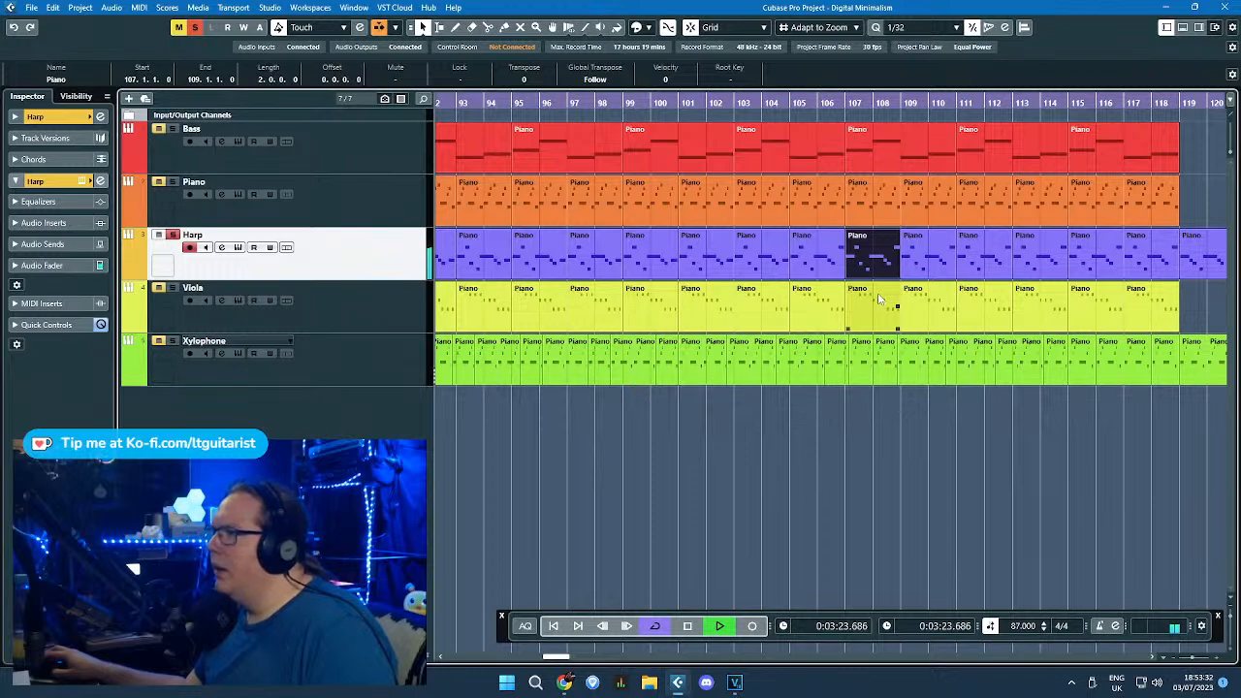
pyautogui.scroll(-4, 861, 290)
pyautogui.scroll(2, 860, 290)
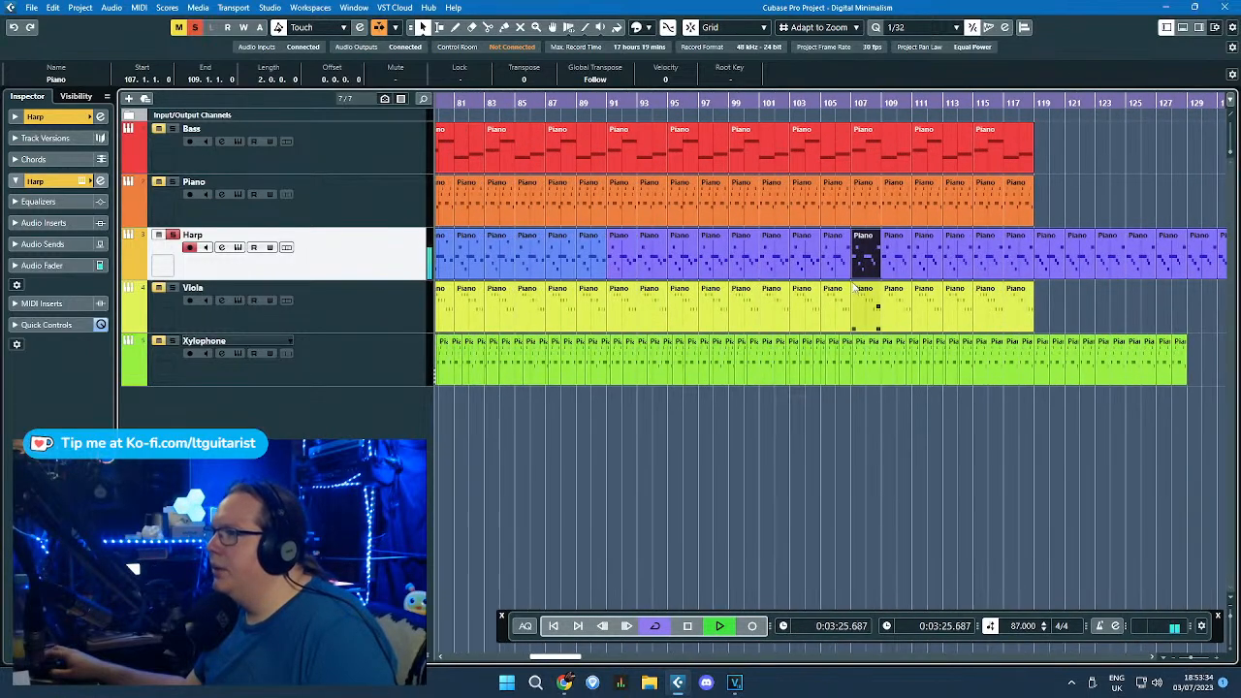
pyautogui.scroll(1, 631, 275)
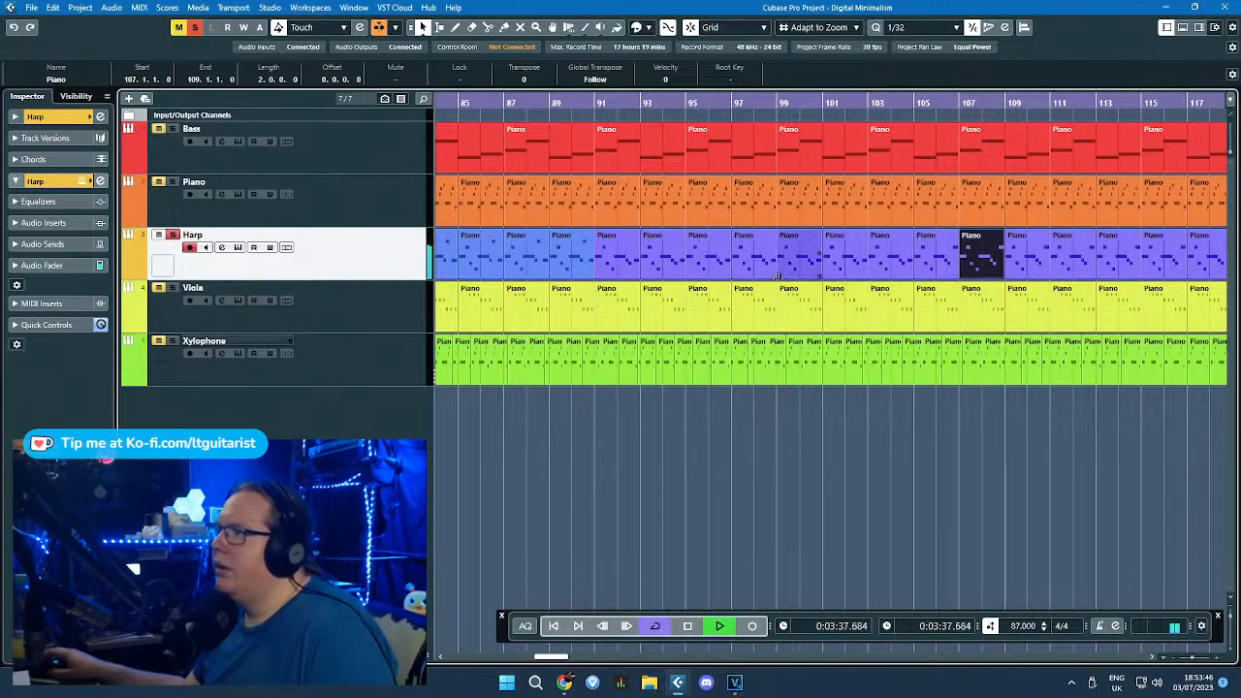
pyautogui.click(616, 270)
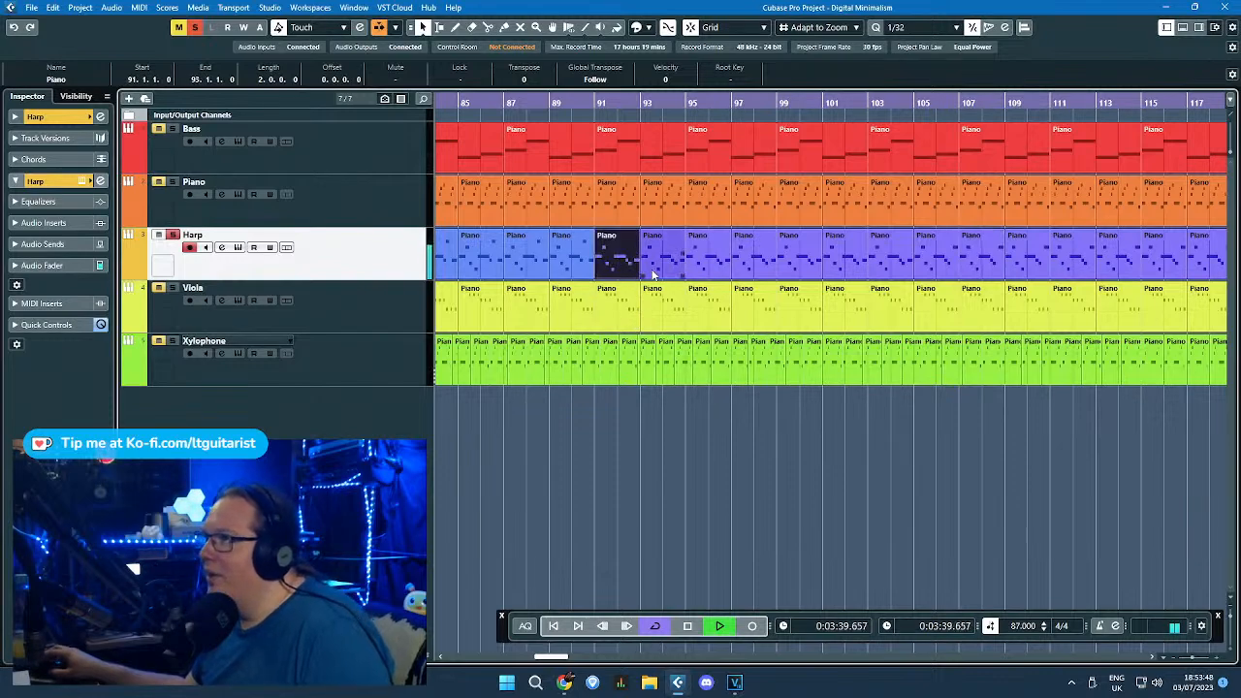
# Step: Count the four-bar Bass phrases from bar 91 onward against the Harp parts around bars 105 and 107
pyautogui.scroll(-4, 652, 274)
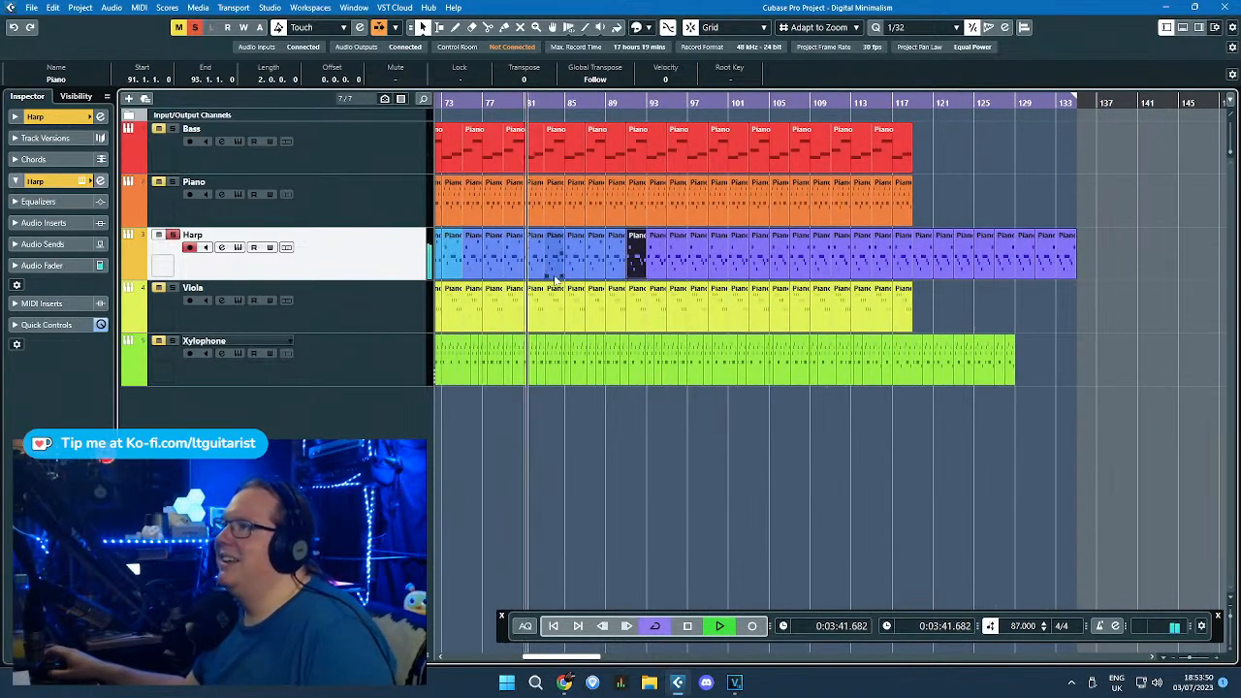
pyautogui.scroll(3, 664, 262)
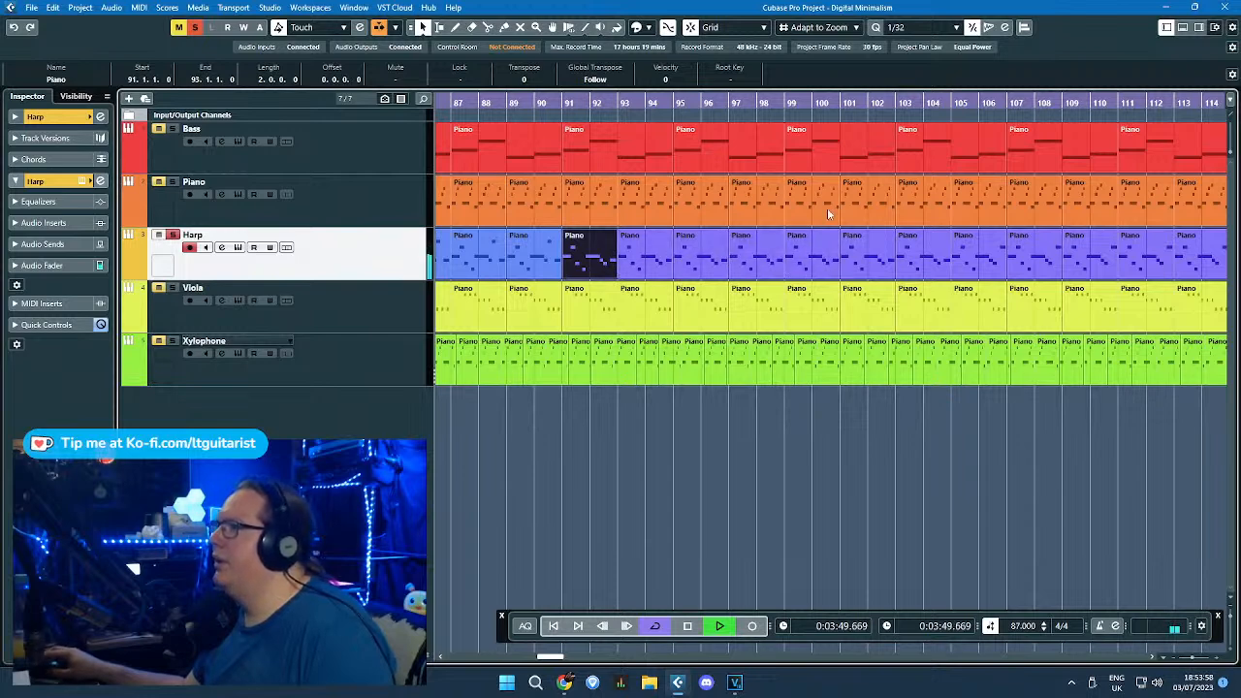
pyautogui.click(620, 155)
pyautogui.click(737, 166)
pyautogui.click(846, 162)
pyautogui.click(922, 158)
pyautogui.click(983, 208)
pyautogui.click(1015, 253)
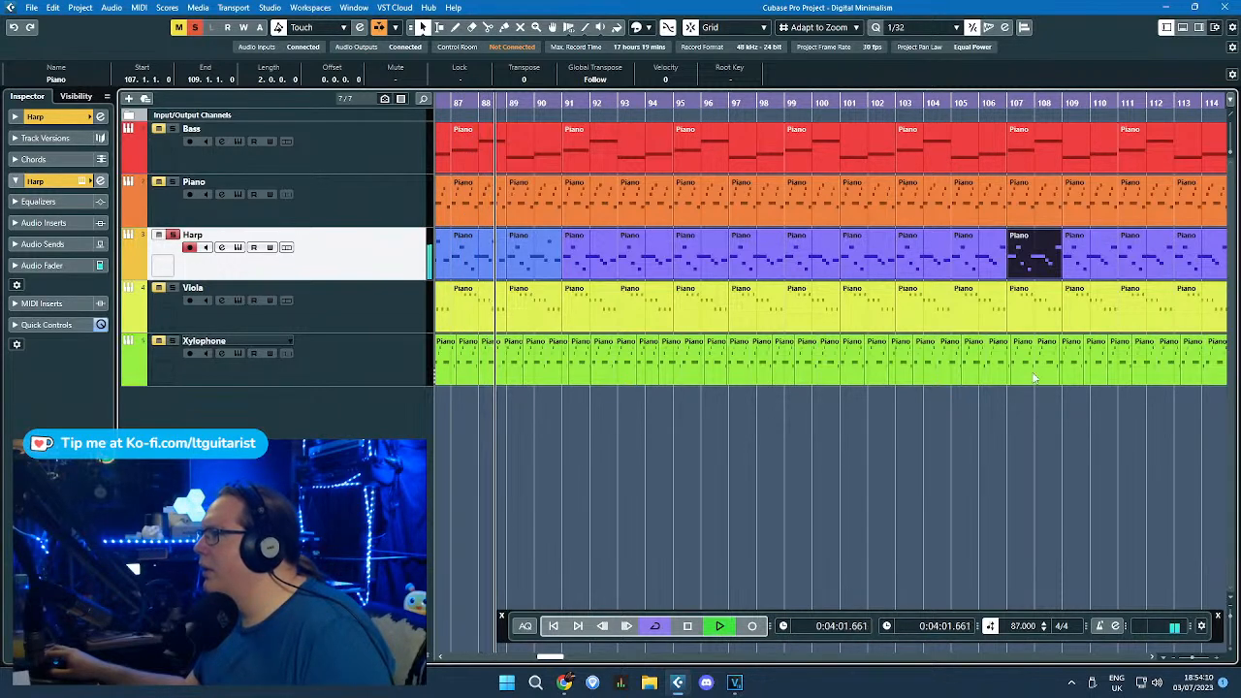
pyautogui.click(985, 263)
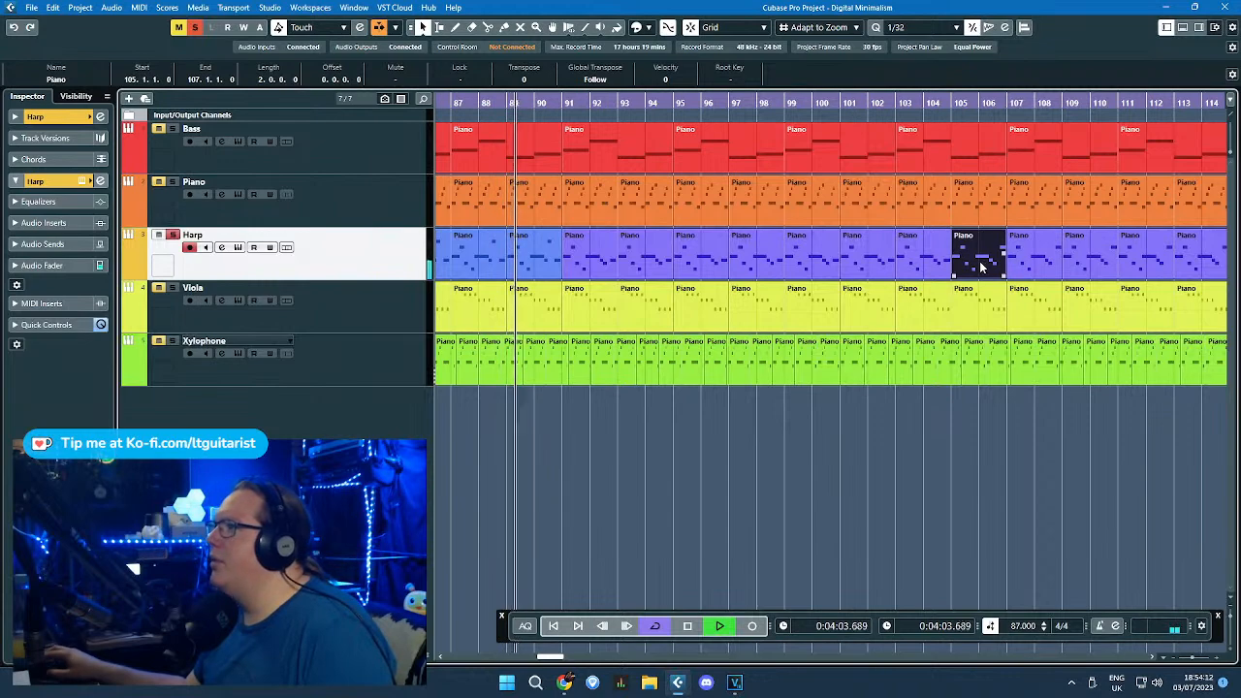
pyautogui.scroll(-4, 950, 267)
pyautogui.scroll(3, 1010, 273)
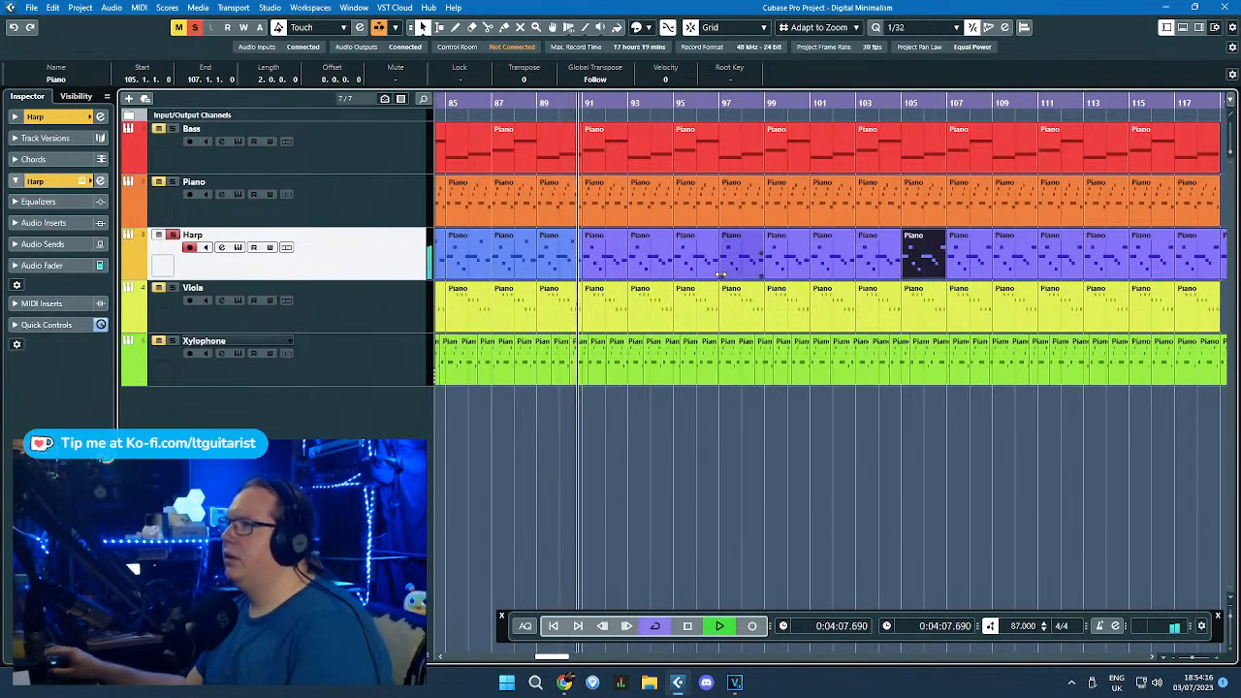
# Step: Count the two-bar Harp parts one by one from bar 91 to the part at bar 107
pyautogui.click(619, 263)
pyautogui.click(661, 263)
pyautogui.click(701, 262)
pyautogui.click(747, 260)
pyautogui.click(801, 259)
pyautogui.click(843, 259)
pyautogui.click(887, 260)
pyautogui.click(931, 268)
pyautogui.click(955, 269)
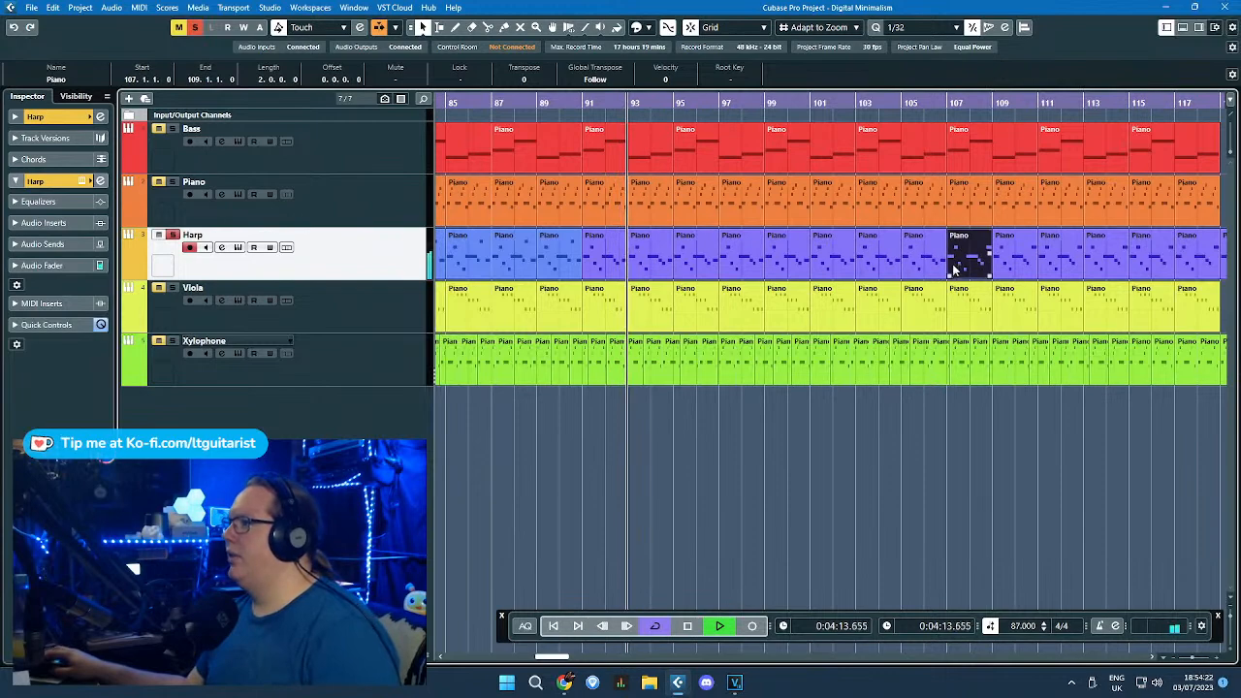
# Step: Select all Harp parts from bar 107 to the end of the track
pyautogui.press('Escape')
pyautogui.hscroll(5, 956, 320)
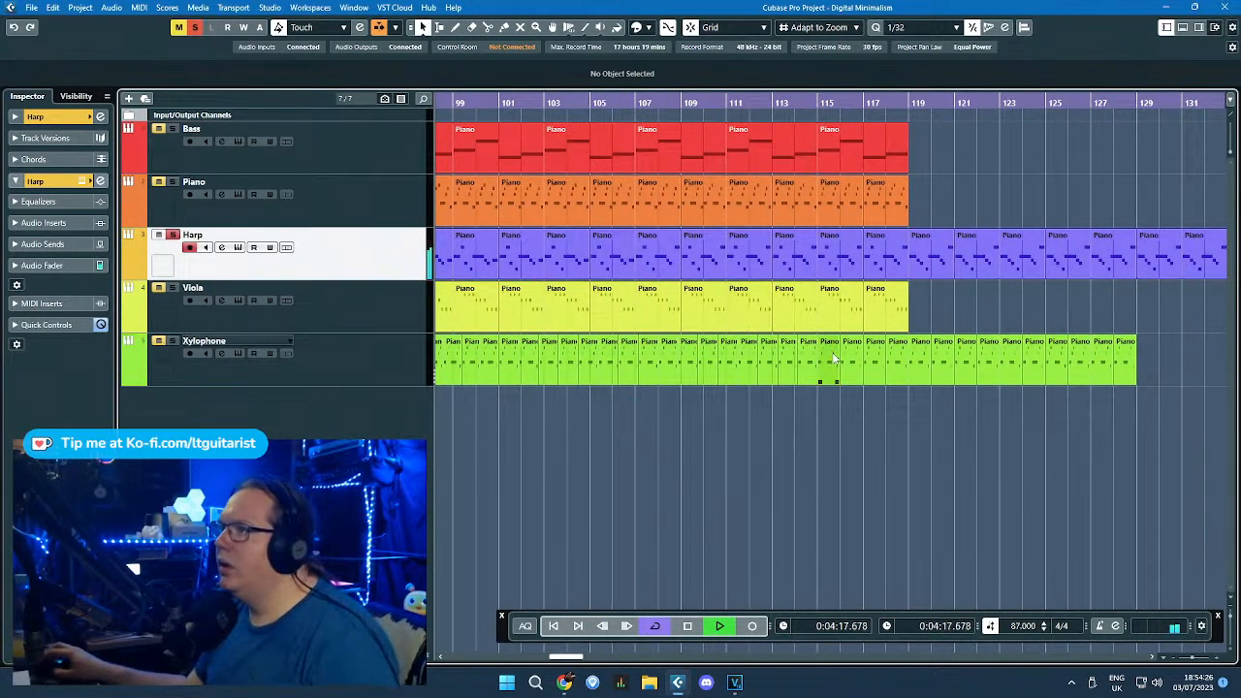
pyautogui.scroll(-3, 814, 420)
pyautogui.moveTo(1003, 261); pyautogui.dragTo(716, 271)
pyautogui.scroll(2, 713, 259)
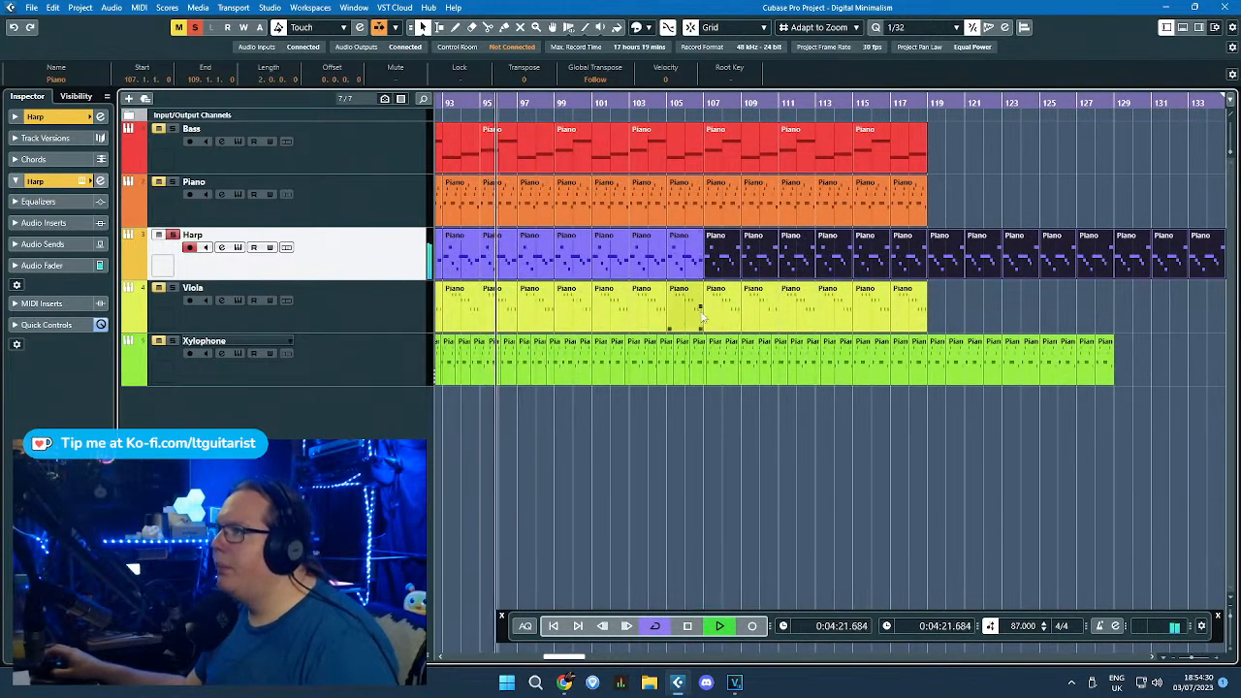
# Step: Colour the selected Harp parts from bar 107 onward purple
pyautogui.scroll(2, 730, 323)
pyautogui.click(647, 29)
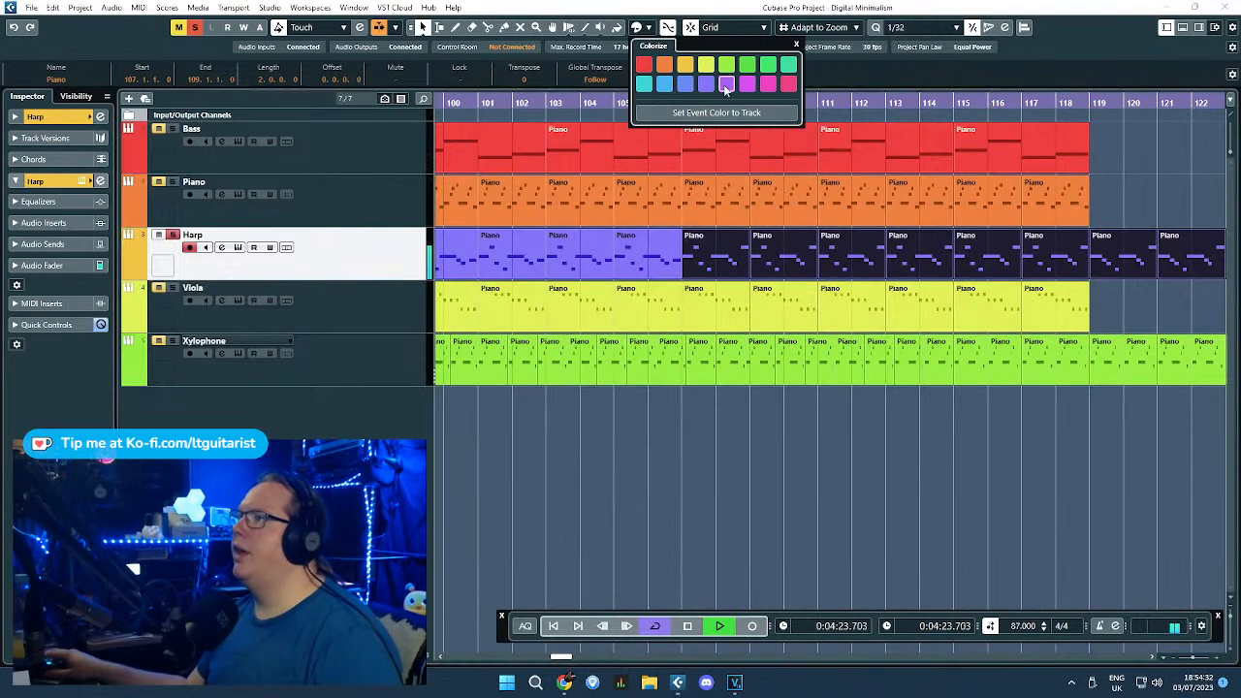
pyautogui.click(726, 85)
pyautogui.click(800, 410)
pyautogui.scroll(-1, 838, 470)
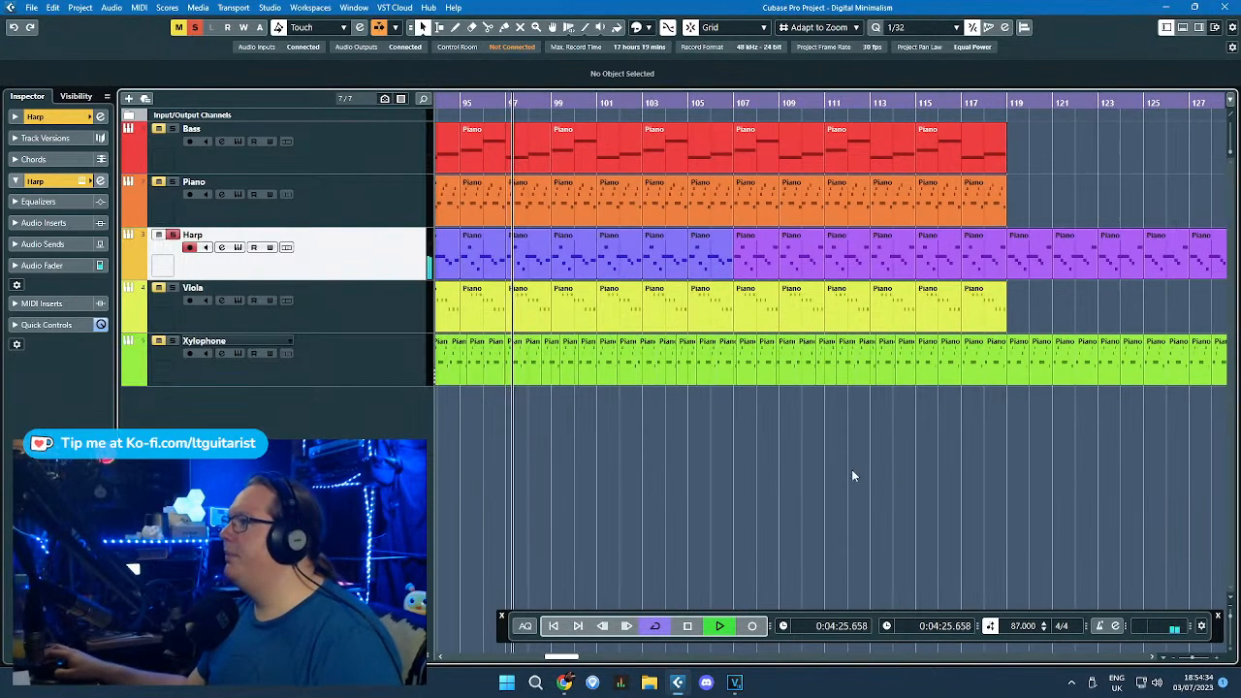
# Step: Select the Harp parts from bar 119 to the end of the track and colour them magenta
pyautogui.hscroll(3, 1048, 349)
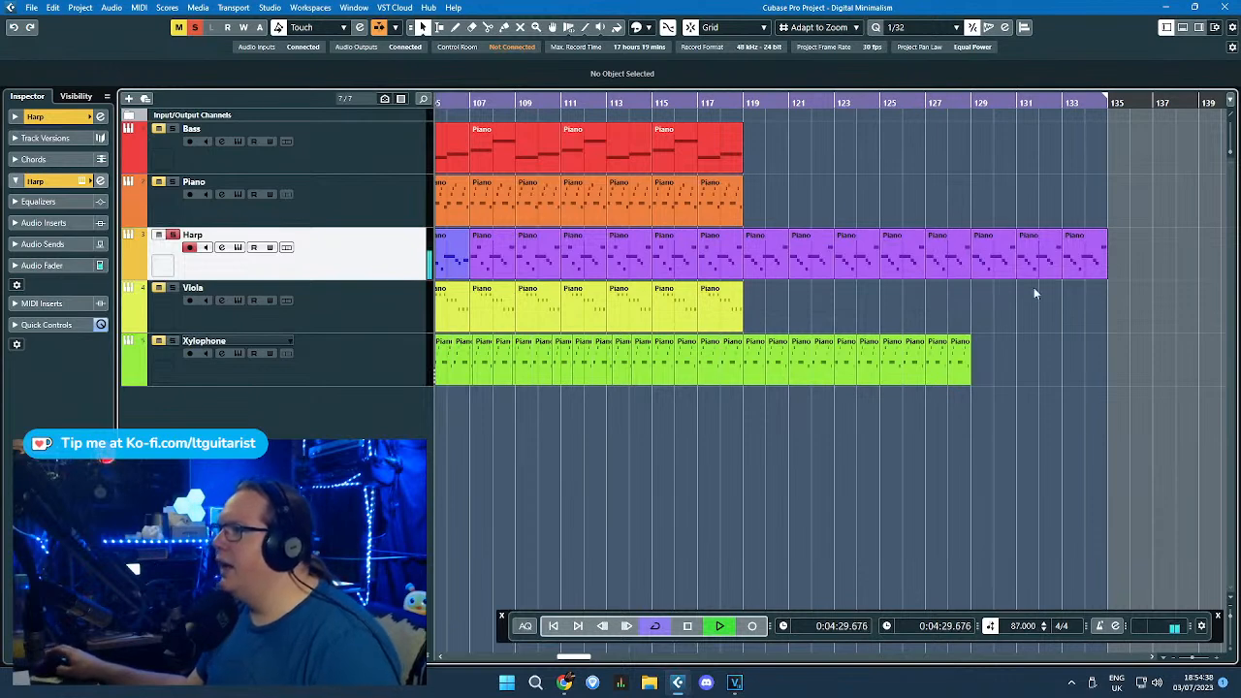
pyautogui.scroll(2, 1041, 295)
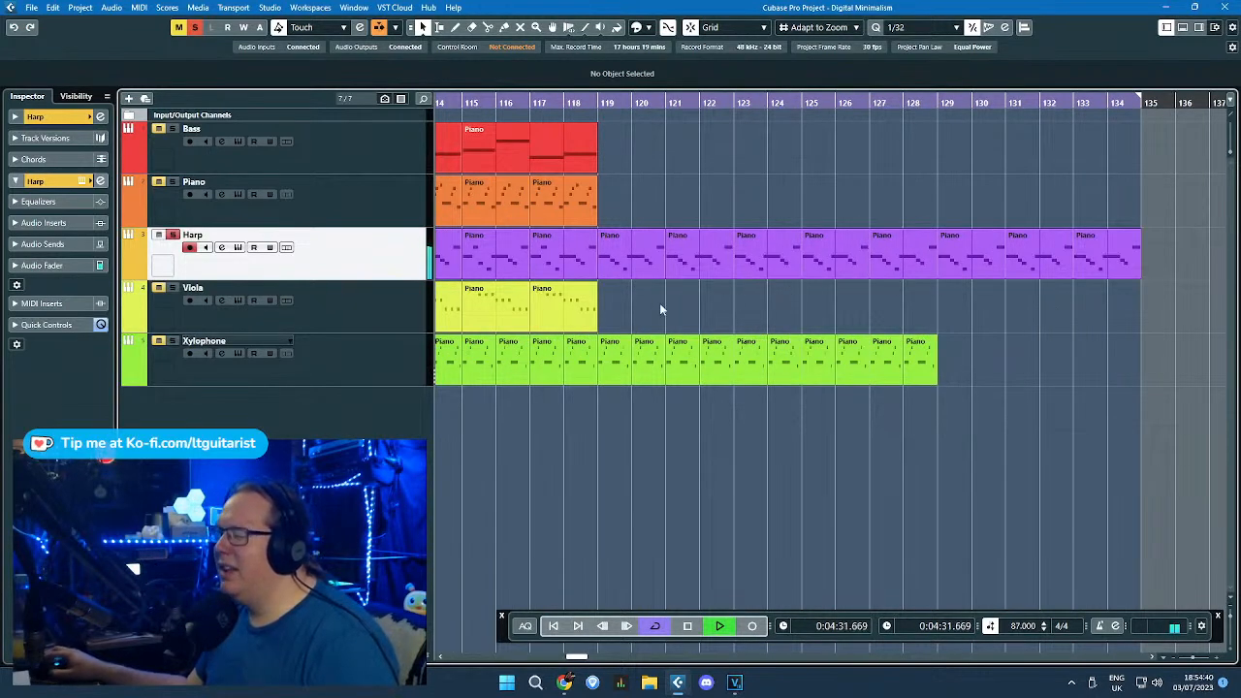
pyautogui.click(639, 270)
pyautogui.moveTo(634, 283); pyautogui.dragTo(1084, 216)
pyautogui.click(646, 29)
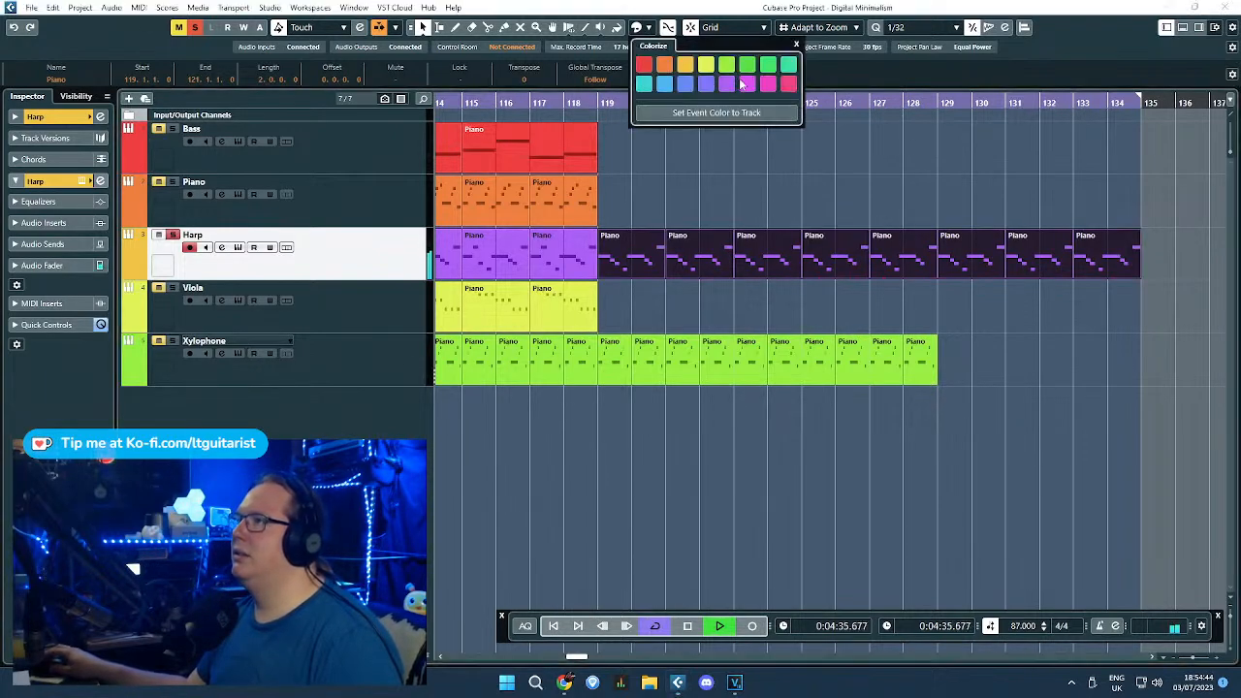
pyautogui.click(720, 153)
# Step: Turn off solo on the Harp track to play all the tracks together, and stop playback
pyautogui.scroll(-5, 685, 222)
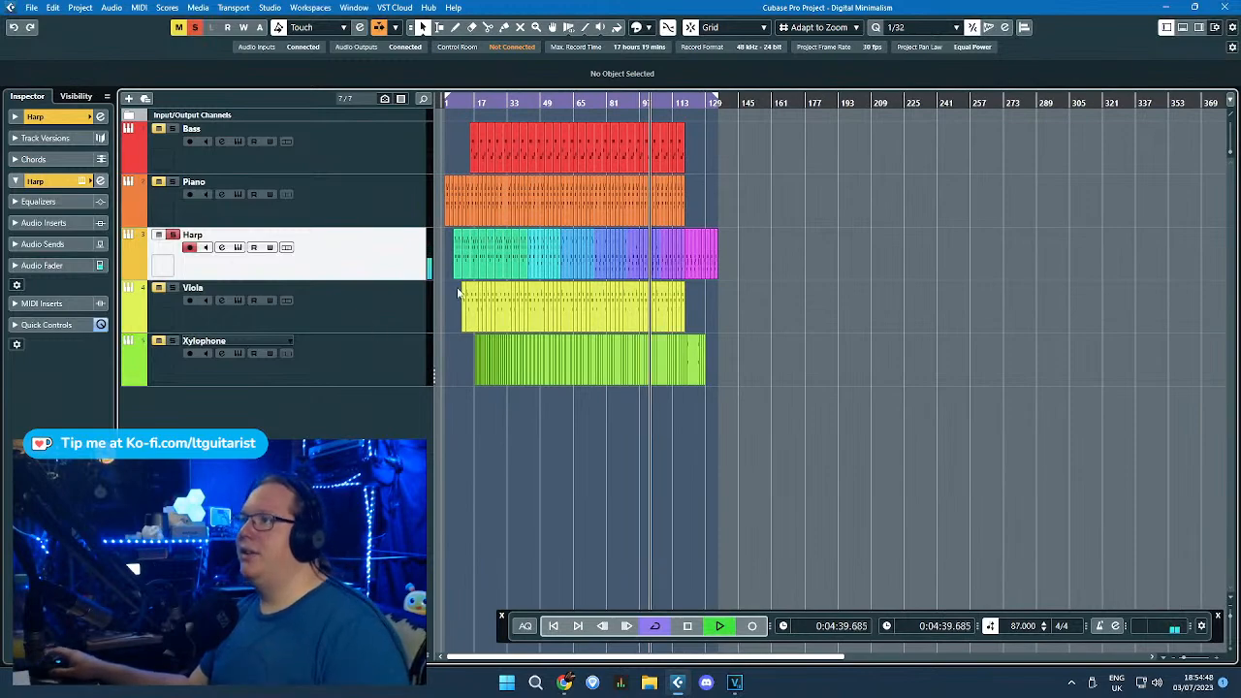
pyautogui.scroll(5, 484, 359)
pyautogui.hscroll(-3, 475, 388)
pyautogui.scroll(-4, 449, 374)
pyautogui.press('s')
pyautogui.scroll(3, 627, 364)
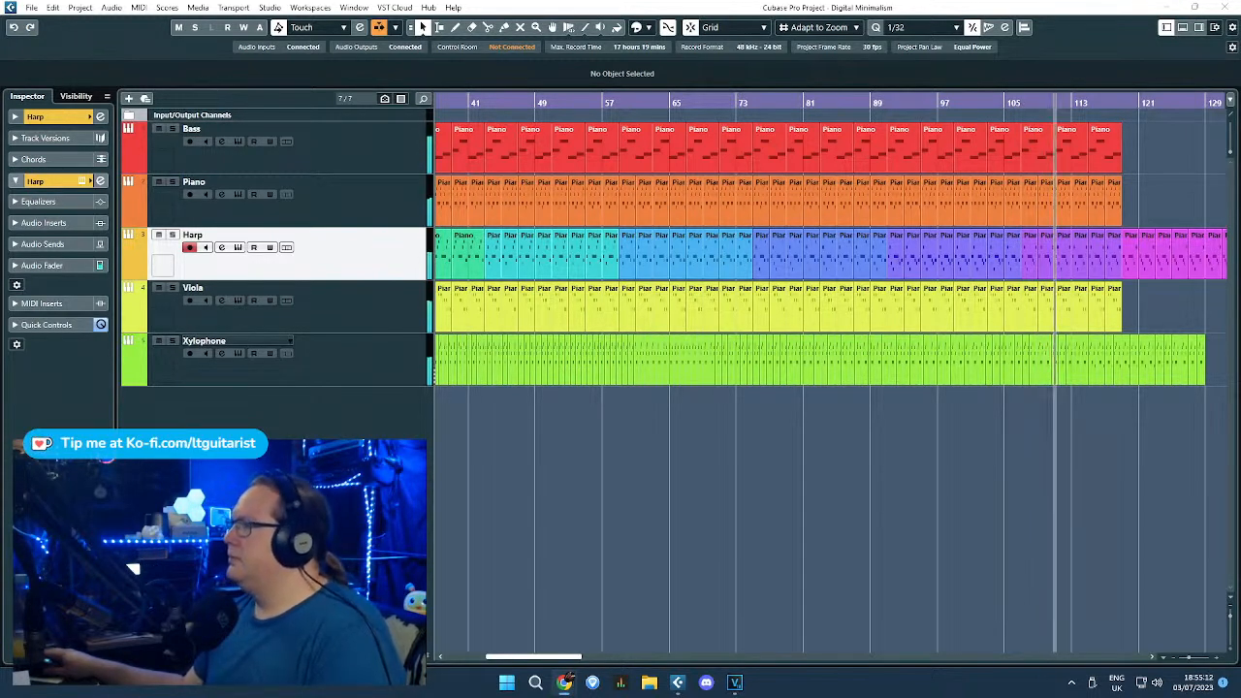
pyautogui.click(884, 441)
pyautogui.press('space')
pyautogui.scroll(-4, 824, 454)
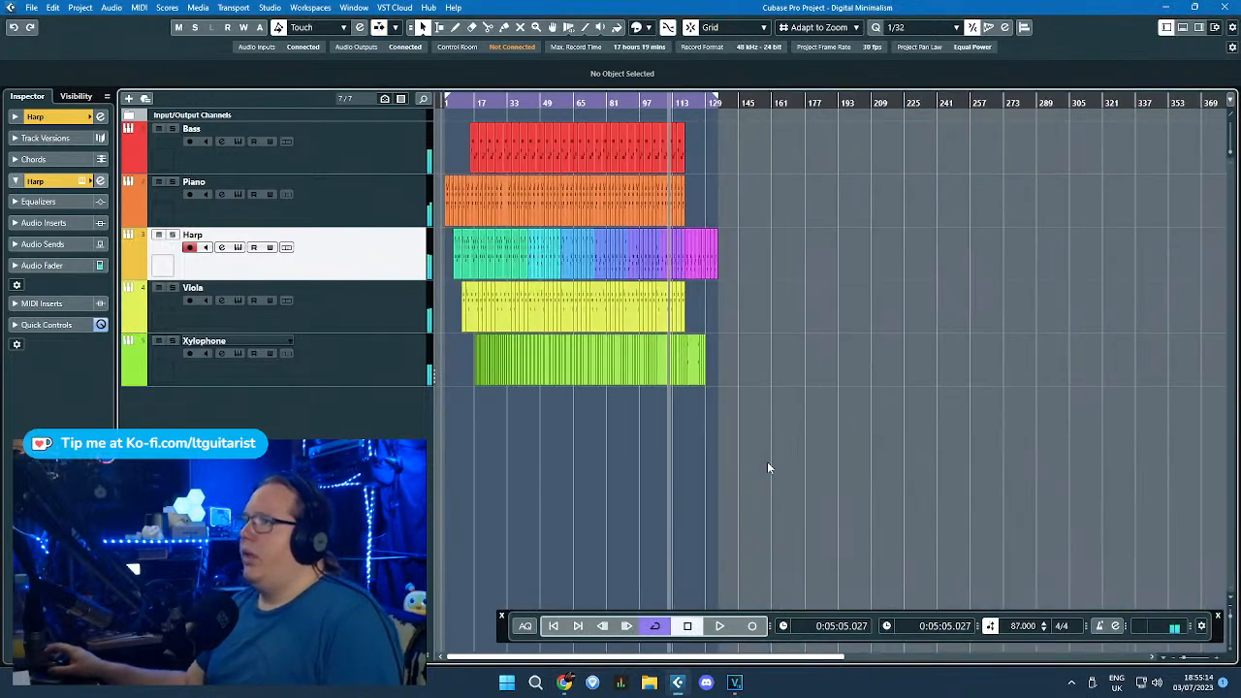
# Step: Look over the arrangement across all five tracks and make Bass the active track
pyautogui.scroll(3, 545, 508)
pyautogui.moveTo(552, 510); pyautogui.dragTo(432, 520)
pyautogui.scroll(-1, 576, 503)
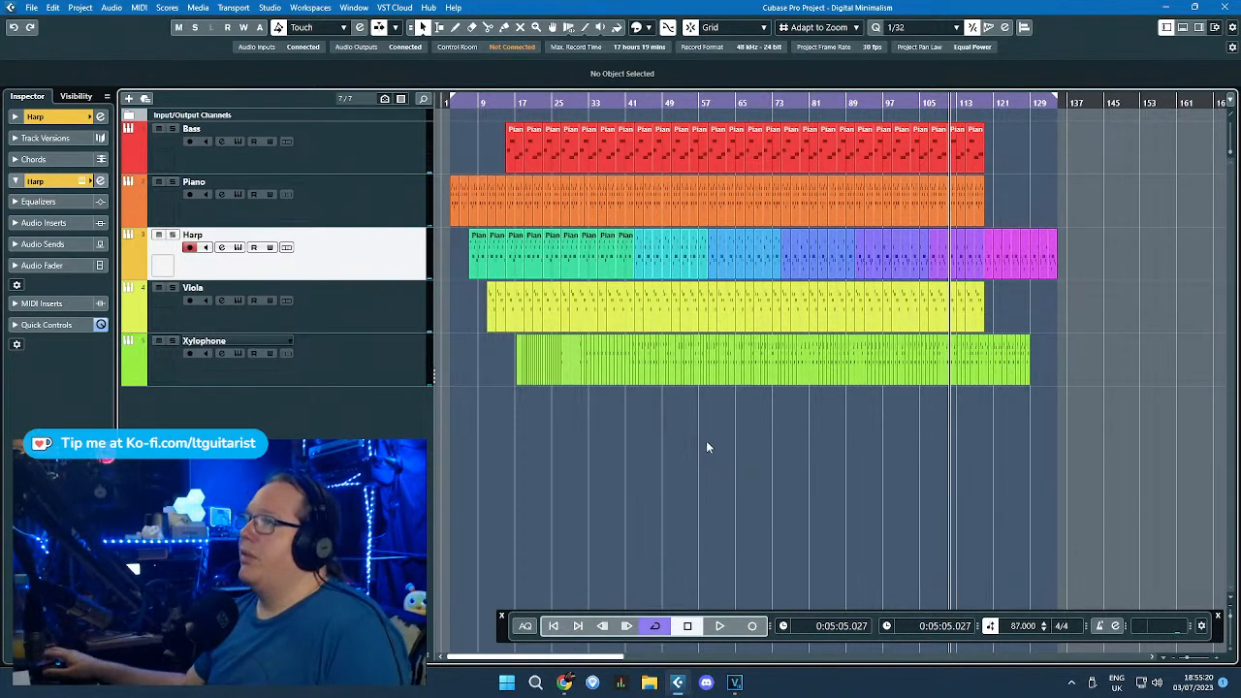
pyautogui.scroll(3, 637, 451)
pyautogui.scroll(-3, 637, 451)
pyautogui.scroll(1, 637, 450)
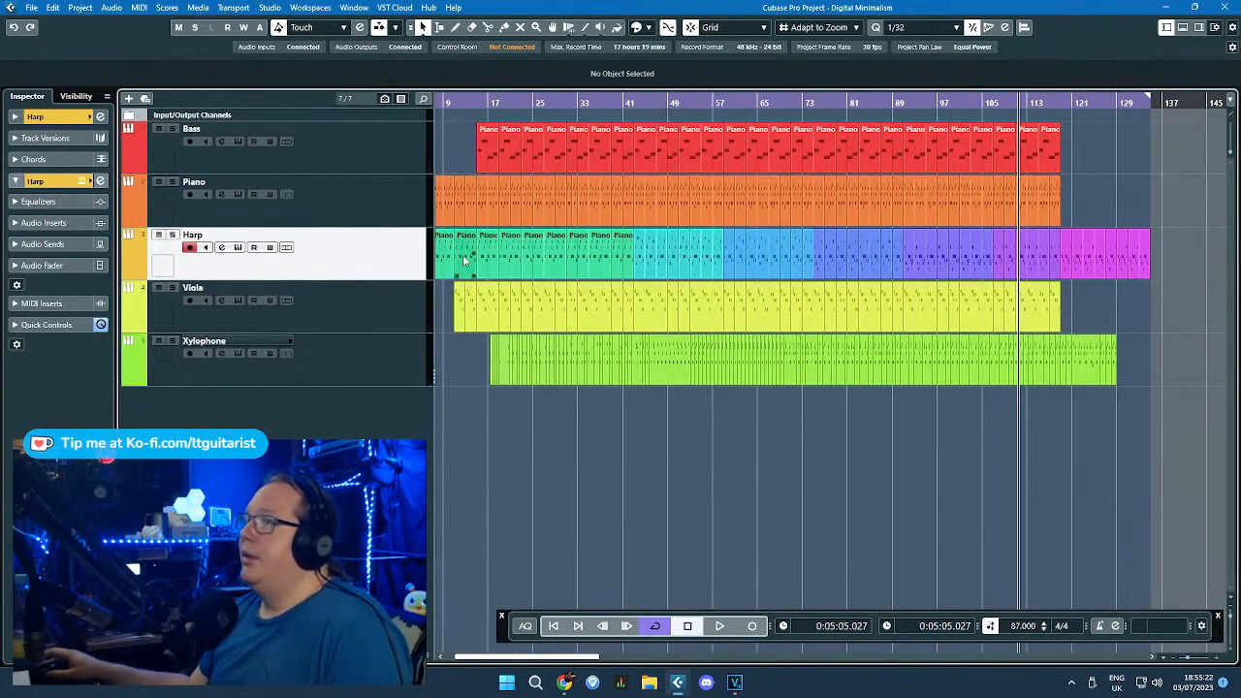
pyautogui.click(406, 166)
pyautogui.scroll(3, 545, 289)
pyautogui.scroll(-2, 547, 293)
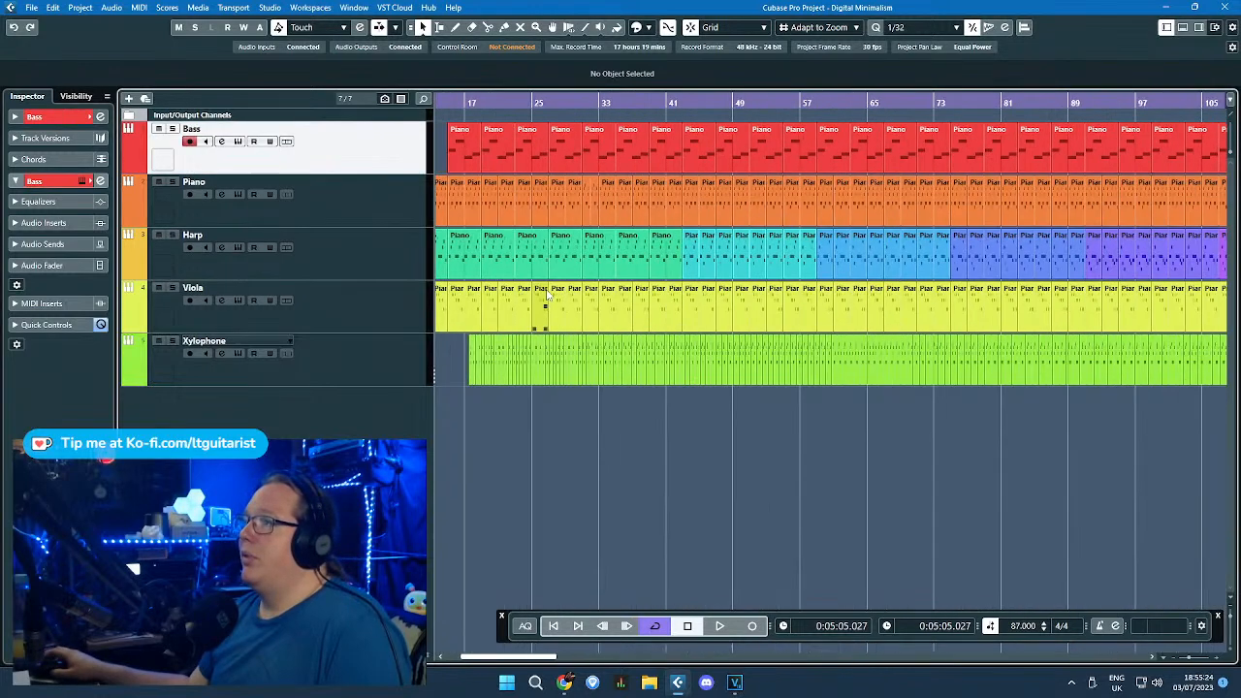
pyautogui.scroll(-1, 546, 294)
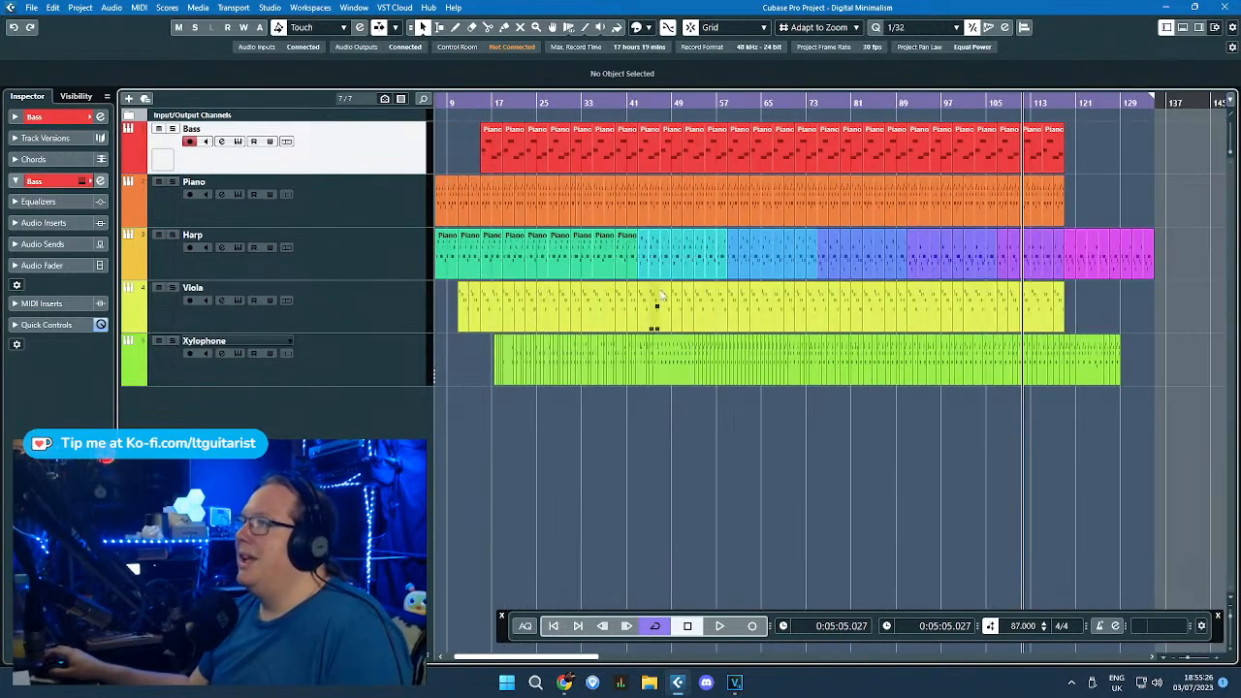
pyautogui.scroll(-2, 658, 296)
pyautogui.moveTo(899, 419); pyautogui.dragTo(392, 191)
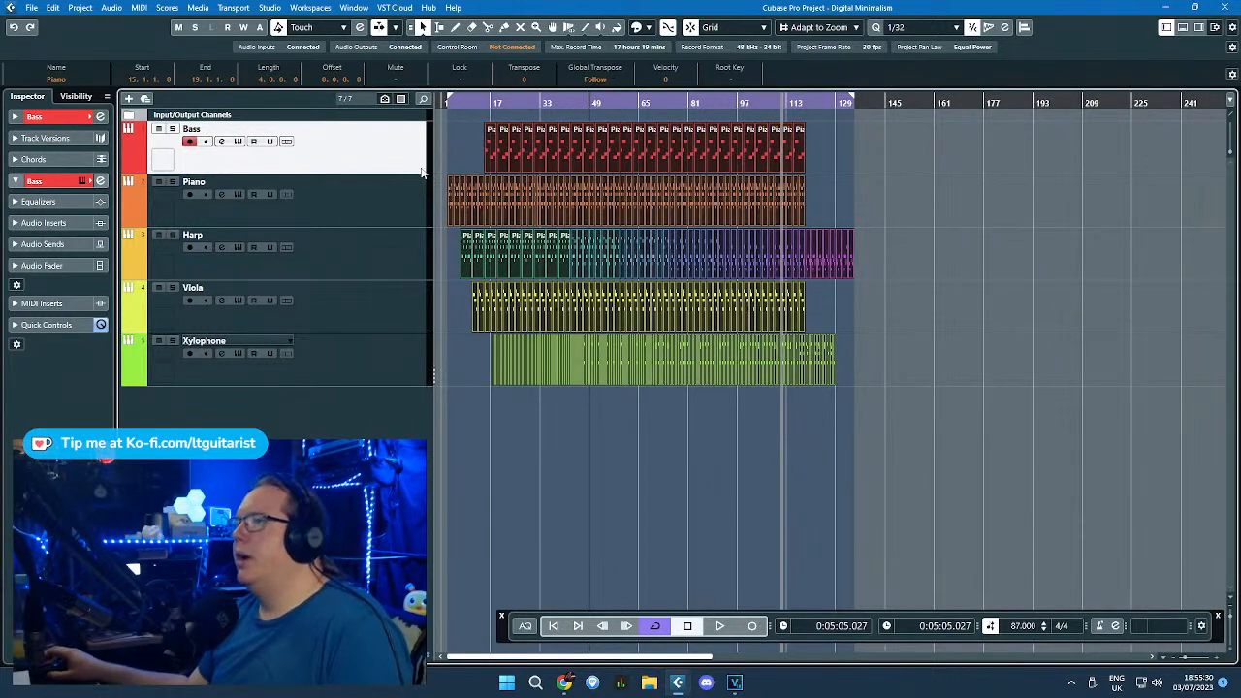
pyautogui.scroll(2, 472, 153)
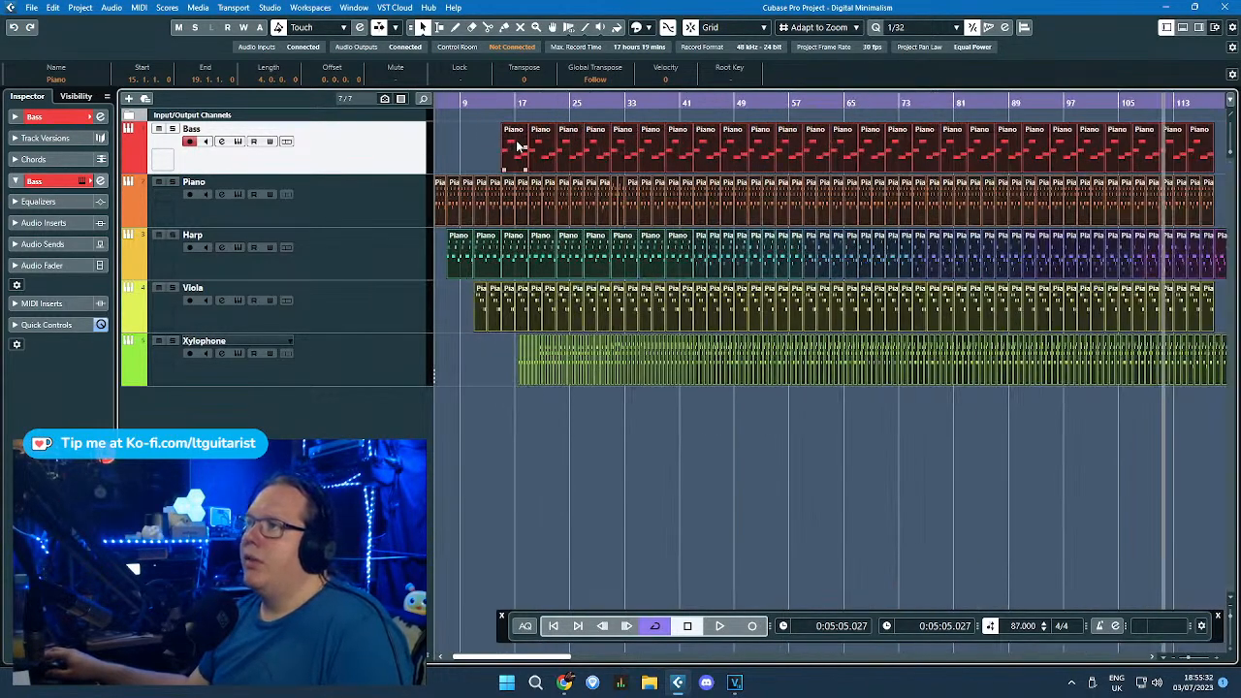
pyautogui.scroll(-3, 485, 146)
pyautogui.click(480, 146)
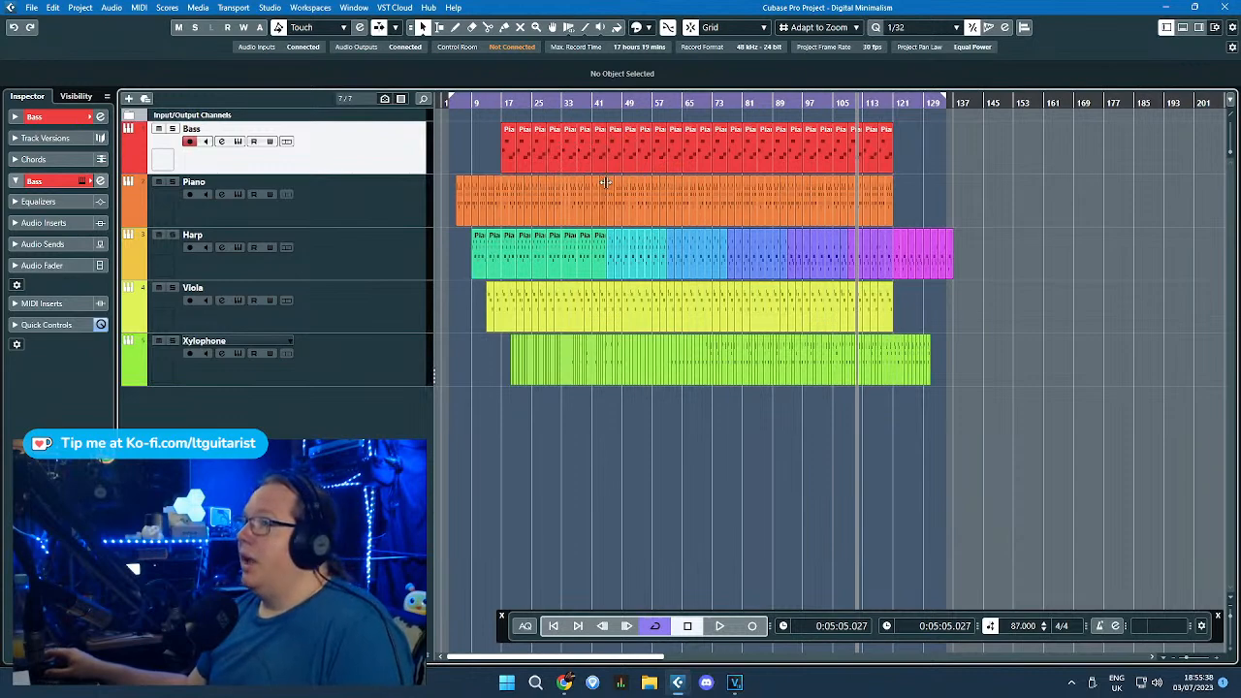
# Step: Delete every Bass part after the one that starts at bar 33
pyautogui.scroll(3, 534, 194)
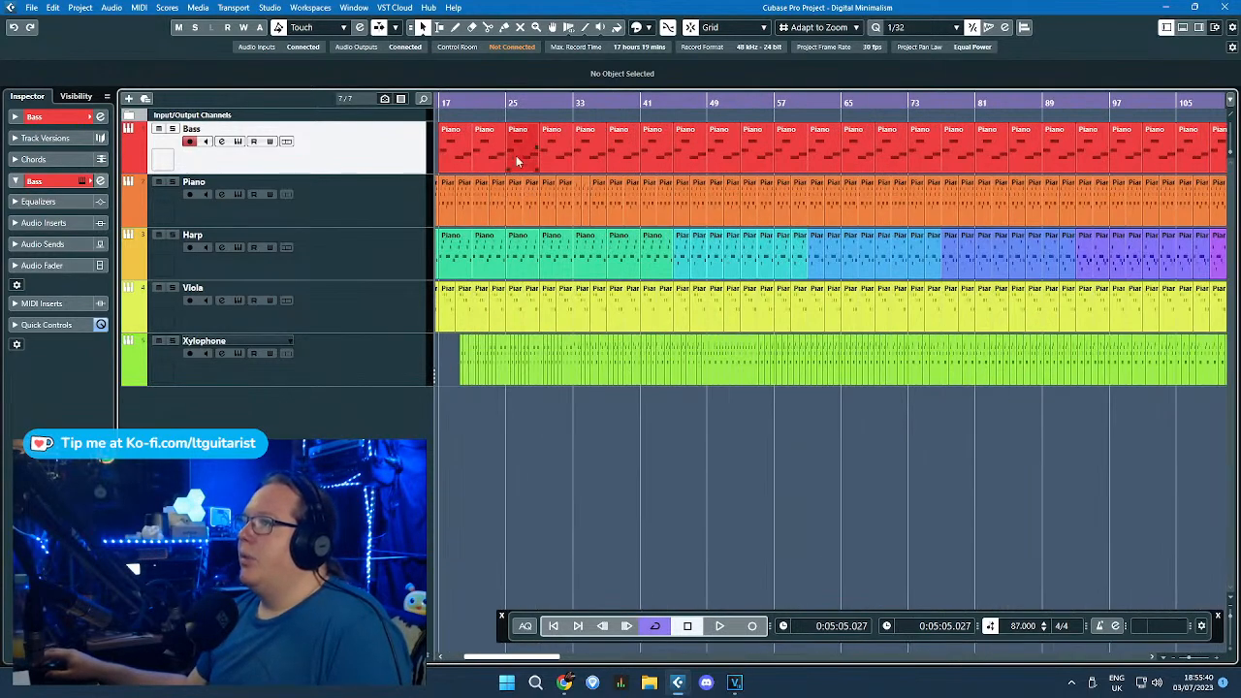
pyautogui.scroll(-2, 555, 136)
pyautogui.moveTo(464, 120); pyautogui.dragTo(552, 123)
pyautogui.click(574, 147)
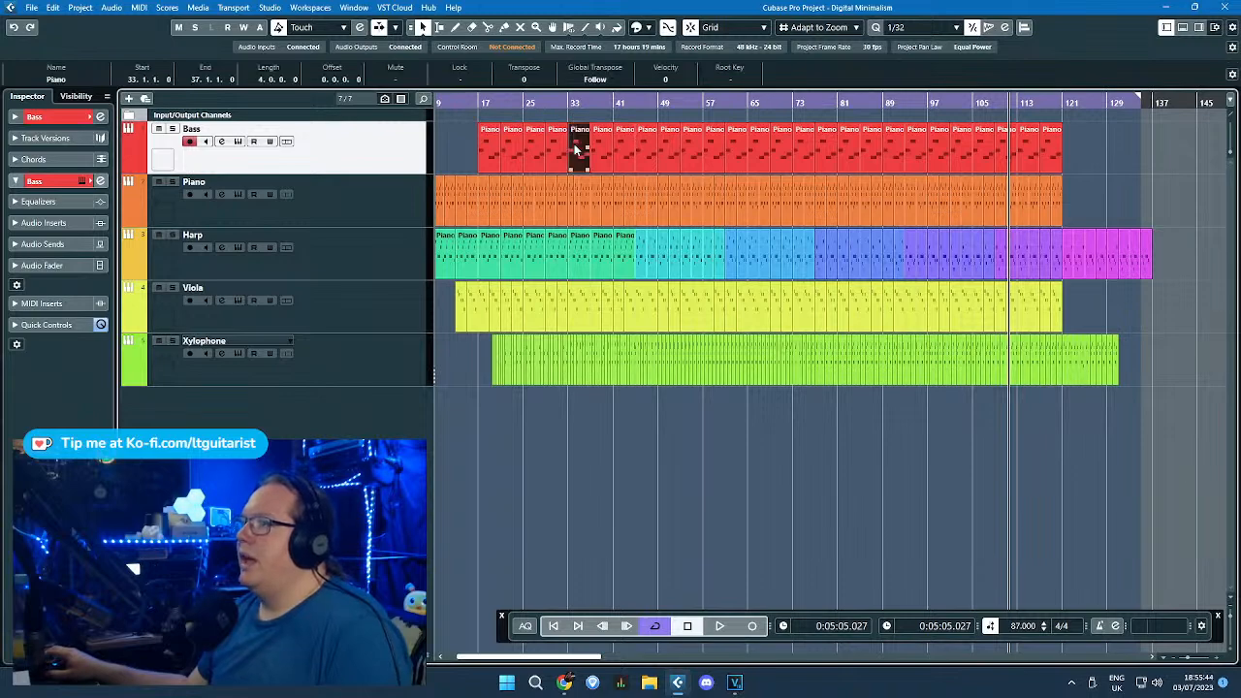
pyautogui.scroll(4, 577, 151)
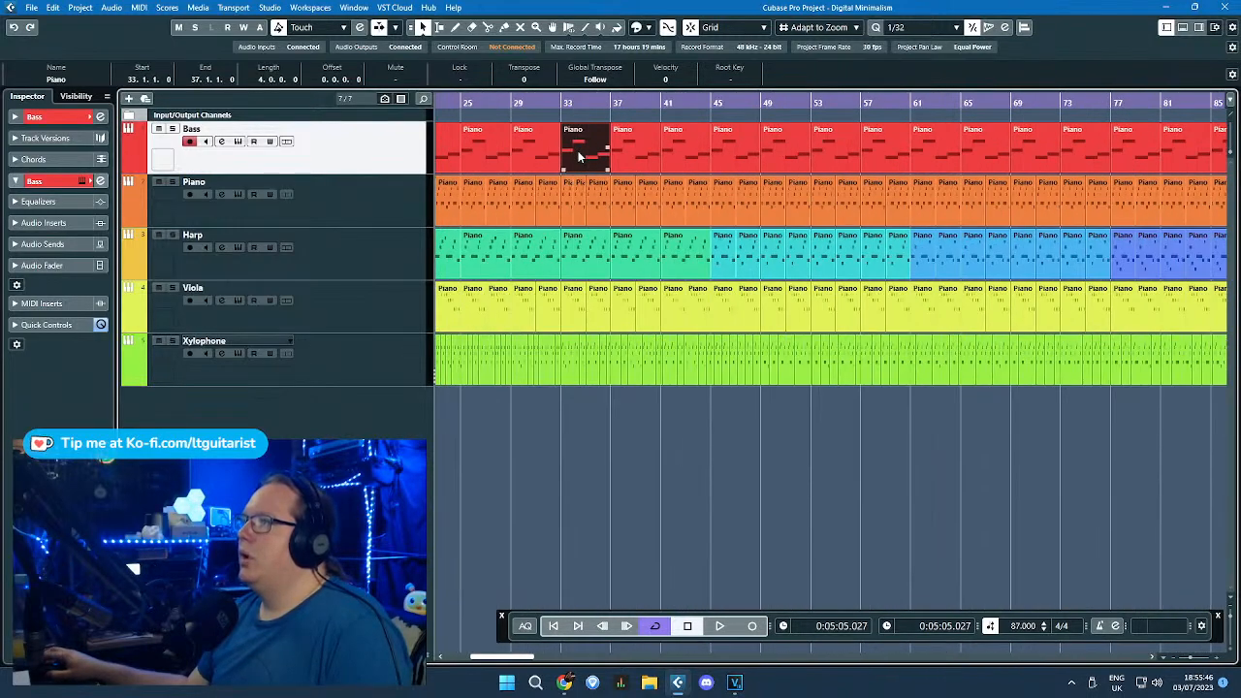
pyautogui.scroll(-4, 578, 155)
pyautogui.moveTo(1016, 136); pyautogui.dragTo(607, 165)
pyautogui.press('Delete')
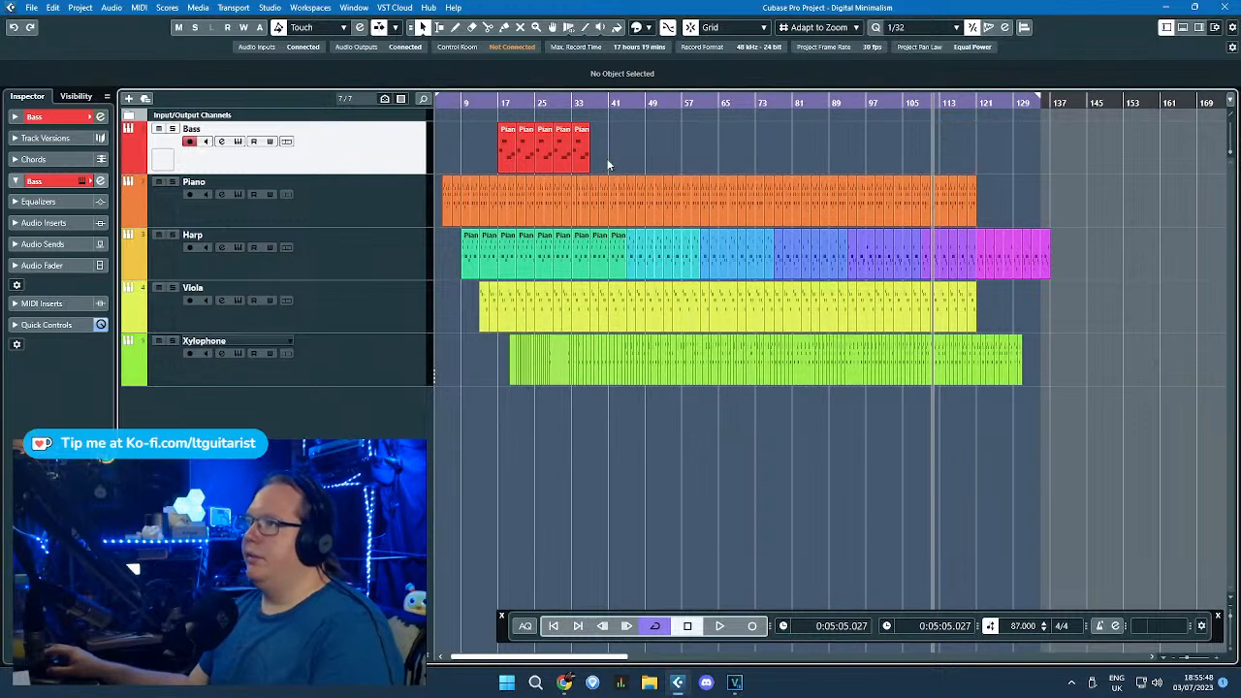
# Step: Open the Bass part at bar 33 for note editing and turn its A#1 and D#2 notes into two shorter repeated notes each
pyautogui.scroll(2, 576, 168)
pyautogui.doubleClick(590, 153)
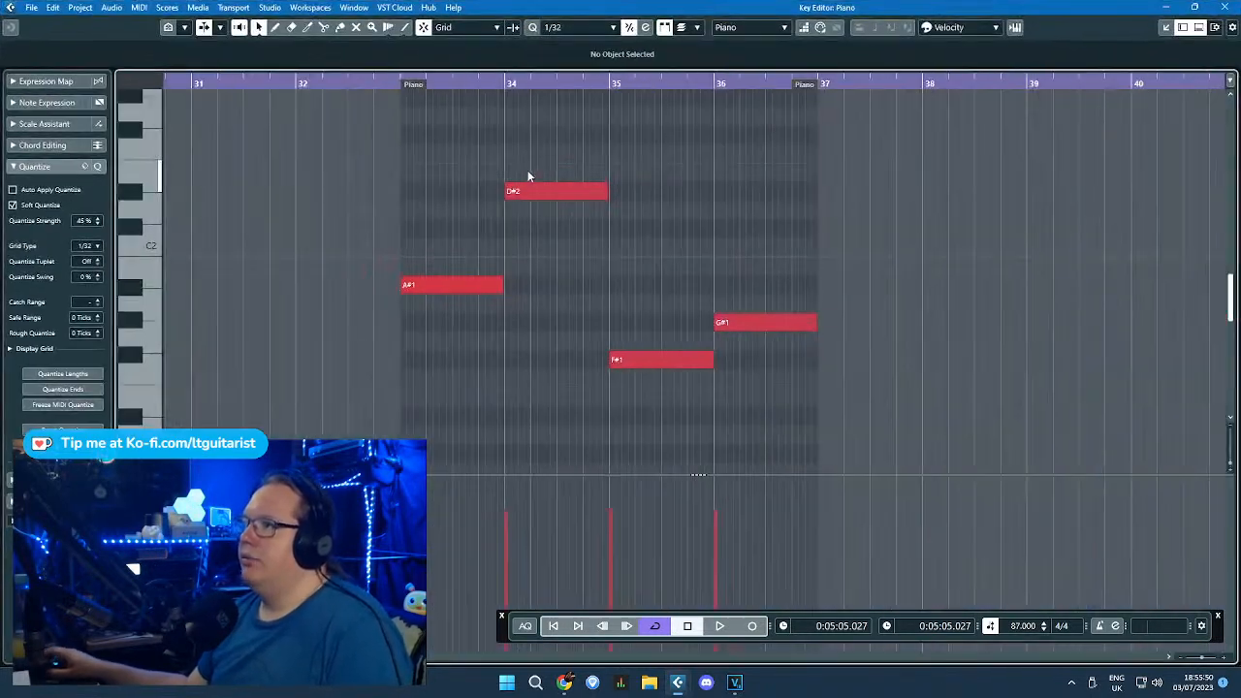
pyautogui.moveTo(485, 291); pyautogui.dragTo(419, 287)
pyautogui.moveTo(672, 193); pyautogui.dragTo(573, 195)
pyautogui.hotkey('ctrl', 'd')
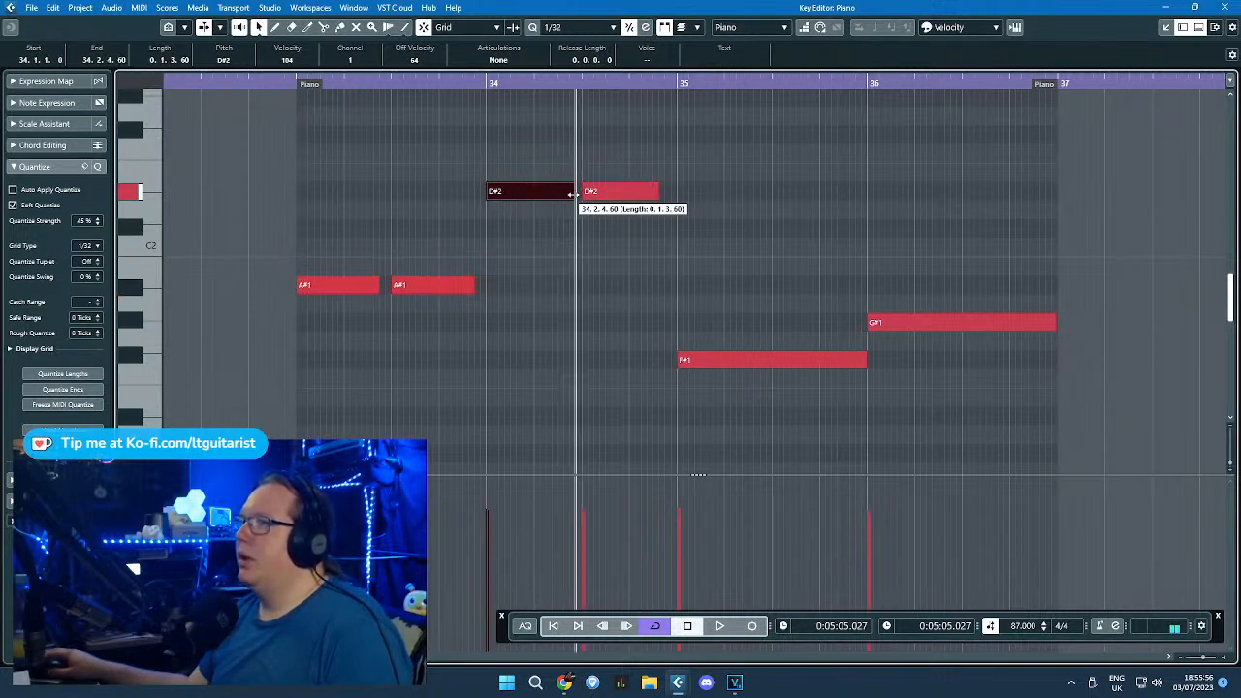
# Step: Split the F#1 and G#1 notes into two shorter repeated notes each and close the note editor
pyautogui.moveTo(655, 194); pyautogui.dragTo(767, 380)
pyautogui.hotkey('ctrl', 'd')
pyautogui.moveTo(991, 361); pyautogui.dragTo(806, 368)
pyautogui.click(769, 340)
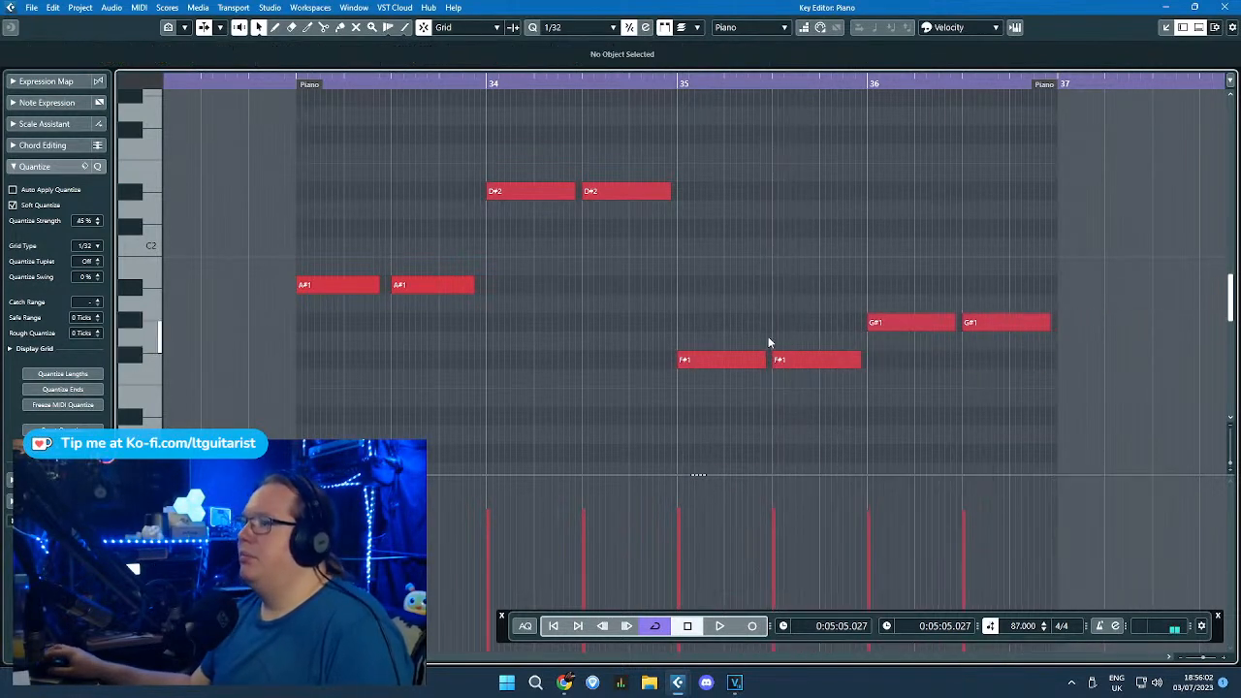
pyautogui.click(1221, 7)
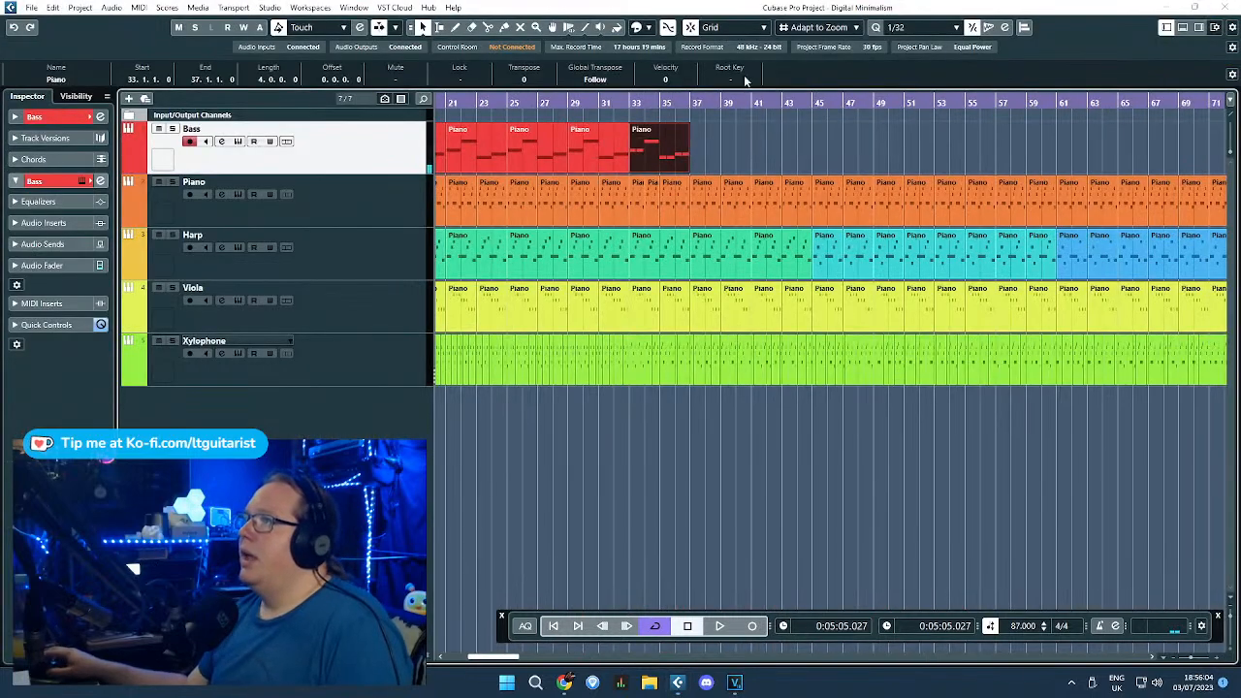
# Step: Colour the Bass part at bar 33 pink and duplicate it four times, up to bar 53
pyautogui.click(667, 27)
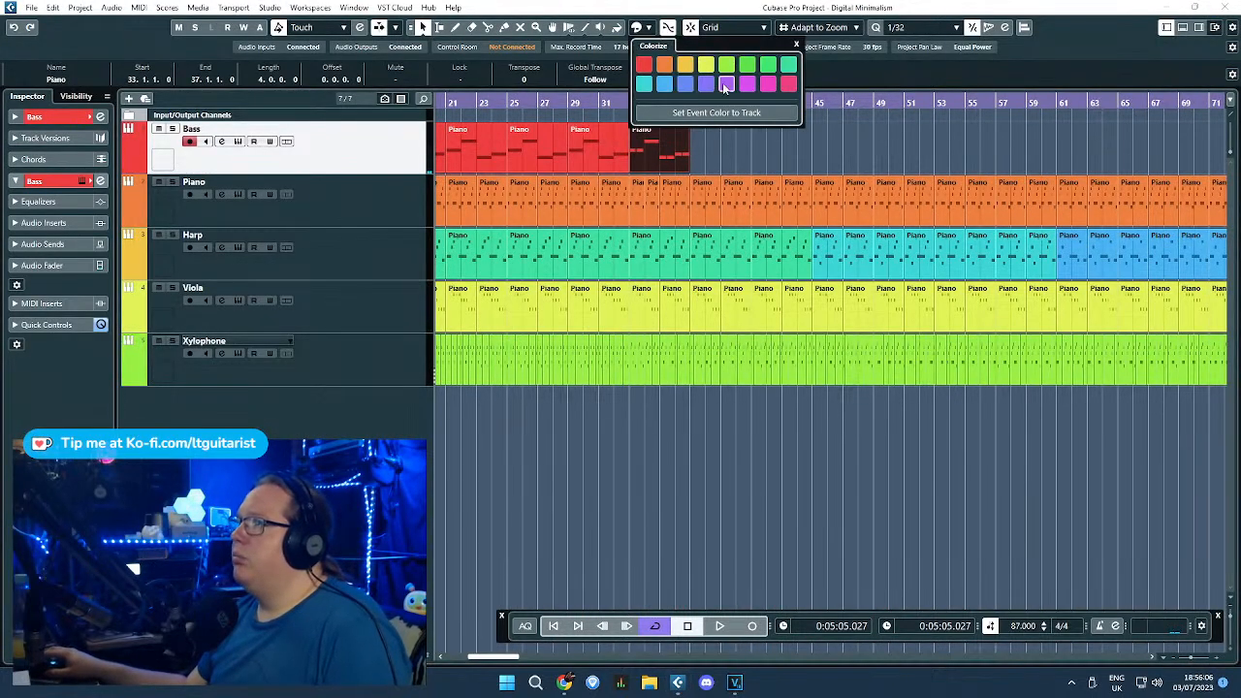
pyautogui.click(767, 135)
pyautogui.click(682, 148)
pyautogui.hotkey('ctrl', 'd')
pyautogui.scroll(-2, 698, 149)
pyautogui.hotkey('ctrl', 'd')
pyautogui.hotkey('ctrl', 'd')
pyautogui.hotkey('ctrl', 'd')
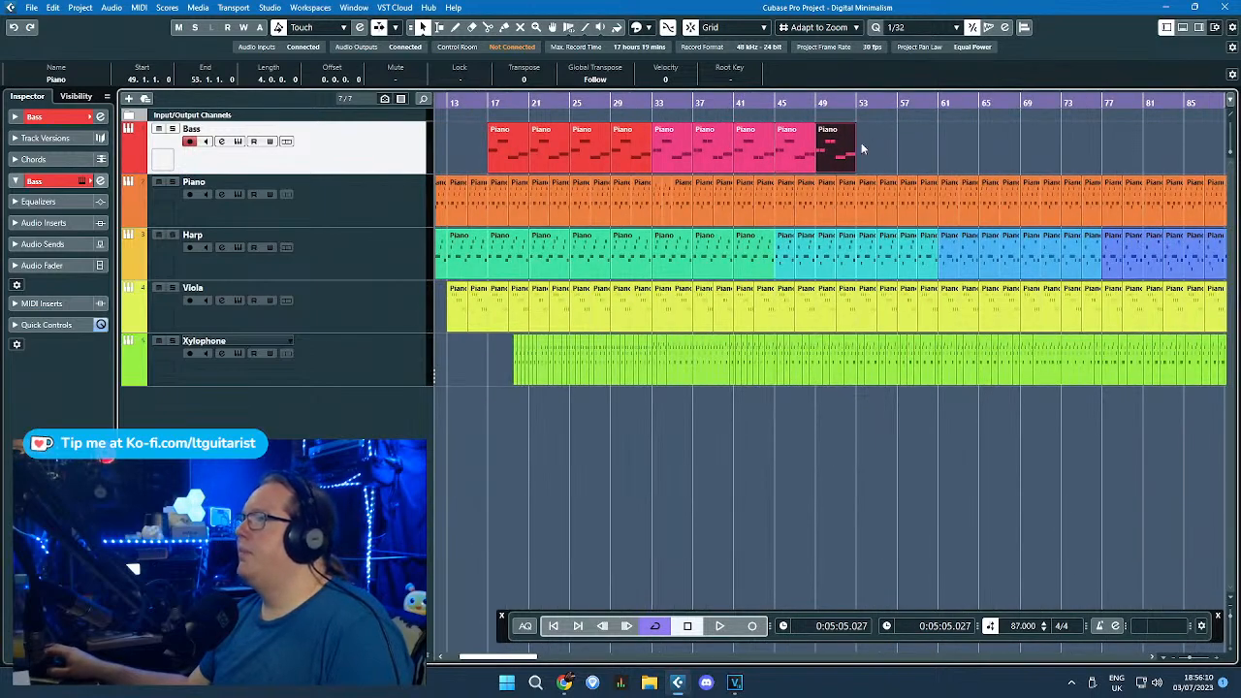
# Step: Recolour the Bass part at bar 49 in a more magenta pink and open it for note editing
pyautogui.click(667, 27)
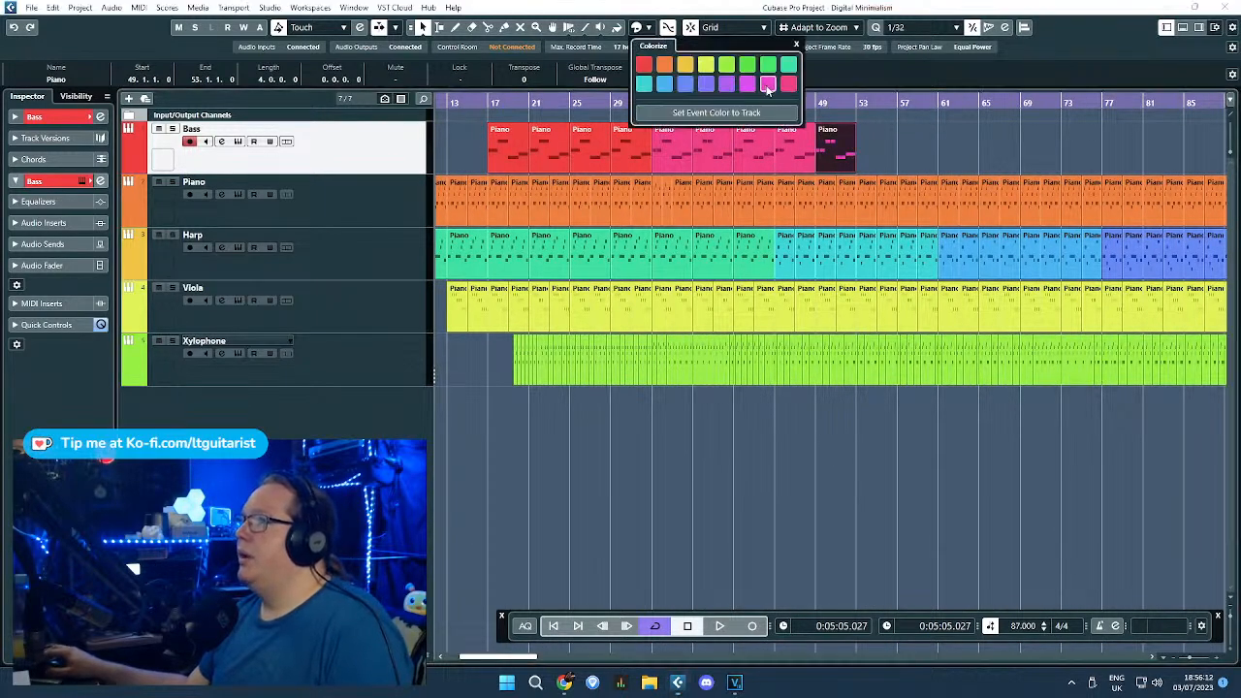
pyautogui.click(767, 86)
pyautogui.doubleClick(833, 147)
pyautogui.moveTo(860, 185); pyautogui.dragTo(273, 285)
pyautogui.click(245, 261)
pyautogui.scroll(2, 243, 260)
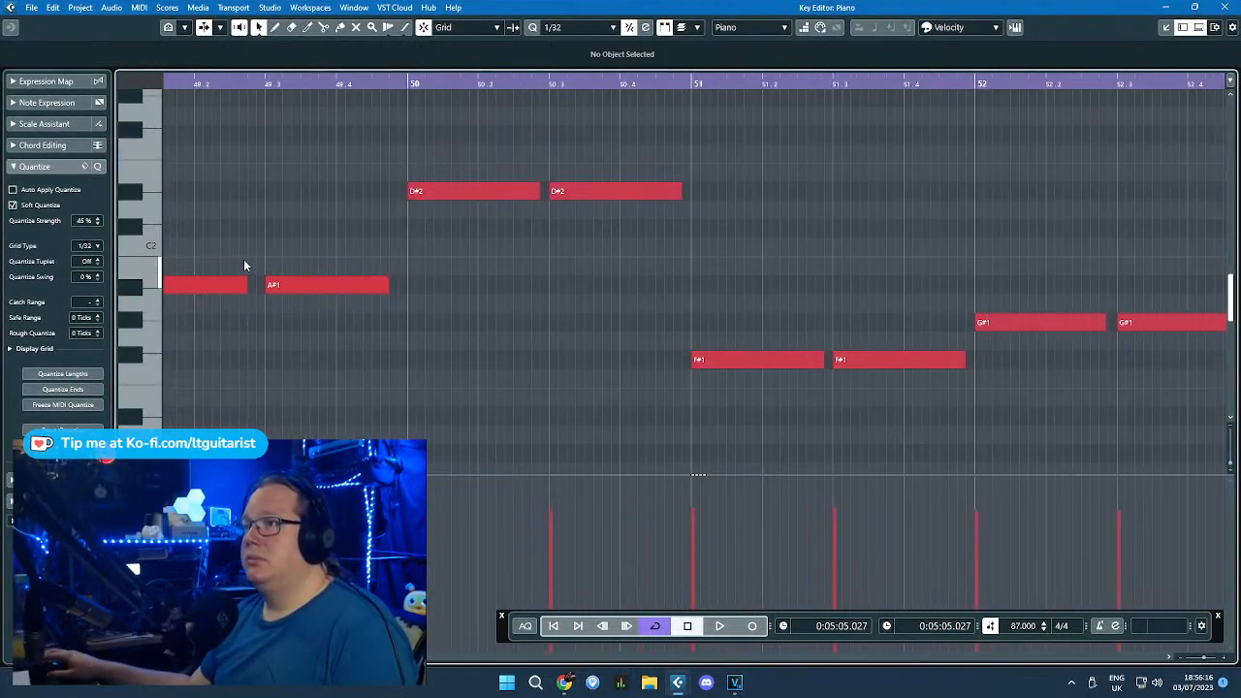
pyautogui.scroll(-2, 273, 263)
# Step: Shorten all the notes in the bar 49 Bass part together, leaving wider gaps between the repeated notes
pyautogui.moveTo(243, 186); pyautogui.dragTo(692, 393)
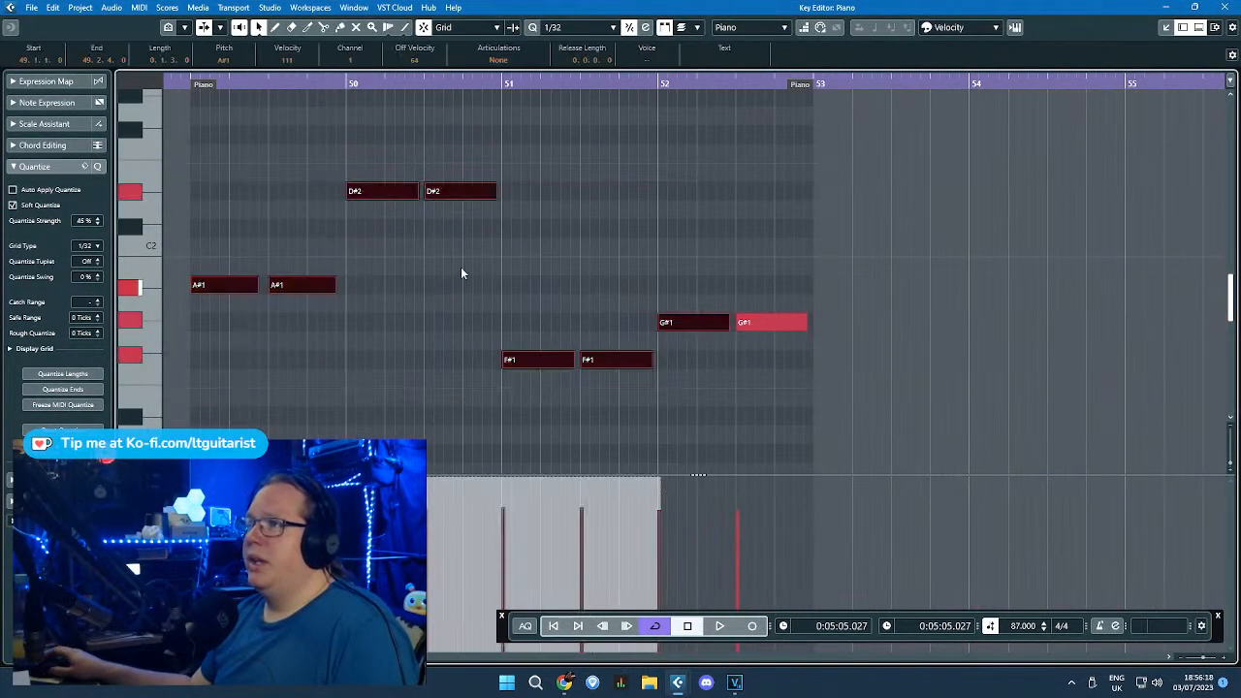
pyautogui.keyDown('shift'); pyautogui.click(775, 320); pyautogui.keyUp('shift')
pyautogui.moveTo(806, 323); pyautogui.dragTo(786, 325)
pyautogui.moveTo(766, 294); pyautogui.dragTo(765, 340)
# Step: Move the second note of each repeated pair earlier so that it directly follows the first
pyautogui.keyDown('shift'); pyautogui.click(596, 359); pyautogui.keyUp('shift')
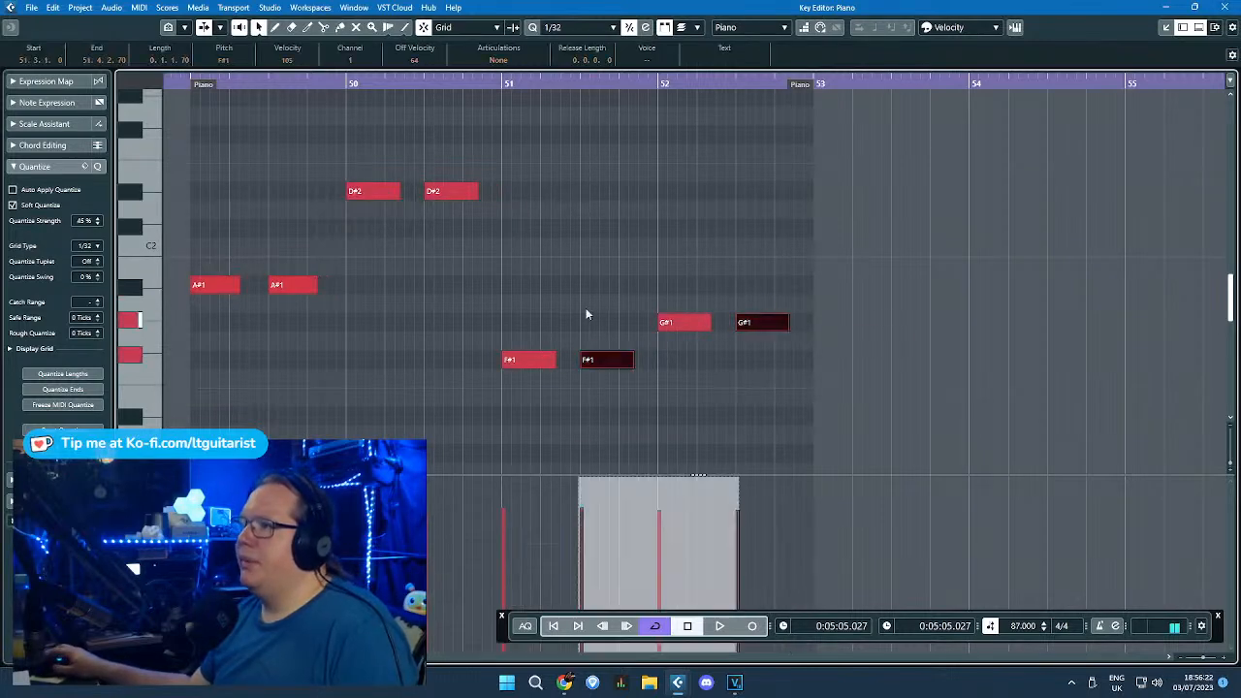
pyautogui.keyDown('shift'); pyautogui.click(453, 194); pyautogui.keyUp('shift')
pyautogui.keyDown('shift'); pyautogui.click(291, 285); pyautogui.keyUp('shift')
pyautogui.scroll(2, 285, 303)
pyautogui.moveTo(292, 361); pyautogui.dragTo(267, 365)
# Step: Duplicate the four second notes and place the copies as third hits near the ends of bars 49 to 52, moving them anyway
pyautogui.hotkey('ctrl', 'd')
pyautogui.moveTo(755, 364); pyautogui.dragTo(314, 362)
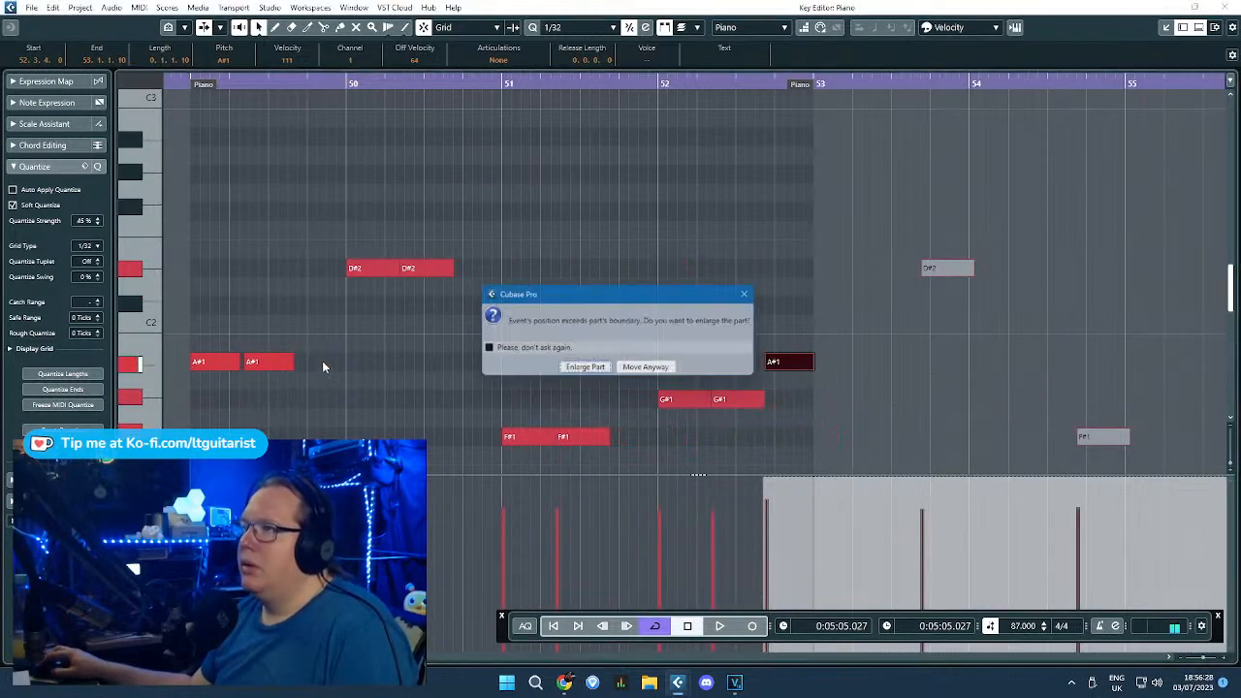
pyautogui.click(632, 369)
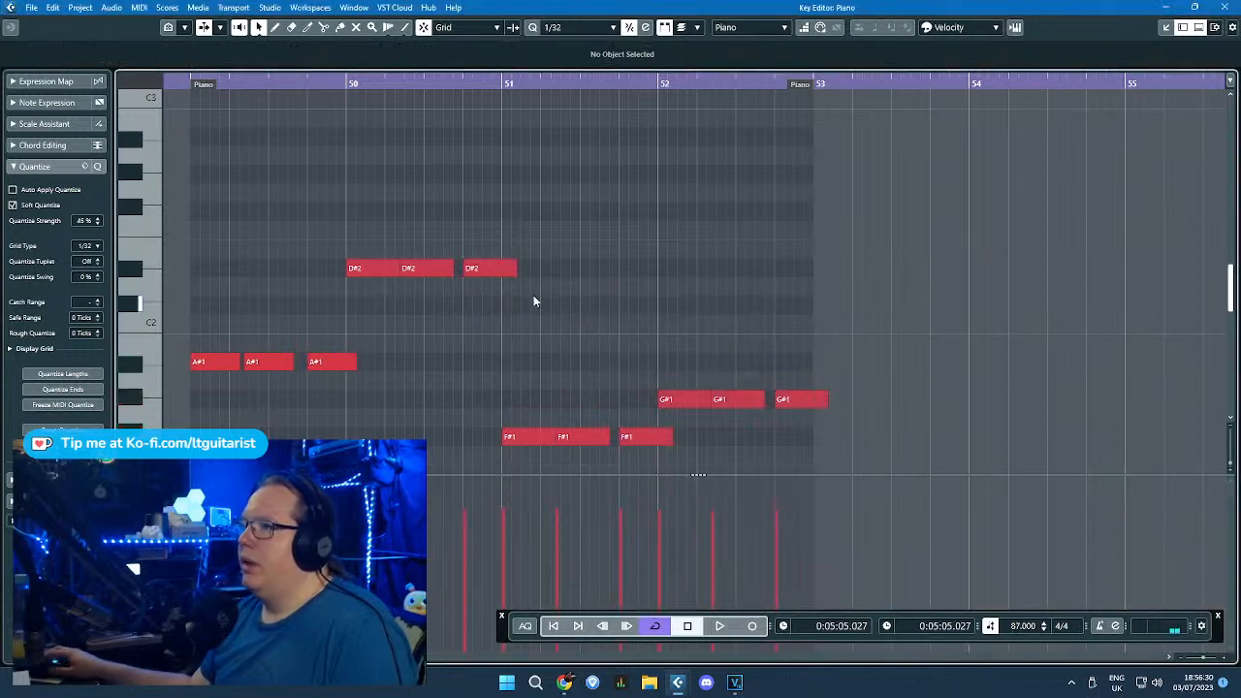
# Step: Adjust the A#1 and D#2 note edges in bars 49 and 50 so the third hits end inside their bars
pyautogui.click(390, 267)
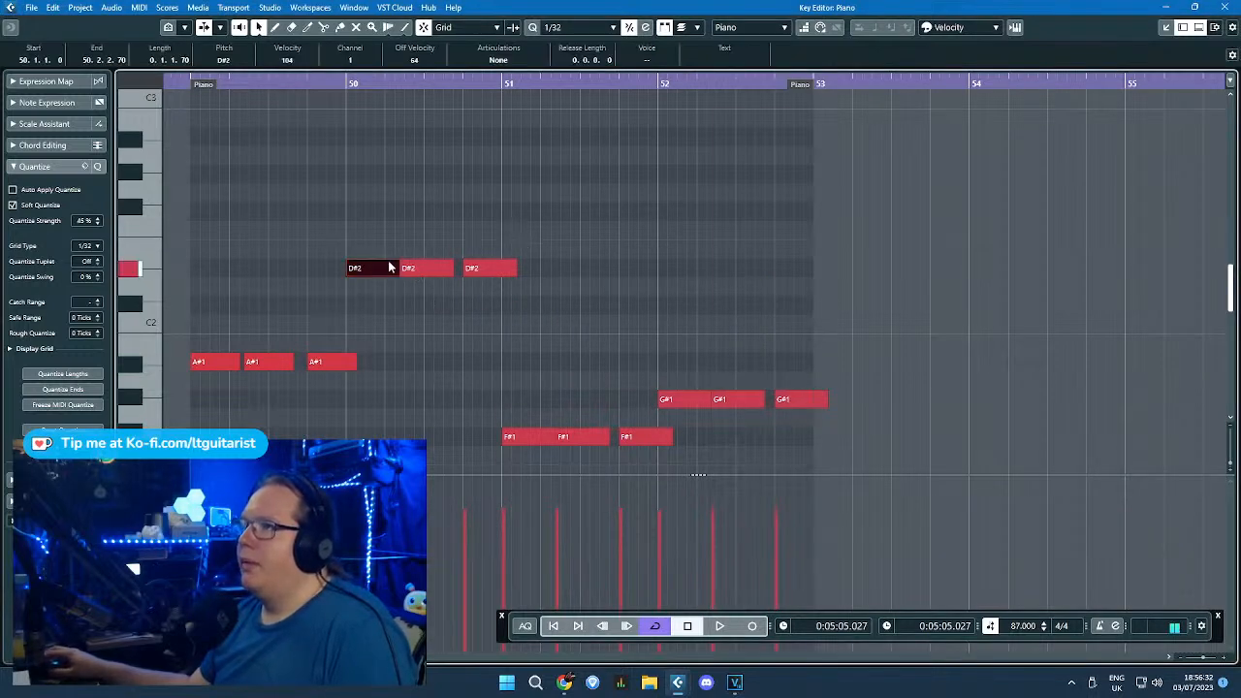
pyautogui.moveTo(401, 267); pyautogui.dragTo(406, 268)
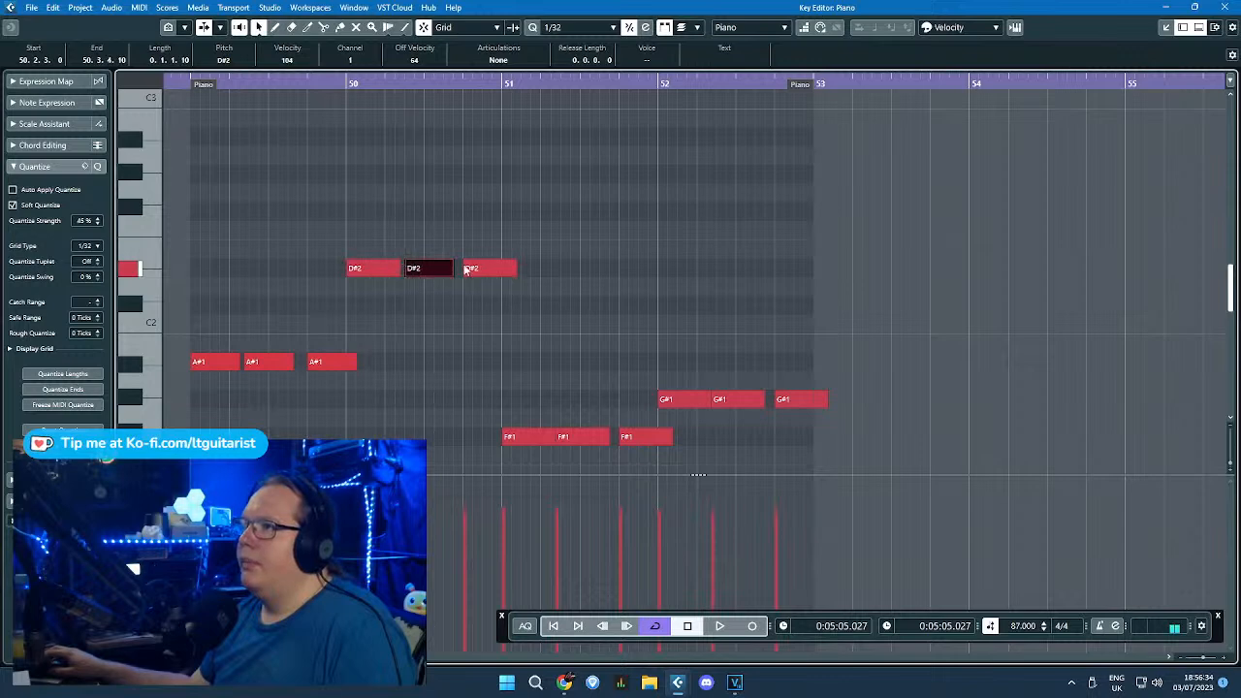
pyautogui.moveTo(511, 273); pyautogui.dragTo(496, 272)
pyautogui.moveTo(356, 364); pyautogui.dragTo(301, 364)
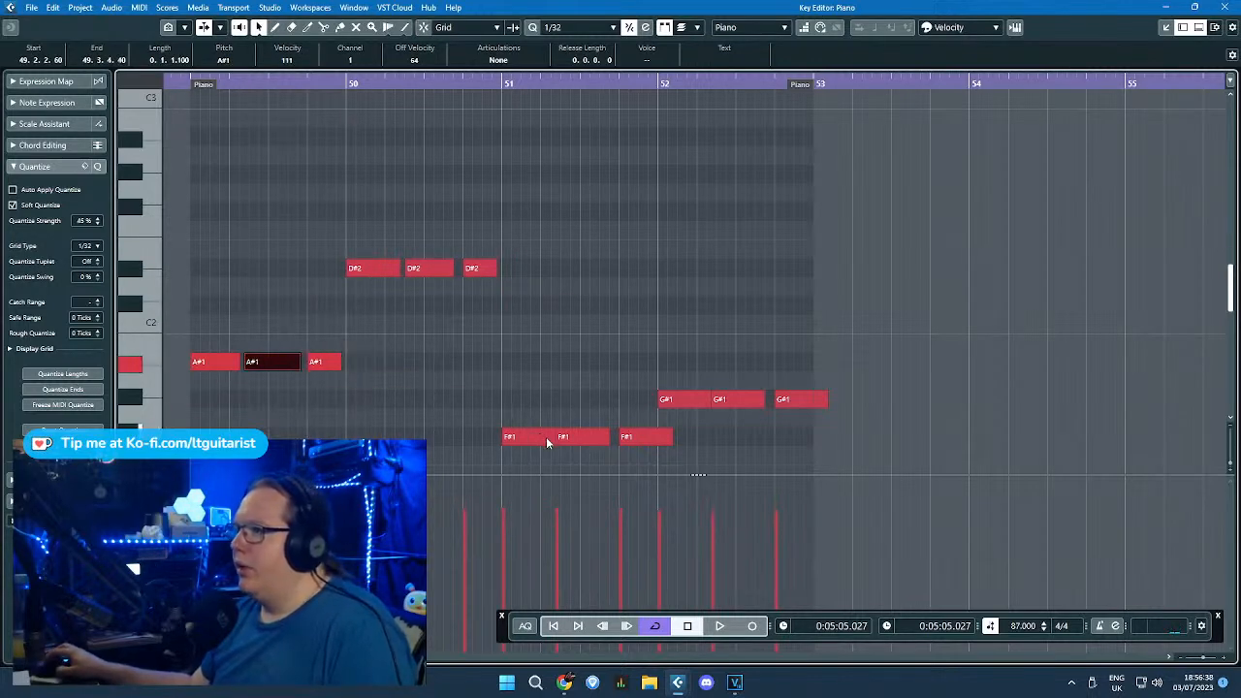
# Step: Trim the F#1 notes in bar 51 so short gaps separate them and the third hit ends inside the bar
pyautogui.click(548, 436)
pyautogui.moveTo(551, 439); pyautogui.dragTo(548, 440)
pyautogui.click(579, 441)
pyautogui.keyDown('ctrl'); pyautogui.scroll(3, 570, 442); pyautogui.keyUp('ctrl')
pyautogui.scroll(-5, 567, 339)
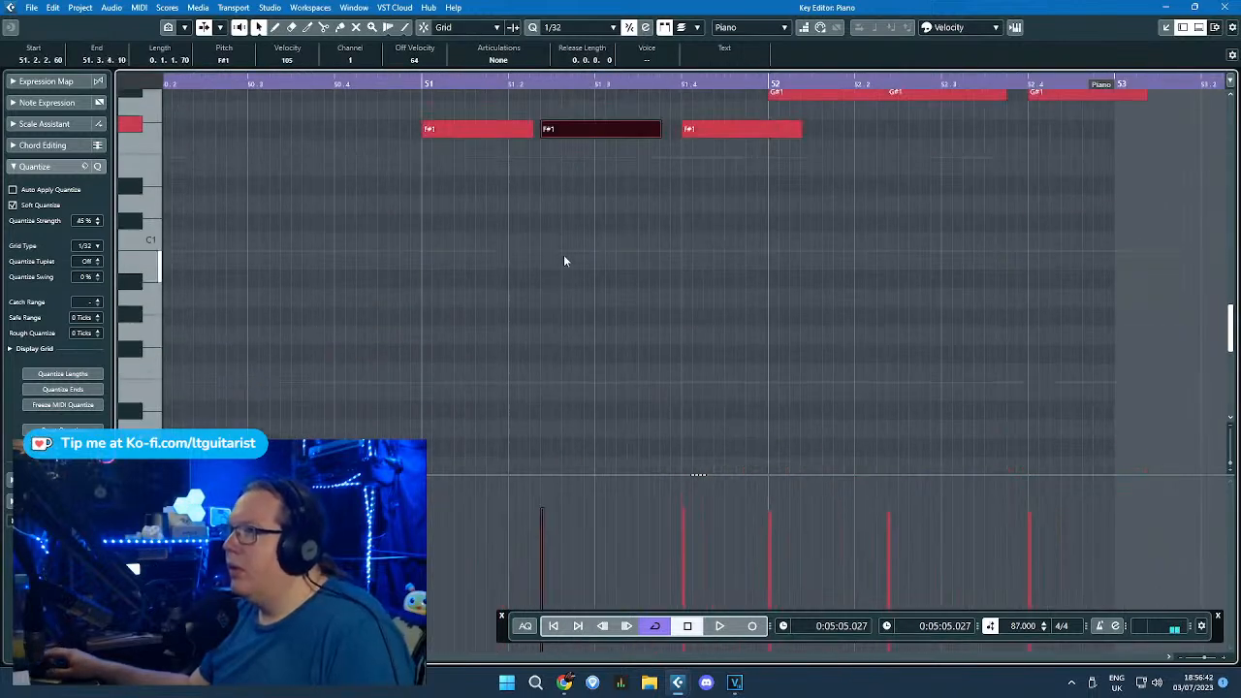
pyautogui.moveTo(545, 129); pyautogui.dragTo(559, 130)
pyautogui.scroll(3, 798, 234)
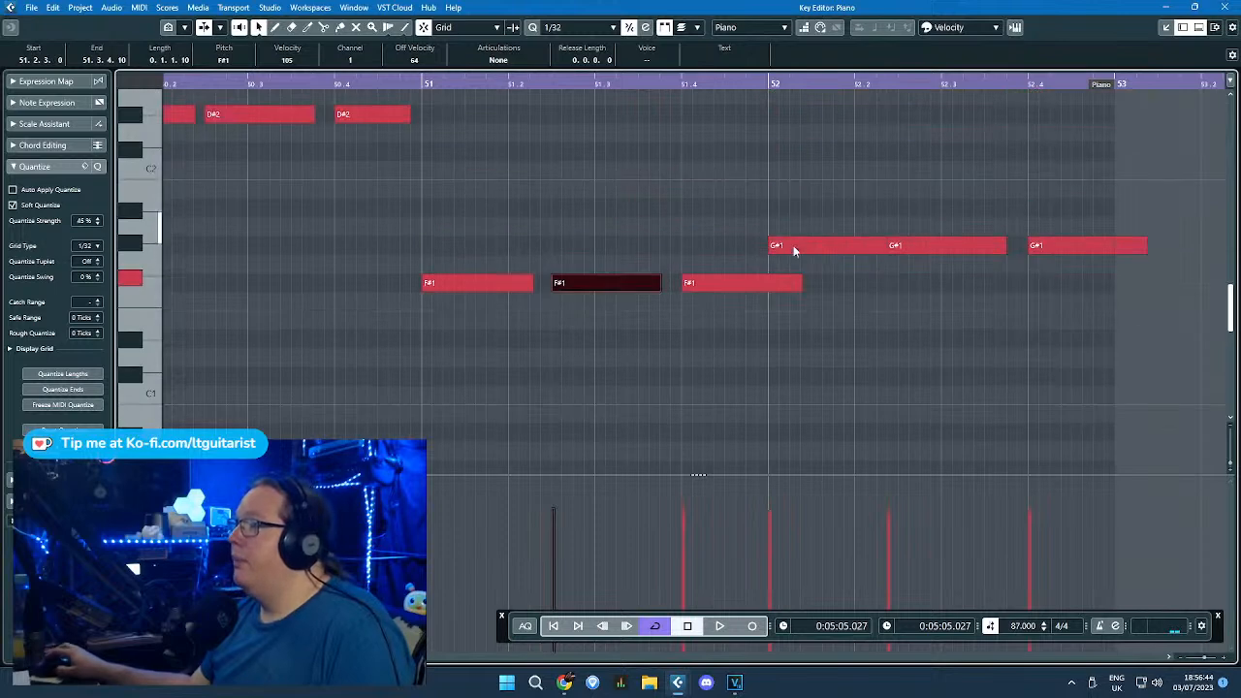
pyautogui.moveTo(800, 280); pyautogui.dragTo(758, 282)
# Step: Trim the G#1 notes in bar 52 to leave gaps between them, with the third hit ending before bar 53
pyautogui.moveTo(885, 245)
pyautogui.mouseDown()
pyautogui.moveTo(865, 250)
pyautogui.moveTo(899, 246)
pyautogui.mouseUp()
pyautogui.click(951, 254)
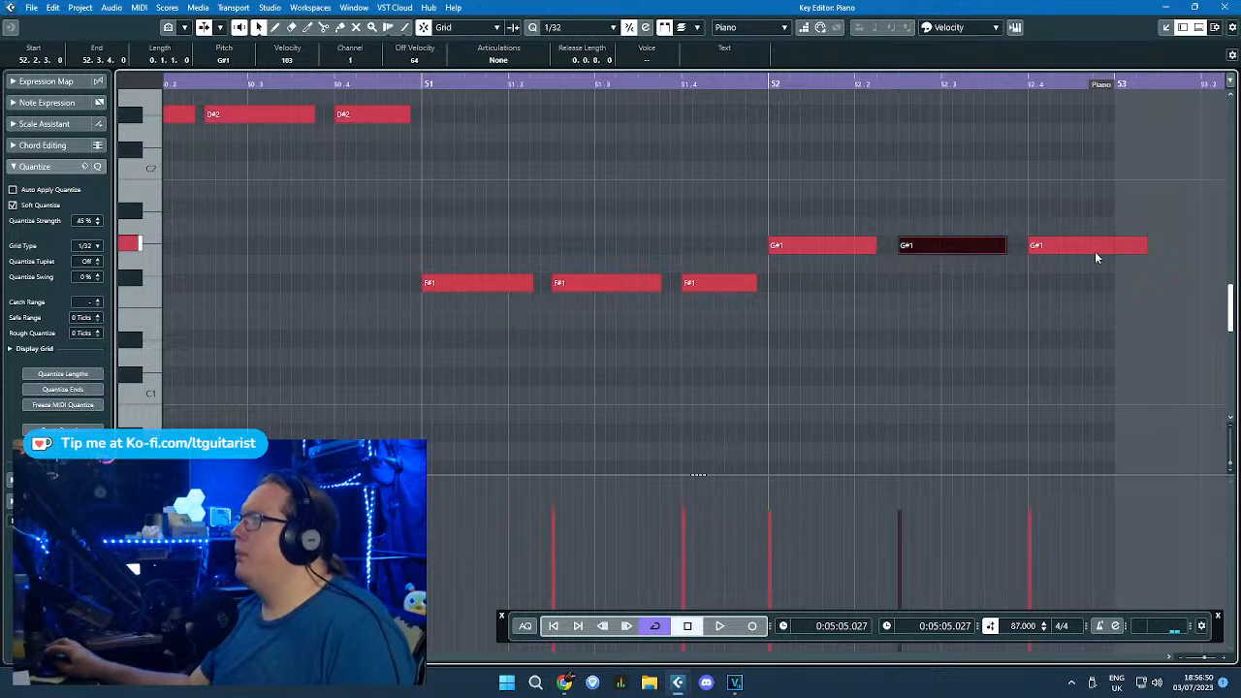
pyautogui.moveTo(1142, 244); pyautogui.dragTo(1103, 269)
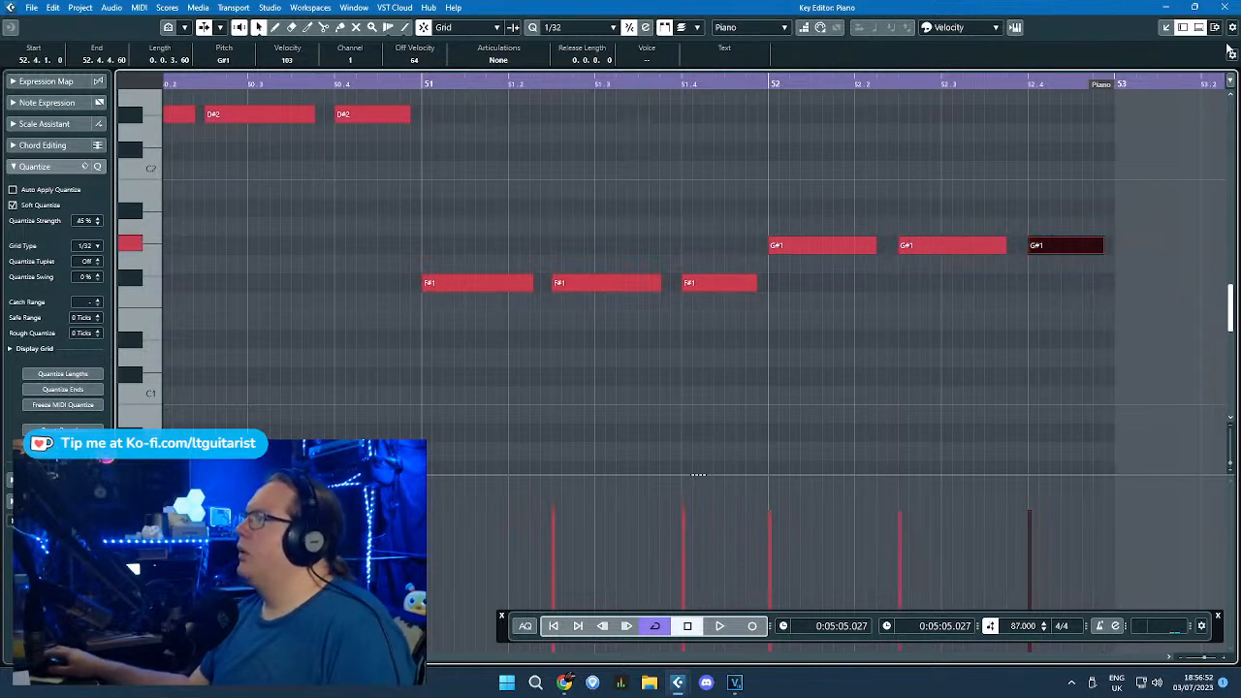
# Step: Duplicate the edited Bass part until the copies reach bar 69, and colour the bar 65 copy magenta-purple
pyautogui.click(1221, 7)
pyautogui.hotkey('ctrl', 'd')
pyautogui.hotkey('ctrl', 'd')
pyautogui.hotkey('ctrl', 'd')
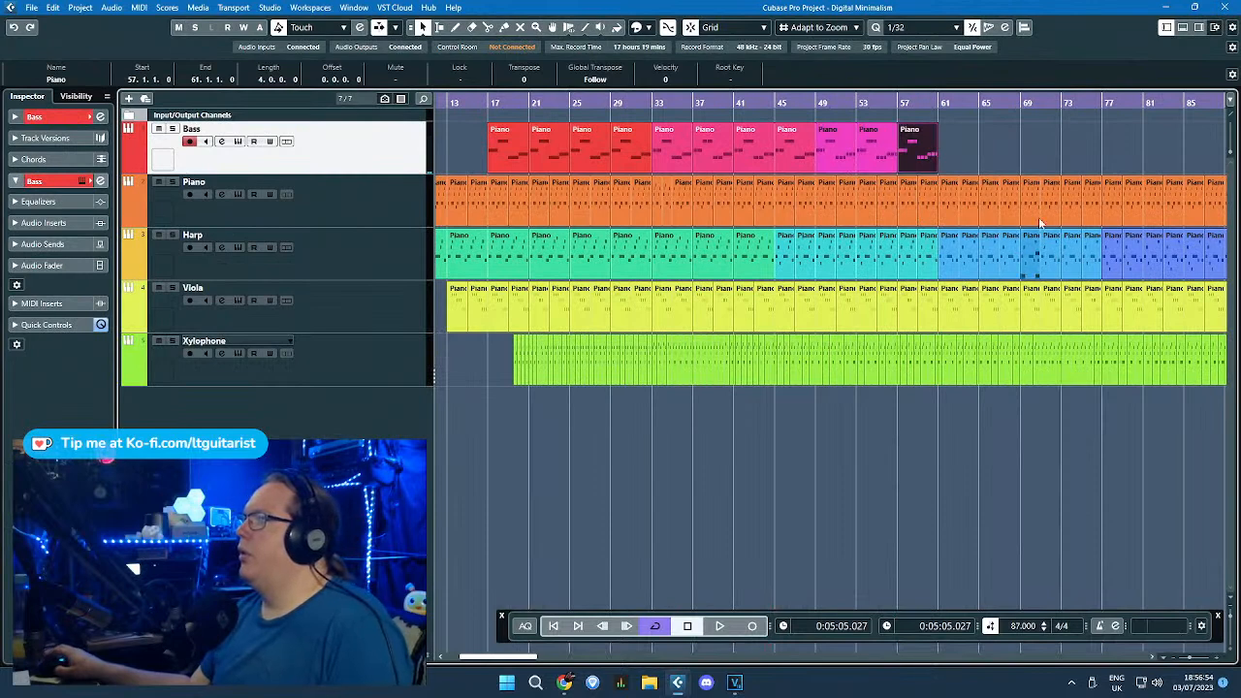
pyautogui.hotkey('ctrl', 'd')
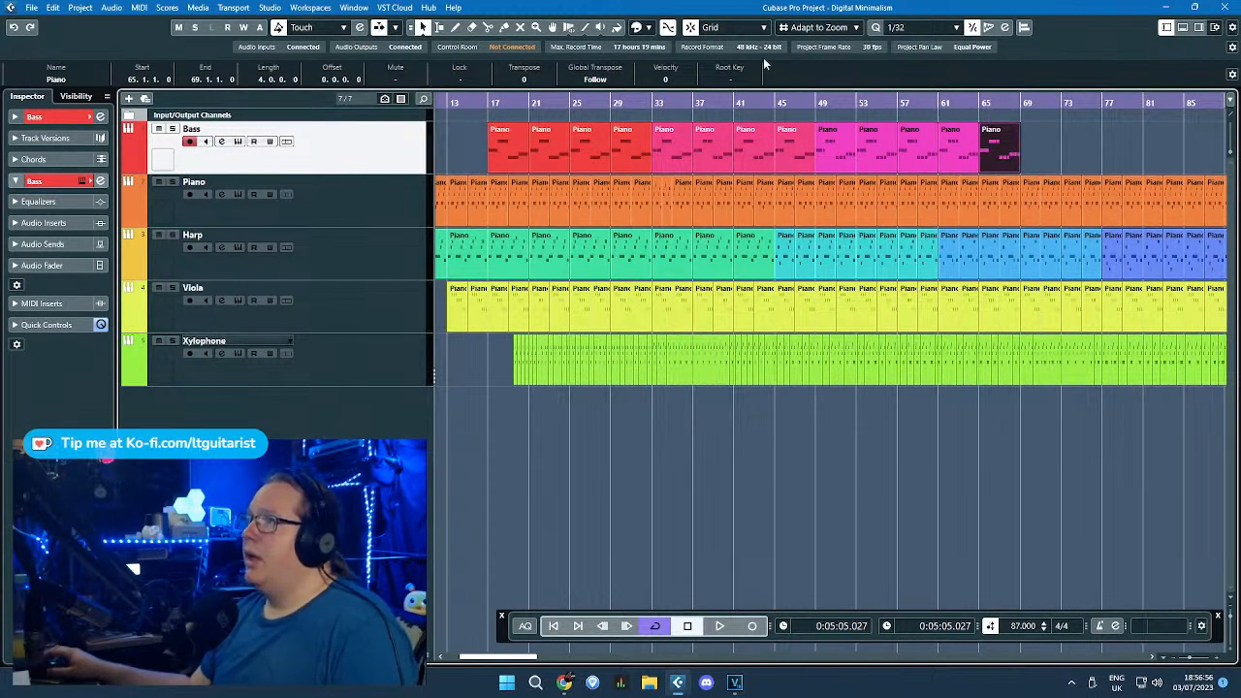
pyautogui.click(650, 30)
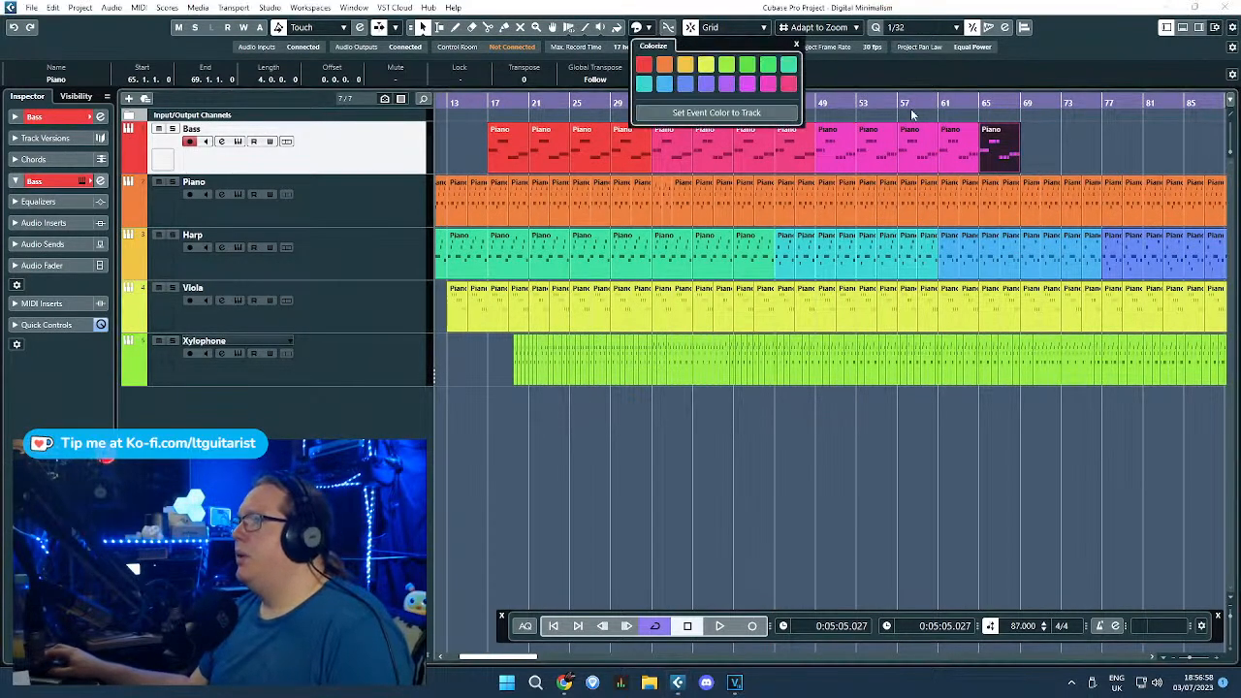
pyautogui.click(1042, 132)
# Step: Remove the repeated hits from the bar 65 Bass part, keeping only the first note of each bar
pyautogui.doubleClick(993, 143)
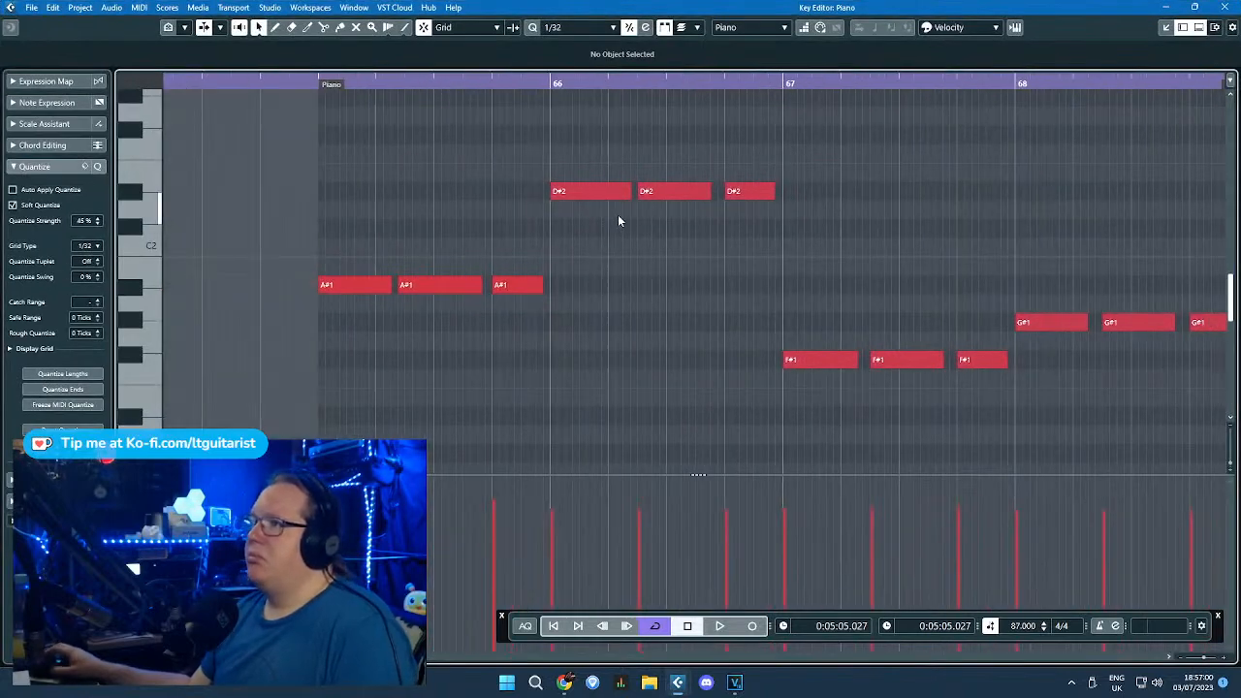
pyautogui.scroll(-2, 495, 185)
pyautogui.moveTo(890, 144); pyautogui.dragTo(605, 315)
pyautogui.press('Delete')
pyautogui.moveTo(925, 265); pyautogui.dragTo(727, 376)
pyautogui.press('Delete')
pyautogui.press('Delete')
pyautogui.moveTo(559, 342); pyautogui.dragTo(543, 287)
pyautogui.press('Delete')
# Step: Fill bar 65 with four short A#1 notes and bar 66 with four short D#2 notes, one per beat
pyautogui.scroll(1, 438, 292)
pyautogui.hotkey('ctrl', 'd')
pyautogui.click(628, 193)
pyautogui.moveTo(632, 196); pyautogui.dragTo(596, 195)
pyautogui.hotkey('ctrl', 'd')
pyautogui.hotkey('ctrl', 'd')
pyautogui.moveTo(670, 193); pyautogui.dragTo(675, 194)
# Step: Fill bar 67 with four short F#1 notes and bar 68 with four short G#1 notes, one per beat
pyautogui.click(767, 313)
pyautogui.moveTo(819, 357); pyautogui.dragTo(919, 366)
pyautogui.hotkey('ctrl', 'd')
pyautogui.hotkey('ctrl', 'd')
pyautogui.moveTo(1005, 332); pyautogui.dragTo(1104, 329)
pyautogui.hotkey('ctrl', 'd')
pyautogui.hotkey('ctrl', 'd')
pyautogui.hotkey('ctrl', 'd')
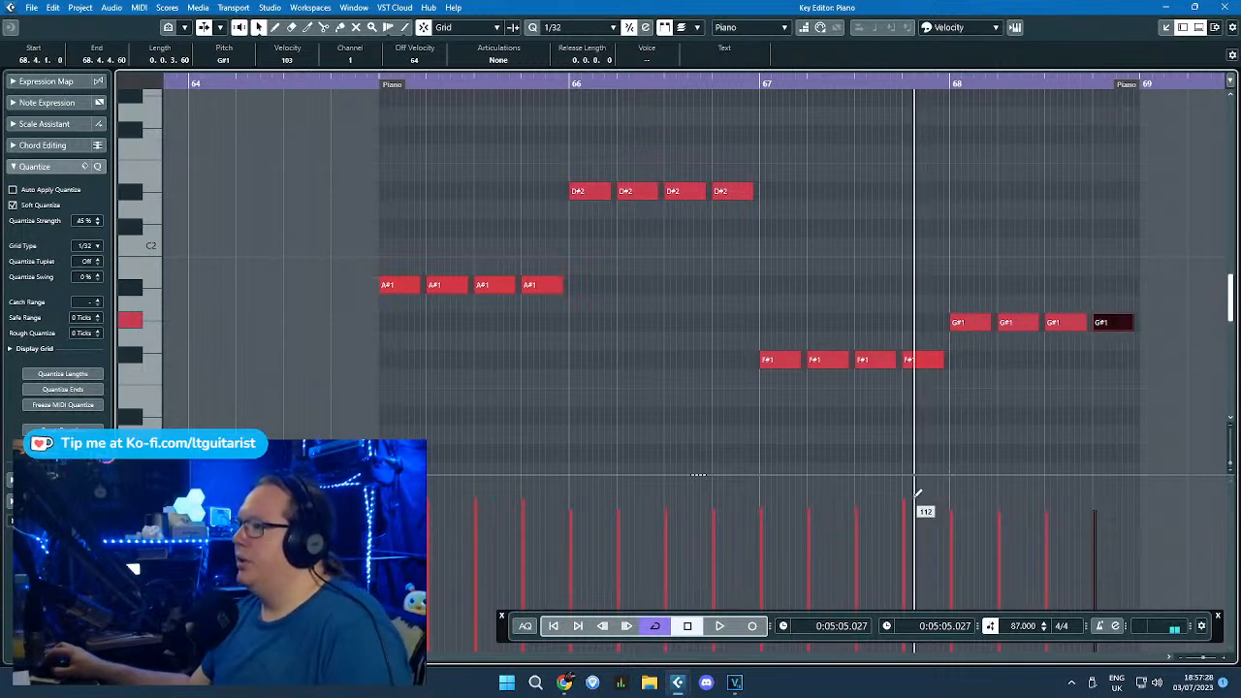
# Step: Vary the velocities of the repeated notes in bars 65 to 68, making the second hit of each bar softer
pyautogui.click(964, 502)
pyautogui.click(1005, 514)
pyautogui.click(1057, 504)
pyautogui.click(1106, 514)
pyautogui.click(903, 516)
pyautogui.click(809, 523)
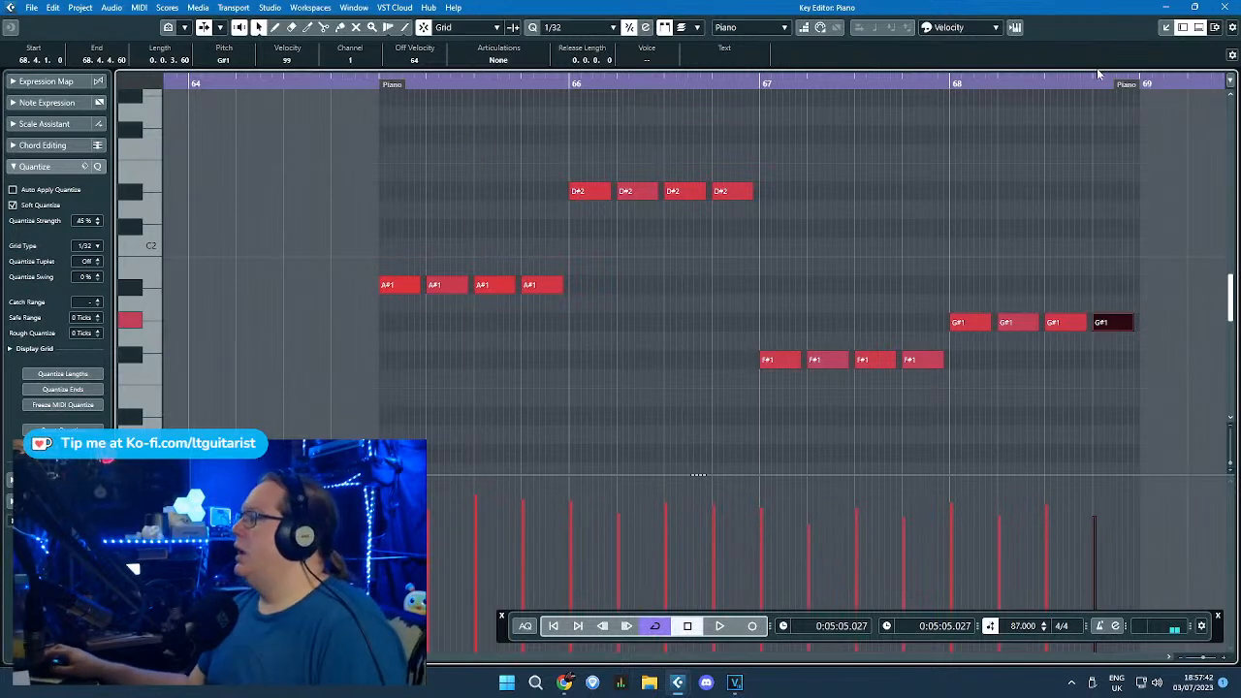
# Step: Duplicate the bar 65 Bass part repeatedly until the copies fill the track up to bar 85
pyautogui.click(1225, 7)
pyautogui.click(1049, 141)
pyautogui.click(1004, 153)
pyautogui.hotkey('ctrl', 'd')
pyautogui.hotkey('ctrl', 'd')
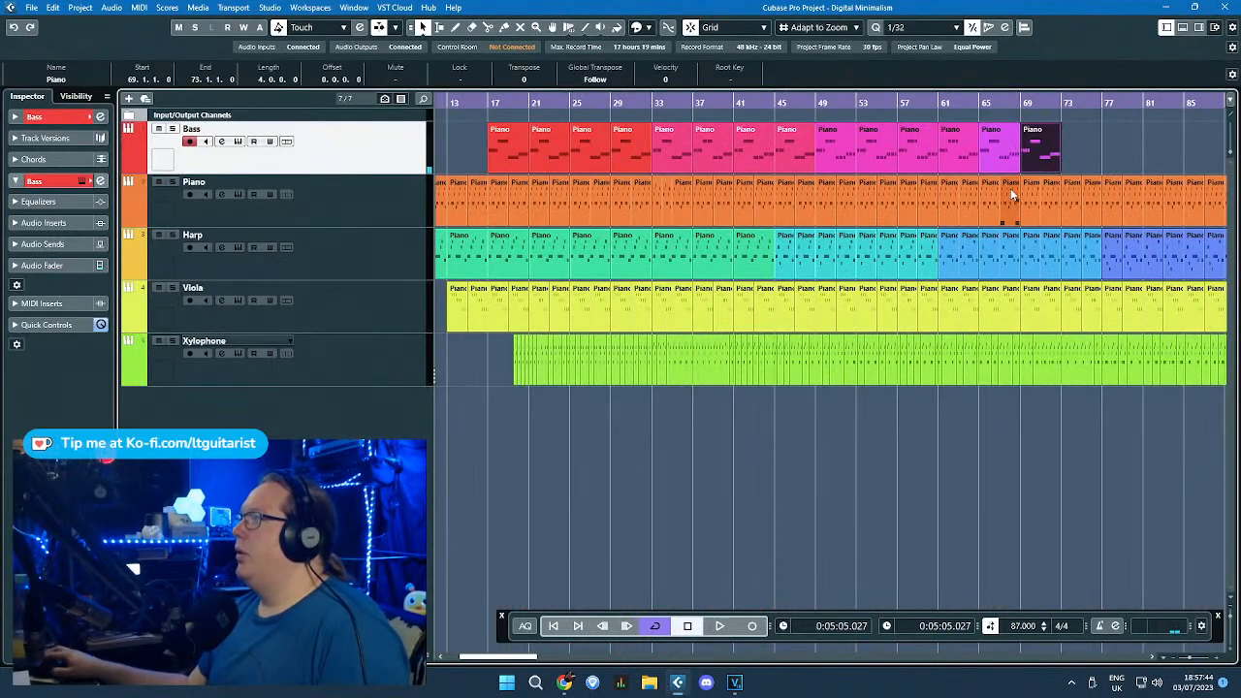
pyautogui.scroll(3, 1134, 172)
pyautogui.scroll(2, 1141, 155)
pyautogui.hotkey('ctrl', 'd')
pyautogui.click(1182, 140)
pyautogui.hscroll(3, 1154, 136)
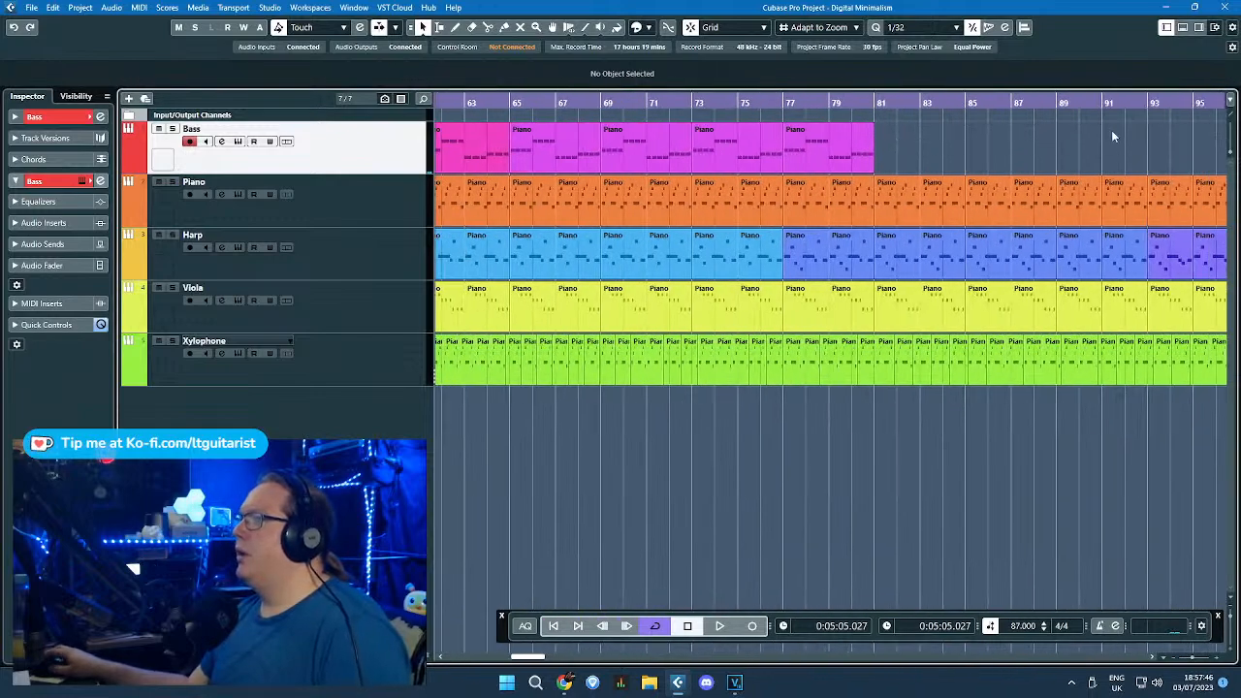
pyautogui.click(868, 143)
pyautogui.hotkey('ctrl', 'd')
# Step: Rework the bar 81 A#1 notes into three shorter syncopated hits in the first two beats, and delete the fourth note
pyautogui.doubleClick(918, 145)
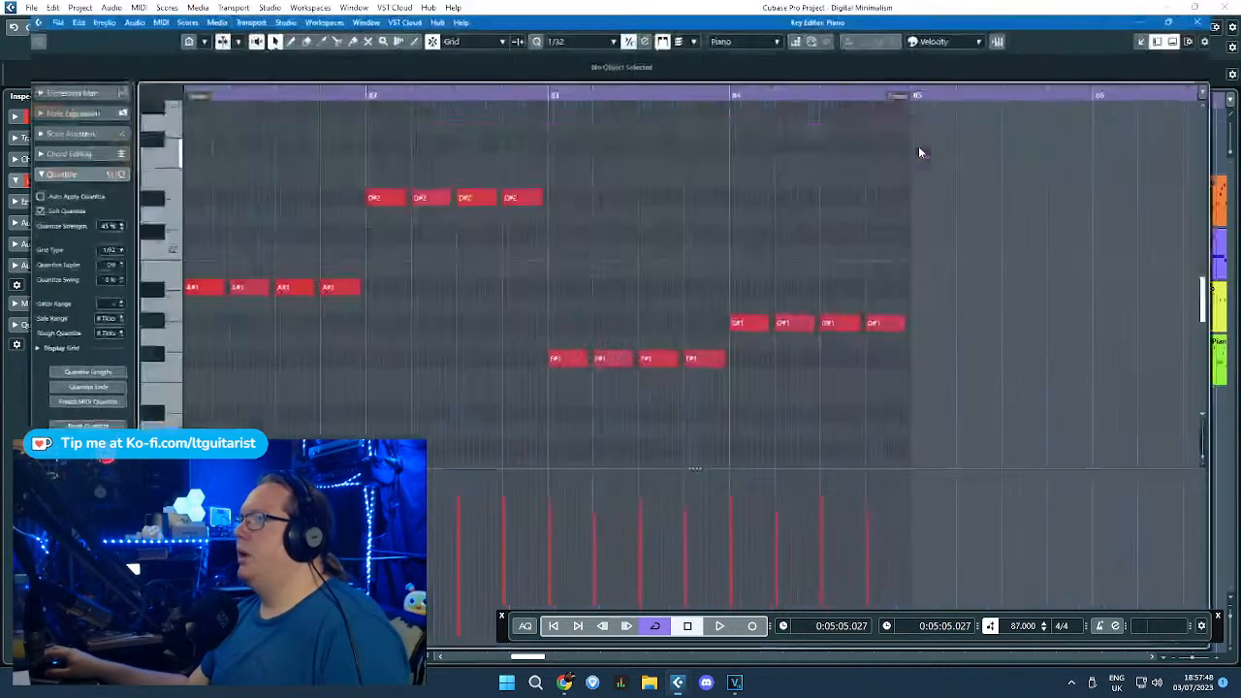
pyautogui.moveTo(169, 248); pyautogui.dragTo(165, 248)
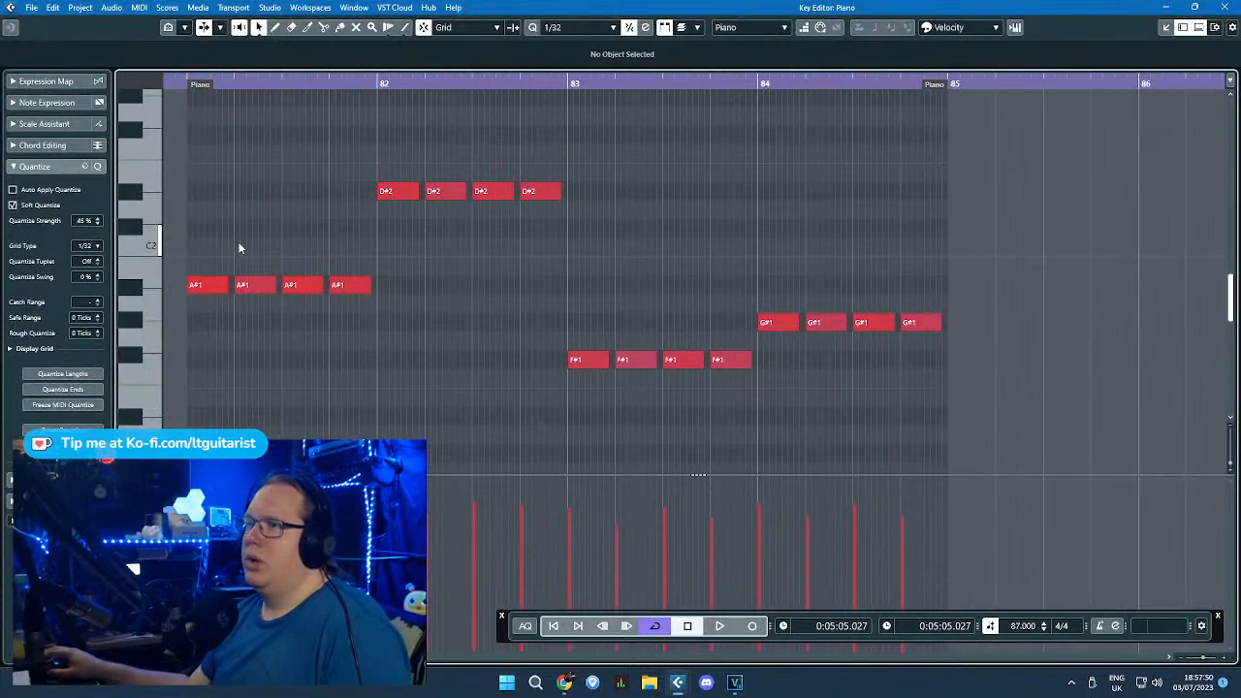
pyautogui.scroll(2, 236, 241)
pyautogui.scroll(-1, 231, 242)
pyautogui.hscroll(-2, 231, 243)
pyautogui.moveTo(244, 285); pyautogui.dragTo(298, 288)
pyautogui.scroll(2, 298, 288)
pyautogui.moveTo(319, 288); pyautogui.dragTo(311, 288)
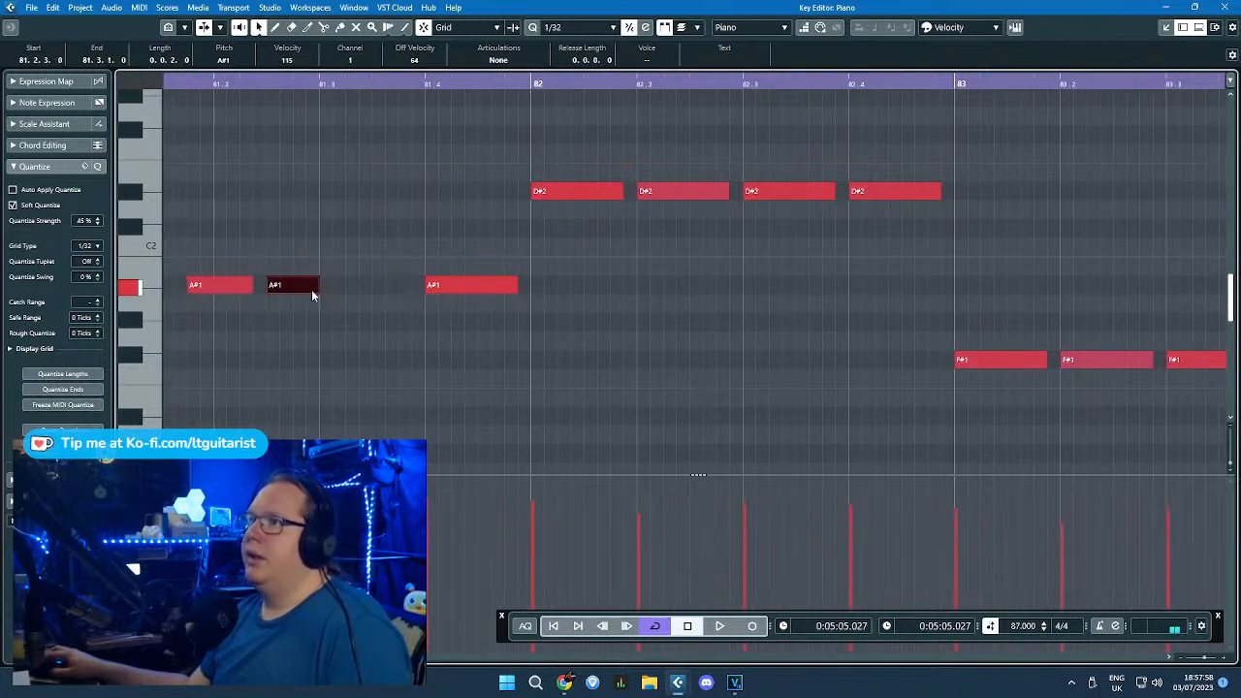
pyautogui.click(452, 294)
pyautogui.press('Delete')
# Step: Lengthen the first A#1, shorten the second, and duplicate the three-note group into the second half of bar 81
pyautogui.scroll(-2, 424, 310)
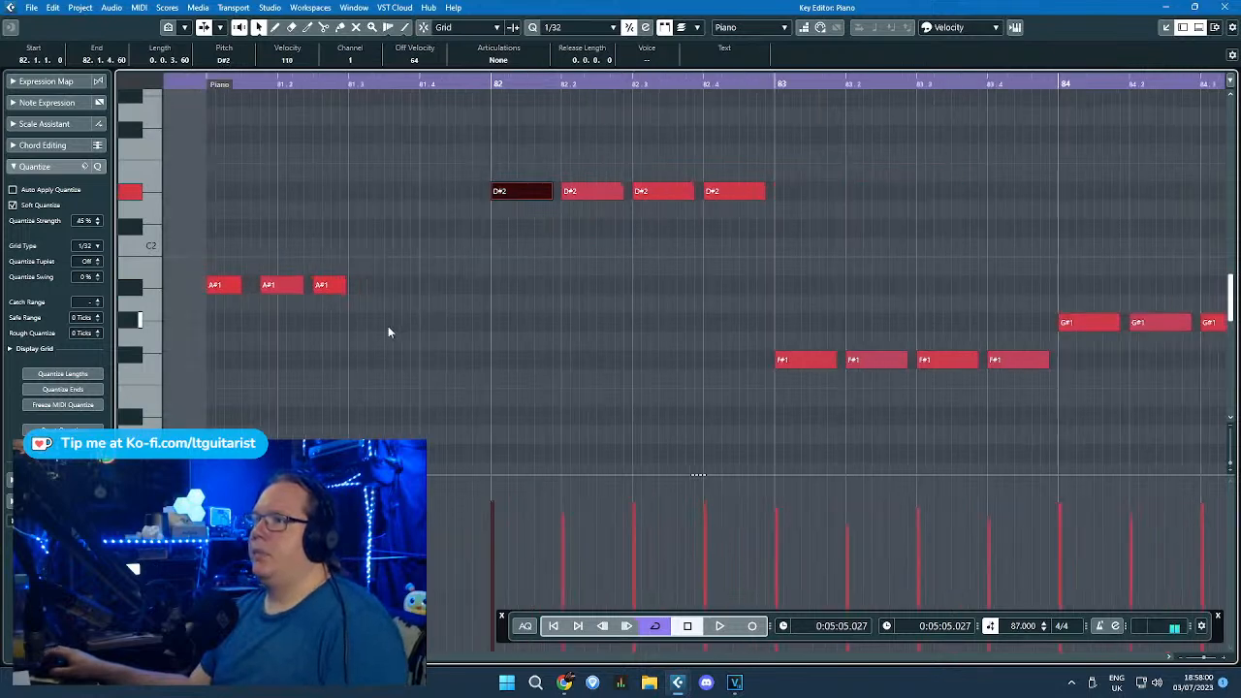
pyautogui.moveTo(240, 290); pyautogui.dragTo(281, 289)
pyautogui.moveTo(371, 313); pyautogui.dragTo(235, 278)
pyautogui.hotkey('ctrl', 'd')
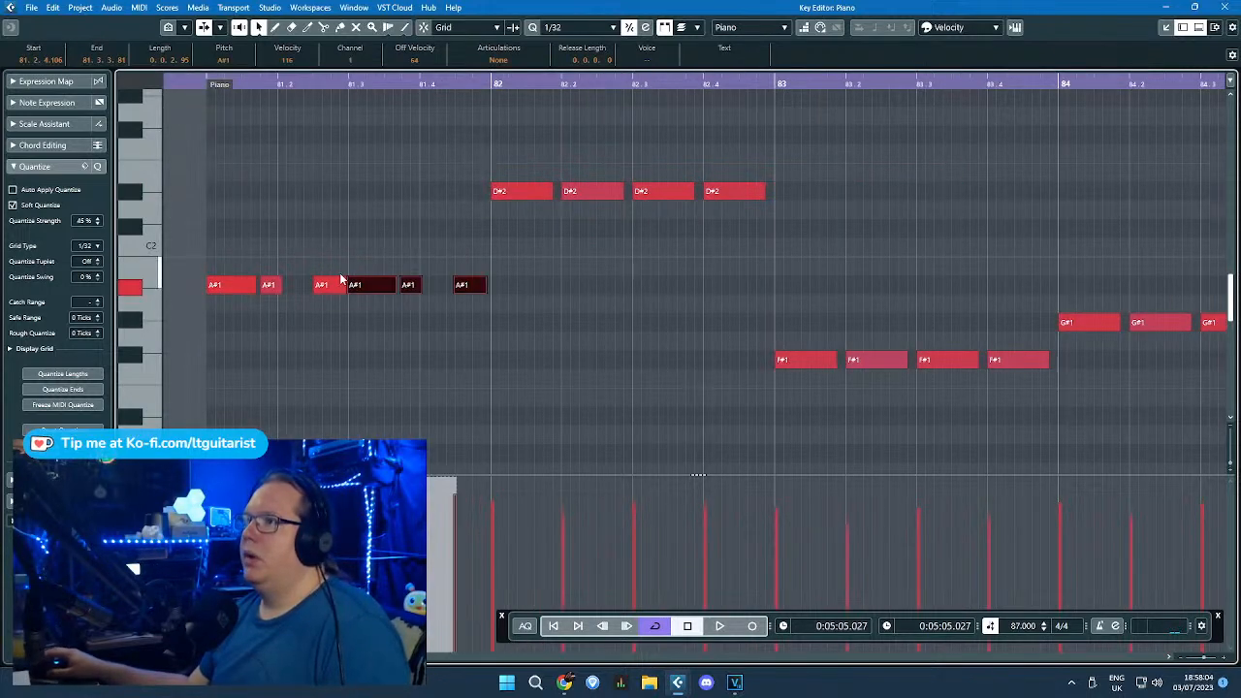
pyautogui.moveTo(361, 285); pyautogui.dragTo(363, 285)
pyautogui.click(400, 258)
# Step: Replace the D#2 notes in bar 82 with a copy of the six-note bar 81 rhythm moved up to D#2
pyautogui.moveTo(758, 236); pyautogui.dragTo(516, 169)
pyautogui.press('Delete')
pyautogui.moveTo(623, 215); pyautogui.dragTo(227, 312)
pyautogui.hotkey('ctrl', 'd')
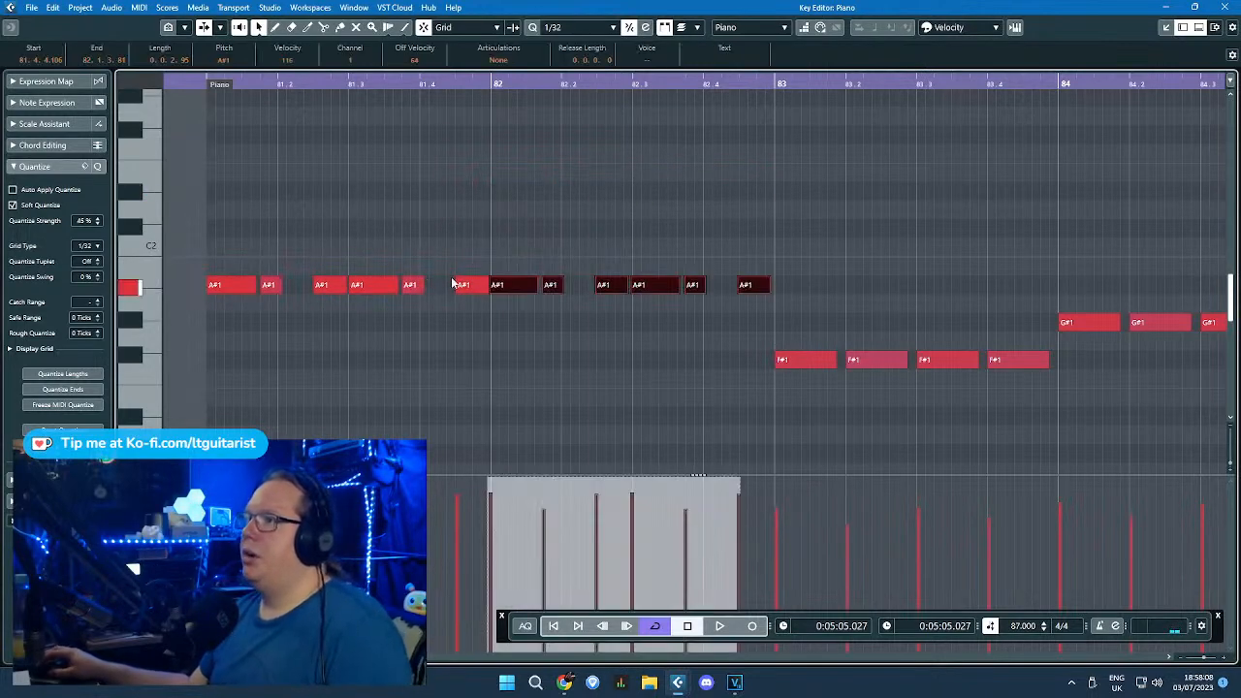
pyautogui.moveTo(515, 285); pyautogui.dragTo(509, 197)
pyautogui.press('g')
# Step: Replace the notes in bars 83 and 84 with copies of the syncopated rhythm on F#1 and G#1
pyautogui.moveTo(625, 242); pyautogui.dragTo(281, 183)
pyautogui.press('Delete')
pyautogui.hotkey('ctrl', 'd')
pyautogui.moveTo(732, 292); pyautogui.dragTo(734, 369)
pyautogui.moveTo(903, 255); pyautogui.dragTo(1168, 282)
pyautogui.press('Down')
pyautogui.press('Down')
pyautogui.press('Down')
pyautogui.click(1218, 8)
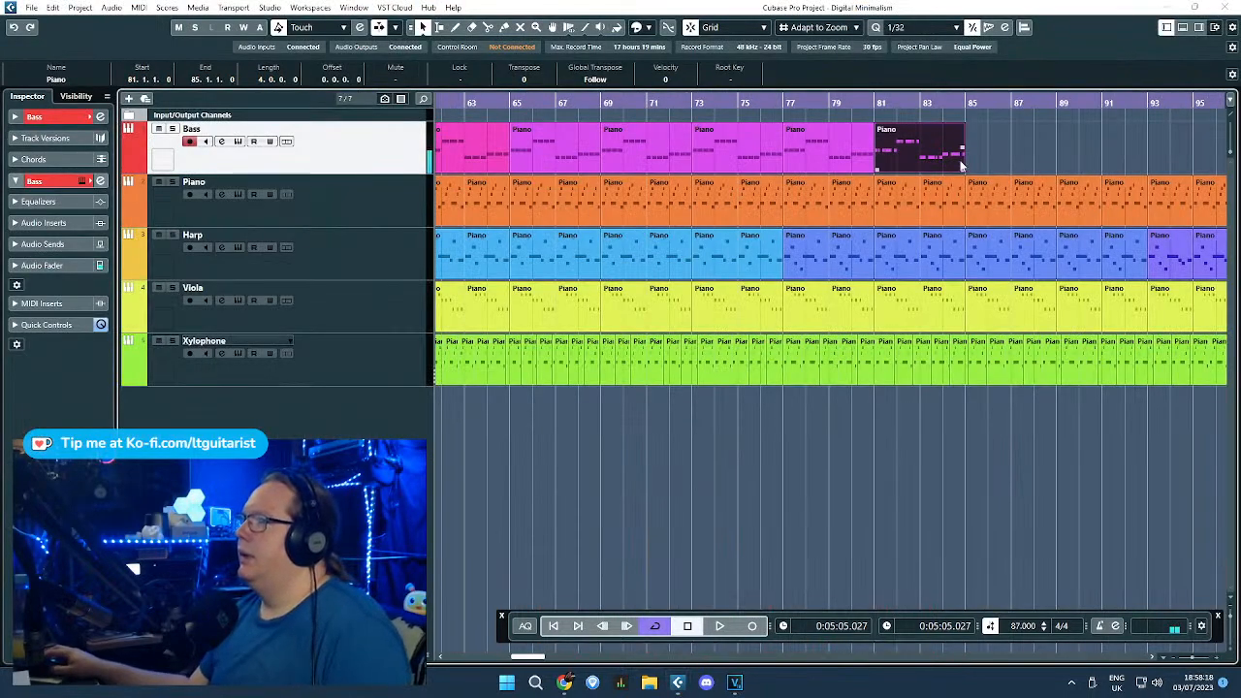
# Step: Colour the bar 81 Bass part purple
pyautogui.click(649, 29)
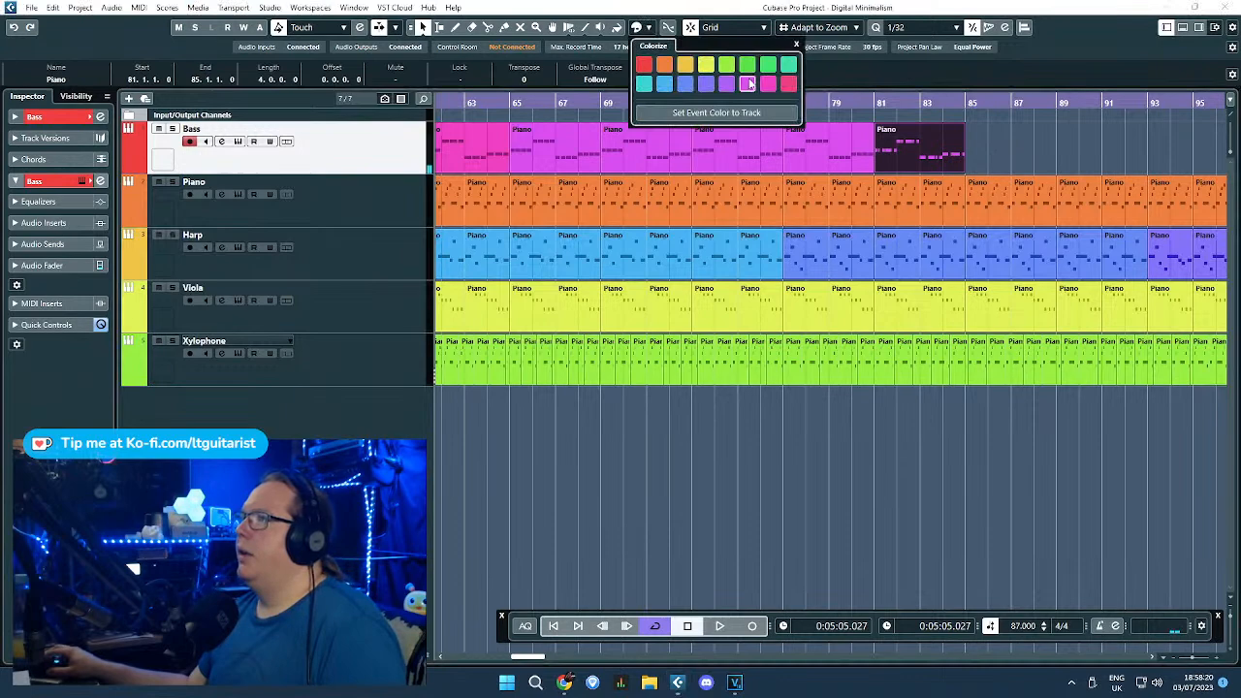
pyautogui.click(730, 86)
pyautogui.click(983, 124)
# Step: Duplicate the purple bar 81 Bass part until the copies reach bar 101
pyautogui.click(917, 153)
pyautogui.hotkey('ctrl', 'd')
pyautogui.scroll(-5, 861, 200)
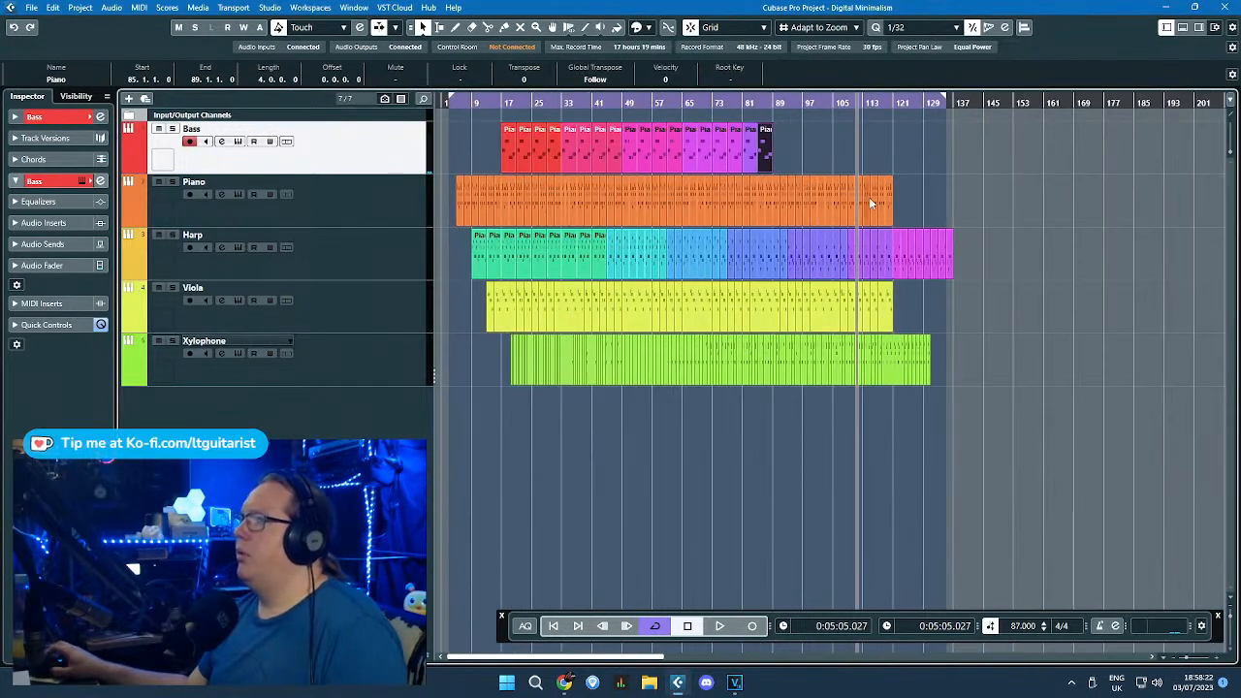
pyautogui.scroll(3, 843, 200)
pyautogui.hotkey('ctrl', 'd')
pyautogui.hotkey('ctrl', 'd')
pyautogui.scroll(3, 727, 201)
pyautogui.hotkey('ctrl', 'd')
# Step: Delete everything but the first A#1 in the bar 97 Bass part and set that note's length to 0.0.2.0
pyautogui.doubleClick(780, 155)
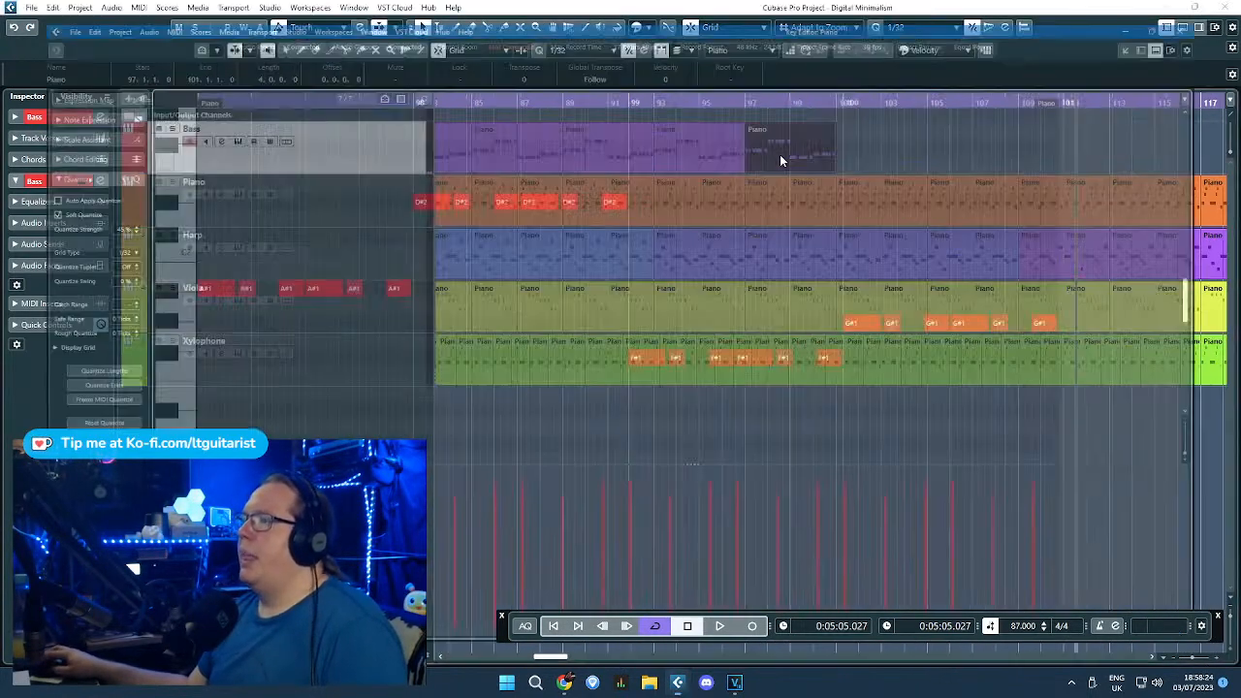
pyautogui.moveTo(1075, 181); pyautogui.dragTo(338, 390)
pyautogui.press('Delete')
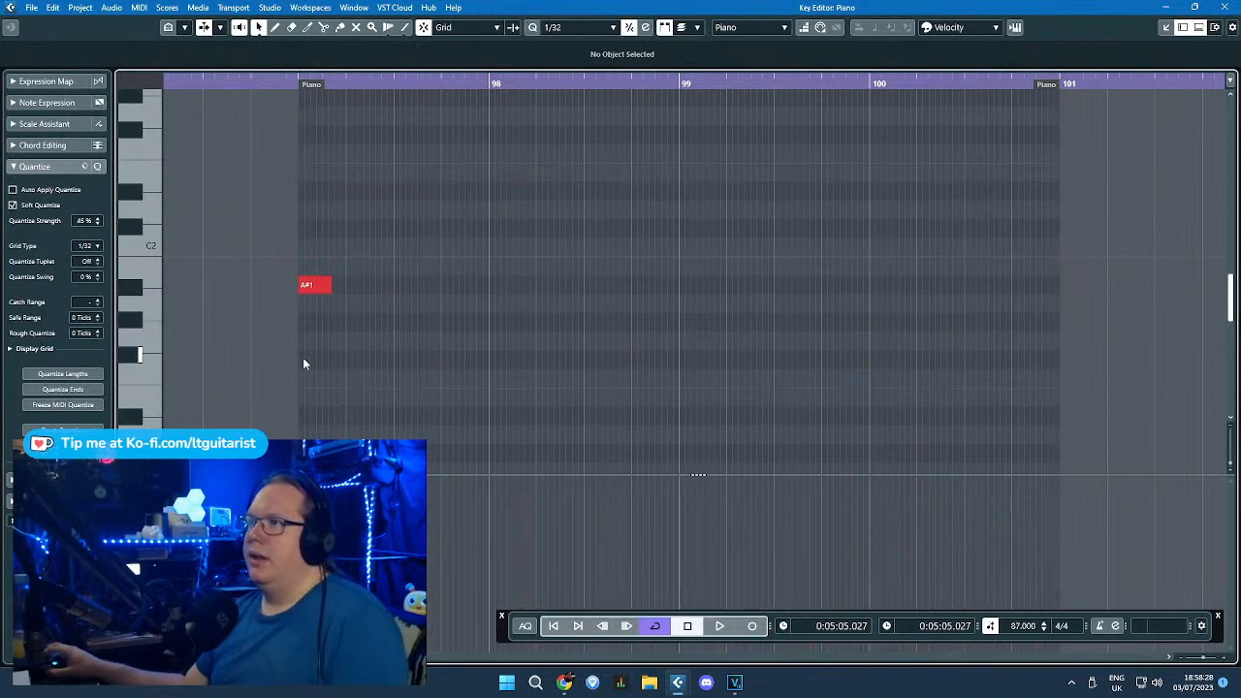
pyautogui.scroll(2, 303, 364)
pyautogui.moveTo(359, 286); pyautogui.dragTo(344, 288)
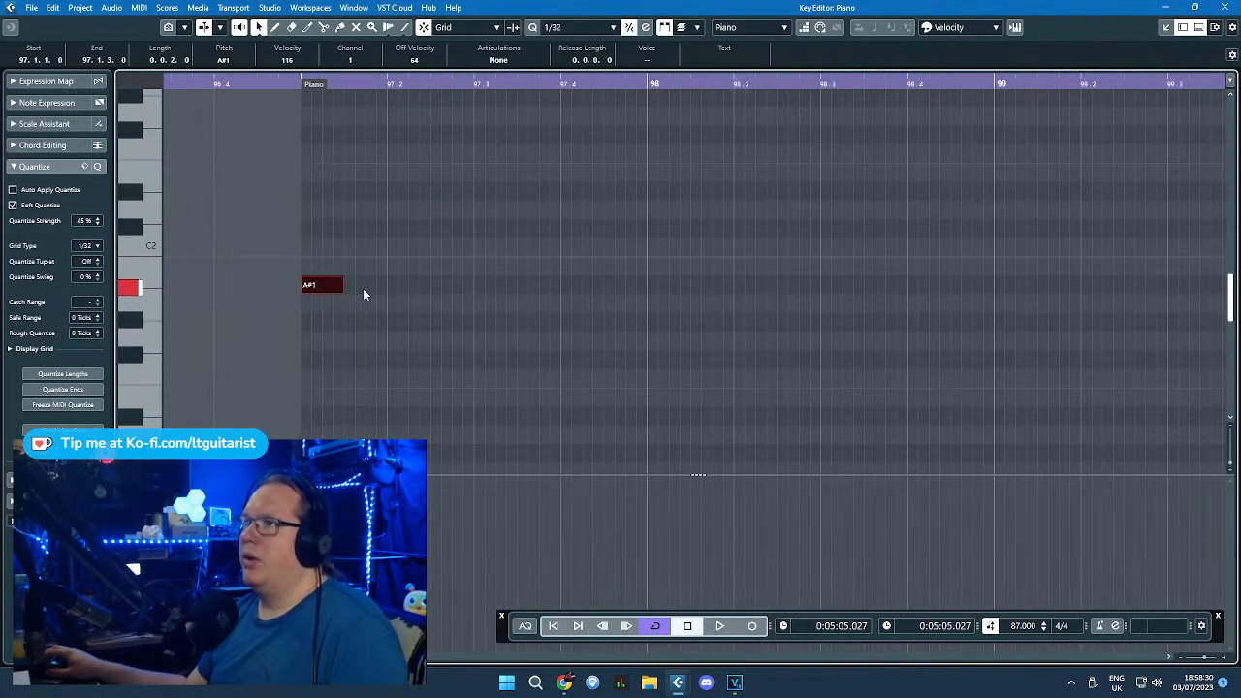
# Step: Duplicate the A#1 into eight eighth notes filling bar 97, and shorten them all slightly to leave gaps
pyautogui.moveTo(418, 417); pyautogui.dragTo(301, 327)
pyautogui.moveTo(299, 263); pyautogui.dragTo(417, 312)
pyautogui.hotkey('ctrl', 'd')
pyautogui.hotkey('ctrl', 'd')
pyautogui.hotkey('ctrl', 'd')
pyautogui.moveTo(716, 349); pyautogui.dragTo(335, 254)
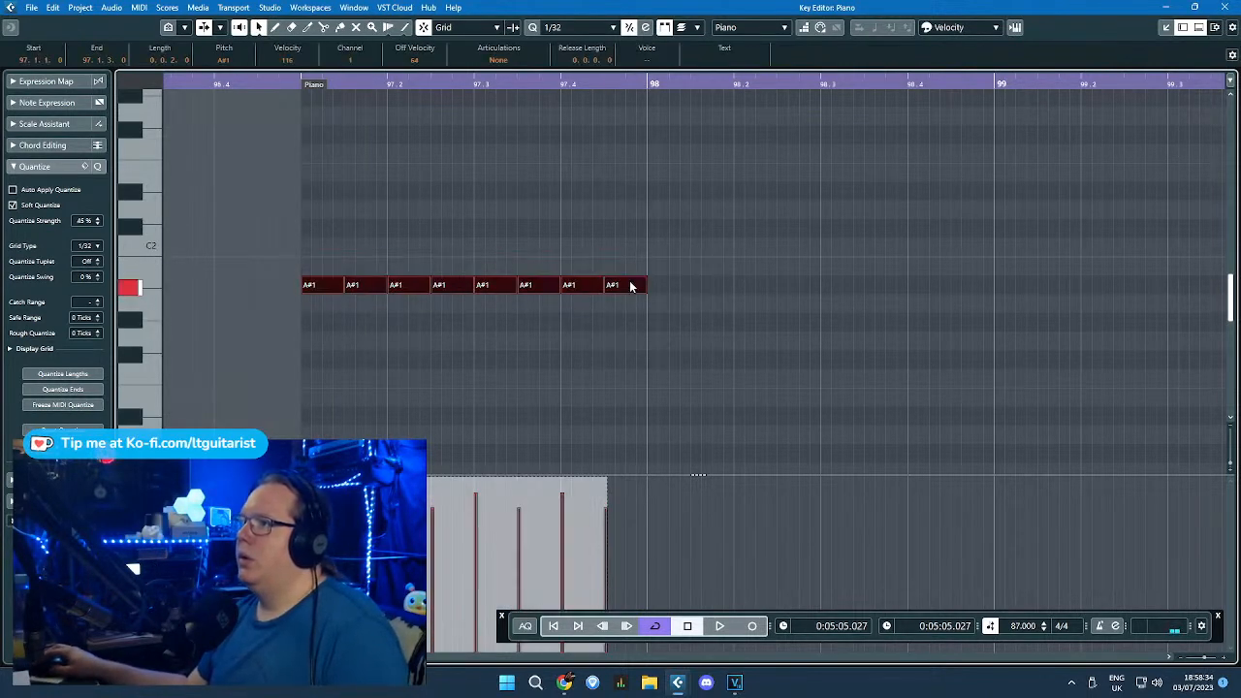
pyautogui.moveTo(694, 330); pyautogui.dragTo(314, 264)
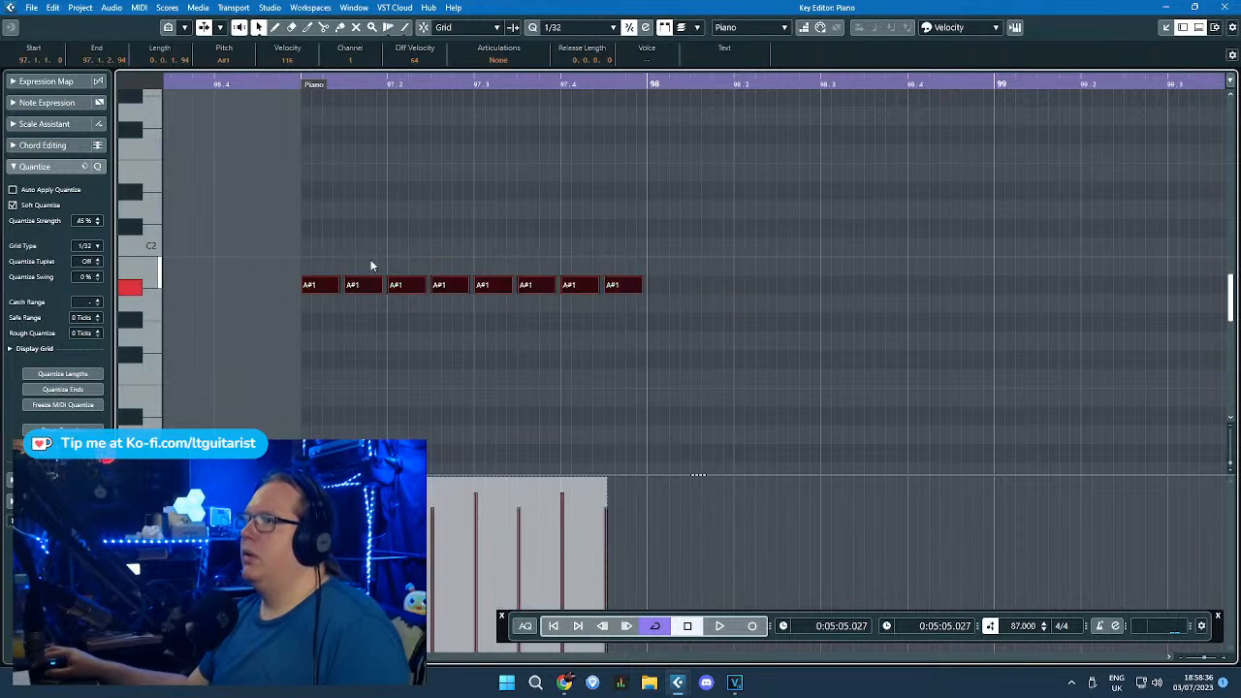
# Step: Duplicate the eight A#1 notes into bar 98 and transpose the copies up five semitones to D#2
pyautogui.hotkey('ctrl', 'd')
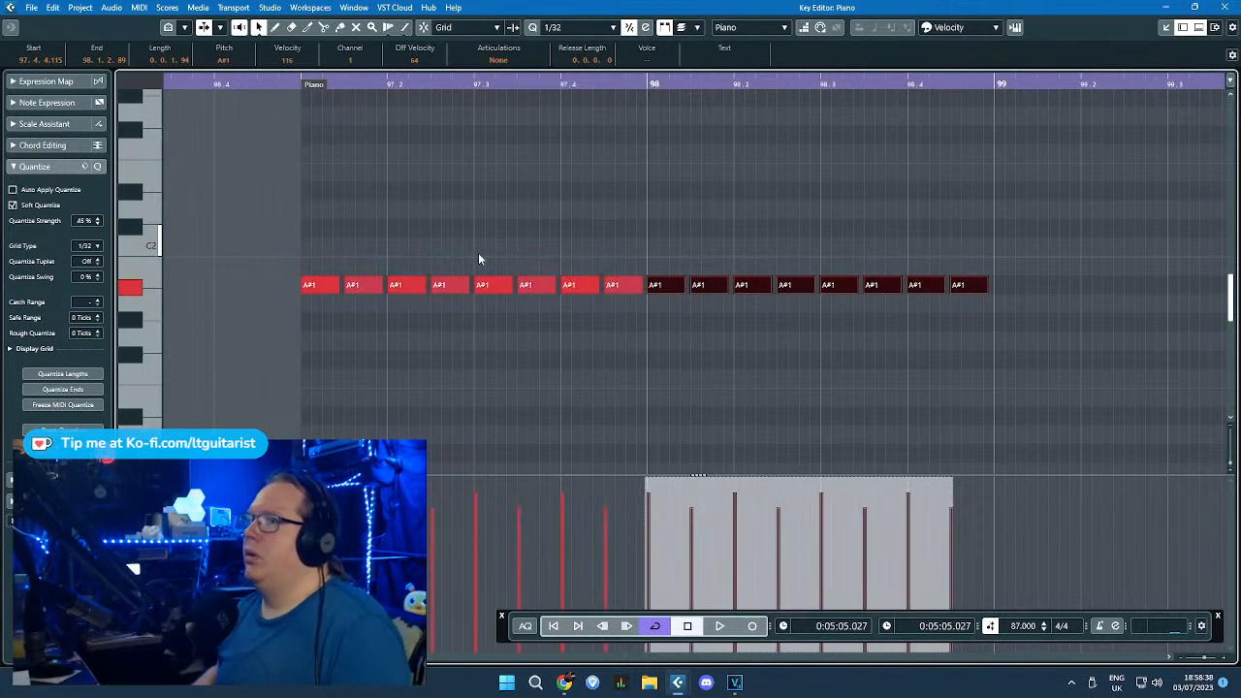
pyautogui.press('Up')
pyautogui.press('Up')
pyautogui.press('Up')
pyautogui.press('Up')
pyautogui.press('Up')
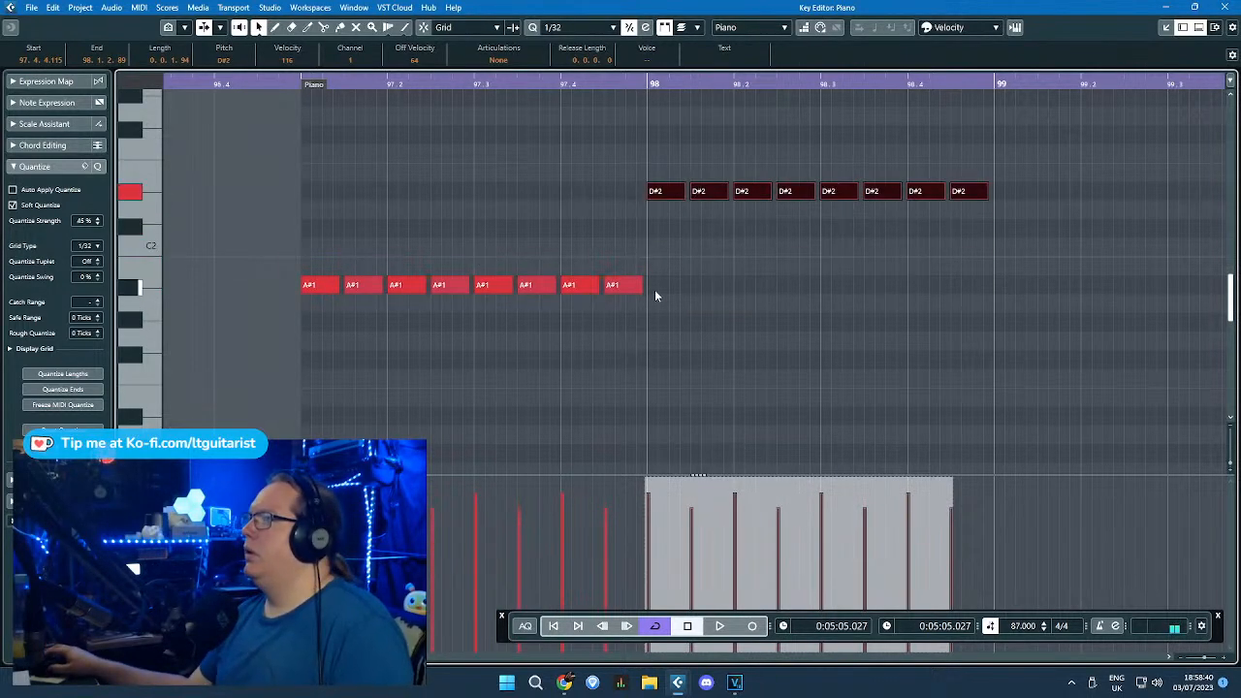
# Step: Duplicate the D#2 notes into bar 99, aligned to the bar start, and transpose the copies down to F#1
pyautogui.hotkey('ctrl', 'd')
pyautogui.scroll(-4, 659, 295)
pyautogui.scroll(3, 719, 276)
pyautogui.moveTo(875, 196); pyautogui.dragTo(900, 222)
pyautogui.press('Down')
pyautogui.press('Down')
pyautogui.press('Down')
pyautogui.press('Down')
pyautogui.press('Down')
pyautogui.press('Down')
pyautogui.press('Down')
pyautogui.press('Down')
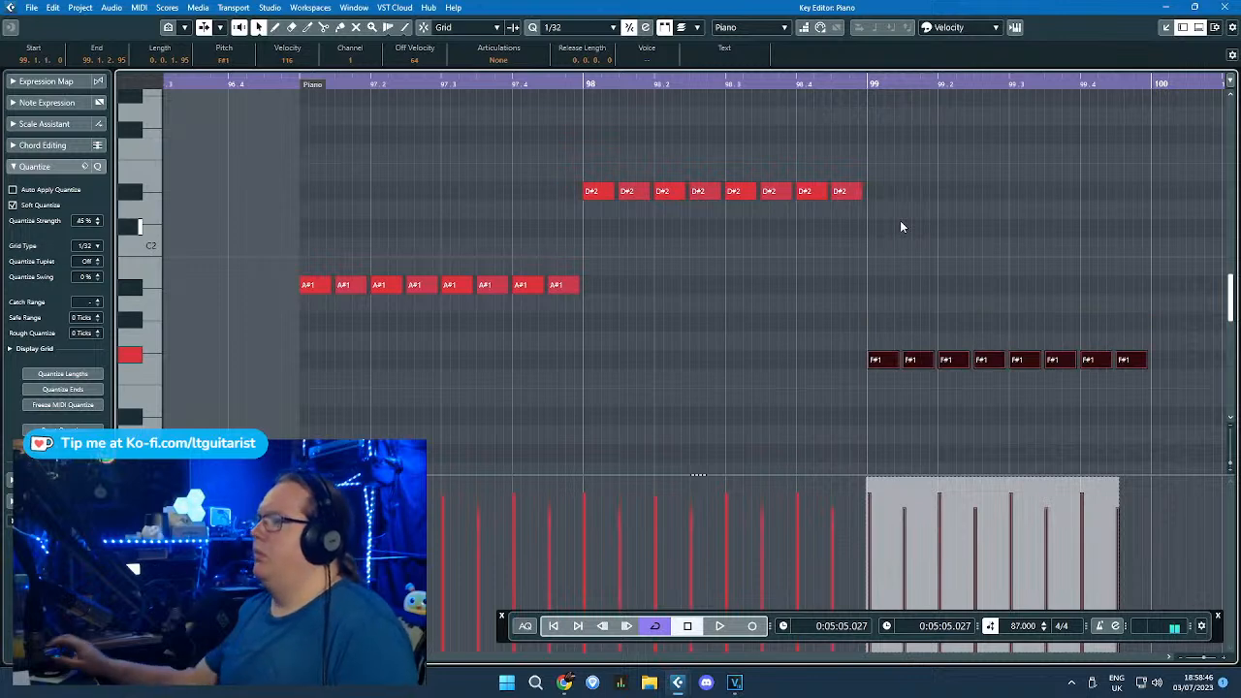
# Step: Duplicate the F#1 notes into bar 100, raise the copies to G#1, and close the note editor
pyautogui.hotkey('ctrl', 'd')
pyautogui.moveTo(1160, 360); pyautogui.dragTo(1159, 325)
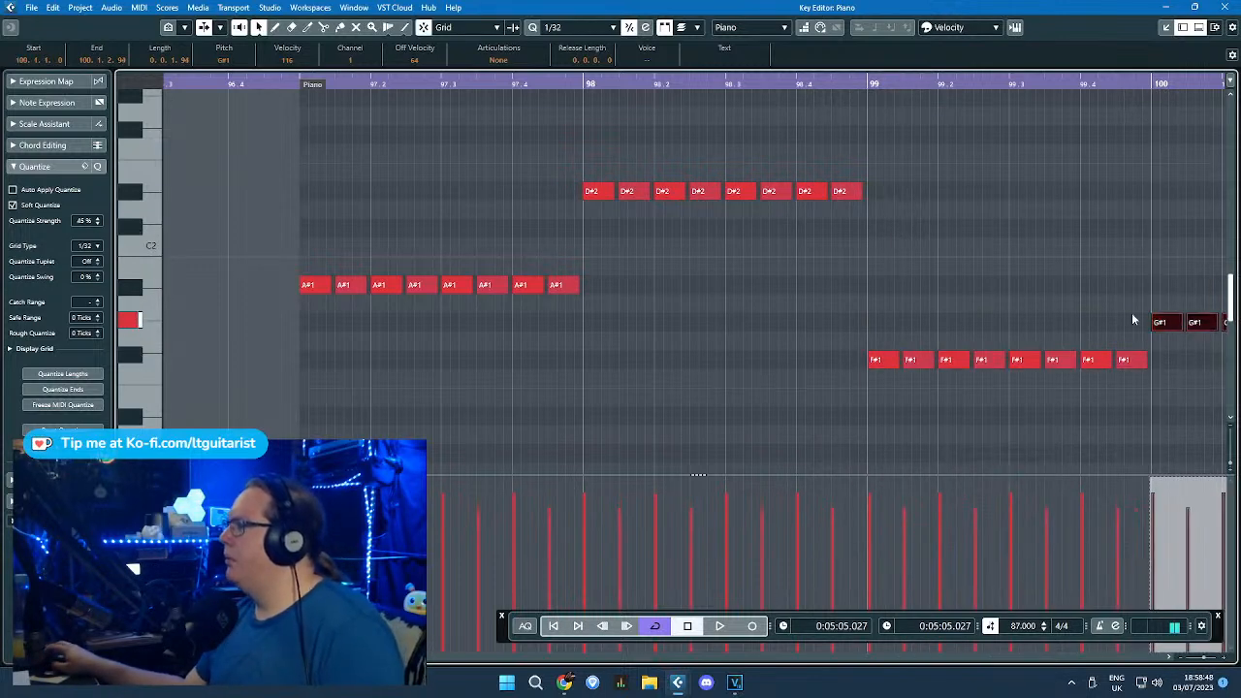
pyautogui.click(1036, 314)
pyautogui.scroll(-3, 1032, 313)
pyautogui.moveTo(912, 309); pyautogui.dragTo(1134, 380)
pyautogui.click(1150, 271)
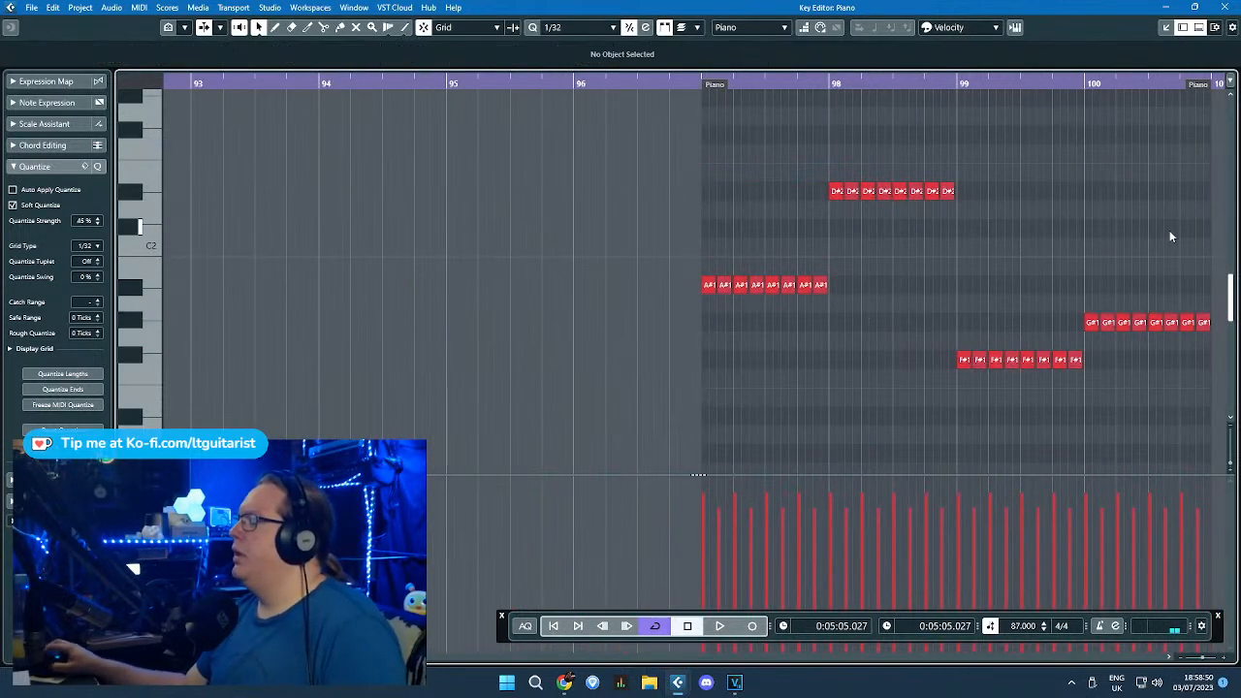
pyautogui.click(1225, 7)
# Step: Colour the bar 97 Bass part blue-violet
pyautogui.moveTo(956, 126); pyautogui.dragTo(832, 153)
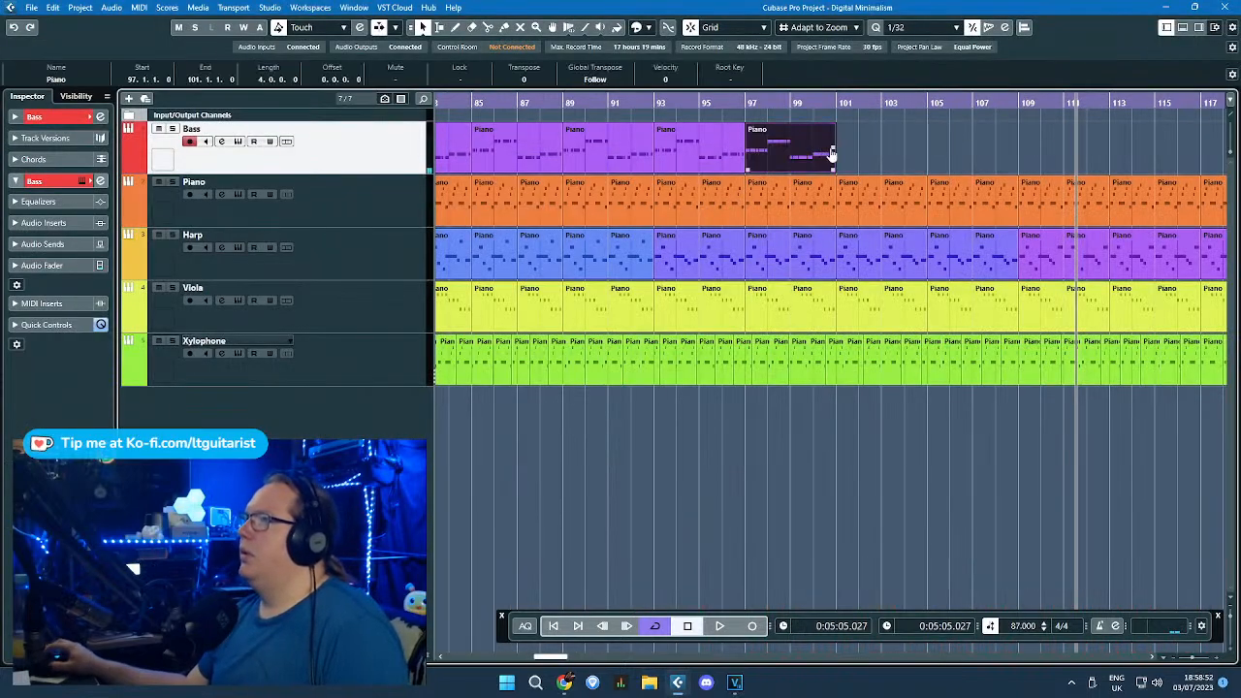
pyautogui.click(650, 28)
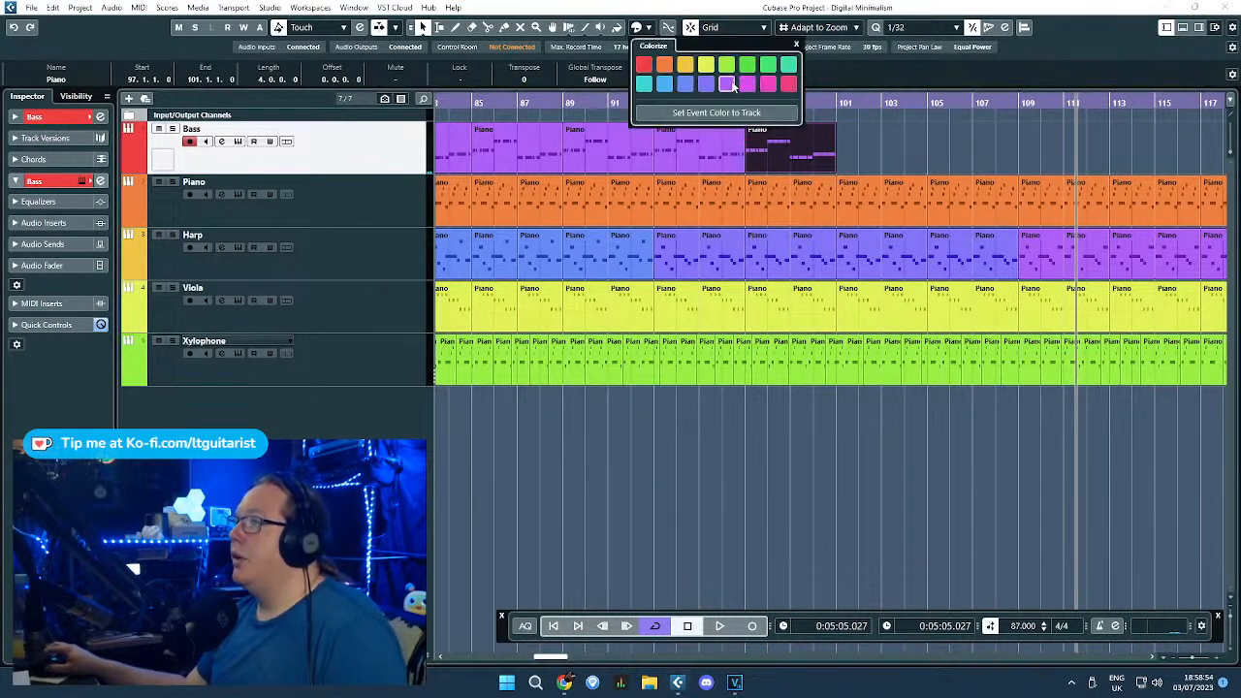
pyautogui.click(879, 137)
# Step: Duplicate the blue-violet bar 97 Bass part three times so the copies reach bar 113
pyautogui.scroll(-5, 879, 138)
pyautogui.moveTo(895, 137); pyautogui.dragTo(846, 153)
pyautogui.scroll(4, 948, 167)
pyautogui.hotkey('ctrl', 'd')
pyautogui.hotkey('ctrl', 'd')
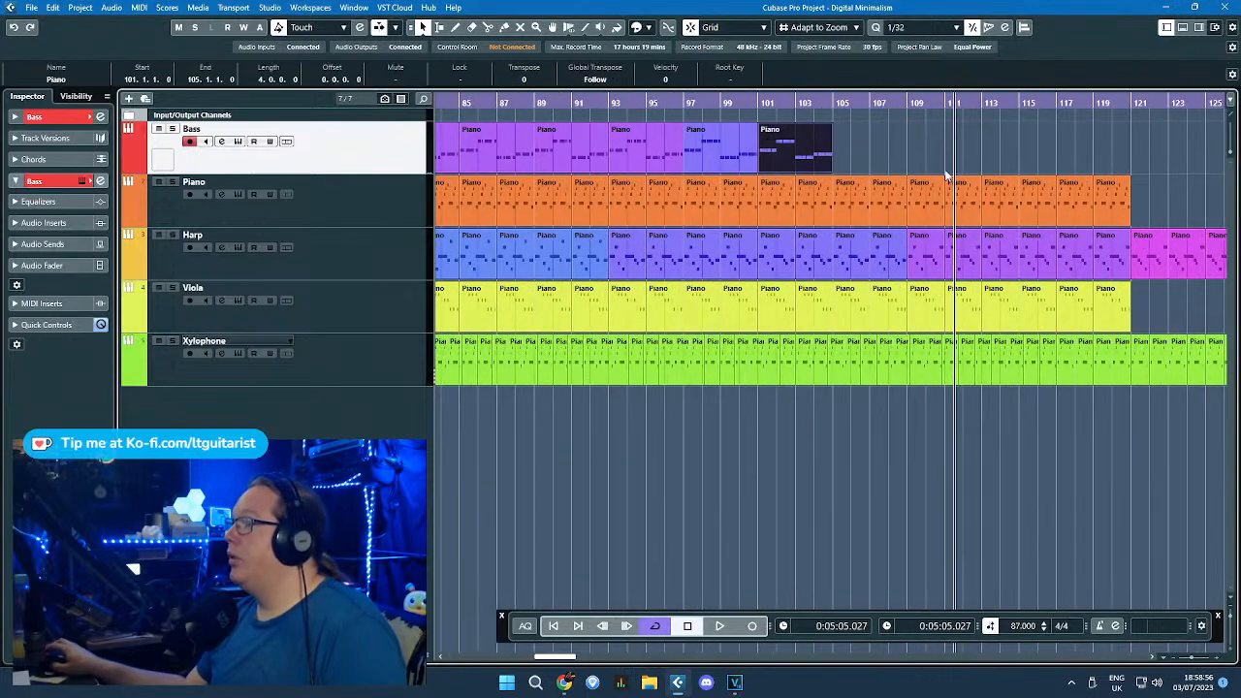
pyautogui.hotkey('ctrl', 'd')
pyautogui.scroll(-4, 1053, 159)
pyautogui.moveTo(1050, 155); pyautogui.dragTo(693, 150)
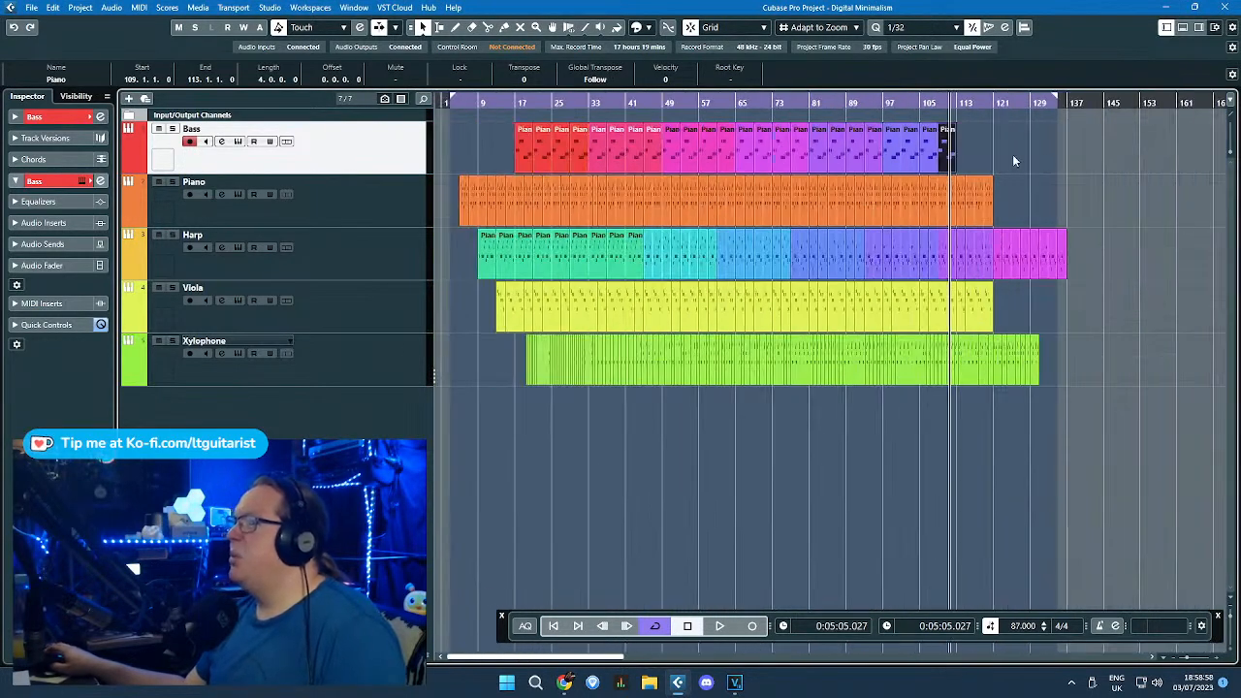
# Step: Move all Bass parts from bar 33 onward to start at bar 49, and duplicate the four red parts into the gap
pyautogui.moveTo(607, 155); pyautogui.dragTo(590, 152)
pyautogui.scroll(3, 594, 153)
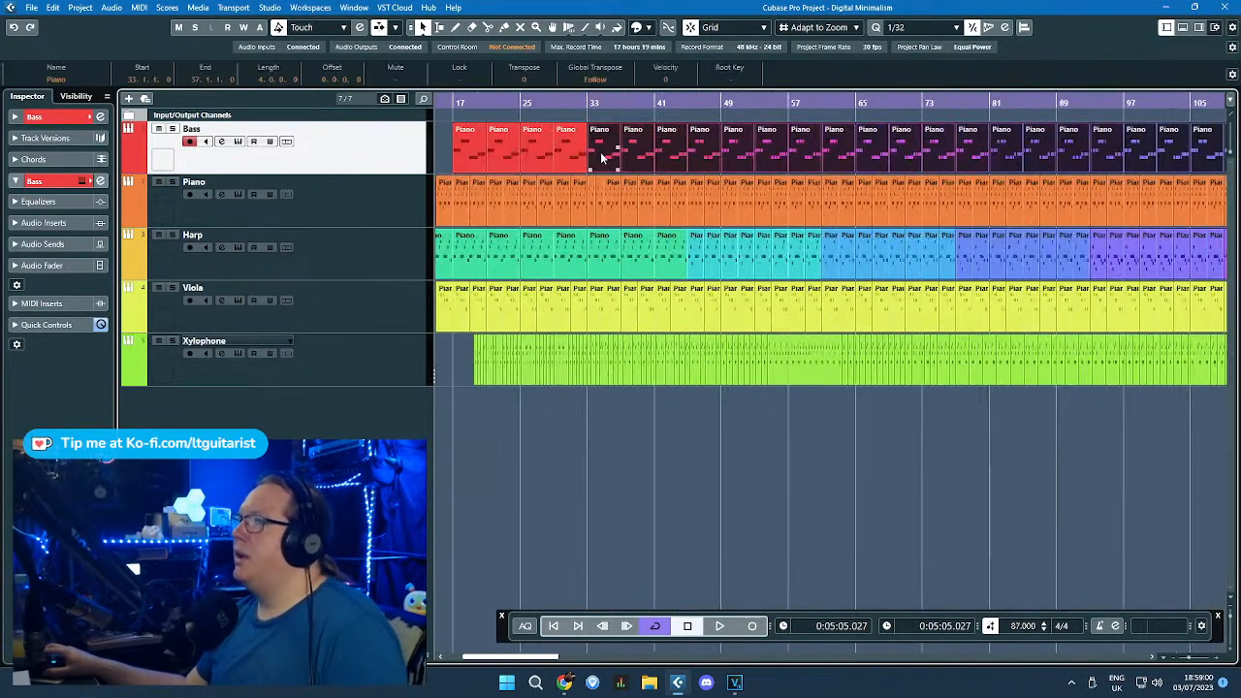
pyautogui.moveTo(601, 157); pyautogui.dragTo(736, 157)
pyautogui.moveTo(636, 147); pyautogui.dragTo(465, 165)
pyautogui.hotkey('ctrl', 'd')
pyautogui.scroll(-3, 495, 155)
pyautogui.scroll(4, 854, 174)
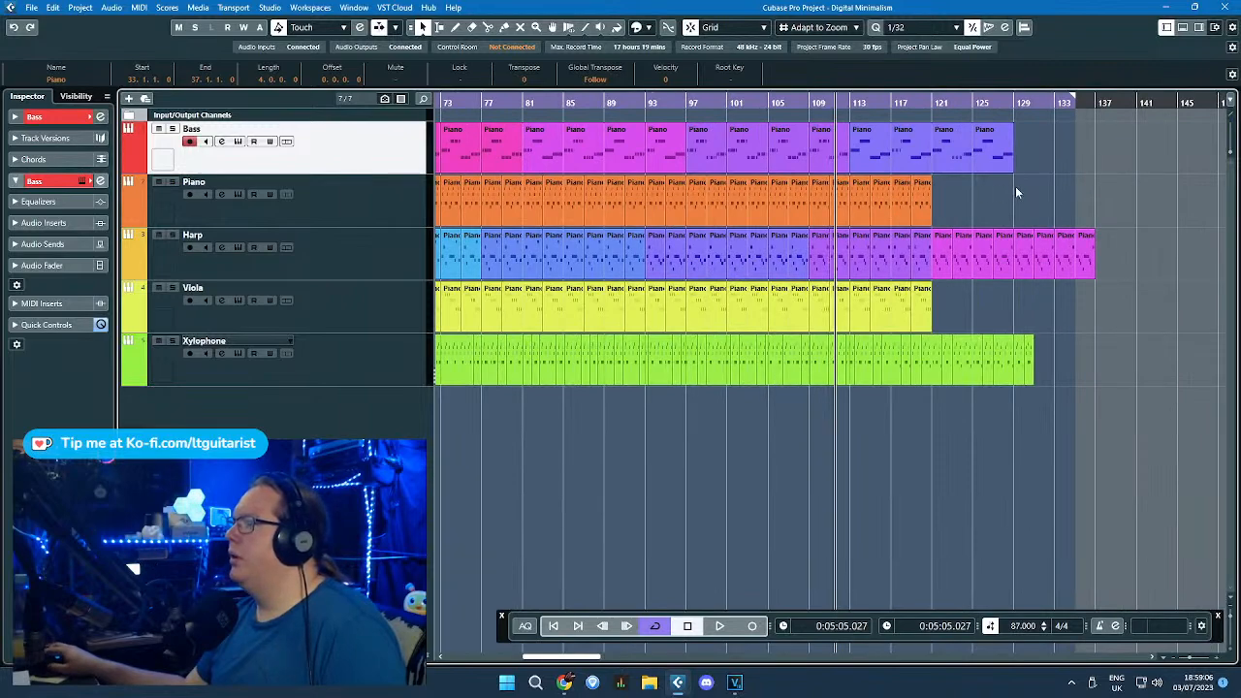
# Step: Duplicate the last Bass part at bar 125 so that a copy starts at bar 129
pyautogui.scroll(2, 1015, 191)
pyautogui.click(1002, 165)
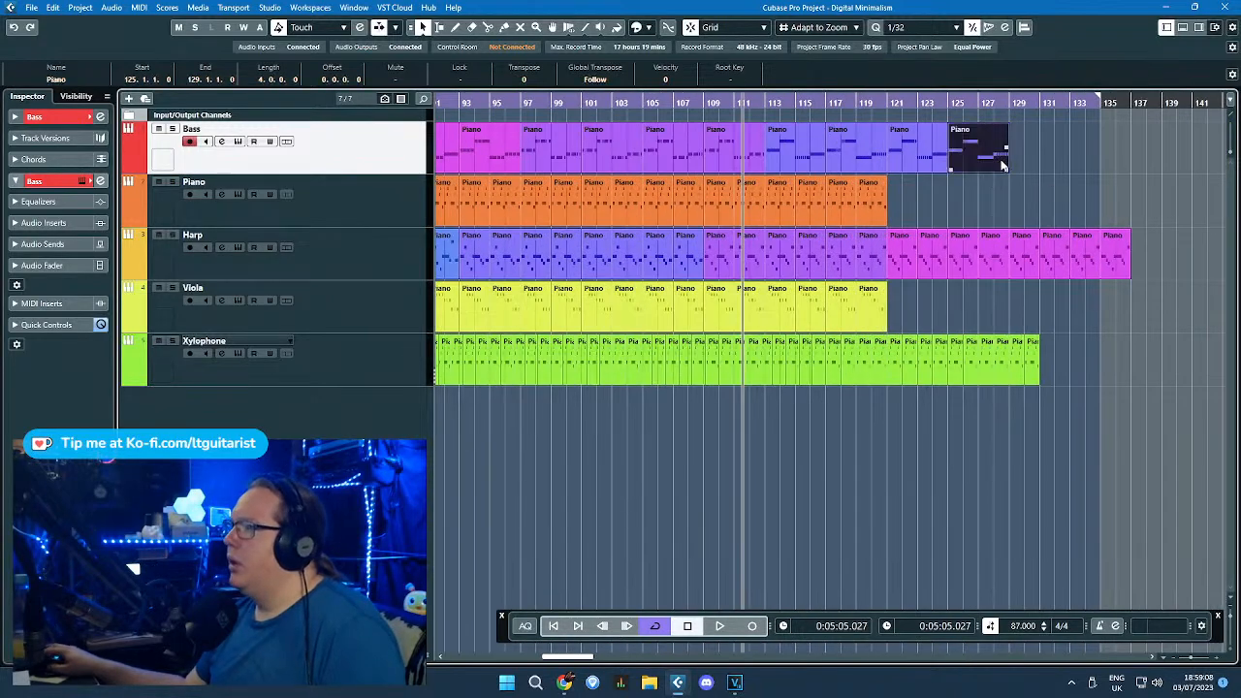
pyautogui.scroll(-4, 902, 176)
pyautogui.scroll(1, 669, 189)
pyautogui.scroll(2, 1062, 189)
pyautogui.hotkey('ctrl', 'd')
pyautogui.scroll(2, 1081, 170)
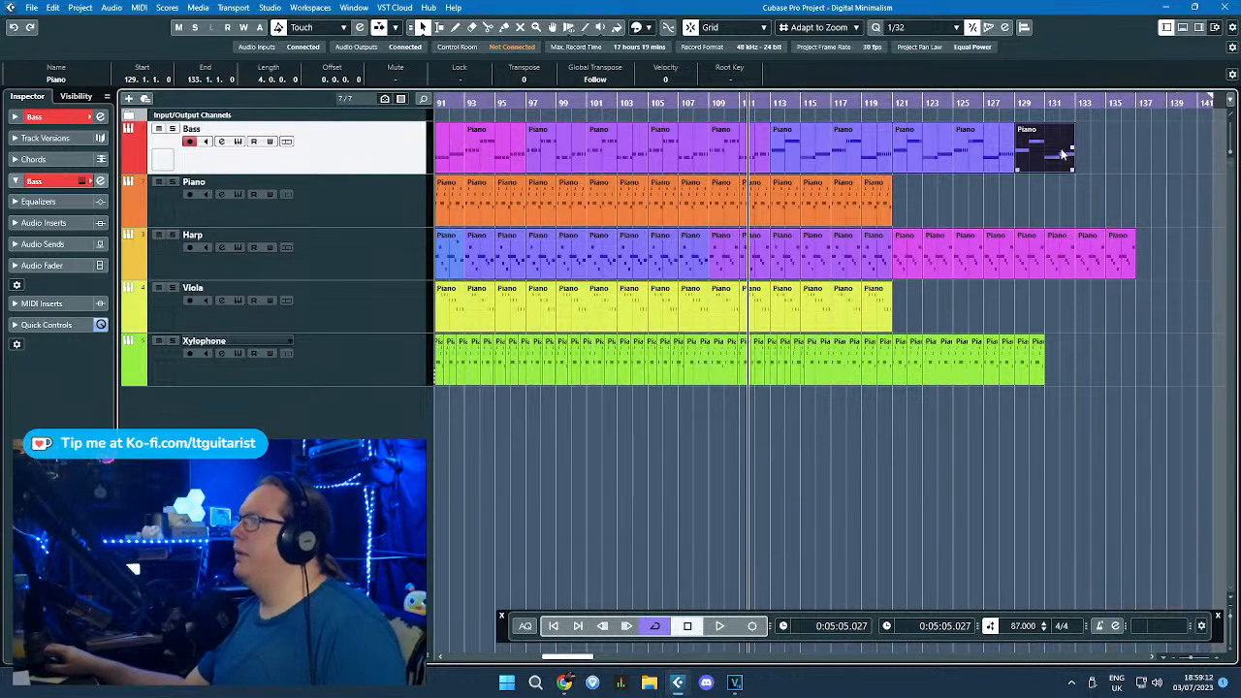
# Step: Reduce the bar 129 Bass part to a single note held for the full four bars, and close the note editor
pyautogui.doubleClick(1064, 153)
pyautogui.moveTo(809, 166); pyautogui.dragTo(189, 390)
pyautogui.press('Delete')
pyautogui.moveTo(174, 286); pyautogui.dragTo(665, 286)
pyautogui.click(1224, 8)
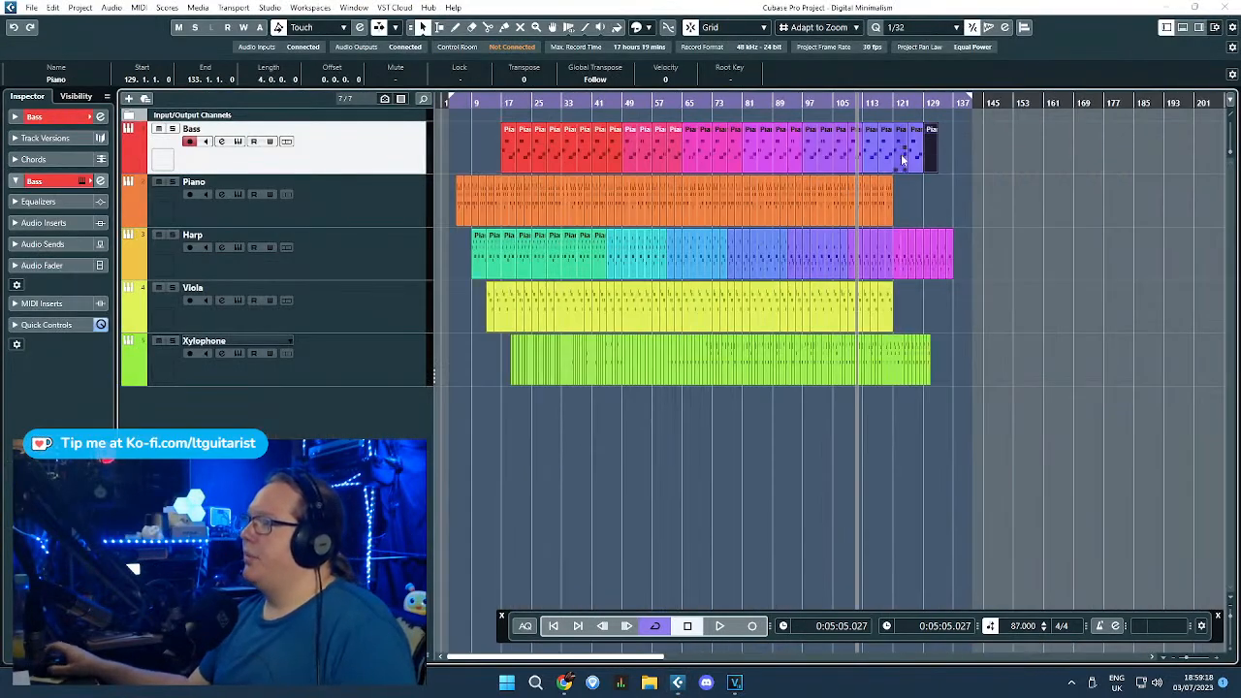
# Step: Play the arrangement from bar 17, and listen to the Bass colour change approaching bar 49
pyautogui.click(504, 108)
pyautogui.press('space')
pyautogui.scroll(3, 572, 127)
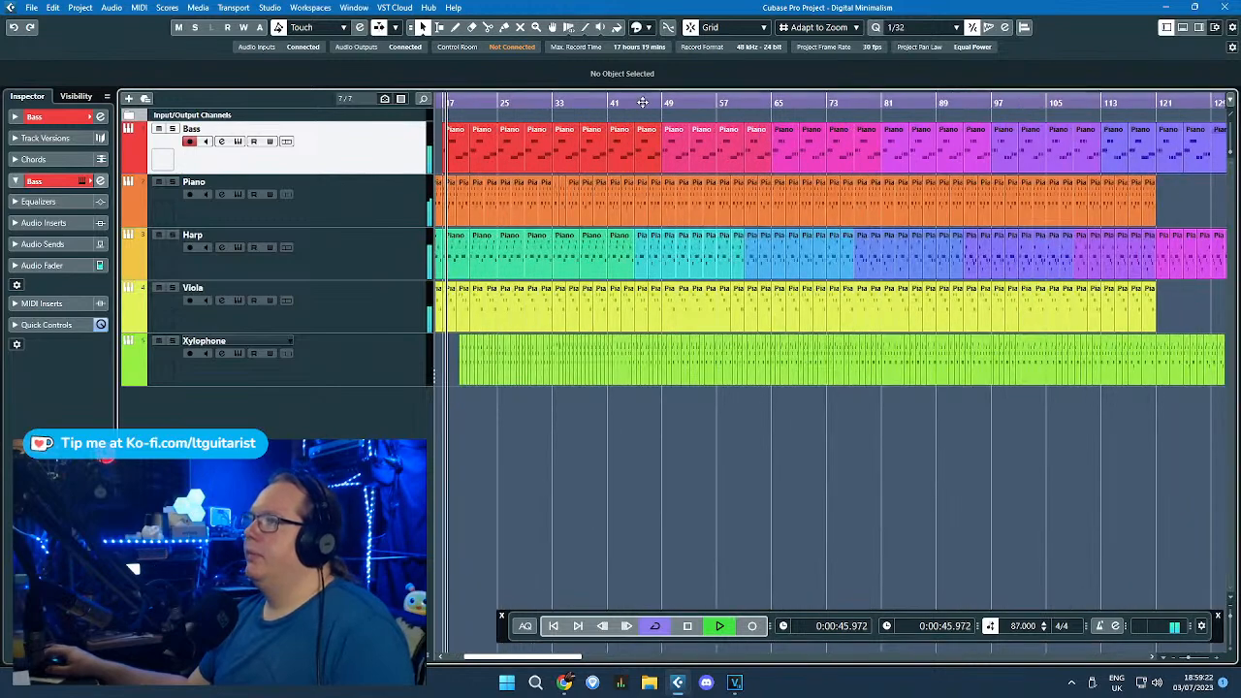
pyautogui.click(646, 102)
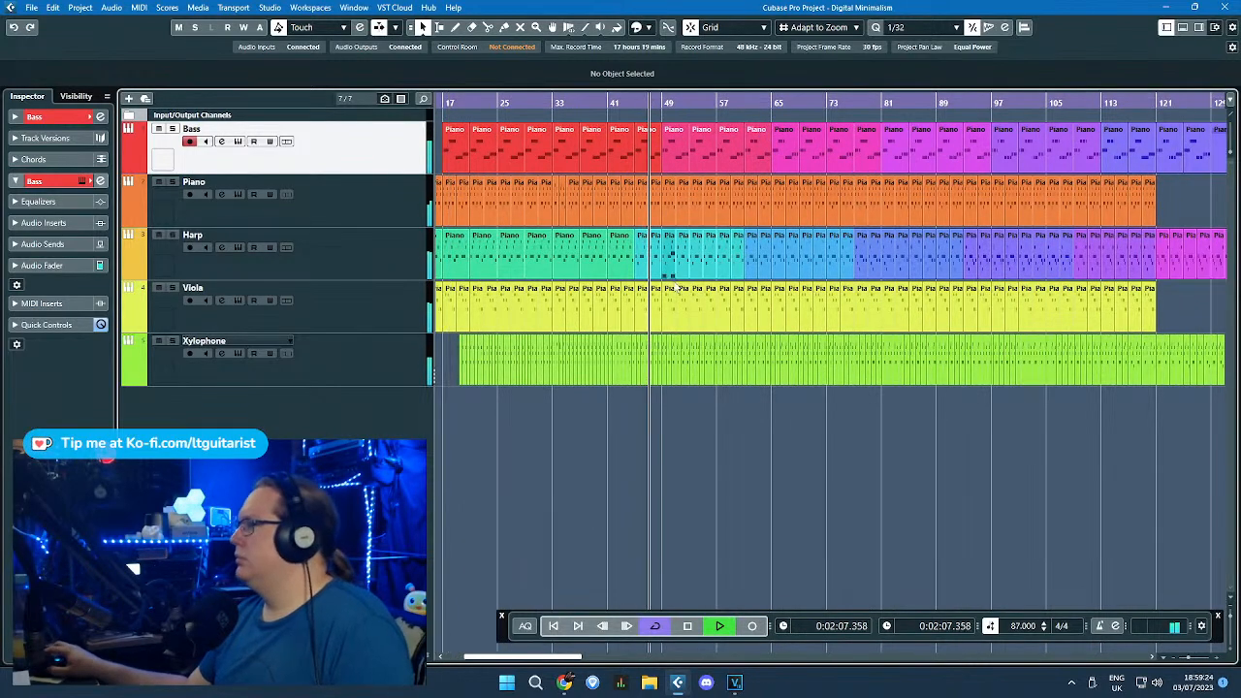
pyautogui.scroll(2, 659, 374)
pyautogui.scroll(2, 688, 397)
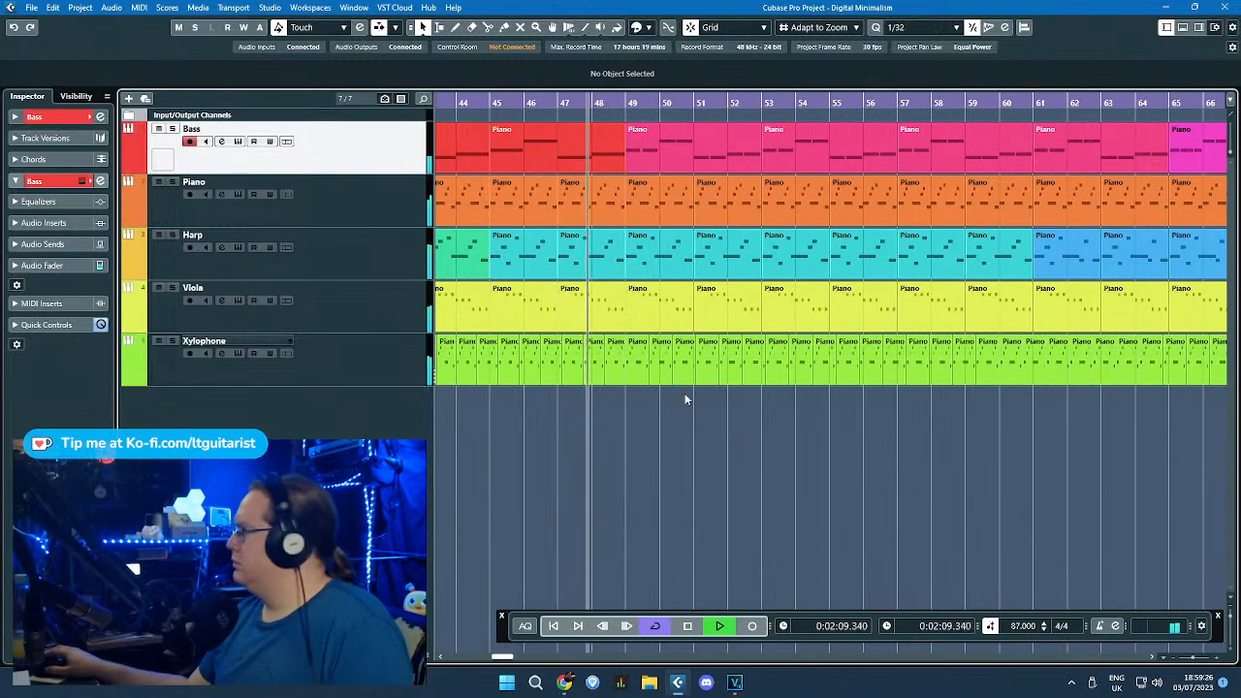
pyautogui.scroll(1, 676, 423)
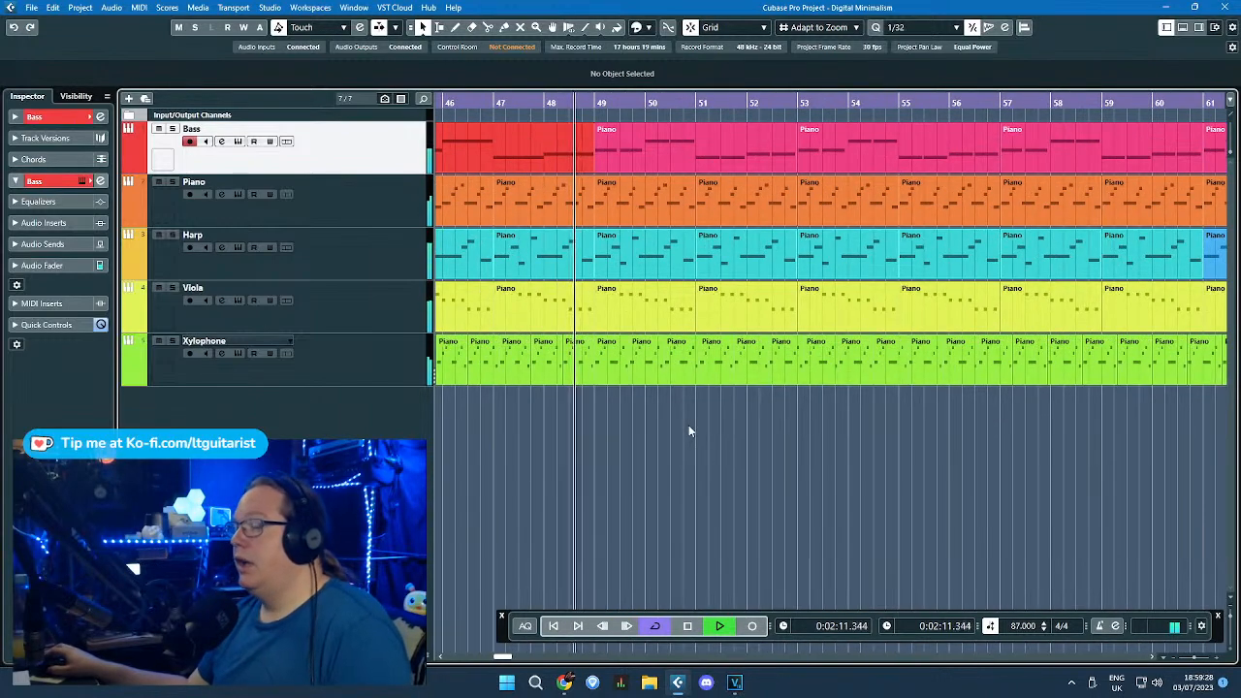
pyautogui.scroll(1, 684, 424)
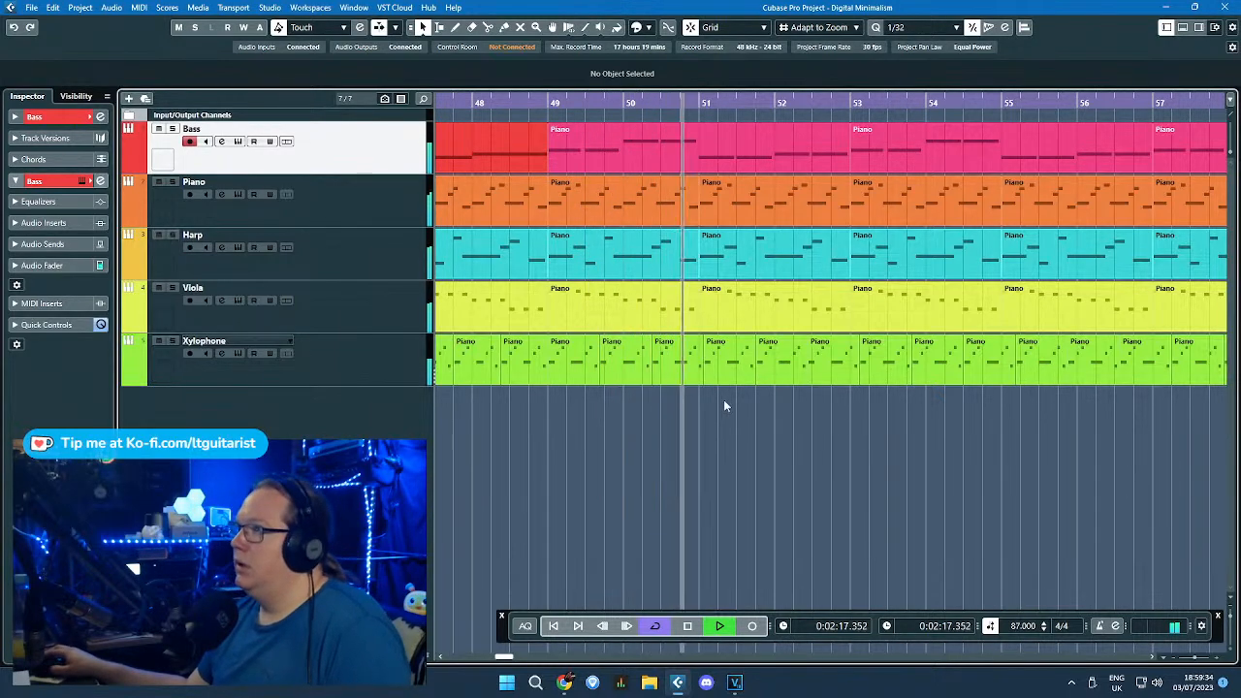
# Step: Play the arrangement from bar 65 to check how the magenta Bass variation fits with the other tracks
pyautogui.scroll(-1, 733, 407)
pyautogui.moveTo(798, 410); pyautogui.dragTo(1228, 410)
pyautogui.click(659, 103)
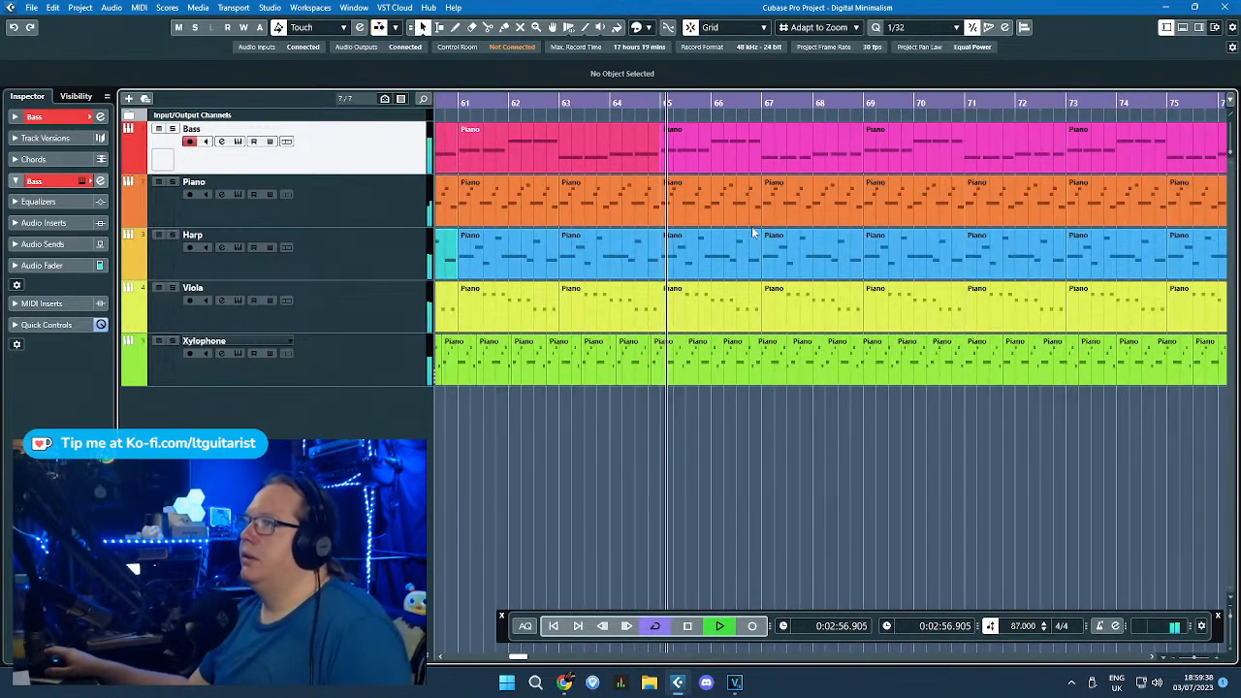
pyautogui.click(778, 239)
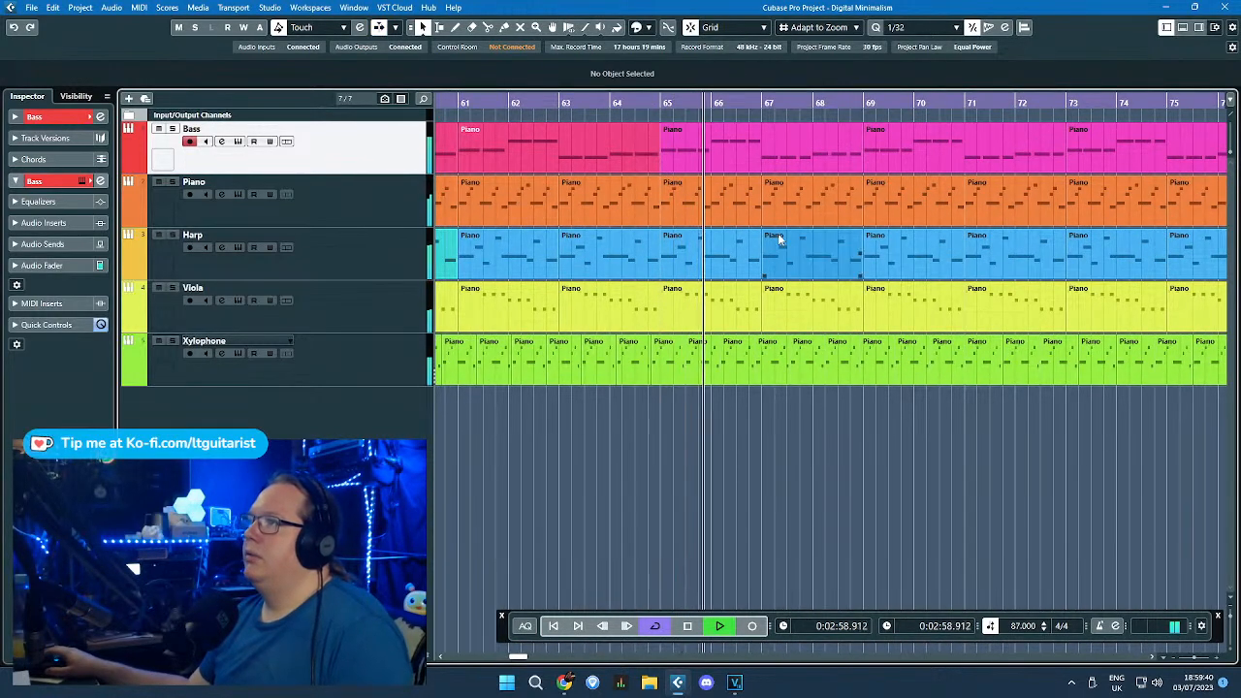
pyautogui.click(835, 292)
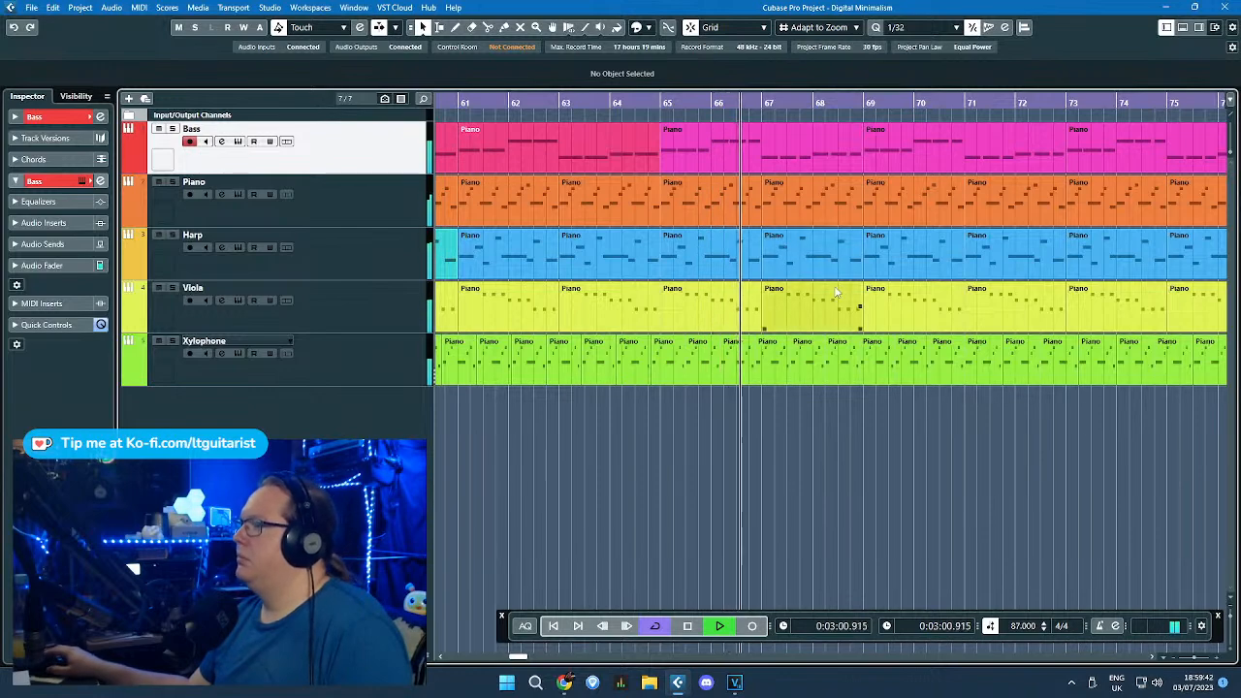
pyautogui.click(817, 368)
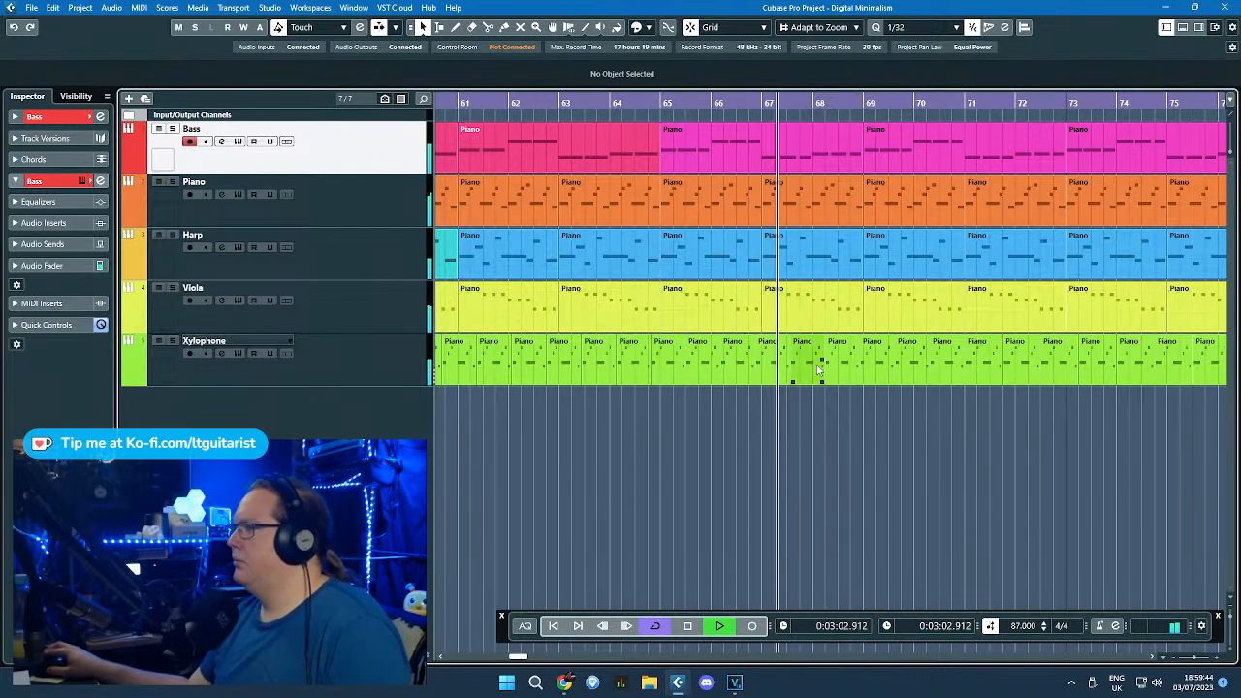
pyautogui.press('g')
# Step: Listen to the Bass variations starting at bar 81 and bar 97 against the other tracks
pyautogui.moveTo(1220, 435); pyautogui.dragTo(687, 412)
pyautogui.click(582, 101)
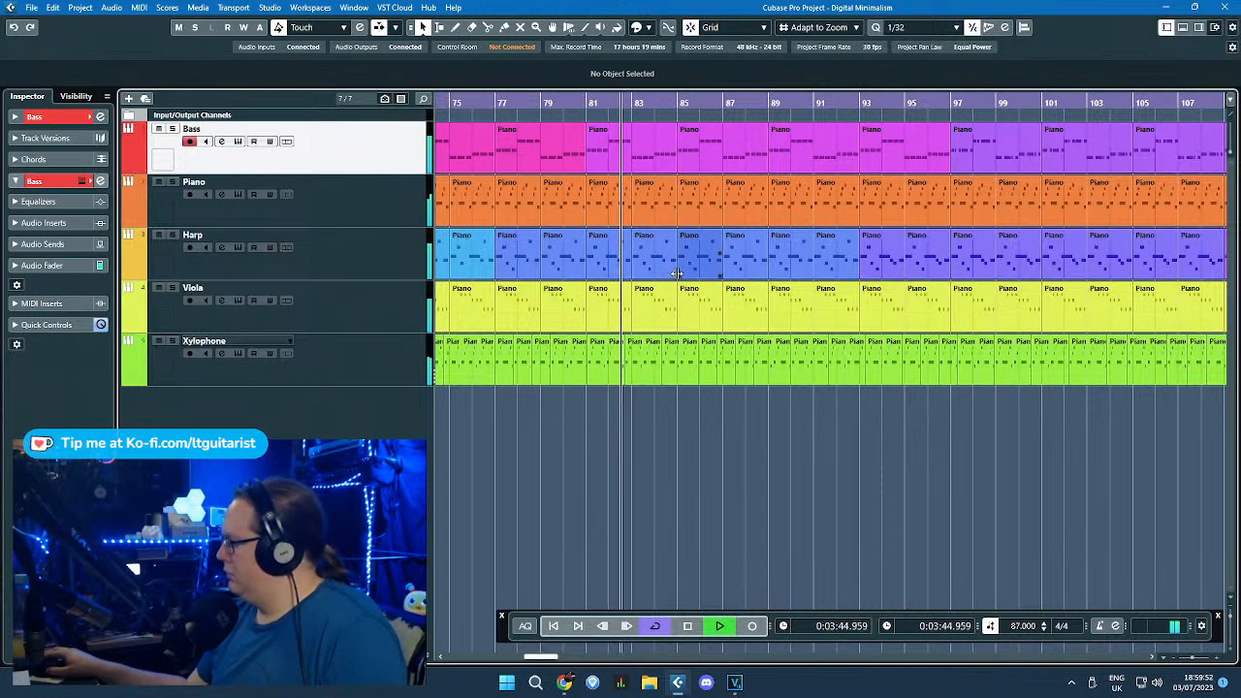
pyautogui.scroll(-2, 674, 273)
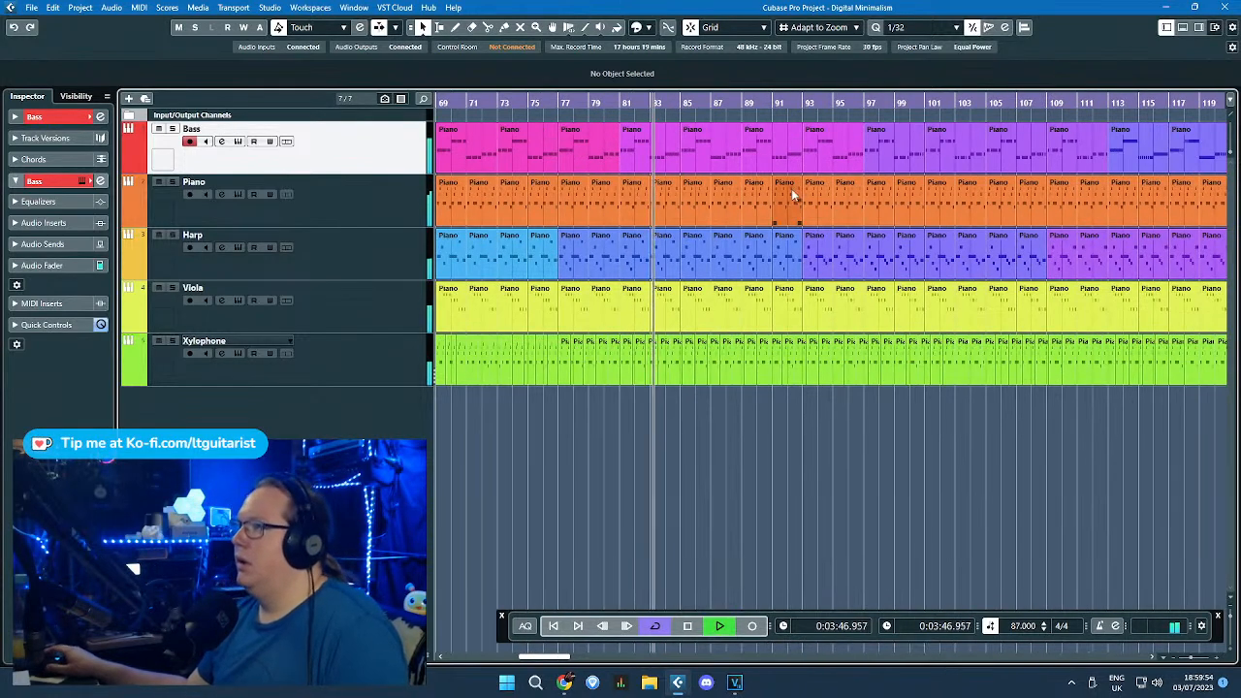
pyautogui.click(871, 102)
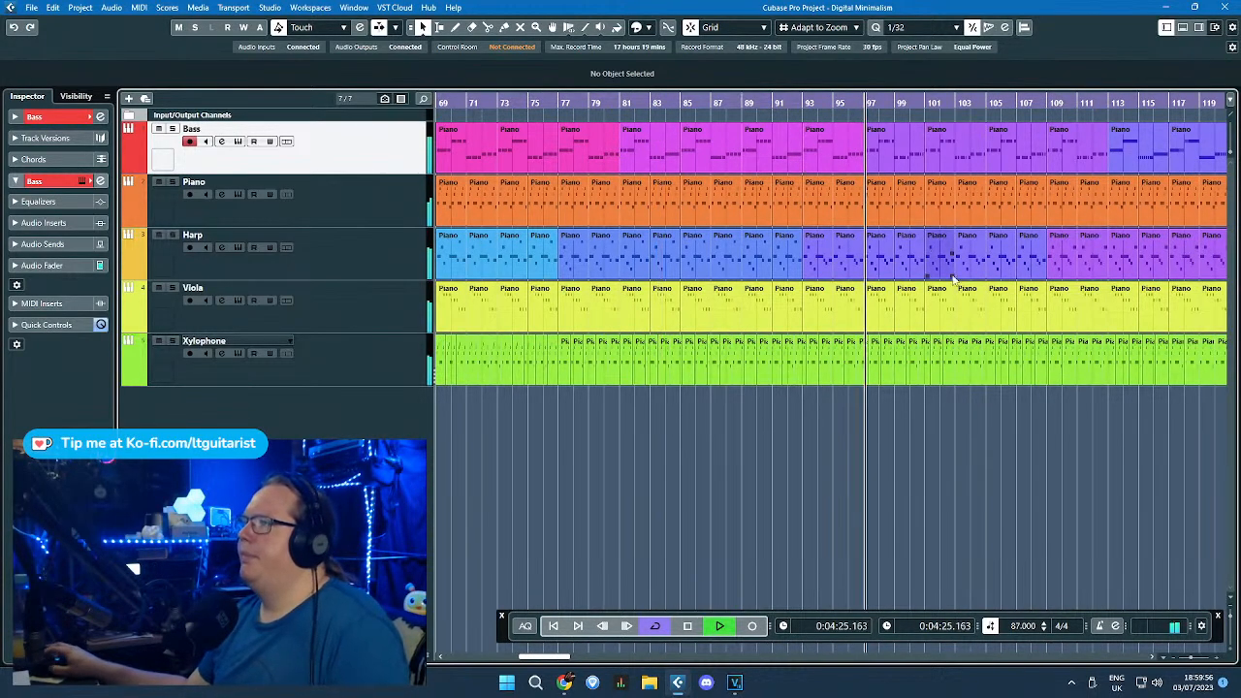
pyautogui.scroll(2, 1023, 418)
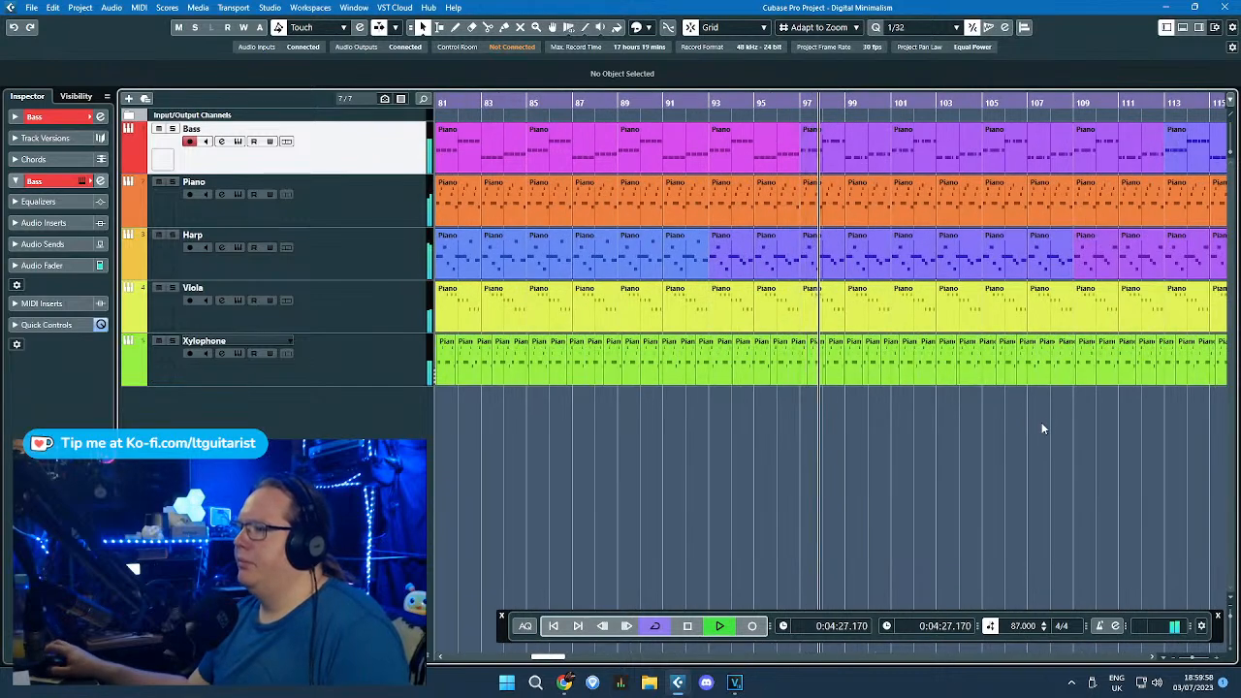
pyautogui.scroll(3, 1193, 425)
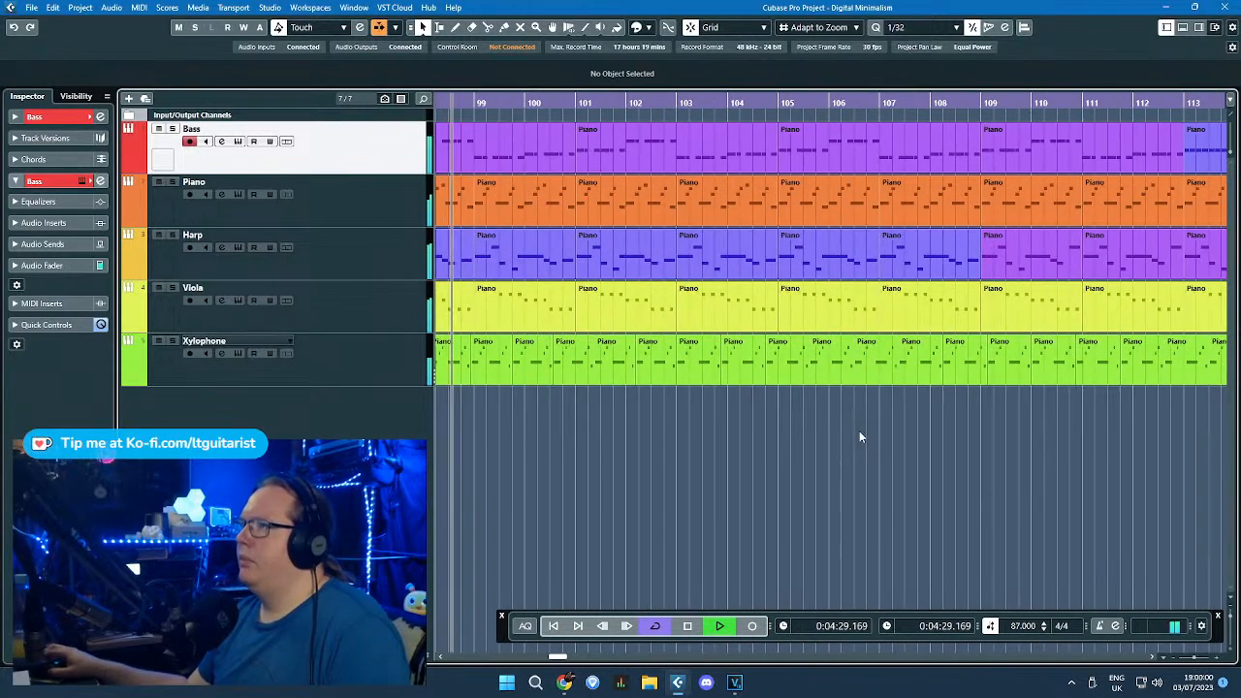
pyautogui.scroll(-3, 757, 452)
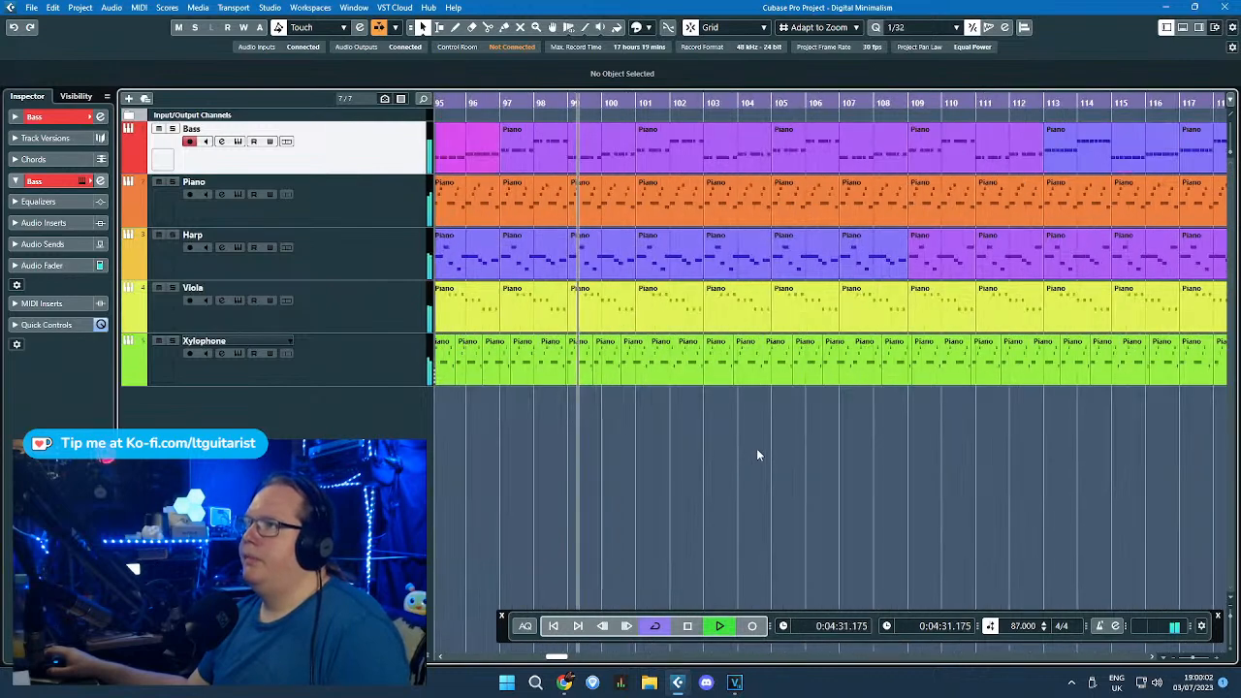
# Step: Play from bar 113 and examine where each track ends relative to the Bass and Harp parts
pyautogui.click(965, 383)
pyautogui.scroll(3, 970, 446)
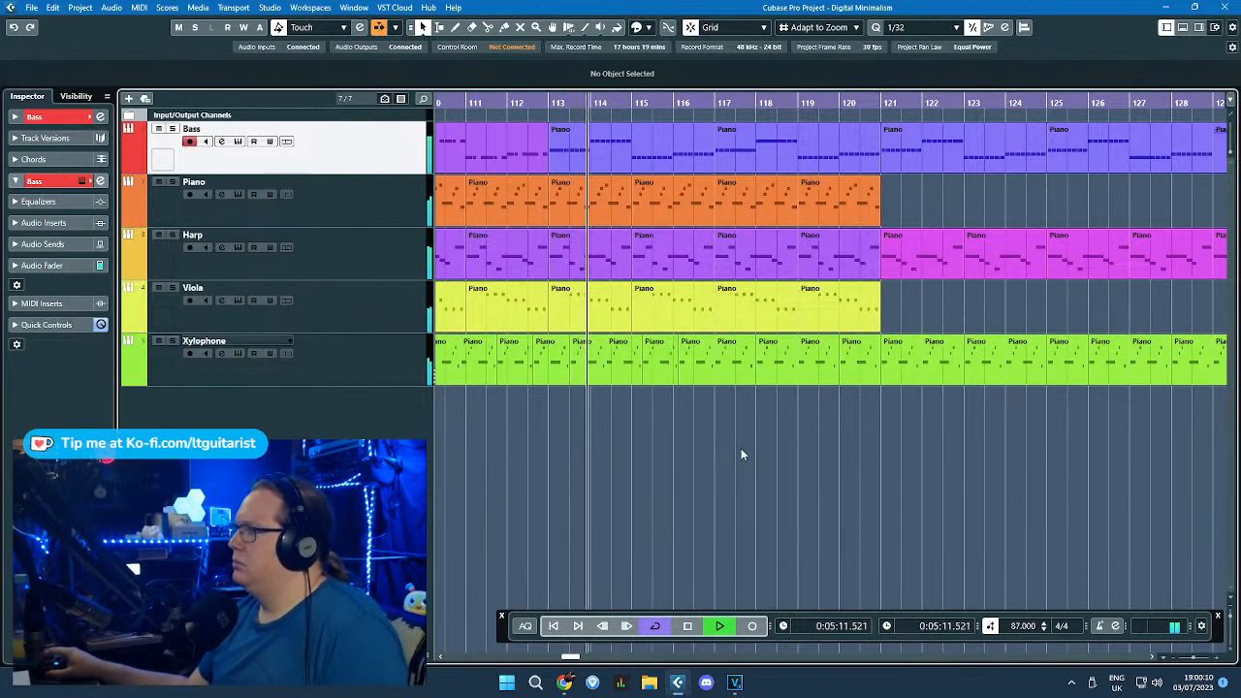
pyautogui.scroll(2, 741, 454)
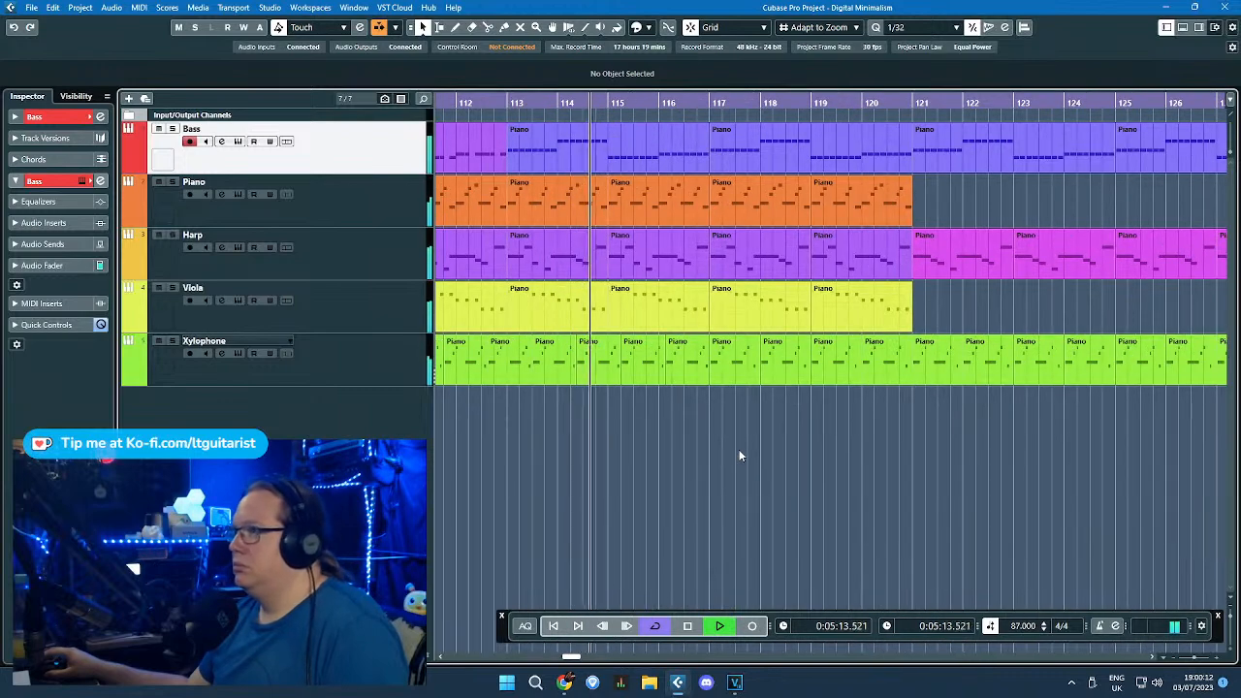
pyautogui.scroll(-3, 739, 455)
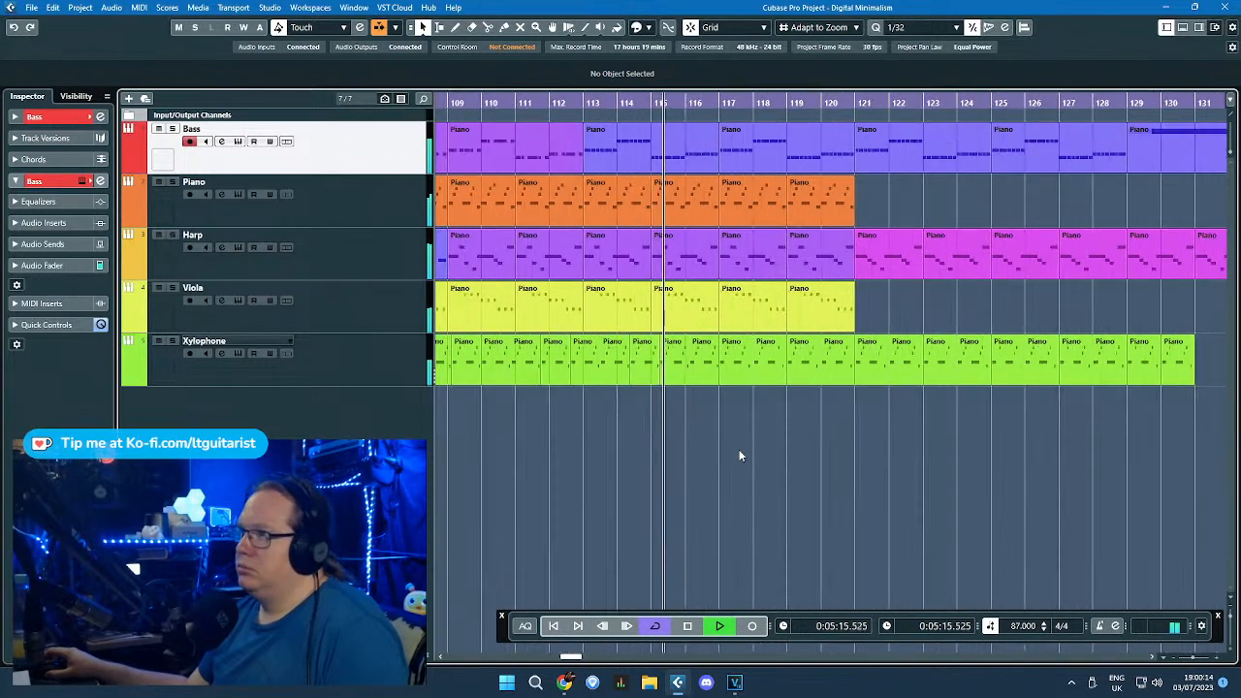
pyautogui.scroll(-3, 739, 449)
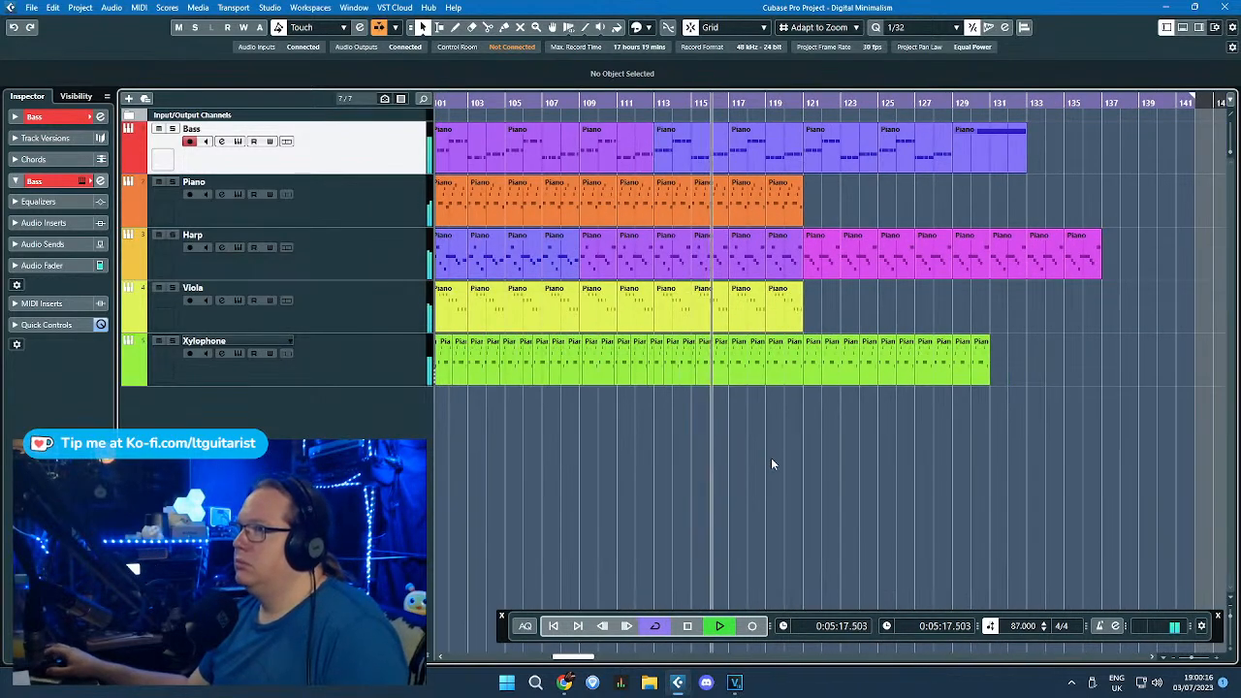
pyautogui.scroll(-2, 771, 457)
pyautogui.scroll(-1, 761, 486)
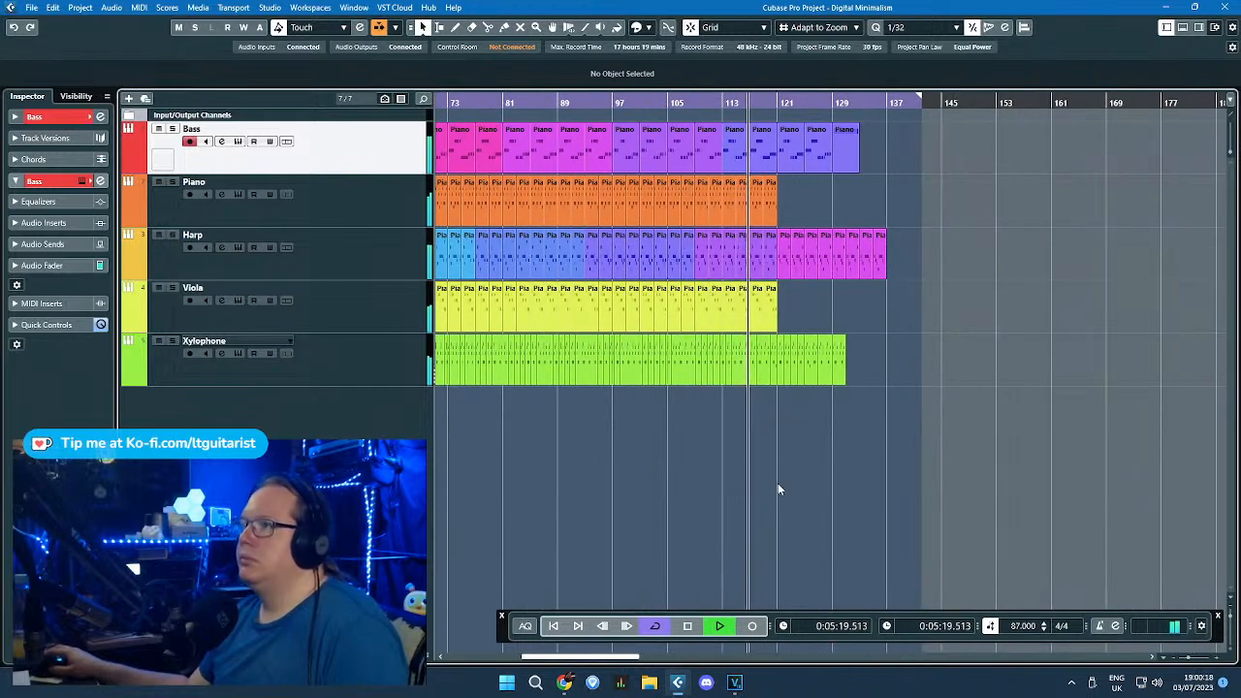
pyautogui.scroll(3, 775, 477)
pyautogui.scroll(1, 782, 471)
pyautogui.scroll(-3, 775, 468)
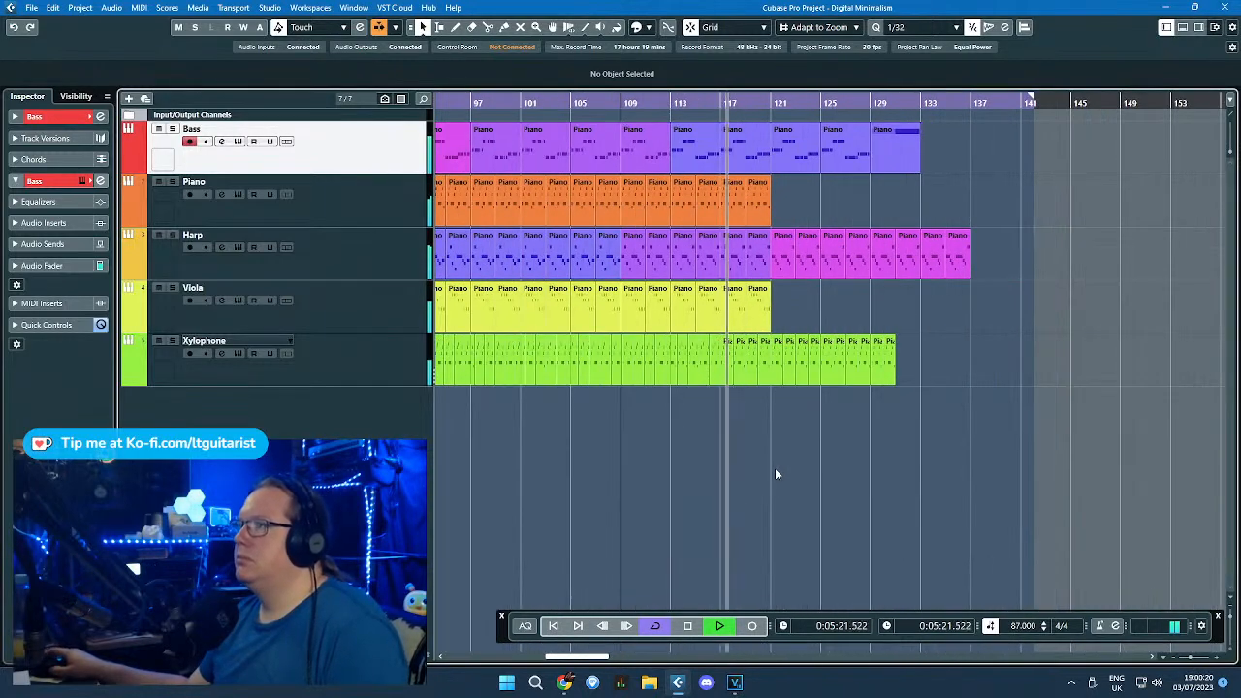
pyautogui.scroll(4, 761, 465)
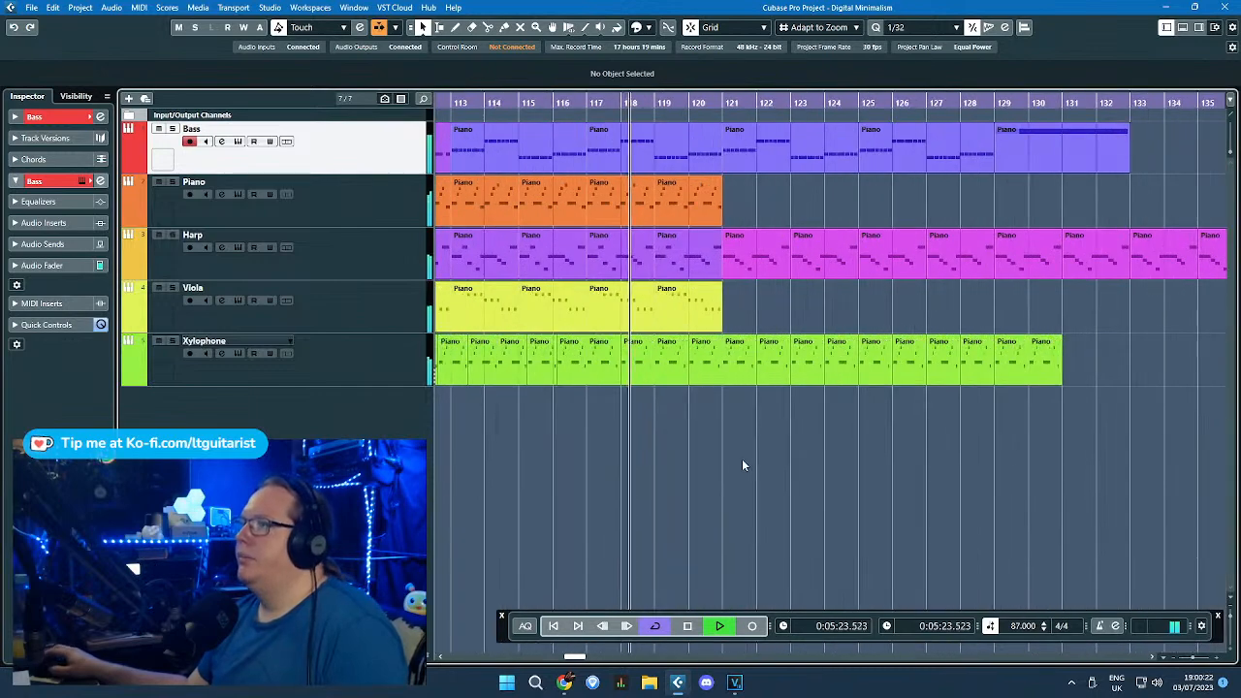
pyautogui.scroll(-2, 755, 286)
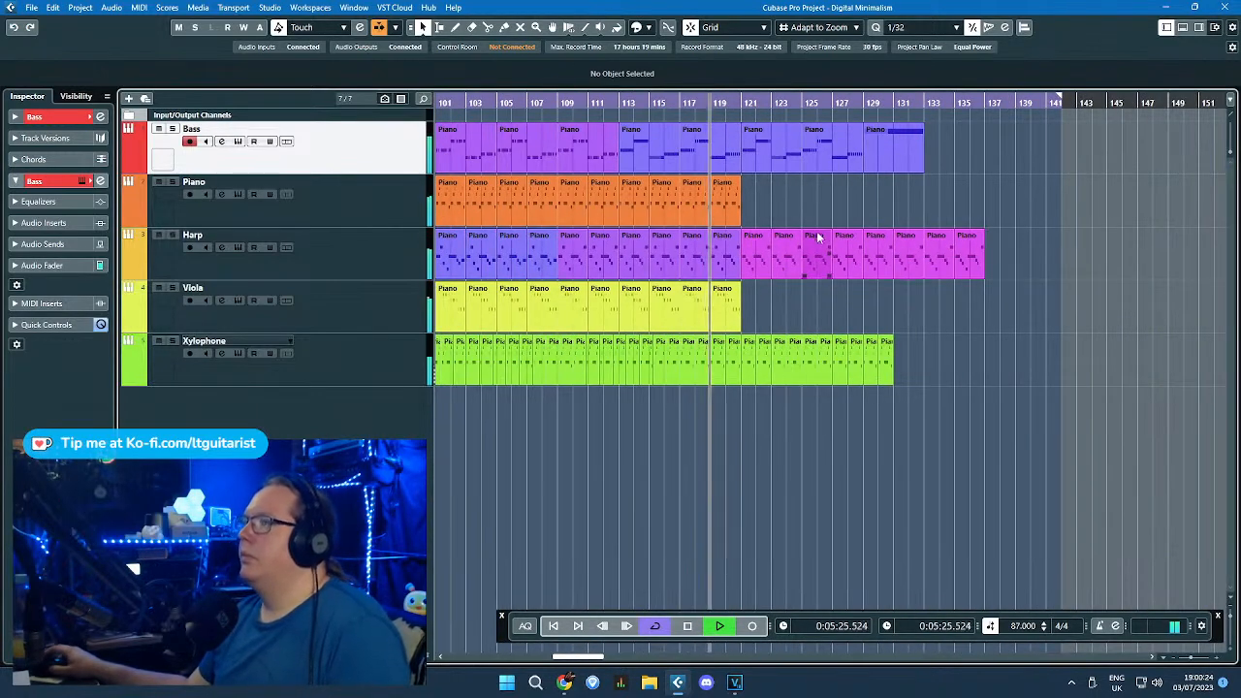
# Step: Duplicate the last two Piano parts from bar 117 four times so the Piano track reaches bar 137
pyautogui.moveTo(743, 207); pyautogui.dragTo(696, 211)
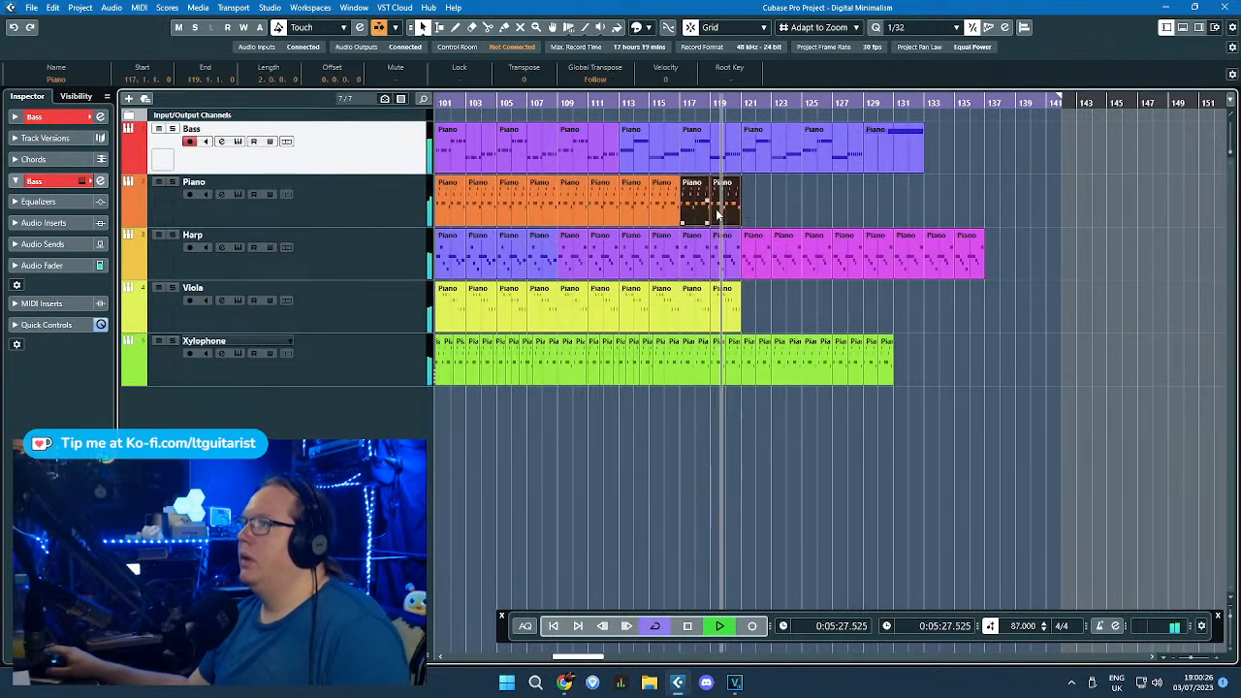
pyautogui.hotkey('ctrl', 'd')
pyautogui.scroll(2, 839, 235)
pyautogui.hotkey('ctrl', 'd')
pyautogui.hotkey('ctrl', 'd')
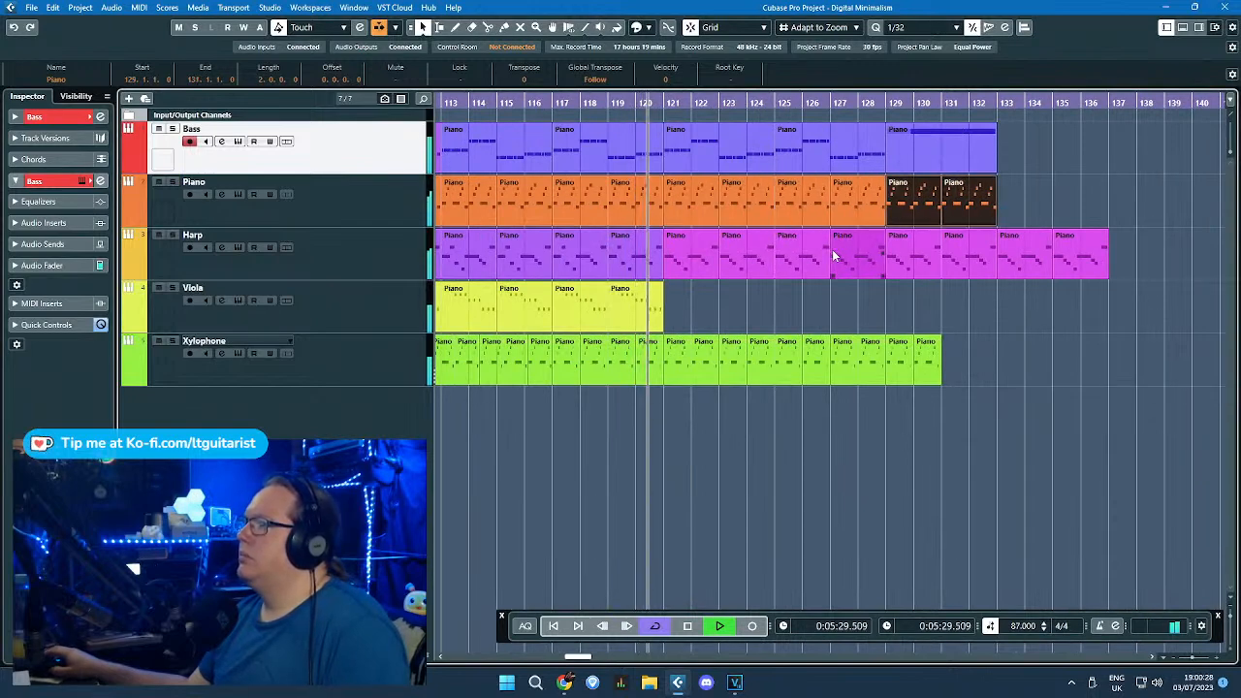
pyautogui.hotkey('ctrl', 'd')
pyautogui.click(915, 289)
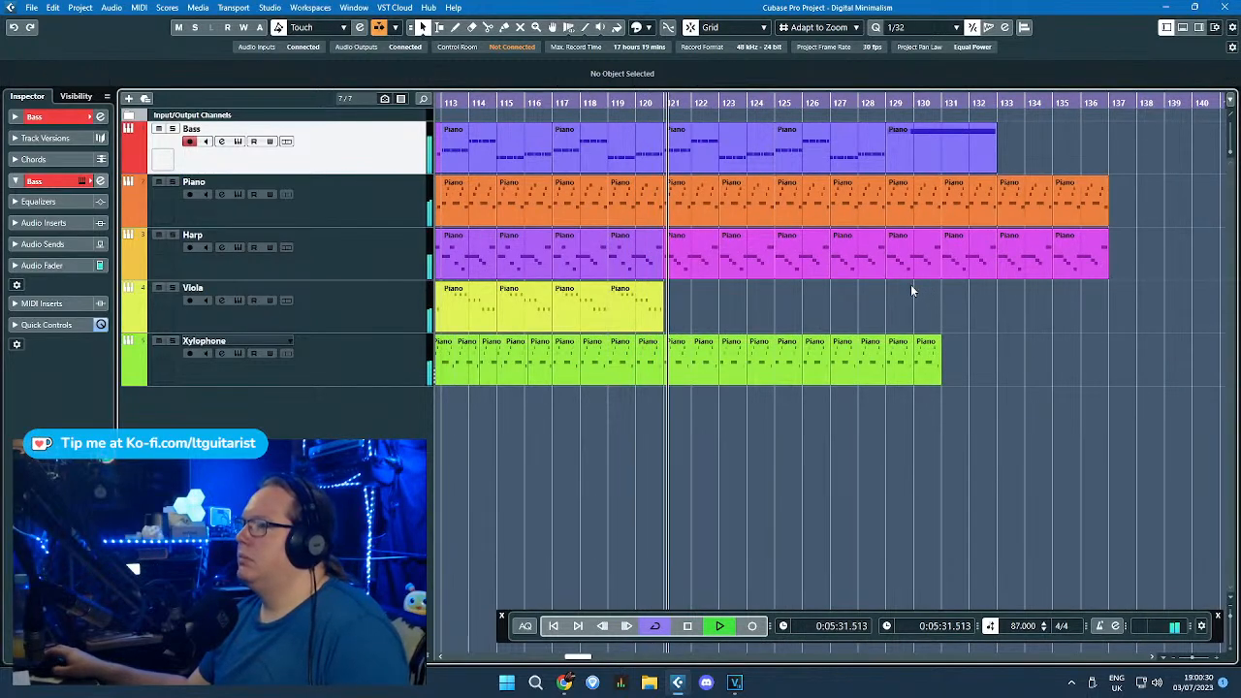
# Step: Delete the Piano parts beyond bar 131
pyautogui.scroll(-1, 840, 287)
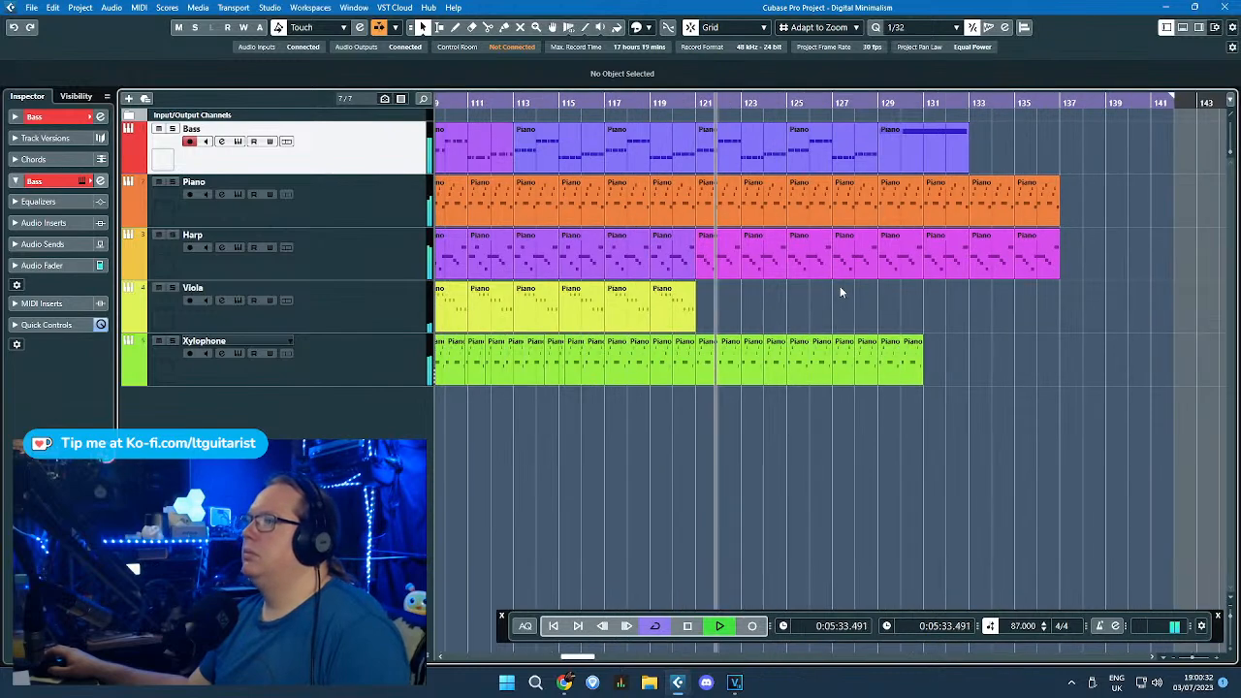
pyautogui.scroll(-1, 840, 286)
pyautogui.scroll(-1, 860, 287)
pyautogui.scroll(1, 882, 293)
pyautogui.scroll(2, 919, 317)
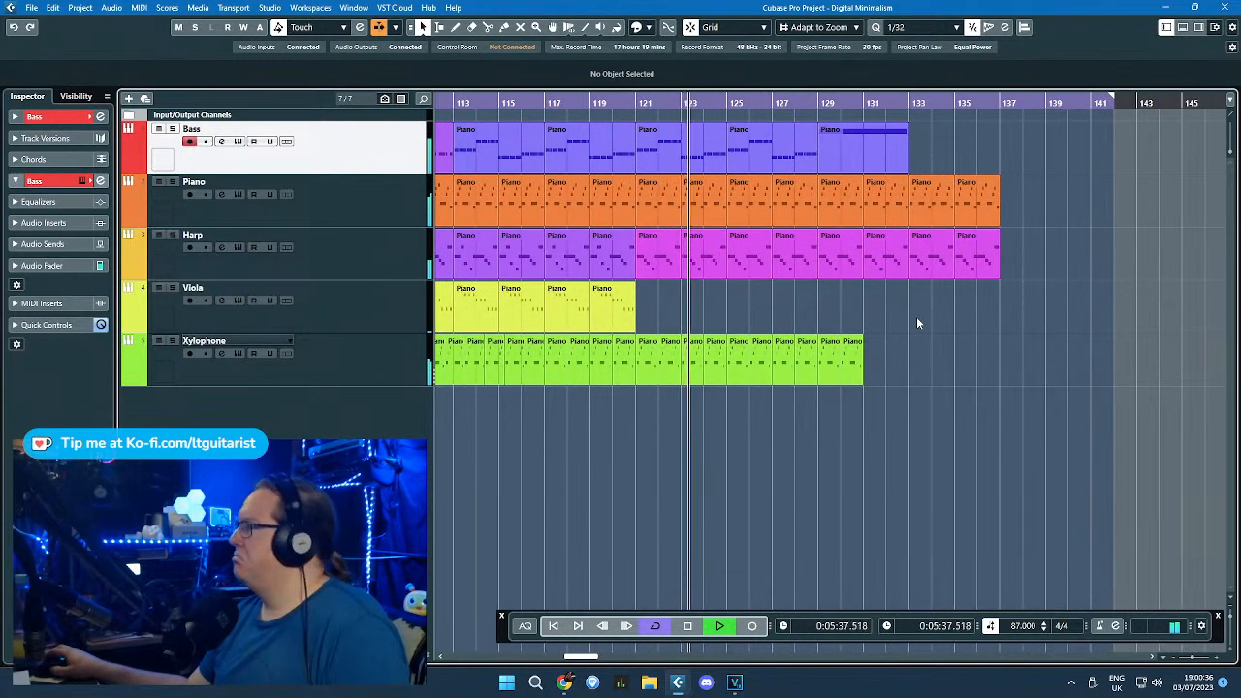
pyautogui.scroll(1, 914, 314)
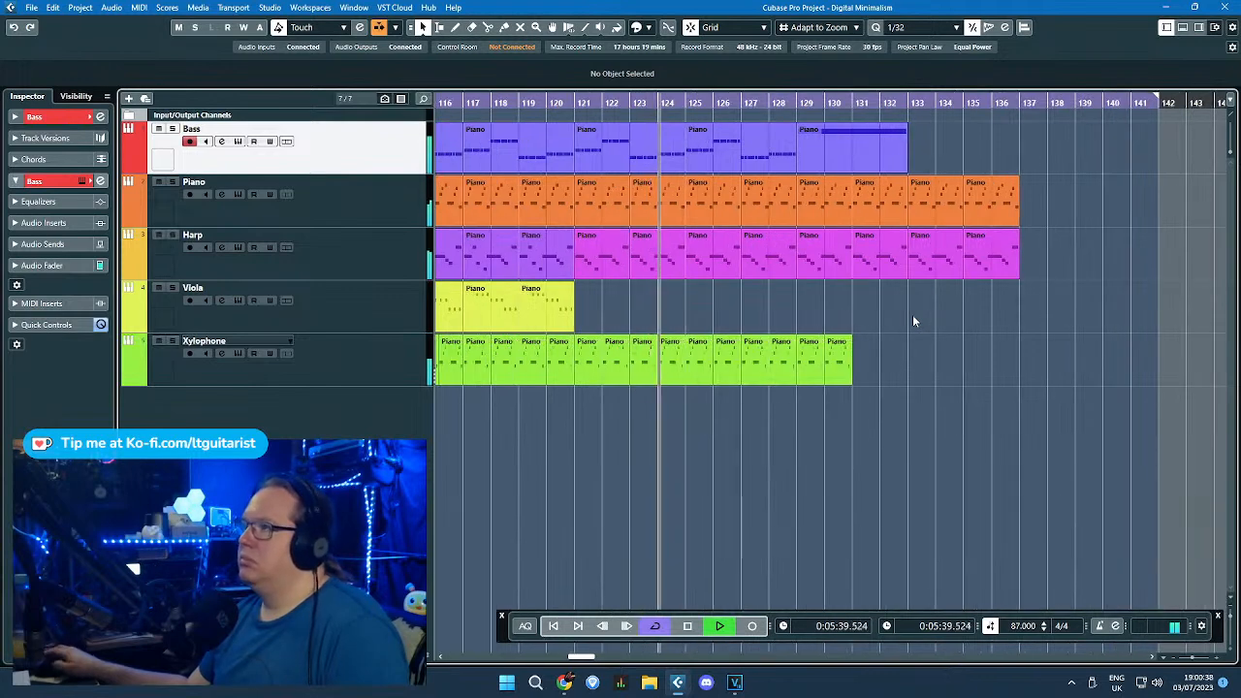
pyautogui.scroll(1, 1017, 225)
pyautogui.moveTo(1071, 206); pyautogui.dragTo(804, 224)
pyautogui.press('Delete')
# Step: Stop playback and reduce the bar 129 Piano part to a single A#1 note held until about bar 131
pyautogui.doubleClick(780, 216)
pyautogui.press('space')
pyautogui.scroll(4, 743, 316)
pyautogui.moveTo(737, 318); pyautogui.dragTo(938, 361)
pyautogui.hotkey('ctrl', 'd')
pyautogui.click(958, 342)
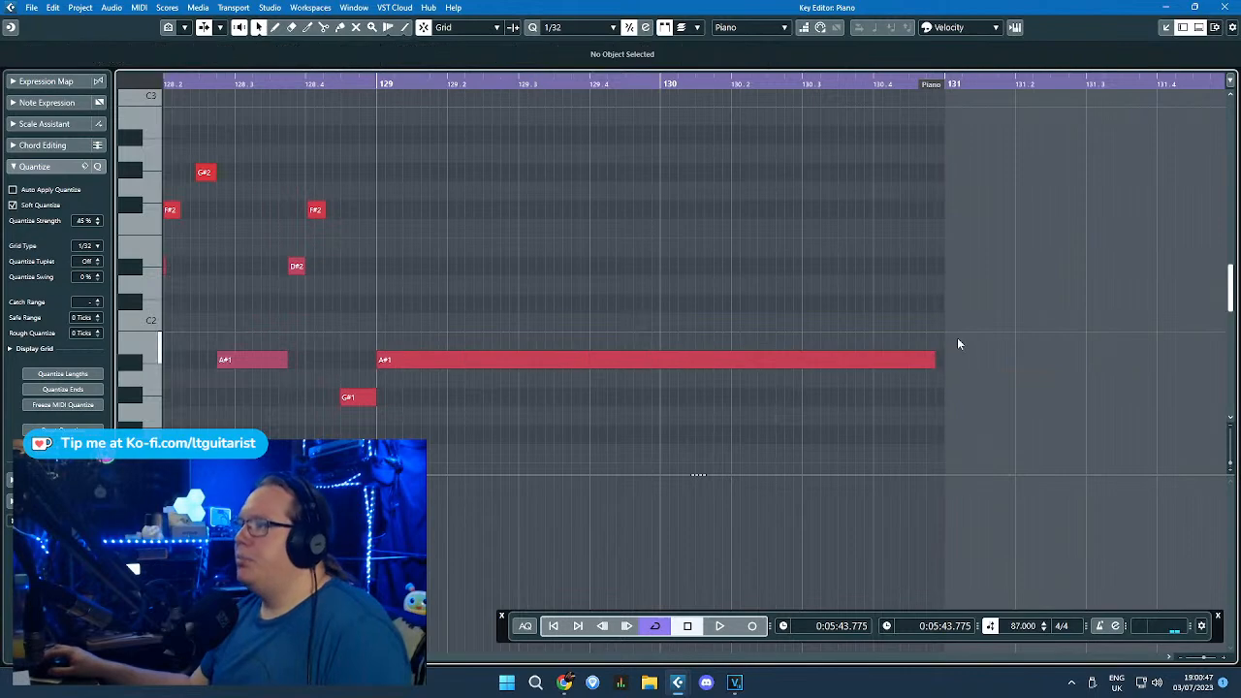
# Step: Close the key editor and duplicate the Piano track with all its parts
pyautogui.click(1225, 9)
pyautogui.click(907, 350)
pyautogui.scroll(-5, 865, 374)
pyautogui.moveTo(746, 450); pyautogui.dragTo(504, 467)
pyautogui.scroll(-2, 568, 442)
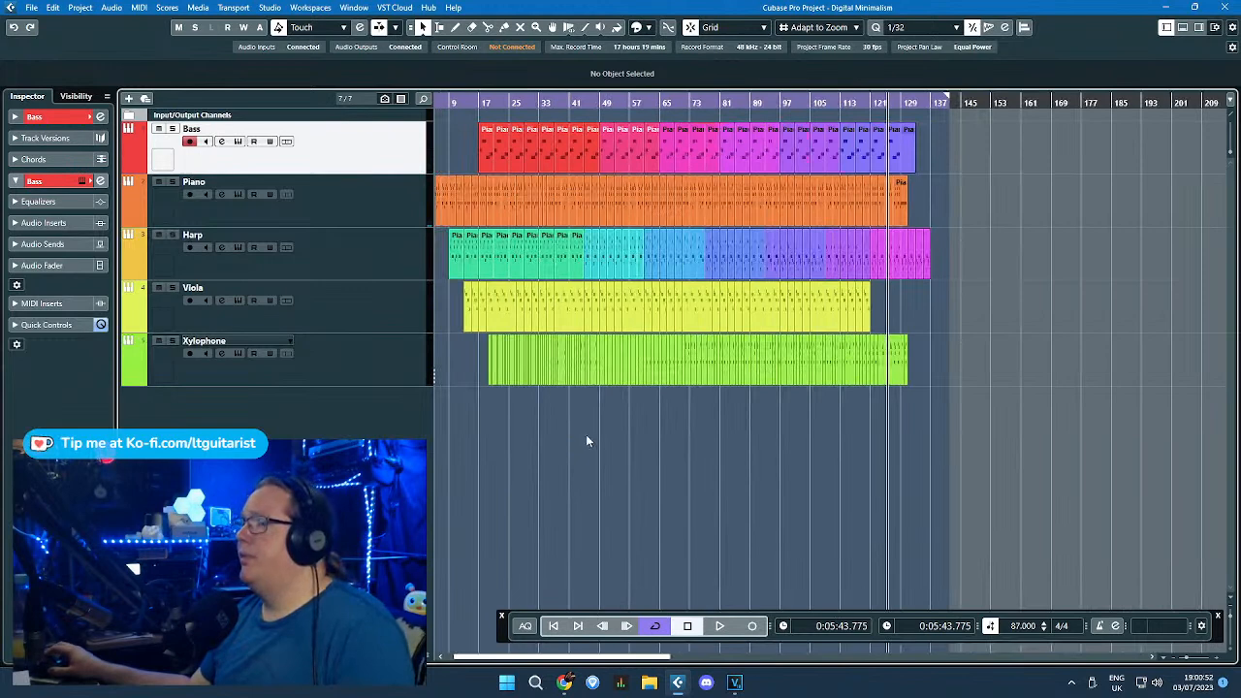
pyautogui.click(383, 217)
pyautogui.rightClick(378, 201)
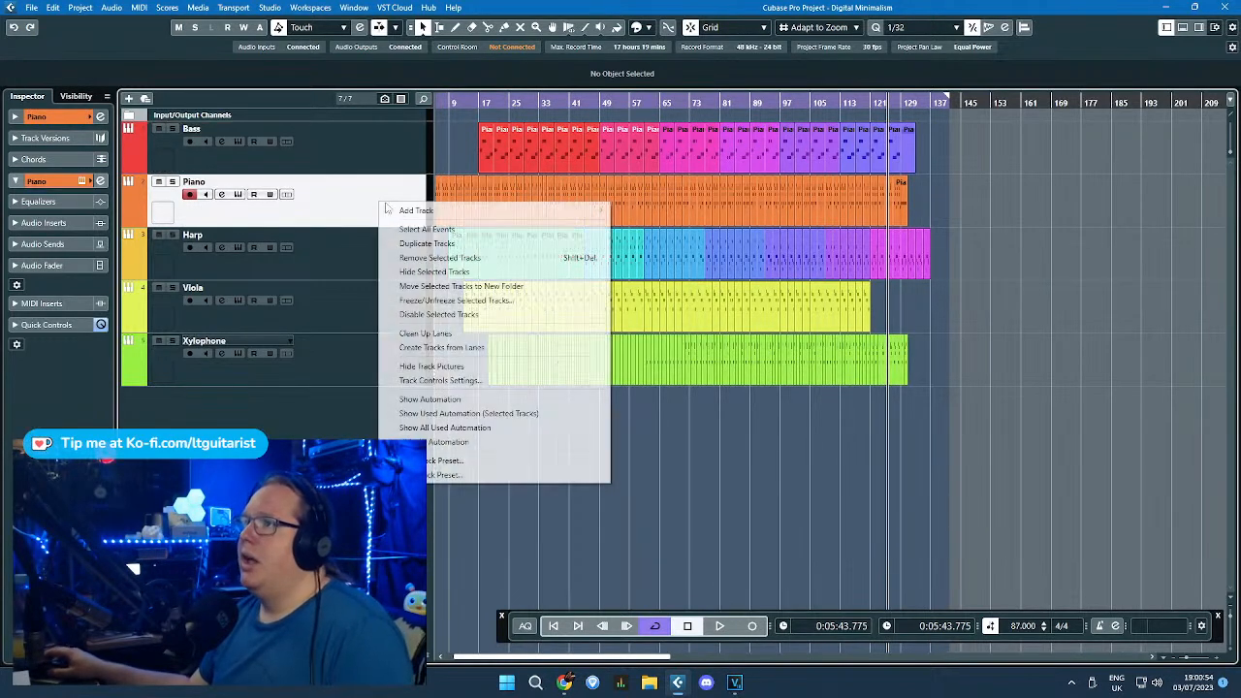
pyautogui.click(483, 243)
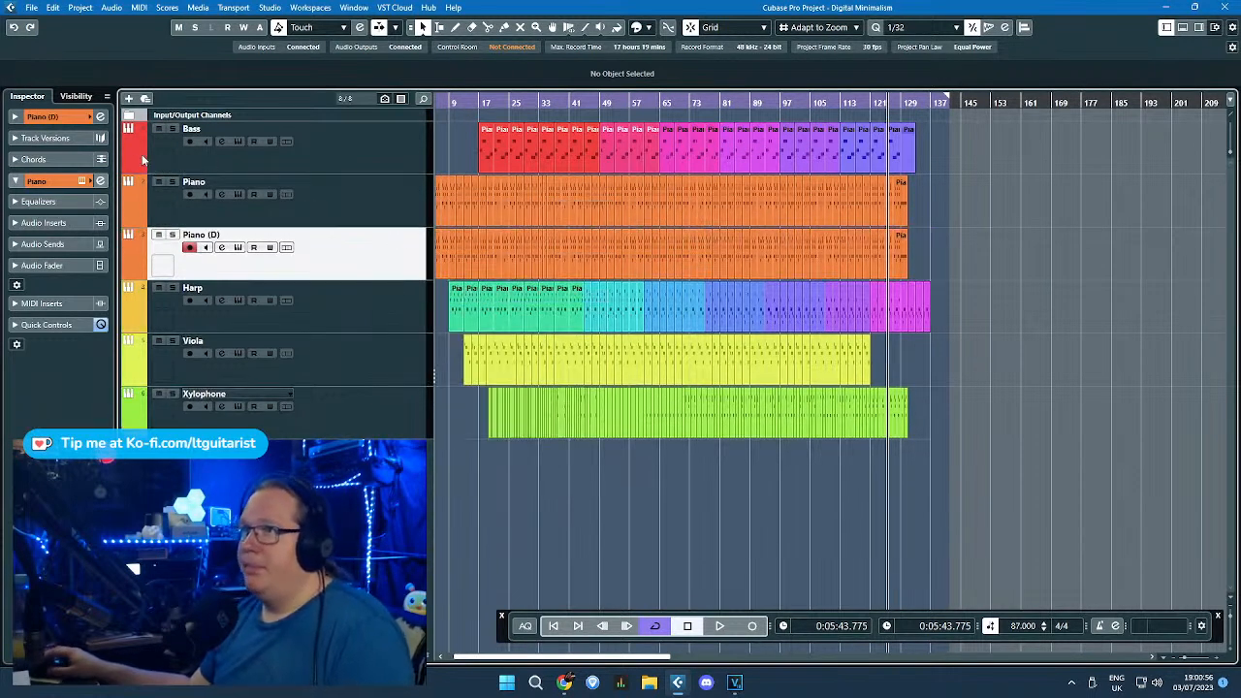
# Step: Pan the duplicated Piano track fully right and the original fully left, and rename them Piano R and Piano L
pyautogui.click(26, 119)
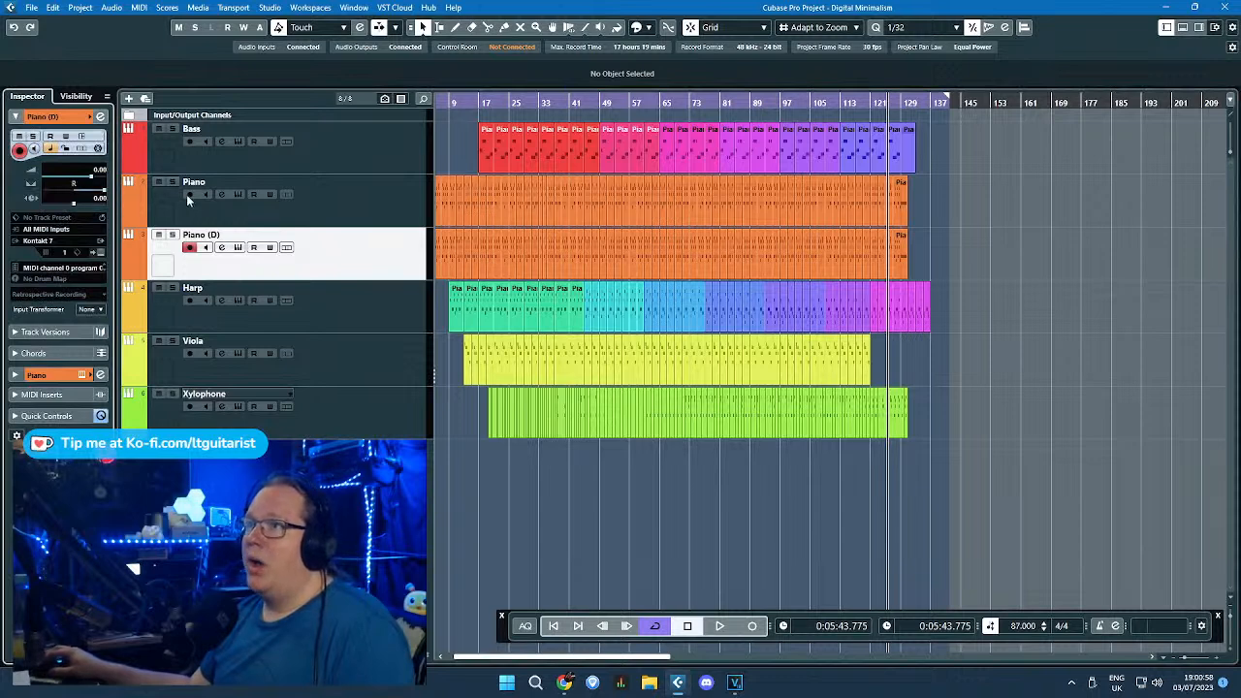
pyautogui.click(320, 208)
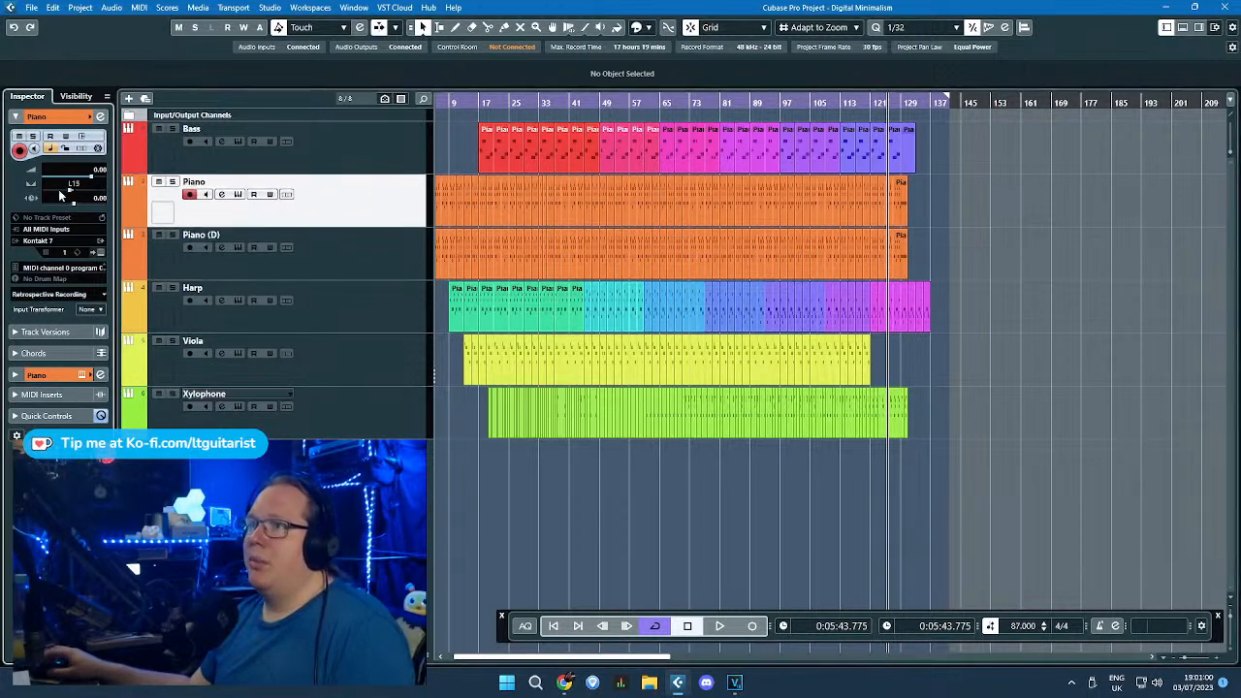
pyautogui.doubleClick(193, 181)
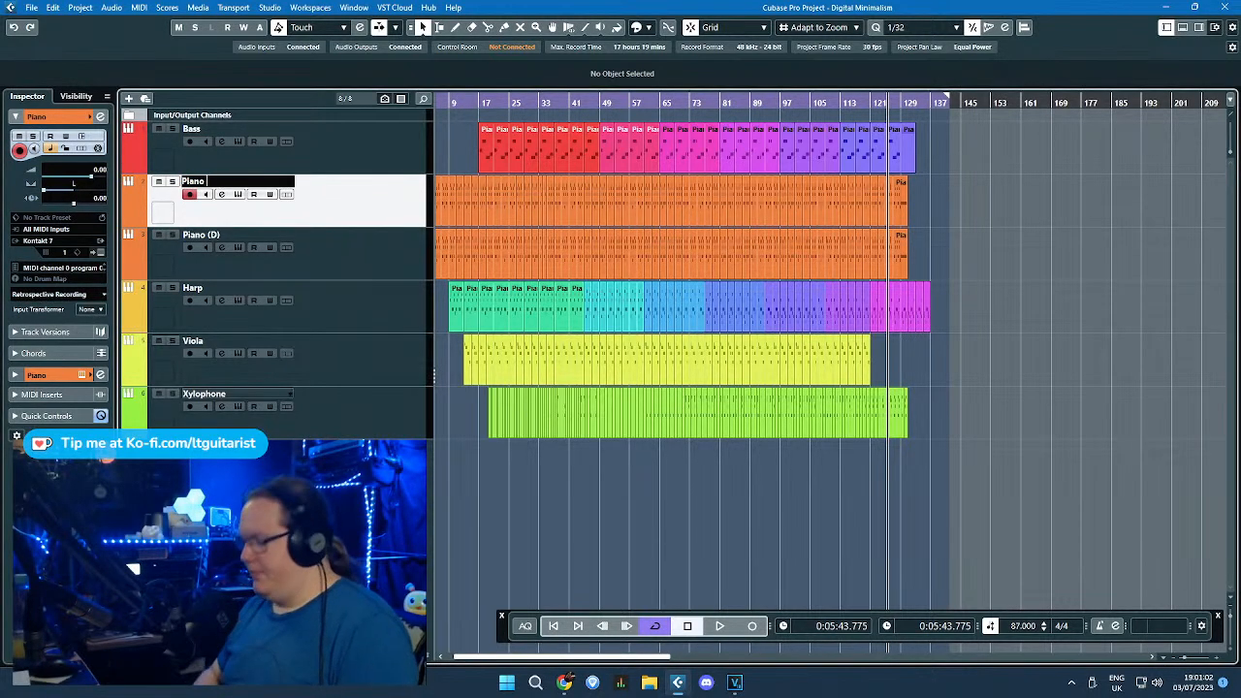
pyautogui.doubleClick(225, 235)
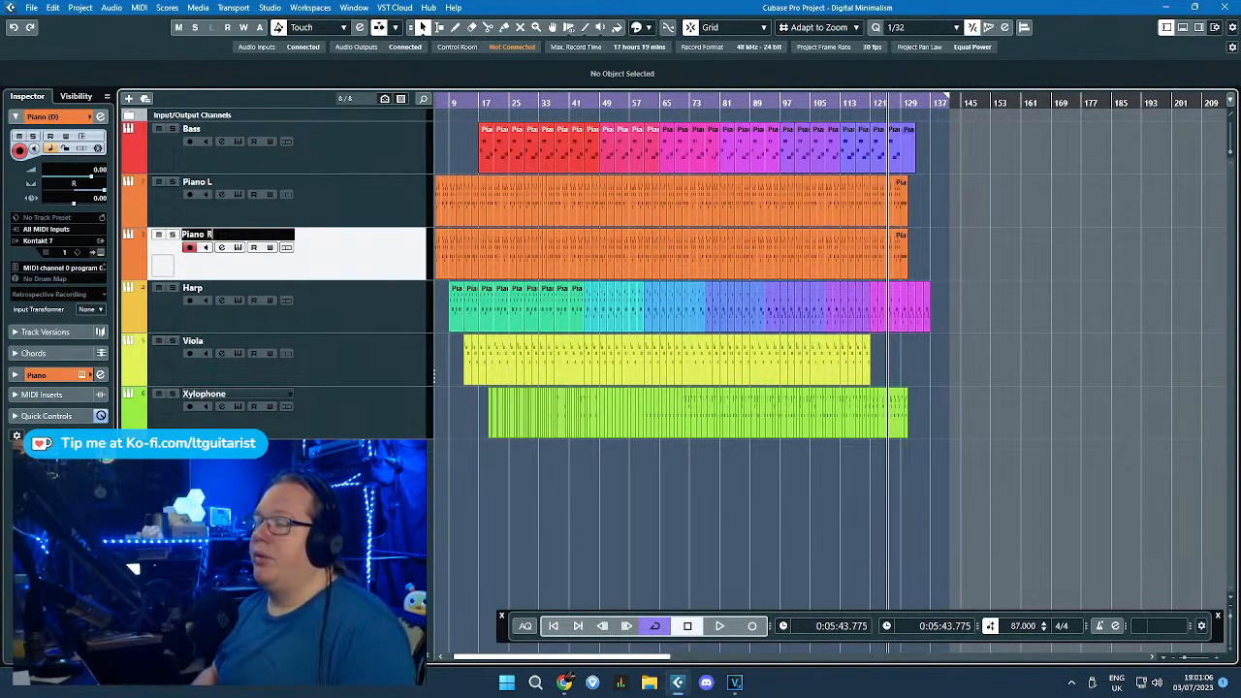
# Step: Solo Piano L and Piano R and play a short passage from about bar 23
pyautogui.press('s')
pyautogui.click(282, 224)
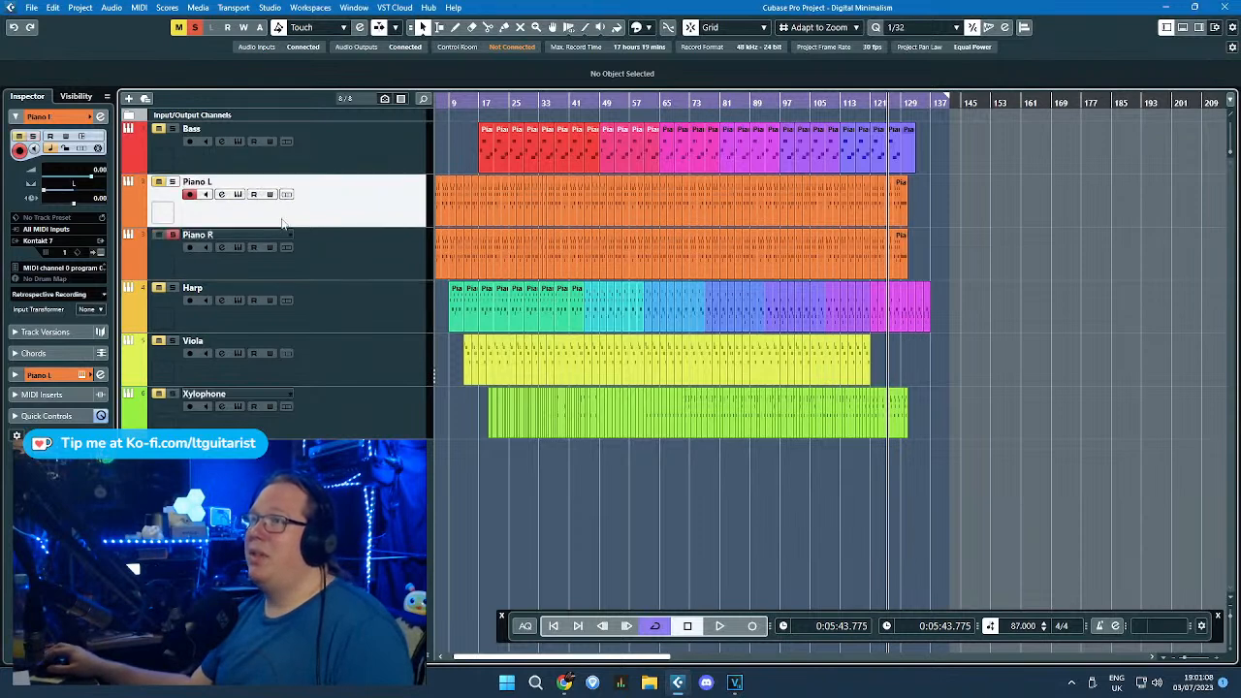
pyautogui.click(501, 114)
pyautogui.press('space')
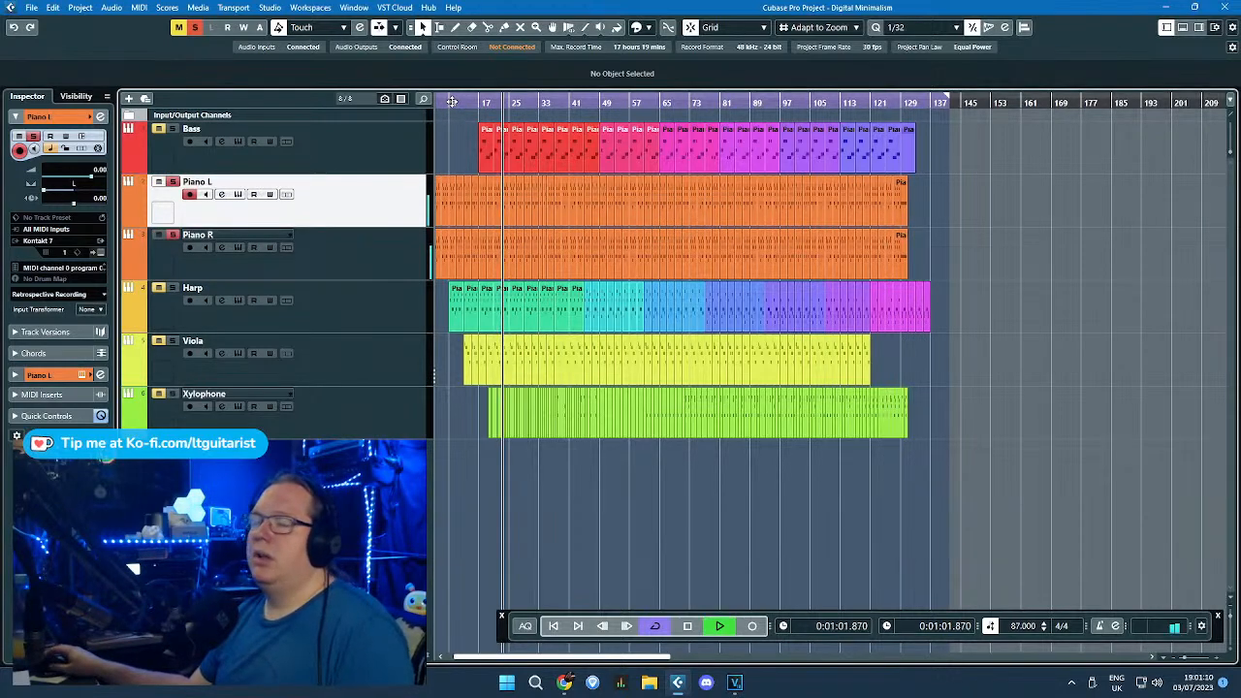
pyautogui.press('space')
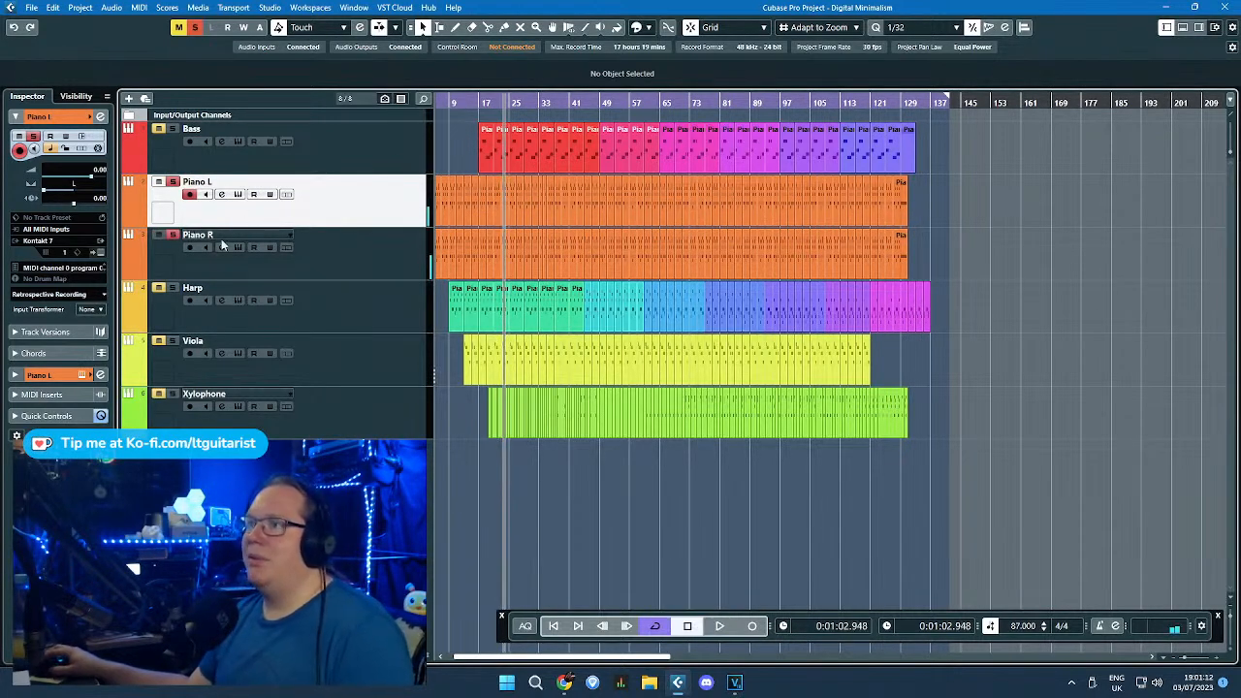
# Step: Open Piano R's Kontakt 7 instrument and remove Una Corda Pure without saving its changes
pyautogui.click(354, 245)
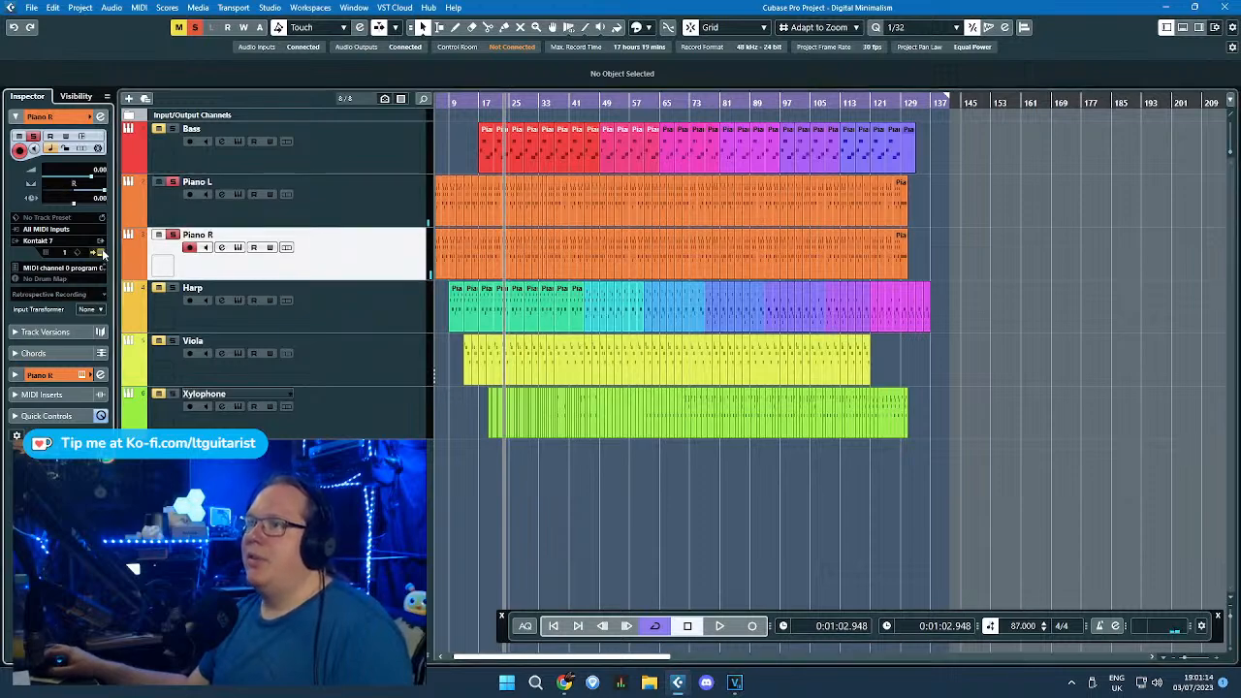
pyautogui.click(107, 252)
pyautogui.click(422, 27)
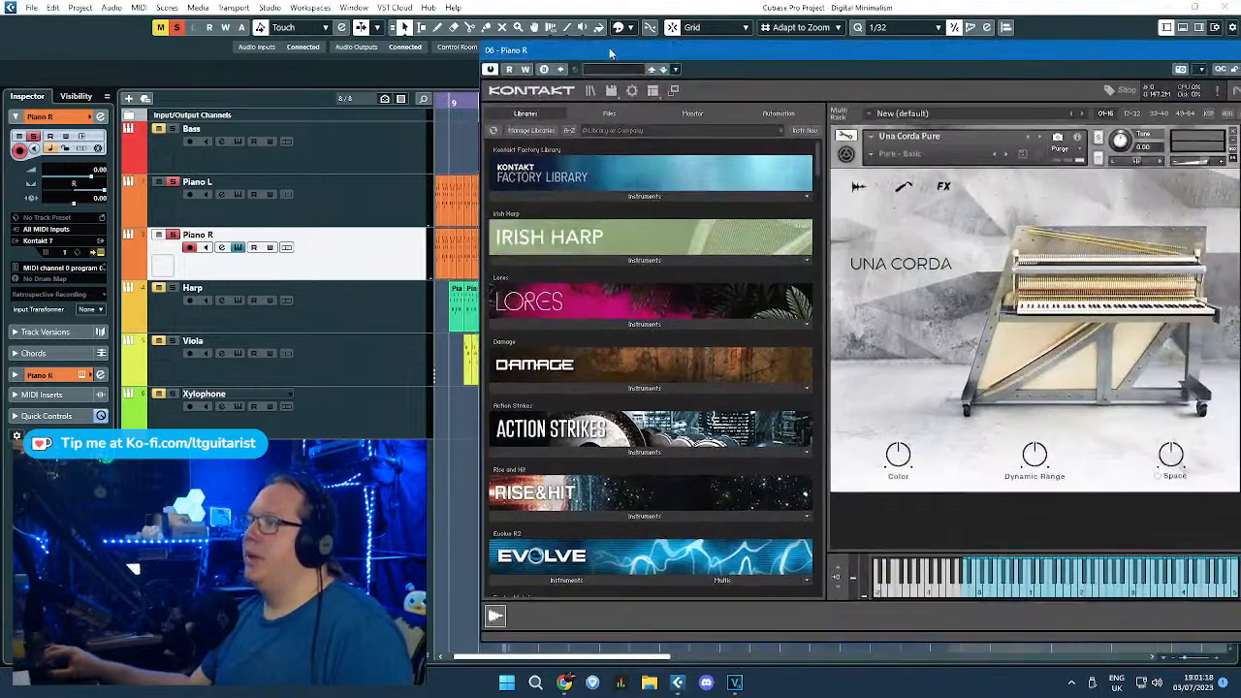
pyautogui.moveTo(611, 54); pyautogui.dragTo(419, 26)
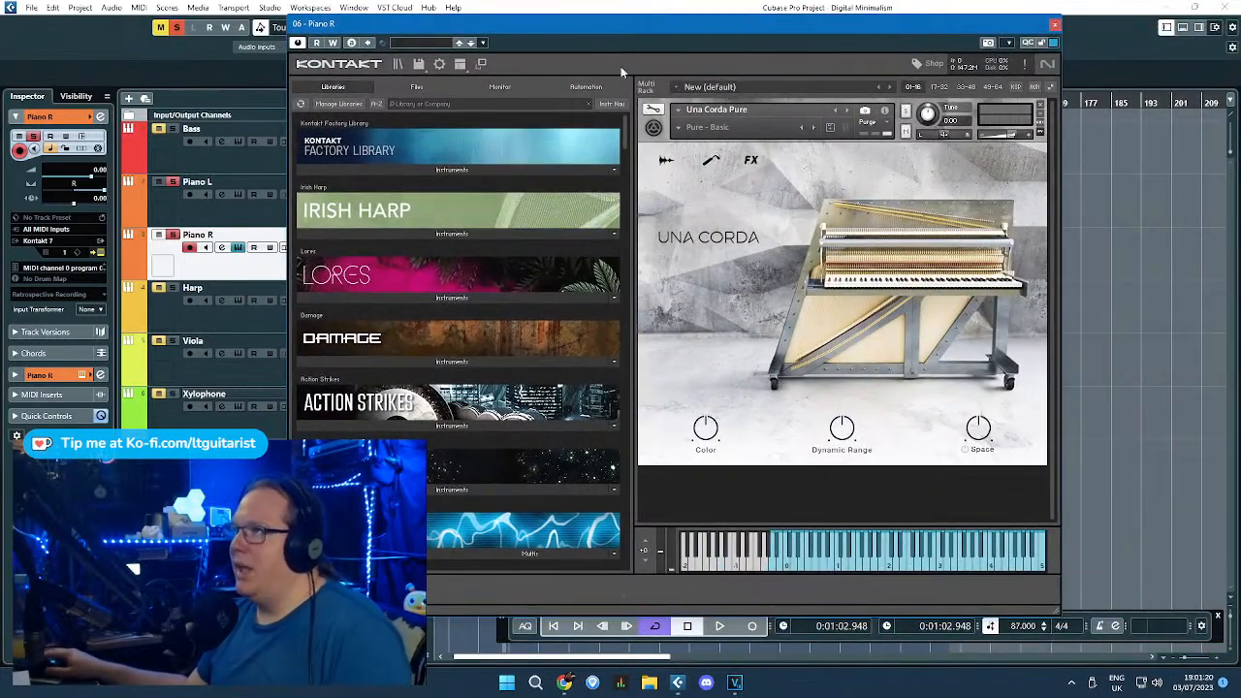
pyautogui.click(1040, 106)
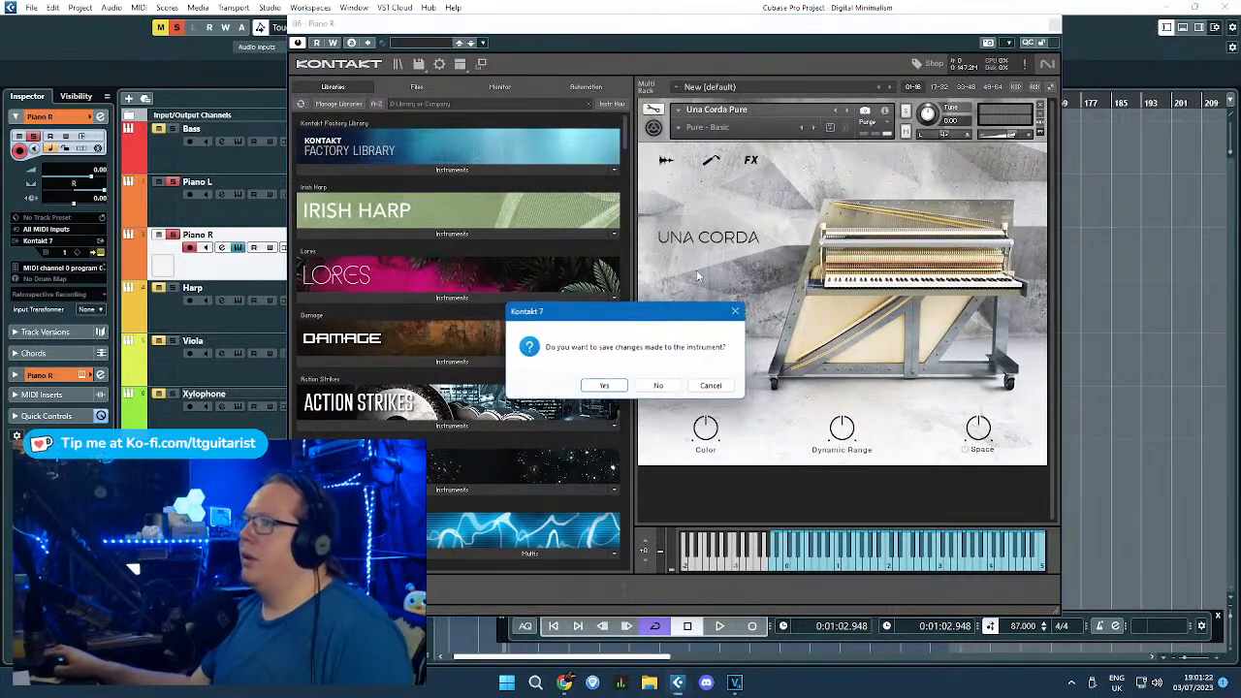
pyautogui.click(658, 385)
# Step: Load The Gentleman piano into Piano R's Kontakt, play it back, and close the instrument window
pyautogui.moveTo(627, 145); pyautogui.dragTo(631, 332)
pyautogui.click(485, 439)
pyautogui.press('space')
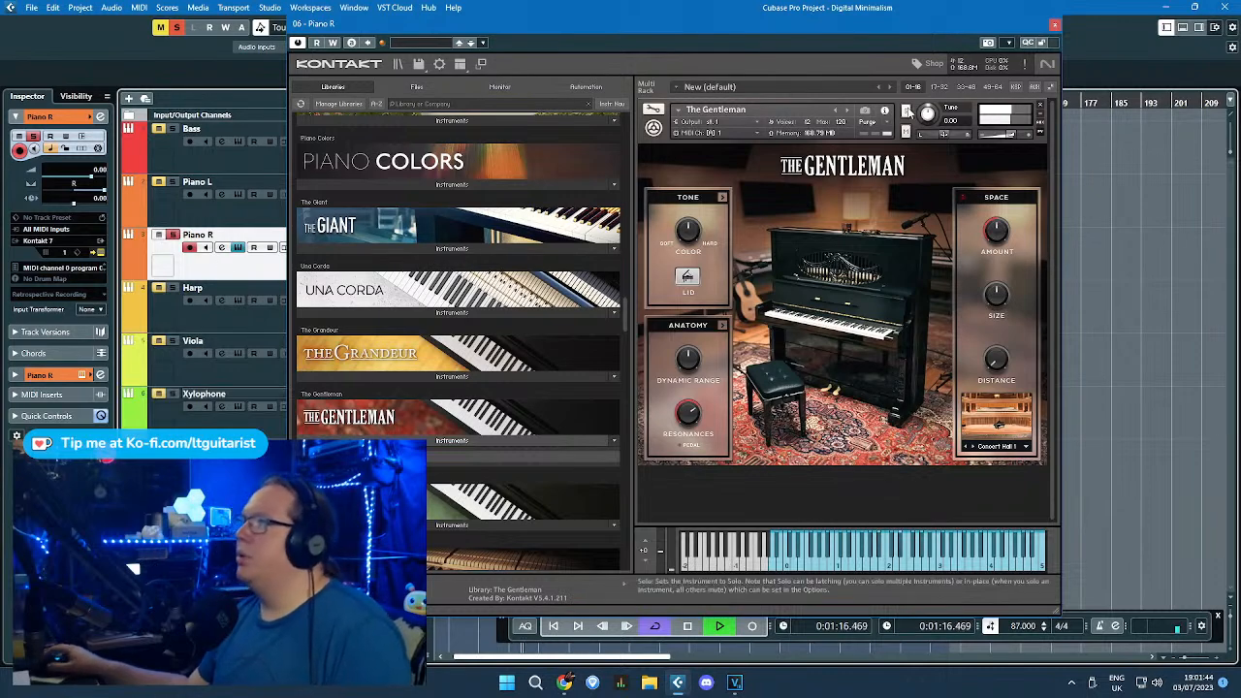
pyautogui.click(1056, 27)
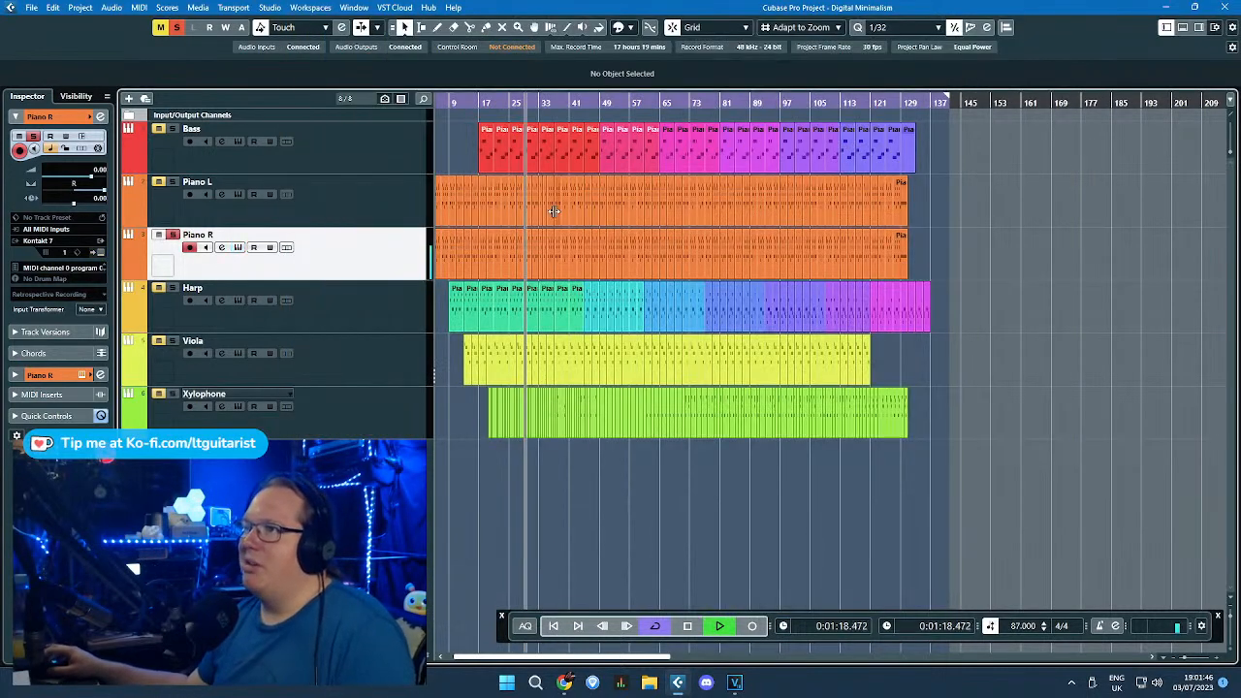
# Step: Listen to the soloed Piano L and Piano R tracks together across the following bars and stop playback
pyautogui.press('Up')
pyautogui.moveTo(576, 514); pyautogui.dragTo(521, 495)
pyautogui.scroll(3, 492, 519)
pyautogui.scroll(5, 609, 505)
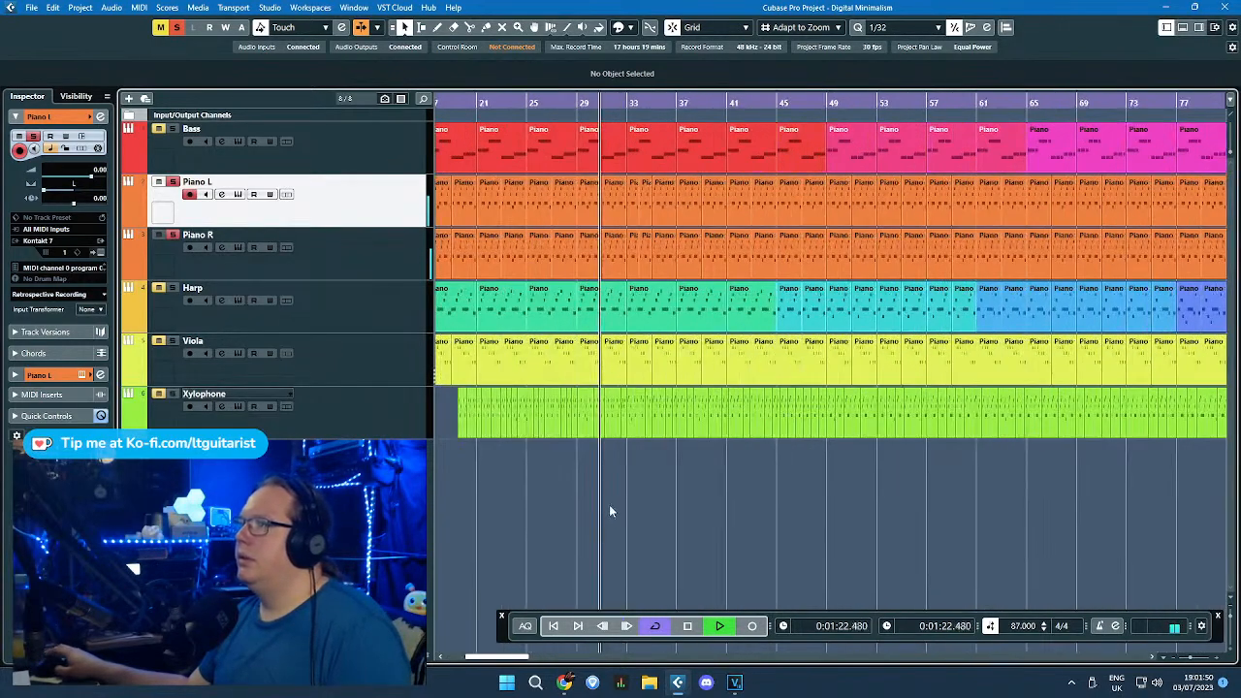
pyautogui.scroll(-9, 601, 504)
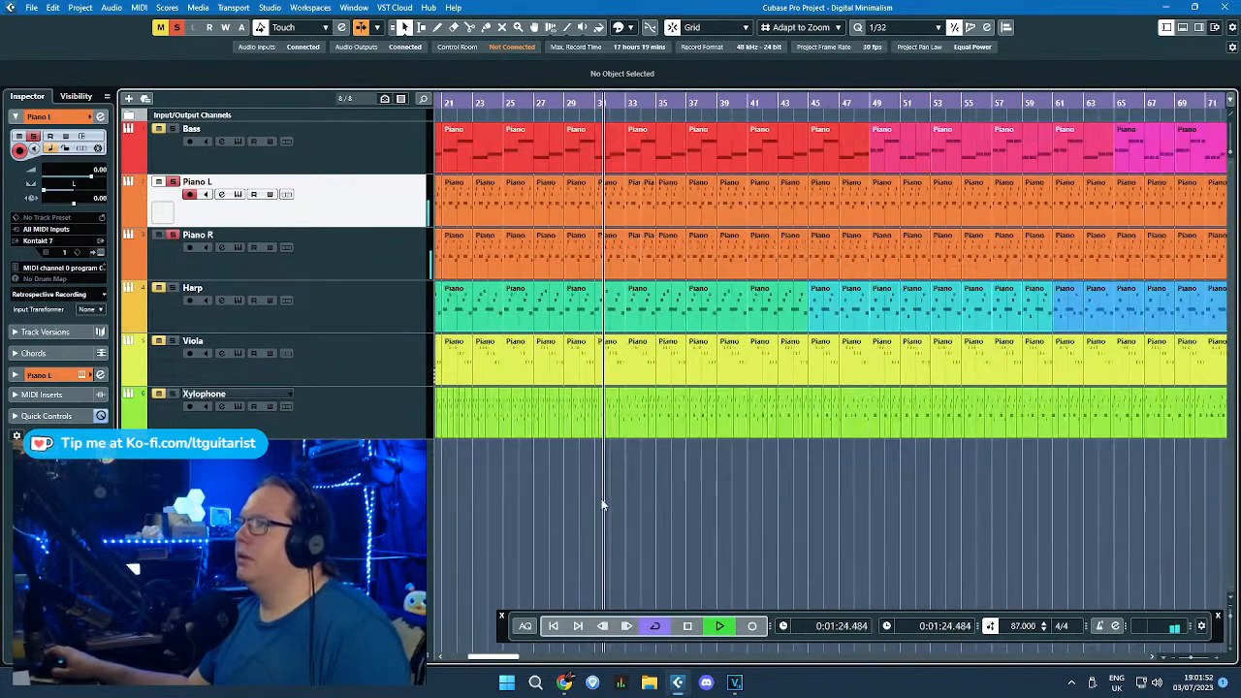
pyautogui.press('space')
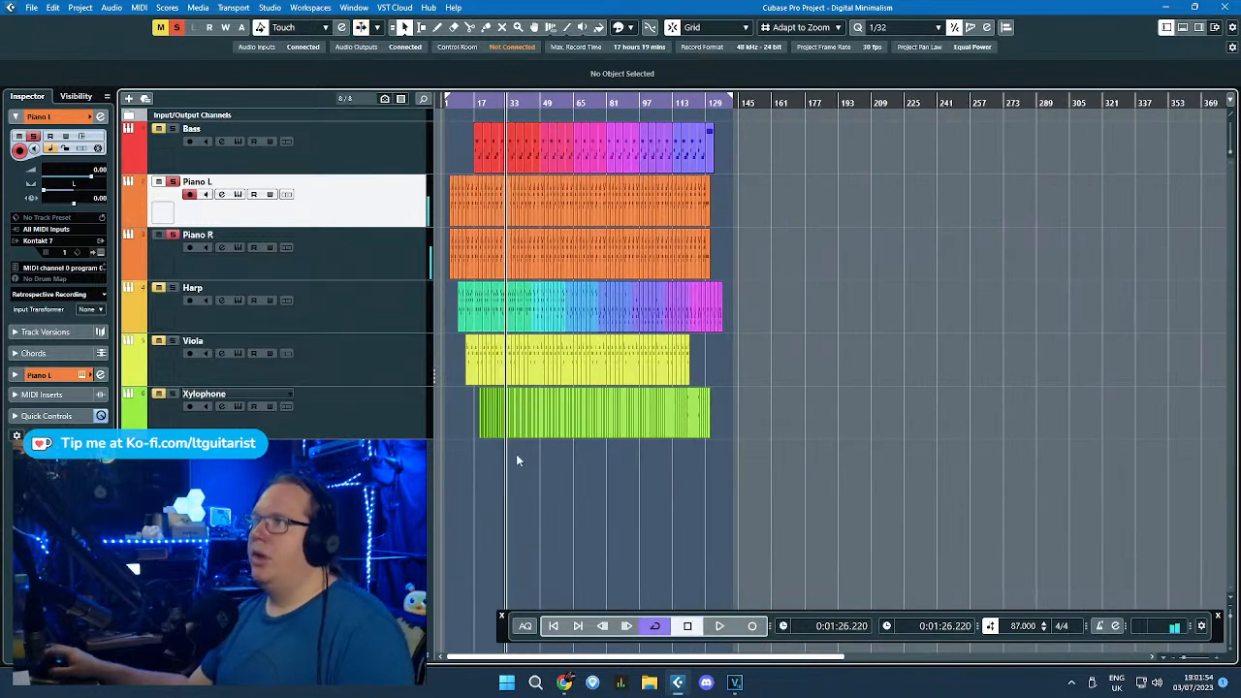
# Step: Glue all Piano L parts into one continuous part, and do the same for all Piano R parts
pyautogui.click(492, 207)
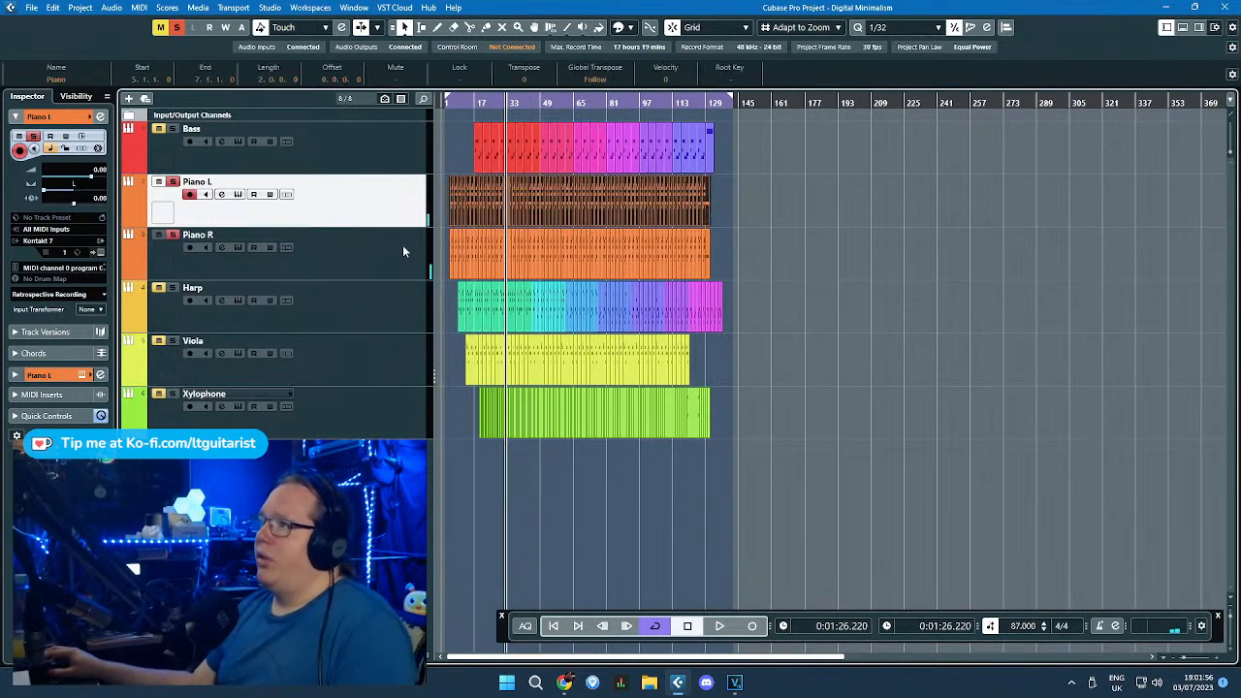
pyautogui.click(567, 202)
pyautogui.press('1')
pyautogui.click(523, 255)
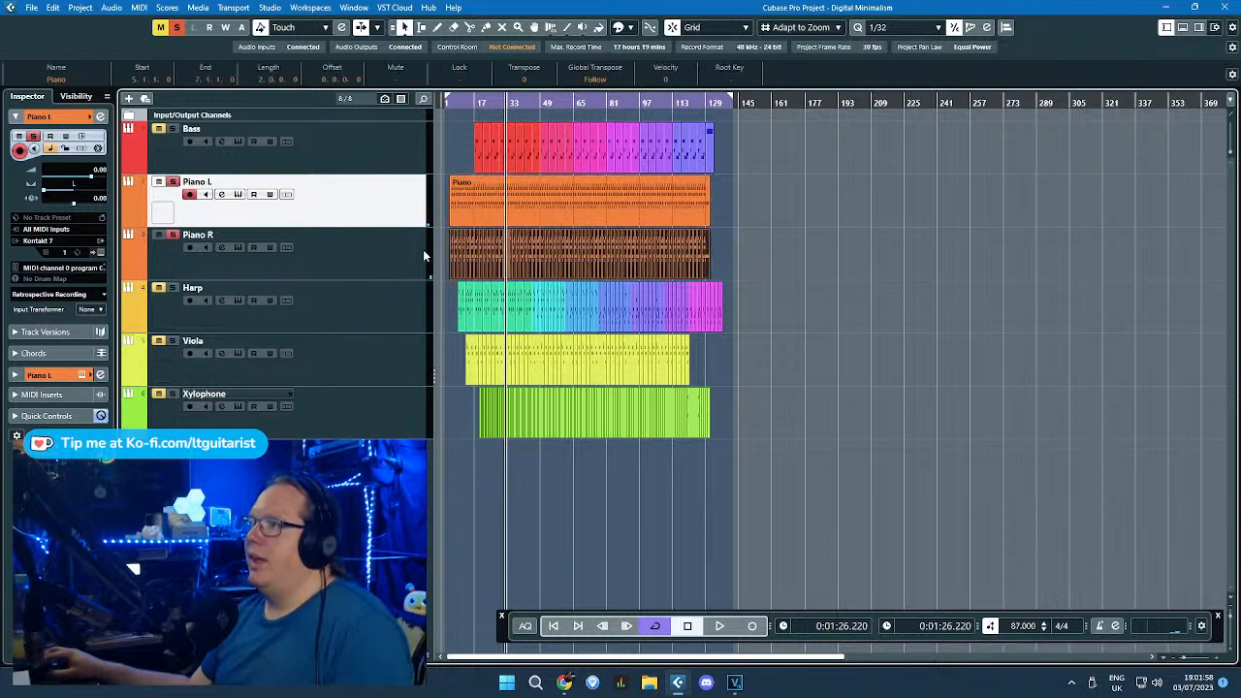
pyautogui.click(532, 244)
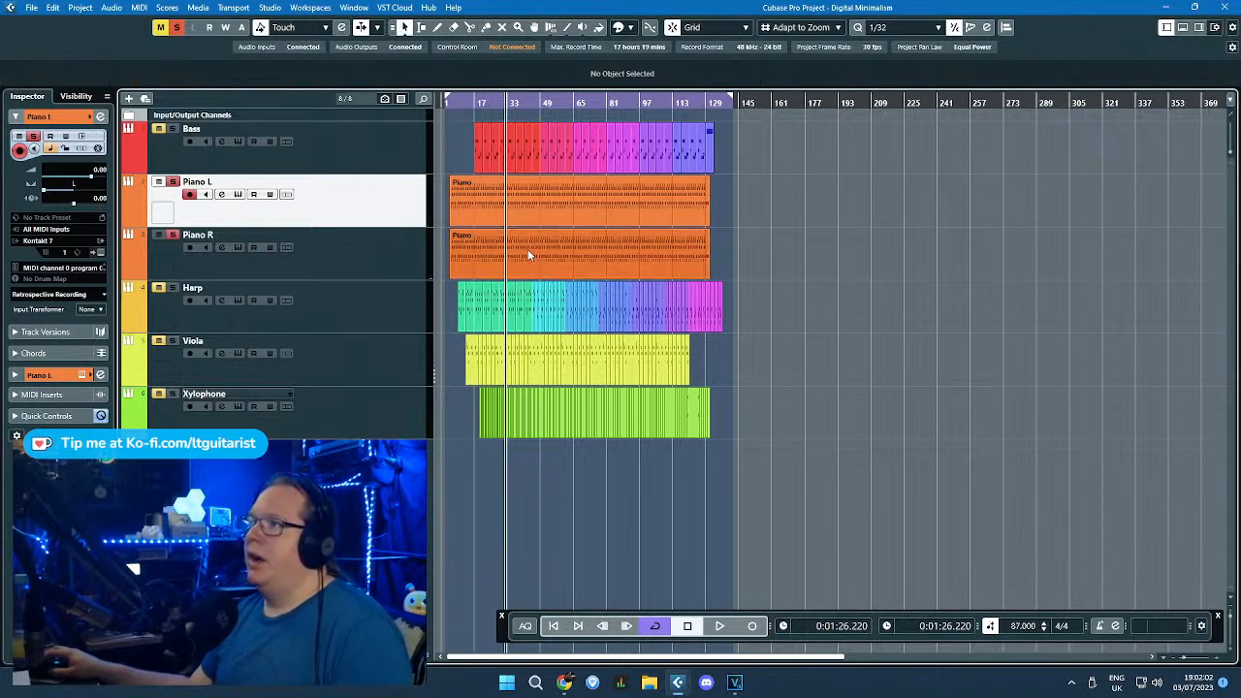
# Step: Examine the glued Piano part's notes around bar 76 in the key editor and close it
pyautogui.click(520, 251)
pyautogui.press('h')
pyautogui.click(470, 27)
pyautogui.click(485, 27)
pyautogui.press('1')
pyautogui.click(642, 207)
pyautogui.scroll(3, 560, 229)
pyautogui.doubleClick(559, 210)
pyautogui.scroll(10, 573, 296)
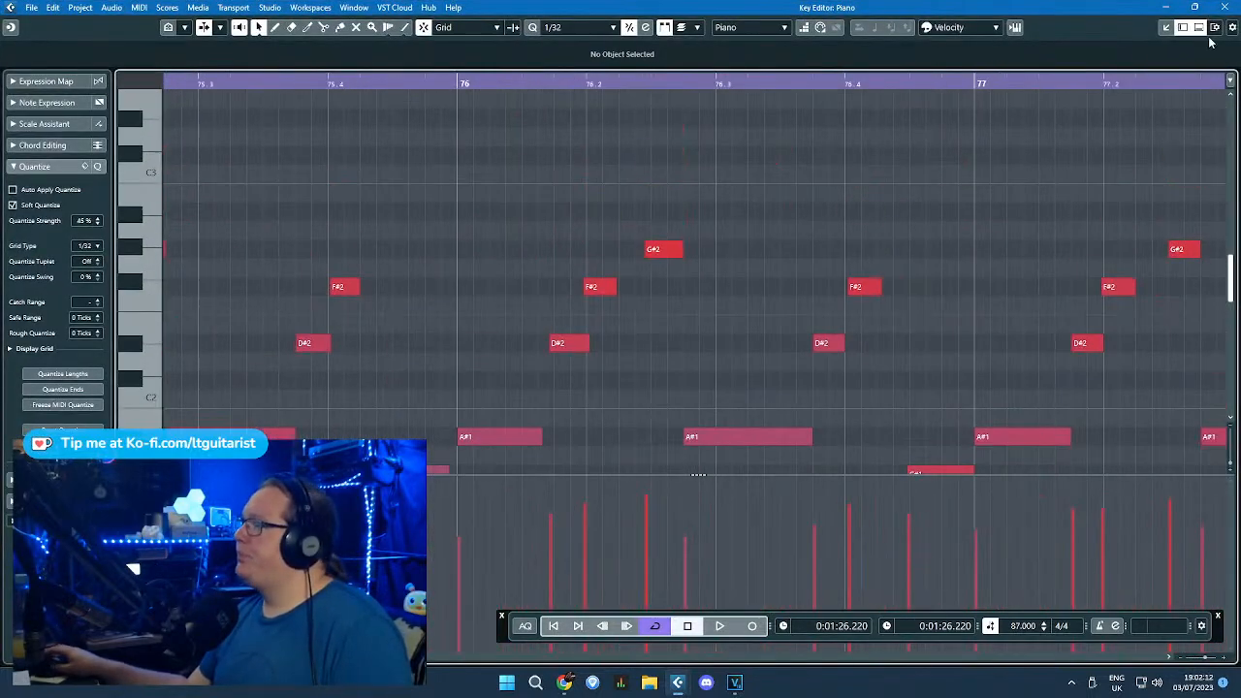
pyautogui.click(1220, 7)
# Step: Extend the glued Piano R part to end at bar 133 with Sizing Moves Contents, shifting its notes along with the end
pyautogui.click(859, 235)
pyautogui.scroll(-5, 781, 222)
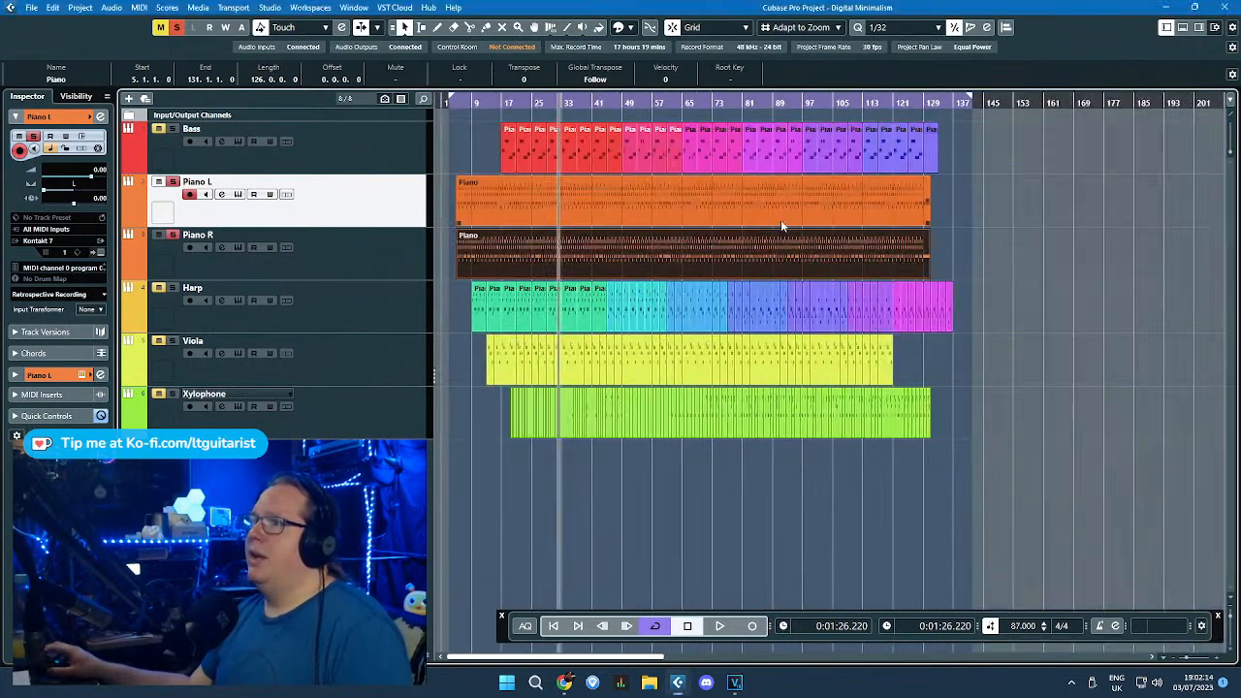
pyautogui.scroll(3, 939, 250)
pyautogui.scroll(6, 939, 250)
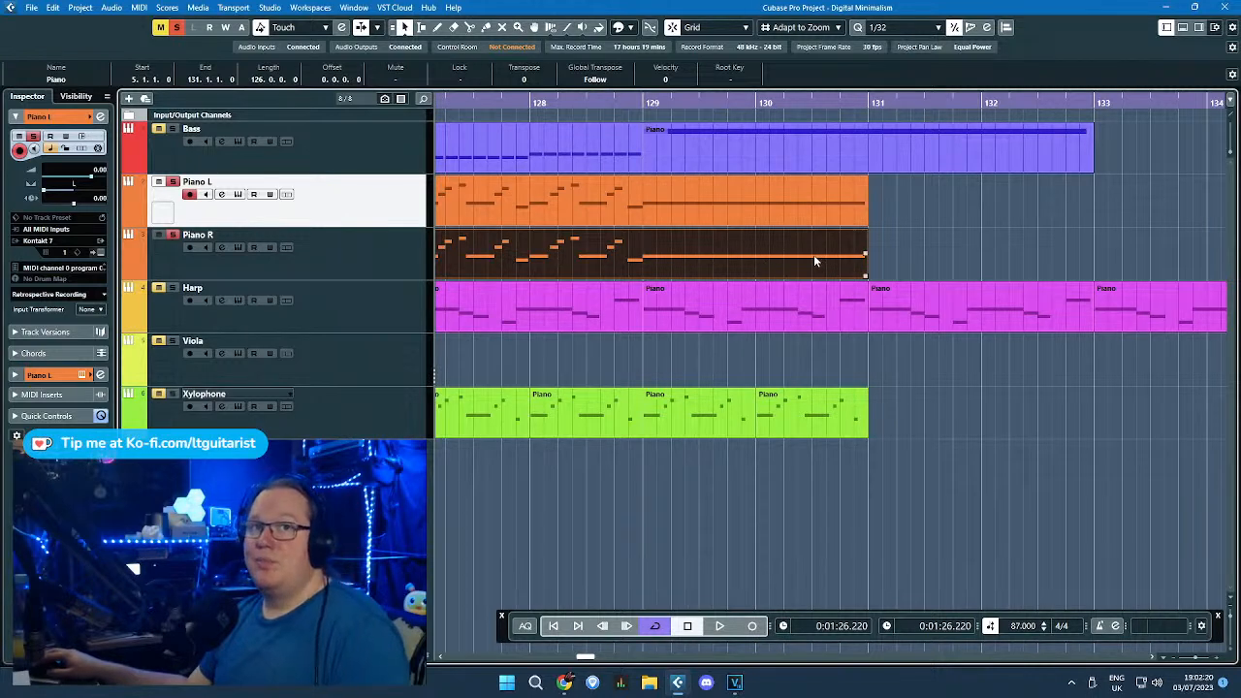
pyautogui.scroll(-3, 768, 257)
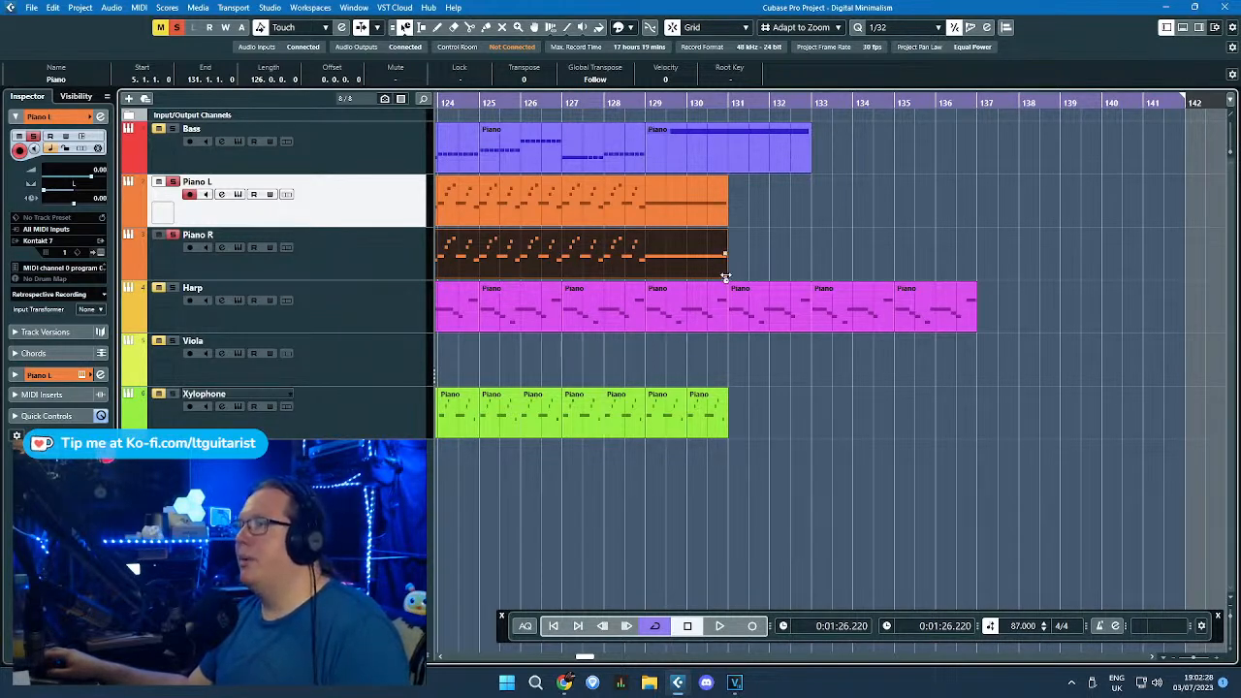
pyautogui.moveTo(726, 277); pyautogui.dragTo(830, 279)
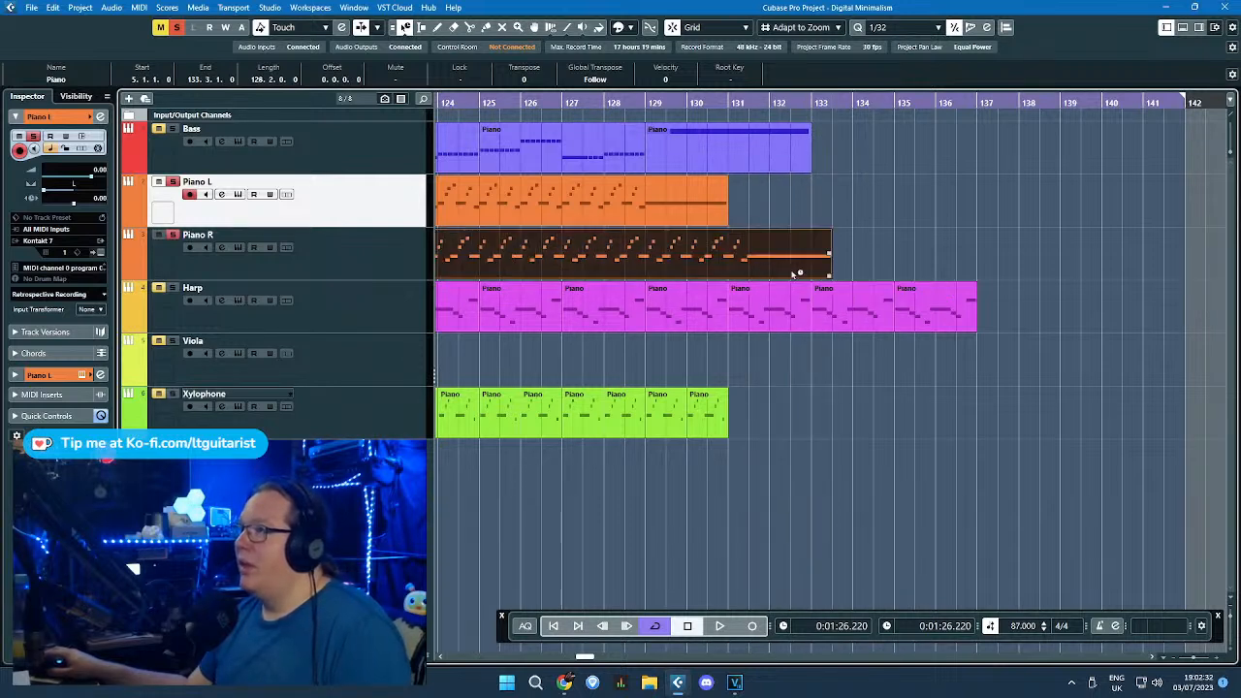
pyautogui.scroll(5, 678, 264)
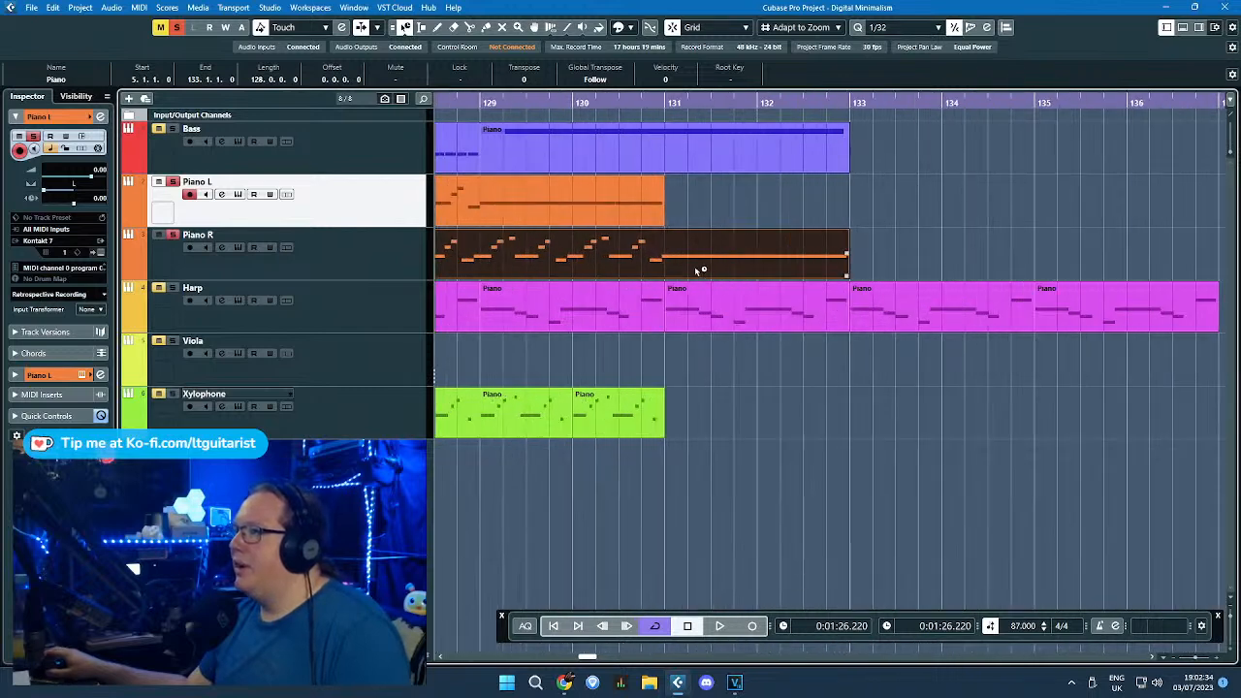
pyautogui.scroll(2, 646, 262)
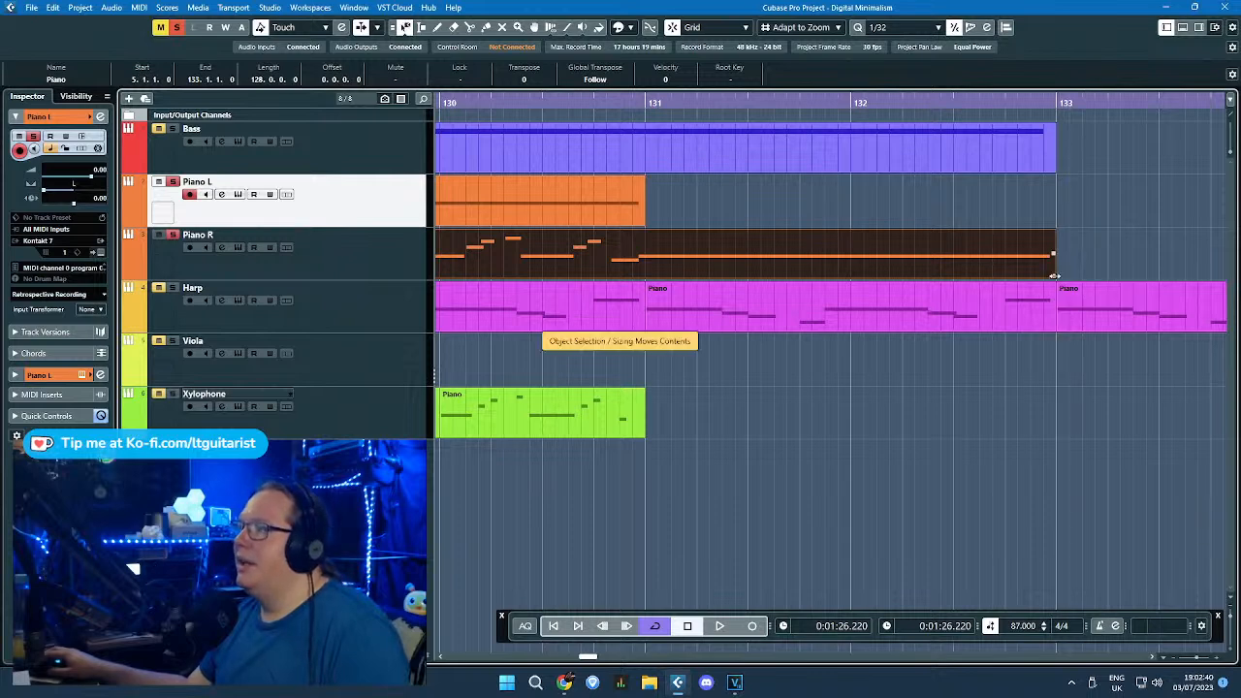
# Step: Fine-tune the Piano R part's end to 133.1.1.61 with Sizing Moves Contents, nudging its notes slightly forward
pyautogui.moveTo(1054, 278); pyautogui.dragTo(1062, 278)
pyautogui.keyDown('ctrl'); pyautogui.scroll(2, 1063, 278); pyautogui.keyUp('ctrl')
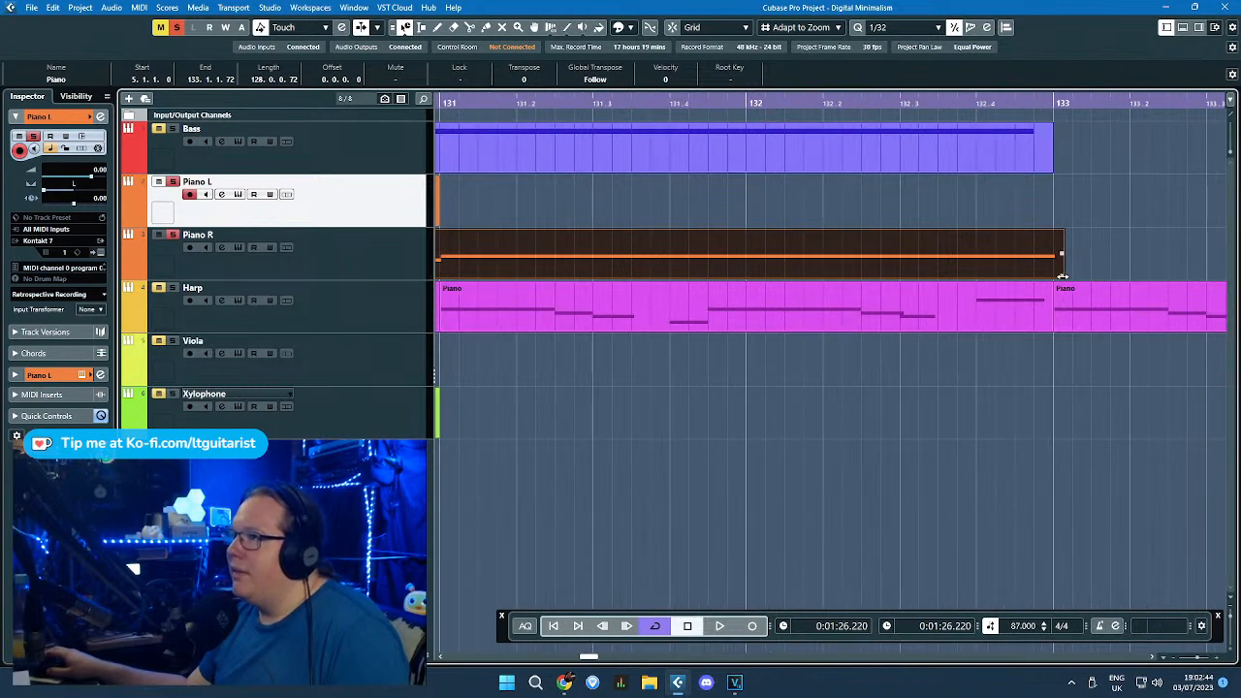
pyautogui.keyDown('ctrl'); pyautogui.scroll(-1, 1063, 278); pyautogui.keyUp('ctrl')
pyautogui.moveTo(1063, 278); pyautogui.dragTo(1059, 279)
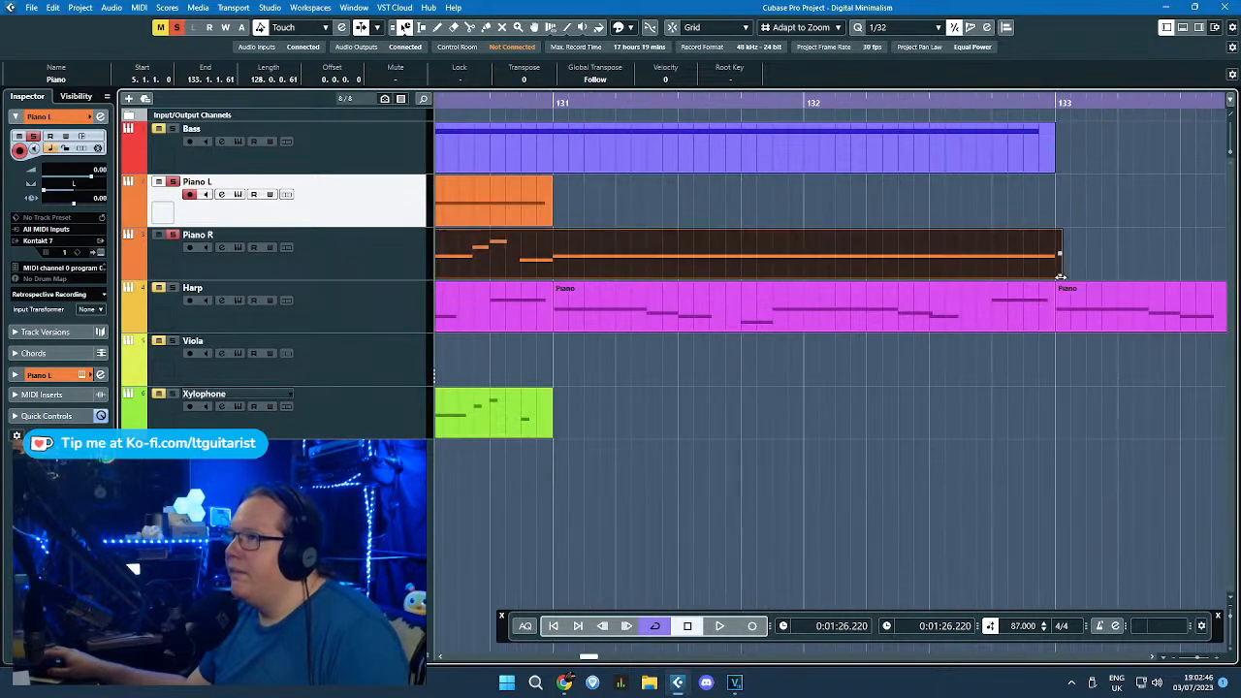
# Step: Trim the Piano R part's end to 133.1.1.0 with Normal Sizing, leaving its notes in place, and deselect it
pyautogui.keyDown('ctrl'); pyautogui.scroll(-6, 1016, 357); pyautogui.keyUp('ctrl')
pyautogui.keyDown('ctrl'); pyautogui.scroll(3, 1023, 320); pyautogui.keyUp('ctrl')
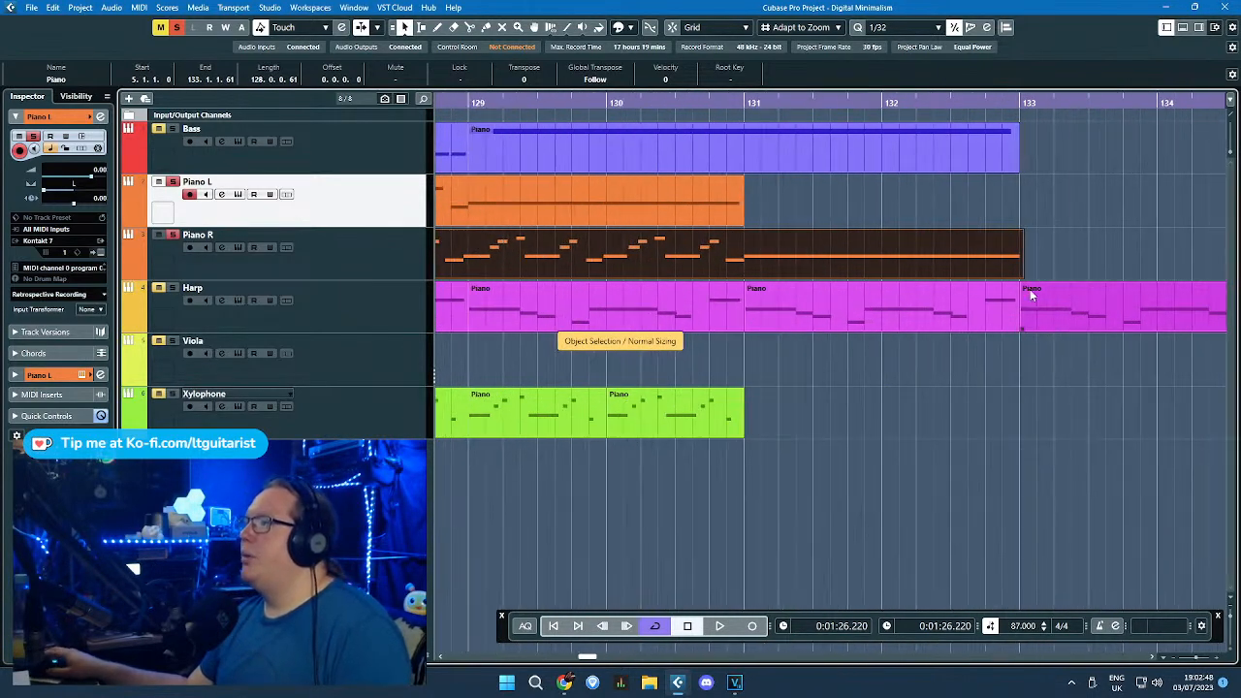
pyautogui.moveTo(1021, 278); pyautogui.dragTo(1016, 275)
pyautogui.press('j')
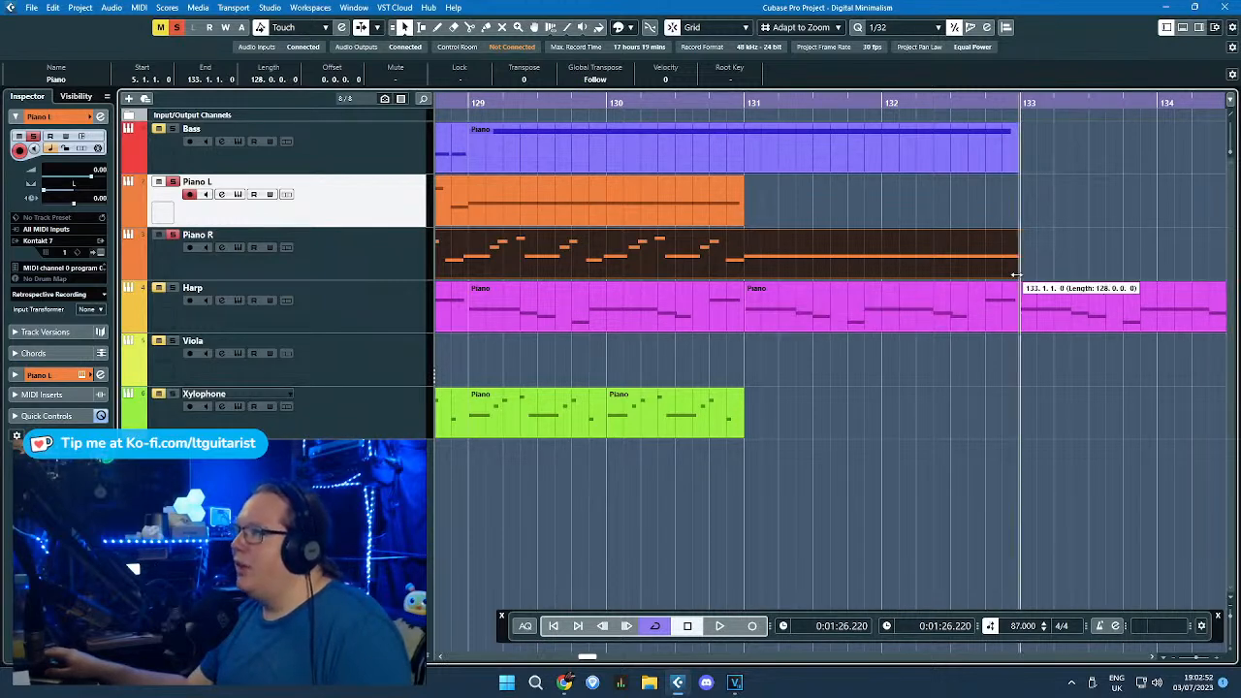
pyautogui.click(997, 369)
pyautogui.keyDown('ctrl'); pyautogui.scroll(-4, 996, 368); pyautogui.keyUp('ctrl')
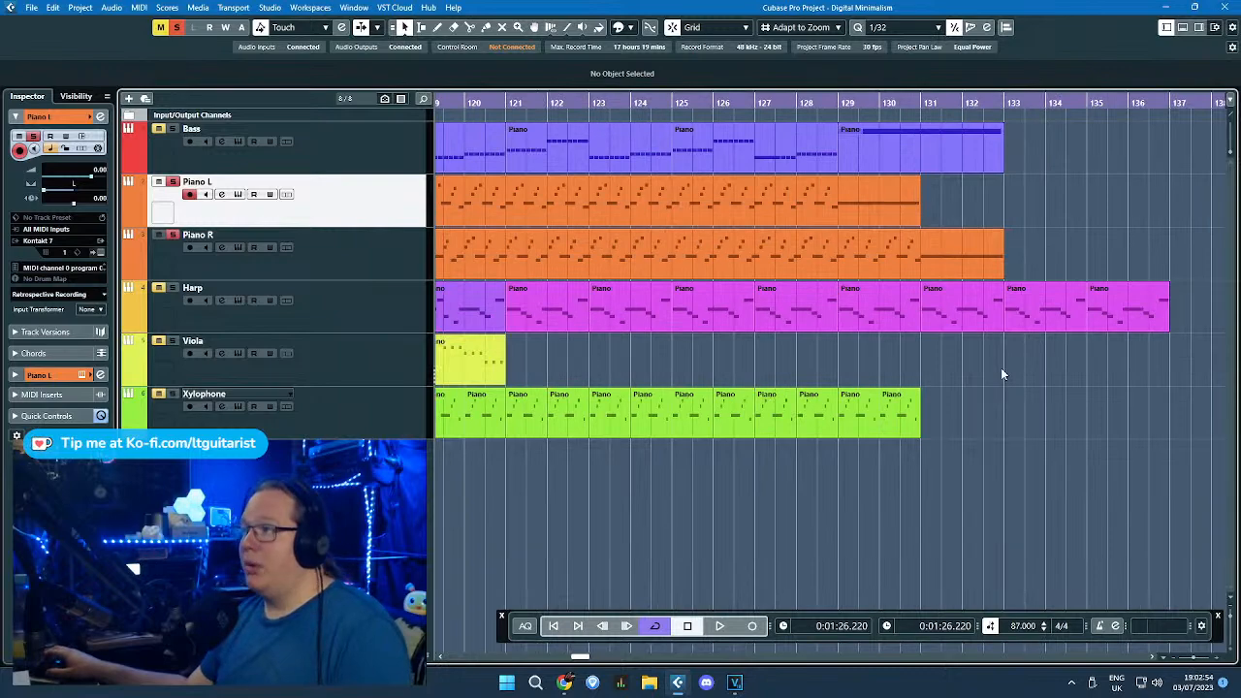
pyautogui.keyDown('ctrl'); pyautogui.scroll(-5, 1002, 369); pyautogui.keyUp('ctrl')
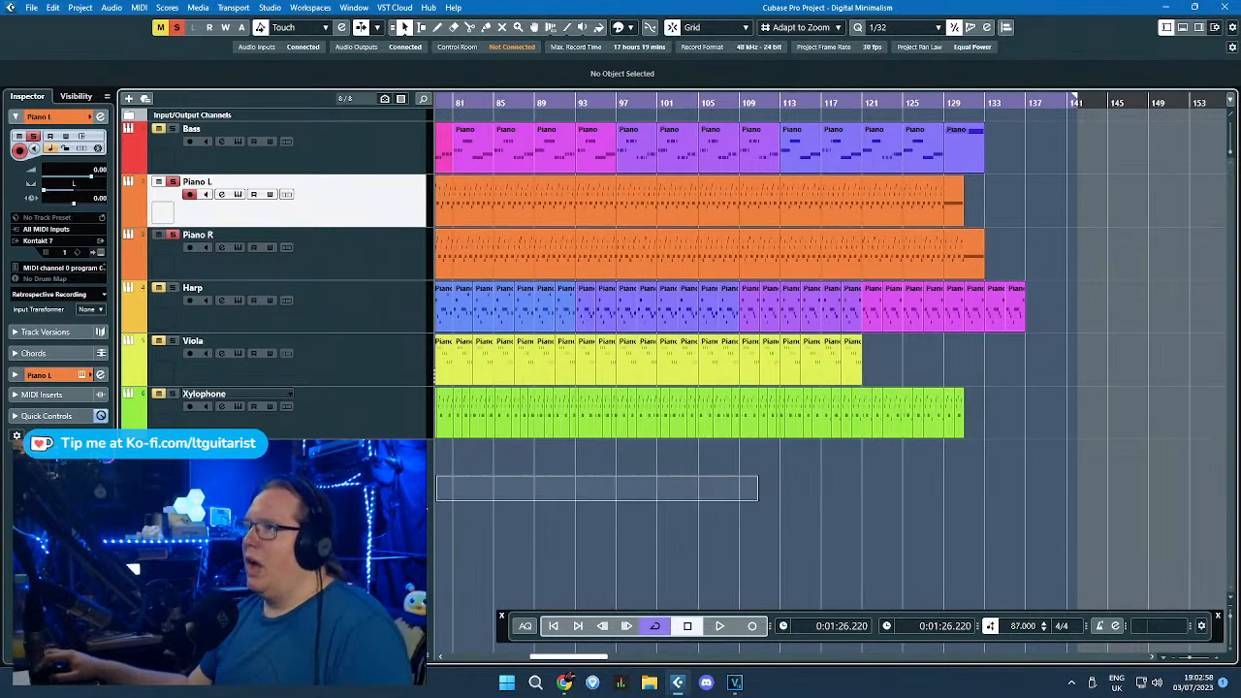
# Step: Select the Piano L and Piano R tracks together and enlarge both in height
pyautogui.keyDown('ctrl'); pyautogui.scroll(-5, 712, 487); pyautogui.keyUp('ctrl')
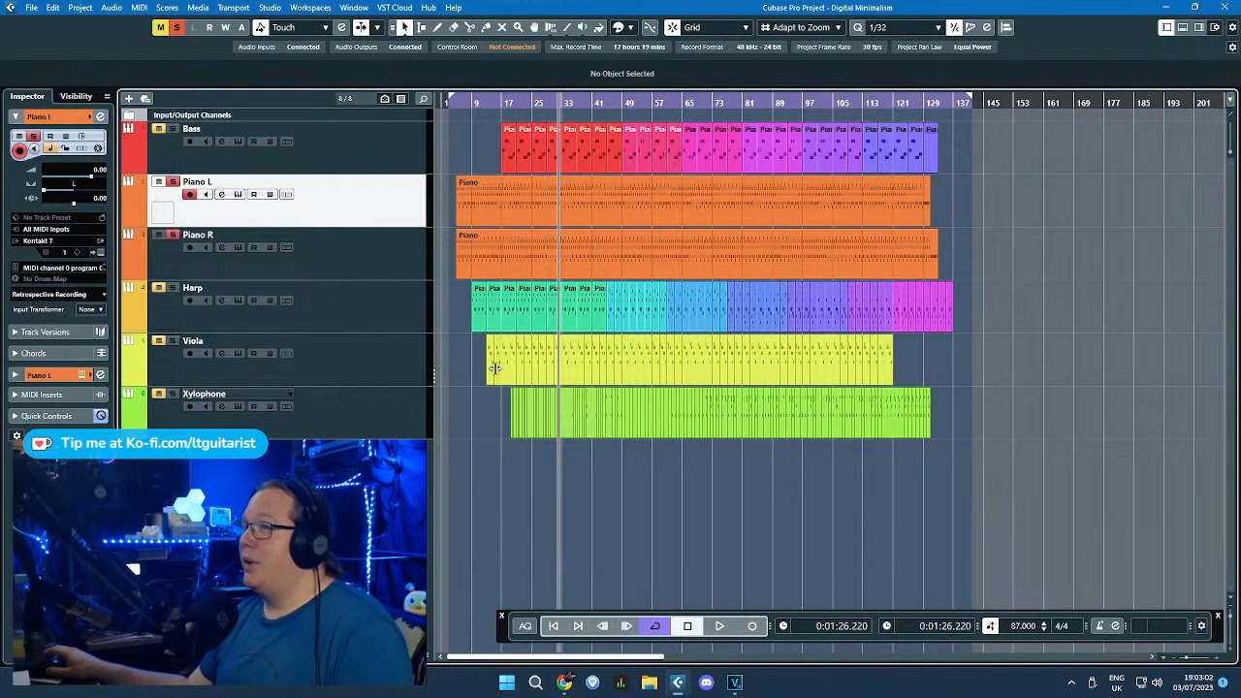
pyautogui.keyDown('ctrl'); pyautogui.scroll(10, 450, 383); pyautogui.keyUp('ctrl')
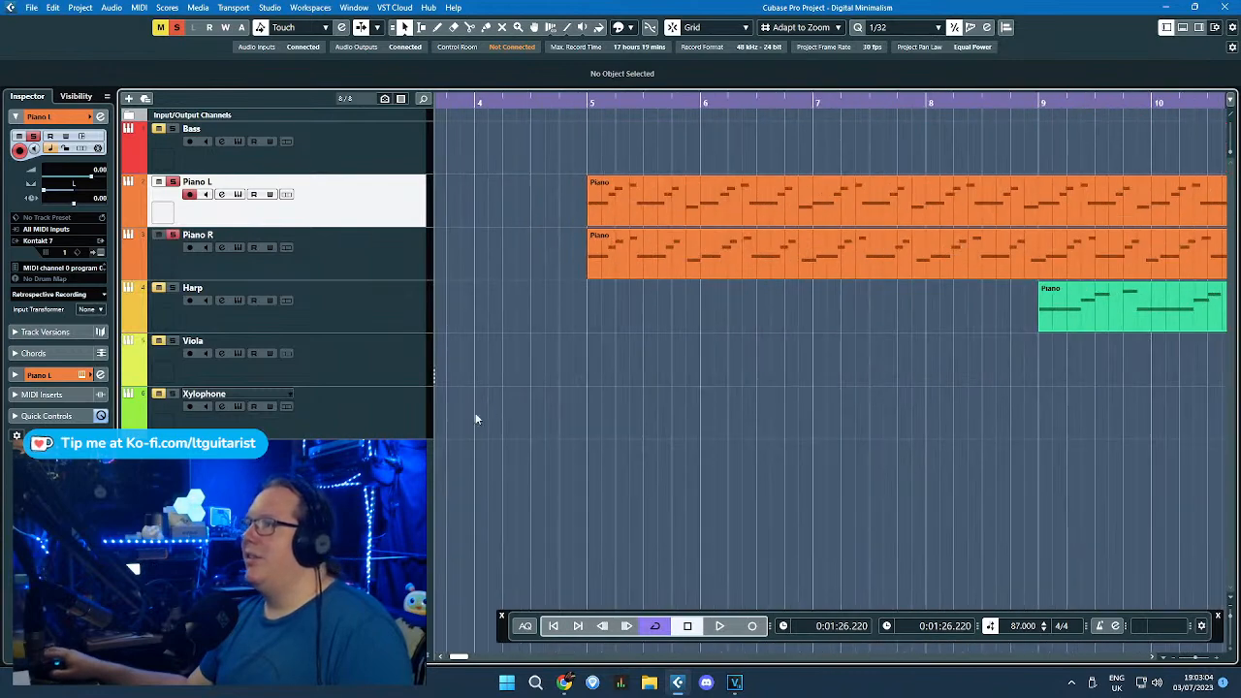
pyautogui.keyDown('ctrl'); pyautogui.scroll(-2, 795, 286); pyautogui.keyUp('ctrl')
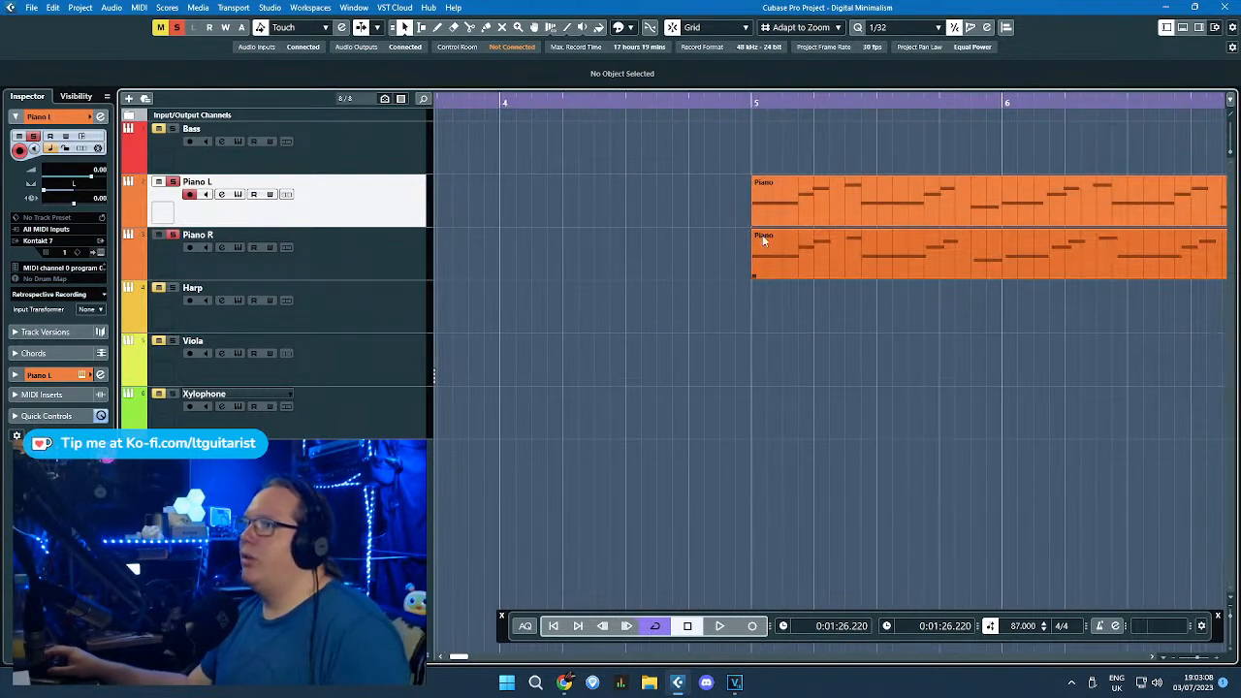
pyautogui.keyDown('ctrl'); pyautogui.click(394, 274); pyautogui.keyUp('ctrl')
pyautogui.moveTo(416, 225); pyautogui.dragTo(422, 289)
# Step: Compare the Piano L and Piano R notes around bar 9 and audition both parts from just before bar 5
pyautogui.keyDown('ctrl'); pyautogui.scroll(-6, 646, 283); pyautogui.keyUp('ctrl')
pyautogui.keyDown('ctrl'); pyautogui.scroll(4, 931, 307); pyautogui.keyUp('ctrl')
pyautogui.keyDown('ctrl'); pyautogui.scroll(5, 950, 311); pyautogui.keyUp('ctrl')
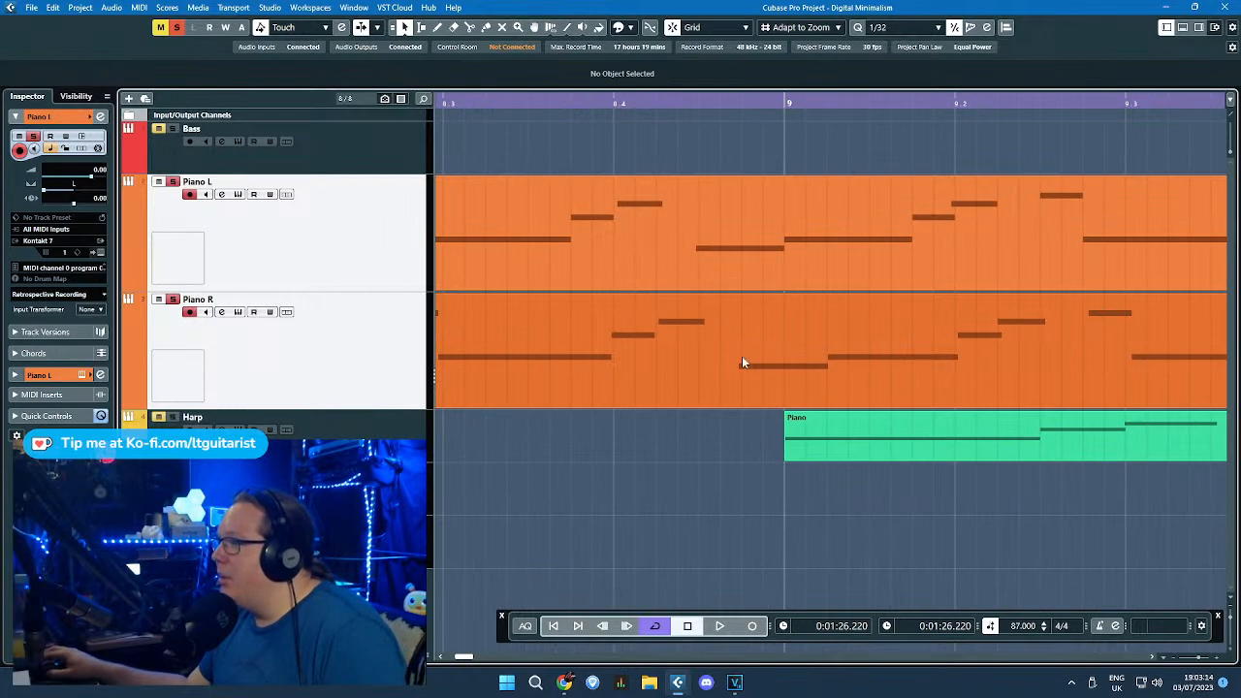
pyautogui.keyDown('ctrl'); pyautogui.scroll(-3, 747, 361); pyautogui.keyUp('ctrl')
pyautogui.keyDown('ctrl'); pyautogui.scroll(-10, 669, 364); pyautogui.keyUp('ctrl')
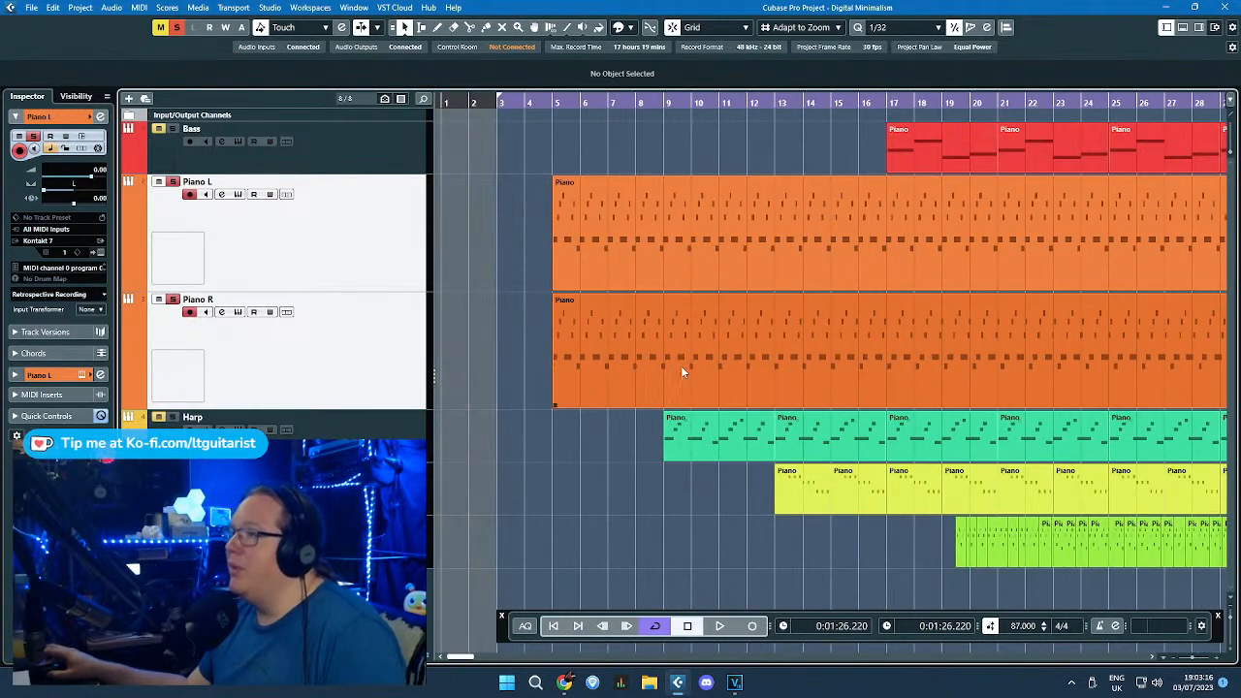
pyautogui.click(524, 103)
pyautogui.press('space')
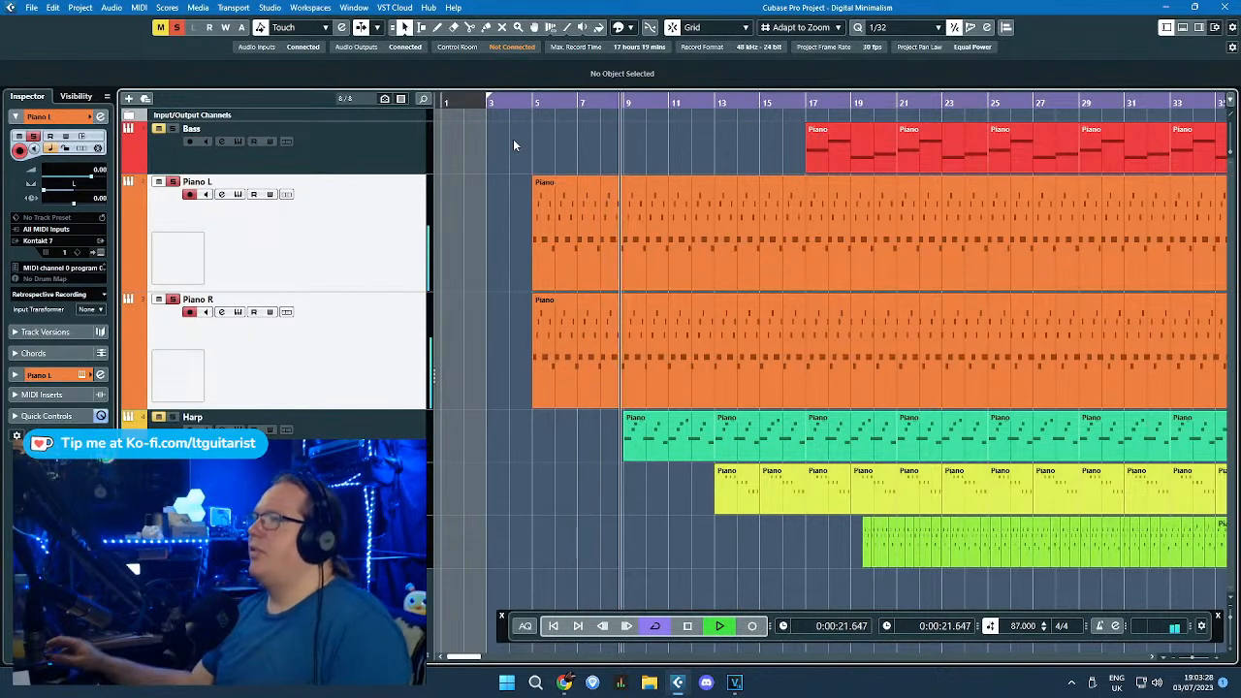
pyautogui.press('space')
pyautogui.hotkey('shift', 'f')
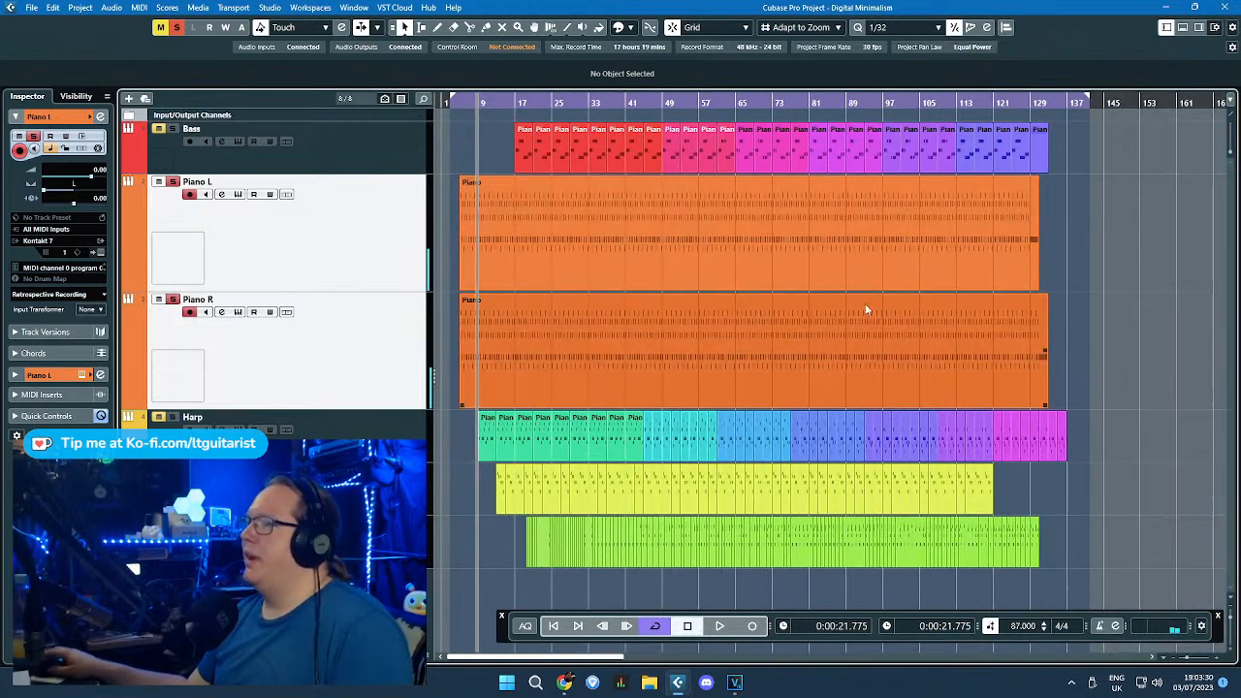
# Step: Shorten the Piano R part to end at 131.1.1.0, time-stretching its notes to fit the new length
pyautogui.click(972, 312)
pyautogui.scroll(6, 1028, 309)
pyautogui.scroll(5, 1032, 309)
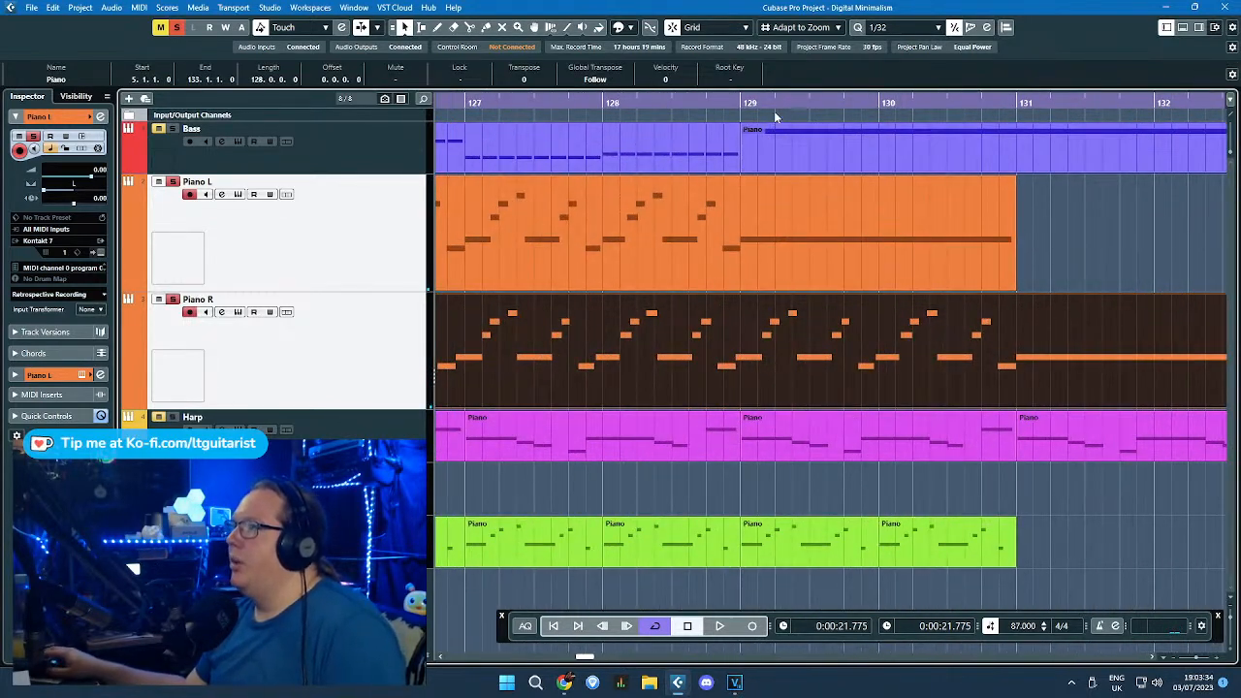
pyautogui.click(776, 117)
pyautogui.scroll(-1, 810, 228)
pyautogui.click(1087, 385)
pyautogui.moveTo(1129, 406); pyautogui.dragTo(941, 410)
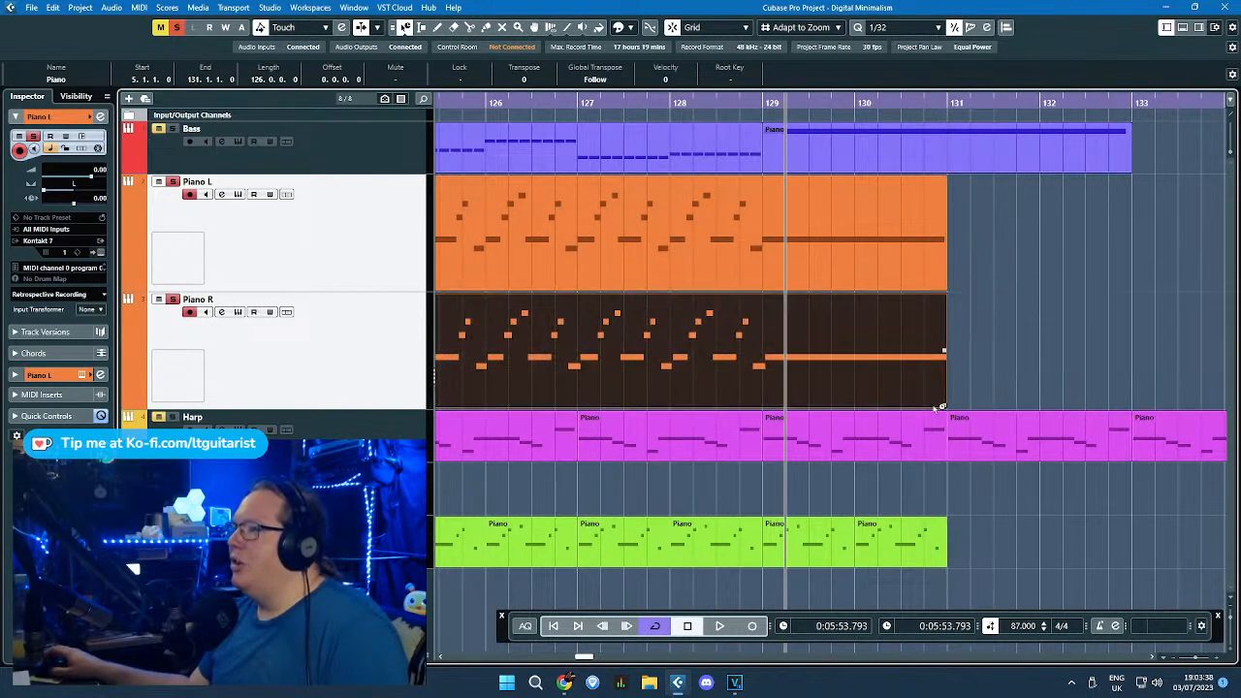
# Step: Time-stretch the Piano R part's end to 131.1.4.63 and return the selection tool to Normal Sizing
pyautogui.scroll(1, 941, 412)
pyautogui.scroll(1, 930, 407)
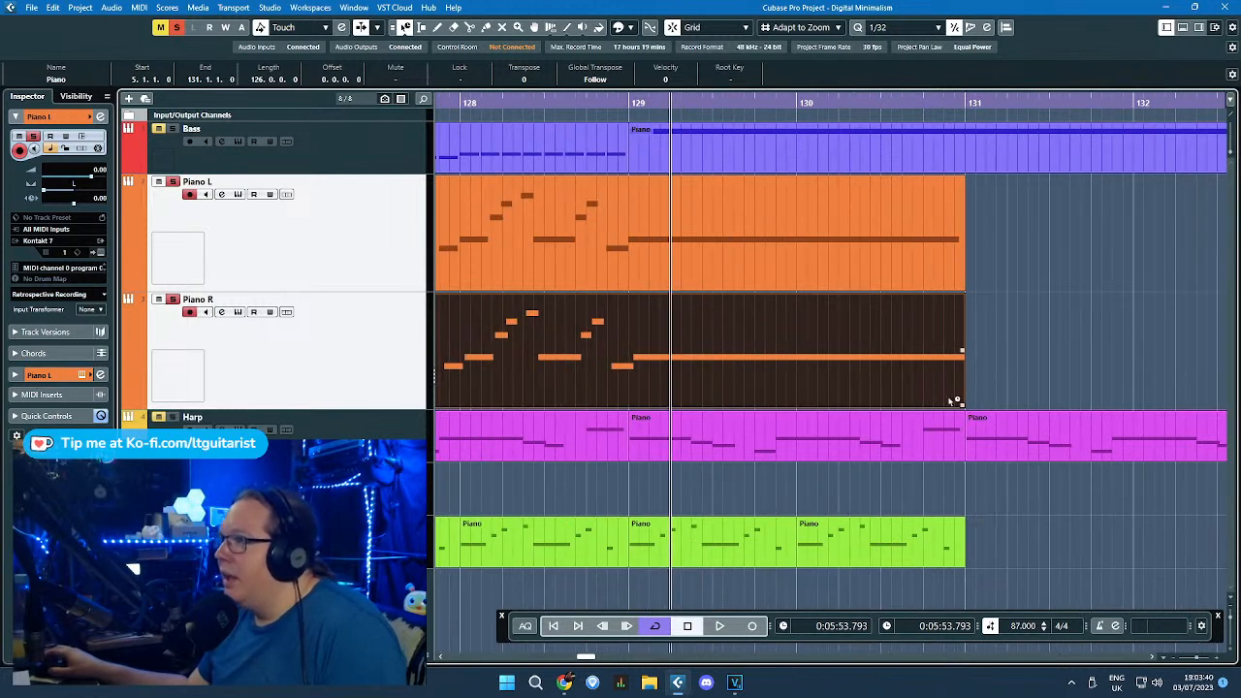
pyautogui.moveTo(961, 404); pyautogui.dragTo(998, 406)
pyautogui.hotkey('ctrl', 'z')
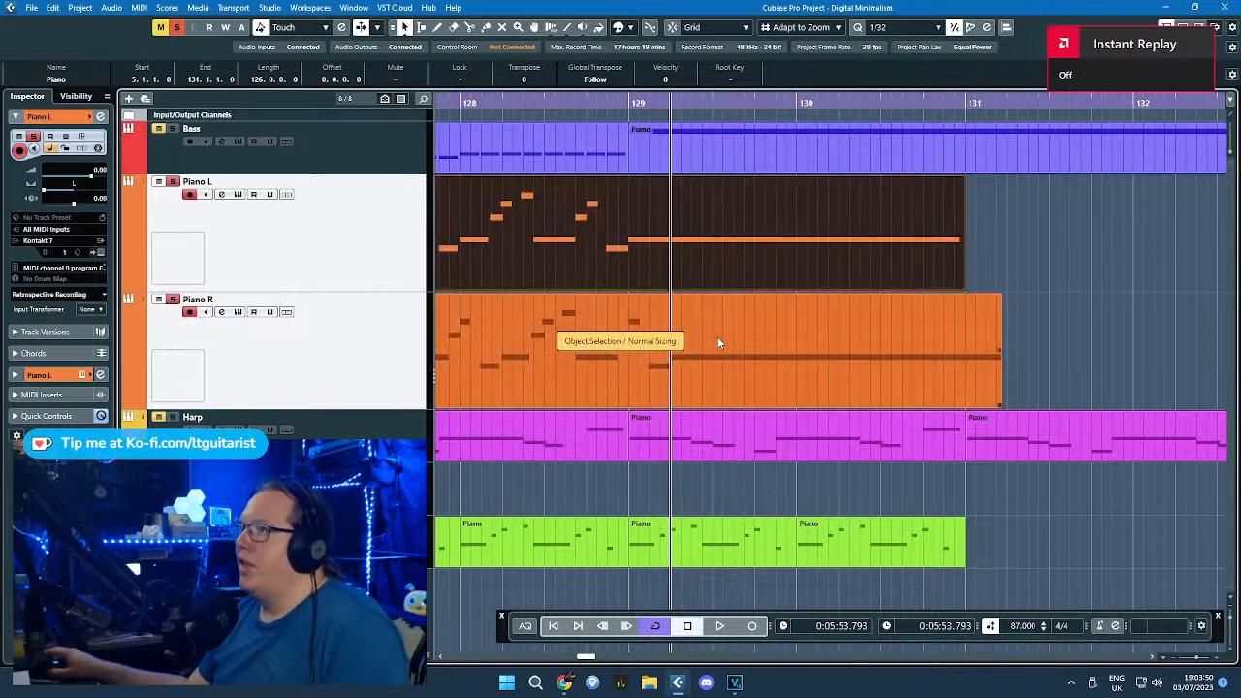
# Step: Play the two piano parts from bar 5 to check their gradual offset, and deselect the Piano R part
pyautogui.scroll(-2, 706, 359)
pyautogui.scroll(-6, 702, 380)
pyautogui.moveTo(456, 105); pyautogui.dragTo(487, 171)
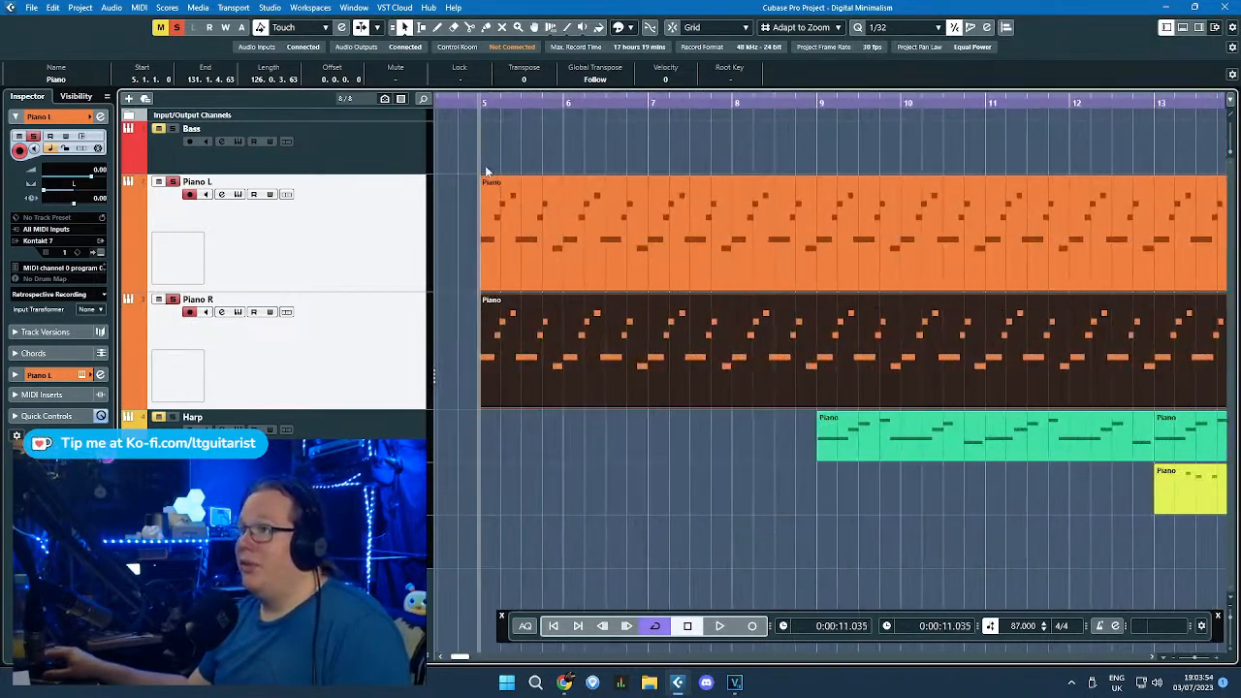
pyautogui.scroll(-2, 553, 250)
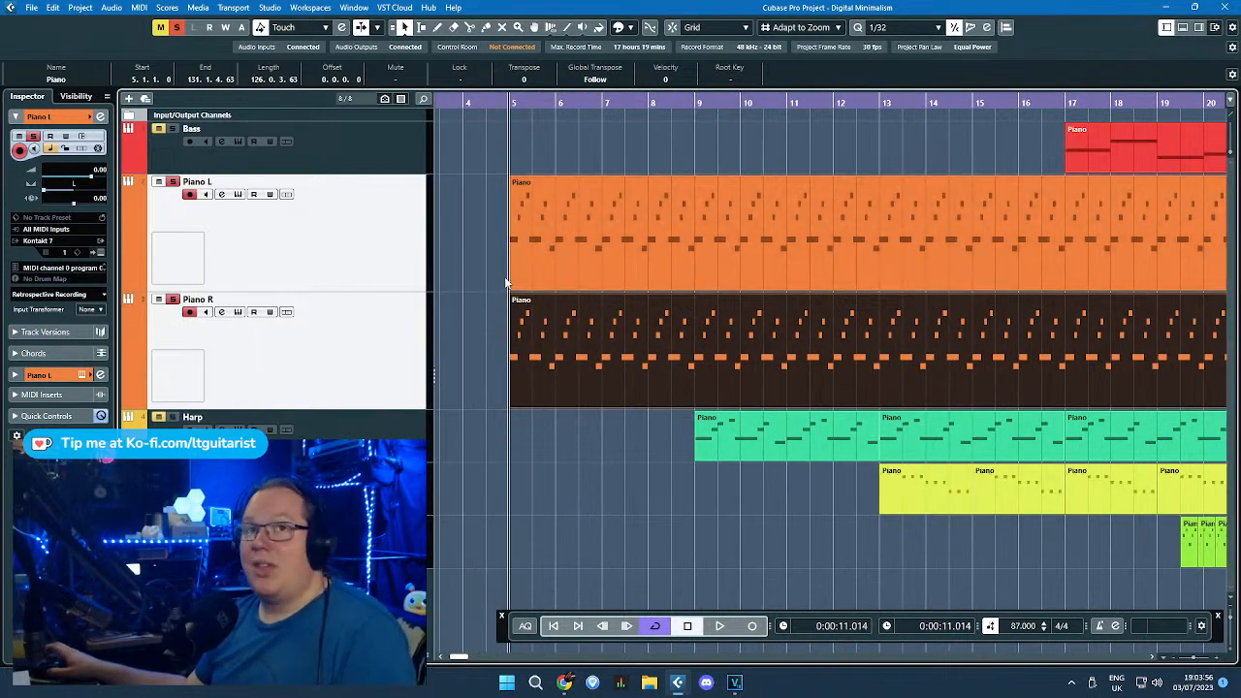
pyautogui.scroll(-3, 502, 281)
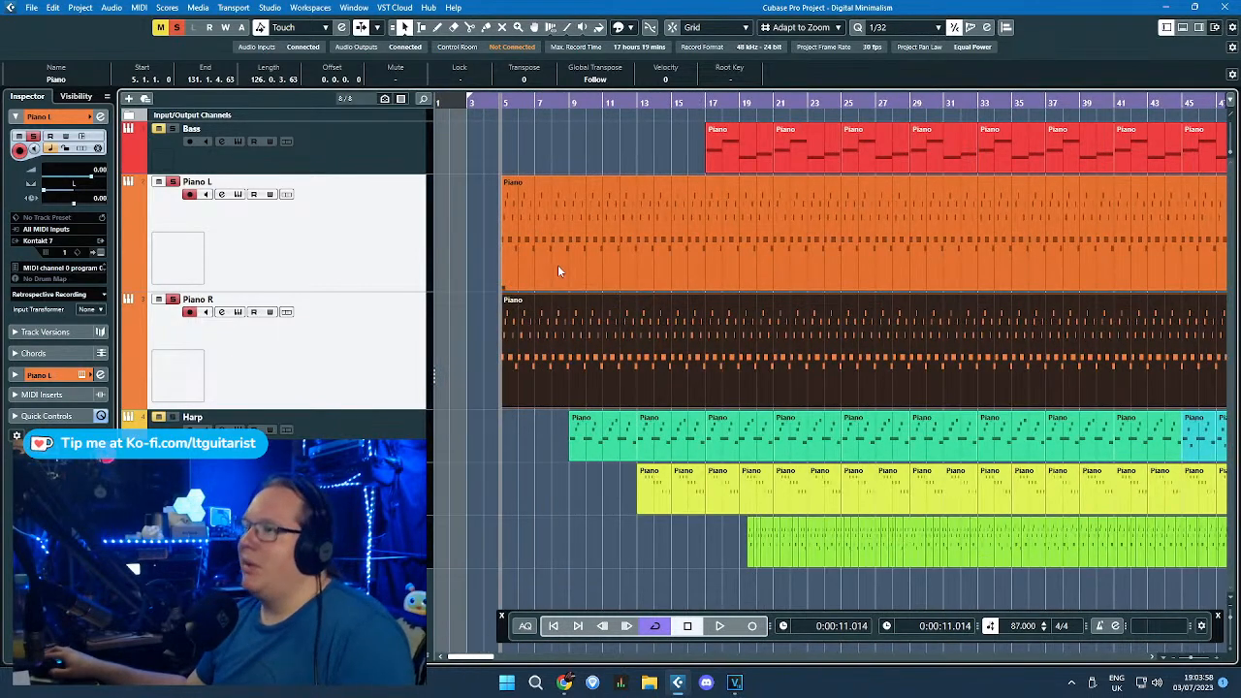
pyautogui.scroll(3, 502, 208)
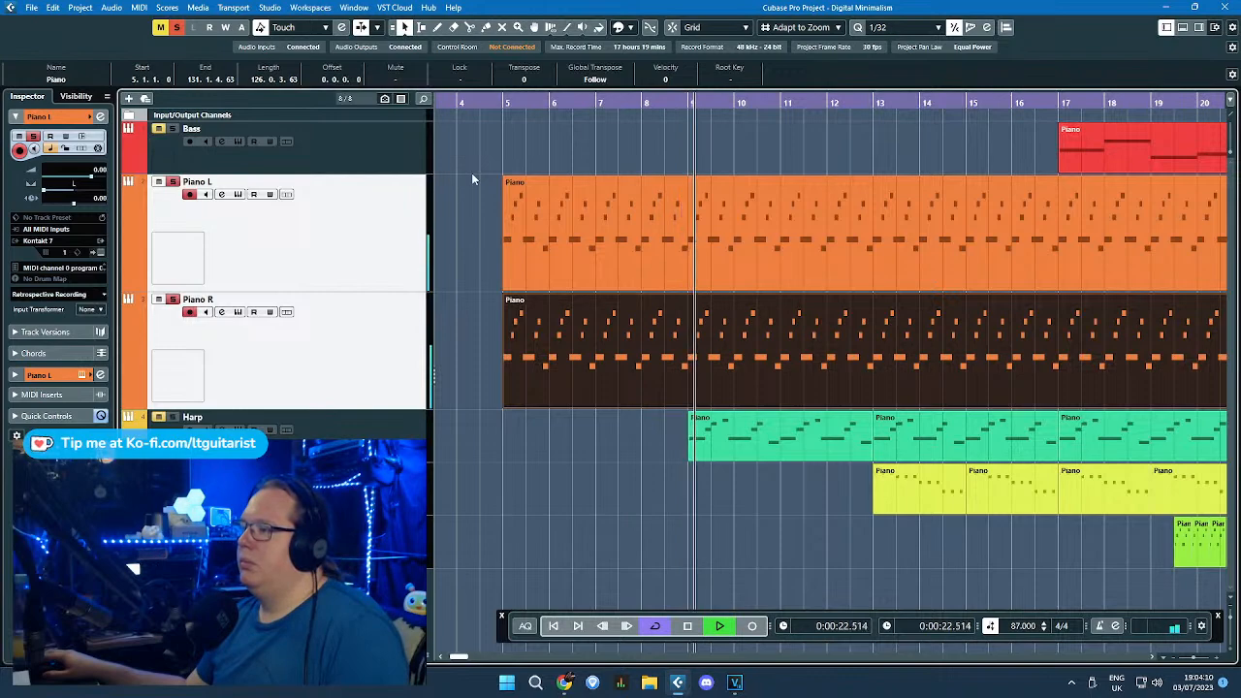
pyautogui.scroll(-3, 471, 172)
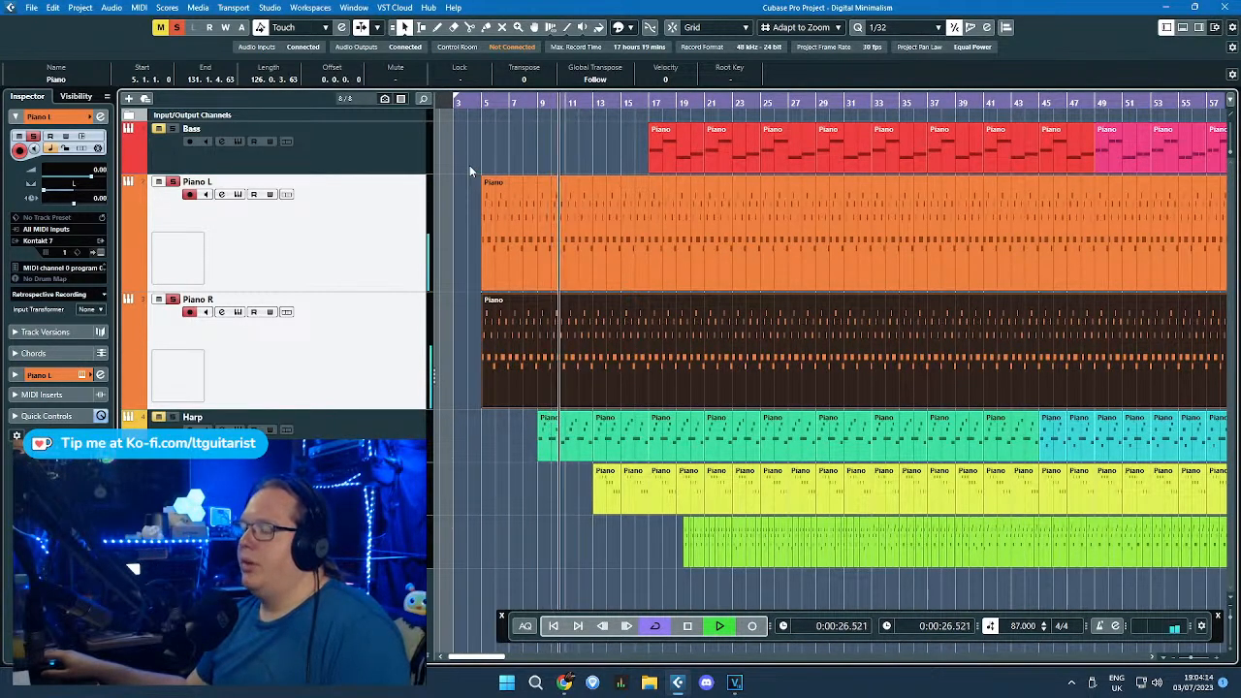
pyautogui.click(527, 142)
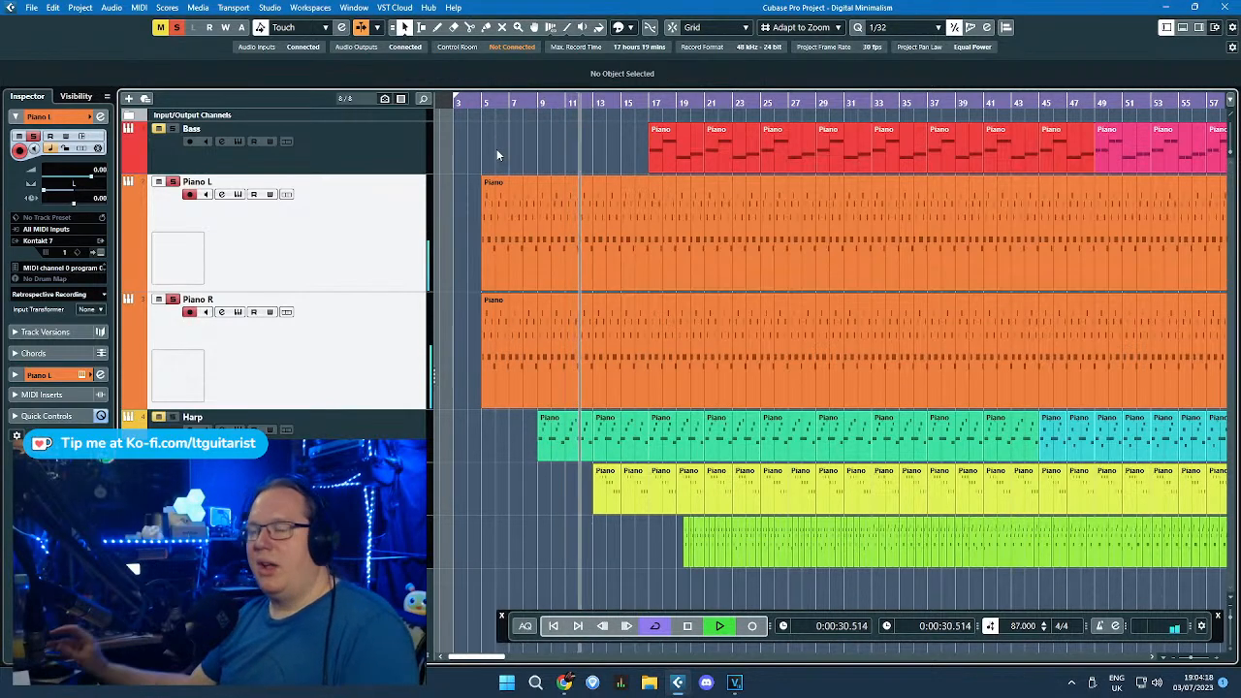
# Step: Audition the piano parts from around bars 29, 59 and 88
pyautogui.scroll(-3, 562, 191)
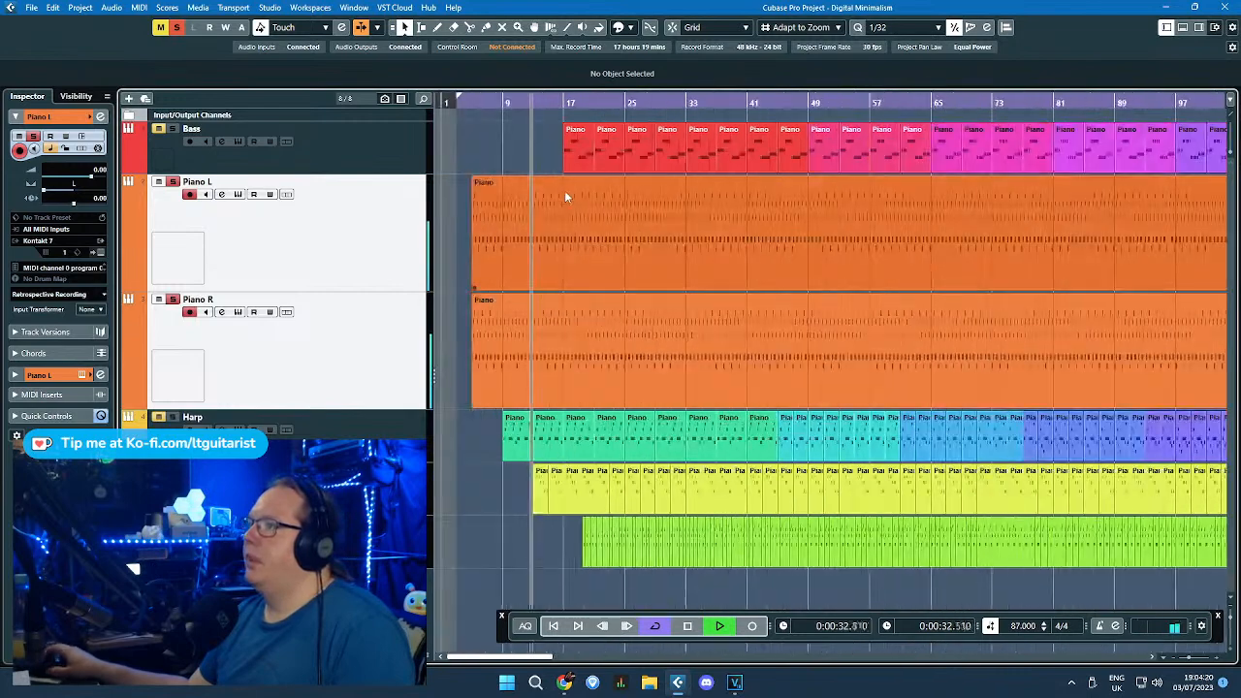
pyautogui.click(656, 103)
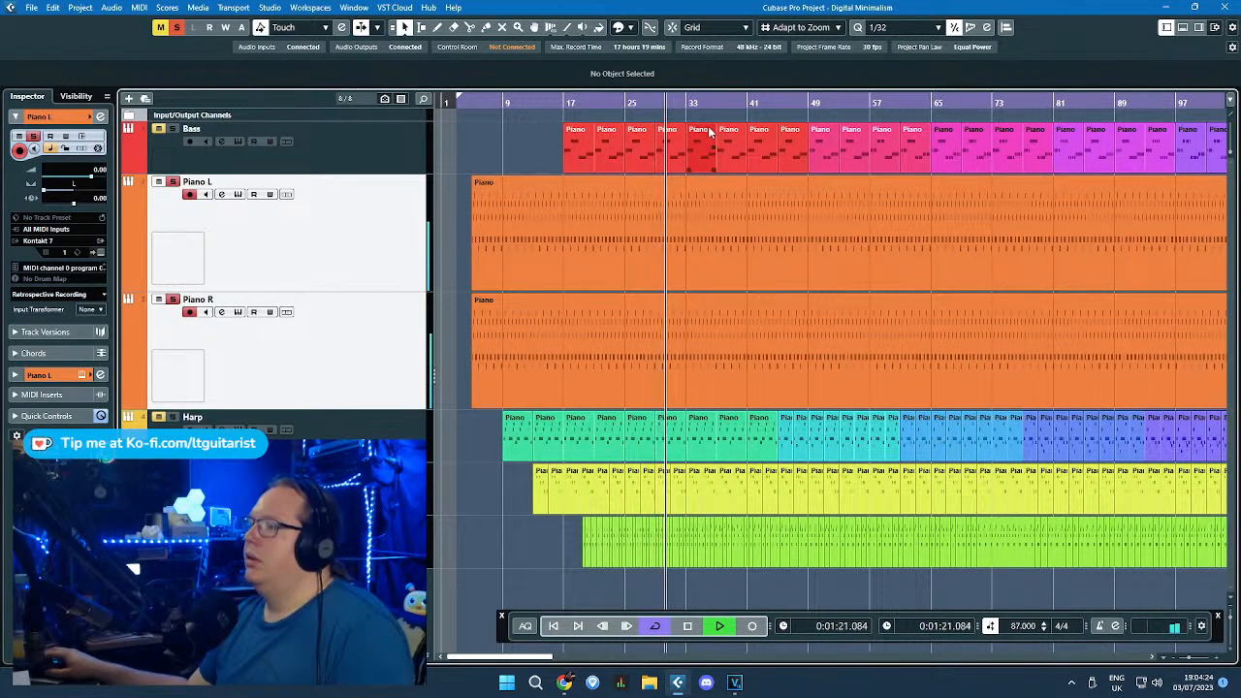
pyautogui.scroll(-2, 740, 107)
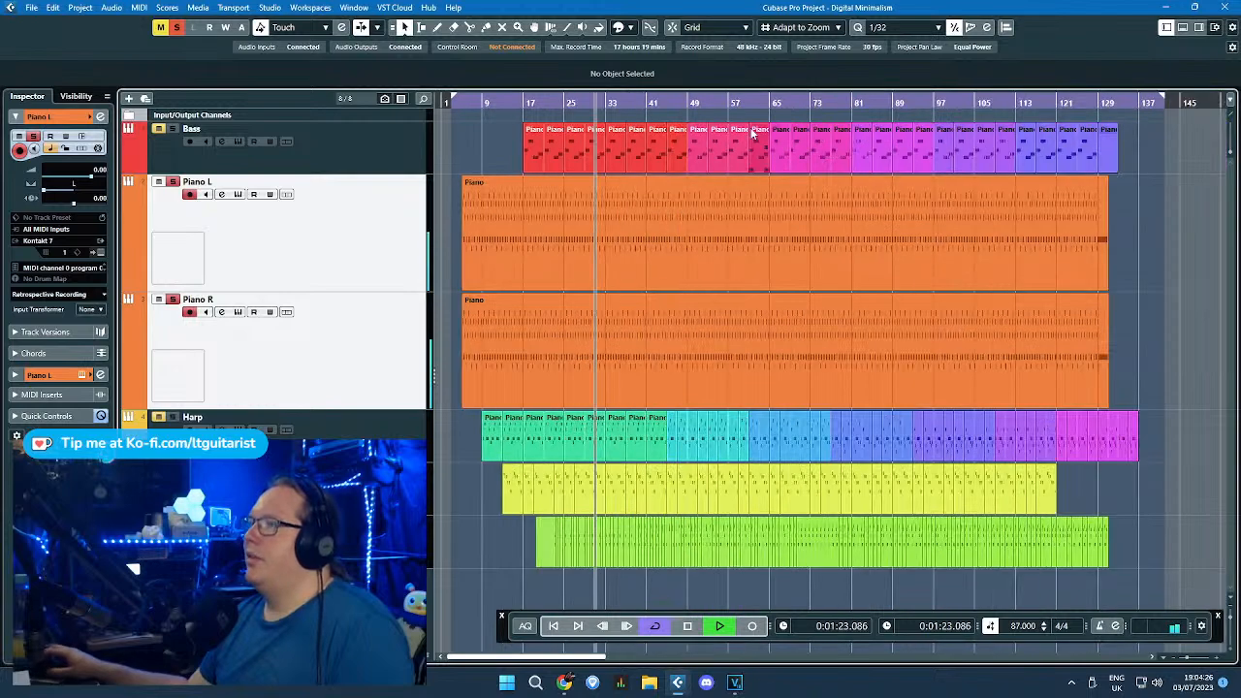
pyautogui.click(740, 107)
pyautogui.click(836, 179)
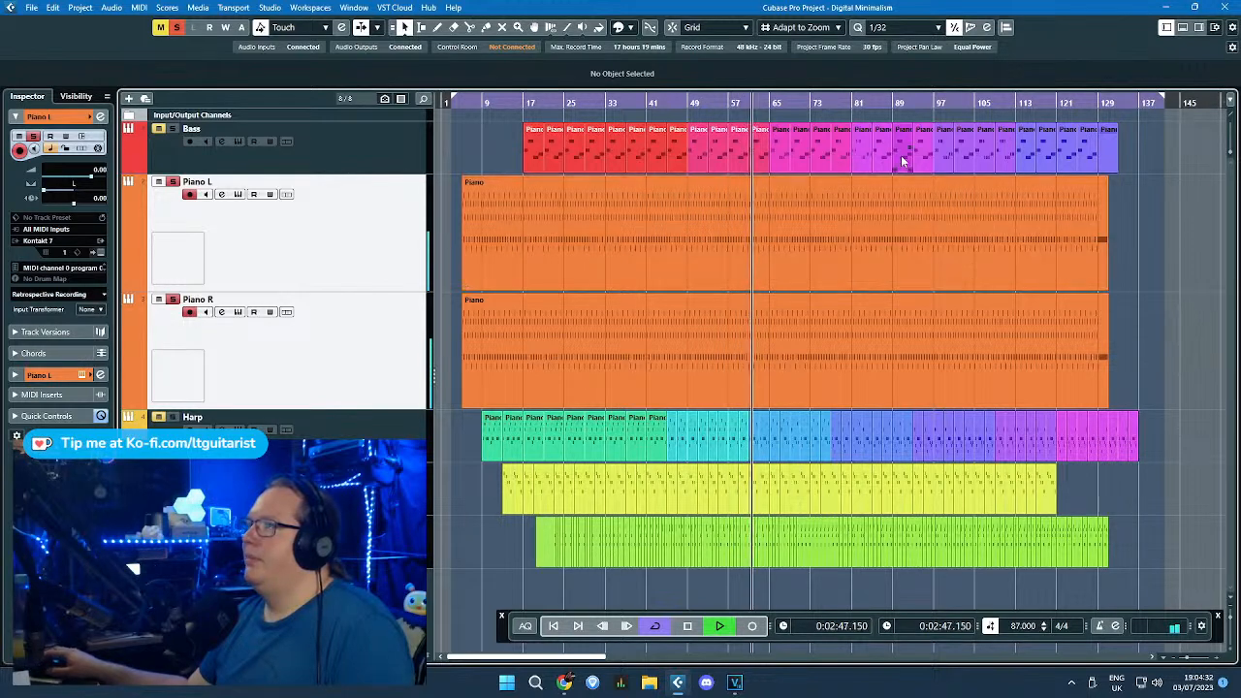
pyautogui.click(892, 114)
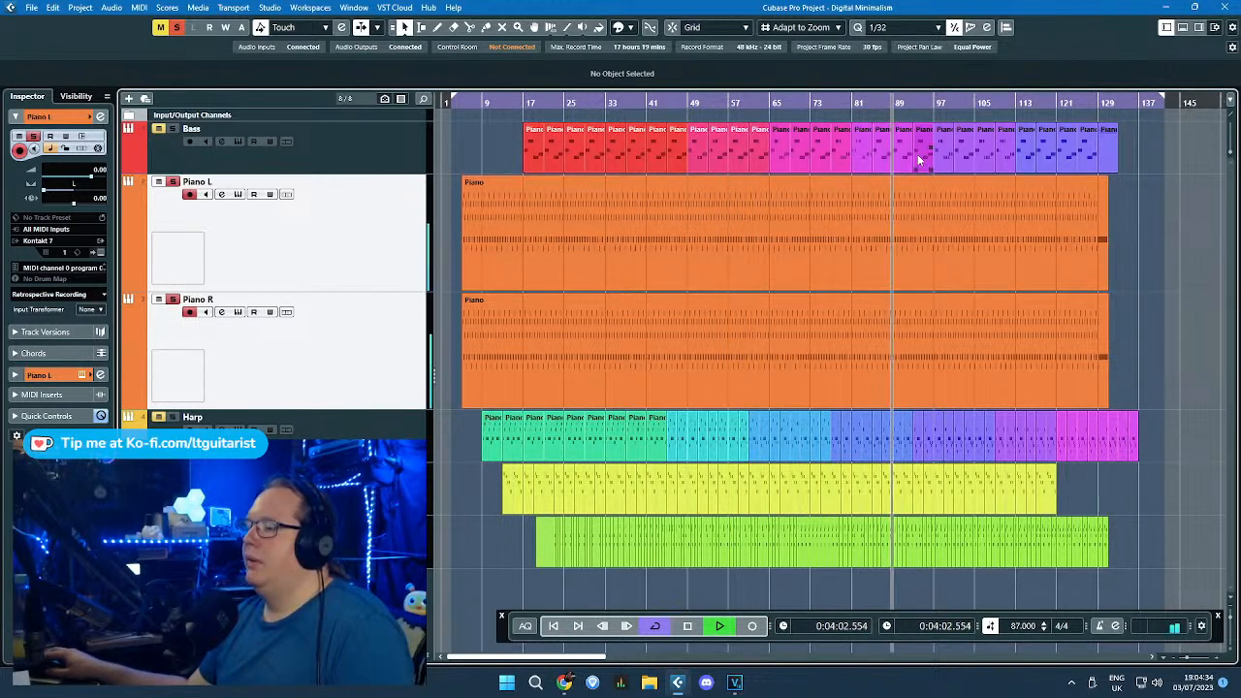
# Step: Examine the offset between the Piano L and Piano R notes around bar 90 during playback
pyautogui.press('h')
pyautogui.press('h')
pyautogui.press('h')
pyautogui.press('h')
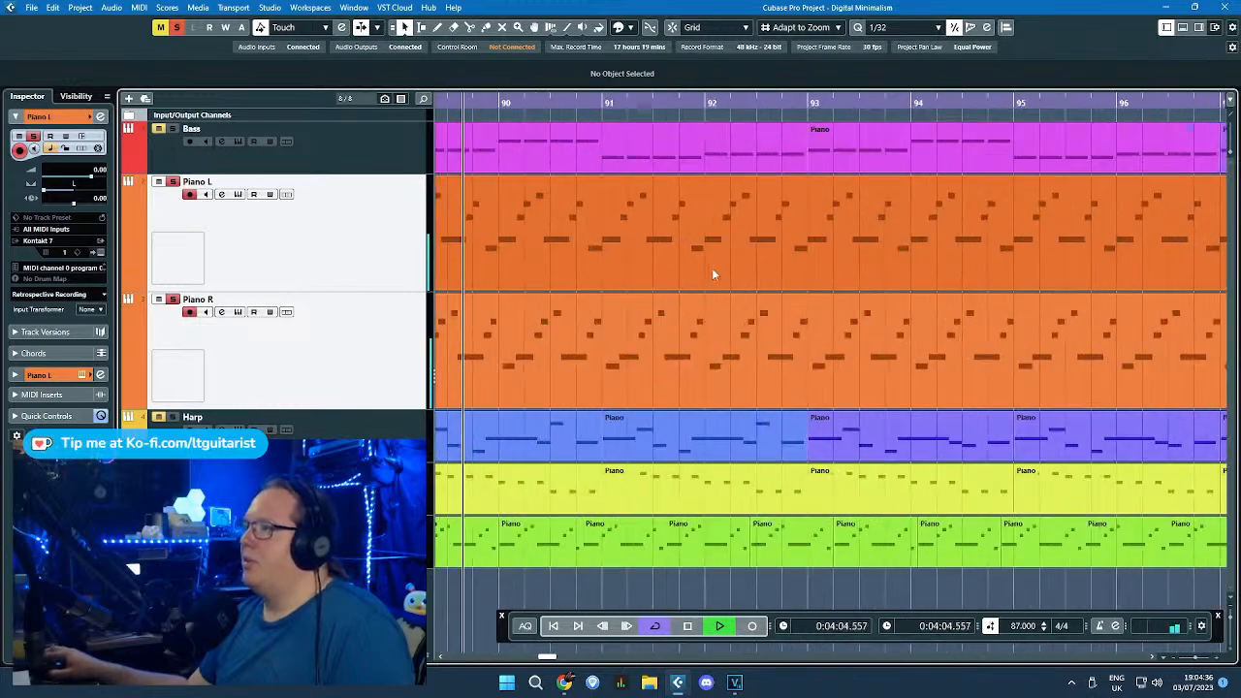
pyautogui.press('h')
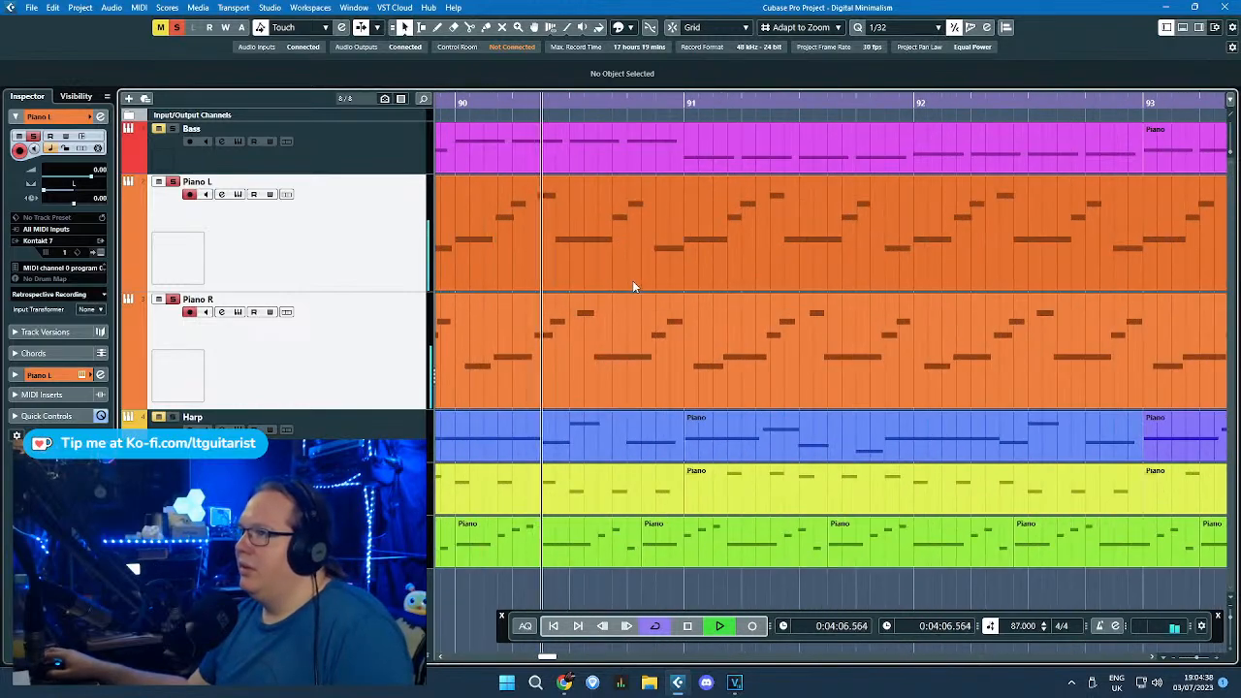
pyautogui.scroll(-8, 632, 280)
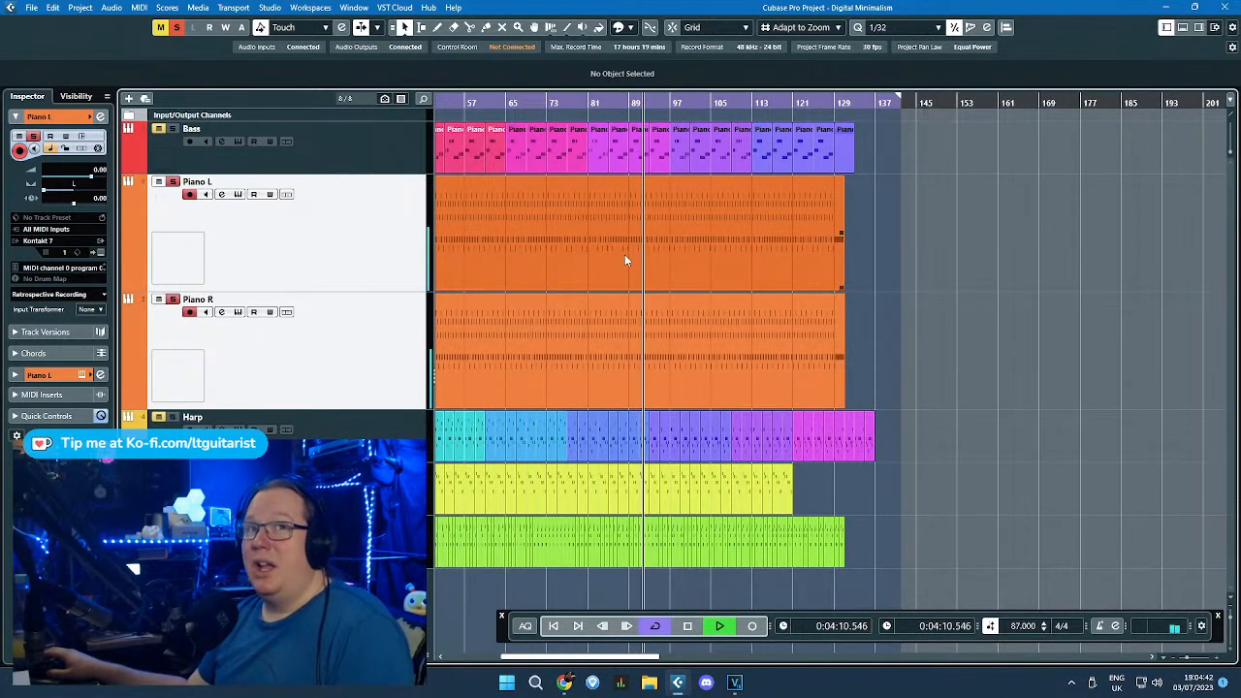
# Step: Stop playback, clear all mute and solo states, and play the full arrangement from the start of the piano parts
pyautogui.press('space')
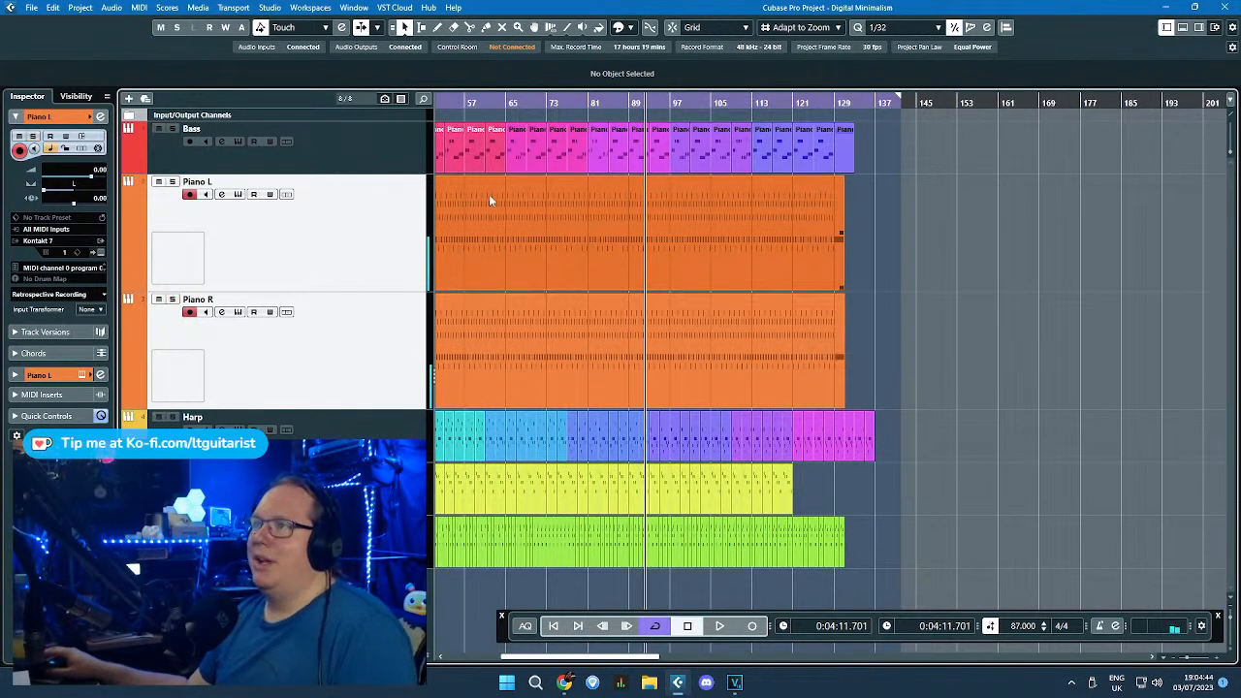
pyautogui.moveTo(535, 103); pyautogui.dragTo(455, 106)
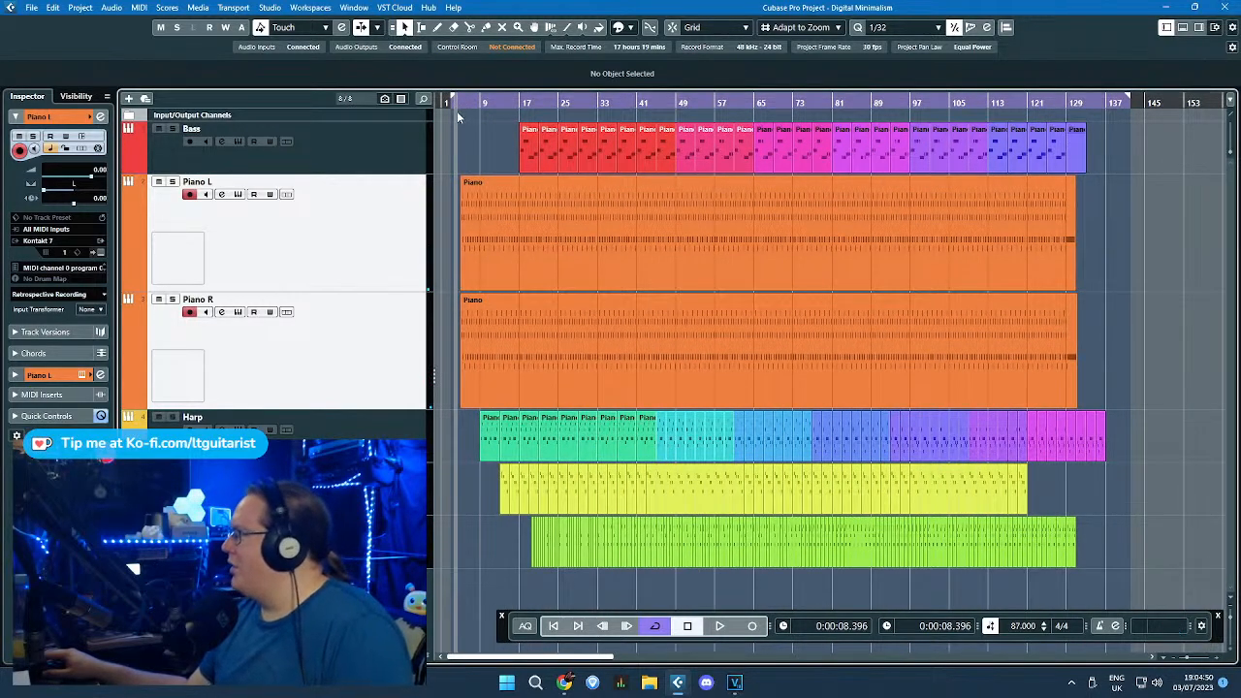
pyautogui.click(1122, 102)
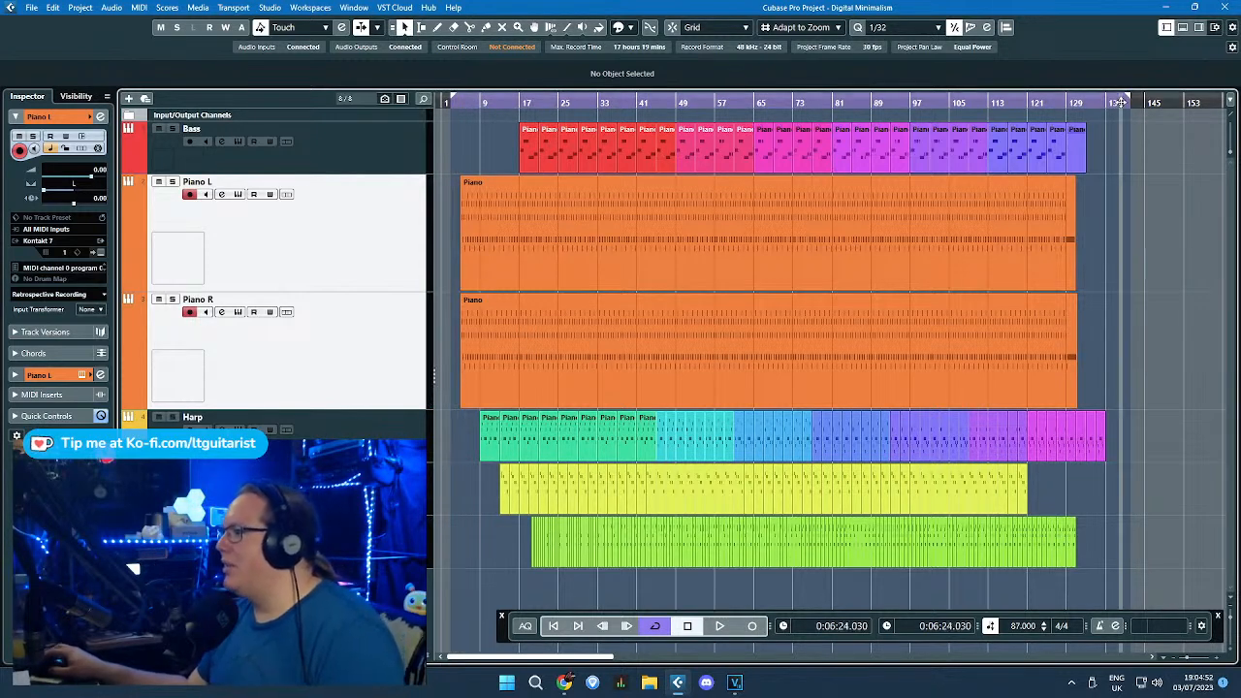
pyautogui.click(463, 101)
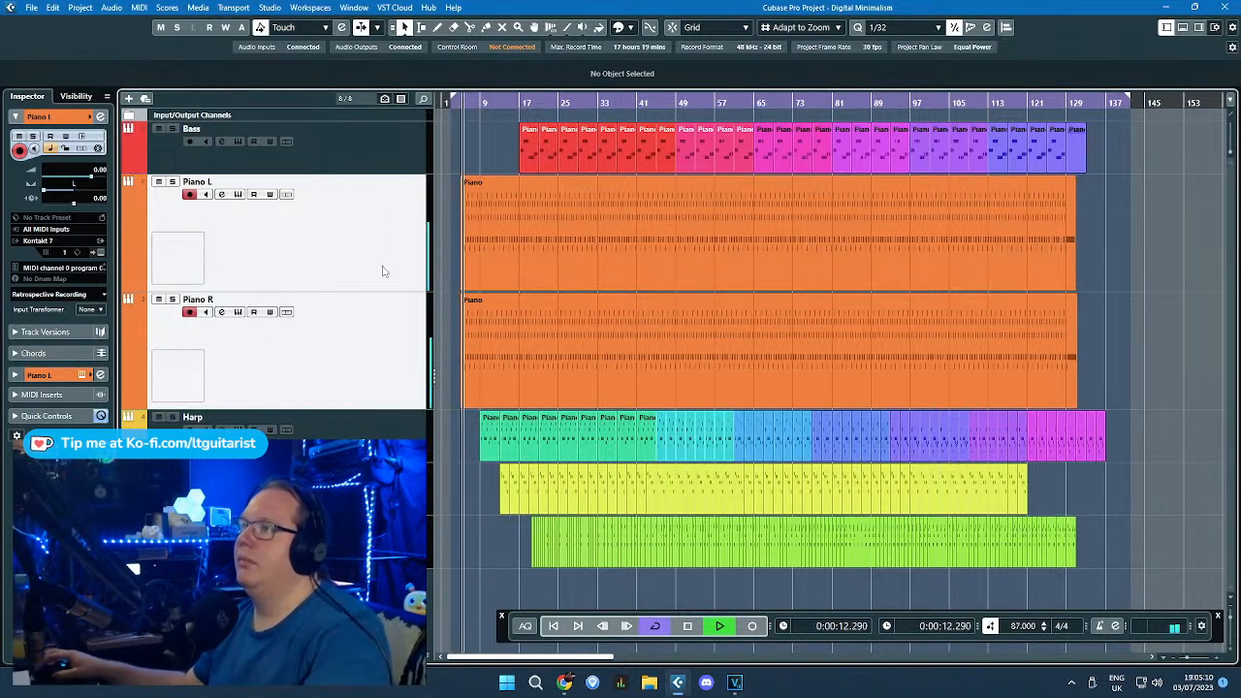
# Step: Reduce the Piano L and Piano R tracks to compact height and delete the stray Bass part spanning bars 3 to 142
pyautogui.moveTo(385, 291); pyautogui.dragTo(394, 232)
pyautogui.click(455, 152)
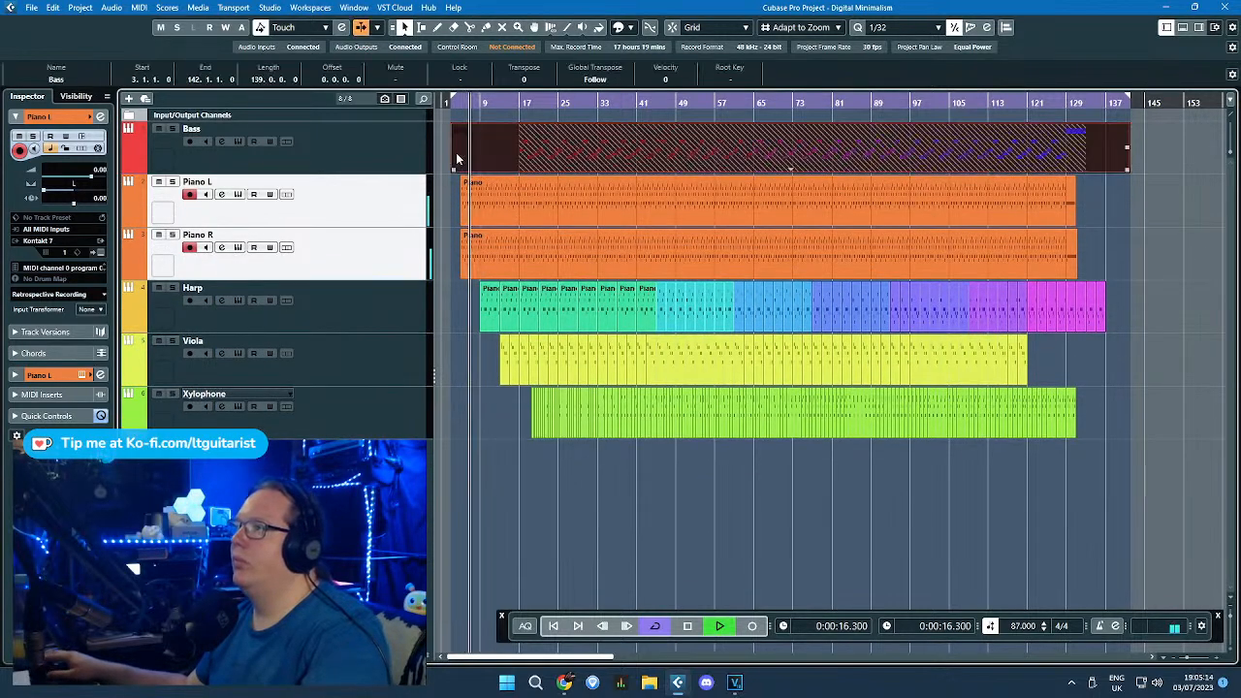
pyautogui.press('Delete')
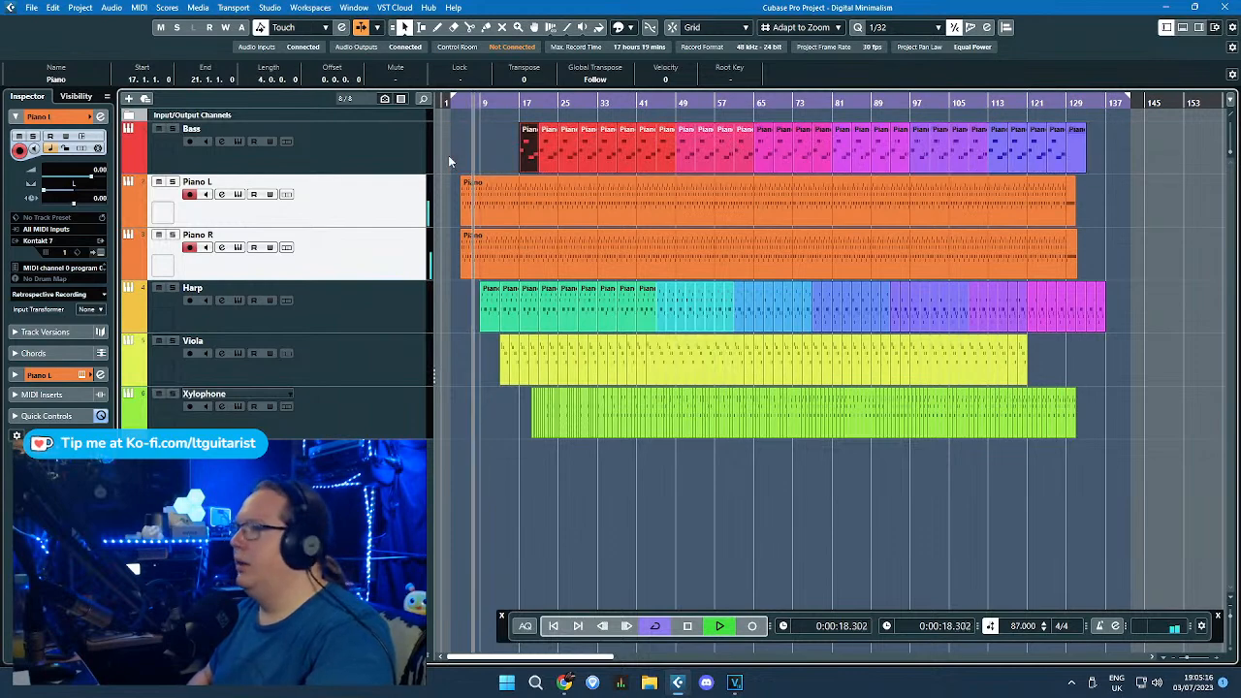
# Step: Select the Harp track and adjust its panning, trying R30 and moving it to L34
pyautogui.click(439, 136)
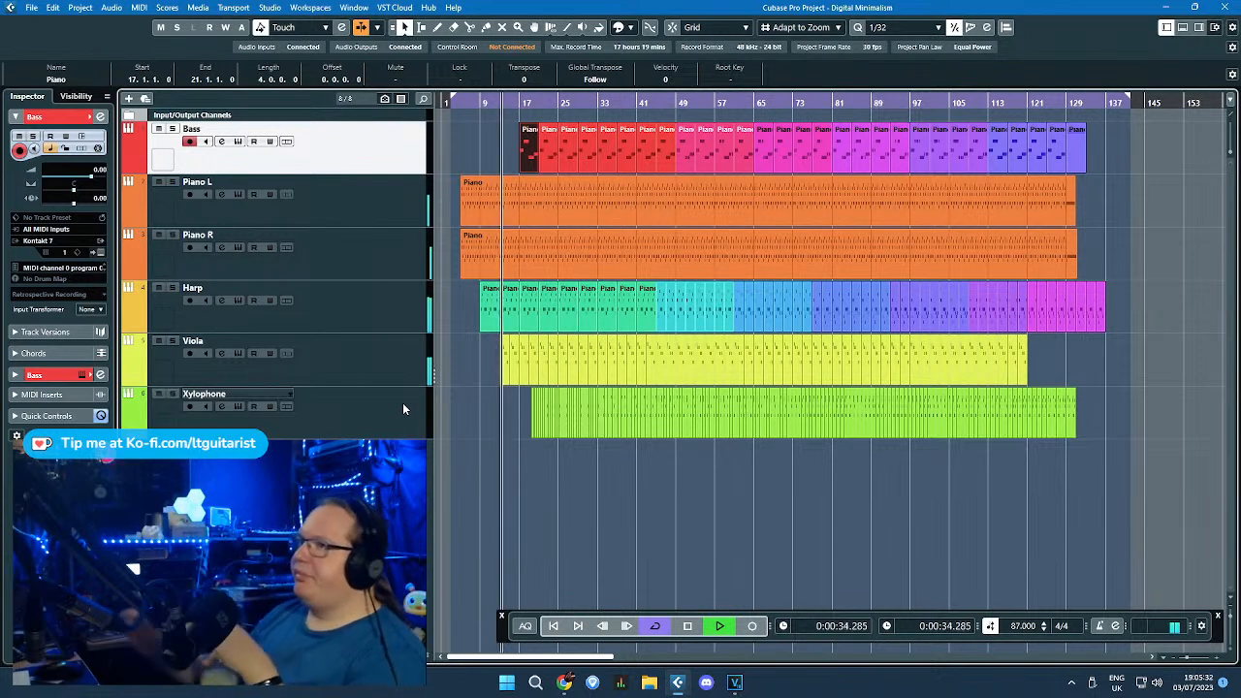
pyautogui.click(366, 330)
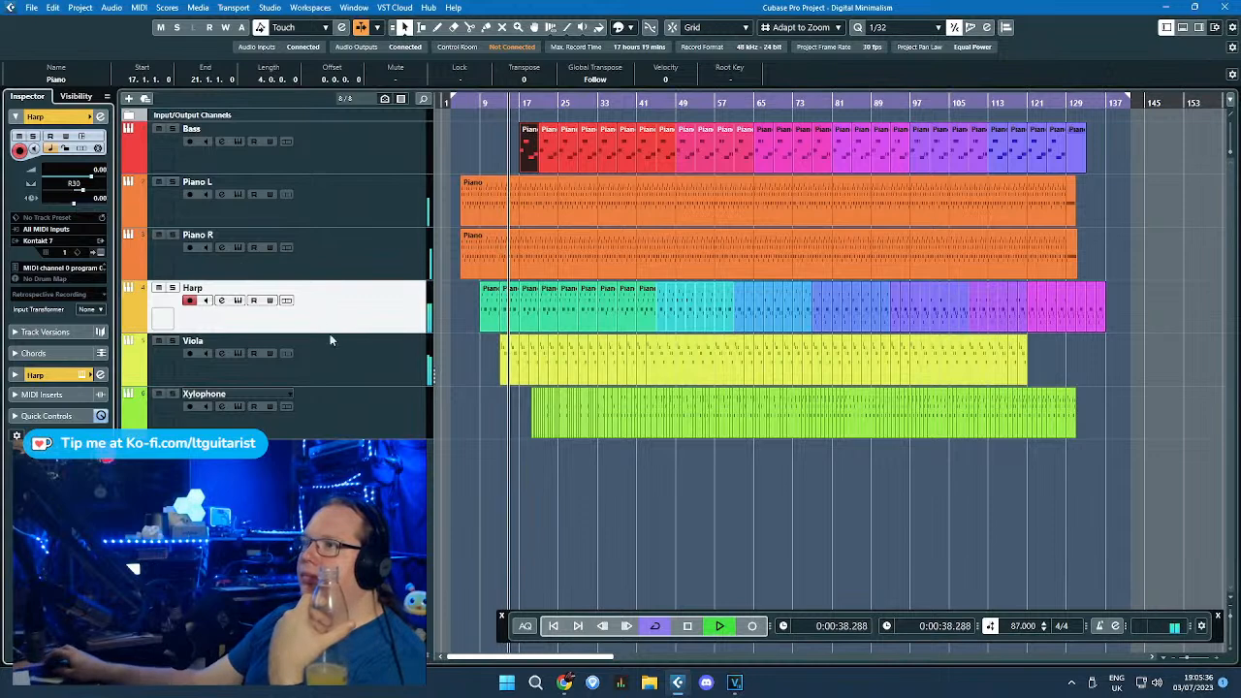
pyautogui.press('Down')
pyautogui.moveTo(74, 190); pyautogui.dragTo(82, 191)
pyautogui.click(310, 291)
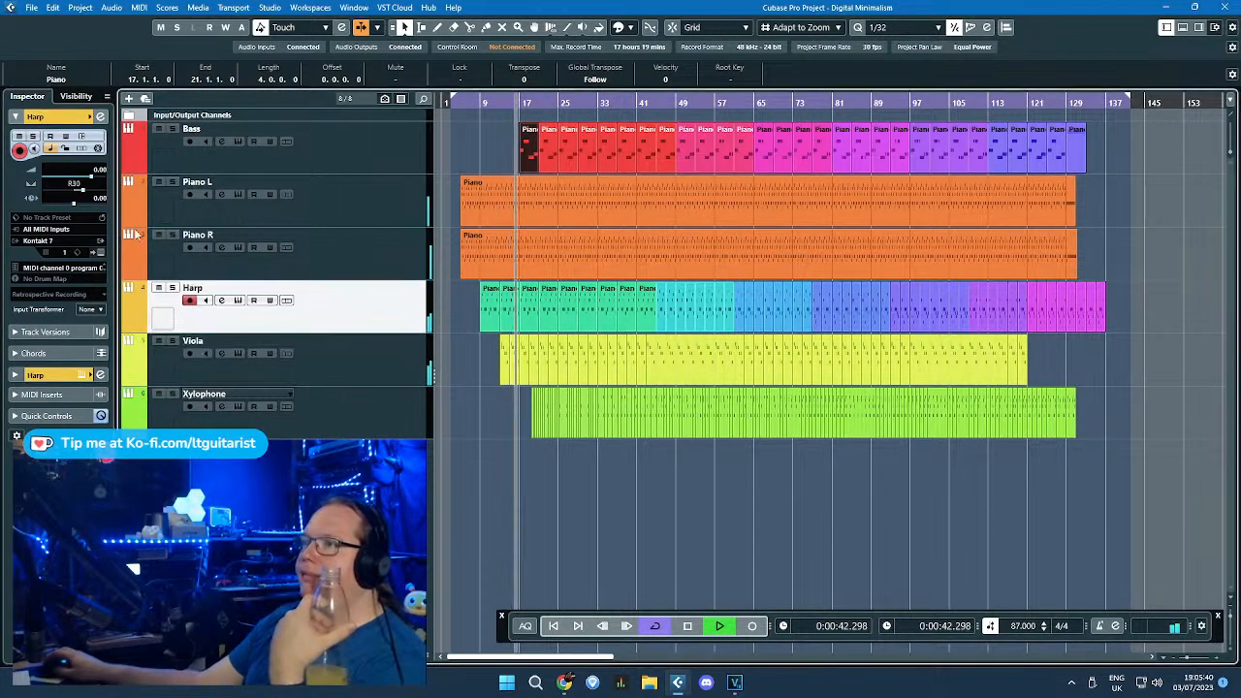
pyautogui.moveTo(85, 199); pyautogui.dragTo(66, 195)
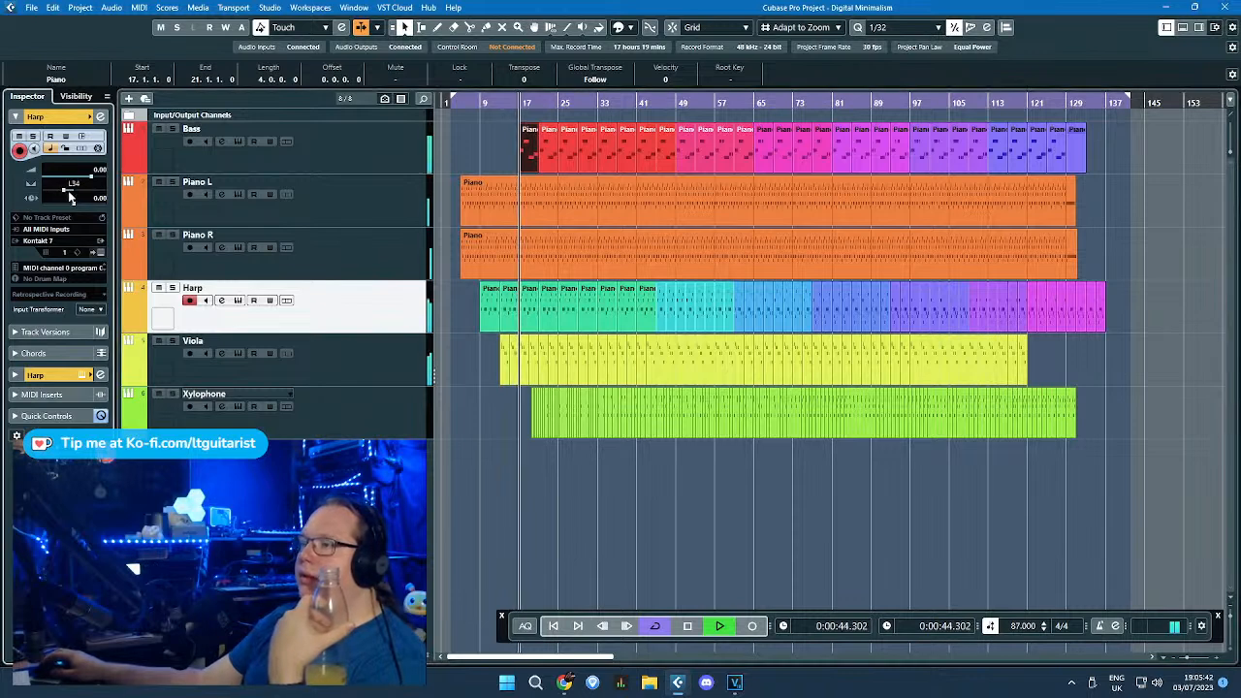
# Step: Delete the four Xylophone parts that sit before bar 21 so the track enters at bar 21
pyautogui.click(491, 445)
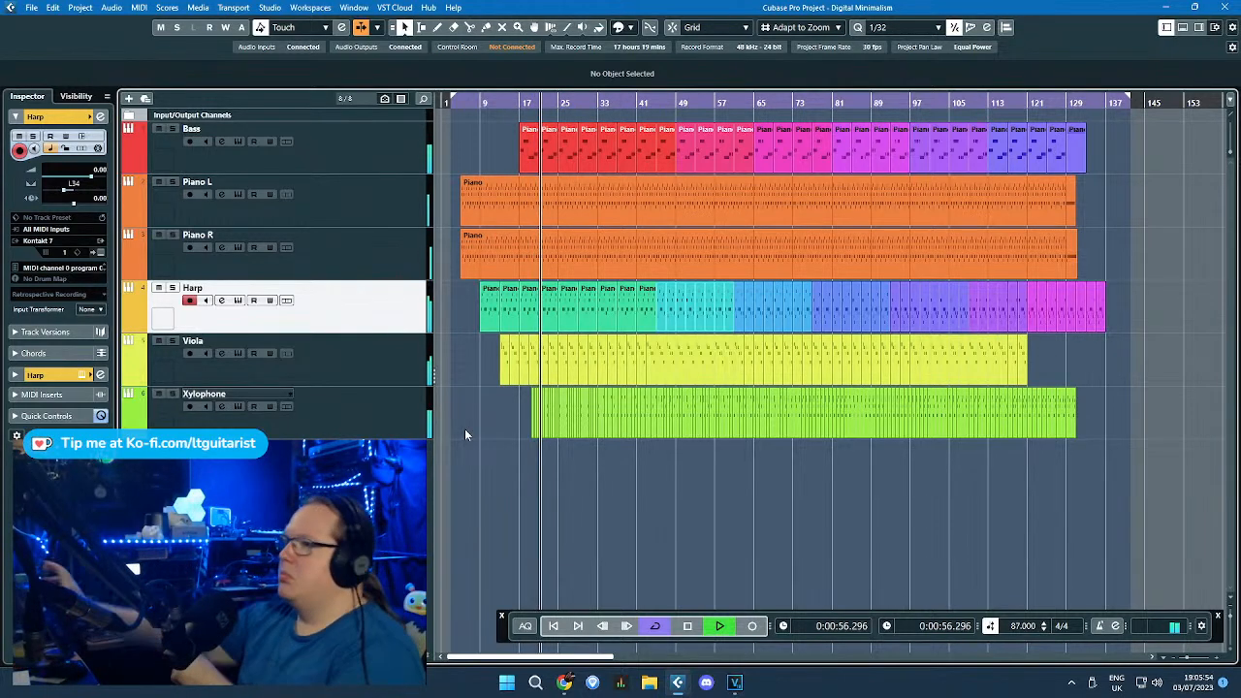
pyautogui.scroll(10, 543, 473)
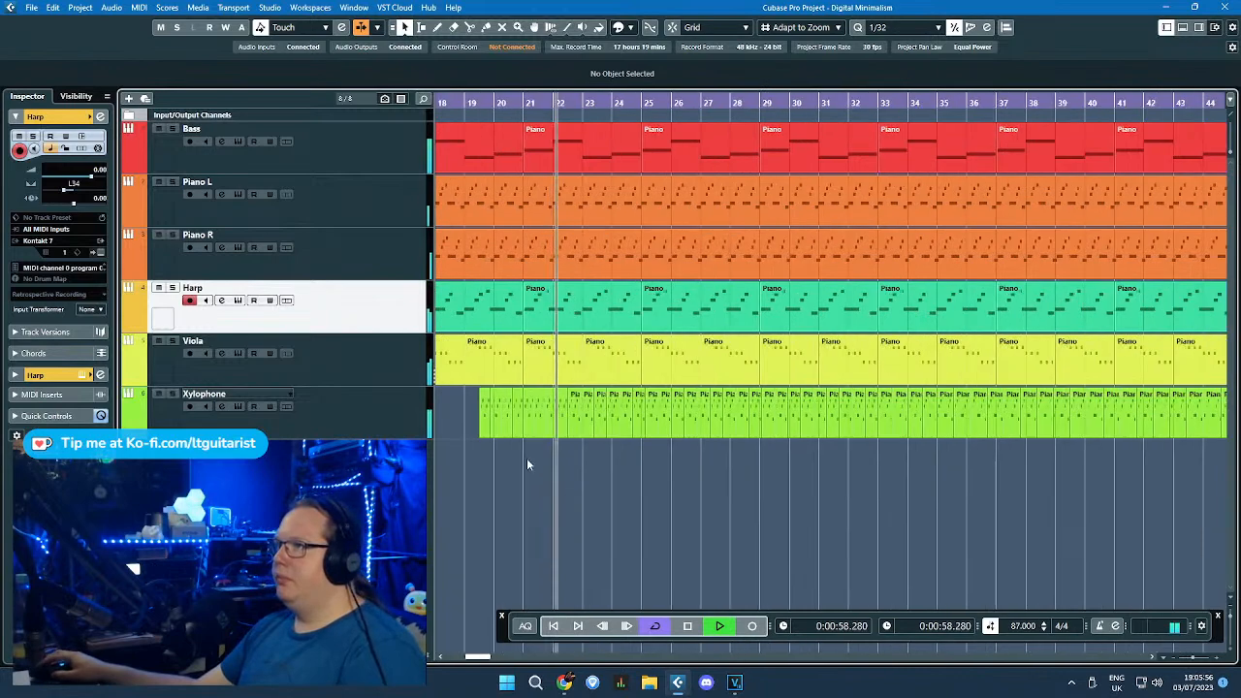
pyautogui.scroll(3, 474, 451)
pyautogui.moveTo(446, 468); pyautogui.dragTo(607, 431)
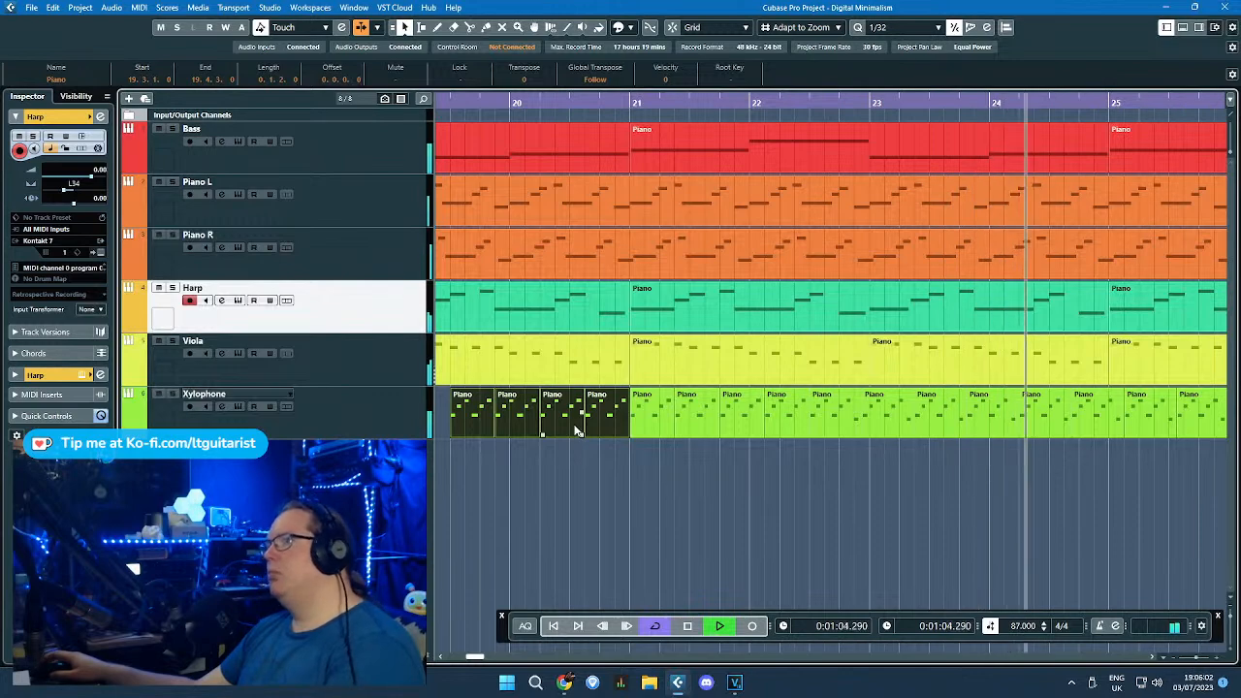
pyautogui.press('Delete')
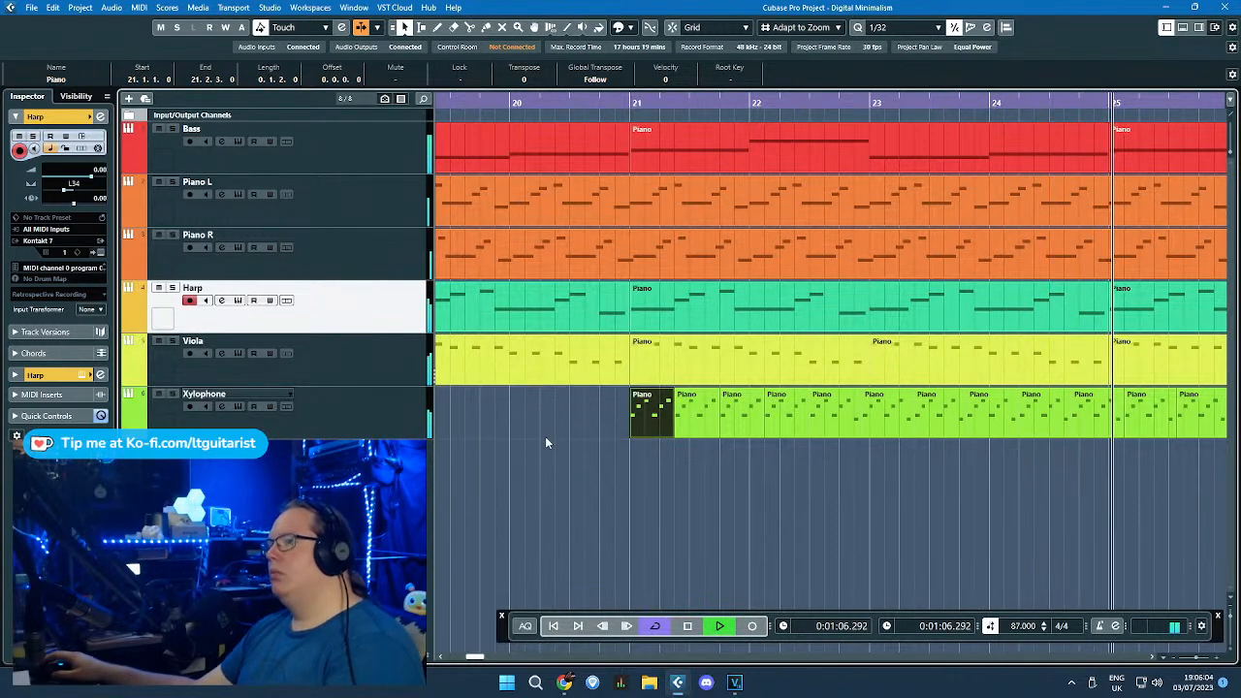
pyautogui.scroll(-2, 552, 444)
pyautogui.scroll(-3, 554, 452)
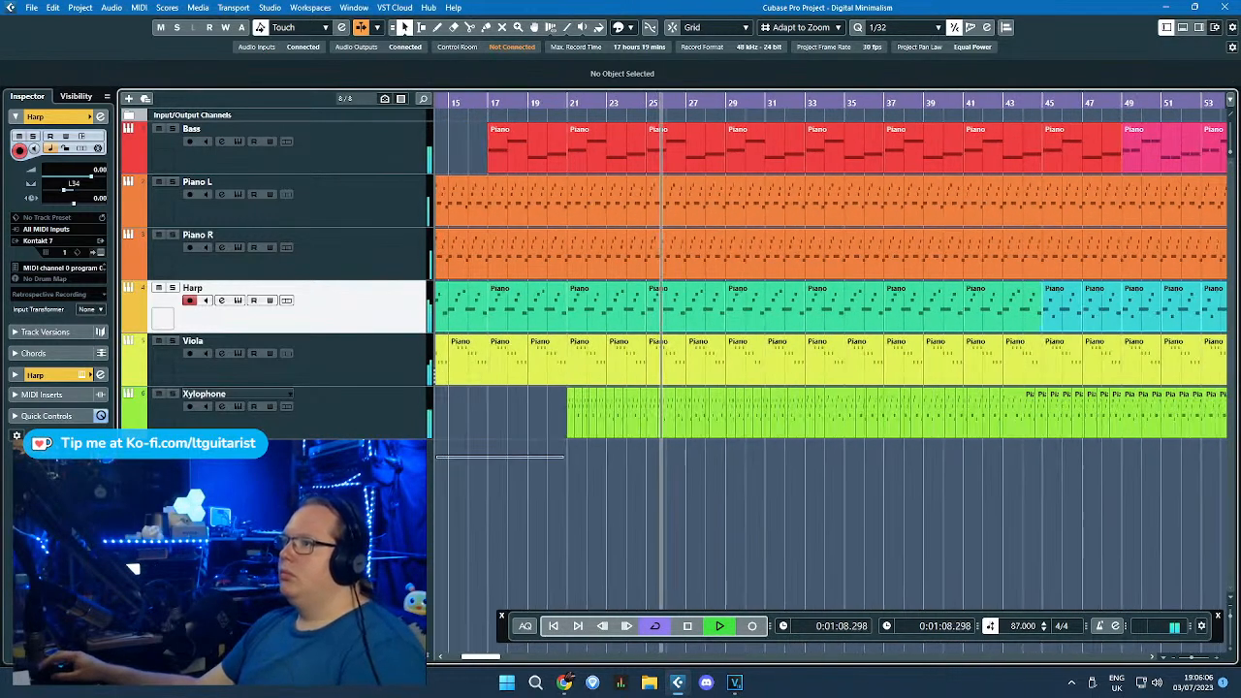
# Step: Lower the Xylophone track's volume to -3.05 during playback, and stop playback around bar 48
pyautogui.click(388, 419)
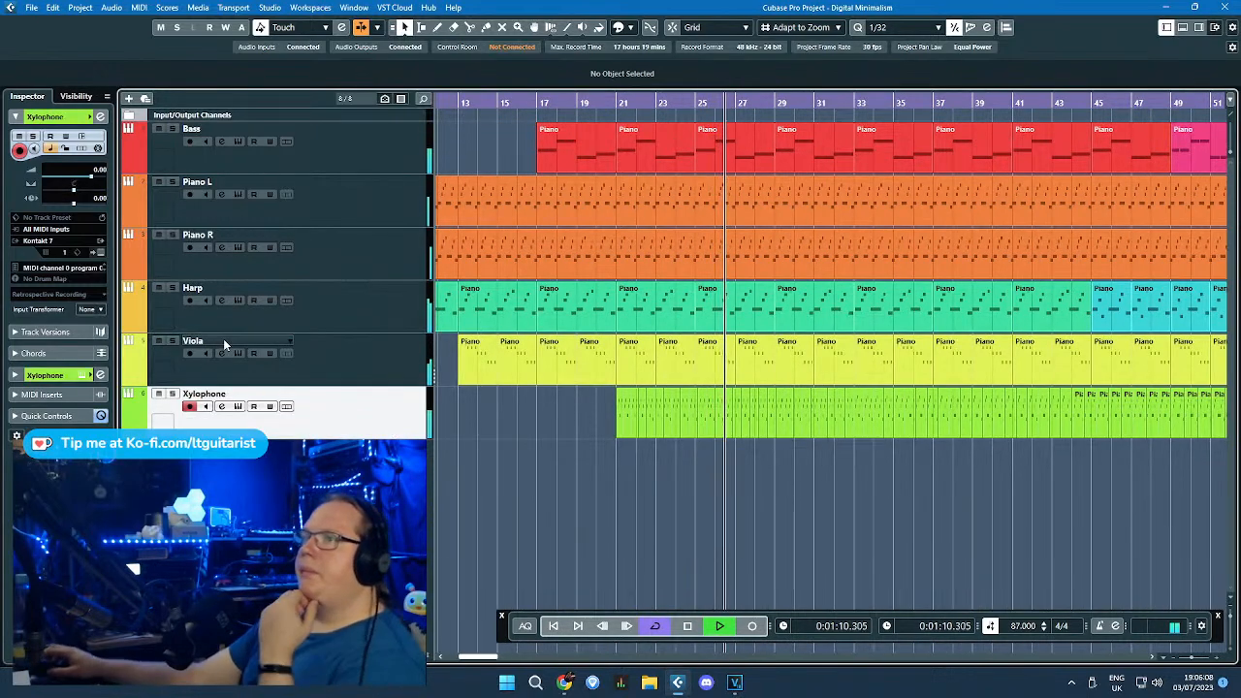
pyautogui.moveTo(92, 172); pyautogui.dragTo(88, 182)
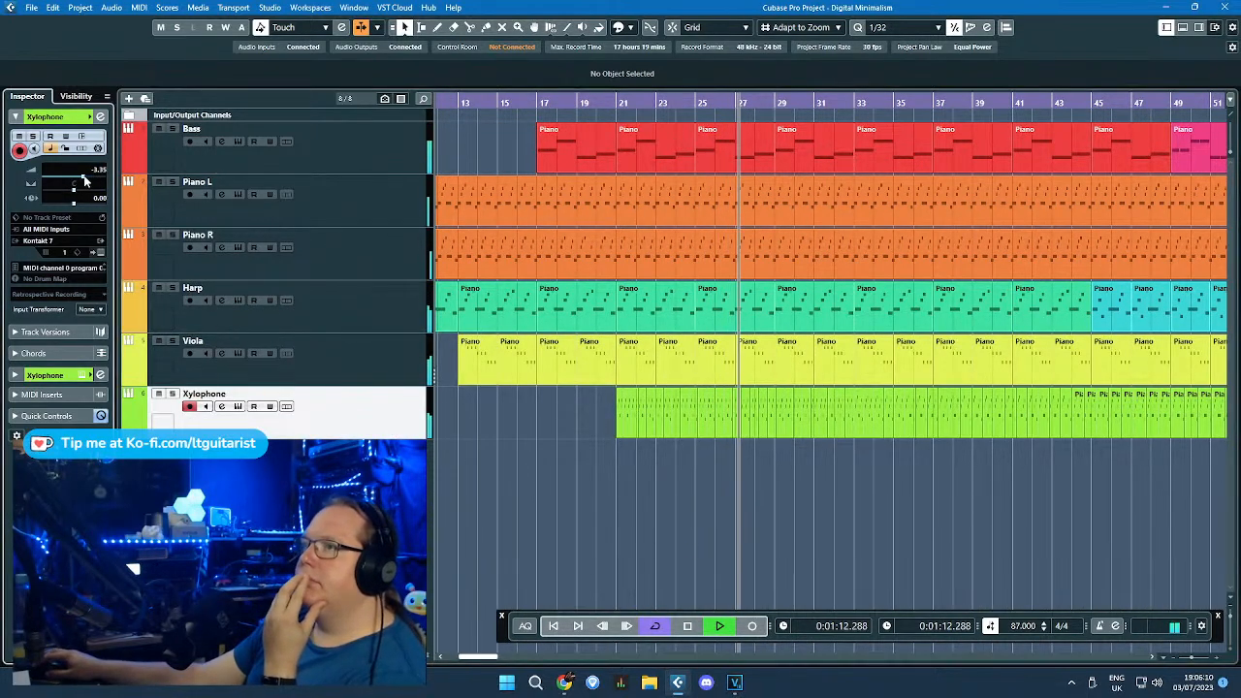
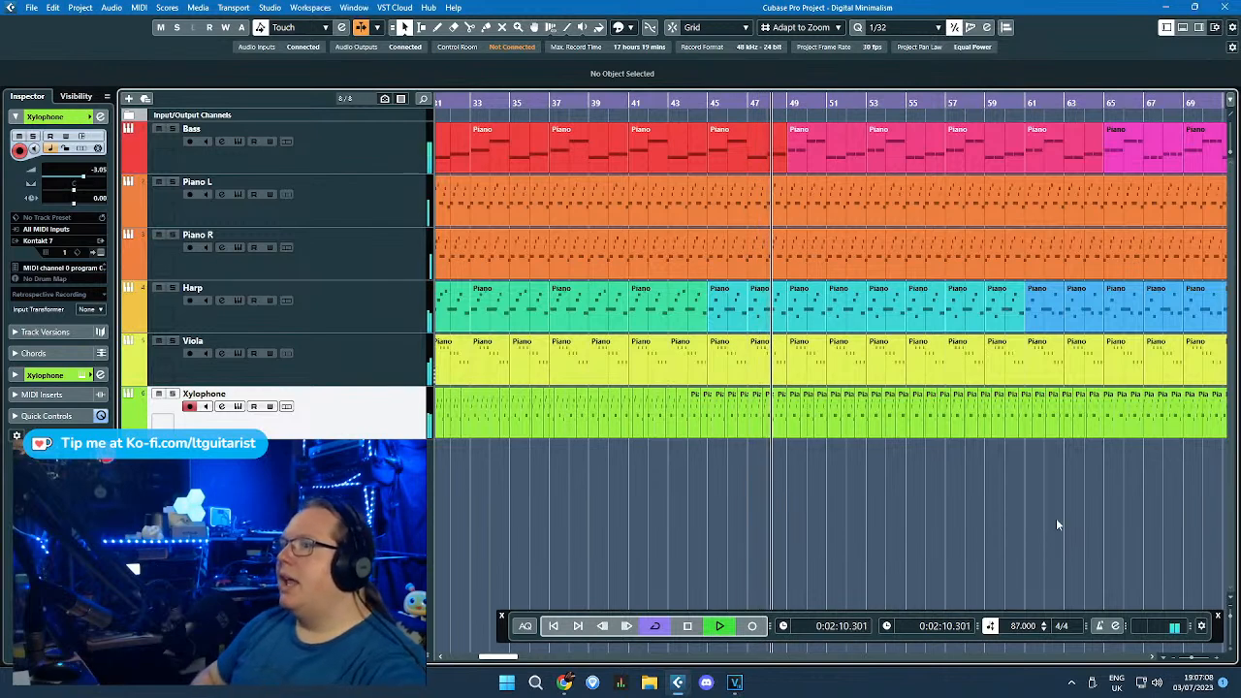
pyautogui.press('space')
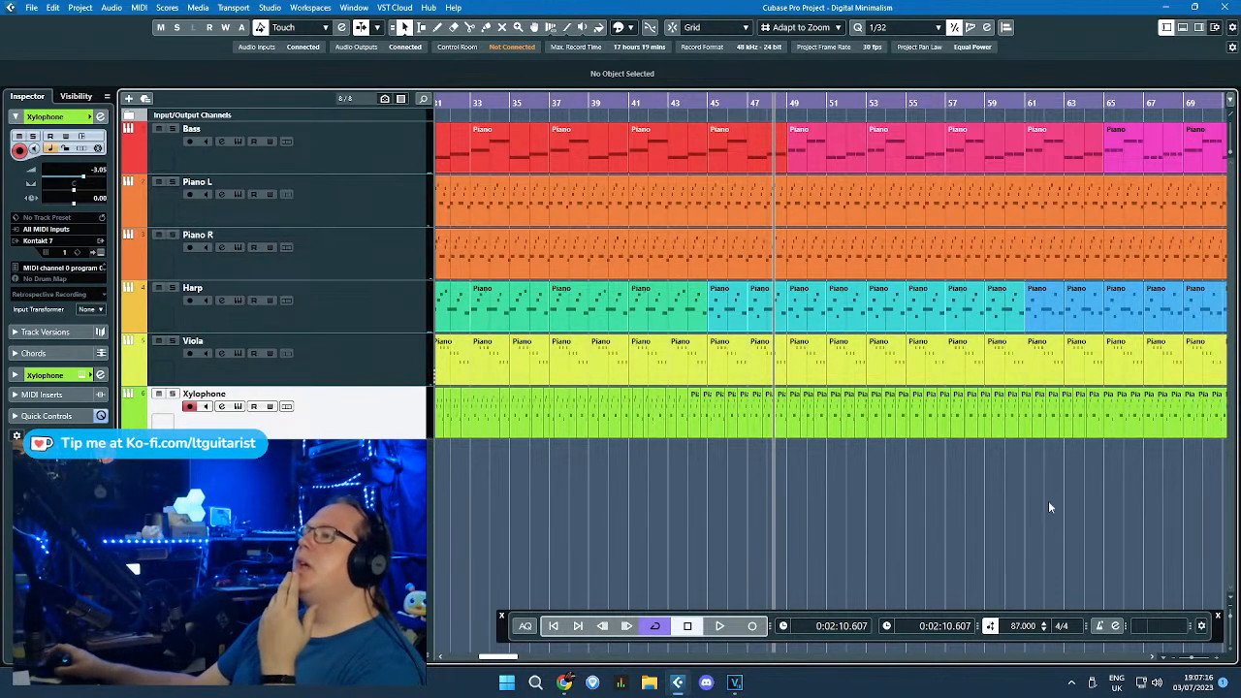
pyautogui.moveTo(597, 103); pyautogui.dragTo(534, 119)
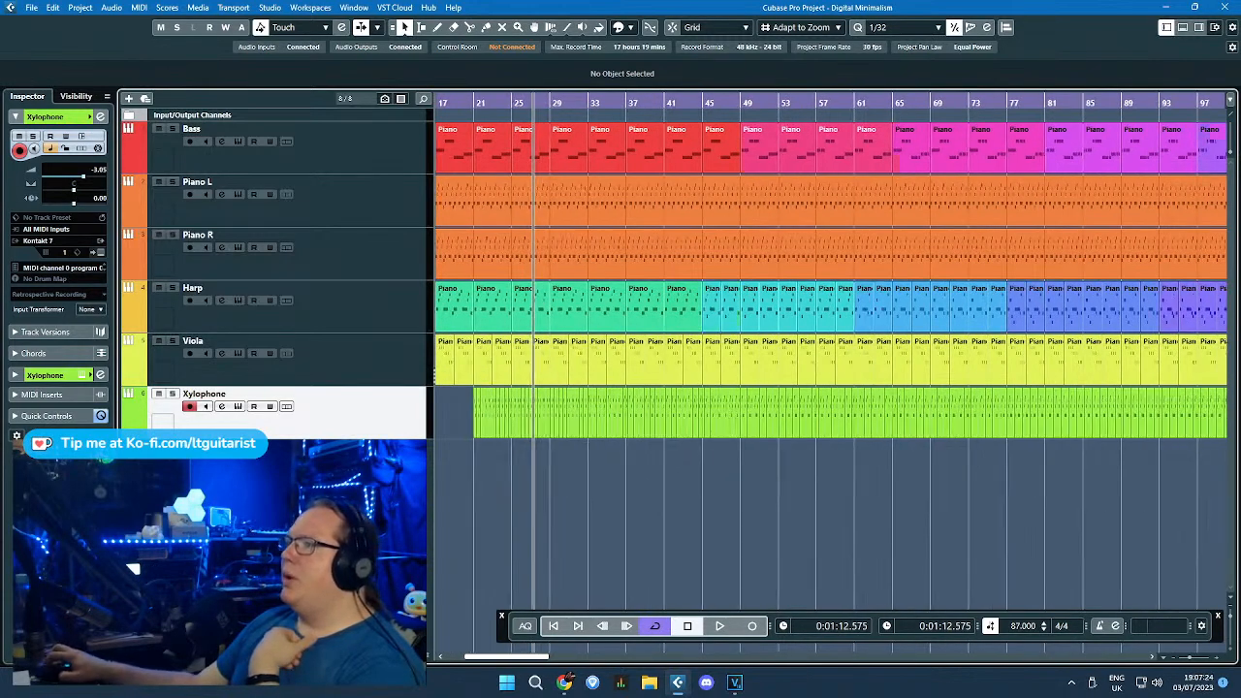
pyautogui.hscroll(-4, 567, 489)
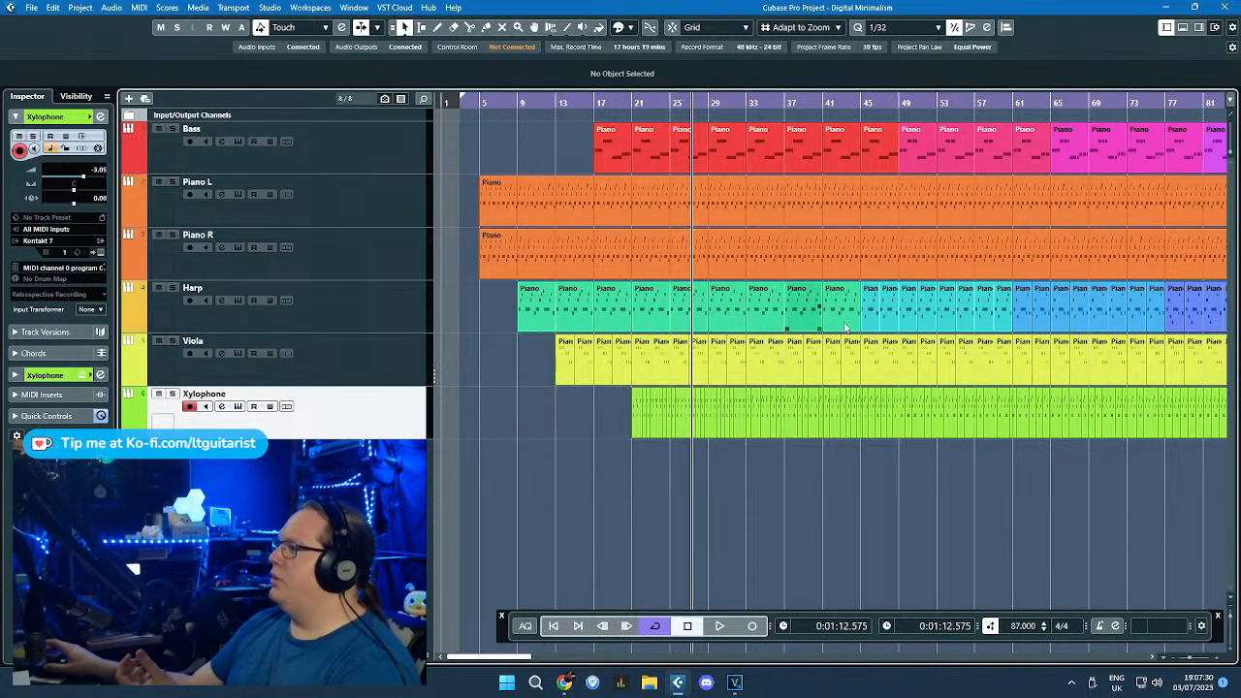
pyautogui.hotkey('alt', 'Tab')
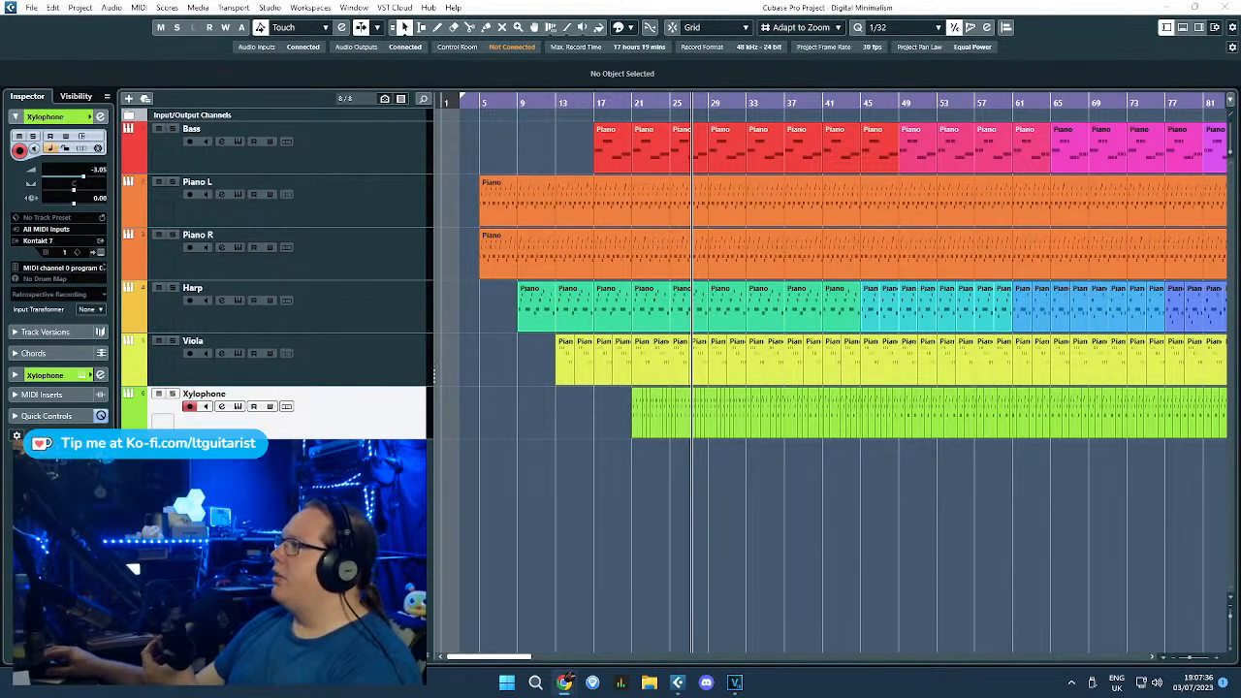
pyautogui.click(749, 482)
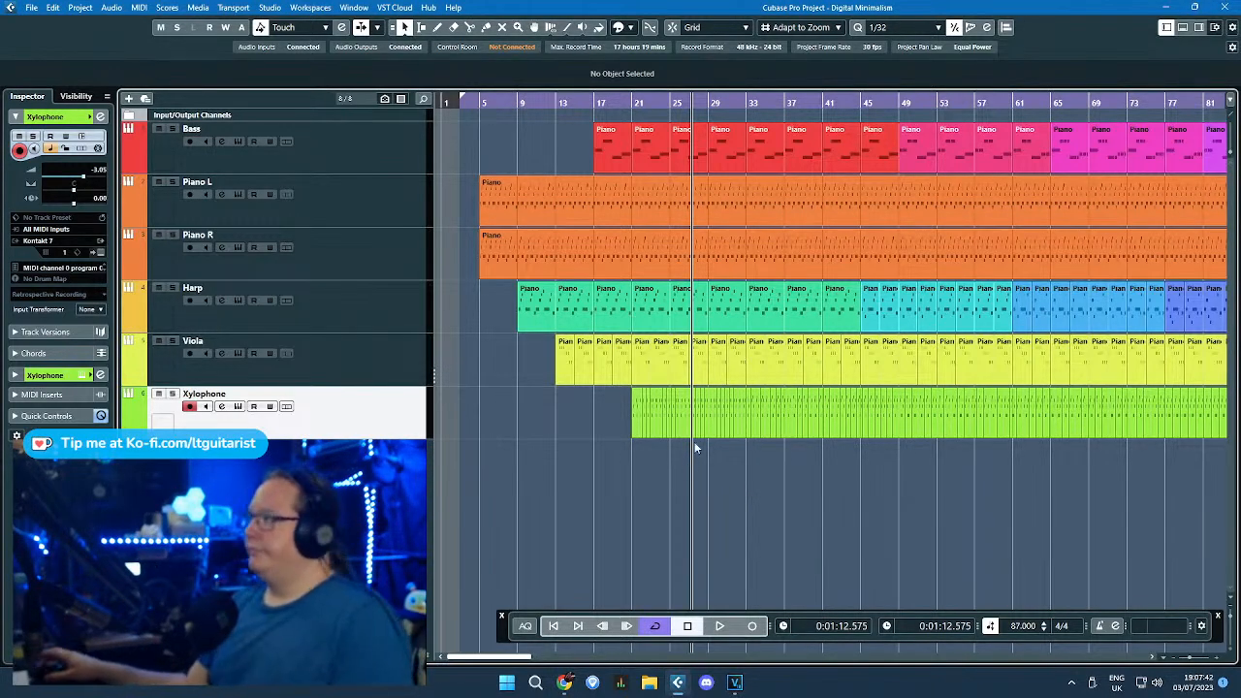
# Step: Select the Piano L track, bring its panning in to L13, and mute the Piano R track
pyautogui.keyDown('ctrl'); pyautogui.scroll(-3, 630, 478); pyautogui.keyUp('ctrl')
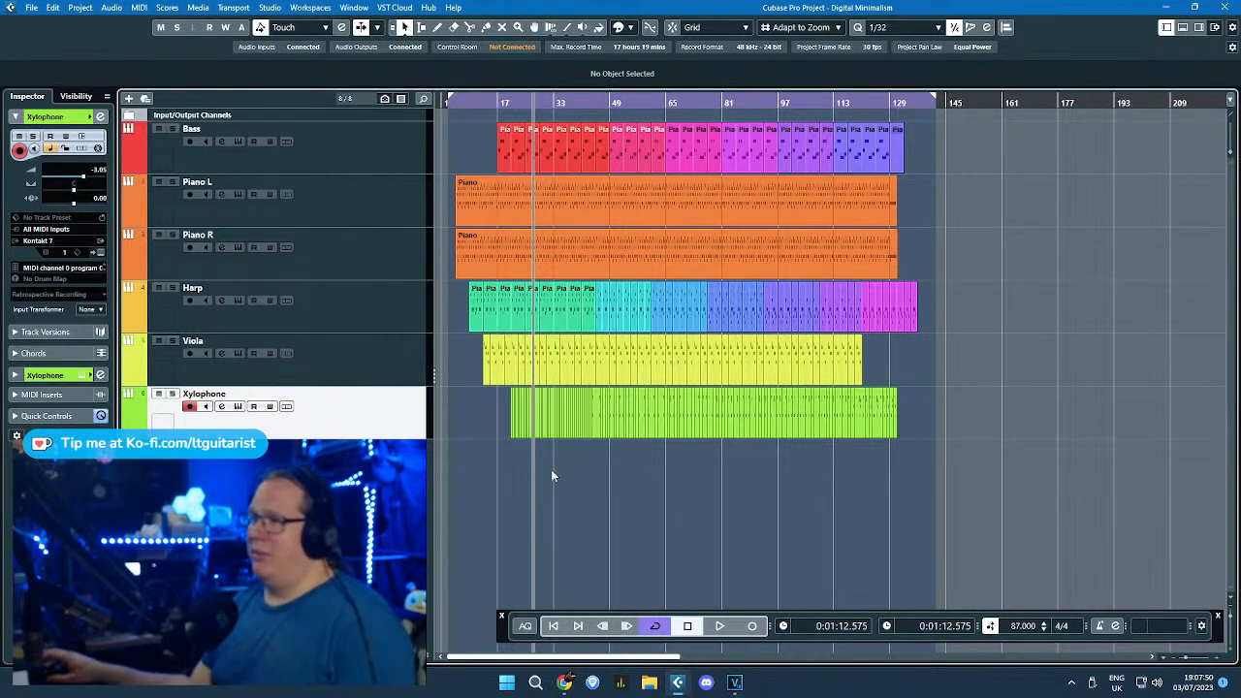
pyautogui.keyDown('ctrl'); pyautogui.scroll(4, 565, 465); pyautogui.keyUp('ctrl')
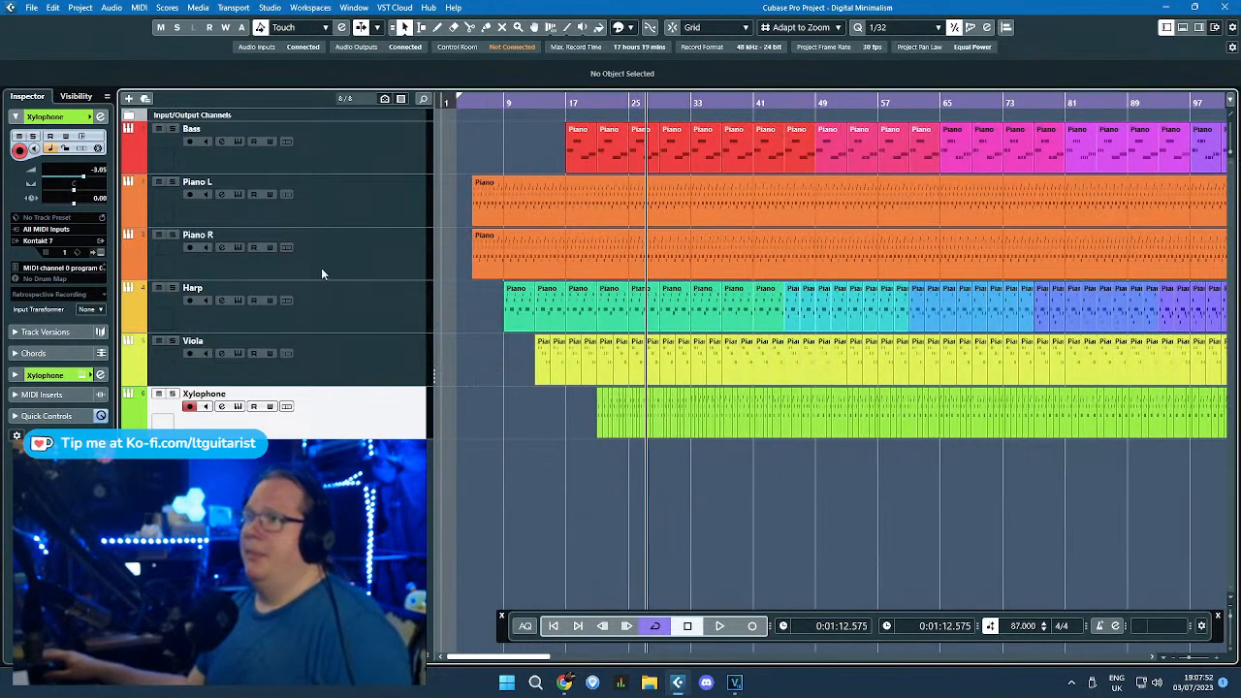
pyautogui.click(349, 204)
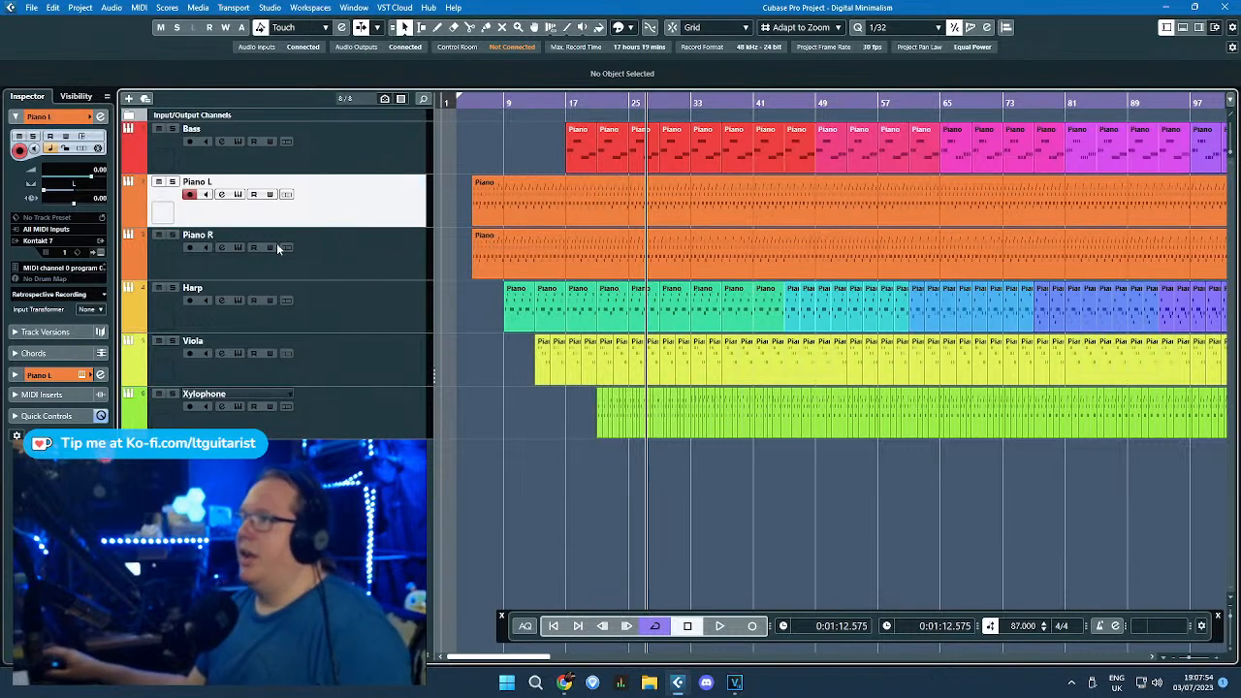
pyautogui.keyDown('ctrl'); pyautogui.scroll(-3, 466, 263); pyautogui.keyUp('ctrl')
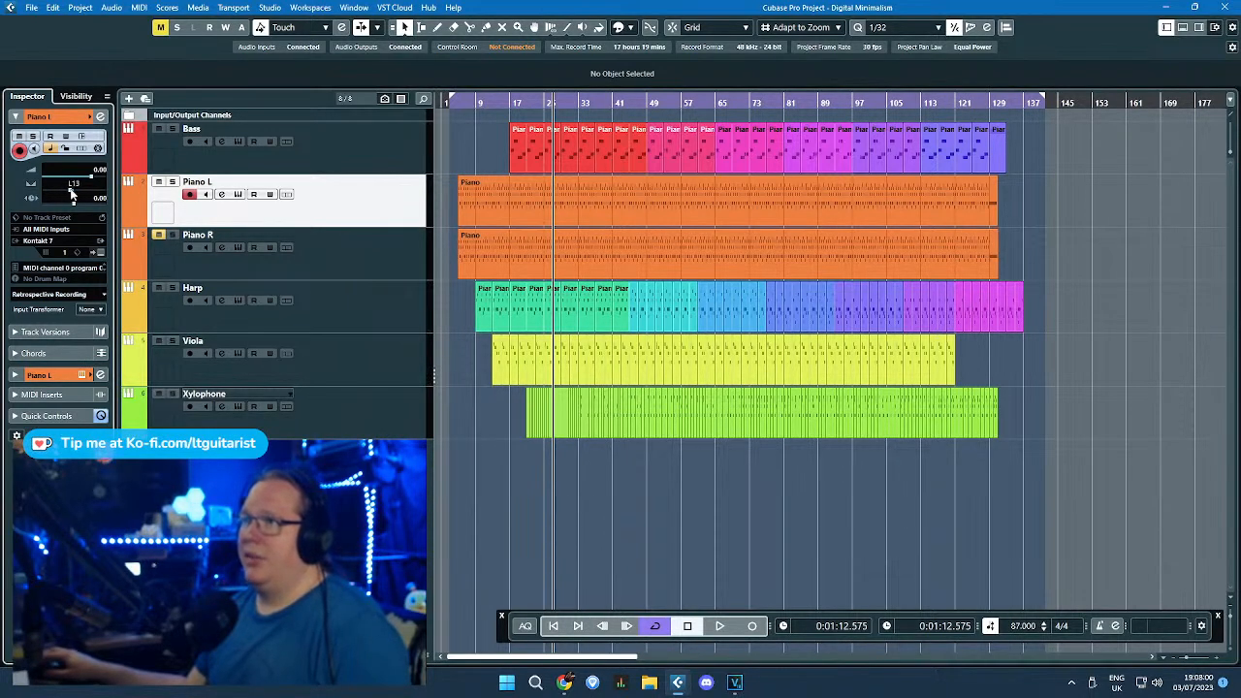
# Step: Add a Kontakt 7 instrument track routed to Stereo Out and place it above the Bass track
pyautogui.rightClick(294, 134)
pyautogui.click(423, 169)
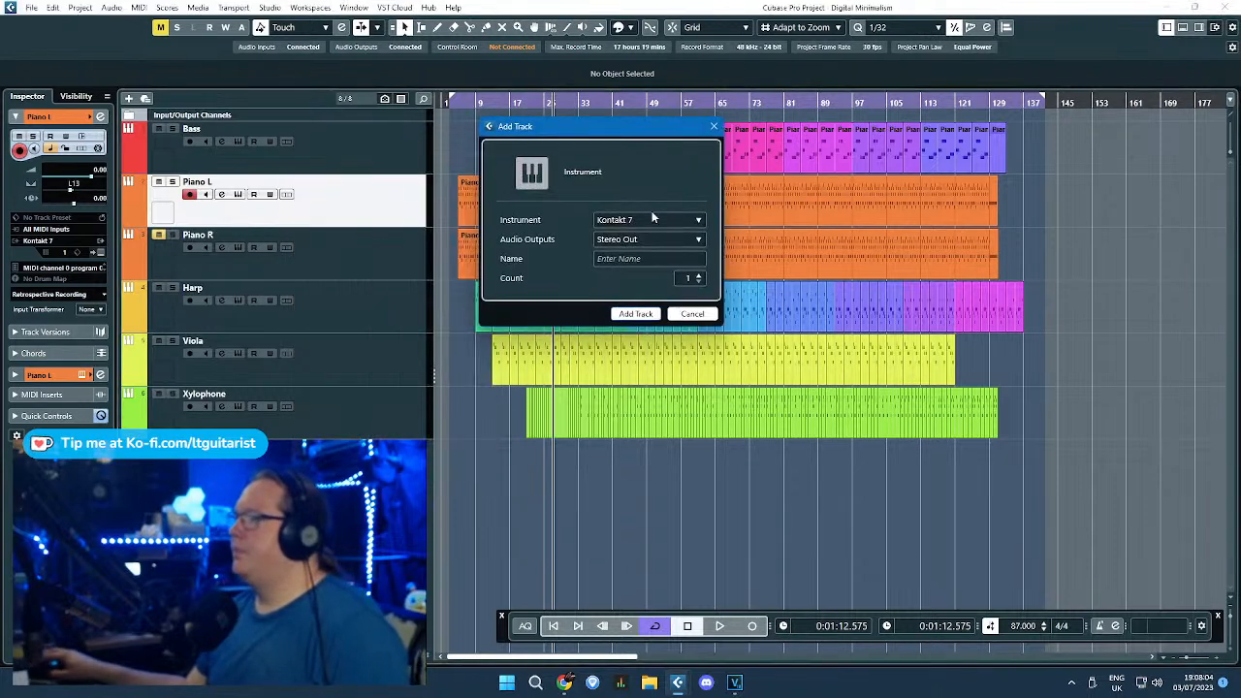
pyautogui.click(636, 313)
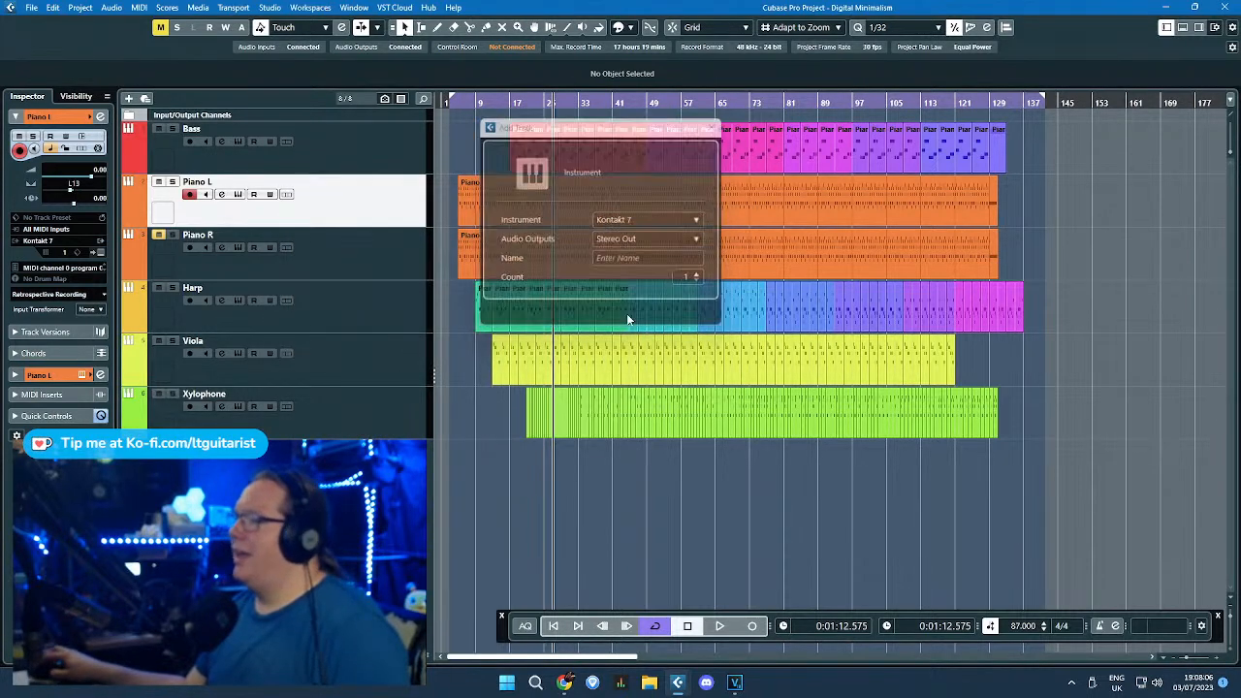
pyautogui.moveTo(377, 263); pyautogui.dragTo(372, 136)
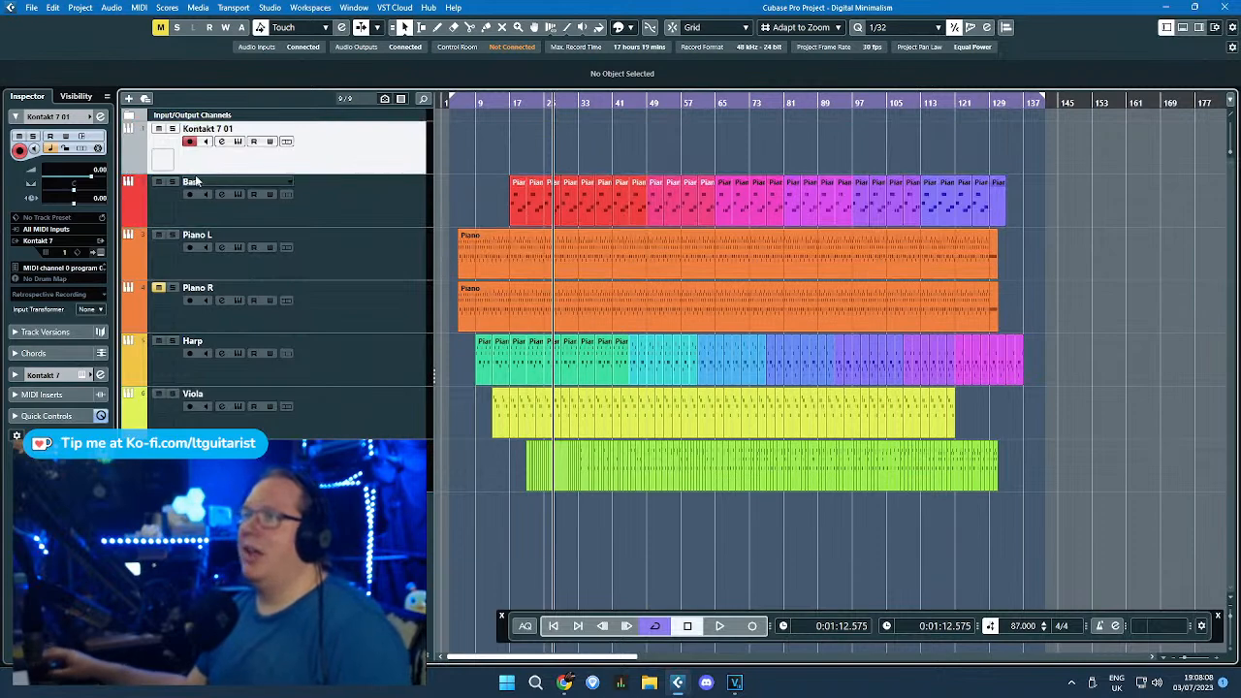
# Step: Load the Empire Breaks drum instrument with the Bank Kit (97 bpm) in the new track's Kontakt 7, and close its window
pyautogui.click(103, 251)
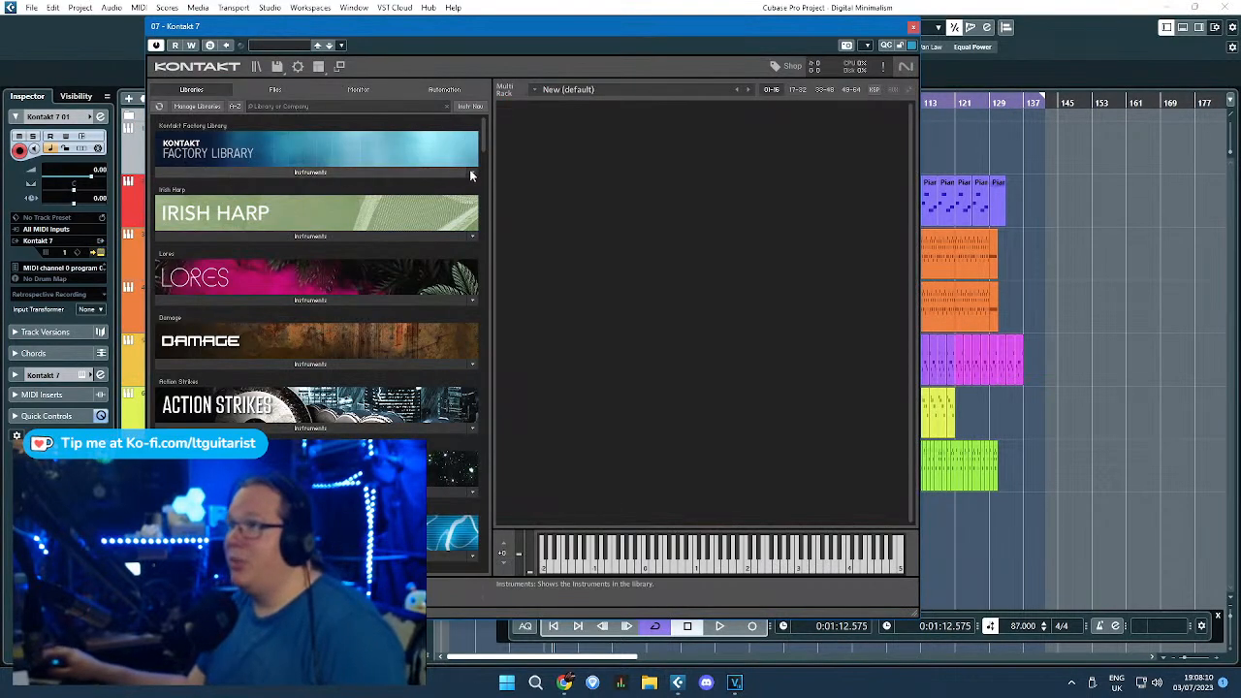
pyautogui.moveTo(537, 34); pyautogui.dragTo(595, 35)
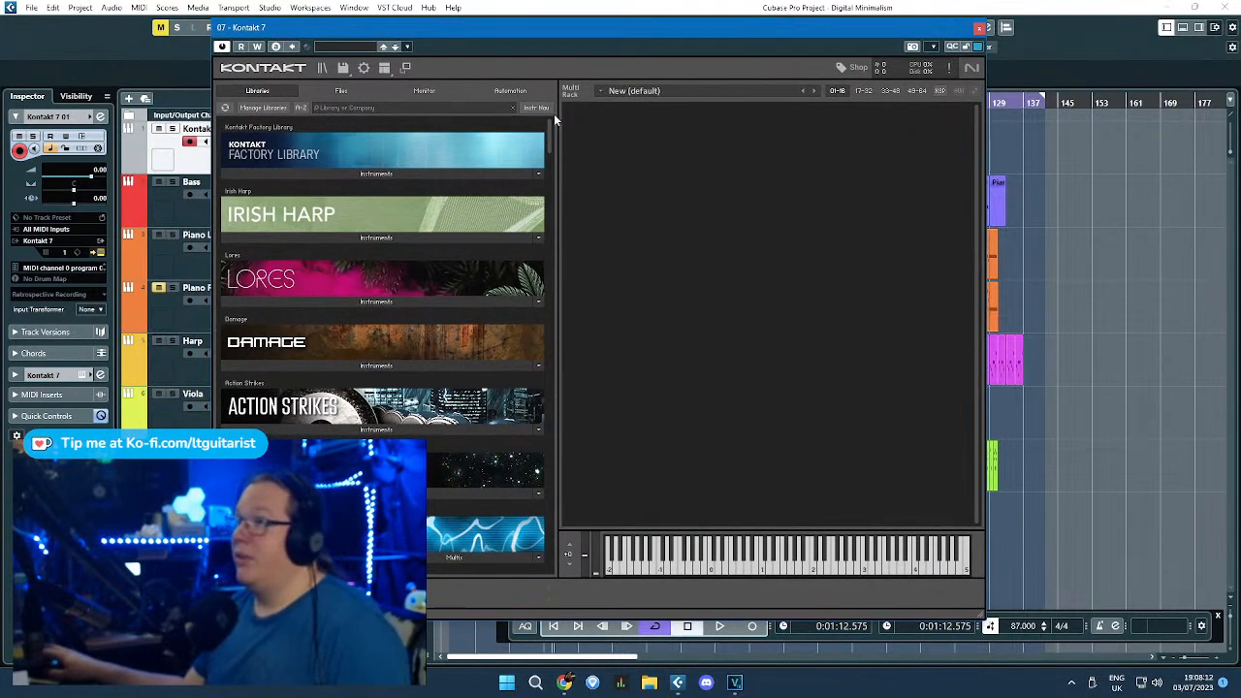
pyautogui.moveTo(554, 139); pyautogui.dragTo(552, 553)
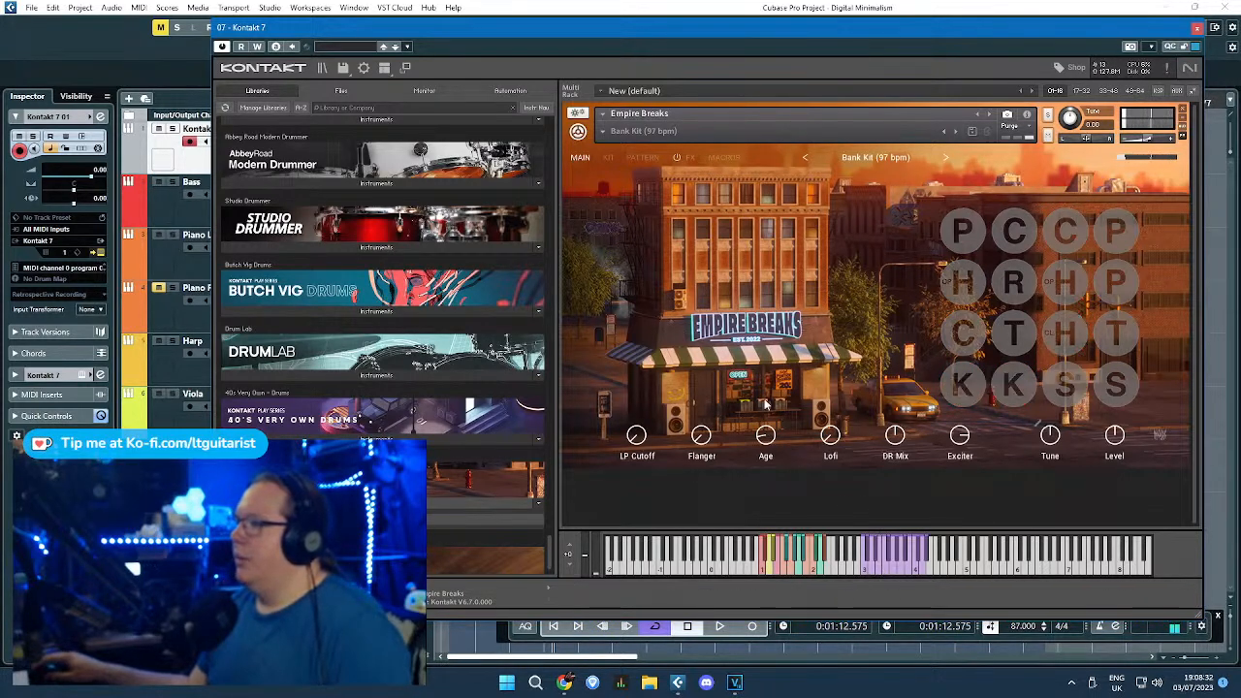
pyautogui.moveTo(761, 382); pyautogui.dragTo(762, 377)
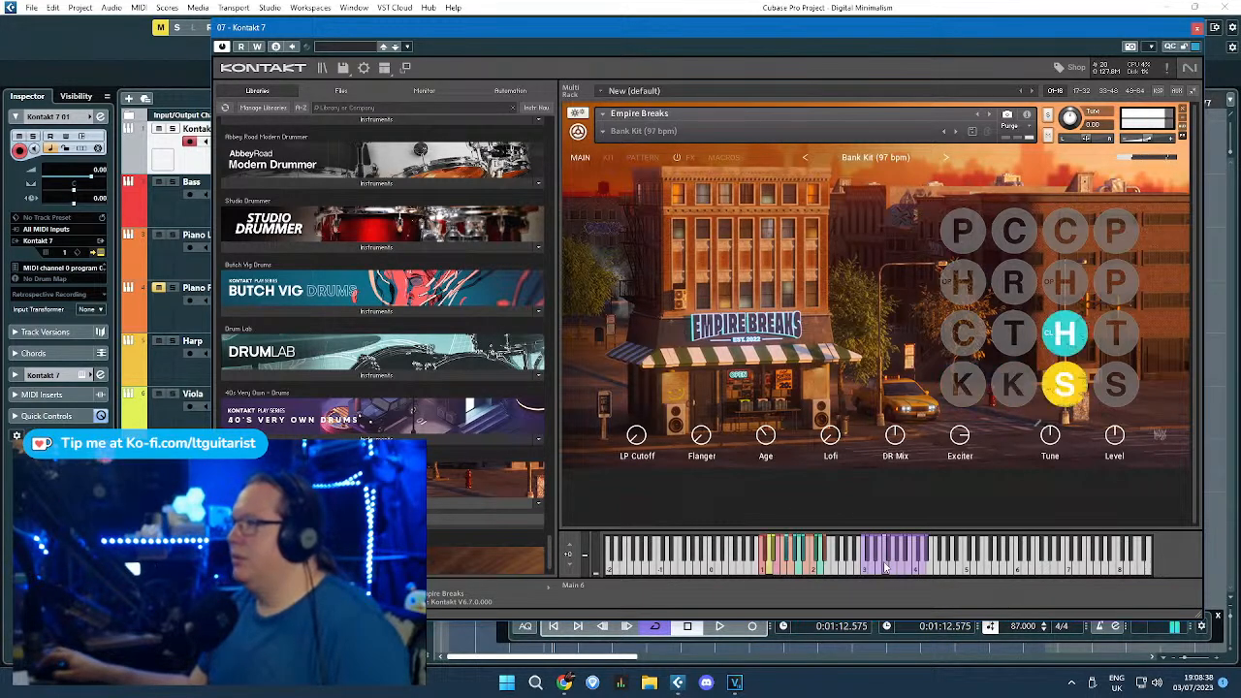
pyautogui.click(1196, 27)
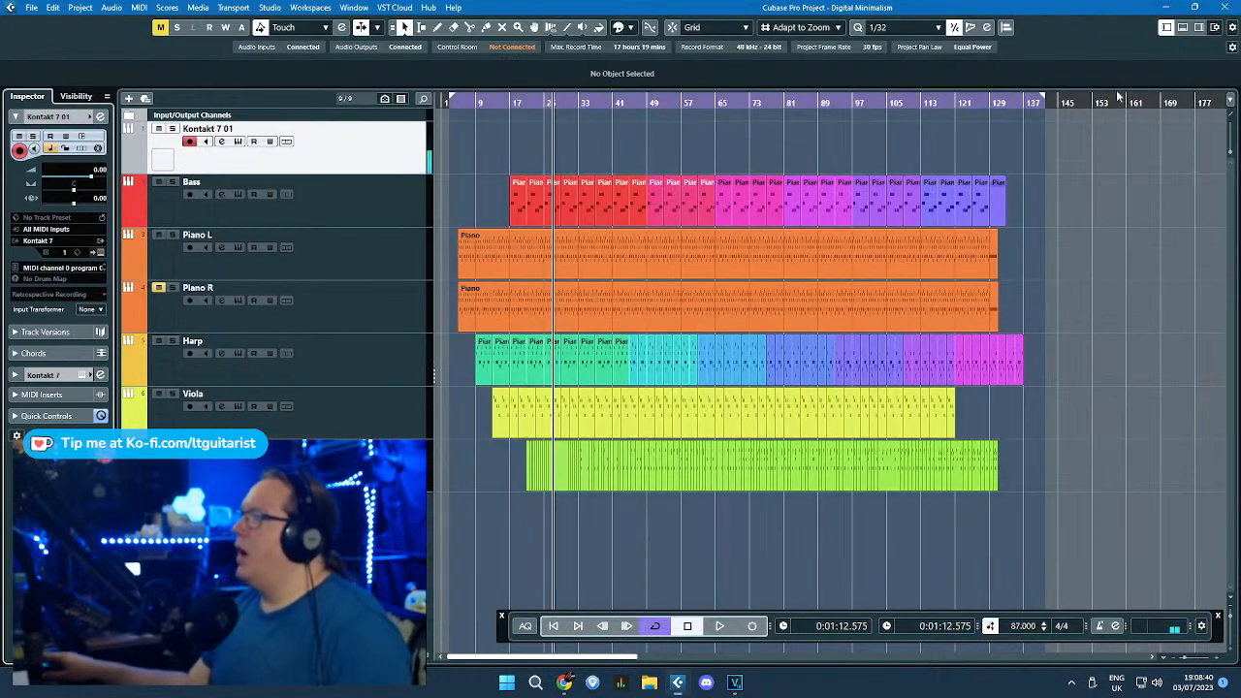
# Step: Draw a part on the Kontakt 7 01 track starting at bar 25, and shorten it in the Key Editor to end at bar 27
pyautogui.click(438, 27)
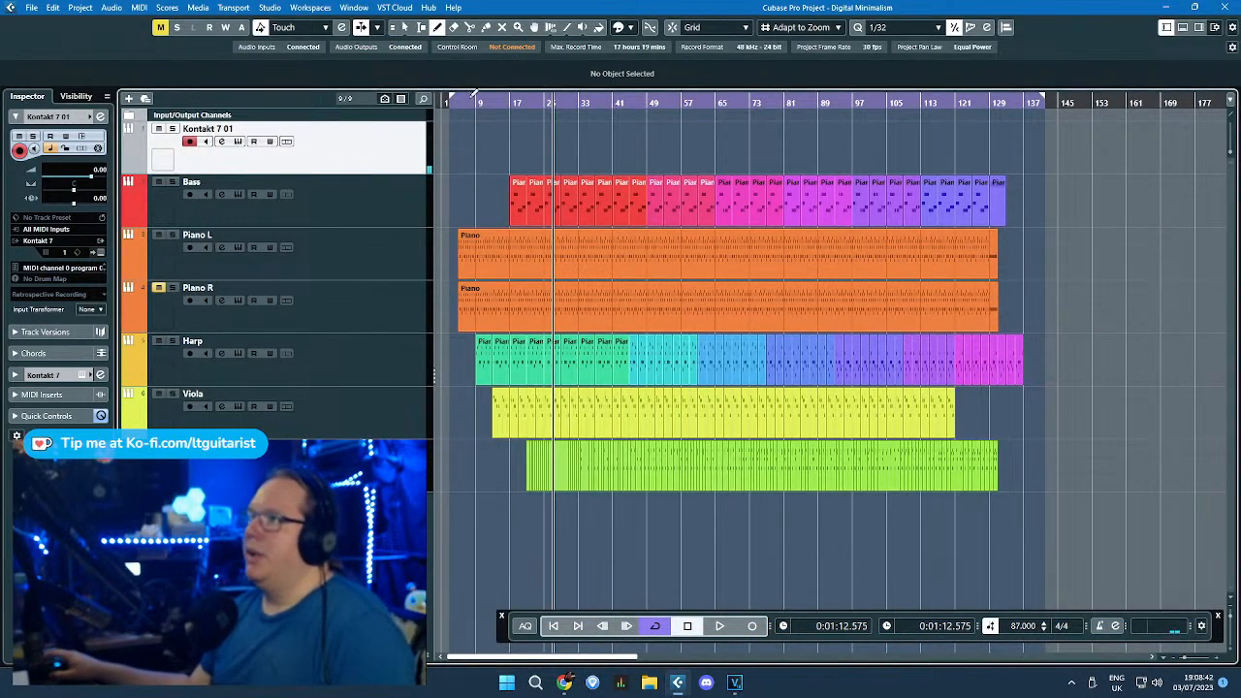
pyautogui.press('h')
pyautogui.press('h')
pyautogui.press('h')
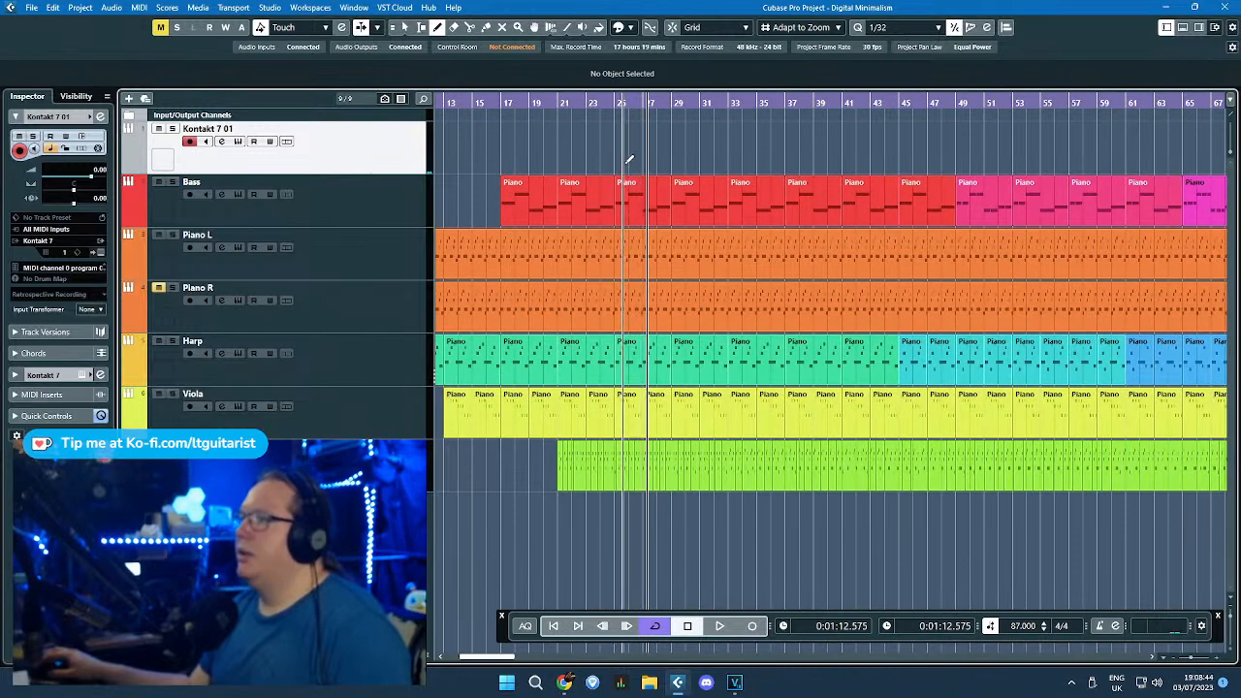
pyautogui.moveTo(626, 158); pyautogui.dragTo(677, 162)
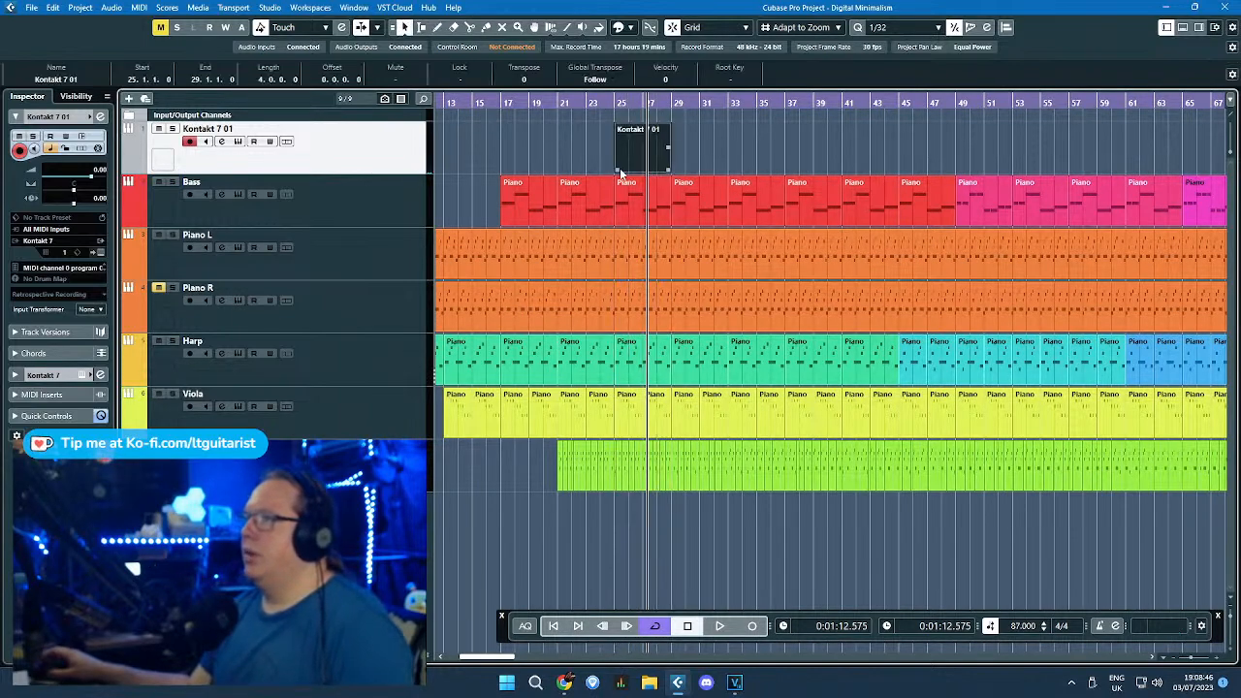
pyautogui.doubleClick(660, 155)
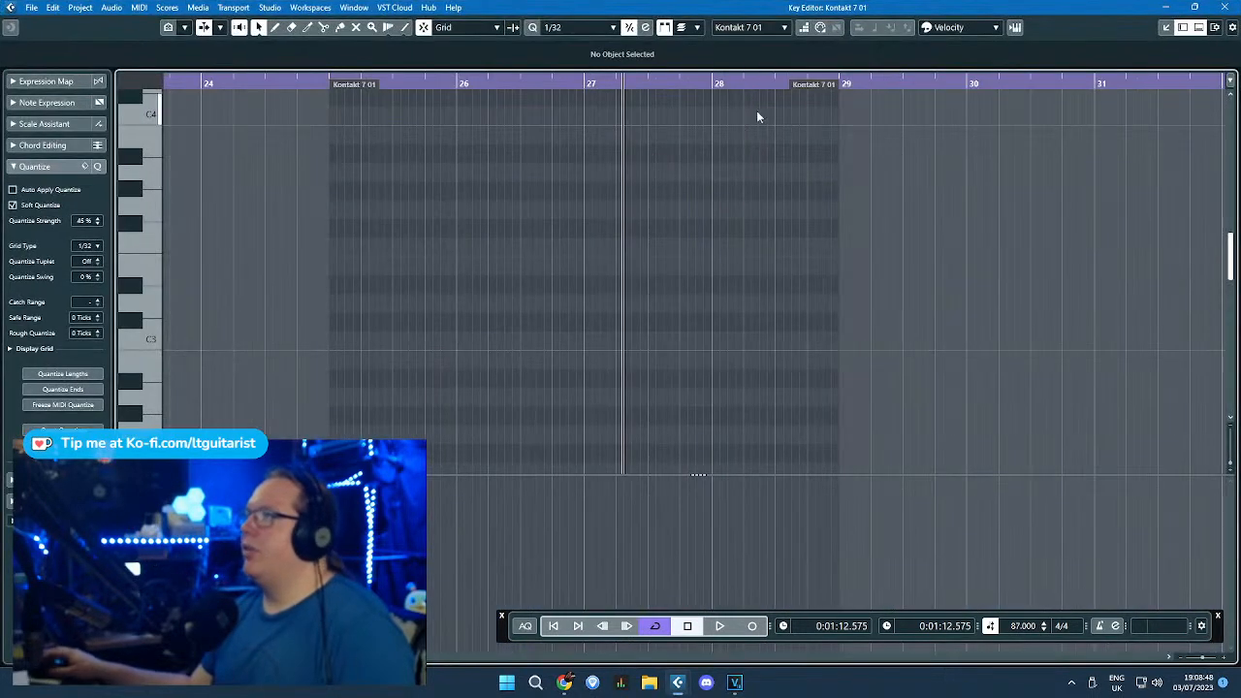
pyautogui.moveTo(801, 87); pyautogui.dragTo(557, 104)
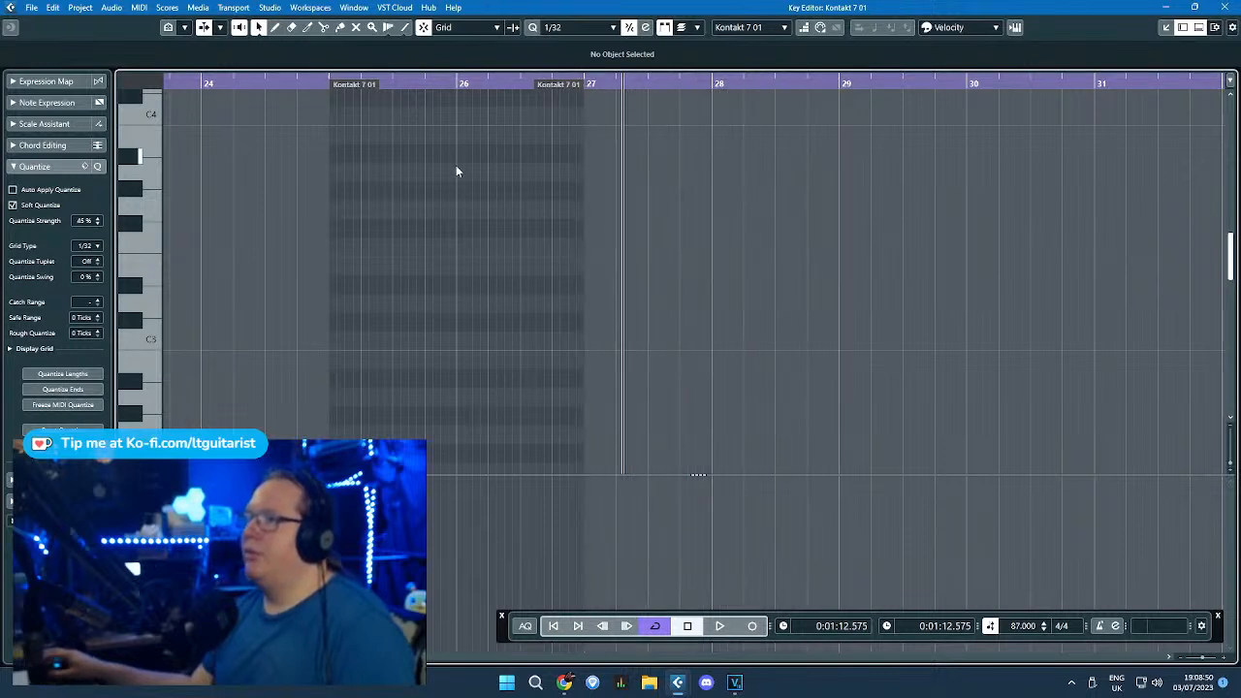
# Step: Draw C1 and C#1 drum notes at the start of bar 25, each with a length of 0.0.2.0
pyautogui.scroll(-3, 407, 232)
pyautogui.scroll(2, 378, 277)
pyautogui.scroll(2, 372, 277)
pyautogui.scroll(-3, 361, 269)
pyautogui.scroll(-2, 359, 269)
pyautogui.moveTo(310, 291)
pyautogui.mouseDown()
pyautogui.moveTo(372, 291)
pyautogui.moveTo(313, 254)
pyautogui.moveTo(324, 244)
pyautogui.moveTo(273, 238)
pyautogui.mouseUp()
pyautogui.scroll(2, 323, 259)
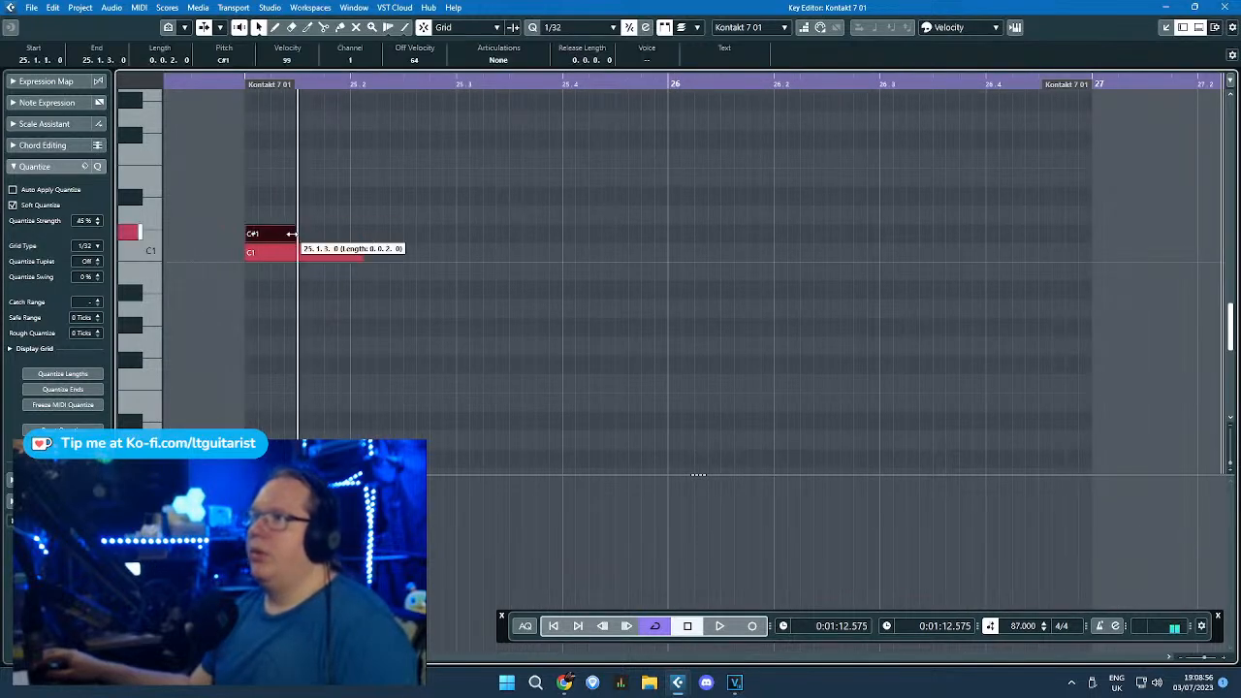
pyautogui.moveTo(357, 251); pyautogui.dragTo(310, 256)
# Step: Add four F#1 notes at eighth-note intervals from the start of bar 25, and play the pattern back
pyautogui.scroll(4, 280, 288)
pyautogui.moveTo(286, 312)
pyautogui.mouseDown()
pyautogui.moveTo(316, 296)
pyautogui.moveTo(318, 230)
pyautogui.moveTo(272, 281)
pyautogui.moveTo(289, 300)
pyautogui.moveTo(318, 297)
pyautogui.moveTo(269, 292)
pyautogui.mouseUp()
pyautogui.hotkey('ctrl', 'd')
pyautogui.moveTo(347, 295); pyautogui.dragTo(360, 299)
pyautogui.click(264, 155)
pyautogui.press('space')
pyautogui.click(244, 85)
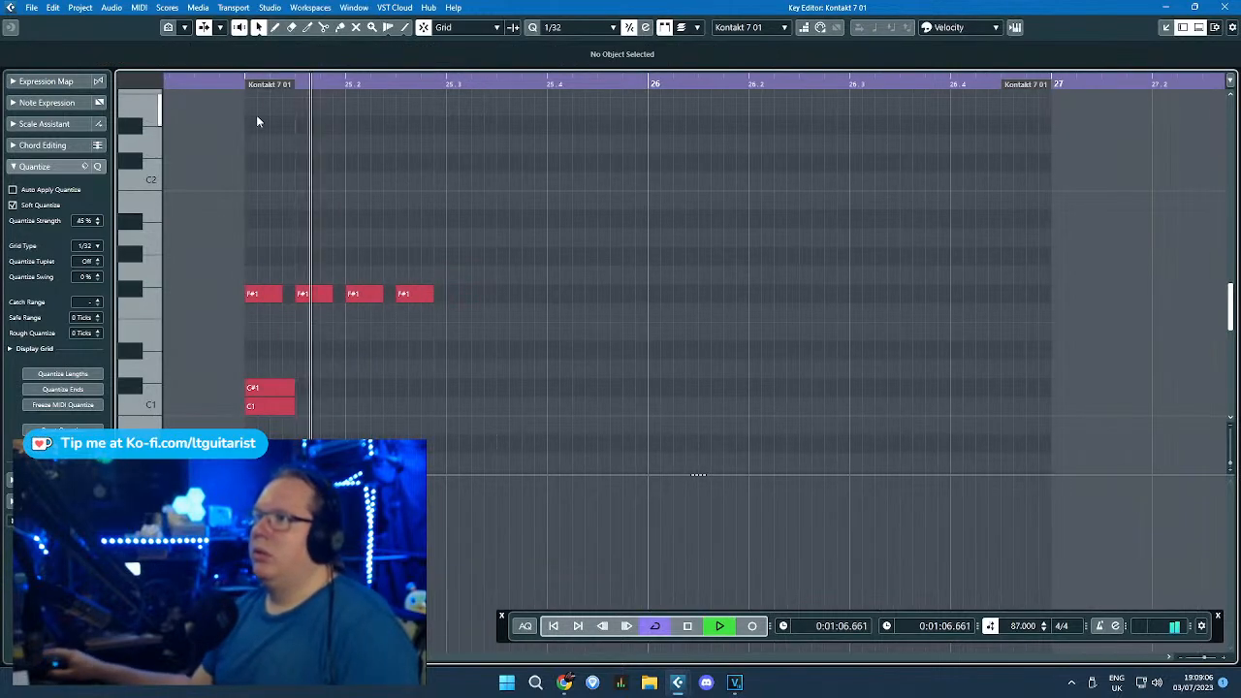
pyautogui.press('space')
# Step: Duplicate the C1 note and place the copy at 25.1.4, and add a D1 note at beat 25.2
pyautogui.scroll(3, 252, 248)
pyautogui.click(305, 408)
pyautogui.hotkey('ctrl', 'd')
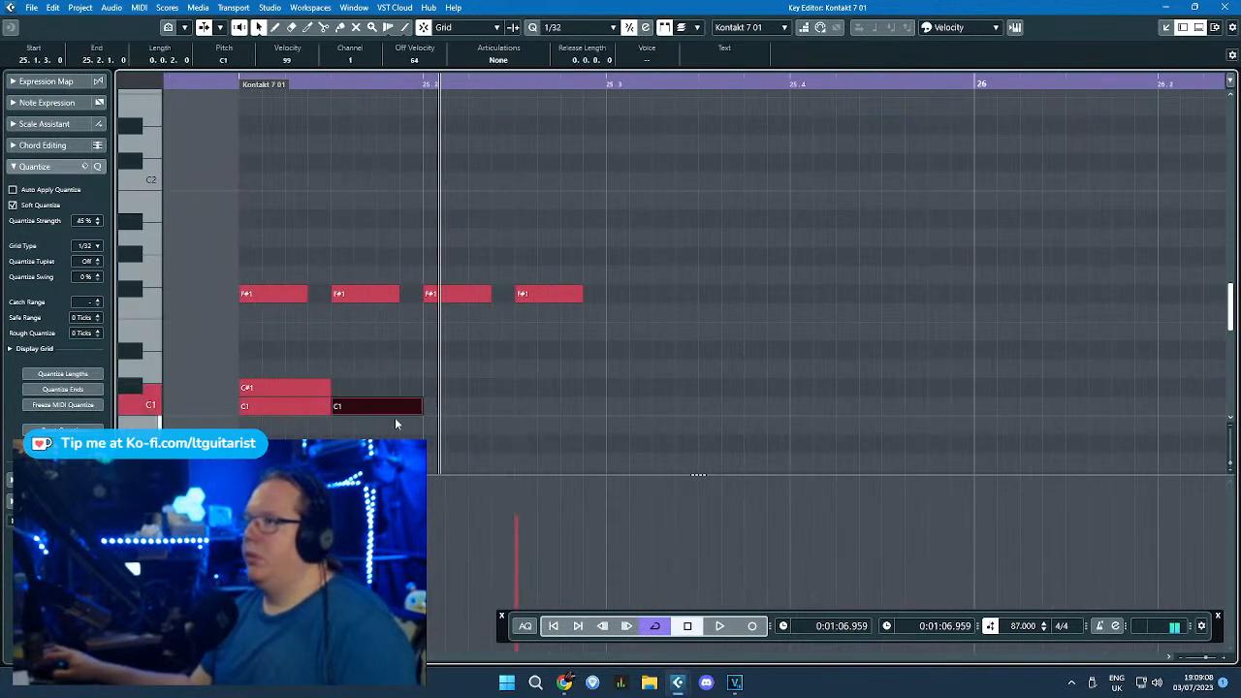
pyautogui.moveTo(379, 413); pyautogui.dragTo(424, 412)
pyautogui.keyDown('alt'); pyautogui.click(429, 369); pyautogui.keyUp('alt')
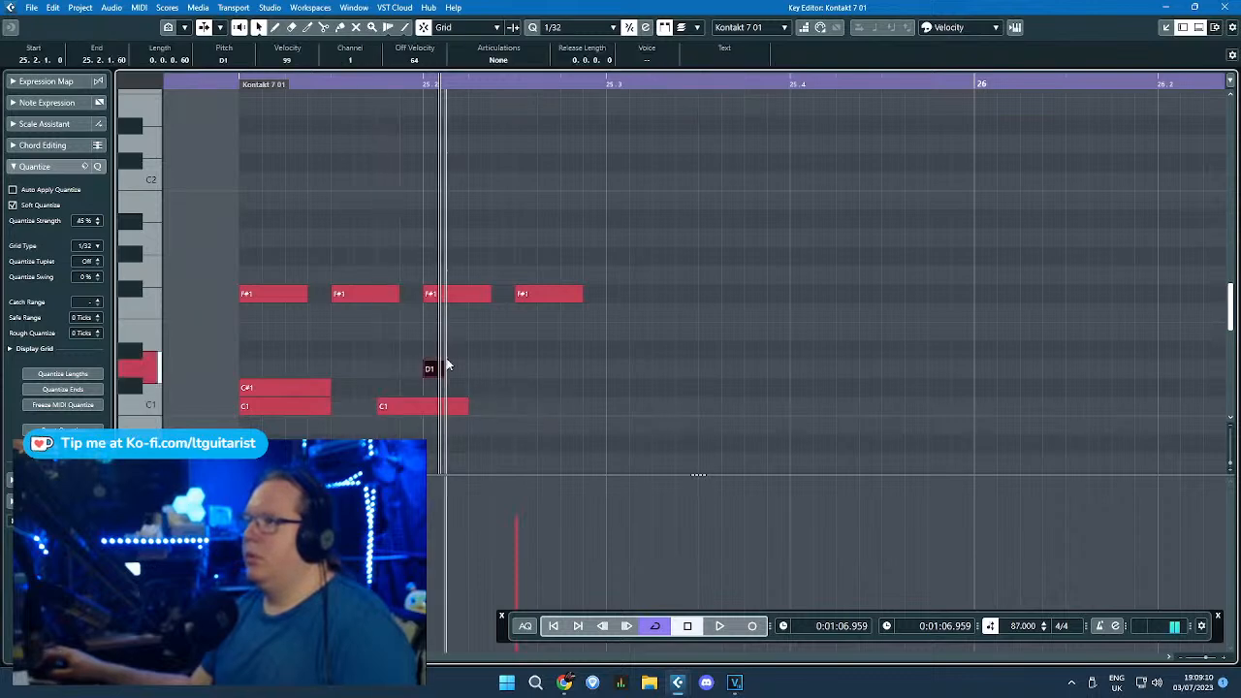
# Step: Play the drum pattern from the start of bar 25 to check the new C1 and D1 notes
pyautogui.click(244, 85)
pyautogui.press('space')
pyautogui.click(358, 144)
pyautogui.press('space')
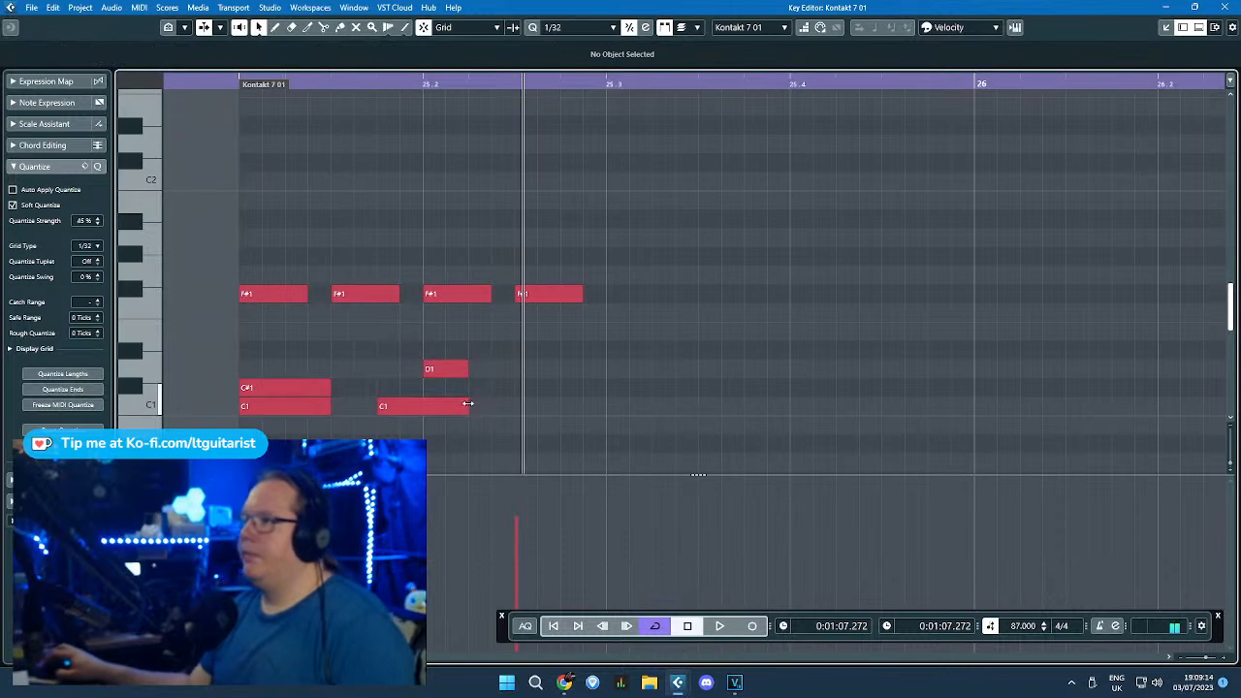
# Step: Shorten the second C1 note to end at beat 25.2, and trim the starts of the four F#1 notes slightly
pyautogui.moveTo(468, 404); pyautogui.dragTo(419, 406)
pyautogui.moveTo(302, 271); pyautogui.dragTo(505, 302)
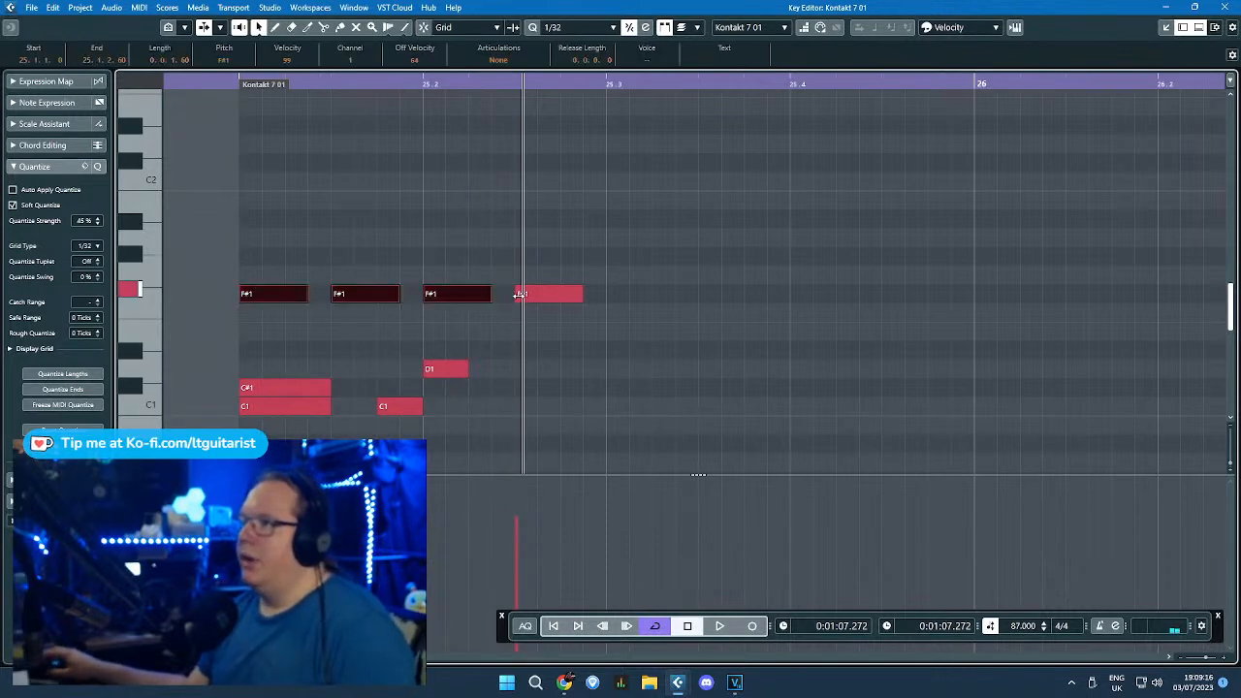
pyautogui.click(519, 294)
pyautogui.moveTo(581, 262); pyautogui.dragTo(248, 299)
pyautogui.click(402, 372)
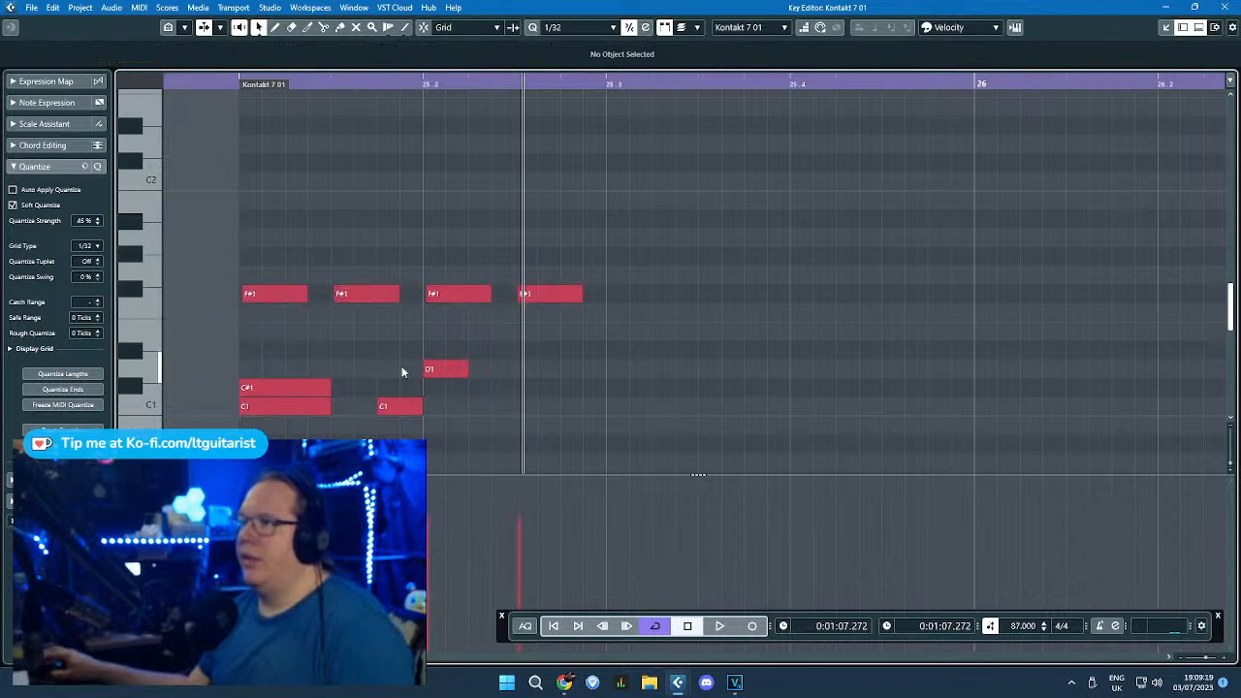
# Step: Raise the velocities of the first C1 note, the D1 note, and the second and fourth F#1 notes
pyautogui.click(310, 406)
pyautogui.moveTo(698, 475); pyautogui.dragTo(698, 467)
pyautogui.click(315, 351)
pyautogui.click(366, 294)
pyautogui.keyDown('shift'); pyautogui.click(543, 294); pyautogui.keyUp('shift')
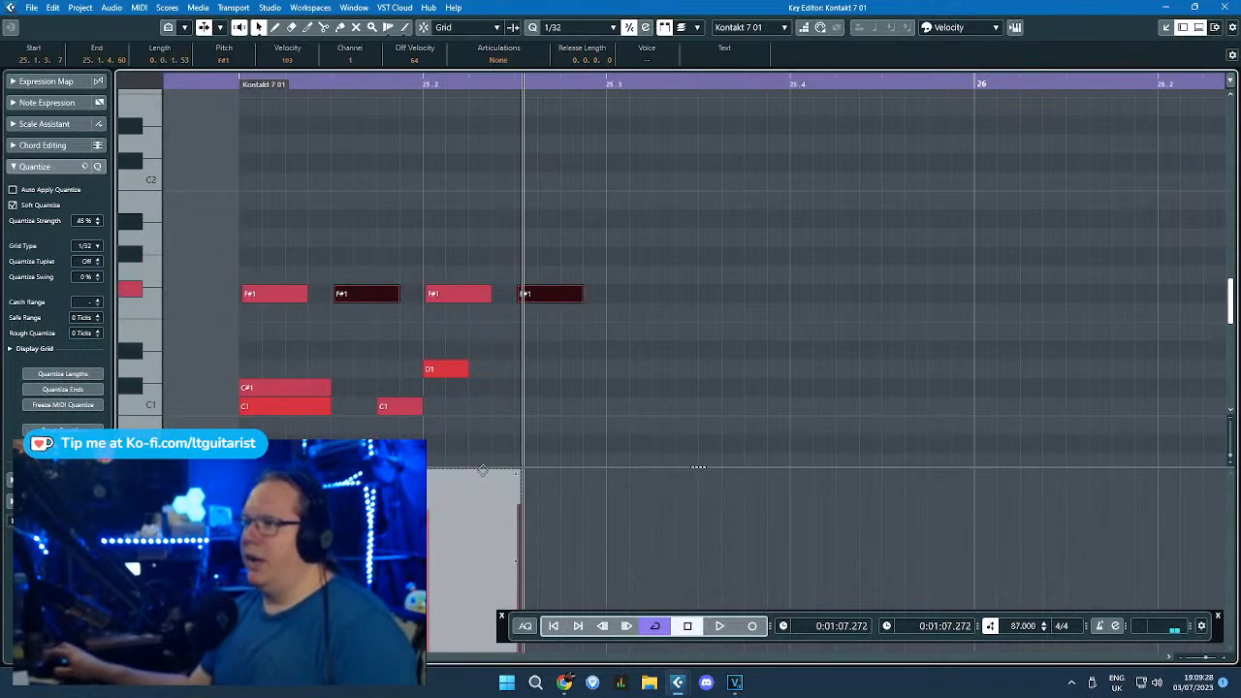
# Step: Duplicate all the drum notes to start at beat 25.3, and delete the copied C#1 note
pyautogui.moveTo(609, 276); pyautogui.dragTo(295, 394)
pyautogui.hotkey('alt', 'd')
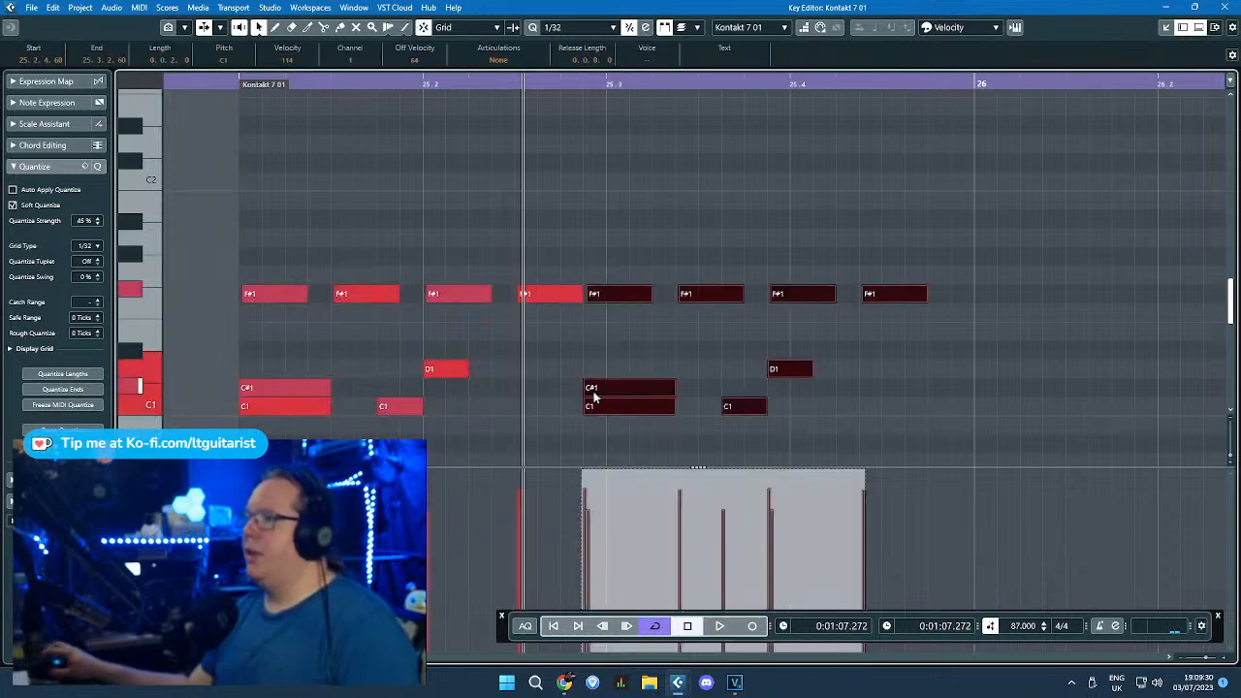
pyautogui.moveTo(618, 385); pyautogui.dragTo(636, 384)
pyautogui.click(621, 373)
pyautogui.click(634, 387)
pyautogui.press('Delete')
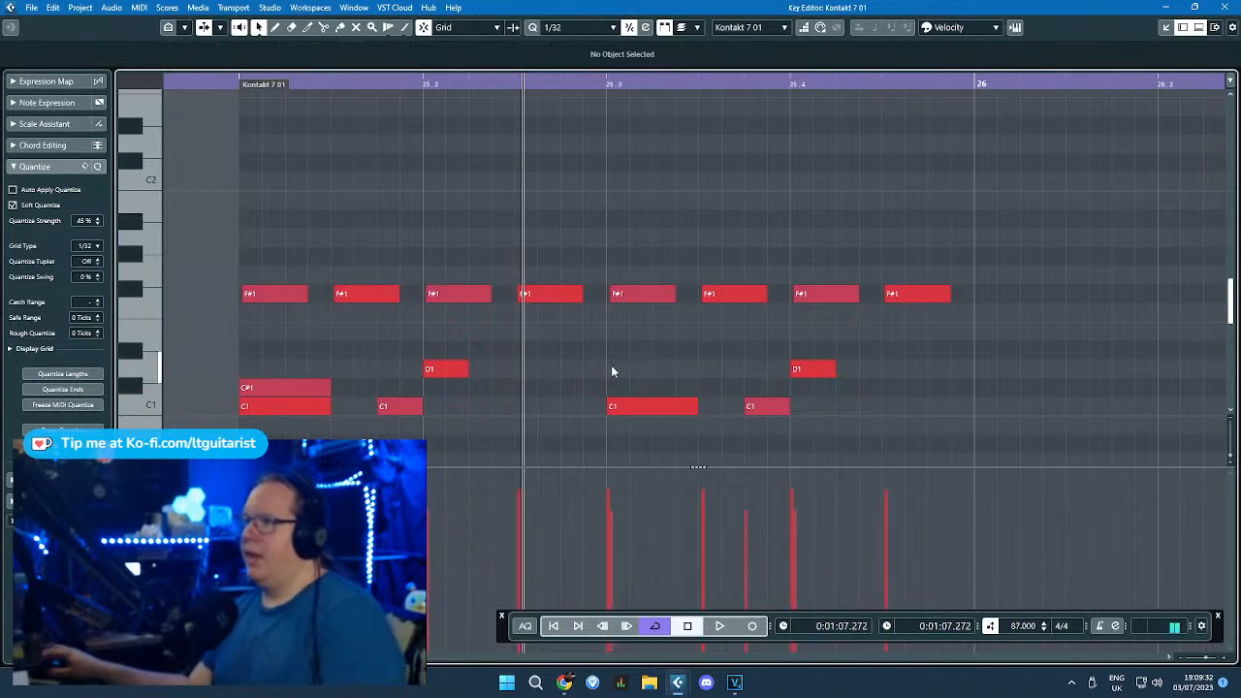
# Step: Play the drum pattern from the start of bar 25 to check its duplicated second half
pyautogui.click(240, 89)
pyautogui.press('space')
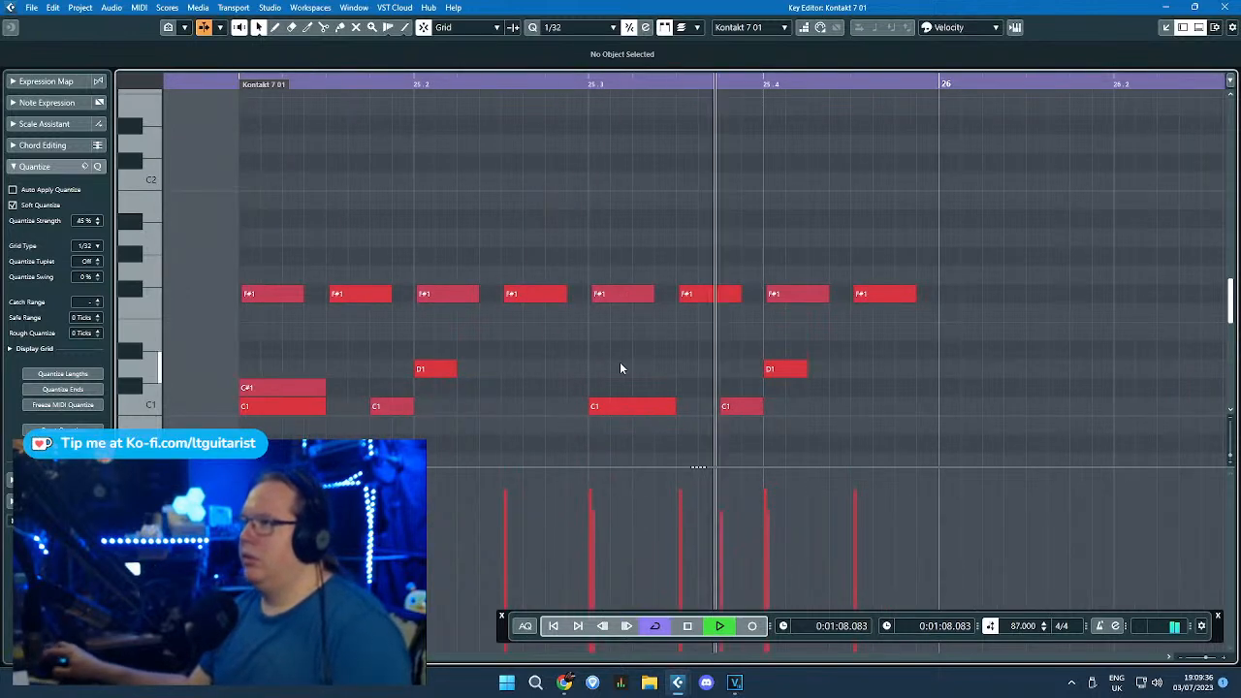
pyautogui.press('space')
# Step: Delete the short C1 note before beat 25.4, move the C1 note at beat 25.3 to 25.2.4, and play the pattern back
pyautogui.click(729, 407)
pyautogui.press('Delete')
pyautogui.moveTo(625, 407); pyautogui.dragTo(580, 406)
pyautogui.click(233, 87)
pyautogui.press('space')
pyautogui.scroll(-1, 378, 138)
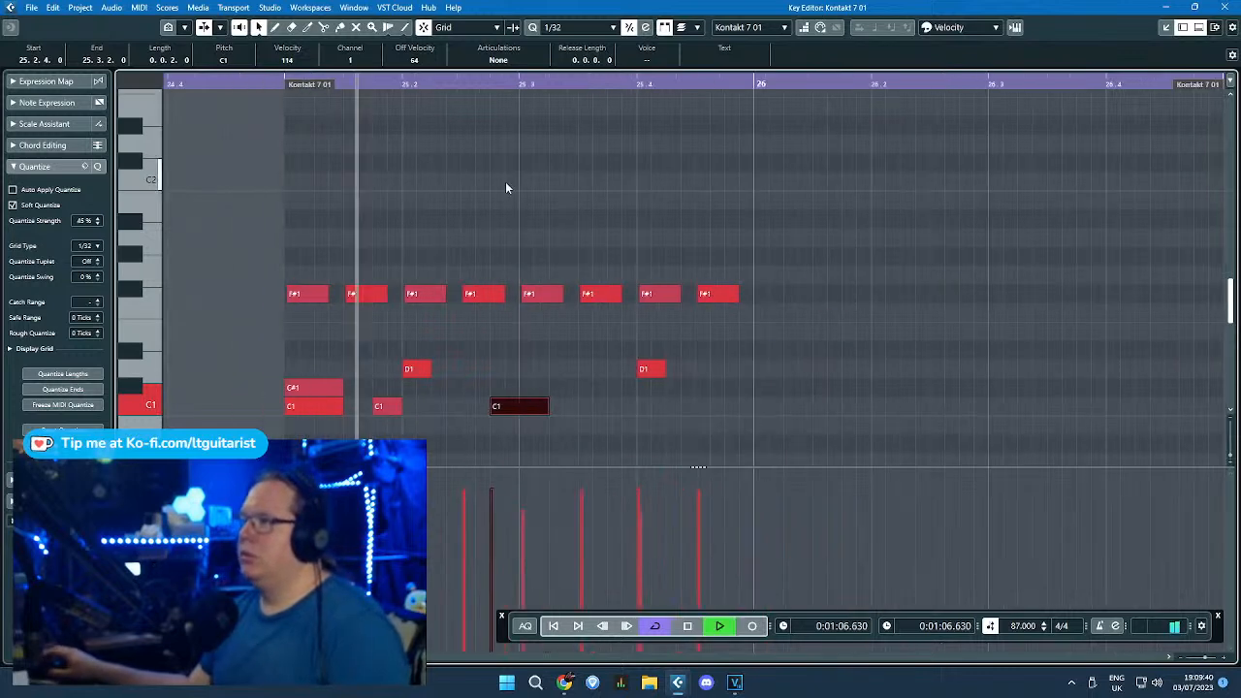
pyautogui.click(587, 192)
pyautogui.press('space')
# Step: Duplicate all the bar 25 drum notes into bar 26, and play the two-bar pattern
pyautogui.moveTo(816, 207); pyautogui.dragTo(292, 423)
pyautogui.hotkey('ctrl', 'd')
pyautogui.press('space')
pyautogui.moveTo(970, 222); pyautogui.dragTo(1228, 228)
pyautogui.press('space')
pyautogui.scroll(3, 957, 292)
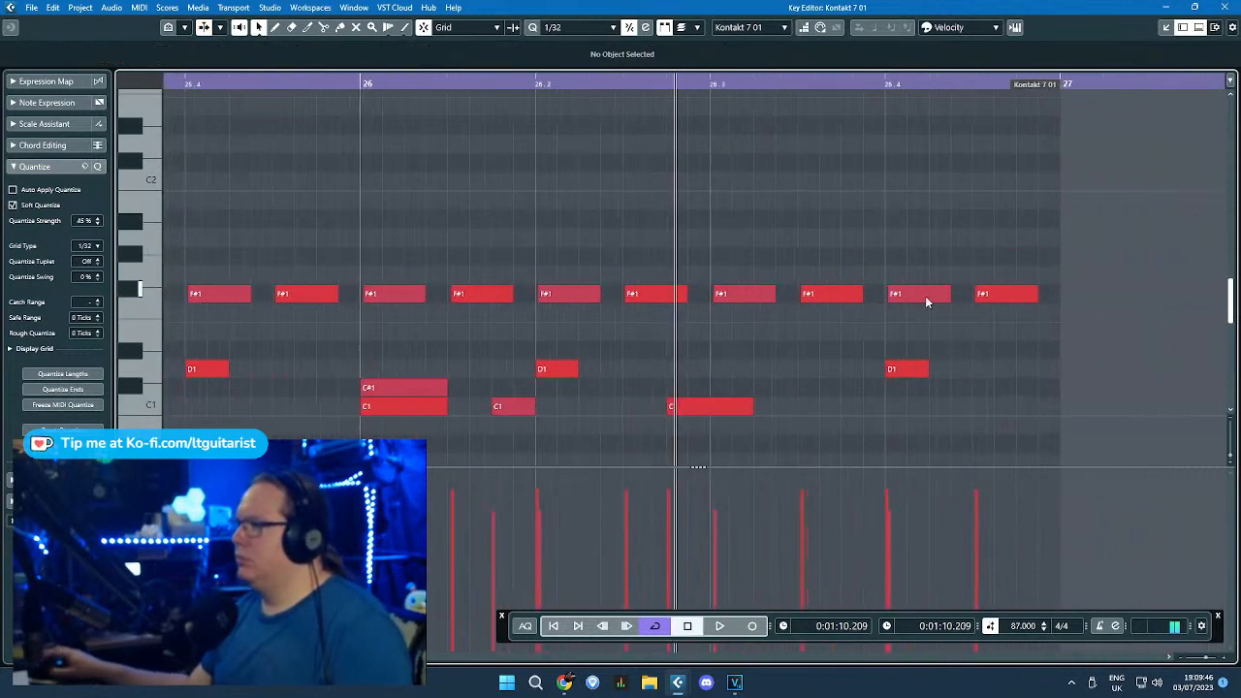
# Step: Add two short D1 notes in bar 26, one between beats 2 and 3 and one at 26.3.2, and play the bar
pyautogui.doubleClick(564, 352)
pyautogui.moveTo(565, 354); pyautogui.dragTo(727, 369)
pyautogui.click(243, 92)
pyautogui.press('space')
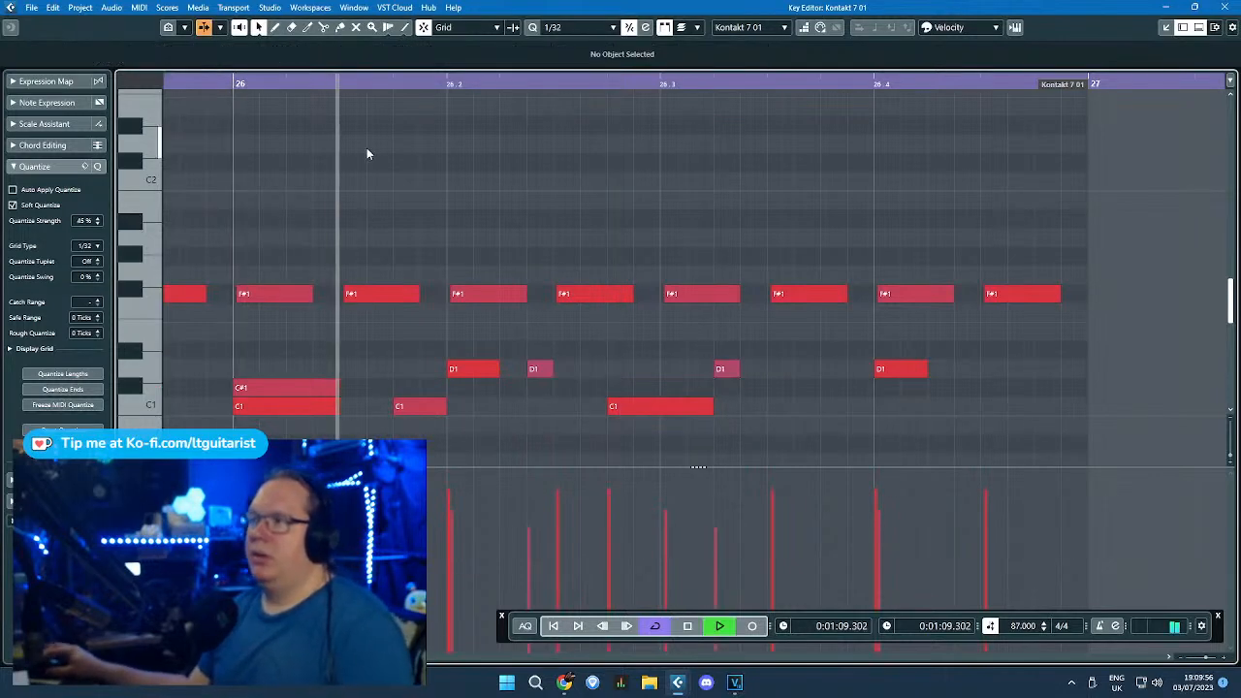
pyautogui.press('space')
# Step: Move the first short D1 note to 26.2.4 and the long C1 note to 26.3.3, and play bar 26
pyautogui.moveTo(534, 368); pyautogui.dragTo(819, 407)
pyautogui.click(242, 93)
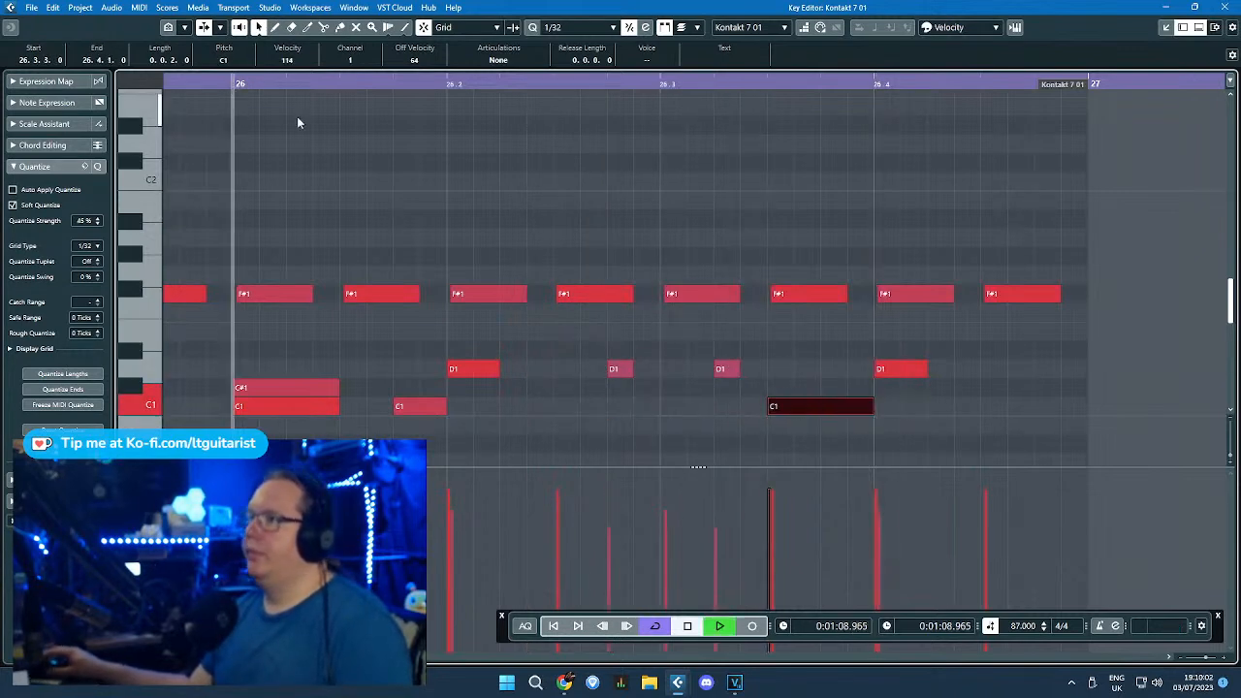
pyautogui.press('space')
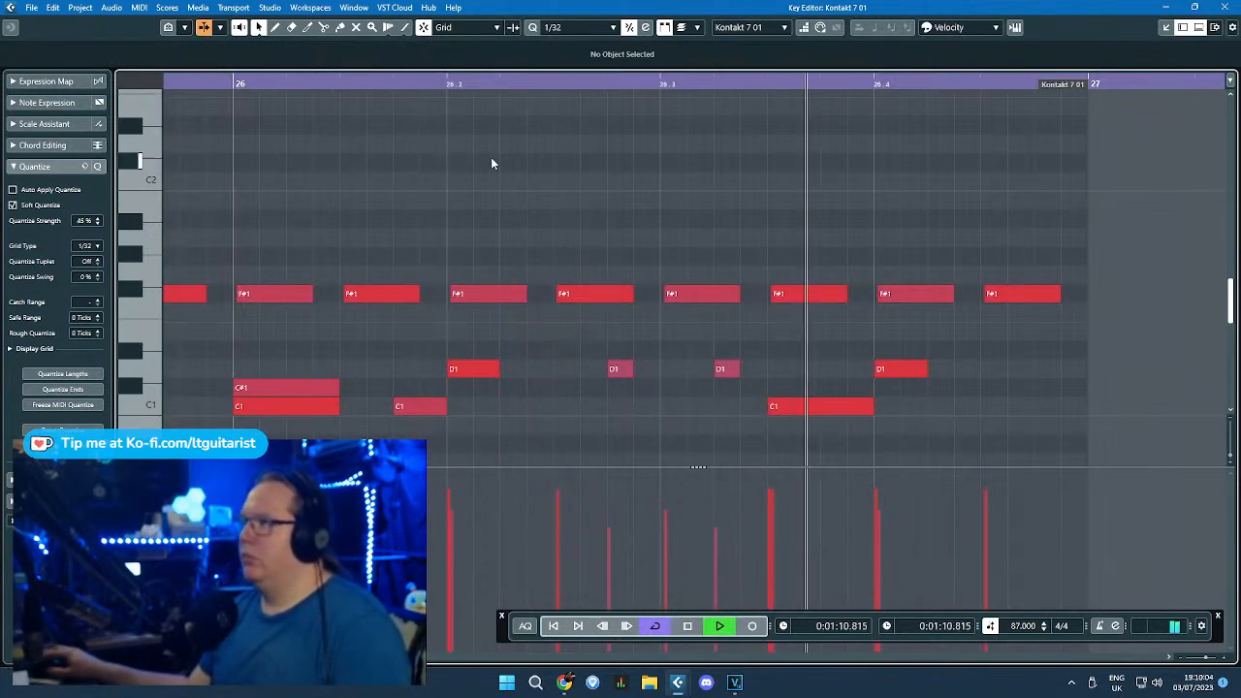
pyautogui.press('space')
# Step: Add a short D1 note at 26.3.4, and check the drum pattern by playing it from bar 26
pyautogui.doubleClick(832, 370)
pyautogui.click(834, 528)
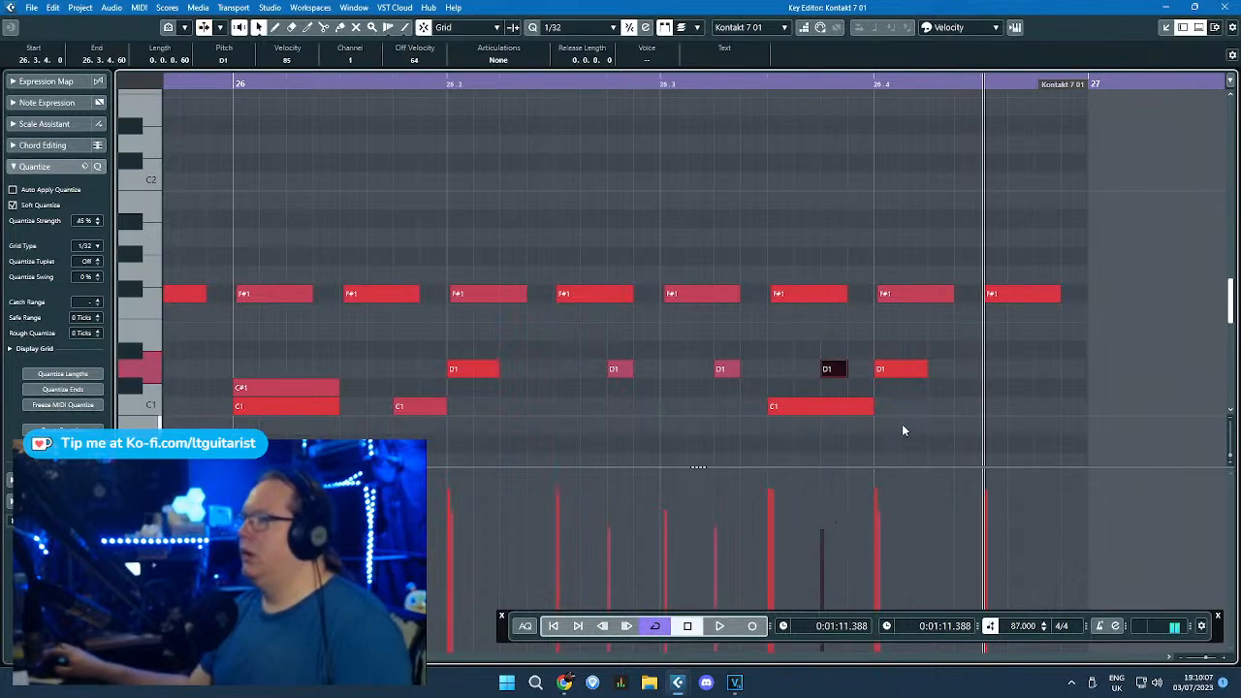
pyautogui.click(237, 86)
pyautogui.press('space')
pyautogui.press('g')
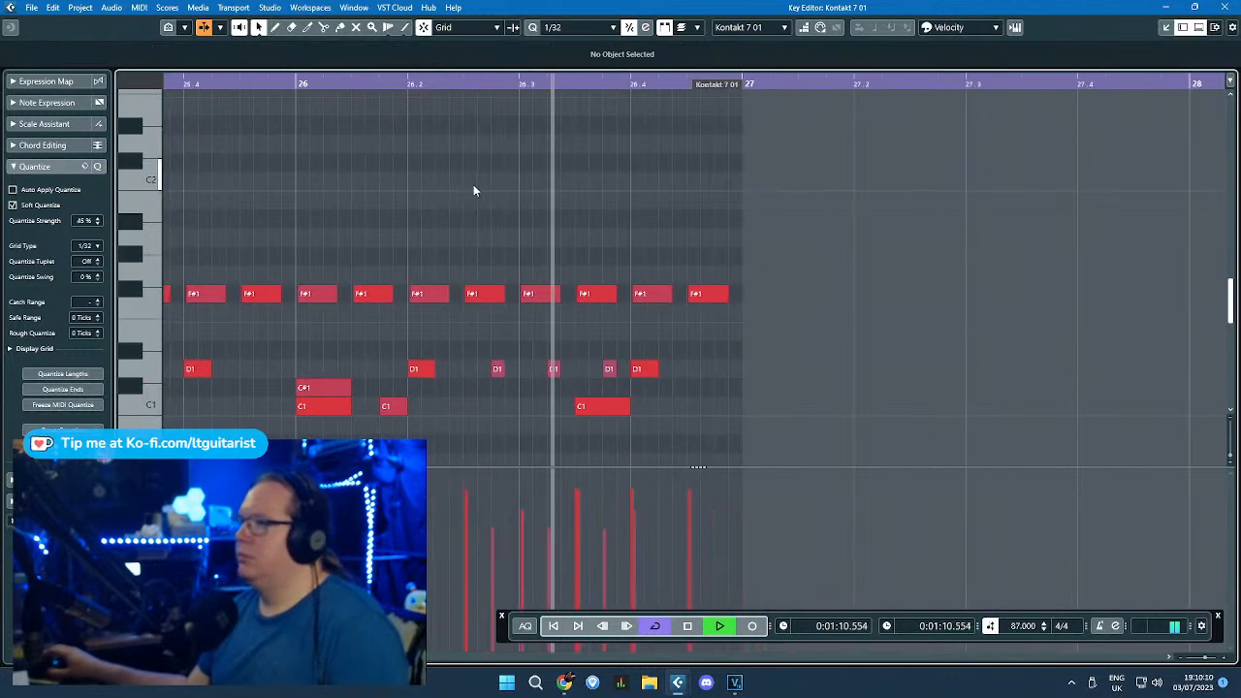
pyautogui.press('space')
pyautogui.press('h')
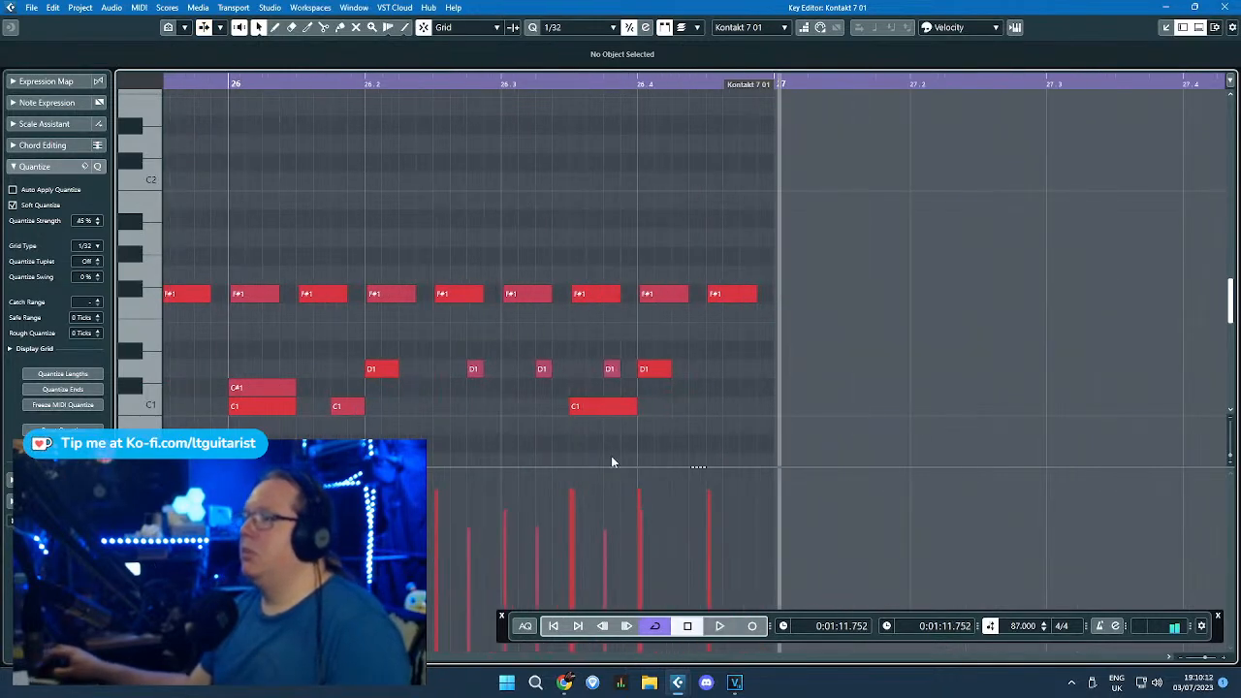
pyautogui.press('h')
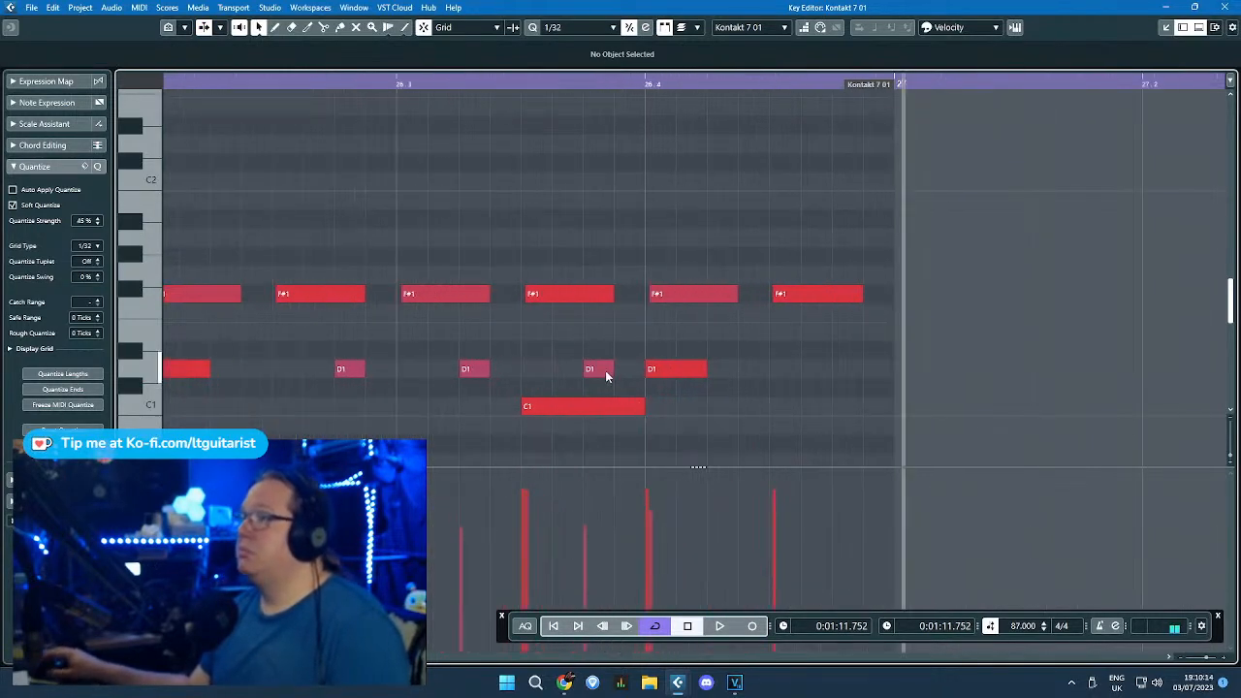
pyautogui.press('g')
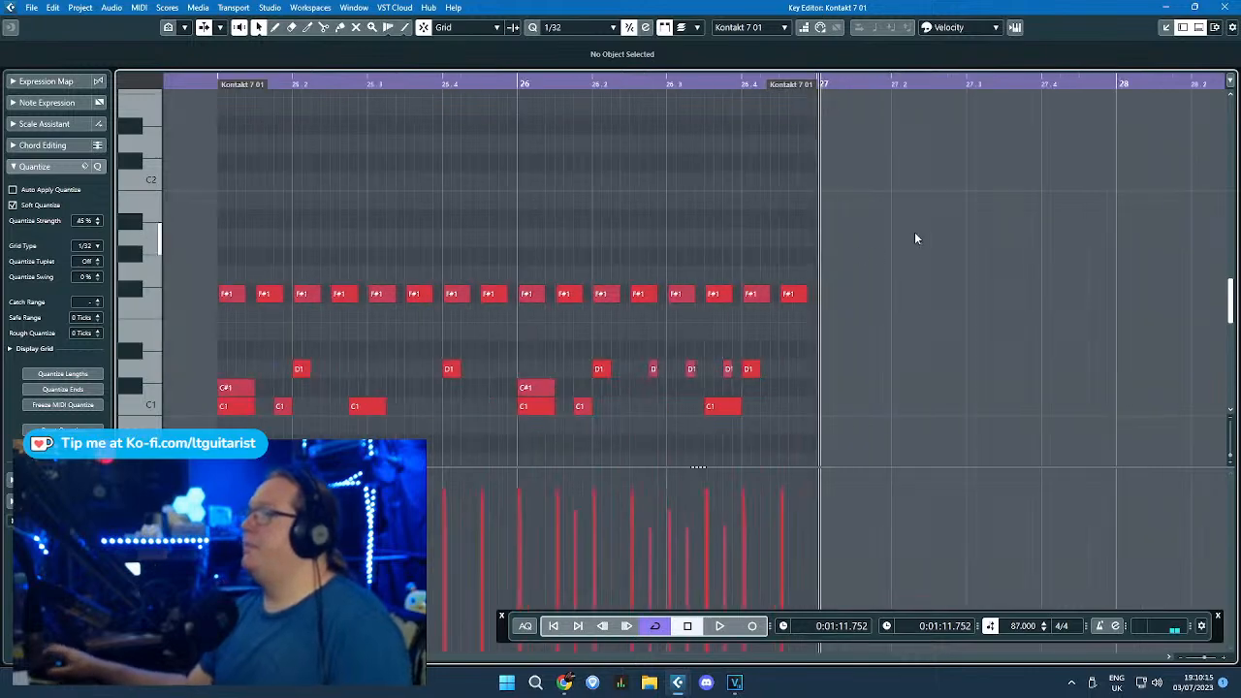
pyautogui.click(1224, 7)
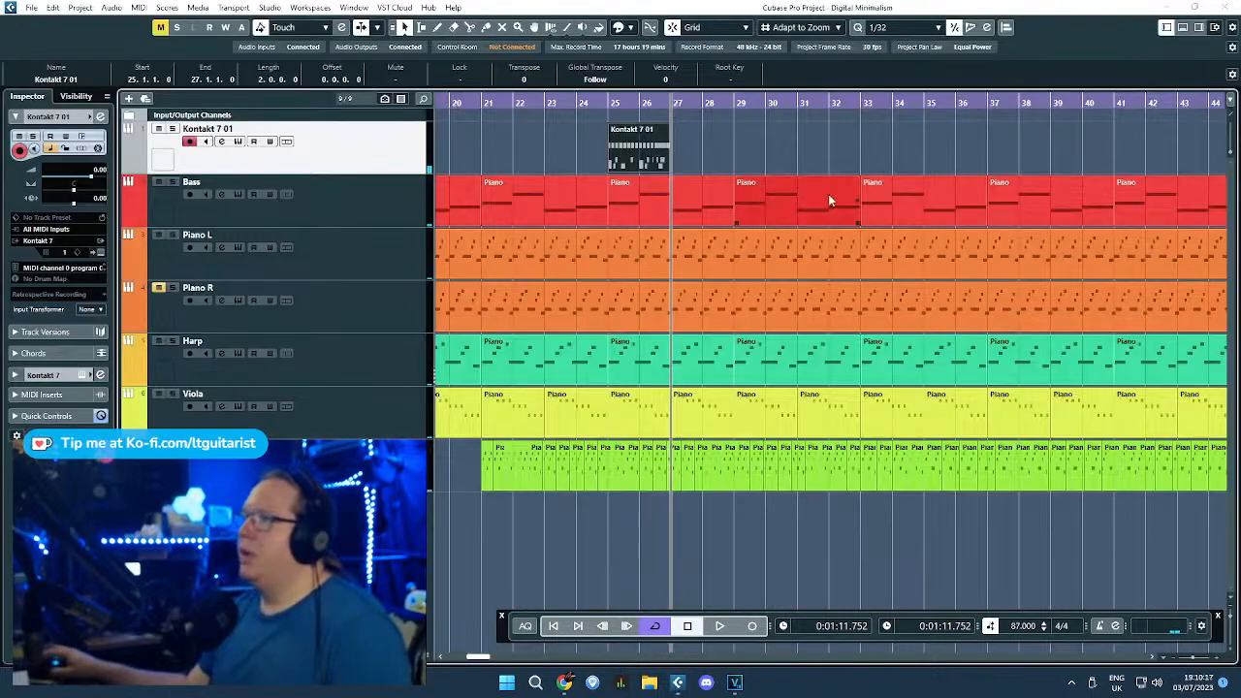
# Step: Play the arrangement from shortly before bar 25, and duplicate the two-bar drum part until it fills up to bar 33
pyautogui.click(585, 105)
pyautogui.press('space')
pyautogui.press('h')
pyautogui.press('h')
pyautogui.moveTo(535, 132); pyautogui.dragTo(766, 160)
pyautogui.hotkey('ctrl', 'd')
pyautogui.press('g')
pyautogui.press('g')
pyautogui.click(577, 150)
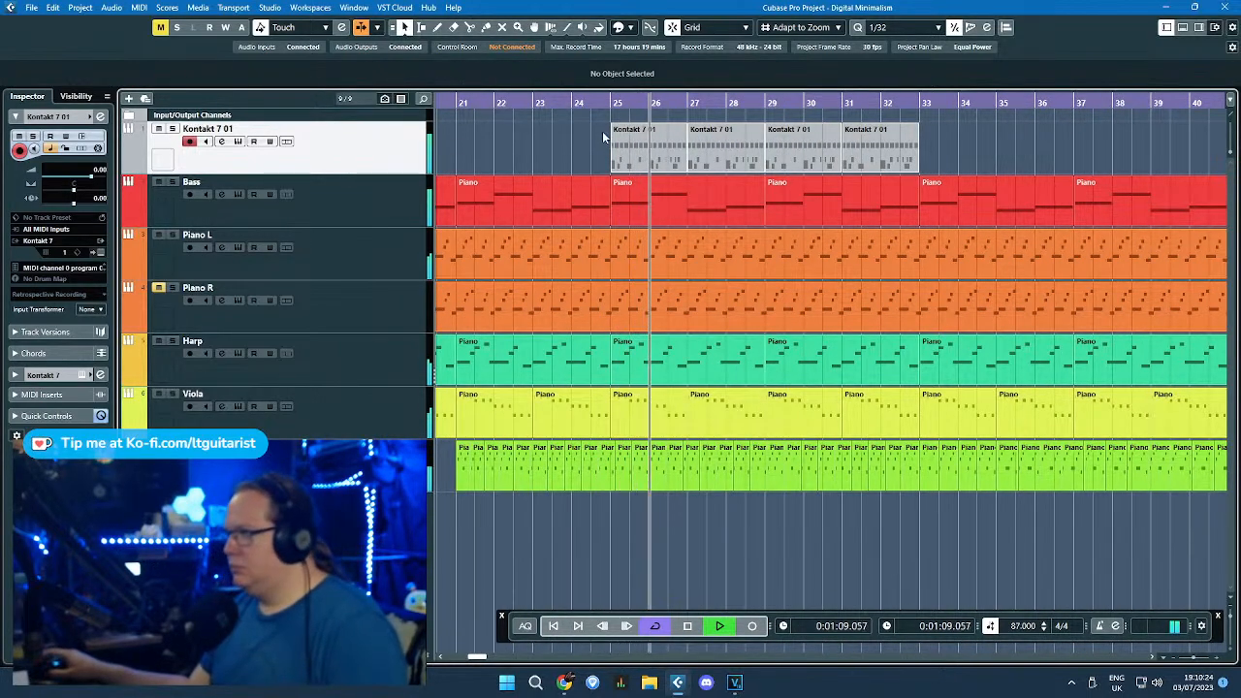
# Step: Listen to the arrangement with the repeated drum parts up to bar 33, and stop playback
pyautogui.press('h')
pyautogui.press('g')
pyautogui.press('g')
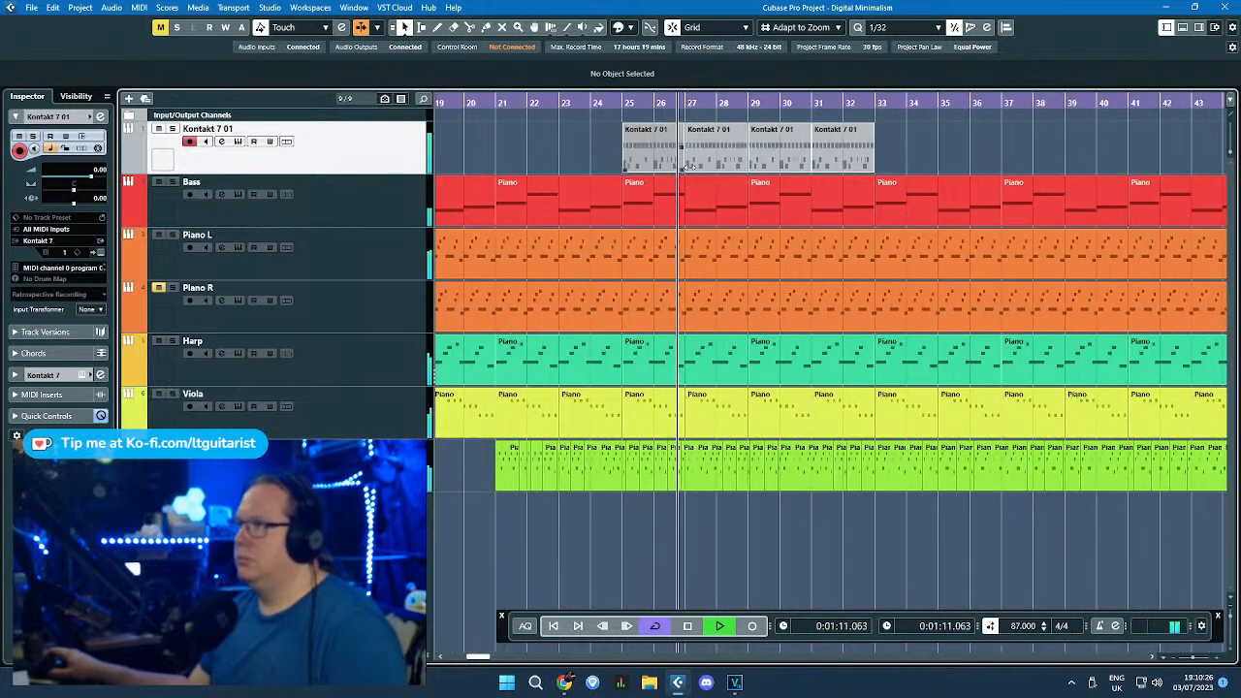
pyautogui.press('h')
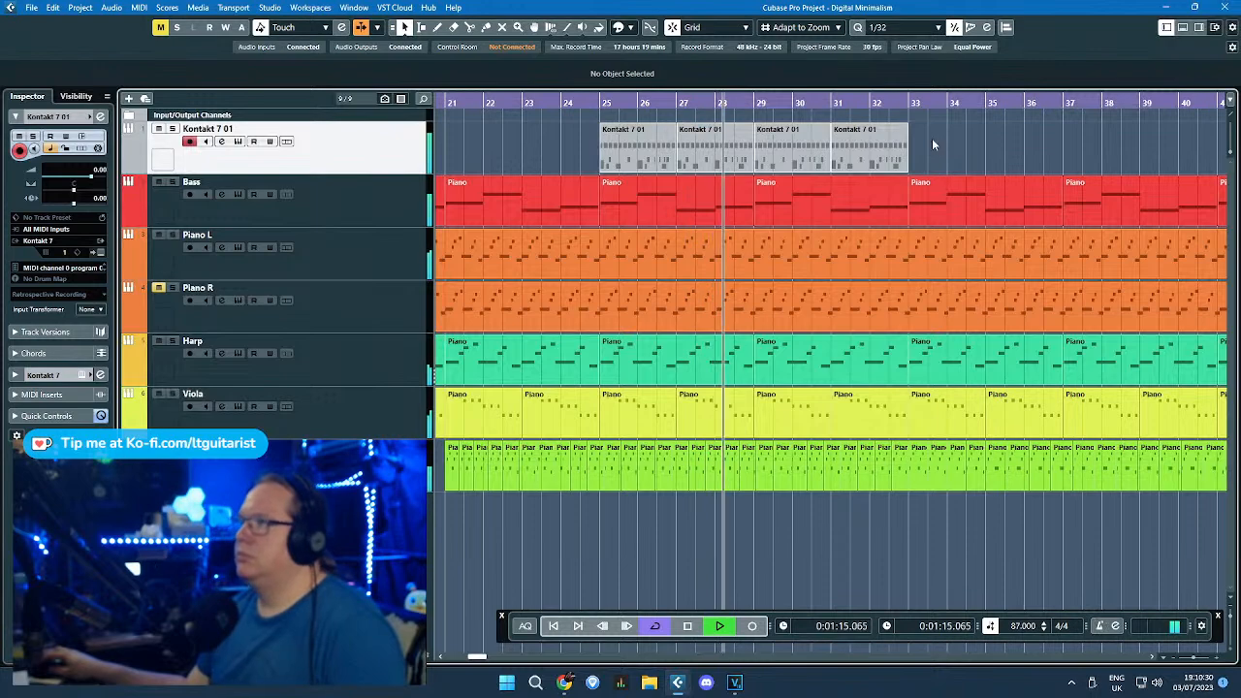
pyautogui.scroll(1, 807, 143)
pyautogui.scroll(-3, 688, 151)
pyautogui.scroll(1, 635, 175)
pyautogui.scroll(-2, 637, 174)
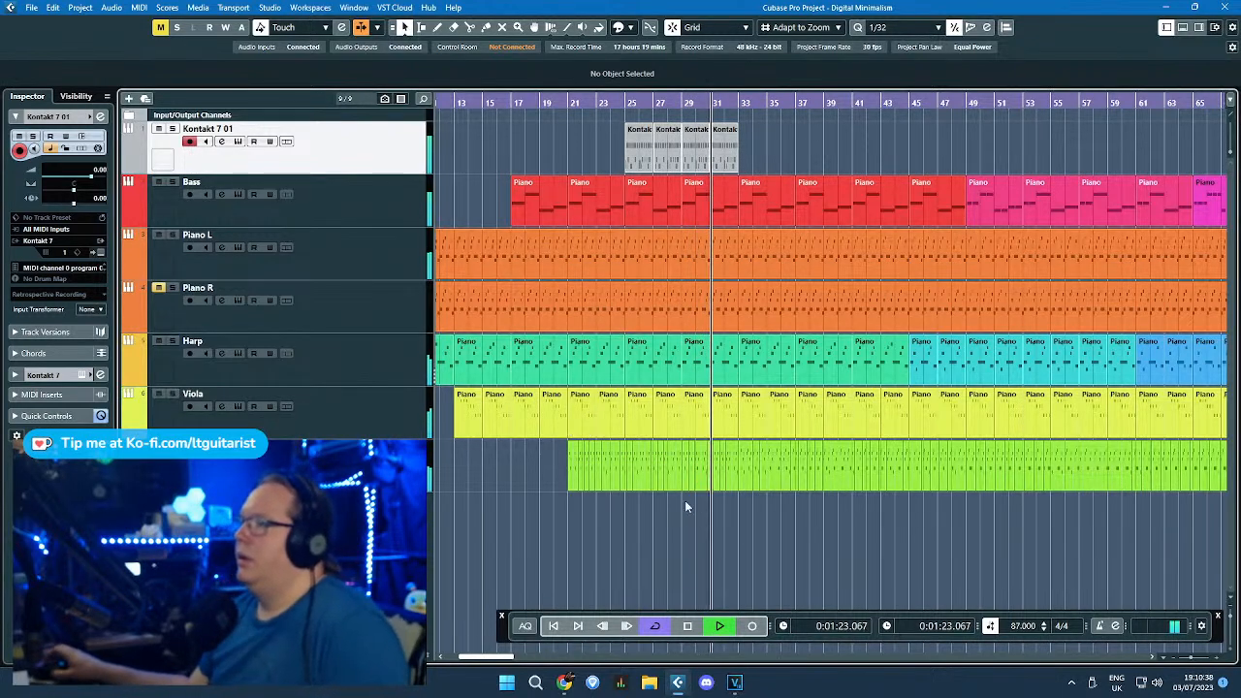
pyautogui.scroll(4, 737, 509)
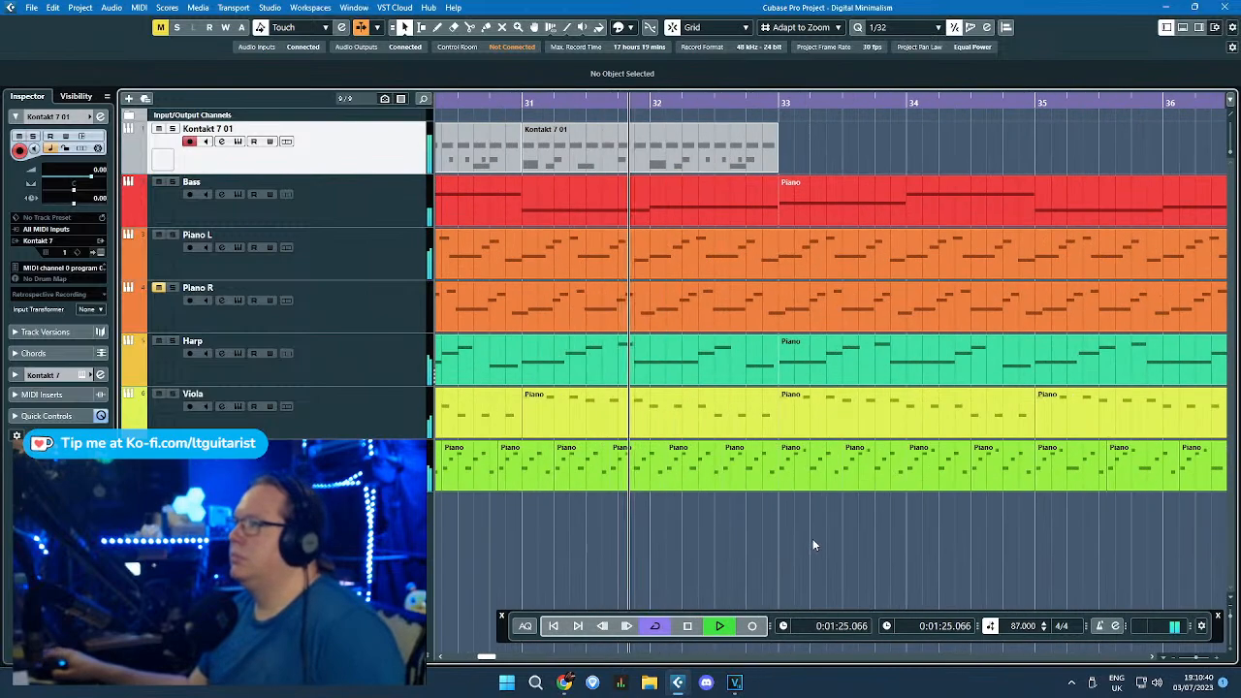
pyautogui.scroll(-3, 717, 509)
pyautogui.scroll(-1, 706, 514)
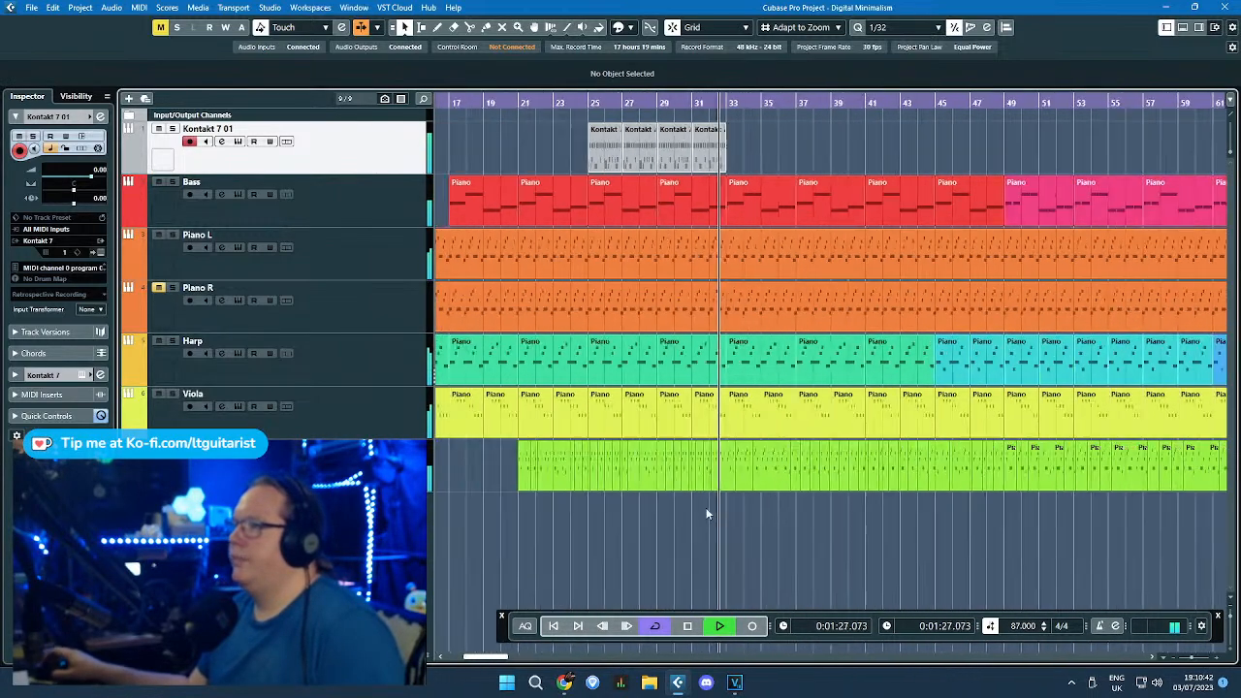
pyautogui.press('space')
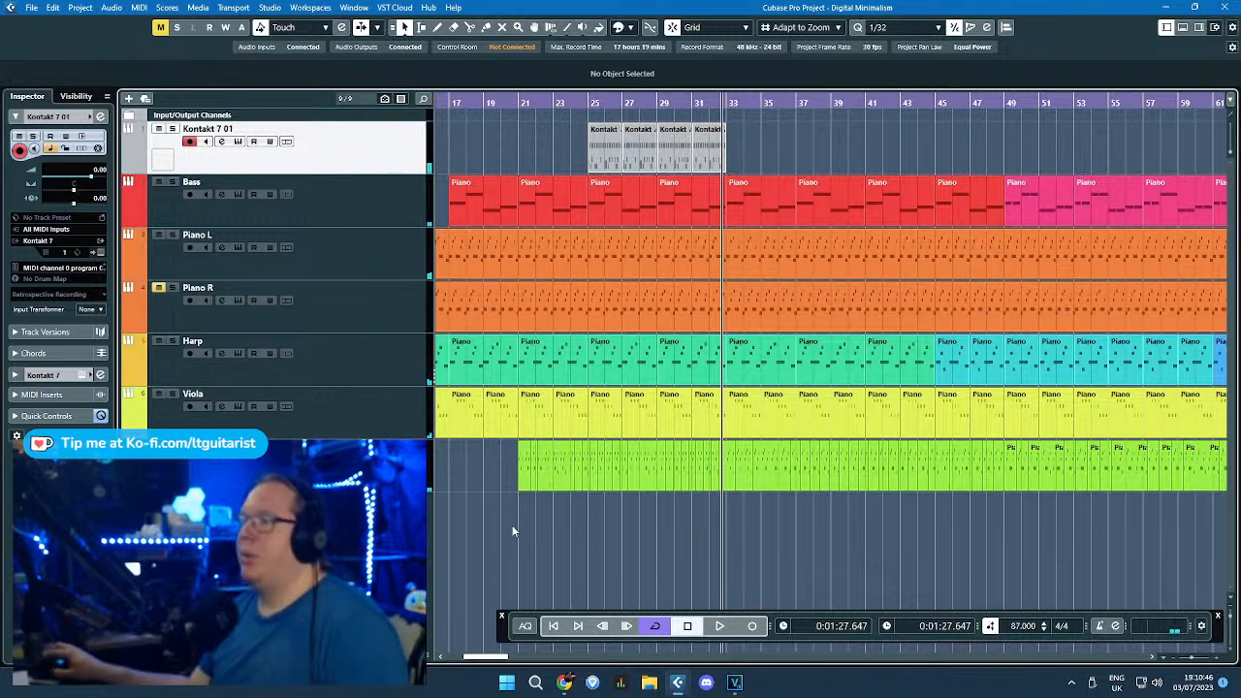
# Step: Cut all the light green Xylophone parts from the arrangement, and paste them at bar 168, past the end of the piece
pyautogui.scroll(-4, 514, 532)
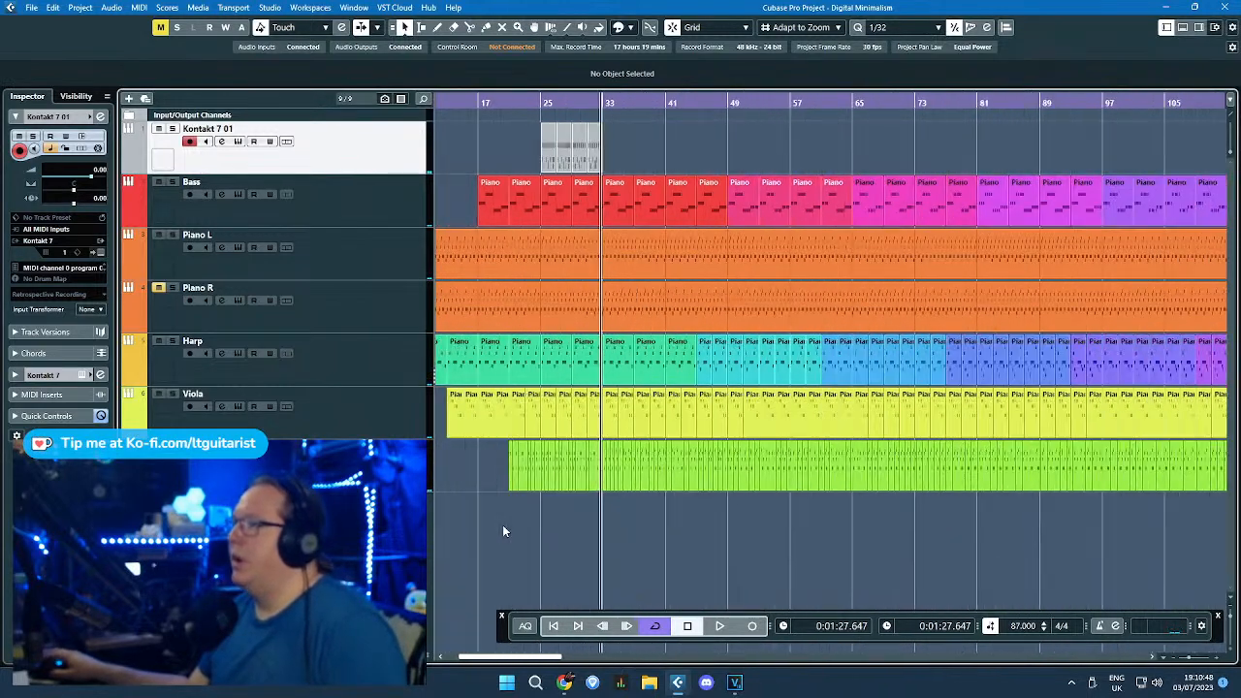
pyautogui.scroll(-5, 502, 531)
pyautogui.moveTo(910, 501); pyautogui.dragTo(486, 472)
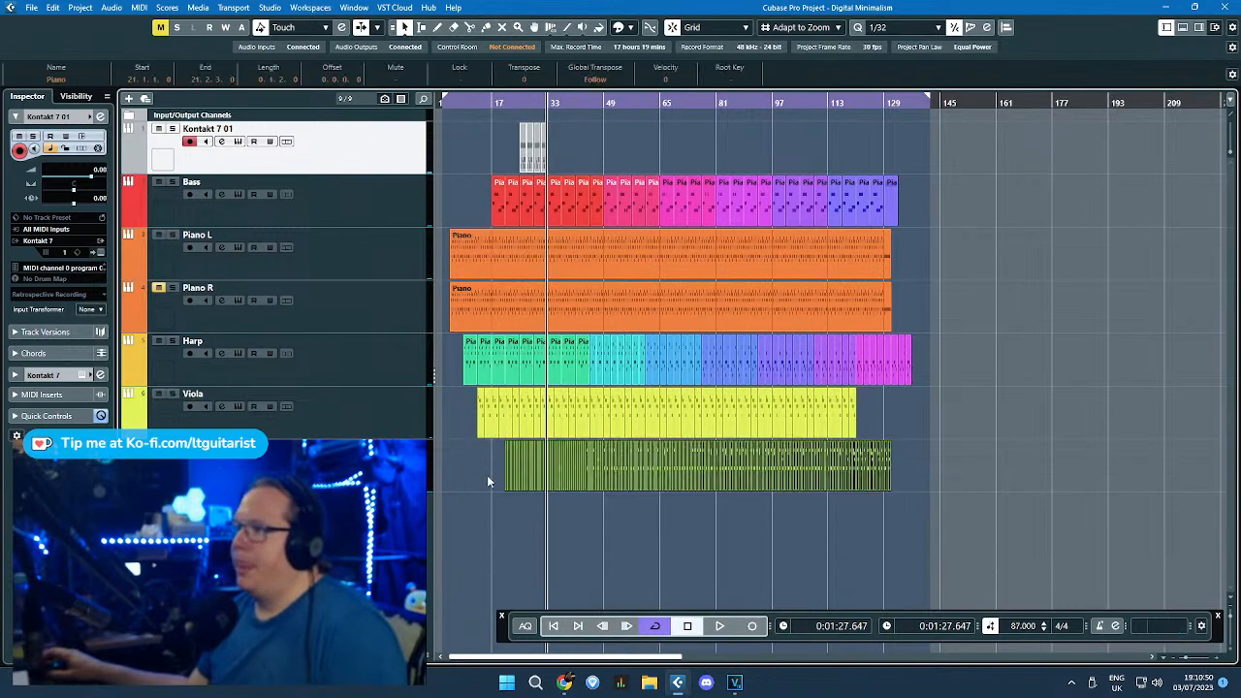
pyautogui.scroll(6, 492, 498)
pyautogui.scroll(-2, 491, 502)
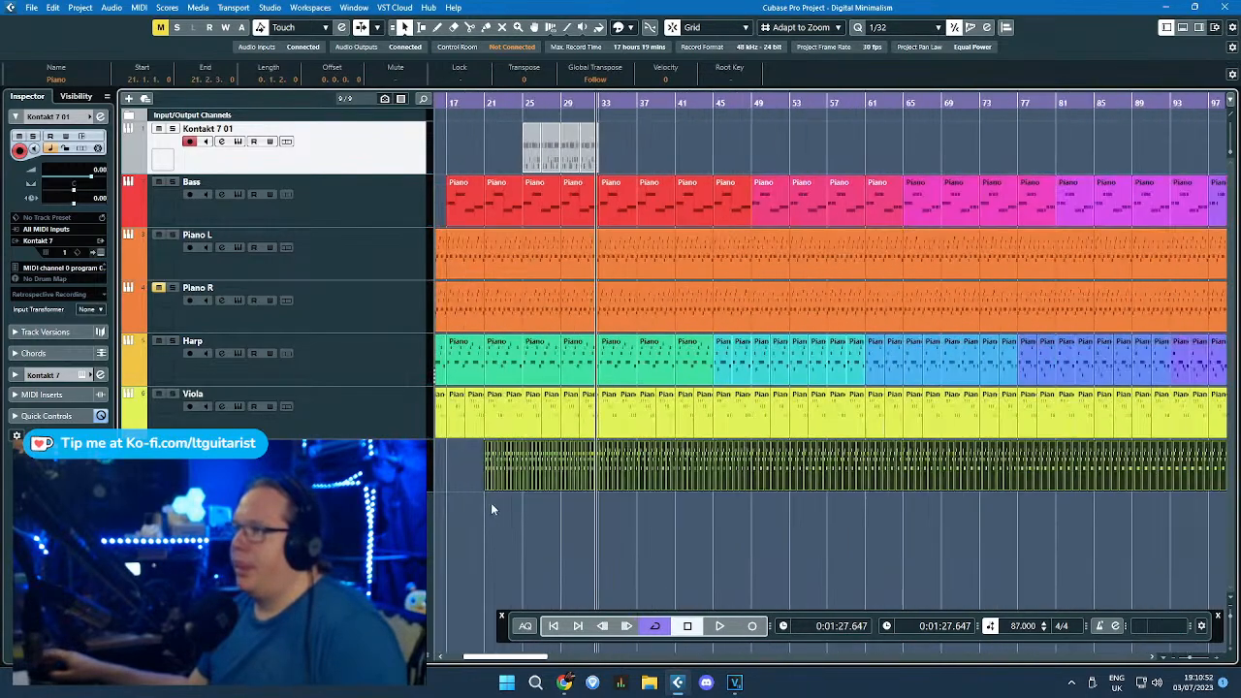
pyautogui.scroll(-3, 490, 503)
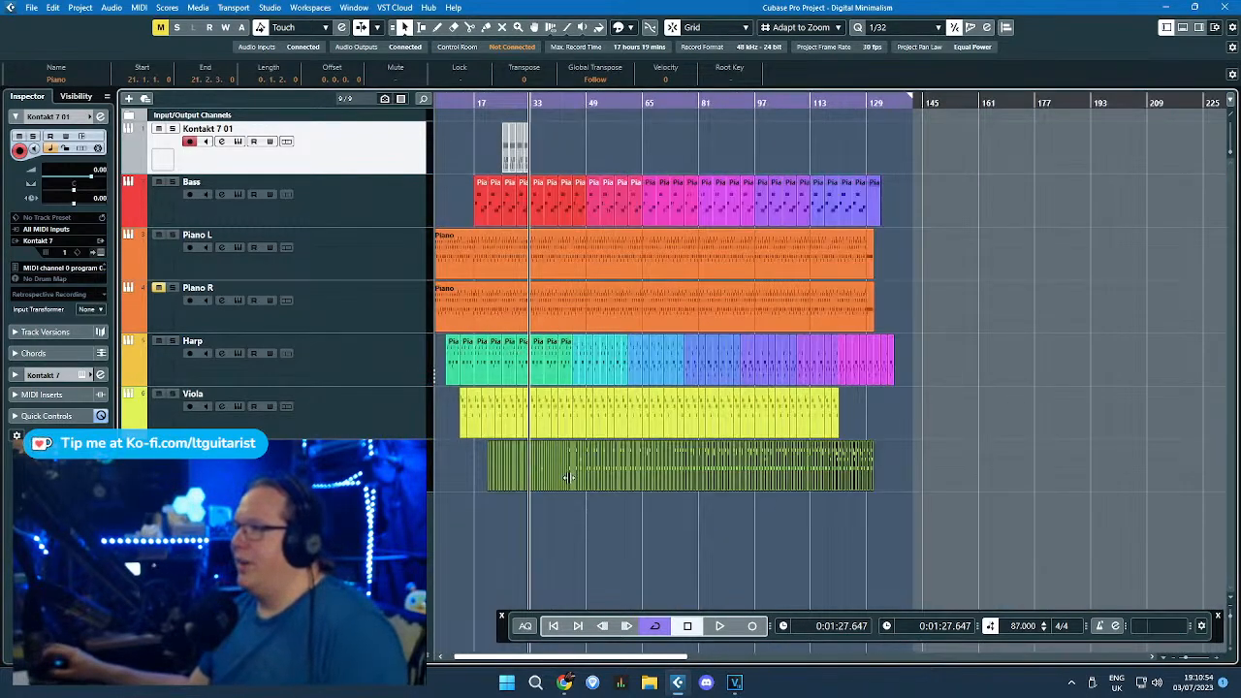
pyautogui.press('Delete')
pyautogui.click(1004, 126)
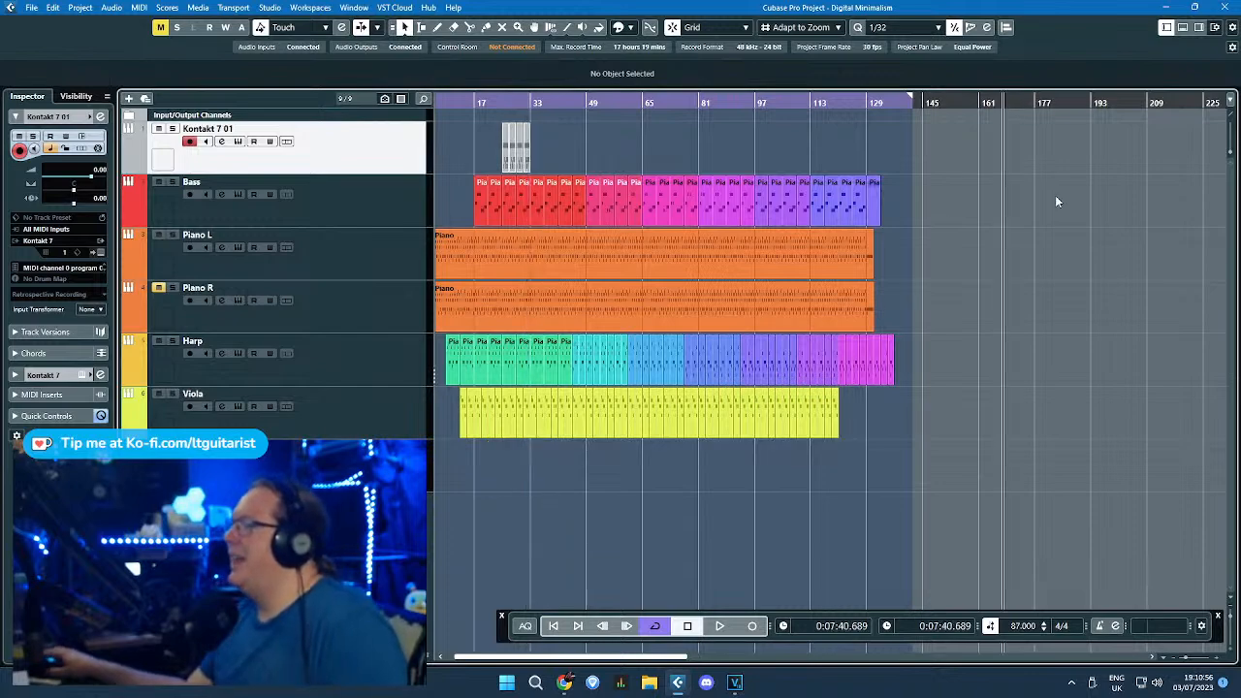
pyautogui.hotkey('ctrl', 'v')
pyautogui.scroll(5, 926, 465)
pyautogui.scroll(2, 834, 452)
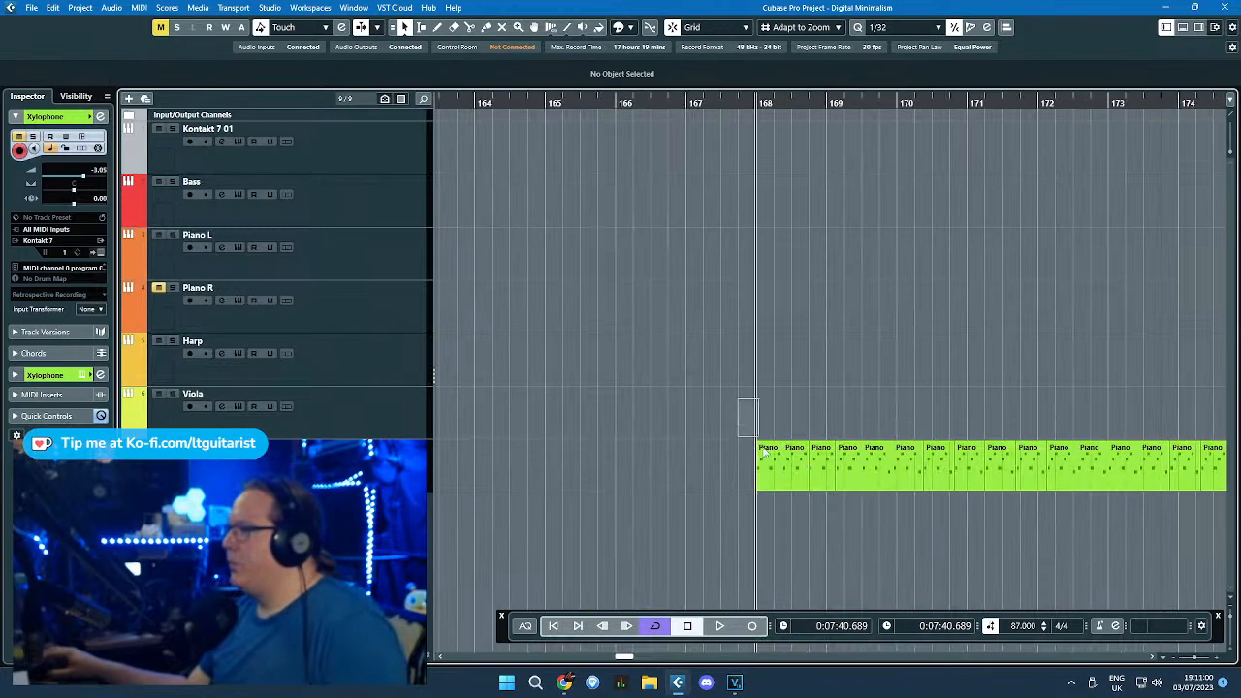
pyautogui.click(772, 469)
# Step: In the last drum part, delete all bar 32 notes except the opening C1 and C#1
pyautogui.scroll(-5, 492, 498)
pyautogui.moveTo(485, 520); pyautogui.dragTo(522, 536)
pyautogui.scroll(-1, 717, 522)
pyautogui.scroll(6, 863, 512)
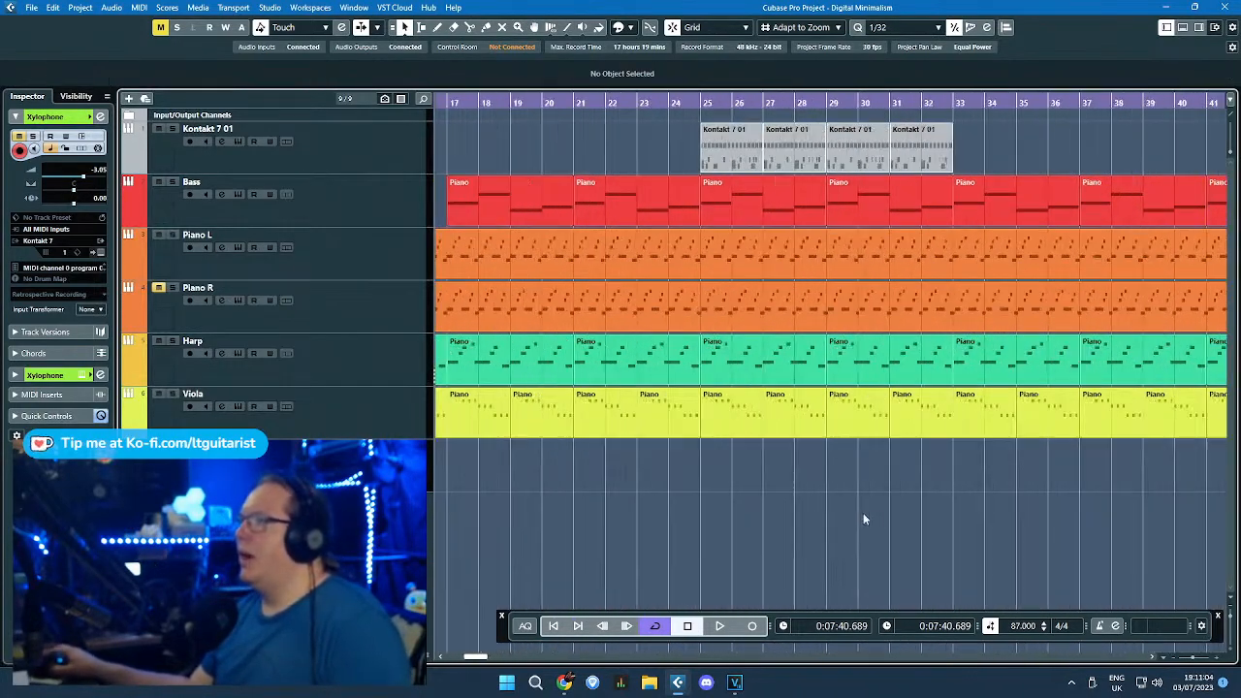
pyautogui.scroll(-4, 870, 513)
pyautogui.scroll(4, 997, 502)
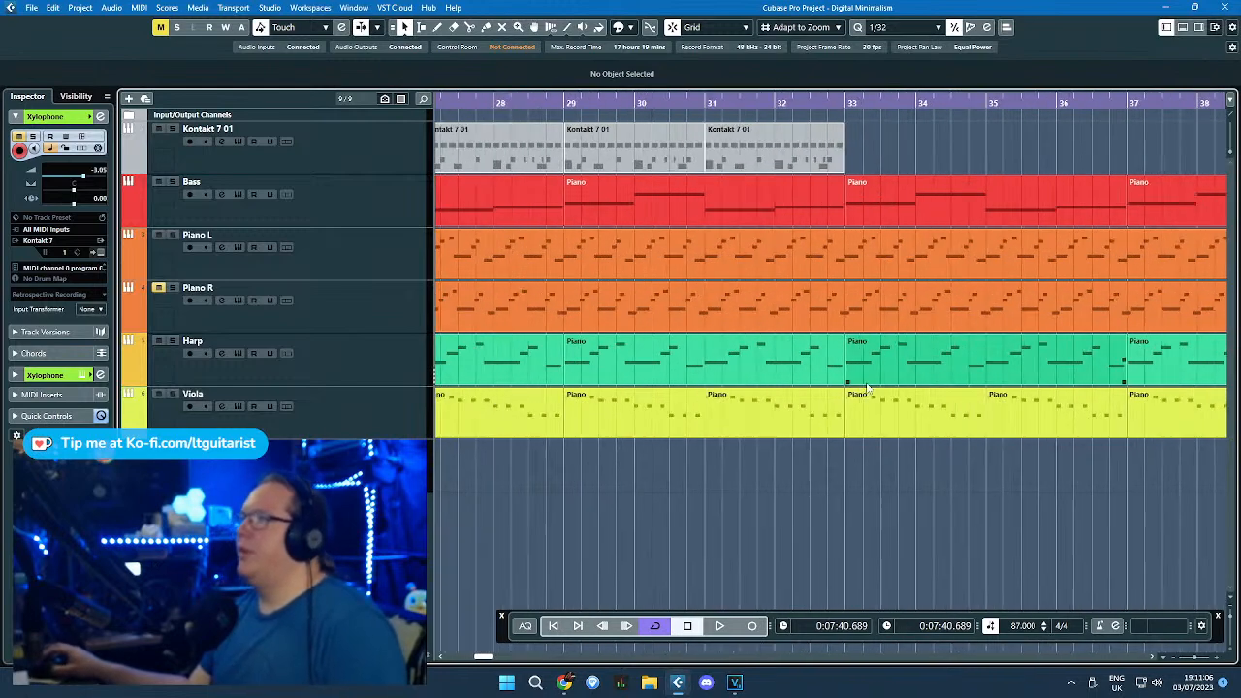
pyautogui.click(705, 102)
pyautogui.doubleClick(710, 129)
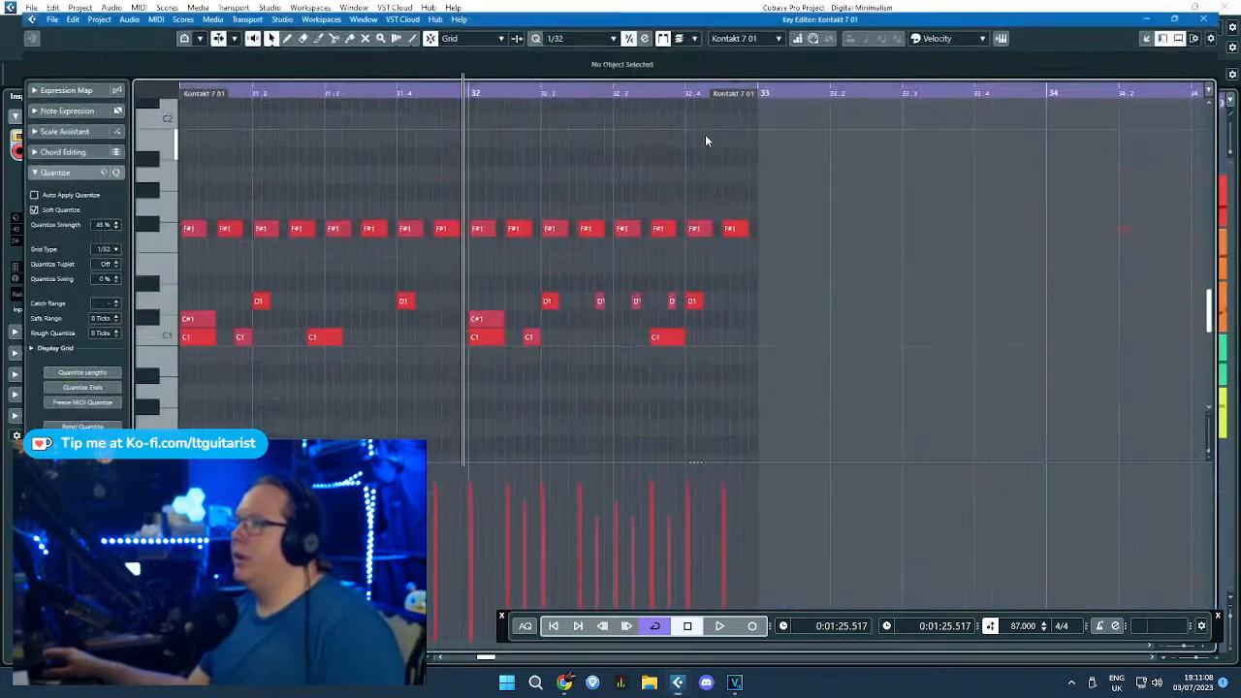
pyautogui.moveTo(787, 157); pyautogui.dragTo(490, 239)
pyautogui.moveTo(703, 216); pyautogui.dragTo(512, 362)
pyautogui.press('Delete')
pyautogui.rightClick(1151, 7)
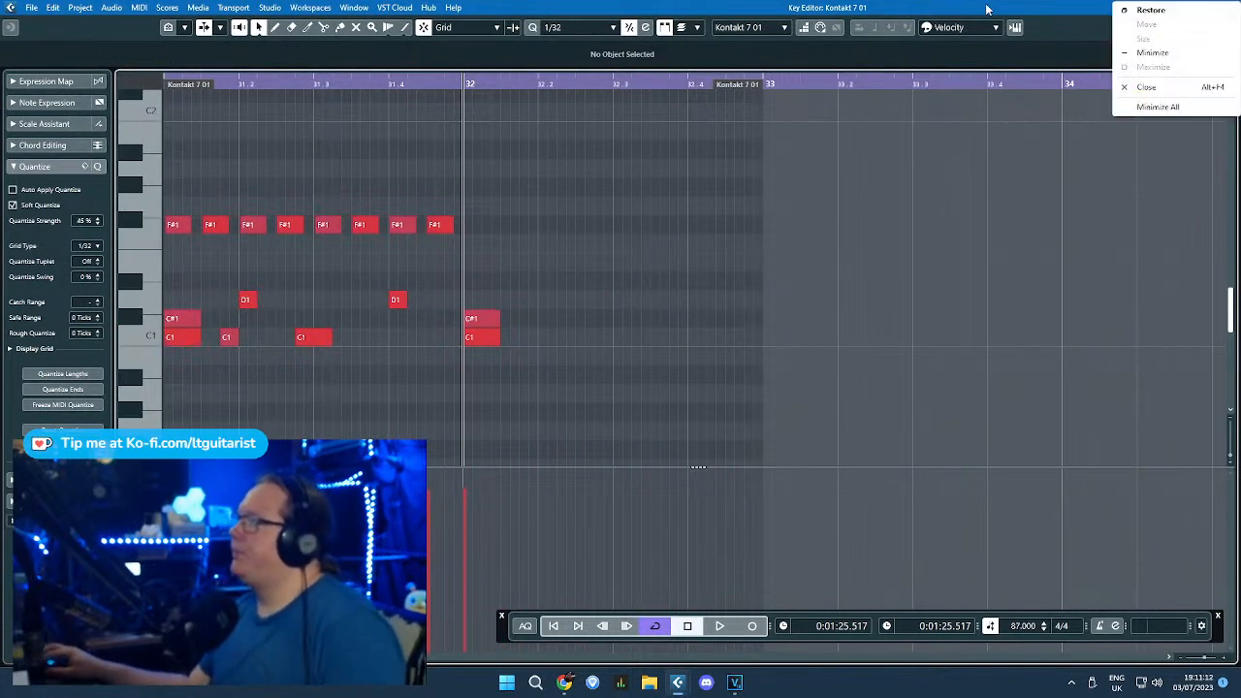
pyautogui.click(988, 9)
pyautogui.click(1221, 7)
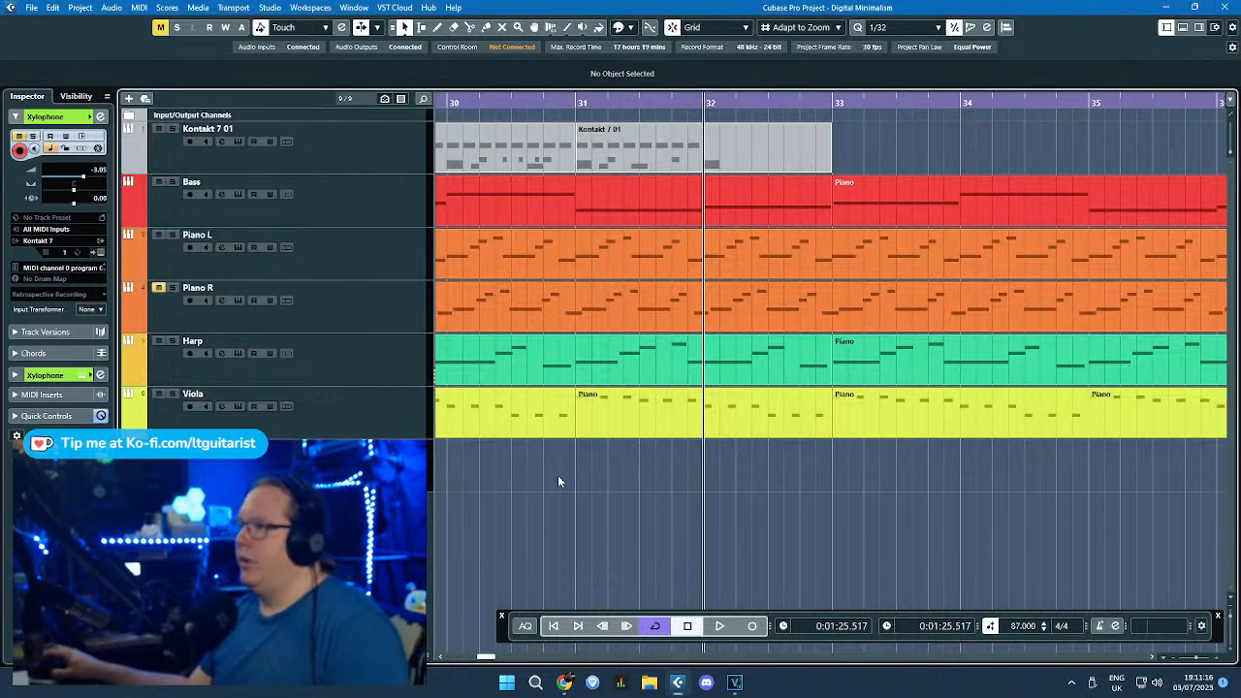
# Step: Place a light green Xylophone part at bar 32, duplicate it twice end to end, and play the track soloed
pyautogui.scroll(3, 736, 488)
pyautogui.moveTo(713, 472); pyautogui.dragTo(705, 484)
pyautogui.hotkey('ctrl', 'd')
pyautogui.scroll(1, 842, 489)
pyautogui.scroll(1, 846, 489)
pyautogui.press('s')
pyautogui.press('space')
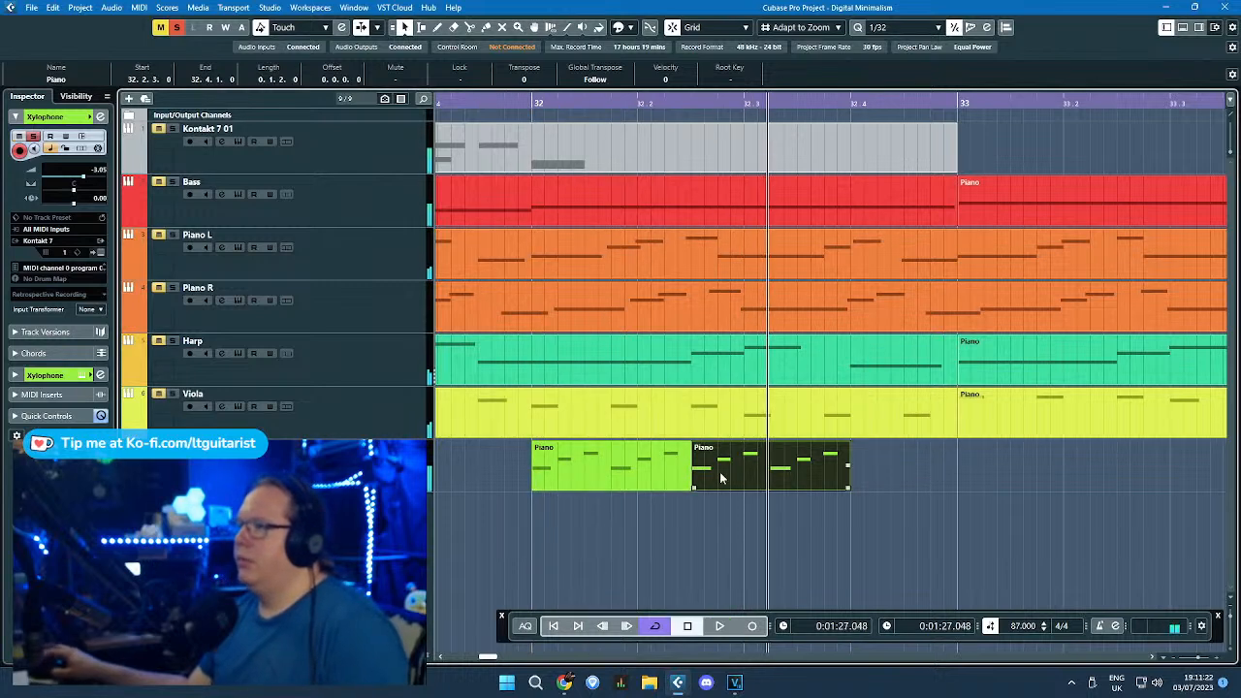
pyautogui.hotkey('ctrl', 'd')
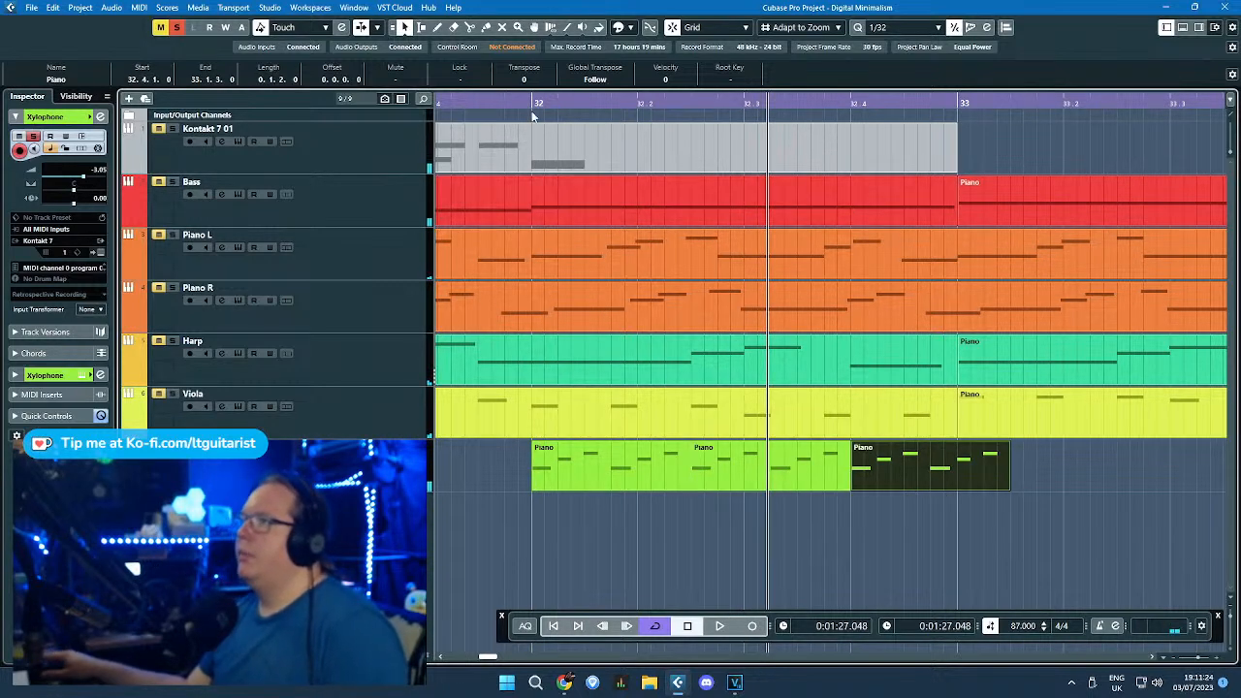
# Step: Split the Xylophone parts at 32.3, delete everything after the cut, and glue the remaining pieces into one half-bar part
pyautogui.scroll(-1, 532, 117)
pyautogui.press('3')
pyautogui.click(734, 475)
pyautogui.press('1')
pyautogui.moveTo(886, 522); pyautogui.dragTo(753, 478)
pyautogui.press('Delete')
pyautogui.scroll(3, 704, 497)
pyautogui.press('4')
pyautogui.click(606, 474)
pyautogui.press('1')
# Step: Check the notes of the half-bar Xylophone part, duplicate the part to fill bar 32, and unsolo the track
pyautogui.doubleClick(750, 477)
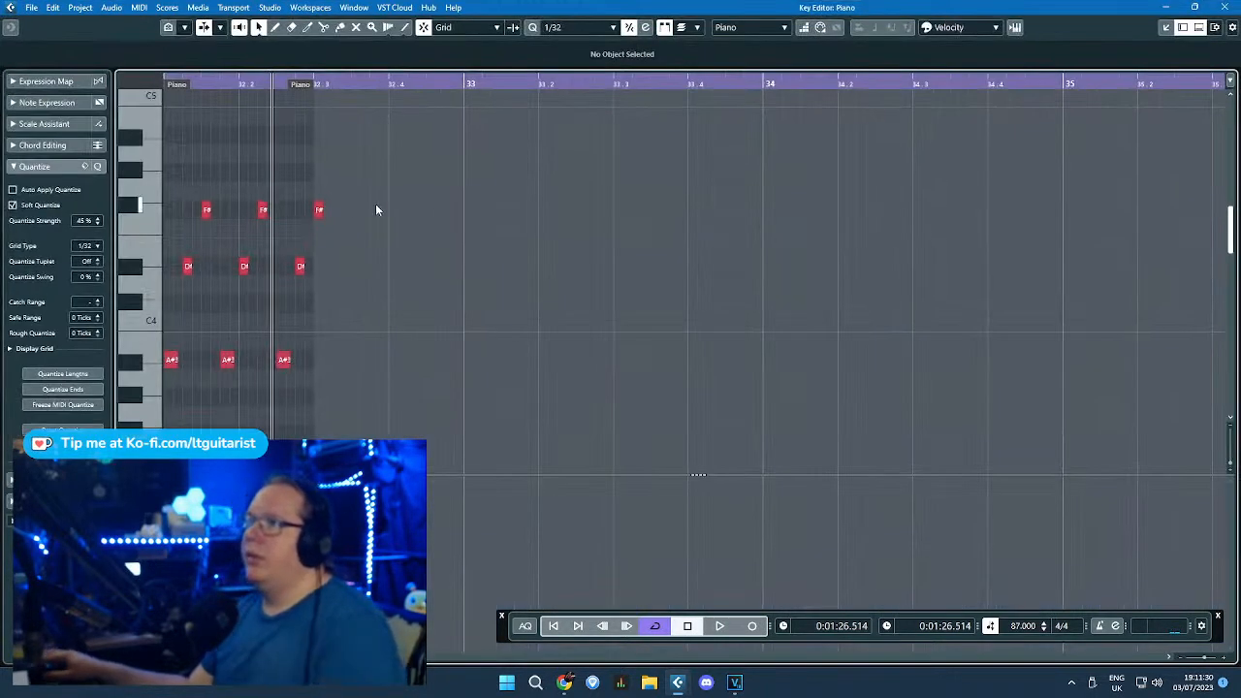
pyautogui.moveTo(493, 176); pyautogui.dragTo(163, 380)
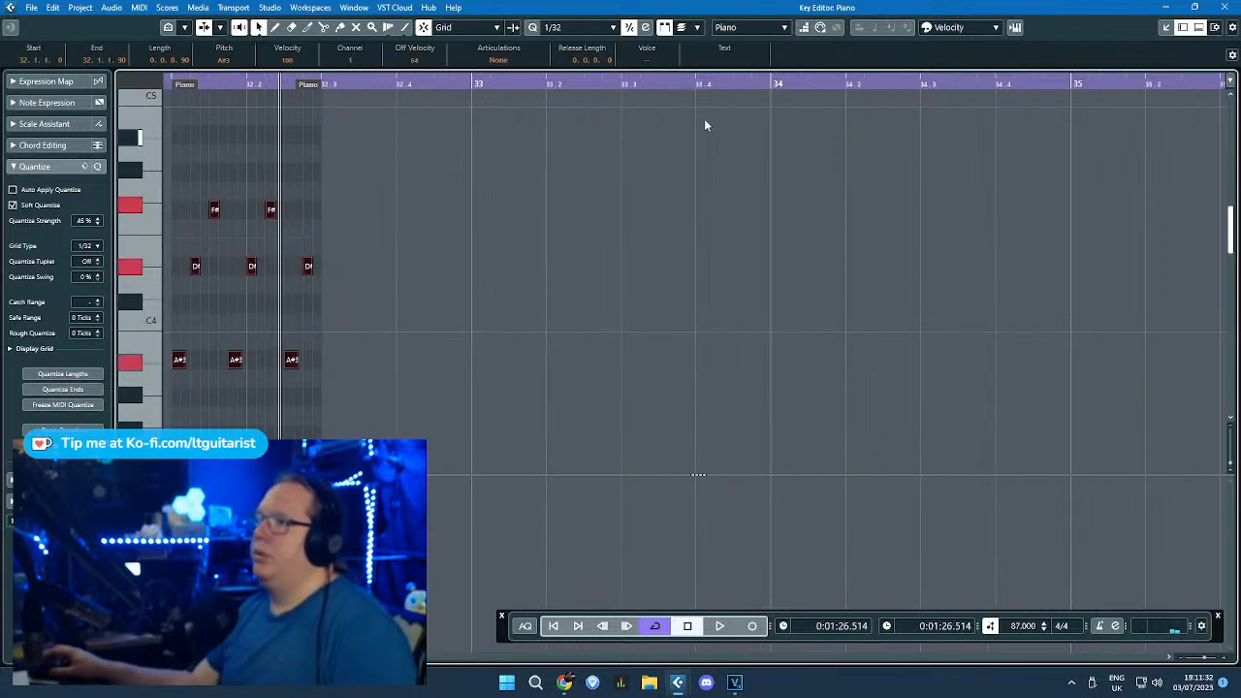
pyautogui.click(1225, 8)
pyautogui.hotkey('ctrl', 'd')
pyautogui.scroll(-3, 751, 471)
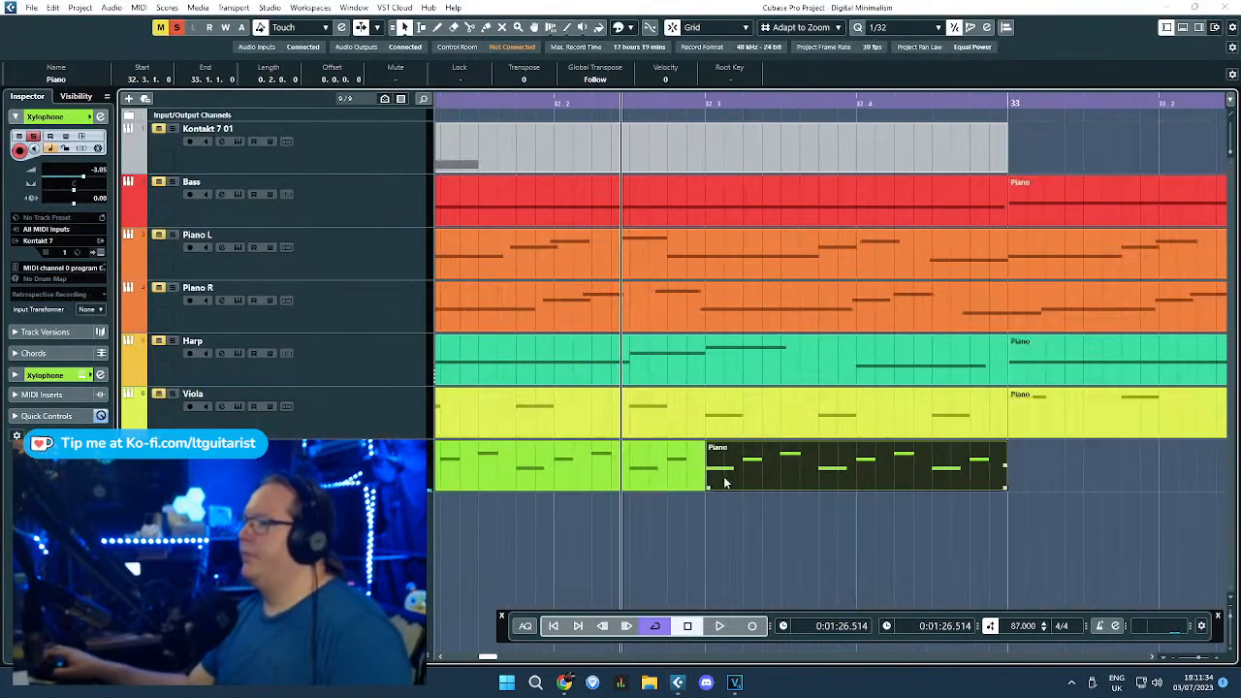
pyautogui.press('s')
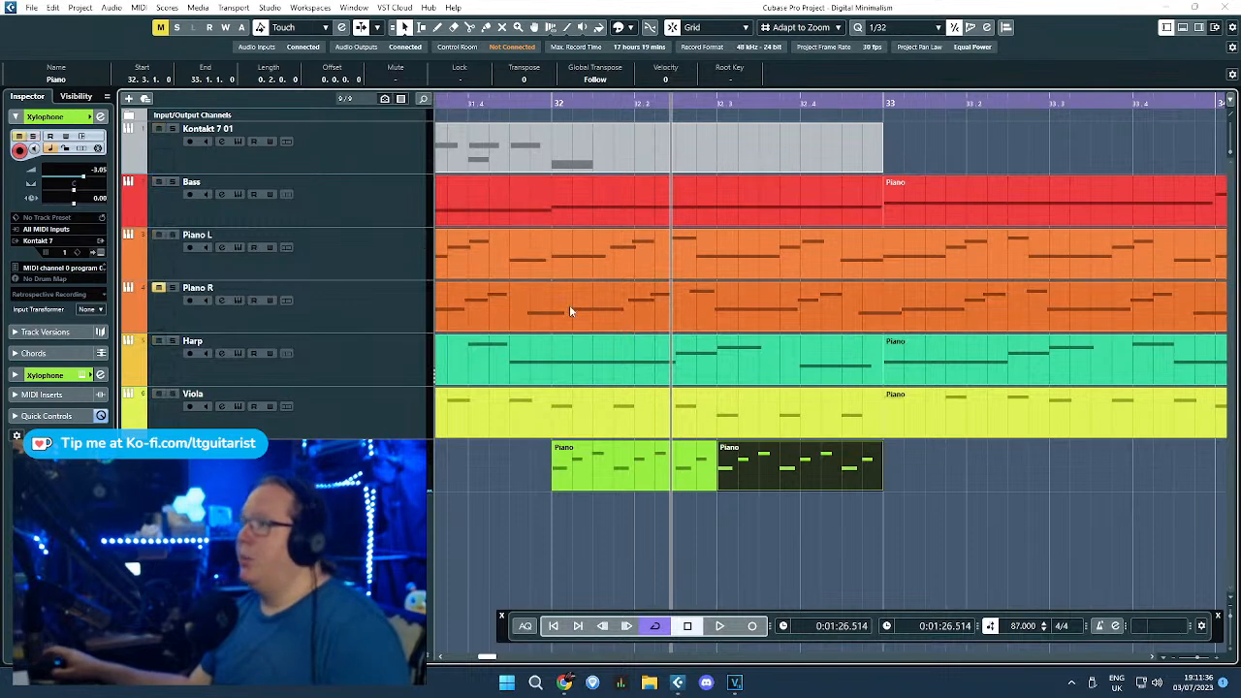
# Step: Split the Bass and Viola parts at bar 32, and the Piano L part at bars 32 and 33
pyautogui.click(577, 214)
pyautogui.press('3')
pyautogui.click(572, 214)
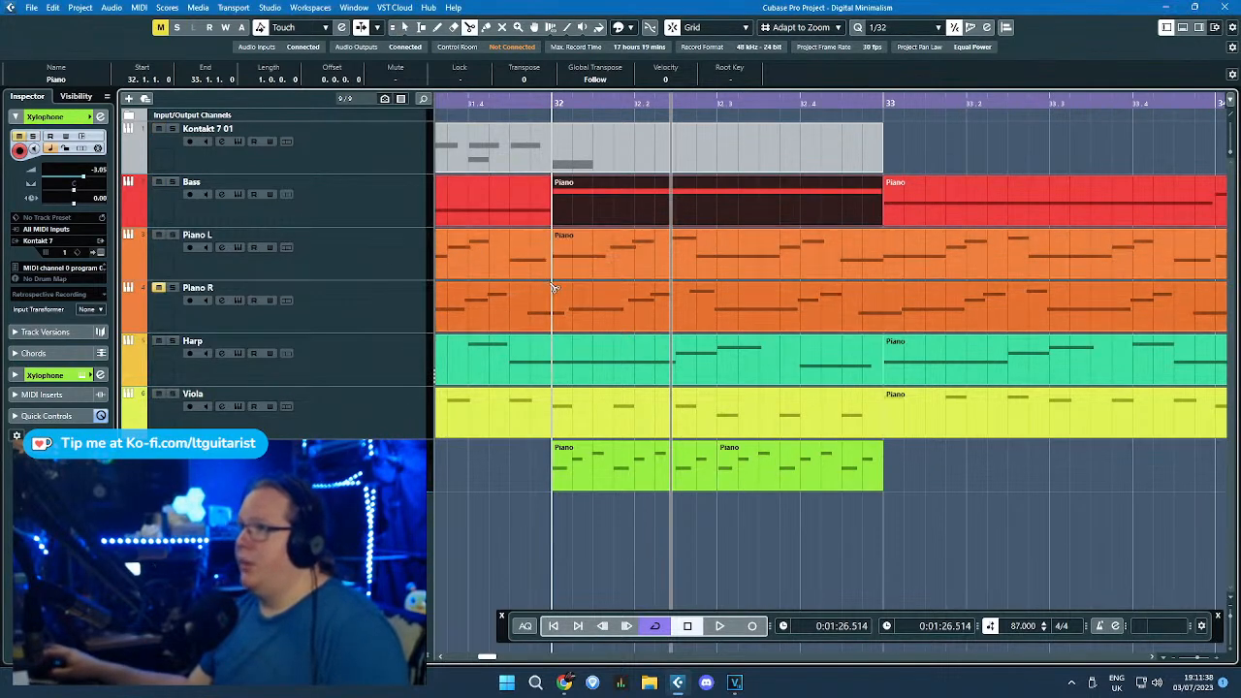
pyautogui.click(570, 256)
pyautogui.click(885, 256)
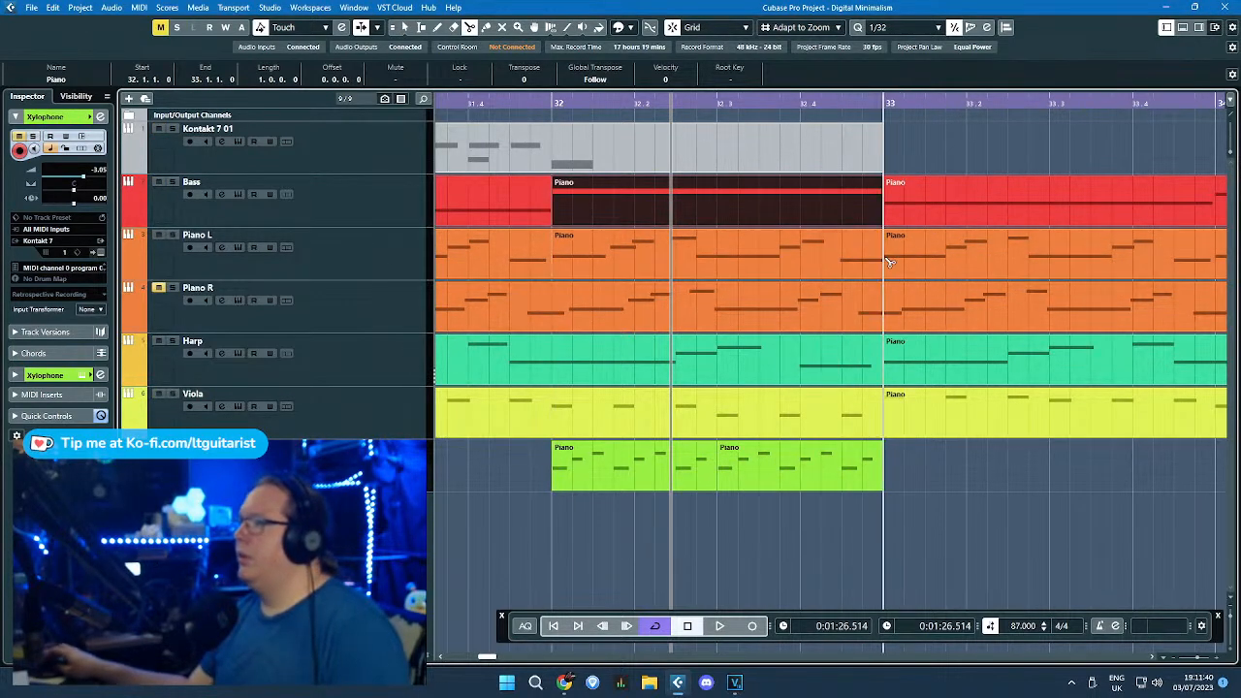
pyautogui.click(556, 415)
# Step: Try removing the Viola and Piano L parts from bar 32
pyautogui.press('1')
pyautogui.click(814, 419)
pyautogui.press('Delete')
pyautogui.click(644, 321)
pyautogui.click(671, 265)
pyautogui.press('Delete')
pyautogui.click(603, 358)
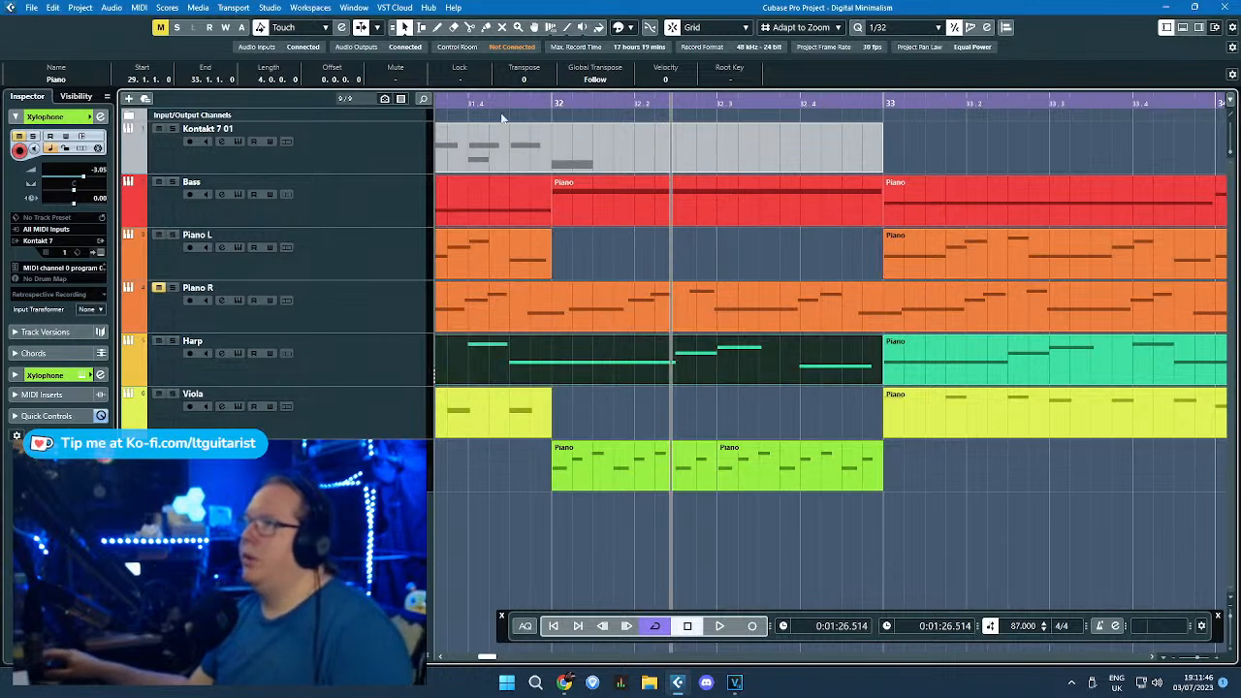
# Step: Play the arrangement through bar 32, stop playback, and undo the last two part deletions
pyautogui.press('space')
pyautogui.click(572, 214)
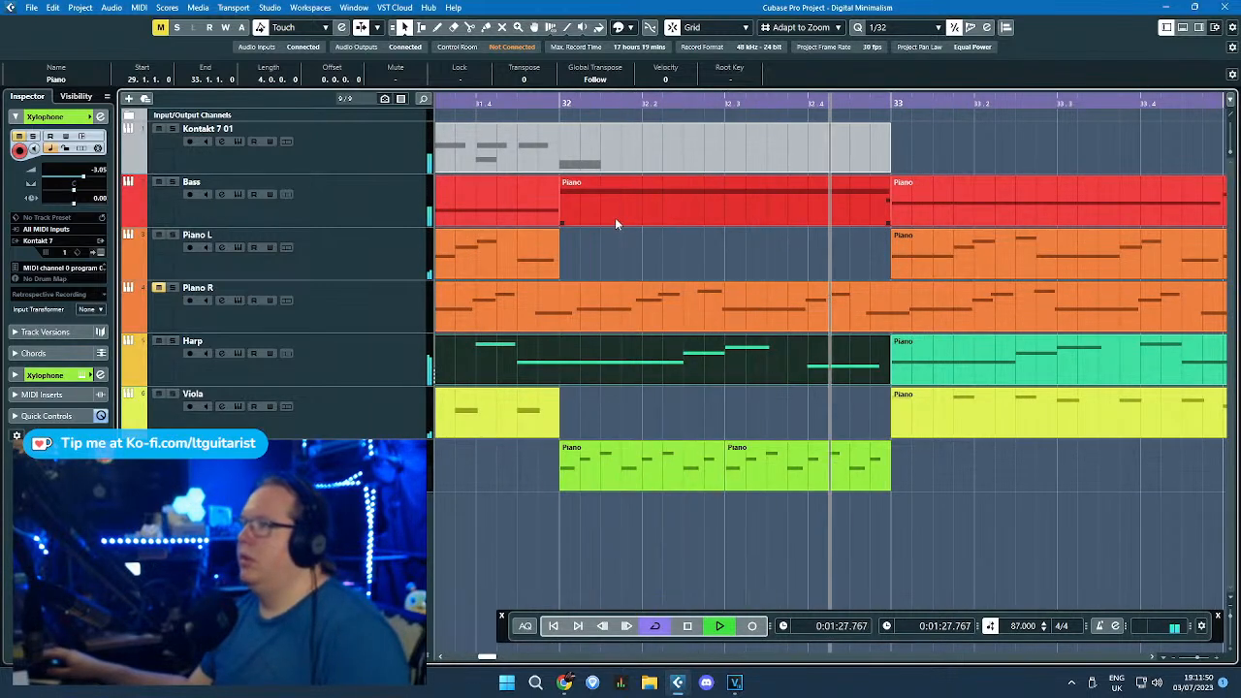
pyautogui.press('space')
pyautogui.hotkey('ctrl', 'z')
pyautogui.hotkey('ctrl', 'z')
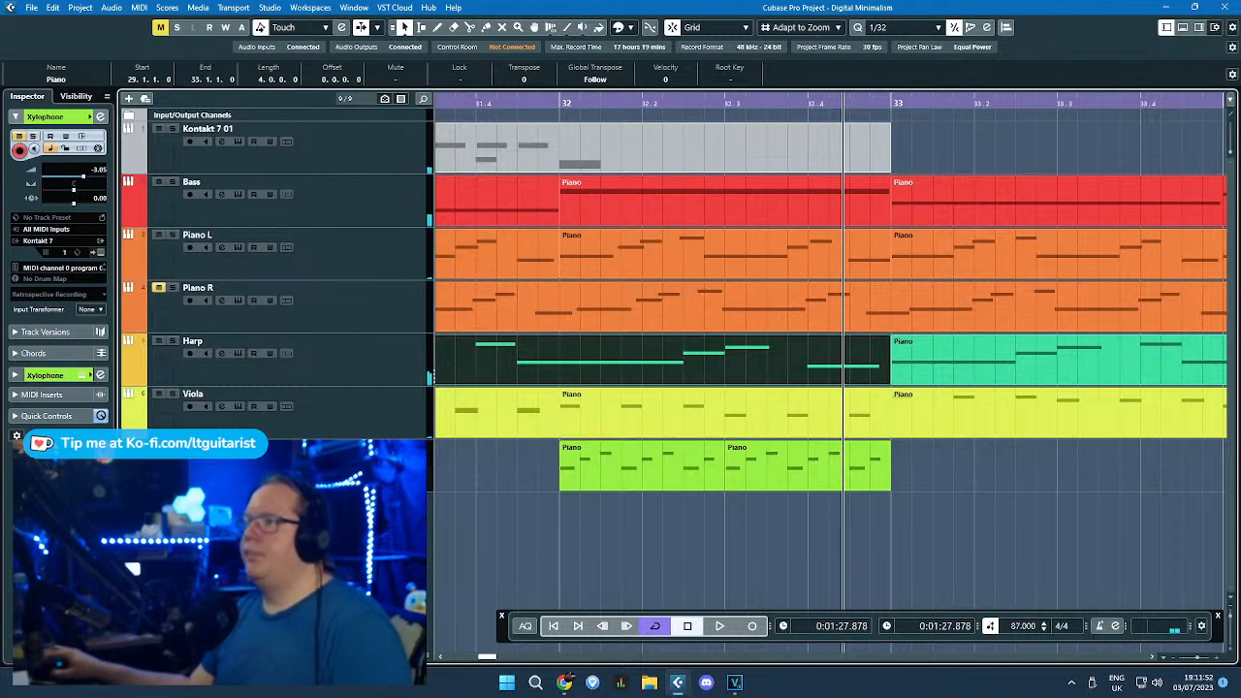
# Step: Delete the one-bar Viola and Piano L parts in bar 32
pyautogui.click(545, 415)
pyautogui.click(574, 415)
pyautogui.press('Delete')
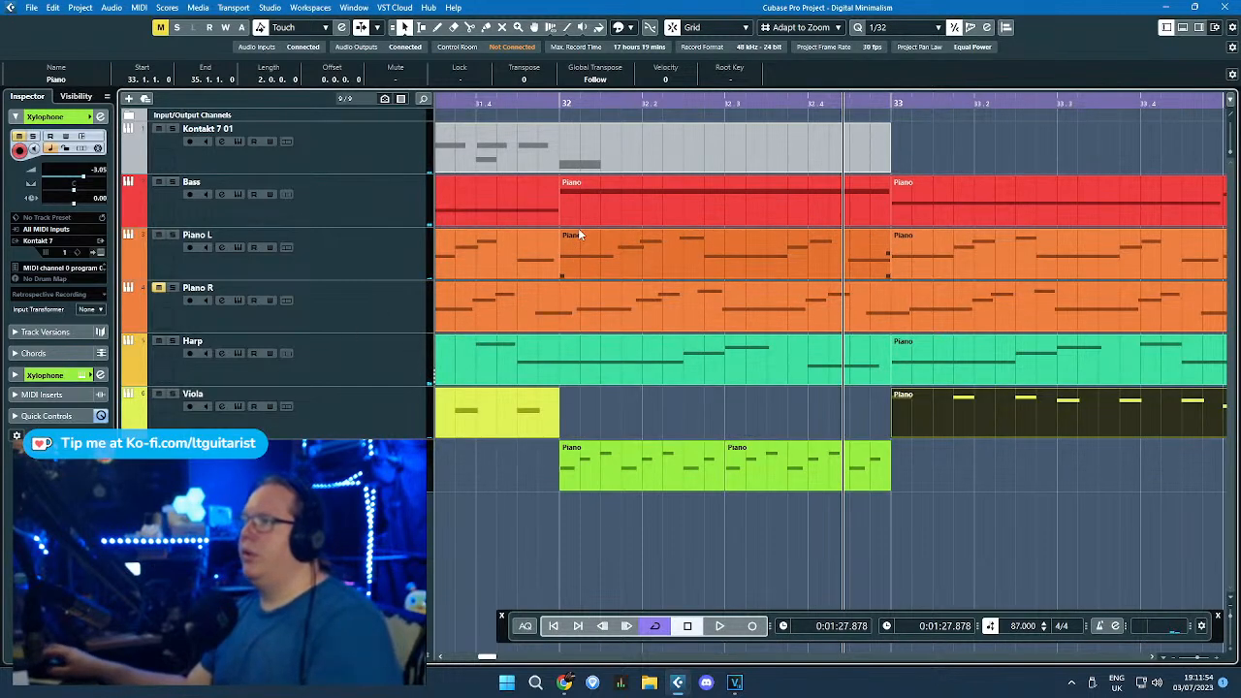
pyautogui.click(573, 234)
pyautogui.press('Delete')
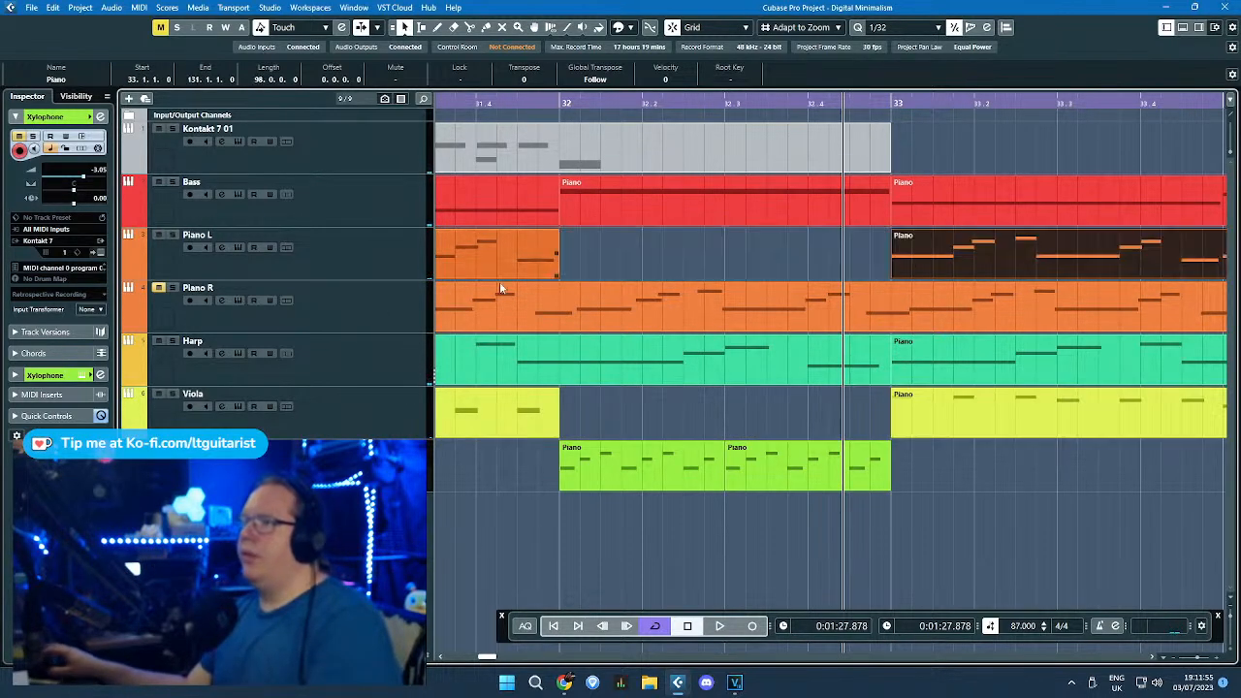
# Step: Show the volume automation lanes of the Piano L, Viola and Harp tracks
pyautogui.click(127, 273)
pyautogui.click(127, 485)
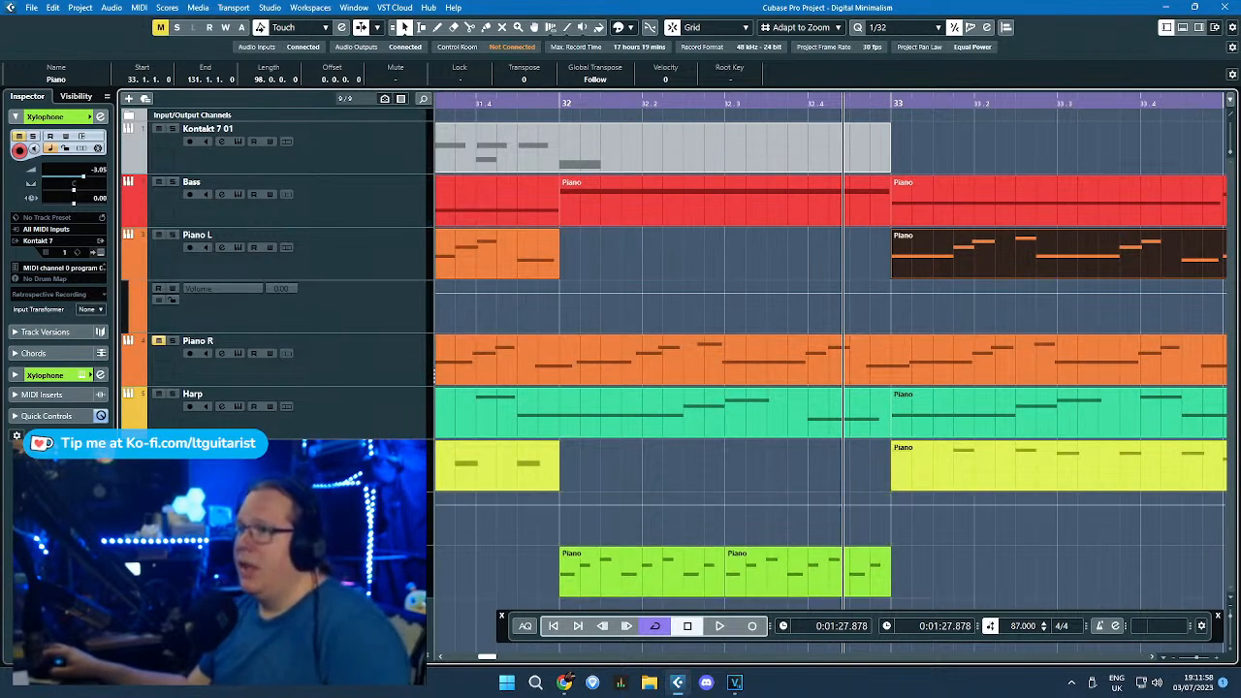
pyautogui.click(131, 428)
pyautogui.click(127, 432)
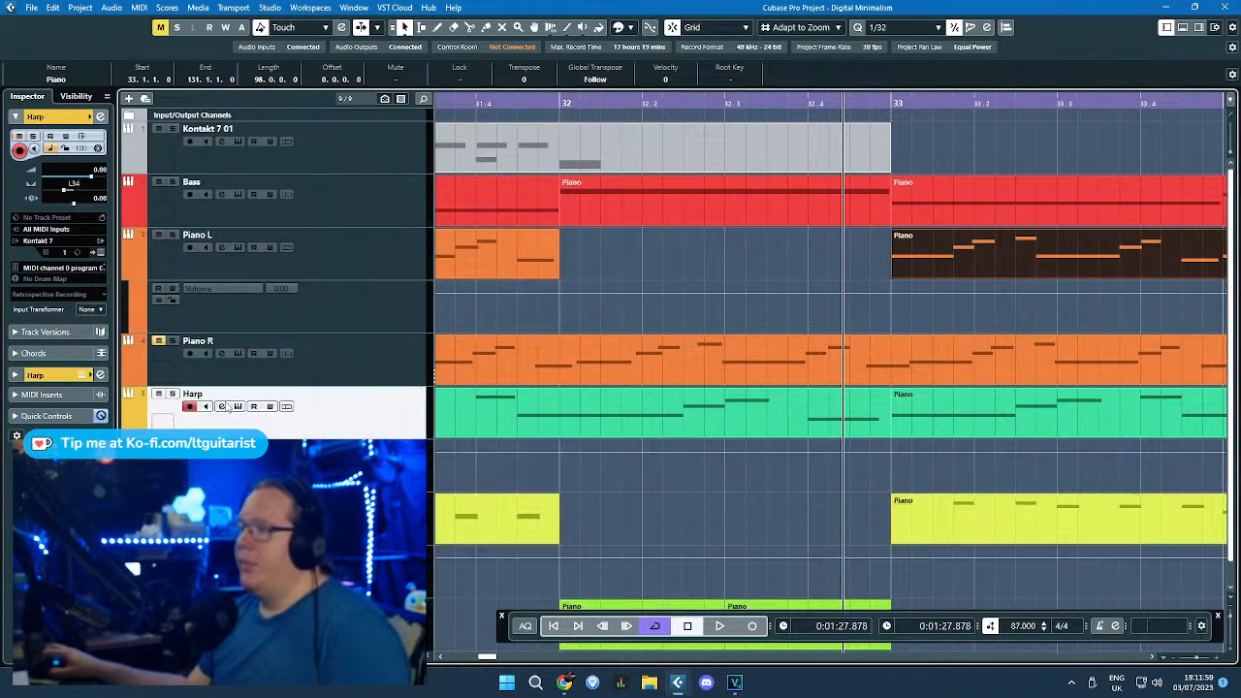
# Step: Add volume automation points at bars 32 and 33 on the Harp, Piano L and Viola lanes
pyautogui.click(561, 455)
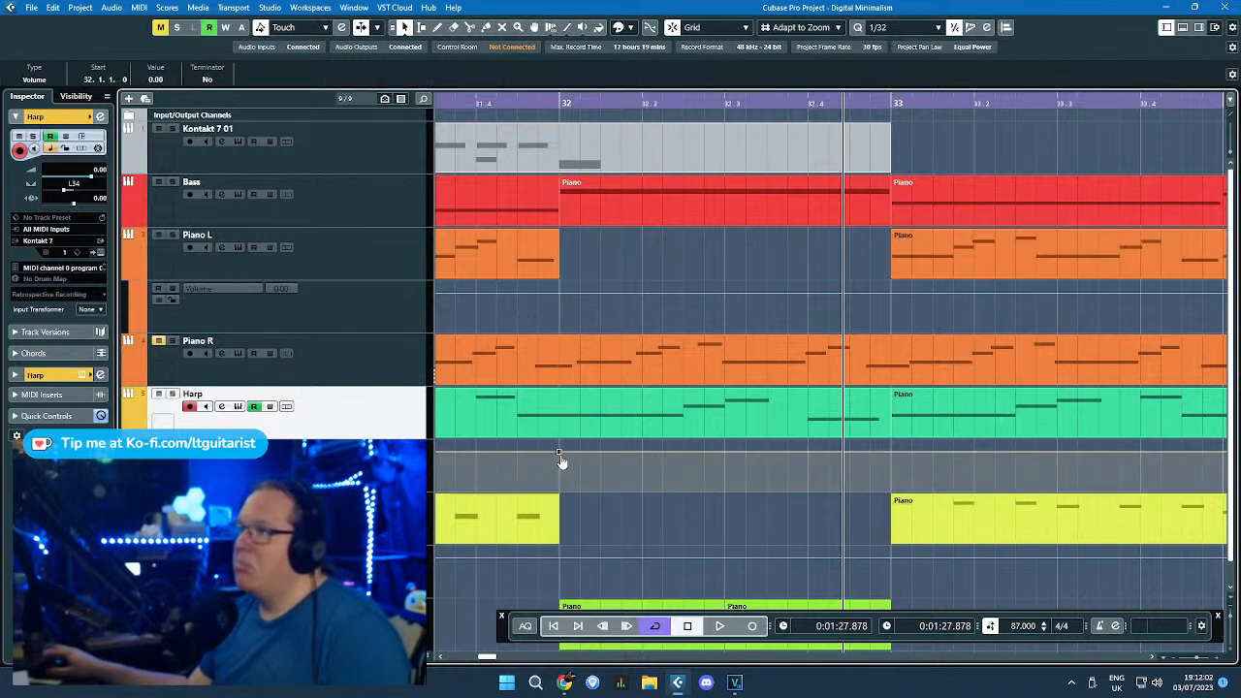
pyautogui.click(891, 452)
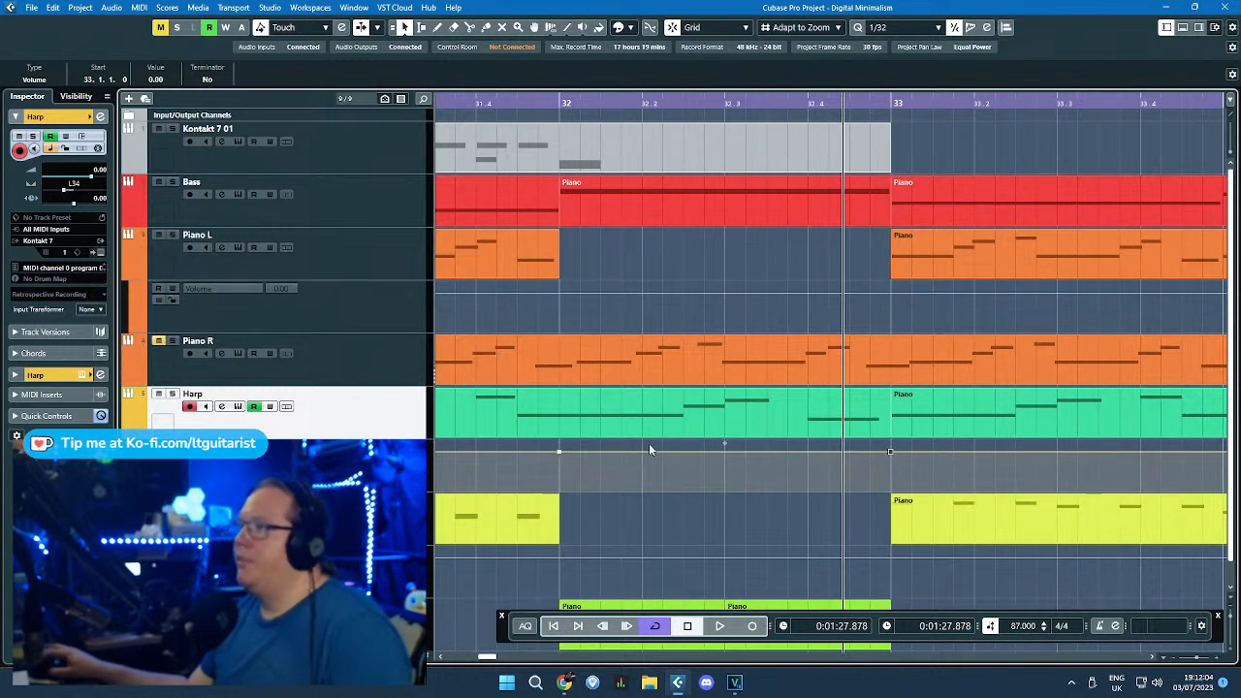
pyautogui.click(891, 293)
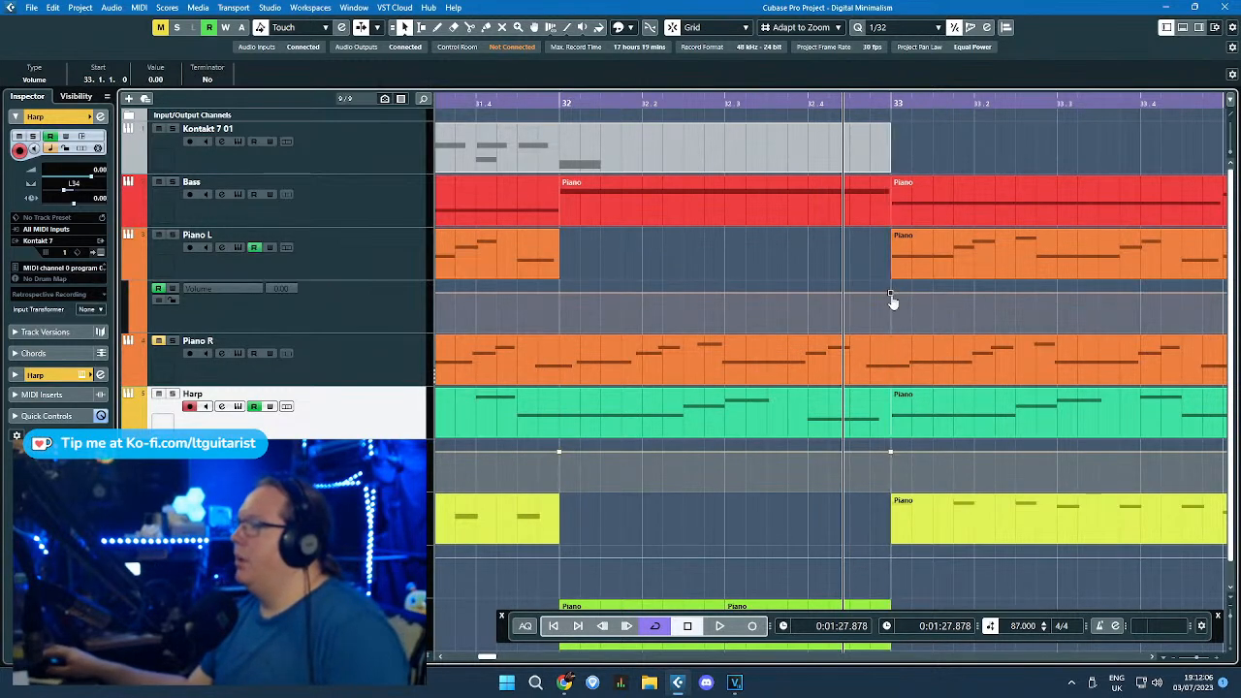
pyautogui.click(570, 291)
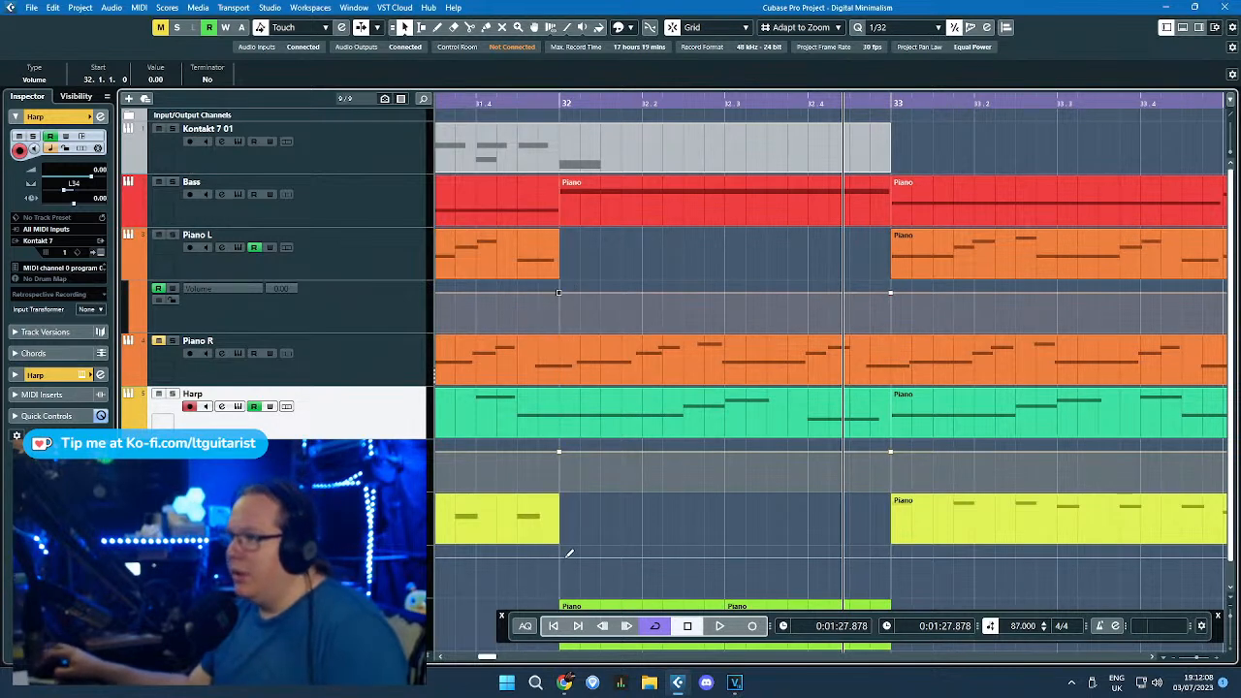
pyautogui.click(570, 554)
pyautogui.scroll(-1, 762, 506)
pyautogui.click(885, 545)
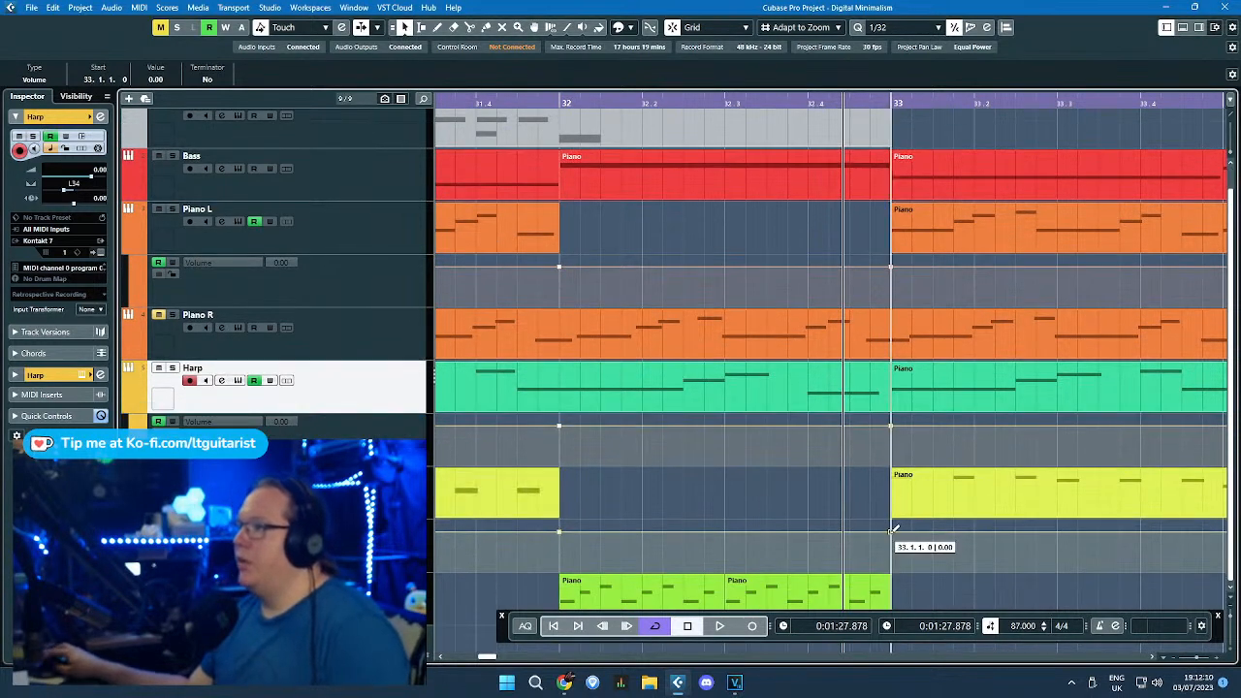
# Step: Add a volume point at 32.3 on the Viola, Harp and Piano L lanes, each lowered to the minimum
pyautogui.moveTo(729, 533); pyautogui.dragTo(732, 591)
pyautogui.moveTo(726, 428); pyautogui.dragTo(726, 473)
pyautogui.moveTo(728, 271); pyautogui.dragTo(725, 304)
# Step: Bend the three volume curves so they fall steeply just after bar 32 and stay at minimum until bar 33
pyautogui.moveTo(810, 294); pyautogui.dragTo(888, 306)
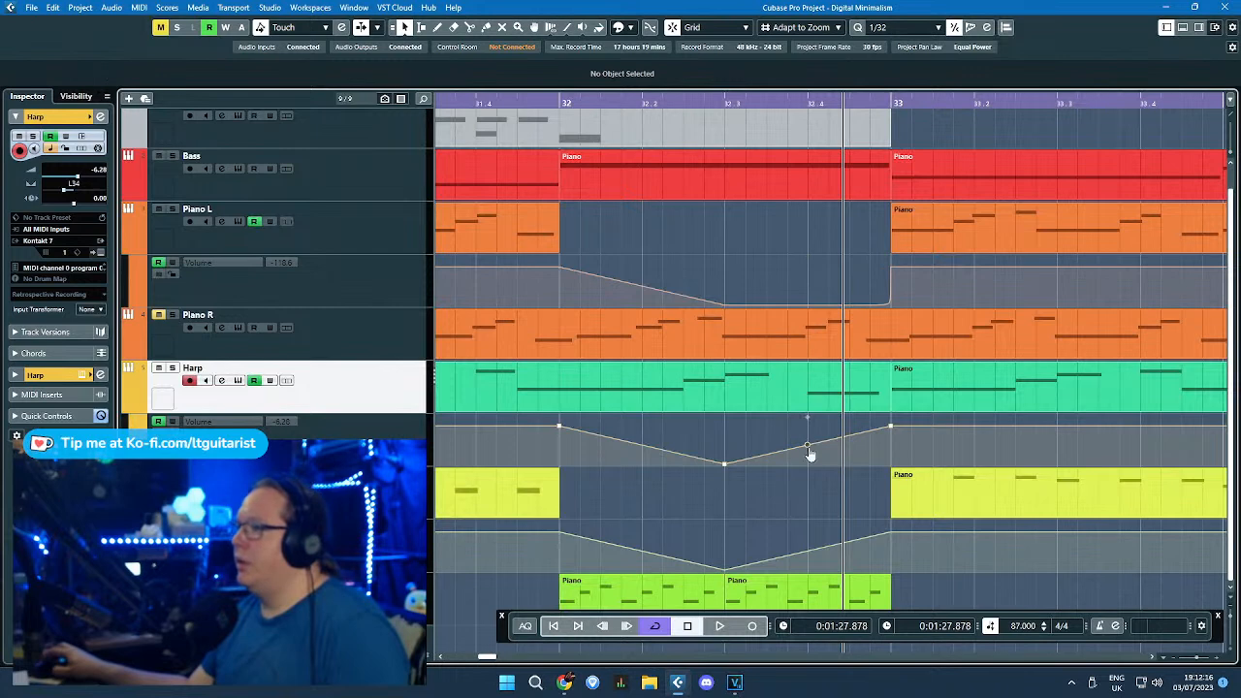
pyautogui.moveTo(809, 452); pyautogui.dragTo(930, 530)
pyautogui.moveTo(810, 558); pyautogui.dragTo(894, 595)
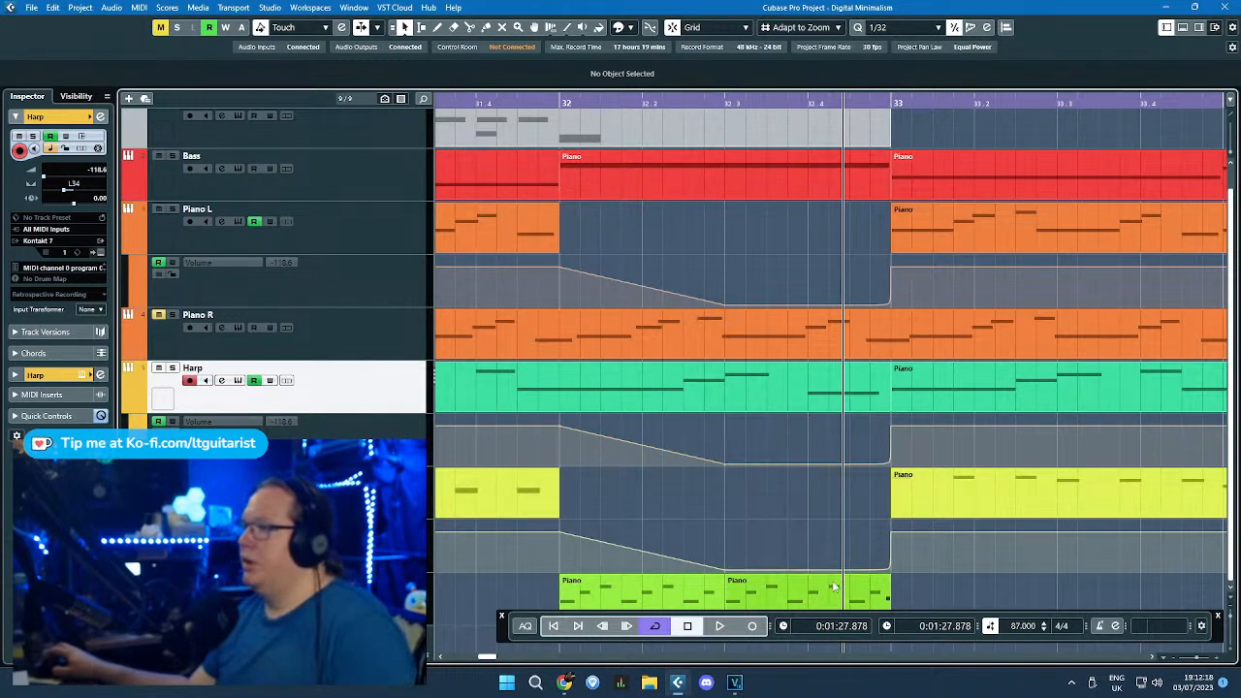
pyautogui.moveTo(641, 560); pyautogui.dragTo(611, 586)
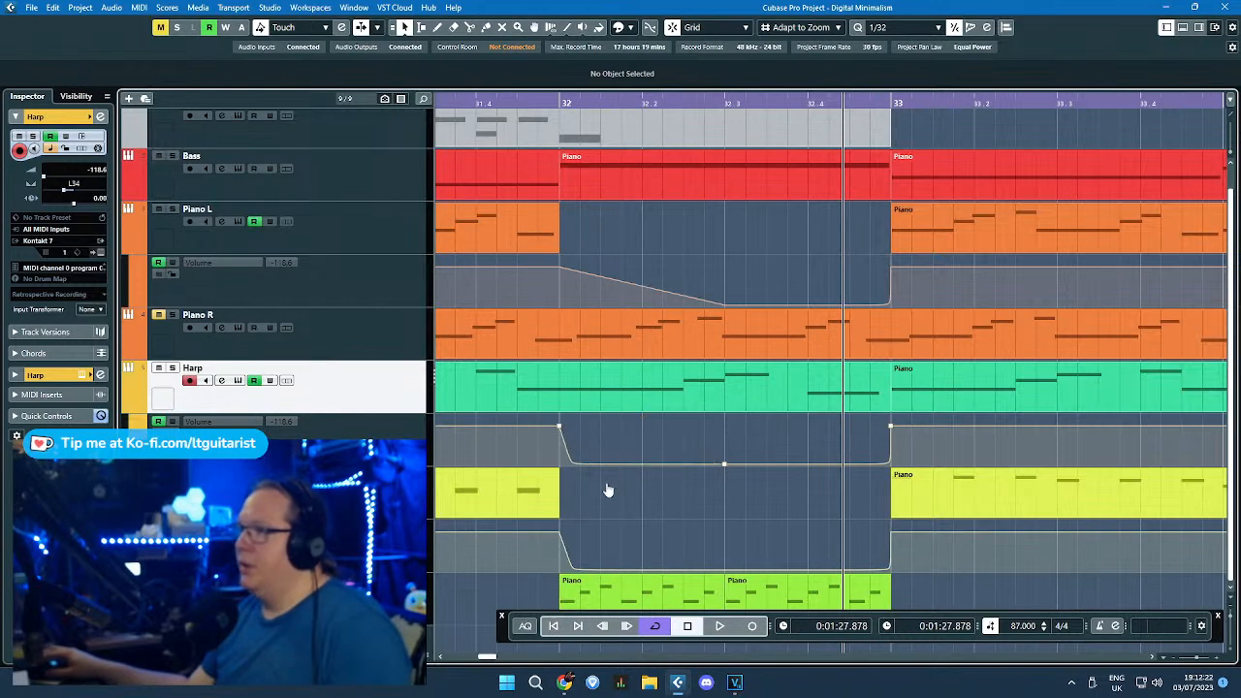
pyautogui.moveTo(644, 291); pyautogui.dragTo(613, 307)
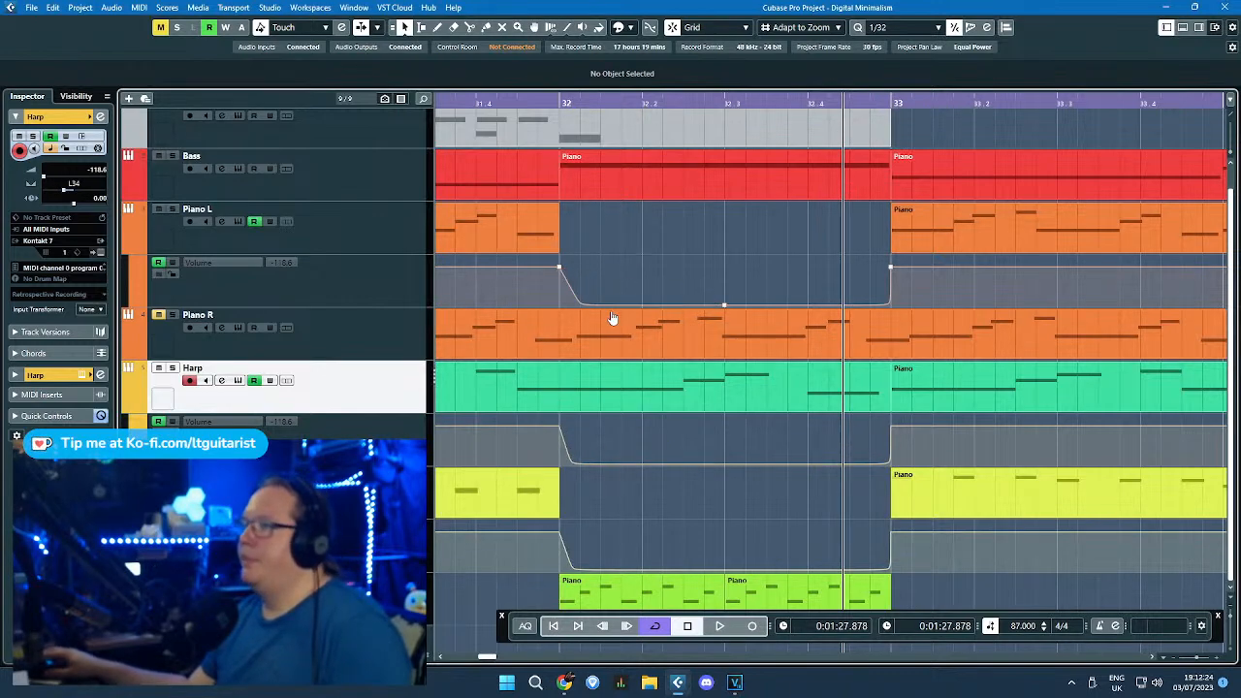
# Step: Play the arrangement from bar 30 into bar 32 to hear the automated volume dips, and stop playback
pyautogui.keyDown('ctrl'); pyautogui.scroll(-3, 637, 377); pyautogui.keyUp('ctrl')
pyautogui.moveTo(472, 102); pyautogui.dragTo(390, 105)
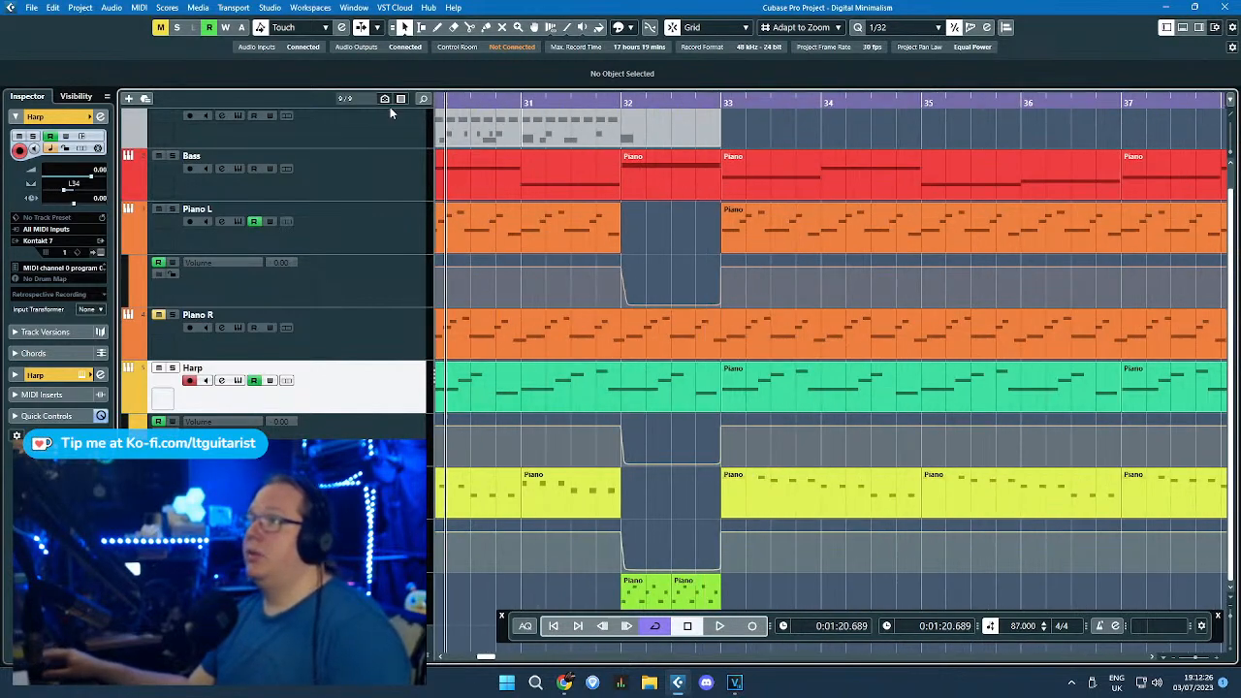
pyautogui.press('space')
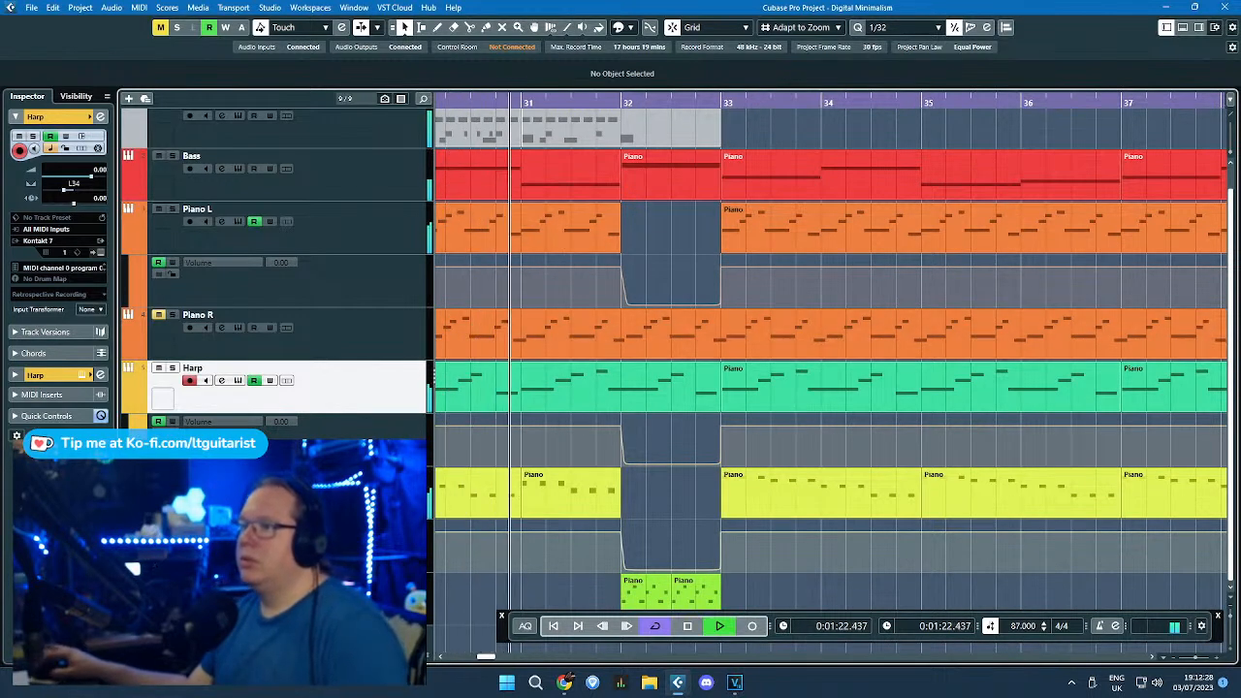
pyautogui.click(392, 444)
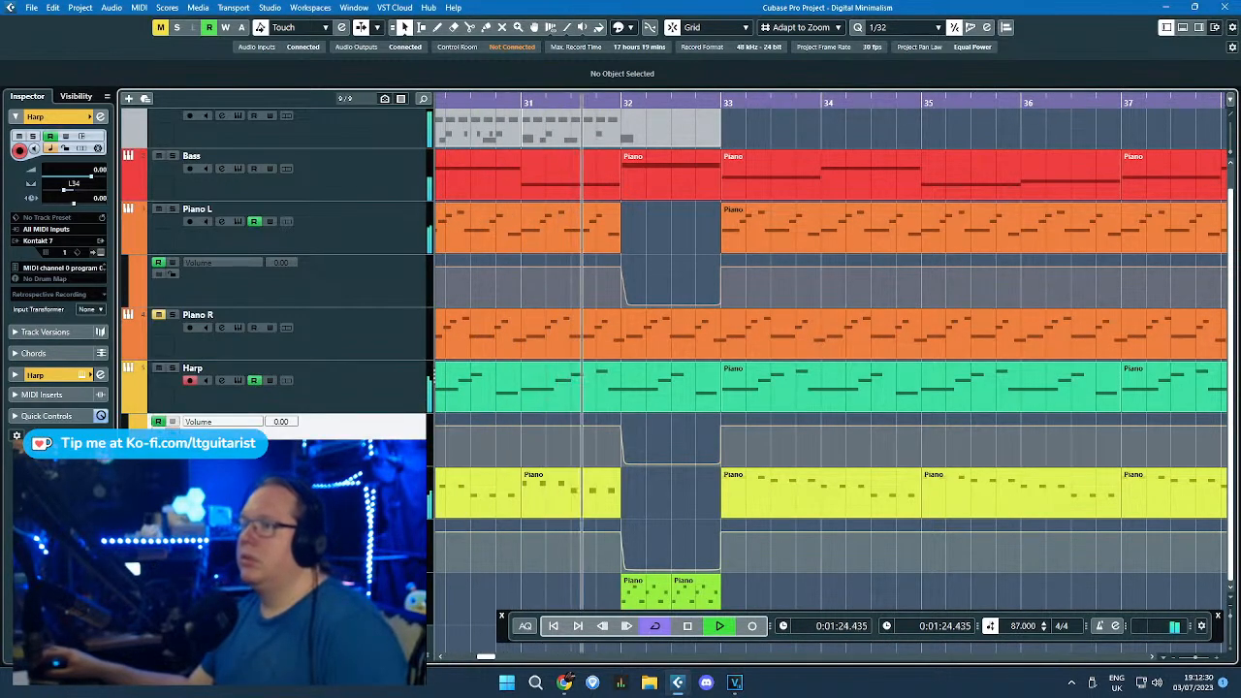
pyautogui.click(175, 279)
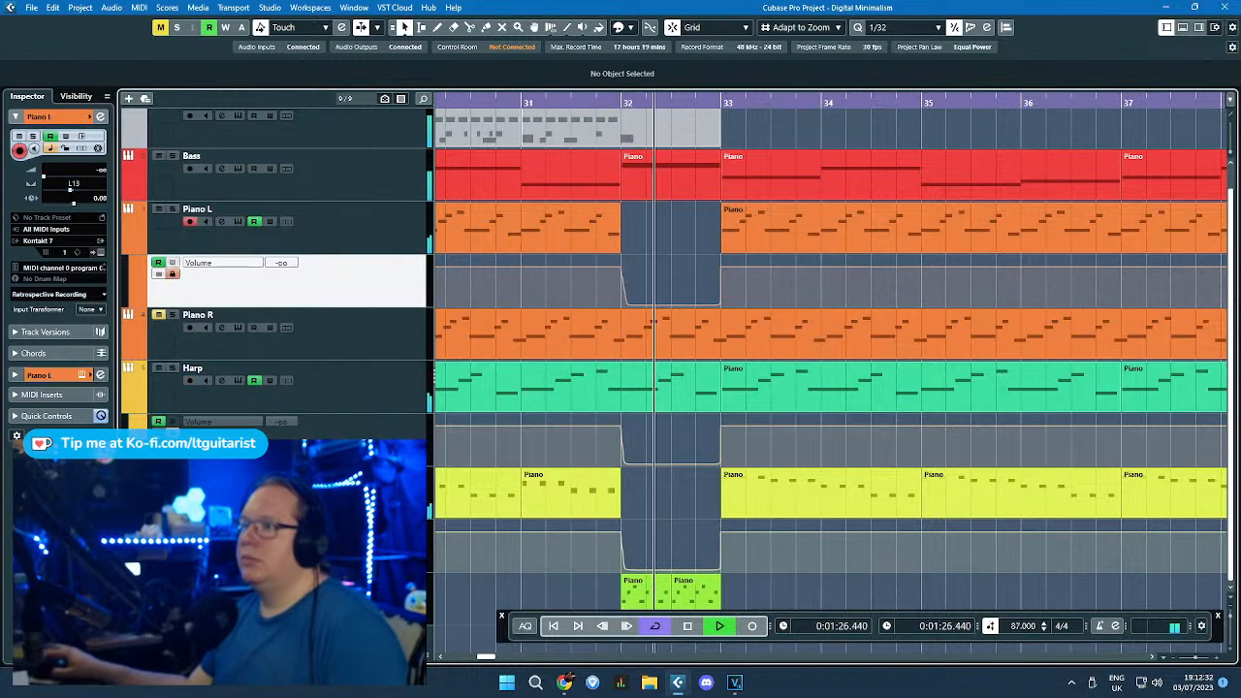
pyautogui.press('space')
# Step: Restart playback from bar 30, and delete the one-bar Bass part in bar 32
pyautogui.click(443, 99)
pyautogui.press('space')
pyautogui.click(629, 175)
pyautogui.press('Delete')
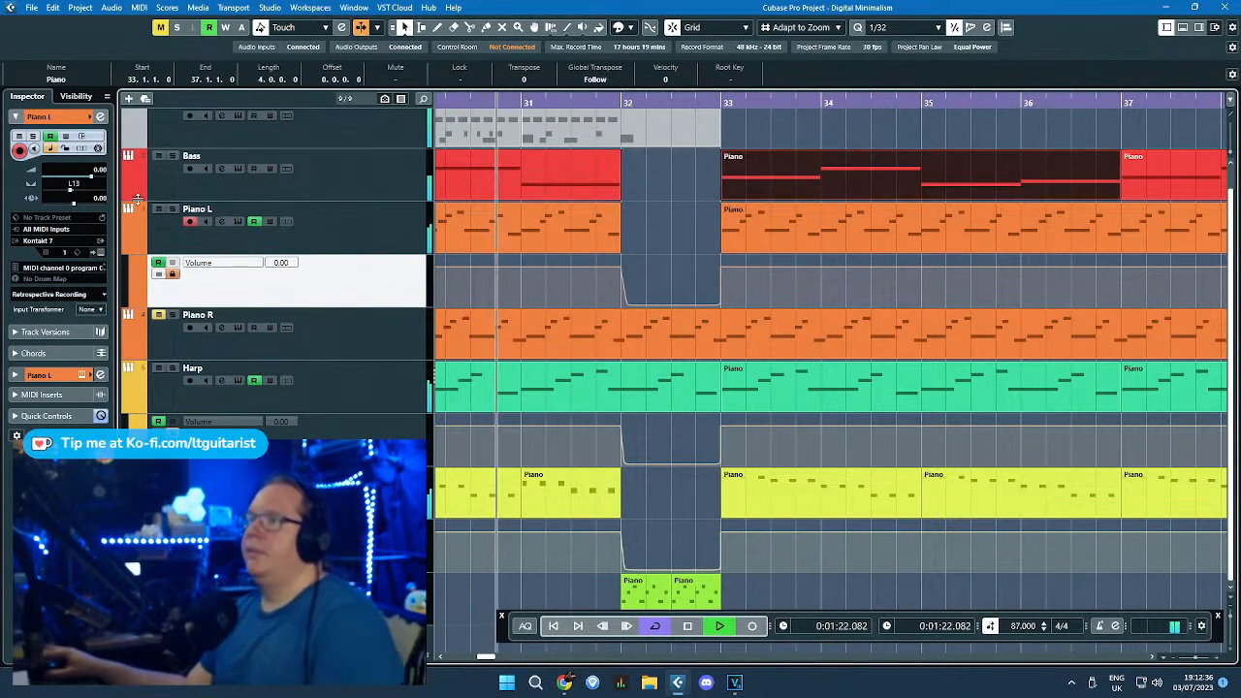
# Step: Hide the Piano L, Harp and Viola automation lanes, listen through the end of bar 32, and stop playback
pyautogui.click(127, 248)
pyautogui.click(127, 379)
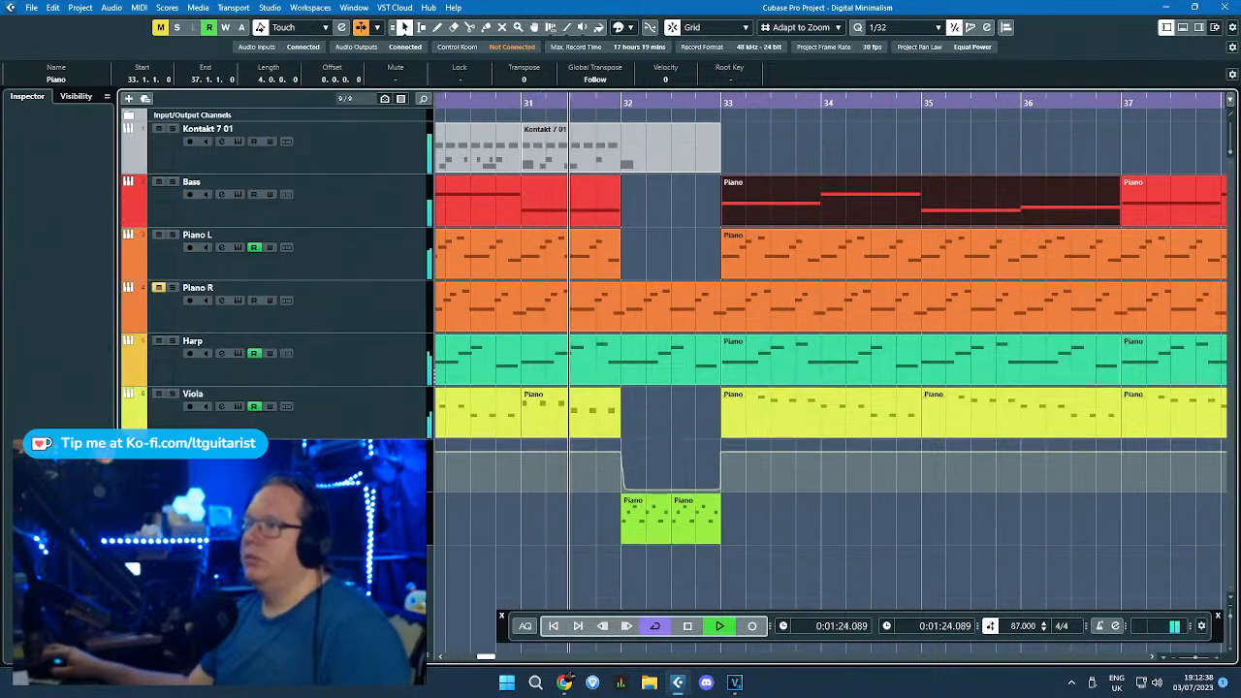
pyautogui.click(127, 432)
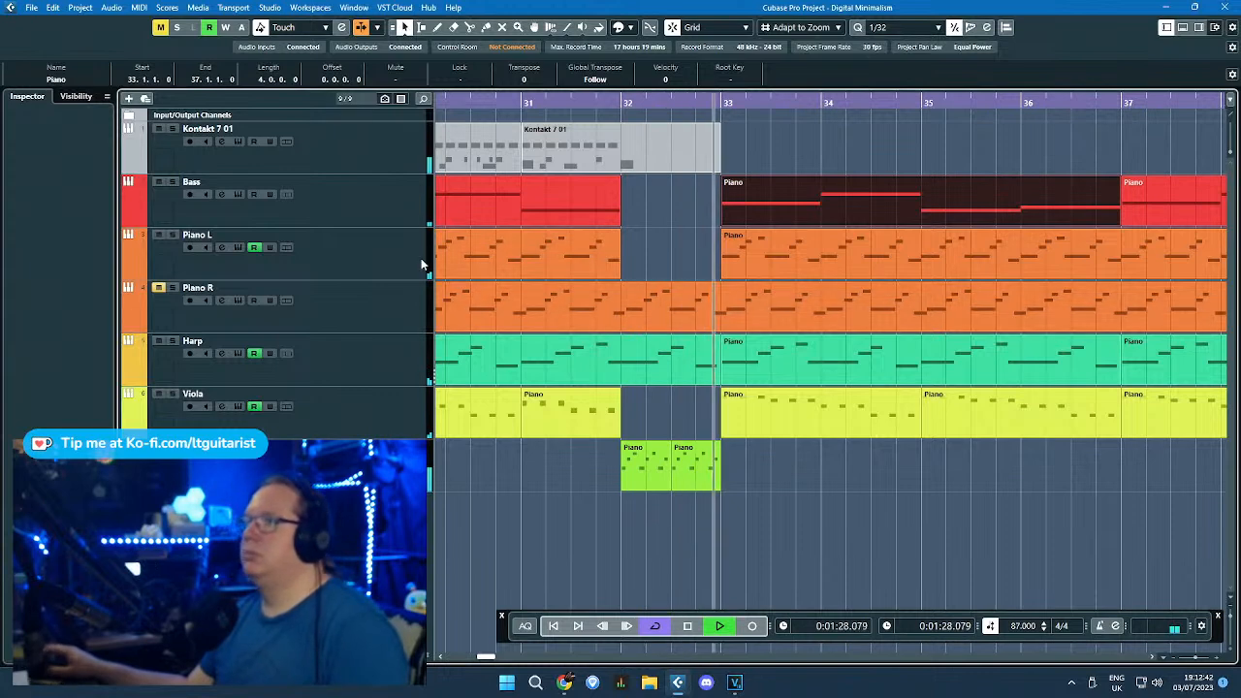
pyautogui.press('space')
# Step: Show the Bass volume lane, add points at bar 32, 32.3 and bar 33, and lower the 32.3 point to minimum
pyautogui.click(135, 228)
pyautogui.scroll(2, 505, 223)
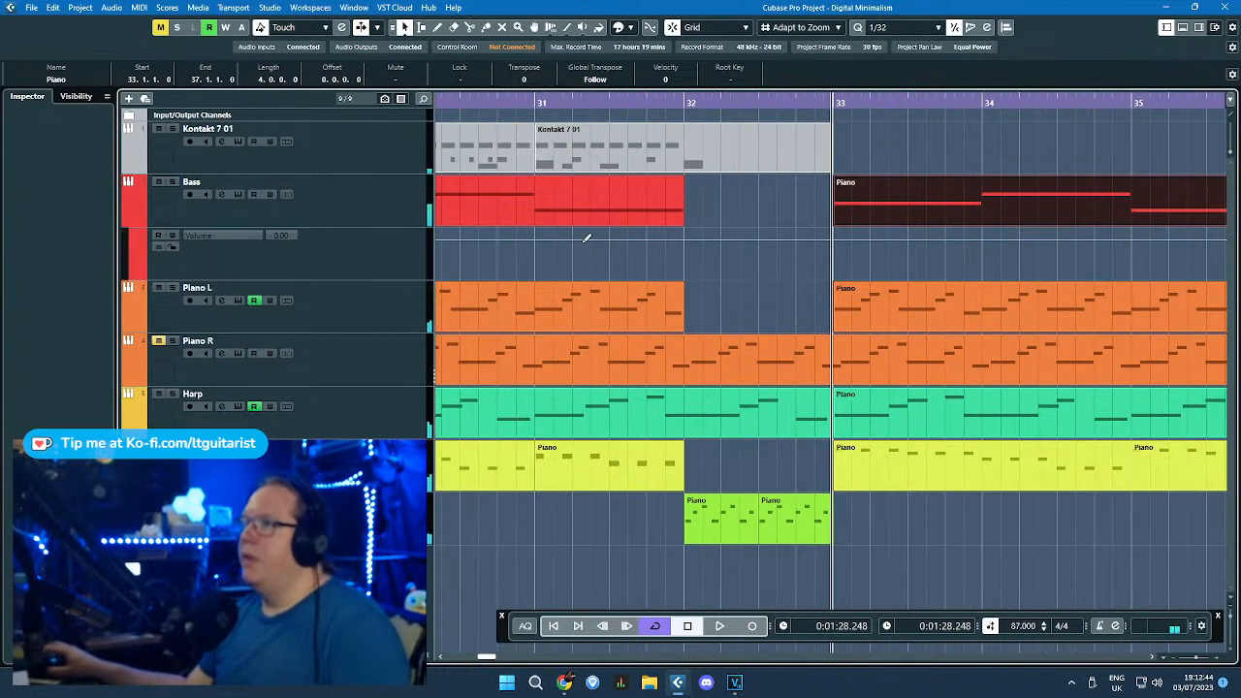
pyautogui.click(755, 240)
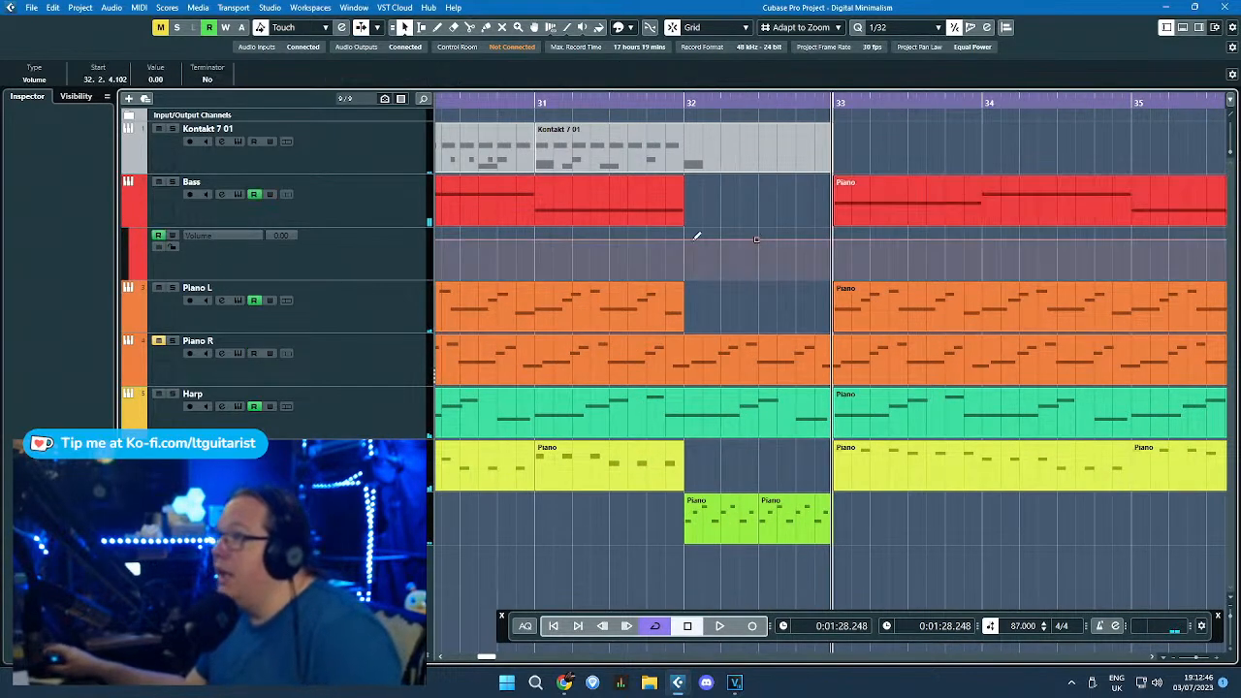
pyautogui.click(686, 241)
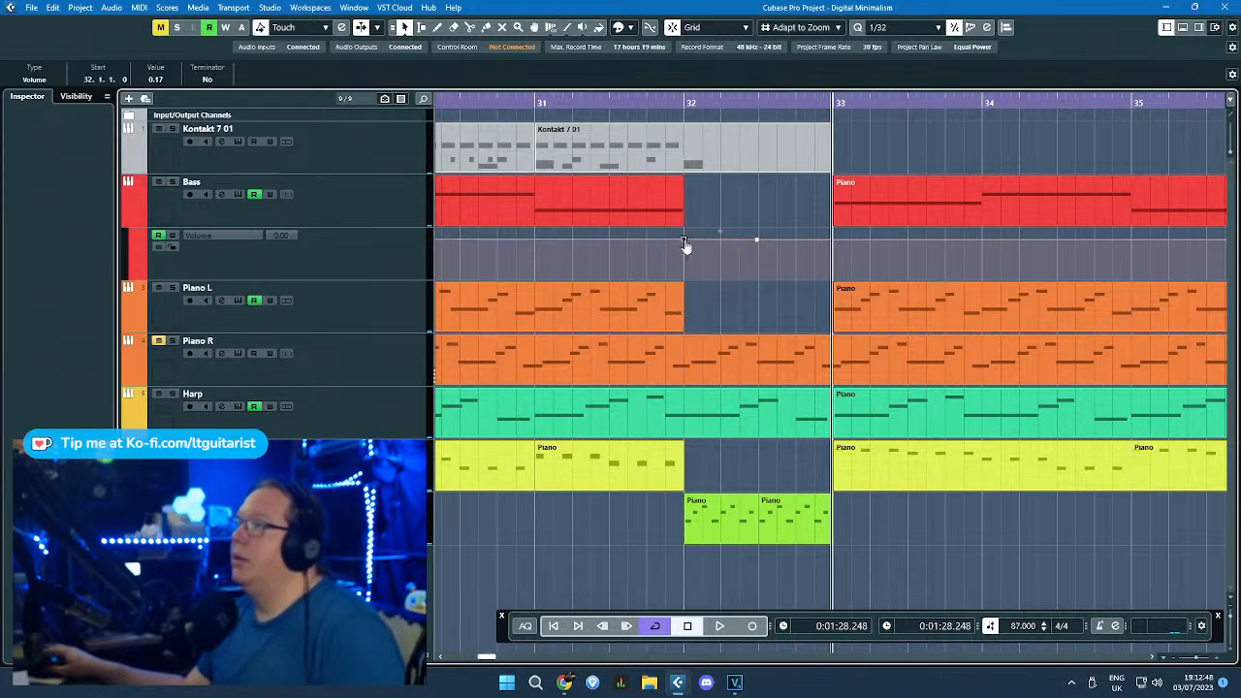
pyautogui.click(684, 239)
pyautogui.click(837, 239)
pyautogui.moveTo(760, 247); pyautogui.dragTo(773, 299)
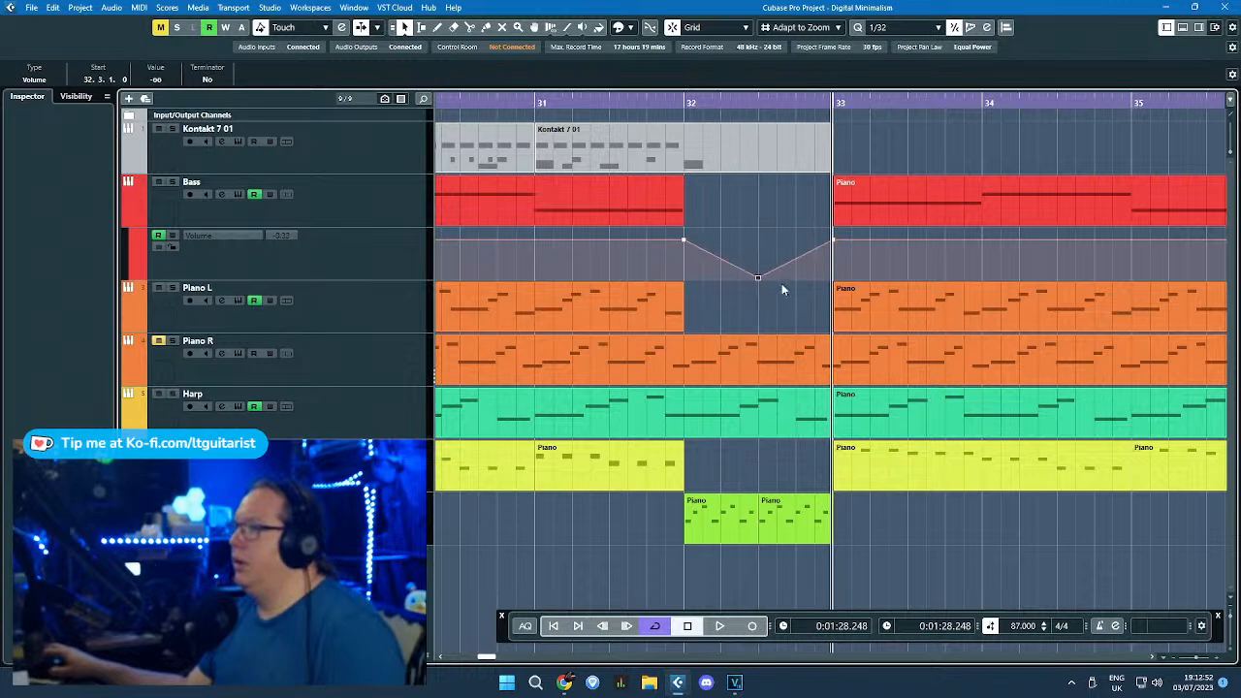
# Step: Make the Bass volume drop just after bar 32 and stay at minimum until bar 33, hide the lane, and play from bar 30
pyautogui.moveTo(797, 258); pyautogui.dragTo(737, 285)
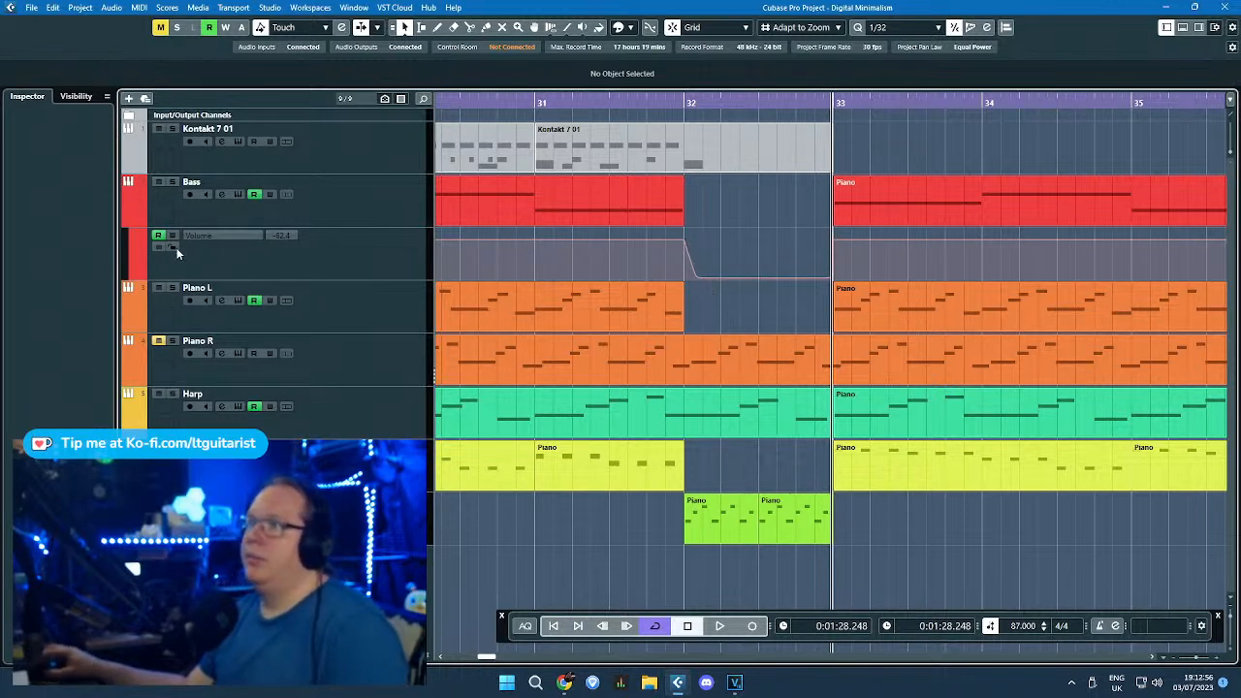
pyautogui.click(458, 104)
pyautogui.press('space')
pyautogui.click(152, 225)
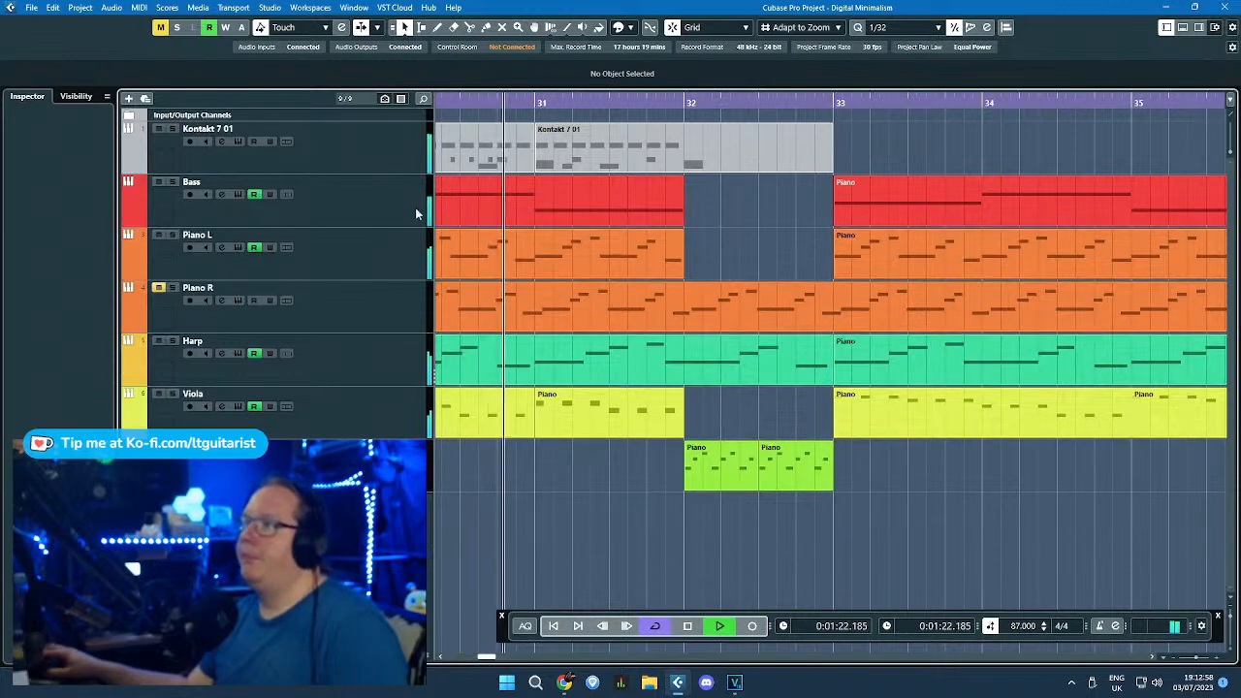
# Step: Duplicate the two-bar Kontakt drum parts to fill bars 33 to 40, and remove the surplus copies
pyautogui.scroll(-3, 521, 225)
pyautogui.scroll(-3, 525, 225)
pyautogui.moveTo(630, 148); pyautogui.dragTo(548, 157)
pyautogui.hotkey('ctrl', 'd')
pyautogui.moveTo(894, 145); pyautogui.dragTo(692, 157)
pyautogui.press('Delete')
pyautogui.press('Delete')
pyautogui.scroll(3, 672, 196)
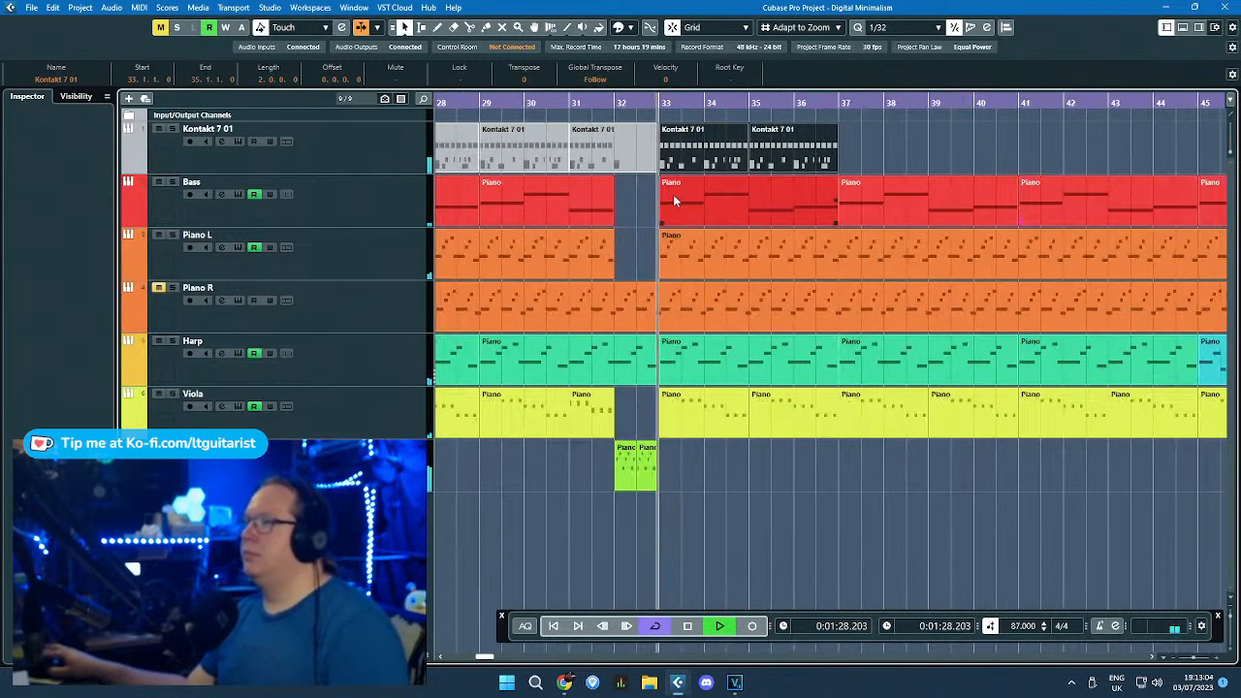
pyautogui.hotkey('ctrl', 'd')
pyautogui.click(639, 211)
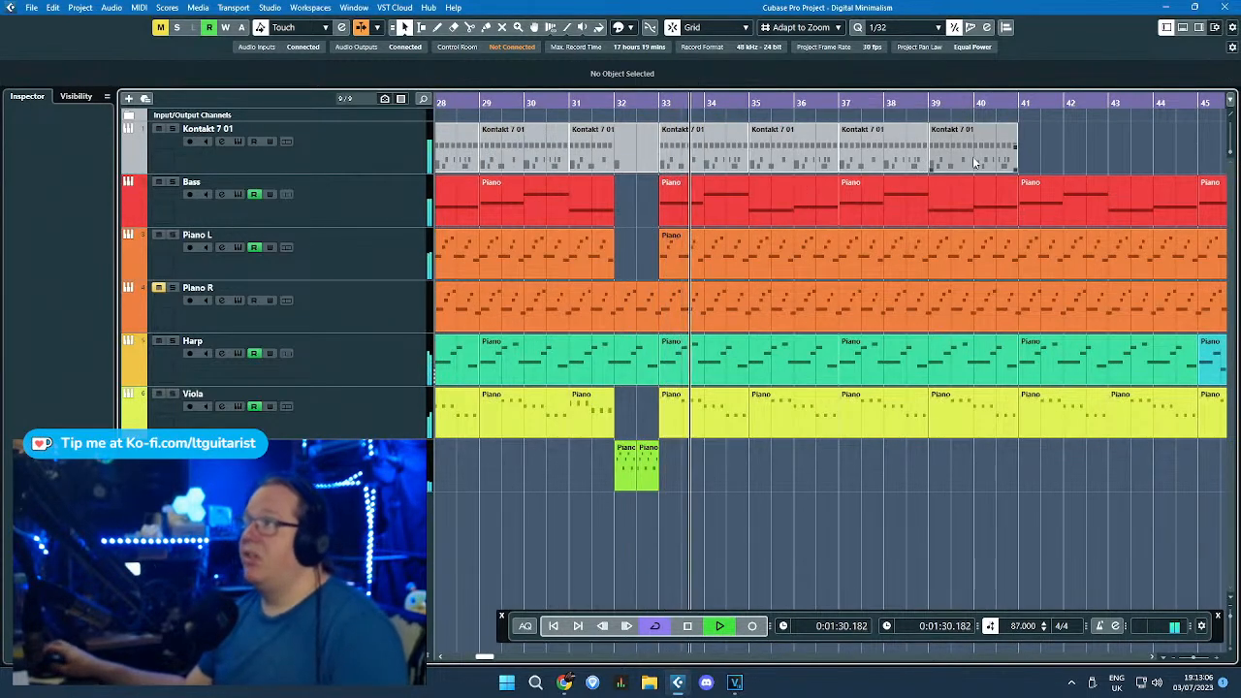
# Step: Stop playback, show the whole arrangement, and play it from bar 5
pyautogui.press('space')
pyautogui.scroll(-4, 754, 208)
pyautogui.scroll(-1, 612, 197)
pyautogui.click(469, 106)
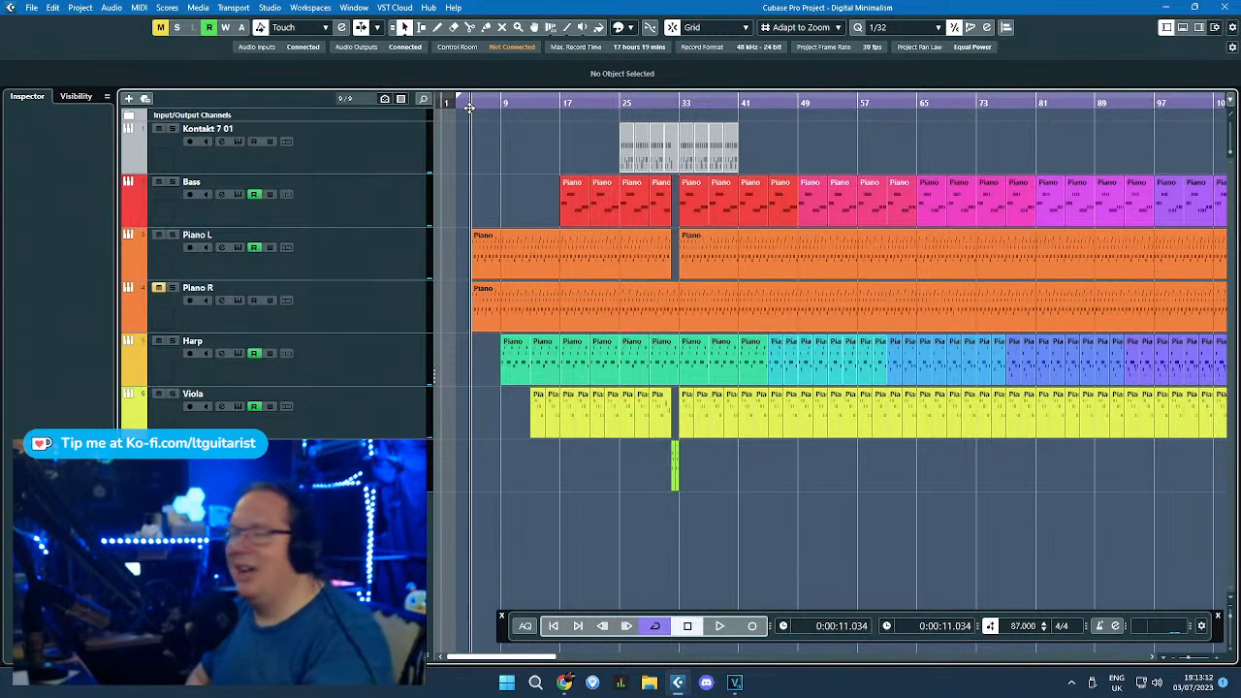
pyautogui.press('space')
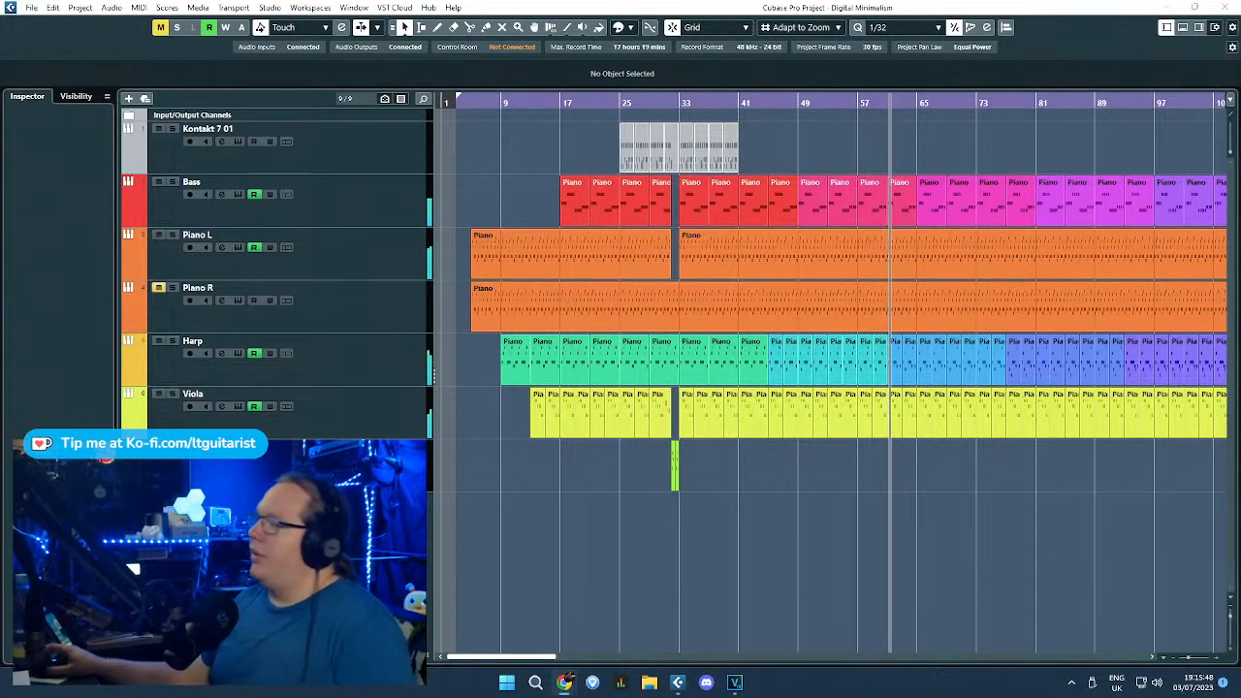
# Step: Stop playback, copy the first Kontakt drum part to bar 23, and open the copy in the Key Editor
pyautogui.click(797, 170)
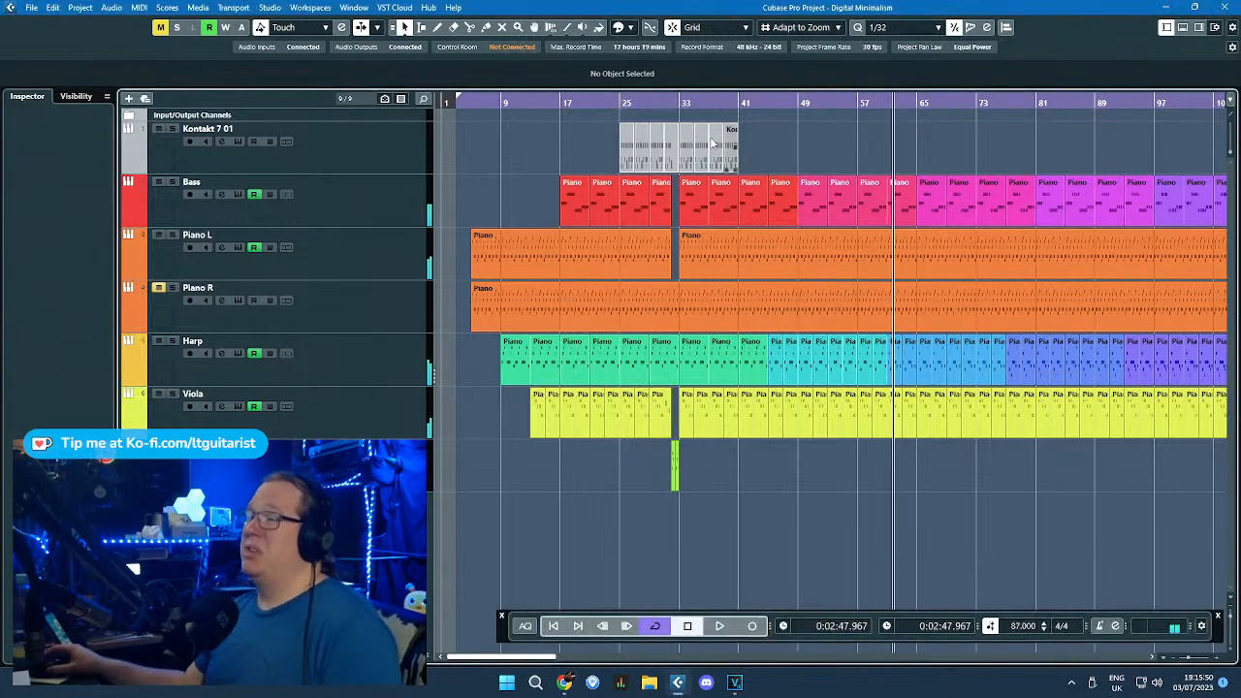
pyautogui.scroll(5, 601, 147)
pyautogui.click(706, 155)
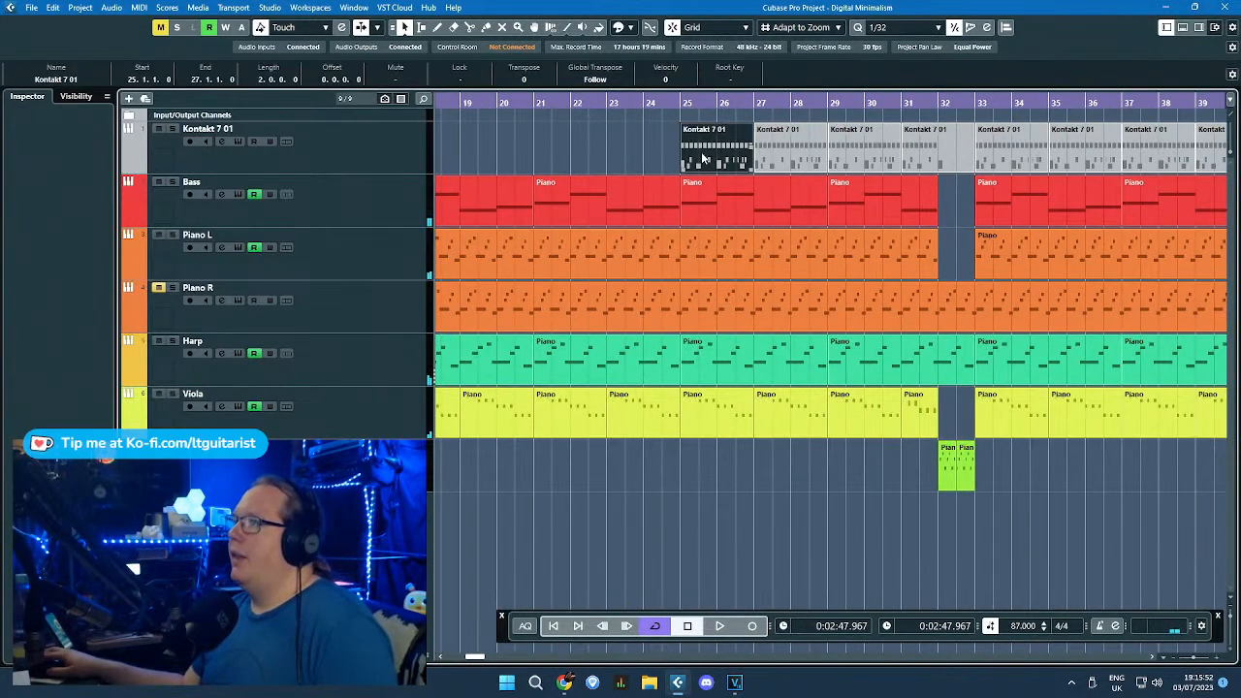
pyautogui.scroll(-2, 727, 157)
pyautogui.scroll(2, 747, 157)
pyautogui.doubleClick(669, 147)
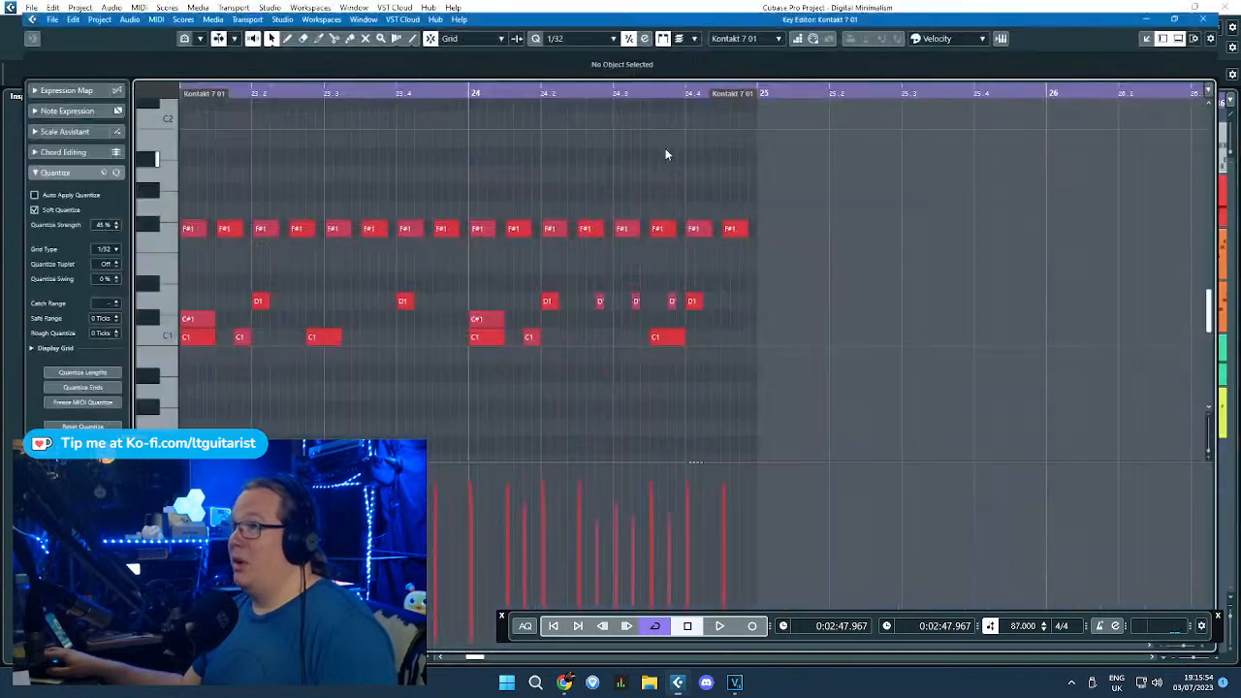
# Step: Delete the groove from the copied drum part except one D1 and the last C1 note, and move the D1 to D#1 at 24.3
pyautogui.moveTo(233, 192); pyautogui.dragTo(593, 362)
pyautogui.press('Delete')
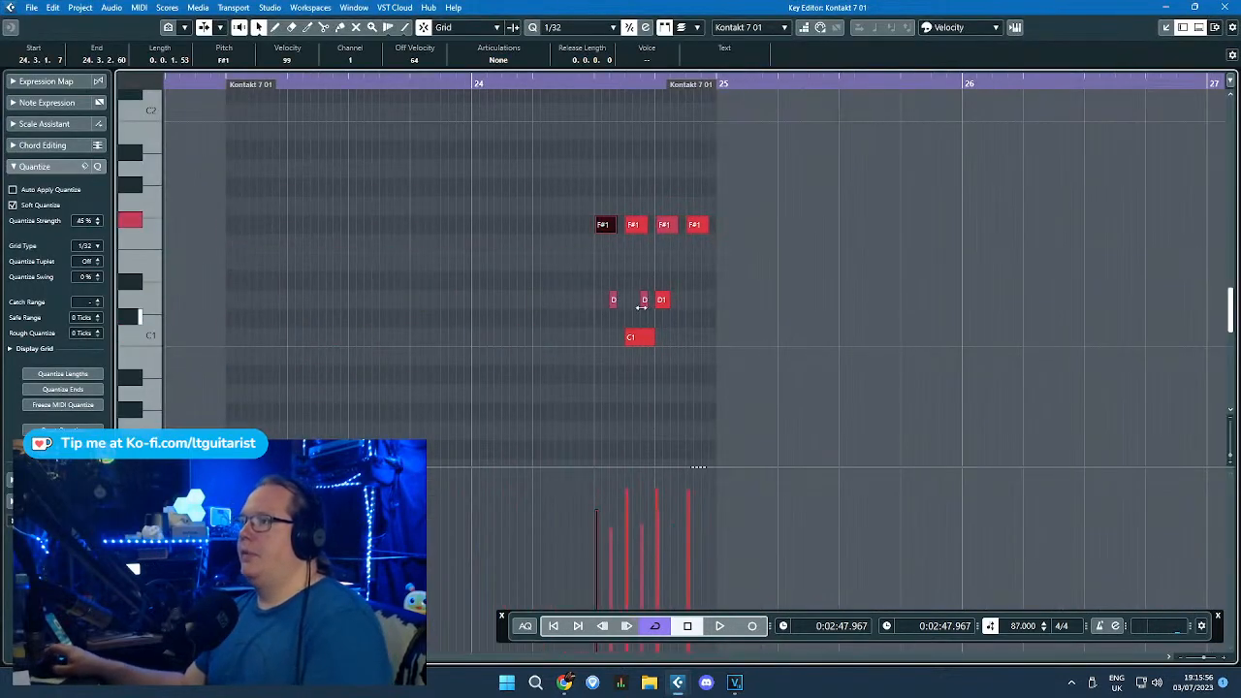
pyautogui.scroll(2, 663, 281)
pyautogui.click(665, 299)
pyautogui.moveTo(664, 299)
pyautogui.mouseDown()
pyautogui.moveTo(665, 263)
pyautogui.moveTo(665, 281)
pyautogui.mouseUp()
pyautogui.moveTo(580, 229); pyautogui.dragTo(638, 310)
pyautogui.press('Delete')
pyautogui.moveTo(648, 222); pyautogui.dragTo(716, 242)
pyautogui.press('Delete')
pyautogui.moveTo(654, 272); pyautogui.dragTo(562, 278)
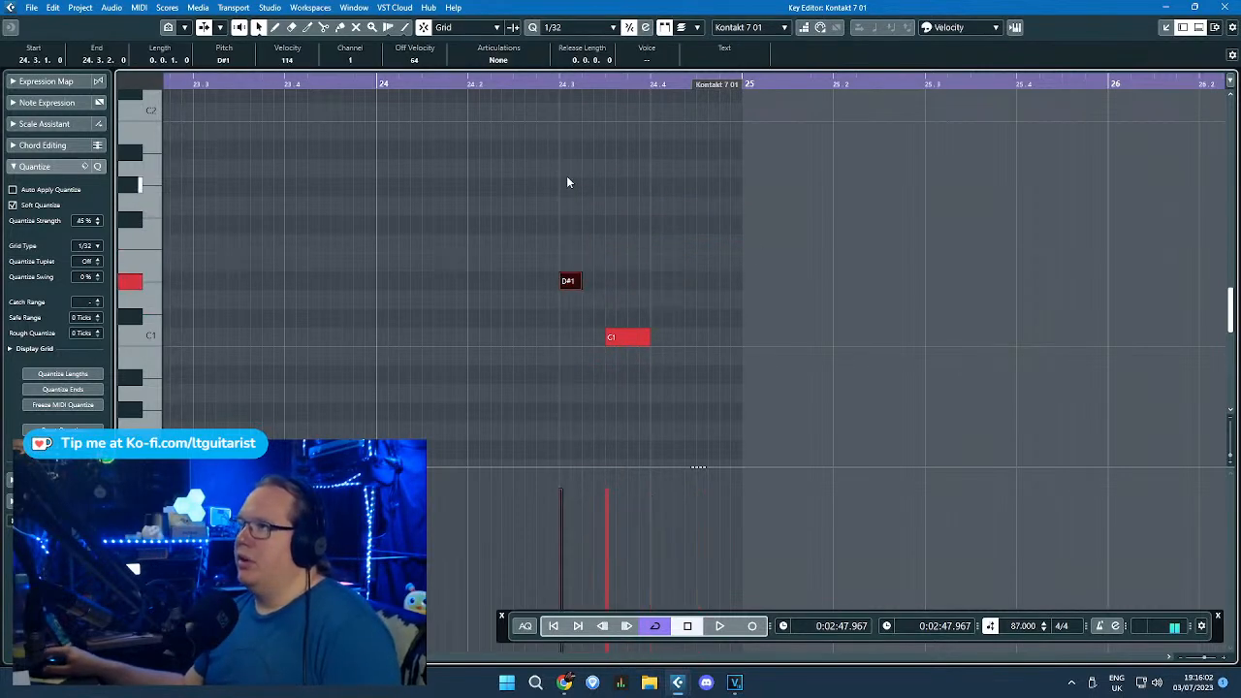
# Step: Extend the D#1 note to 24.3.3, move the C1 note to D1 as a one-sixteenth note, and duplicate it at 24.3.4
pyautogui.click(569, 187)
pyautogui.press('space')
pyautogui.press('space')
pyautogui.scroll(-10, 562, 155)
pyautogui.moveTo(439, 180); pyautogui.dragTo(115, 213)
pyautogui.scroll(10, 362, 170)
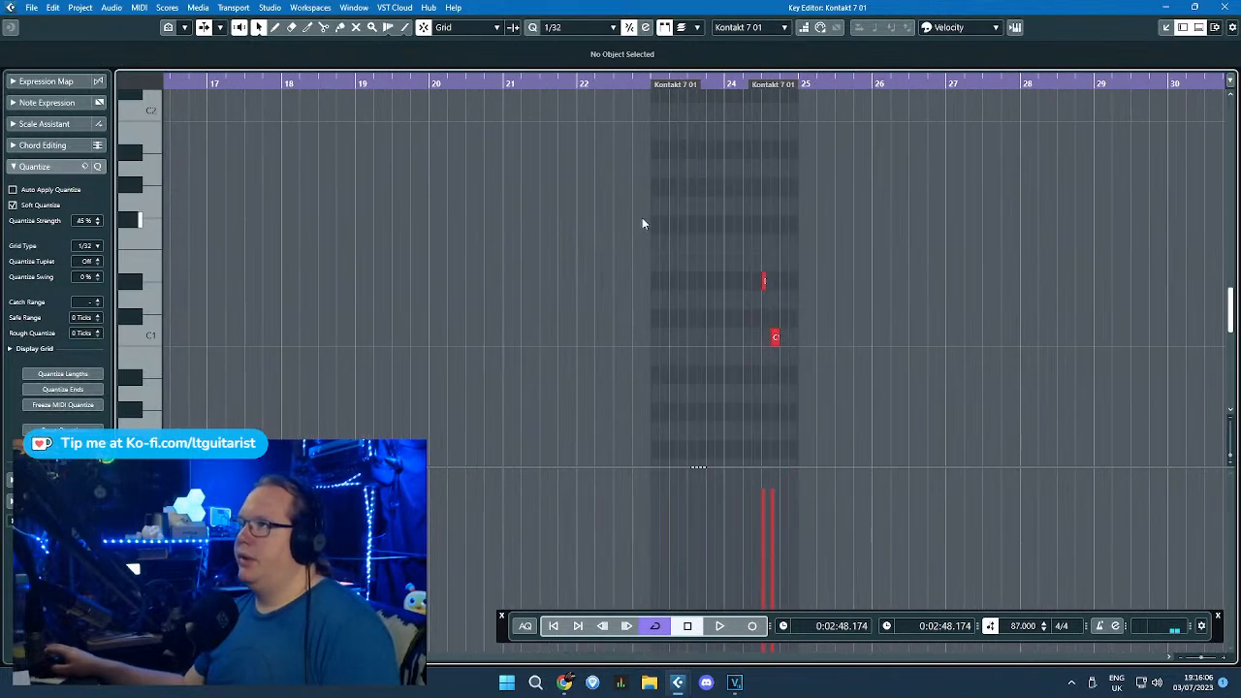
pyautogui.scroll(5, 776, 262)
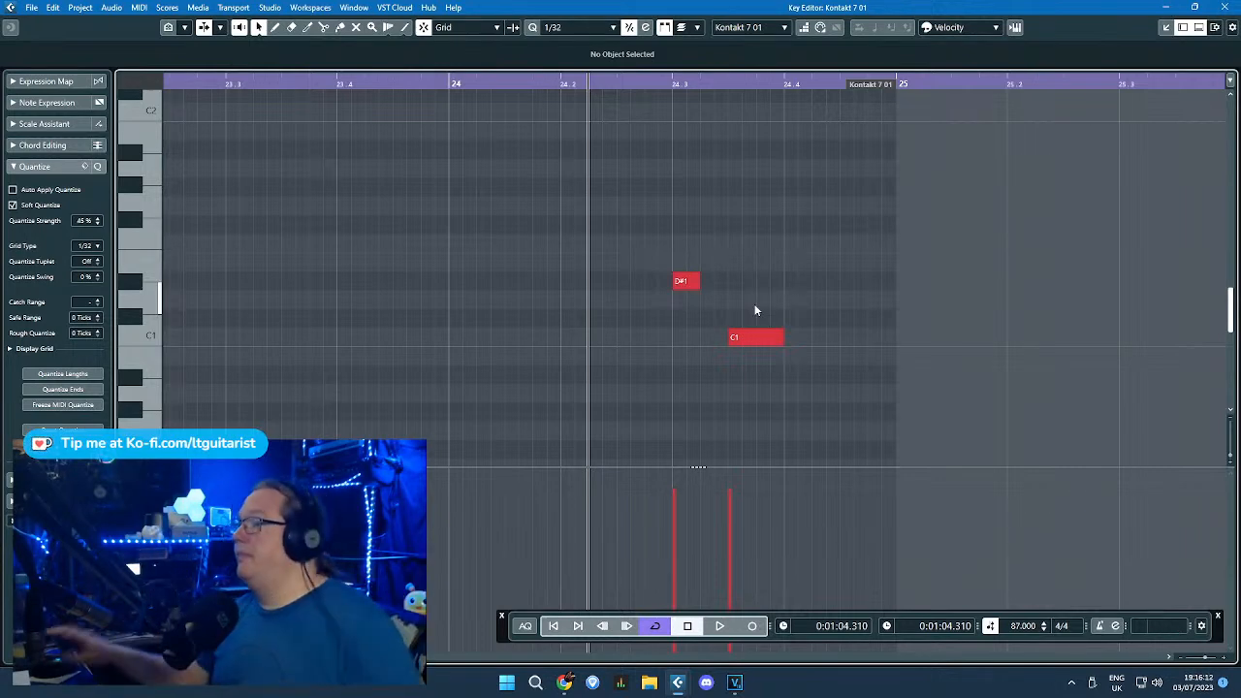
pyautogui.moveTo(698, 277); pyautogui.dragTo(727, 280)
pyautogui.moveTo(746, 337); pyautogui.dragTo(757, 302)
pyautogui.press('space')
pyautogui.hotkey('ctrl', 'd')
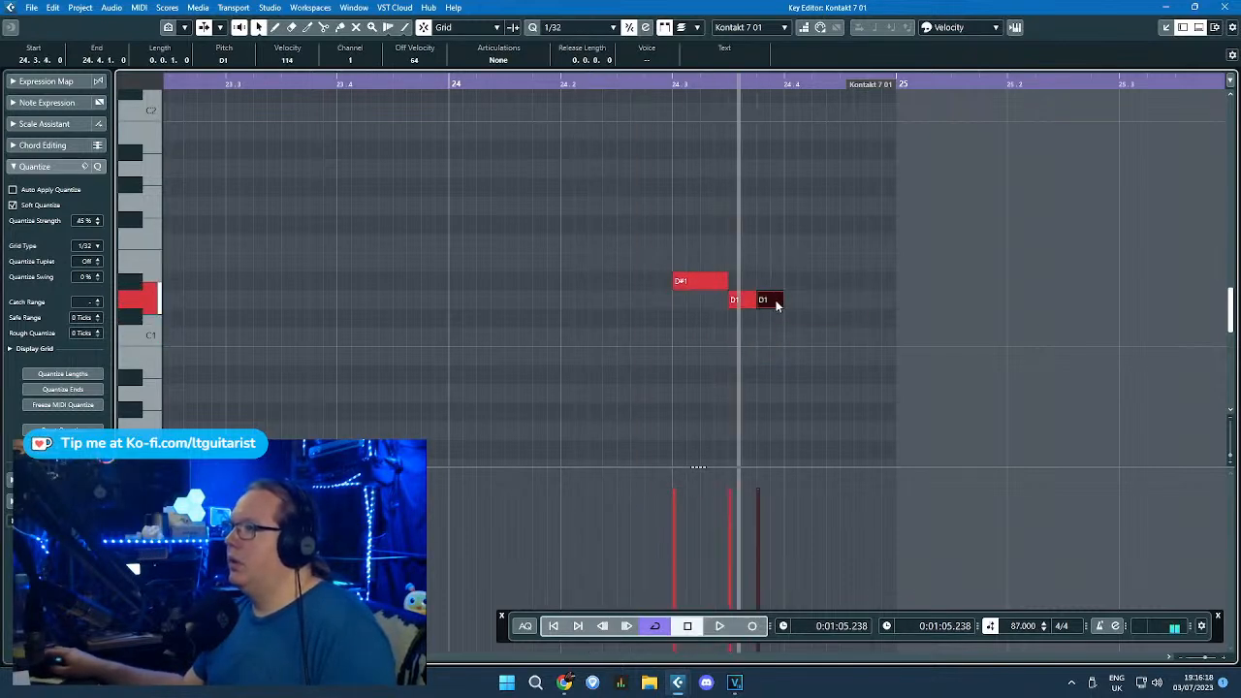
pyautogui.doubleClick(666, 93)
pyautogui.press('space')
pyautogui.press('space')
pyautogui.click(673, 105)
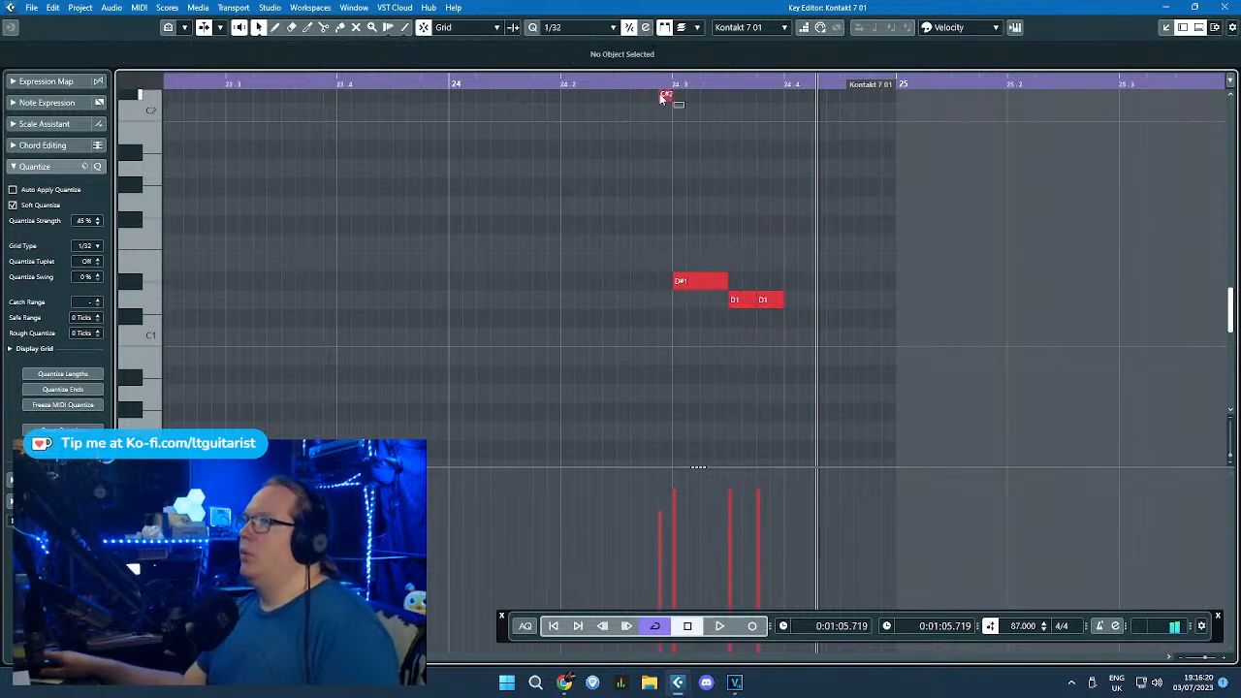
pyautogui.click(666, 93)
pyautogui.press('Delete')
# Step: Play the short fill, move its last D1 note to 24.3.4.60, and play bar 24 again
pyautogui.click(666, 84)
pyautogui.press('space')
pyautogui.press('space')
pyautogui.moveTo(772, 302); pyautogui.dragTo(790, 304)
pyautogui.click(450, 86)
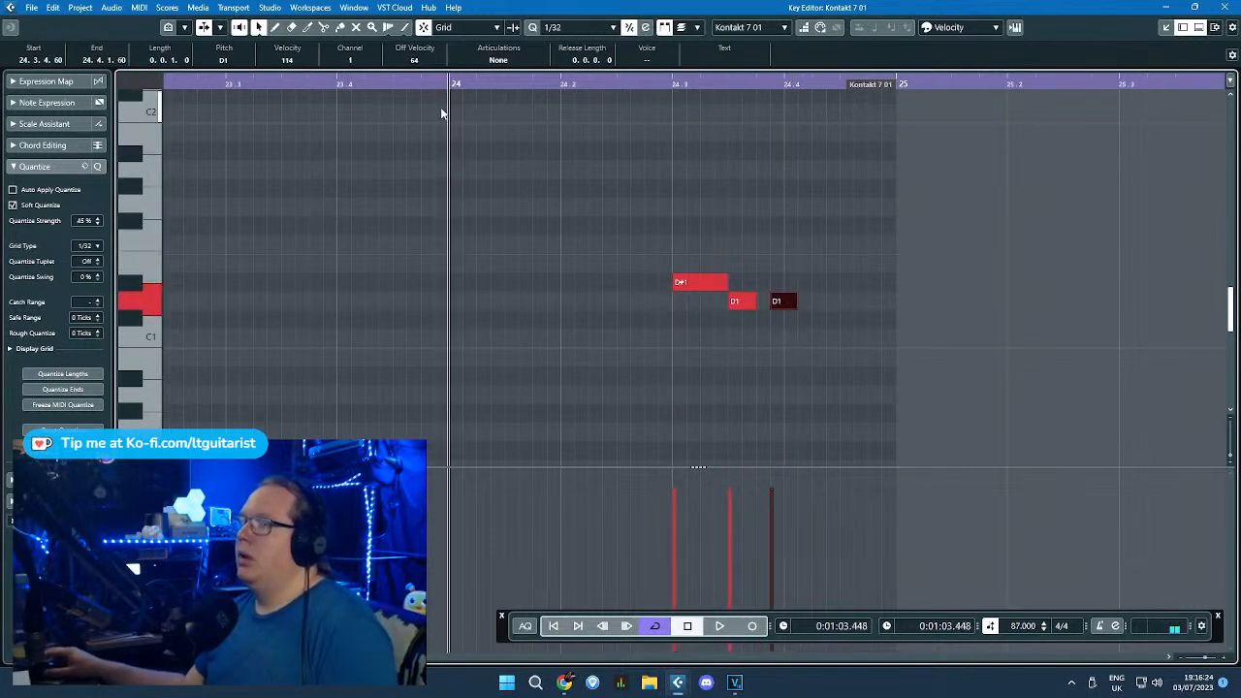
pyautogui.press('space')
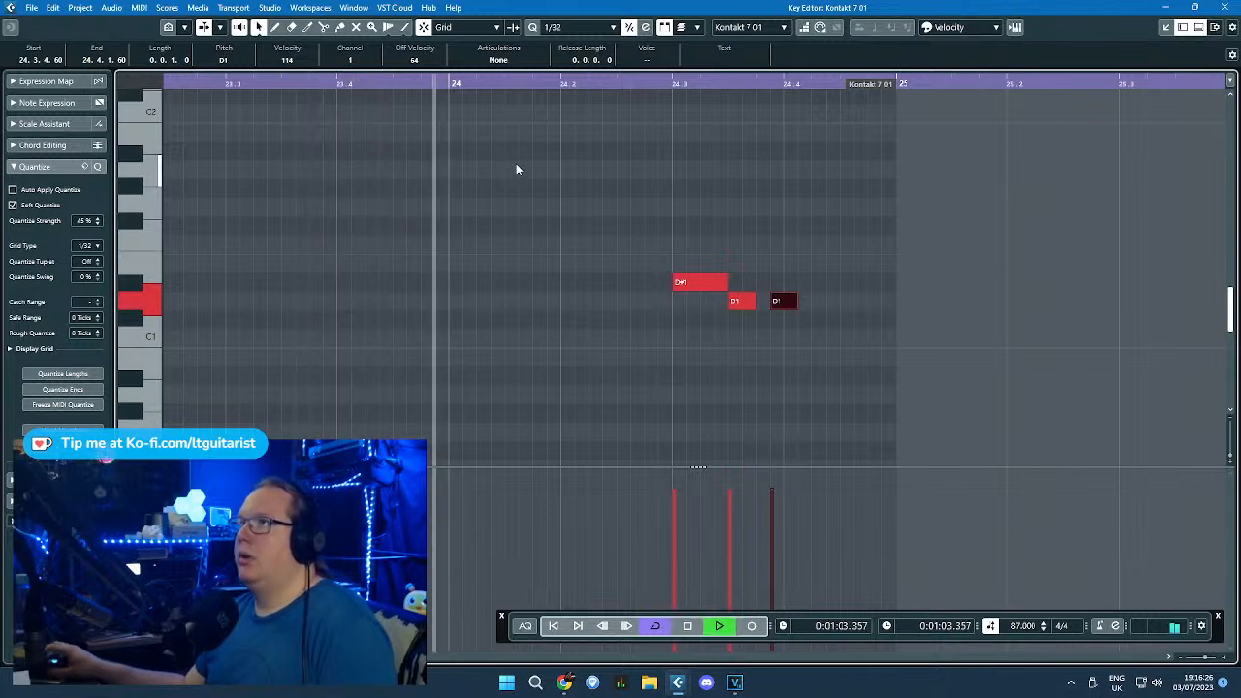
# Step: Shift all three fill notes to start at bar 24, place the last D1 at 24.2 with velocity 116, and audition the fill
pyautogui.hotkey('ctrl', 'a')
pyautogui.press('space')
pyautogui.moveTo(707, 280); pyautogui.dragTo(482, 279)
pyautogui.click(557, 300)
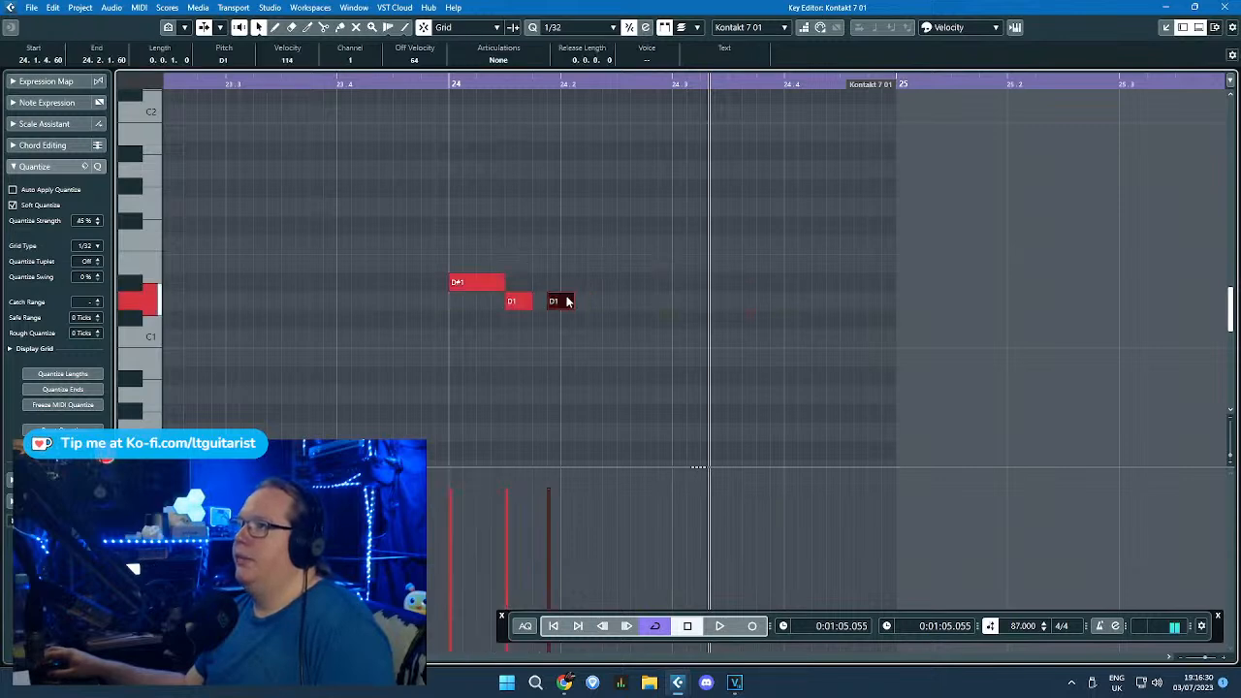
pyautogui.moveTo(556, 302); pyautogui.dragTo(570, 302)
pyautogui.moveTo(565, 488); pyautogui.dragTo(568, 483)
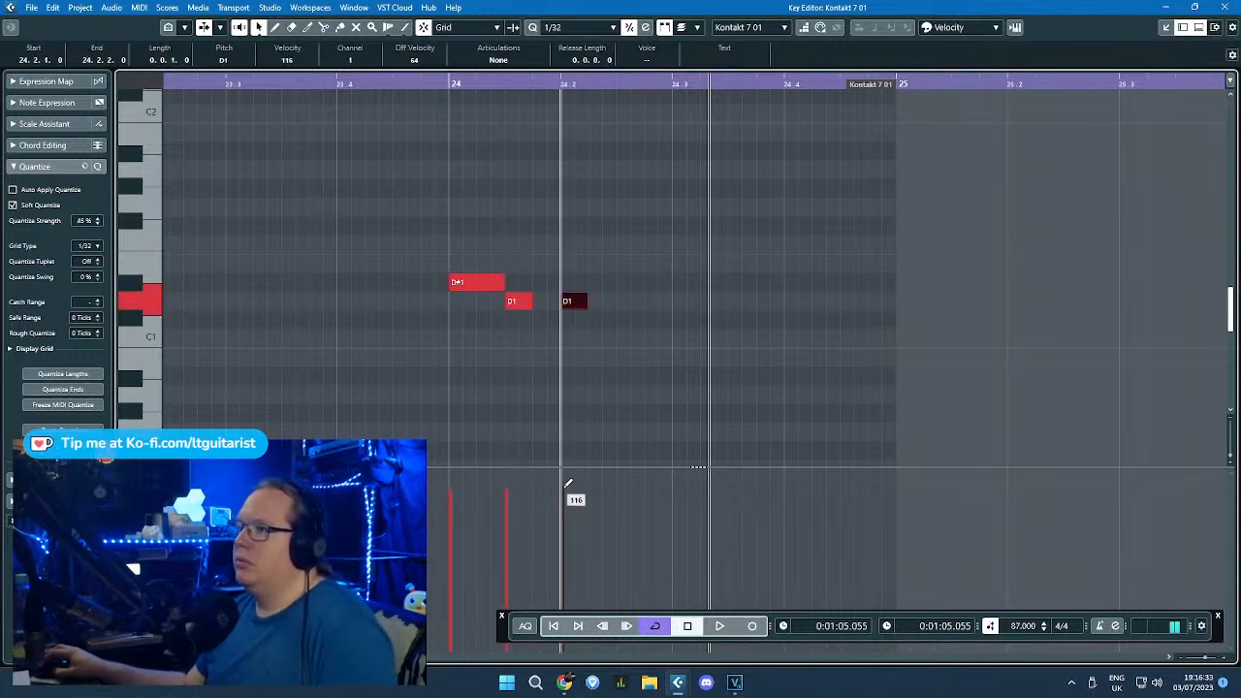
pyautogui.click(449, 86)
pyautogui.press('space')
pyautogui.press('space')
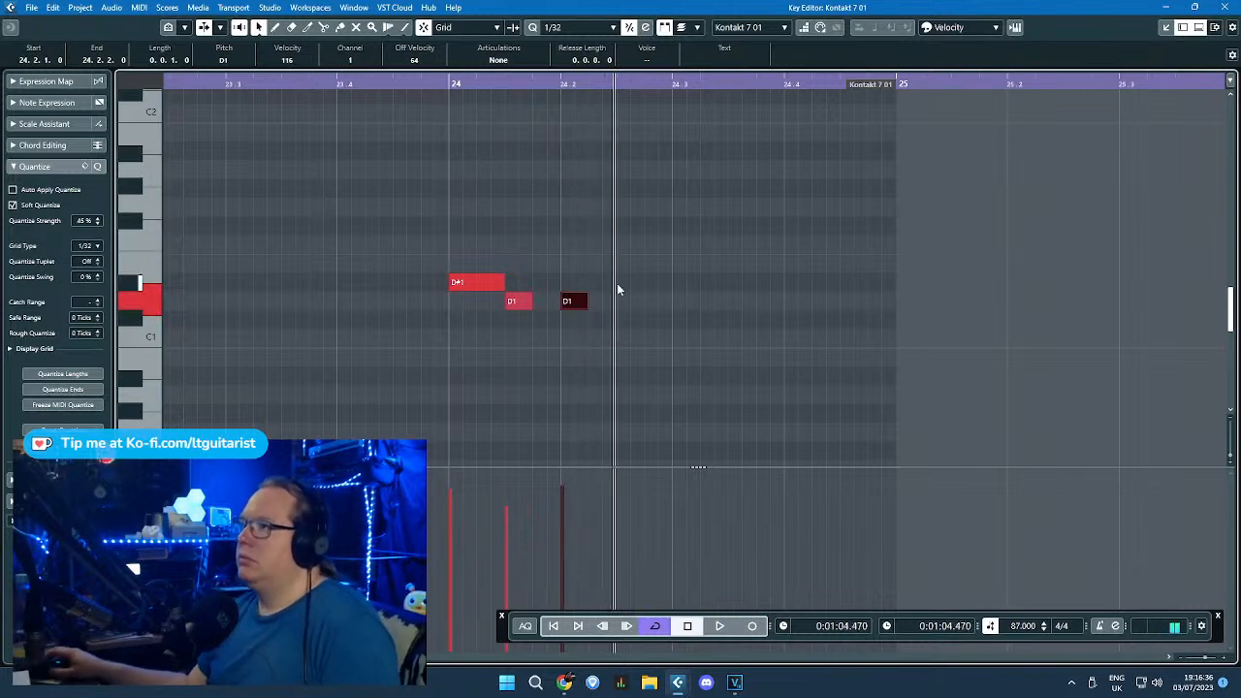
# Step: Add D1 notes at 24.2.2.60, 24.2.3 and 24.2.4, and set the last one's velocity to 111
pyautogui.scroll(3, 620, 285)
pyautogui.click(622, 297)
pyautogui.doubleClick(601, 380)
pyautogui.doubleClick(625, 375)
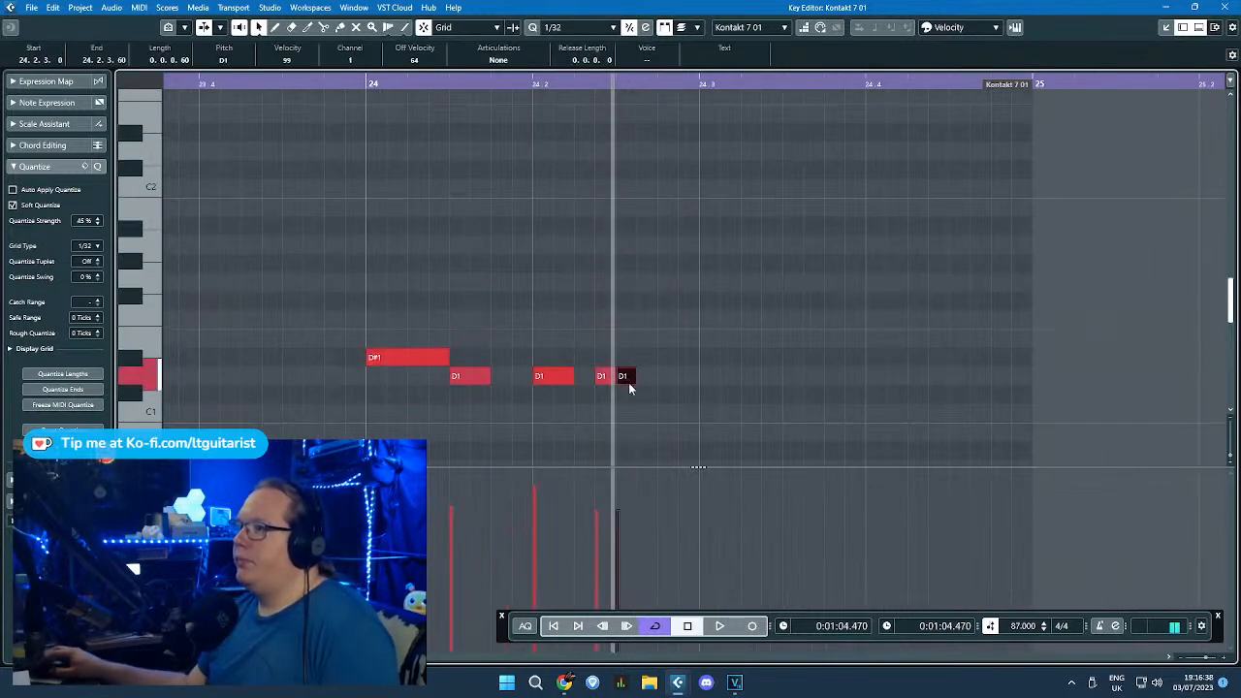
pyautogui.doubleClick(694, 379)
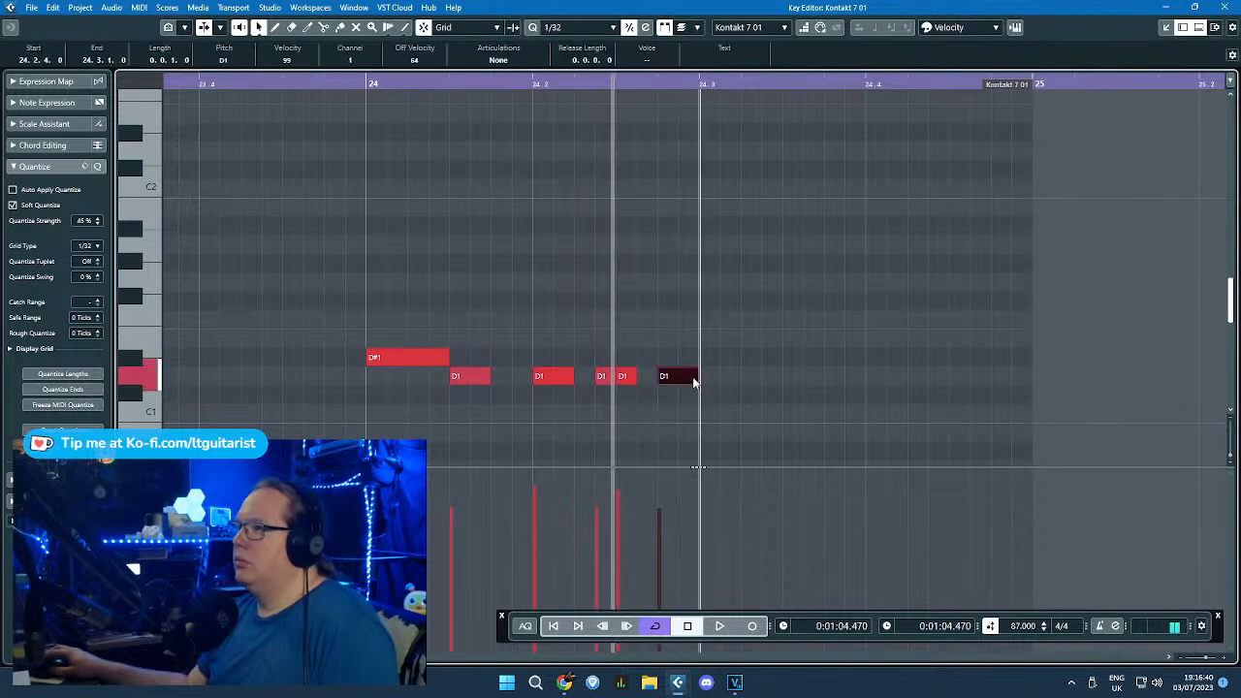
pyautogui.click(670, 492)
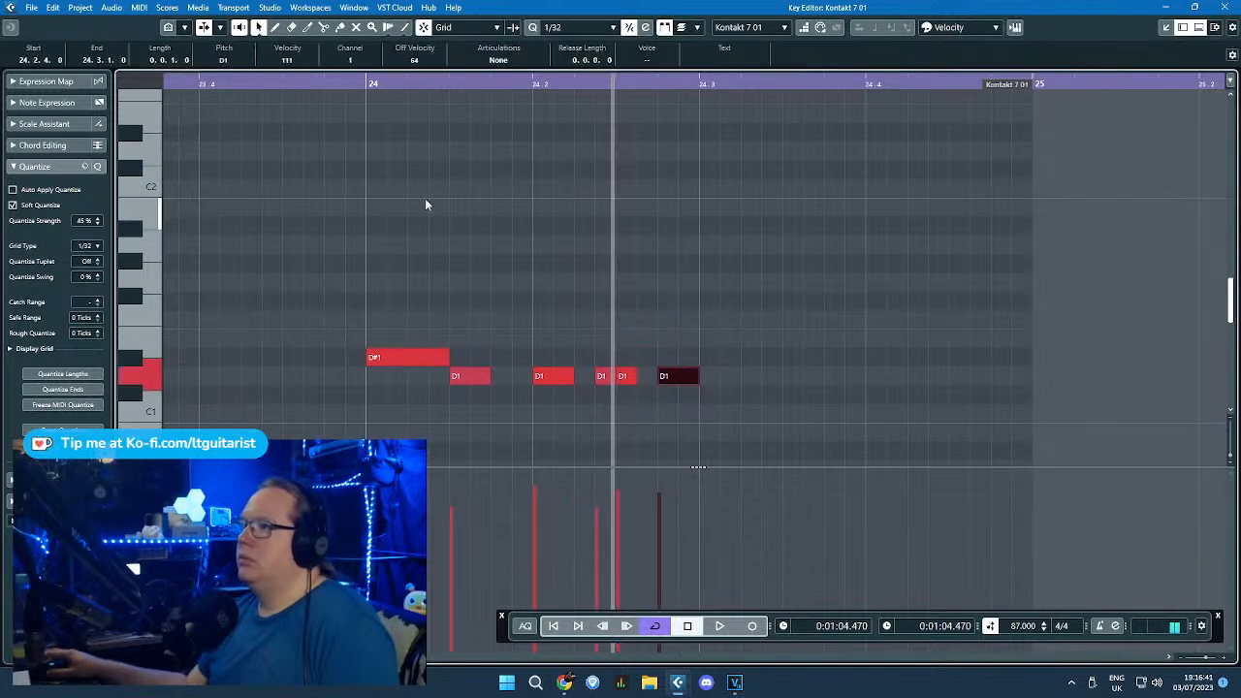
# Step: Audition the fill from bar 24, and move its last three D1 notes to 24.2.3, 24.2.4 and 24.3.2
pyautogui.click(364, 86)
pyautogui.press('space')
pyautogui.click(530, 184)
pyautogui.press('space')
pyautogui.moveTo(742, 294); pyautogui.dragTo(719, 380)
pyautogui.click(367, 83)
pyautogui.press('space')
pyautogui.click(636, 202)
pyautogui.press('space')
pyautogui.moveTo(719, 379); pyautogui.dragTo(760, 381)
# Step: Add four consecutive D1 notes from 24.3.4 to 24.4.3, and vary their velocities, accenting the second and setting the last to 107
pyautogui.keyDown('alt'); pyautogui.click(845, 378); pyautogui.keyUp('alt')
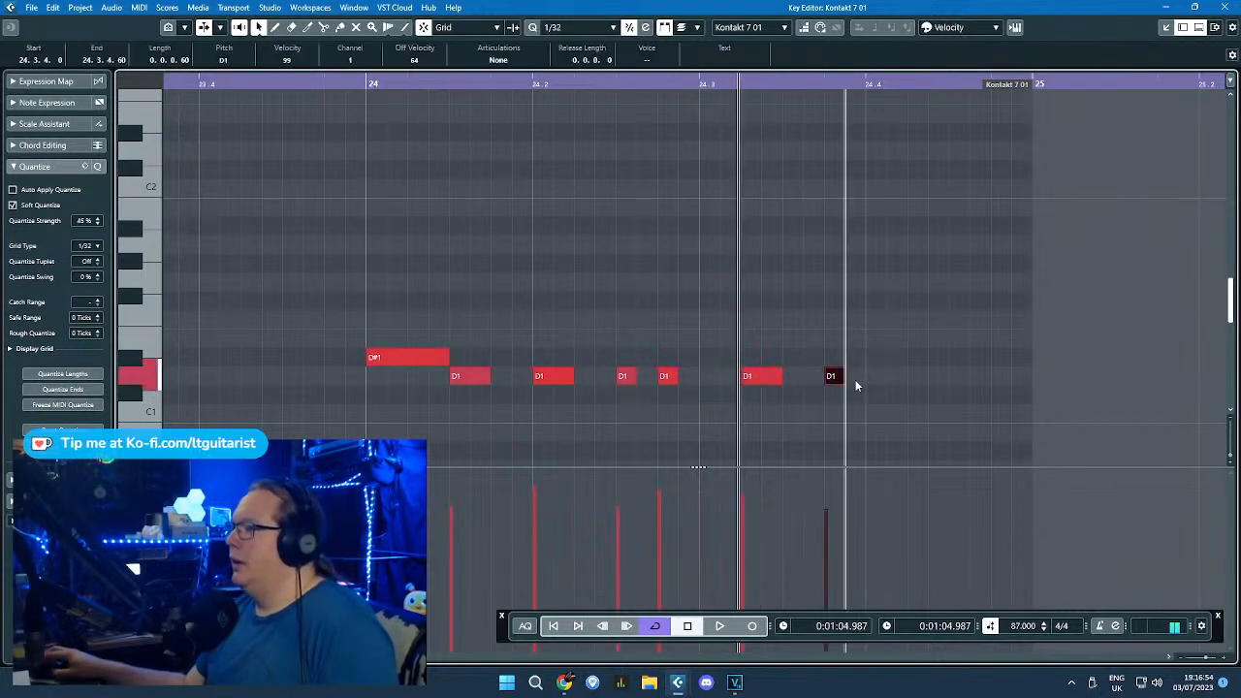
pyautogui.moveTo(865, 378); pyautogui.dragTo(984, 381)
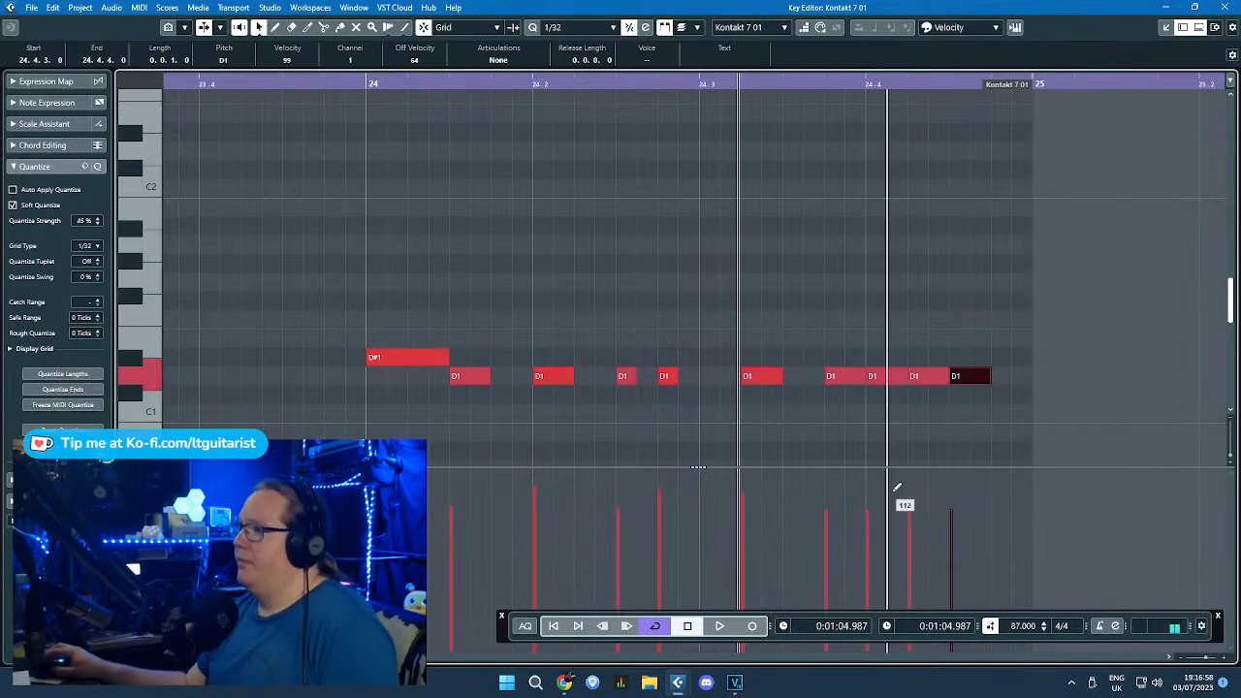
pyautogui.moveTo(841, 517); pyautogui.dragTo(972, 507)
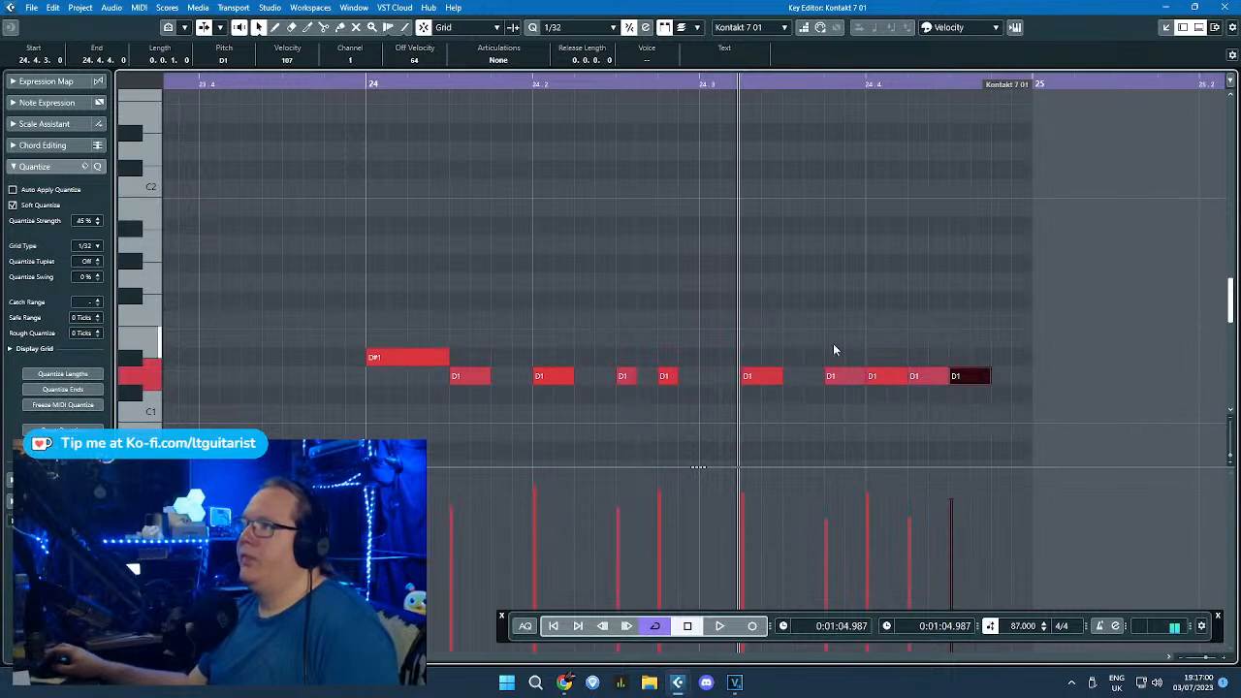
# Step: Try the 24.3.4 and 24.4 notes at G1 and F1, play bar 24, and return both notes to D1
pyautogui.moveTo(885, 379); pyautogui.dragTo(888, 320)
pyautogui.moveTo(853, 380); pyautogui.dragTo(852, 284)
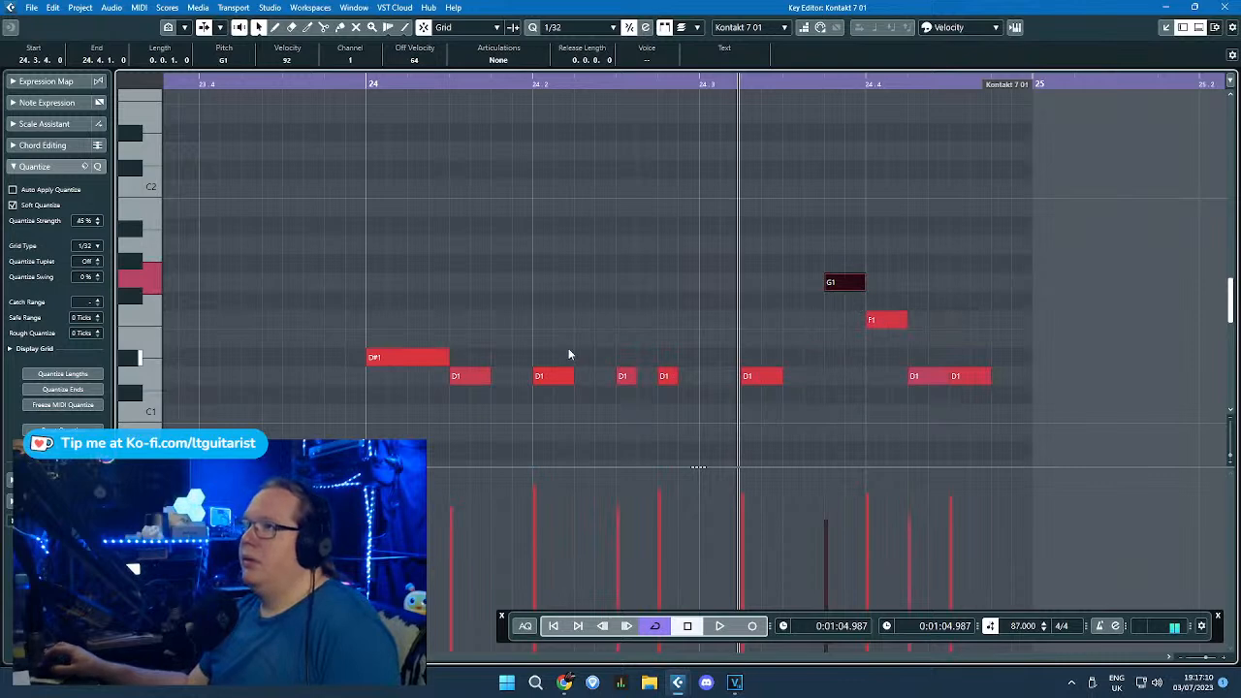
pyautogui.click(369, 95)
pyautogui.press('space')
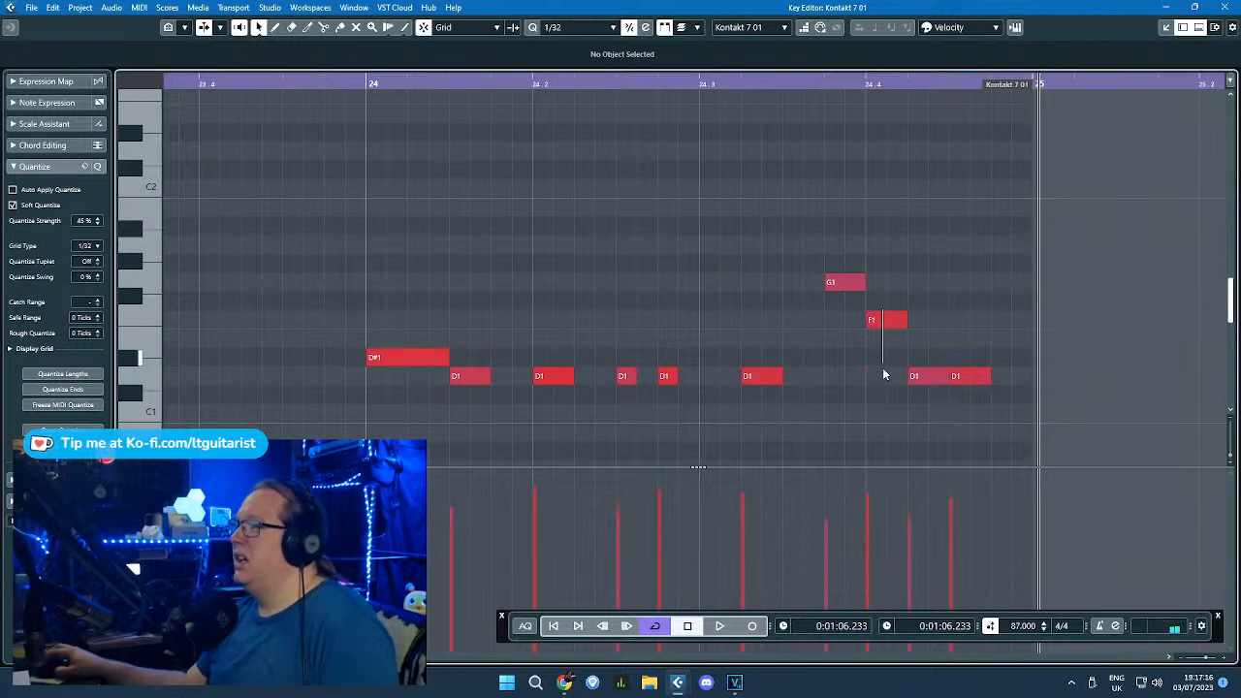
pyautogui.moveTo(881, 318); pyautogui.dragTo(878, 375)
pyautogui.moveTo(844, 287); pyautogui.dragTo(849, 375)
# Step: Close the Key Editor and play the arrangement from bar 23 to hear the new drum fill
pyautogui.click(1072, 155)
pyautogui.click(1220, 7)
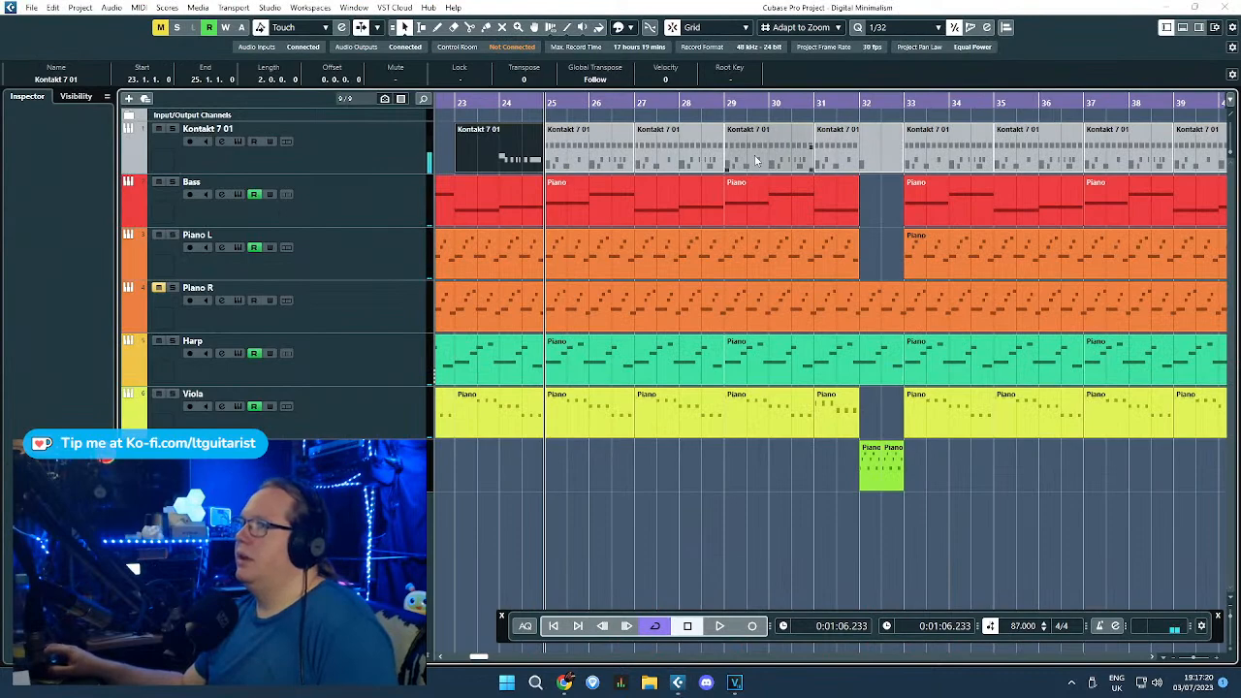
pyautogui.click(461, 105)
pyautogui.press('space')
# Step: Split the last Kontakt drum part at bar 40 and delete its second bar
pyautogui.scroll(-2, 533, 175)
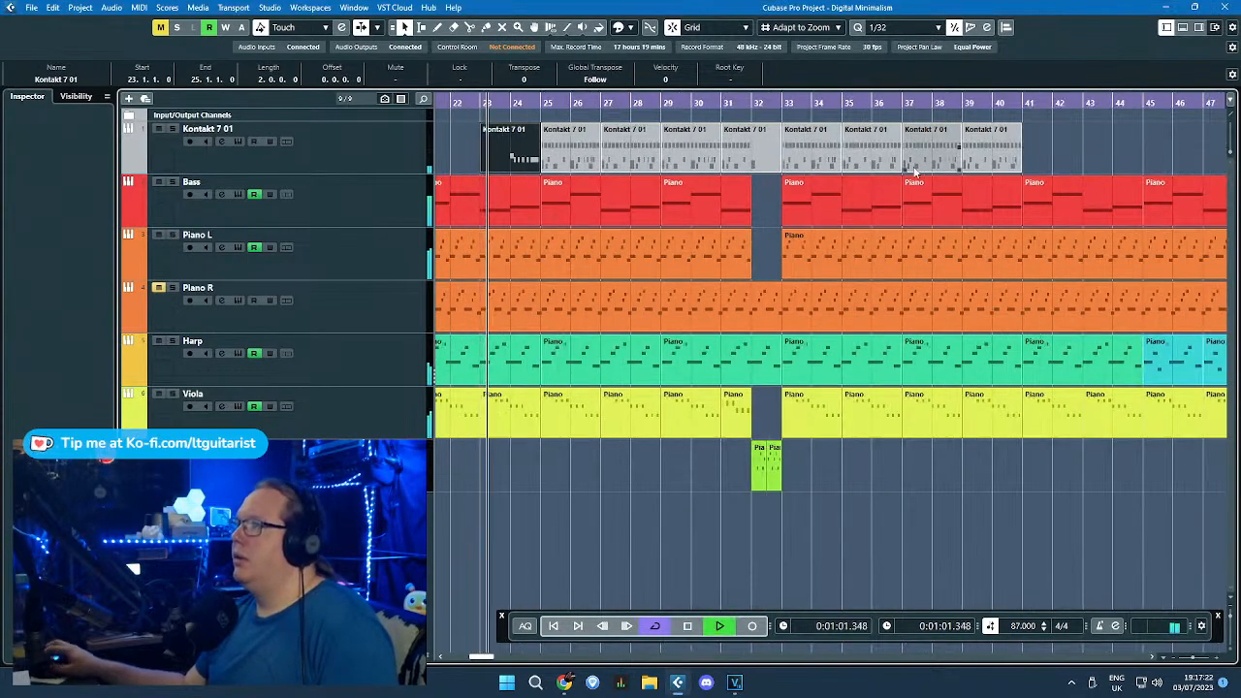
pyautogui.keyDown('alt'); pyautogui.click(1002, 151); pyautogui.keyUp('alt')
pyautogui.click(1004, 150)
pyautogui.press('Delete')
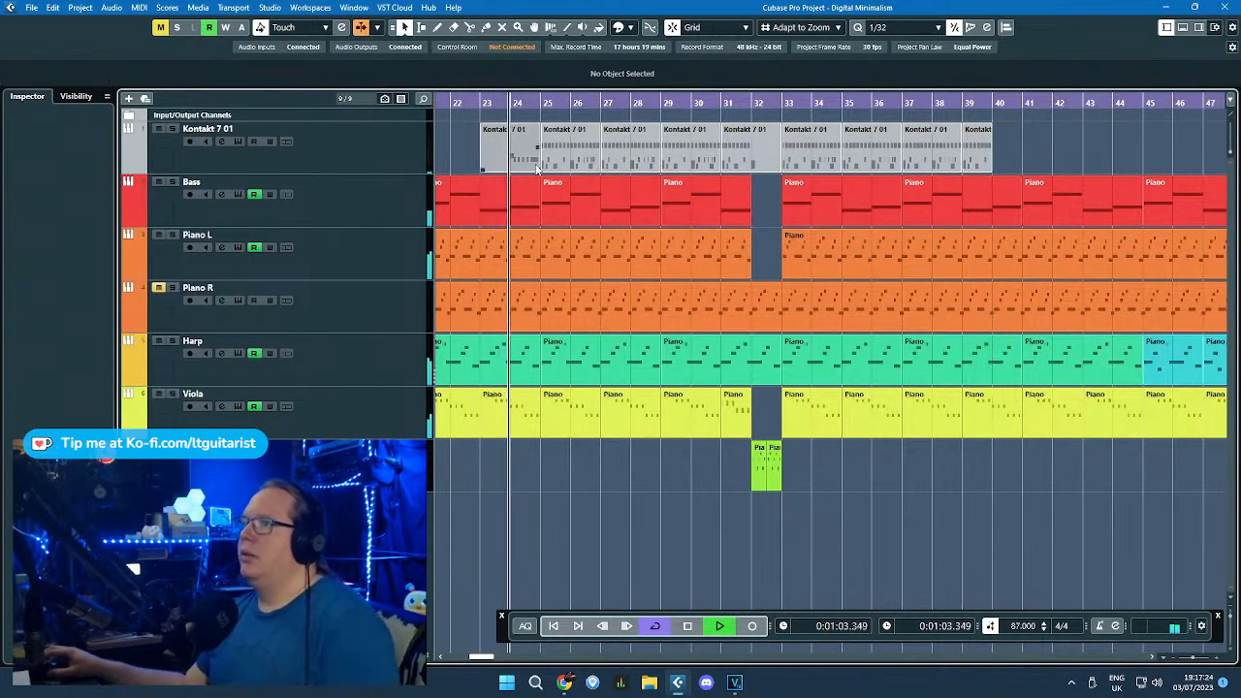
# Step: Split the fill part at bar 24, copy its second bar to bar 40, and glue the original part back together
pyautogui.keyDown('alt'); pyautogui.click(520, 163); pyautogui.keyUp('alt')
pyautogui.click(522, 164)
pyautogui.moveTo(522, 164); pyautogui.dragTo(1002, 157)
pyautogui.keyDown('alt'); pyautogui.click(511, 161); pyautogui.keyUp('alt')
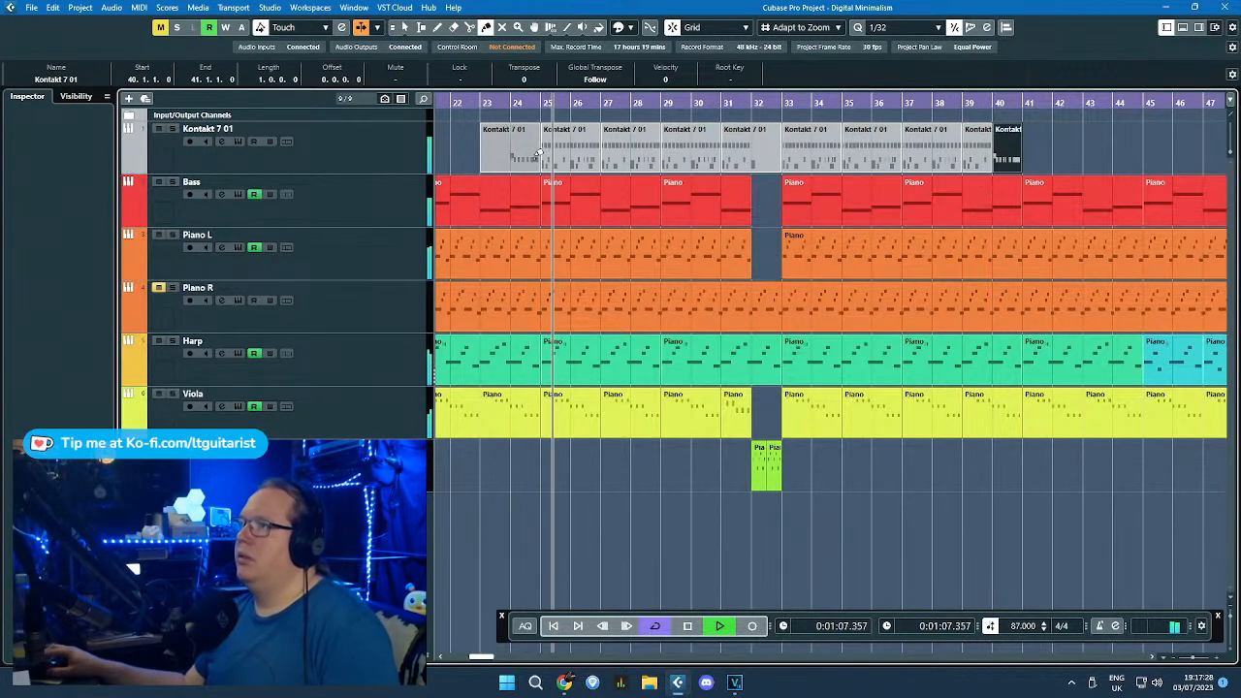
# Step: Glue the Kontakt 7 01 parts from bar 33 to bar 40 into one part
pyautogui.press('4')
pyautogui.click(825, 145)
pyautogui.click(824, 145)
pyautogui.click(823, 144)
pyautogui.press('1')
# Step: Glue the Kontakt 7 01 parts from bar 25 to 33 together, and join the bar 40 part to the part starting at bar 33
pyautogui.press('4')
pyautogui.click(588, 146)
pyautogui.click(588, 146)
pyautogui.click(587, 146)
pyautogui.press('1')
pyautogui.press('4')
pyautogui.click(951, 130)
pyautogui.press('1')
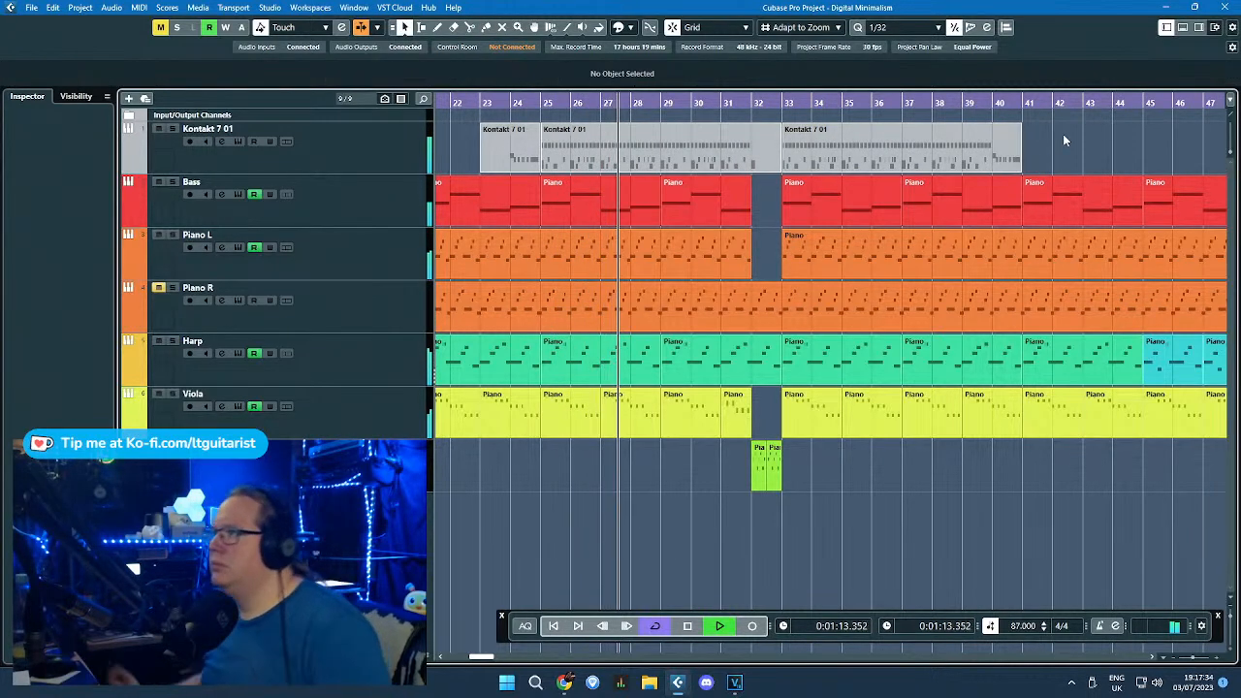
pyautogui.click(1063, 141)
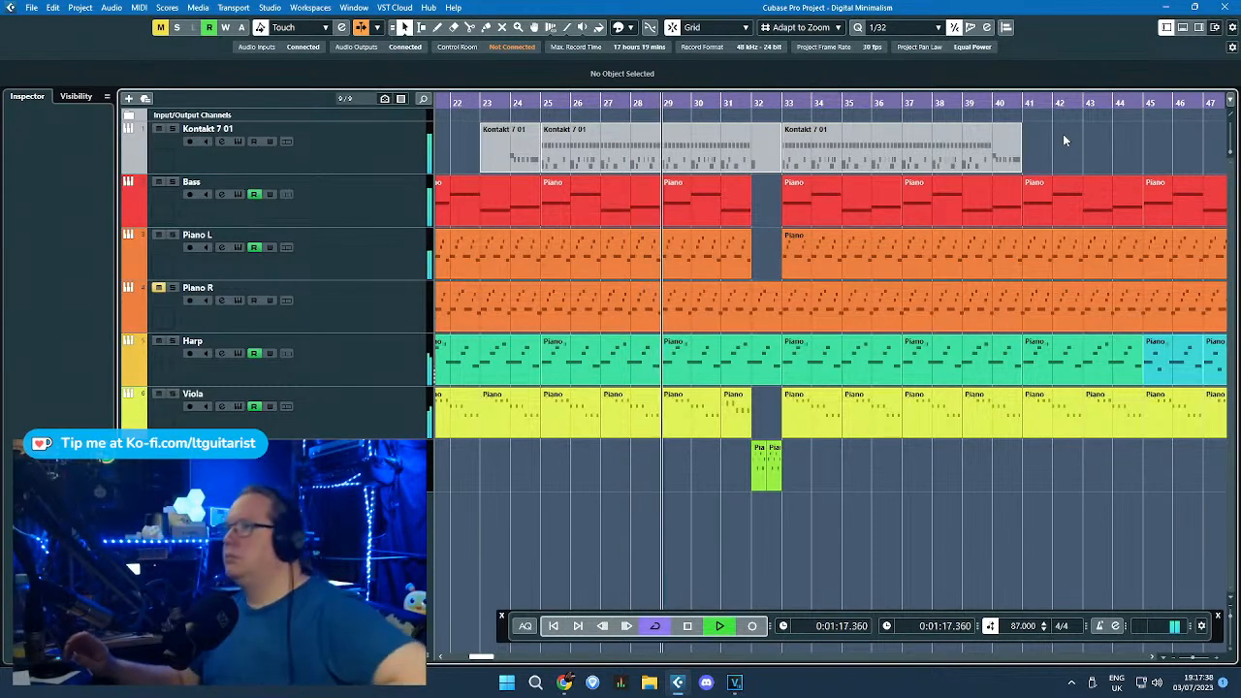
# Step: Review the arrangement around the break at bar 32 during playback, stopping shortly after bar 33
pyautogui.scroll(-4, 734, 238)
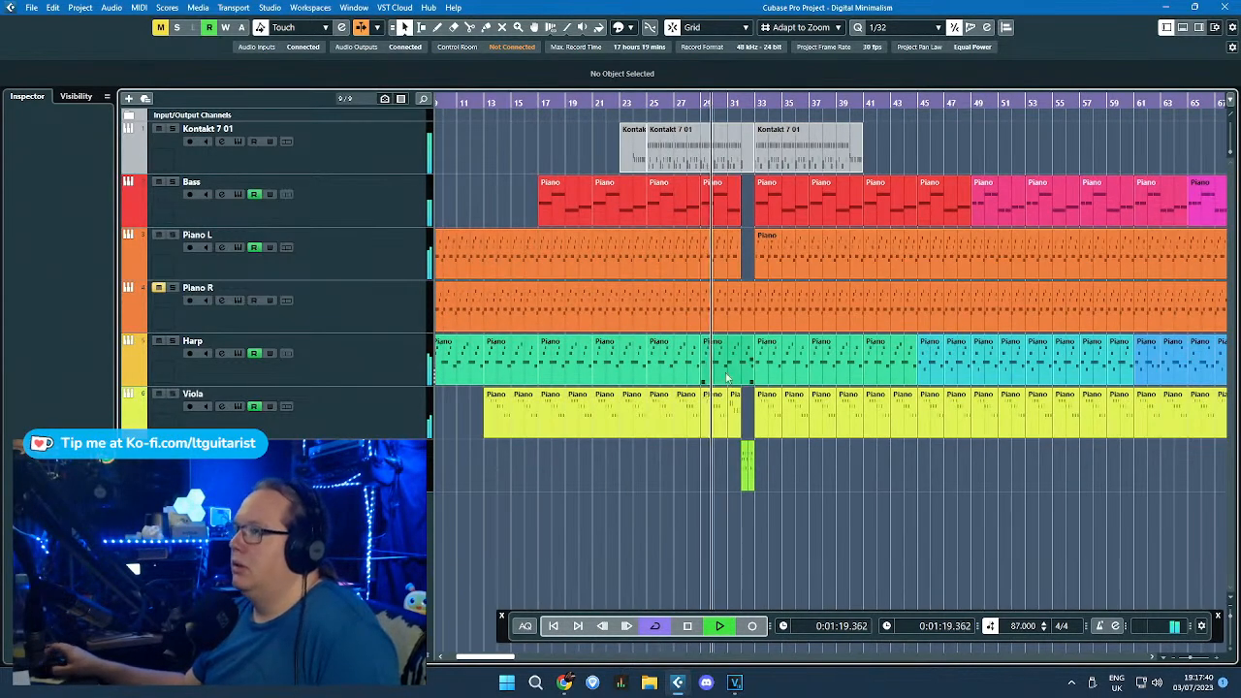
pyautogui.scroll(3, 731, 387)
pyautogui.scroll(-3, 740, 490)
pyautogui.scroll(3, 637, 494)
pyautogui.scroll(-2, 689, 481)
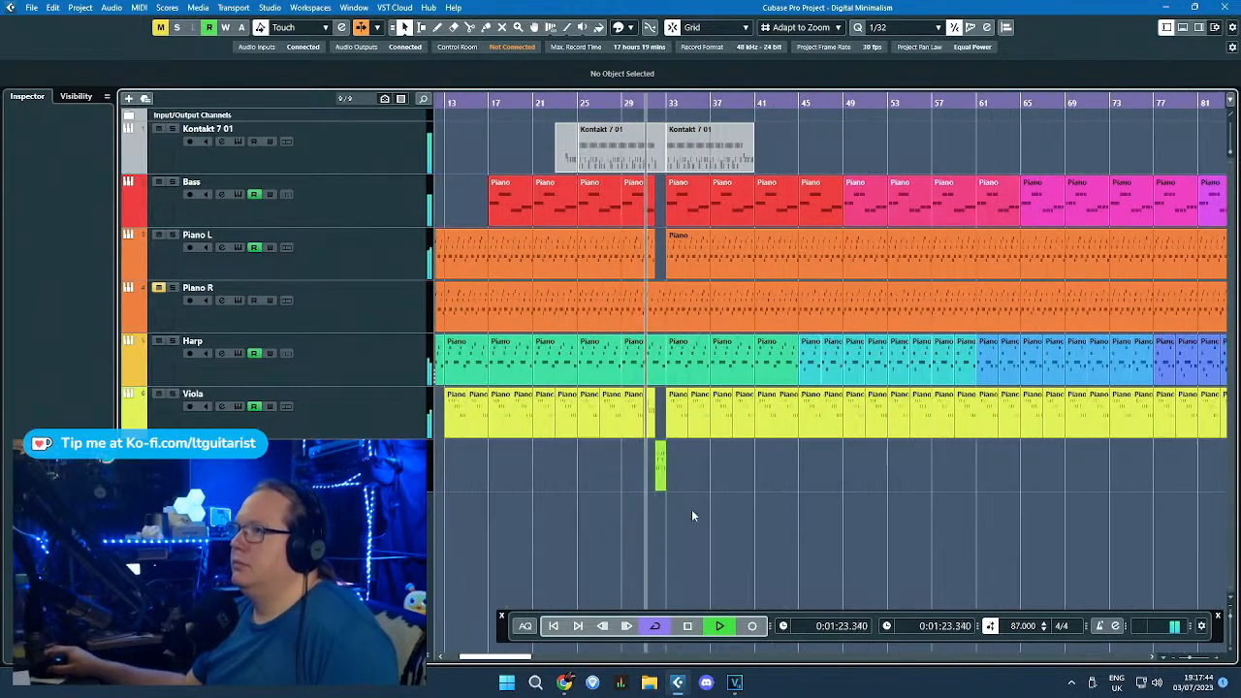
pyautogui.scroll(5, 642, 535)
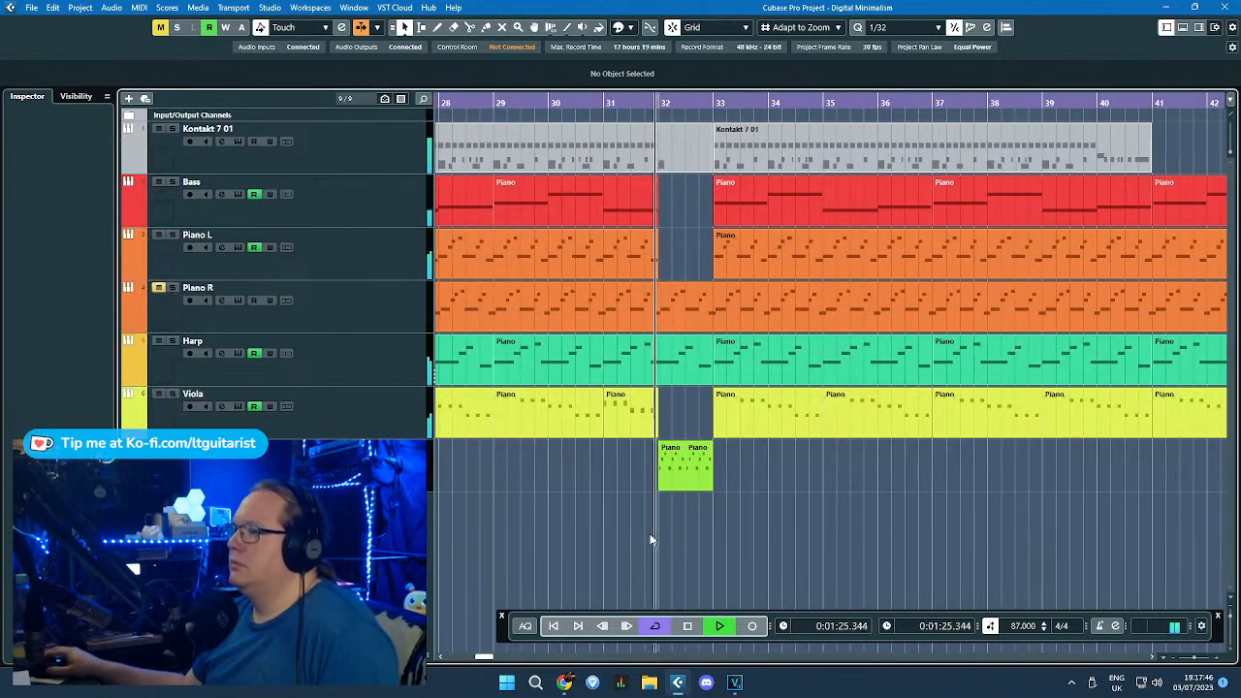
pyautogui.scroll(2, 649, 534)
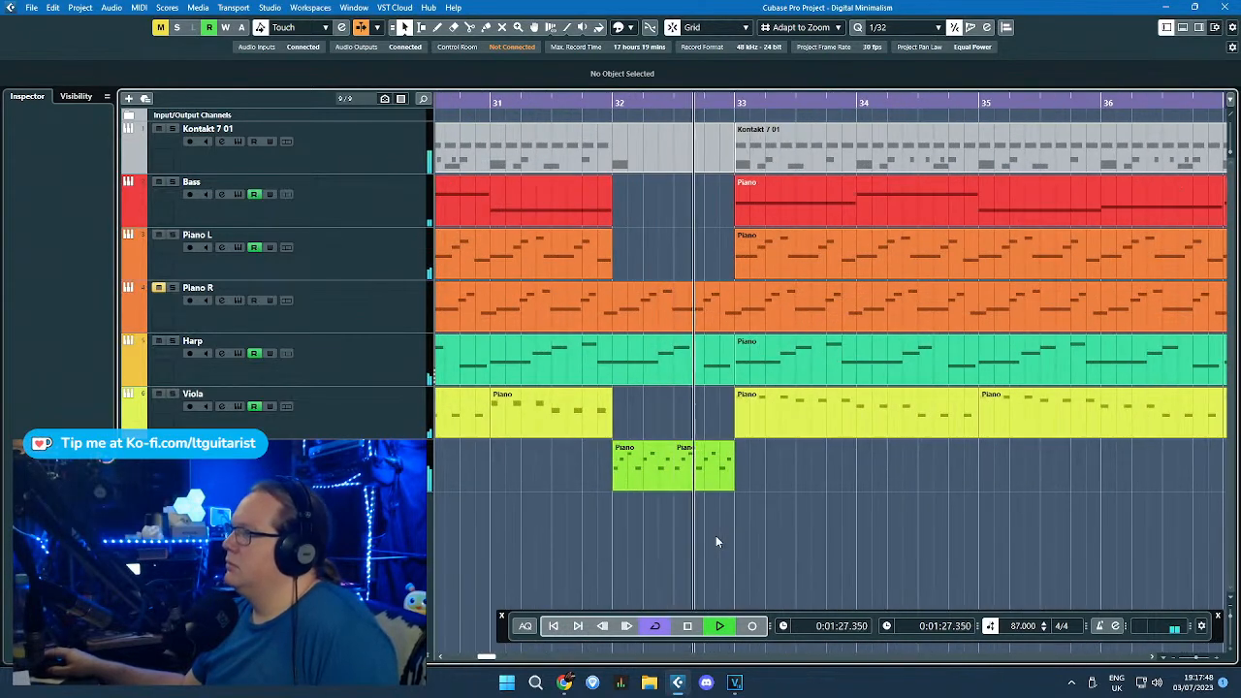
pyautogui.scroll(-3, 707, 540)
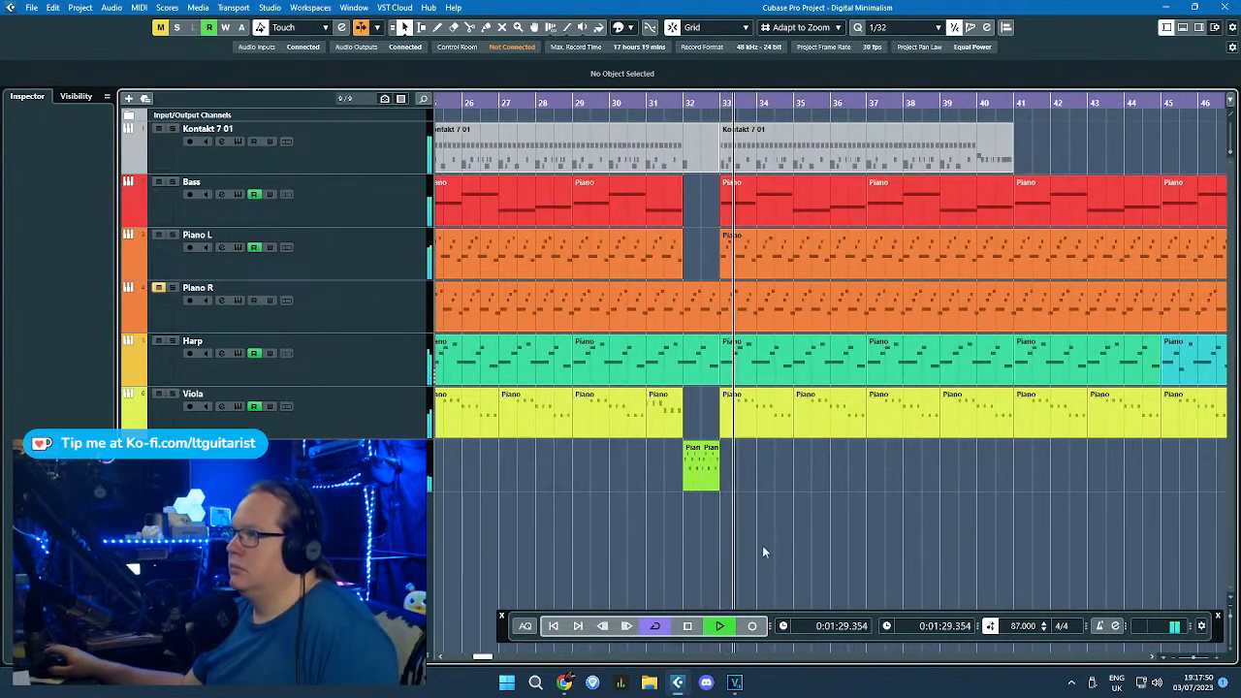
pyautogui.press('space')
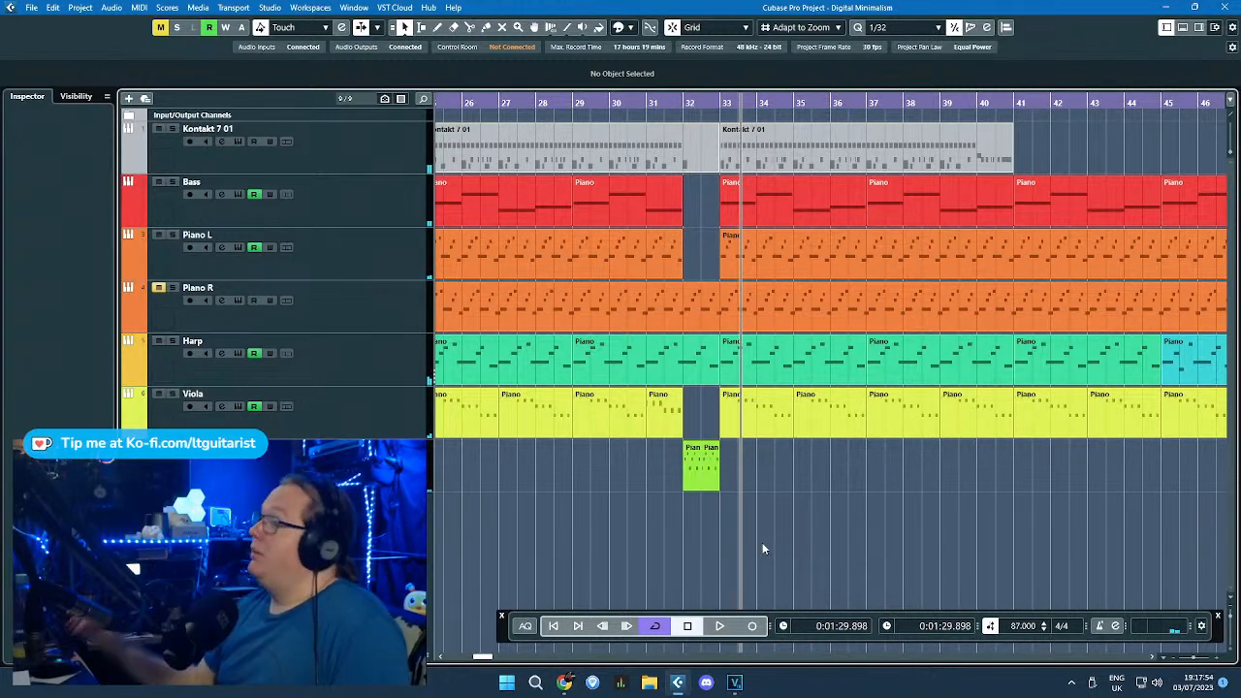
# Step: Replay the arrangement from bar 32 to listen to the transition into bar 33
pyautogui.scroll(3, 764, 549)
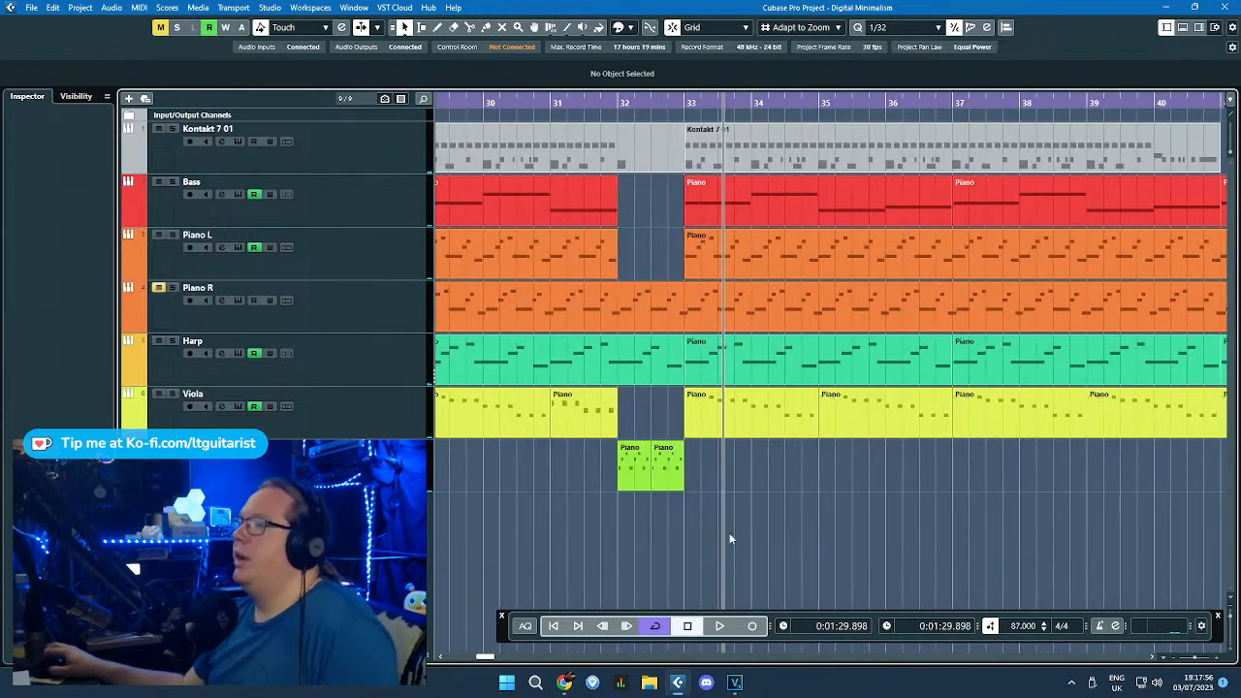
pyautogui.scroll(-4, 720, 516)
pyautogui.click(692, 103)
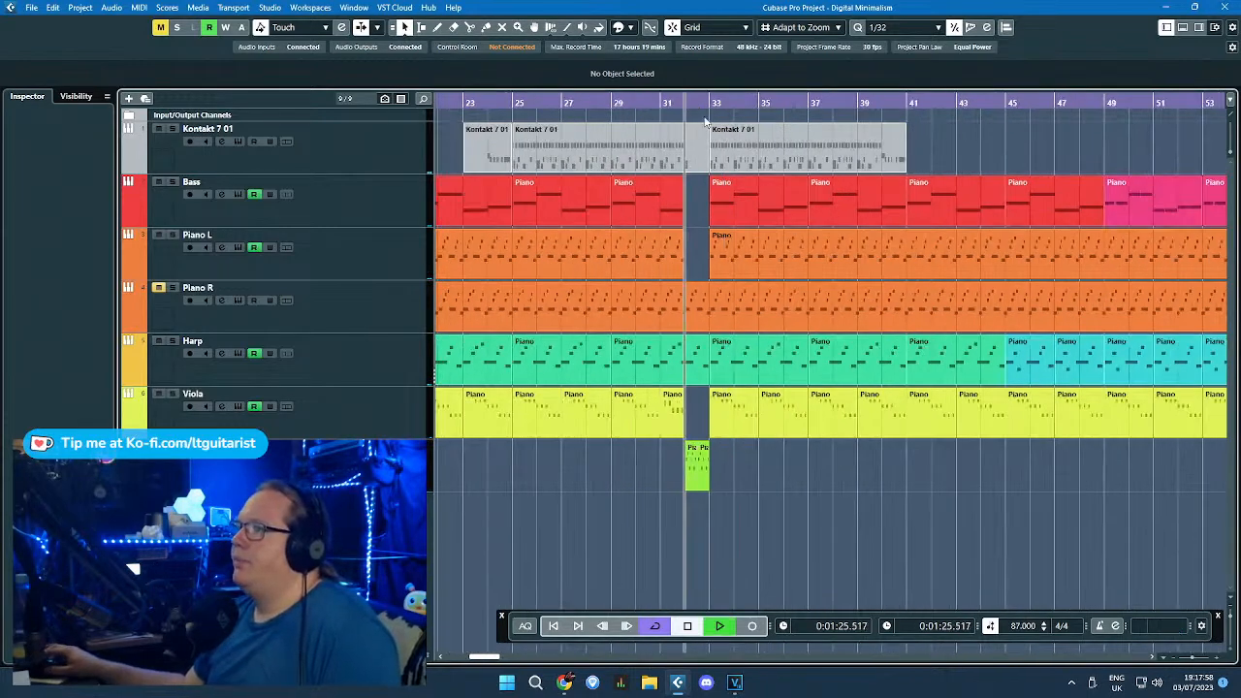
pyautogui.press('space')
pyautogui.scroll(4, 722, 203)
pyautogui.scroll(-8, 641, 306)
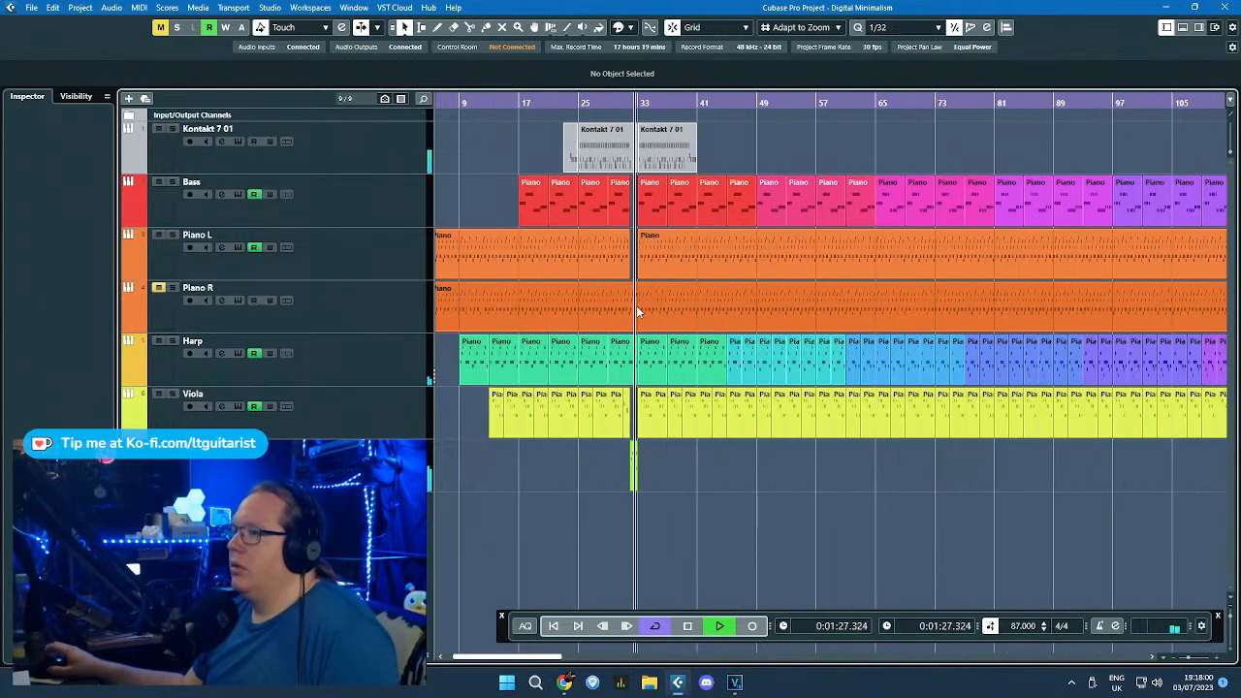
pyautogui.scroll(2, 530, 333)
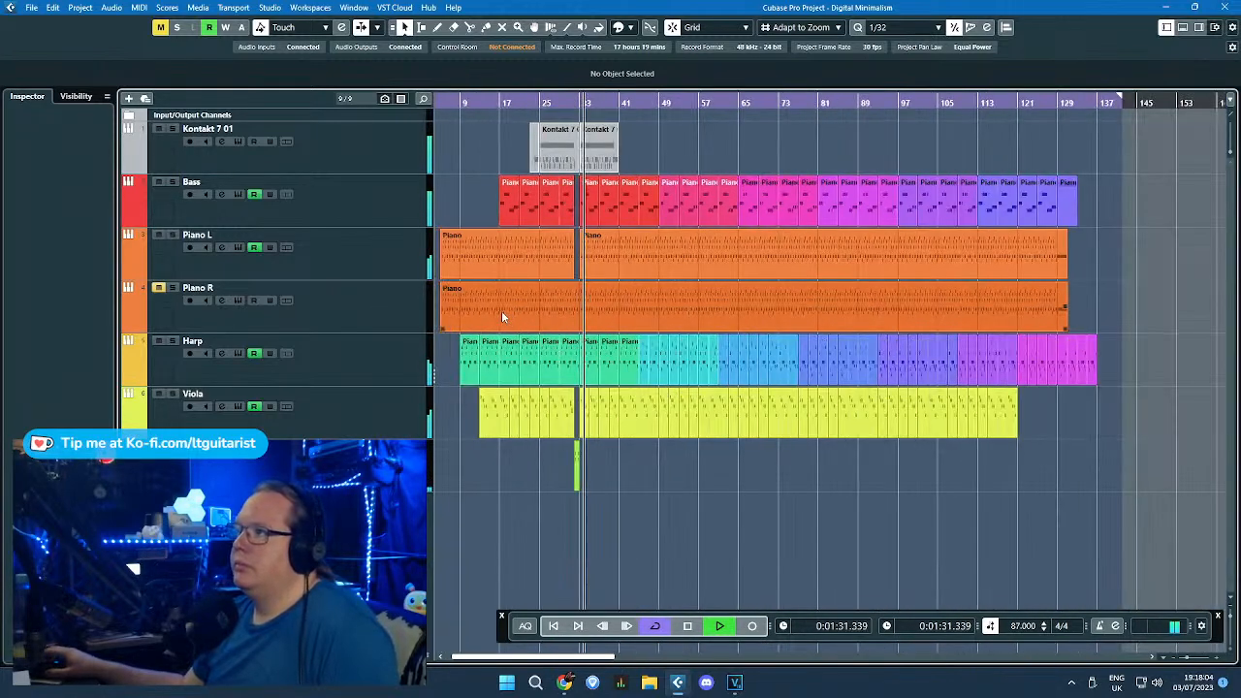
pyautogui.press('space')
# Step: Solo the Harp track and play its closing section from about bar 128
pyautogui.click(407, 375)
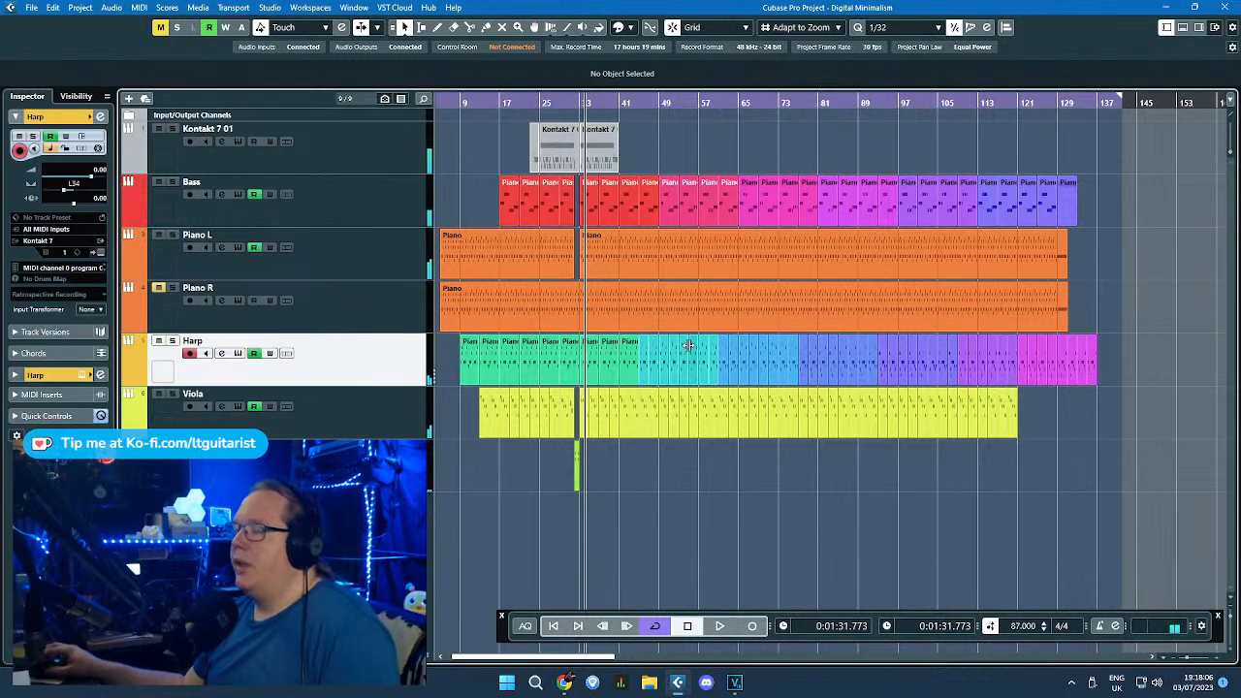
pyautogui.click(1054, 102)
pyautogui.press('s')
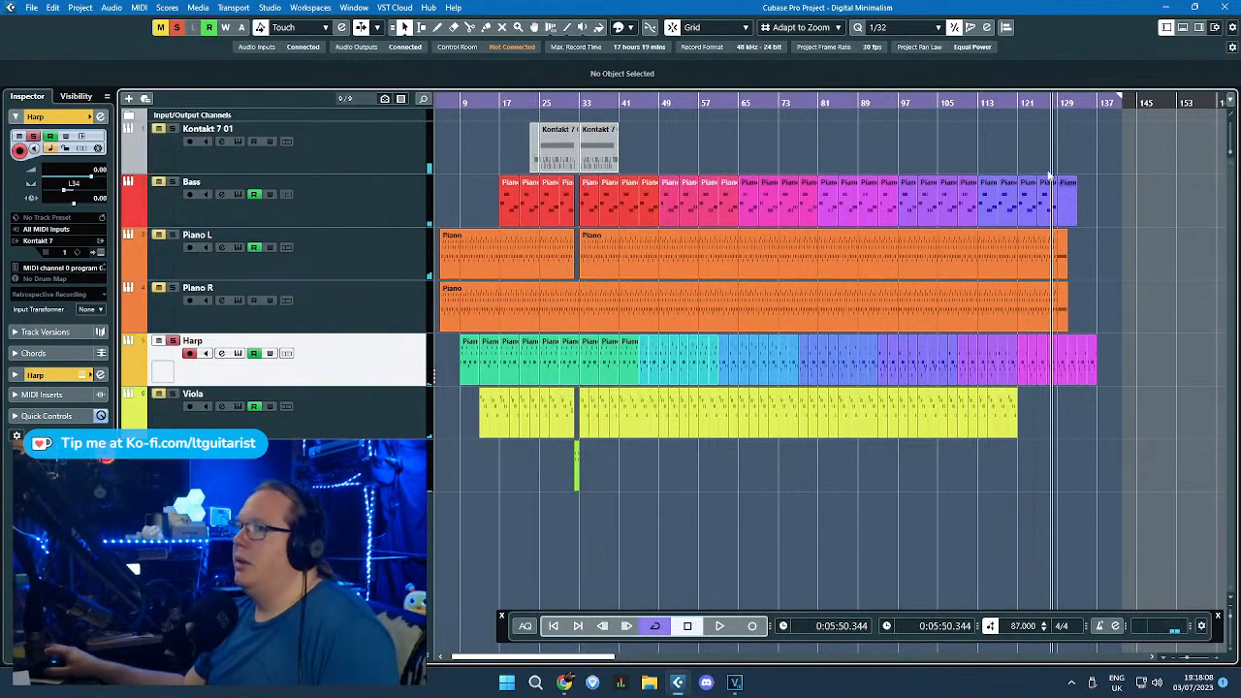
pyautogui.press('space')
pyautogui.scroll(7, 1078, 261)
pyautogui.scroll(-8, 1055, 228)
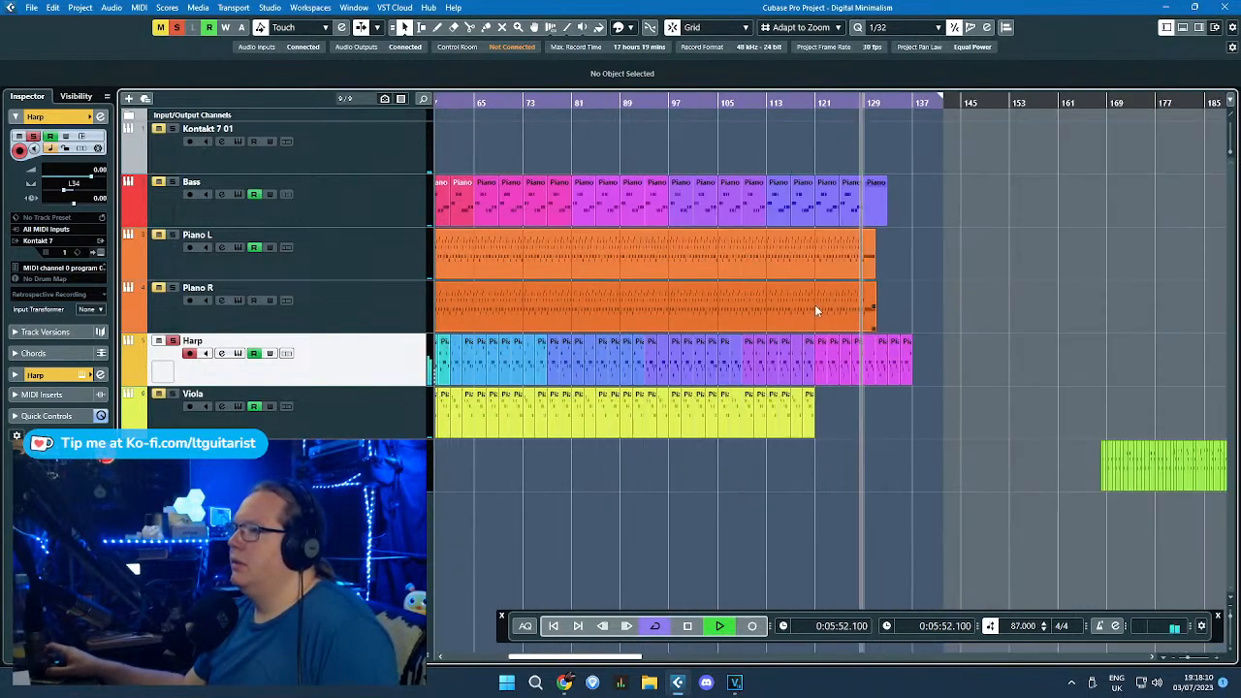
pyautogui.hscroll(-3, 569, 469)
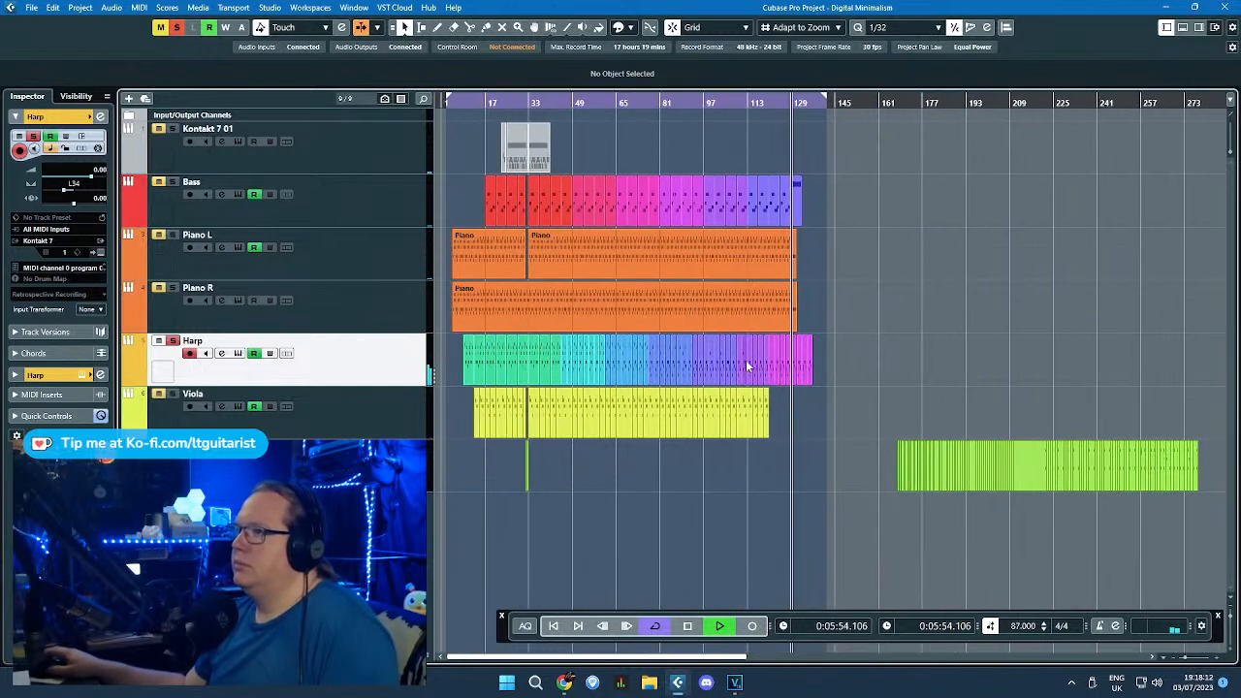
# Step: Delete the green Harp parts between bars 33 and 45
pyautogui.click(554, 362)
pyautogui.scroll(3, 558, 364)
pyautogui.press('Delete')
pyautogui.moveTo(561, 368); pyautogui.dragTo(613, 363)
pyautogui.press('Delete')
pyautogui.click(585, 368)
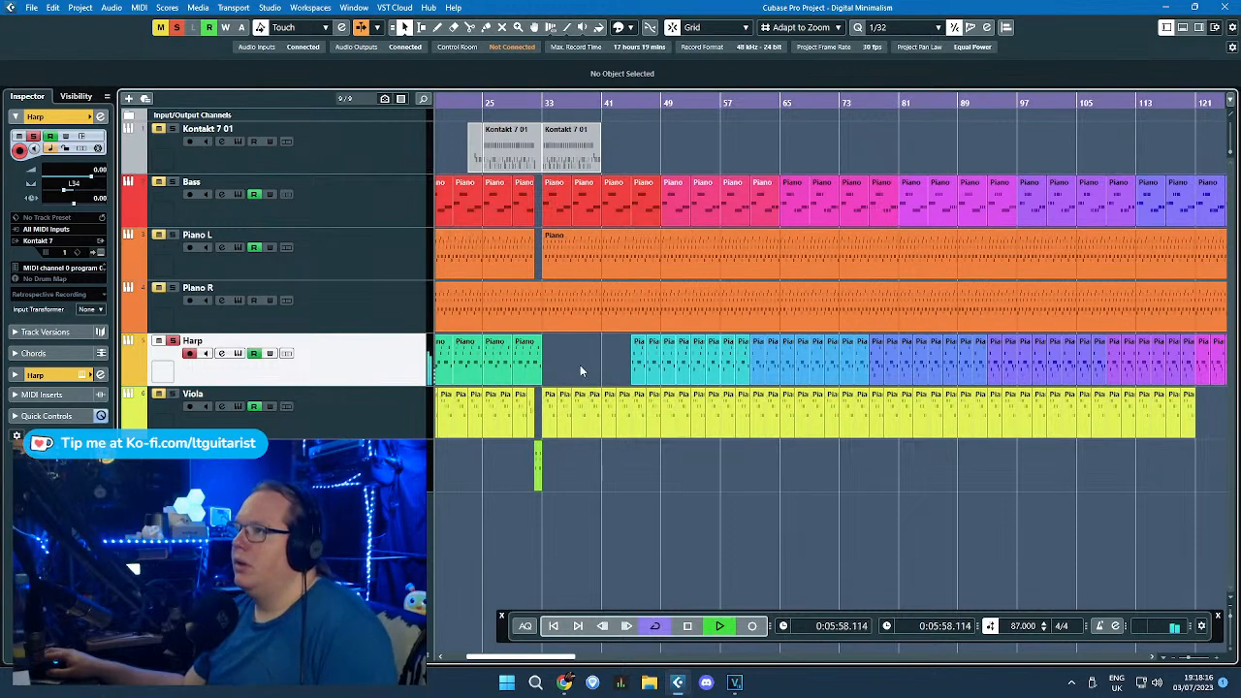
# Step: Audition the soloed Harp track from around bar 81
pyautogui.scroll(-2, 579, 364)
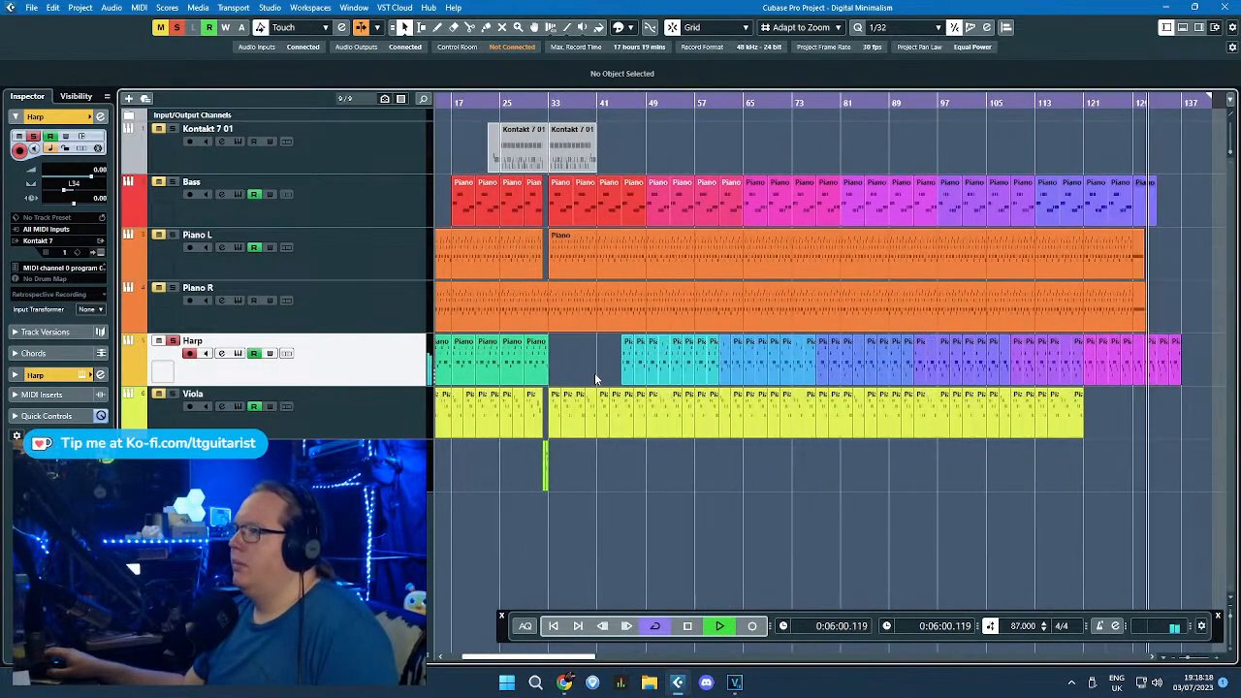
pyautogui.moveTo(596, 374); pyautogui.dragTo(1183, 381)
pyautogui.press('space')
pyautogui.click(1150, 435)
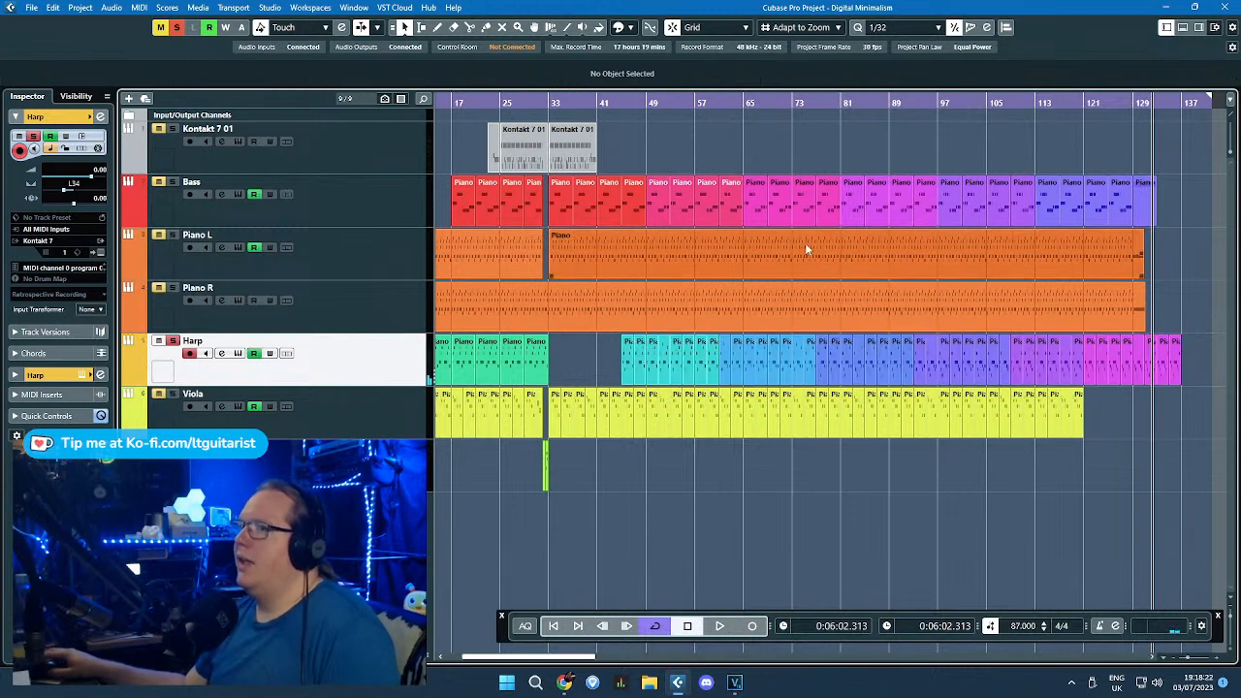
pyautogui.click(846, 104)
pyautogui.press('space')
pyautogui.scroll(8, 849, 281)
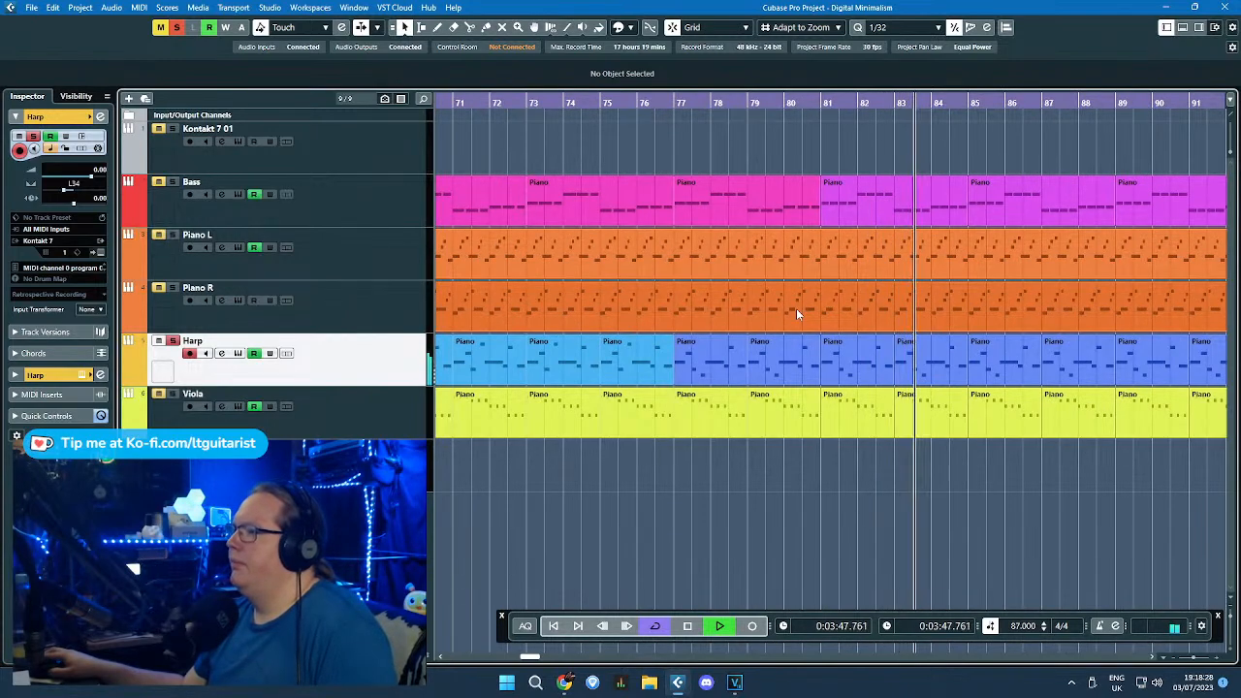
pyautogui.scroll(-8, 795, 308)
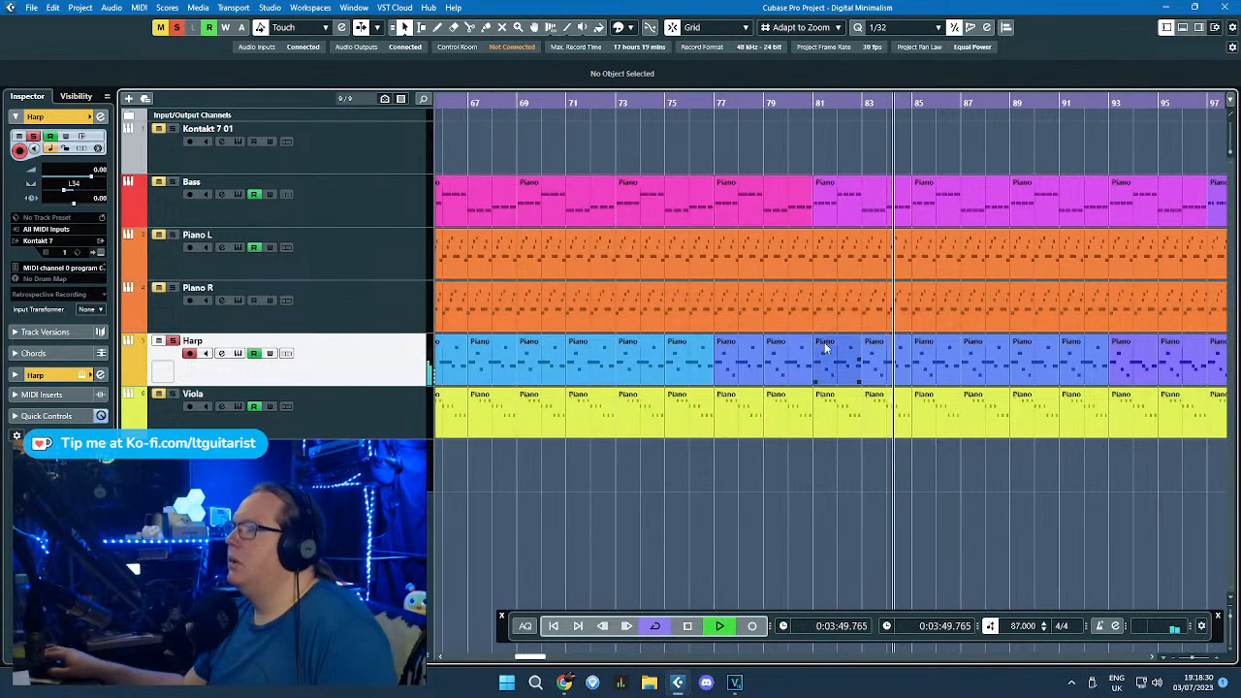
pyautogui.scroll(4, 849, 381)
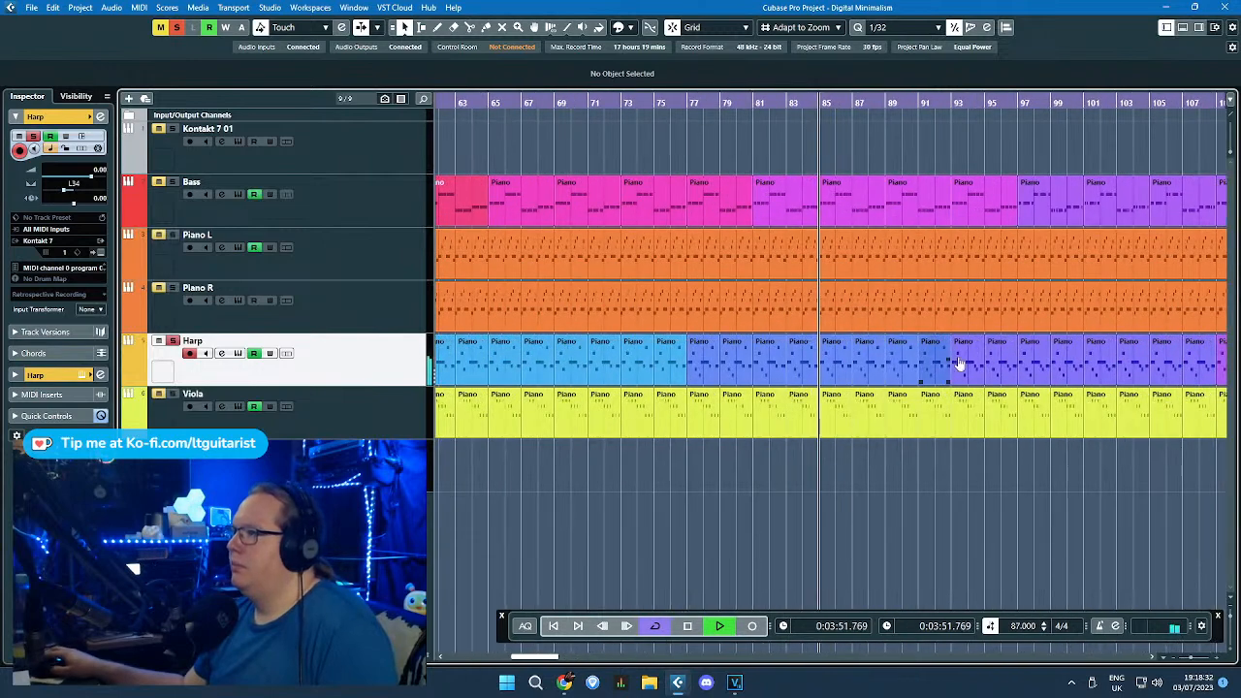
# Step: Audition the soloed Harp pattern starting at bar 93
pyautogui.press('space')
pyautogui.click(950, 109)
pyautogui.press('space')
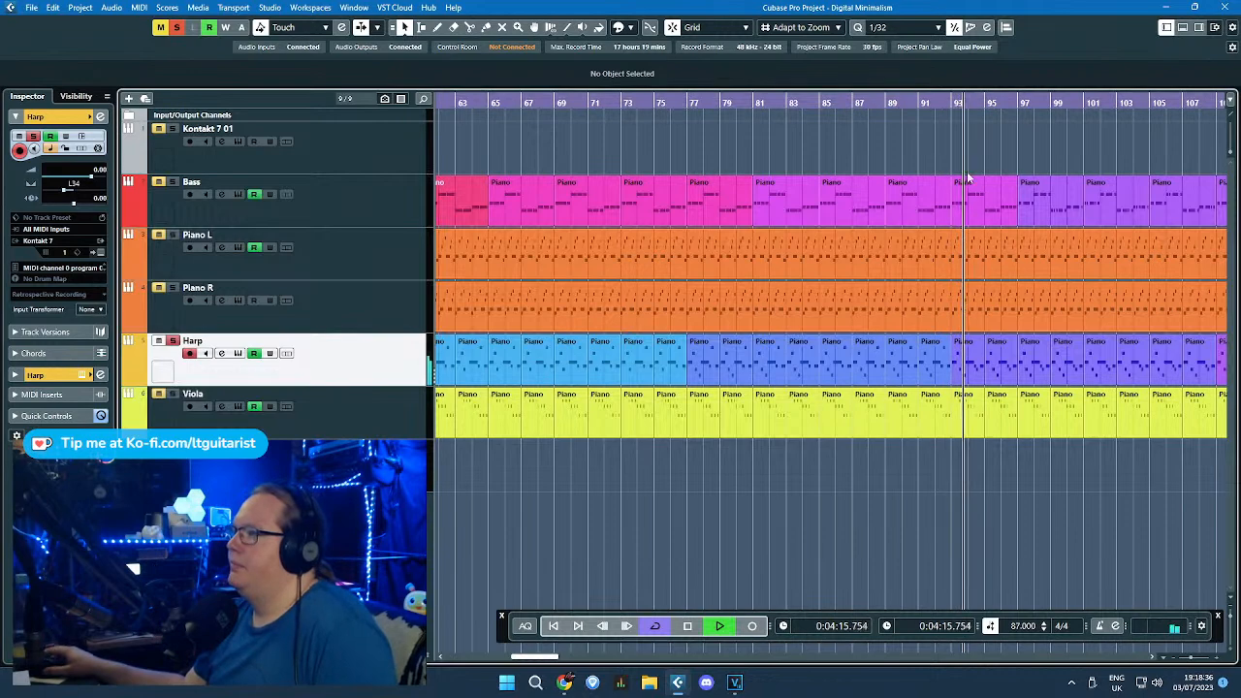
pyautogui.scroll(-3, 948, 370)
# Step: Copy the two-bar Harp part from bar 93 to bar 33 and duplicate it to fill bars 33 to 41
pyautogui.click(957, 368)
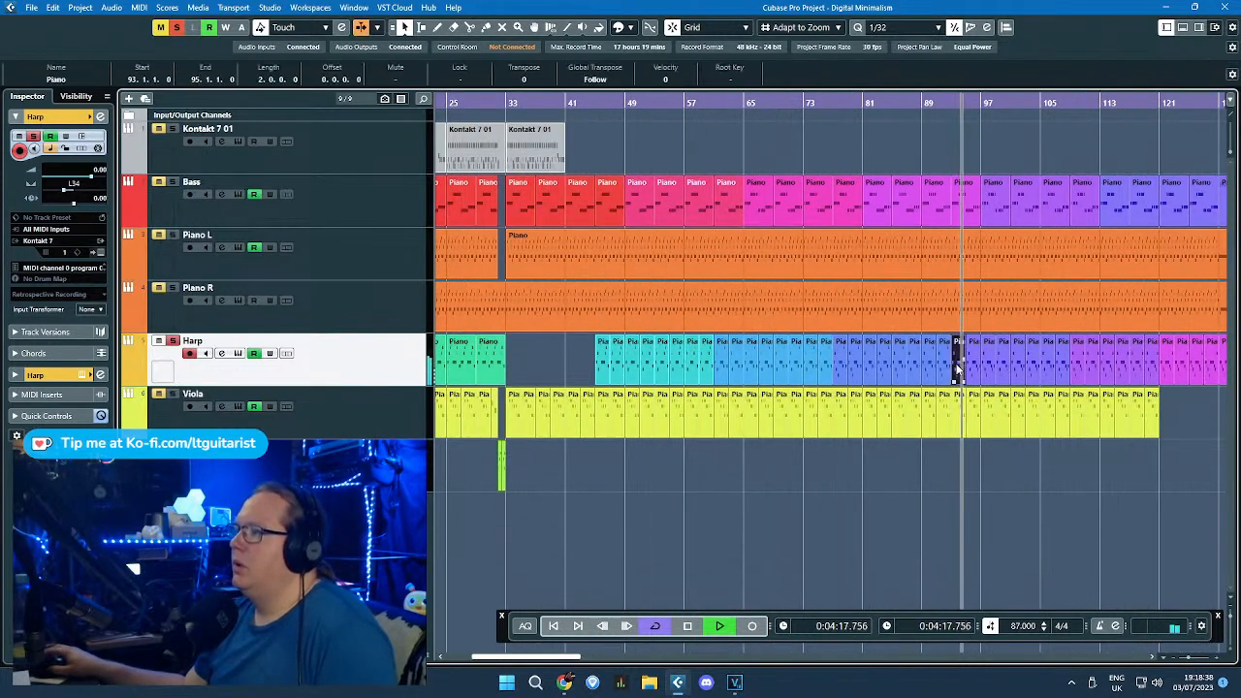
pyautogui.press('space')
pyautogui.moveTo(960, 368); pyautogui.dragTo(514, 376)
pyautogui.scroll(3, 514, 376)
pyautogui.hotkey('ctrl', 'd')
pyautogui.hotkey('ctrl', 'd')
pyautogui.hotkey('ctrl', 'd')
pyautogui.hotkey('ctrl', 'd')
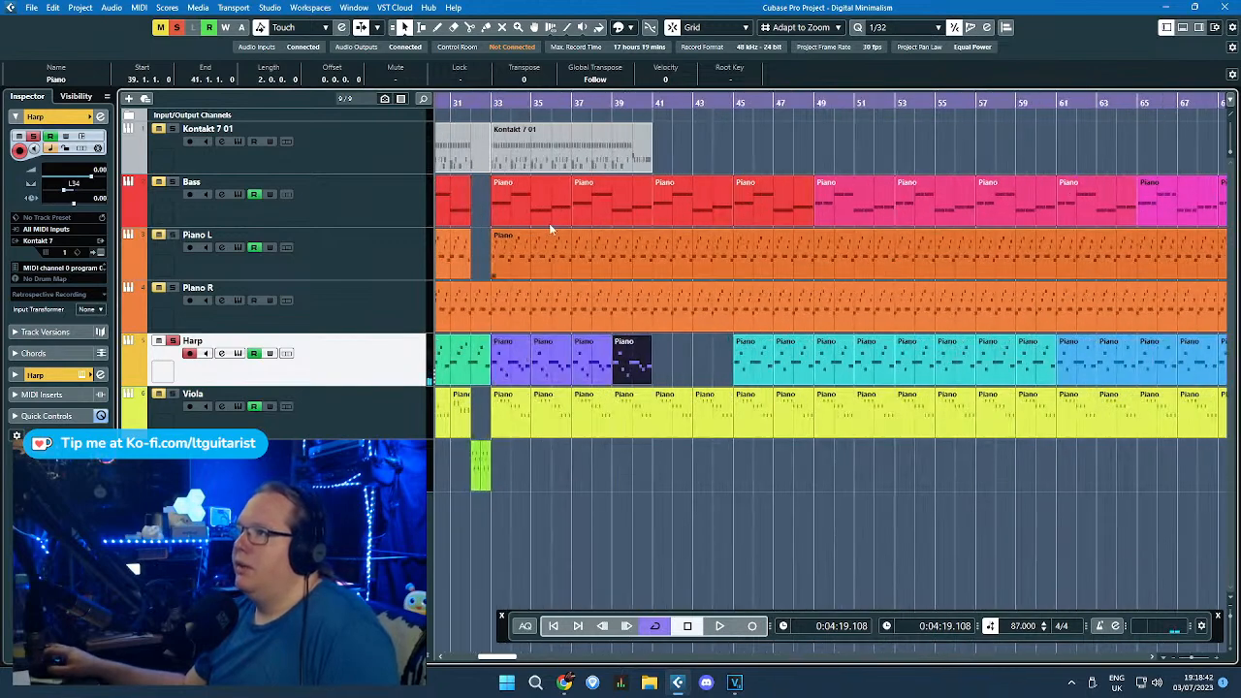
pyautogui.press('Delete')
# Step: Turn off the Harp solo and play the full arrangement through the transition into bar 33
pyautogui.click(492, 102)
pyautogui.press('space')
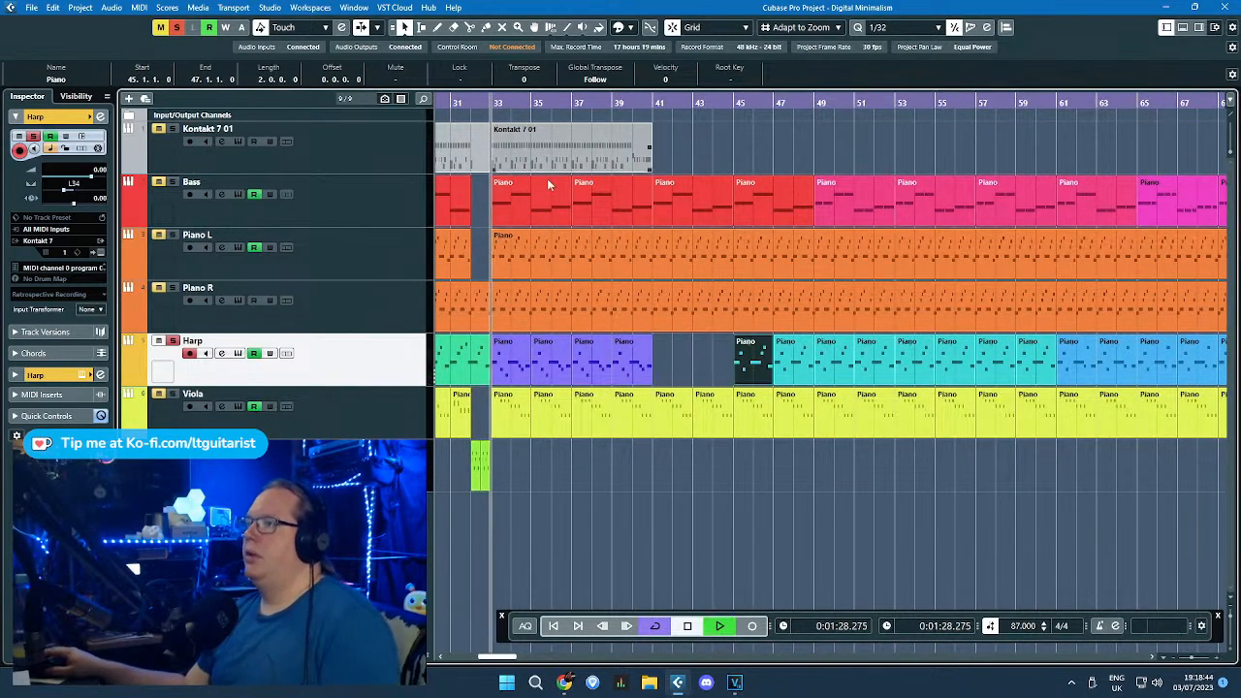
pyautogui.scroll(-3, 556, 234)
pyautogui.press('s')
pyautogui.press('space')
pyautogui.scroll(3, 524, 244)
pyautogui.click(523, 244)
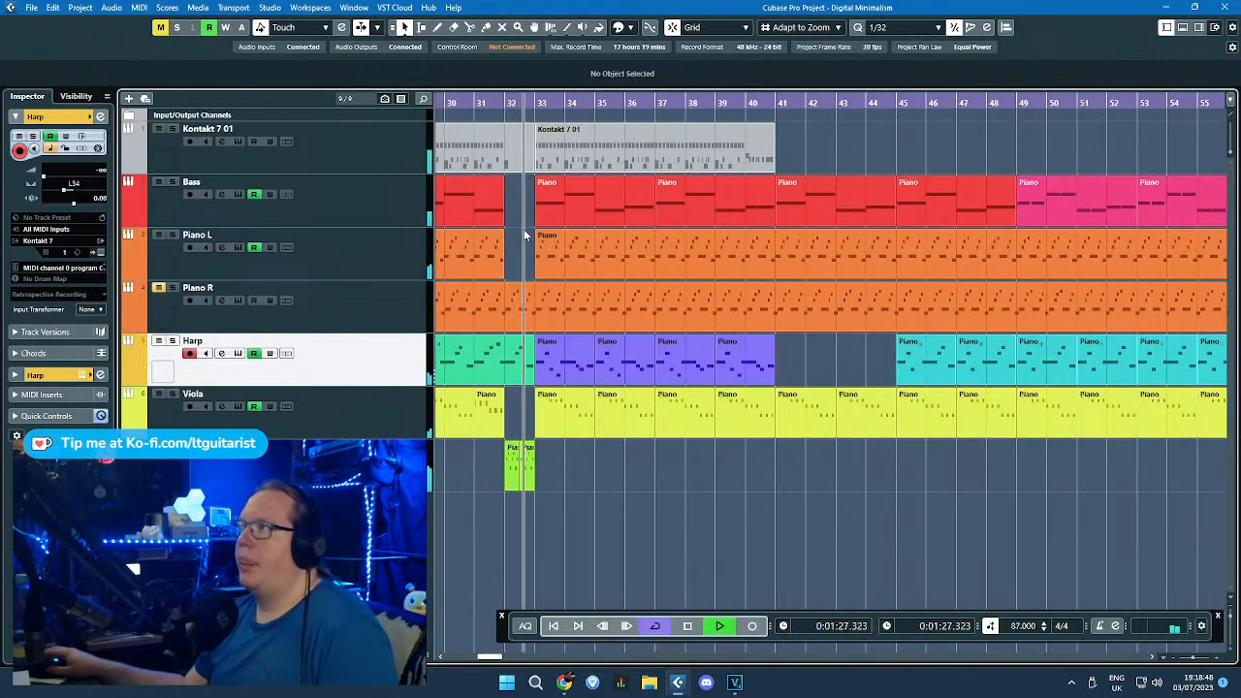
# Step: Delete the four Bass parts between bars 33 and 49 and stop playback
pyautogui.scroll(-3, 529, 238)
pyautogui.click(546, 206)
pyautogui.scroll(-3, 546, 206)
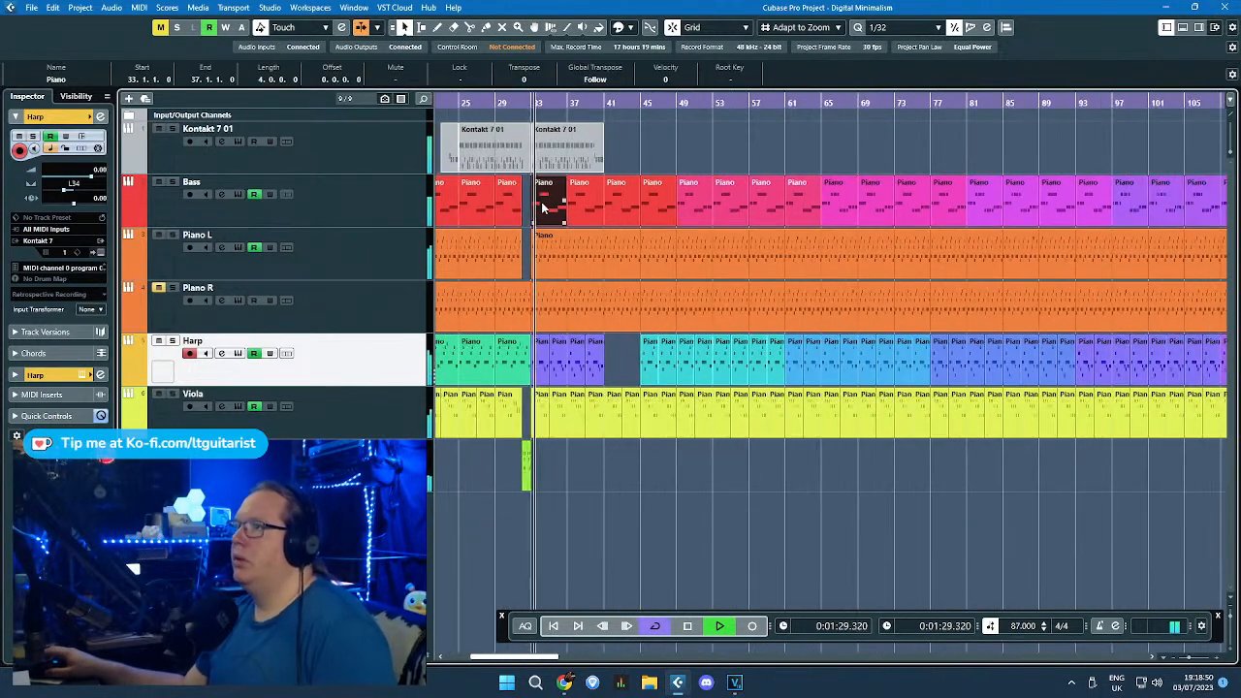
pyautogui.press('Delete')
pyautogui.moveTo(553, 207); pyautogui.dragTo(657, 213)
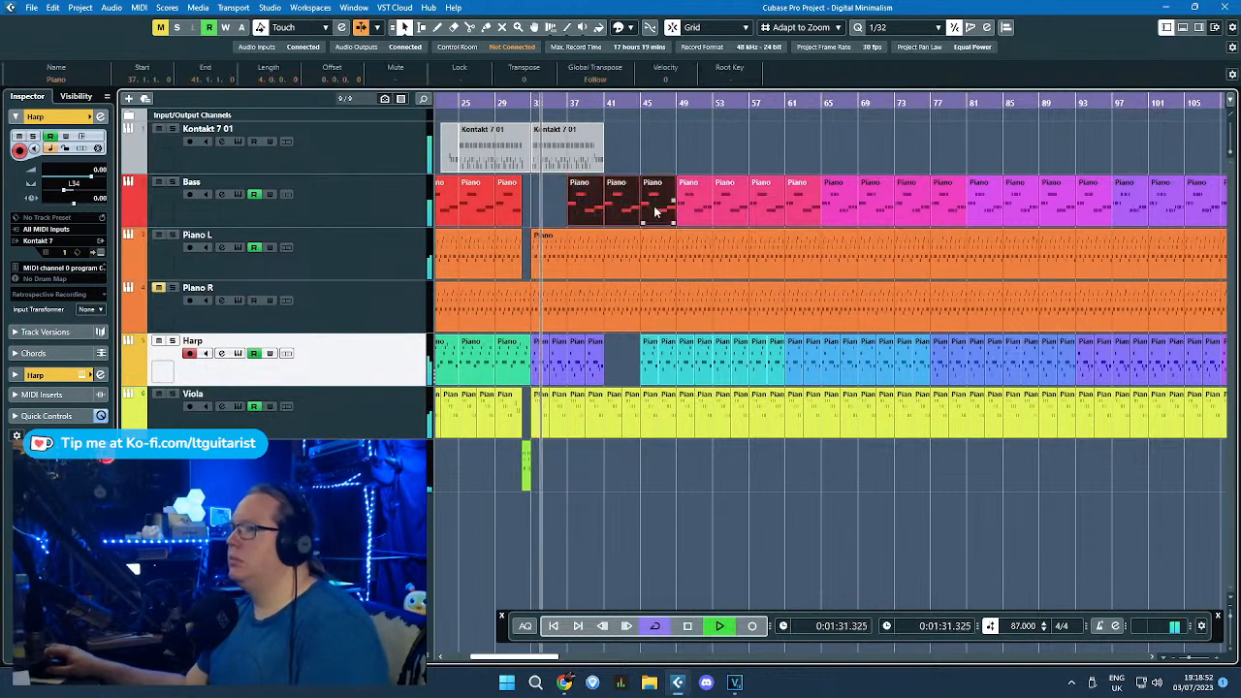
pyautogui.press('Delete')
pyautogui.press('space')
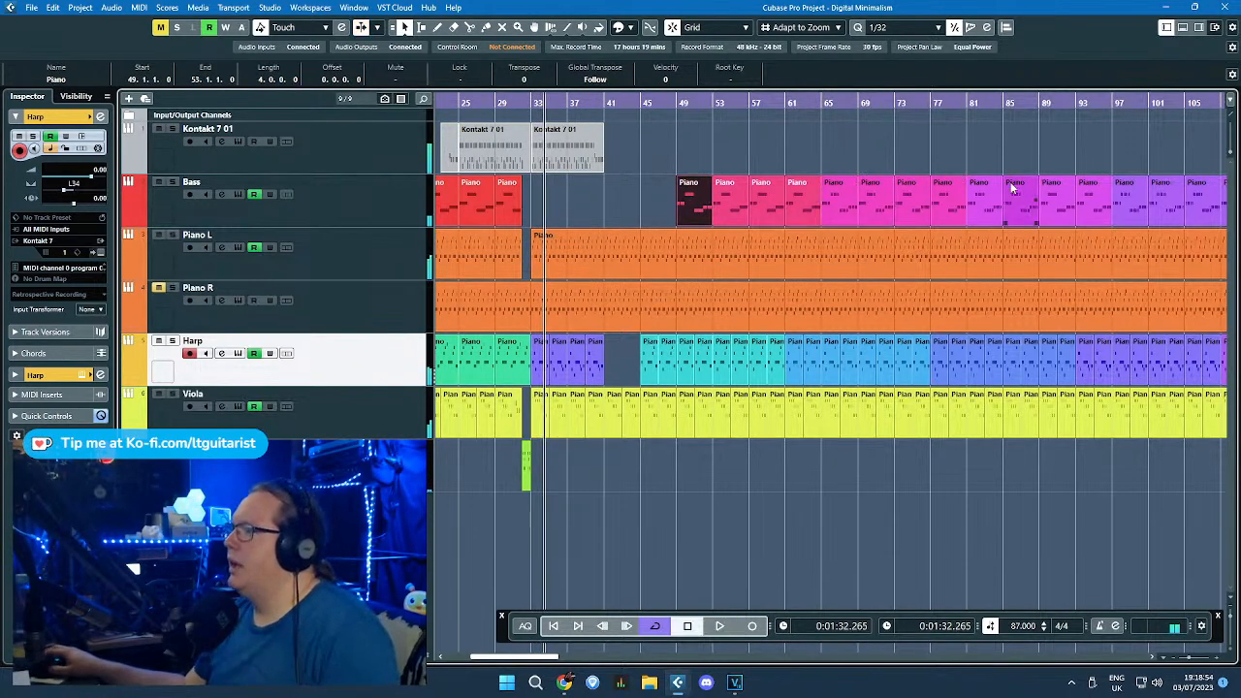
# Step: Try the Bass part from bar 81 at bar 33, listen to it there, and undo the placement
pyautogui.moveTo(991, 197); pyautogui.dragTo(553, 200)
pyautogui.scroll(3, 553, 206)
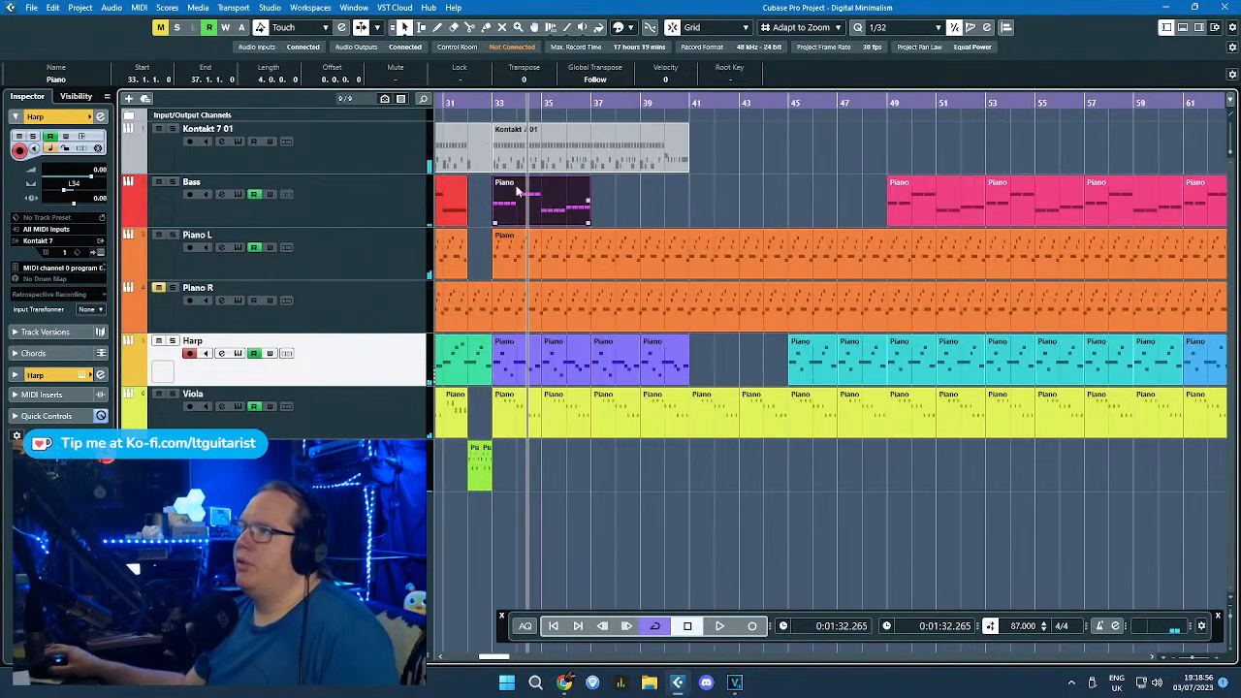
pyautogui.scroll(3, 501, 131)
pyautogui.click(486, 103)
pyautogui.press('space')
pyautogui.scroll(-3, 533, 184)
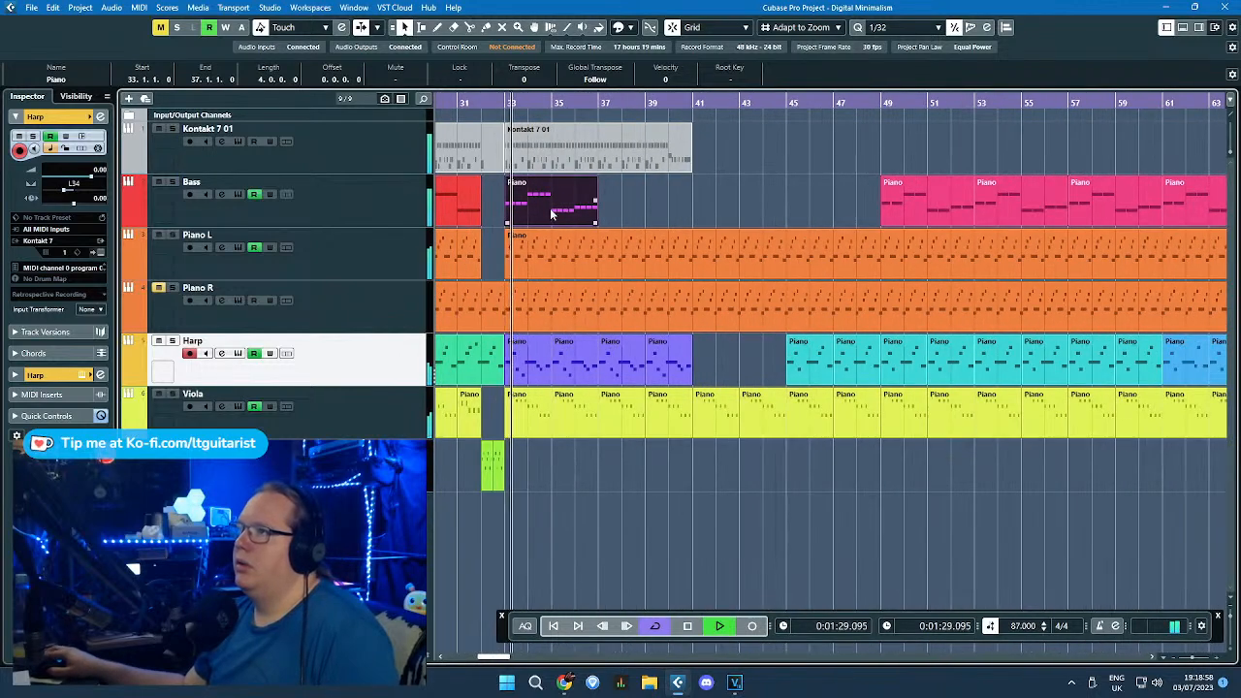
pyautogui.scroll(-3, 513, 210)
pyautogui.hotkey('ctrl', 'z')
pyautogui.press('space')
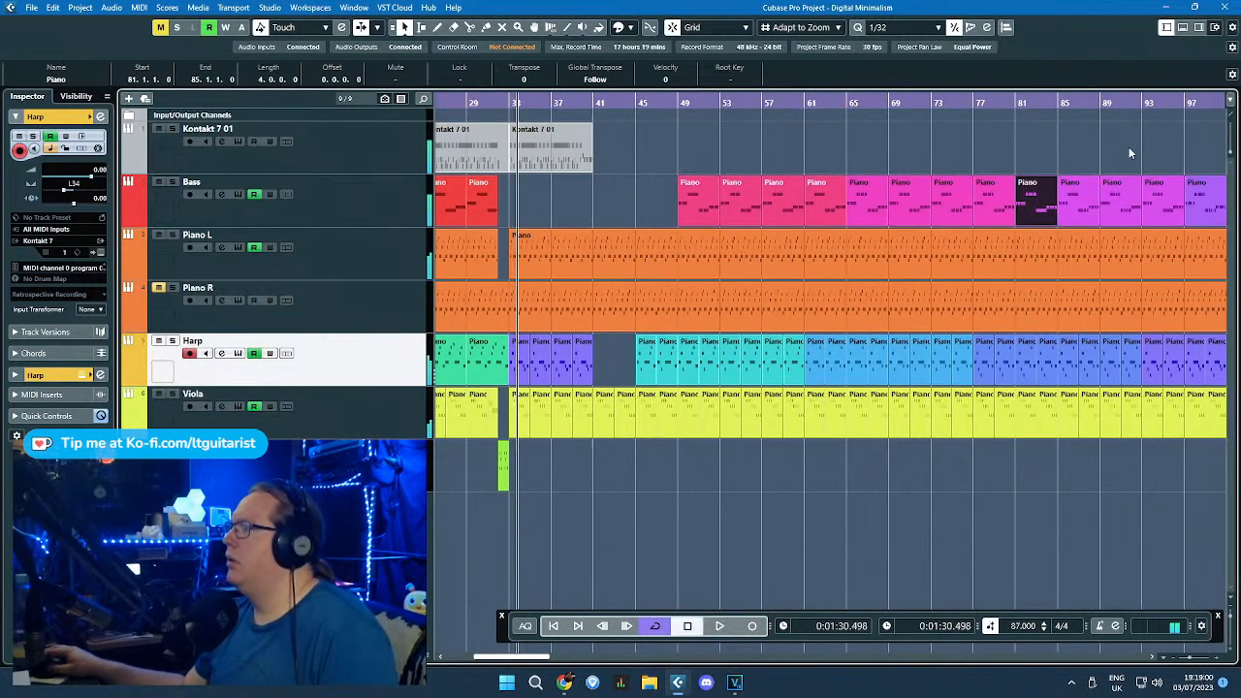
# Step: Move the four-bar Bass part from bar 97 to bar 33 and duplicate it once to fill up to bar 41
pyautogui.moveTo(1198, 191); pyautogui.dragTo(528, 218)
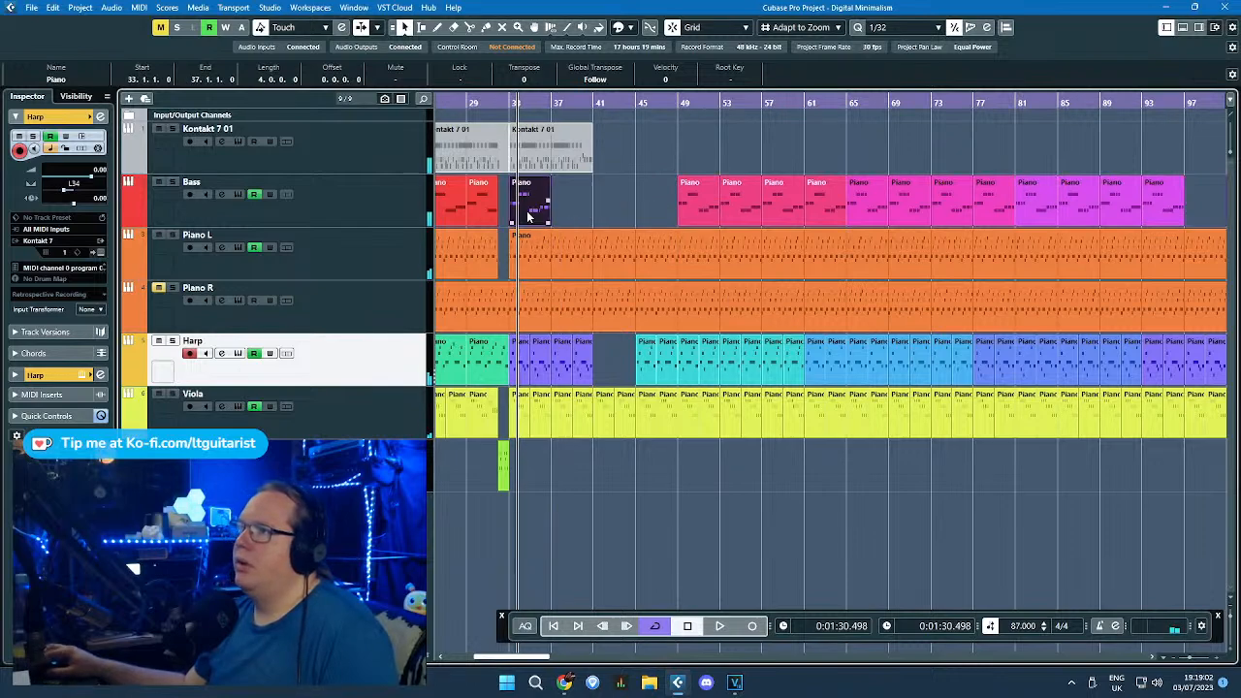
pyautogui.scroll(3, 510, 175)
pyautogui.scroll(2, 501, 222)
pyautogui.scroll(-3, 518, 227)
pyautogui.hotkey('ctrl', 'd')
pyautogui.scroll(1, 514, 231)
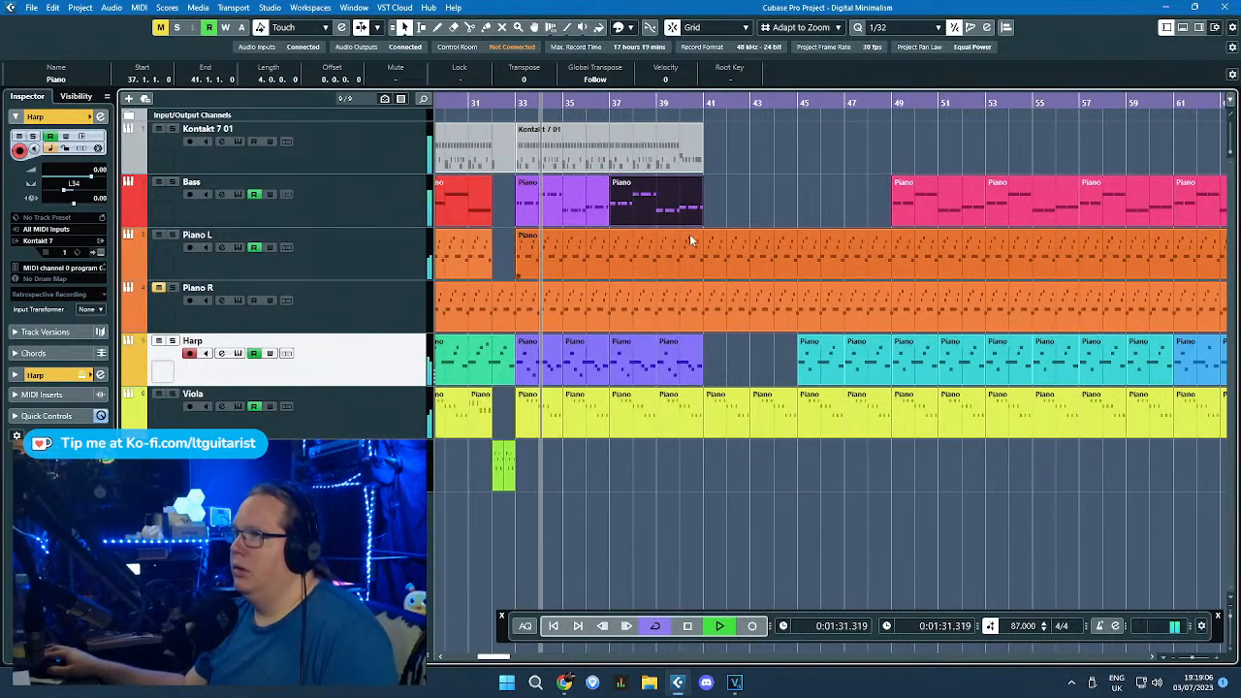
# Step: Listen to the arrangement from bar 33 to about bar 39 with the replaced Bass and Harp parts, and stop playback
pyautogui.click(741, 196)
pyautogui.scroll(-1, 733, 200)
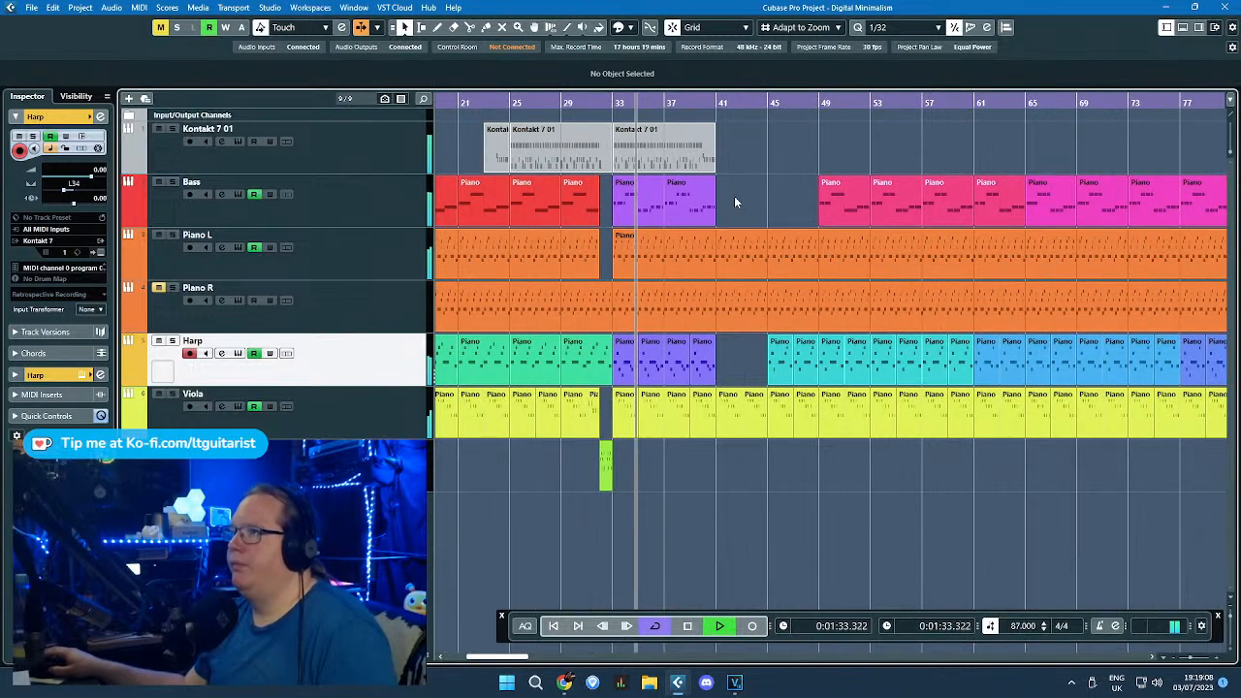
pyautogui.scroll(3, 613, 225)
pyautogui.scroll(-2, 690, 199)
pyautogui.scroll(3, 543, 214)
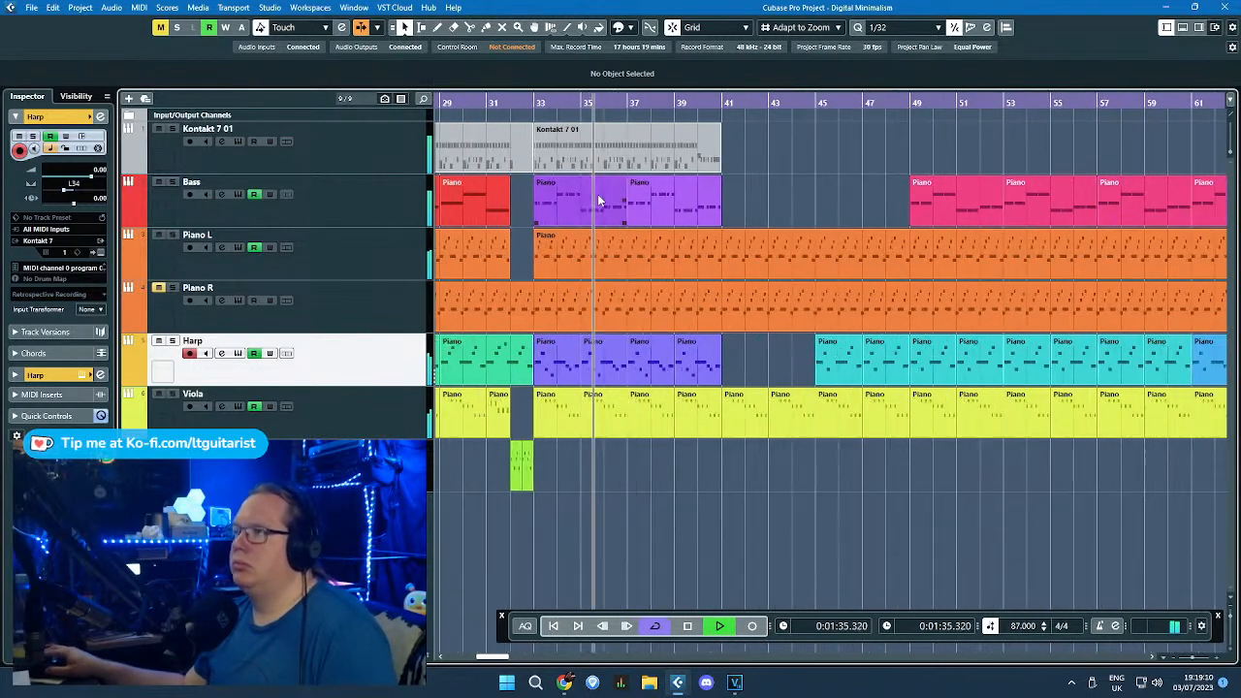
pyautogui.scroll(-2, 541, 225)
pyautogui.scroll(3, 533, 228)
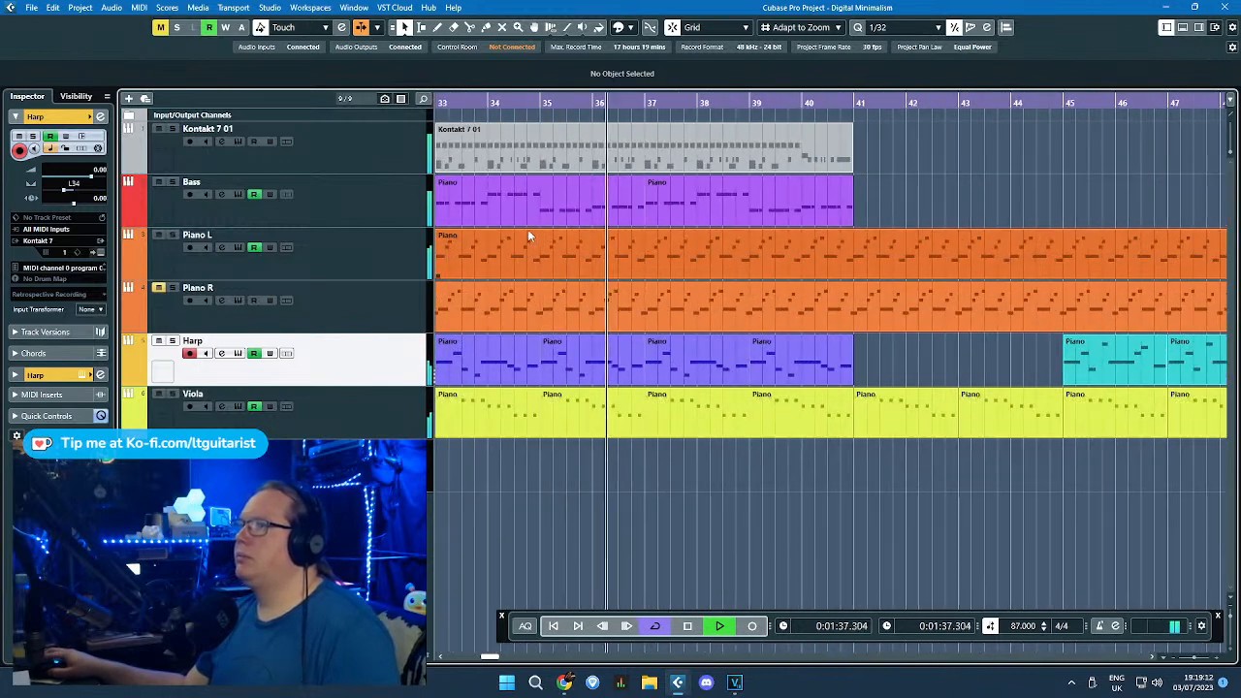
pyautogui.scroll(-2, 521, 226)
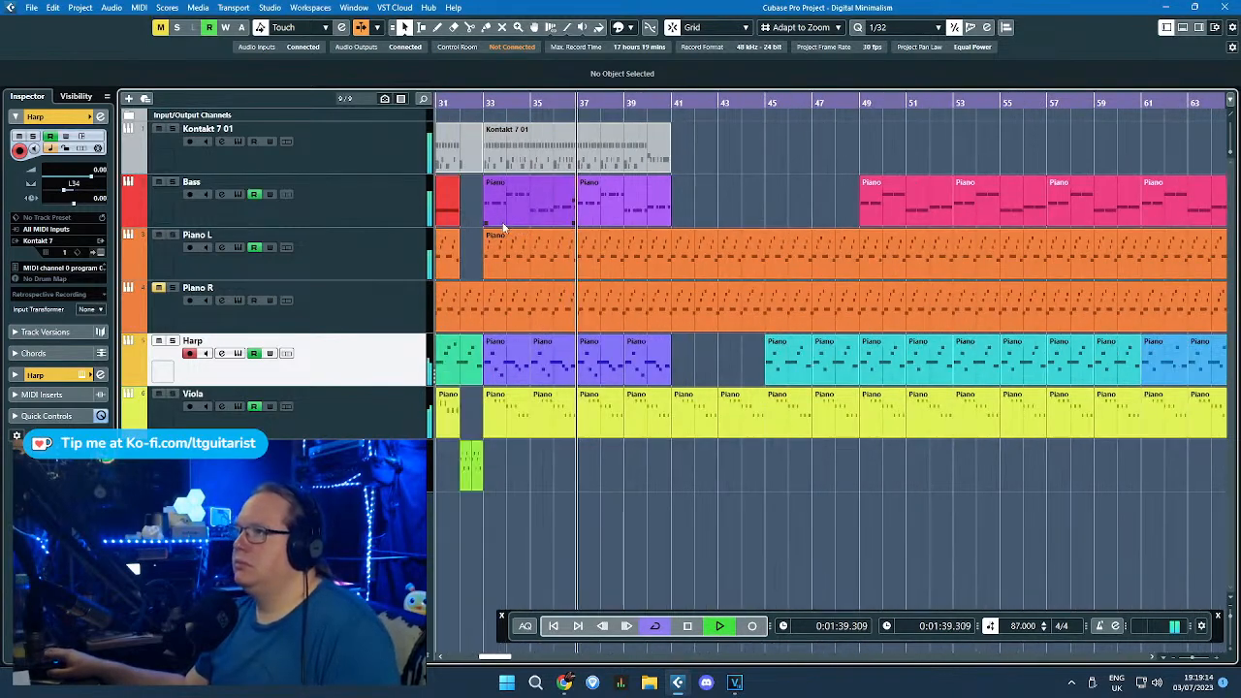
pyautogui.scroll(-2, 513, 228)
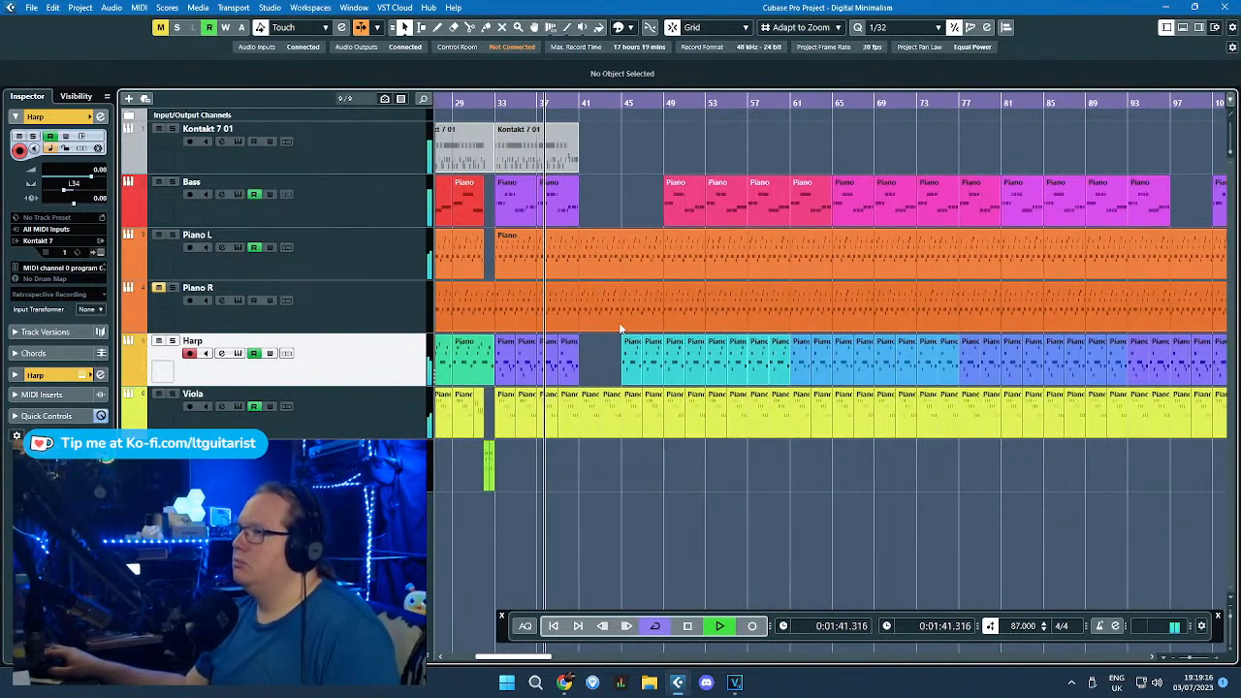
pyautogui.scroll(-2, 613, 355)
pyautogui.scroll(4, 613, 355)
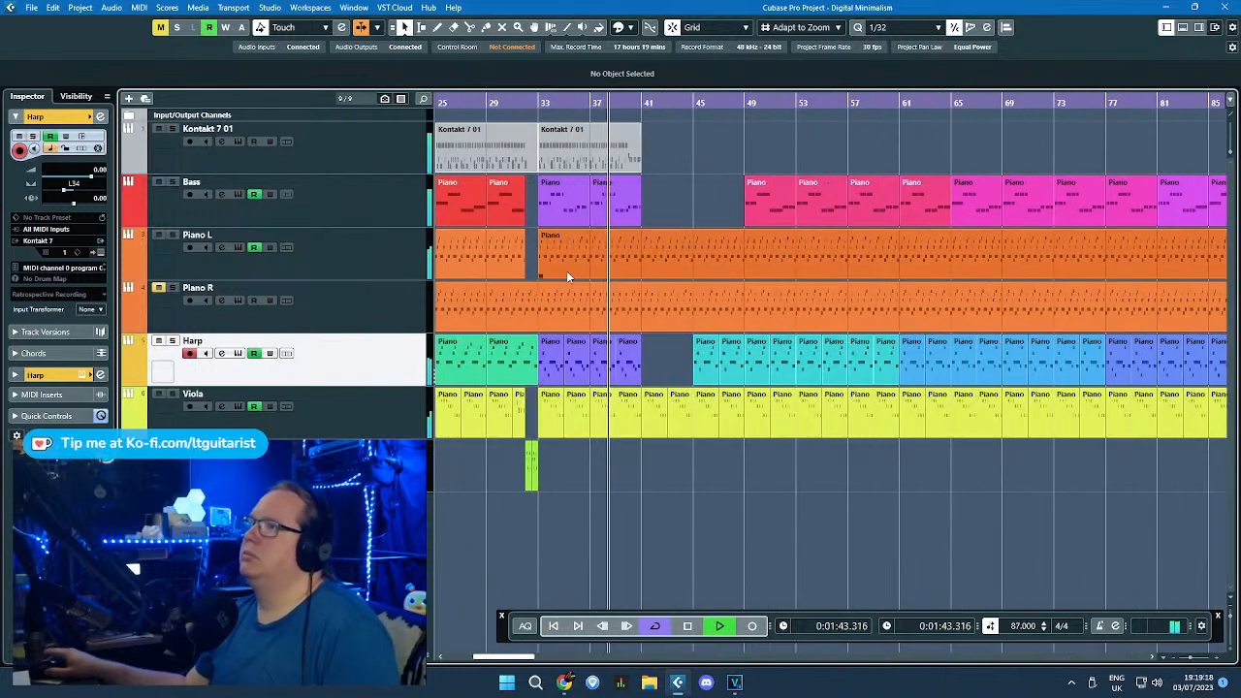
pyautogui.scroll(-1, 582, 313)
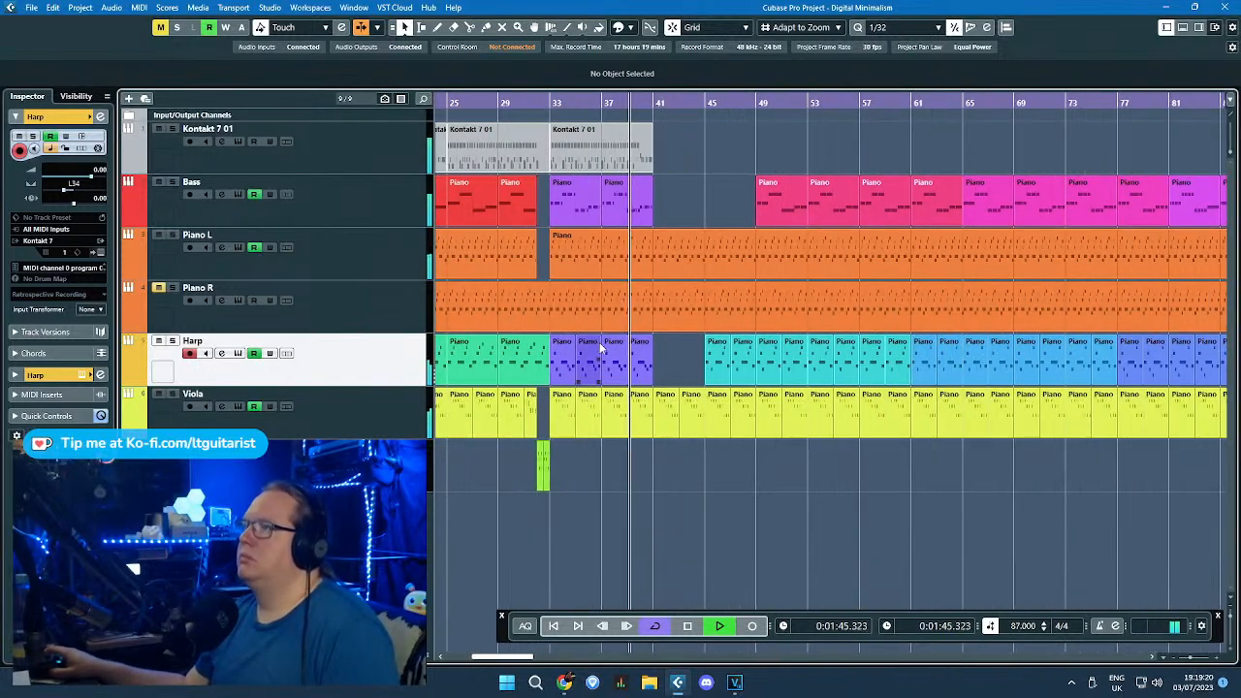
pyautogui.press('space')
# Step: Split the Bass part at bar 33 into one-bar pieces at bars 34, 35 and 36, and delete the two middle pieces
pyautogui.scroll(3, 580, 215)
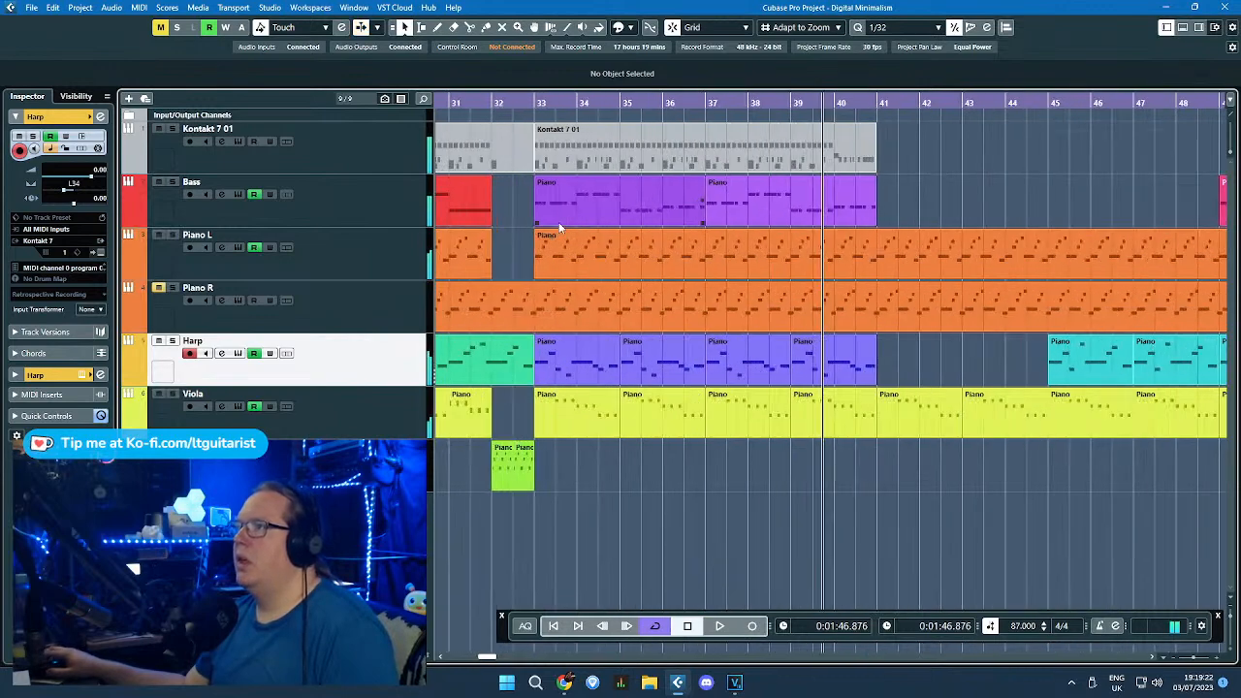
pyautogui.keyDown('alt'); pyautogui.click(648, 213); pyautogui.keyUp('alt')
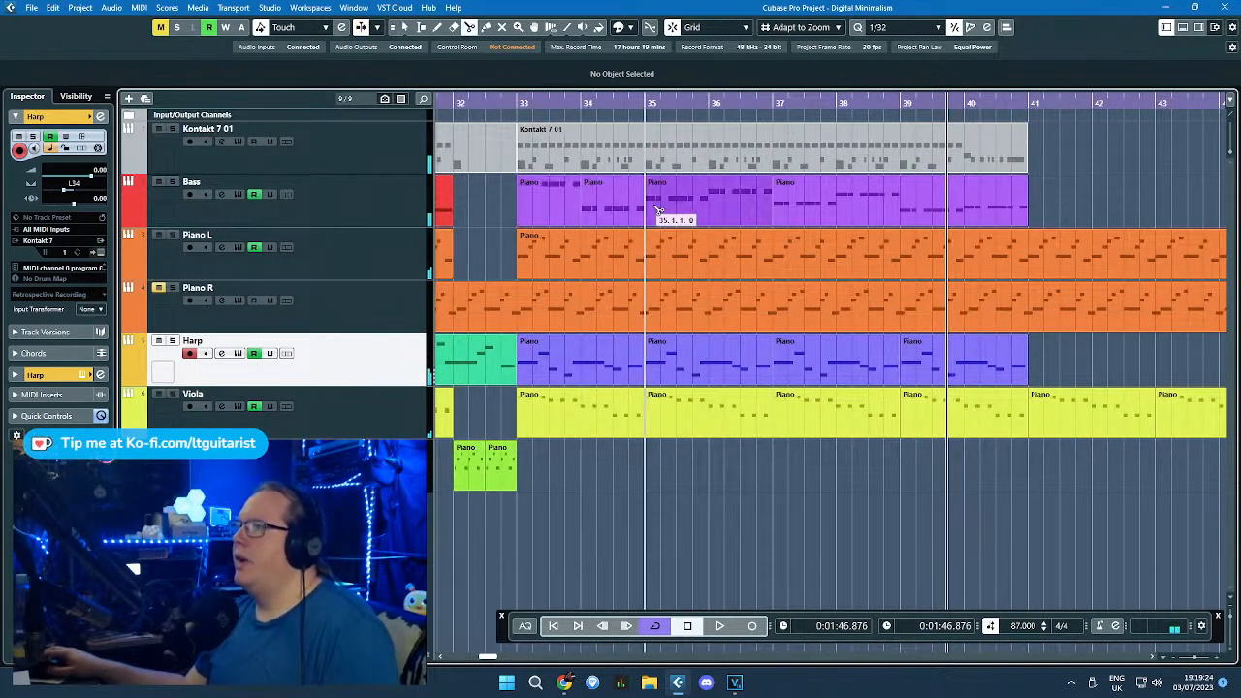
pyautogui.keyDown('alt'); pyautogui.click(709, 215); pyautogui.keyUp('alt')
pyautogui.click(681, 207)
pyautogui.press('Delete')
pyautogui.click(611, 210)
pyautogui.press('Delete')
# Step: Duplicate the one-bar Bass piece at bar 33 twice to fill up to bar 36, and glue the four pieces into one part
pyautogui.click(573, 206)
pyautogui.hotkey('ctrl', 'd')
pyautogui.hotkey('ctrl', 'd')
pyautogui.press('4')
pyautogui.click(562, 186)
pyautogui.click(559, 184)
pyautogui.click(559, 184)
pyautogui.press('1')
# Step: Play the arrangement from bar 33 to hear the reworked Bass part
pyautogui.click(519, 104)
pyautogui.press('space')
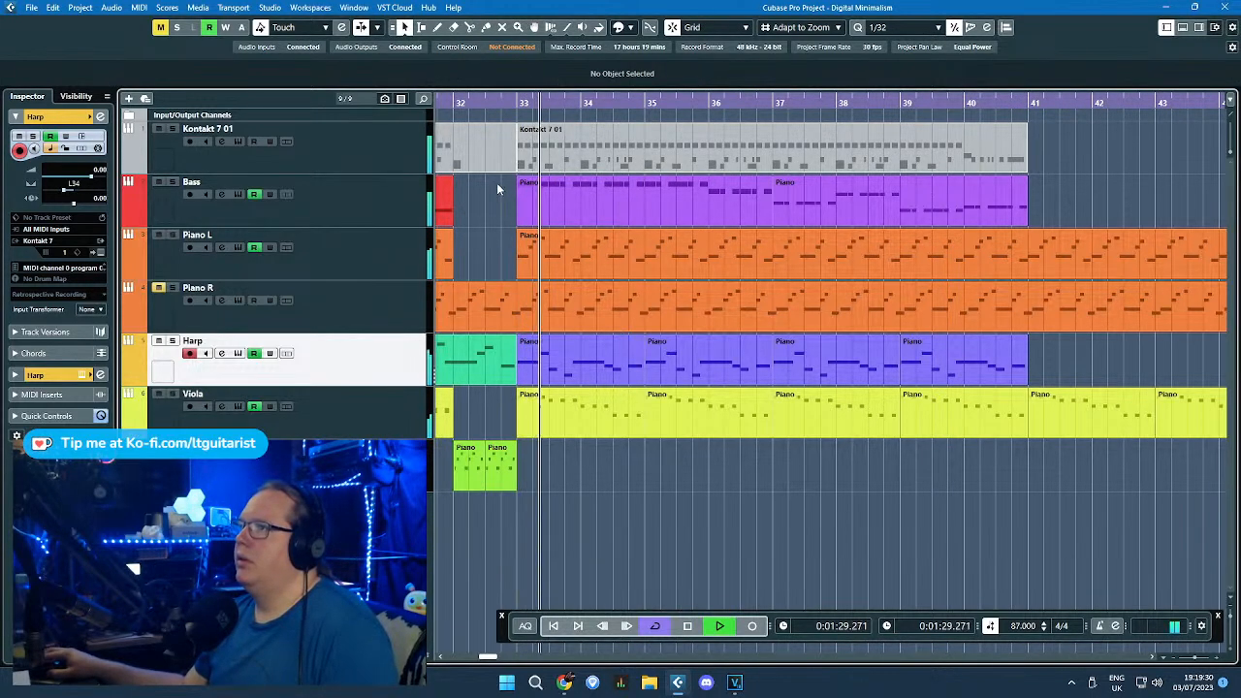
pyautogui.press('f')
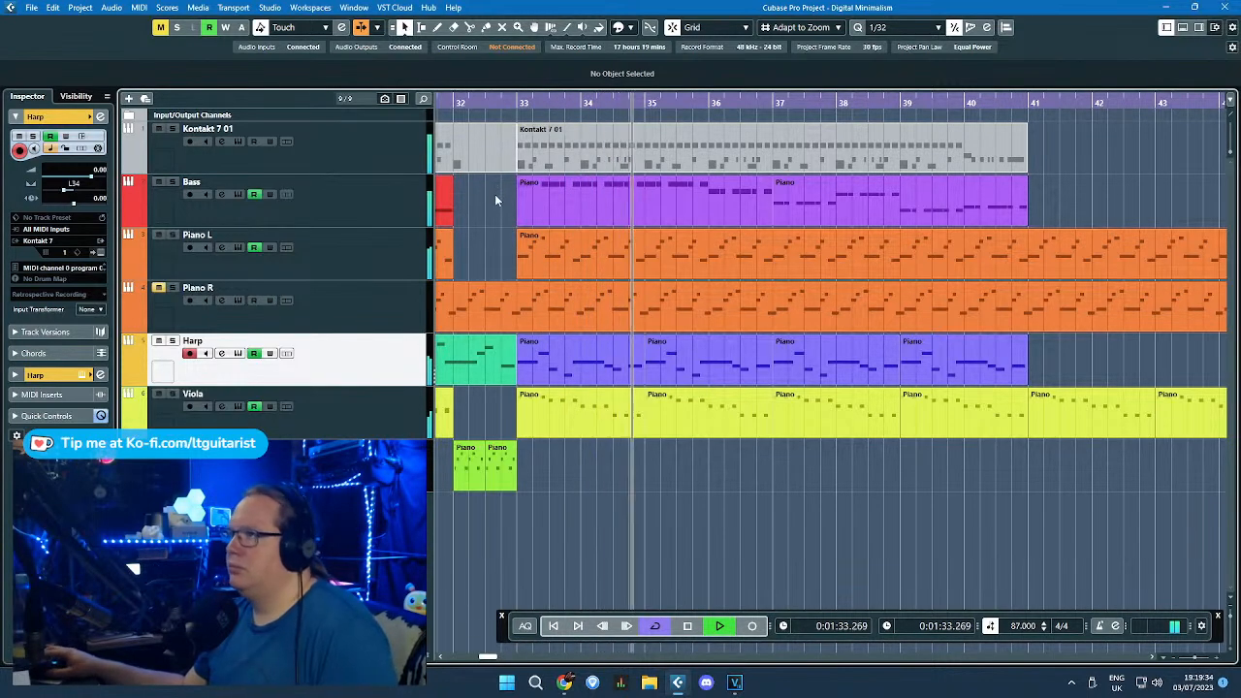
pyautogui.press('g')
# Step: Move the Bass part from bar 37 to bar 42, and duplicate the reworked four-bar Bass part into bars 37 to 41
pyautogui.click(723, 202)
pyautogui.moveTo(749, 199); pyautogui.dragTo(963, 201)
pyautogui.click(651, 201)
pyautogui.hotkey('ctrl', 'd')
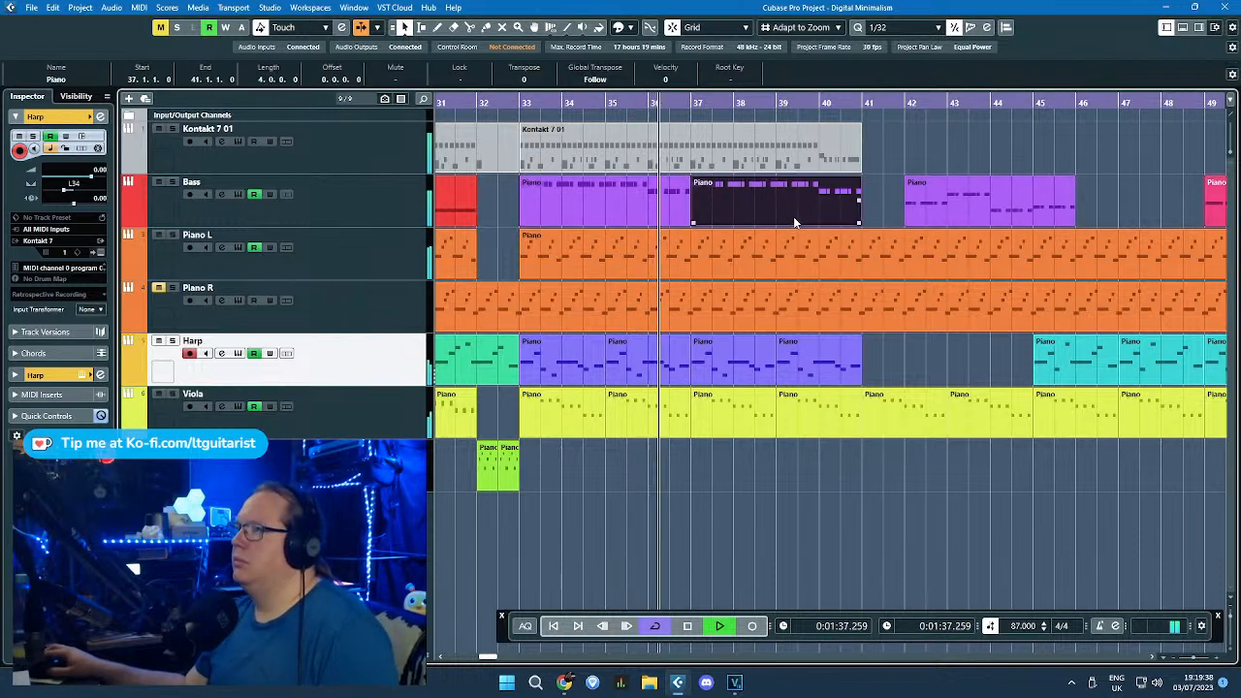
# Step: Move the Bass part from bar 42 to bar 45 so it ends at bar 49
pyautogui.press('g')
pyautogui.press('g')
pyautogui.scroll(-5, 932, 234)
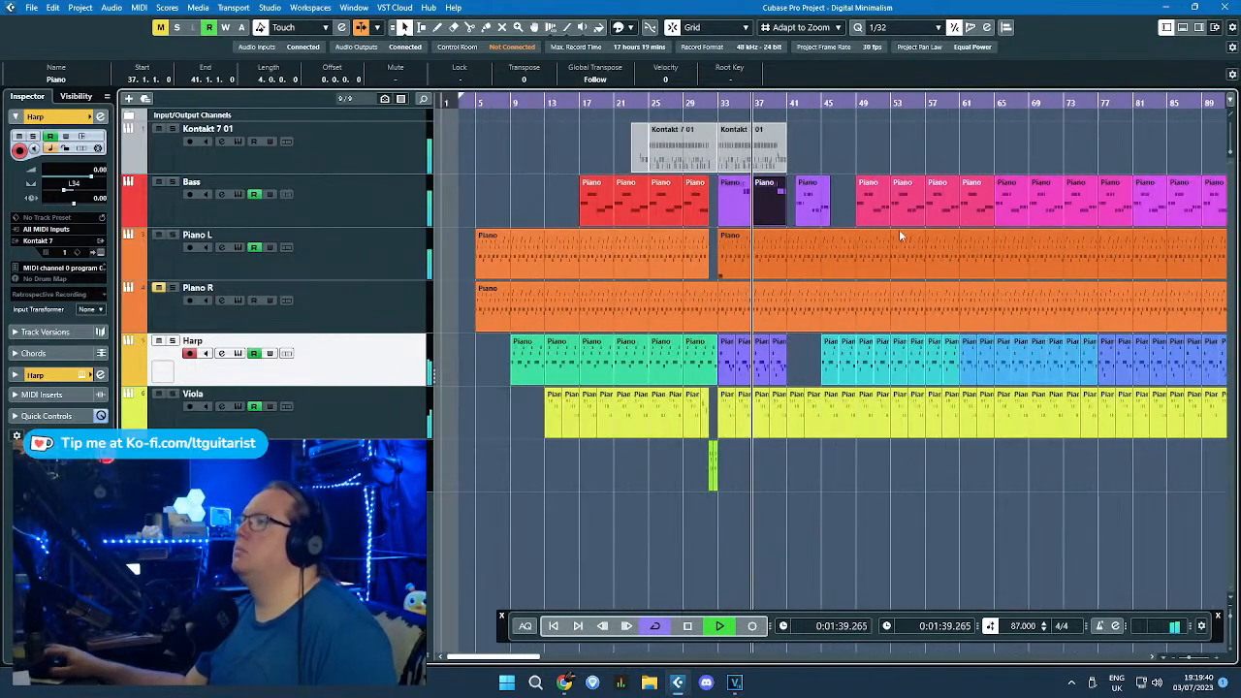
pyautogui.scroll(6, 834, 190)
pyautogui.scroll(-3, 751, 200)
pyautogui.moveTo(750, 200); pyautogui.dragTo(798, 200)
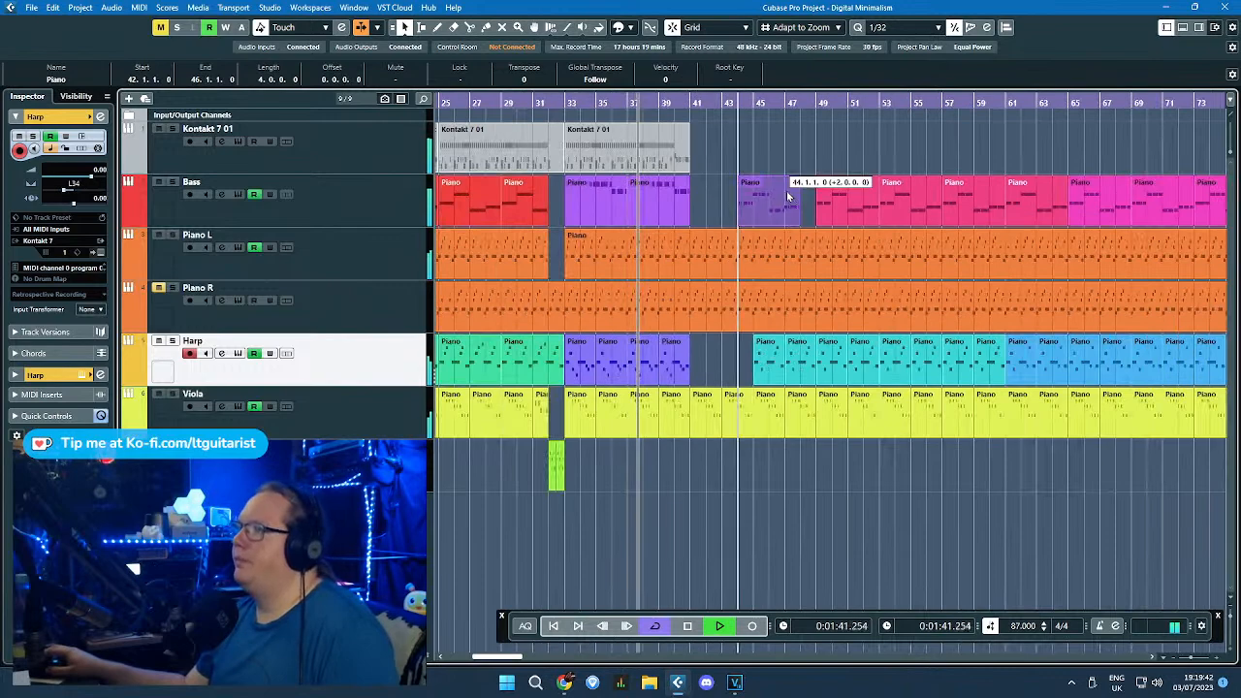
pyautogui.scroll(2, 746, 194)
pyautogui.scroll(-1, 747, 199)
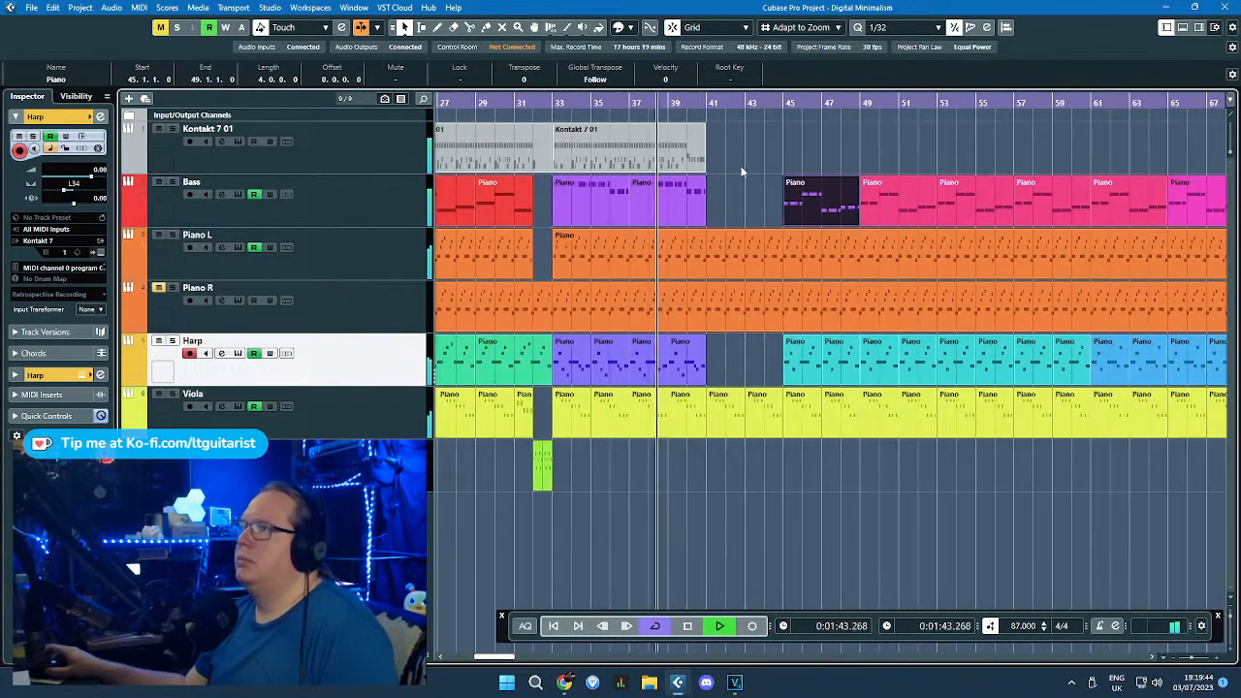
# Step: Duplicate the eight-bar Kontakt 7 01 part from bar 33 to bar 41
pyautogui.click(751, 142)
pyautogui.hotkey('ctrl', 'd')
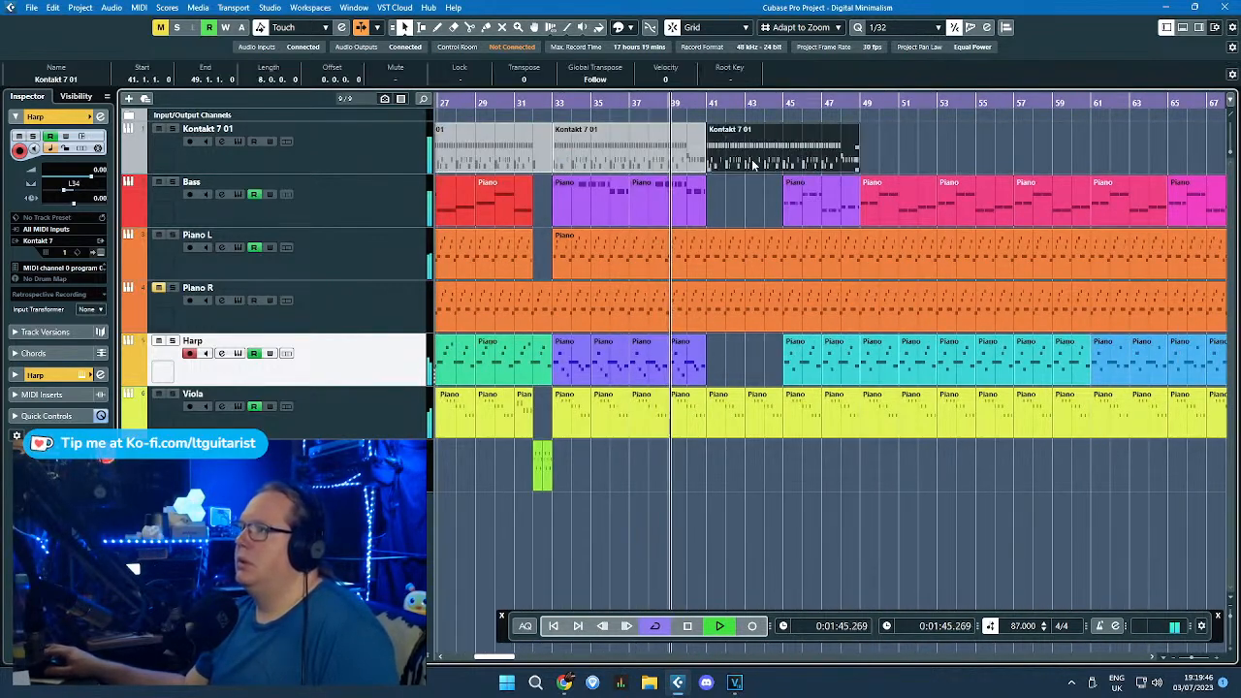
pyautogui.scroll(2, 708, 201)
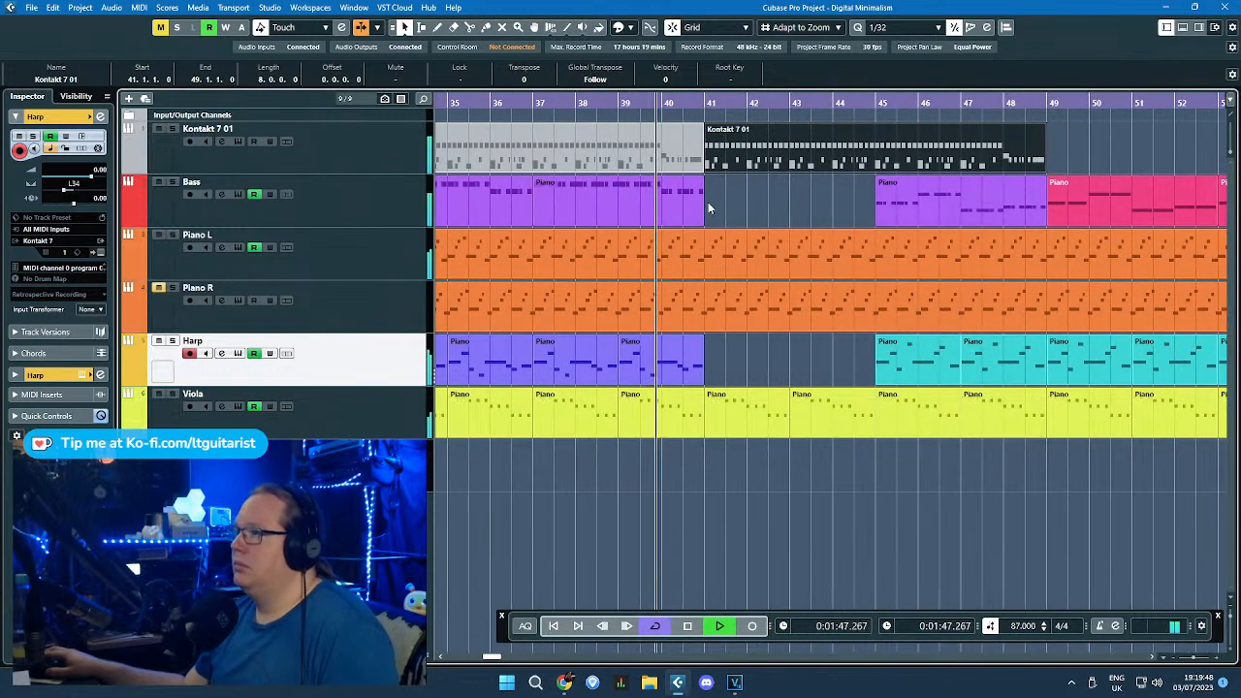
pyautogui.scroll(-1, 750, 207)
pyautogui.scroll(1, 749, 208)
pyautogui.scroll(-1, 715, 205)
pyautogui.scroll(2, 727, 207)
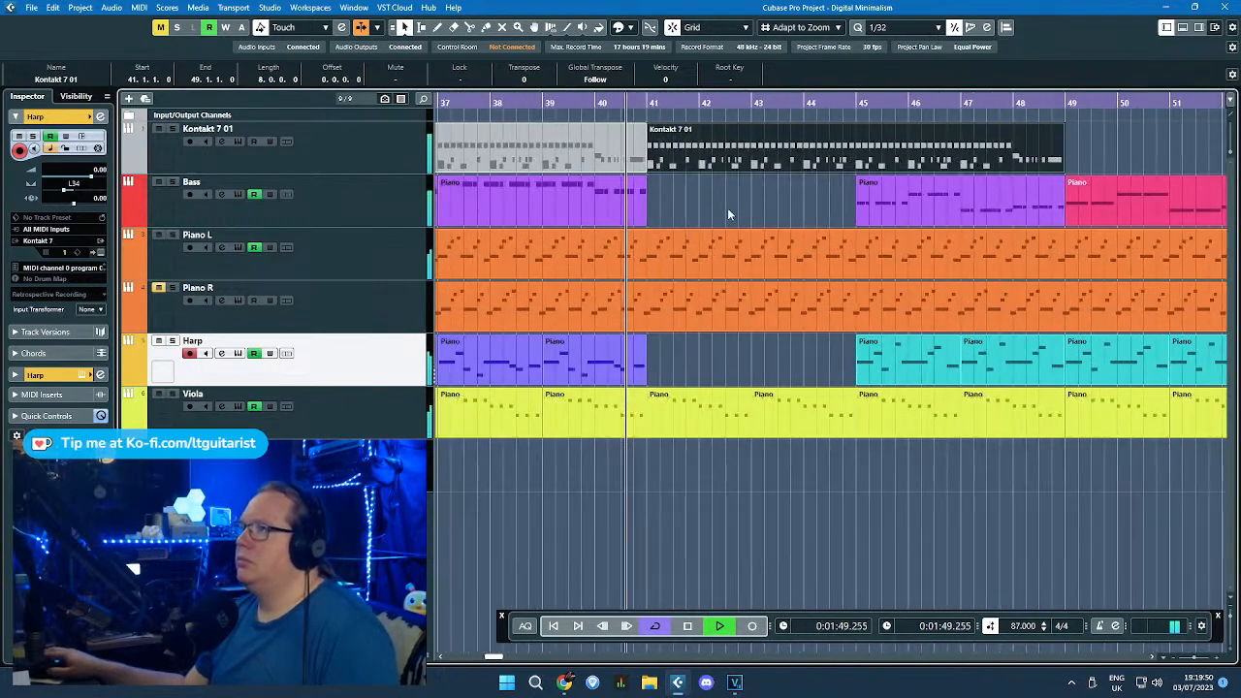
# Step: Try the Bass part from bar 45 at bar 41 and duplicate it once to fill up to bar 49
pyautogui.scroll(-4, 753, 162)
pyautogui.click(787, 203)
pyautogui.moveTo(787, 203); pyautogui.dragTo(711, 202)
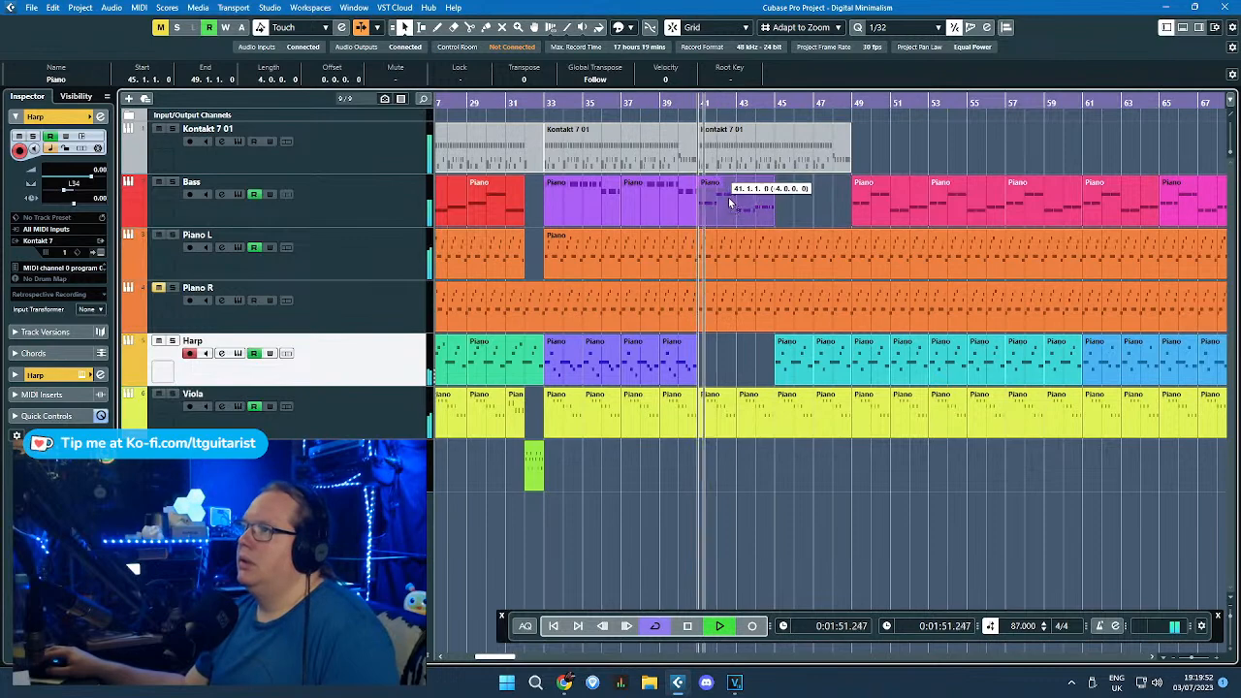
pyautogui.scroll(1, 791, 208)
pyautogui.hotkey('ctrl', 'd')
pyautogui.scroll(2, 792, 209)
pyautogui.scroll(-4, 790, 209)
# Step: Delete the two Bass parts between bars 41 and 49
pyautogui.click(757, 214)
pyautogui.press('Delete')
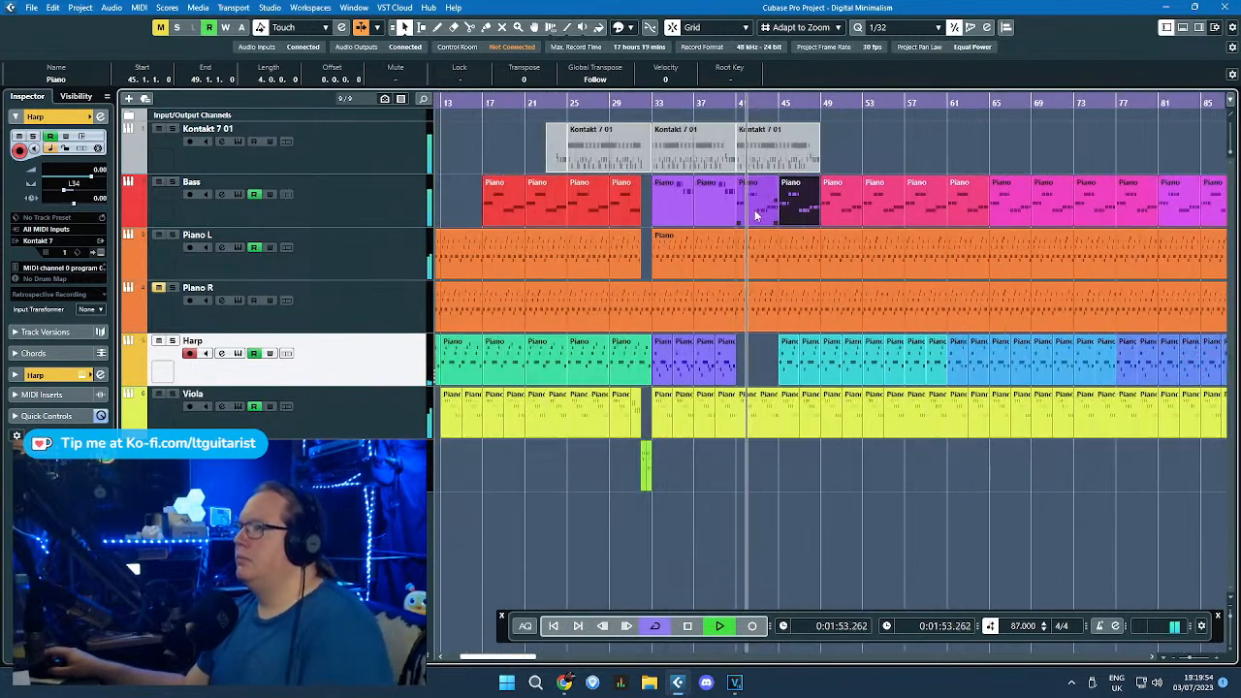
pyautogui.press('Delete')
# Step: Move the two pink Bass parts from bar 49 to bar 41
pyautogui.scroll(3, 790, 209)
pyautogui.moveTo(805, 205); pyautogui.dragTo(783, 225)
pyautogui.click(876, 224)
pyautogui.scroll(-1, 874, 227)
pyautogui.scroll(2, 832, 337)
pyautogui.scroll(-3, 775, 361)
# Step: Move the four turquoise Harp parts that start at bar 45 to bar 41
pyautogui.moveTo(851, 366); pyautogui.dragTo(672, 360)
pyautogui.scroll(3, 787, 363)
pyautogui.scroll(-2, 750, 315)
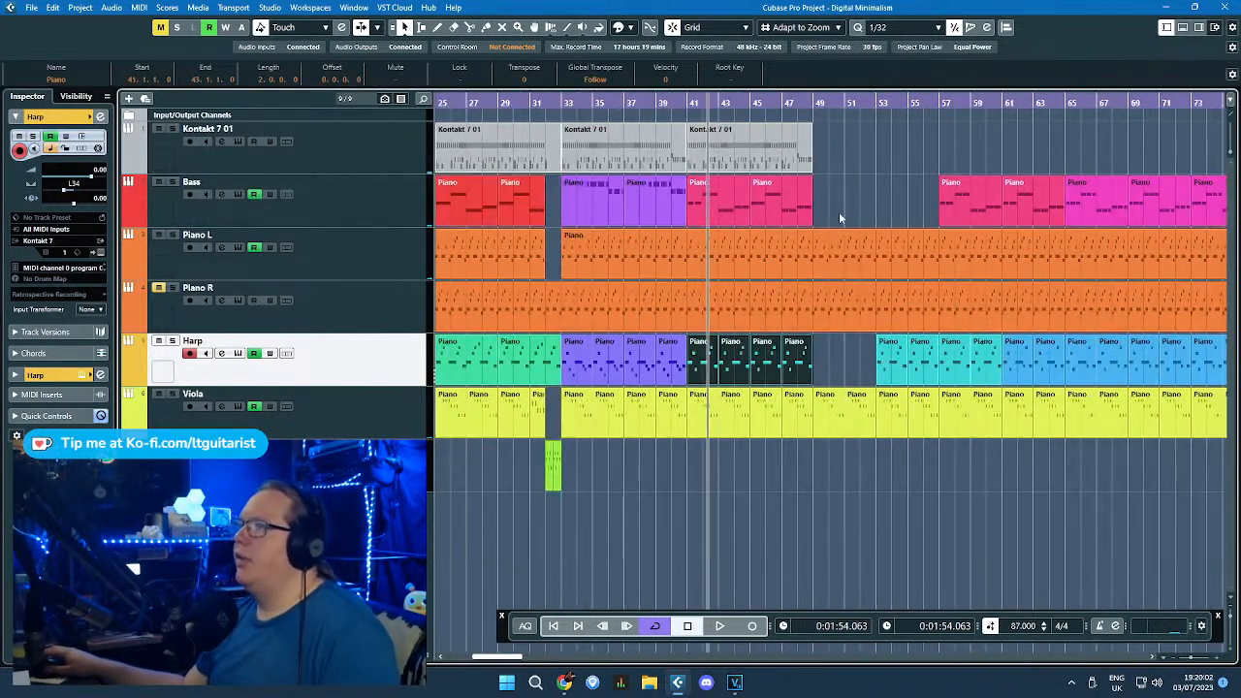
pyautogui.moveTo(839, 216); pyautogui.dragTo(702, 201)
pyautogui.scroll(-2, 731, 239)
pyautogui.scroll(3, 686, 262)
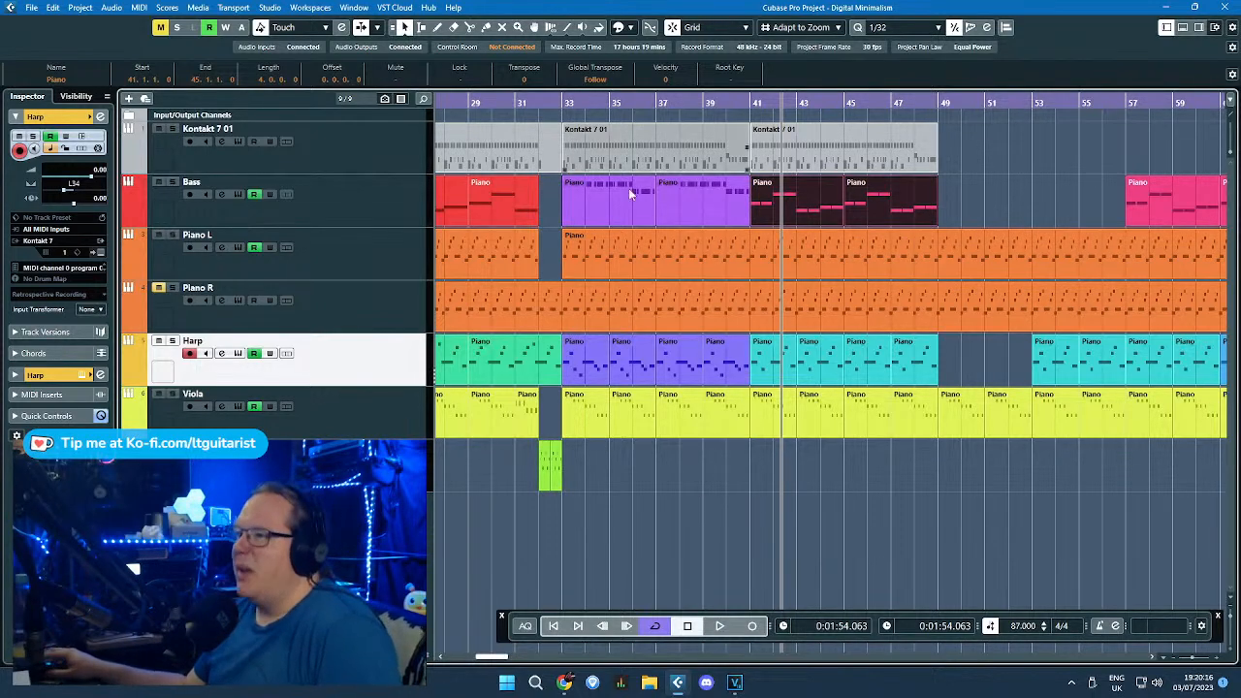
# Step: Find the repeating green parts below the Viola track around bar 202, listen to them, and stop playback
pyautogui.scroll(-6, 637, 174)
pyautogui.scroll(7, 858, 438)
pyautogui.scroll(3, 946, 409)
pyautogui.doubleClick(903, 112)
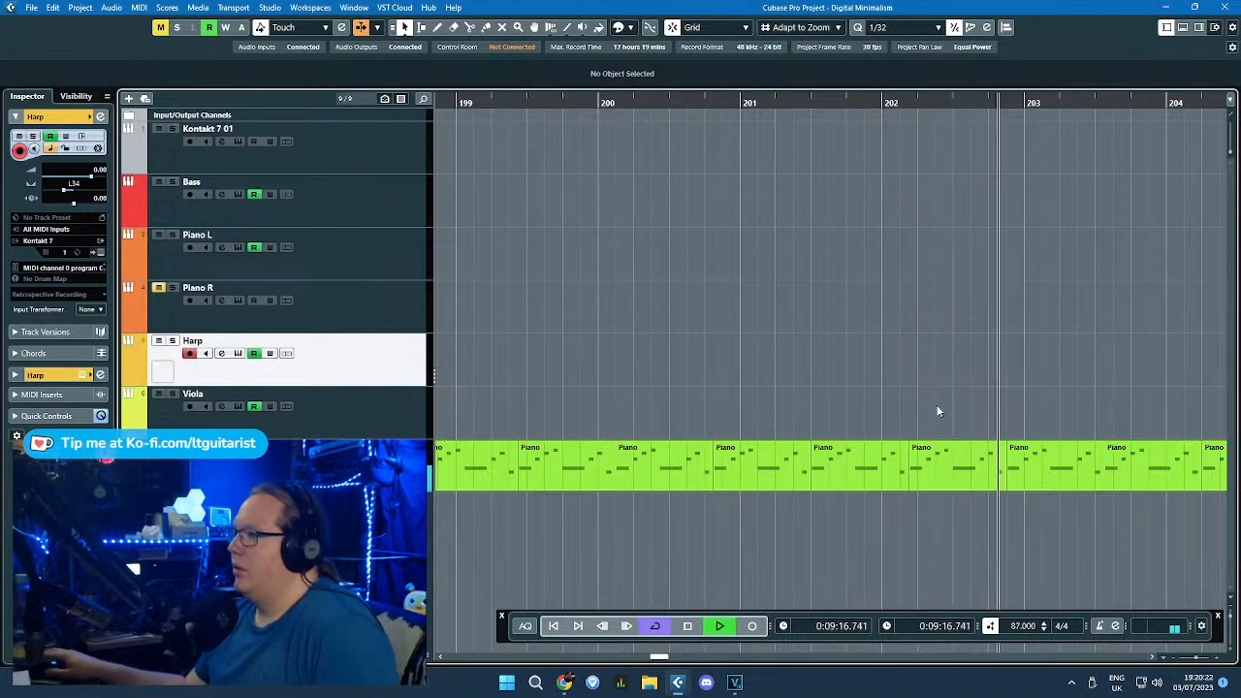
pyautogui.scroll(-2, 935, 411)
pyautogui.moveTo(1061, 391); pyautogui.dragTo(1229, 380)
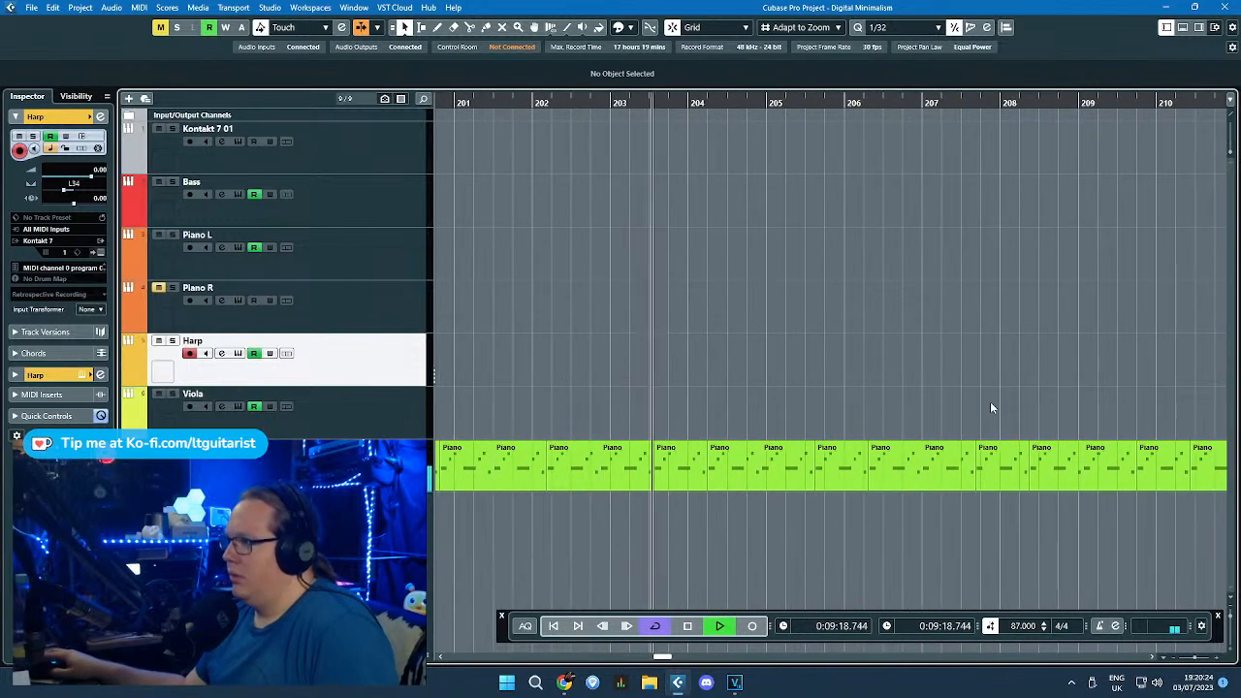
pyautogui.press('space')
# Step: Copy one of the short green parts from around bar 203 and place it at bar 41 on the same track
pyautogui.click(704, 475)
pyautogui.scroll(-3, 655, 564)
pyautogui.moveTo(659, 571); pyautogui.dragTo(596, 536)
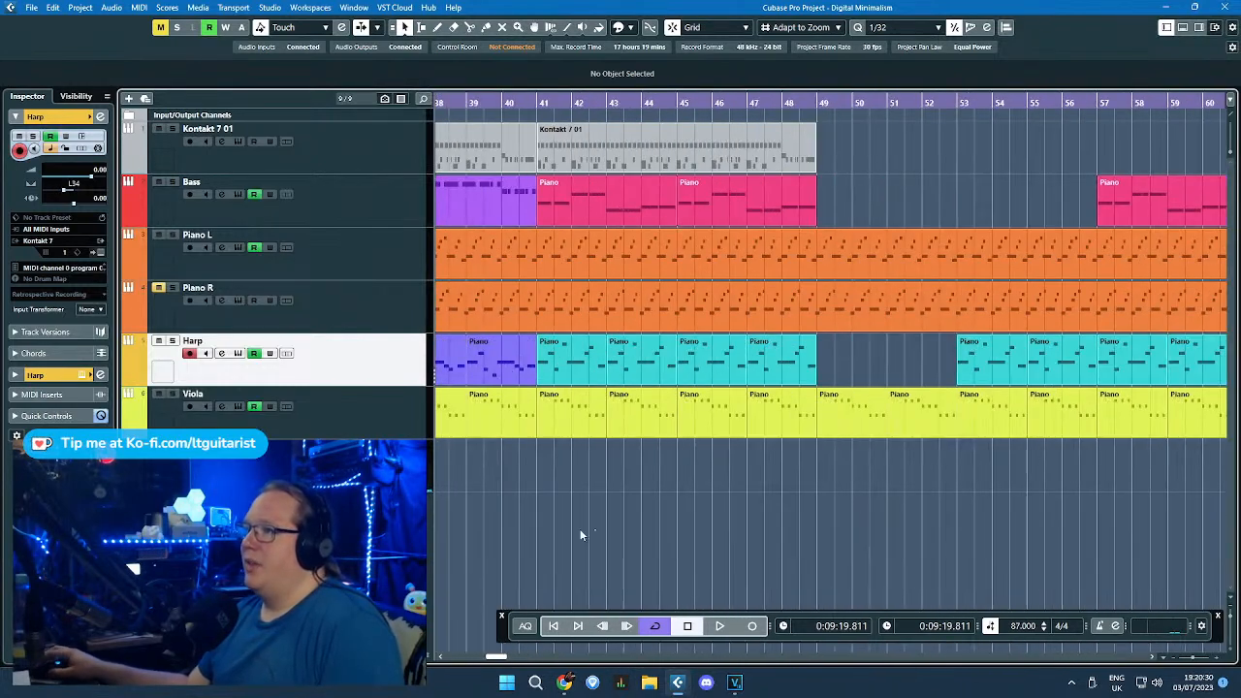
pyautogui.moveTo(539, 106); pyautogui.dragTo(540, 103)
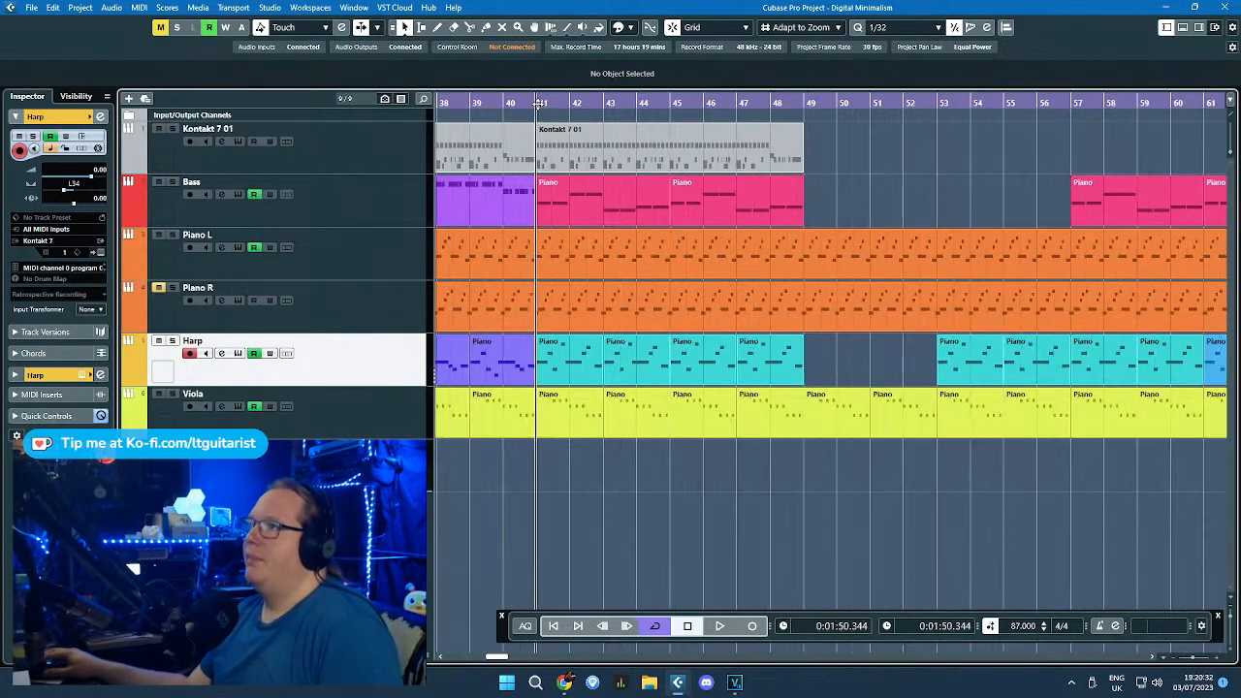
pyautogui.moveTo(548, 426); pyautogui.dragTo(552, 441)
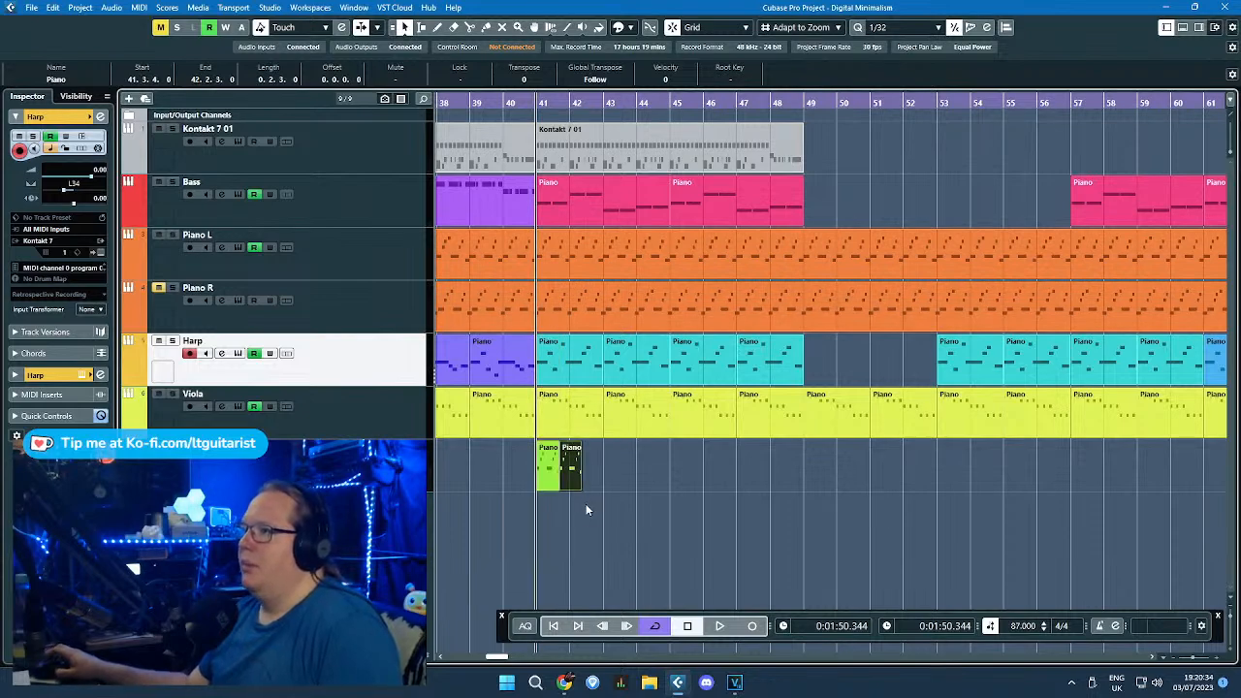
# Step: Duplicate the short green part repeatedly from bar 42 until the copies reach just past bar 49
pyautogui.hotkey('ctrl', 'd')
pyautogui.hotkey('ctrl', 'd')
pyautogui.hotkey('ctrl', 'd')
pyautogui.hotkey('ctrl', 'd')
pyautogui.hotkey('ctrl', 'd')
pyautogui.hotkey('ctrl', 'd')
pyautogui.hotkey('ctrl', 'd')
pyautogui.scroll(5, 829, 541)
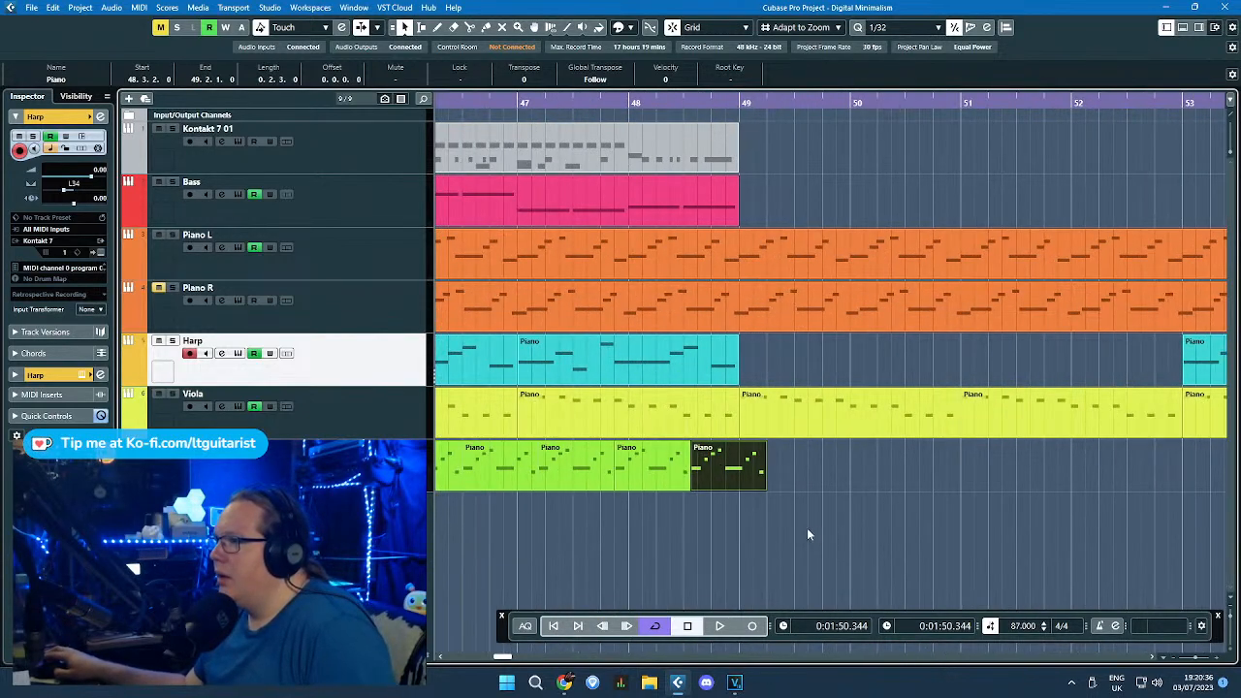
pyautogui.scroll(-9, 779, 531)
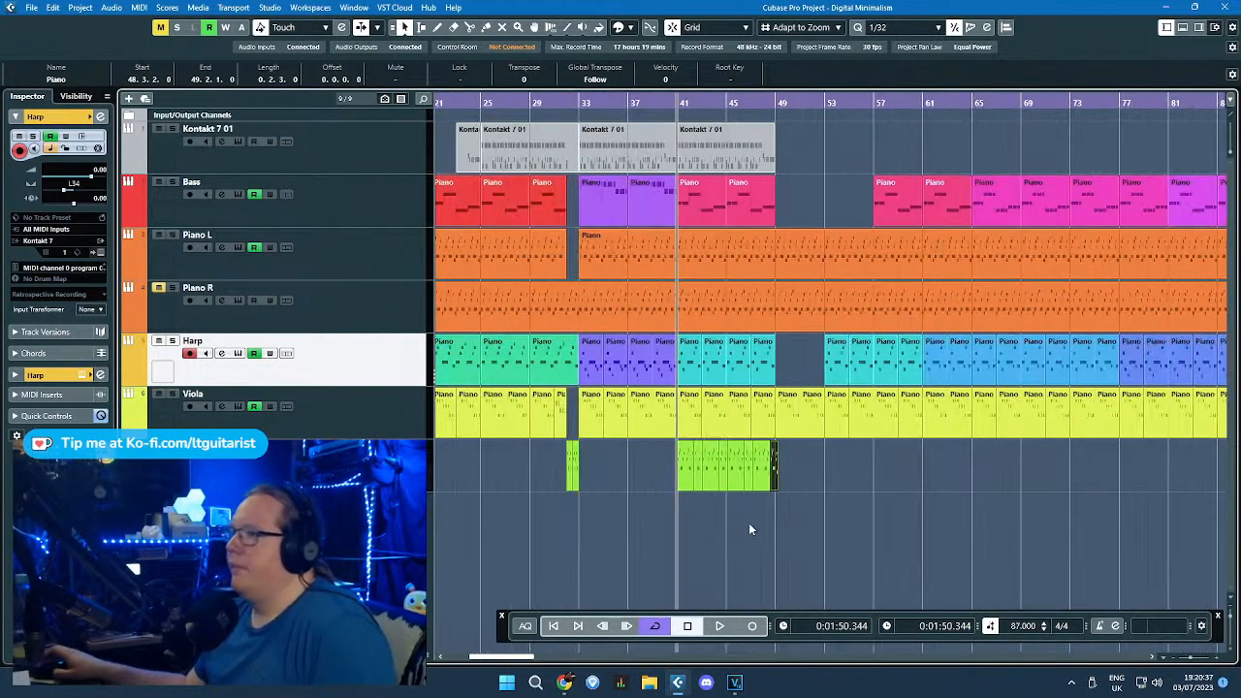
# Step: Play the arrangement from around bar 15 through the new section that starts at bar 41
pyautogui.click(651, 102)
pyautogui.press('space')
pyautogui.press('space')
pyautogui.scroll(-2, 605, 134)
pyautogui.moveTo(476, 139); pyautogui.dragTo(365, 145)
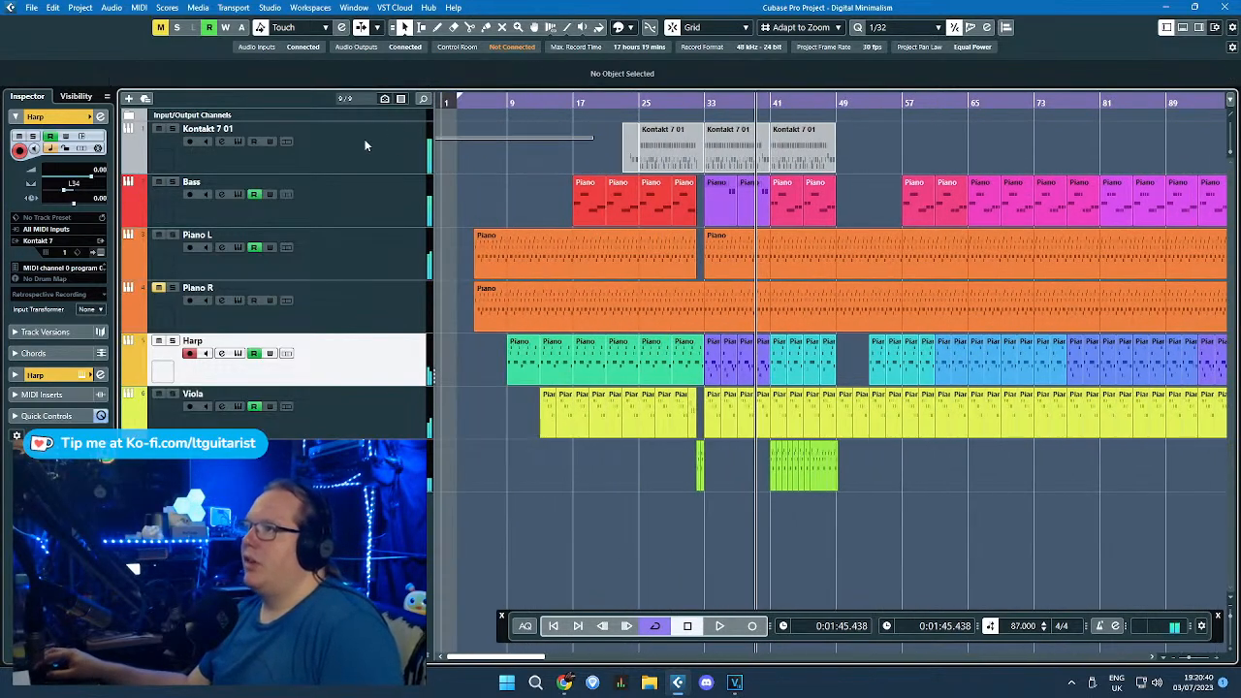
pyautogui.click(558, 102)
pyautogui.press('space')
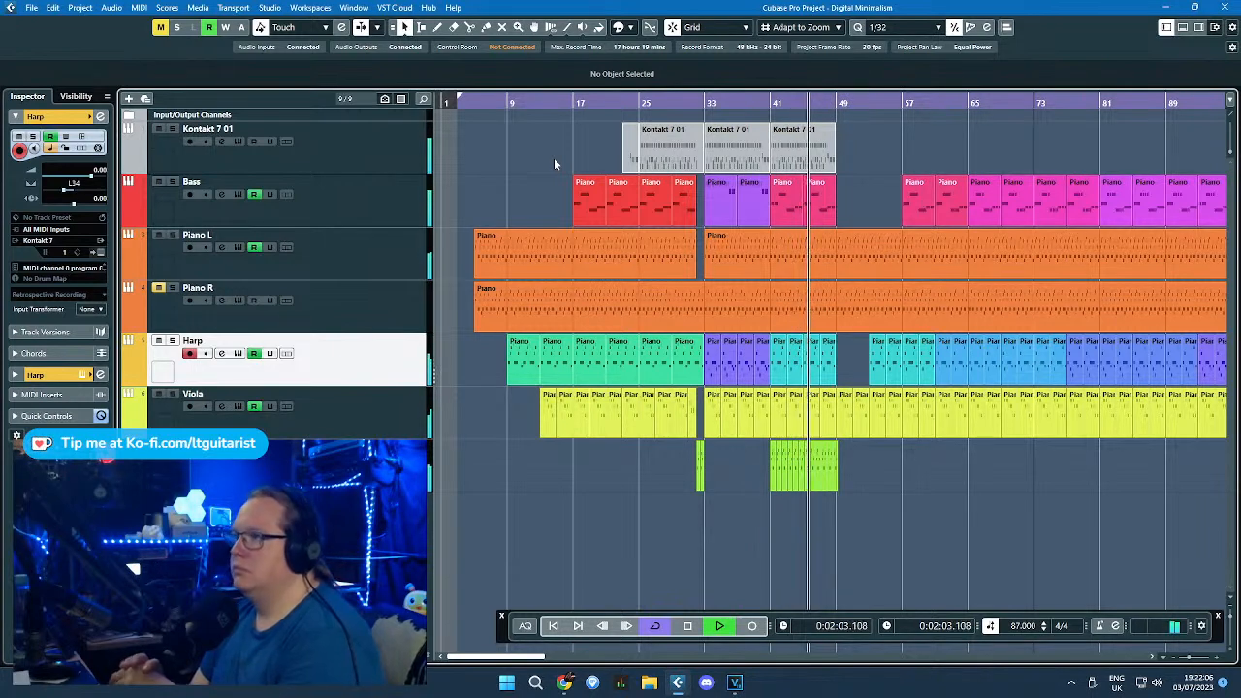
# Step: Delete the Viola parts between bars 41 and 49 while playback continues to bar 49
pyautogui.click(777, 405)
pyautogui.press('Delete')
pyautogui.moveTo(777, 411); pyautogui.dragTo(832, 417)
pyautogui.press('Delete')
pyautogui.click(894, 495)
pyautogui.scroll(2, 831, 464)
pyautogui.scroll(-2, 826, 463)
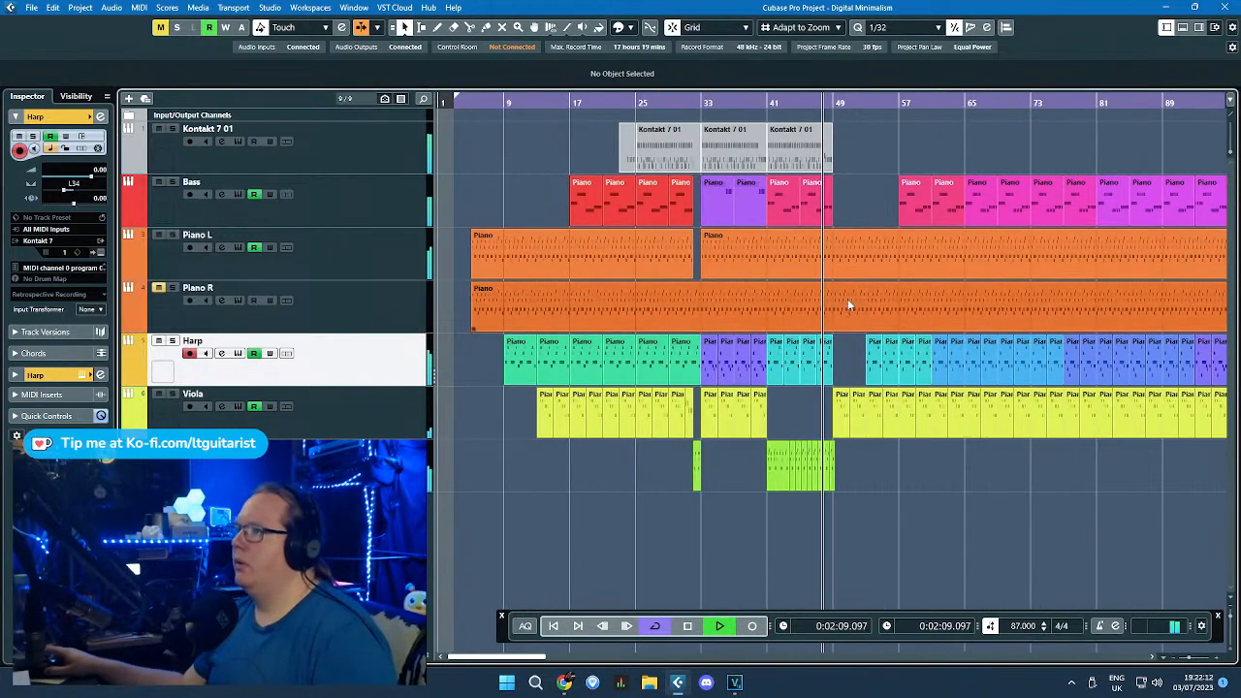
pyautogui.scroll(2, 856, 287)
pyautogui.scroll(-4, 743, 308)
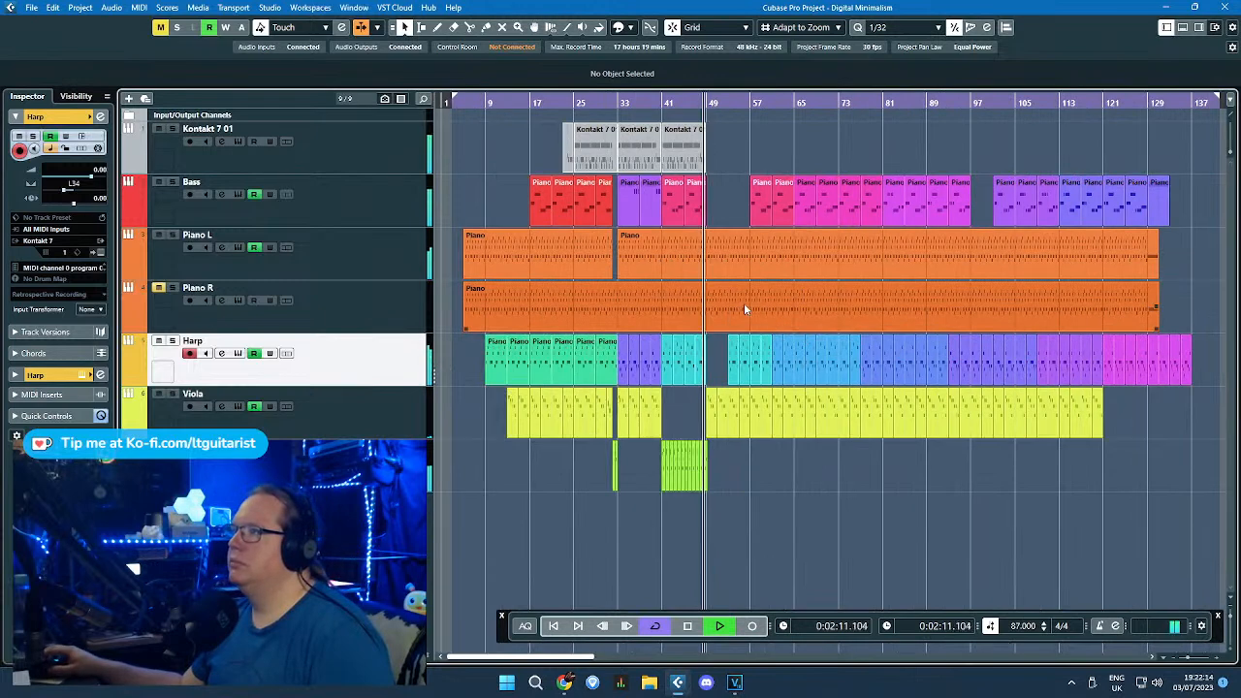
# Step: Stop playback at bar 49 and delete the long part on the Piano R track
pyautogui.press('space')
pyautogui.click(707, 322)
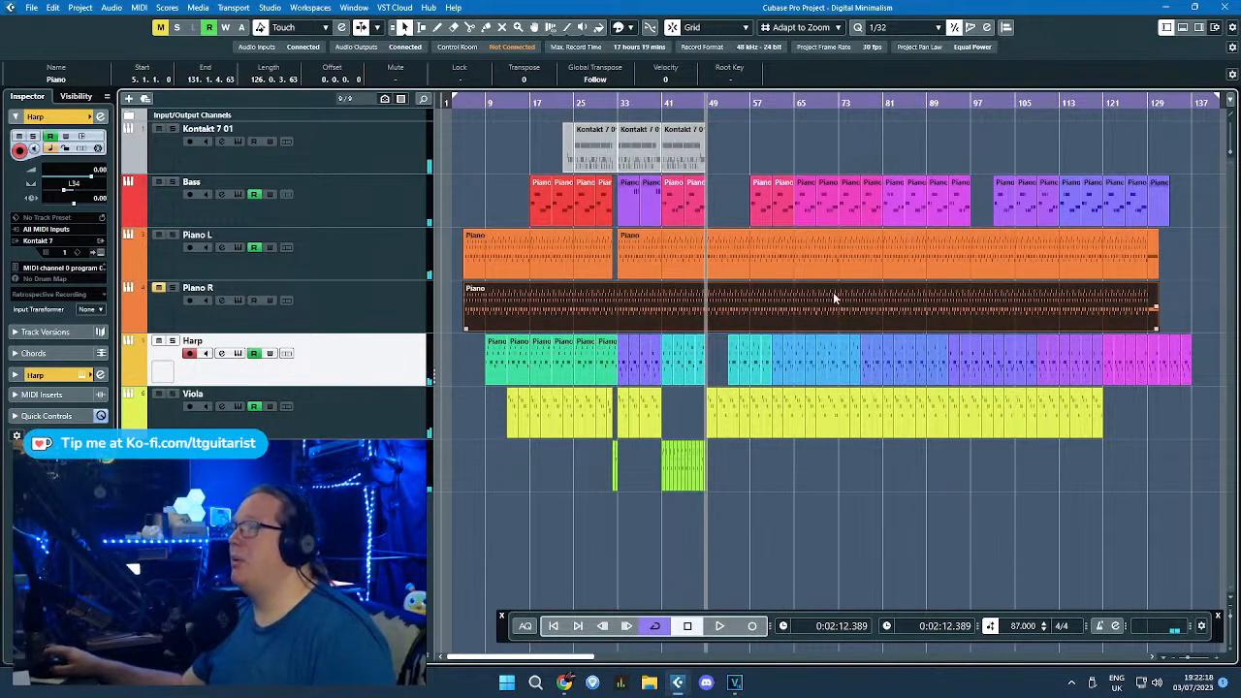
pyautogui.press('Delete')
# Step: Split the long Piano L part at bar 49 and again at bar 57
pyautogui.click(689, 262)
pyautogui.scroll(4, 707, 276)
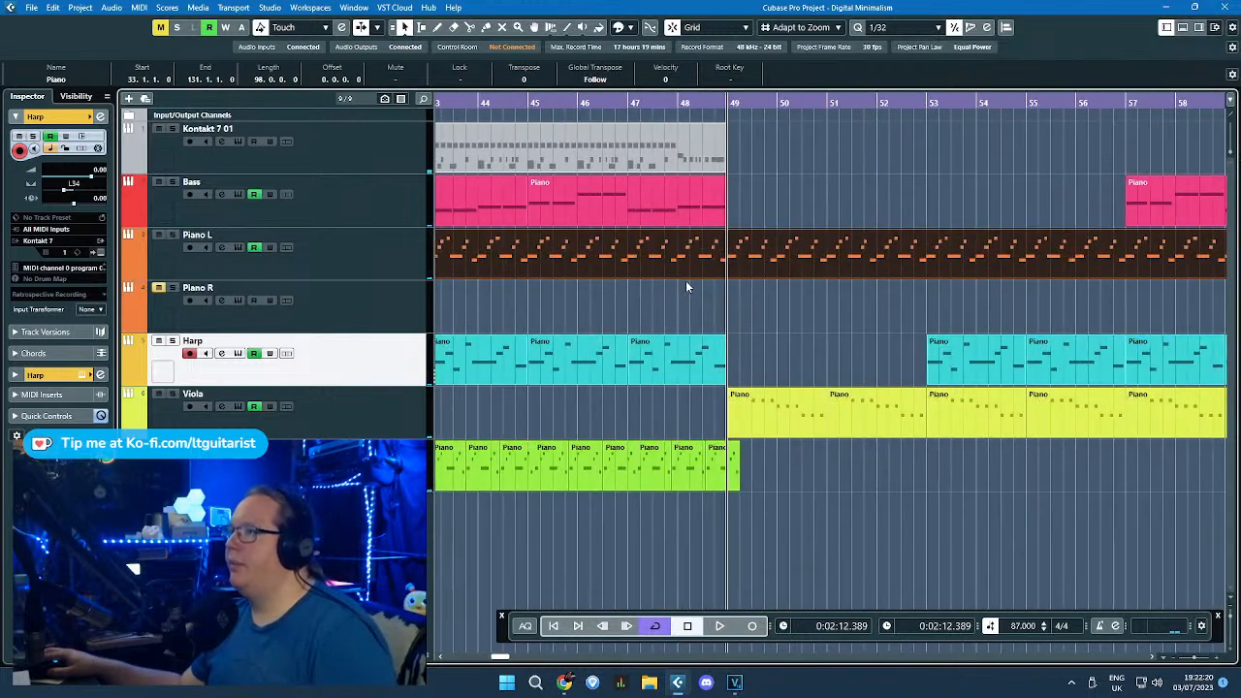
pyautogui.scroll(4, 725, 277)
pyautogui.press('3')
pyautogui.click(736, 265)
pyautogui.hotkey('ctrl', 'z')
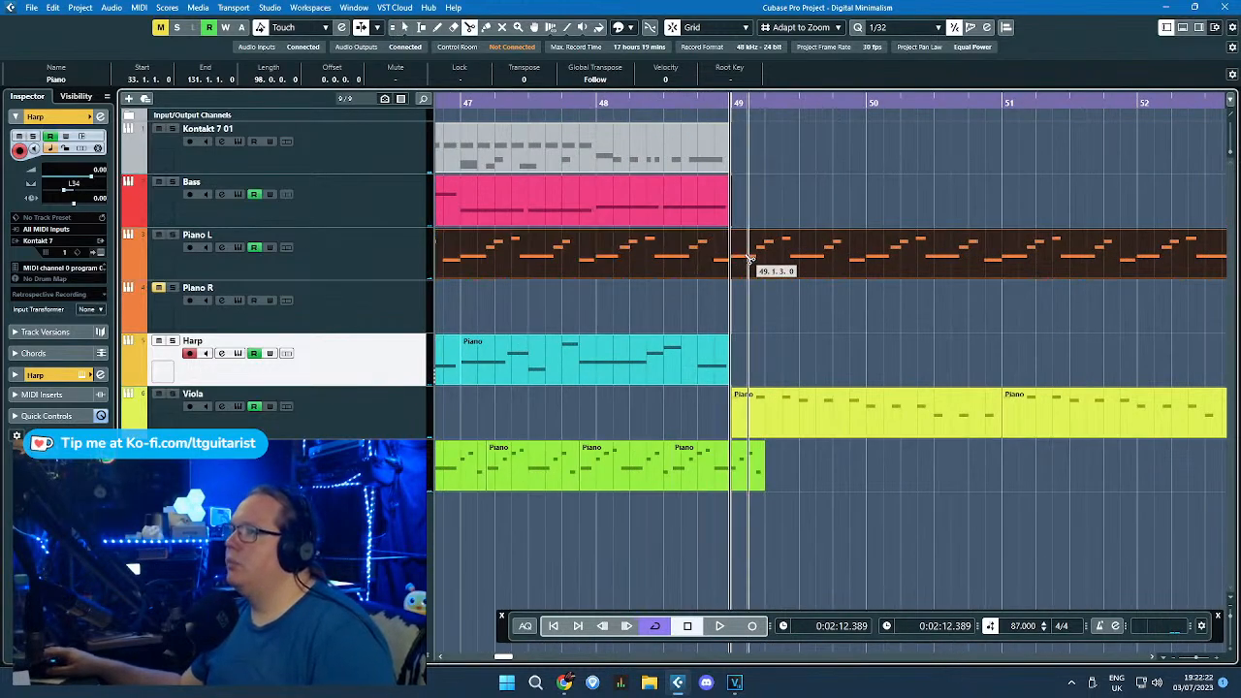
pyautogui.click(748, 258)
pyautogui.press('1')
pyautogui.scroll(-6, 826, 288)
pyautogui.press('3')
pyautogui.click(890, 277)
pyautogui.scroll(-4, 874, 277)
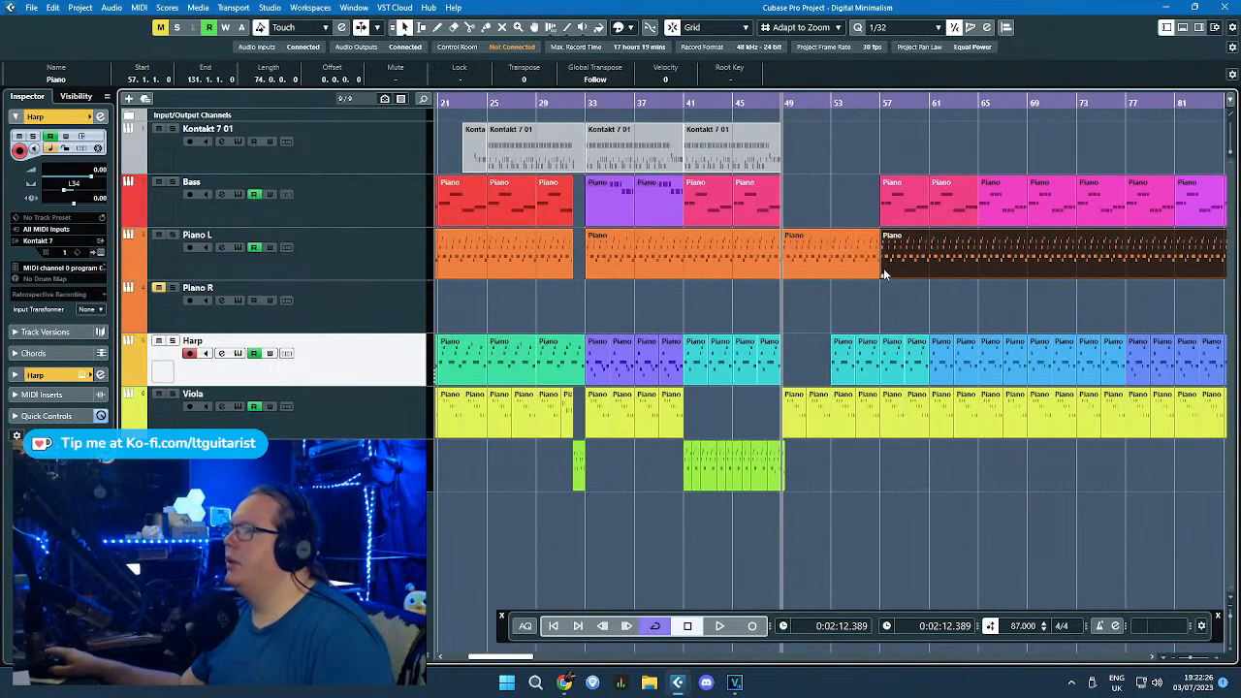
# Step: Move the two Bass parts between bars 57 and 65 back so they start at bar 49
pyautogui.click(868, 157)
pyautogui.scroll(4, 895, 229)
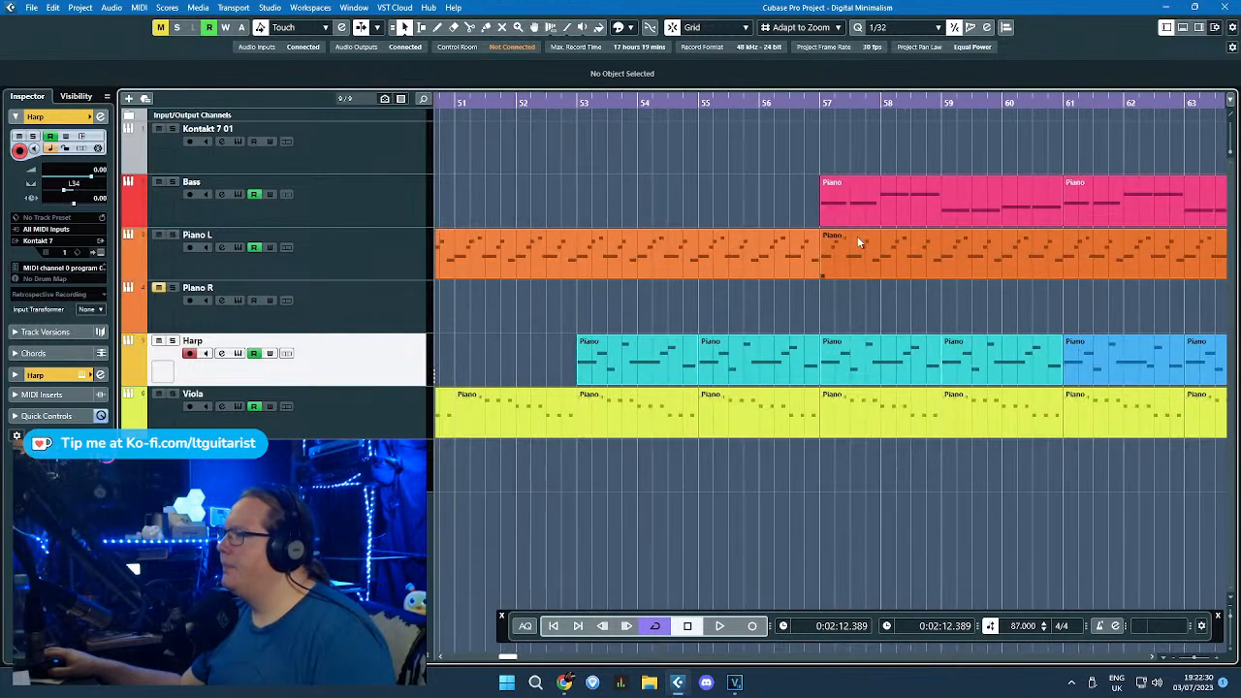
pyautogui.scroll(-3, 858, 236)
pyautogui.scroll(1, 856, 236)
pyautogui.moveTo(876, 210); pyautogui.dragTo(702, 207)
pyautogui.moveTo(947, 194); pyautogui.dragTo(768, 199)
# Step: Move the four turquoise Harp parts from bar 53 back to bar 49
pyautogui.click(762, 298)
pyautogui.moveTo(761, 299); pyautogui.dragTo(897, 354)
pyautogui.moveTo(804, 360); pyautogui.dragTo(745, 372)
# Step: Duplicate the short green parts between bars 41 and 49 so the run continues just past bar 57
pyautogui.click(814, 460)
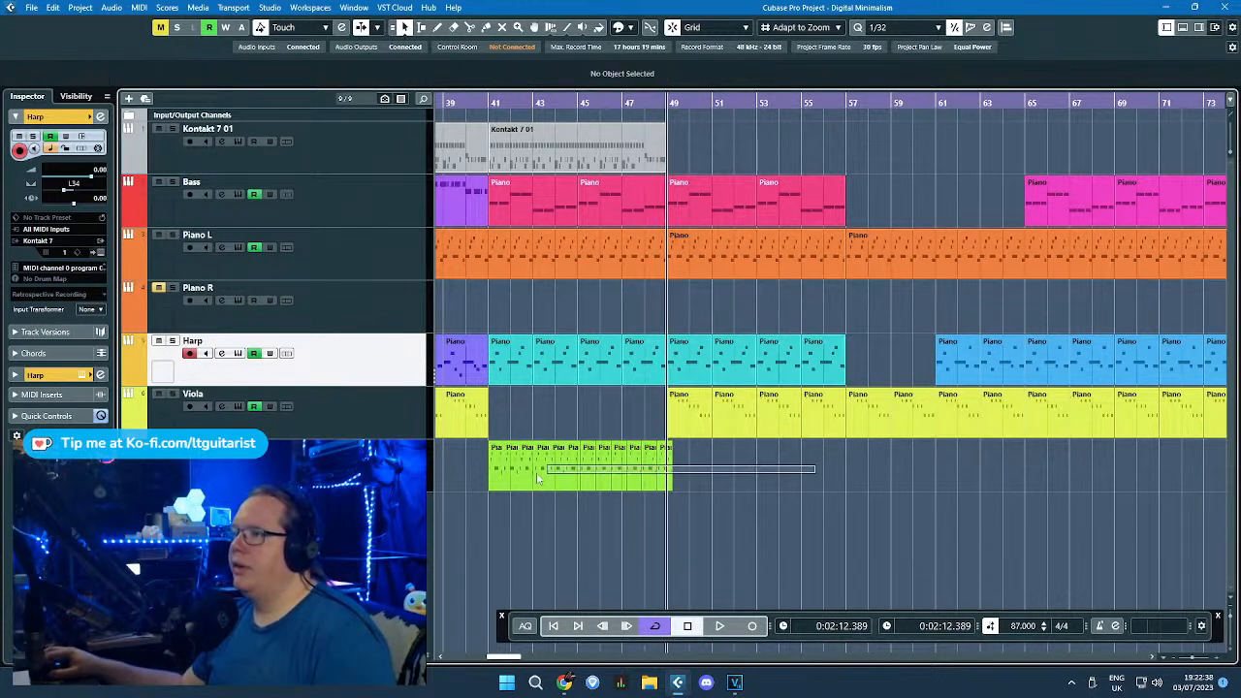
pyautogui.moveTo(551, 475); pyautogui.dragTo(548, 477)
pyautogui.hotkey('ctrl', 'd')
pyautogui.click(758, 524)
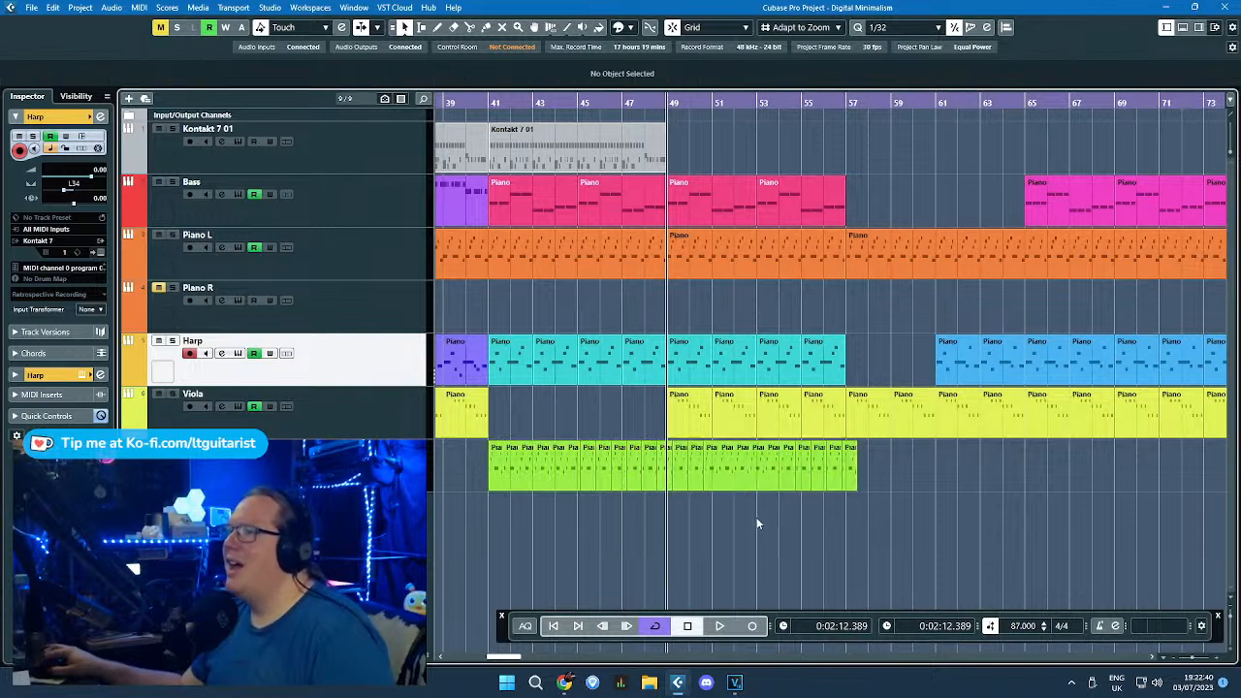
# Step: Split the Piano L part at bar 65 and join its pieces between bars 49 and 65 into one part
pyautogui.scroll(2, 668, 291)
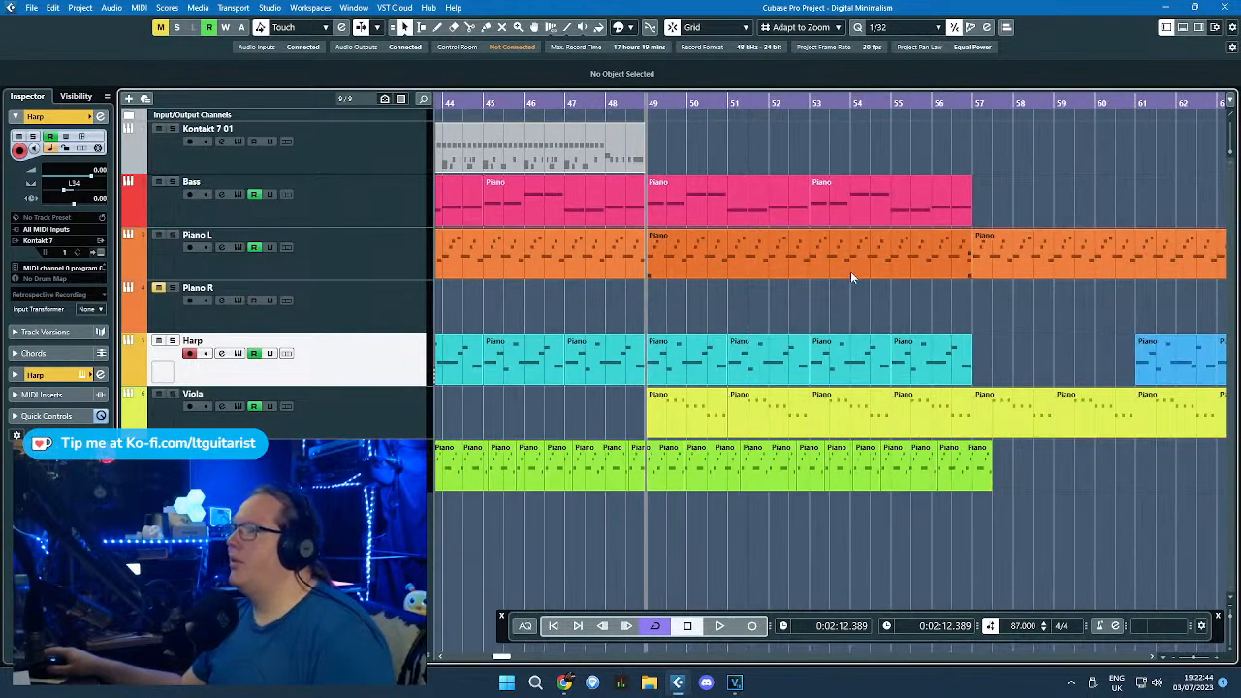
pyautogui.scroll(-2, 854, 269)
pyautogui.click(1094, 263)
pyautogui.press('1')
pyautogui.moveTo(970, 293); pyautogui.dragTo(886, 258)
pyautogui.press('g')
pyautogui.click(866, 294)
pyautogui.scroll(-1, 867, 293)
pyautogui.scroll(-3, 943, 316)
pyautogui.scroll(2, 945, 313)
# Step: Move all parts from bar 65 onward out to bar 150, beyond the end of the project
pyautogui.moveTo(946, 312); pyautogui.dragTo(1231, 318)
pyautogui.scroll(-3, 942, 339)
pyautogui.moveTo(1142, 429); pyautogui.dragTo(797, 174)
pyautogui.scroll(-2, 801, 238)
pyautogui.scroll(-1, 800, 239)
pyautogui.moveTo(694, 246); pyautogui.dragTo(865, 252)
pyautogui.click(529, 302)
pyautogui.scroll(4, 567, 312)
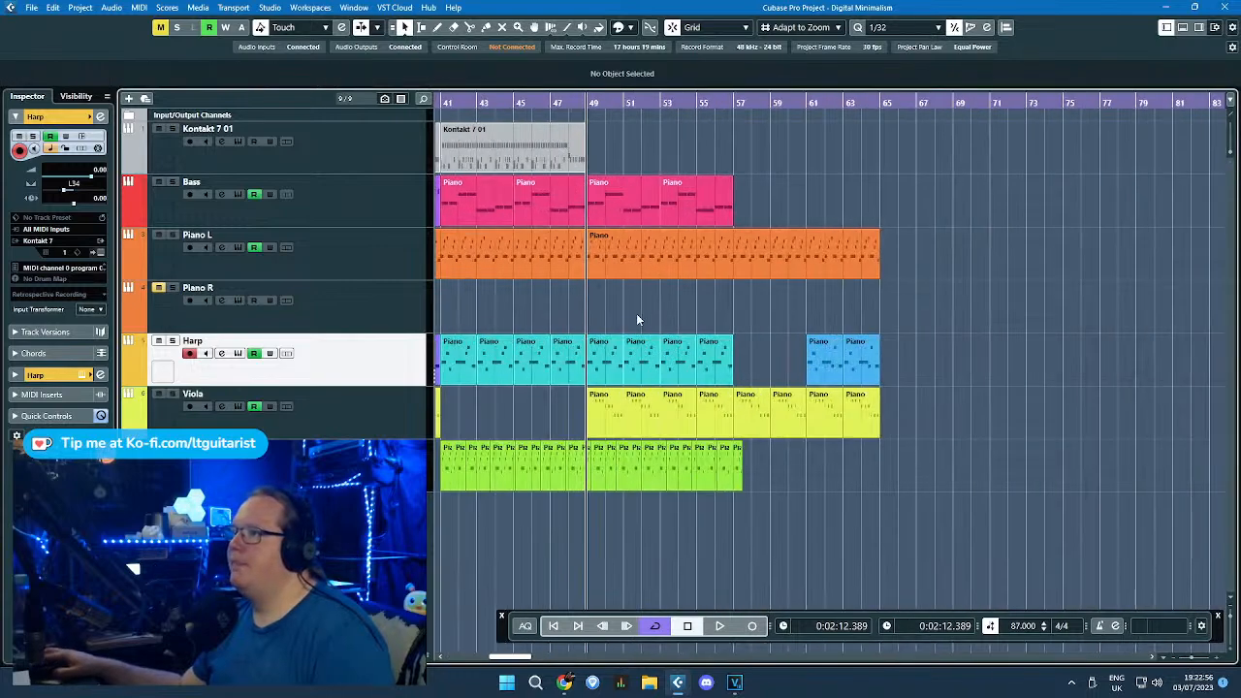
# Step: Delete the Harp parts from bar 61 to 65 and the Viola parts from bar 49 to 65
pyautogui.moveTo(903, 339); pyautogui.dragTo(811, 356)
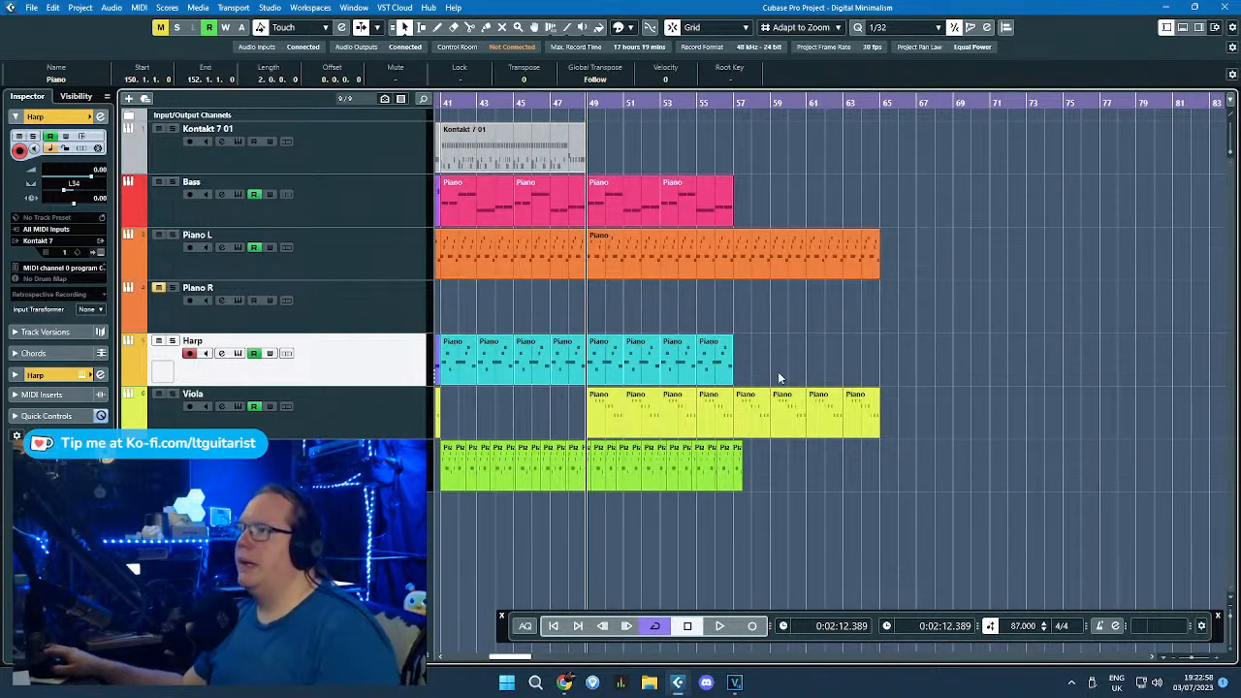
pyautogui.scroll(-2, 743, 380)
pyautogui.scroll(1, 741, 388)
pyautogui.click(586, 411)
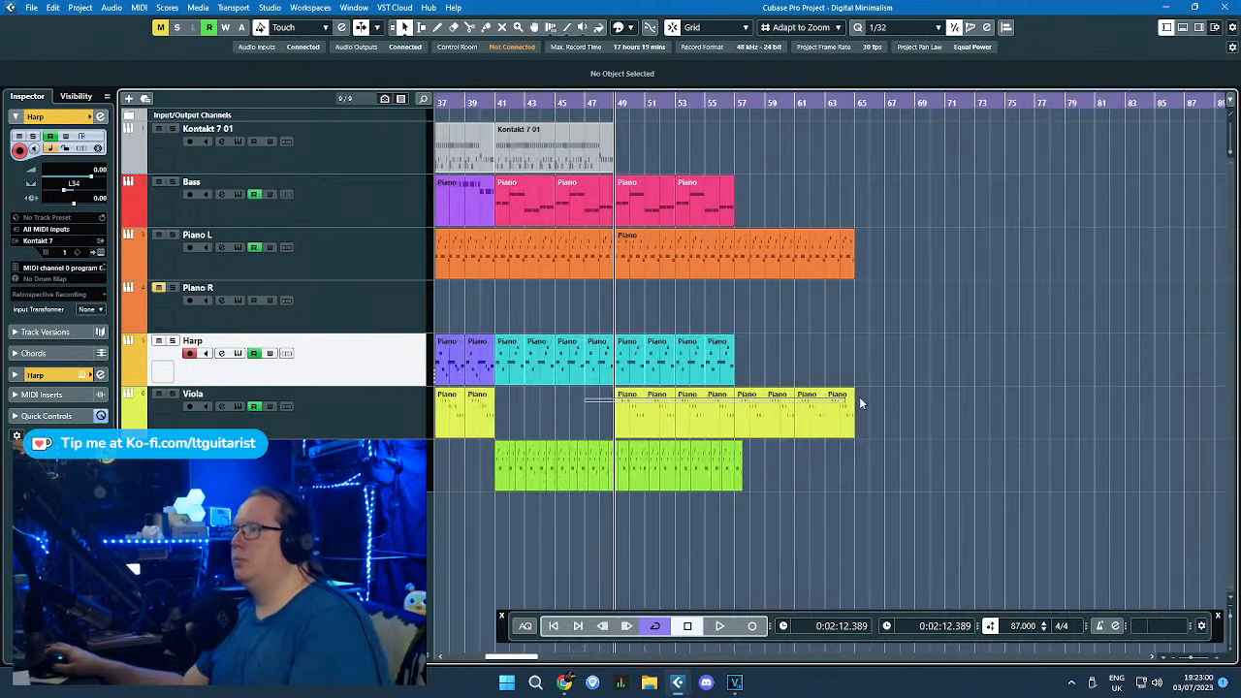
pyautogui.moveTo(849, 405); pyautogui.dragTo(863, 405)
pyautogui.press('Delete')
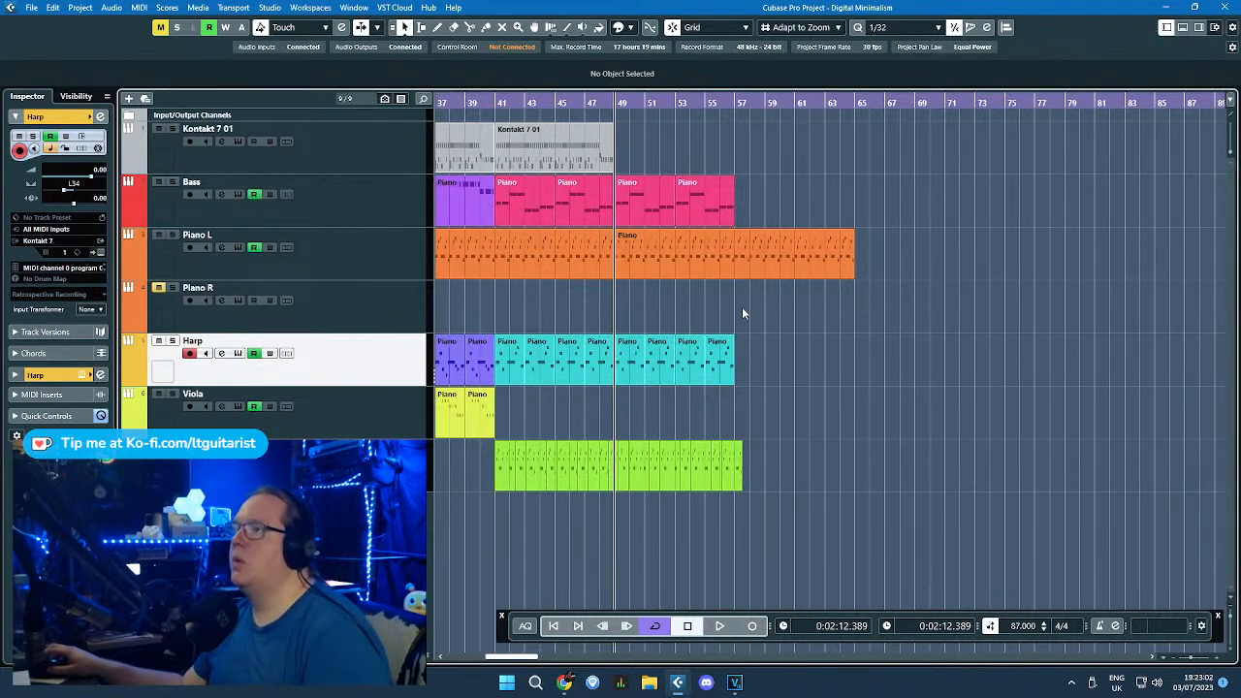
# Step: Glue the two Piano L parts that meet around bar 49 and split the joined part again at bar 49
pyautogui.scroll(-2, 588, 305)
pyautogui.scroll(2, 611, 301)
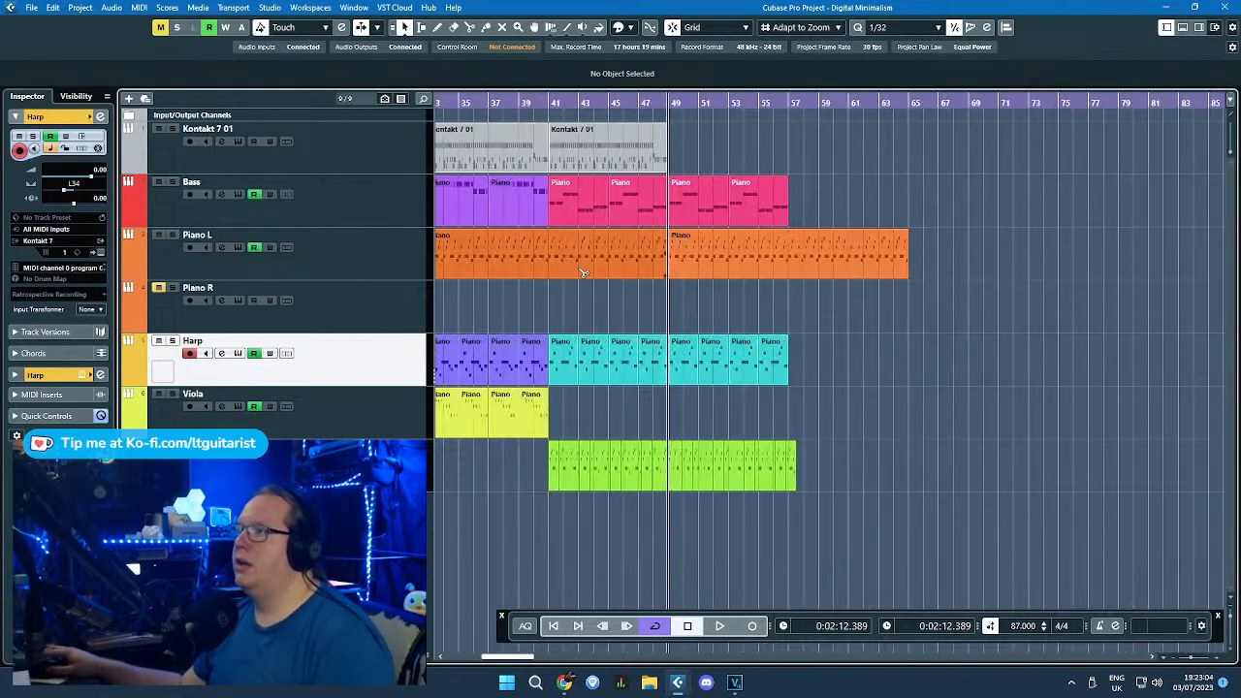
pyautogui.press('3')
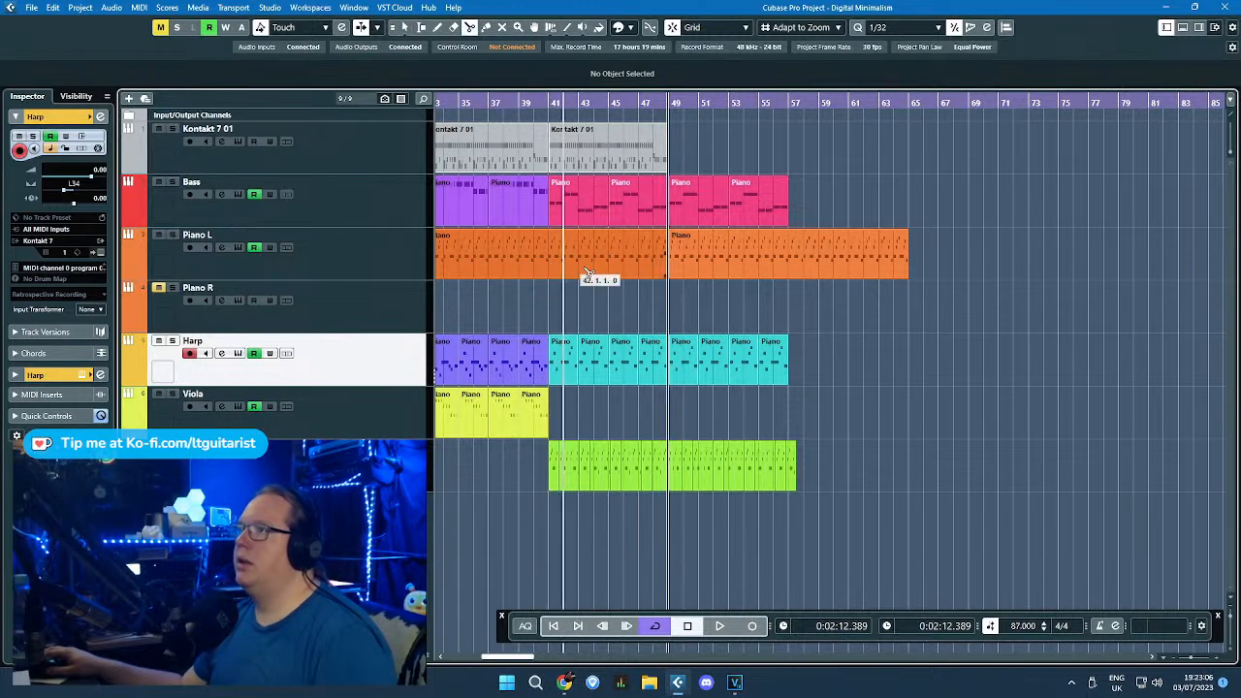
pyautogui.press('4')
pyautogui.click(646, 259)
pyautogui.press('3')
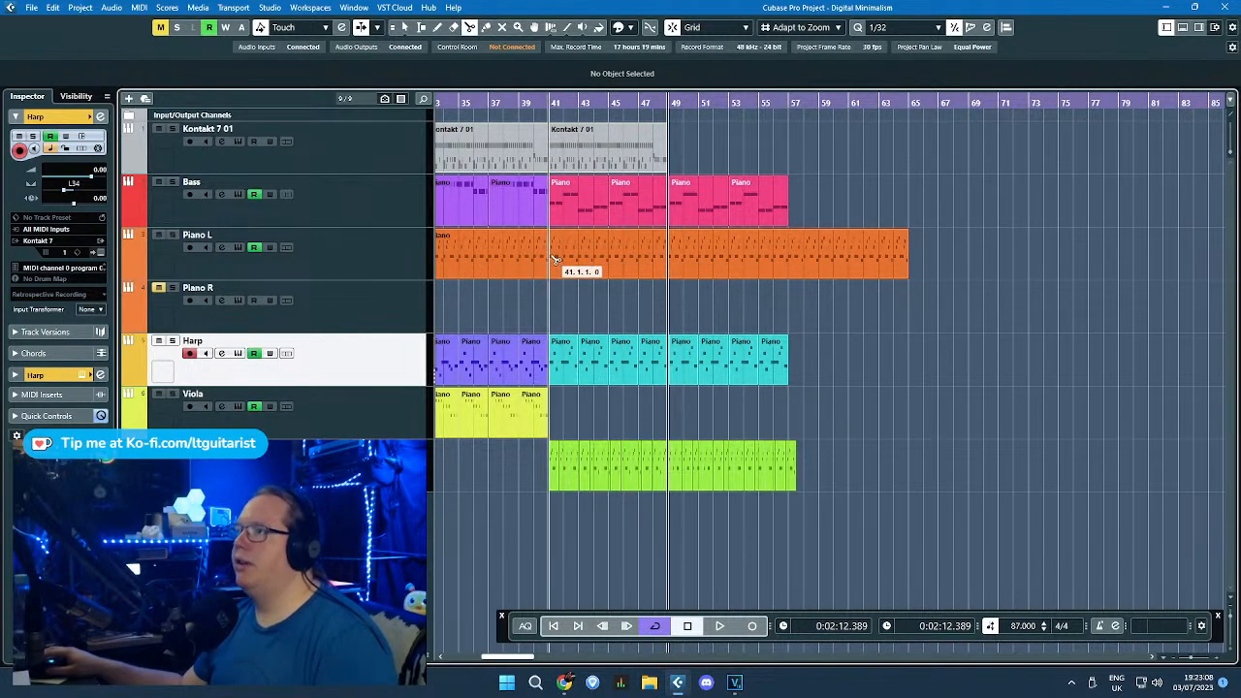
pyautogui.press('1')
pyautogui.scroll(-1, 551, 254)
pyautogui.press('3')
pyautogui.click(632, 264)
pyautogui.press('1')
# Step: Duplicate the Bass parts of bars 49 to 57 up to bar 65 and delete the Harp parts after bar 49
pyautogui.moveTo(748, 215); pyautogui.dragTo(660, 208)
pyautogui.hotkey('ctrl', 'd')
pyautogui.moveTo(784, 304); pyautogui.dragTo(835, 377)
pyautogui.hotkey('ctrl', 'd')
pyautogui.scroll(4, 630, 323)
pyautogui.scroll(-3, 631, 324)
pyautogui.press('Delete')
pyautogui.scroll(4, 640, 414)
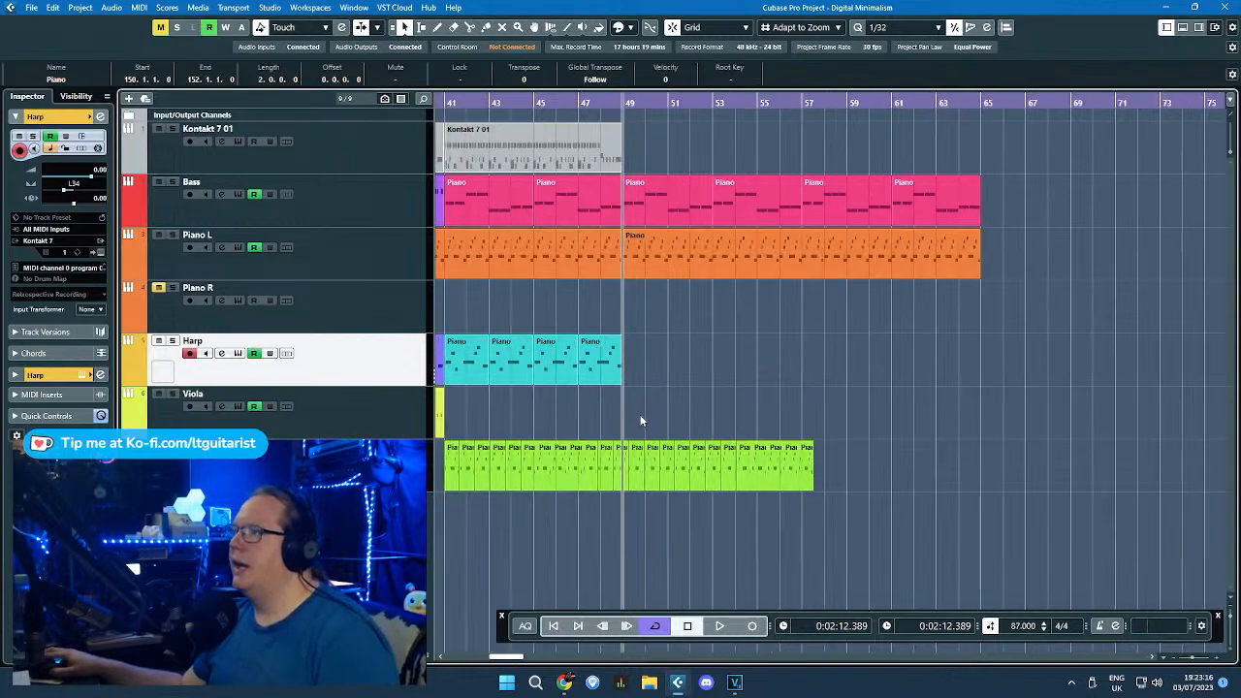
# Step: Duplicate a group of the short green parts so the run extends to bar 63
pyautogui.moveTo(909, 409); pyautogui.dragTo(710, 479)
pyautogui.hotkey('ctrl', 'd')
pyautogui.scroll(-1, 684, 487)
pyautogui.scroll(-6, 686, 485)
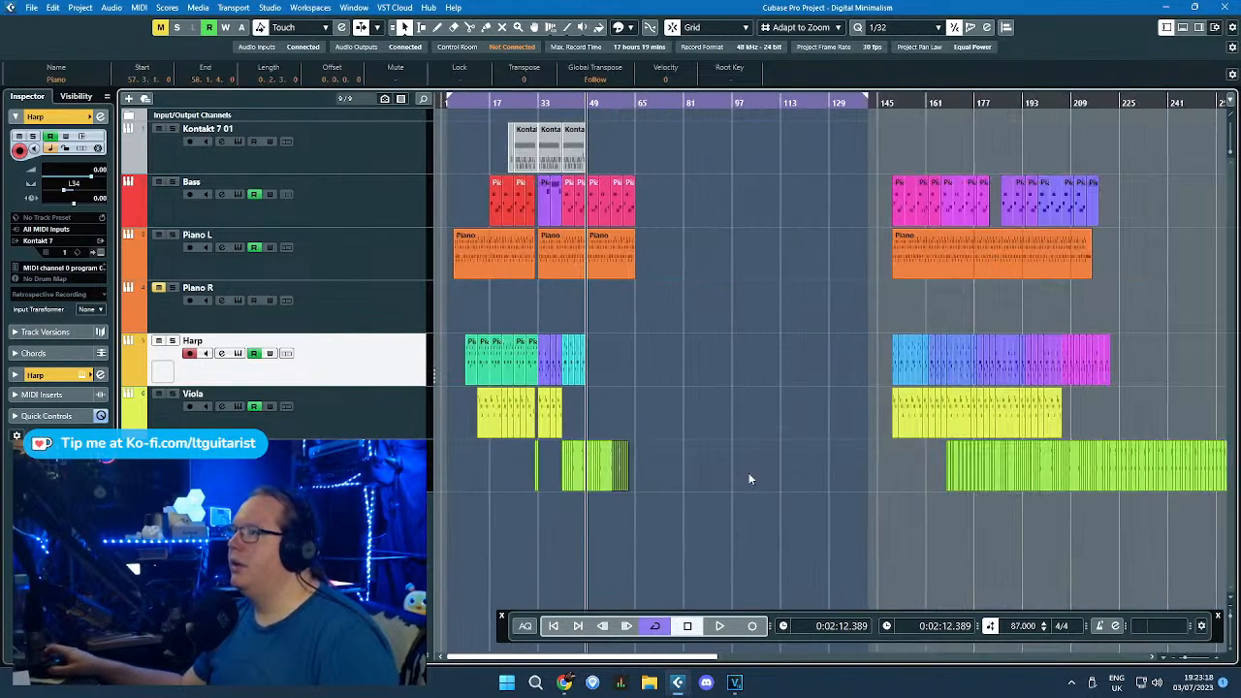
# Step: Copy an early four-bar green Harp part to bar 49 on the Harp track
pyautogui.scroll(5, 899, 415)
pyautogui.click(807, 373)
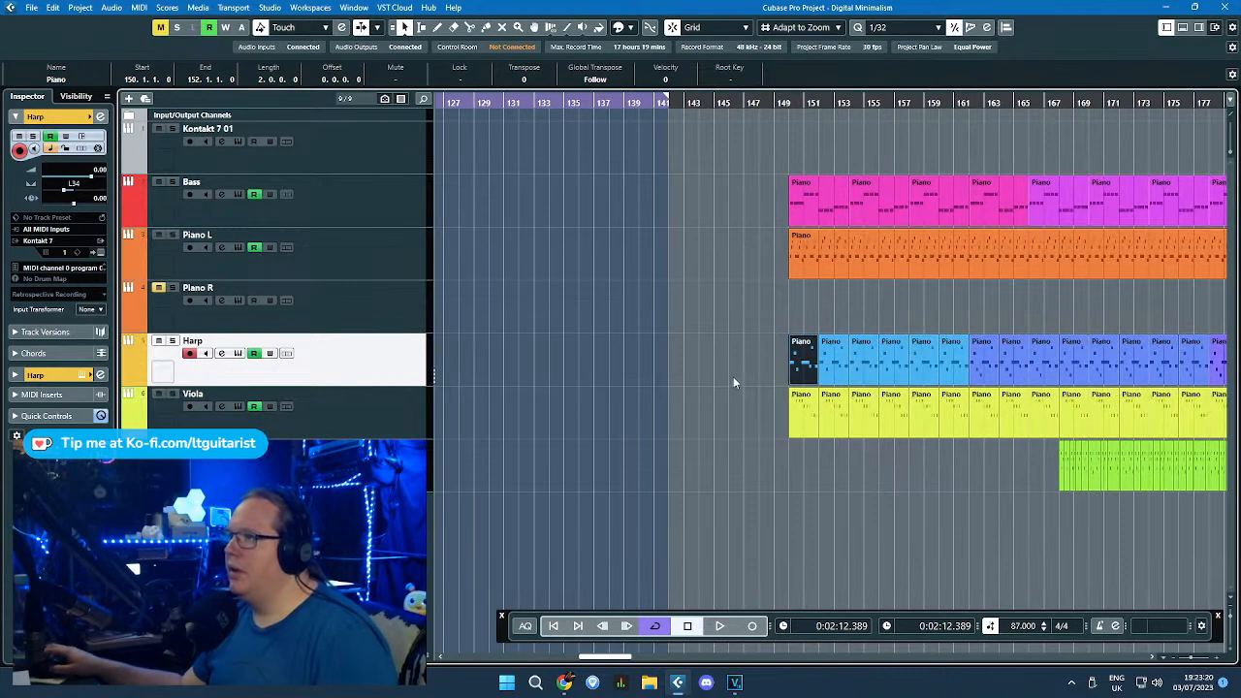
pyautogui.press('Delete')
pyautogui.moveTo(434, 374); pyautogui.dragTo(436, 372)
pyautogui.scroll(-3, 605, 362)
pyautogui.moveTo(598, 347); pyautogui.dragTo(955, 364)
pyautogui.scroll(1, 575, 356)
pyautogui.scroll(2, 575, 356)
pyautogui.scroll(-2, 999, 372)
# Step: Duplicate the copied green Harp part three times to fill the track up to bar 65
pyautogui.hotkey('ctrl', 'd')
pyautogui.scroll(6, 1050, 377)
pyautogui.hotkey('ctrl', 'd')
pyautogui.hotkey('ctrl', 'd')
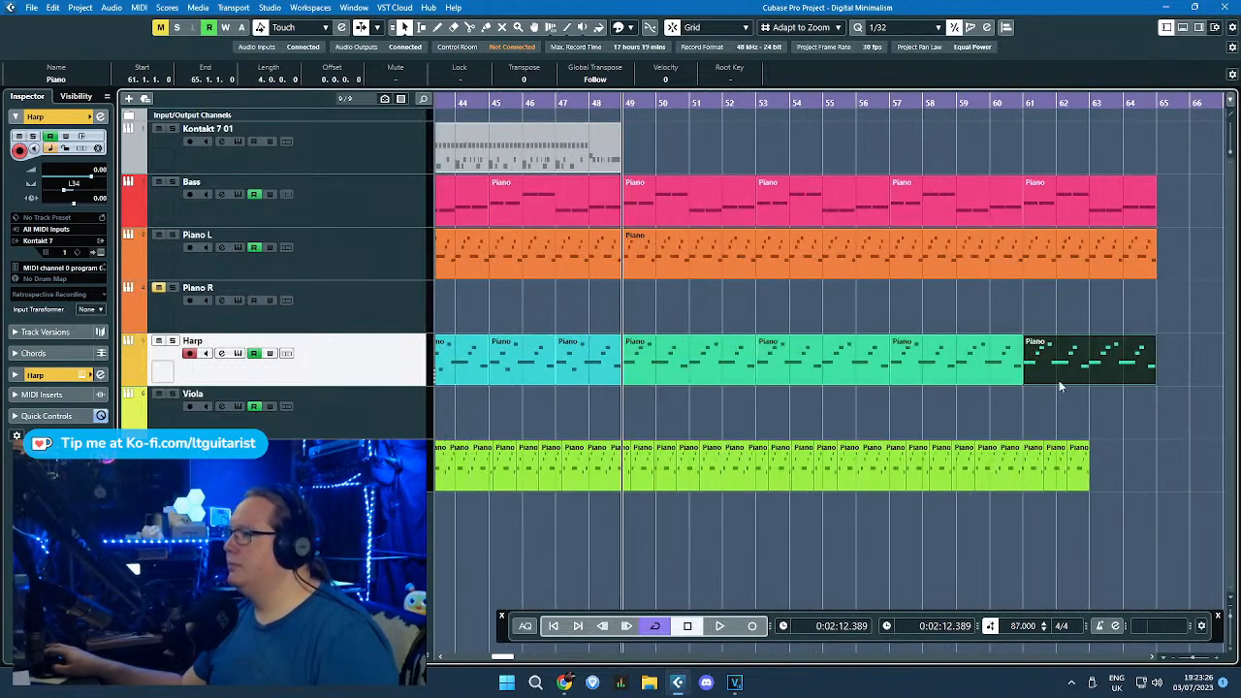
# Step: Play the arrangement from just before bar 49 into the new section
pyautogui.scroll(-3, 981, 359)
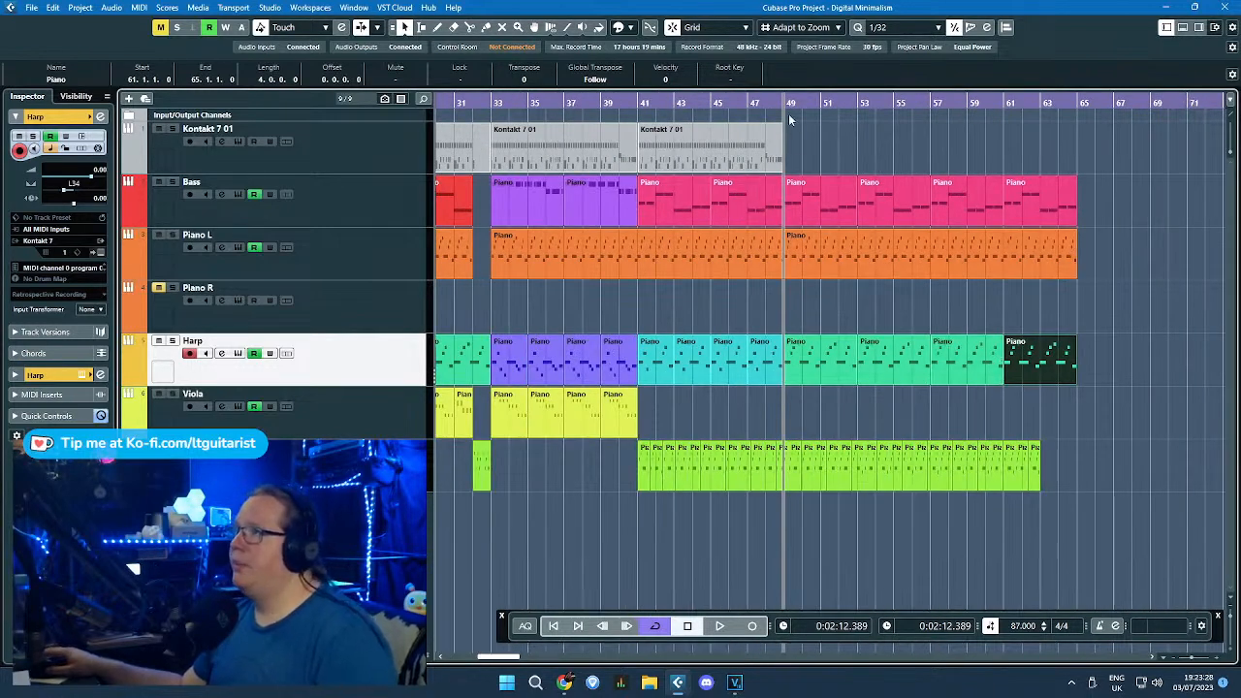
pyautogui.press('space')
pyautogui.scroll(2, 887, 242)
pyautogui.scroll(2, 739, 279)
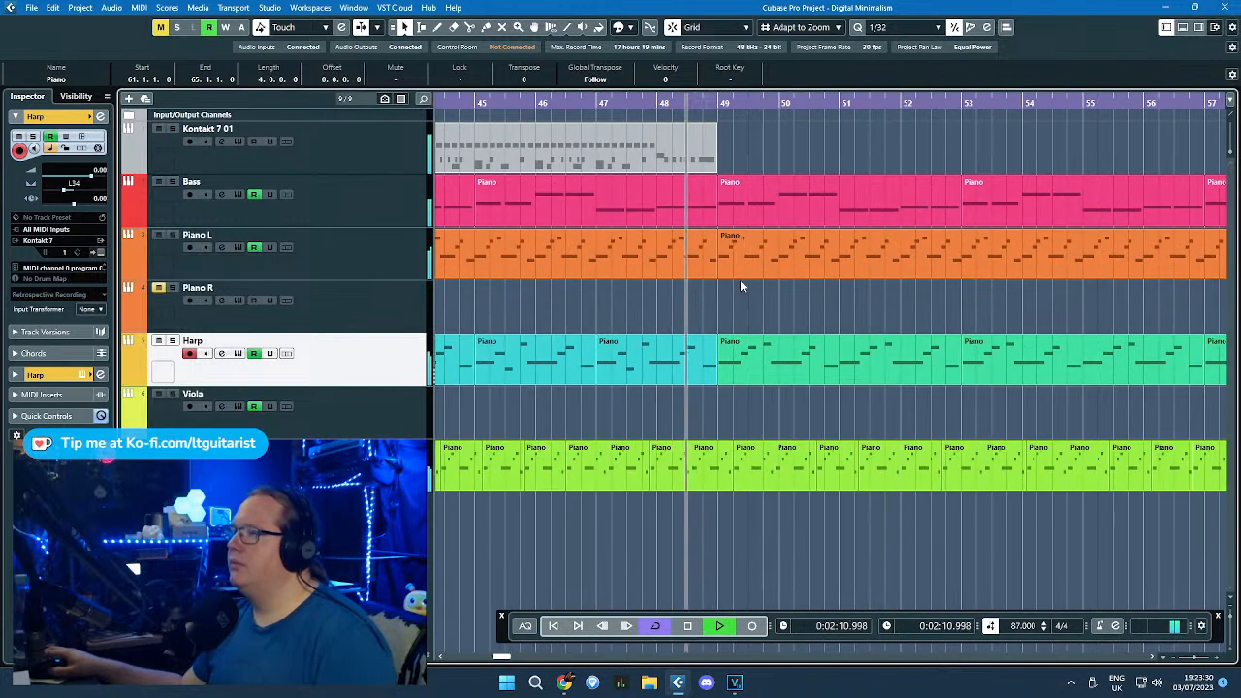
pyautogui.click(755, 280)
pyautogui.scroll(-3, 665, 294)
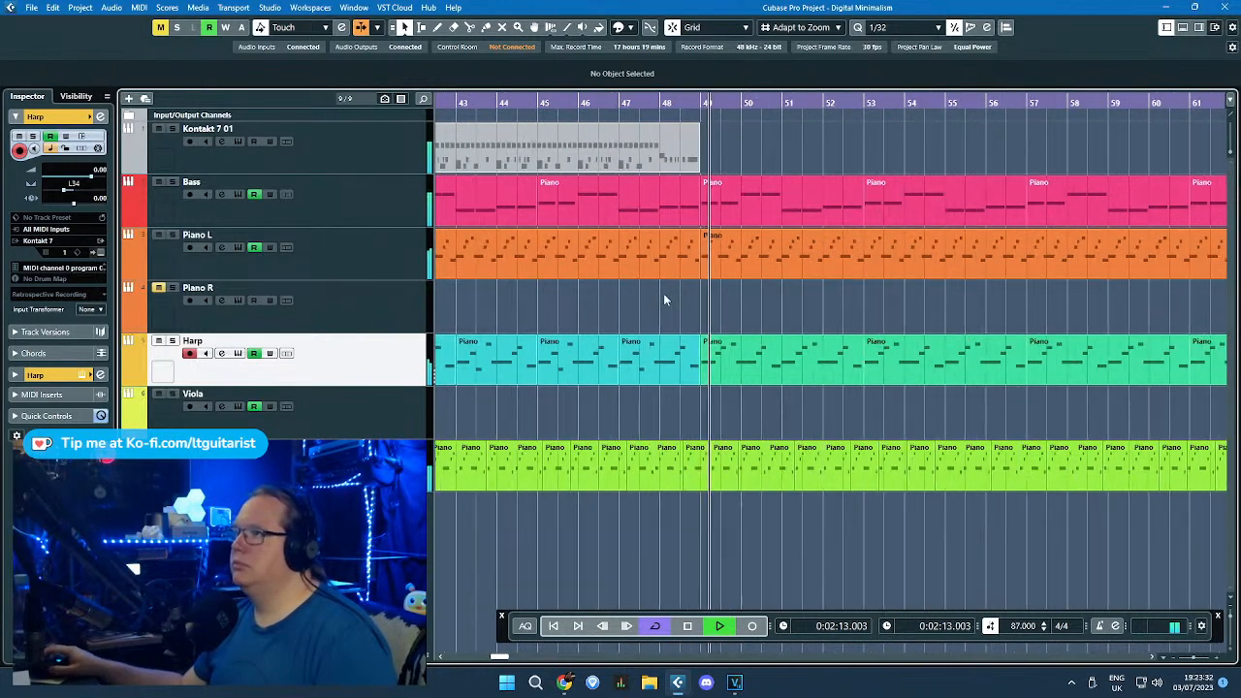
pyautogui.click(748, 274)
pyautogui.scroll(-2, 775, 276)
pyautogui.hotkey('ctrl', 'd')
pyautogui.press('space')
pyautogui.moveTo(926, 257); pyautogui.dragTo(573, 308)
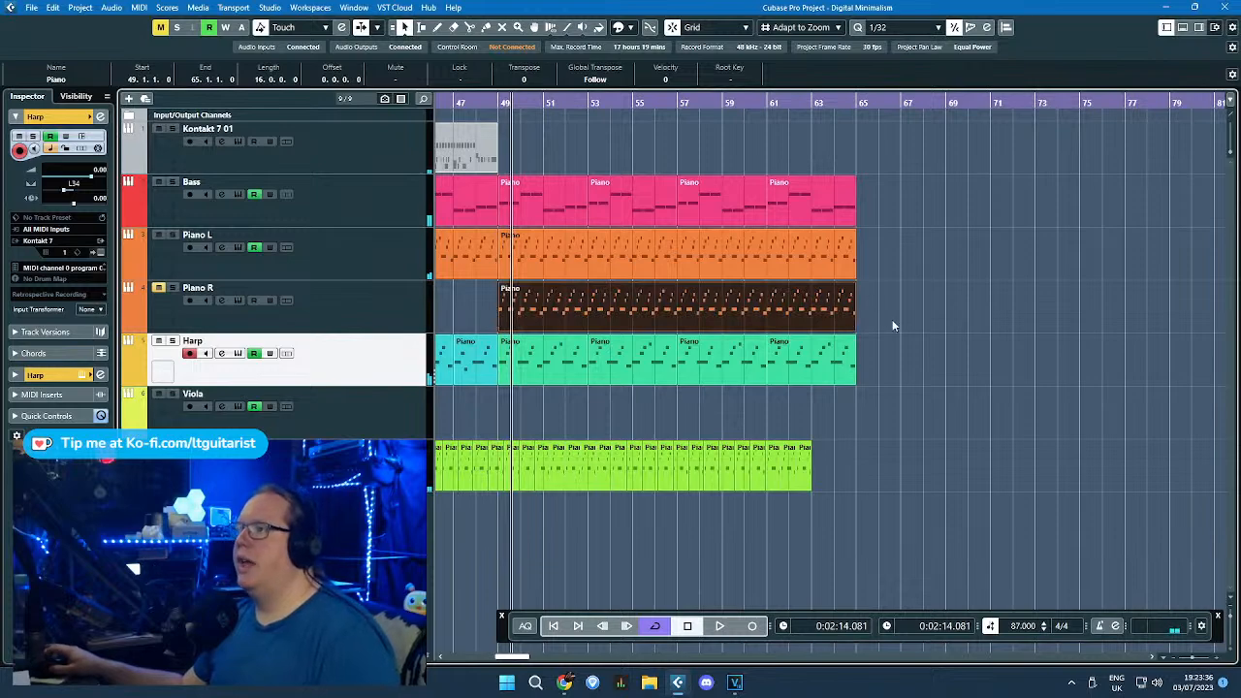
pyautogui.hotkey('ctrl', 'z')
pyautogui.hotkey('ctrl', 'z')
# Step: Extend the Piano L part to bar 69 and add an A#1 note of length 0.3.3.0 at bar 65
pyautogui.moveTo(854, 275); pyautogui.dragTo(945, 280)
pyautogui.doubleClick(855, 266)
pyautogui.scroll(-6, 714, 294)
pyautogui.scroll(-3, 974, 351)
pyautogui.scroll(4, 1091, 354)
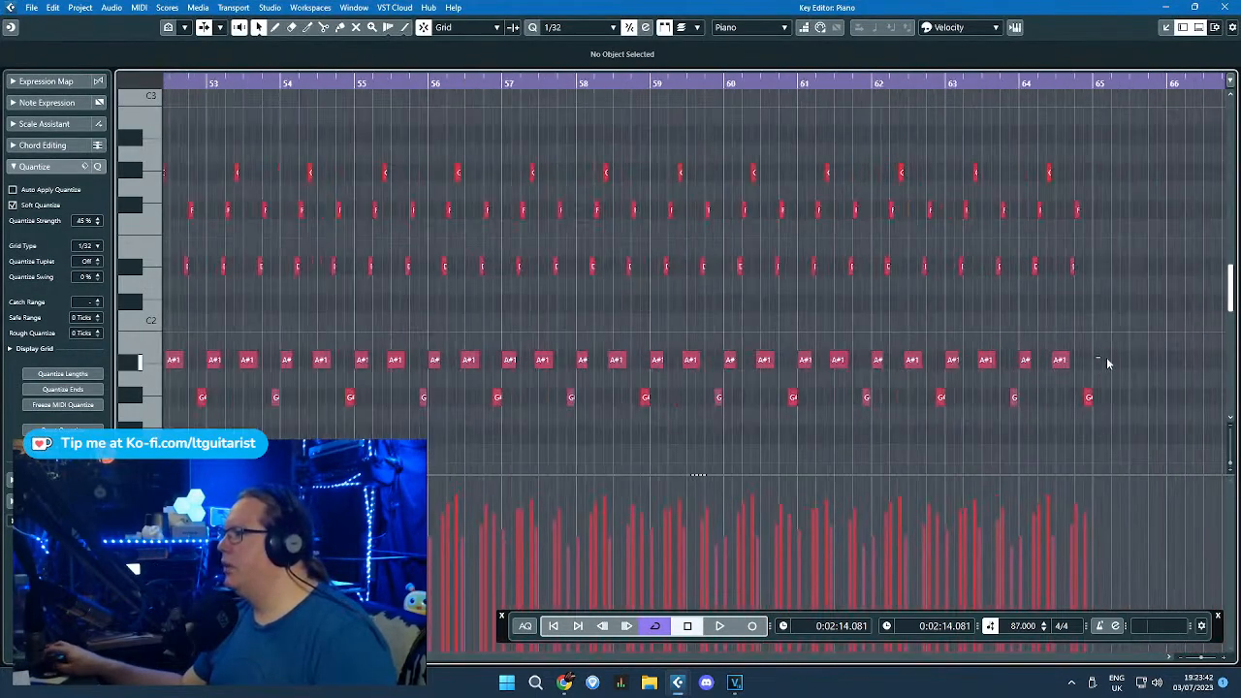
pyautogui.moveTo(1093, 360); pyautogui.dragTo(1149, 375)
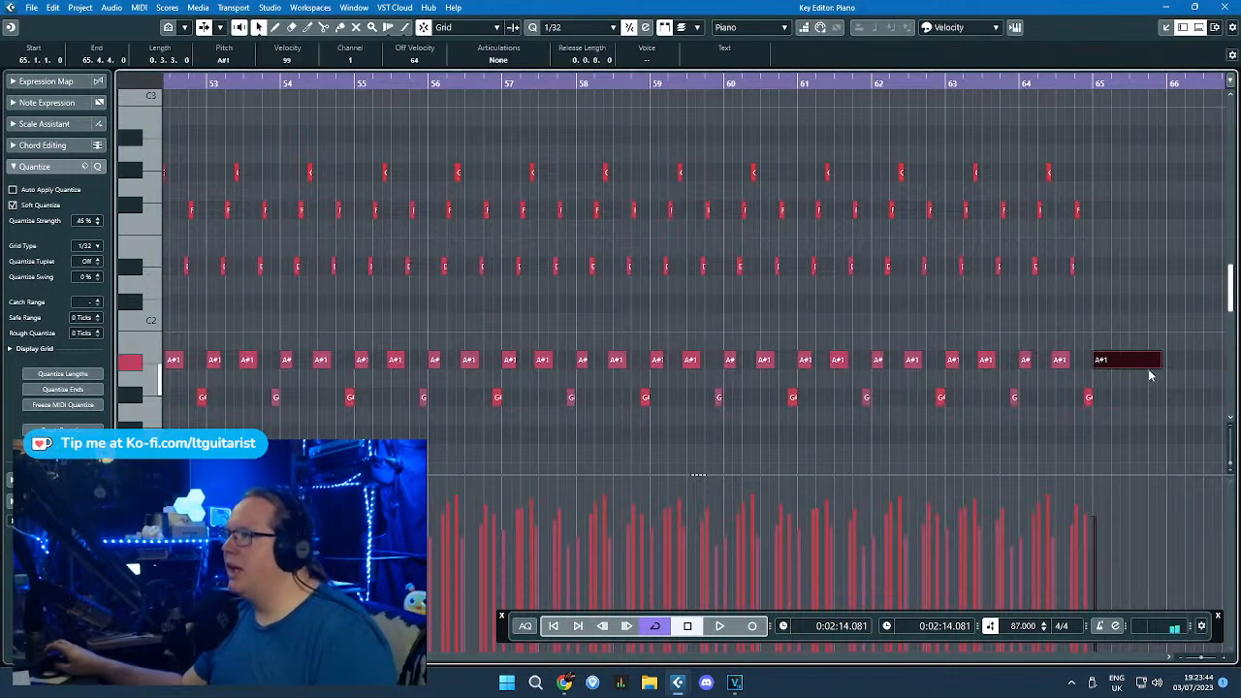
pyautogui.click(1162, 249)
pyautogui.hscroll(3, 1092, 272)
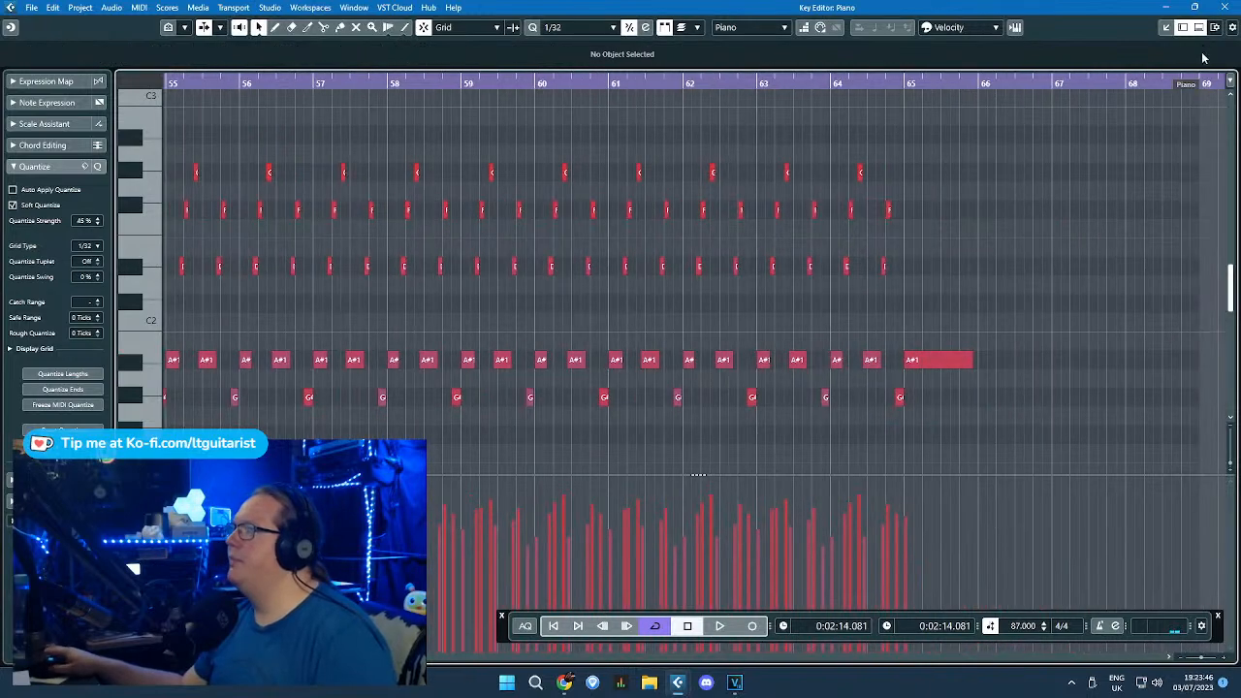
pyautogui.click(1221, 8)
# Step: Duplicate the extended Piano L part and place the copy on the Piano R track at bar 49
pyautogui.hotkey('ctrl', 'd')
pyautogui.moveTo(926, 251); pyautogui.dragTo(572, 301)
pyautogui.scroll(3, 752, 303)
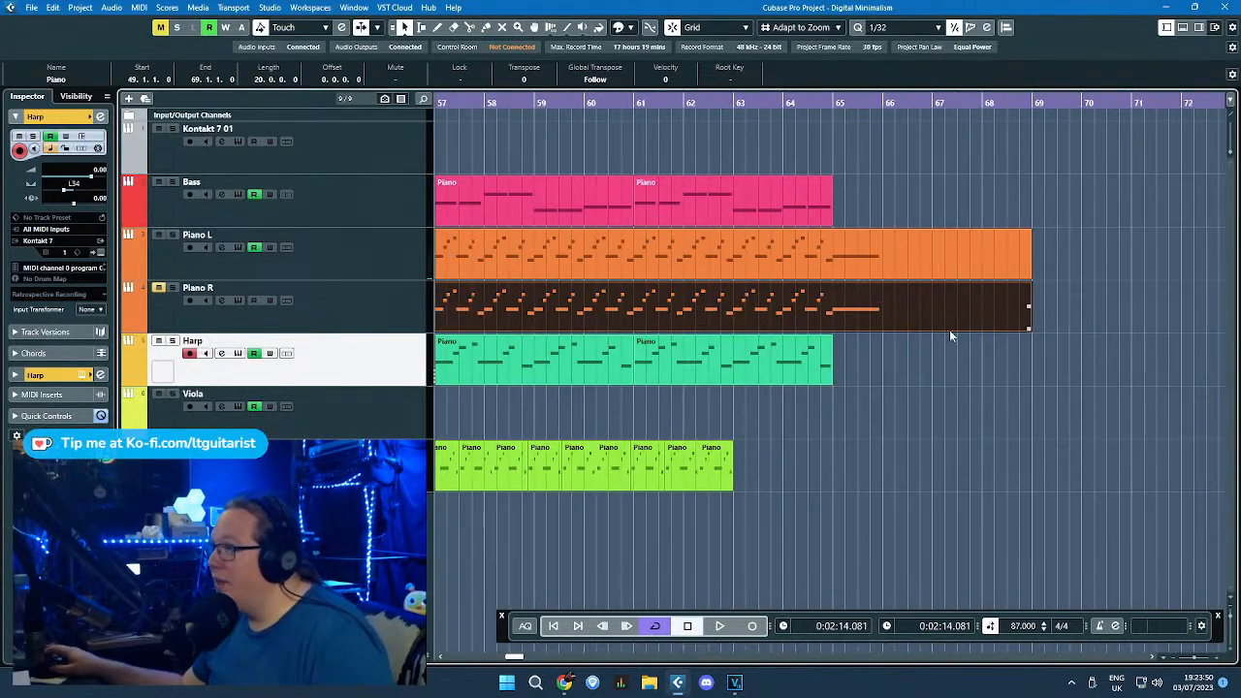
# Step: Time-stretch the Piano R part to end at 68.3.1.0 and cut off its empty tail after the long note
pyautogui.moveTo(1029, 332); pyautogui.dragTo(1011, 329)
pyautogui.scroll(2, 1008, 330)
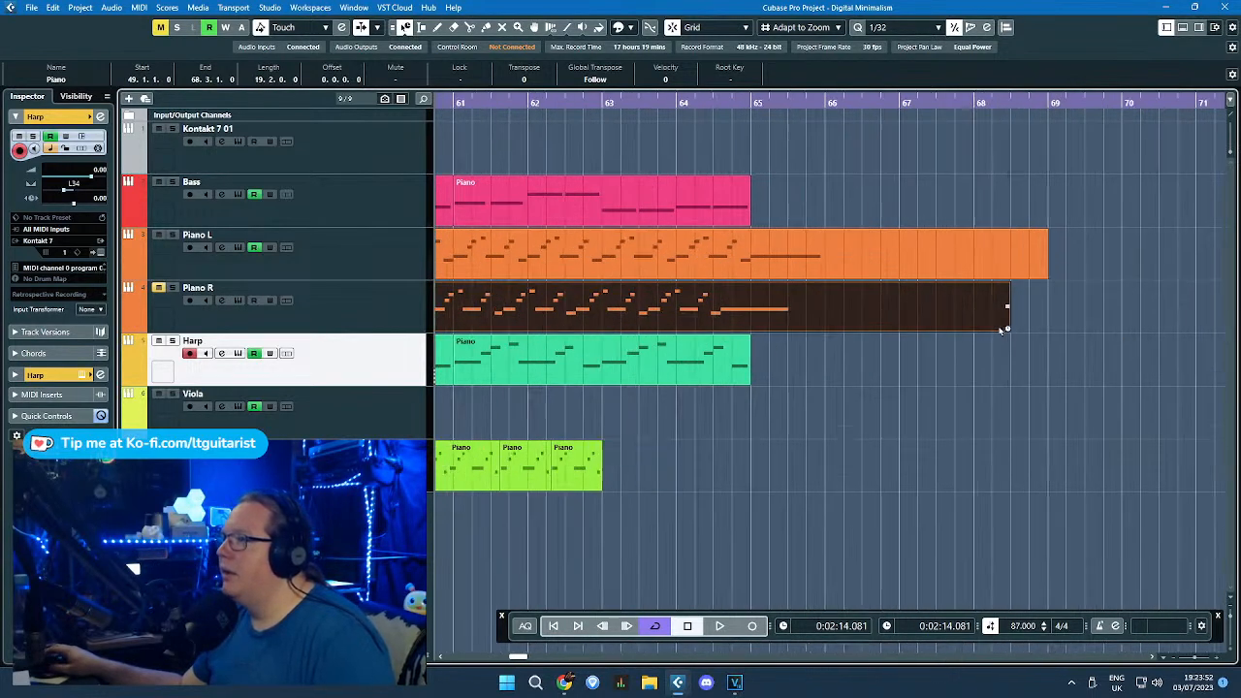
pyautogui.press('3')
pyautogui.click(810, 325)
pyautogui.press('1')
pyautogui.press('Delete')
# Step: Stretch the end of the trimmed Piano R part to 65.4.3.42
pyautogui.click(808, 330)
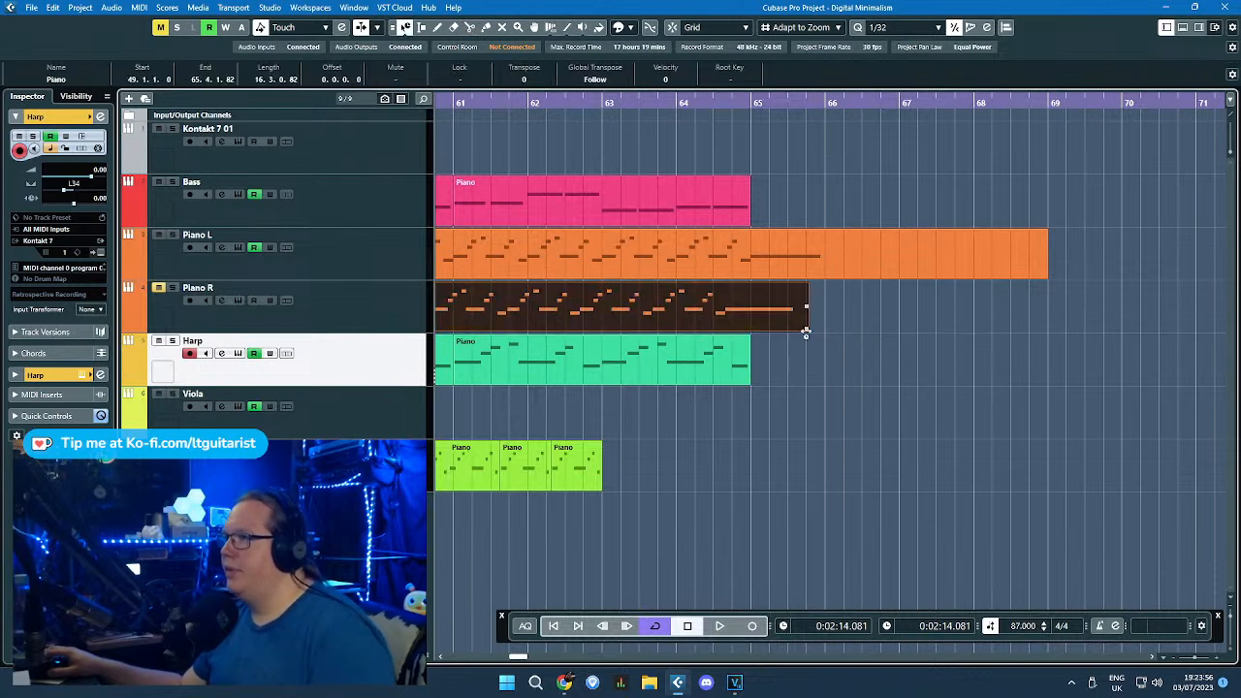
pyautogui.moveTo(810, 331); pyautogui.dragTo(816, 332)
pyautogui.scroll(3, 742, 342)
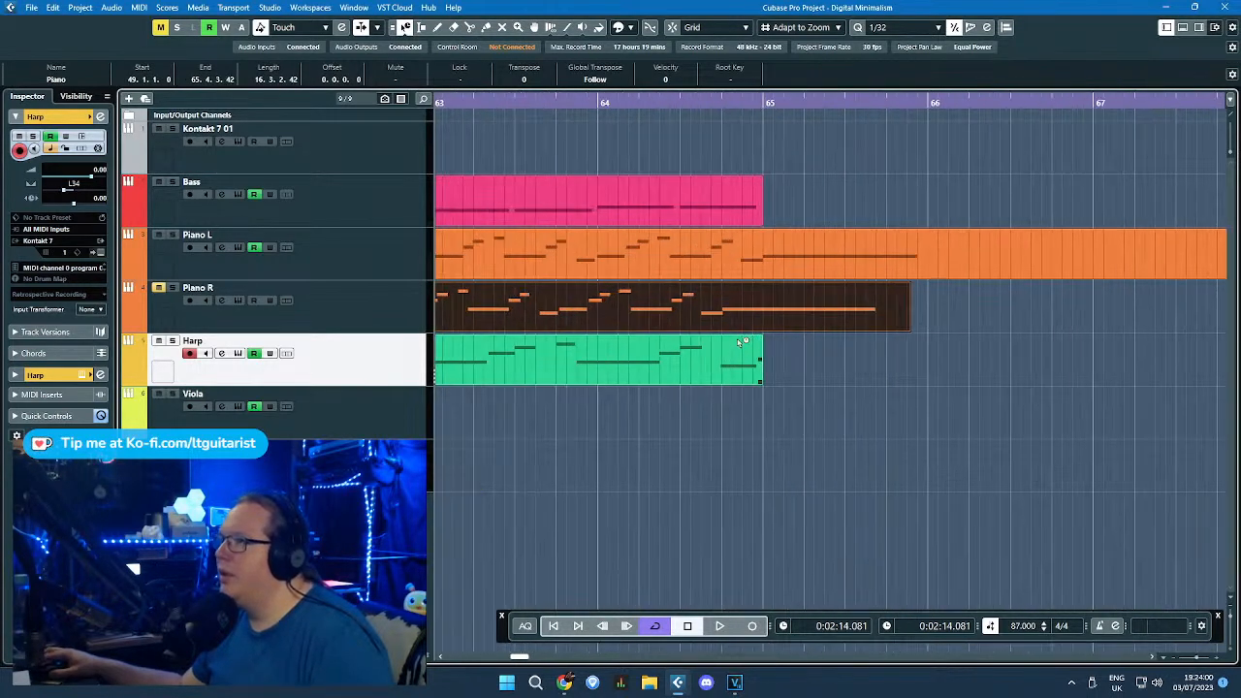
# Step: Lengthen the Piano R part, split both piano parts at bar 67 and delete the pieces after it
pyautogui.scroll(-5, 739, 341)
pyautogui.scroll(5, 744, 333)
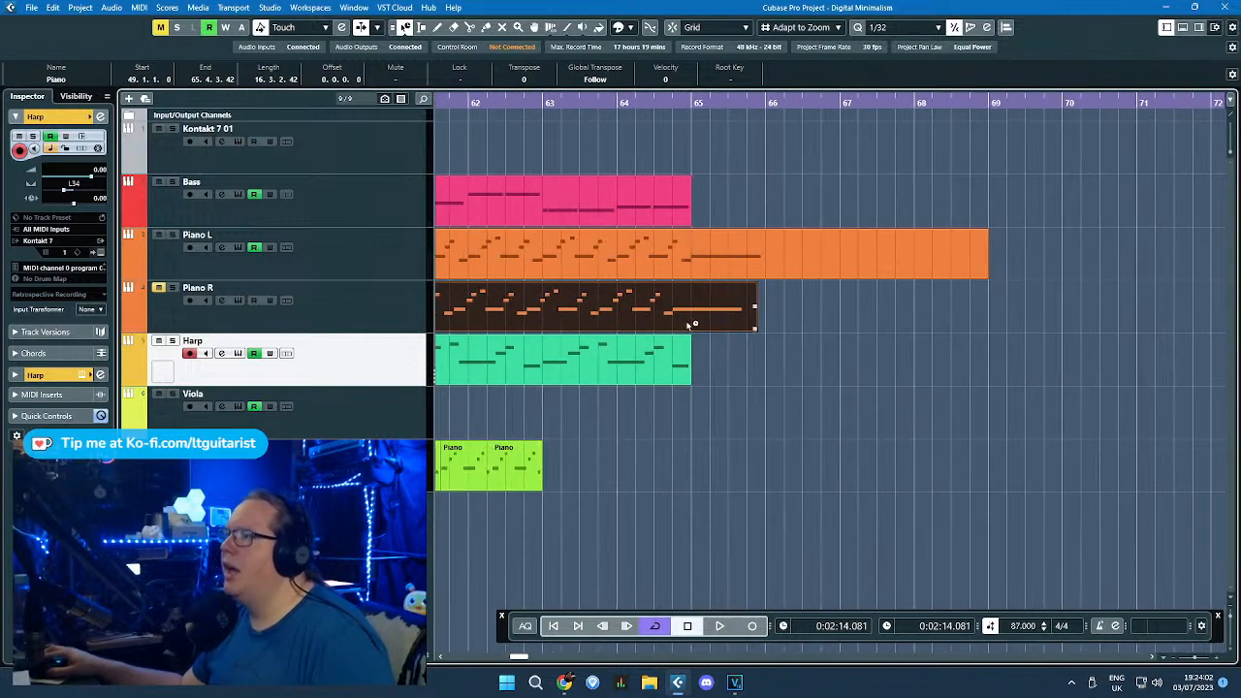
pyautogui.moveTo(745, 331); pyautogui.dragTo(936, 330)
pyautogui.keyDown('alt'); pyautogui.click(933, 275); pyautogui.keyUp('alt')
pyautogui.keyDown('alt'); pyautogui.click(935, 304); pyautogui.keyUp('alt')
pyautogui.moveTo(944, 222); pyautogui.dragTo(934, 297)
pyautogui.press('Delete')
pyautogui.hotkey('ctrl', 'z')
pyautogui.moveTo(974, 206); pyautogui.dragTo(921, 294)
pyautogui.press('Delete')
# Step: Duplicate all the Kontakt 7 01 parts and place the copies so they start at bar 65
pyautogui.press('g')
pyautogui.press('g')
pyautogui.press('g')
pyautogui.press('g')
pyautogui.press('g')
pyautogui.press('g')
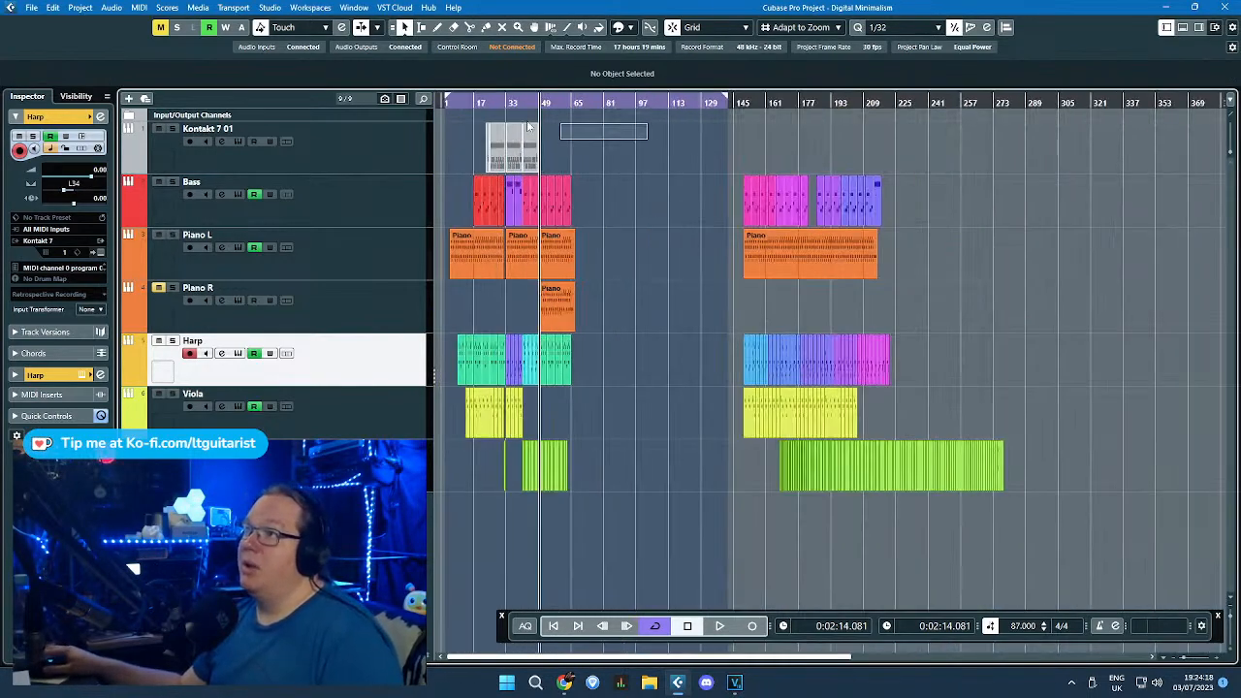
pyautogui.moveTo(578, 126); pyautogui.dragTo(486, 153)
pyautogui.press('h')
pyautogui.press('h')
pyautogui.press('h')
pyautogui.press('h')
pyautogui.press('h')
pyautogui.hotkey('ctrl', 'd')
pyautogui.moveTo(625, 150); pyautogui.dragTo(886, 171)
pyautogui.scroll(4, 847, 148)
pyautogui.press('g')
pyautogui.press('g')
pyautogui.press('g')
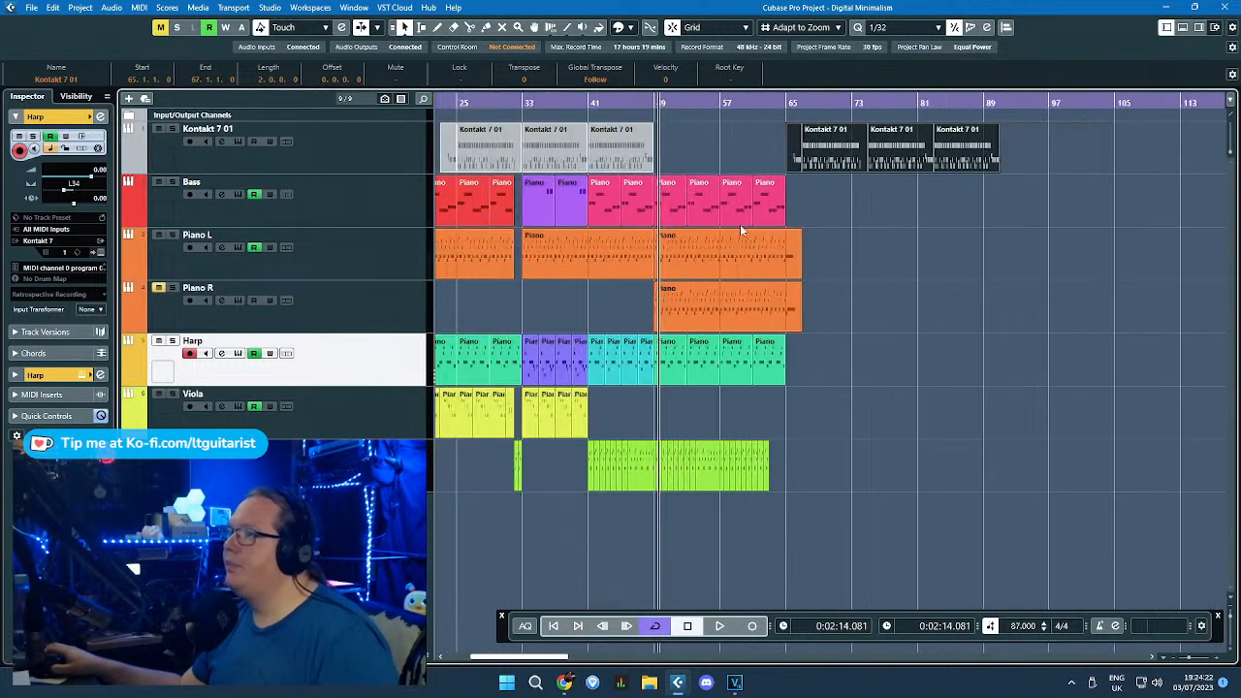
pyautogui.press('h')
pyautogui.click(647, 301)
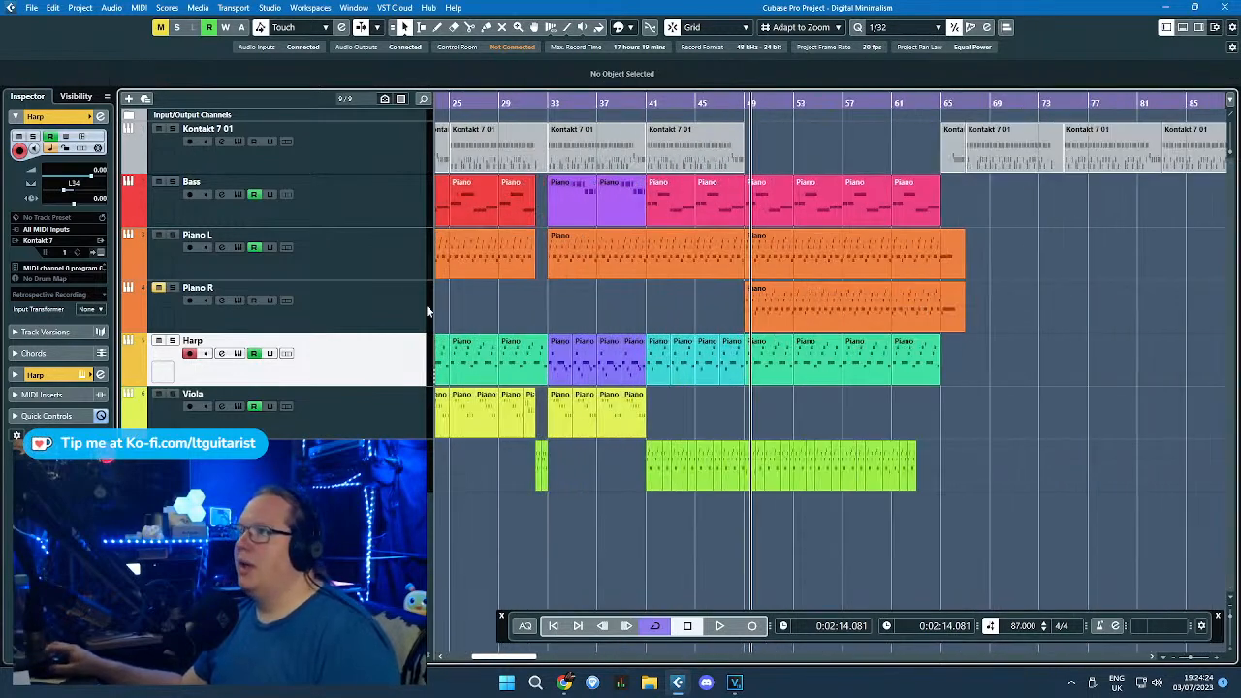
# Step: Unmute the Piano R track and display the Pan Left-Right automation lane of Piano L
pyautogui.click(311, 298)
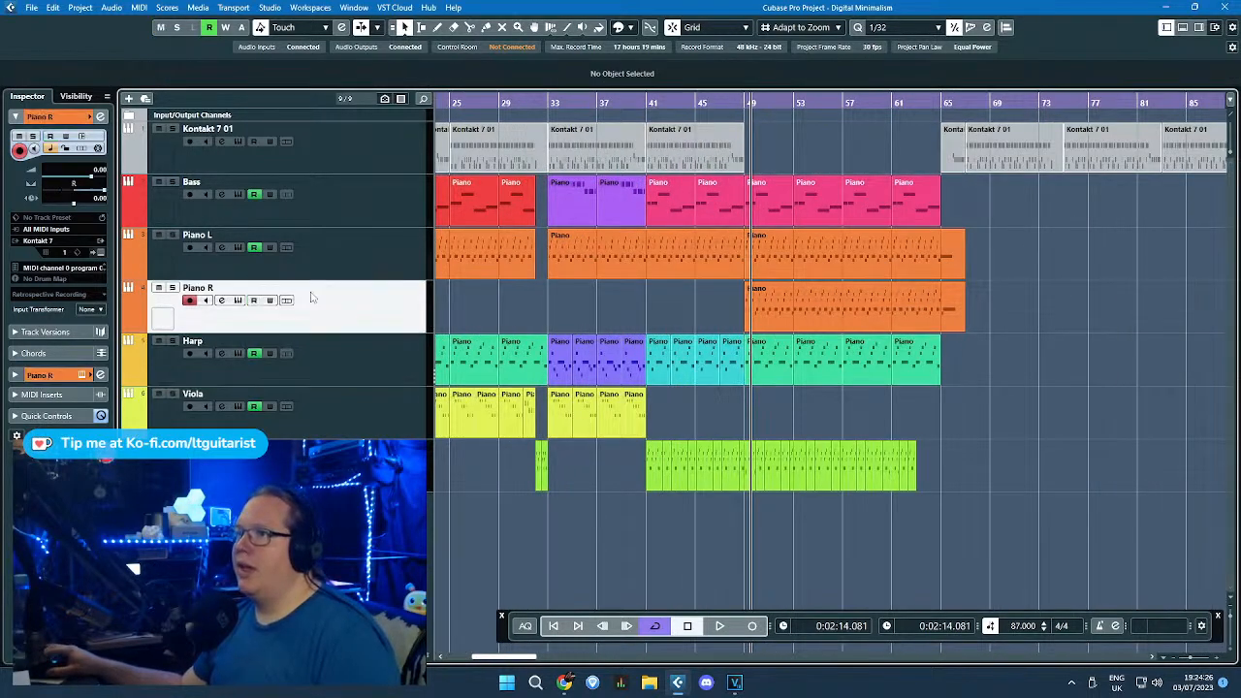
pyautogui.click(128, 275)
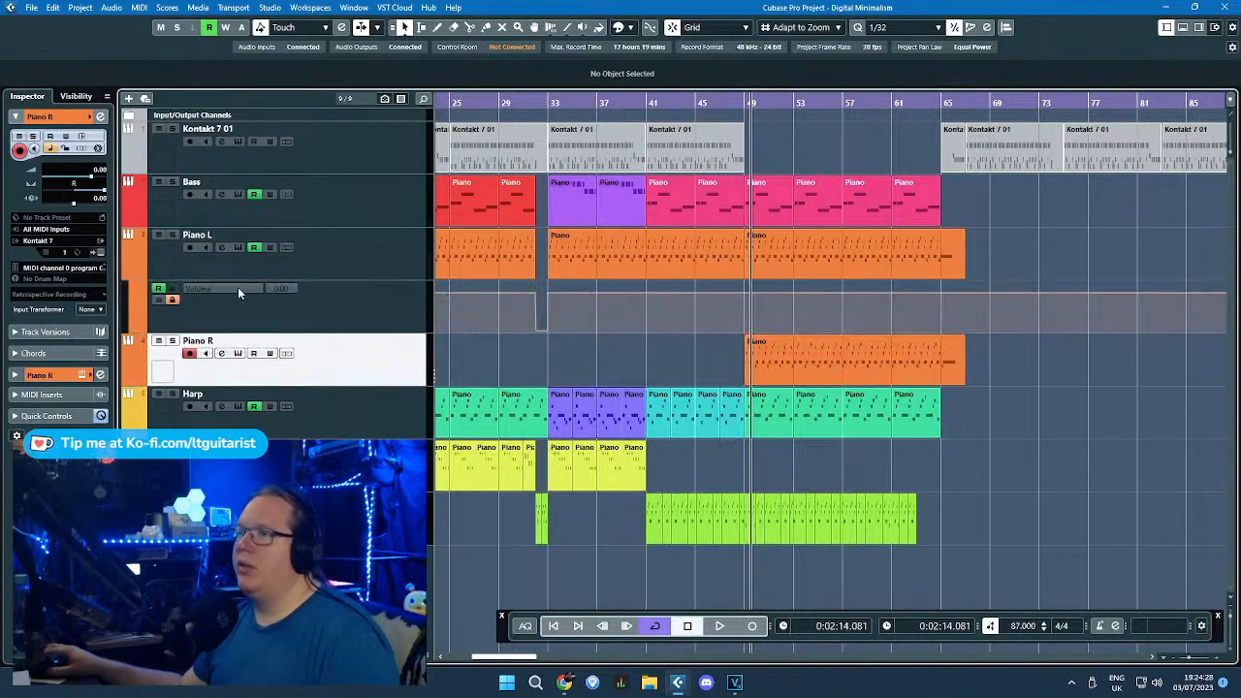
pyautogui.click(239, 289)
pyautogui.click(318, 456)
# Step: Add pan automation points on Piano L at 48.4.3.87 and 67.1.1.0 at the existing L13 level
pyautogui.scroll(6, 668, 364)
pyautogui.click(881, 306)
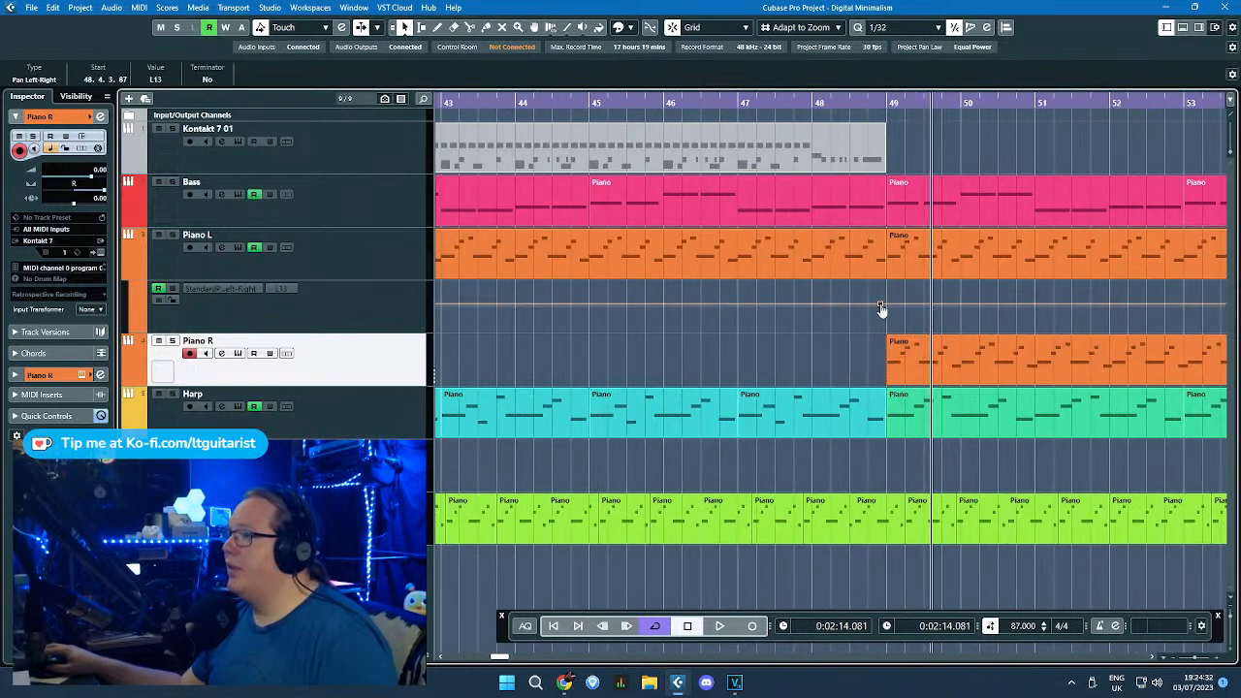
pyautogui.scroll(-6, 883, 320)
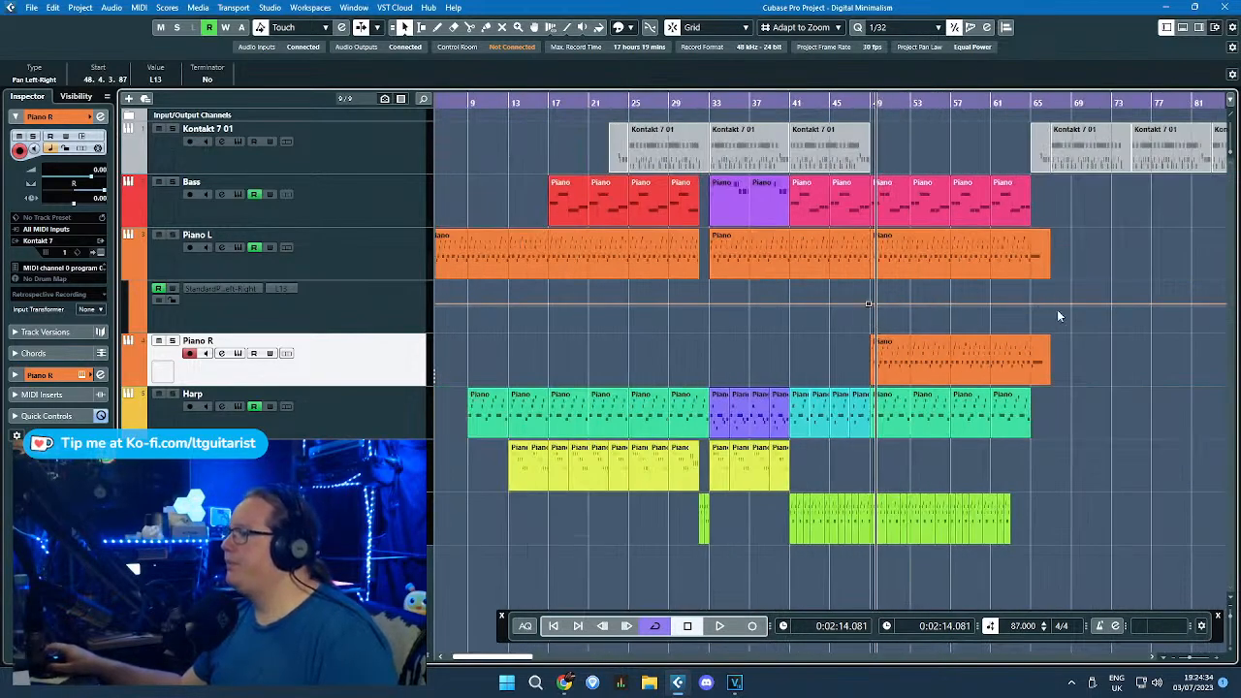
pyautogui.scroll(4, 1054, 304)
pyautogui.scroll(-2, 902, 312)
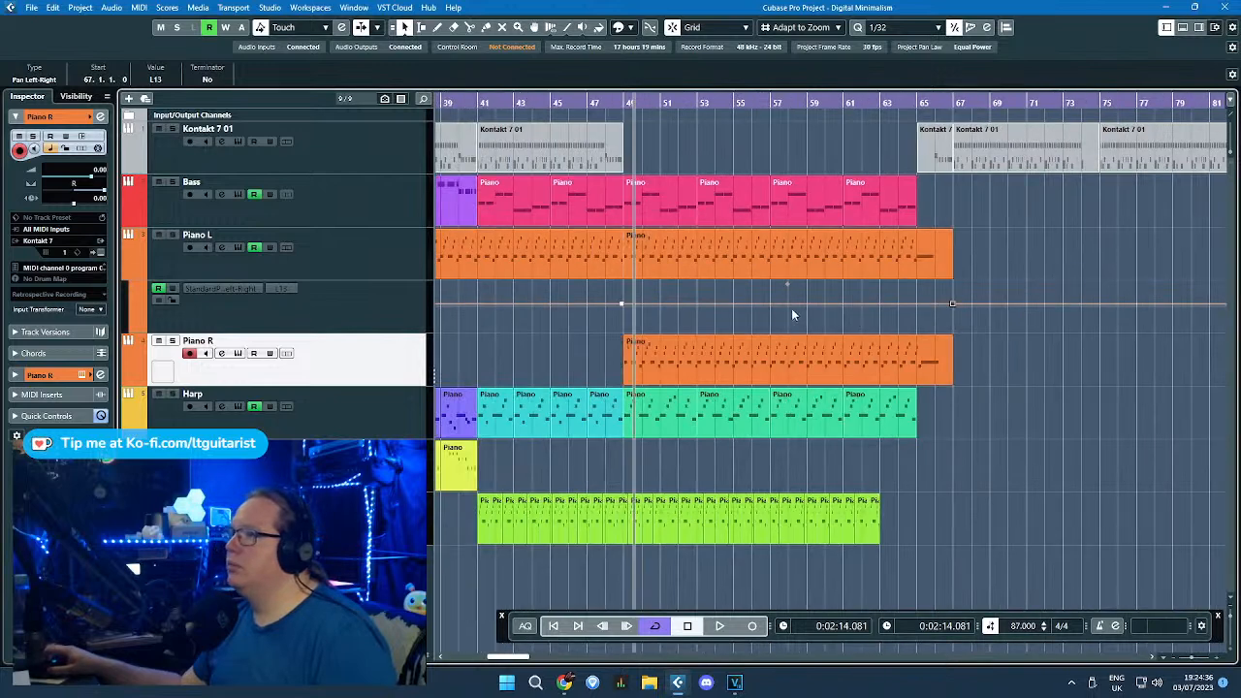
# Step: Add a full-left pan point on Piano L at bar 57 with curved transitions, and move the starting point to 49.1.1.0
pyautogui.click(769, 282)
pyautogui.moveTo(860, 292); pyautogui.dragTo(899, 225)
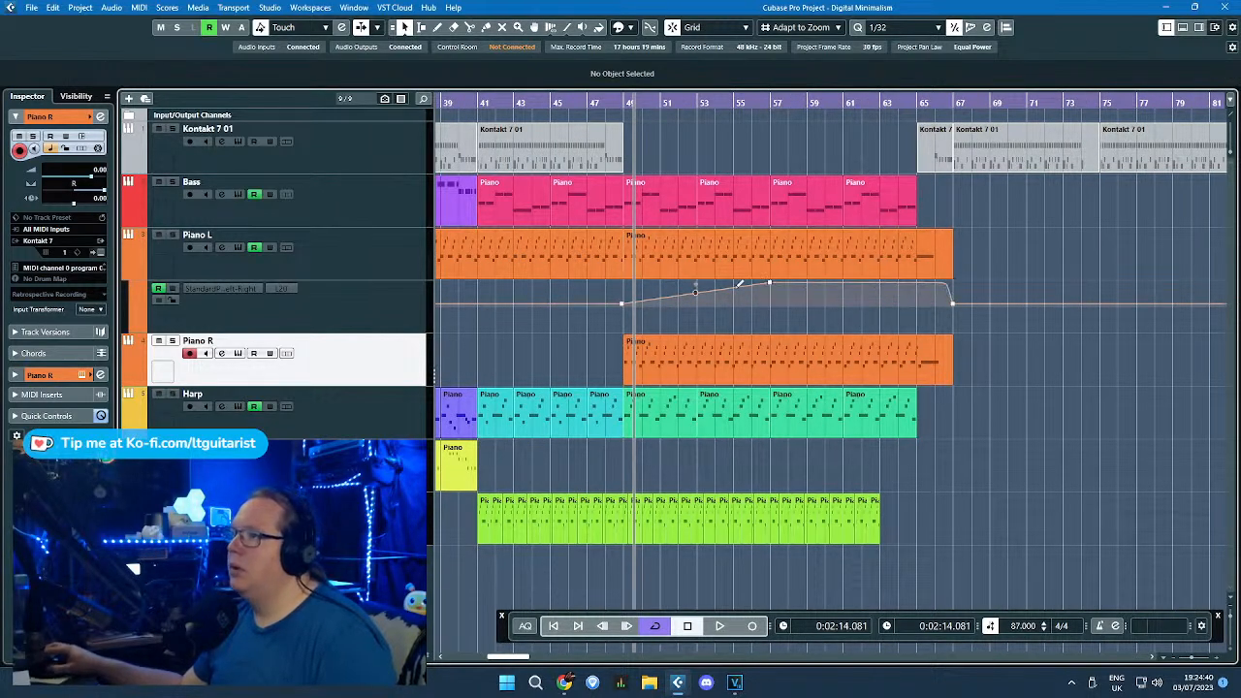
pyautogui.moveTo(695, 294); pyautogui.dragTo(634, 259)
pyautogui.scroll(6, 628, 272)
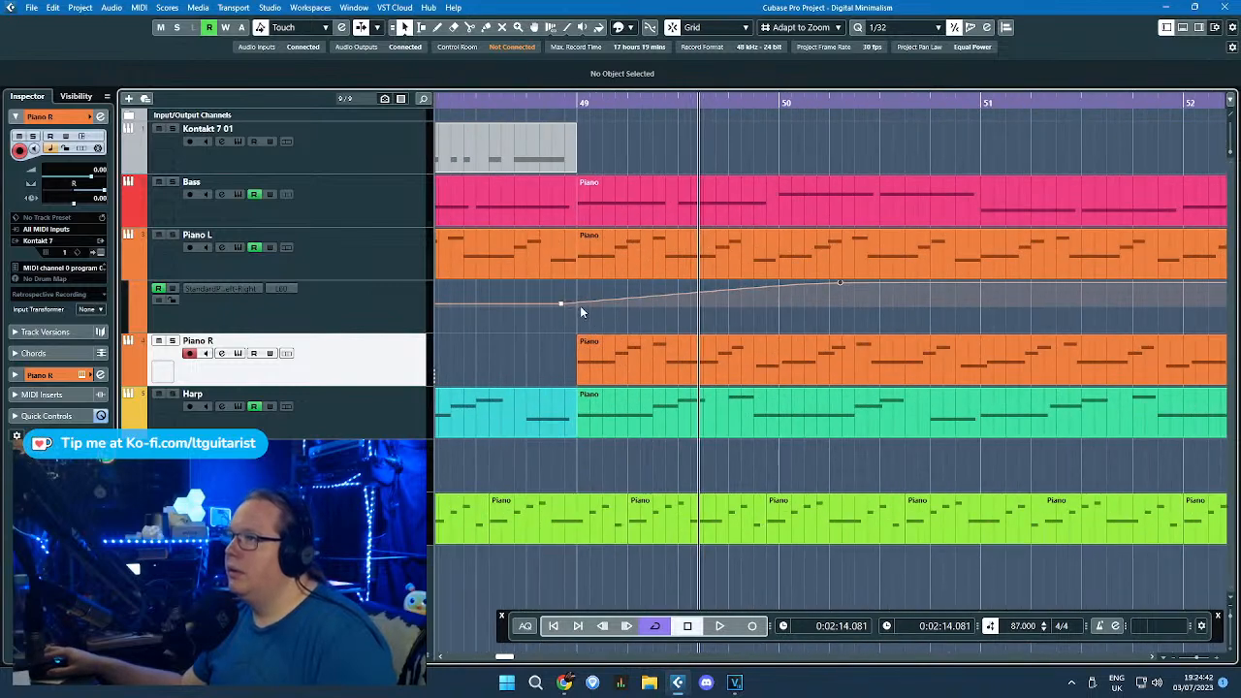
pyautogui.moveTo(568, 302); pyautogui.dragTo(576, 310)
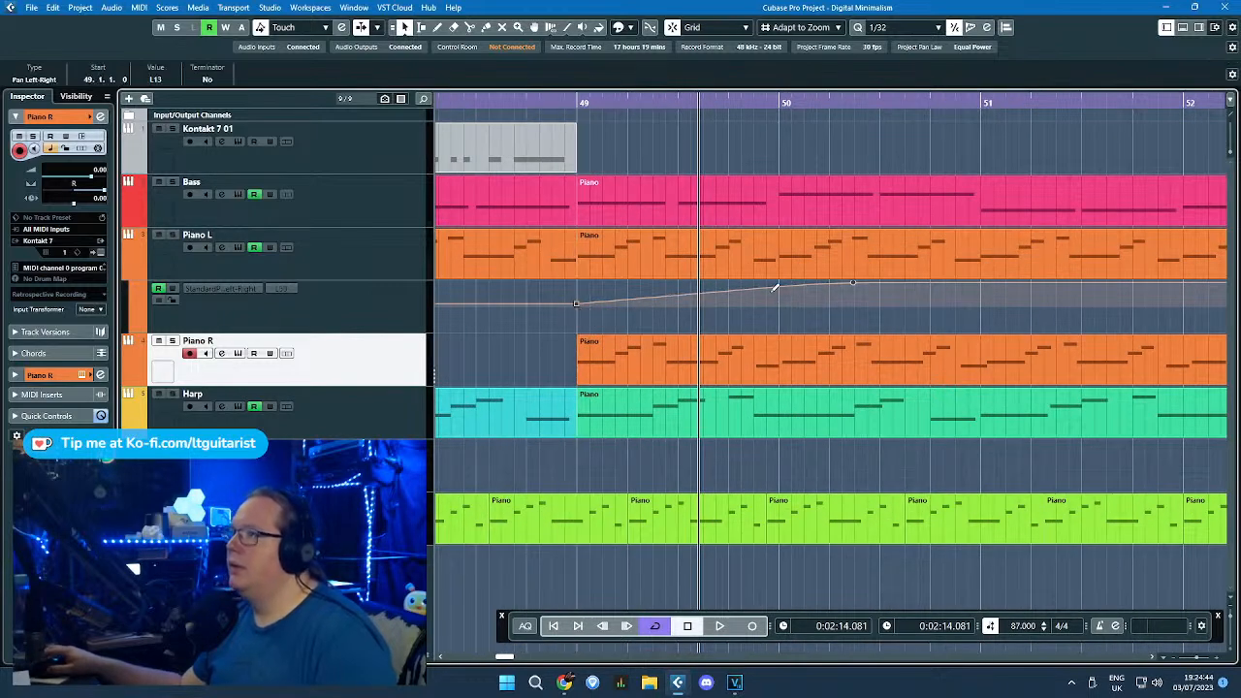
pyautogui.moveTo(854, 281); pyautogui.dragTo(625, 279)
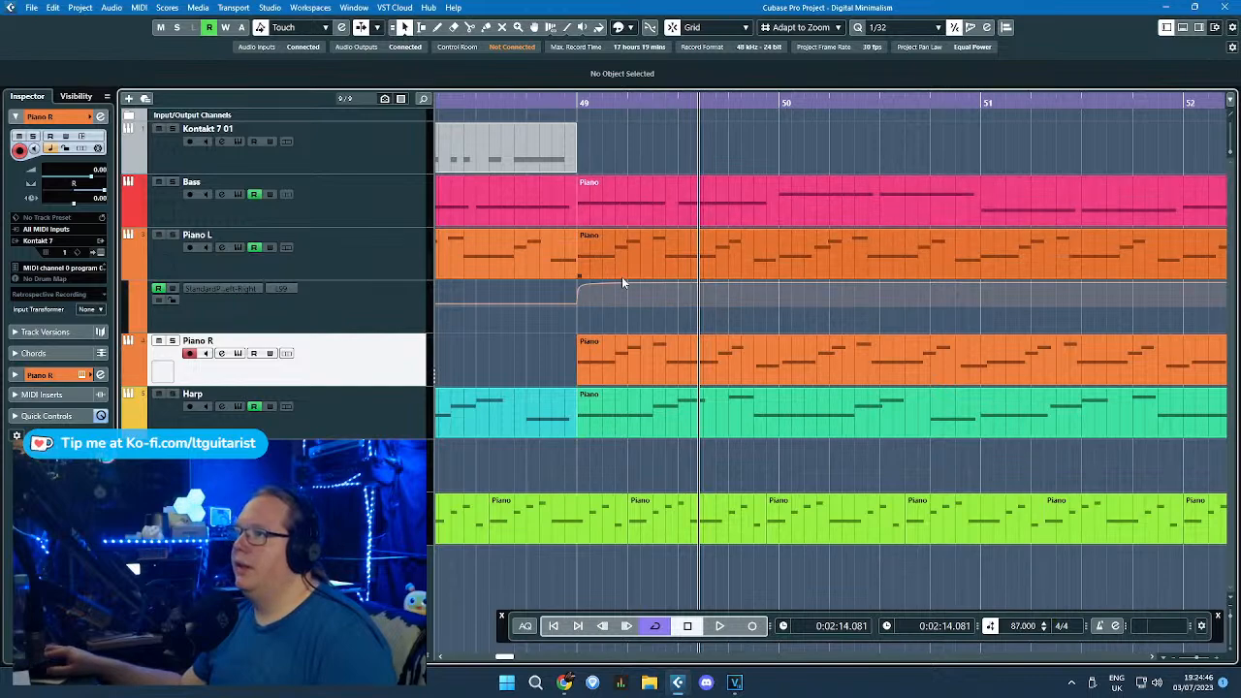
# Step: Add a full-left pan point on Piano L at 50.1.1.0 and move the bar 57 point to 63.1.1.0
pyautogui.scroll(-6, 617, 270)
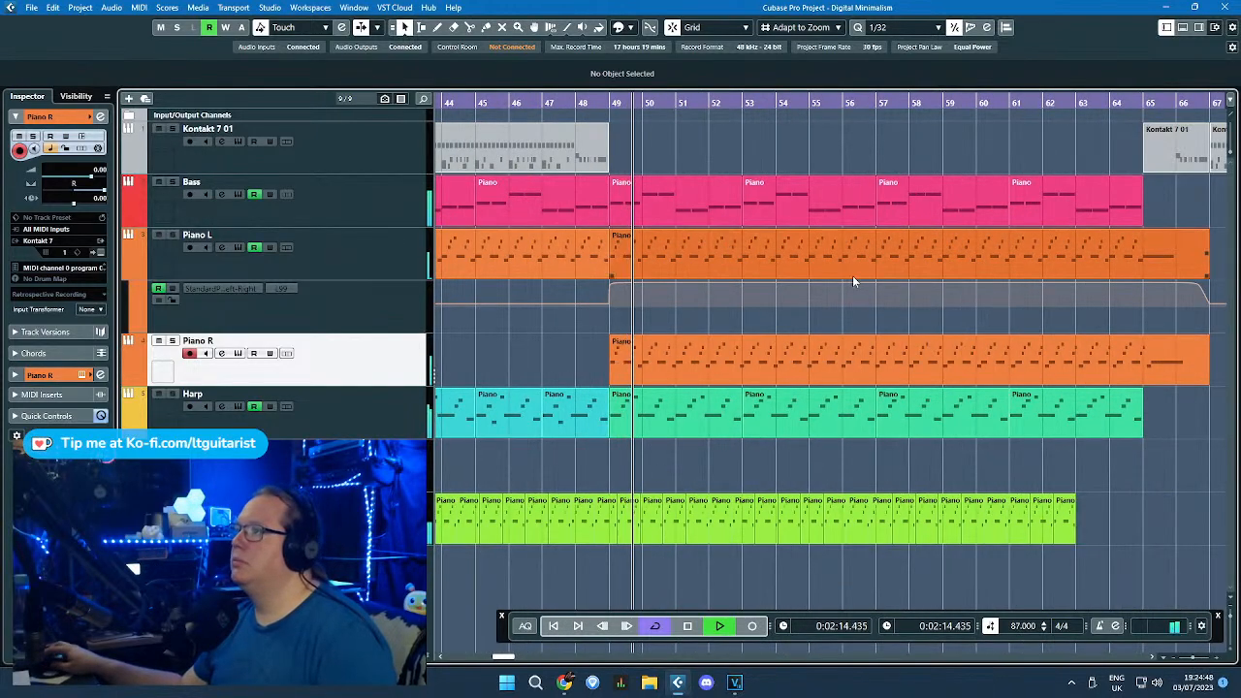
pyautogui.moveTo(873, 281); pyautogui.dragTo(634, 234)
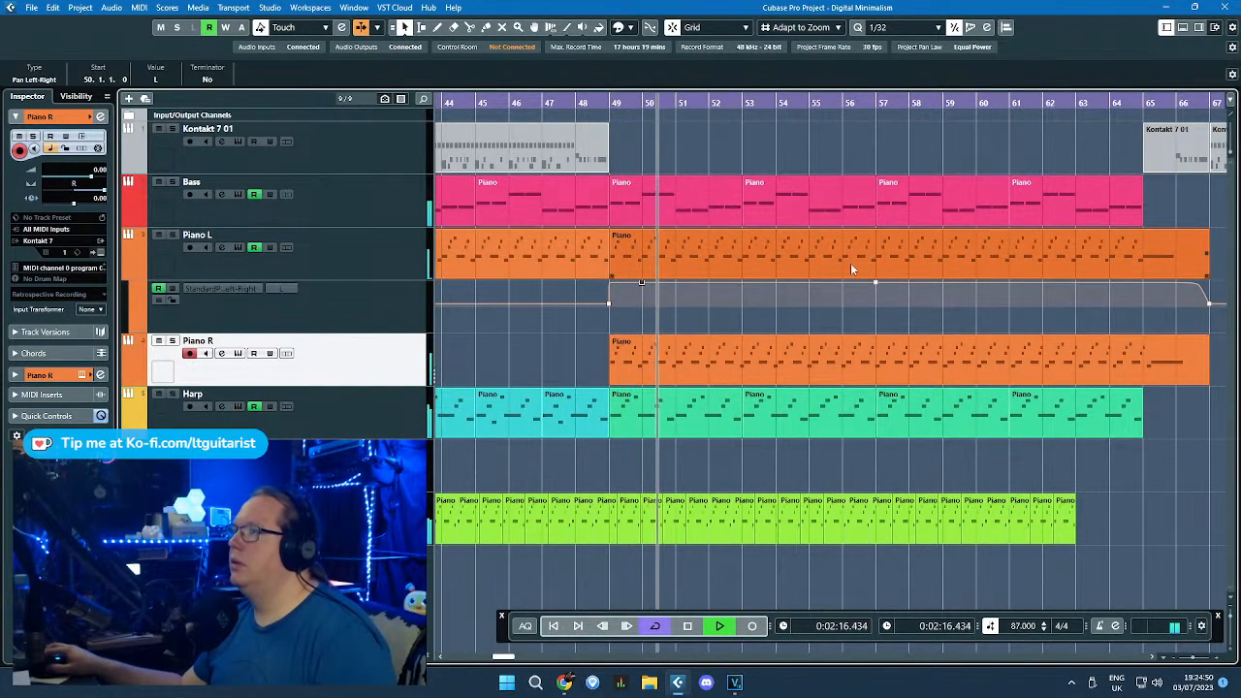
pyautogui.moveTo(875, 282); pyautogui.dragTo(1075, 274)
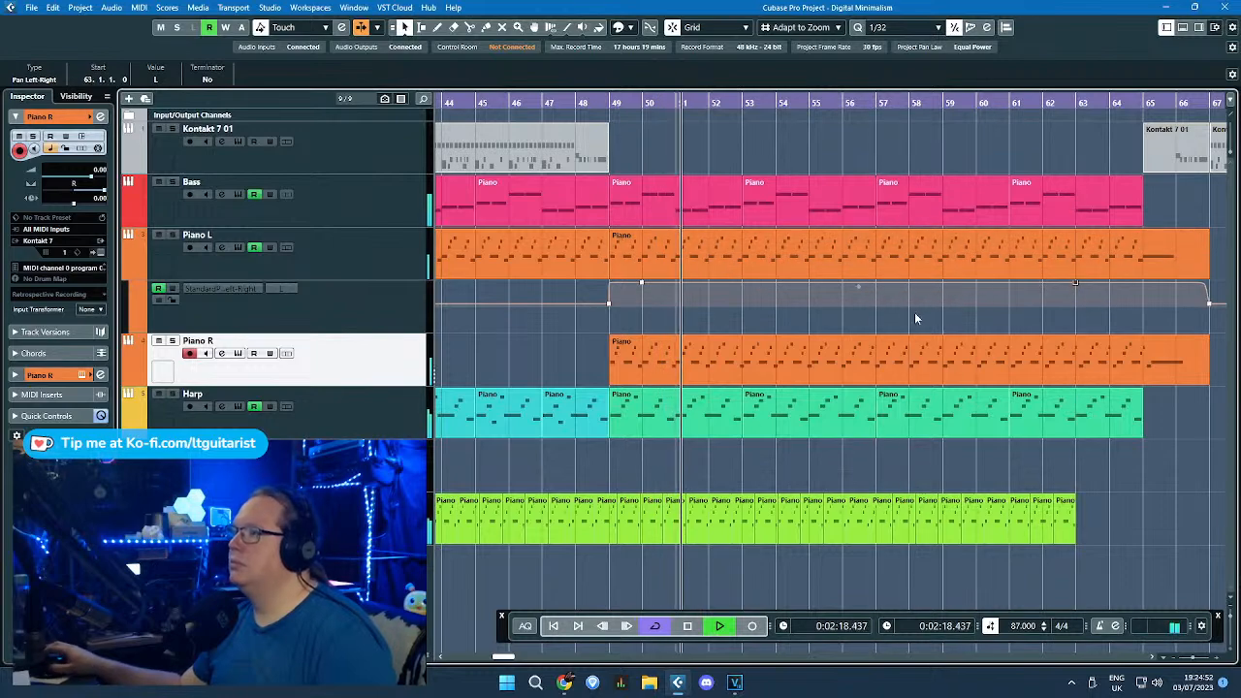
pyautogui.click(593, 339)
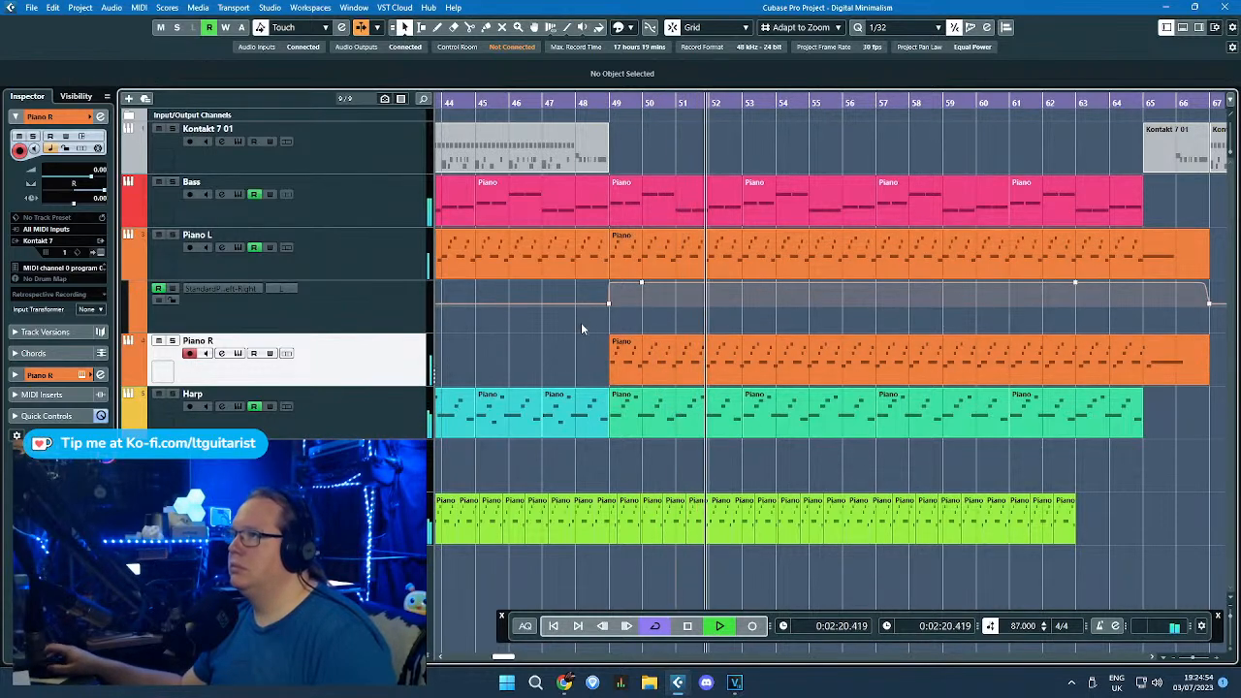
# Step: Clear the dense volume automation points under the lime green parts and add -3.05 points at 49.2.2.59 and 69.1.1.0
pyautogui.scroll(-1, 577, 328)
pyautogui.scroll(1, 553, 325)
pyautogui.scroll(-1, 550, 326)
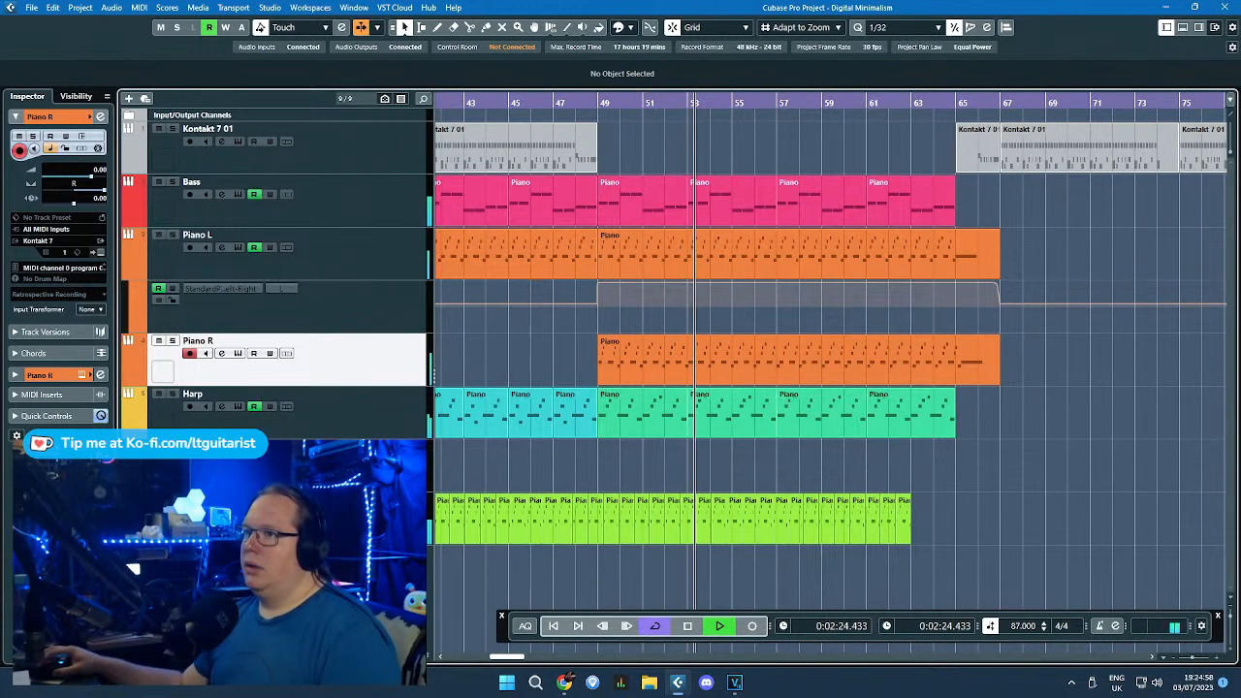
pyautogui.scroll(-3, 534, 541)
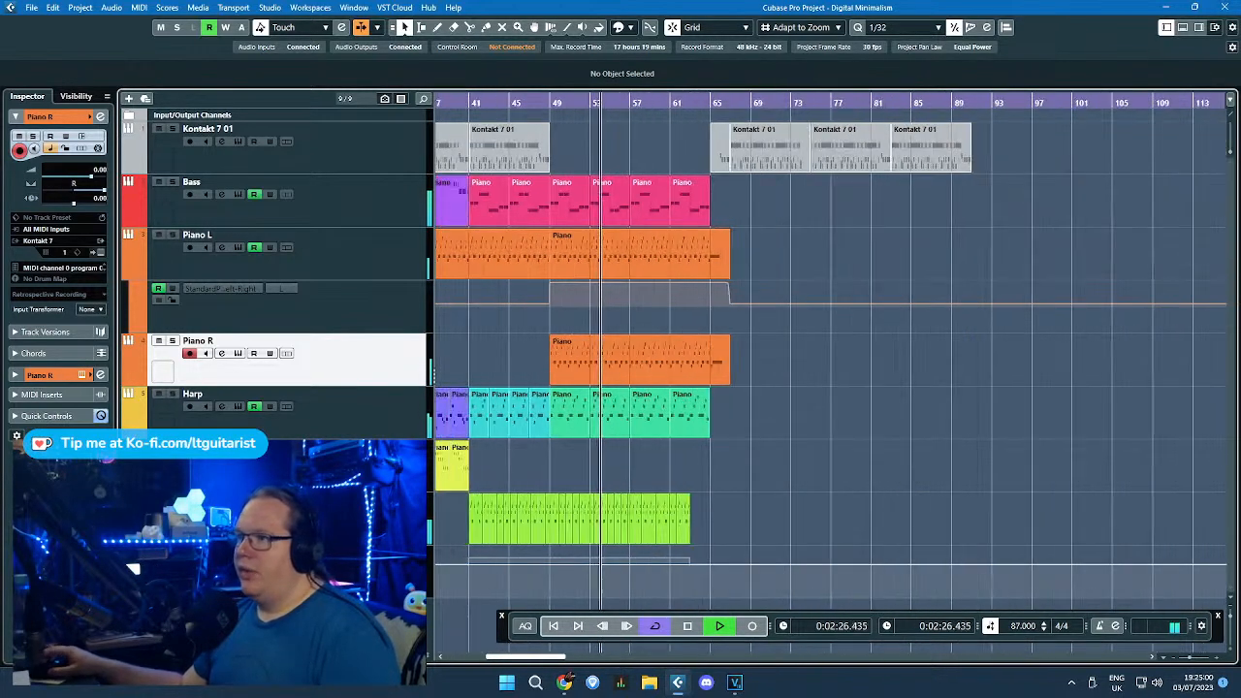
pyautogui.scroll(-1, 524, 574)
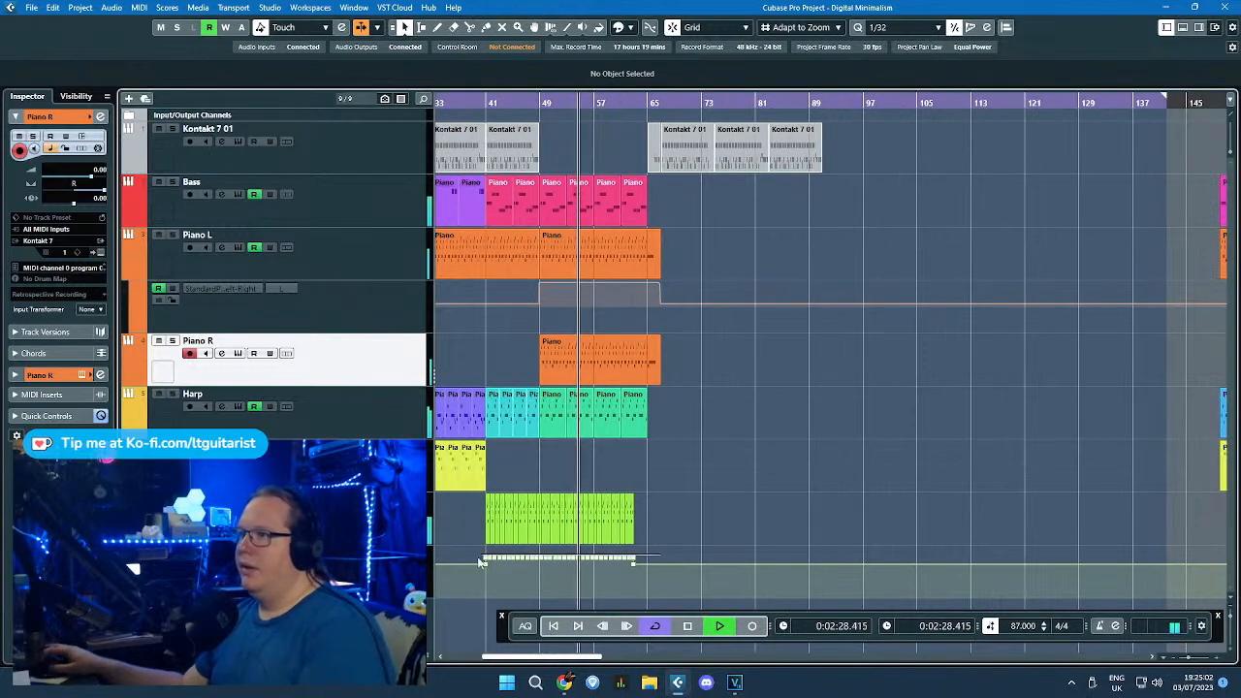
pyautogui.moveTo(478, 559); pyautogui.dragTo(435, 579)
pyautogui.scroll(5, 576, 576)
pyautogui.click(480, 566)
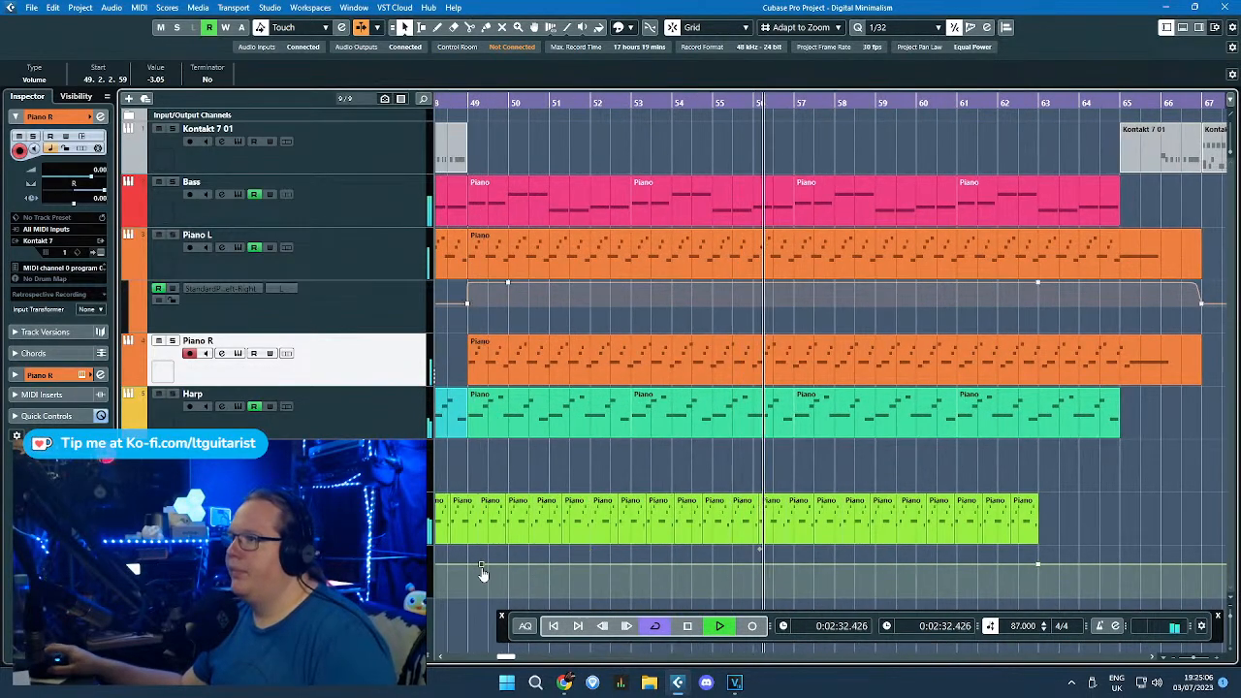
pyautogui.scroll(-2, 482, 568)
pyautogui.click(925, 564)
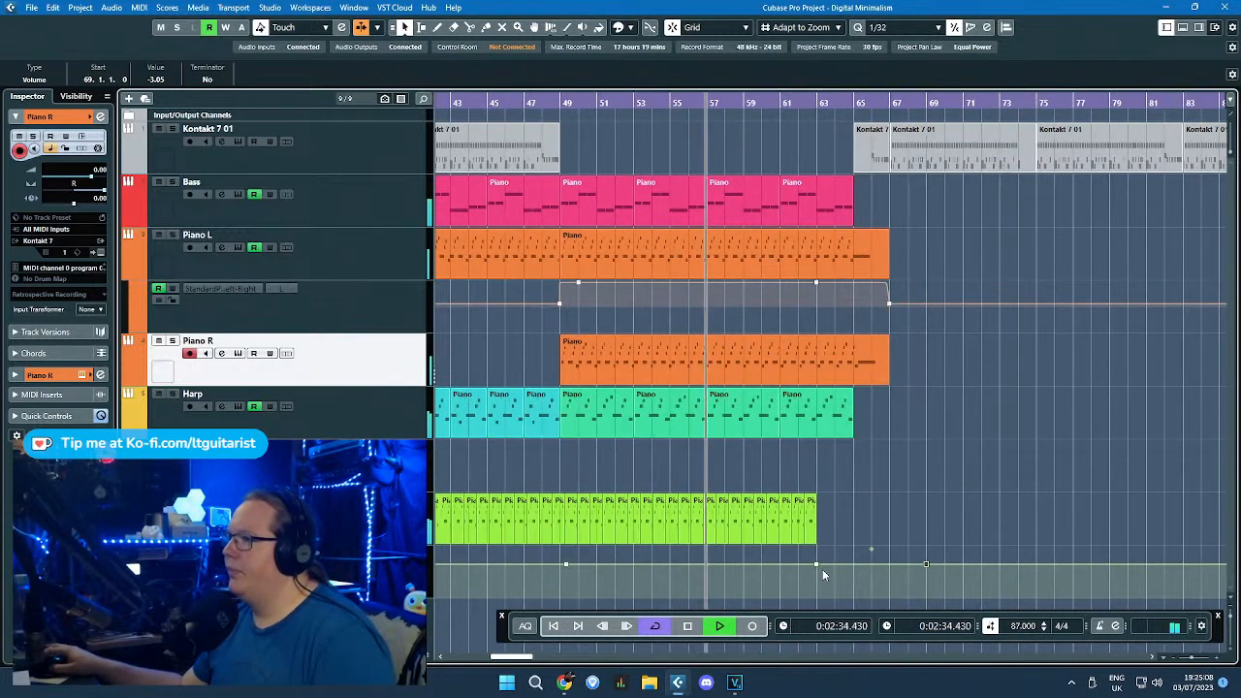
# Step: Lower the lime green track's volume to -oo at 63.1.1.0 and 65.1.1.0, with a curved rise back towards bar 69
pyautogui.moveTo(819, 566); pyautogui.dragTo(817, 595)
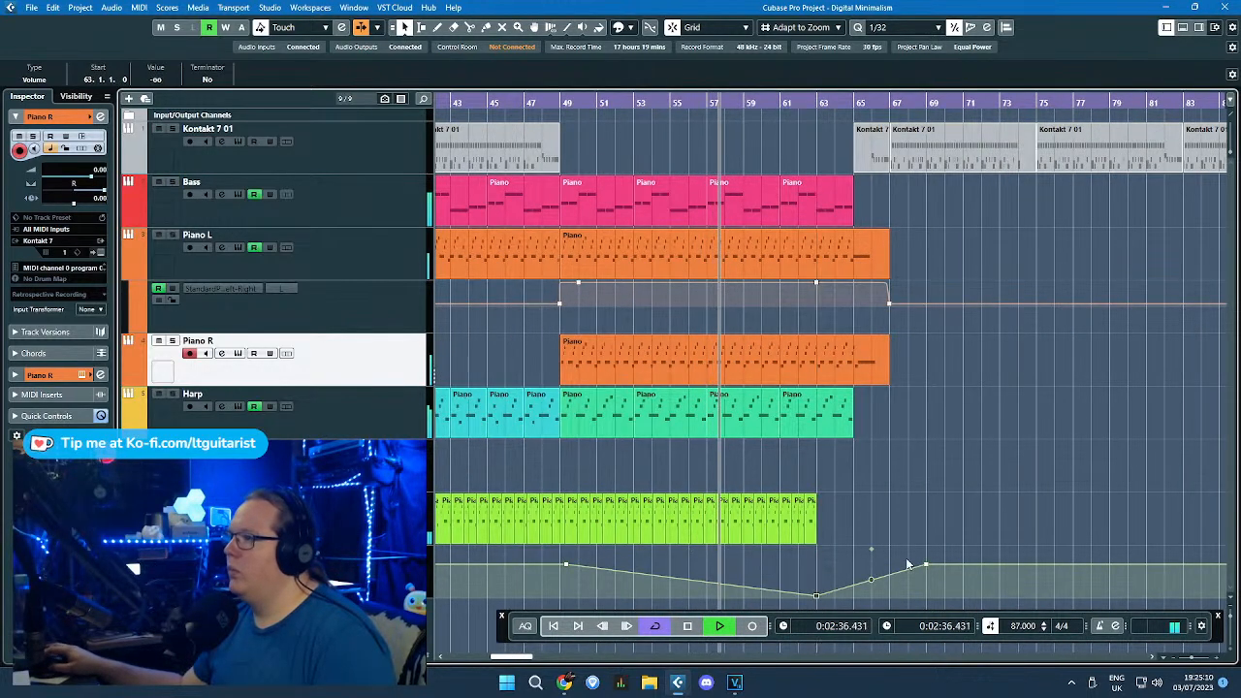
pyautogui.scroll(2, 908, 563)
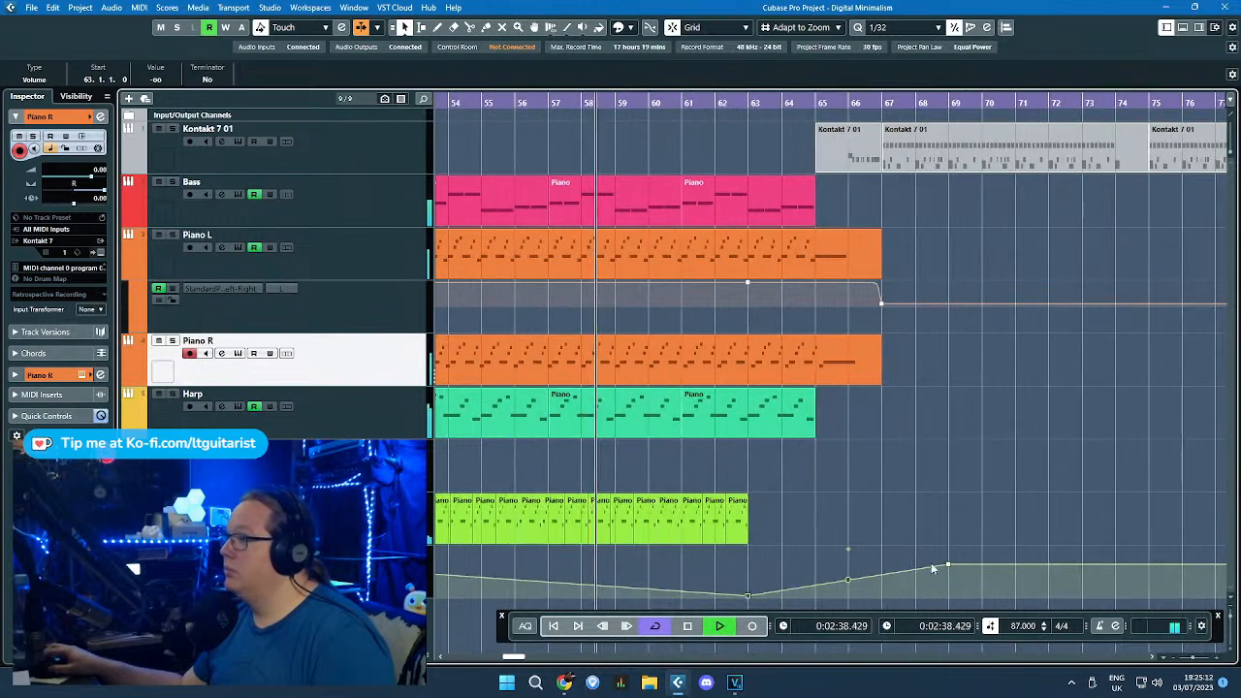
pyautogui.moveTo(848, 579); pyautogui.dragTo(818, 597)
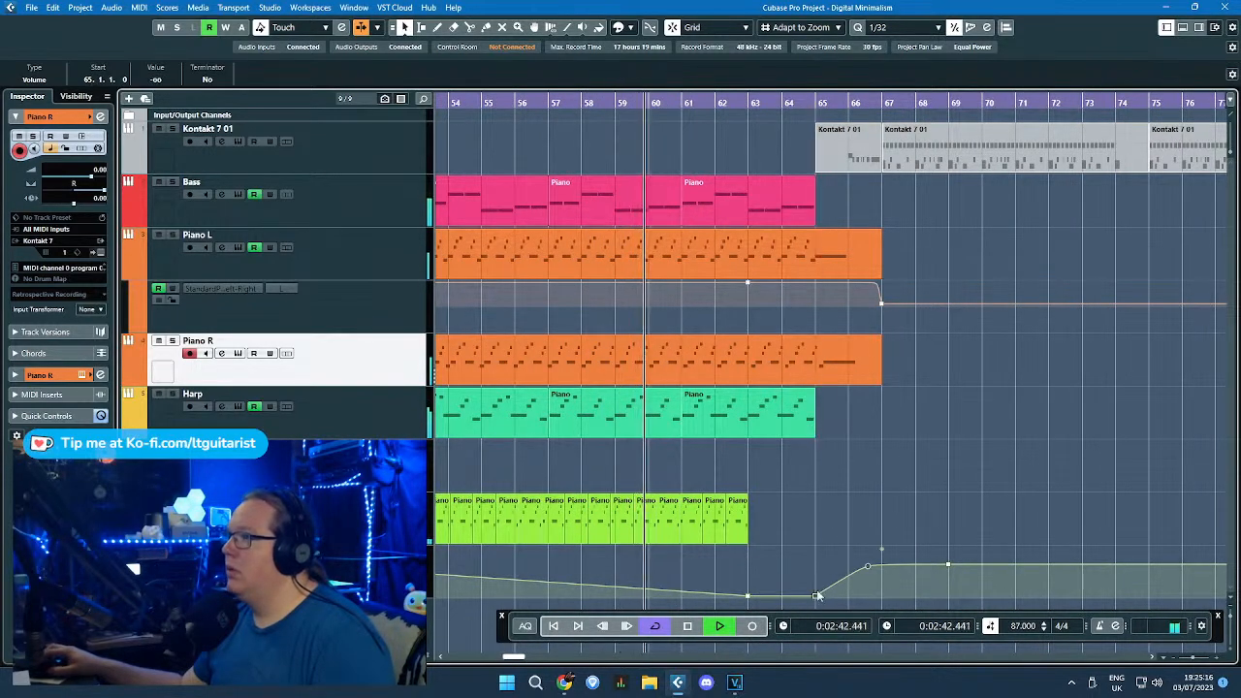
# Step: Shape the lime green track's volume into a curved fade-out from bar 49 through a 57.1.1.0 point to -oo at 63.1.1.0
pyautogui.scroll(-3, 805, 574)
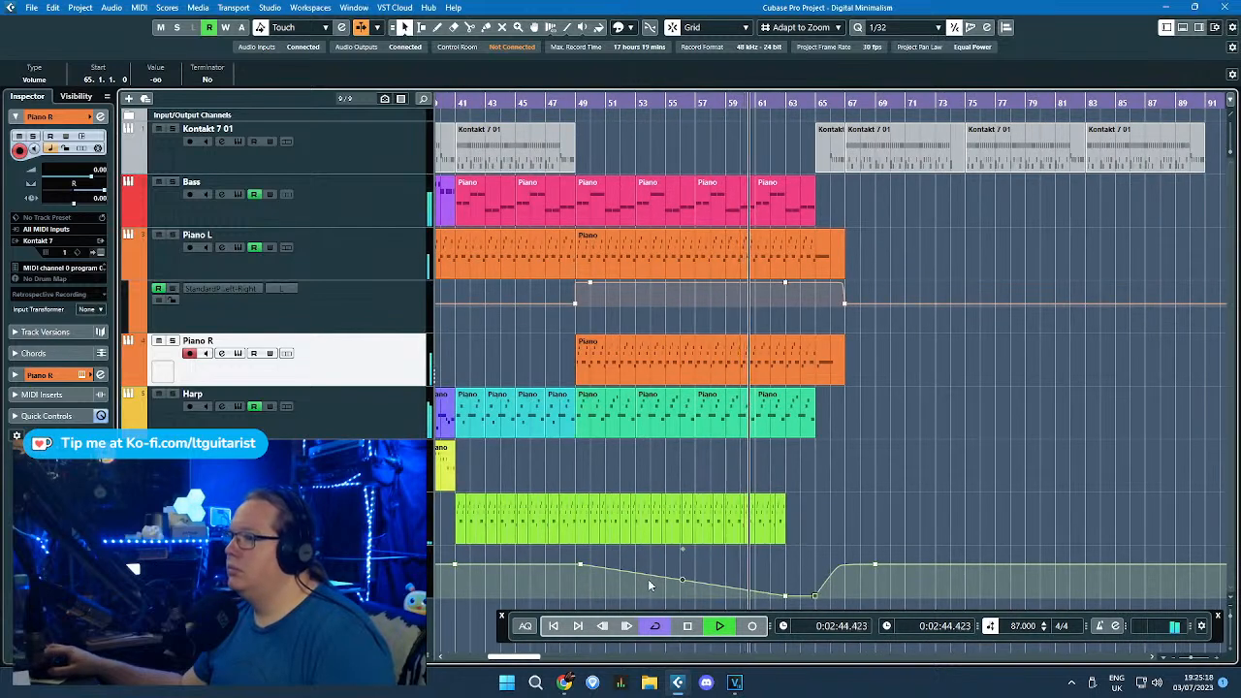
pyautogui.moveTo(684, 587); pyautogui.dragTo(681, 574)
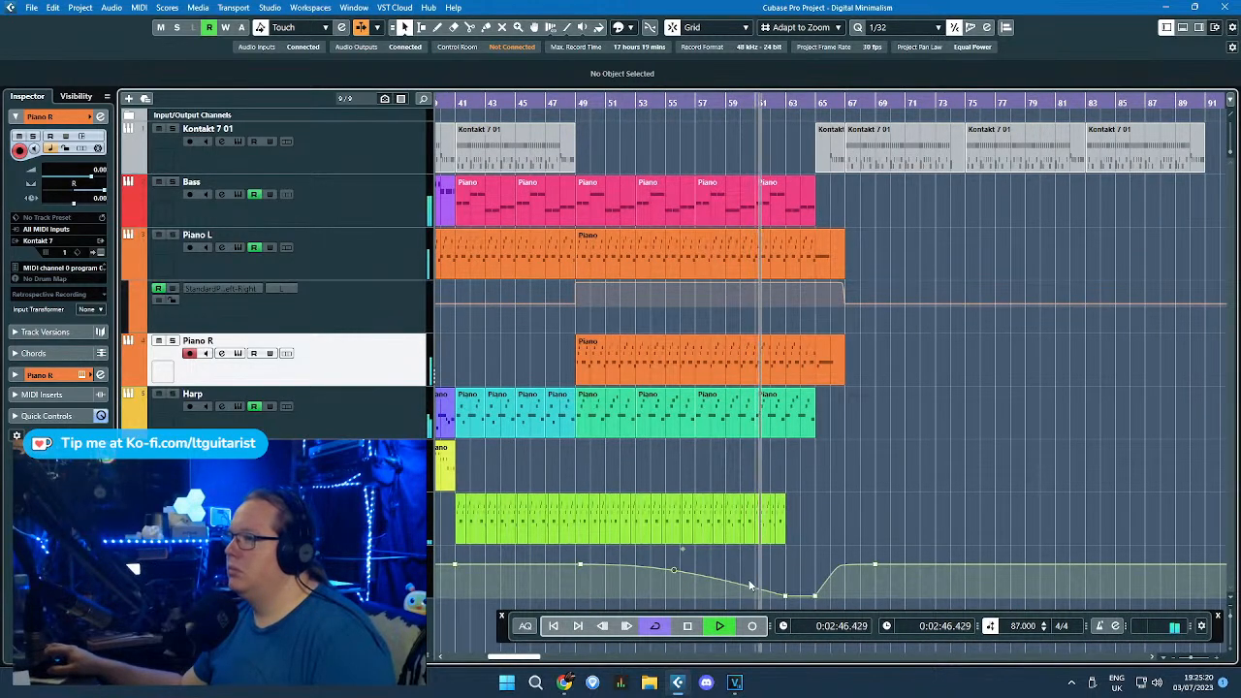
pyautogui.moveTo(786, 598); pyautogui.dragTo(695, 587)
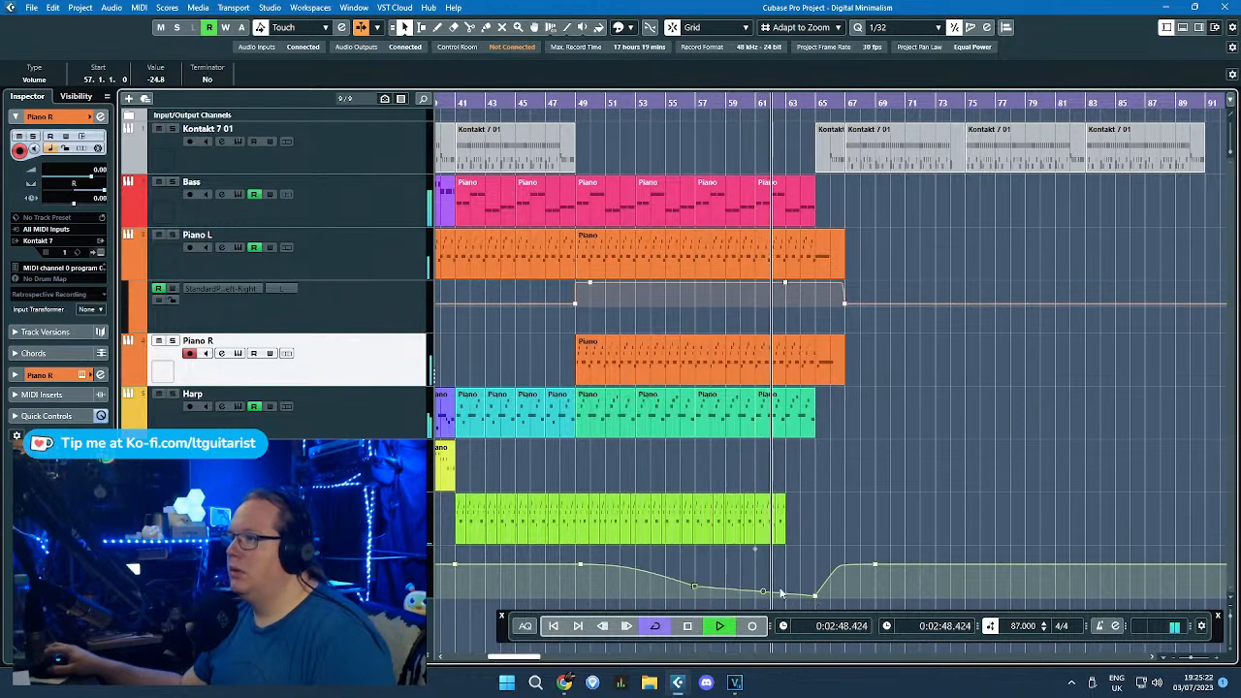
pyautogui.moveTo(813, 597); pyautogui.dragTo(786, 601)
pyautogui.scroll(2, 730, 602)
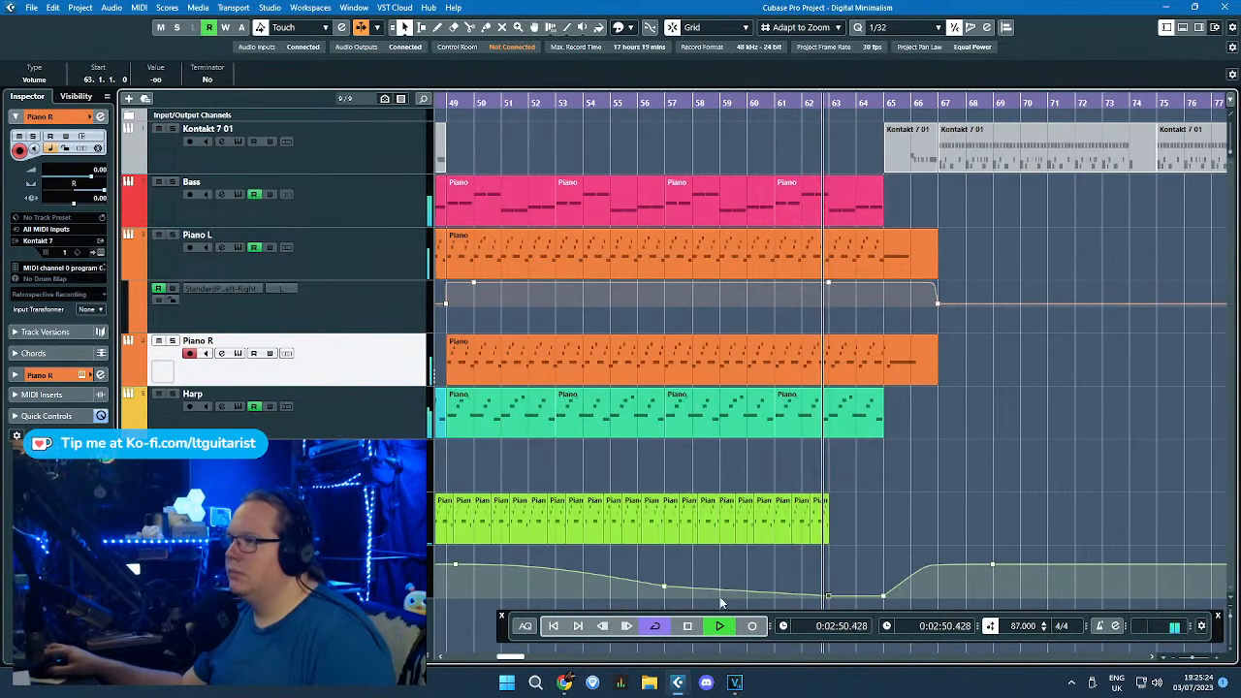
pyautogui.moveTo(676, 586); pyautogui.dragTo(678, 581)
pyautogui.click(757, 599)
pyautogui.scroll(2, 898, 545)
pyautogui.press('space')
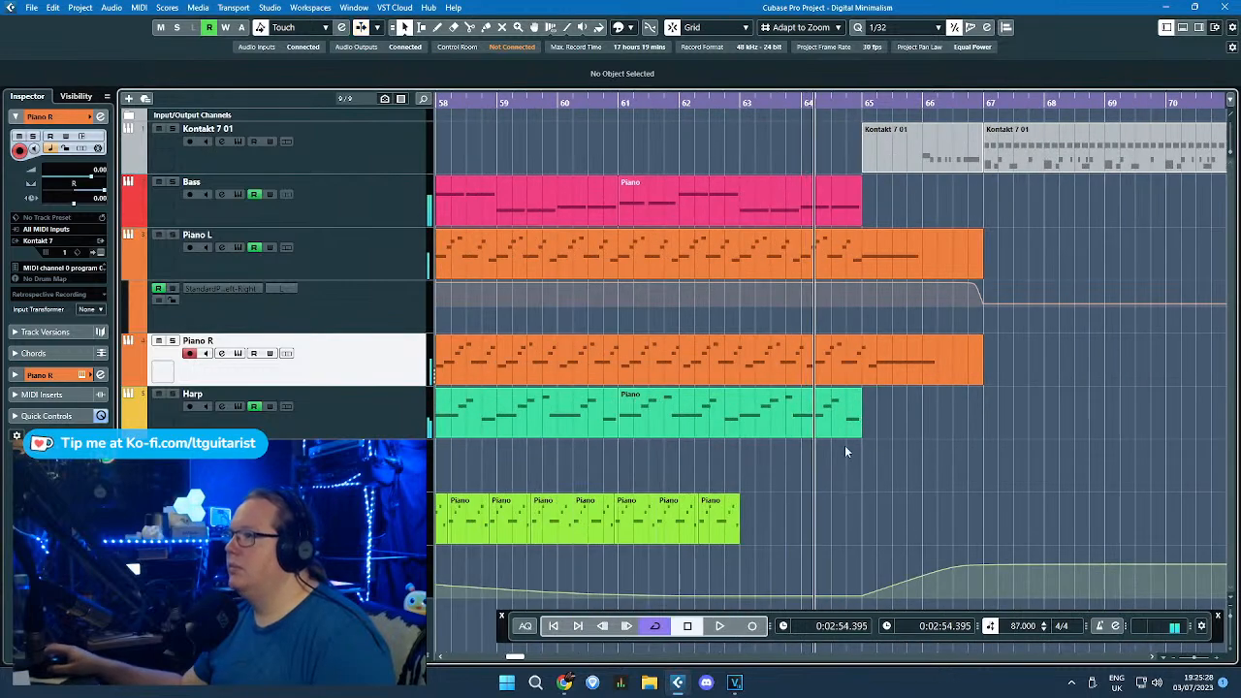
# Step: Split the last Harp part in the middle of bar 64 and delete the piece after the cut
pyautogui.press('3')
pyautogui.scroll(3, 858, 441)
pyautogui.click(758, 426)
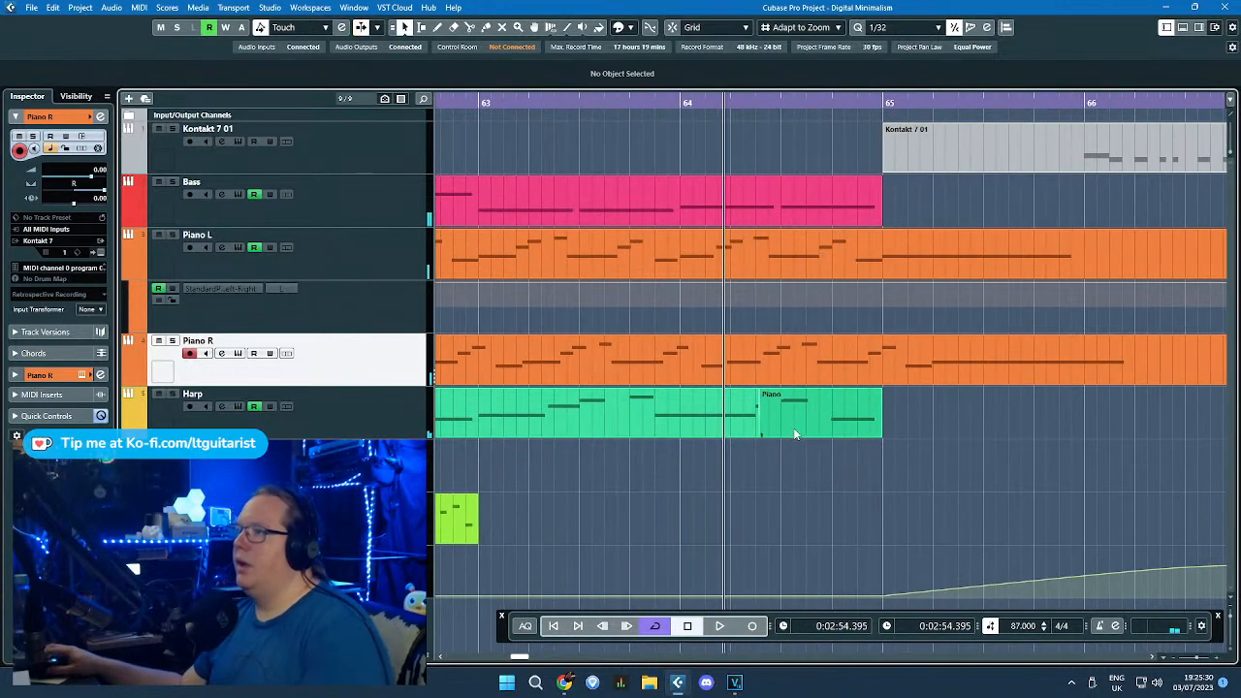
pyautogui.press('1')
pyautogui.click(770, 432)
pyautogui.press('Delete')
# Step: Extend the last Harp part to 64.4.2.30 and delete its final D#3 note in the Key Editor
pyautogui.moveTo(758, 434); pyautogui.dragTo(848, 440)
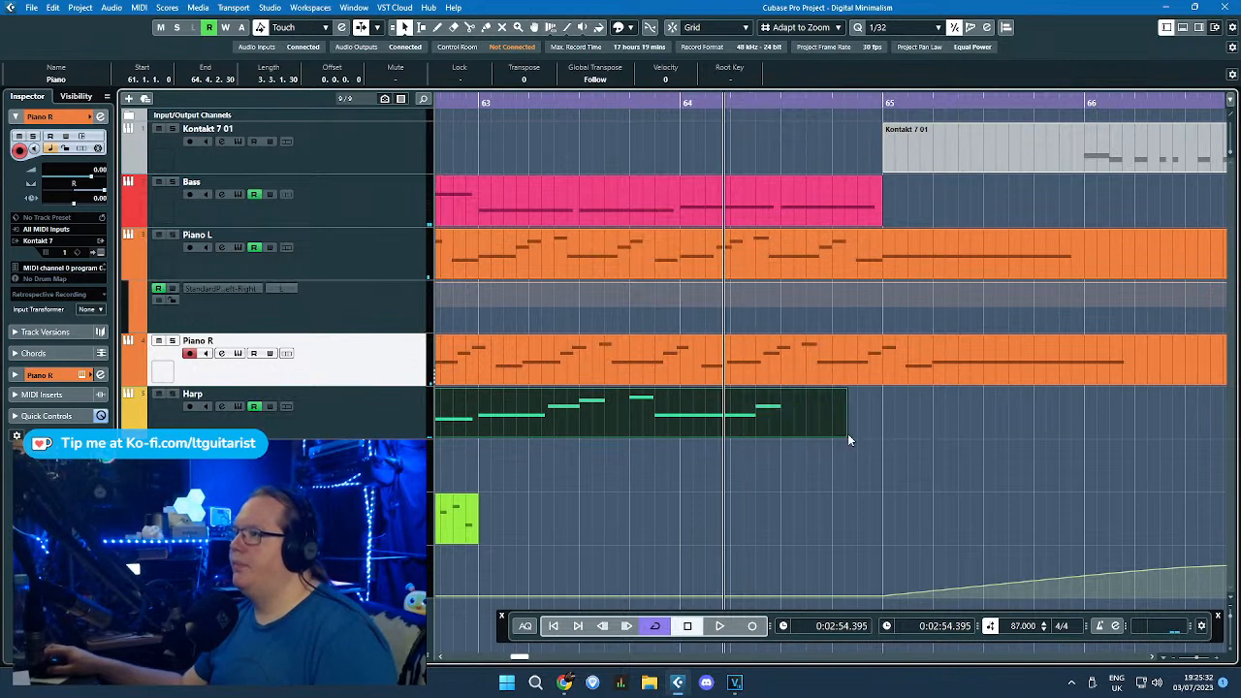
pyautogui.doubleClick(769, 427)
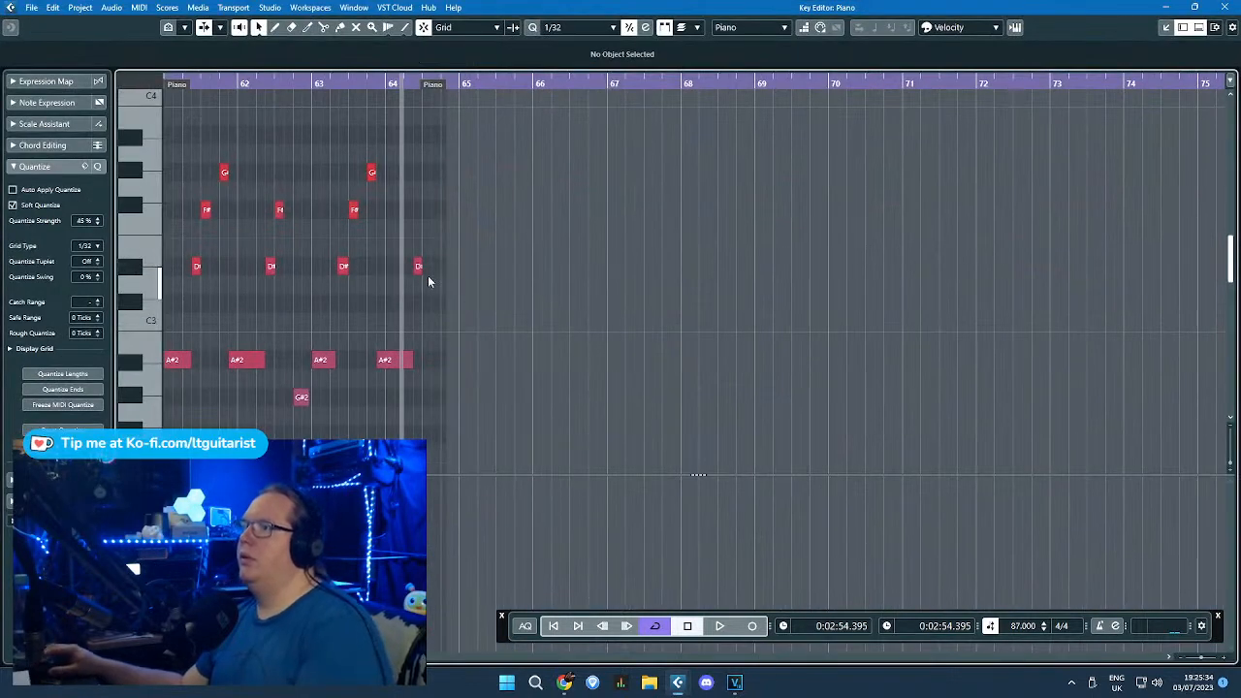
pyautogui.click(1225, 8)
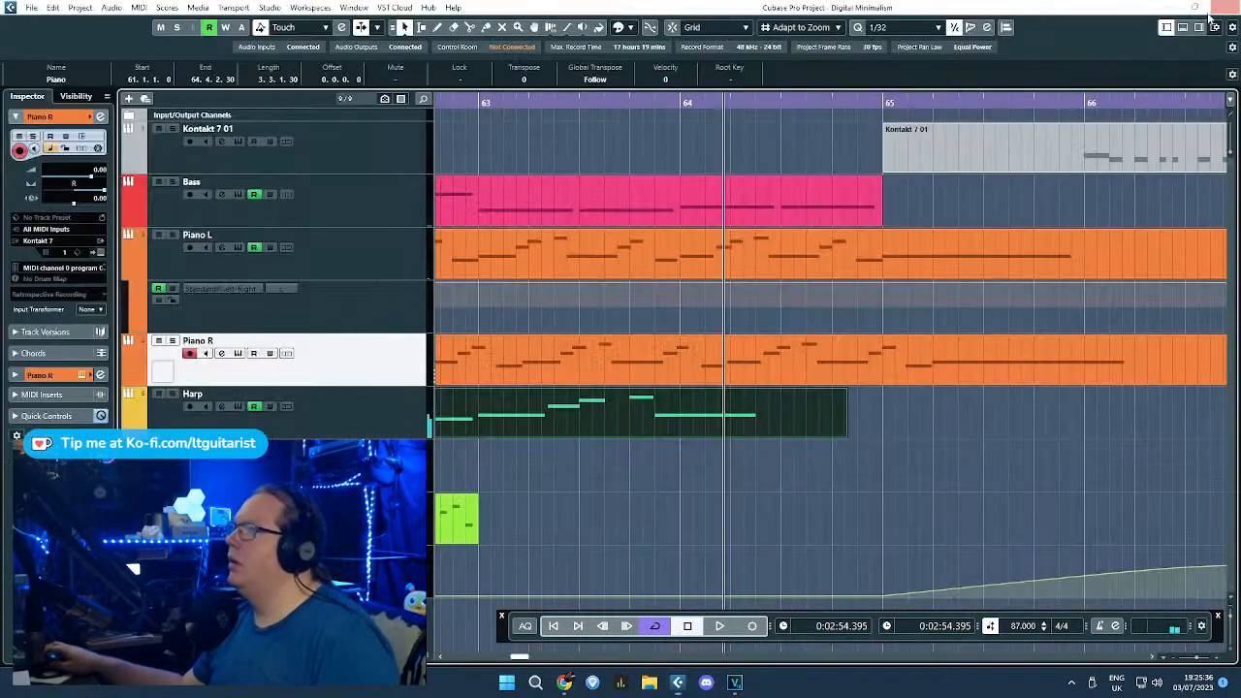
# Step: Duplicate the Kontakt 7 01 part that ends at bar 49 so the copy starts at bar 49
pyautogui.press('g')
pyautogui.press('g')
pyautogui.press('g')
pyautogui.press('g')
pyautogui.press('g')
pyautogui.click(676, 143)
pyautogui.scroll(-5, 677, 147)
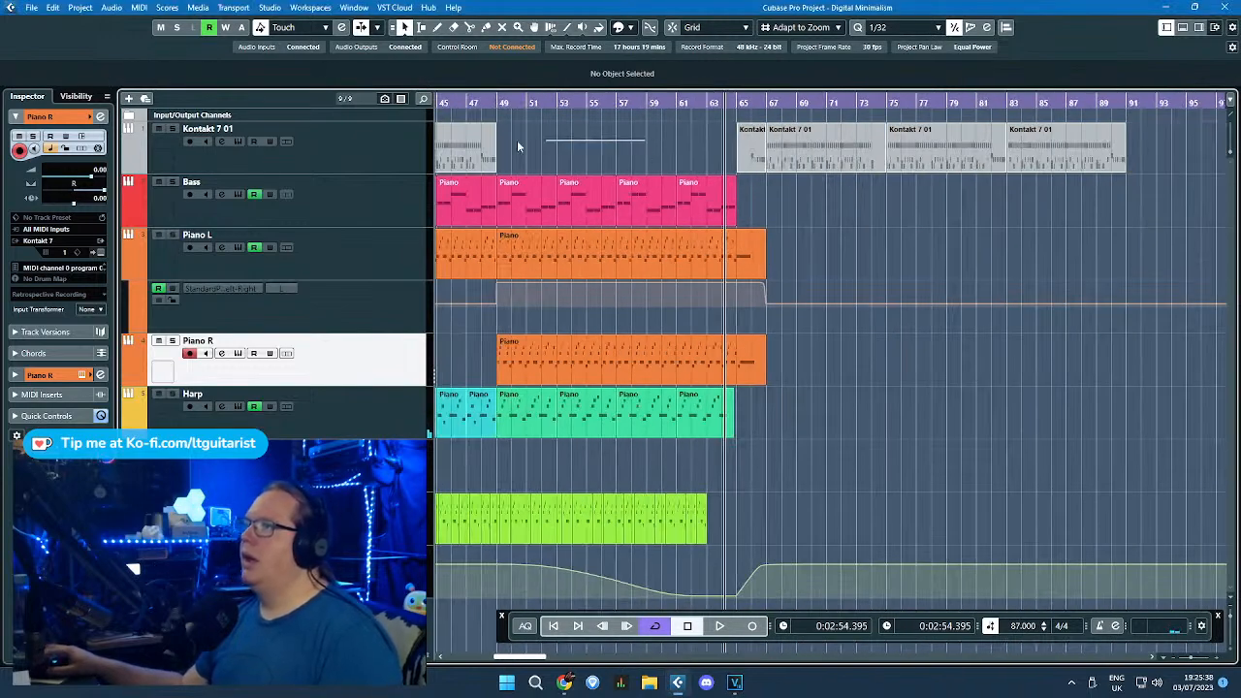
pyautogui.click(488, 145)
pyautogui.hotkey('ctrl', 'd')
pyautogui.scroll(2, 500, 145)
# Step: Open the copied Kontakt 7 01 part and delete all its notes from bar 50 onward
pyautogui.doubleClick(571, 144)
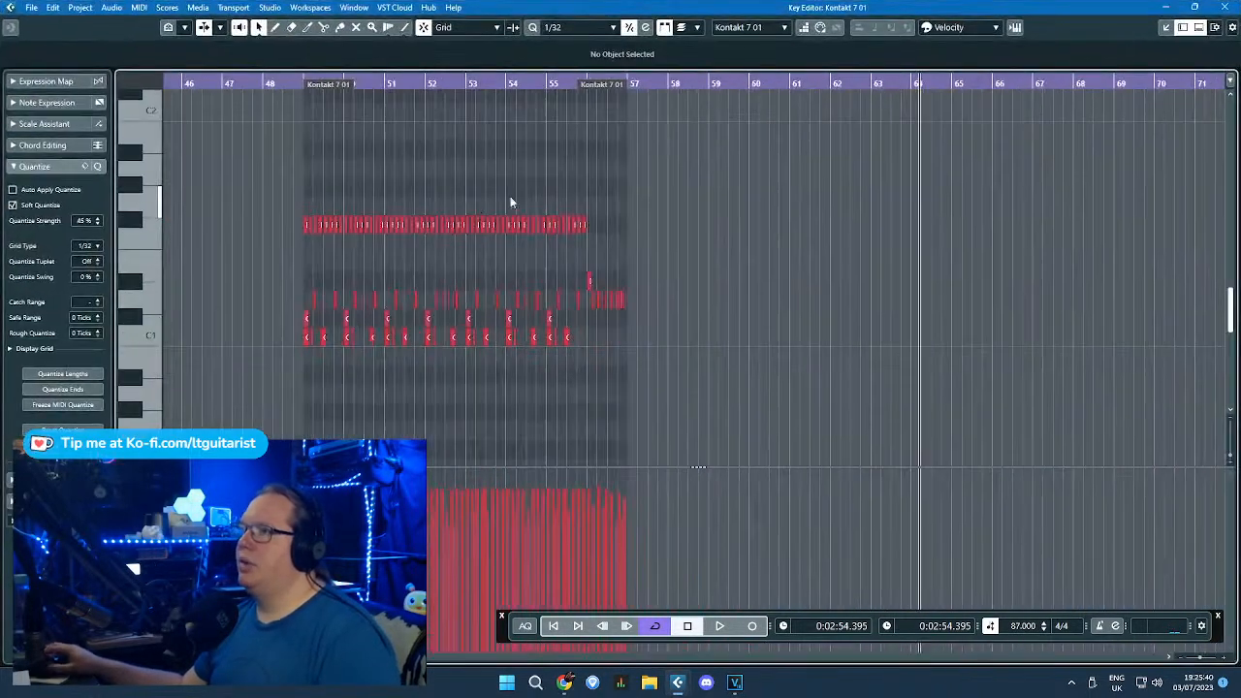
pyautogui.moveTo(580, 342); pyautogui.dragTo(343, 377)
pyautogui.press('Delete')
# Step: Move the two later C1 kick notes of bar 49 to 49.2.3 and 49.3.3
pyautogui.scroll(5, 308, 305)
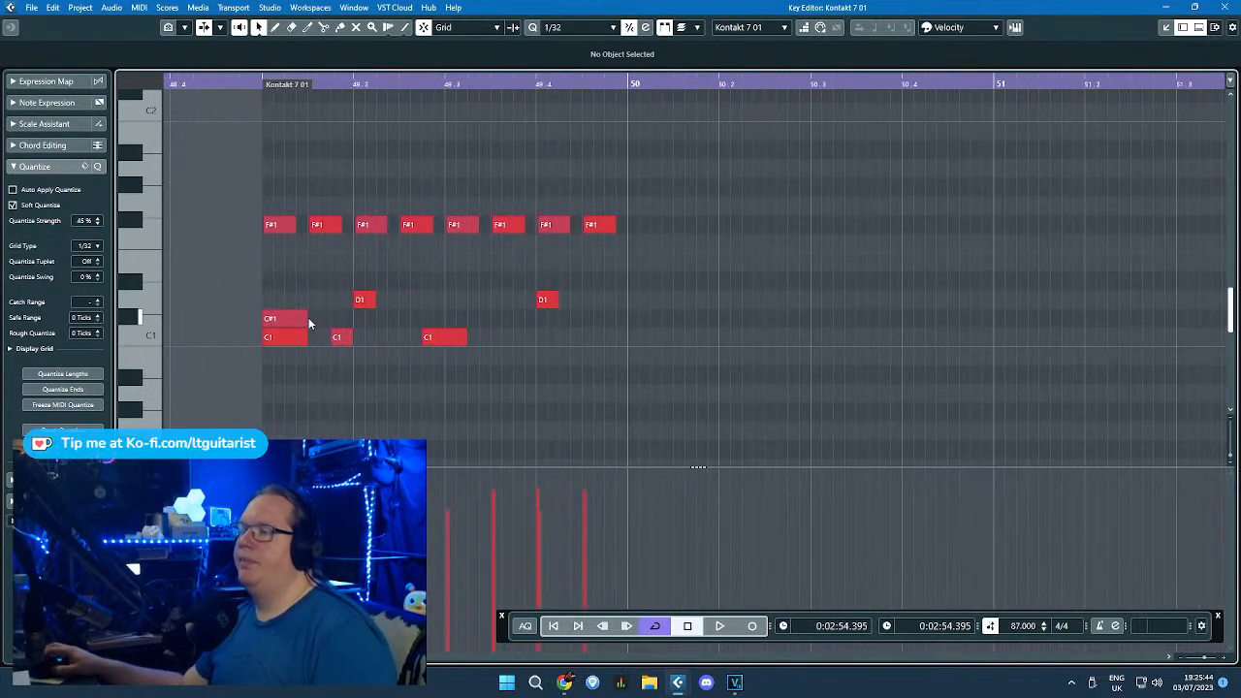
pyautogui.click(359, 304)
pyautogui.moveTo(430, 336); pyautogui.dragTo(406, 337)
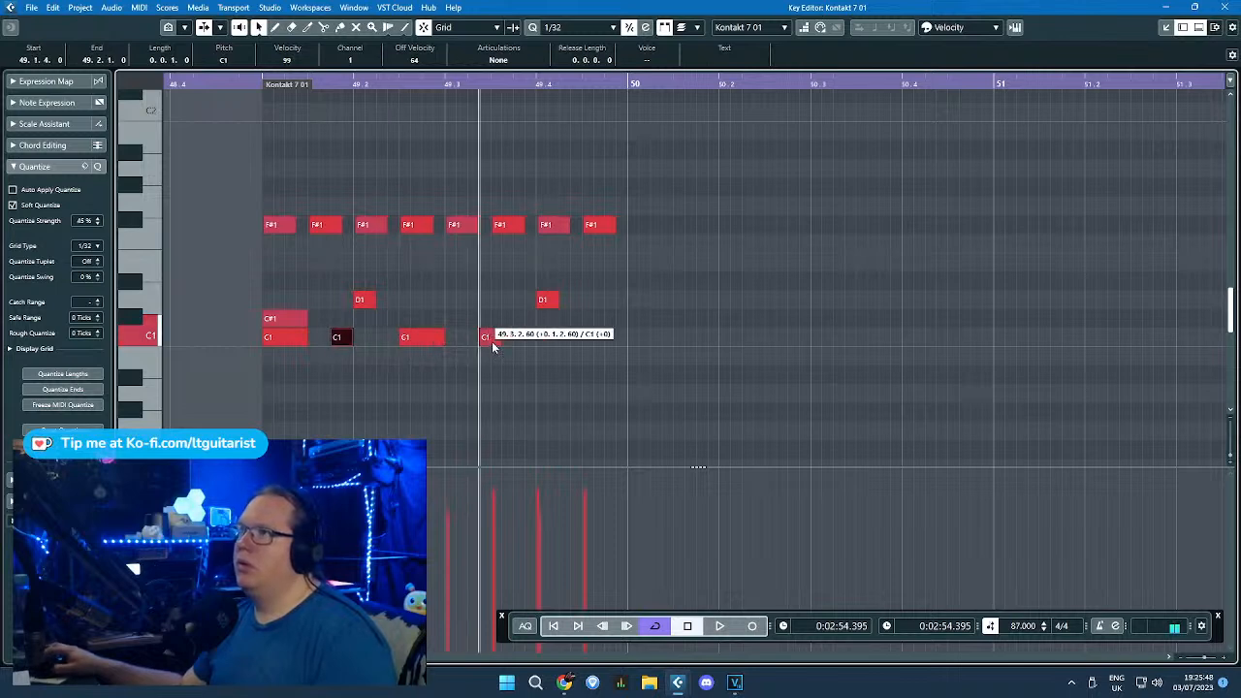
pyautogui.moveTo(492, 346); pyautogui.dragTo(492, 347)
# Step: Remove the first two F#1 notes of bar 49 and move the third one to A#1 at 49.1.3
pyautogui.moveTo(287, 208)
pyautogui.mouseDown()
pyautogui.moveTo(287, 153)
pyautogui.moveTo(284, 190)
pyautogui.mouseUp()
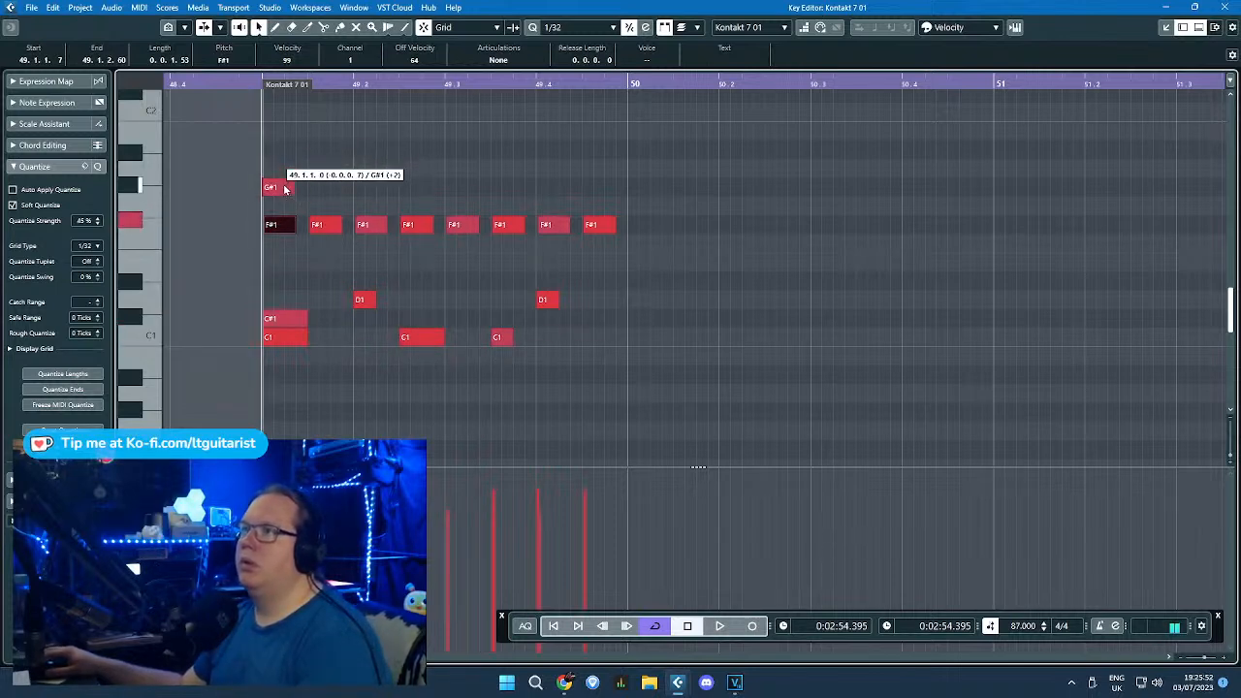
pyautogui.click(330, 227)
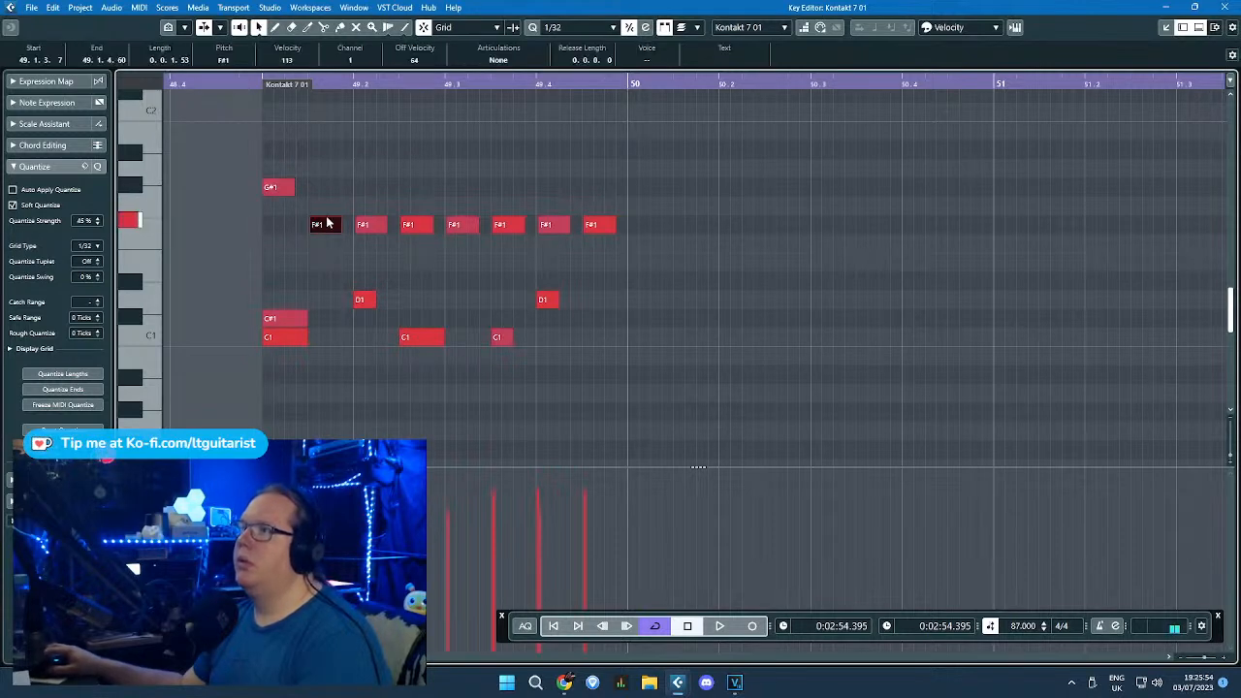
pyautogui.moveTo(275, 228); pyautogui.dragTo(275, 228)
pyautogui.click(640, 369)
pyautogui.moveTo(318, 158)
pyautogui.mouseDown()
pyautogui.moveTo(245, 222)
pyautogui.moveTo(333, 176)
pyautogui.mouseUp()
pyautogui.press('Delete')
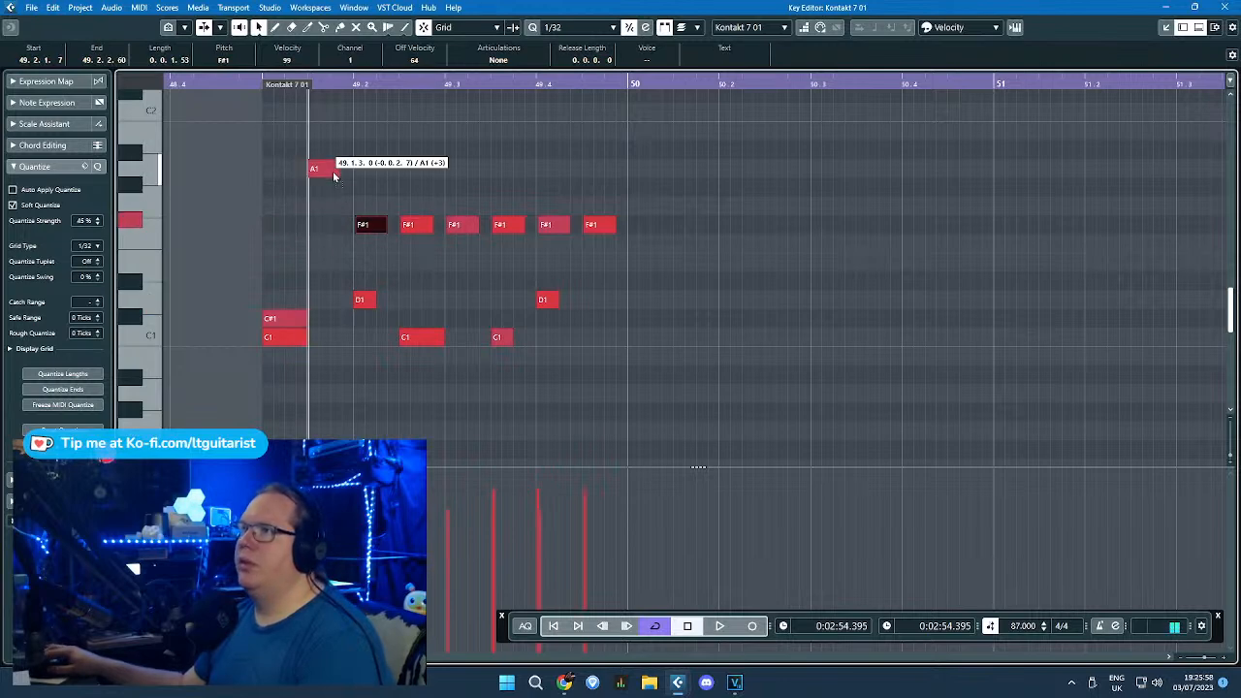
pyautogui.scroll(3, 325, 209)
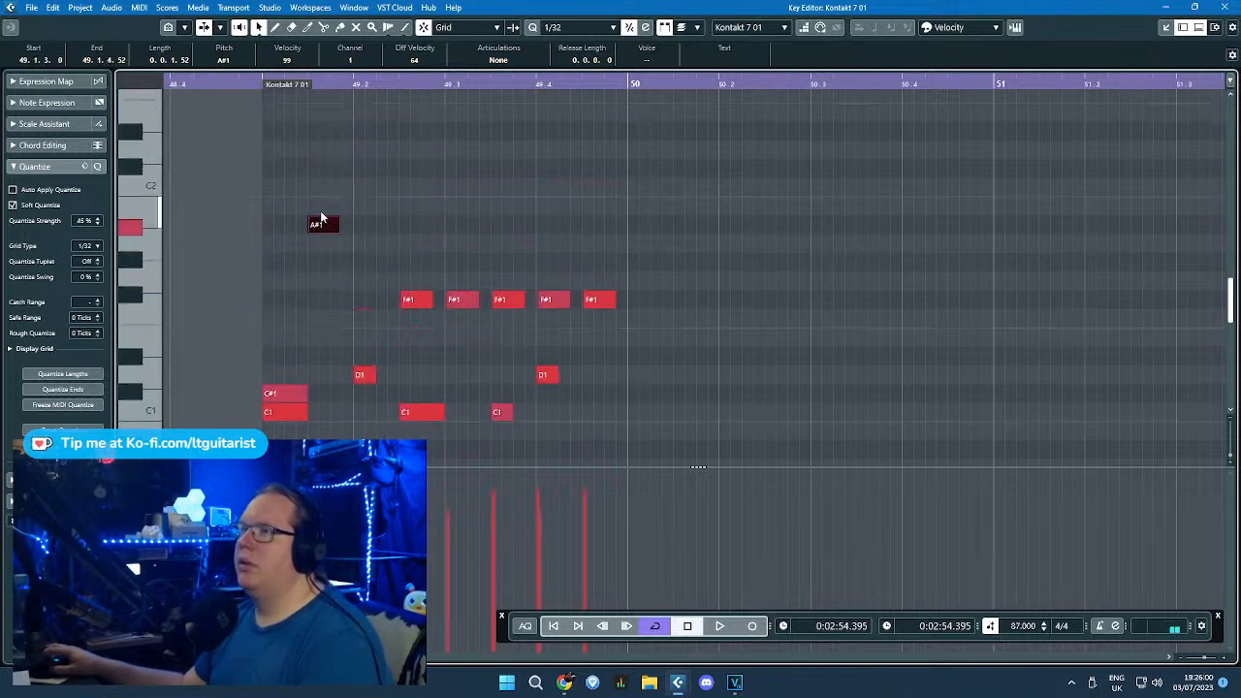
# Step: Move the next F#1 note to 49.1.1 and delete all other F#1 notes in bar 49
pyautogui.moveTo(414, 303); pyautogui.dragTo(321, 304)
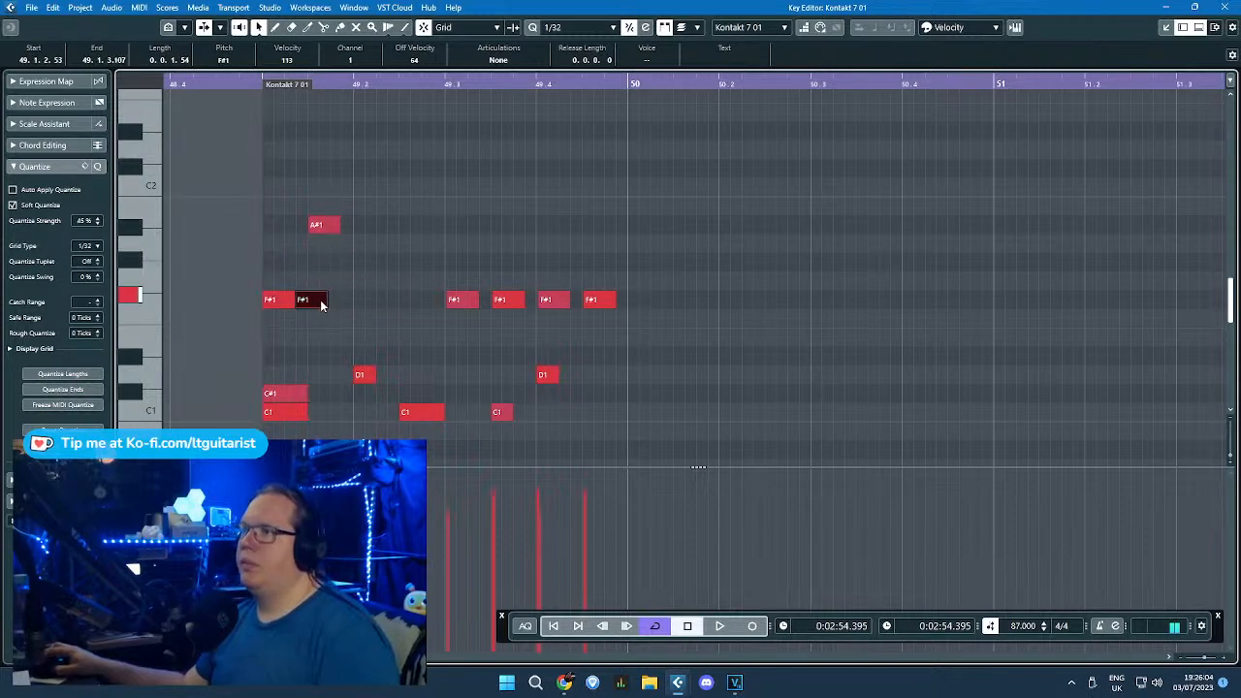
pyautogui.press('Return')
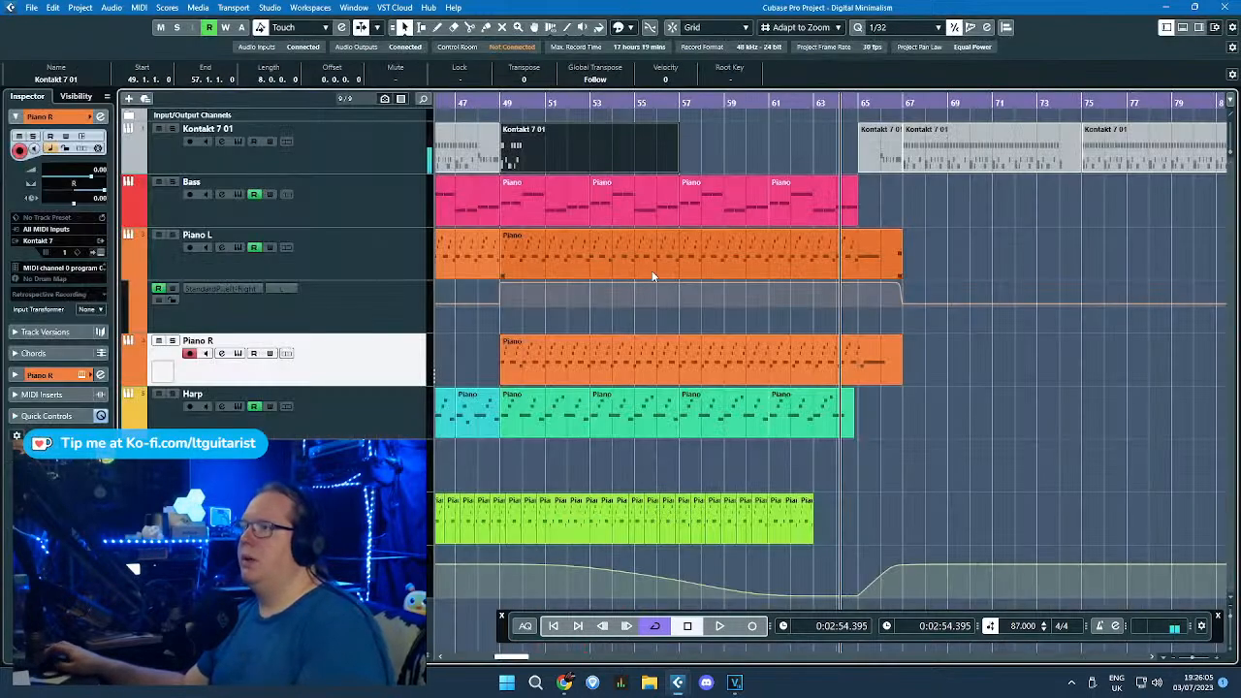
pyautogui.doubleClick(590, 155)
pyautogui.moveTo(675, 226); pyautogui.dragTo(305, 324)
pyautogui.press('Delete')
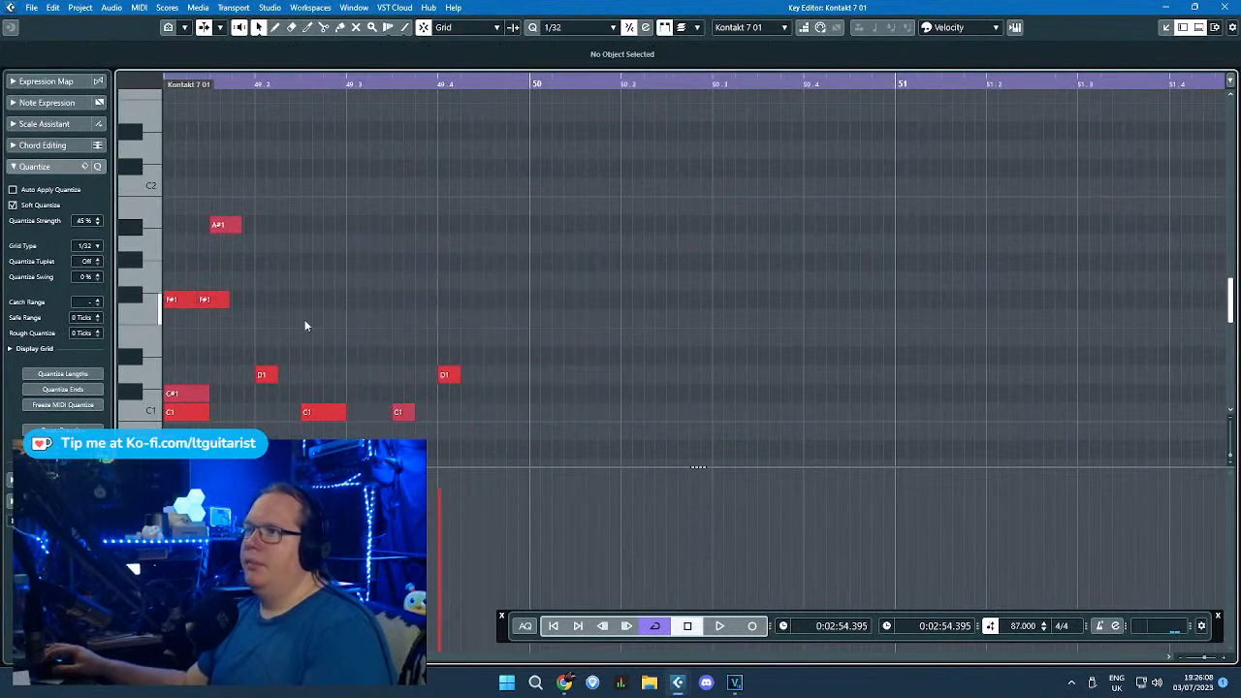
pyautogui.click(217, 295)
pyautogui.press('Delete')
# Step: Duplicate the F#1 and A#1 pair until four alternating pairs fill bar 49
pyautogui.moveTo(303, 205); pyautogui.dragTo(172, 295)
pyautogui.moveTo(264, 303); pyautogui.dragTo(275, 302)
pyautogui.moveTo(398, 201); pyautogui.dragTo(176, 304)
pyautogui.hotkey('alt', 'd')
pyautogui.moveTo(372, 303); pyautogui.dragTo(384, 302)
pyautogui.scroll(-2, 398, 296)
pyautogui.moveTo(467, 280); pyautogui.dragTo(273, 303)
pyautogui.click(368, 433)
# Step: Lower the velocity of bar 49's F#1 notes, raise that of its A#1 notes, and duplicate the whole bar into bar 50
pyautogui.moveTo(410, 324); pyautogui.dragTo(256, 292)
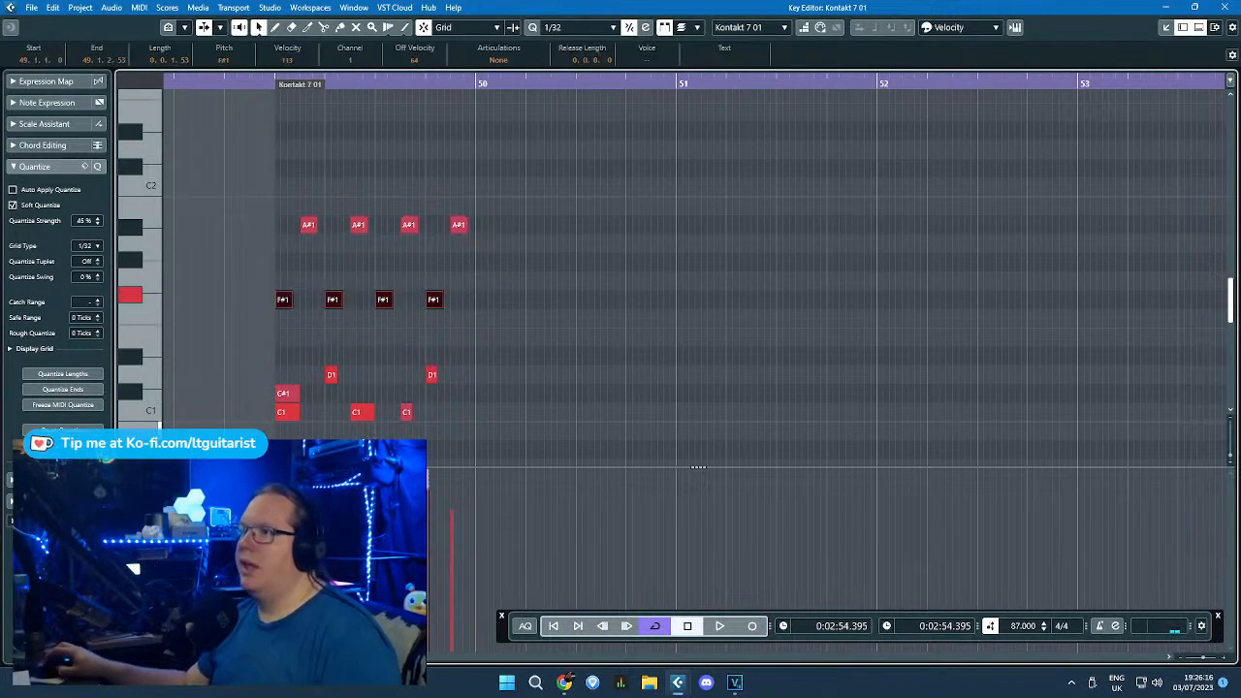
pyautogui.moveTo(472, 245); pyautogui.dragTo(278, 231)
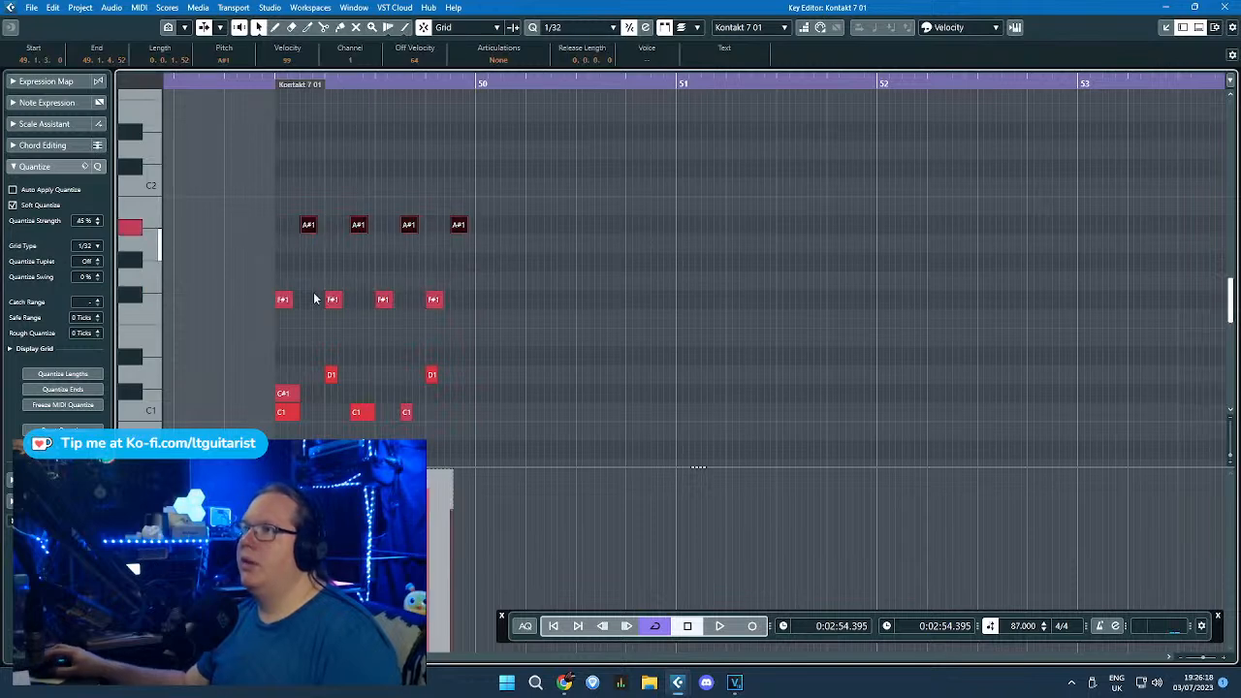
pyautogui.moveTo(537, 179); pyautogui.dragTo(279, 425)
pyautogui.hotkey('ctrl', 'd')
pyautogui.scroll(2, 428, 407)
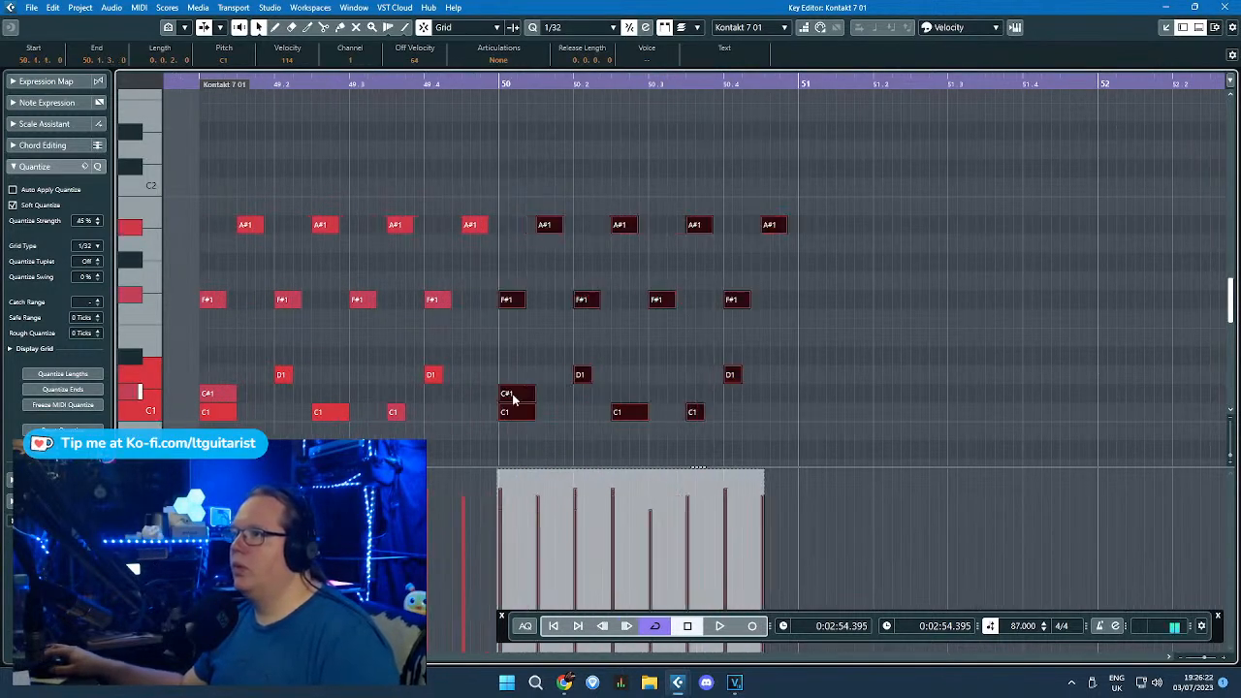
# Step: Add D1 notes at 50.4.3 and 50.4.4 and delete the last A#1 note of bar 50
pyautogui.click(753, 379)
pyautogui.scroll(2, 756, 379)
pyautogui.click(781, 377)
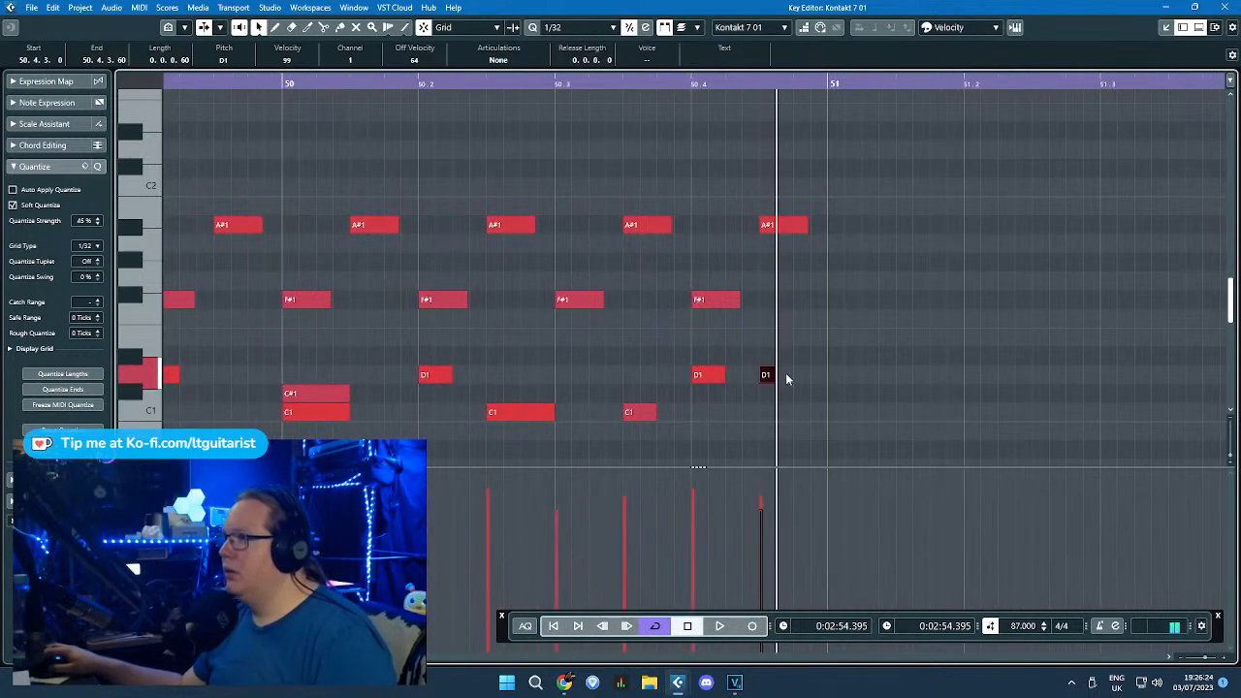
pyautogui.doubleClick(804, 380)
pyautogui.click(779, 227)
pyautogui.press('Delete')
pyautogui.scroll(-2, 788, 294)
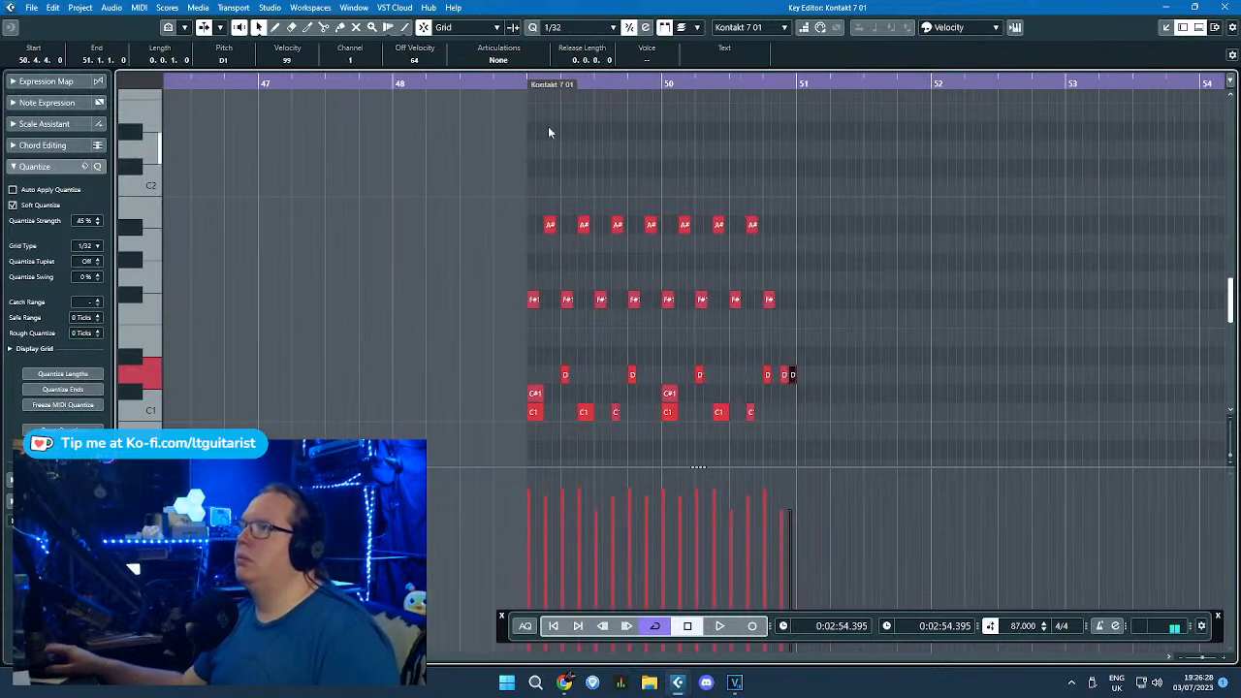
# Step: Duplicate the two-bar drum pattern of bars 49 and 50 into bars 51 and 52 during playback
pyautogui.press('space')
pyautogui.moveTo(494, 118); pyautogui.dragTo(848, 442)
pyautogui.scroll(2, 846, 443)
pyautogui.hotkey('ctrl', 'd')
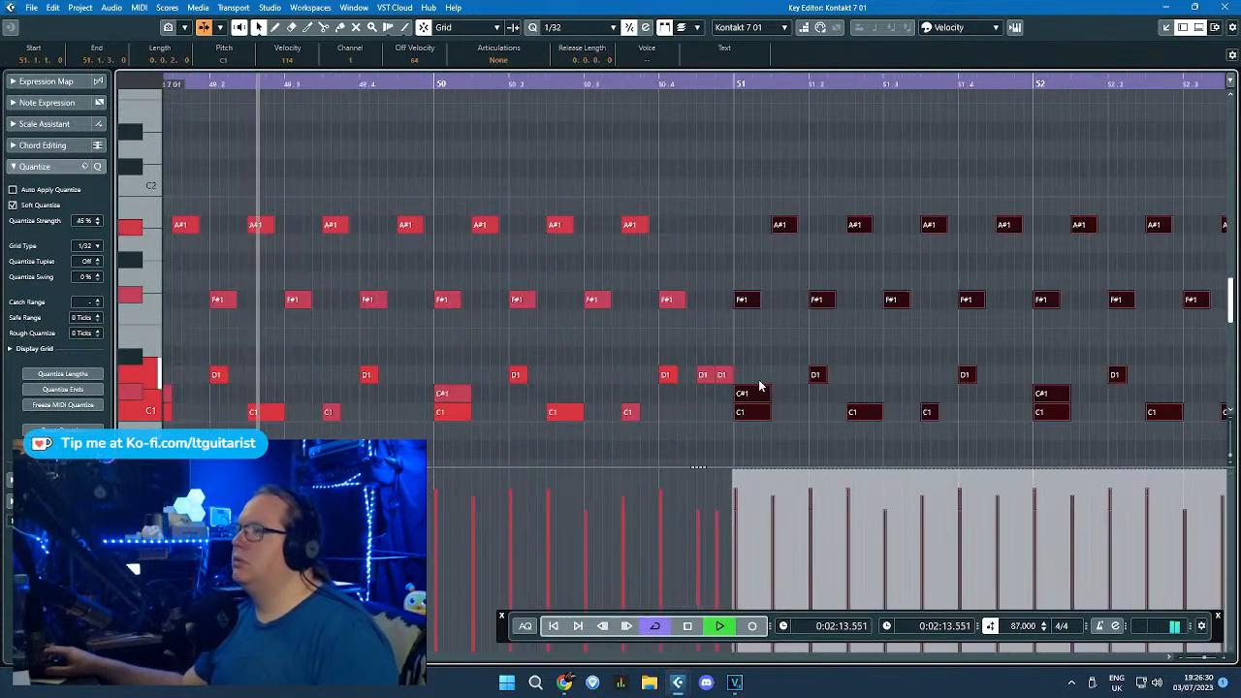
# Step: Set the velocity of all A#1 notes in bars 49 to 52 to 89 and close the Key Editor
pyautogui.scroll(-3, 765, 392)
pyautogui.moveTo(579, 207); pyautogui.dragTo(943, 248)
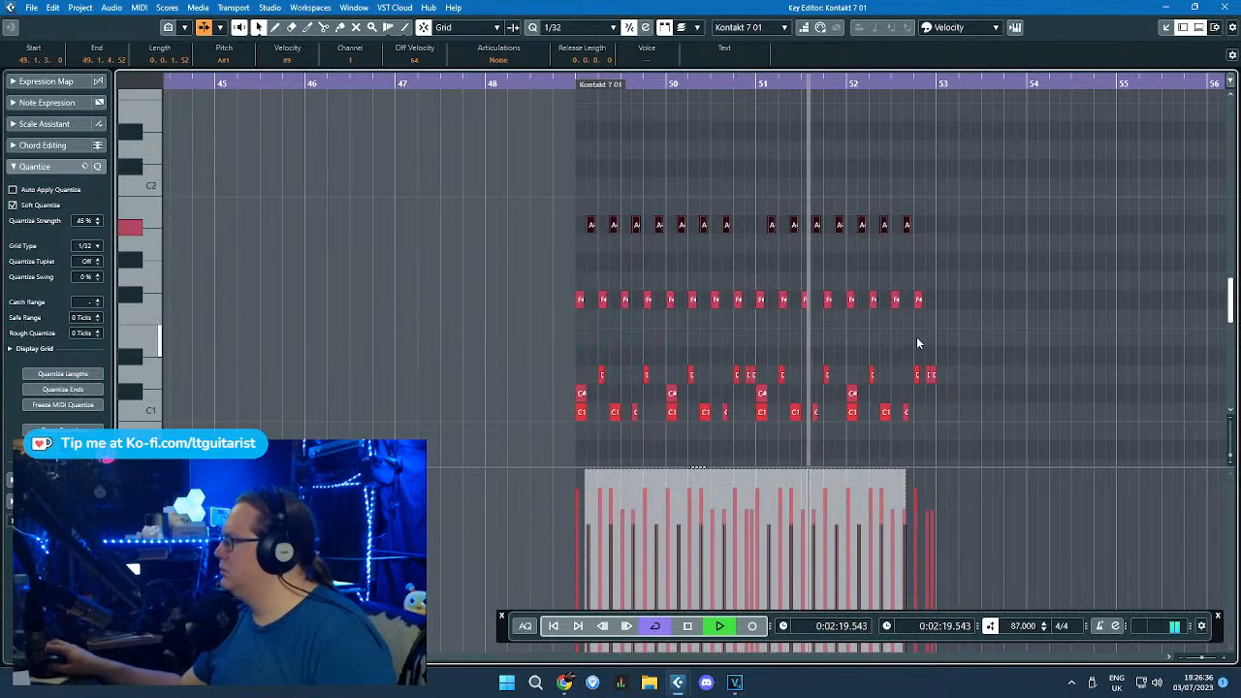
pyautogui.click(980, 278)
pyautogui.click(1220, 7)
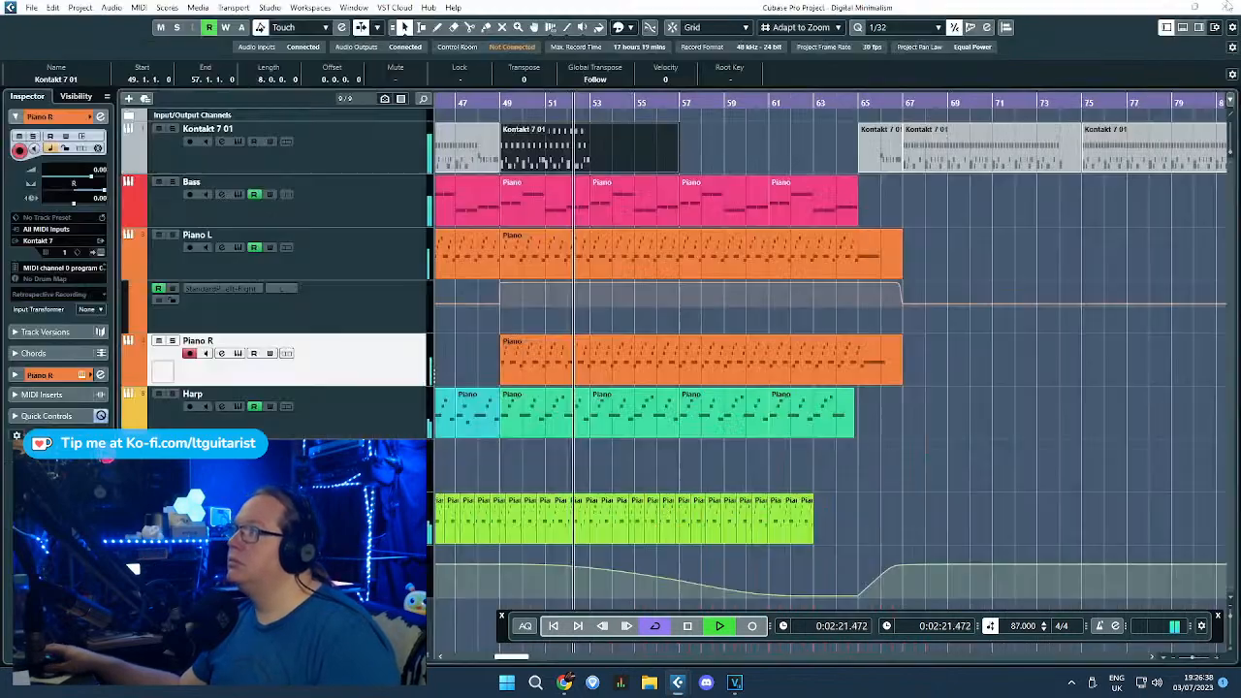
# Step: Split the Kontakt 7 01 part at bar 53 and delete the piece after the cut
pyautogui.press('1')
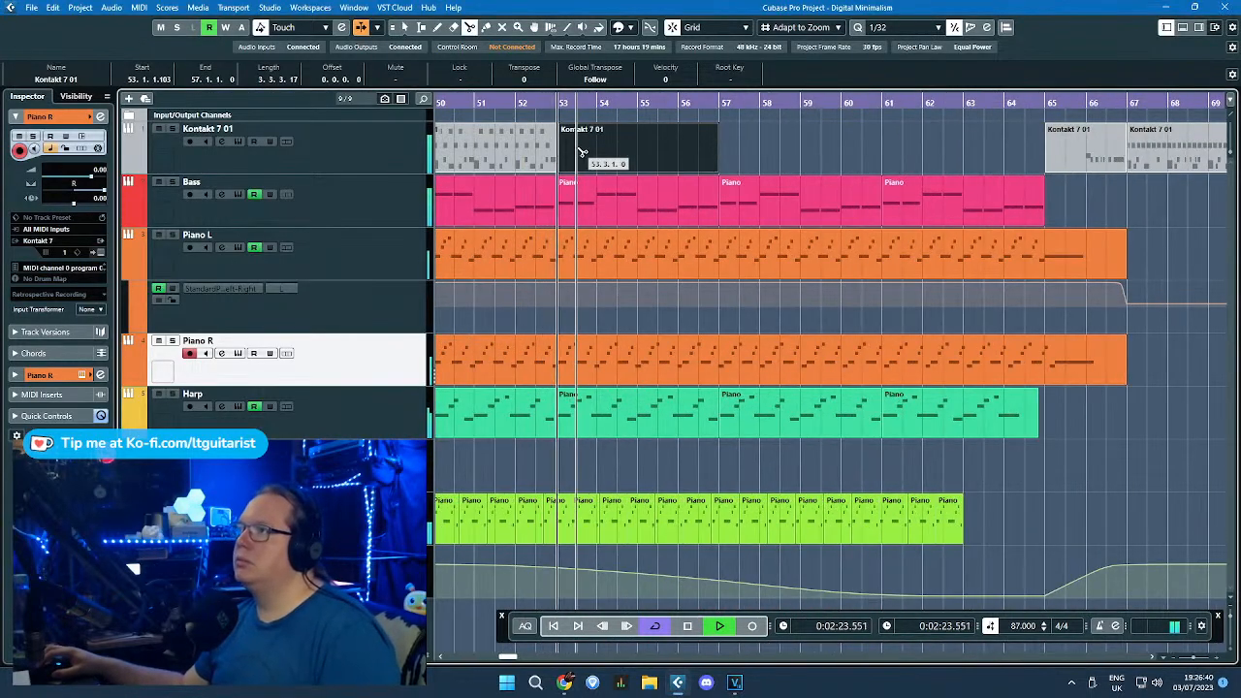
pyautogui.press('Delete')
pyautogui.press('Left')
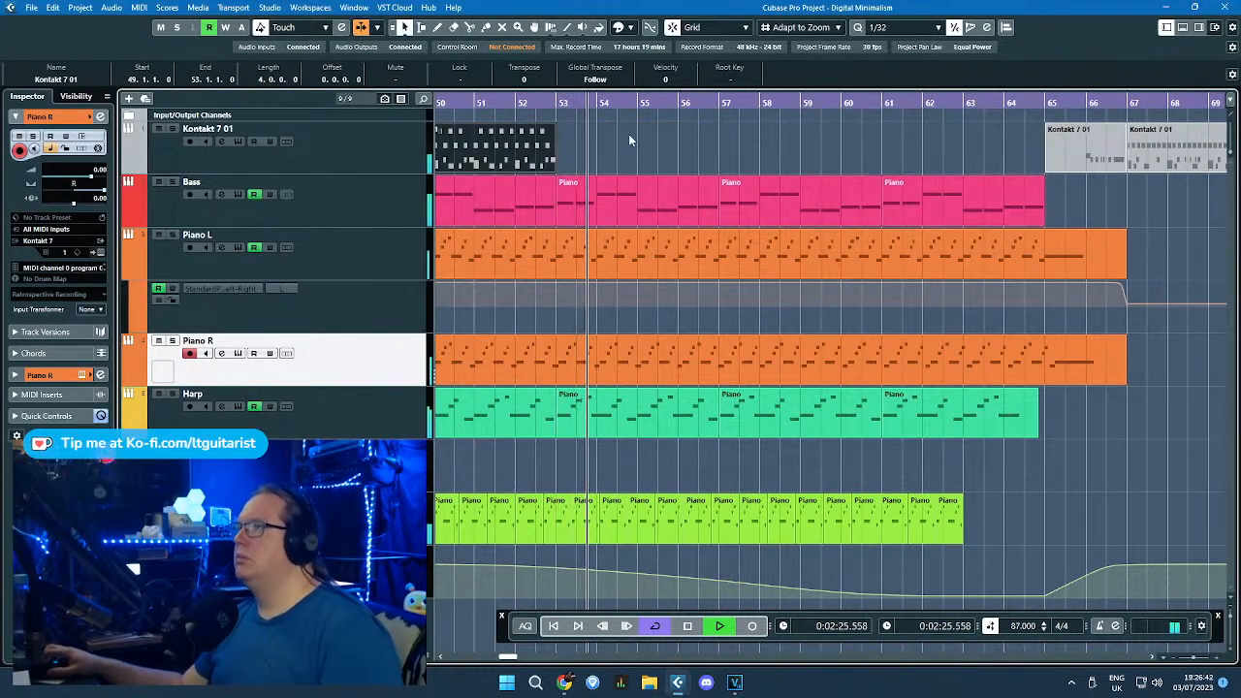
# Step: Duplicate the four-bar Kontakt 7 01 part from bar 49 three times to fill the track up to bar 65
pyautogui.hotkey('ctrl', 'd')
pyautogui.hotkey('ctrl', 'd')
pyautogui.hotkey('ctrl', 'd')
pyautogui.press('g')
pyautogui.click(954, 209)
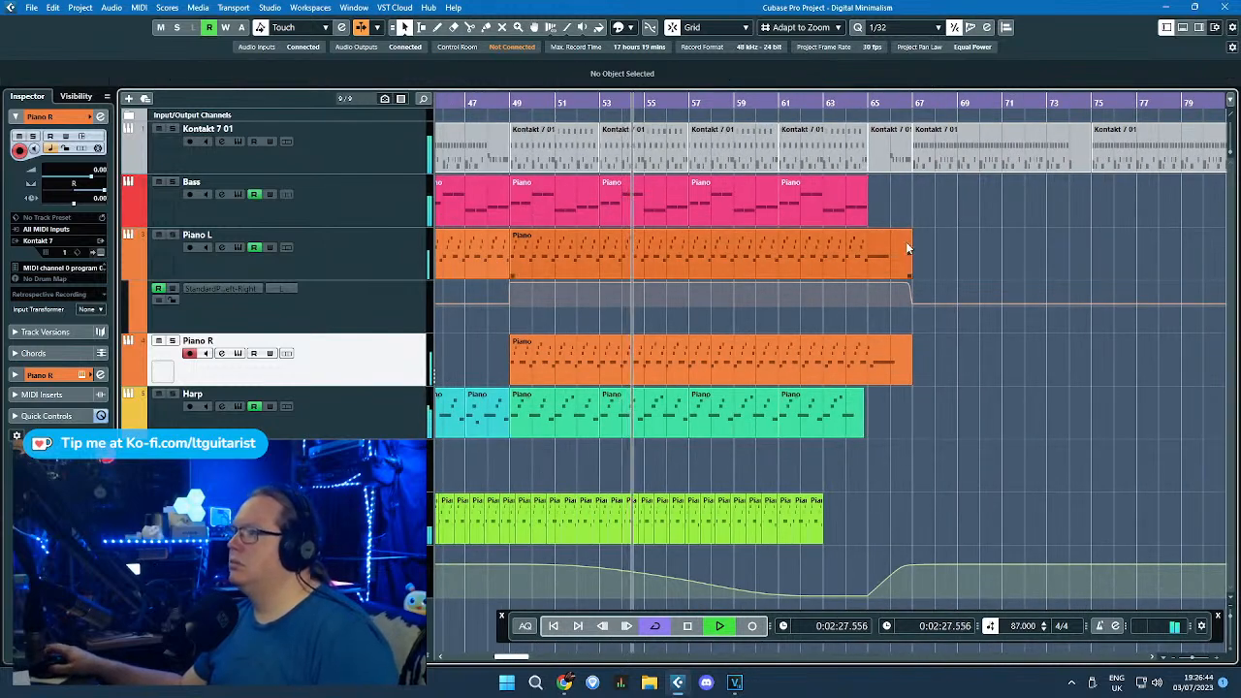
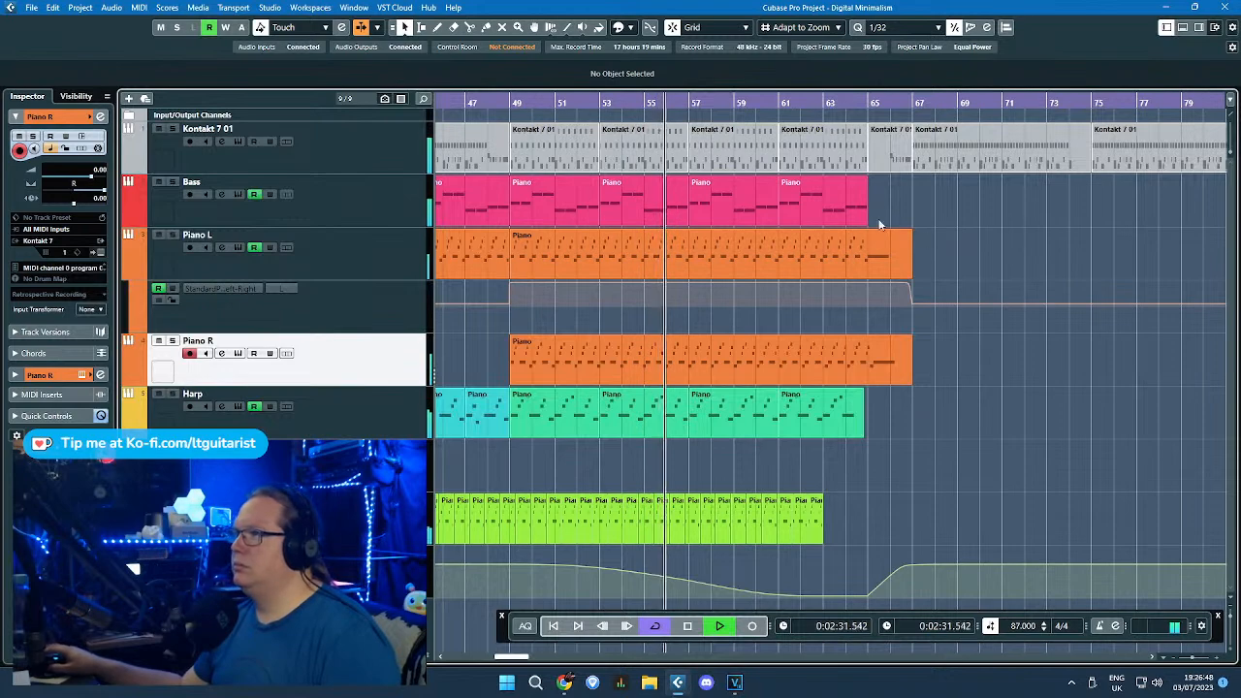
# Step: Remove the two Bass parts between bars 57 and 65
pyautogui.scroll(2, 792, 231)
pyautogui.scroll(-2, 791, 232)
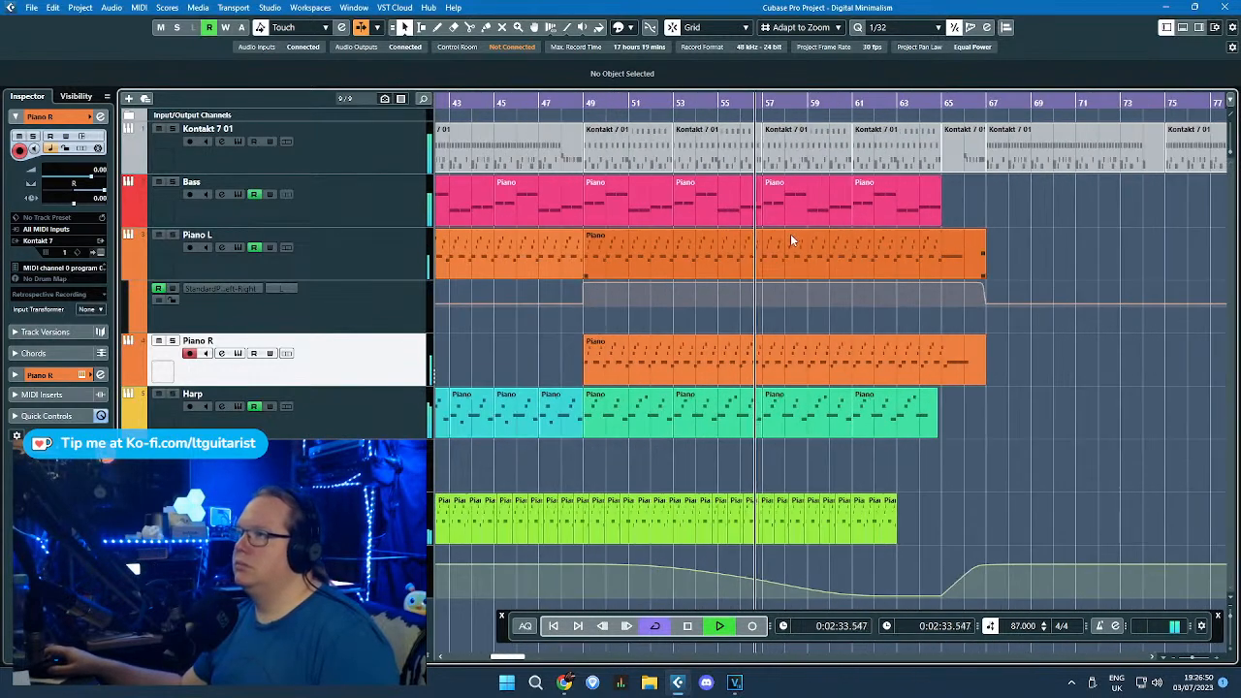
pyautogui.scroll(-3, 979, 204)
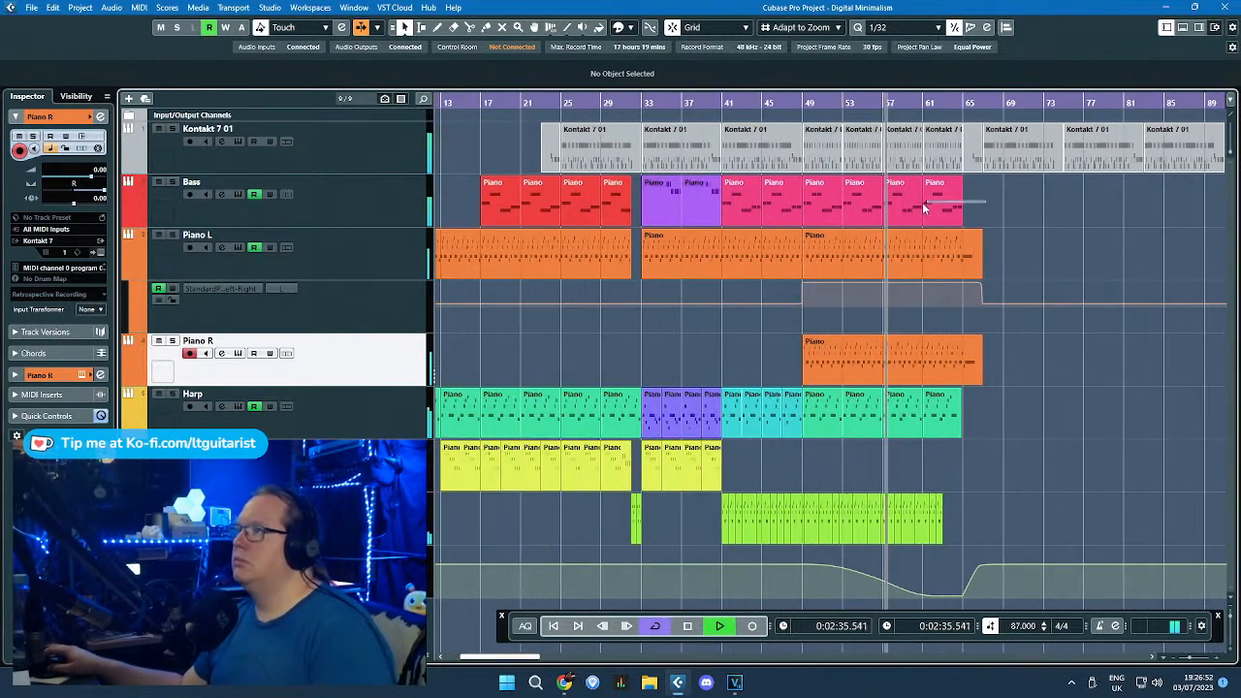
pyautogui.scroll(1, 907, 224)
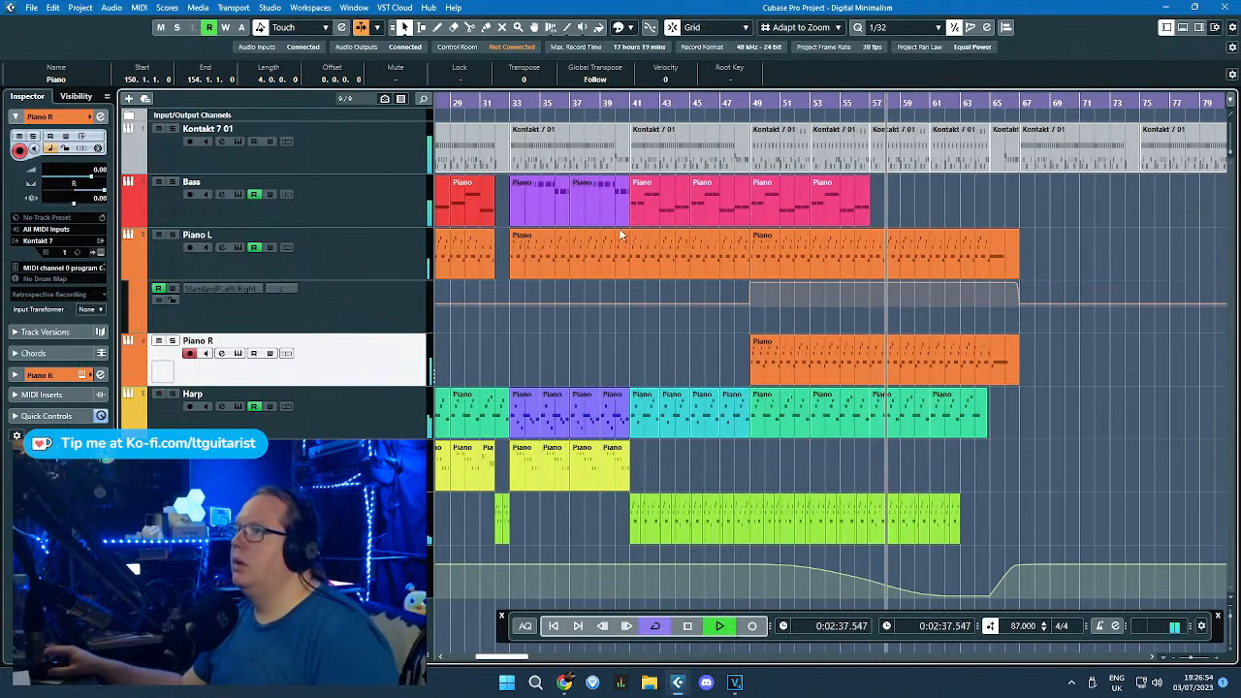
# Step: Copy the two purple Bass parts from bar 33 so the copies fill bars 57 to 65
pyautogui.click(586, 208)
pyautogui.keyDown('shift'); pyautogui.click(554, 212); pyautogui.keyUp('shift')
pyautogui.hotkey('ctrl', 'd')
pyautogui.moveTo(655, 208); pyautogui.dragTo(900, 207)
pyautogui.click(1065, 207)
pyautogui.scroll(2, 1017, 246)
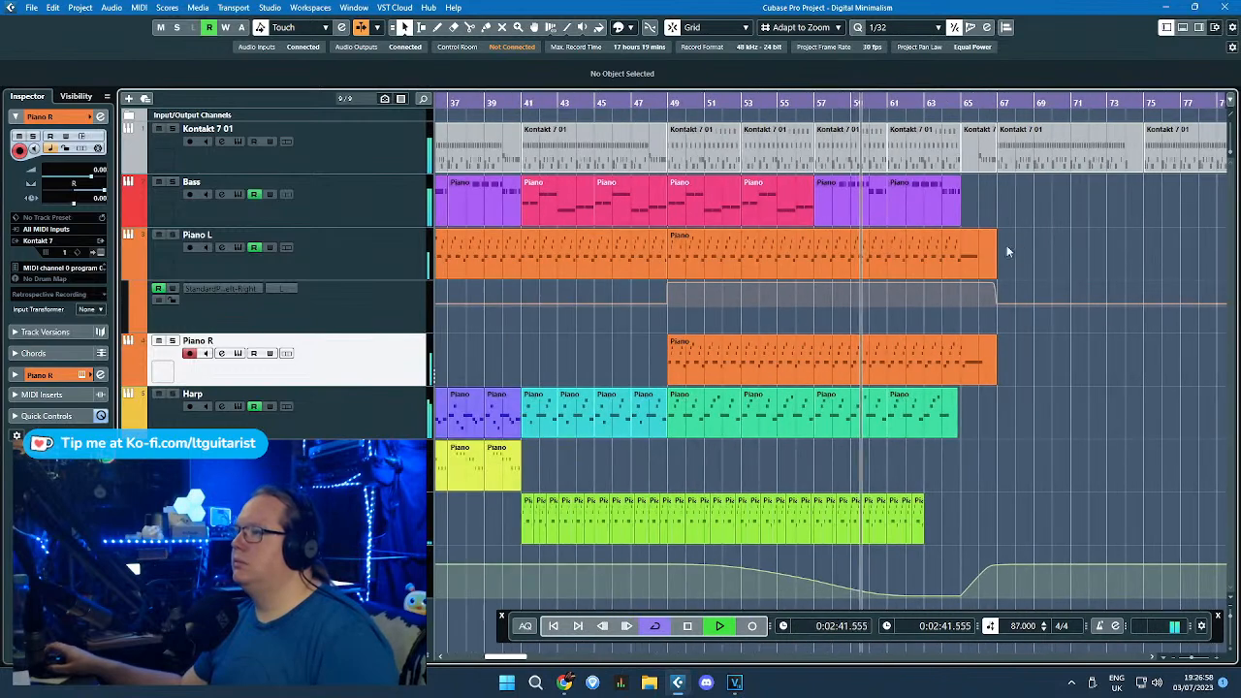
# Step: Delete the two copied purple Bass parts between bars 57 and 65
pyautogui.scroll(-5, 1026, 239)
pyautogui.moveTo(1052, 202); pyautogui.dragTo(921, 210)
pyautogui.scroll(5, 956, 207)
pyautogui.scroll(-5, 956, 211)
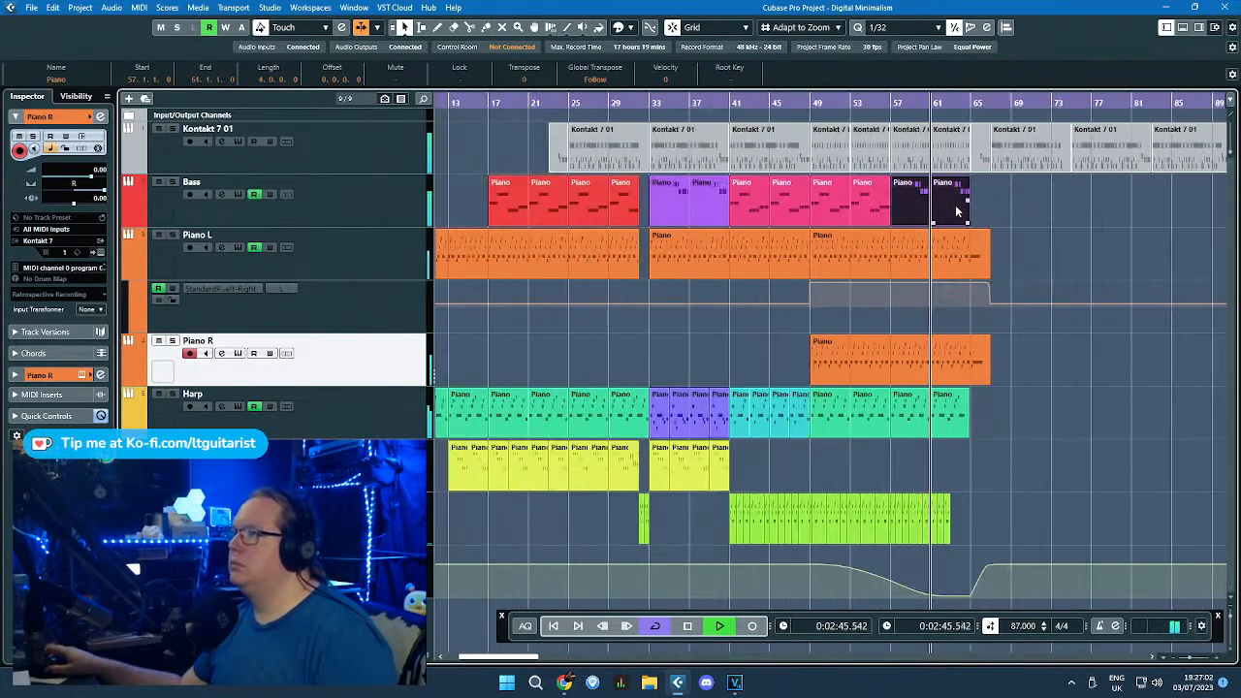
pyautogui.press('Delete')
pyautogui.click(957, 213)
# Step: Audition the spare Bass parts around bar 193
pyautogui.scroll(-10, 863, 218)
pyautogui.press('space')
pyautogui.scroll(9, 737, 217)
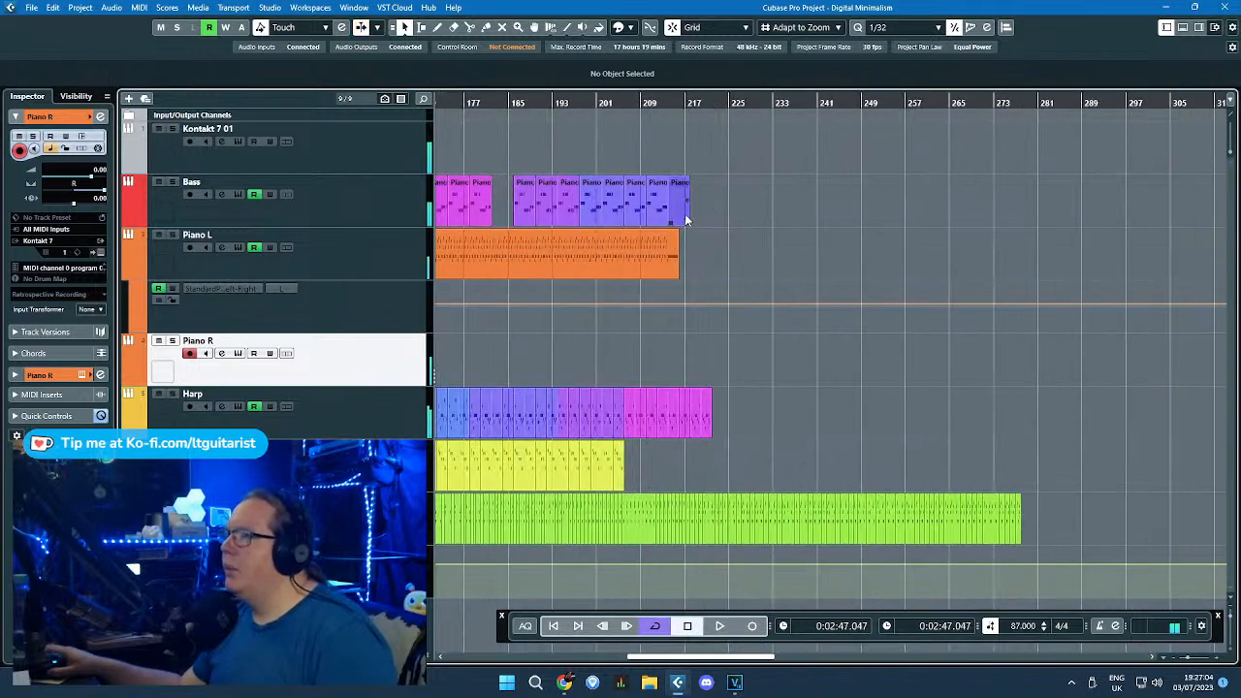
pyautogui.hscroll(-5, 582, 150)
pyautogui.click(572, 100)
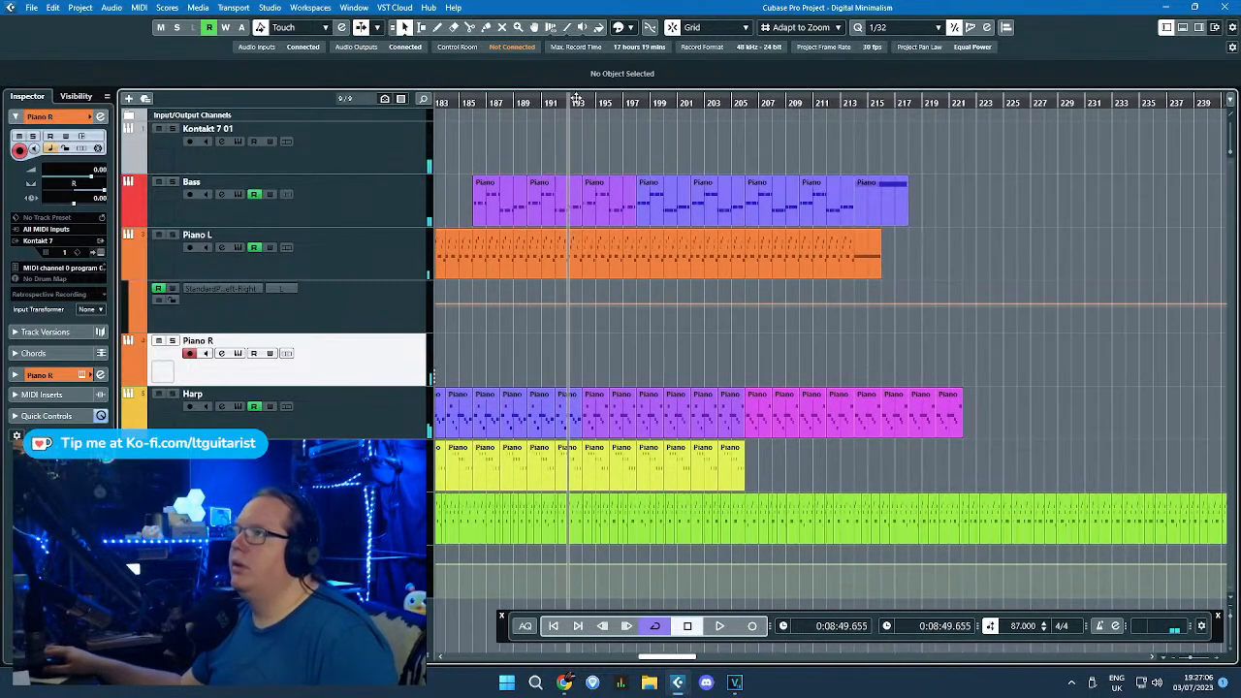
pyautogui.press('space')
pyautogui.click(631, 202)
pyautogui.click(643, 198)
# Step: Move the playhead to bar 57 and undo the last two edits
pyautogui.moveTo(630, 161); pyautogui.dragTo(754, 166)
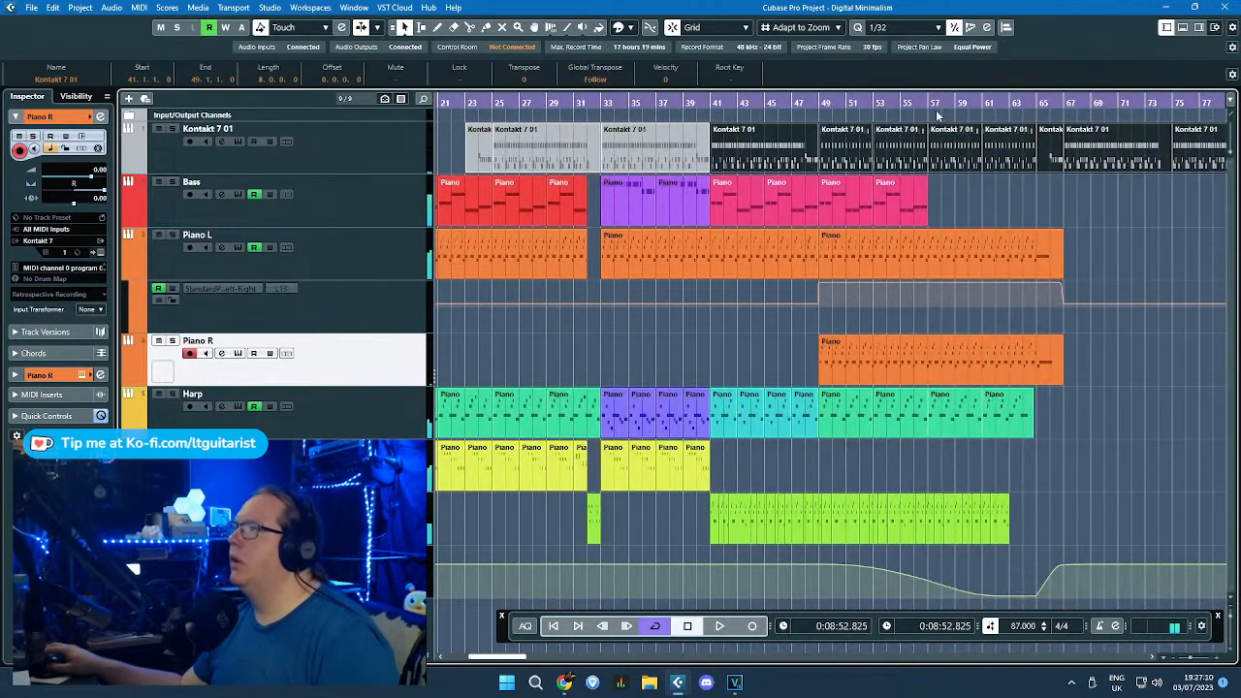
pyautogui.moveTo(930, 105); pyautogui.dragTo(936, 206)
pyautogui.moveTo(933, 347); pyautogui.dragTo(936, 211)
pyautogui.hotkey('ctrl', 'z')
pyautogui.hotkey('ctrl', 'z')
pyautogui.press('g')
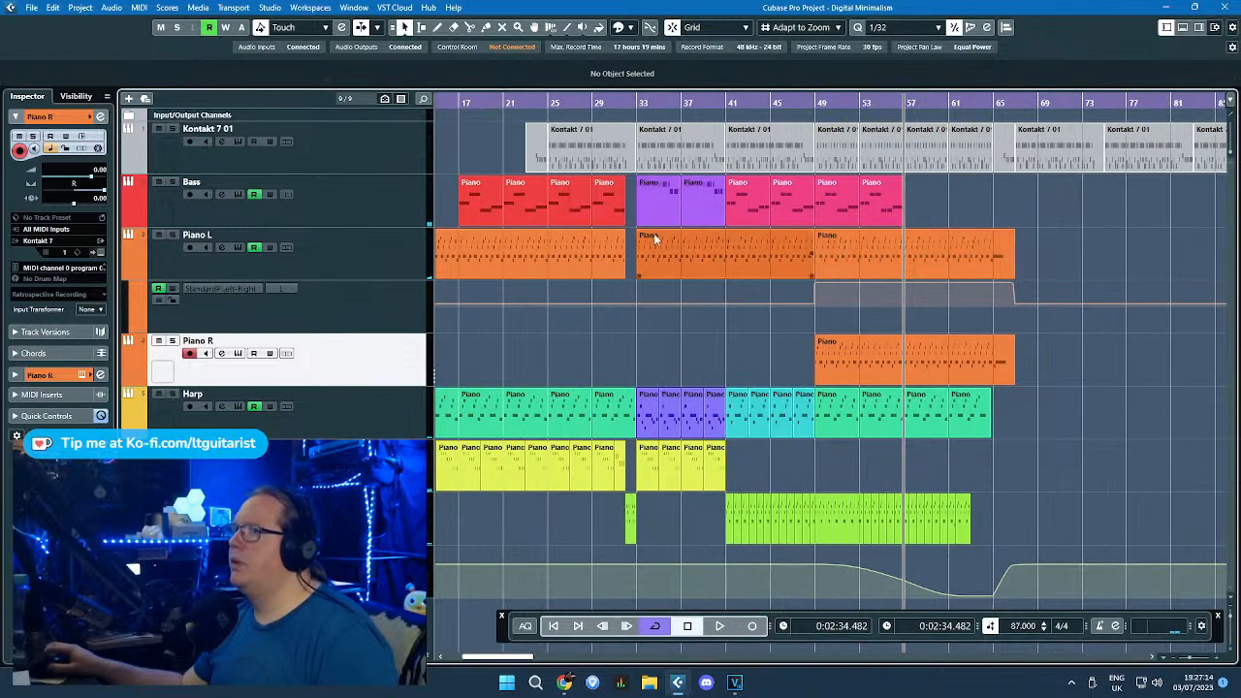
# Step: Select the Bass track, play from just before bar 186 and select the spare Bass part starting at bar 186
pyautogui.click(396, 207)
pyautogui.press('h')
pyautogui.press('h')
pyautogui.scroll(-8, 893, 225)
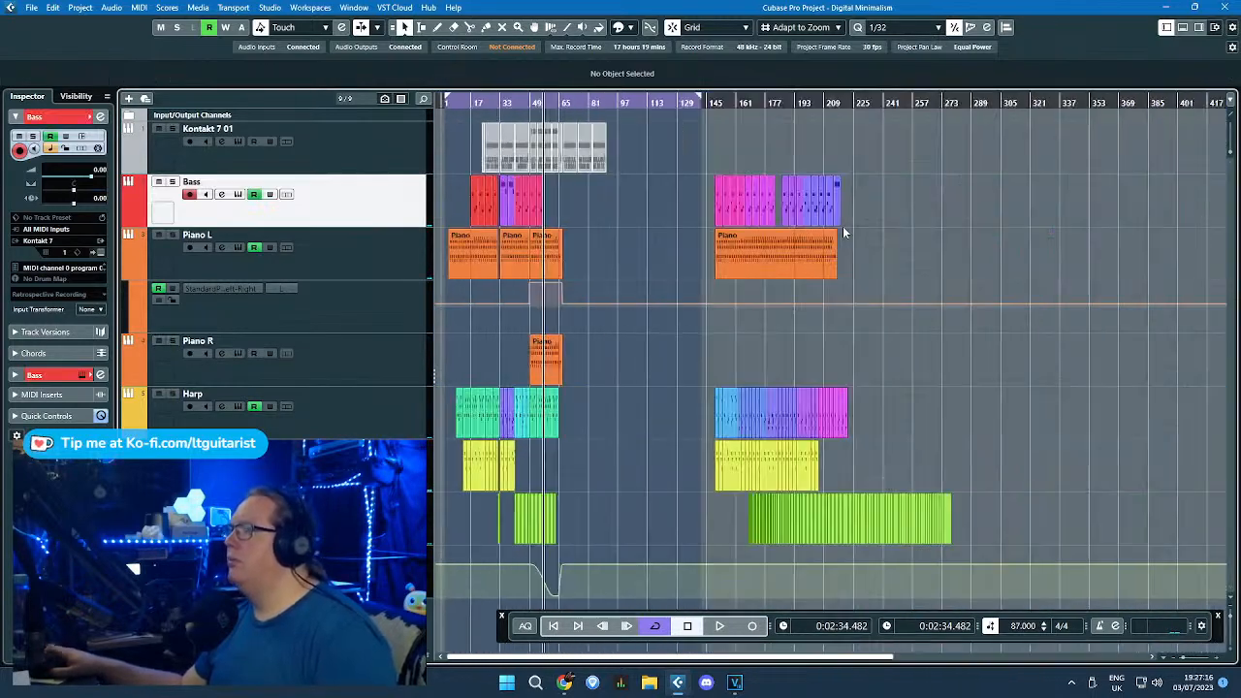
pyautogui.scroll(5, 766, 217)
pyautogui.moveTo(593, 138); pyautogui.dragTo(553, 129)
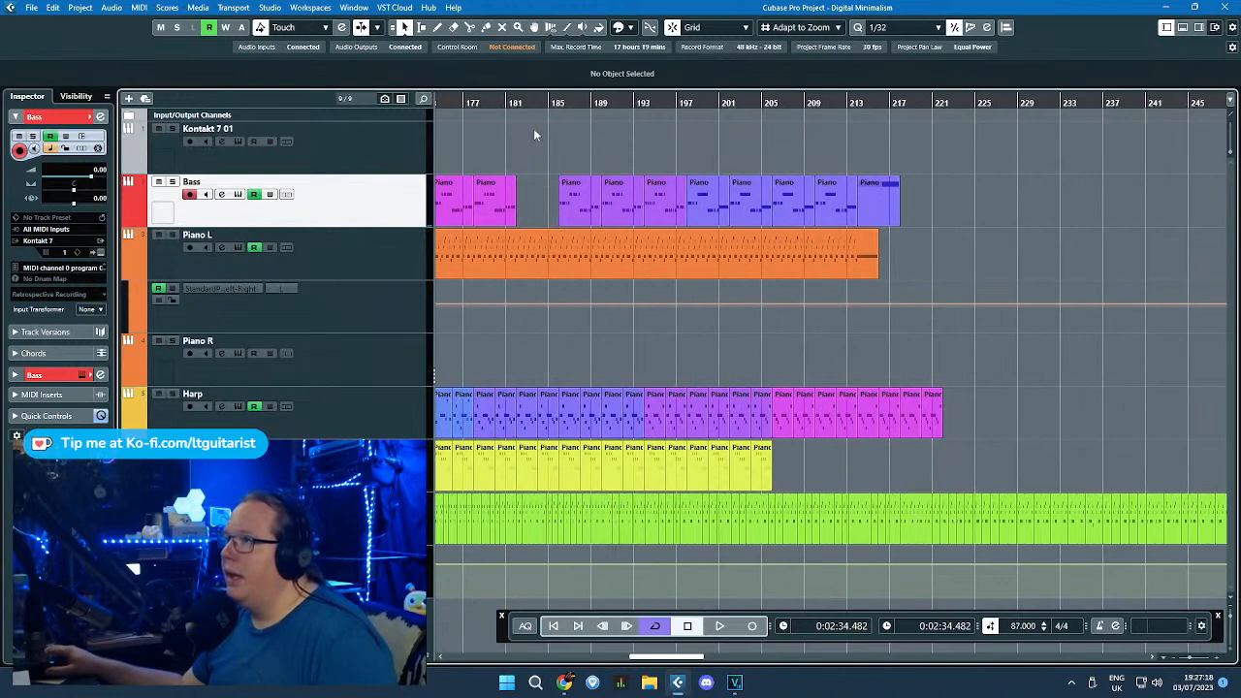
pyautogui.scroll(3, 524, 148)
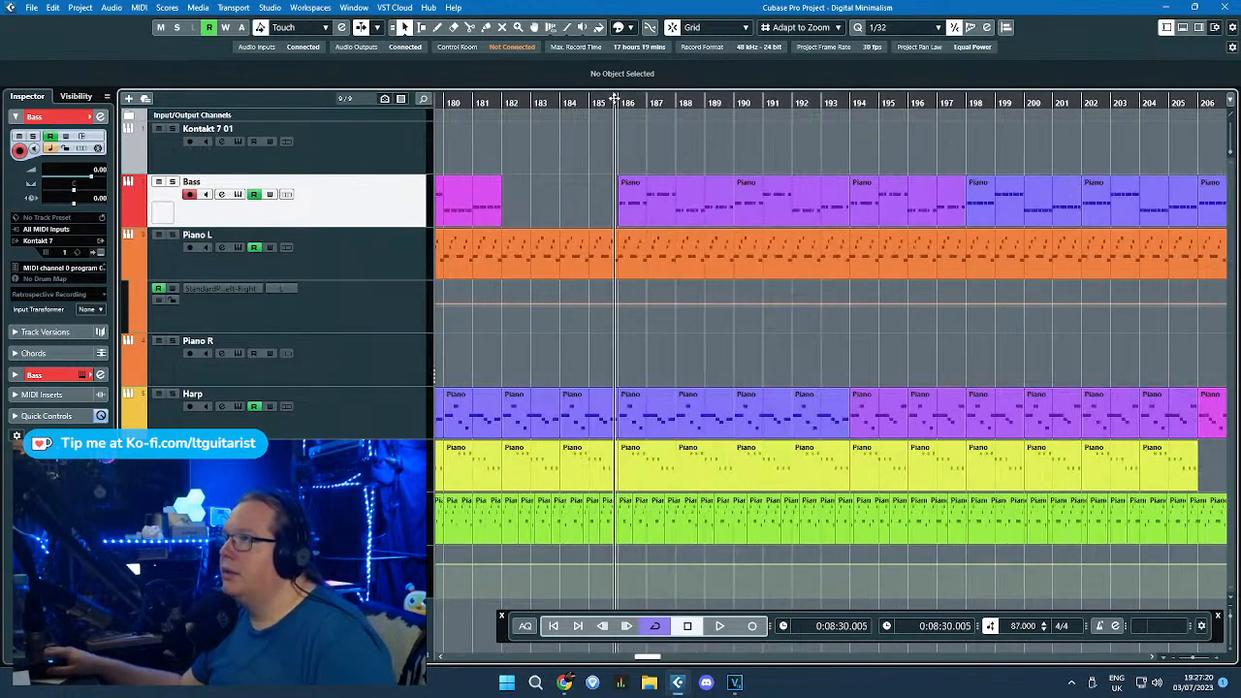
pyautogui.press('space')
pyautogui.click(655, 199)
# Step: Paste the spare purple Bass part from bar 186 at bar 57 and duplicate it twice
pyautogui.scroll(-3, 650, 237)
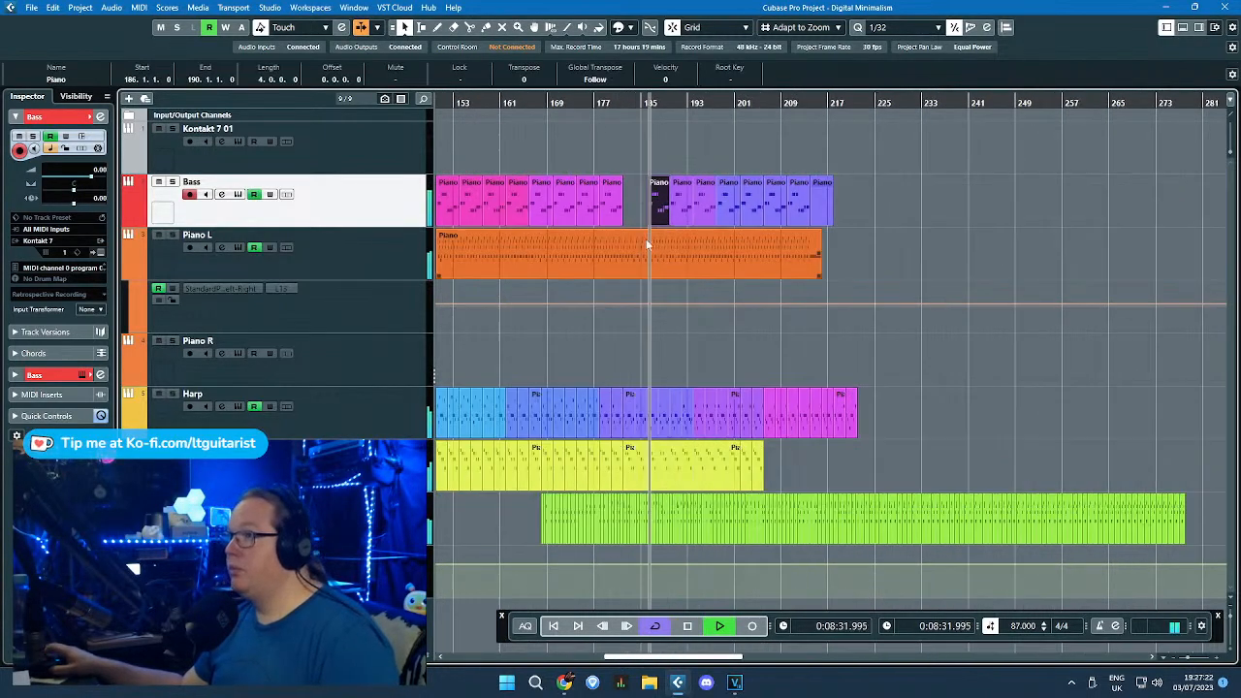
pyautogui.scroll(-3, 644, 225)
pyautogui.press('space')
pyautogui.scroll(4, 504, 146)
pyautogui.click(492, 115)
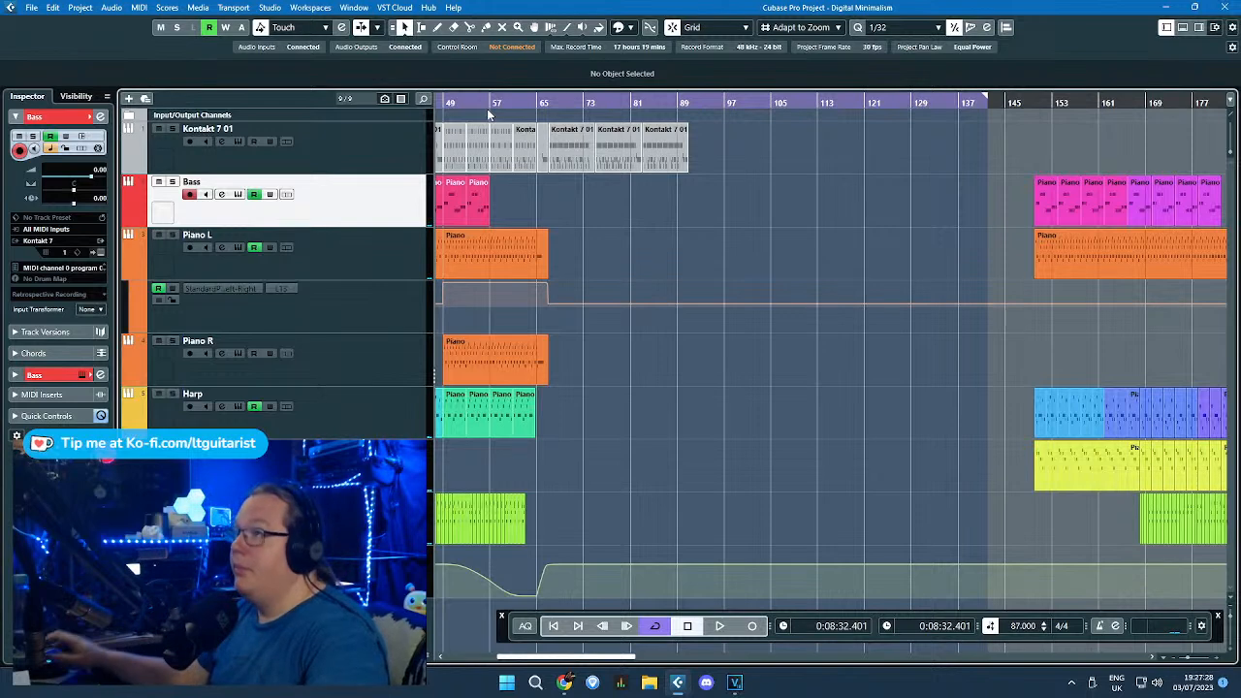
pyautogui.click(487, 108)
pyautogui.scroll(1, 482, 176)
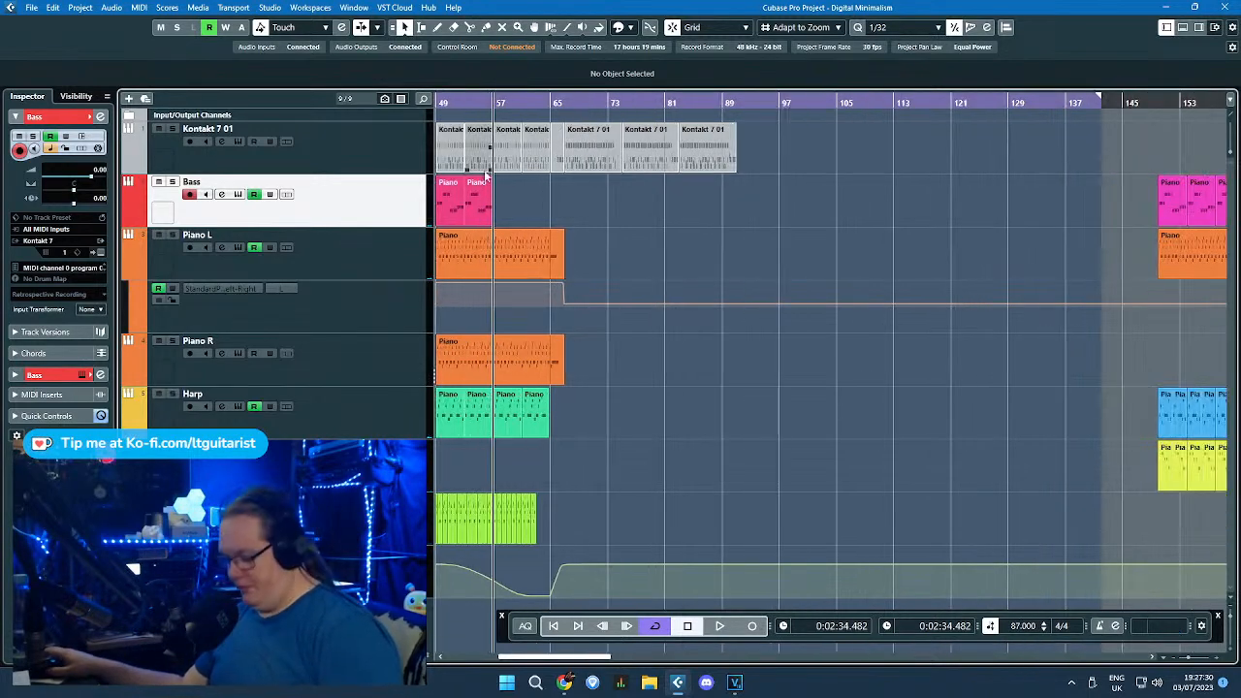
pyautogui.hotkey('ctrl', 'v')
pyautogui.scroll(3, 489, 199)
pyautogui.hotkey('ctrl', 'd')
pyautogui.hotkey('ctrl', 'd')
# Step: Move the last Bass copy to bar 75 and duplicate it three times to fill up to bar 91
pyautogui.moveTo(648, 208); pyautogui.dragTo(817, 224)
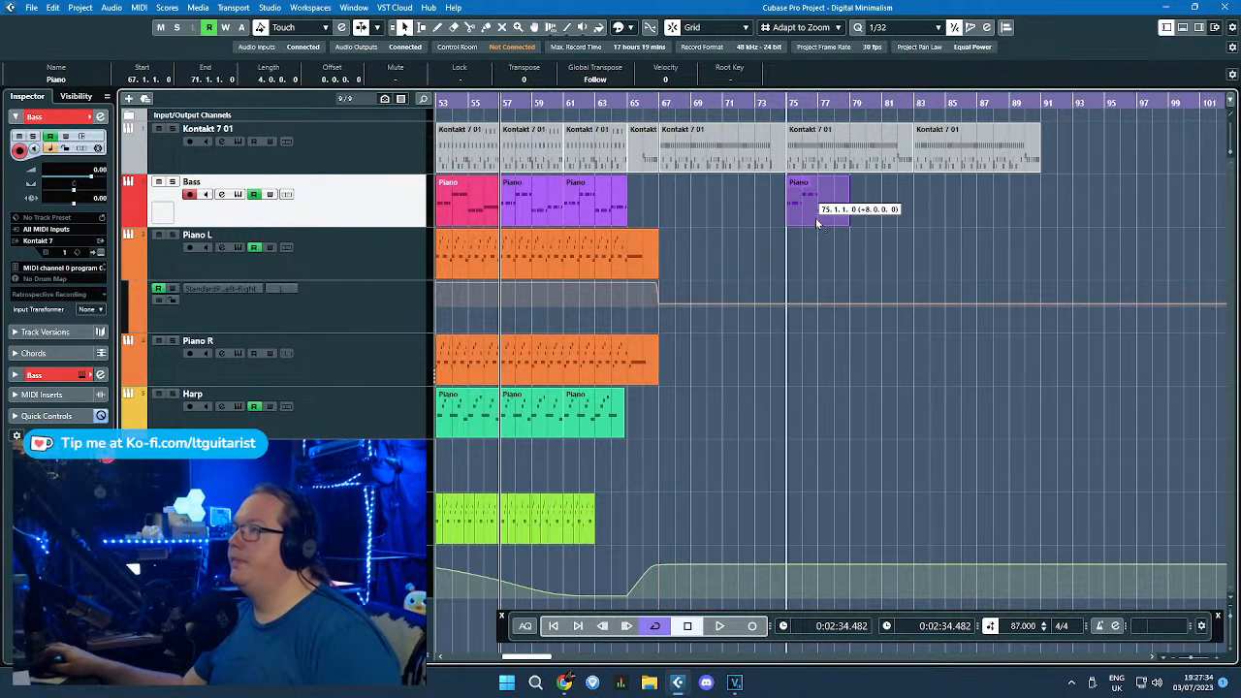
pyautogui.hotkey('ctrl', 'd')
pyautogui.hotkey('ctrl', 'd')
pyautogui.hotkey('ctrl', 'd')
pyautogui.scroll(-5, 559, 239)
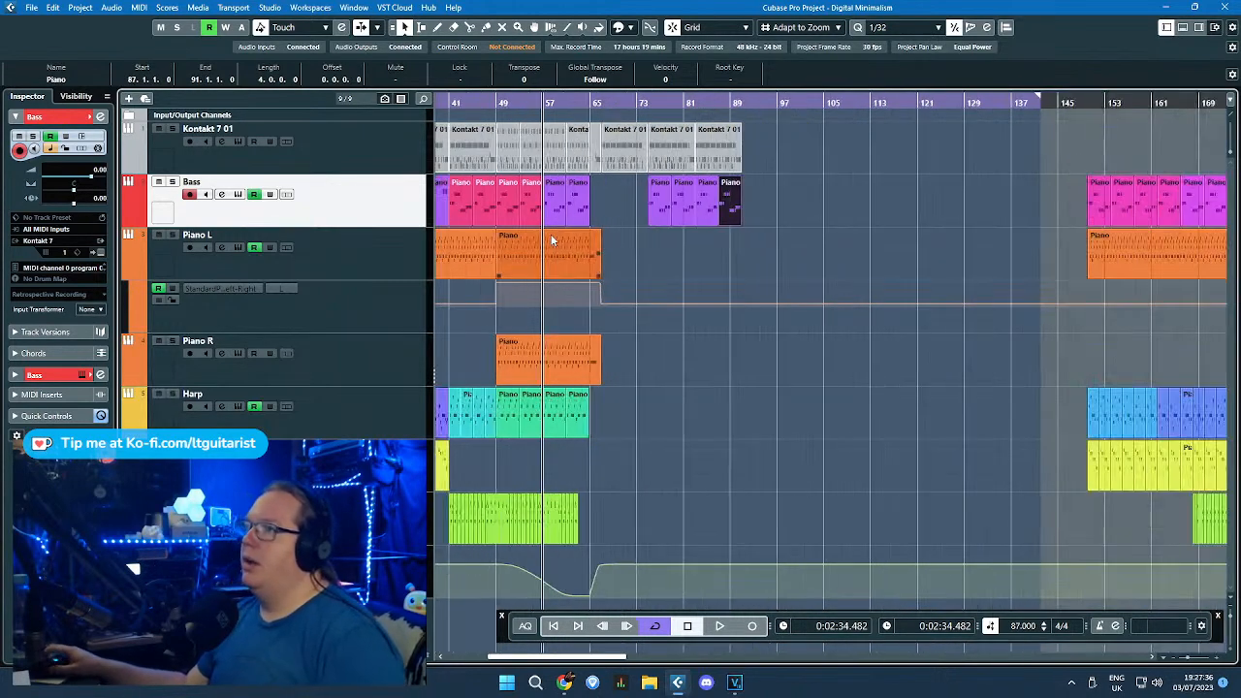
# Step: Copy the purple Bass part from the bar 33 section to bar 67 and duplicate it up to bar 75
pyautogui.scroll(4, 479, 276)
pyautogui.moveTo(462, 327); pyautogui.dragTo(386, 335)
pyautogui.moveTo(545, 214); pyautogui.dragTo(1029, 197)
pyautogui.hotkey('ctrl', 'd')
# Step: Lock the left-right panning automation lane of the Piano L track
pyautogui.click(728, 263)
pyautogui.click(905, 268)
pyautogui.click(640, 269)
pyautogui.click(504, 315)
pyautogui.click(181, 309)
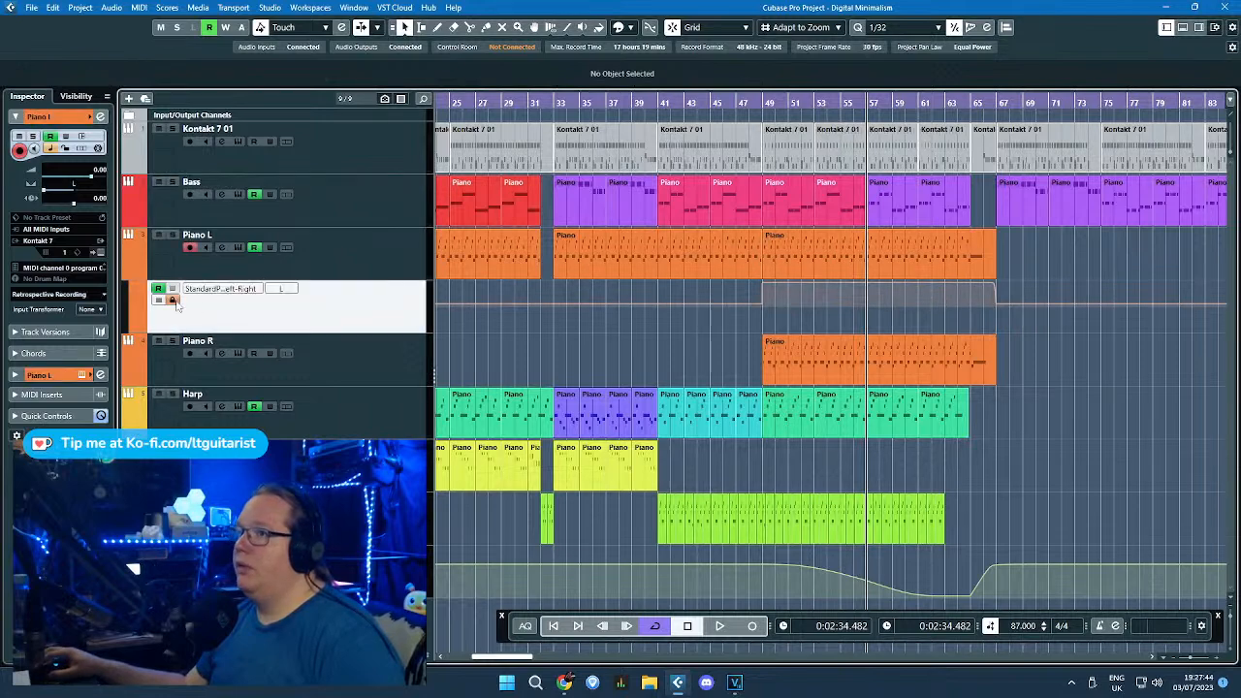
# Step: Copy the Piano L part from bar 33 to bar 67 and duplicate it to bar 83
pyautogui.click(679, 254)
pyautogui.moveTo(862, 242); pyautogui.dragTo(1085, 242)
pyautogui.scroll(-4, 939, 311)
pyautogui.hotkey('ctrl', 'd')
pyautogui.scroll(3, 858, 339)
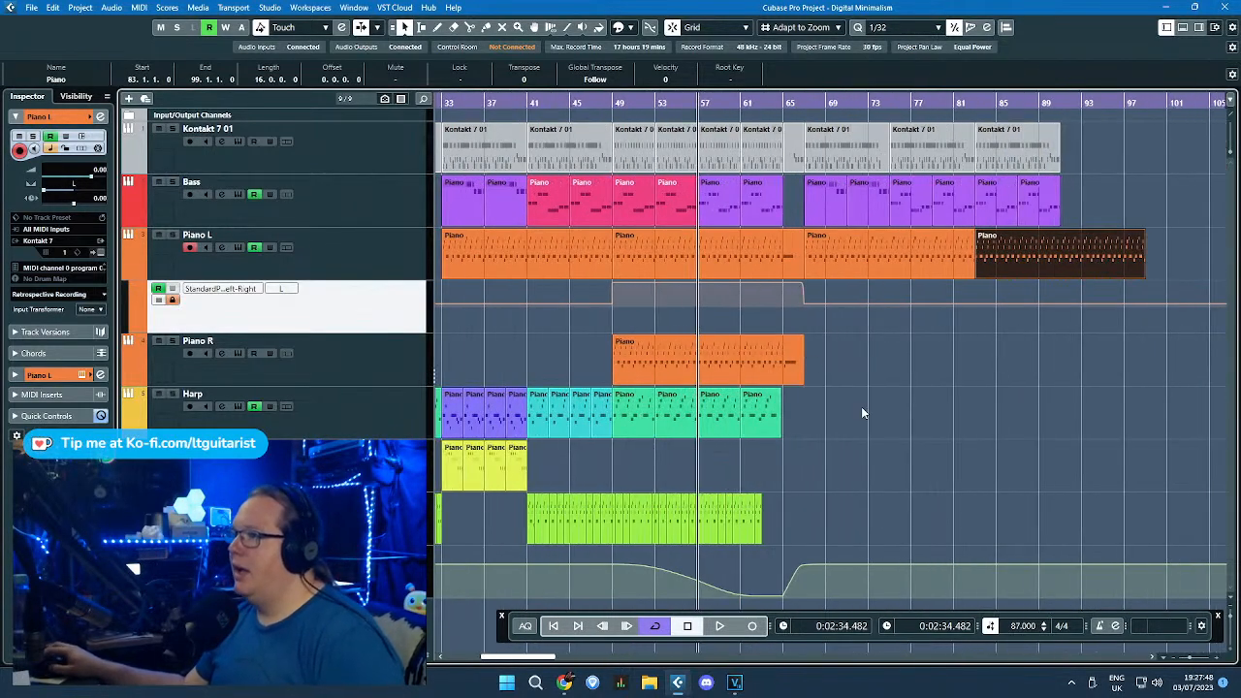
# Step: Gather parts from the different colour groups of the spare Harp material into one row starting around bar 131
pyautogui.scroll(-2, 797, 470)
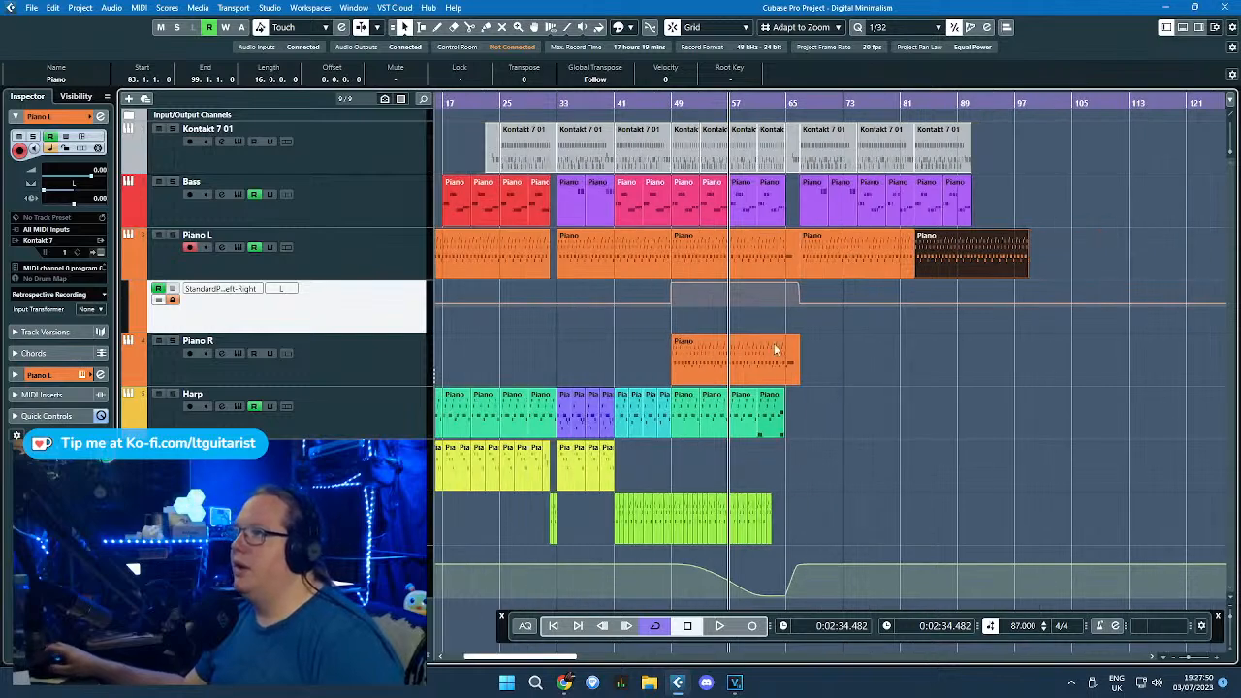
pyautogui.scroll(-5, 839, 381)
pyautogui.scroll(3, 810, 383)
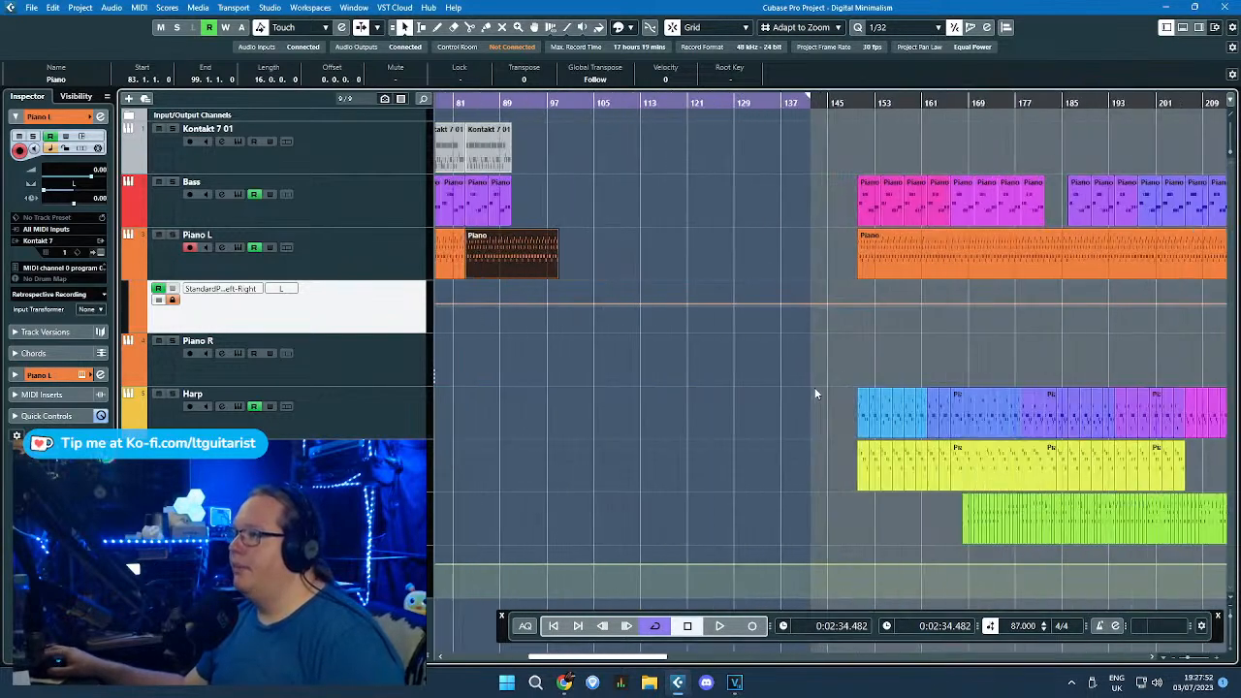
pyautogui.moveTo(850, 372); pyautogui.dragTo(769, 413)
pyautogui.moveTo(933, 377); pyautogui.dragTo(945, 408)
pyautogui.moveTo(937, 411); pyautogui.dragTo(783, 411)
pyautogui.moveTo(1030, 412); pyautogui.dragTo(838, 414)
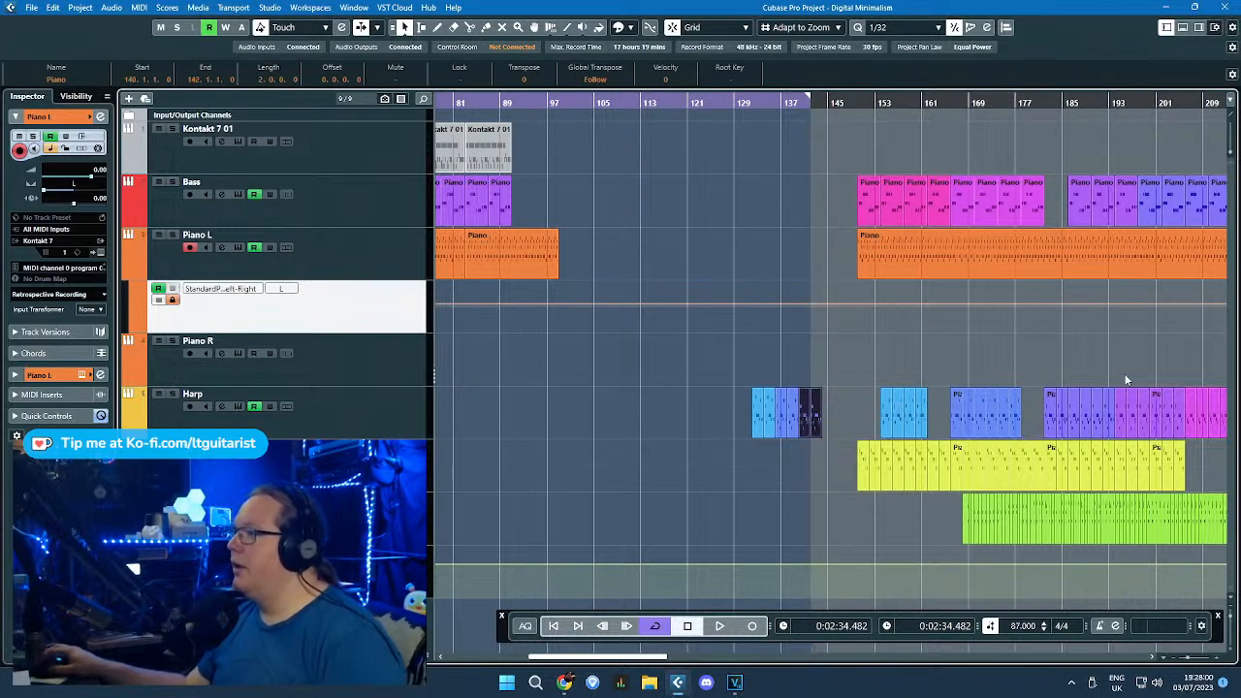
pyautogui.moveTo(1126, 412); pyautogui.dragTo(834, 412)
pyautogui.moveTo(1067, 369); pyautogui.dragTo(1231, 380)
pyautogui.moveTo(1148, 401); pyautogui.dragTo(747, 408)
# Step: Cut the gathered Harp parts, paste them on the Harp track and move them to bar 67
pyautogui.press('Delete')
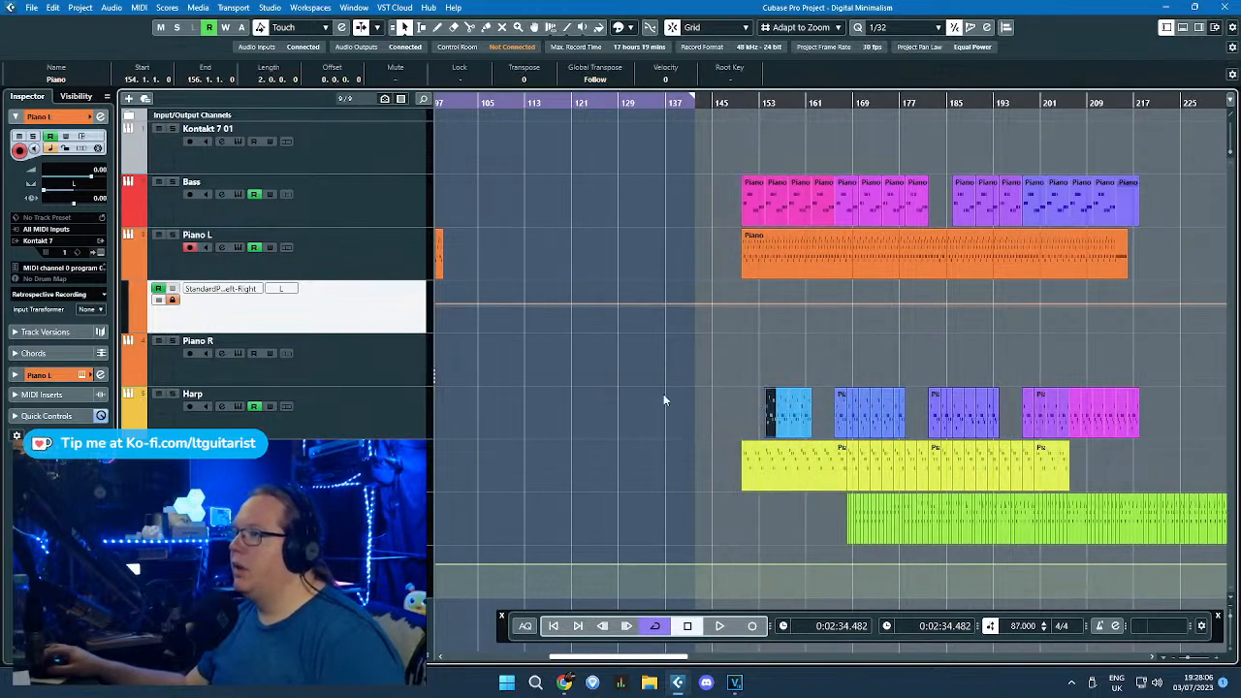
pyautogui.click(718, 401)
pyautogui.hscroll(-5, 703, 390)
pyautogui.scroll(3, 630, 396)
pyautogui.click(451, 416)
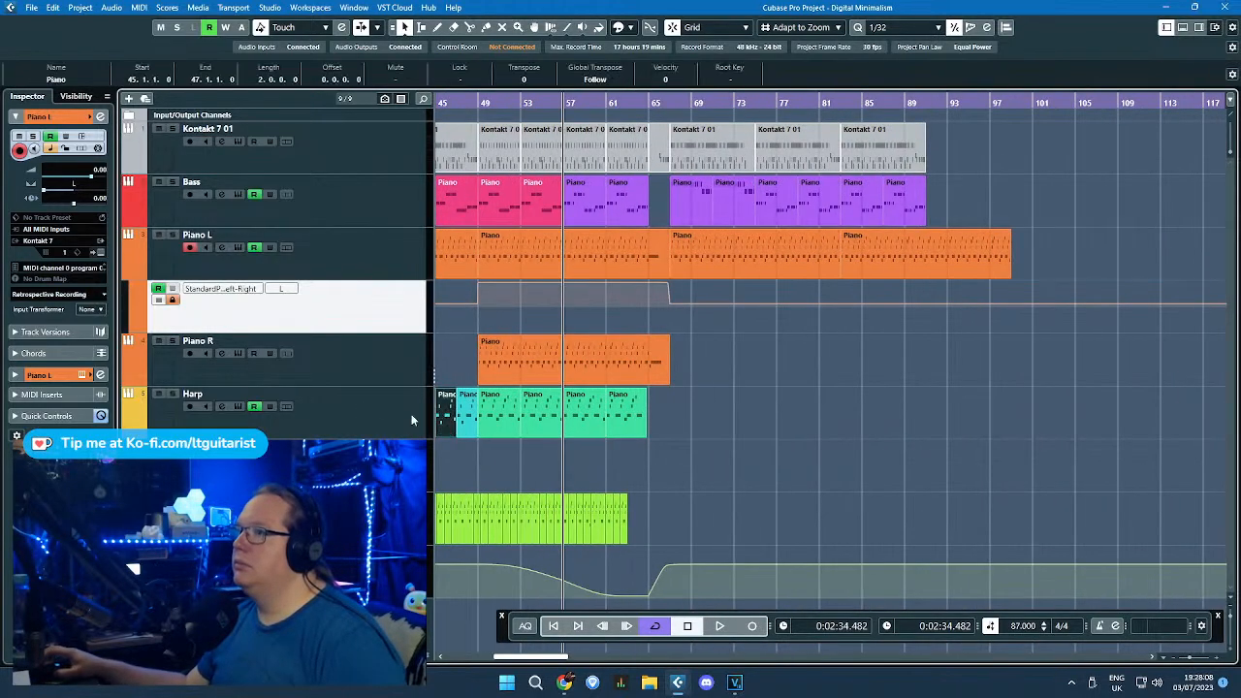
pyautogui.click(421, 420)
pyautogui.hotkey('ctrl', 'v')
pyautogui.moveTo(676, 419); pyautogui.dragTo(784, 422)
# Step: Duplicate and shift the pasted Harp parts so that three light-blue parts fill bars 67 to 73
pyautogui.click(930, 418)
pyautogui.scroll(2, 873, 417)
pyautogui.moveTo(993, 467); pyautogui.dragTo(612, 422)
pyautogui.hotkey('ctrl', 'd')
pyautogui.moveTo(963, 457); pyautogui.dragTo(923, 421)
pyautogui.scroll(-2, 871, 443)
pyautogui.scroll(2, 773, 453)
# Step: Shift the later Harp colour groups after bar 73 to open two-bar gaps between them
pyautogui.click(752, 433)
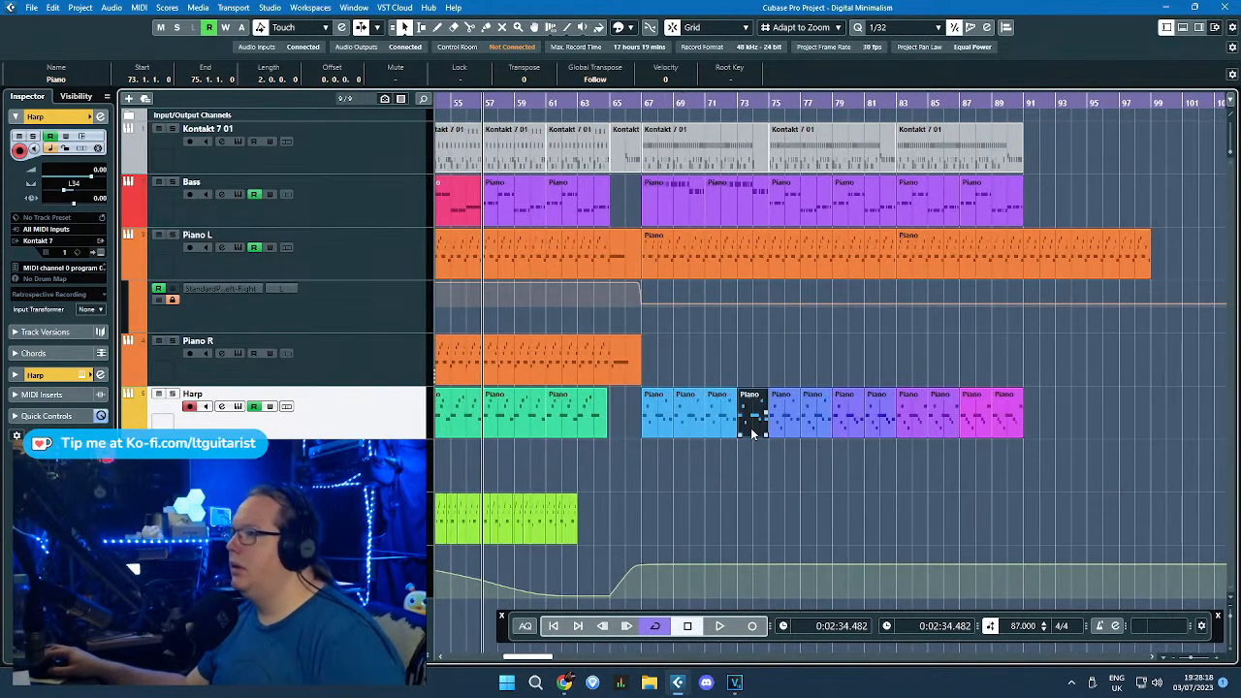
pyautogui.moveTo(756, 426); pyautogui.dragTo(784, 426)
pyautogui.moveTo(1042, 466); pyautogui.dragTo(911, 421)
pyautogui.moveTo(910, 420); pyautogui.dragTo(938, 422)
pyautogui.moveTo(1083, 447); pyautogui.dragTo(1011, 422)
pyautogui.moveTo(1009, 422); pyautogui.dragTo(1033, 421)
# Step: Duplicate the last violet, purple and pink Harp parts so each colour fills six bars up to bar 97
pyautogui.click(888, 422)
pyautogui.hotkey('ctrl', 'd')
pyautogui.click(977, 423)
pyautogui.hotkey('ctrl', 'd')
pyautogui.click(1080, 423)
pyautogui.hotkey('ctrl', 'd')
pyautogui.click(1031, 472)
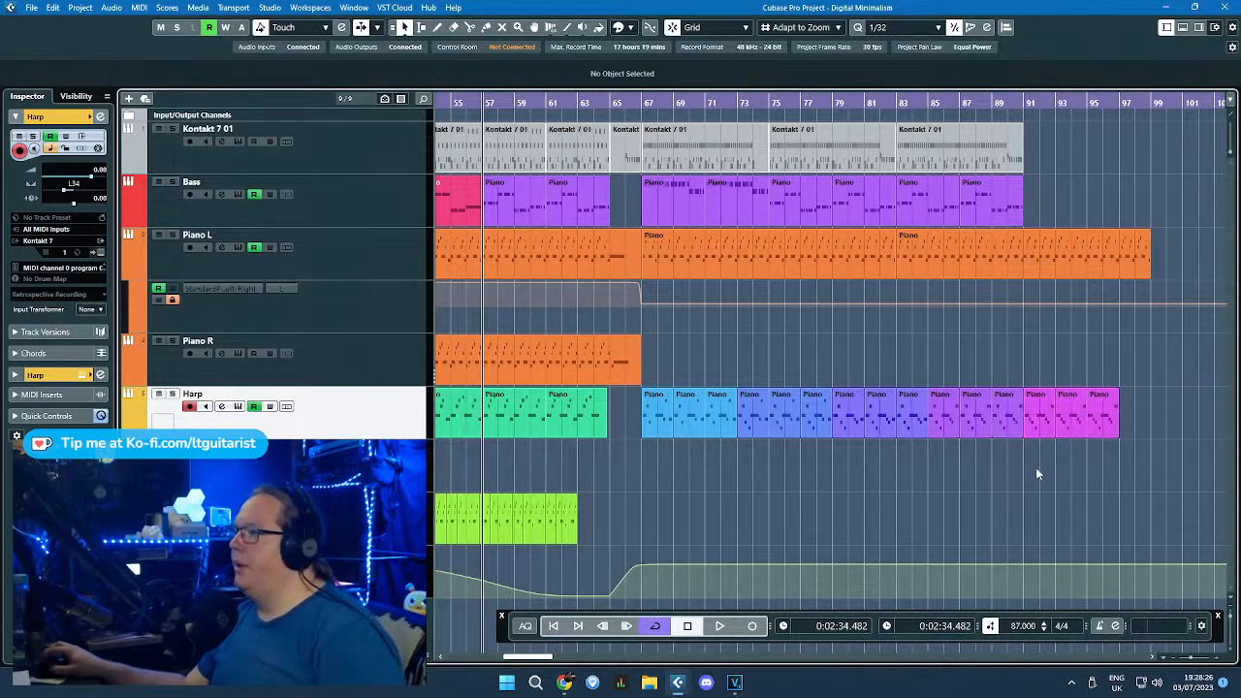
# Step: Trim the Piano L part's end at 97.1.4 and split it at bar 97, leaving a short single-note part
pyautogui.click(654, 351)
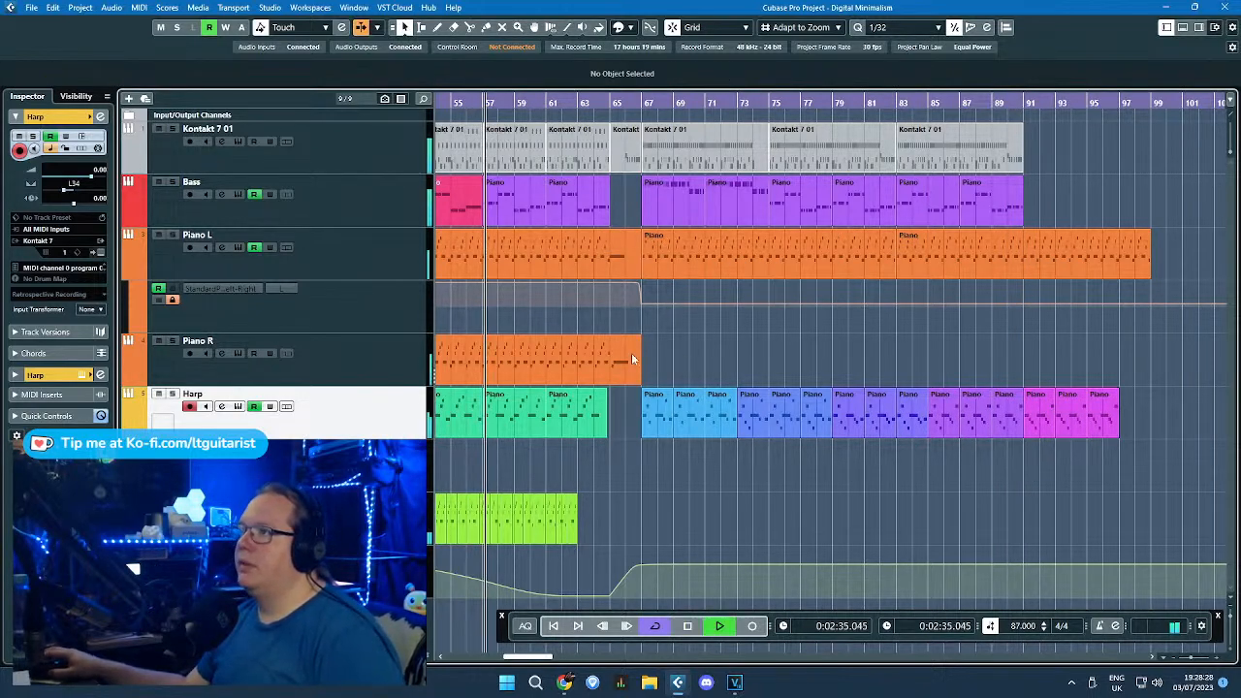
pyautogui.scroll(-1, 572, 368)
pyautogui.moveTo(510, 312); pyautogui.dragTo(473, 301)
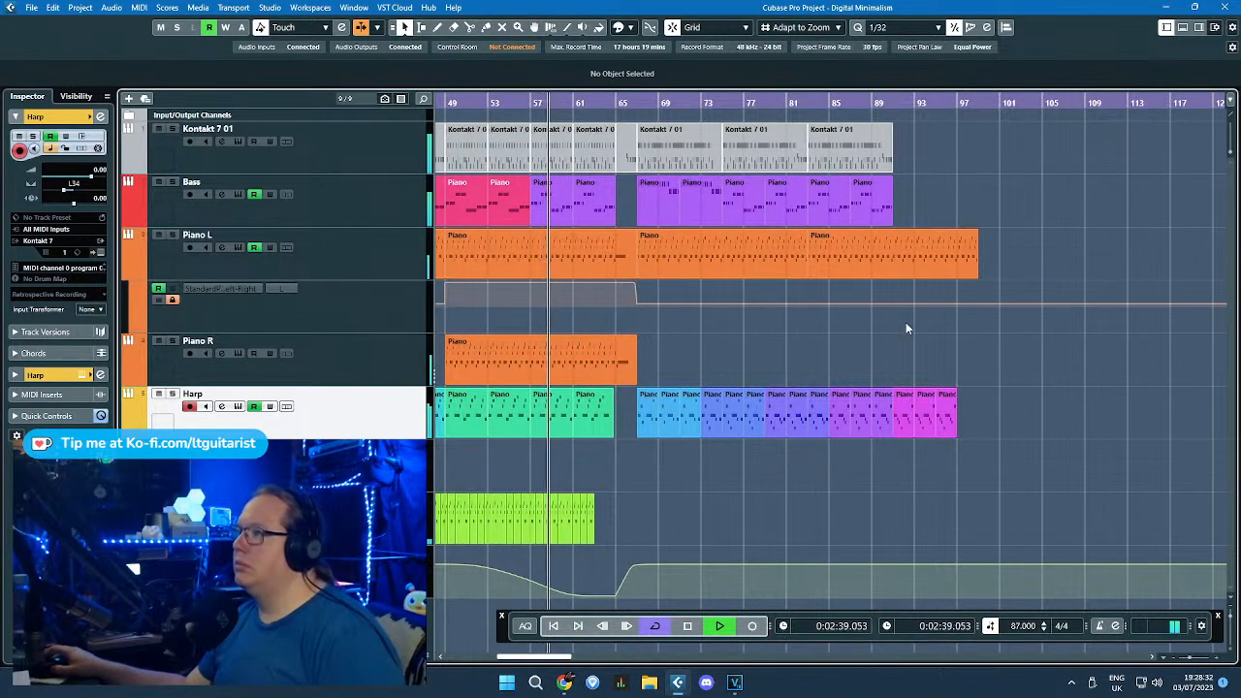
pyautogui.scroll(1, 953, 306)
pyautogui.scroll(3, 983, 325)
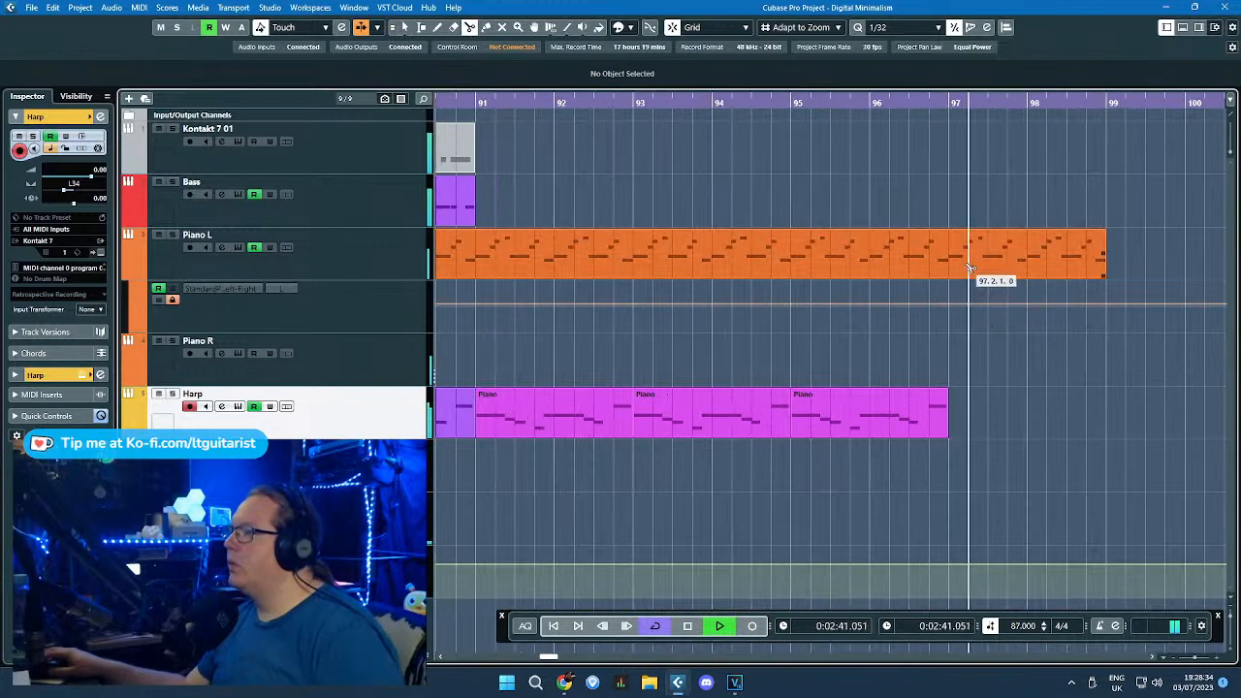
pyautogui.scroll(4, 1005, 281)
pyautogui.click(923, 263)
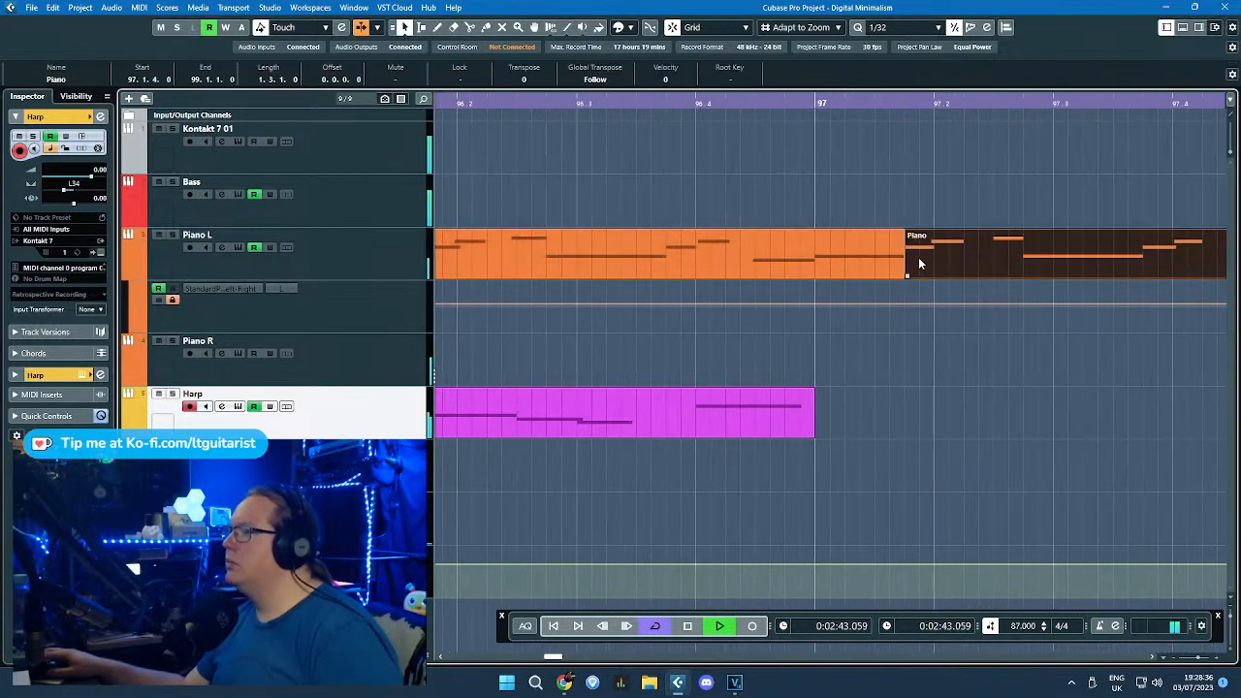
pyautogui.press('Delete')
pyautogui.keyDown('alt'); pyautogui.click(815, 262); pyautogui.keyUp('alt')
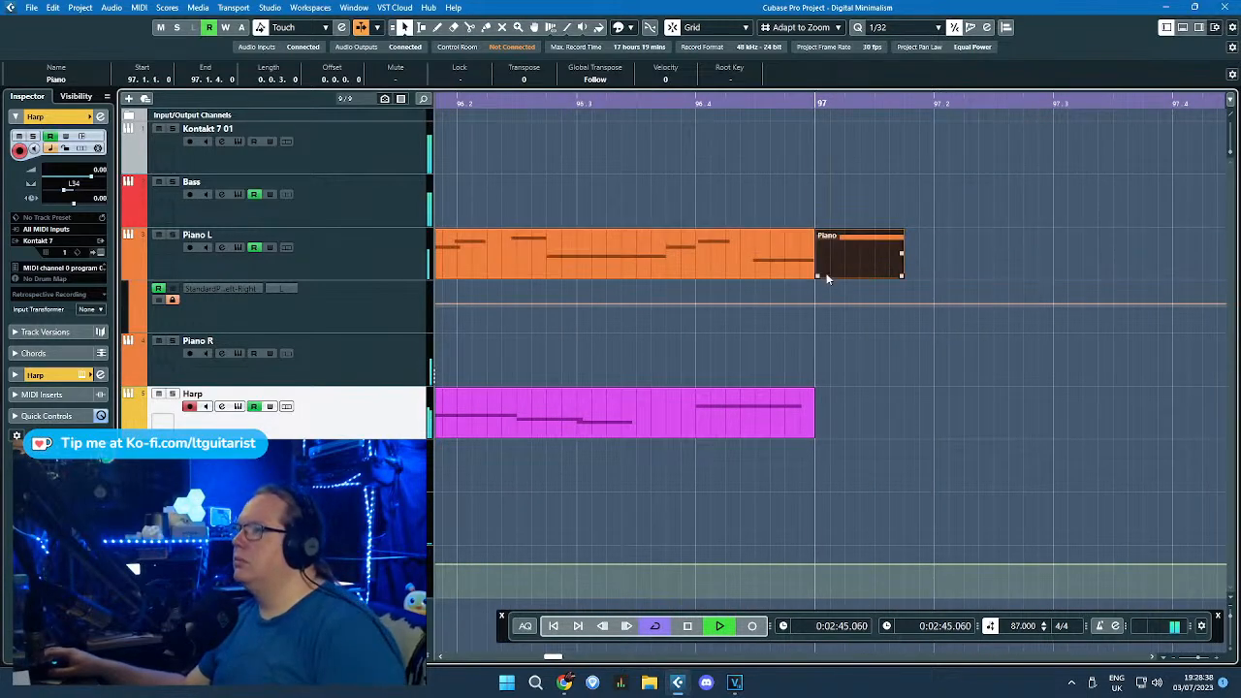
# Step: Time-stretch the short Piano L part at bar 97 so it ends at bar 100
pyautogui.scroll(-3, 847, 305)
pyautogui.scroll(-3, 847, 306)
pyautogui.press('1')
pyautogui.press('1')
pyautogui.moveTo(851, 278); pyautogui.dragTo(950, 279)
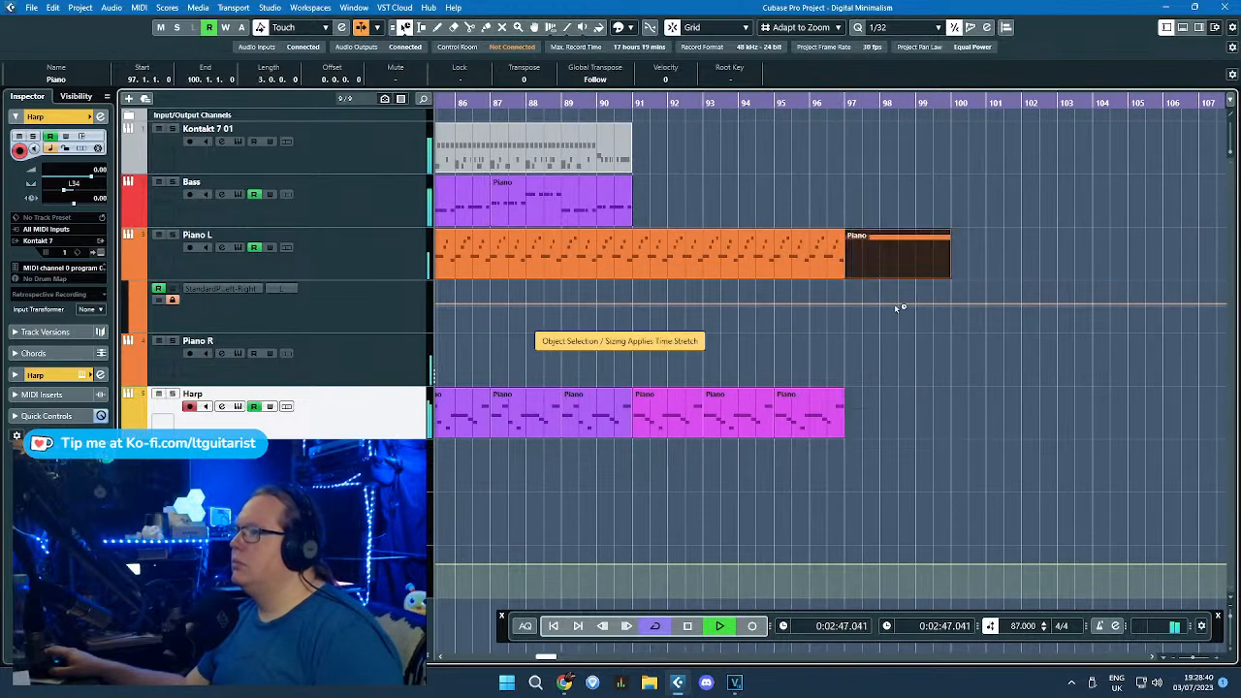
pyautogui.scroll(1, 851, 347)
pyautogui.press('1')
# Step: Duplicate the last pink Harp part to bar 97 and cut it down to its first note
pyautogui.click(818, 390)
pyautogui.hotkey('ctrl', 'd')
pyautogui.scroll(3, 854, 418)
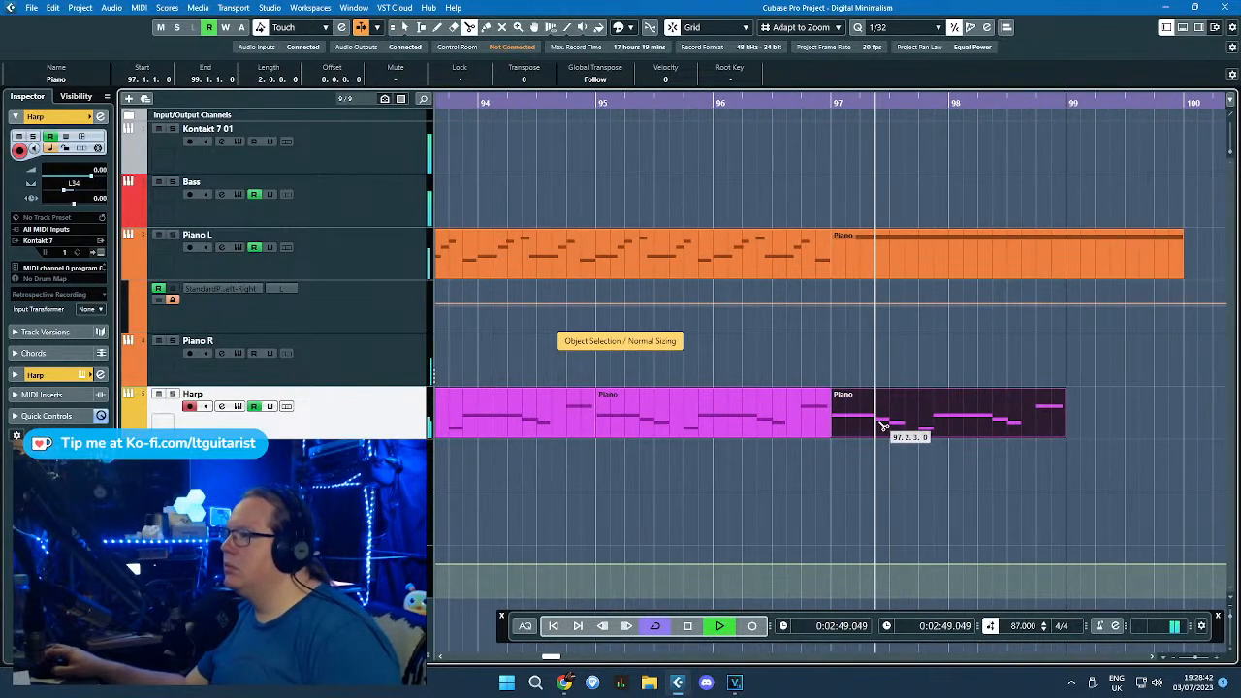
pyautogui.keyDown('alt'); pyautogui.click(882, 423); pyautogui.keyUp('alt')
pyautogui.press('Delete')
# Step: Time-stretch the trimmed Harp part at bar 97 so it ends at bar 100
pyautogui.press('1')
pyautogui.press('1')
pyautogui.moveTo(875, 435); pyautogui.dragTo(1079, 434)
pyautogui.scroll(-3, 960, 443)
pyautogui.press('1')
pyautogui.moveTo(999, 437); pyautogui.dragTo(1032, 437)
pyautogui.press('1')
# Step: Listen to the transition between bars 64 and 69 and examine how the parts line up
pyautogui.scroll(-5, 853, 438)
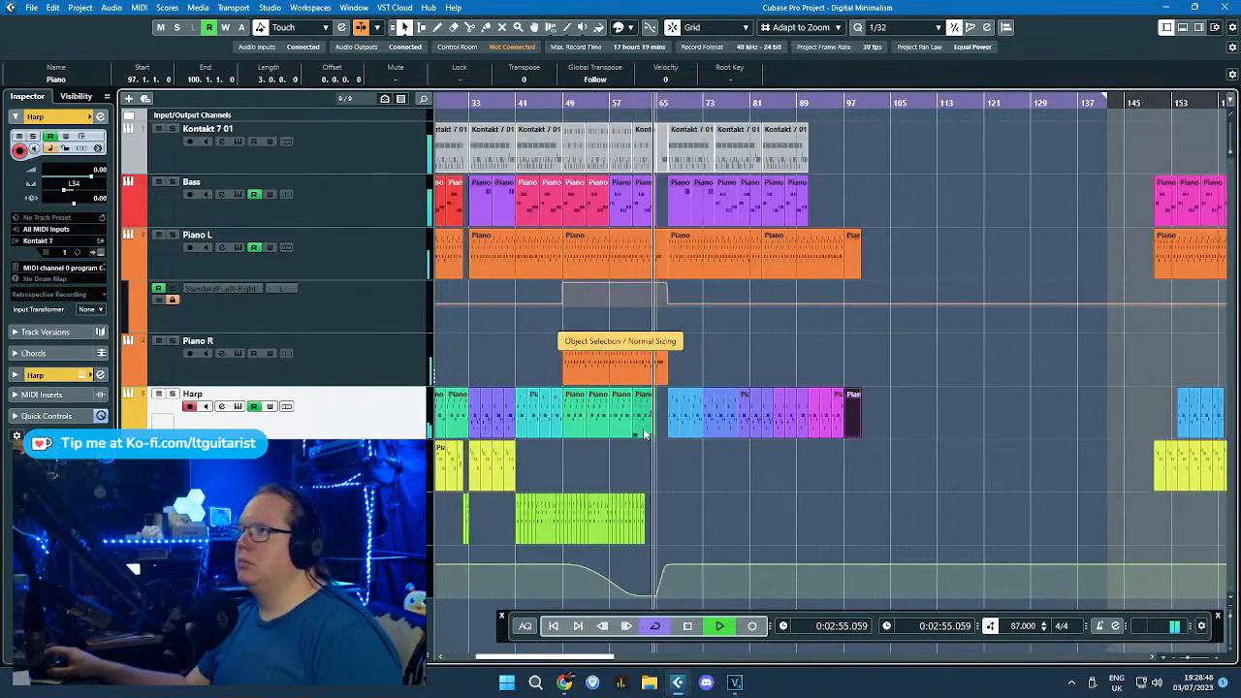
pyautogui.scroll(5, 669, 446)
pyautogui.click(651, 482)
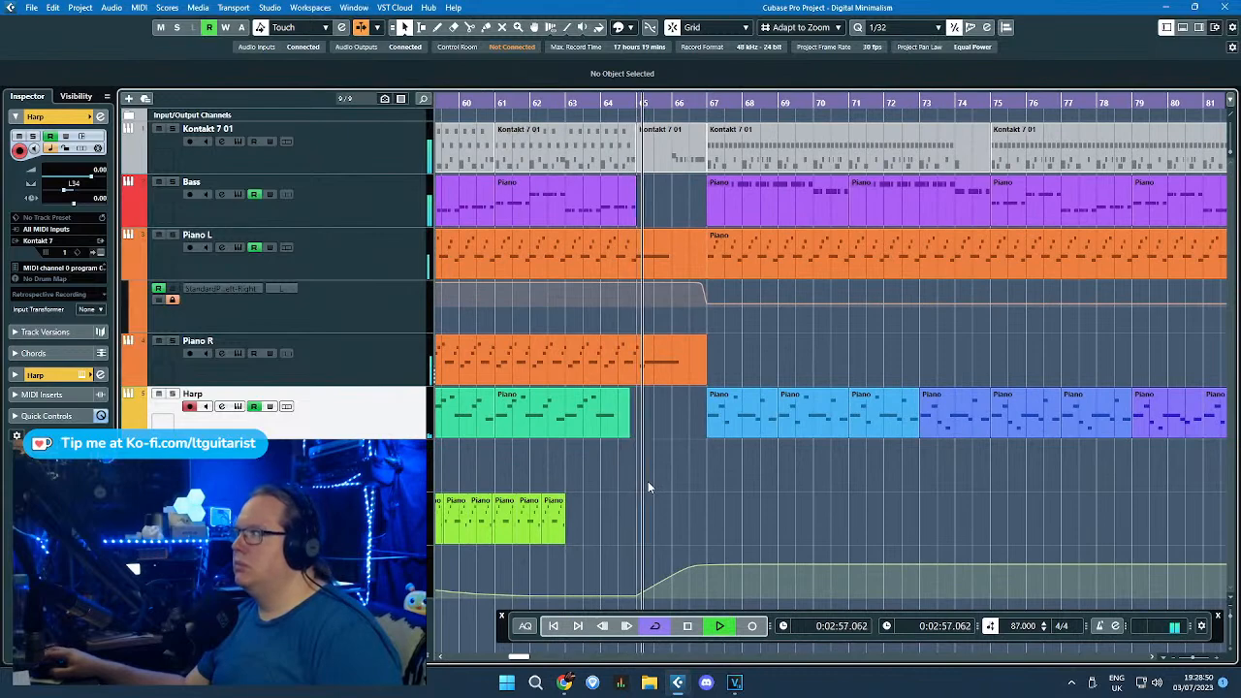
pyautogui.scroll(3, 601, 481)
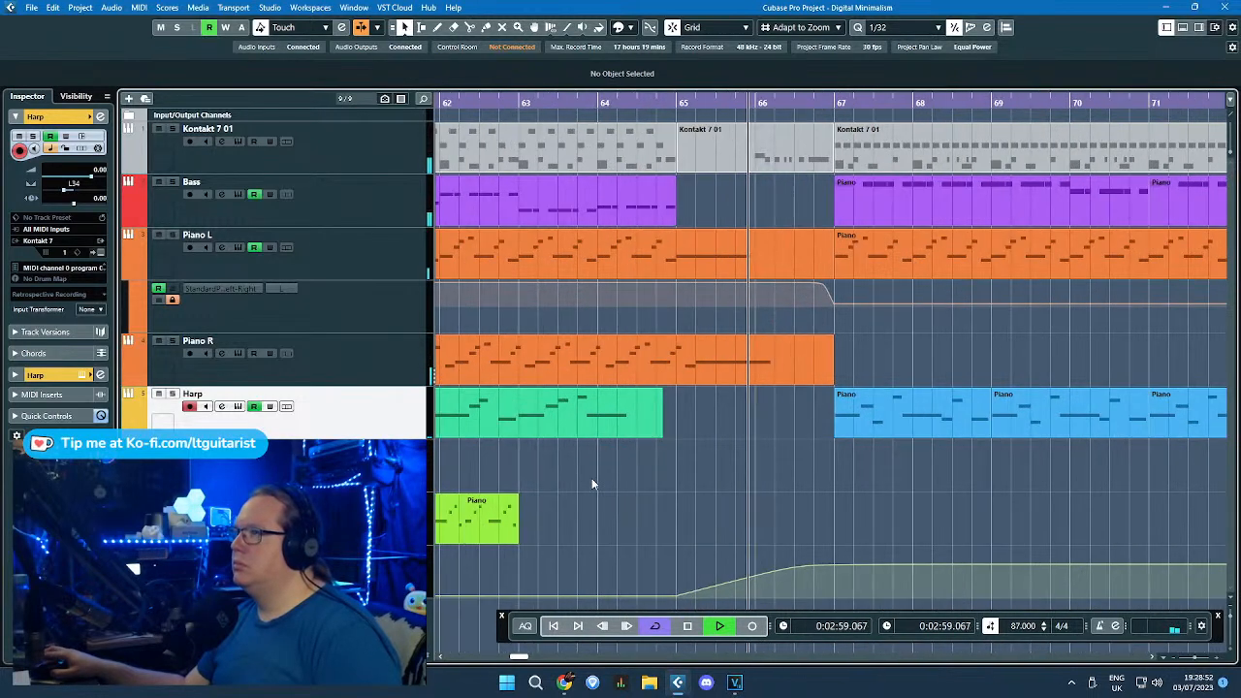
pyautogui.scroll(1, 650, 478)
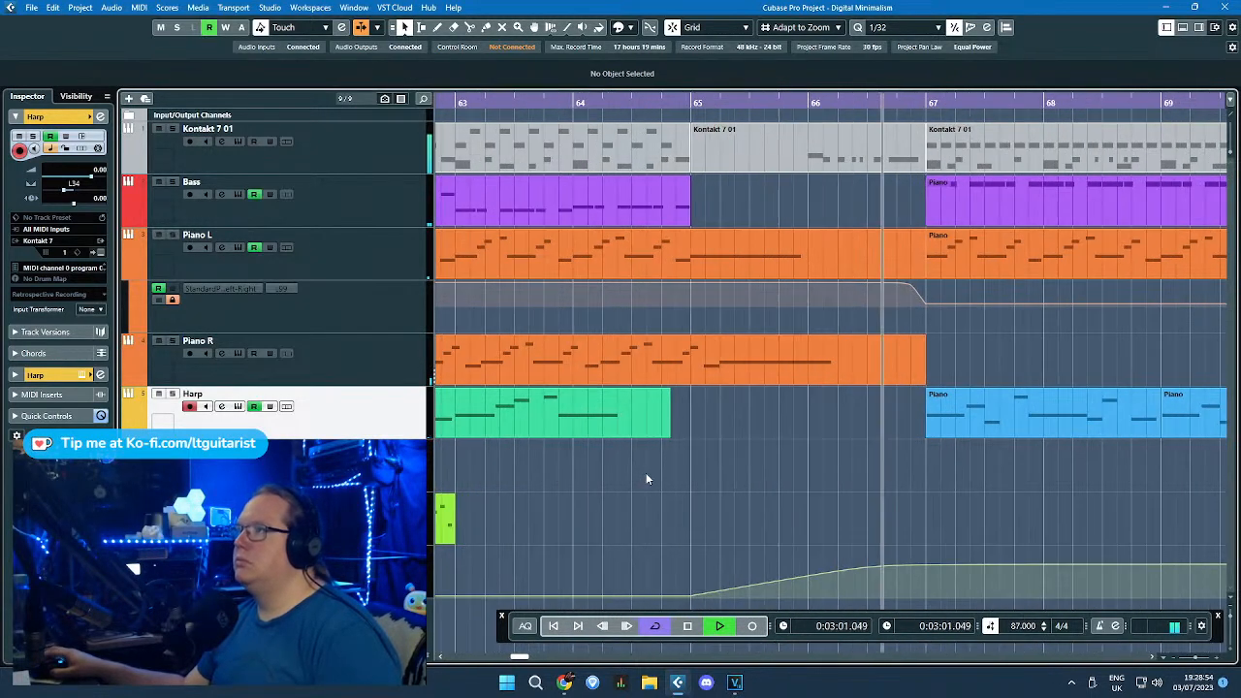
pyautogui.scroll(-2, 638, 466)
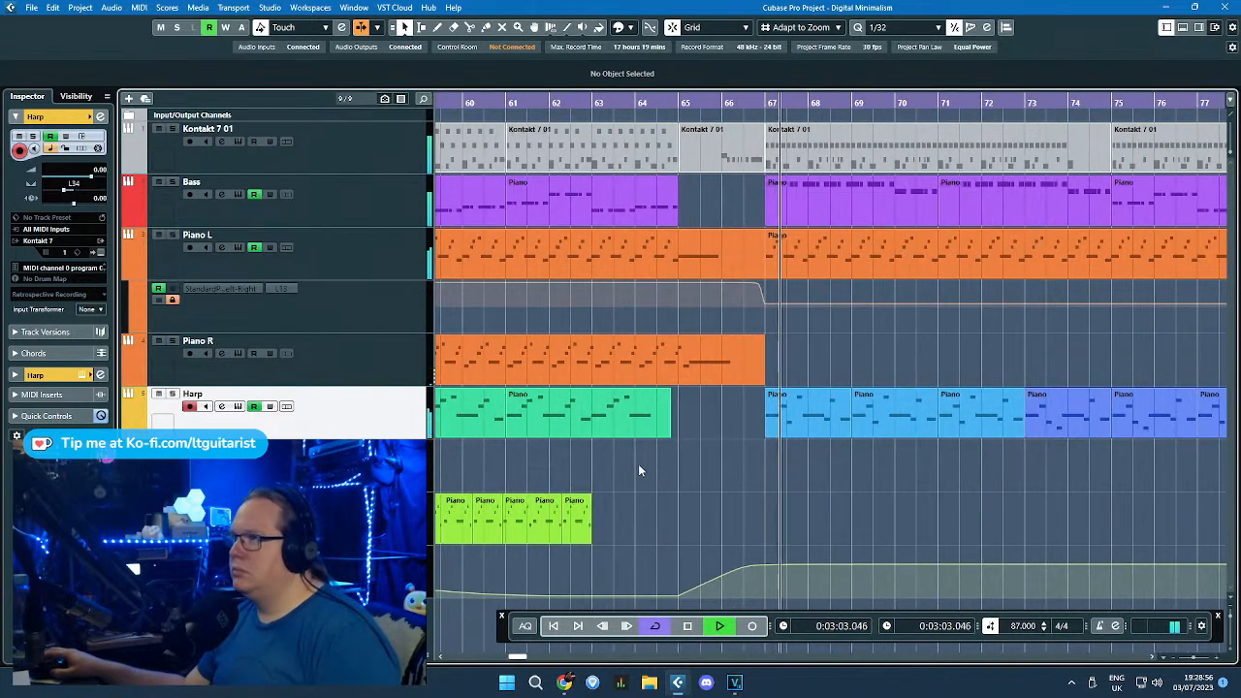
pyautogui.scroll(1, 632, 469)
pyautogui.scroll(1, 631, 468)
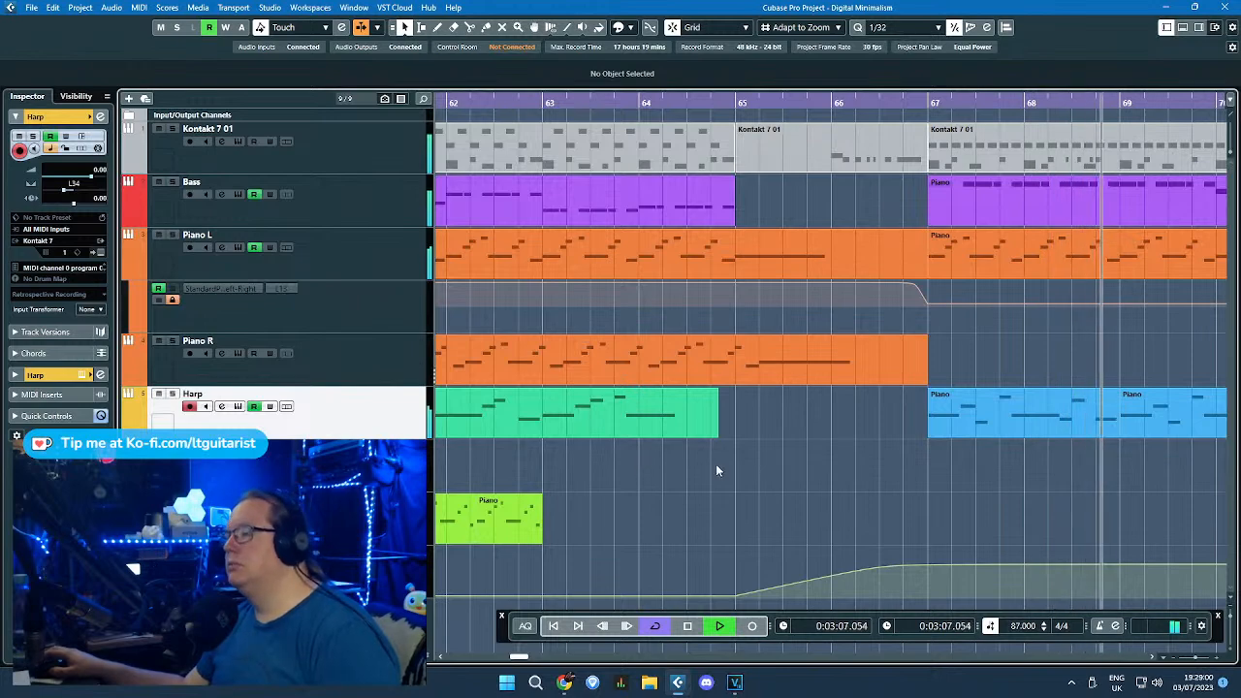
pyautogui.scroll(-1, 703, 461)
pyautogui.press('space')
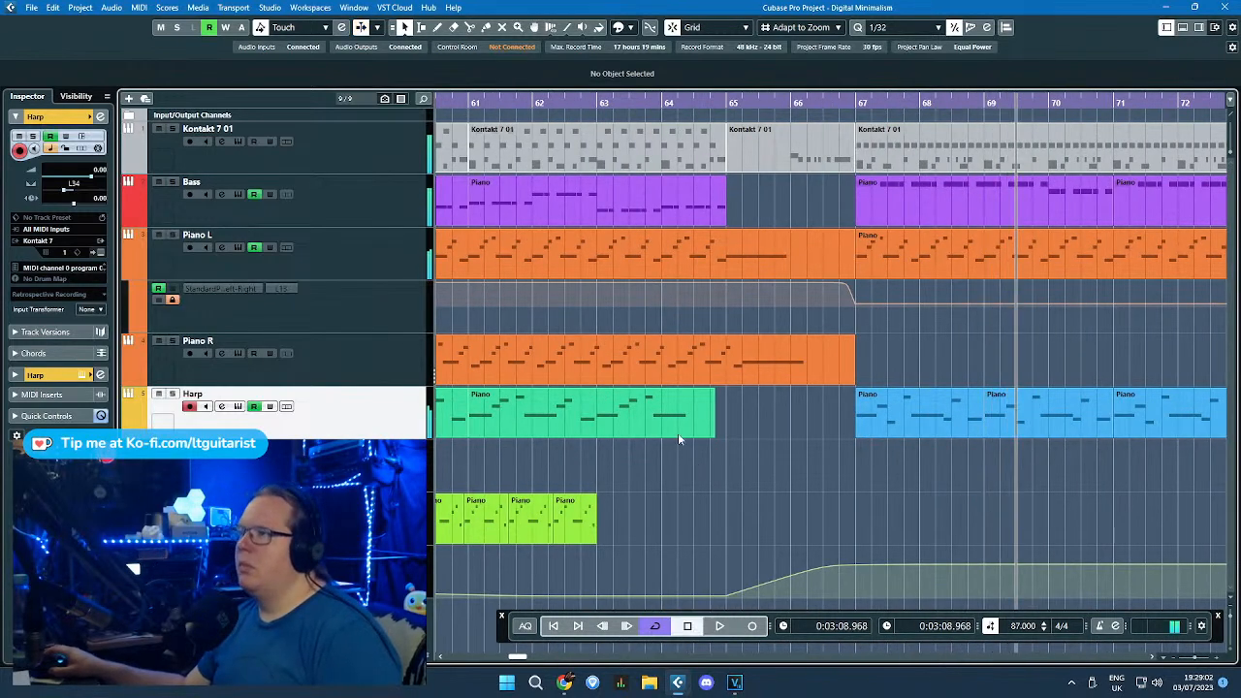
# Step: Split the Piano R part just before bar 65 and delete the remainder
pyautogui.click(696, 378)
pyautogui.scroll(2, 698, 380)
pyautogui.press('3')
pyautogui.scroll(2, 694, 374)
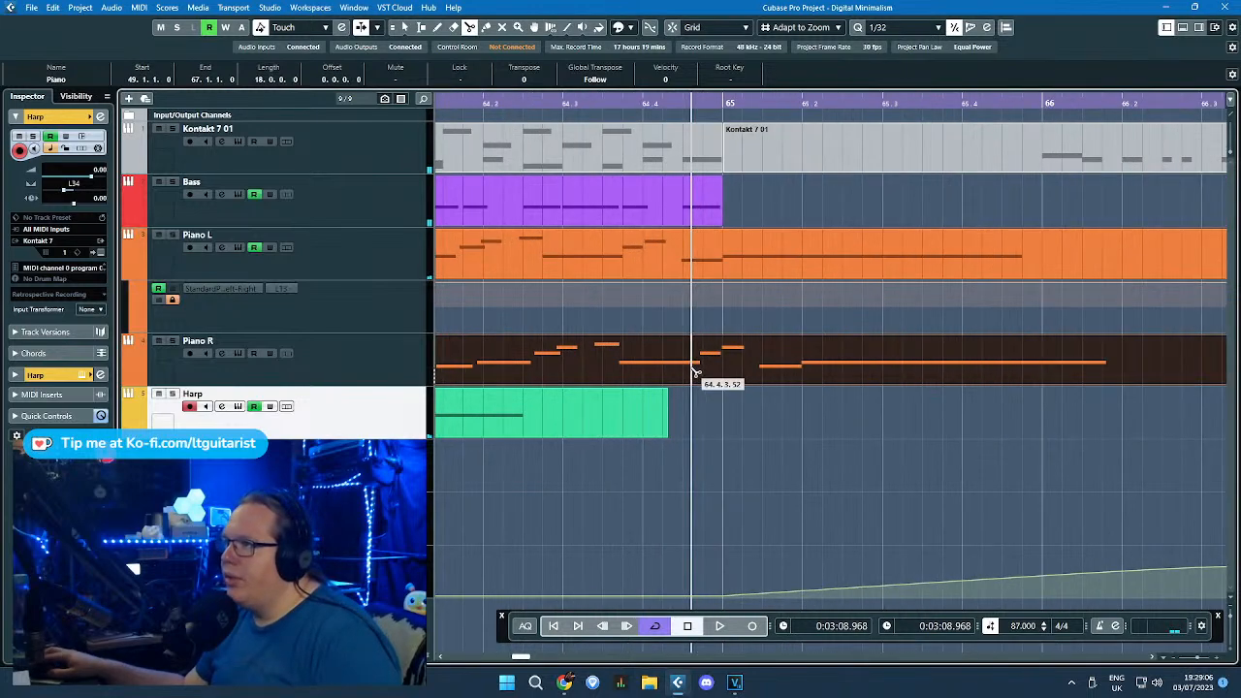
pyautogui.scroll(1, 694, 374)
pyautogui.click(696, 376)
pyautogui.press('Delete')
# Step: Extend the end of the Piano R part past bar 65 and split it at bar 65
pyautogui.press('1')
pyautogui.moveTo(696, 379); pyautogui.dragTo(835, 383)
pyautogui.scroll(-2, 700, 382)
pyautogui.press('1')
pyautogui.press('1')
pyautogui.press('1')
pyautogui.click(801, 413)
pyautogui.scroll(-4, 801, 409)
pyautogui.press('3')
pyautogui.click(785, 370)
pyautogui.press('1')
# Step: Time-stretch the Piano R fragment at bar 65 to just past bar 66 and extend the part's end to bar 67
pyautogui.scroll(4, 801, 386)
pyautogui.click(827, 380)
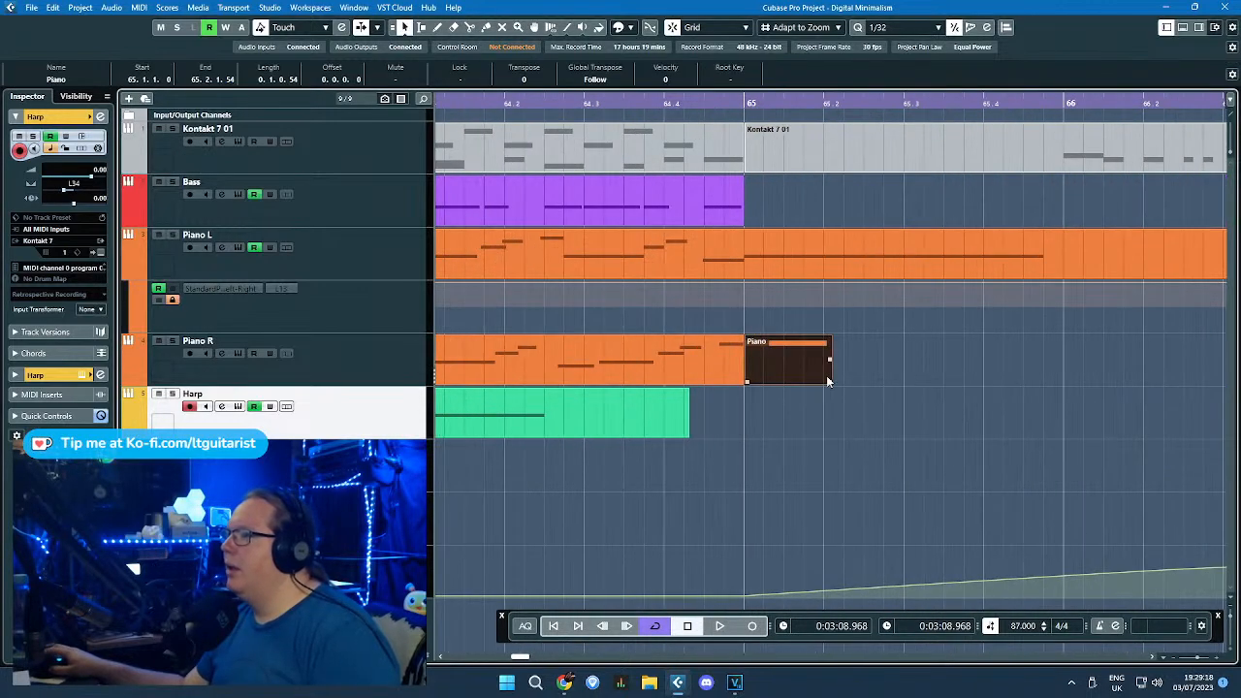
pyautogui.press('1')
pyautogui.press('1')
pyautogui.moveTo(830, 382); pyautogui.dragTo(1084, 391)
pyautogui.press('1')
pyautogui.click(792, 398)
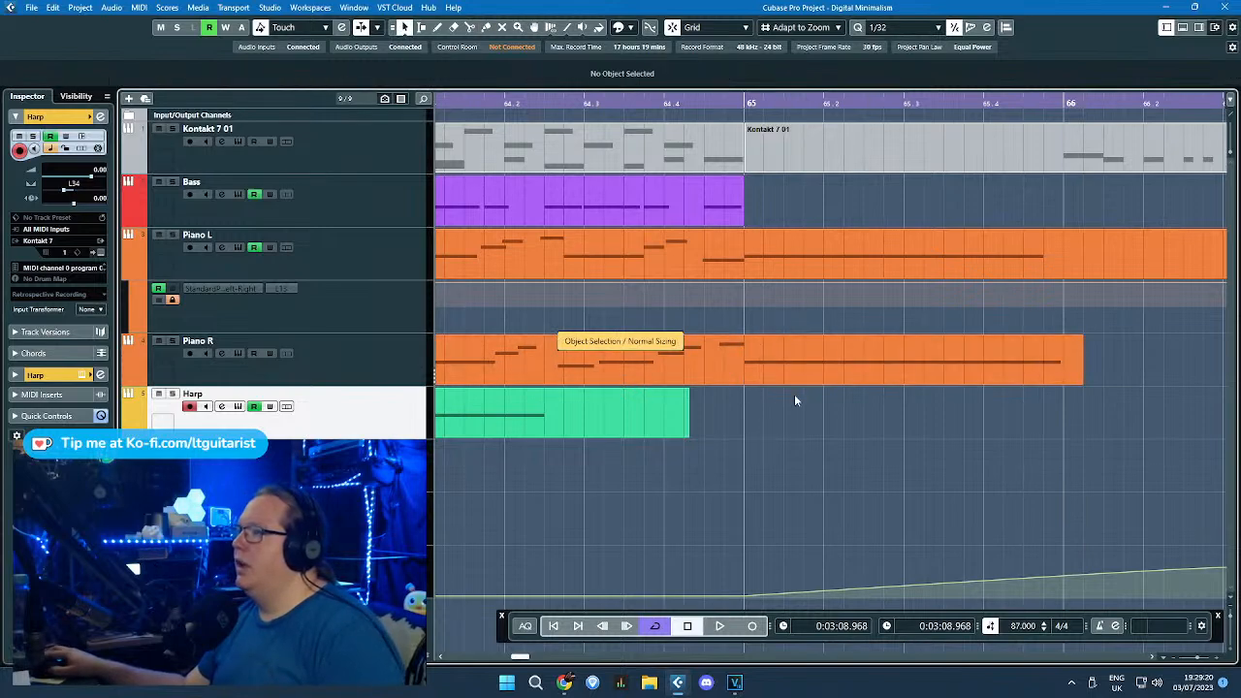
pyautogui.scroll(-4, 793, 397)
pyautogui.moveTo(824, 382); pyautogui.dragTo(863, 382)
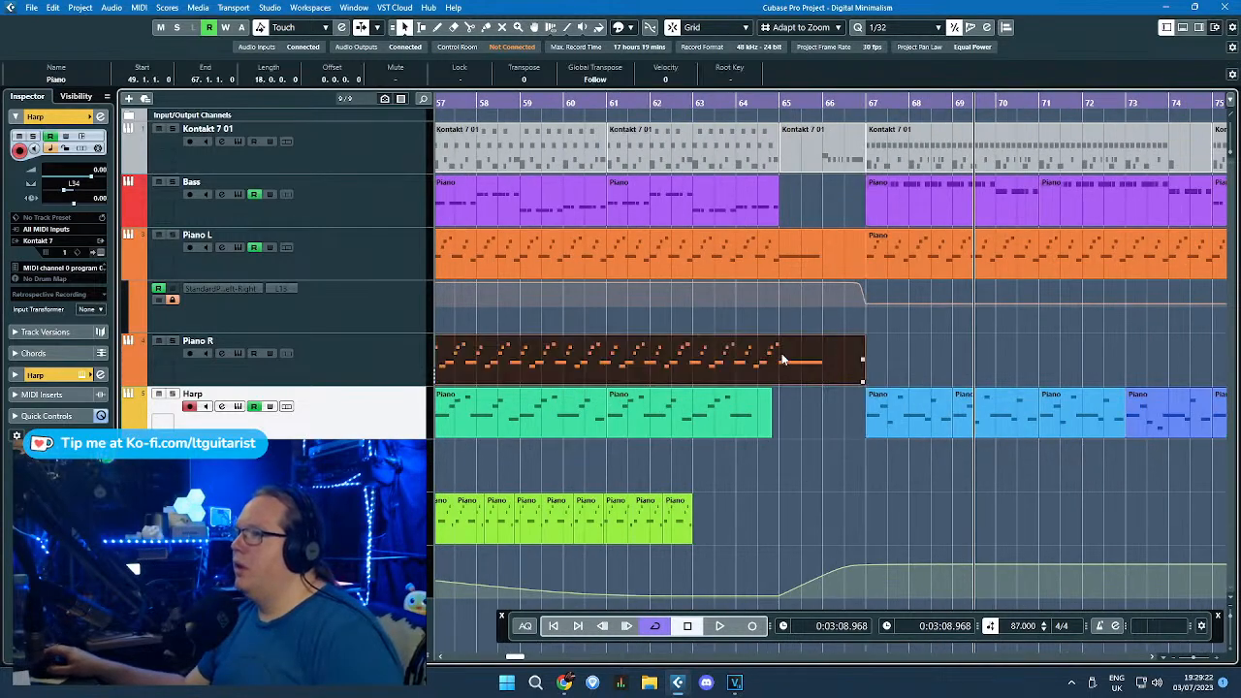
# Step: Colour the Piano L and Piano R parts between bars 49 and 67 yellow
pyautogui.scroll(-4, 784, 360)
pyautogui.keyDown('shift'); pyautogui.click(747, 275); pyautogui.keyUp('shift')
pyautogui.click(631, 27)
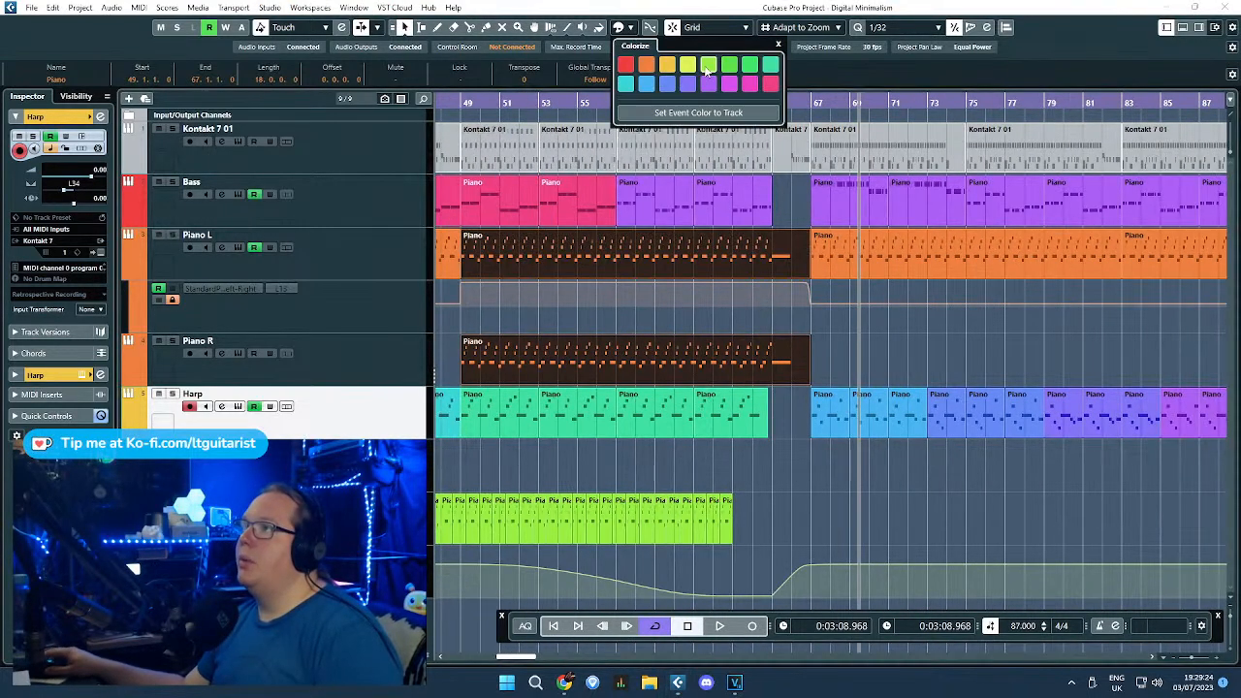
pyautogui.click(687, 64)
pyautogui.click(854, 321)
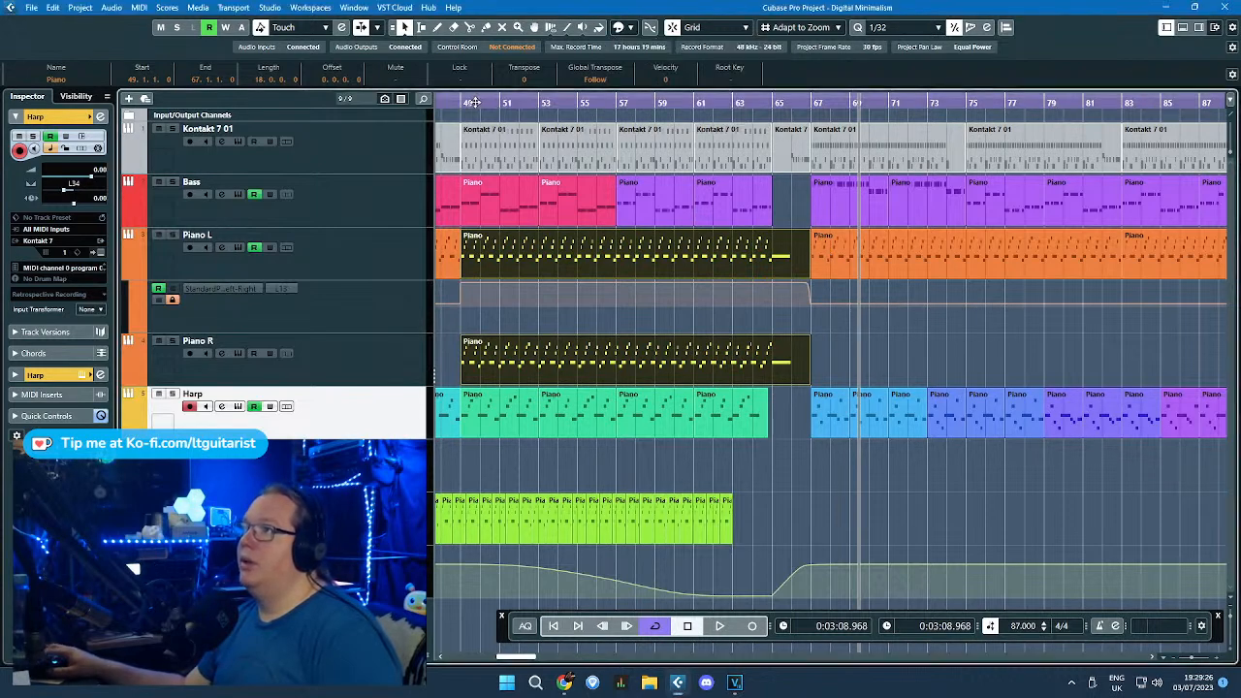
# Step: Play the arrangement from just before bar 49
pyautogui.moveTo(442, 101); pyautogui.dragTo(443, 113)
pyautogui.press('space')
pyautogui.click(437, 335)
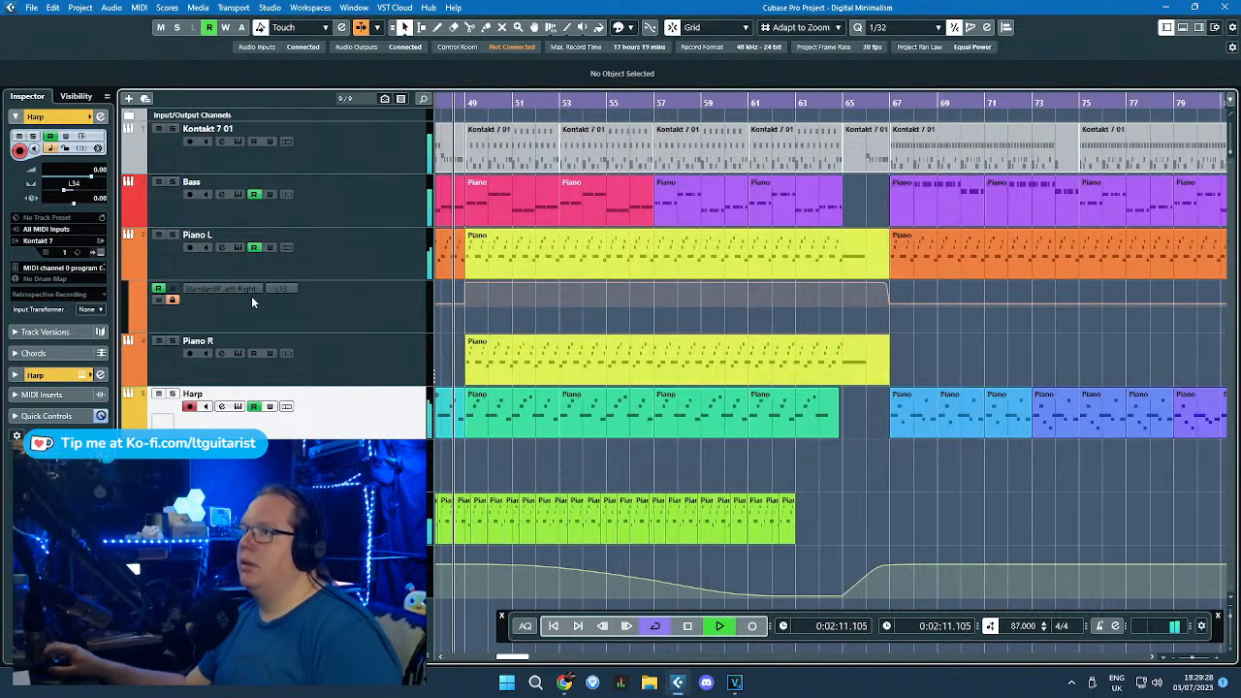
# Step: Hide the Piano L automation lane and copy the two-bar Viola part that ends at bar 41 to bar 67
pyautogui.click(139, 278)
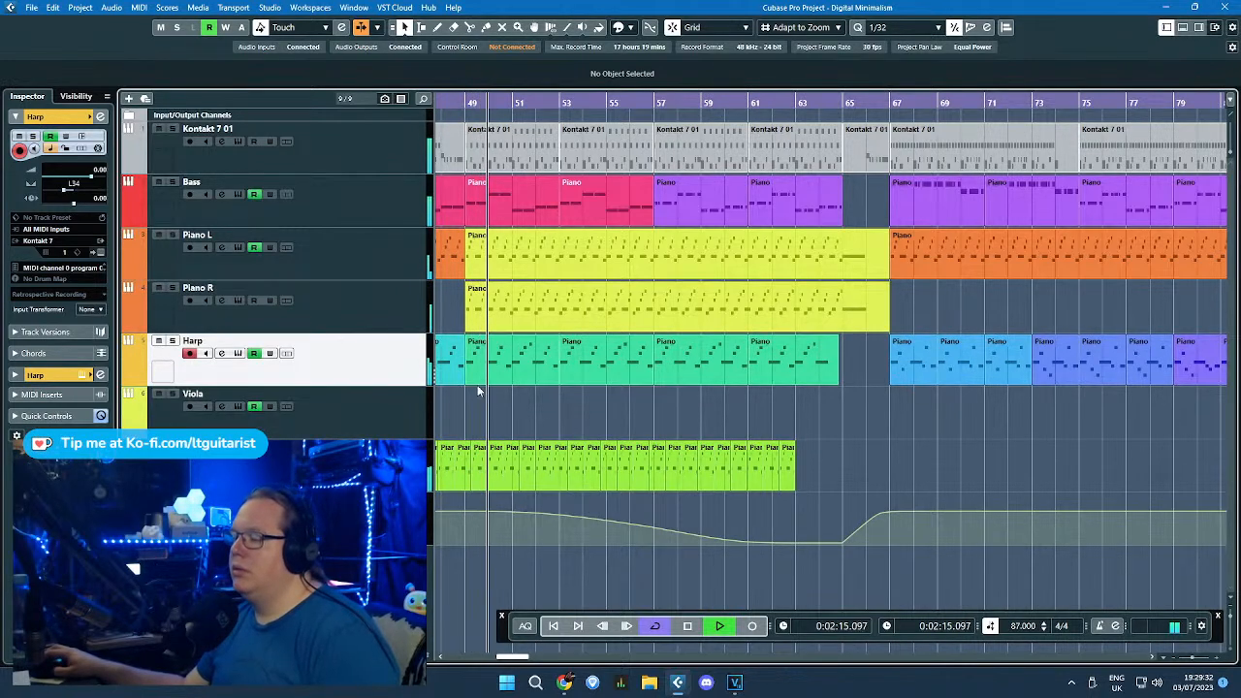
pyautogui.scroll(-3, 480, 388)
pyautogui.moveTo(508, 410); pyautogui.dragTo(554, 417)
pyautogui.click(648, 414)
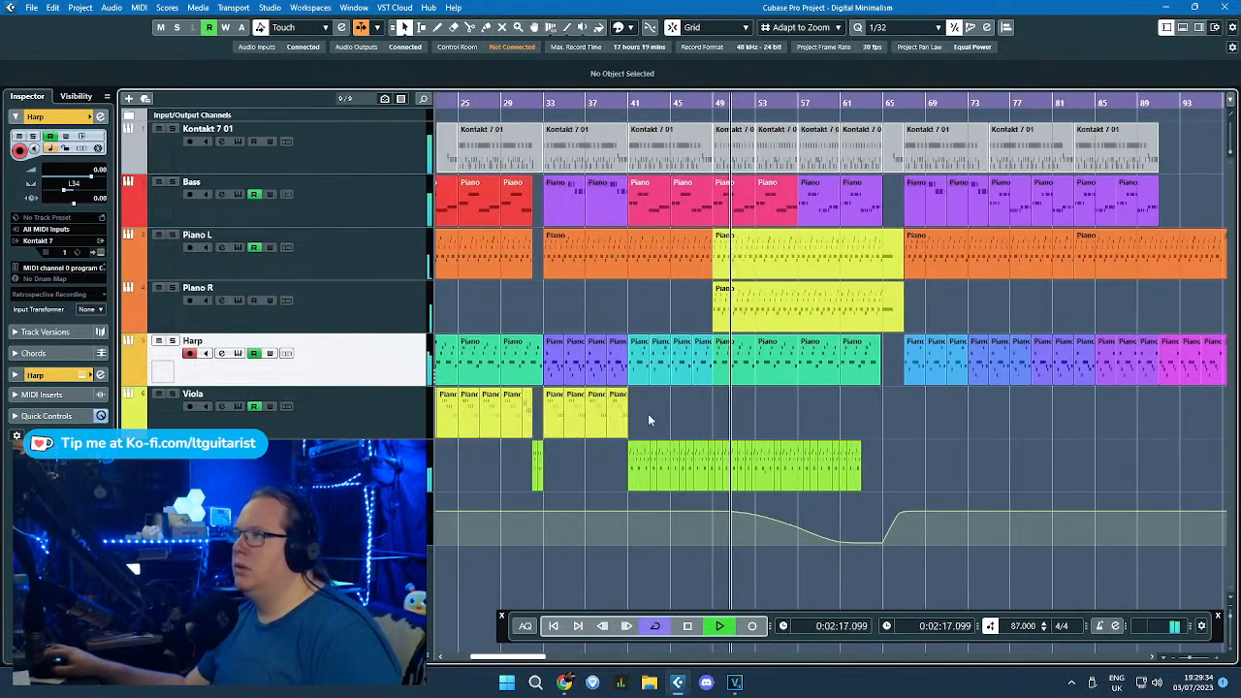
pyautogui.scroll(-3, 652, 417)
pyautogui.scroll(2, 673, 411)
pyautogui.click(612, 416)
pyautogui.hotkey('ctrl', 'd')
pyautogui.moveTo(636, 416); pyautogui.dragTo(885, 417)
pyautogui.press('Delete')
pyautogui.moveTo(631, 416); pyautogui.dragTo(851, 412)
# Step: Duplicate the copied two-bar Viola part and arrange the copies so they run from bar 75 to bar 91
pyautogui.scroll(3, 855, 415)
pyautogui.hotkey('ctrl', 'd')
pyautogui.hotkey('ctrl', 'd')
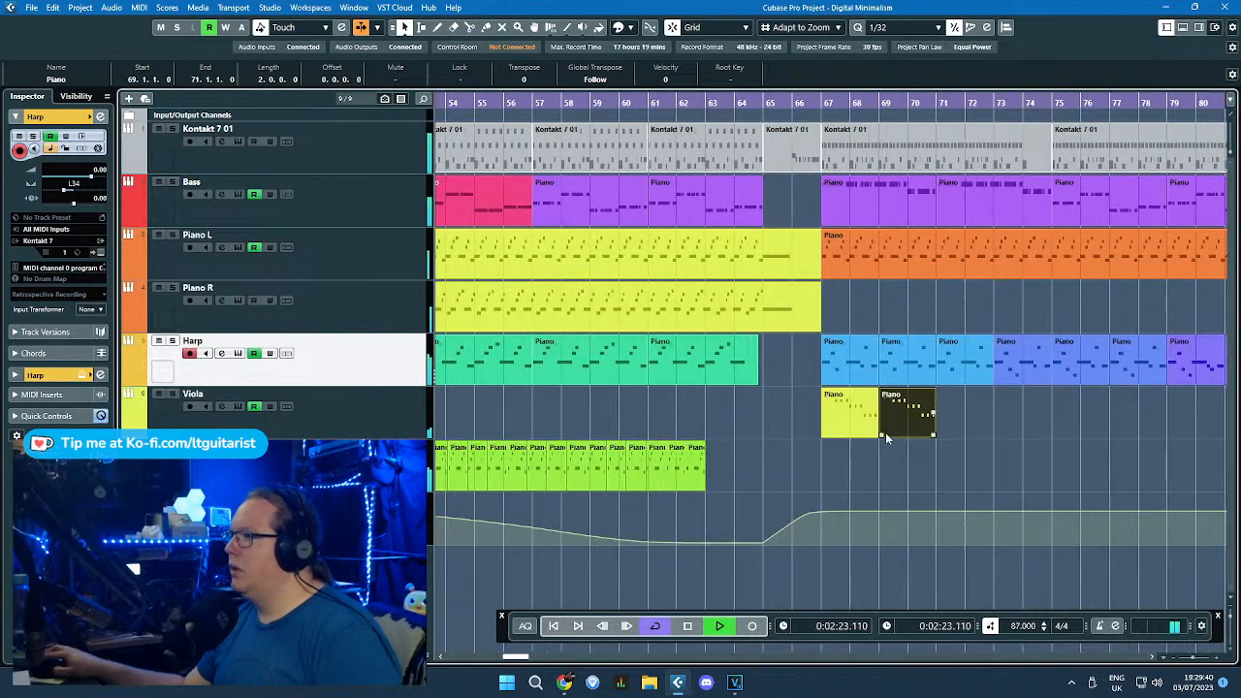
pyautogui.scroll(-2, 882, 432)
pyautogui.hotkey('ctrl', 'd')
pyautogui.moveTo(1002, 468); pyautogui.dragTo(973, 424)
pyautogui.hotkey('ctrl', 'd')
pyautogui.click(1116, 470)
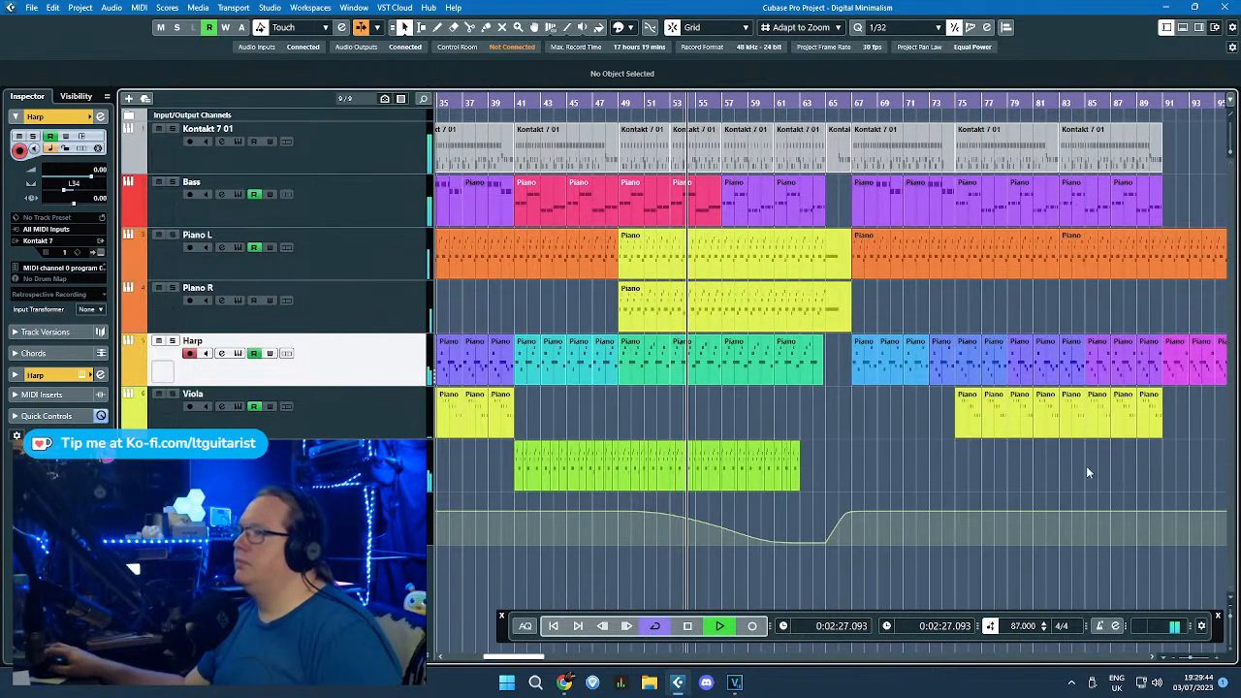
# Step: Listen to the arrangement through the bar 65 transition and stop playback
pyautogui.scroll(3, 734, 431)
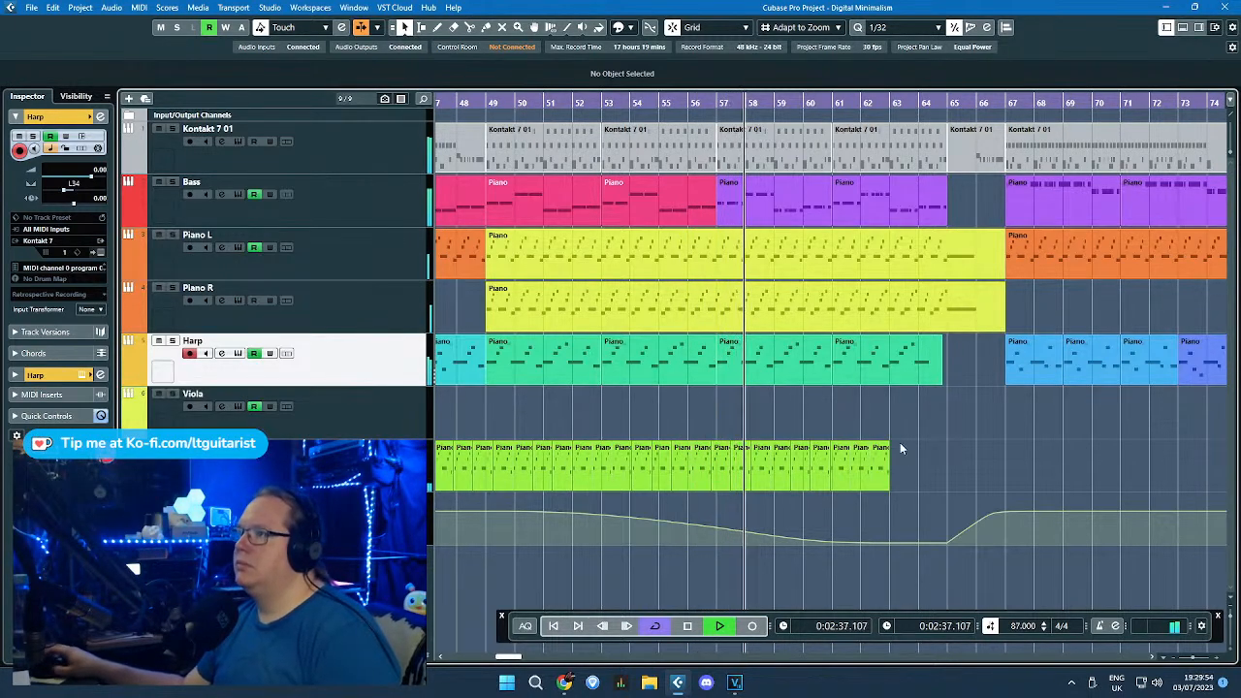
pyautogui.scroll(-2, 894, 439)
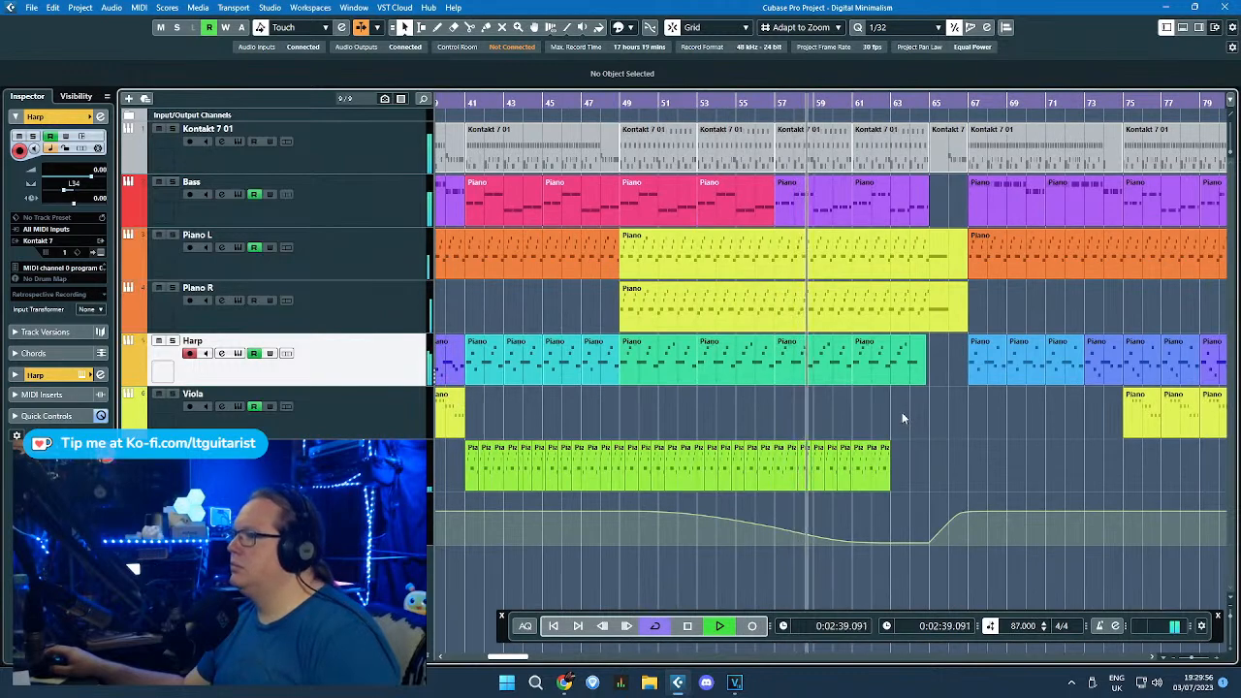
pyautogui.scroll(-2, 877, 401)
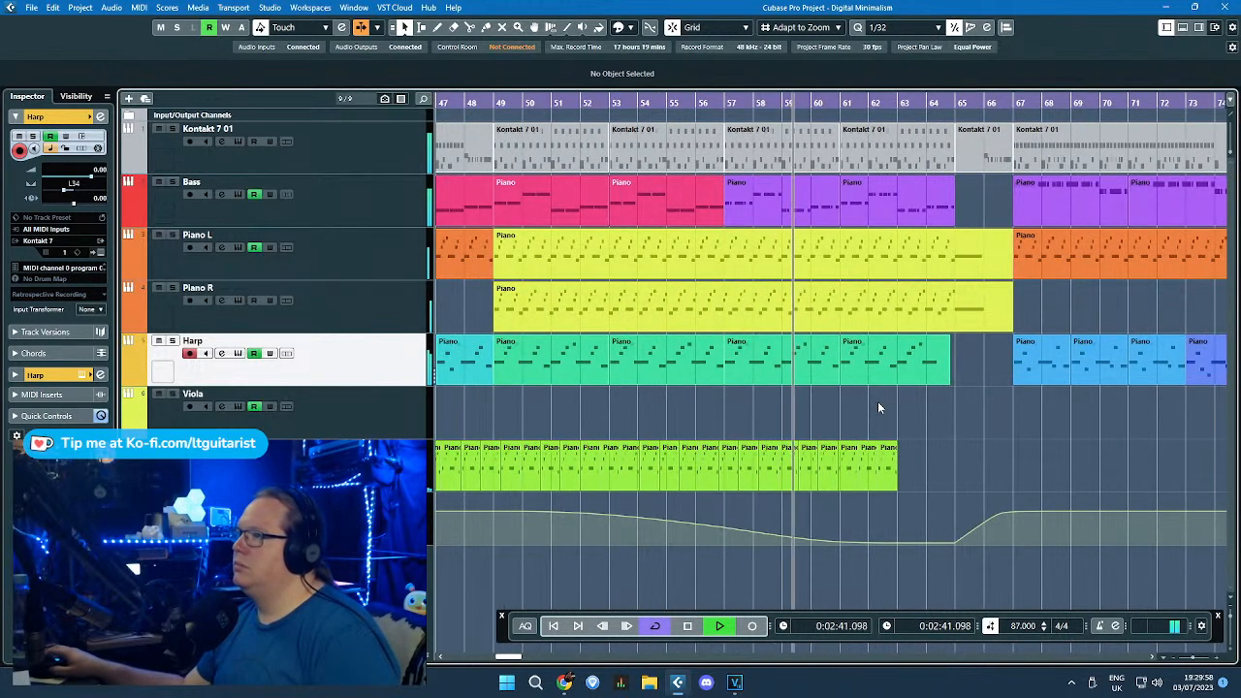
pyautogui.scroll(3, 878, 401)
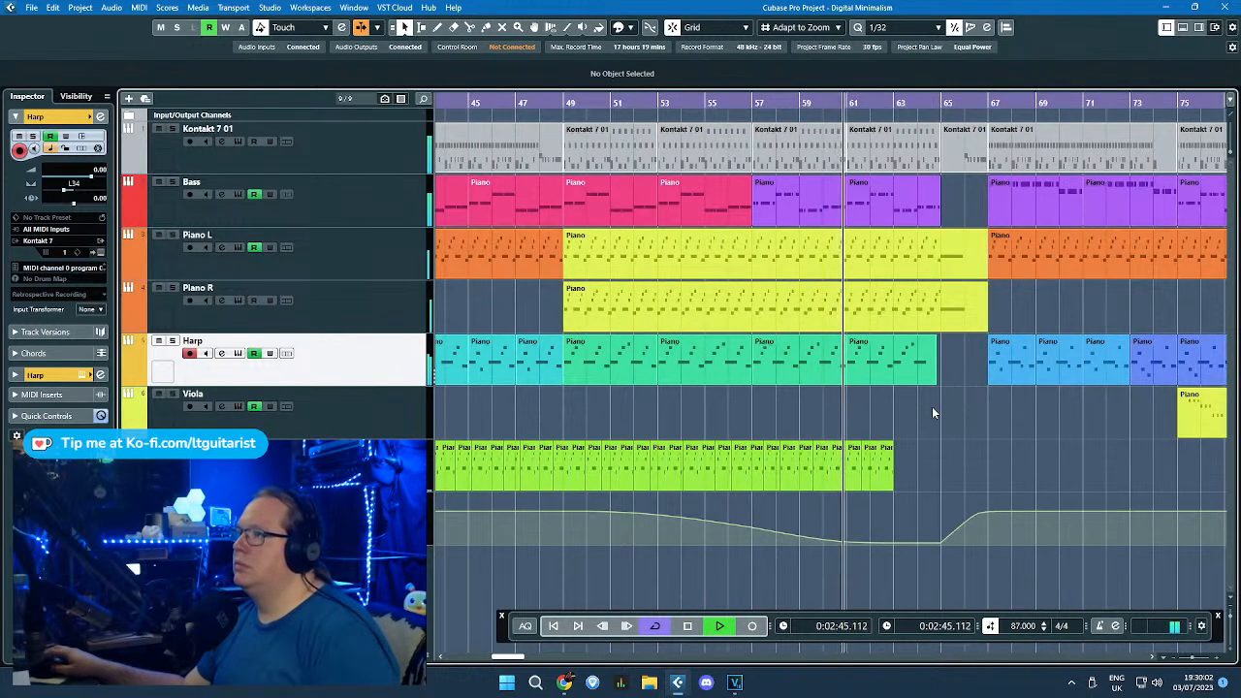
pyautogui.scroll(2, 950, 419)
pyautogui.scroll(1, 944, 418)
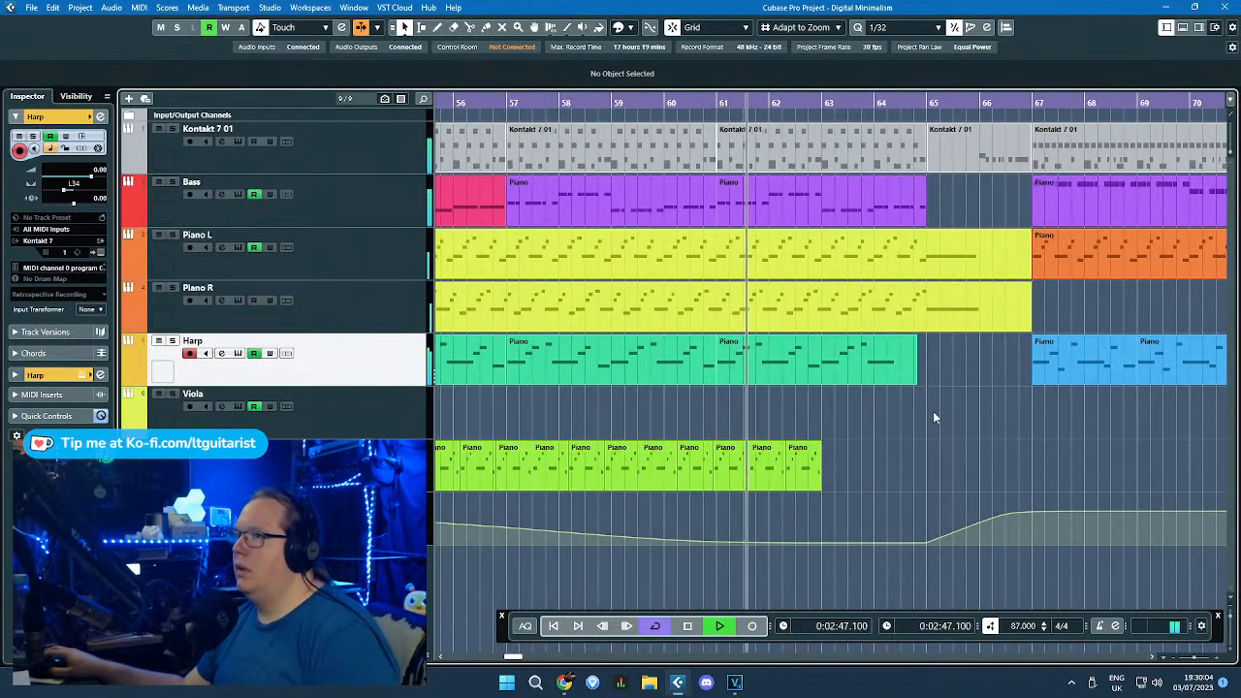
pyautogui.scroll(1, 945, 420)
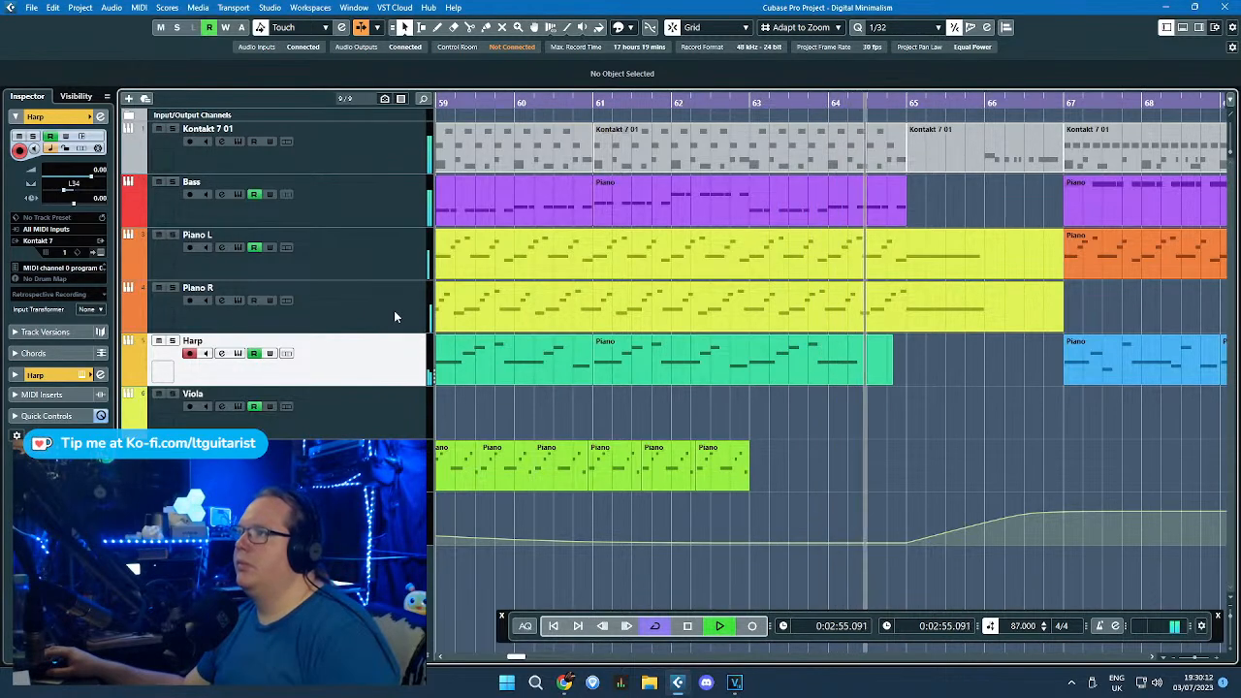
pyautogui.scroll(-2, 673, 381)
pyautogui.scroll(2, 673, 381)
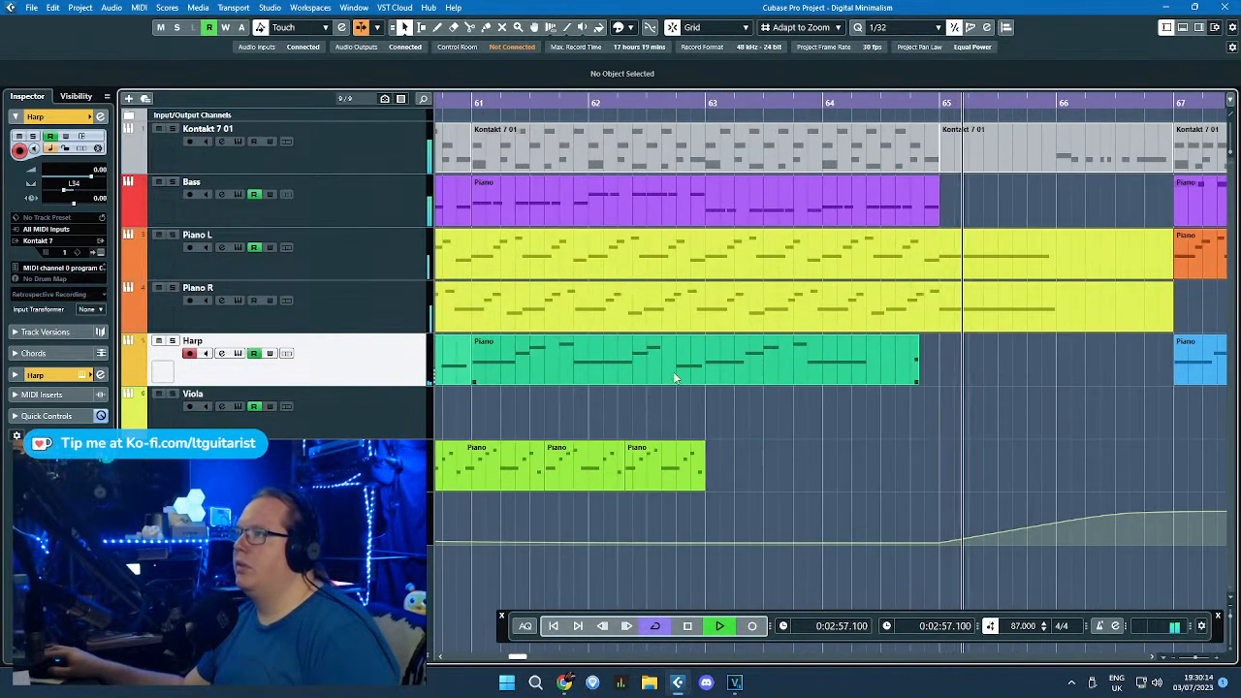
pyautogui.scroll(-4, 562, 318)
pyautogui.press('space')
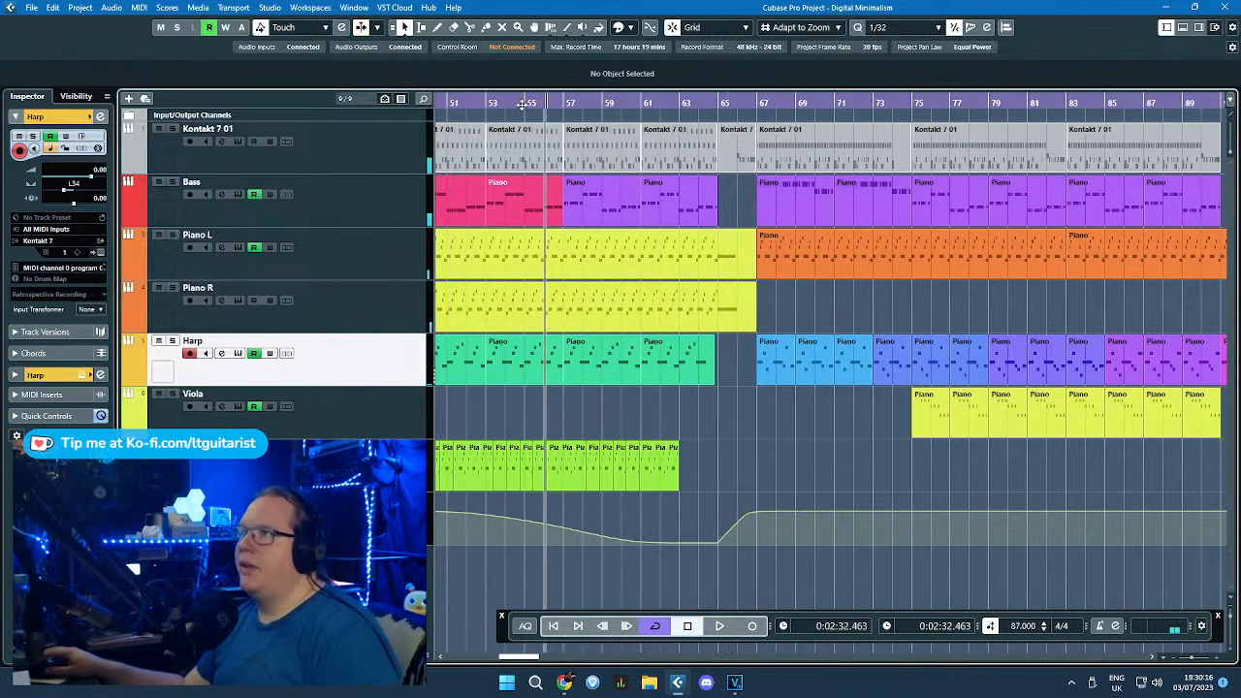
# Step: Place the playback position at bar 100 and shorten the cycle range to end at about bar 101
pyautogui.scroll(2, 692, 137)
pyautogui.scroll(-1, 692, 136)
pyautogui.click(644, 105)
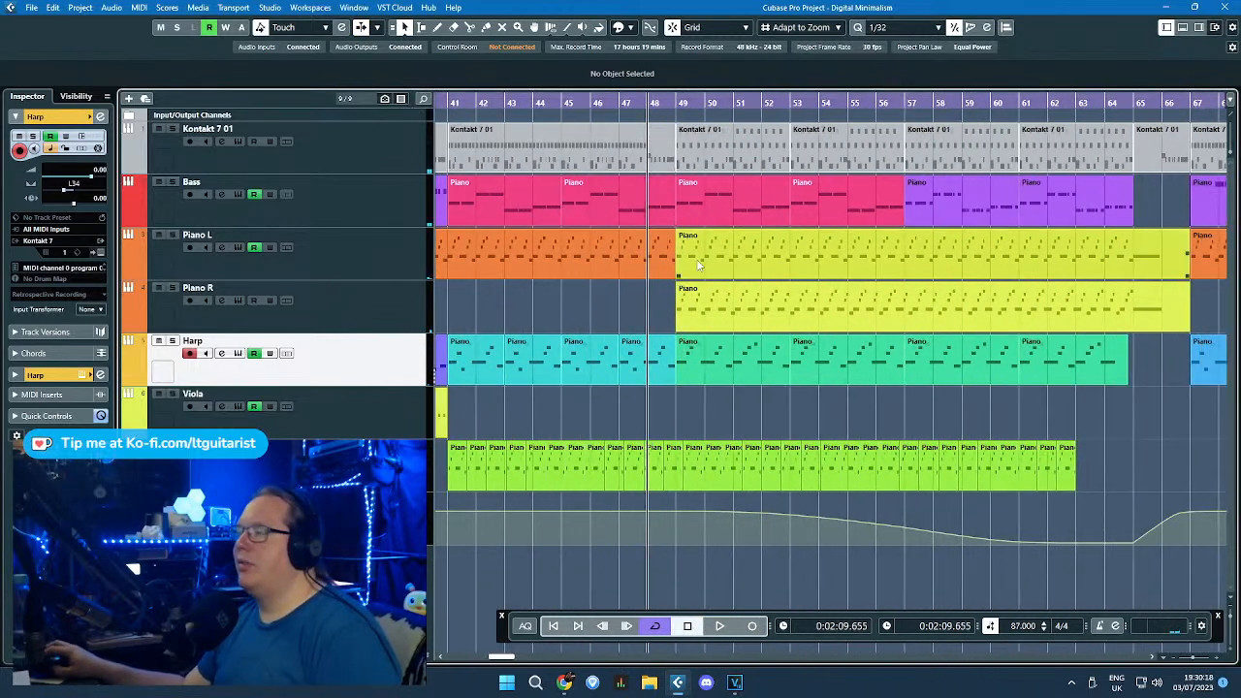
pyautogui.scroll(-5, 622, 293)
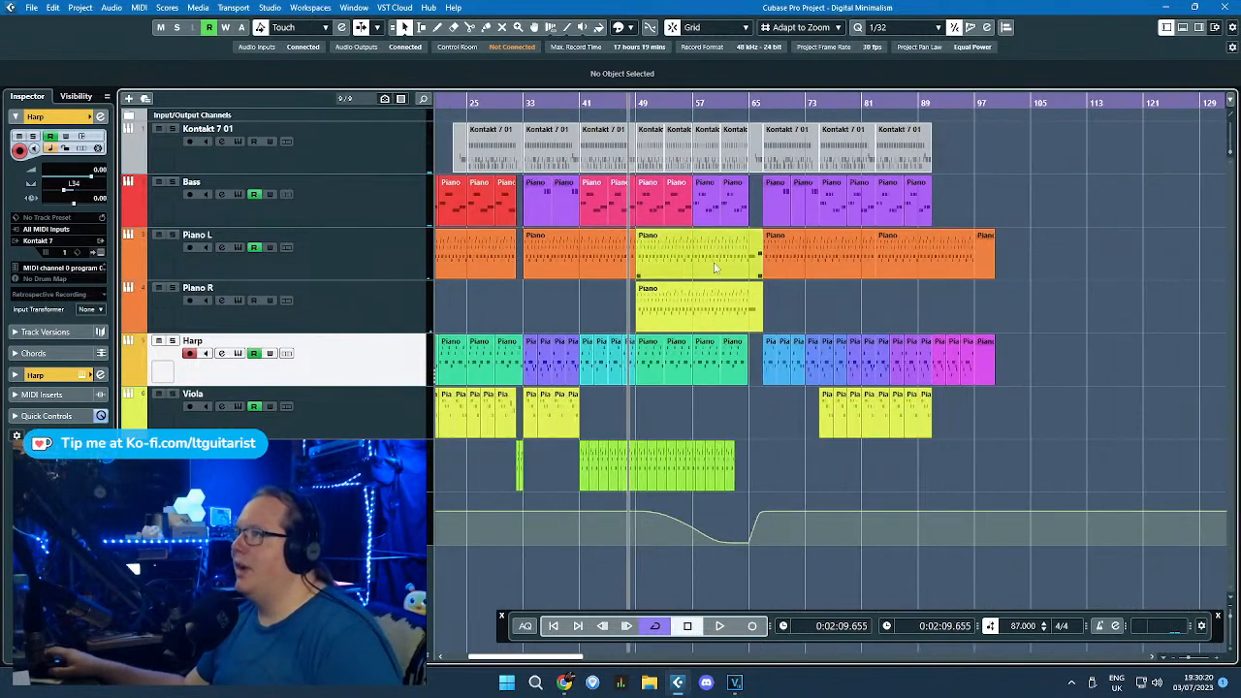
pyautogui.scroll(3, 893, 303)
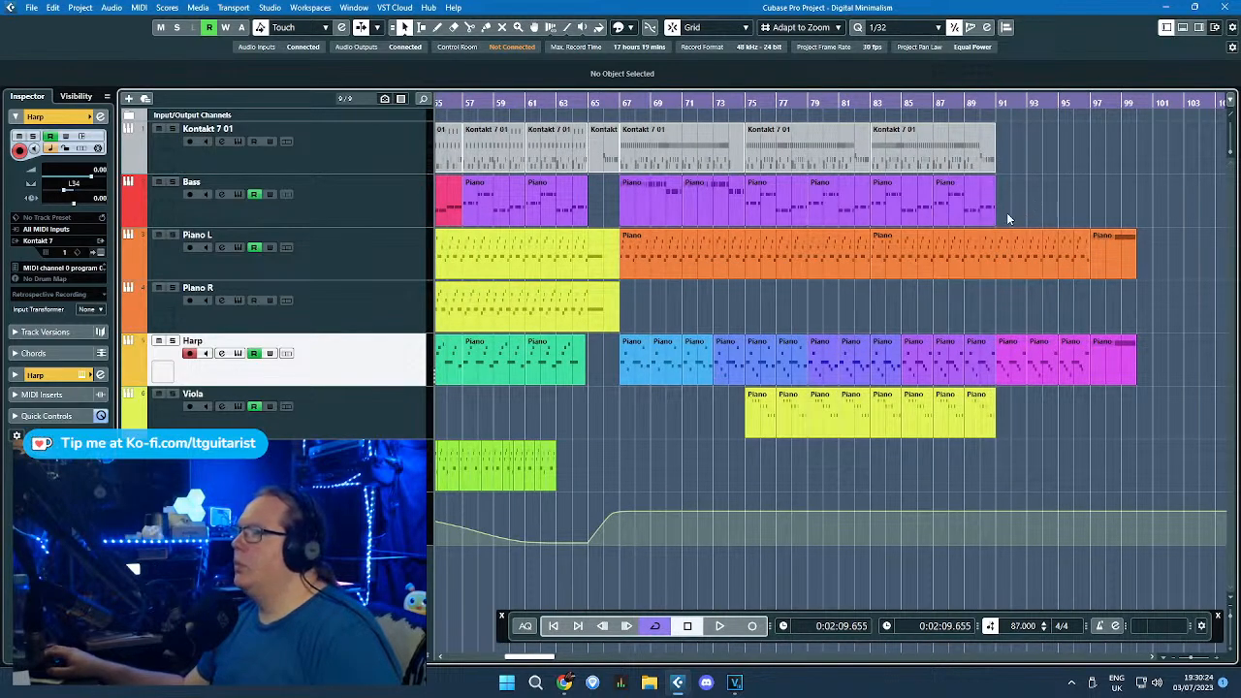
pyautogui.scroll(-4, 1007, 219)
pyautogui.click(906, 114)
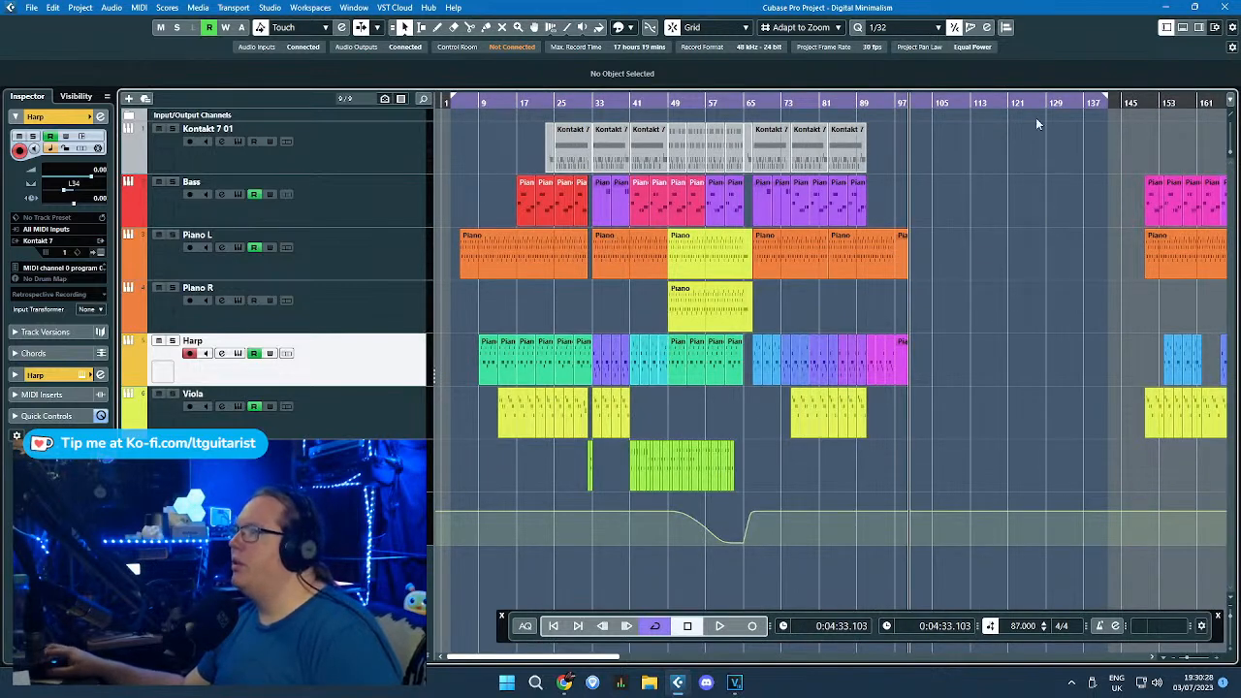
pyautogui.moveTo(1096, 103)
pyautogui.mouseDown()
pyautogui.moveTo(930, 130)
pyautogui.moveTo(908, 153)
pyautogui.mouseUp()
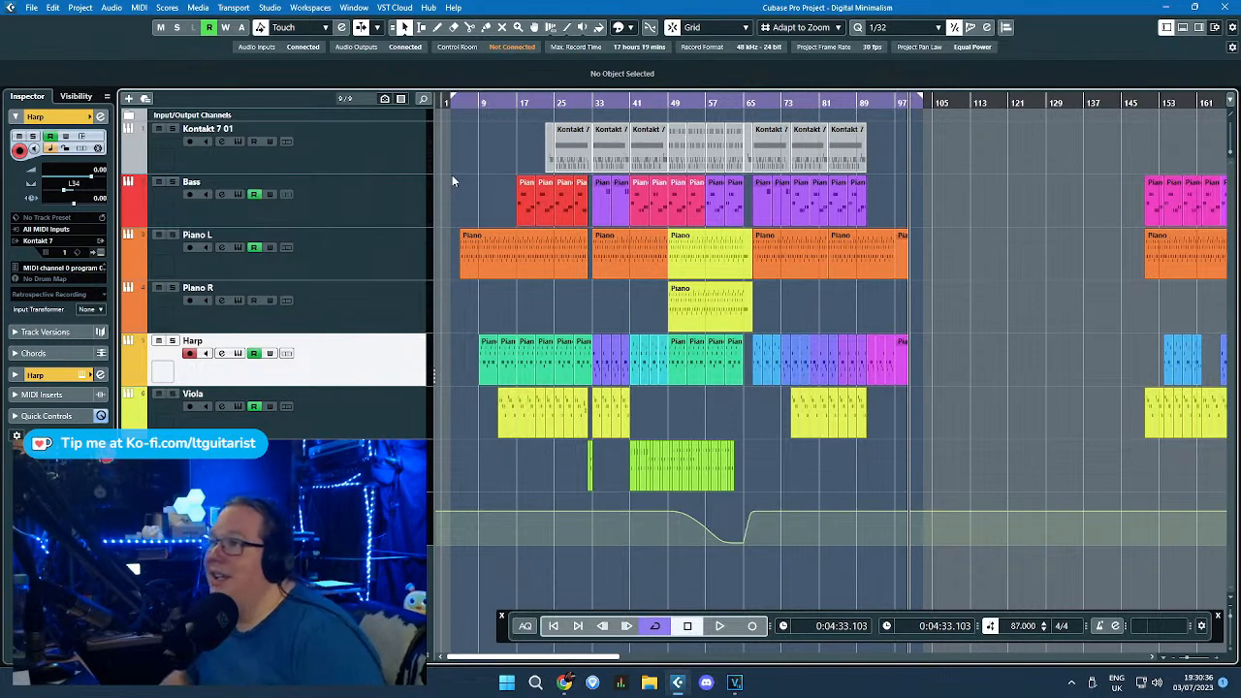
# Step: Review the opening section from bar 5 to bar 33, starting with the first Piano L part
pyautogui.scroll(1, 608, 235)
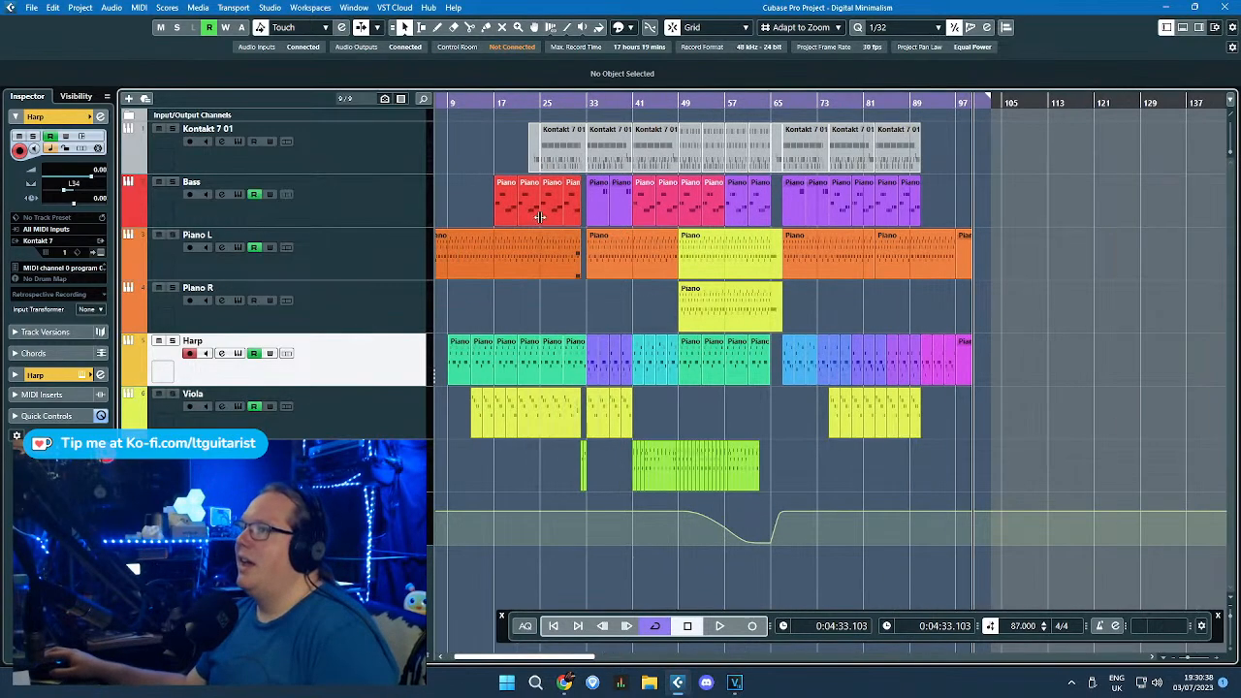
pyautogui.moveTo(506, 203); pyautogui.dragTo(427, 172)
pyautogui.scroll(3, 498, 157)
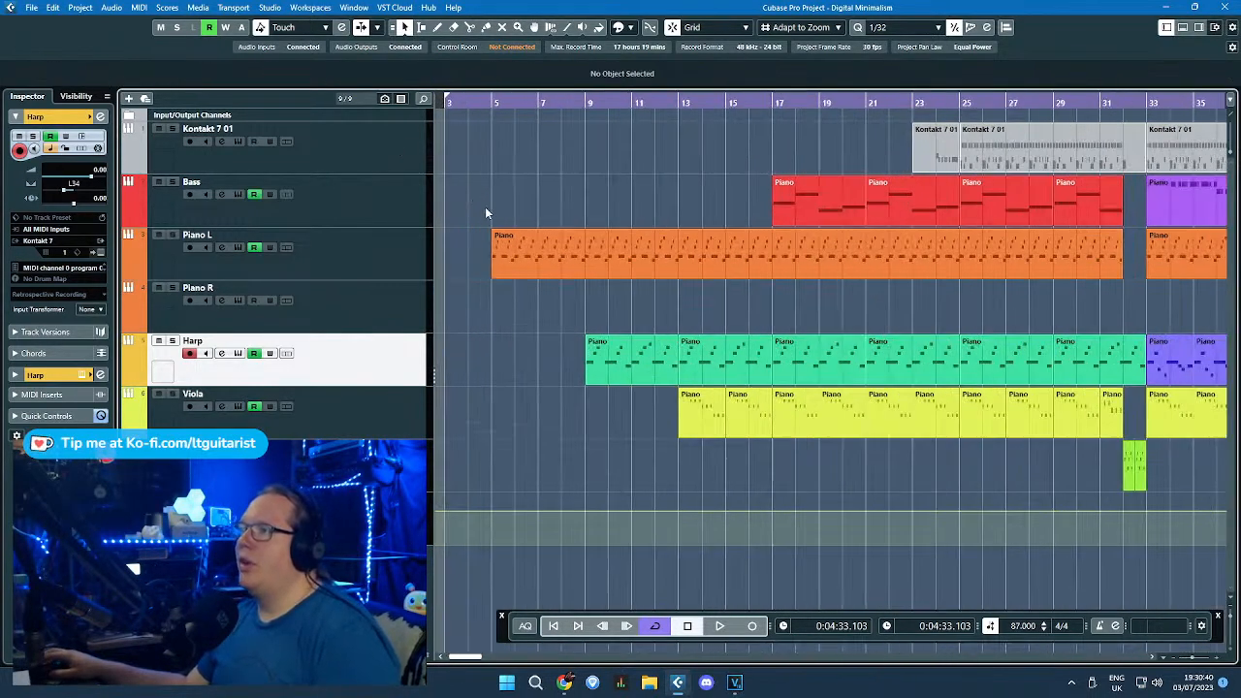
pyautogui.click(522, 262)
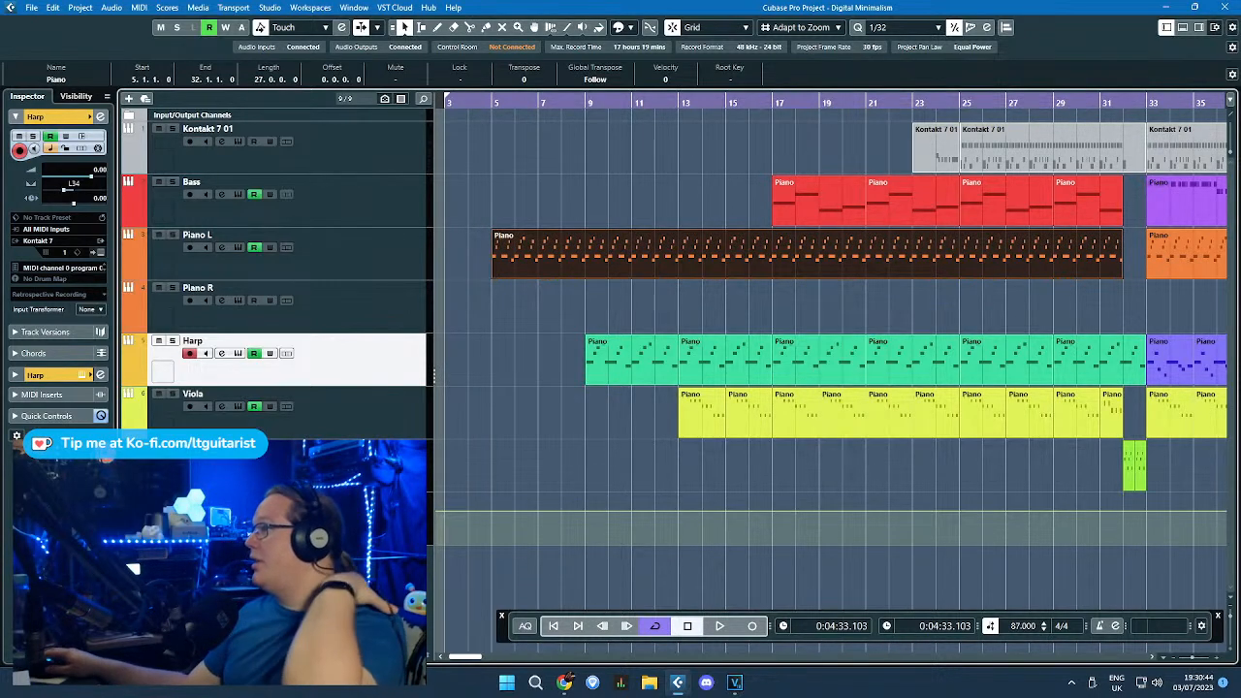
pyautogui.hotkey('alt', 'Tab')
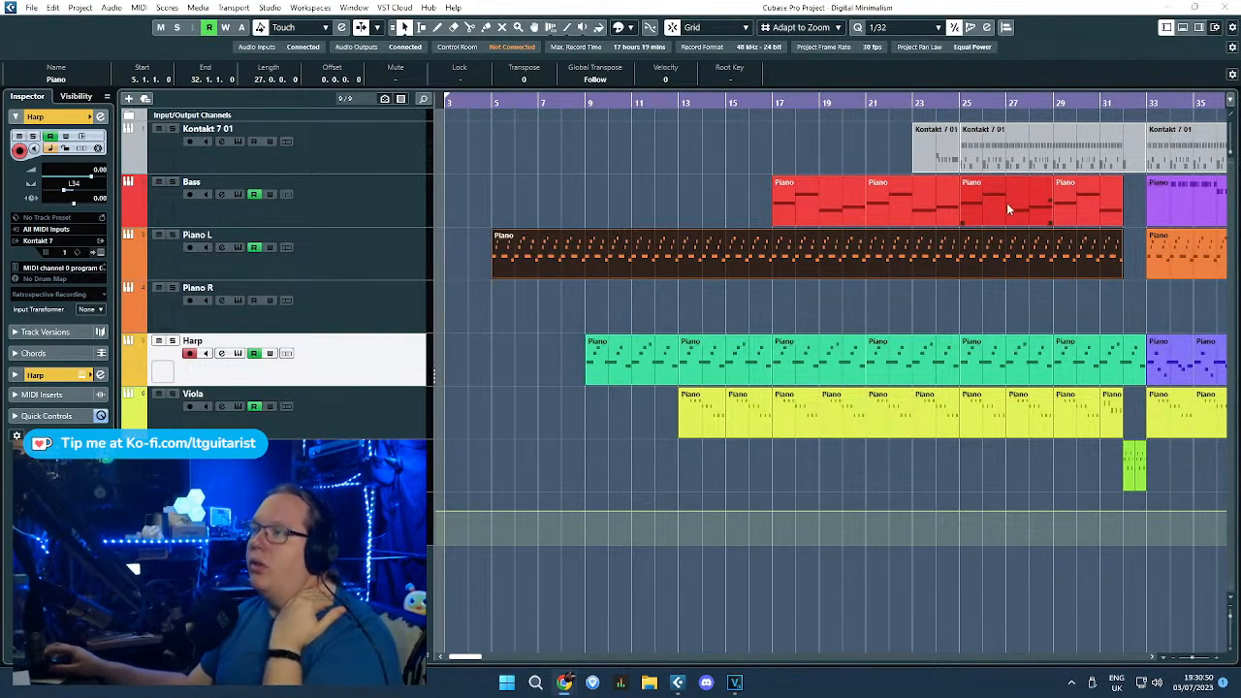
pyautogui.click(625, 325)
pyautogui.moveTo(552, 326); pyautogui.dragTo(656, 358)
pyautogui.click(626, 331)
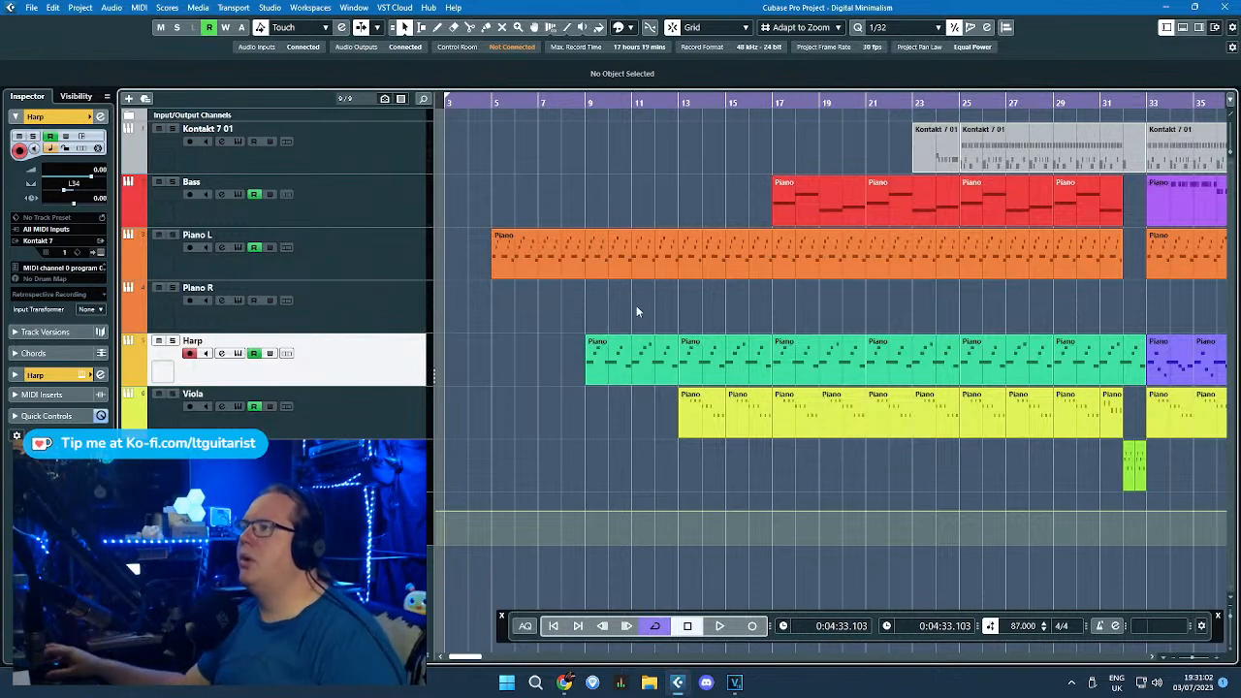
# Step: Open the Viola part at bar 13 in the Key Editor, examine its note pattern and close the editor
pyautogui.scroll(3, 683, 321)
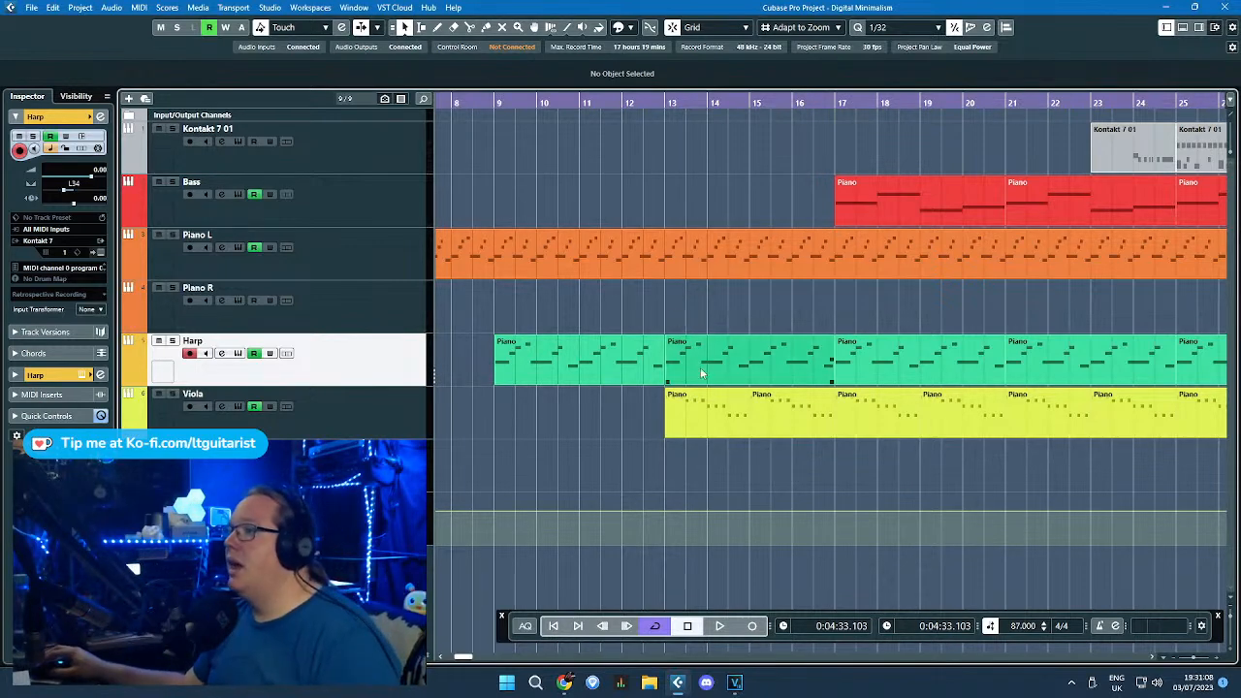
pyautogui.click(726, 432)
pyautogui.scroll(4, 728, 433)
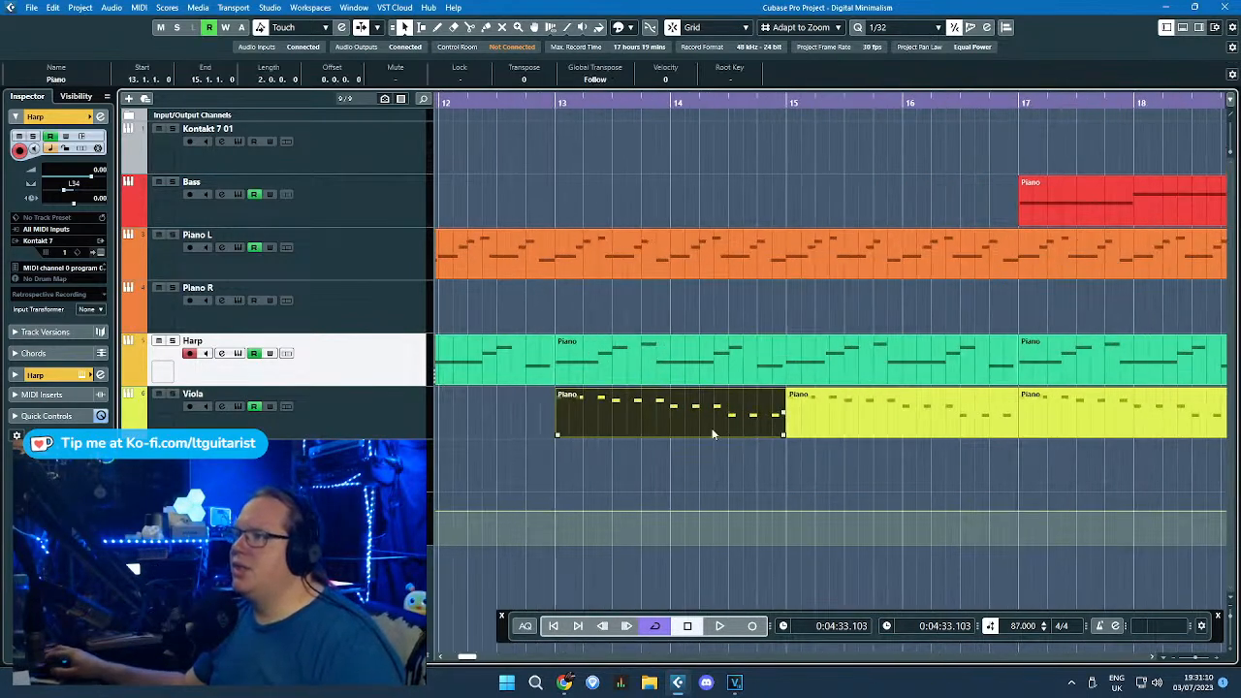
pyautogui.doubleClick(636, 403)
pyautogui.scroll(3, 491, 360)
pyautogui.moveTo(397, 328); pyautogui.dragTo(196, 339)
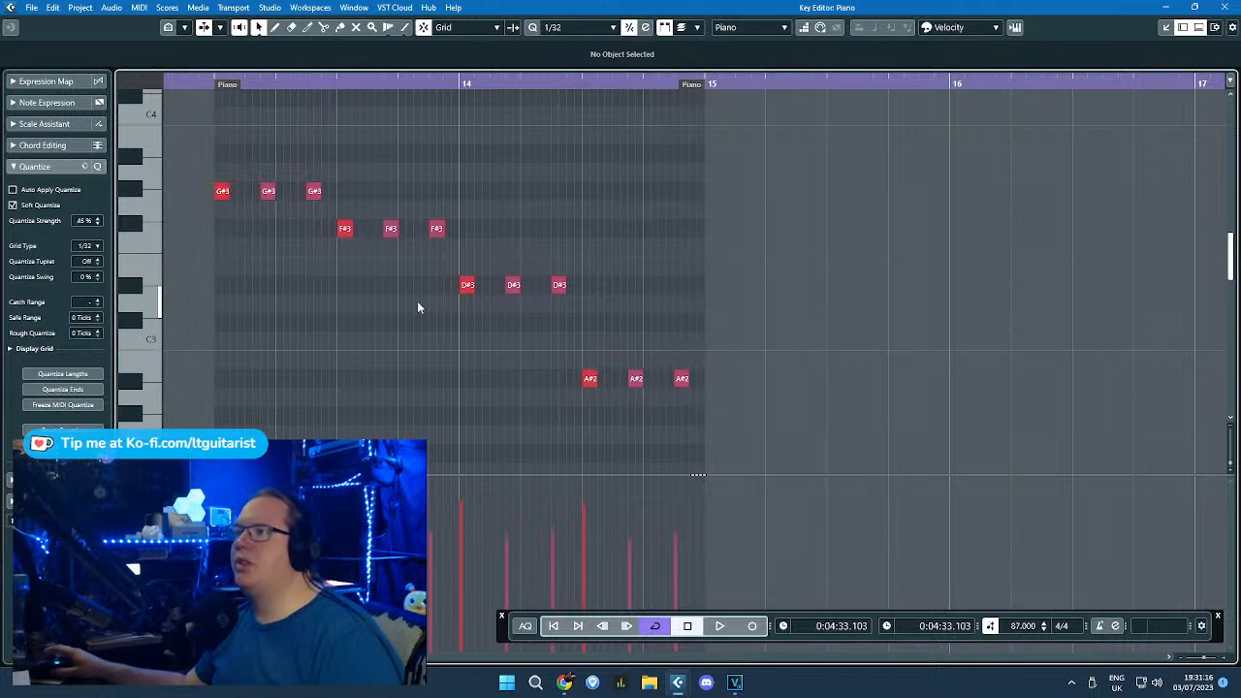
pyautogui.click(1218, 8)
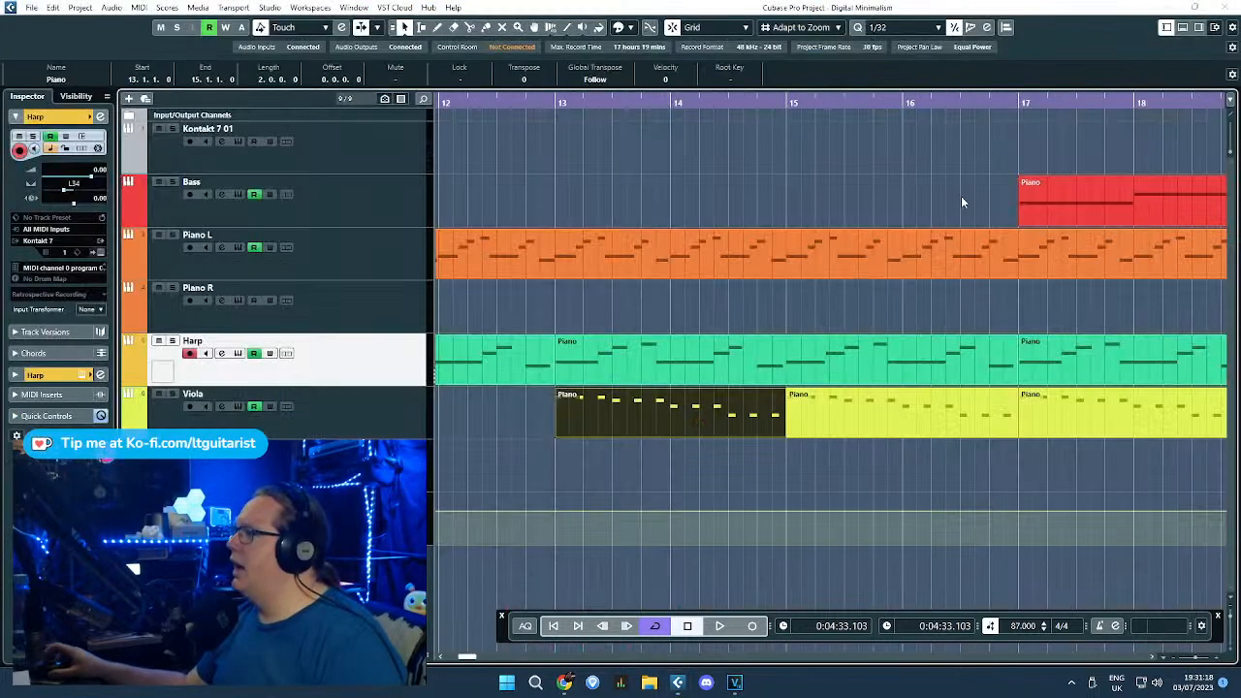
pyautogui.click(776, 203)
# Step: Review the first Bass part at bar 17 and the Kontakt 7 01 part leading up to bar 33
pyautogui.scroll(-5, 778, 206)
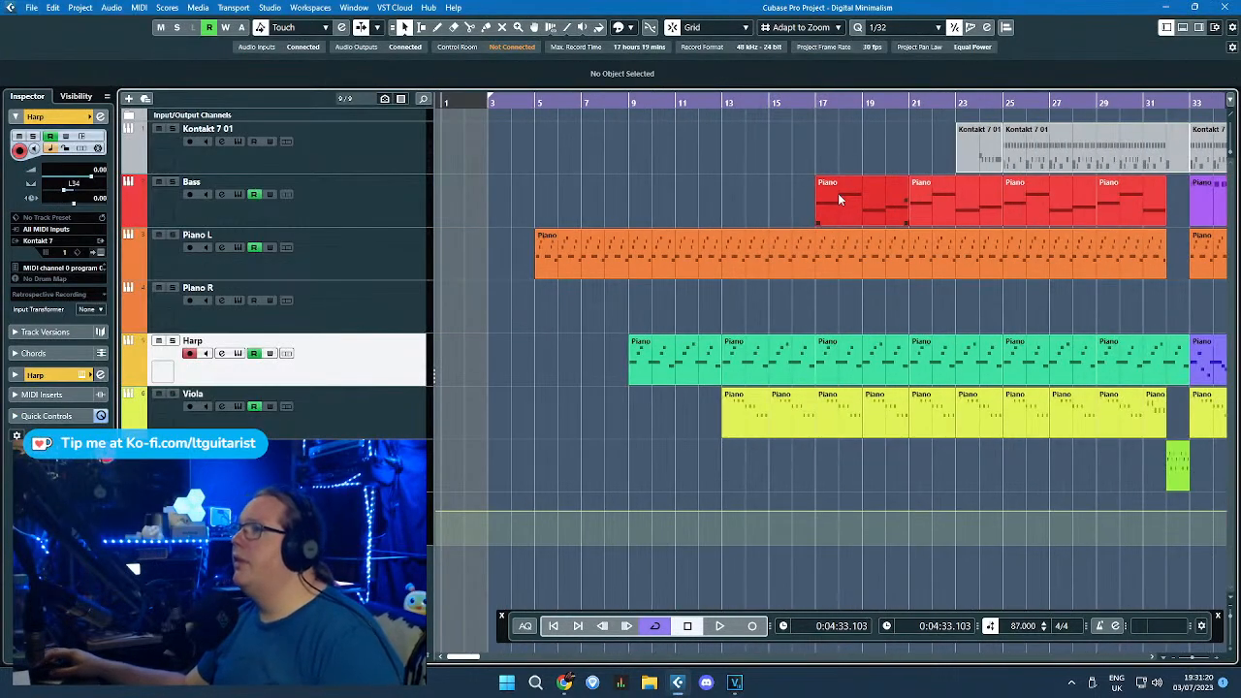
pyautogui.click(838, 200)
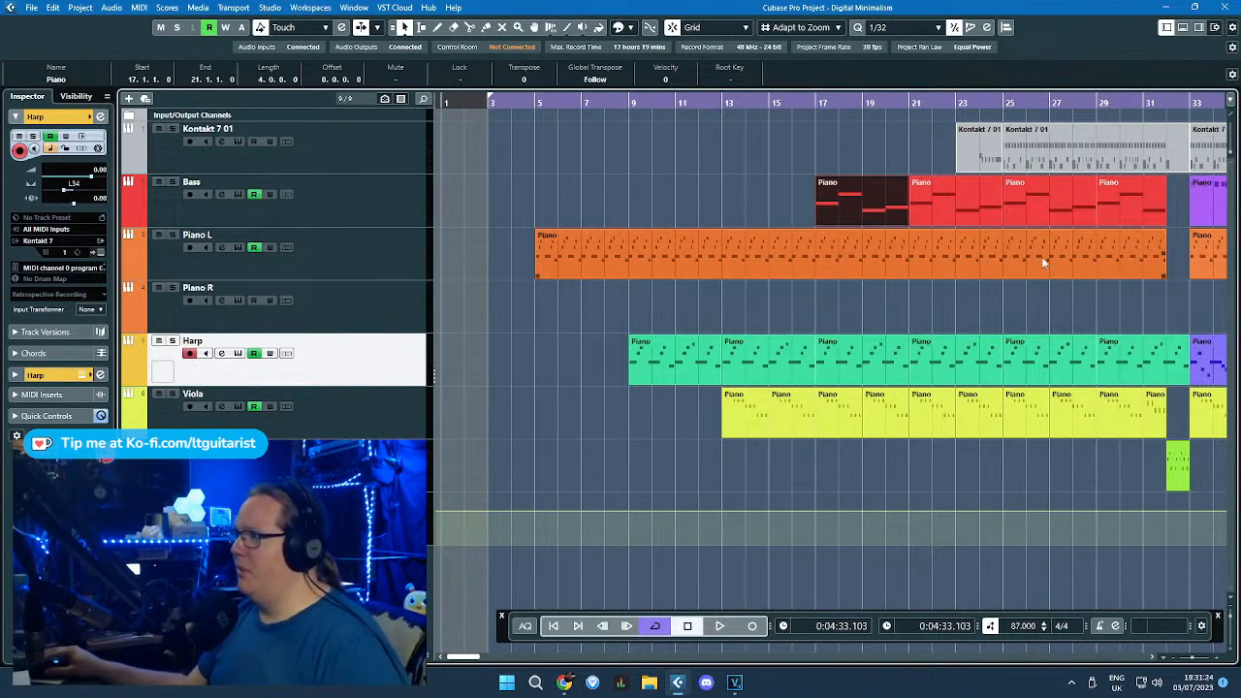
pyautogui.moveTo(1036, 294); pyautogui.dragTo(1134, 294)
pyautogui.moveTo(1228, 306); pyautogui.dragTo(1052, 295)
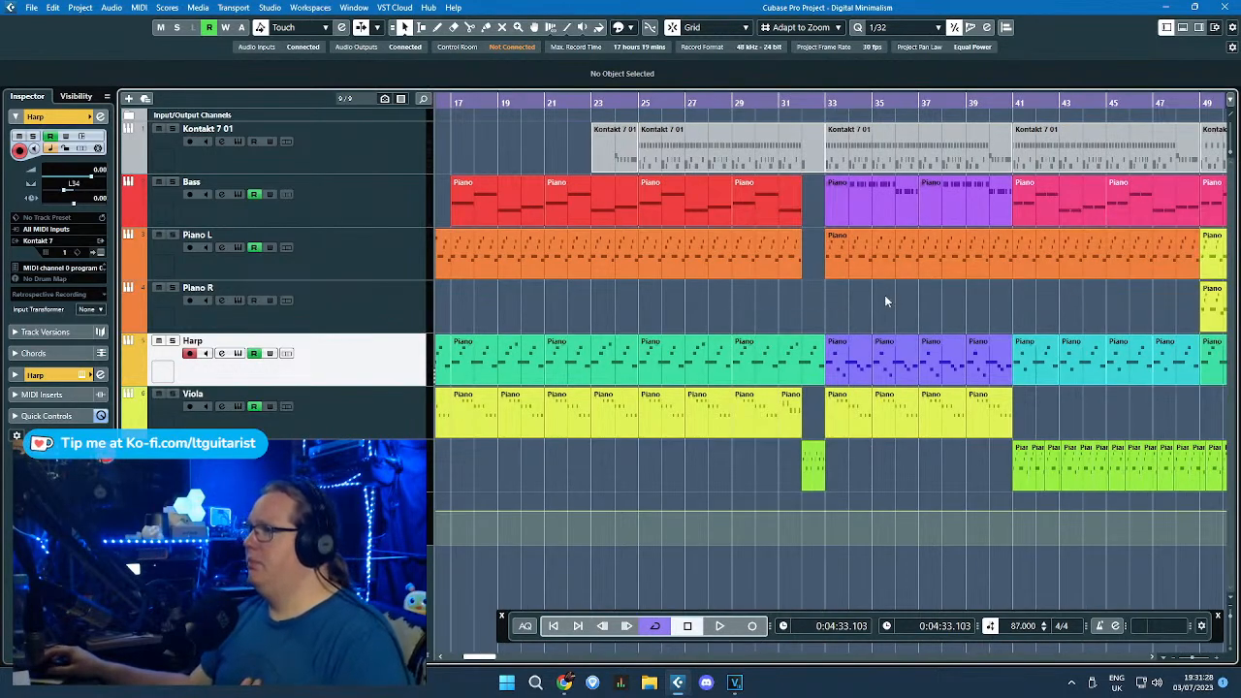
pyautogui.scroll(3, 815, 318)
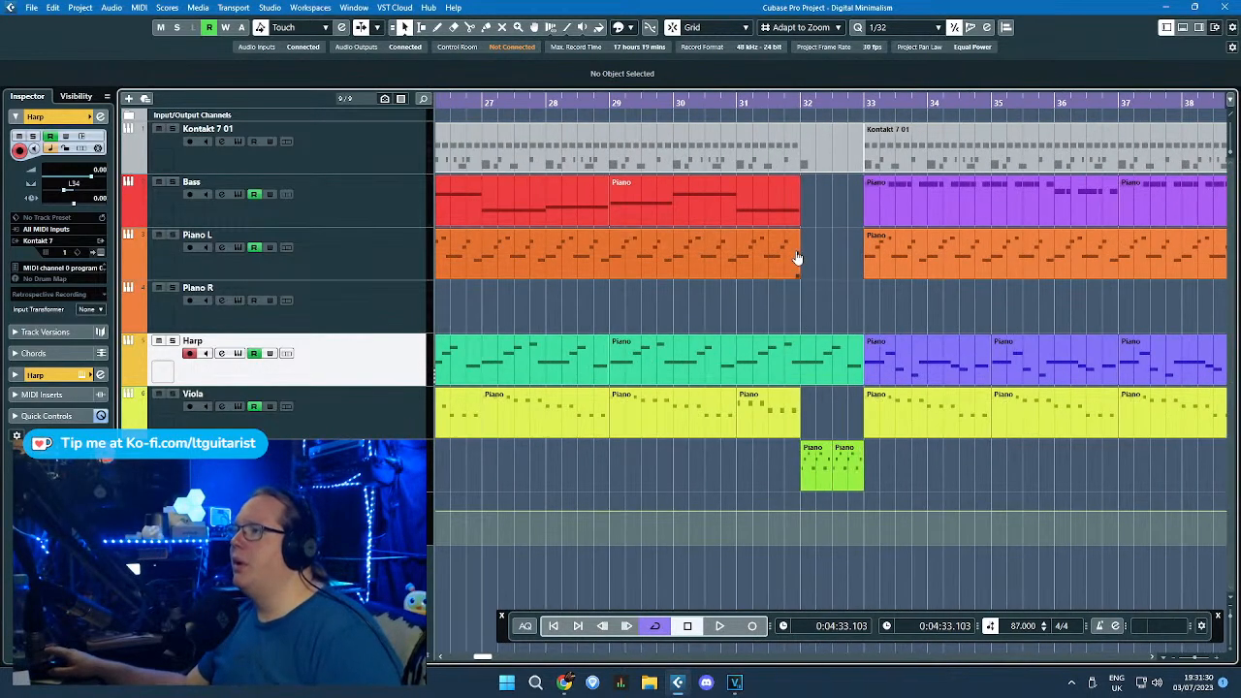
pyautogui.click(819, 153)
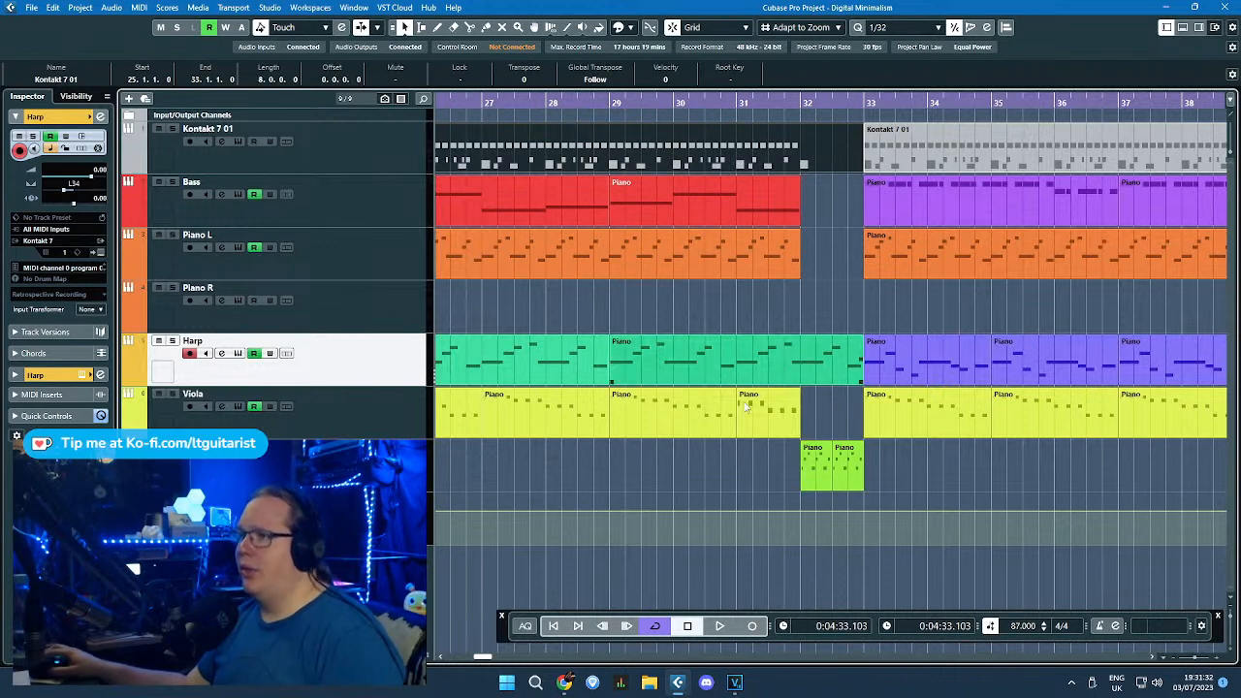
pyautogui.scroll(-5, 835, 475)
pyautogui.scroll(4, 890, 476)
pyautogui.click(799, 291)
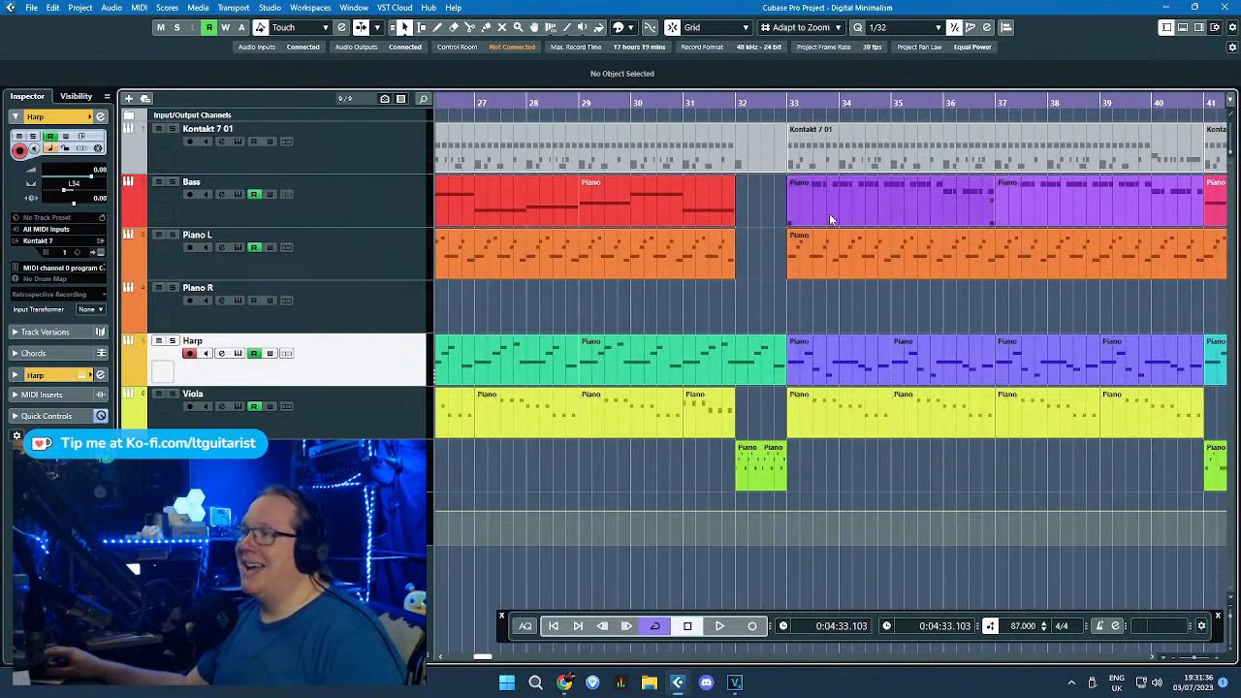
# Step: Select the Harp parts between bars 33 and 41 for inspection and make Viola the active track
pyautogui.scroll(-2, 843, 305)
pyautogui.moveTo(839, 311); pyautogui.dragTo(1016, 366)
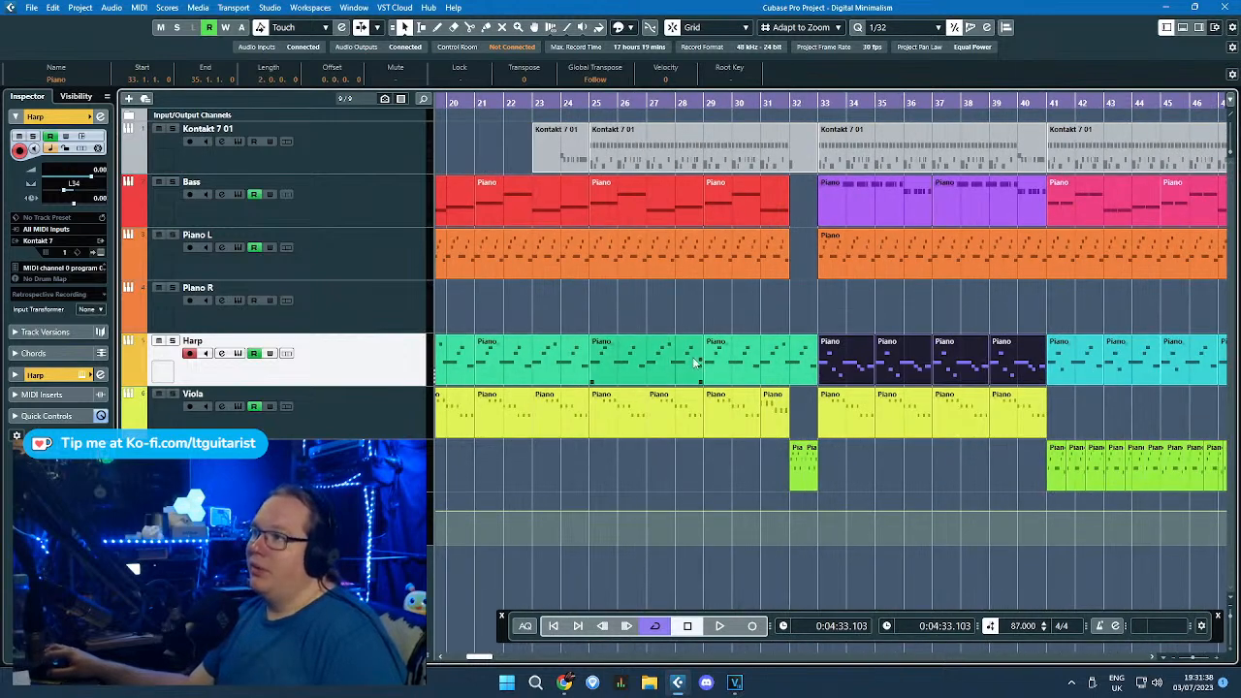
pyautogui.scroll(-3, 916, 400)
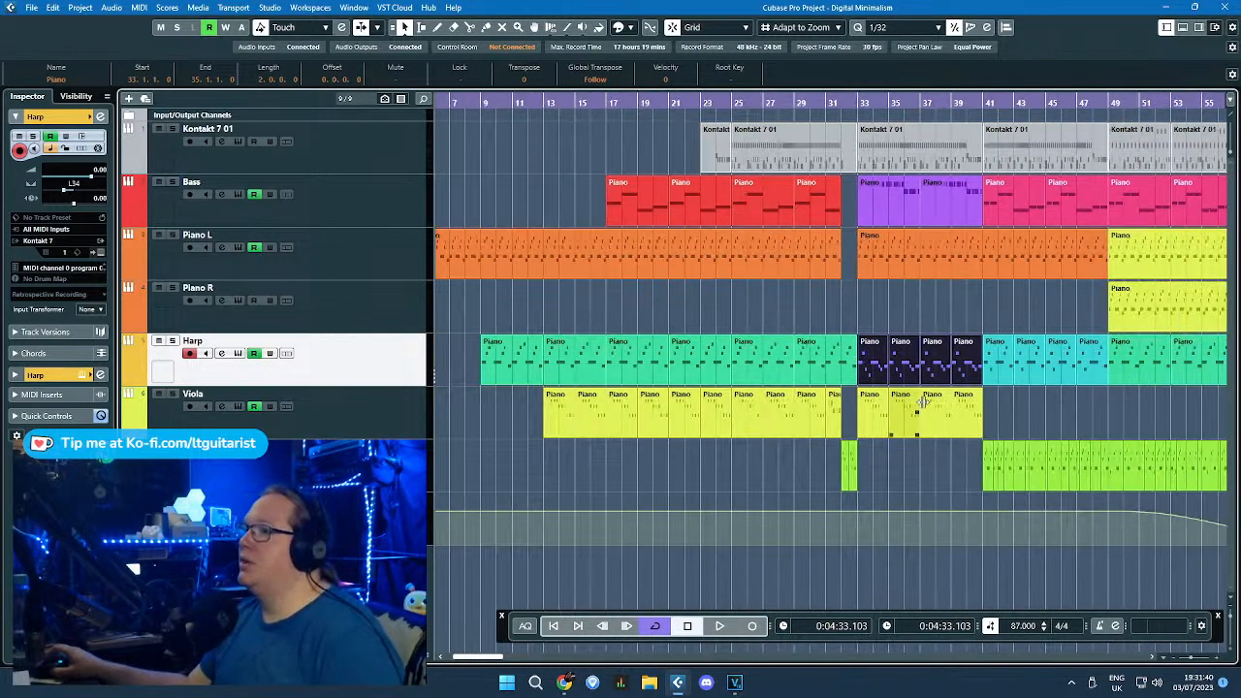
pyautogui.scroll(3, 962, 412)
pyautogui.click(389, 419)
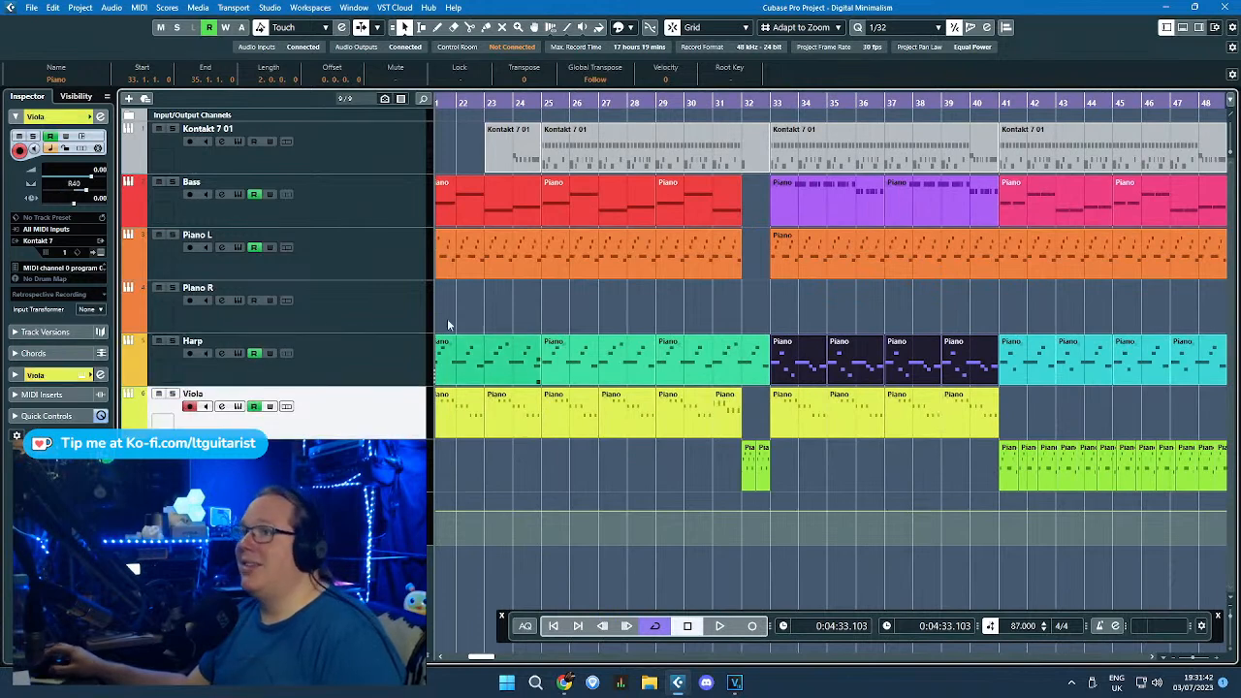
# Step: Set the Viola track's pan to R81, make Harp the active track and clear the part selection
pyautogui.click(98, 192)
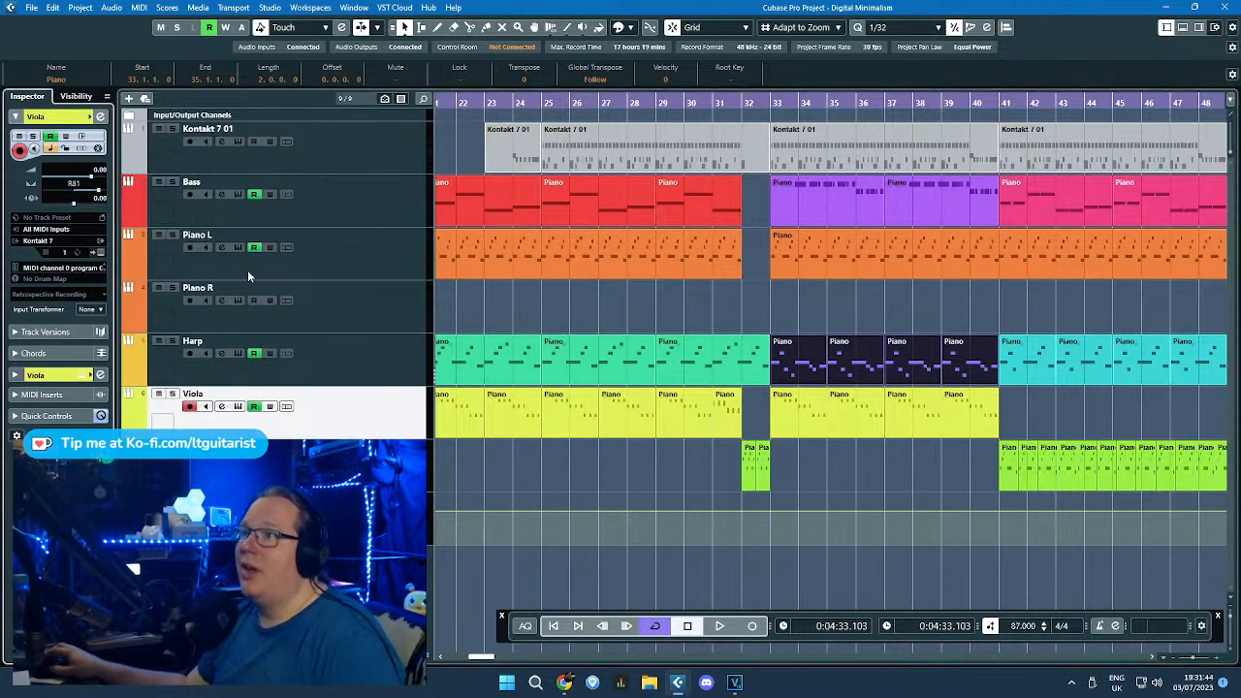
pyautogui.click(328, 349)
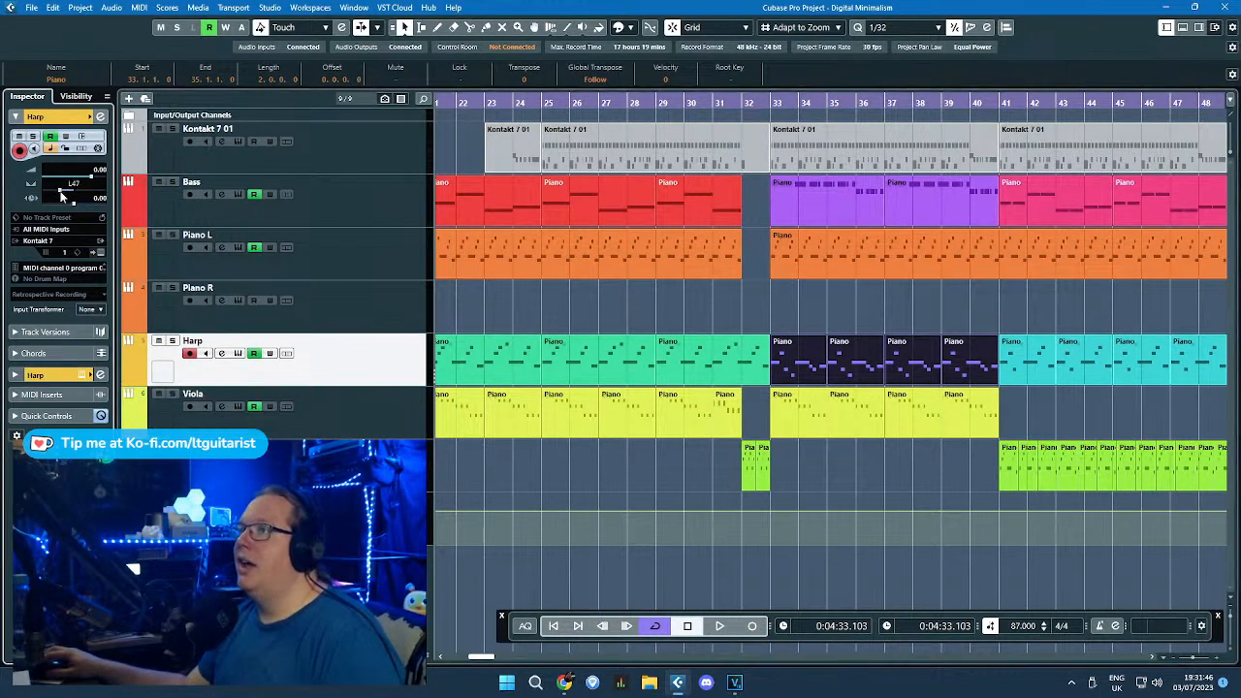
pyautogui.click(667, 299)
# Step: Review the Bass parts starting at bars 33 and 41 and the Harp parts between bars 41 and 49
pyautogui.click(812, 213)
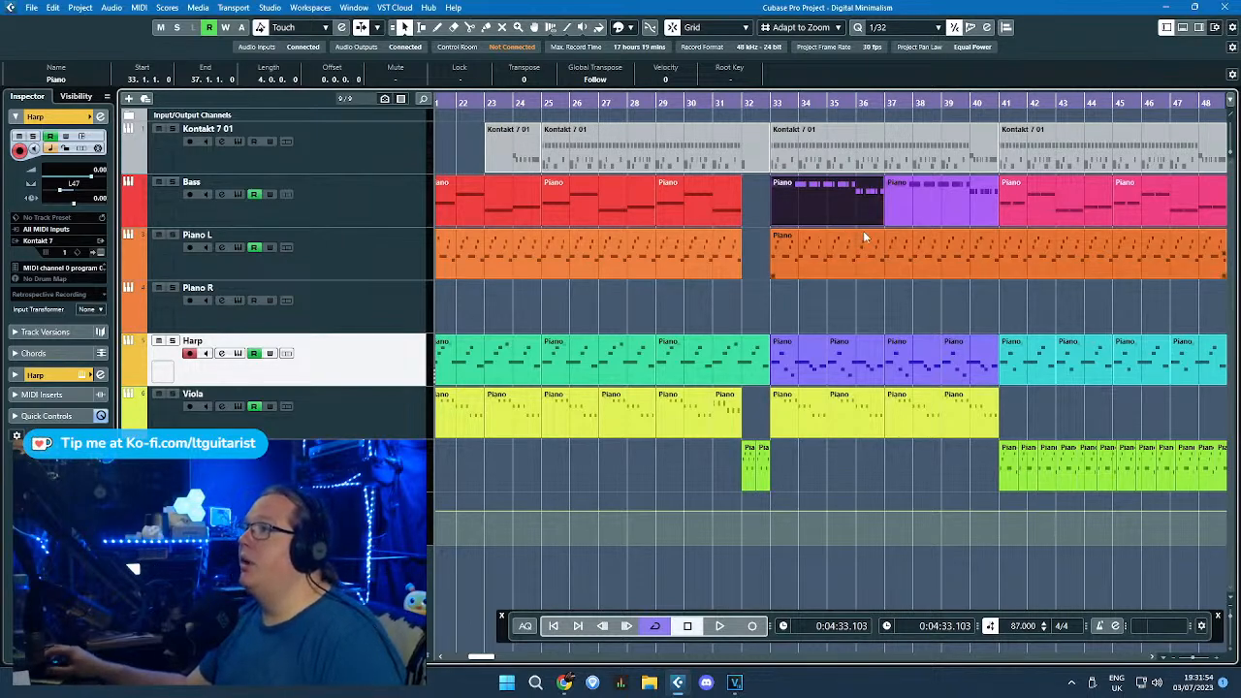
pyautogui.scroll(2, 853, 208)
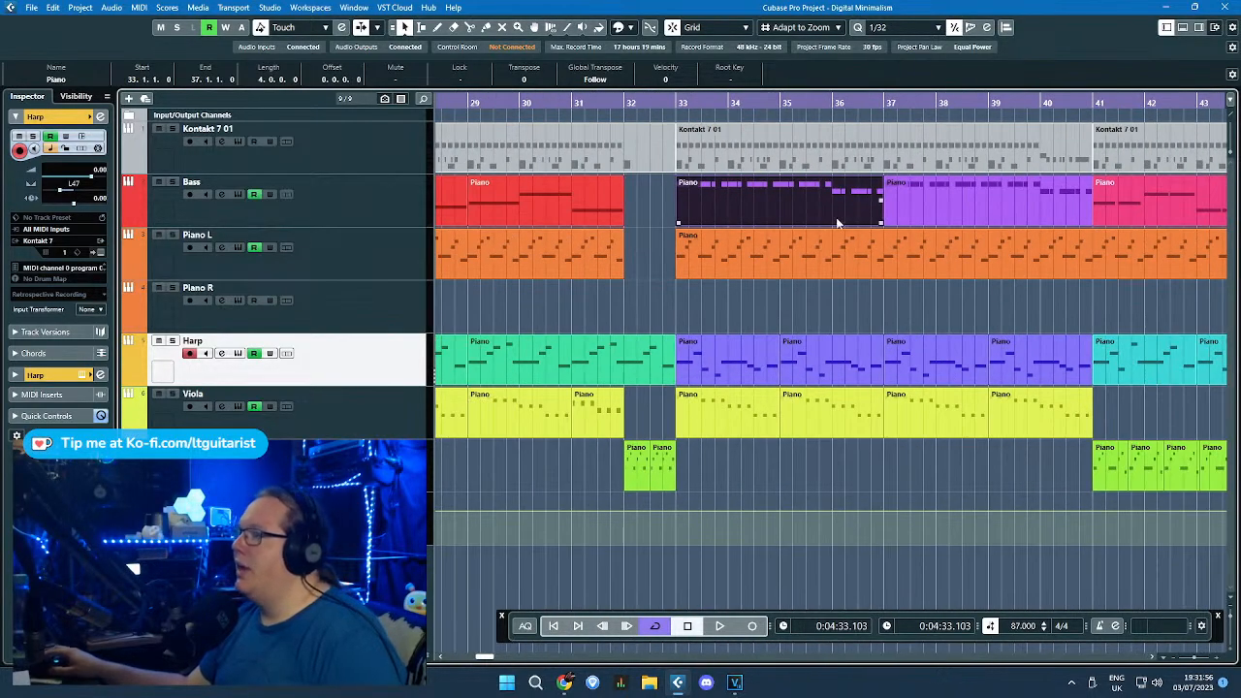
pyautogui.scroll(-2, 843, 221)
pyautogui.moveTo(1010, 303); pyautogui.dragTo(906, 312)
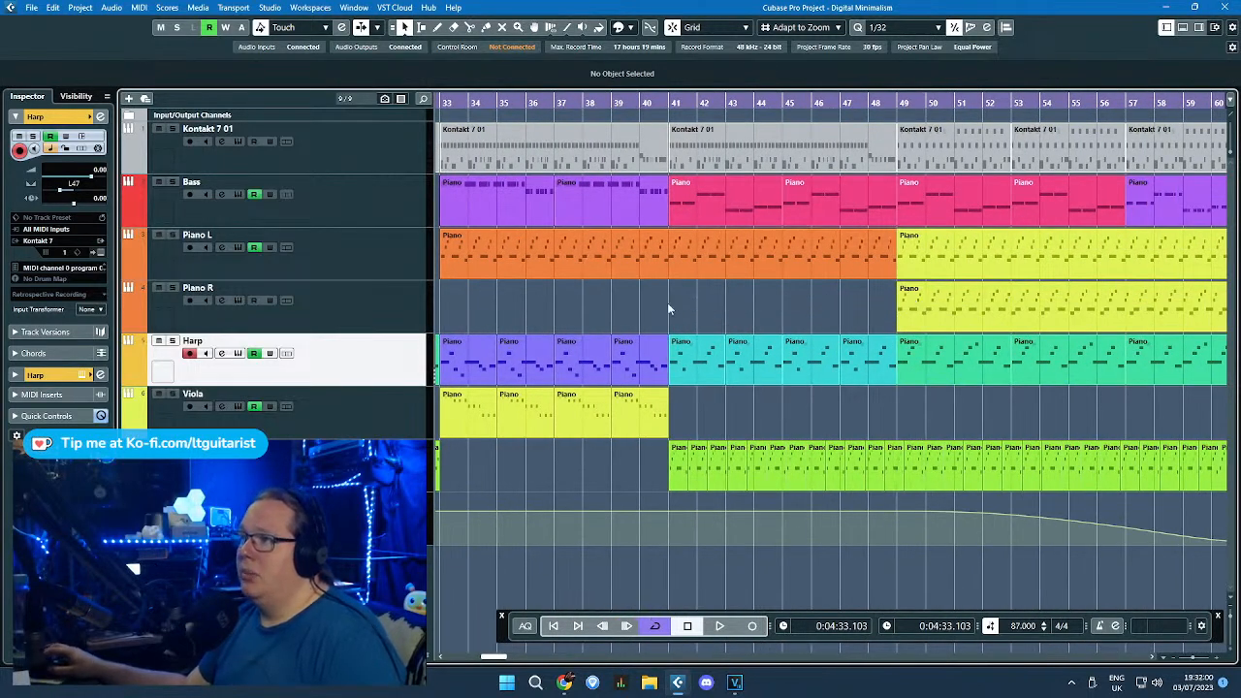
pyautogui.click(687, 220)
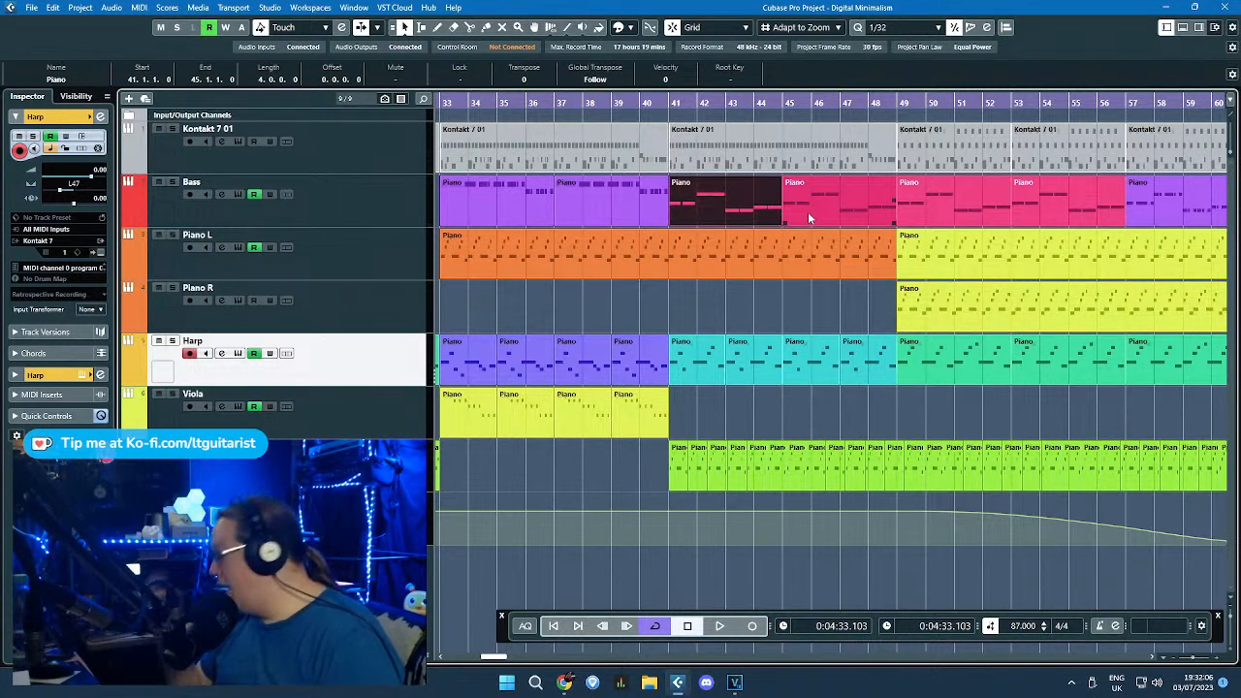
pyautogui.scroll(5, 675, 262)
pyautogui.scroll(-4, 675, 262)
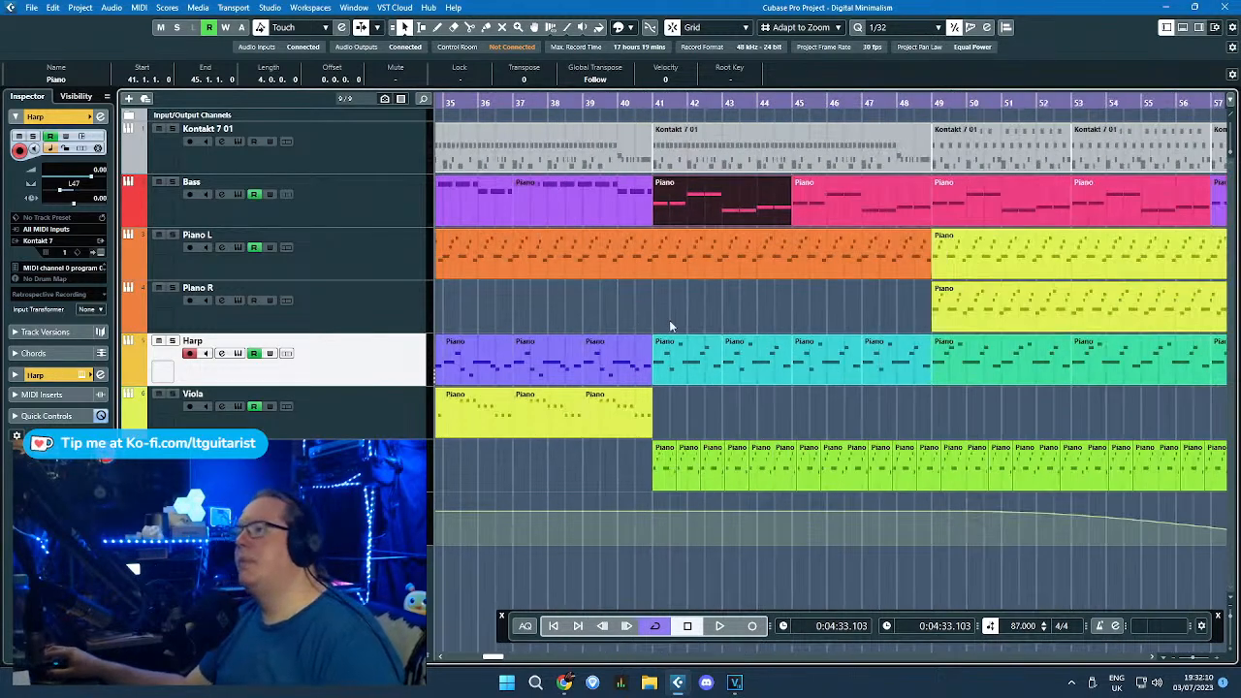
pyautogui.scroll(-4, 669, 325)
pyautogui.scroll(2, 684, 330)
pyautogui.scroll(3, 683, 325)
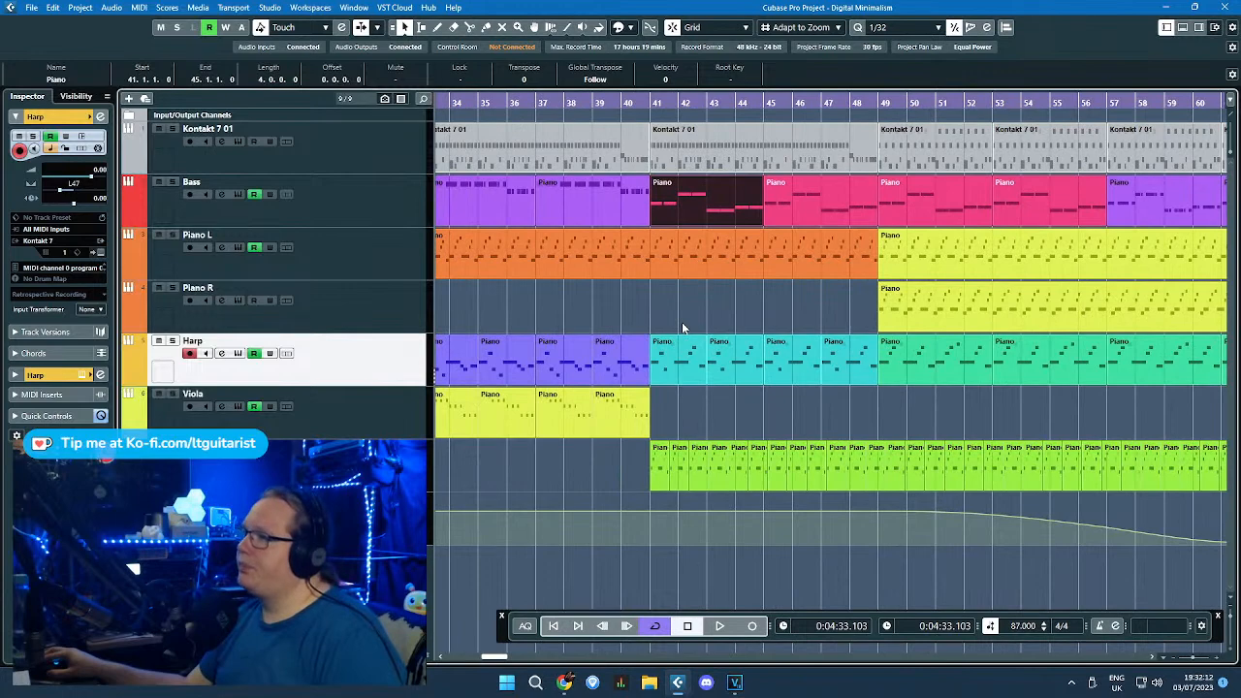
pyautogui.scroll(-2, 681, 321)
pyautogui.moveTo(683, 326); pyautogui.dragTo(765, 405)
pyautogui.moveTo(675, 398); pyautogui.dragTo(773, 346)
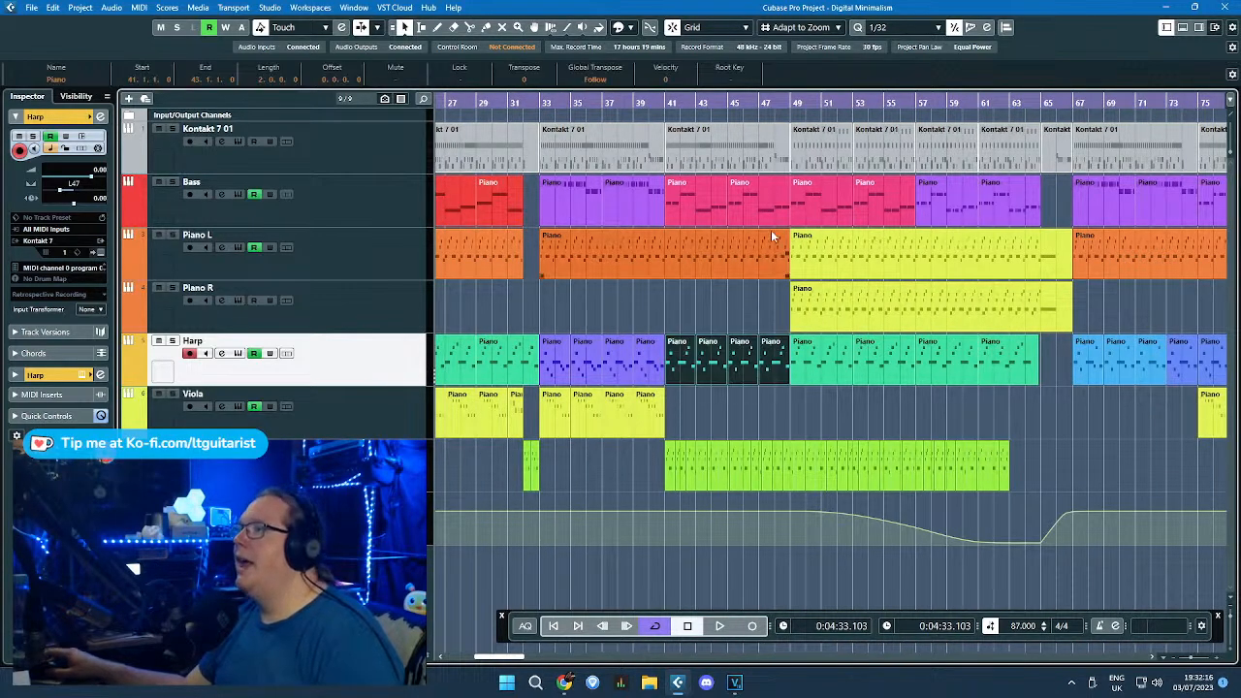
# Step: Review the section from bar 49 to bar 67, including its first Bass part and the Harp parts
pyautogui.click(816, 221)
pyautogui.scroll(1, 842, 260)
pyautogui.scroll(-2, 843, 272)
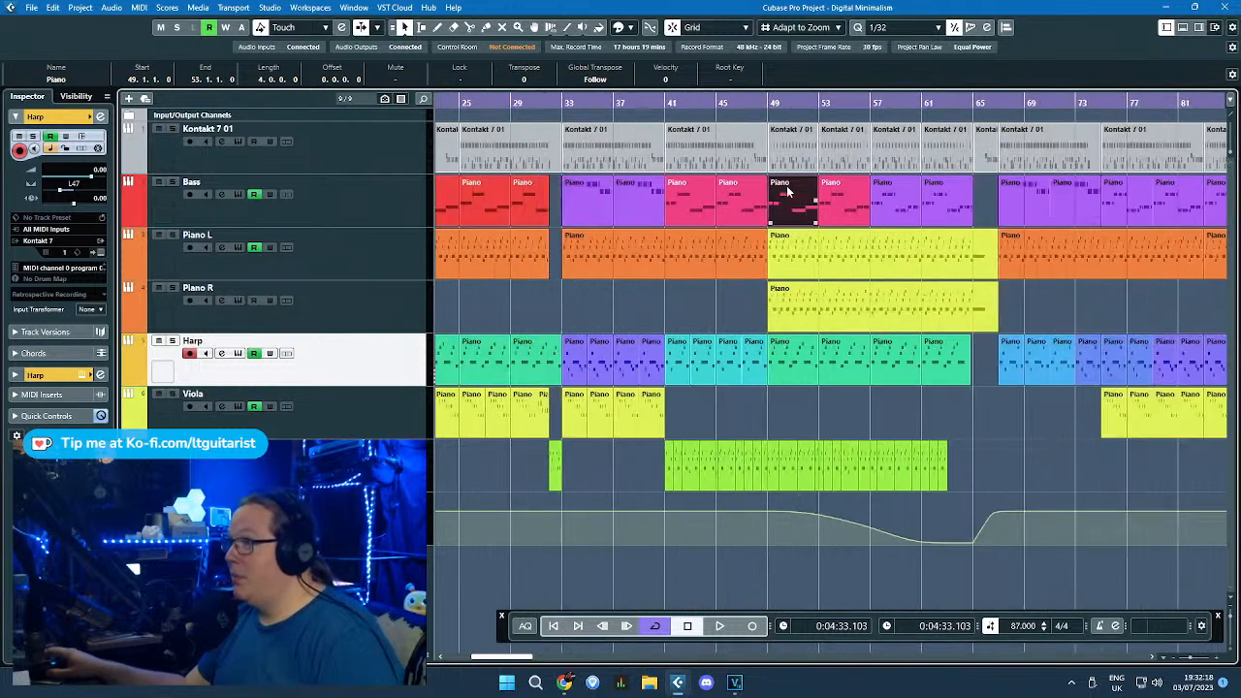
pyautogui.click(896, 406)
pyautogui.scroll(2, 882, 368)
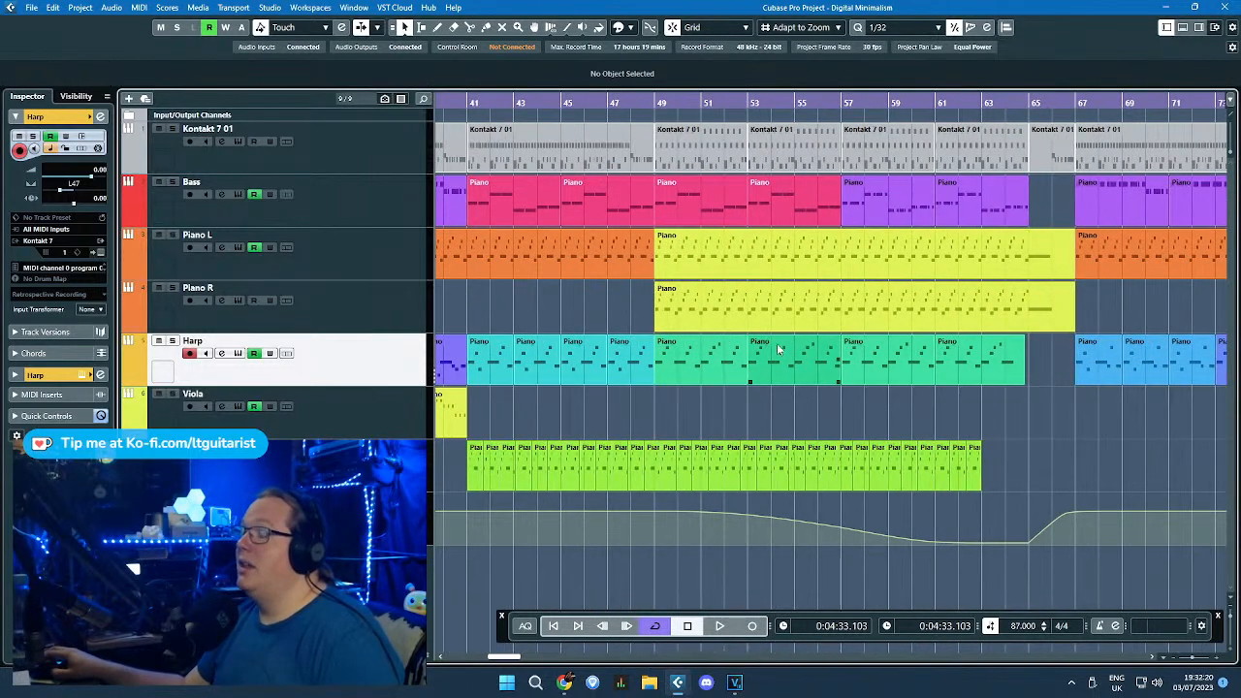
pyautogui.scroll(-2, 904, 359)
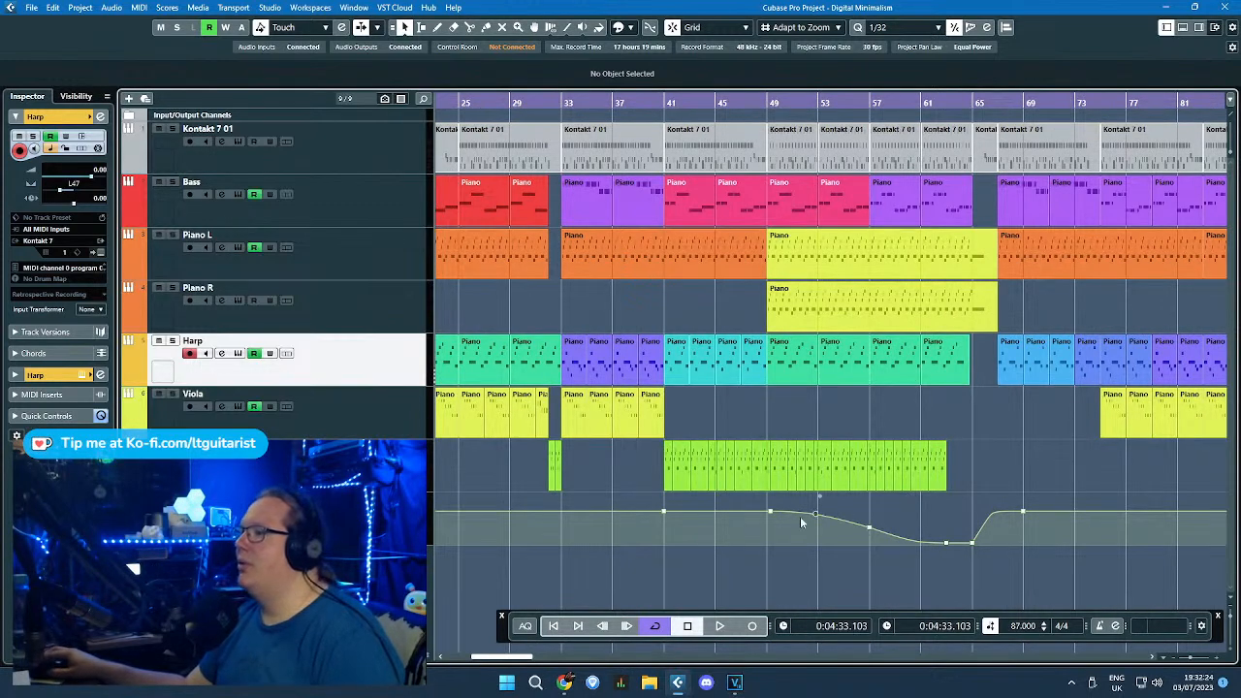
# Step: Review the Piano L part at bar 67 and the Bass parts between bars 67 and 79
pyautogui.scroll(-1, 971, 509)
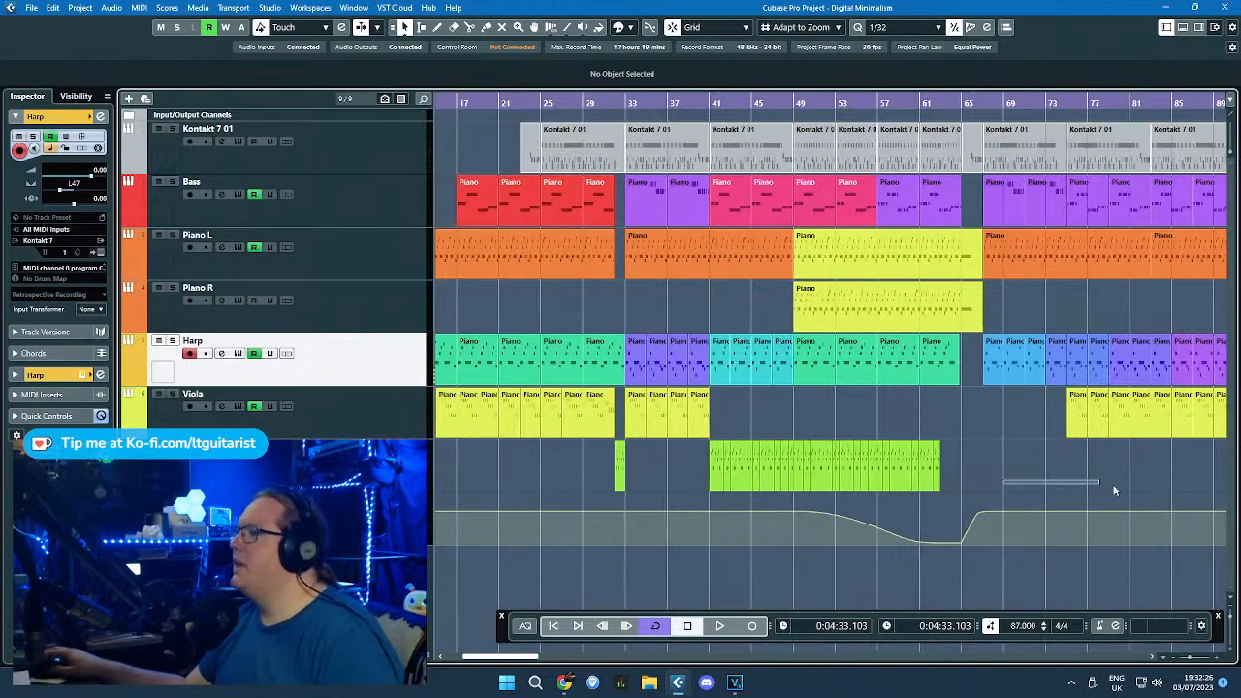
pyautogui.hscroll(5, 1182, 487)
pyautogui.scroll(2, 899, 476)
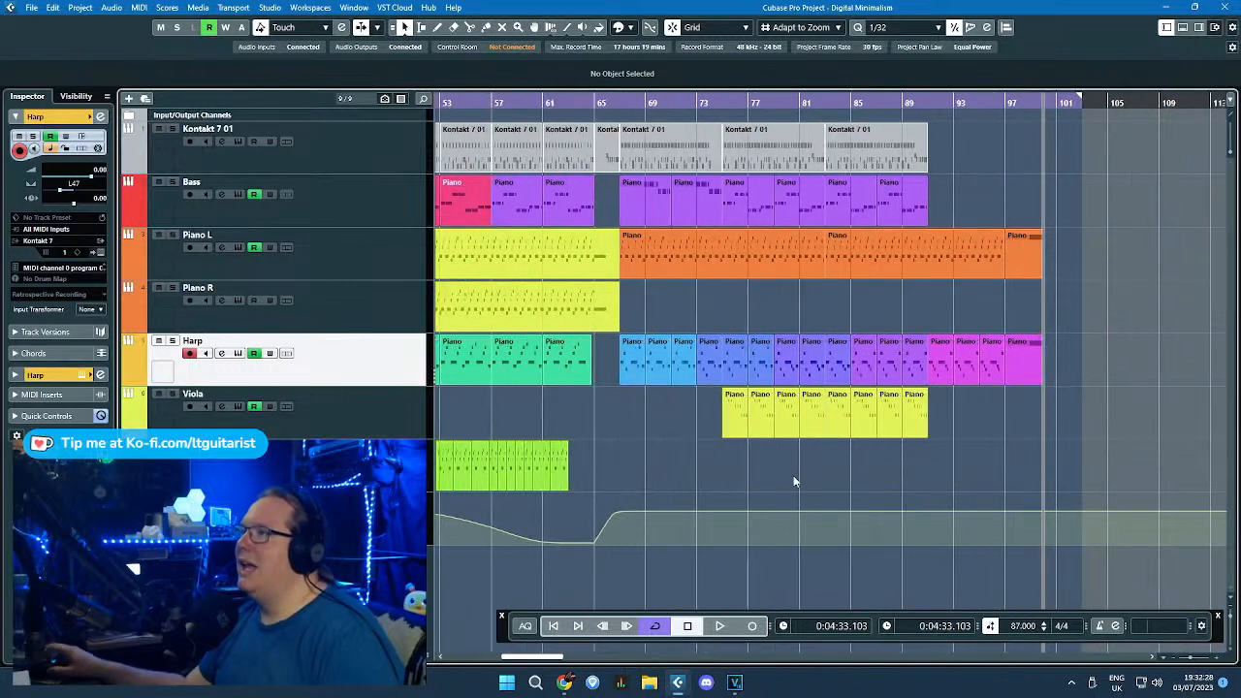
pyautogui.scroll(1, 676, 447)
pyautogui.click(638, 269)
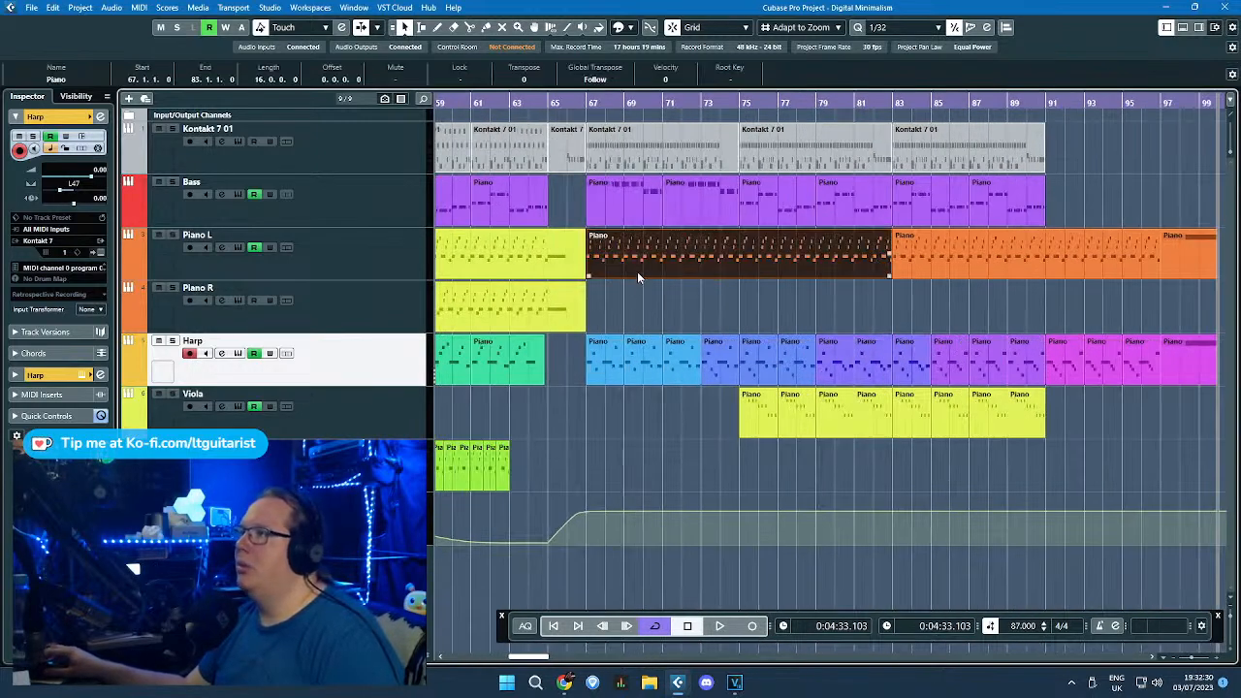
pyautogui.click(569, 195)
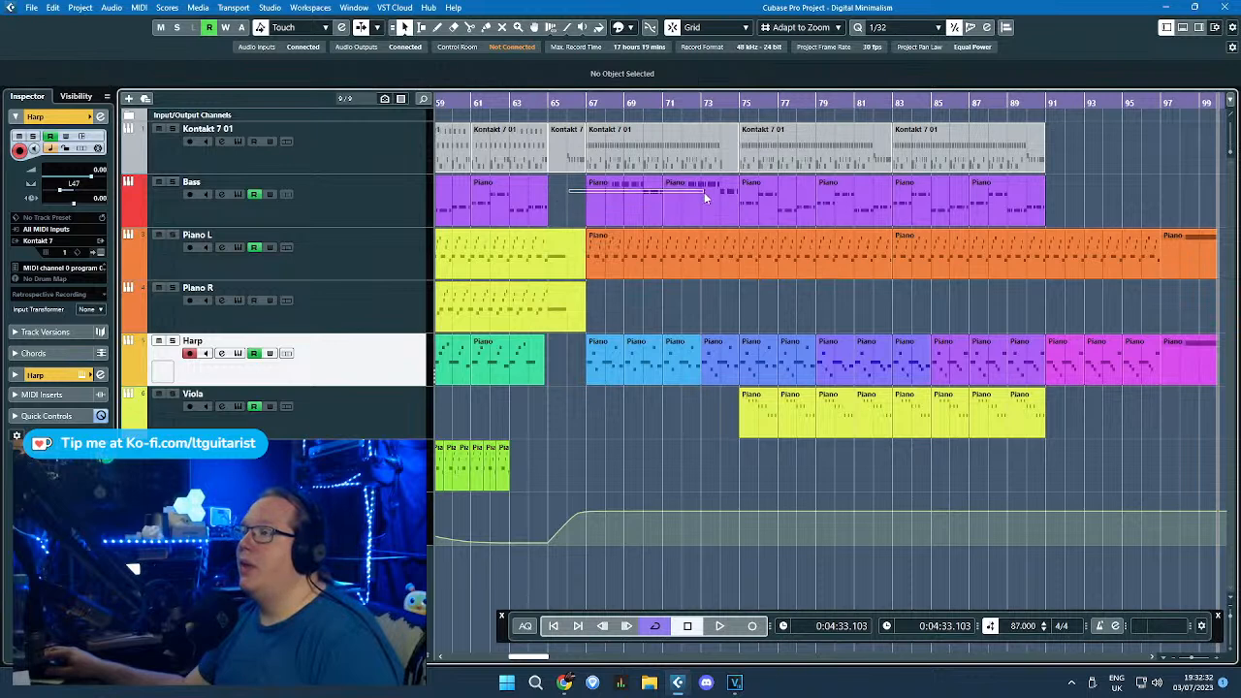
pyautogui.moveTo(704, 192); pyautogui.dragTo(705, 194)
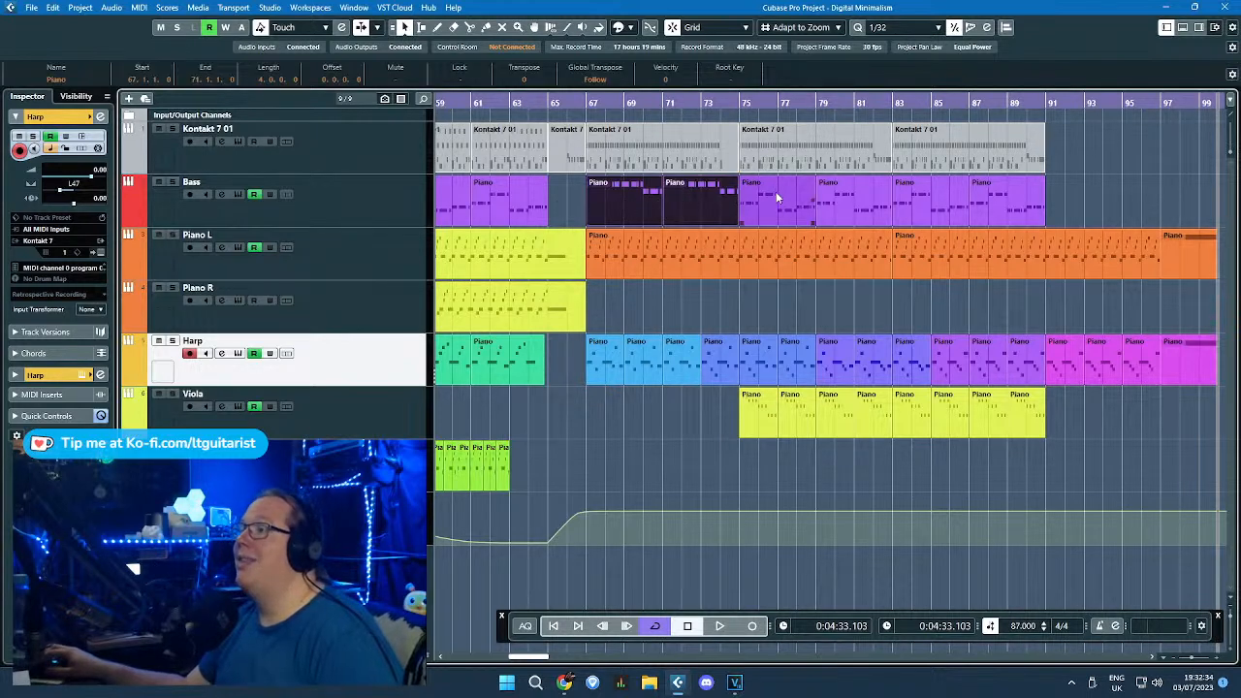
pyautogui.click(776, 194)
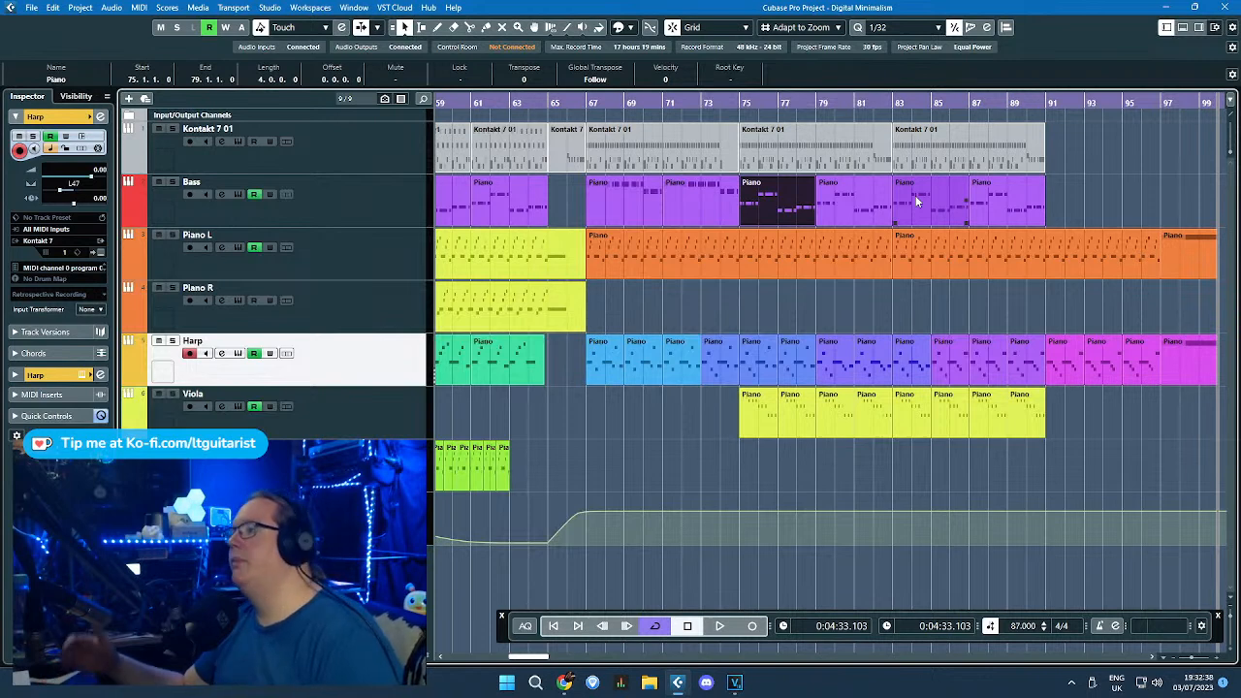
# Step: Review the closing Harp parts after bar 91 and the last Viola part at bar 89
pyautogui.click(757, 283)
pyautogui.scroll(-1, 772, 289)
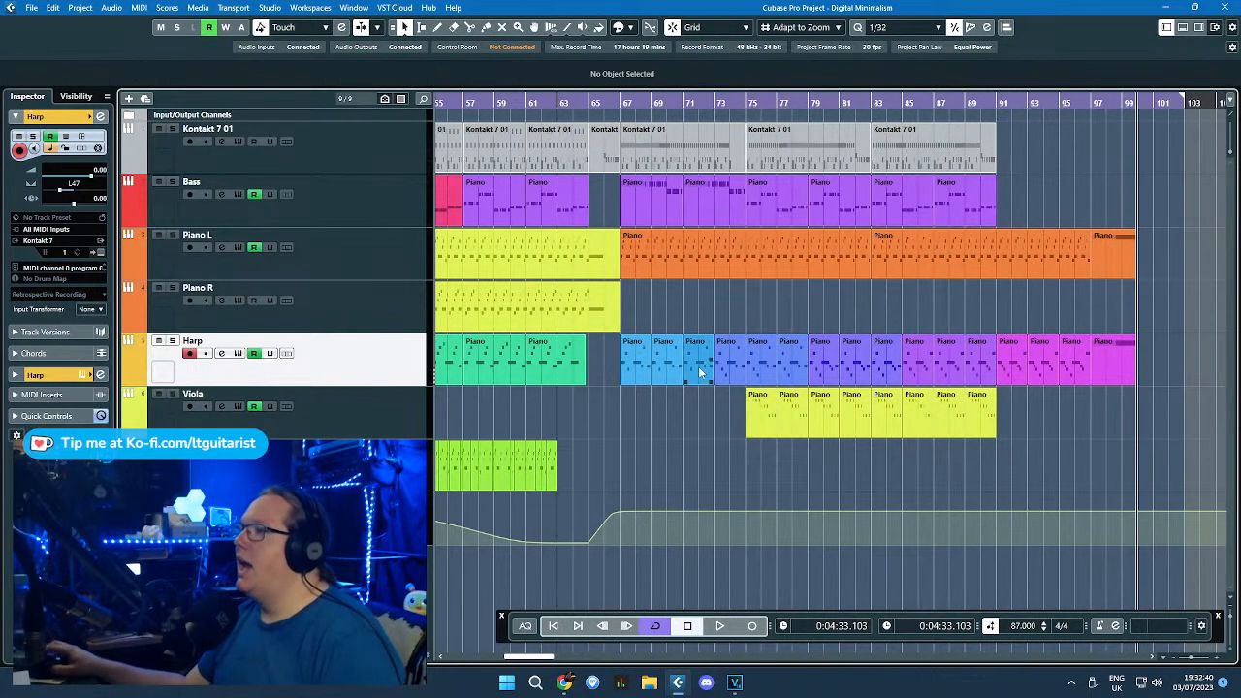
pyautogui.moveTo(992, 363); pyautogui.dragTo(1171, 360)
pyautogui.click(1171, 360)
pyautogui.scroll(1, 1093, 417)
pyautogui.moveTo(1066, 430); pyautogui.dragTo(940, 424)
# Step: Move the playhead back to just before bar 5 and play the arrangement from there
pyautogui.scroll(-4, 1000, 427)
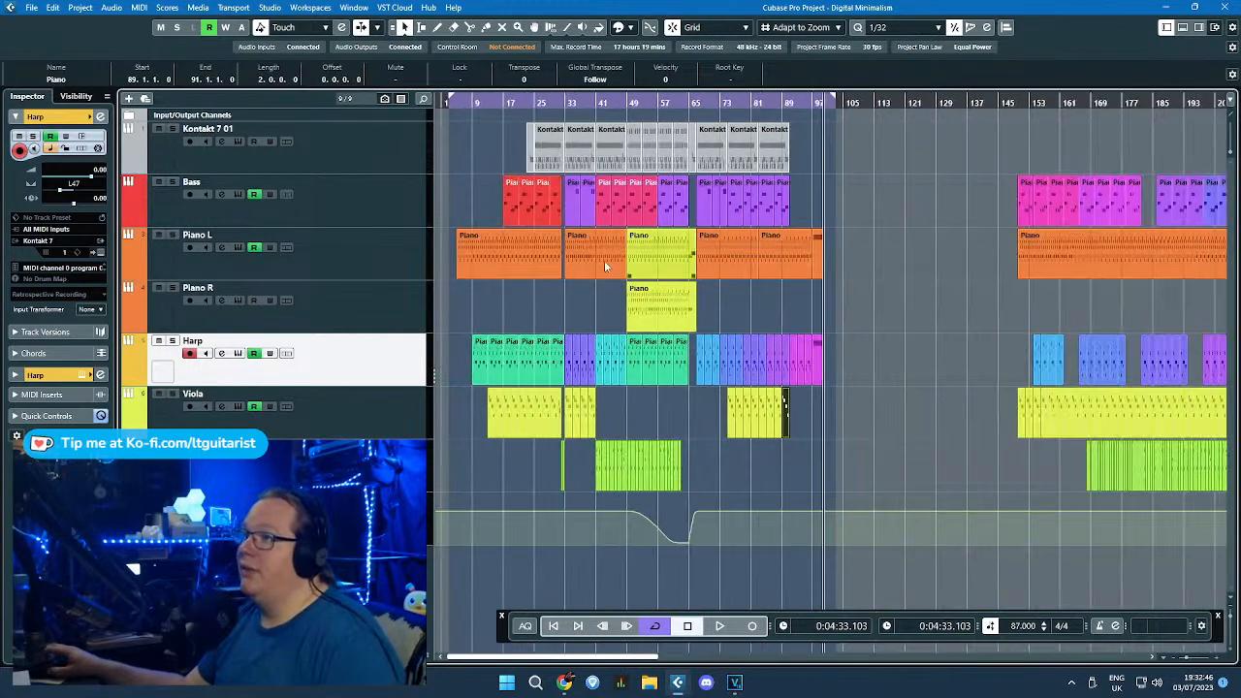
pyautogui.scroll(-3, 832, 314)
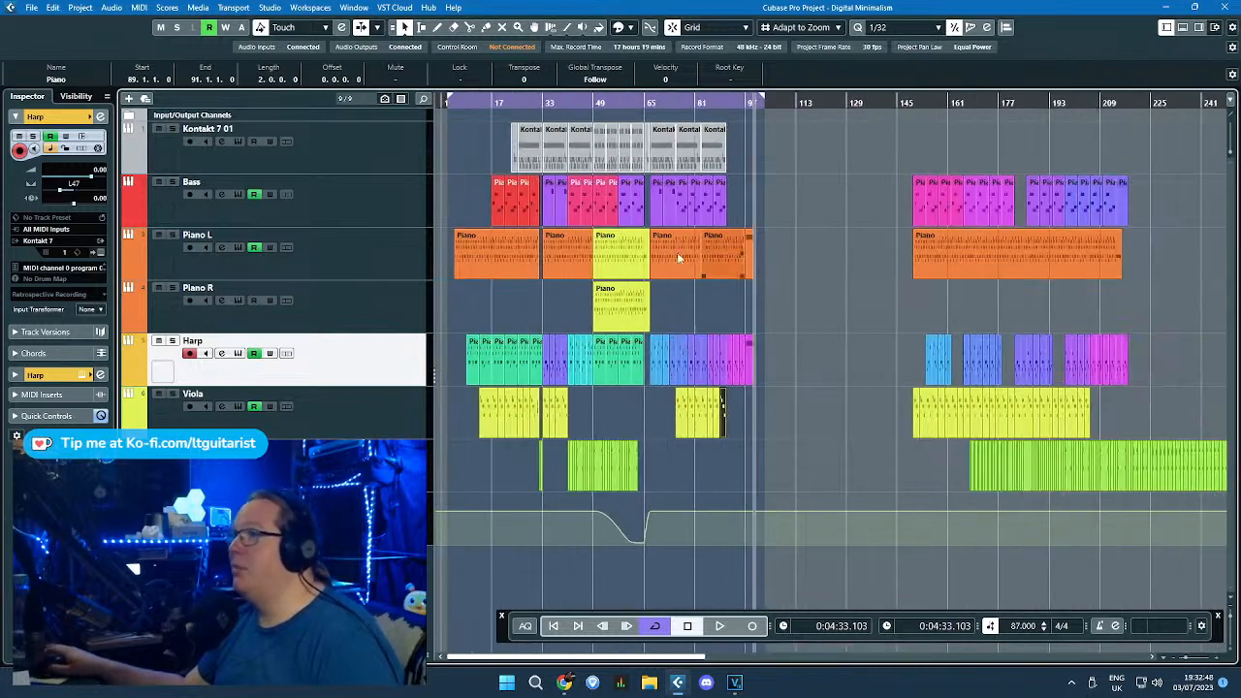
pyautogui.moveTo(455, 105); pyautogui.dragTo(449, 112)
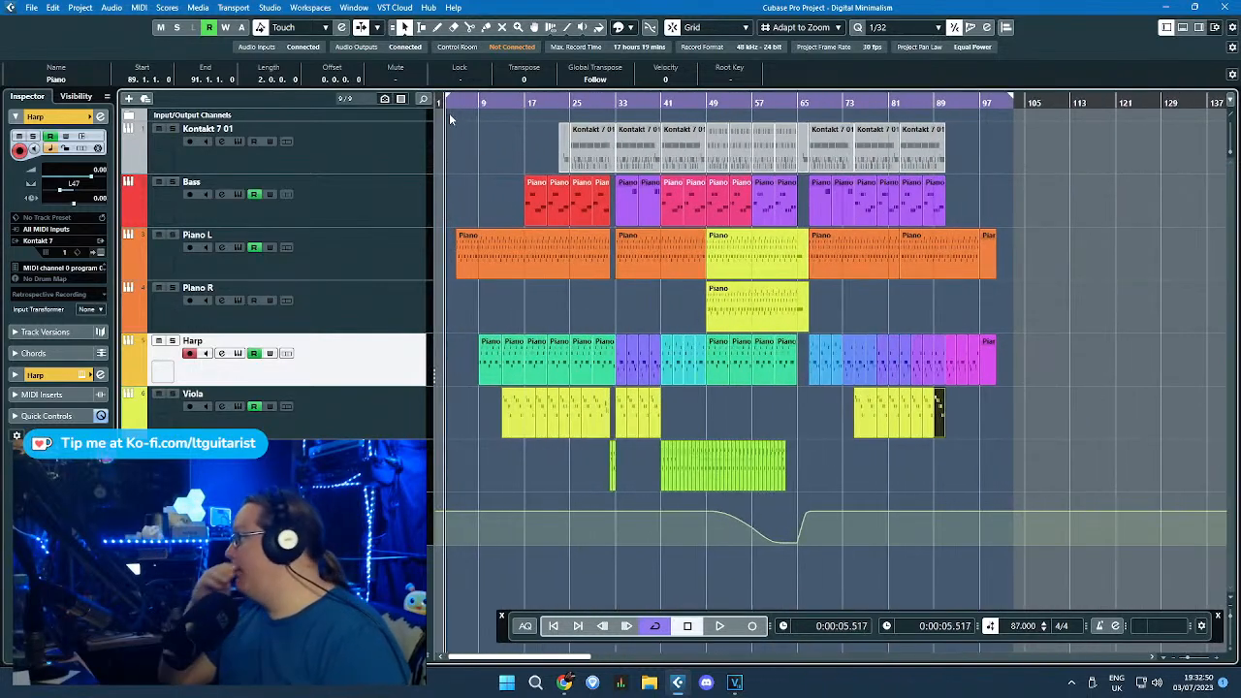
pyautogui.scroll(4, 446, 157)
pyautogui.click(443, 153)
pyautogui.click(479, 104)
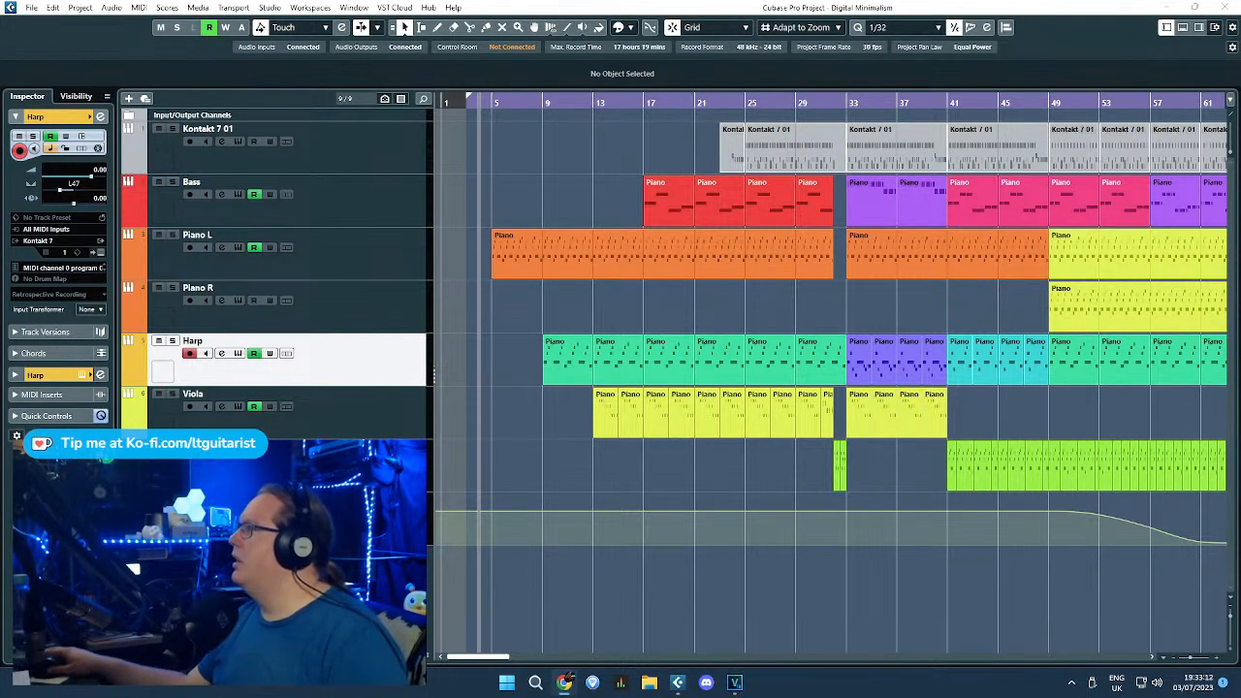
pyautogui.press('F2')
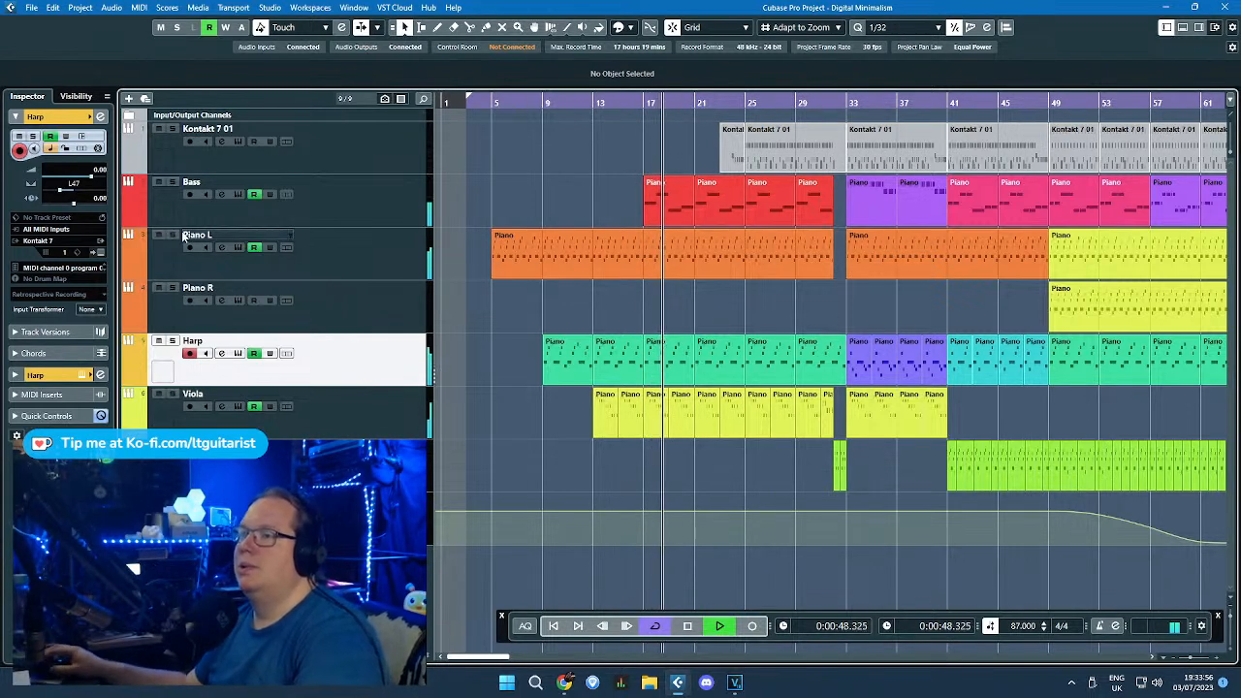
# Step: Reveal the channel equalizer and set Piano L's EQ band 2 to -10.0 dB at 20.0 Hz
pyautogui.click(35, 374)
pyautogui.click(16, 201)
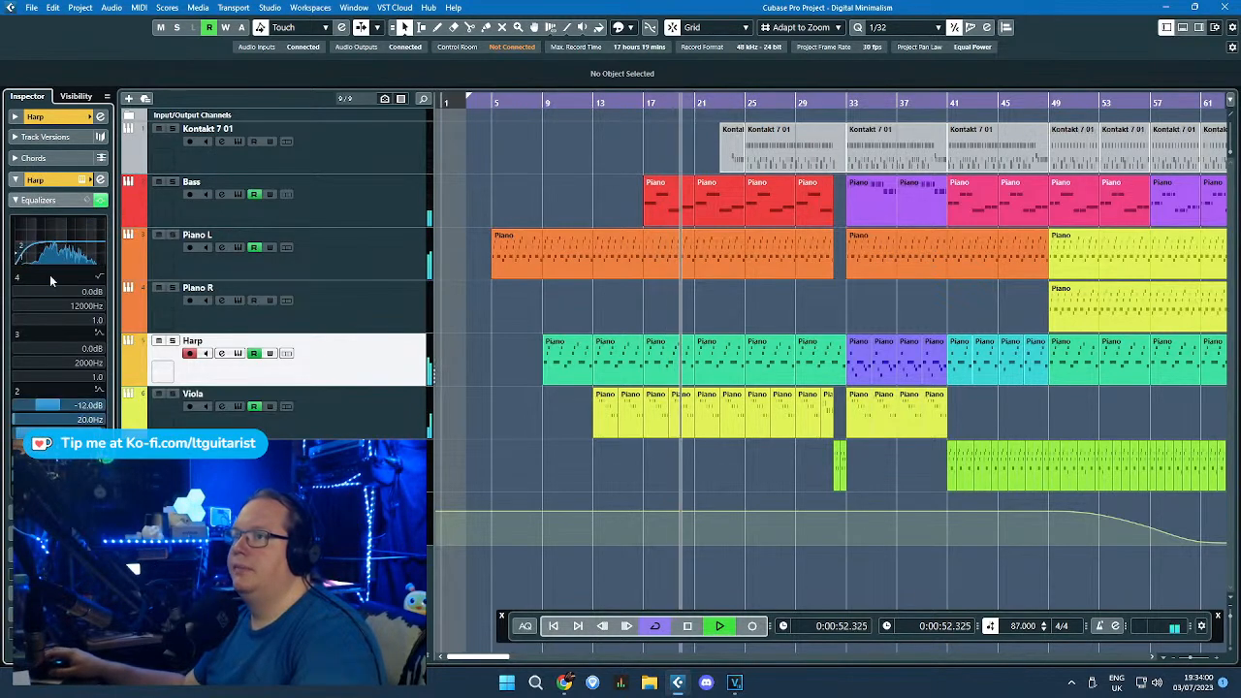
pyautogui.press('Down')
pyautogui.press('Up')
pyautogui.press('Up')
pyautogui.press('Up')
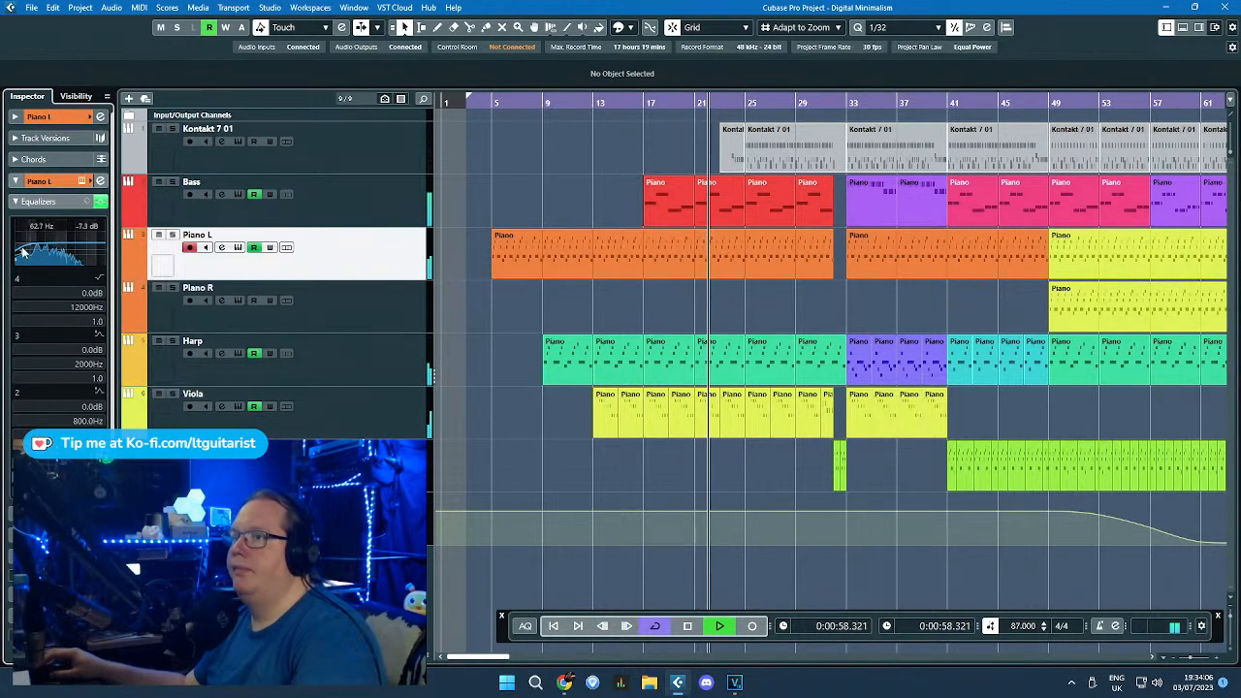
pyautogui.click(32, 252)
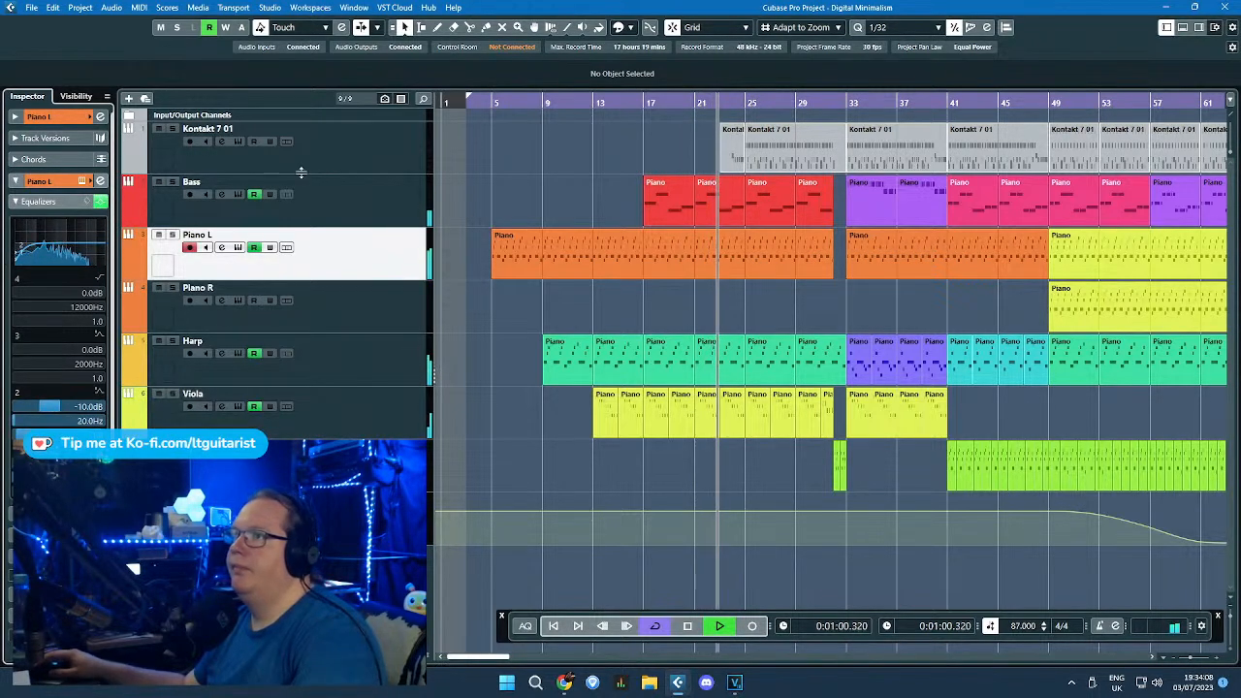
# Step: Check the Bass equalizer and set Piano R's EQ band 2 to -8.7 dB at 20.0 Hz
pyautogui.click(348, 198)
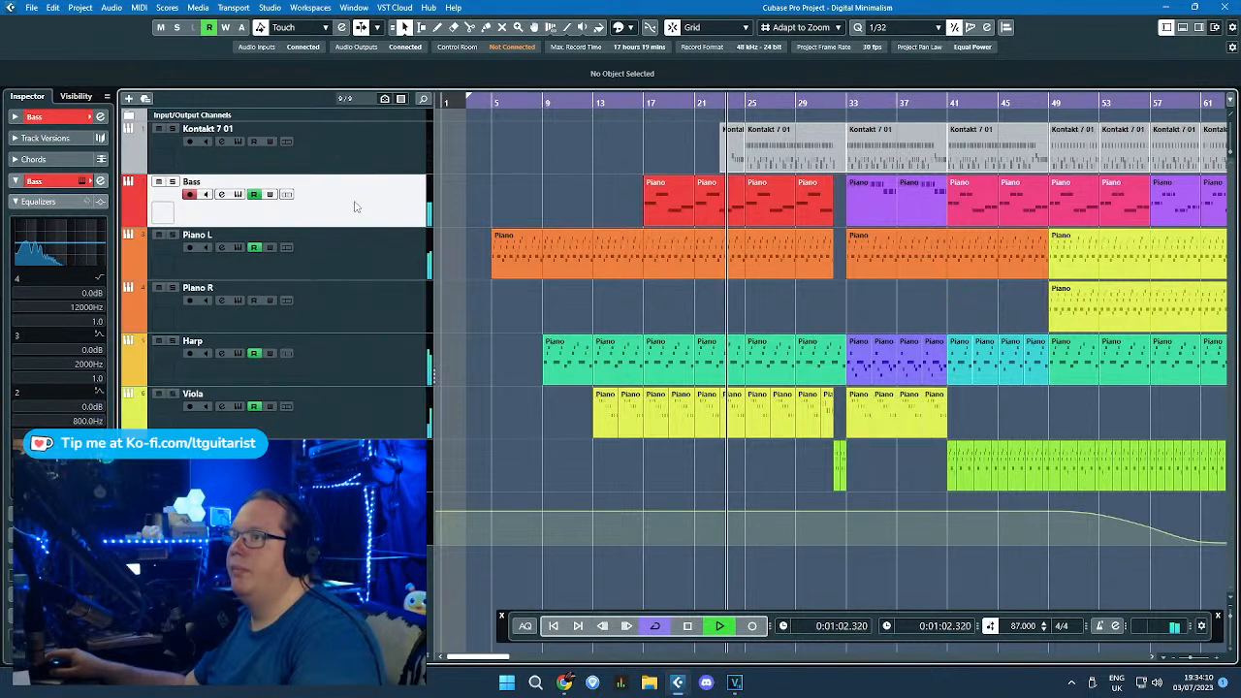
pyautogui.click(382, 268)
pyautogui.click(333, 306)
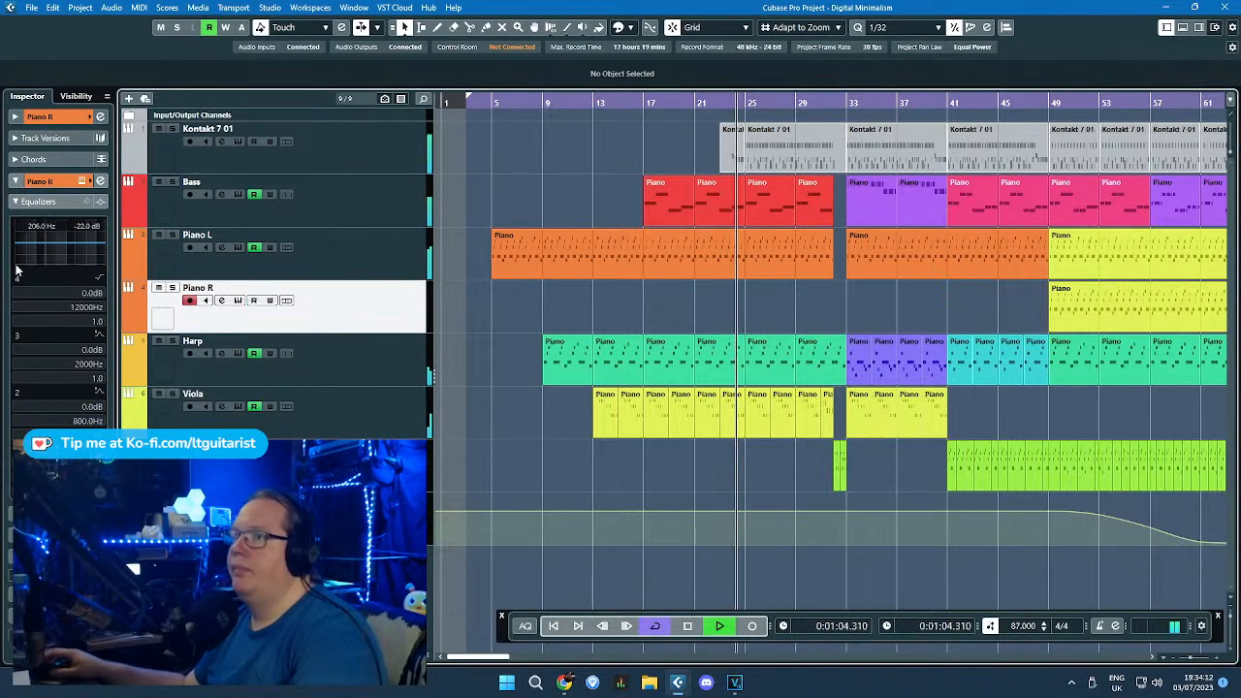
pyautogui.click(18, 260)
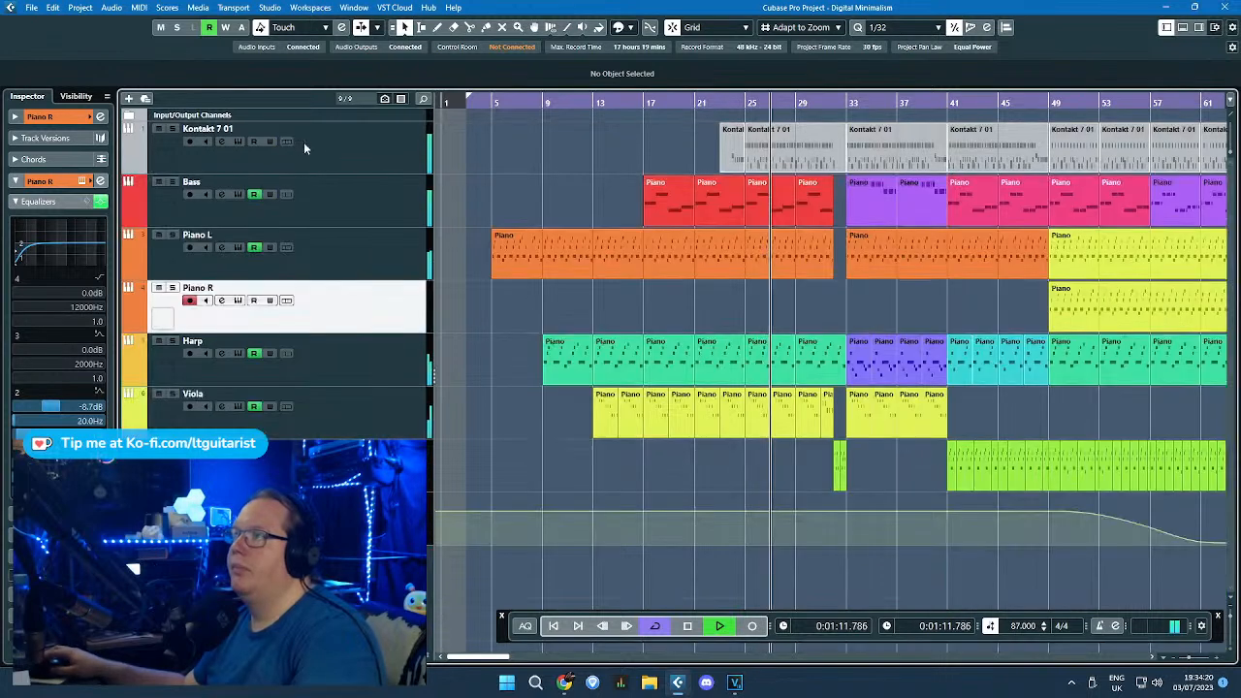
# Step: Lower the Kontakt 7 01 track's volume to -2.19 dB
pyautogui.click(303, 141)
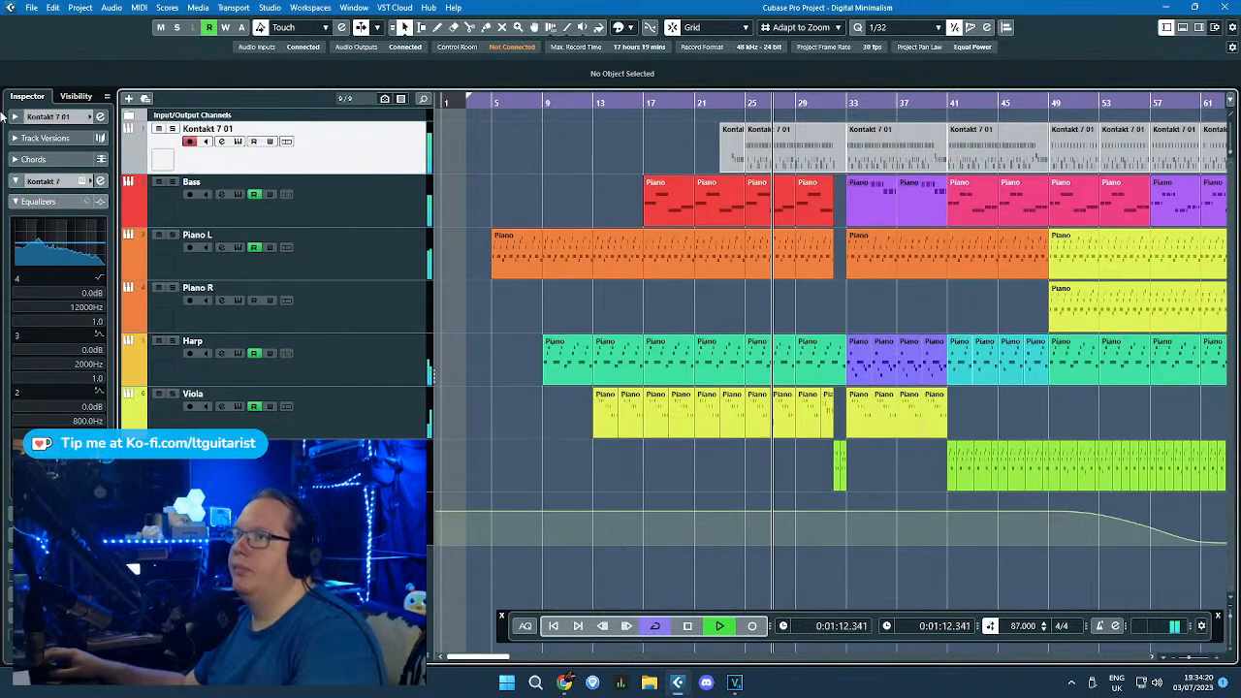
pyautogui.click(24, 116)
pyautogui.moveTo(86, 176); pyautogui.dragTo(84, 178)
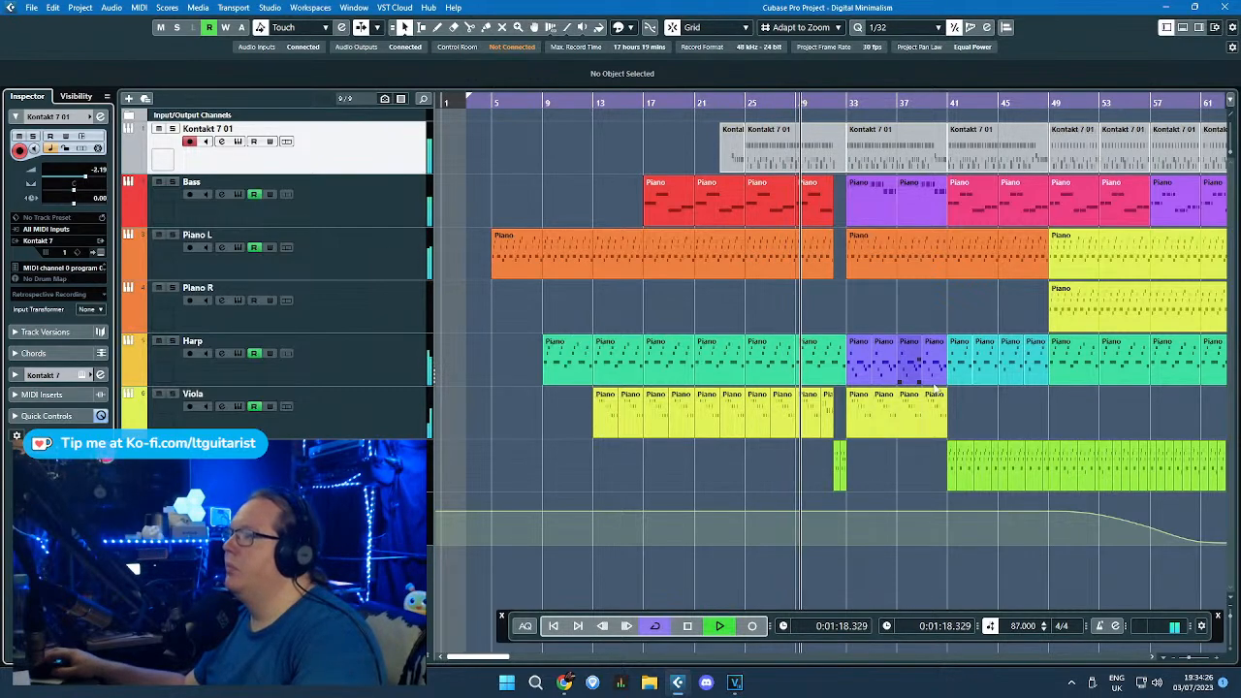
# Step: Toggle Auto-Scroll and follow the playing arrangement through to about bar 78
pyautogui.press('f')
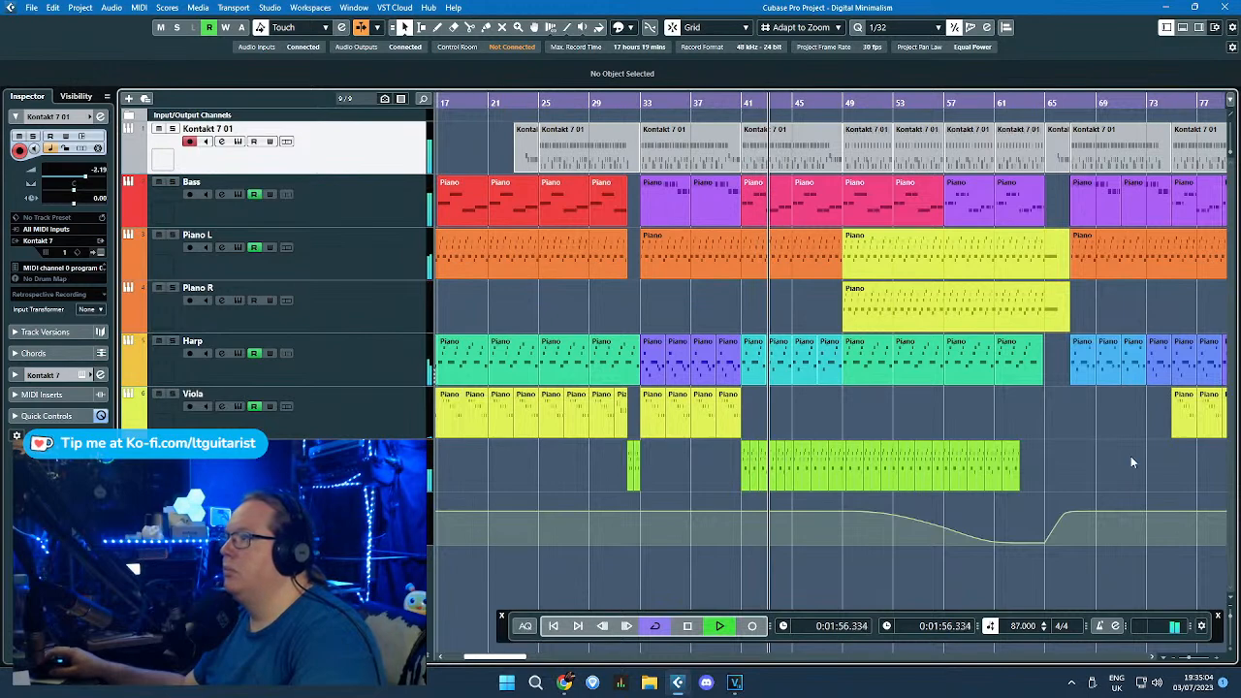
pyautogui.moveTo(1094, 454); pyautogui.dragTo(1229, 460)
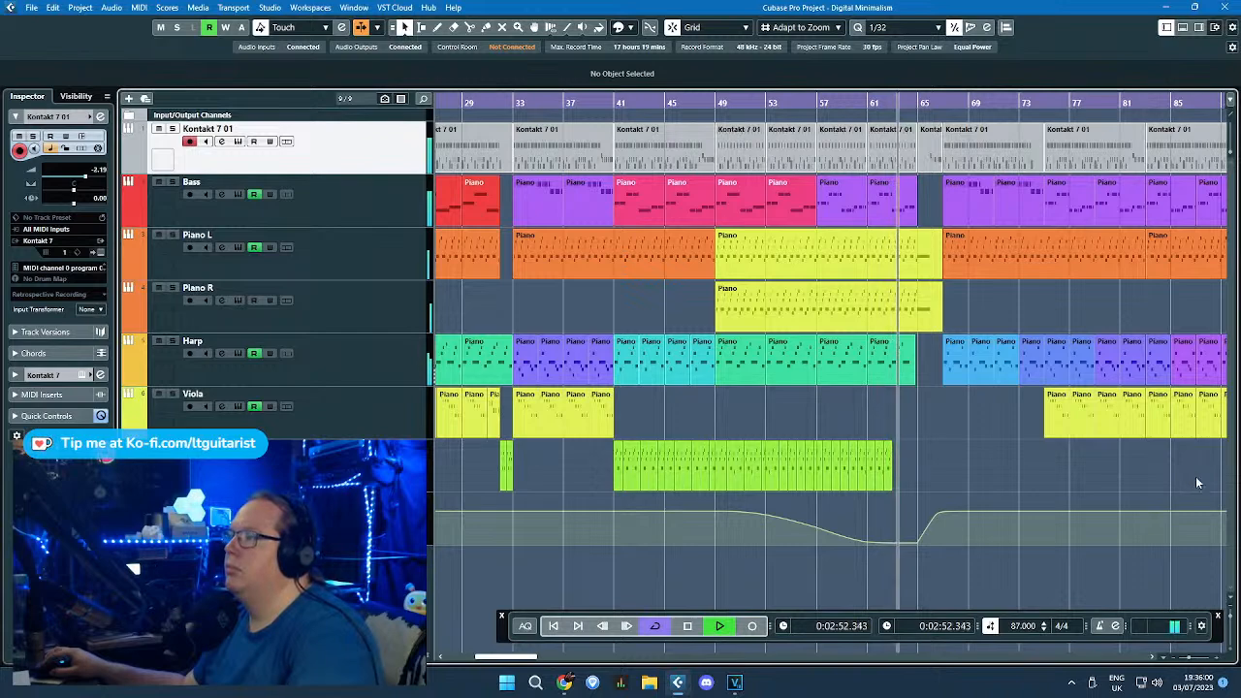
pyautogui.hscroll(4, 1207, 480)
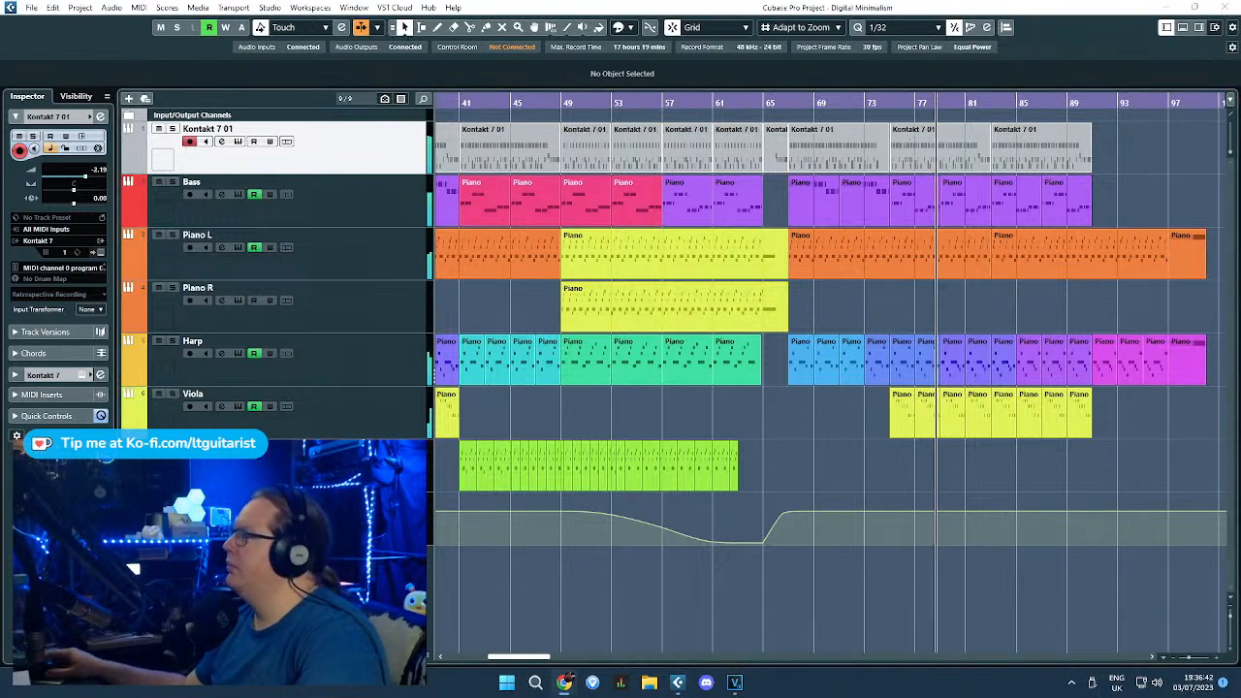
# Step: Play the arrangement through to its end, stop it, and select the Kontakt 7 01 part starting at bar 67
pyautogui.click(1153, 177)
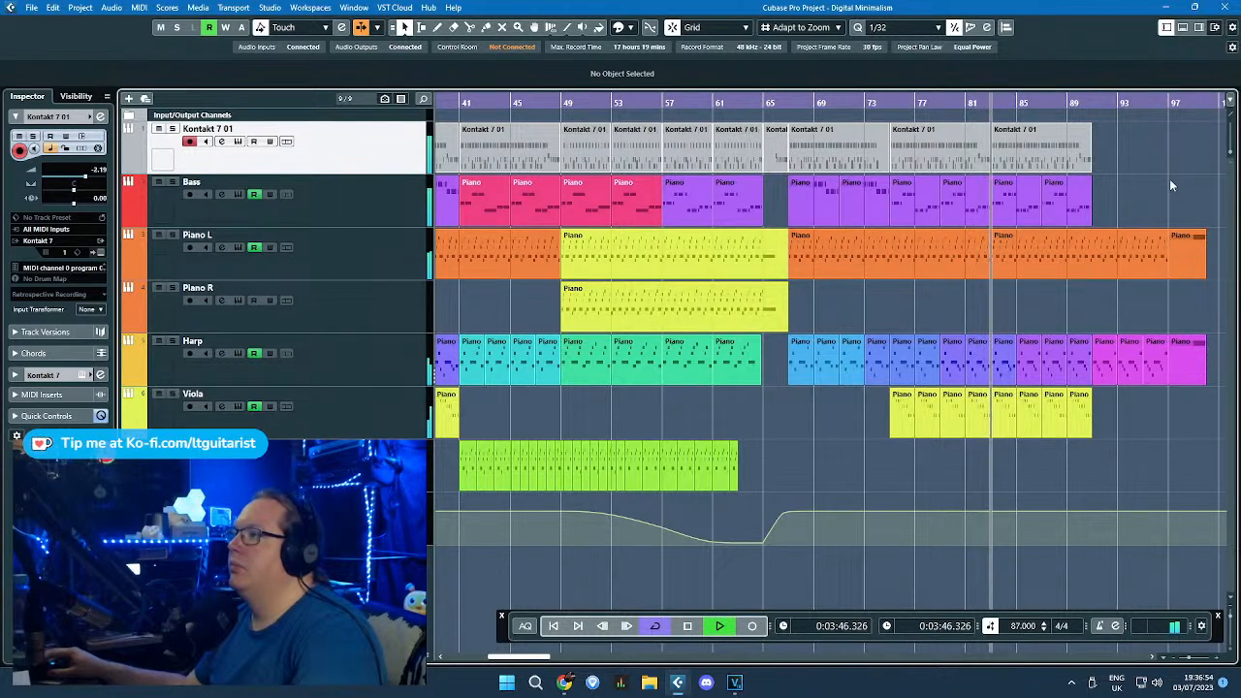
pyautogui.hscroll(4, 1169, 180)
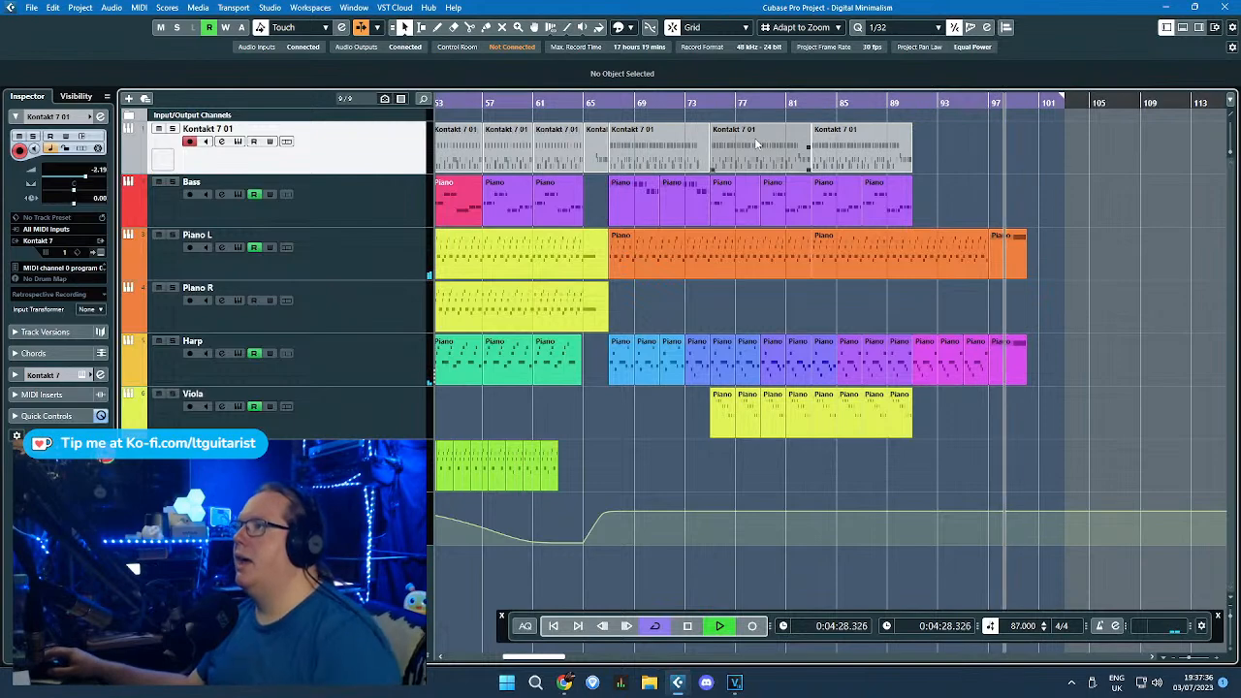
pyautogui.moveTo(701, 105); pyautogui.dragTo(707, 164)
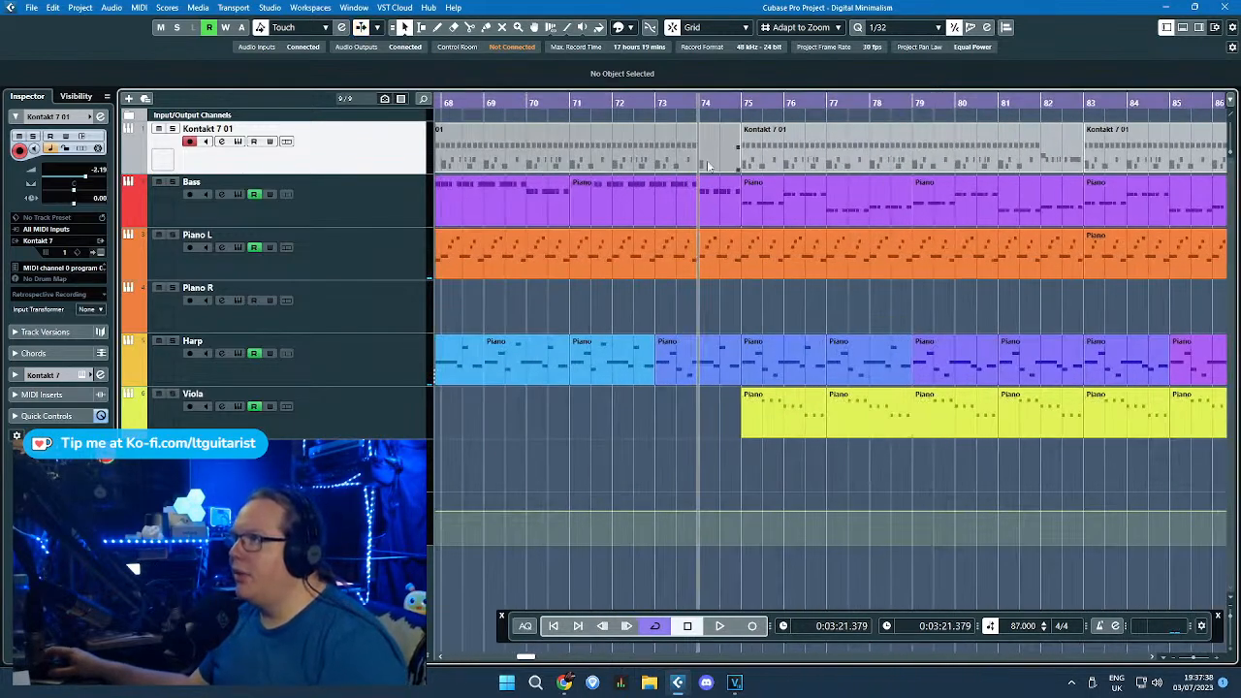
pyautogui.click(708, 163)
pyautogui.scroll(-3, 684, 178)
pyautogui.scroll(-4, 669, 170)
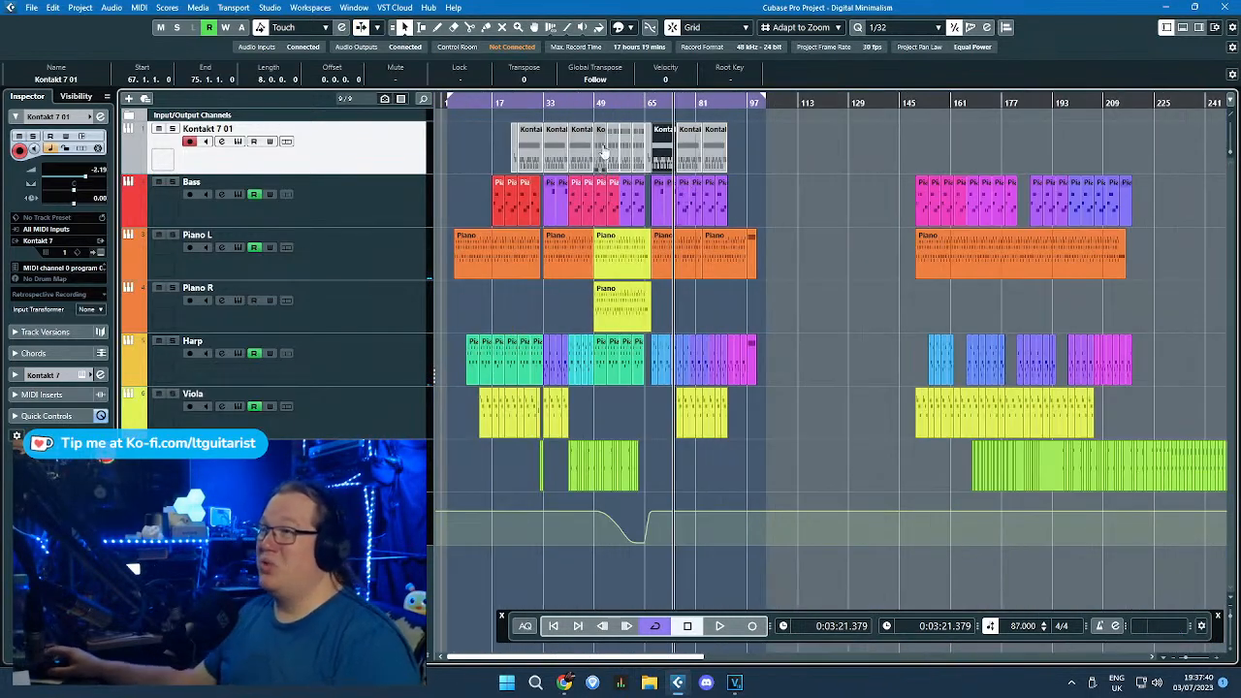
pyautogui.scroll(5, 547, 267)
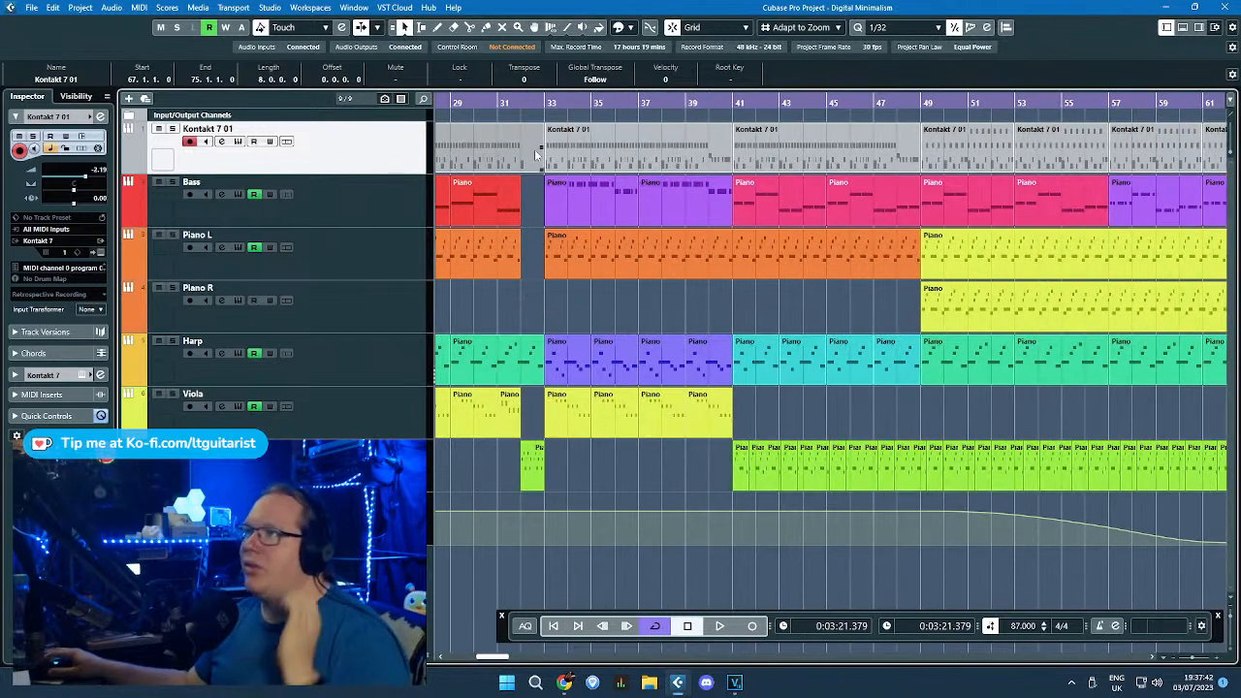
# Step: Solo the Bass track and play it from bar 33, where its purple part begins
pyautogui.click(548, 105)
pyautogui.click(413, 184)
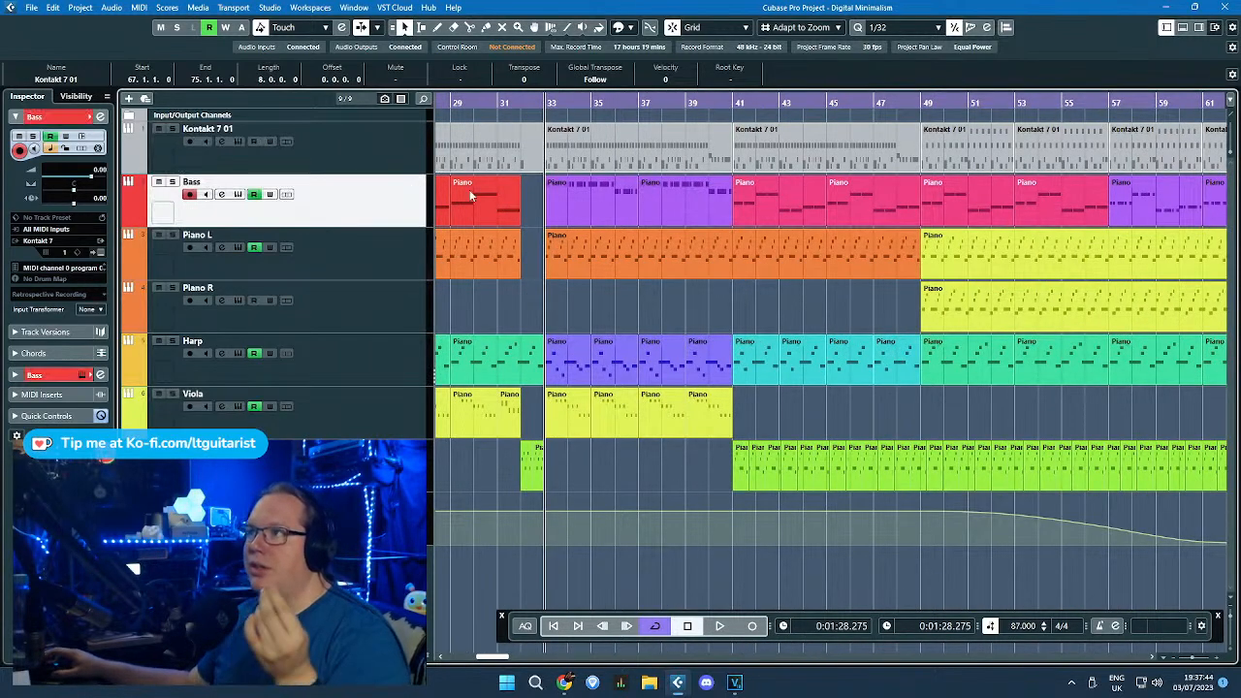
pyautogui.hscroll(-4, 543, 286)
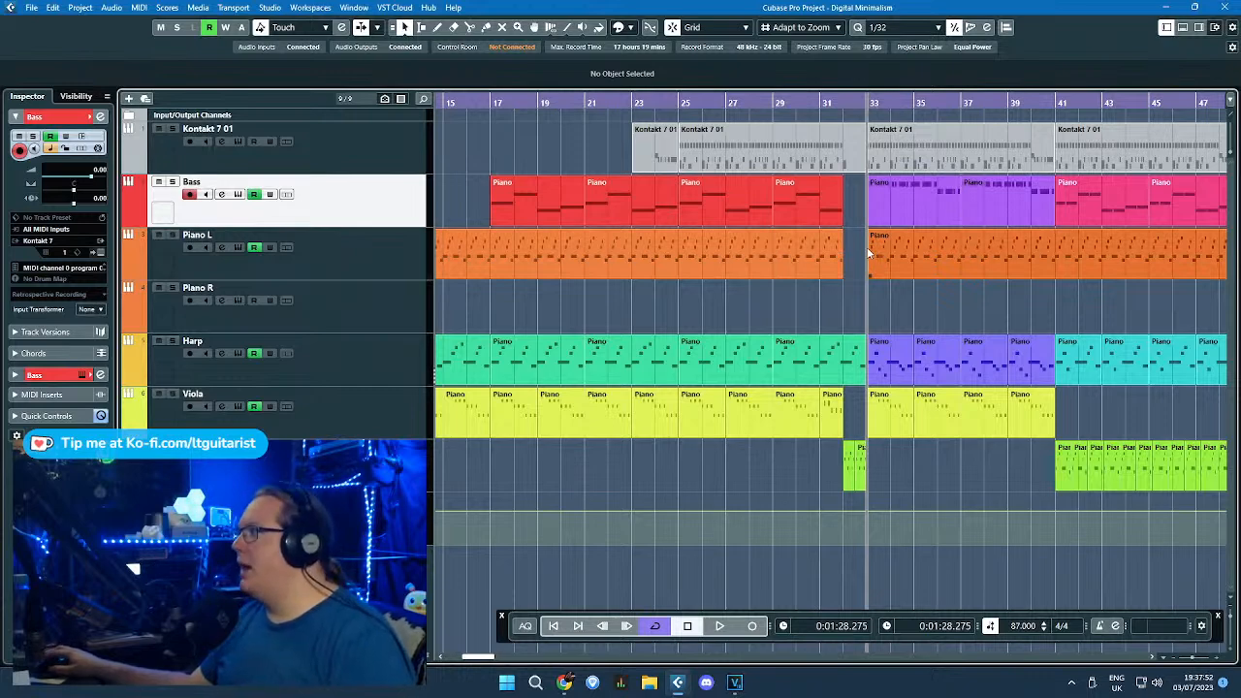
pyautogui.click(888, 206)
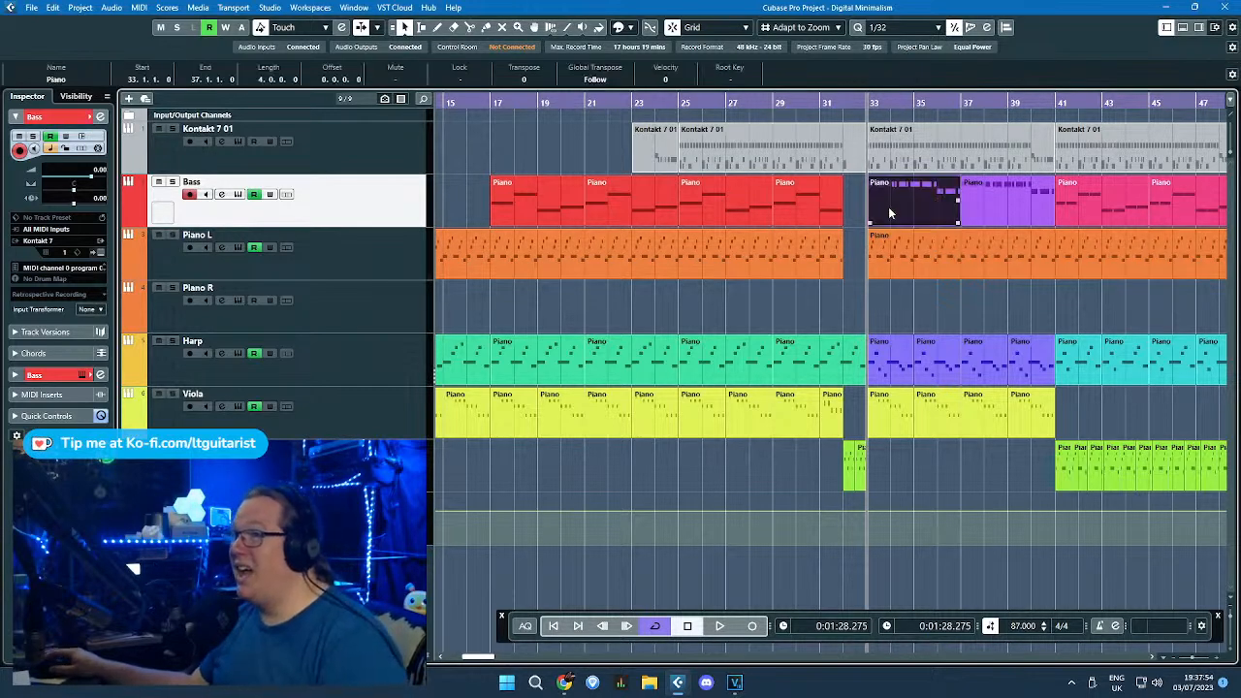
pyautogui.press('s')
pyautogui.press('space')
pyautogui.scroll(3, 946, 277)
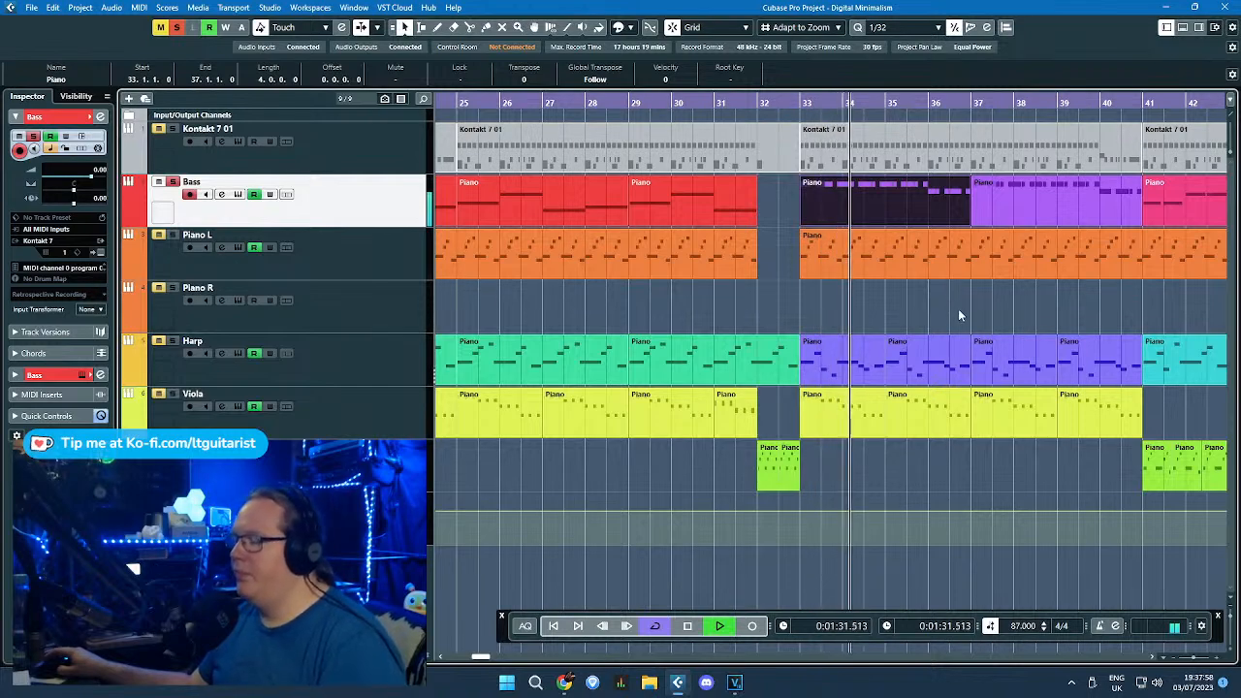
# Step: Unsolo the Bass, listen to the section with all tracks up to about bar 37, and stop playback
pyautogui.moveTo(970, 293); pyautogui.dragTo(1181, 294)
pyautogui.scroll(-1, 1113, 298)
pyautogui.scroll(3, 1114, 298)
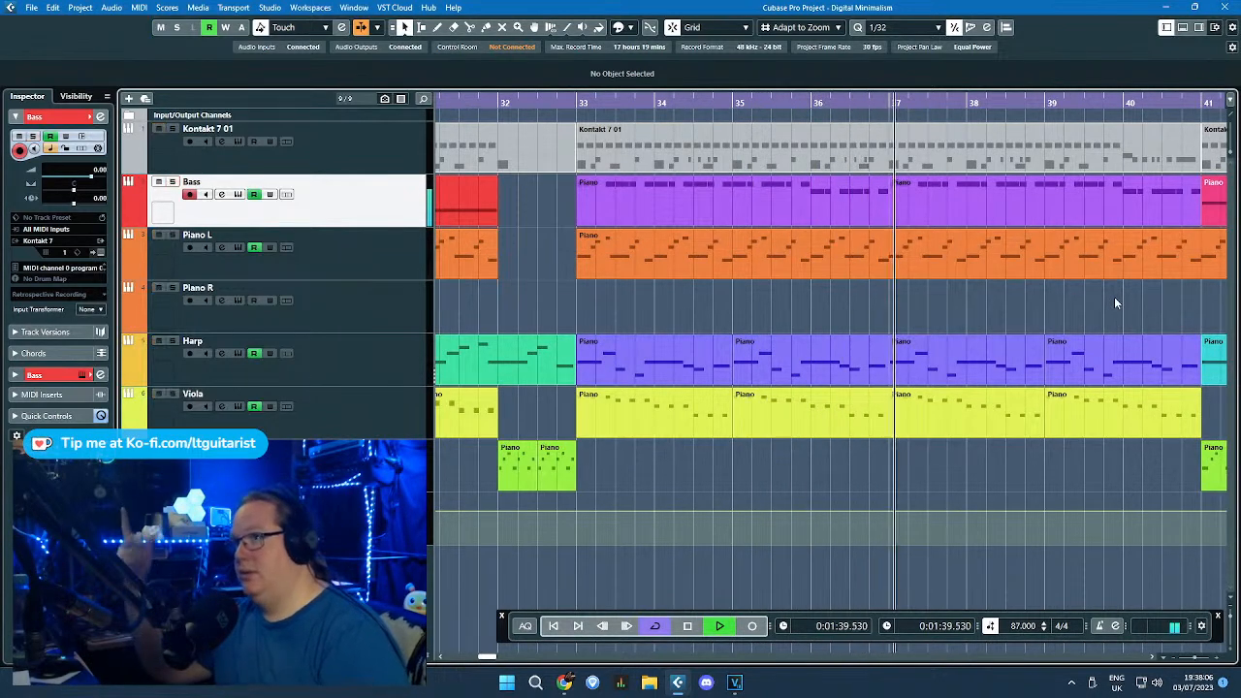
pyautogui.scroll(-4, 1110, 295)
pyautogui.press('space')
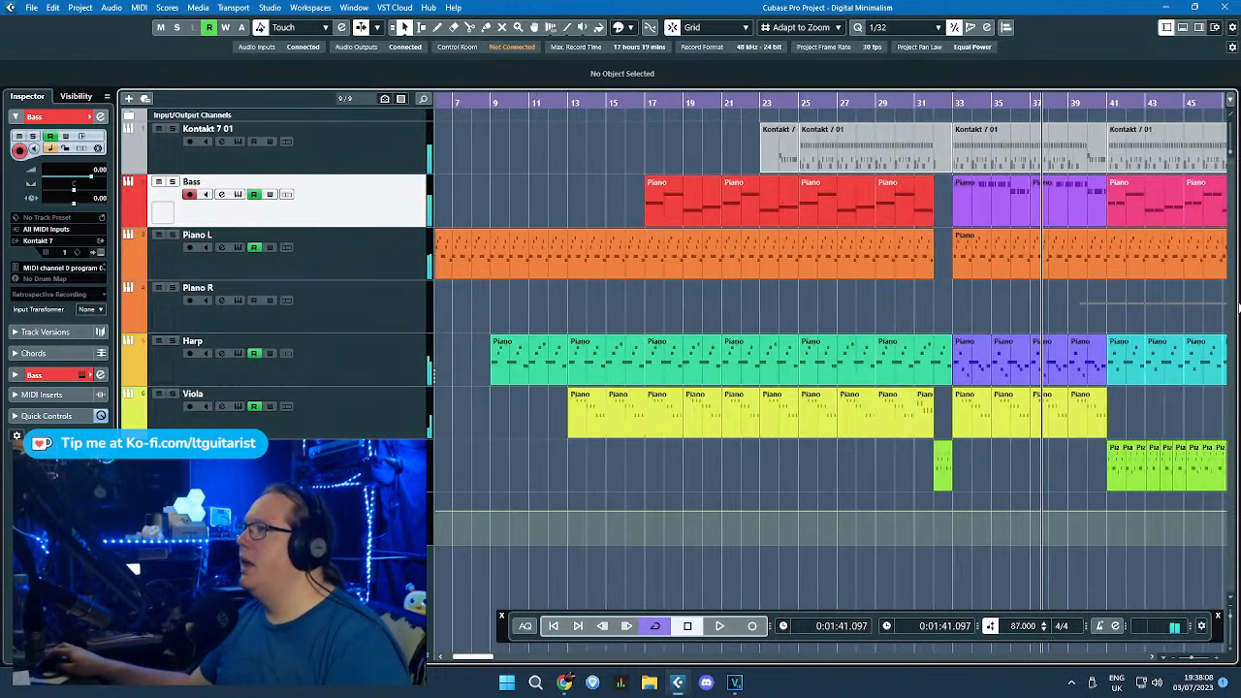
# Step: Compare the pan settings of the Piano L and Piano R tracks and where their parts lie around bars 35 to 75
pyautogui.hscroll(8, 969, 307)
pyautogui.click(787, 306)
pyautogui.click(641, 312)
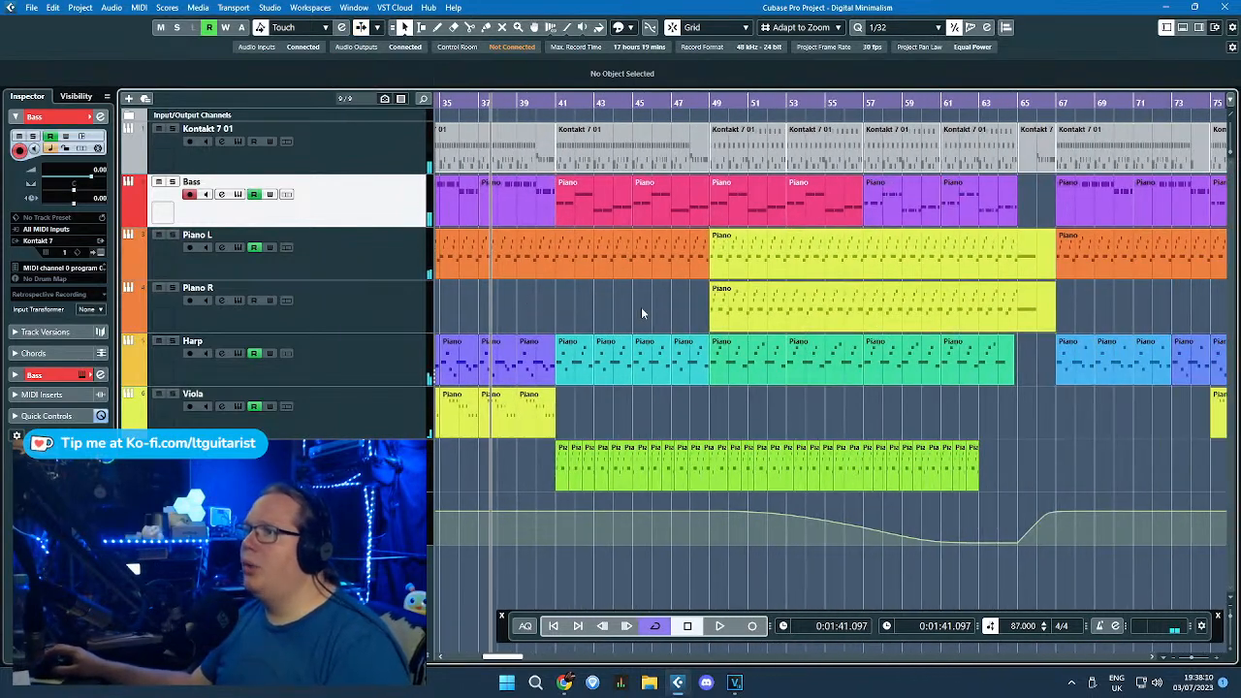
pyautogui.click(401, 318)
pyautogui.click(397, 273)
pyautogui.click(404, 307)
pyautogui.click(399, 271)
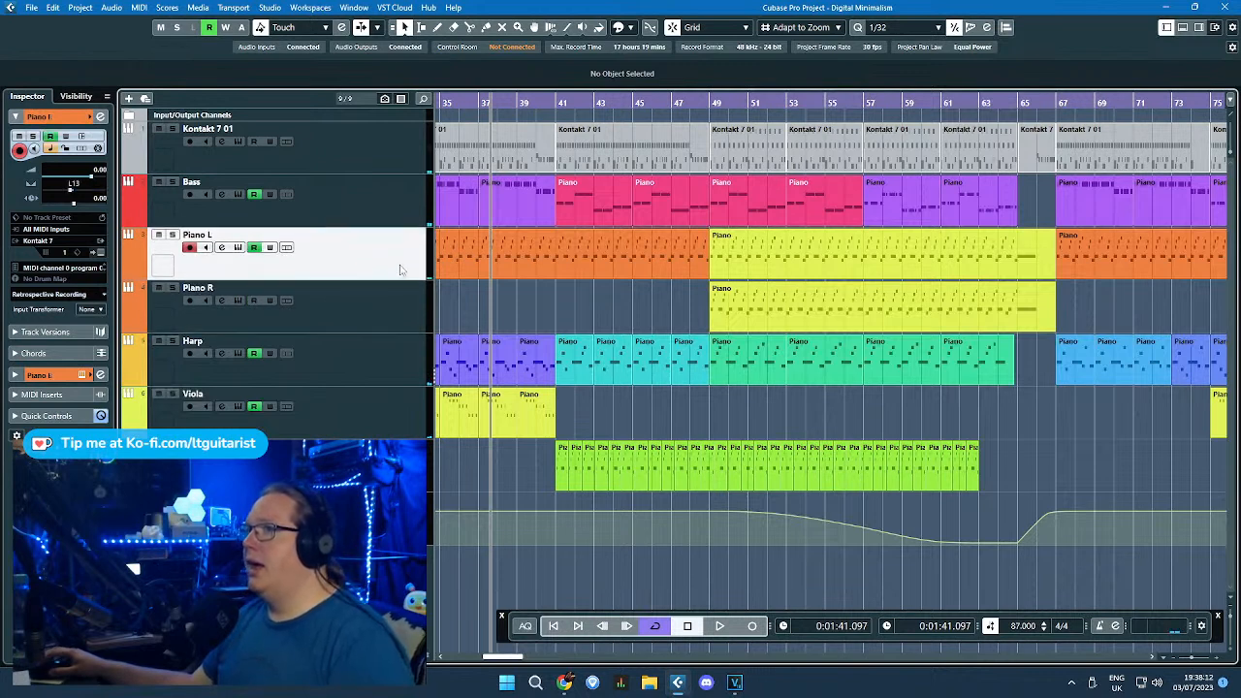
pyautogui.click(407, 311)
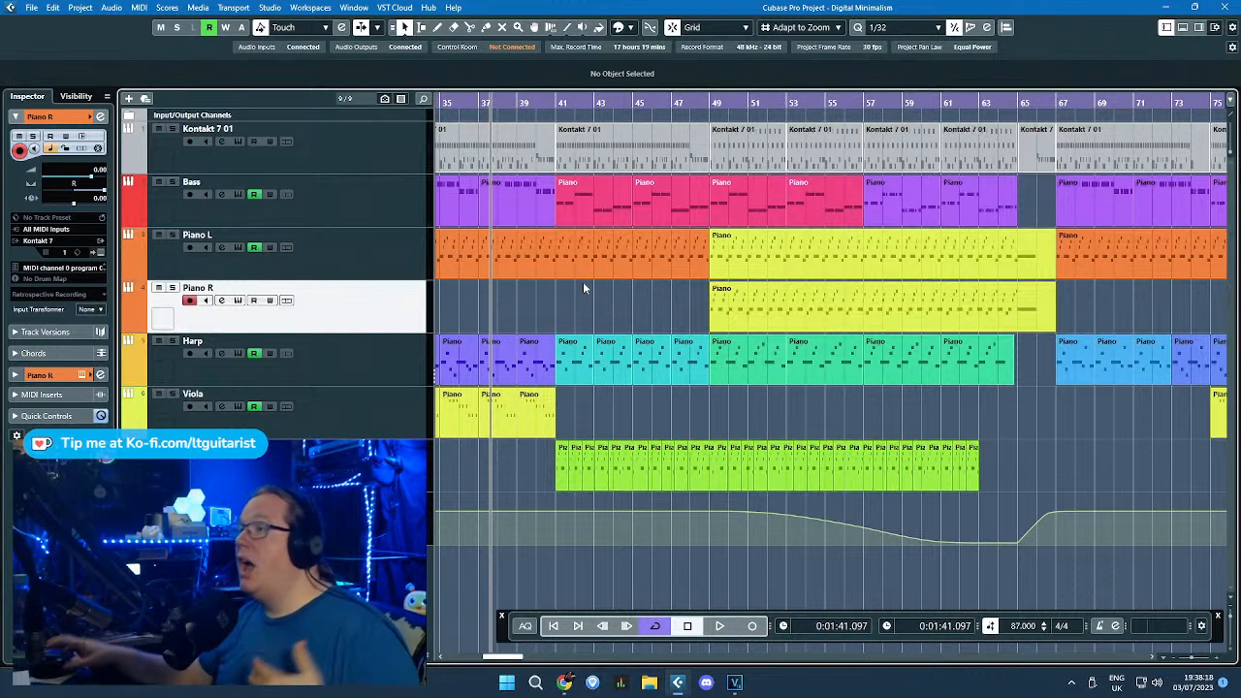
# Step: Place the playhead at bar 56, fit the arrangement in view, and reduce the Piano R track's height
pyautogui.click(854, 107)
pyautogui.click(837, 105)
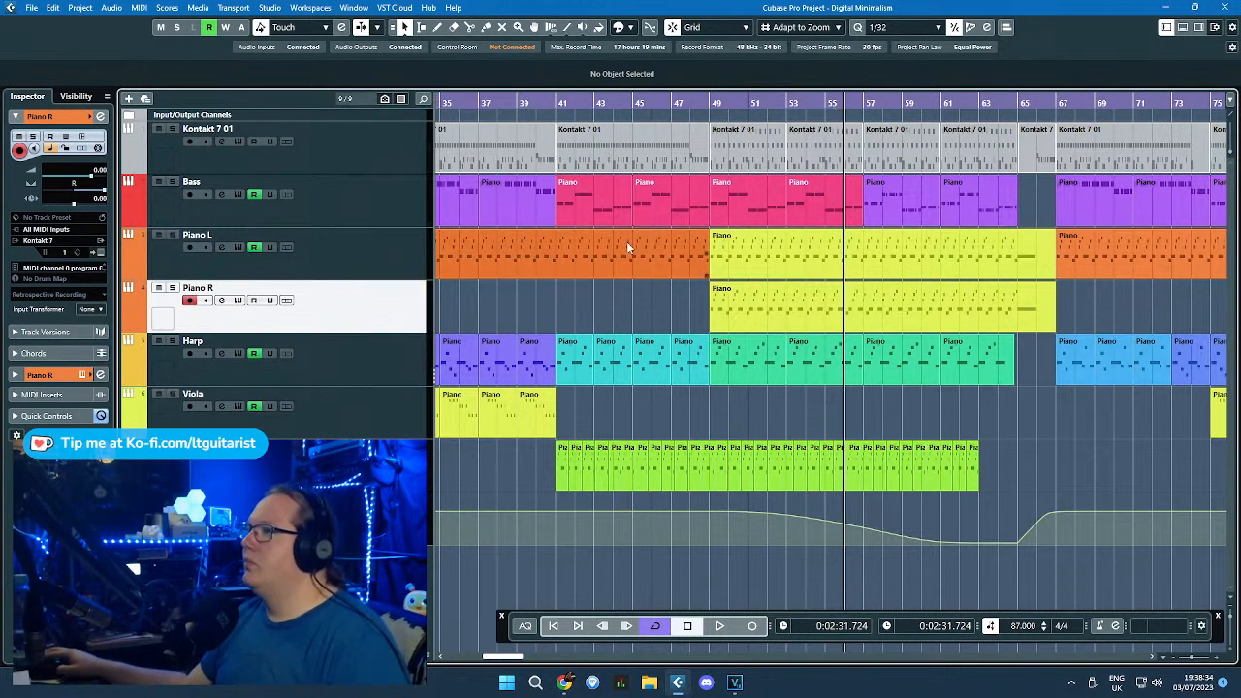
pyautogui.keyDown('ctrl'); pyautogui.scroll(-4, 626, 280); pyautogui.keyUp('ctrl')
pyautogui.hscroll(-3, 545, 304)
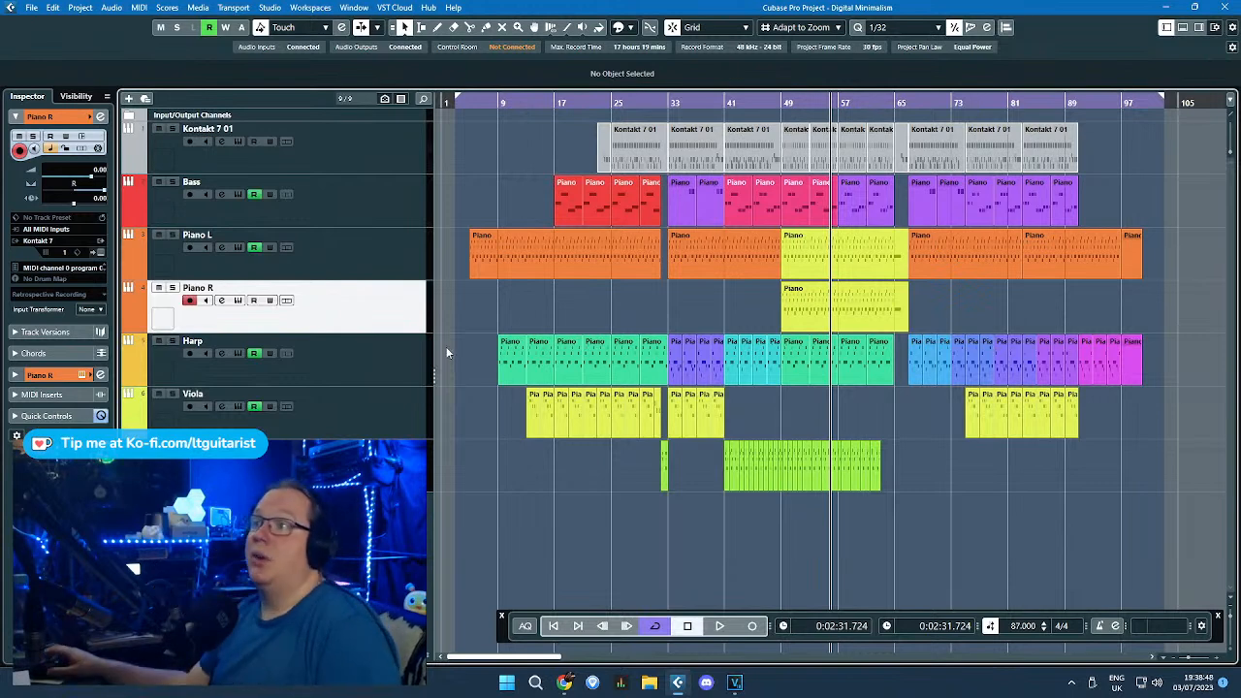
pyautogui.moveTo(374, 332); pyautogui.dragTo(385, 319)
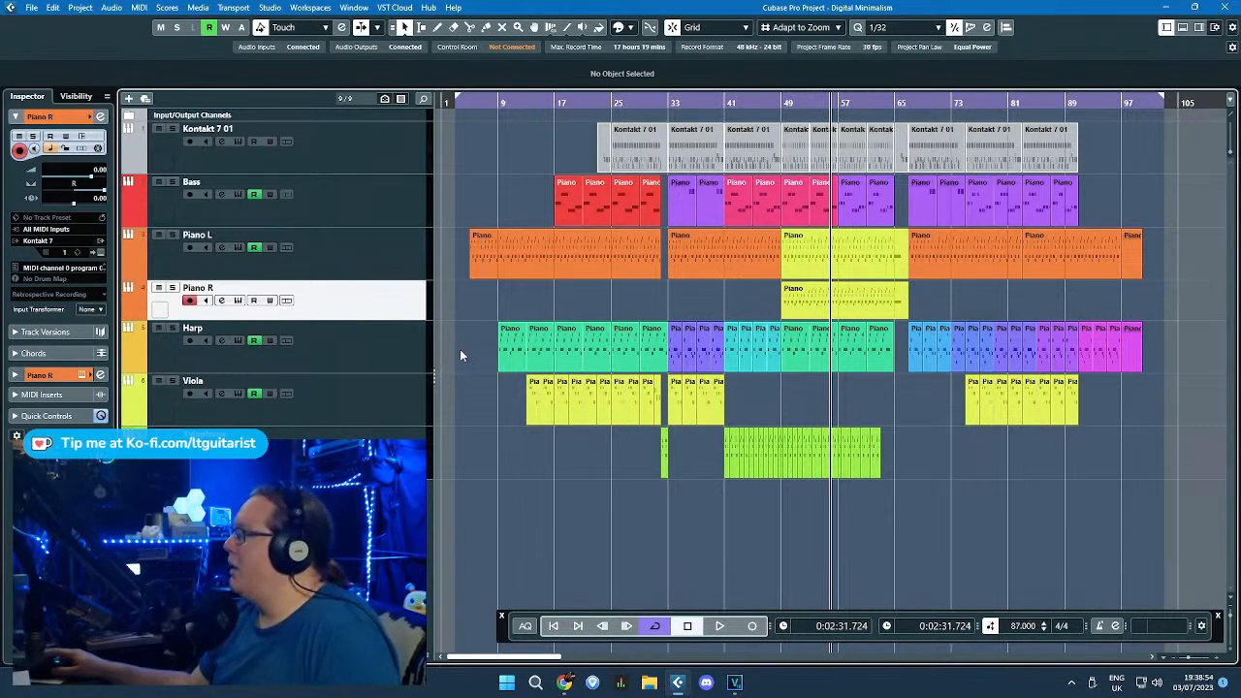
pyautogui.click(411, 165)
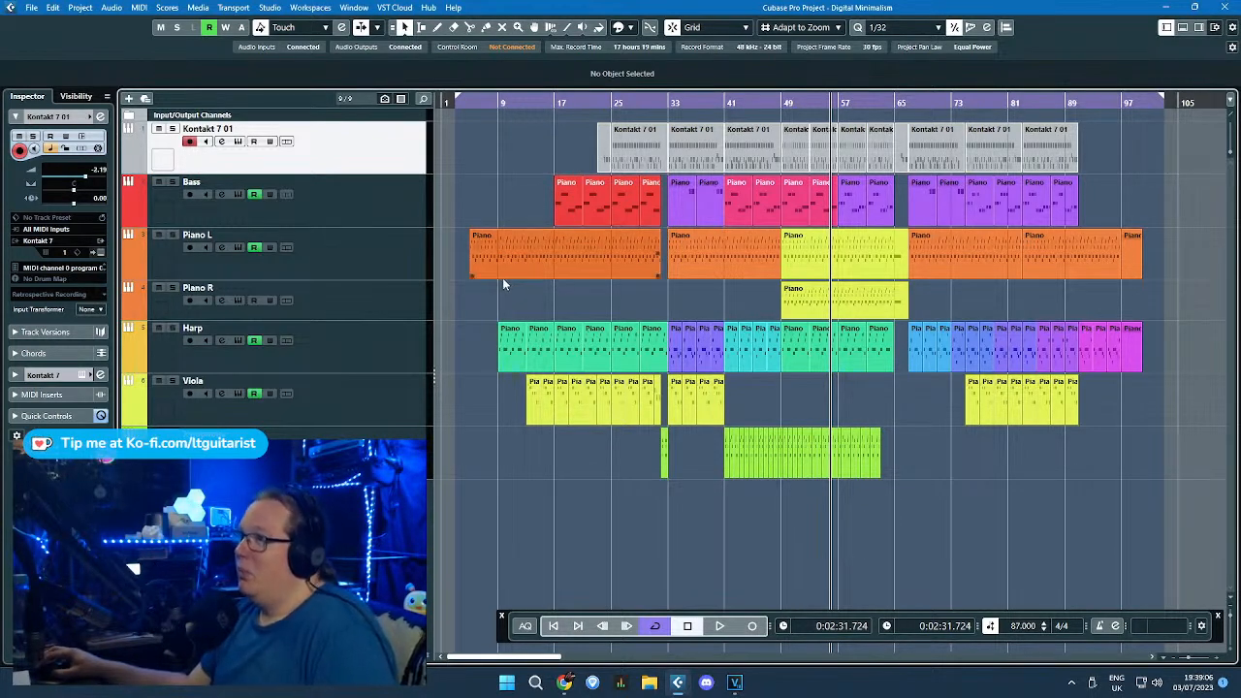
pyautogui.moveTo(476, 281); pyautogui.dragTo(773, 312)
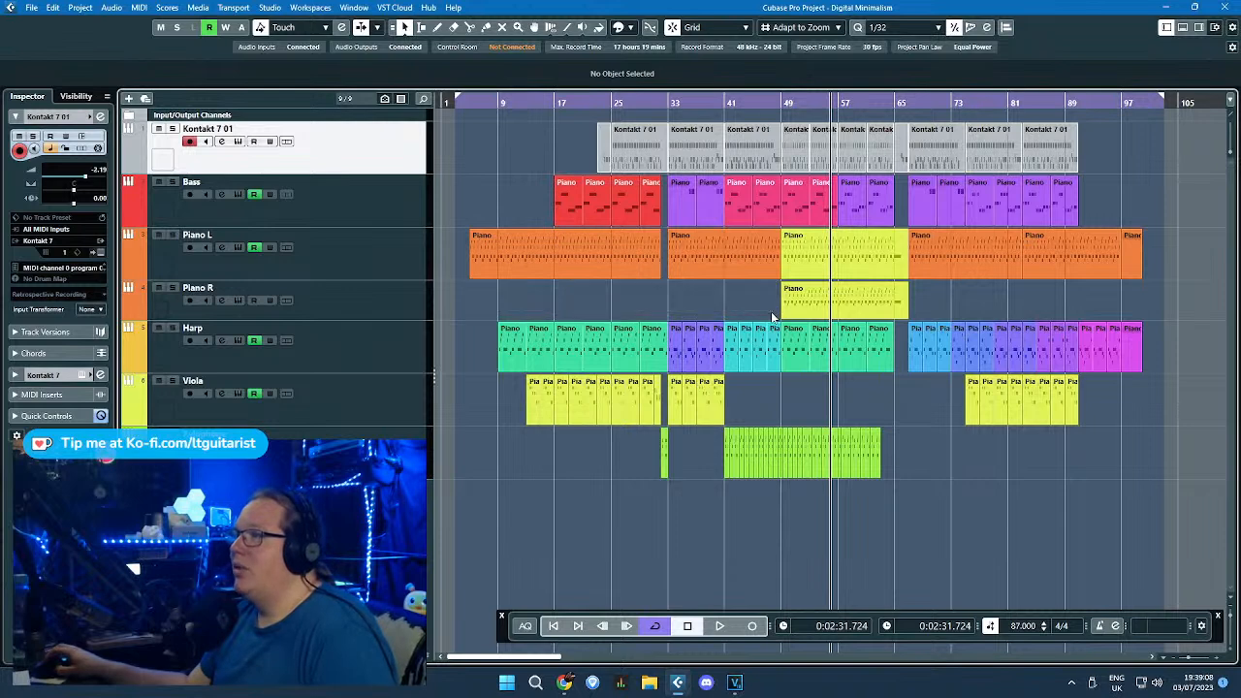
pyautogui.doubleClick(617, 303)
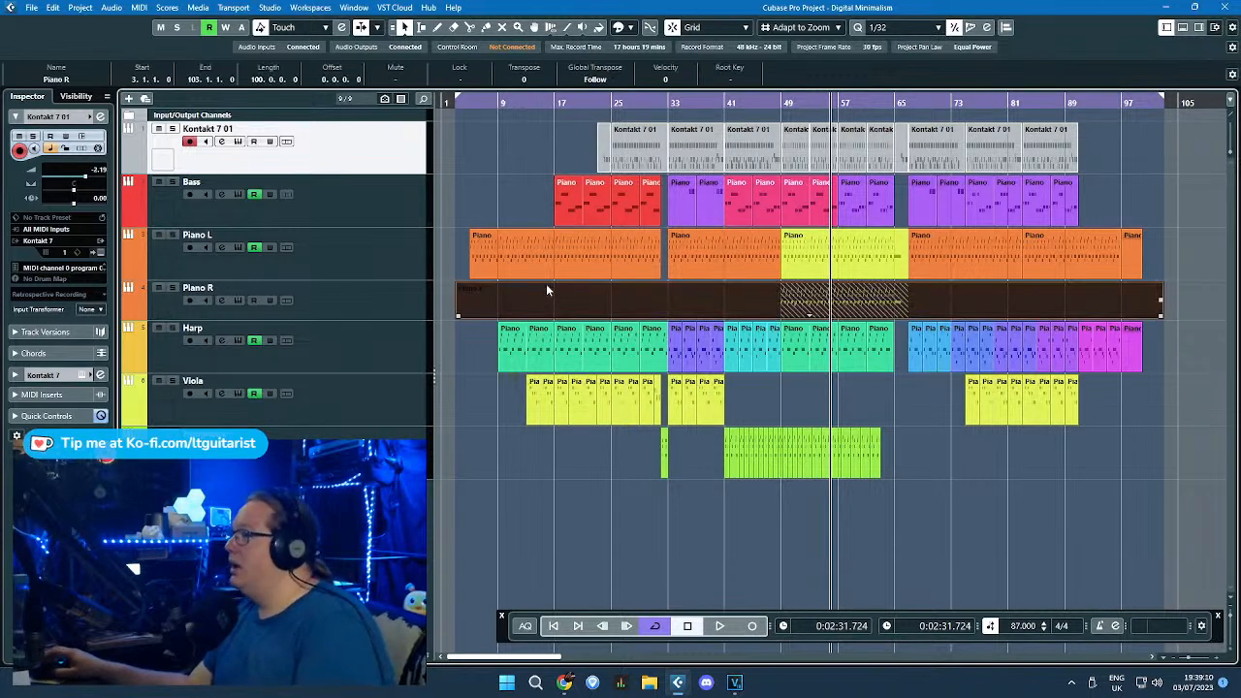
pyautogui.press('Delete')
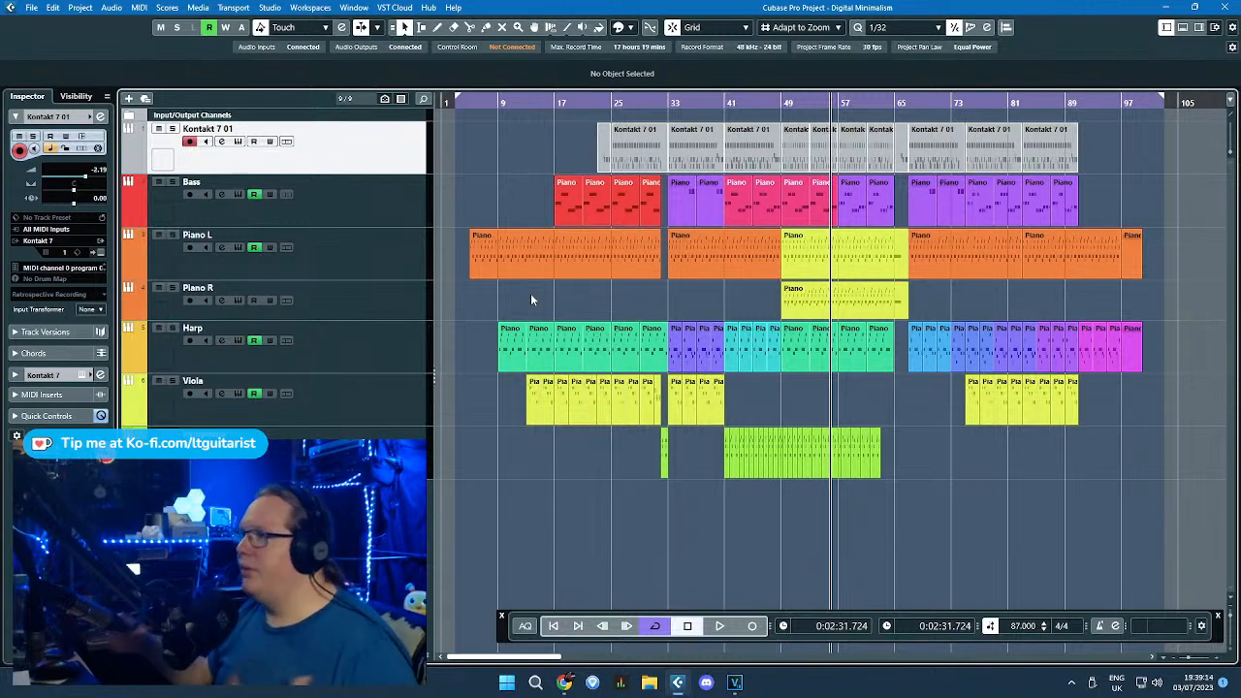
# Step: Split the first Piano L part at bars 9 and 10 and select the one-bar piece between the cuts
pyautogui.scroll(10, 516, 276)
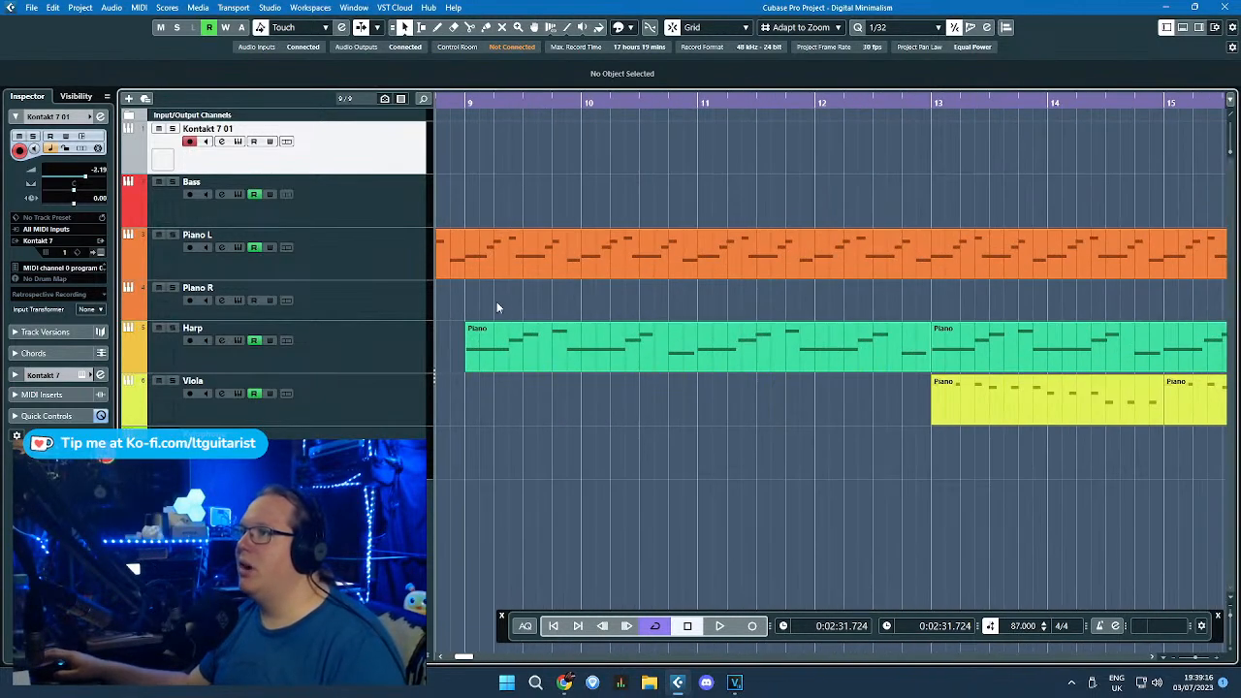
pyautogui.press('3')
pyautogui.click(467, 275)
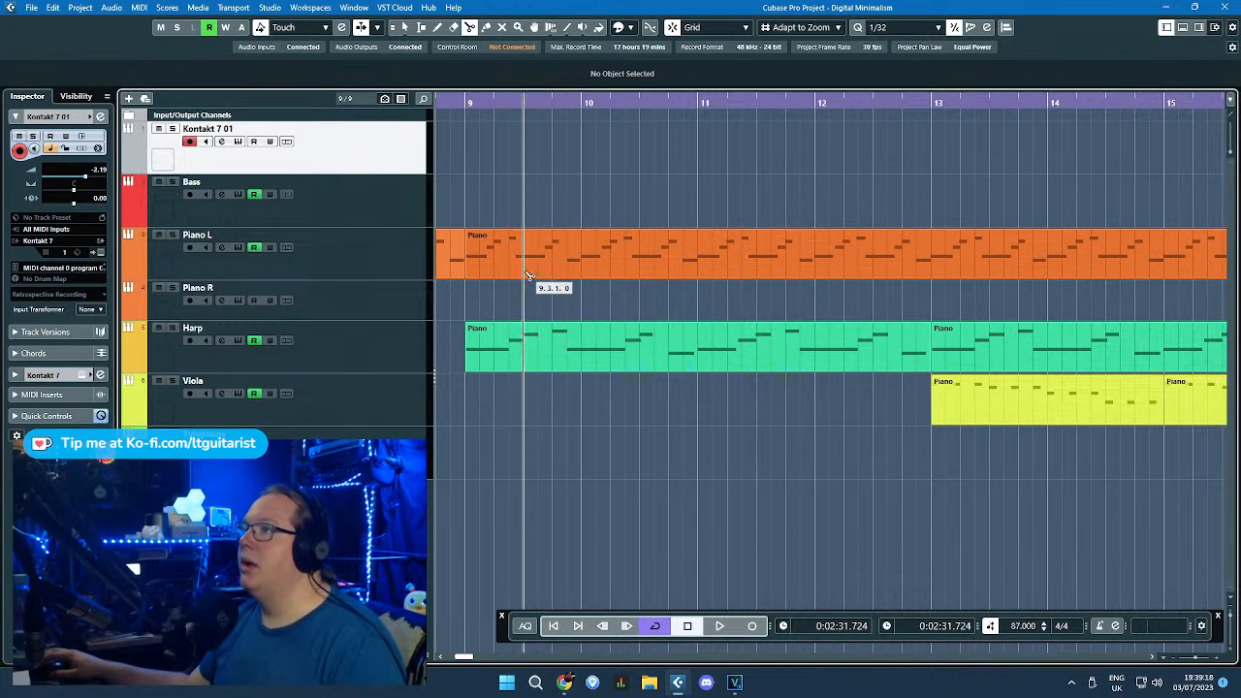
pyautogui.click(583, 276)
pyautogui.press('1')
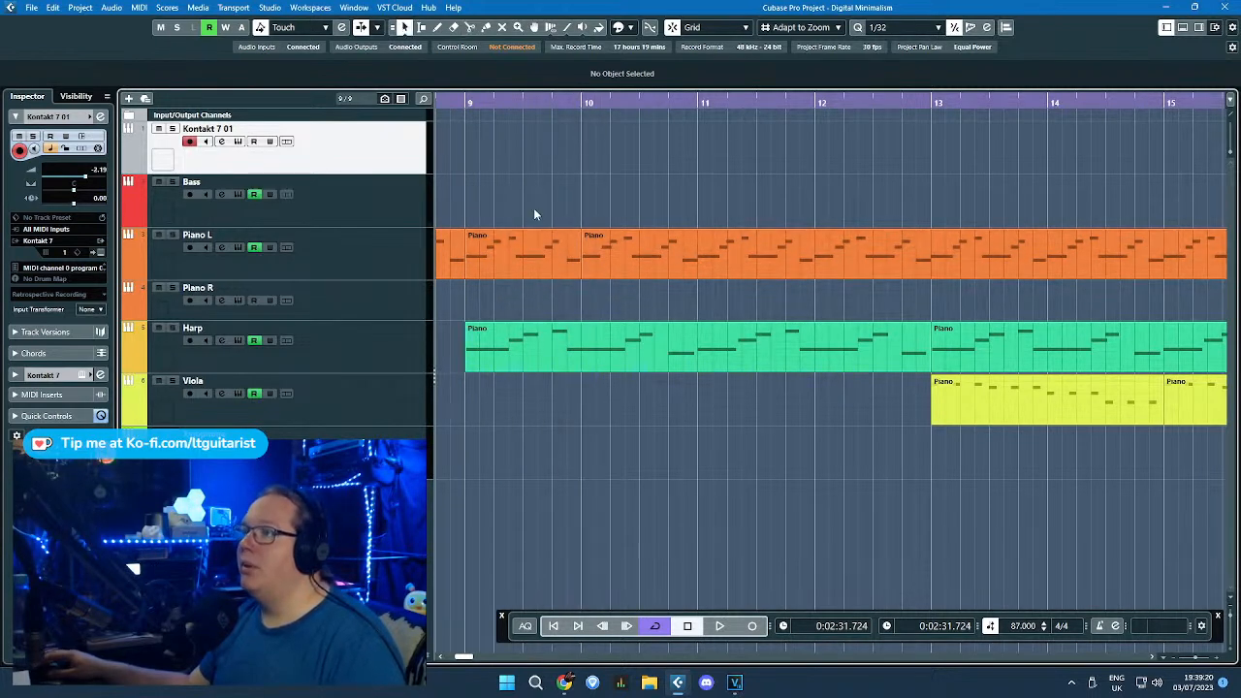
pyautogui.hscroll(-1, 538, 223)
pyautogui.click(549, 260)
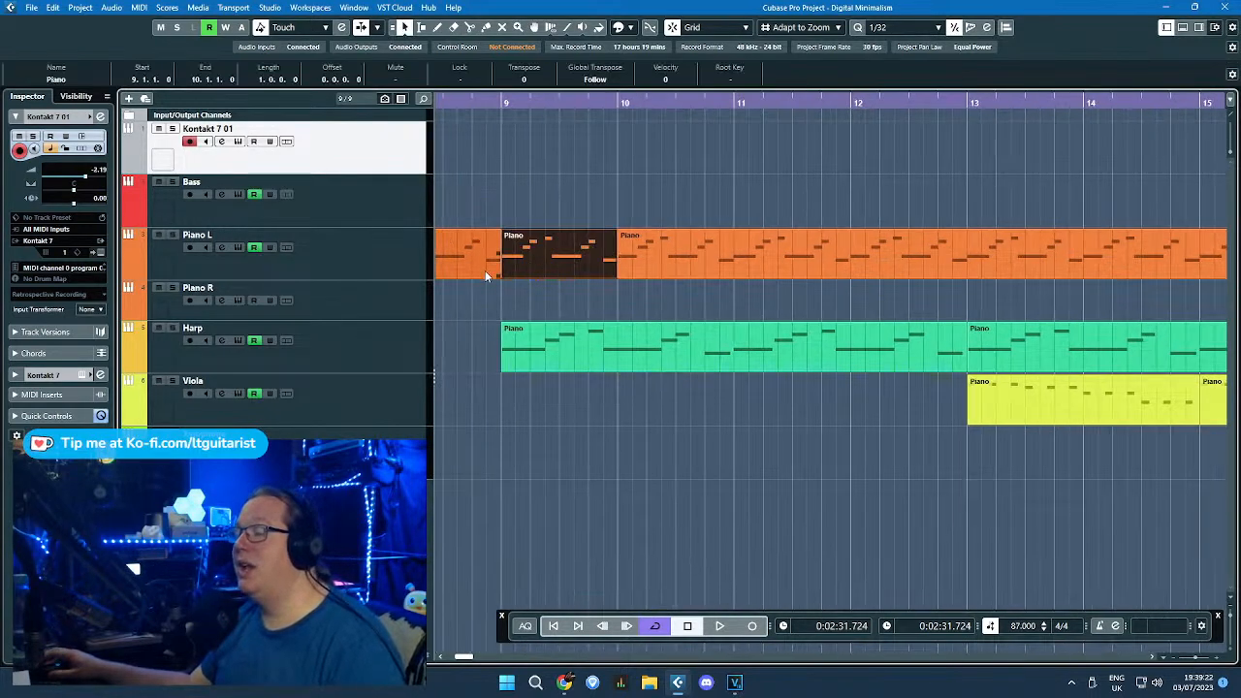
pyautogui.scroll(1, 485, 271)
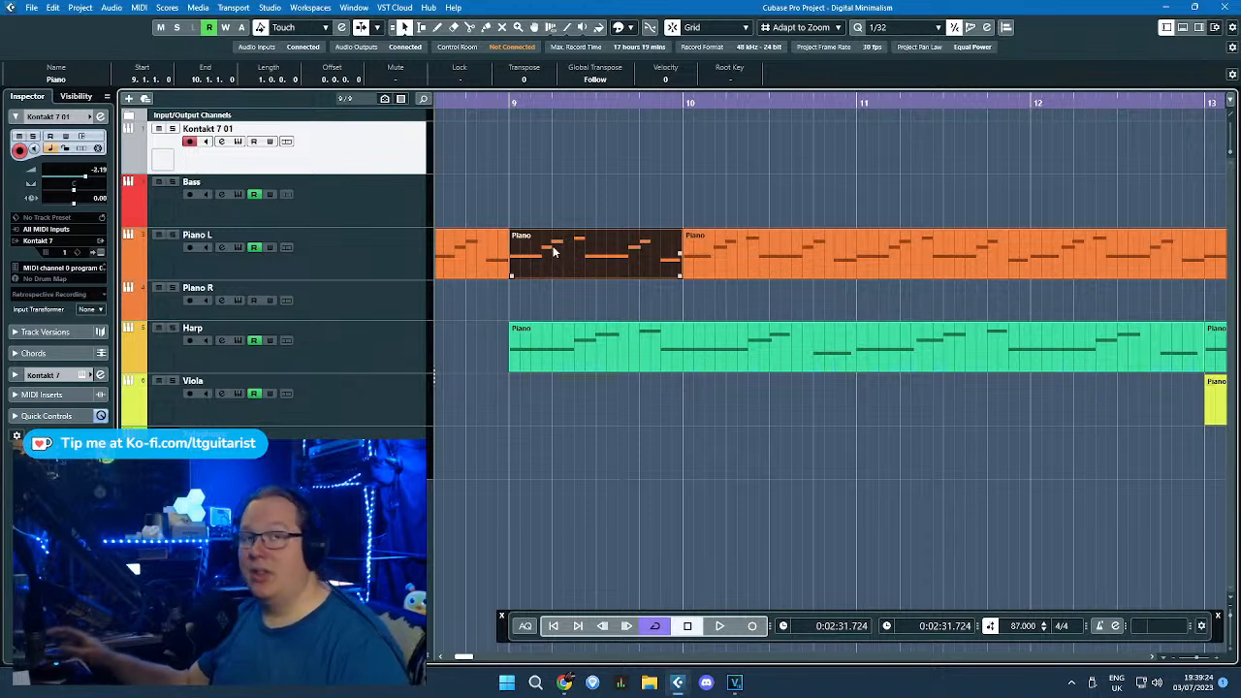
# Step: Undo the Piano L splits at bars 9 and 10 and return to the arrangement overview
pyautogui.click(679, 203)
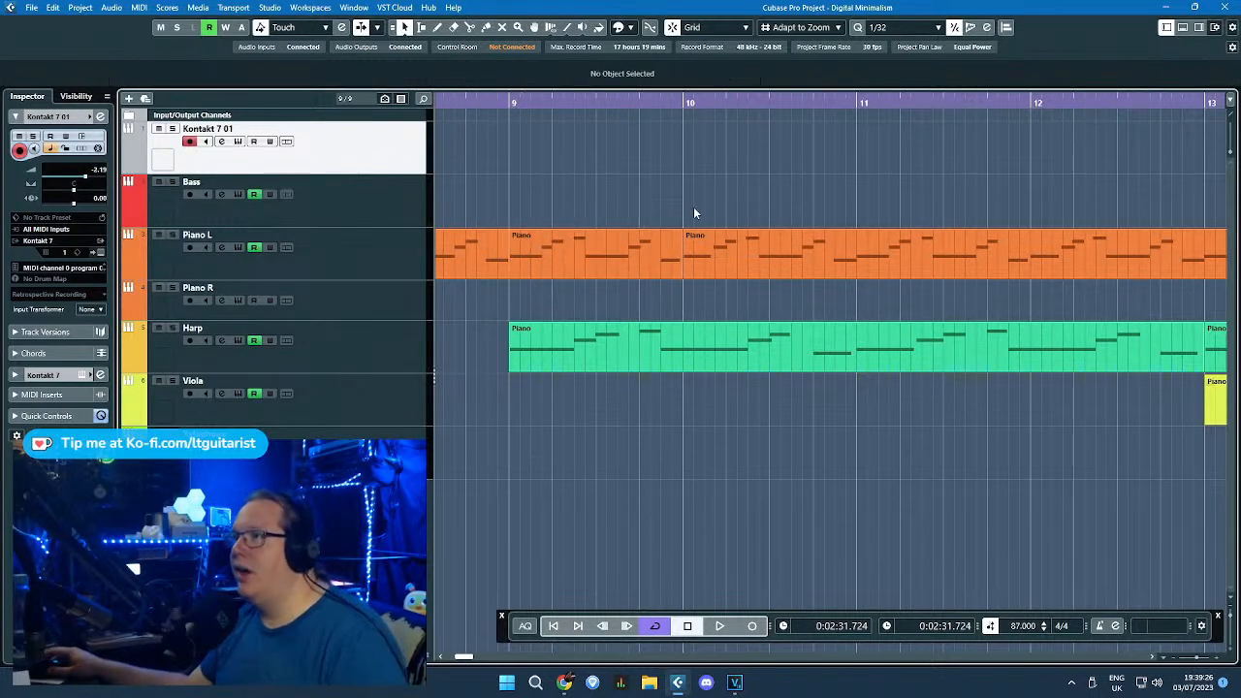
pyautogui.scroll(-4, 706, 212)
pyautogui.scroll(-3, 708, 210)
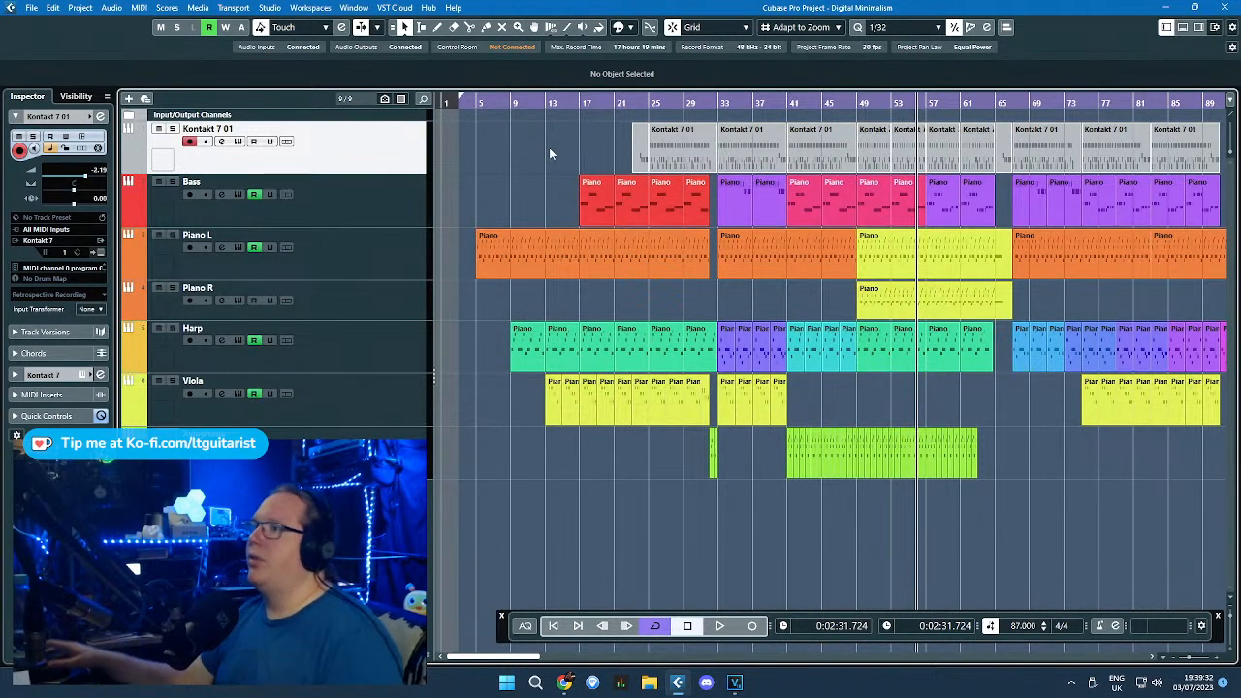
# Step: Select the Piano R track and review how the parts are laid out across the whole arrangement
pyautogui.click(357, 299)
pyautogui.press('Up')
pyautogui.click(355, 304)
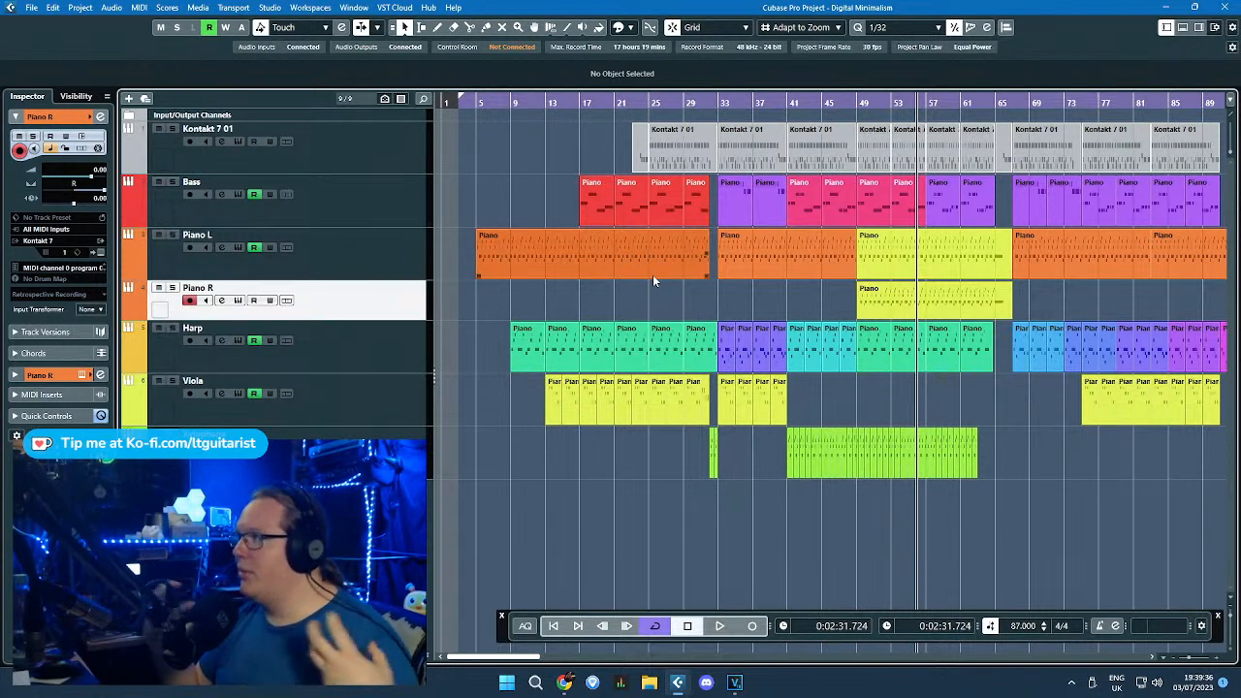
pyautogui.scroll(-3, 565, 204)
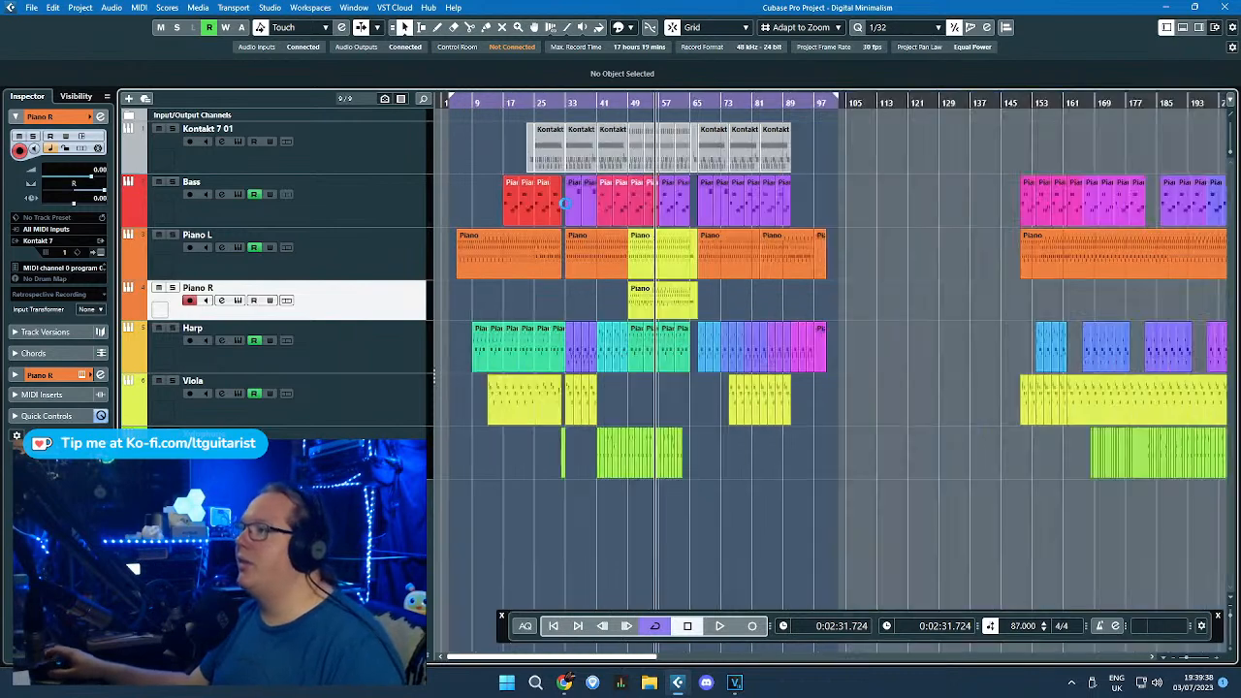
pyautogui.scroll(-2, 567, 209)
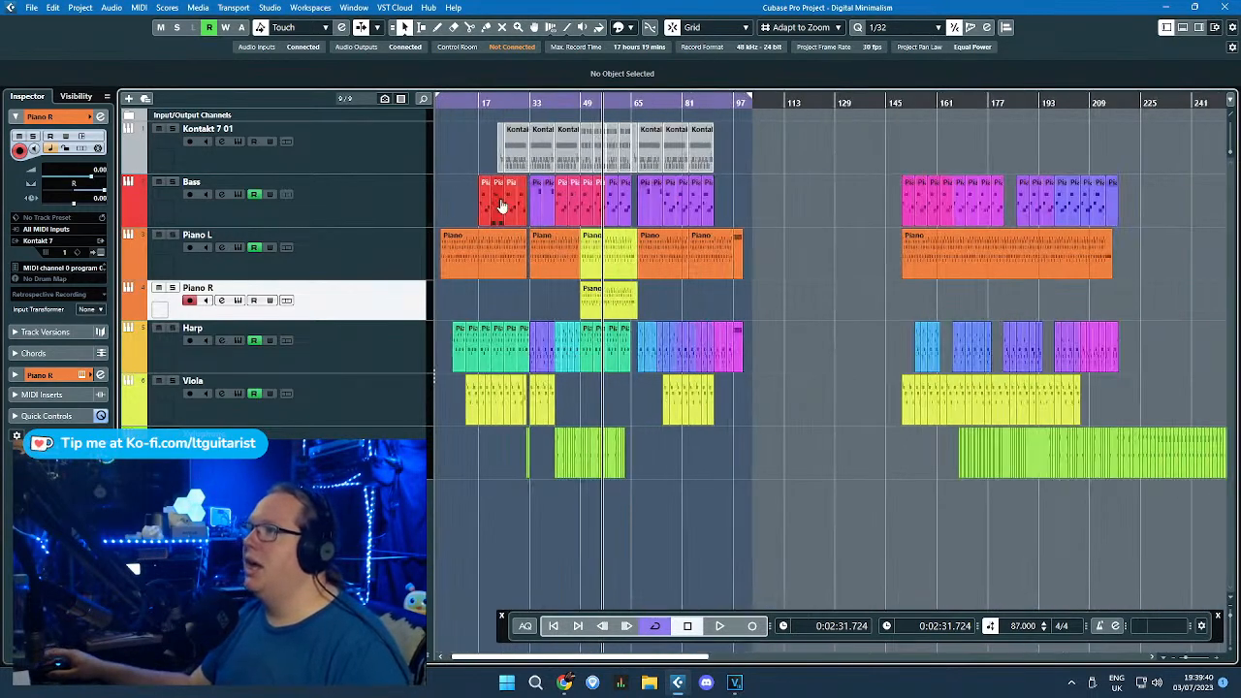
pyautogui.moveTo(445, 176)
pyautogui.mouseDown()
pyautogui.moveTo(391, 180)
pyautogui.moveTo(455, 188)
pyautogui.mouseUp()
pyautogui.scroll(4, 461, 184)
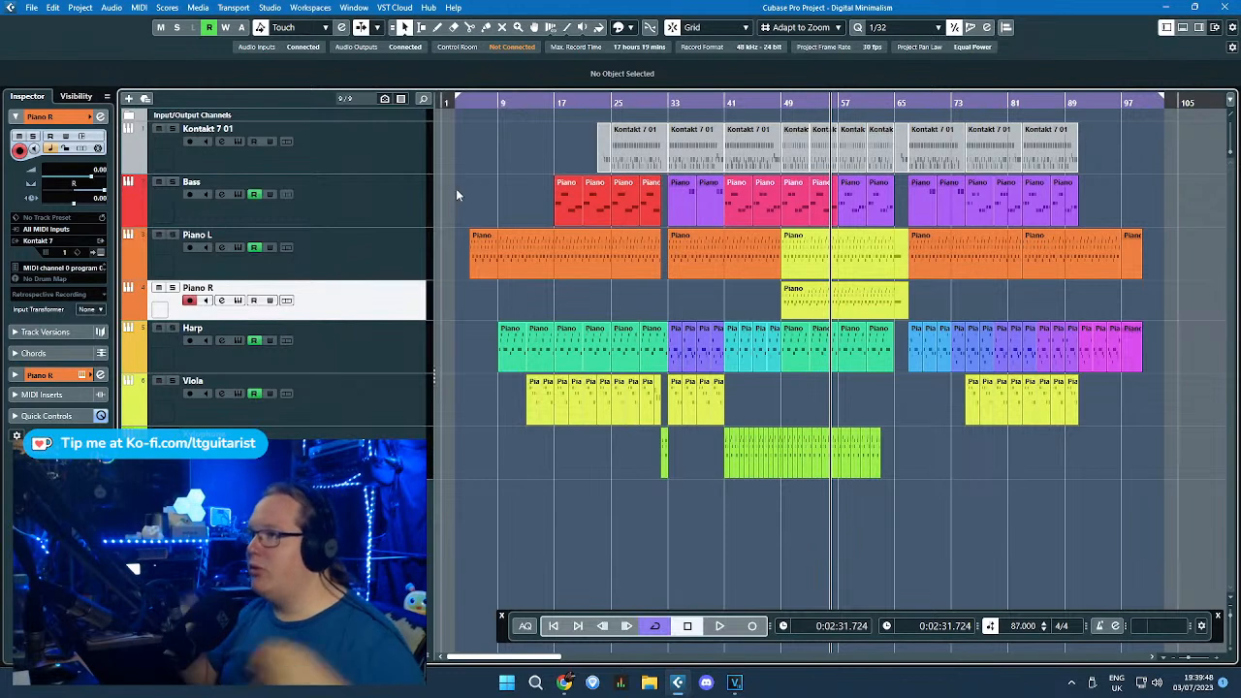
# Step: Examine the first three Piano L parts and the pan settings of the Harp, Viola and Bass tracks
pyautogui.click(522, 261)
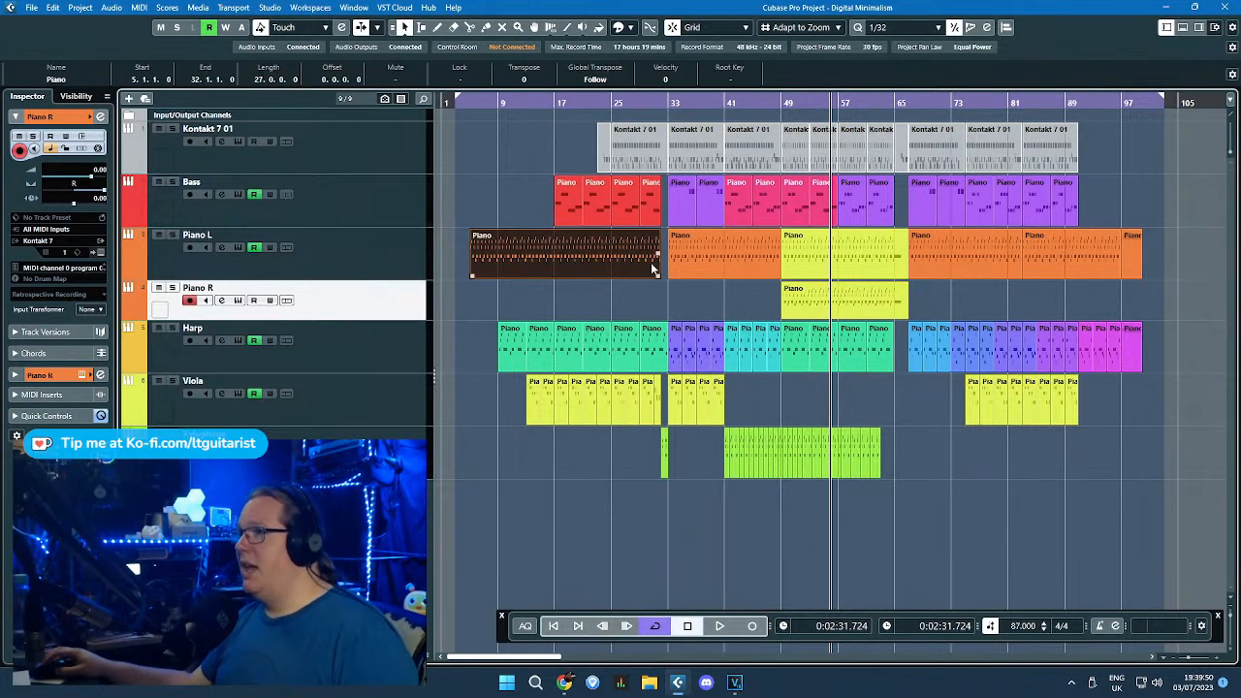
pyautogui.click(710, 258)
pyautogui.click(843, 271)
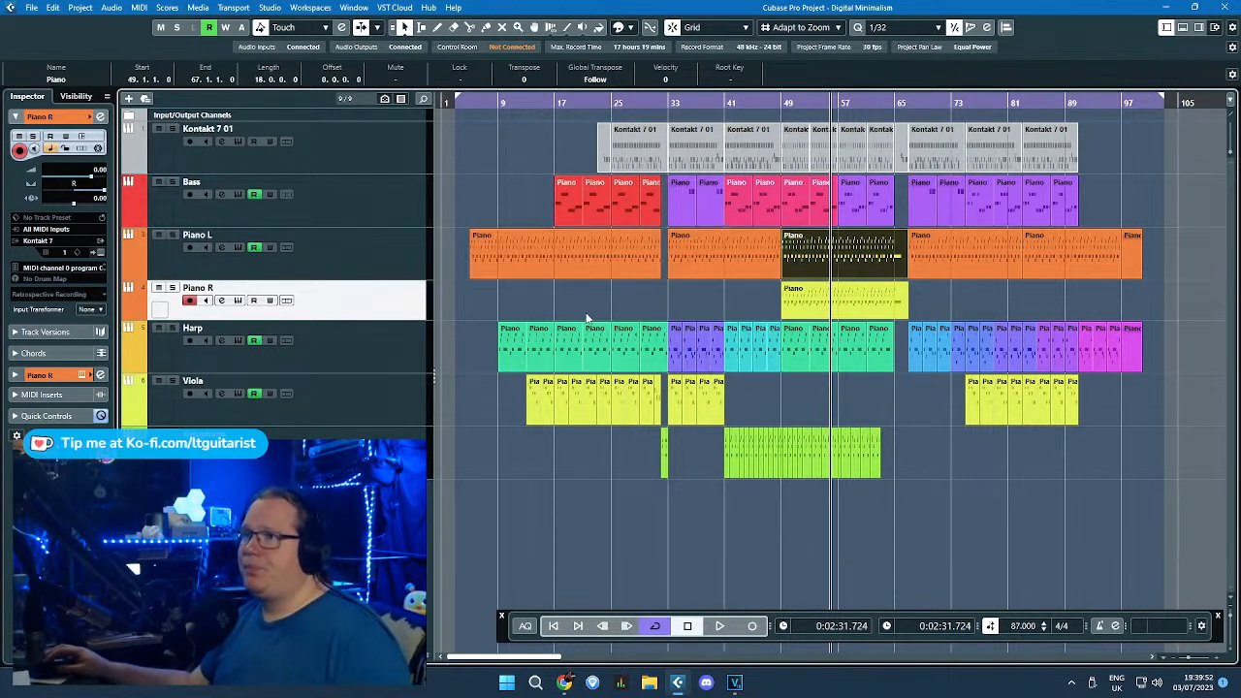
pyautogui.click(389, 348)
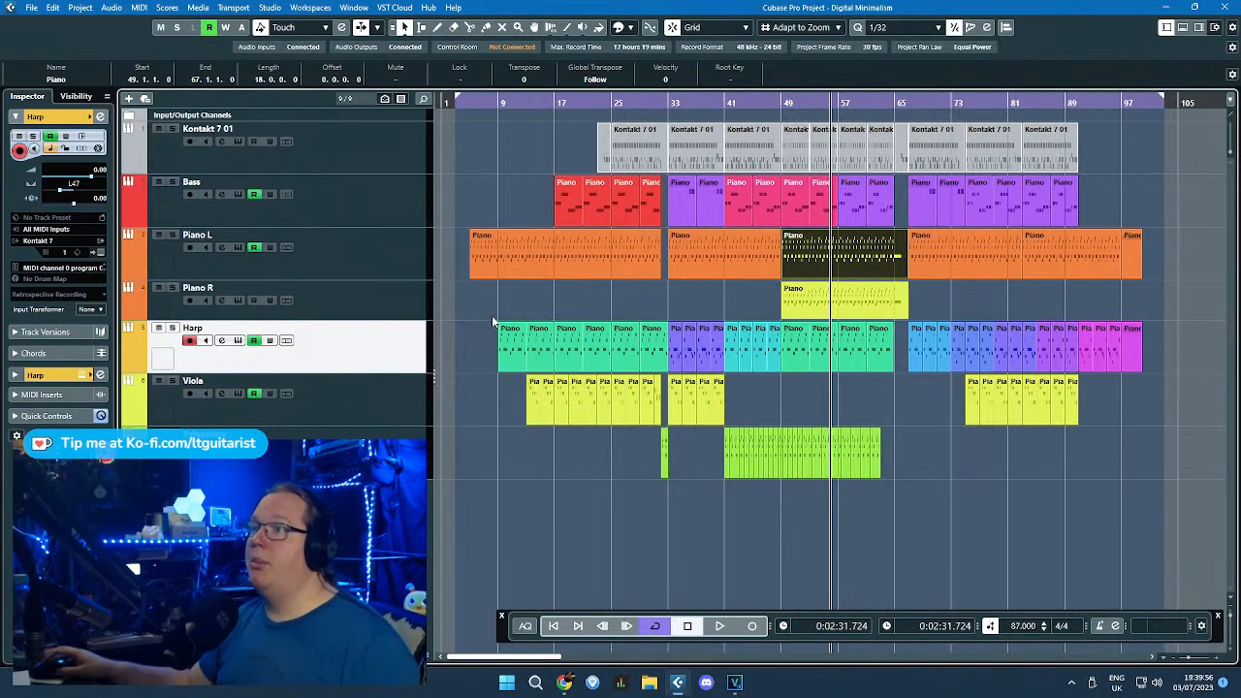
pyautogui.click(418, 383)
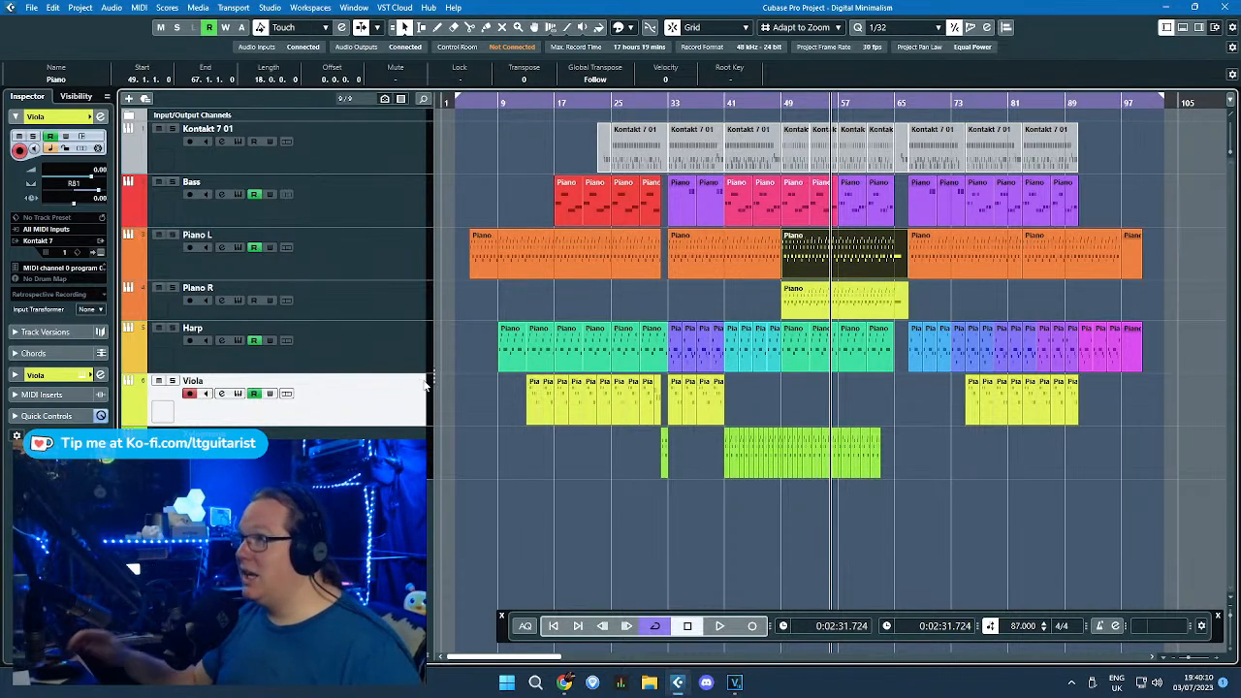
pyautogui.click(406, 223)
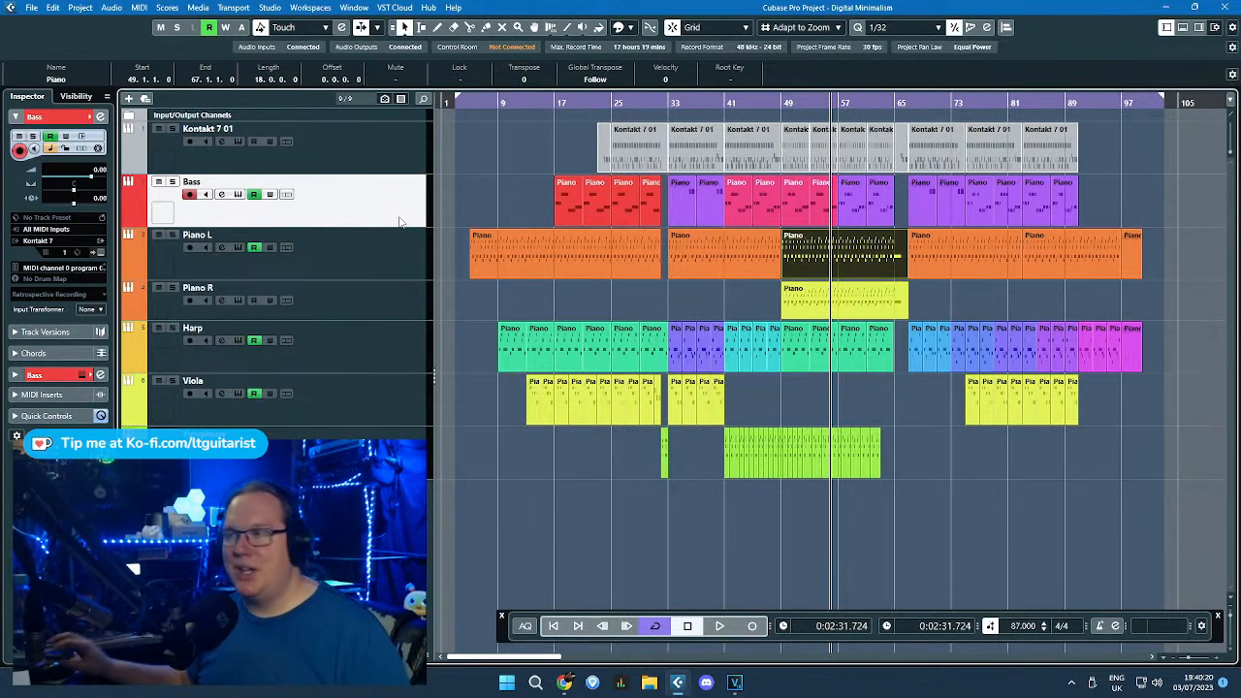
pyautogui.click(491, 185)
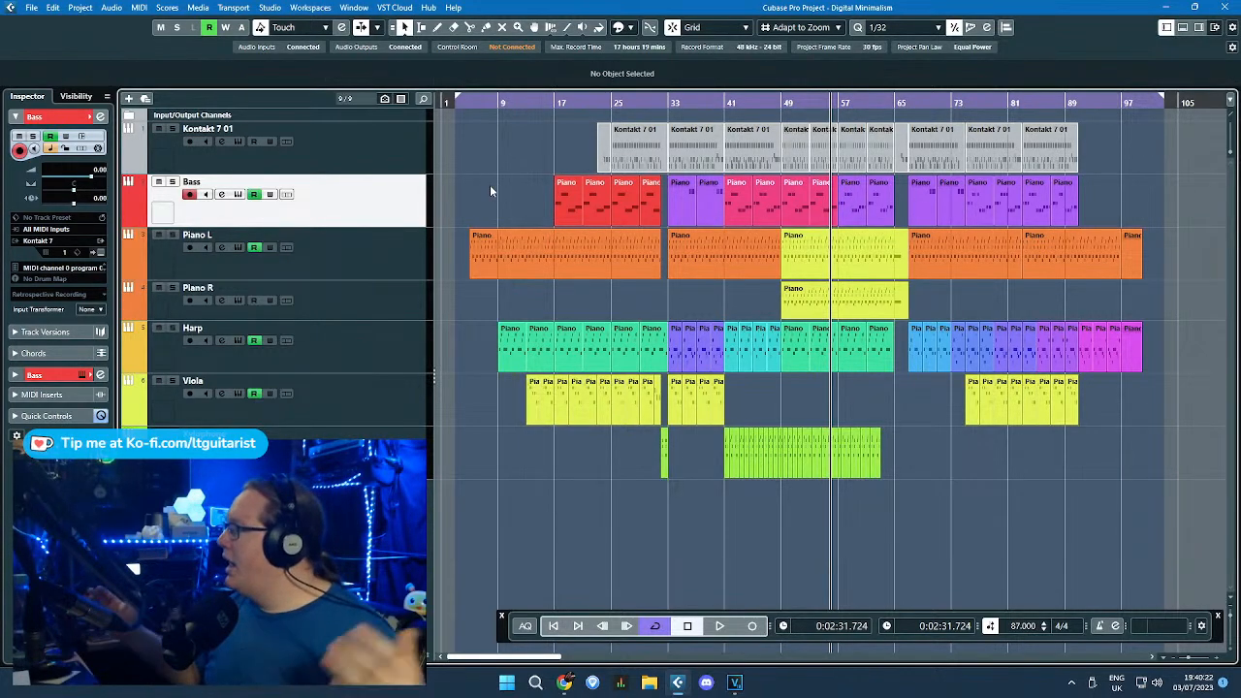